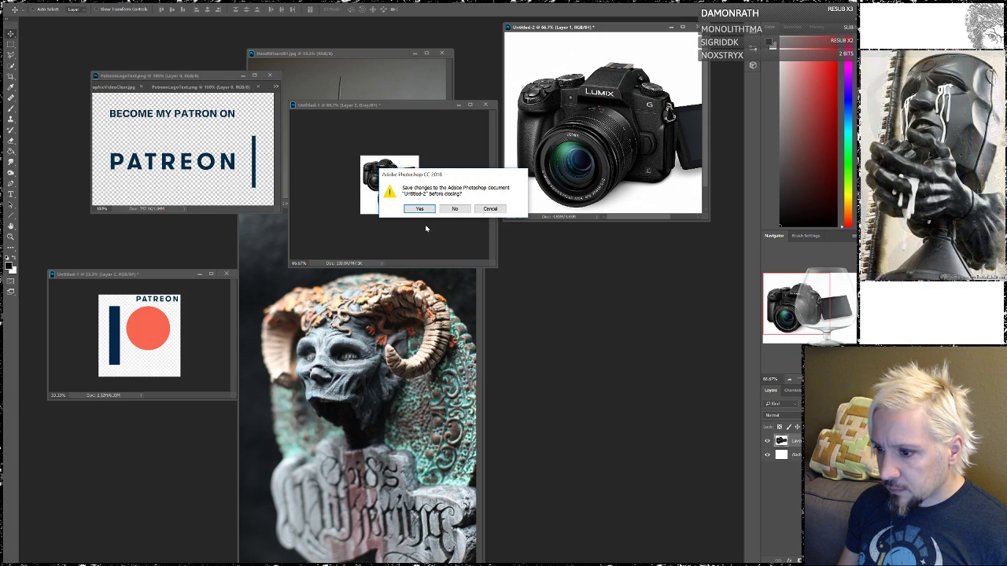
- Close the Untitled-2 camera document without saving, switch to the Twitch page to shrink and shift its browser window, and return to Photoshop
click(454, 208)
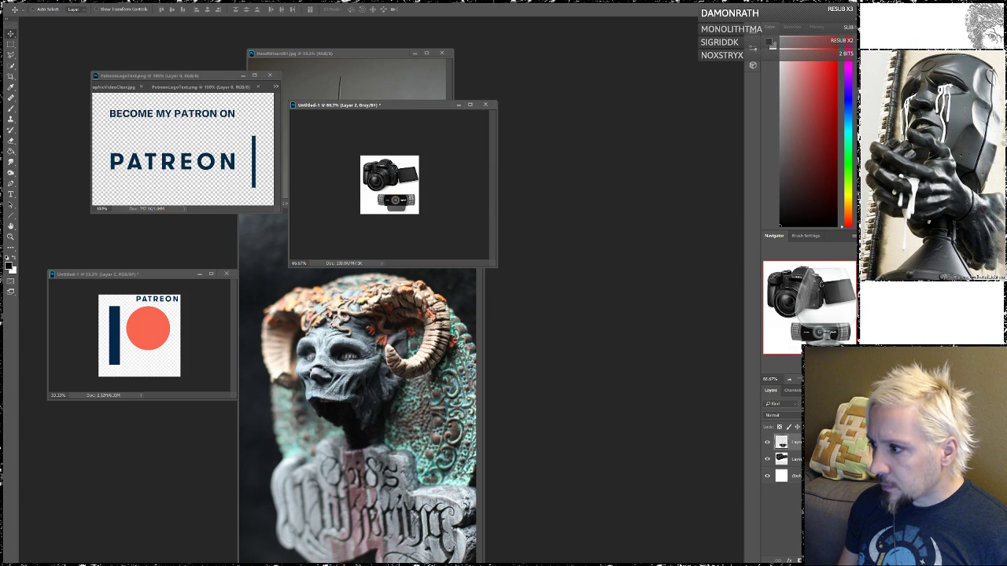
key(alt+Tab)
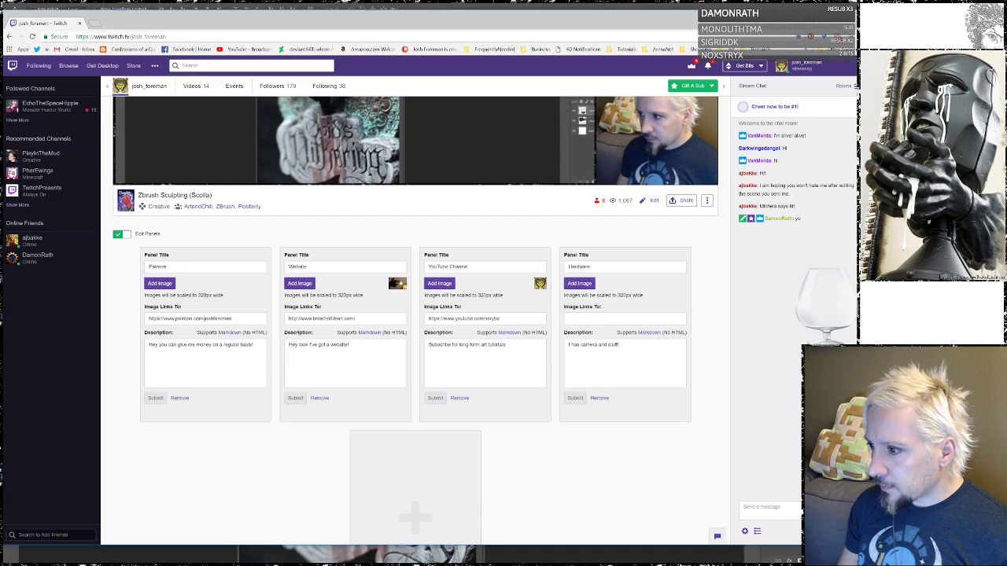
double_click(620, 25)
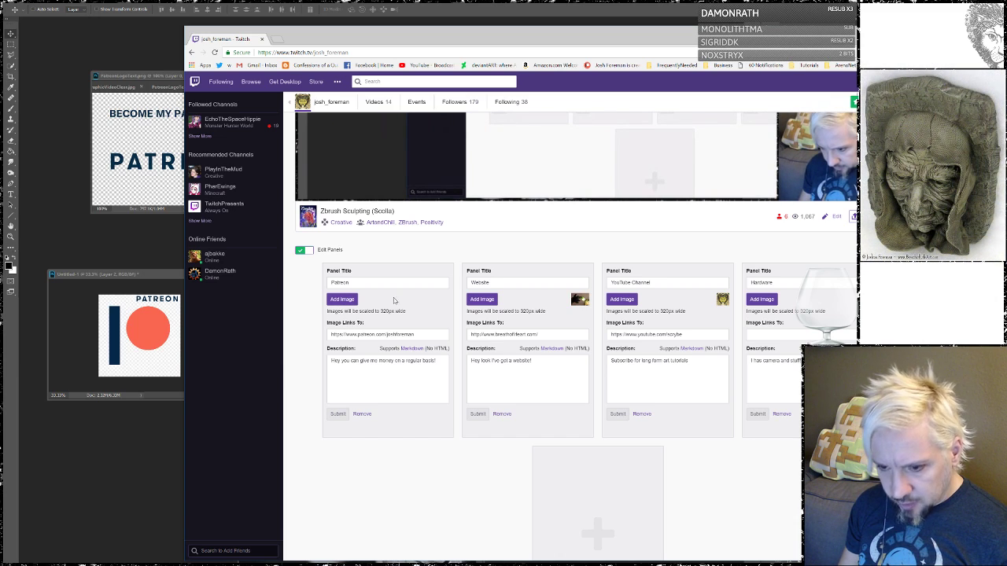
click(512, 4)
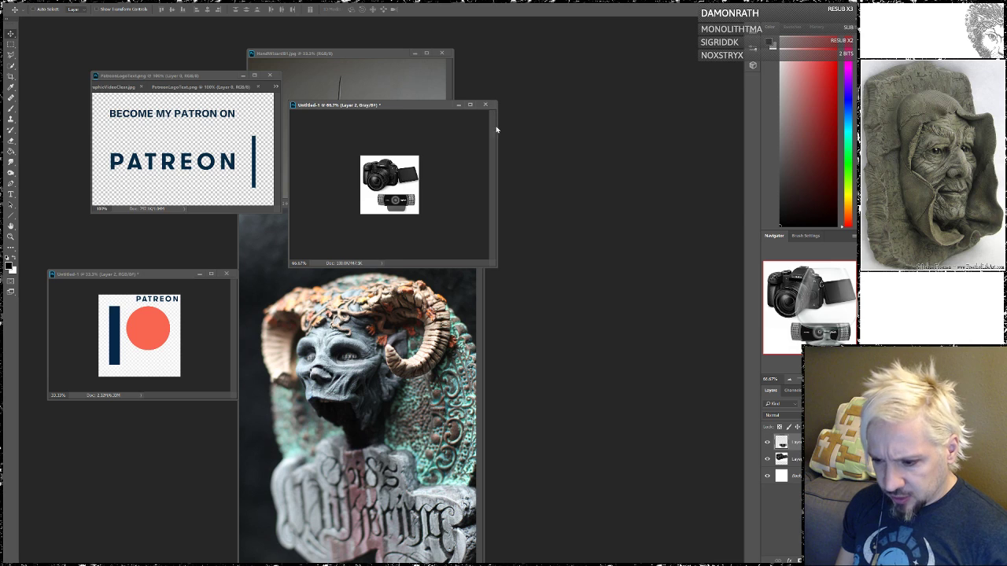
- Spread out the camera composite, Patreon text and horned sculpture document windows to uncover the images beneath them
drag(401, 107, 619, 42)
drag(181, 78, 150, 54)
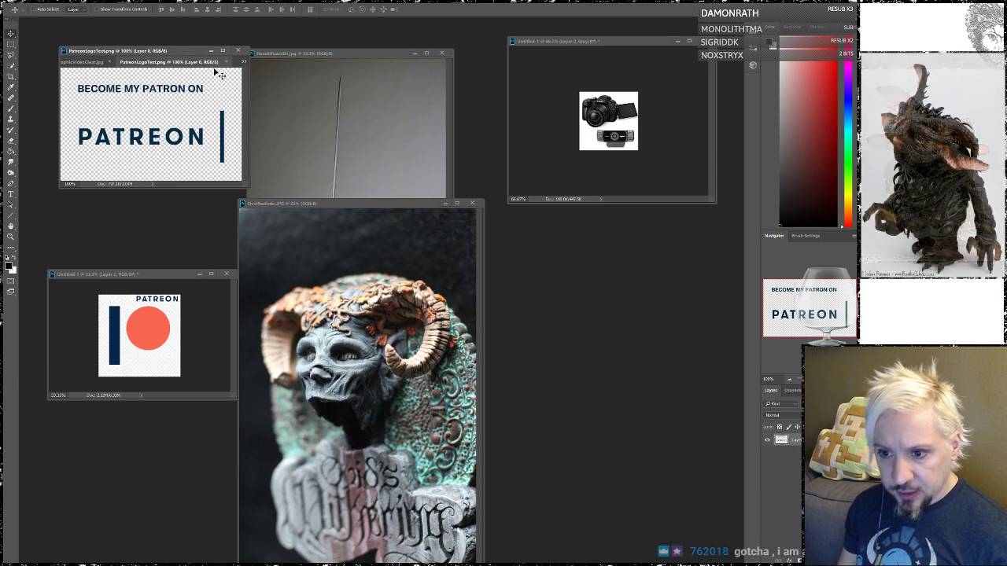
drag(191, 51, 175, 50)
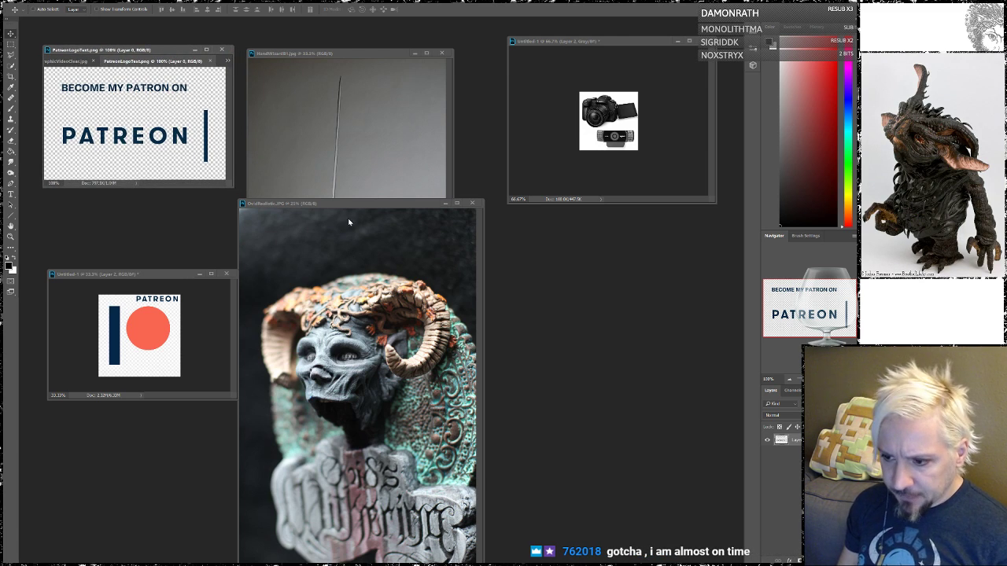
drag(370, 206, 615, 188)
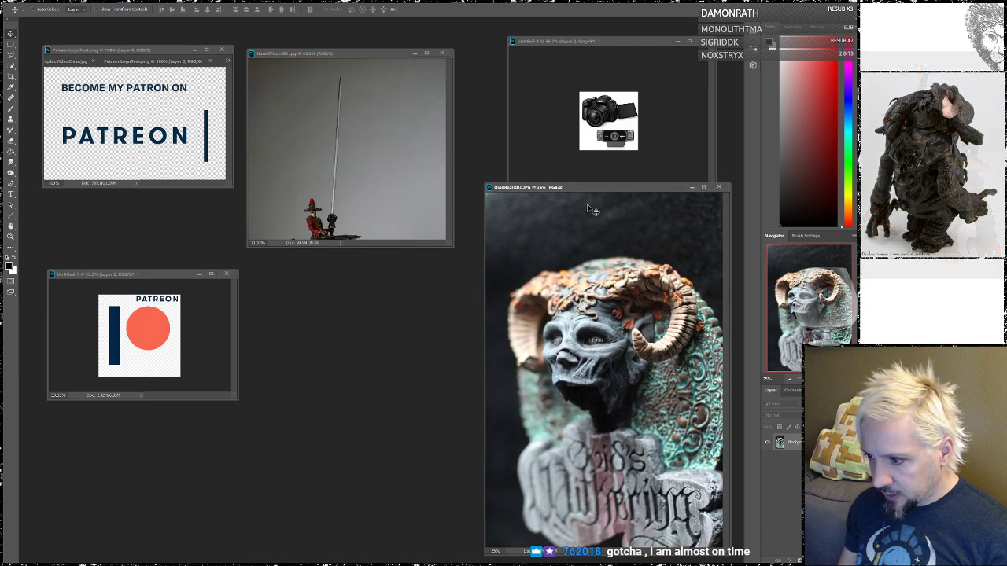
- Enlarge the hand sculpture's document window to show the whole image, and reposition the Patreon logo and camera composite windows around it
drag(359, 53, 319, 38)
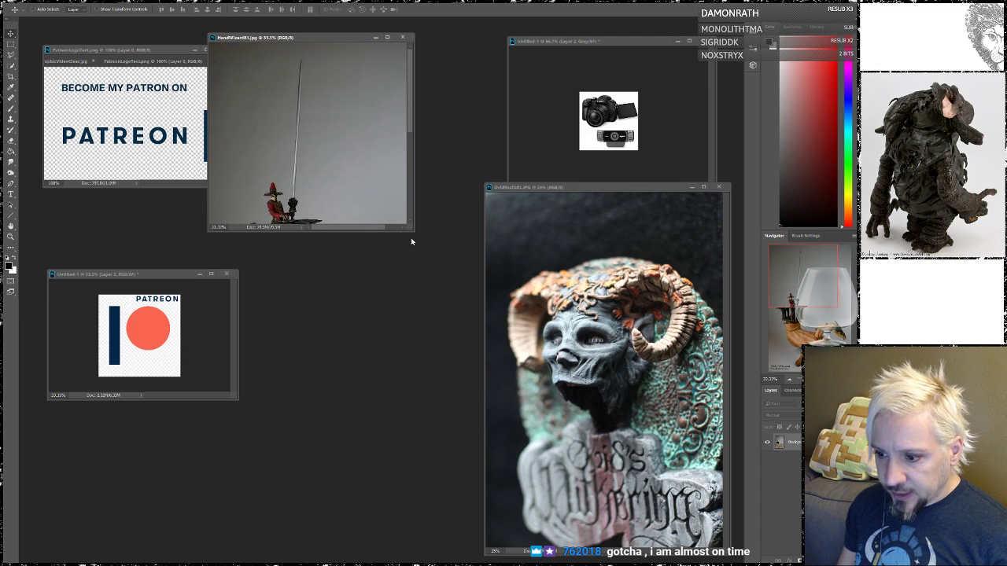
drag(410, 231, 484, 432)
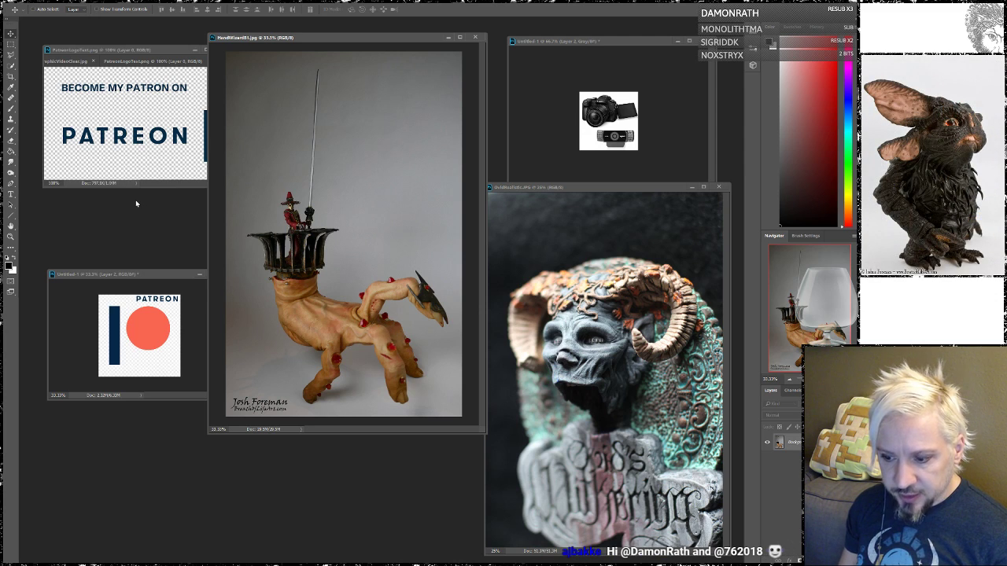
drag(169, 275, 156, 210)
drag(226, 336, 182, 334)
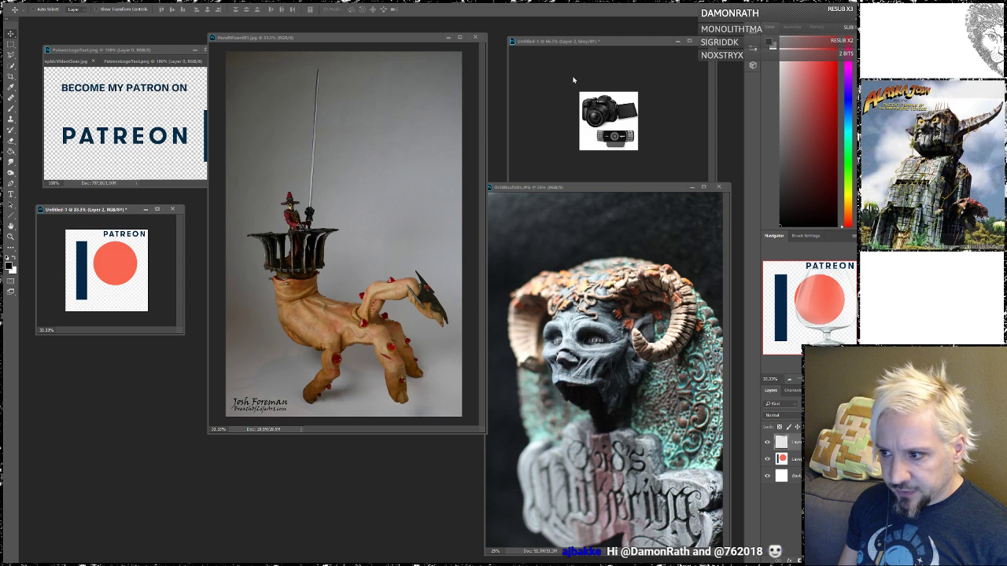
drag(626, 43, 606, 49)
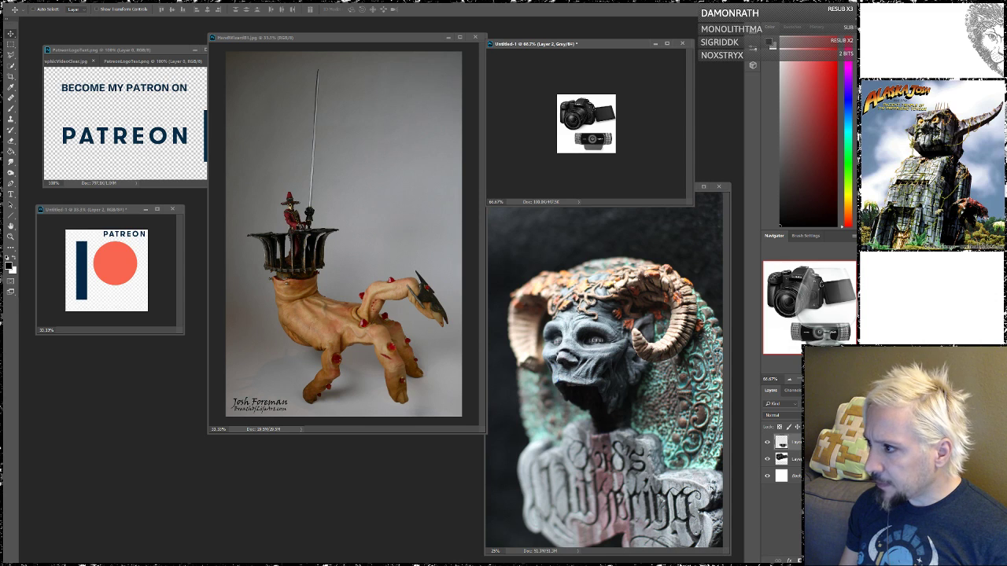
- Glance at the Twitch panels, then bring the camera composite window forward and merge all its visible layers
key(alt+Tab)
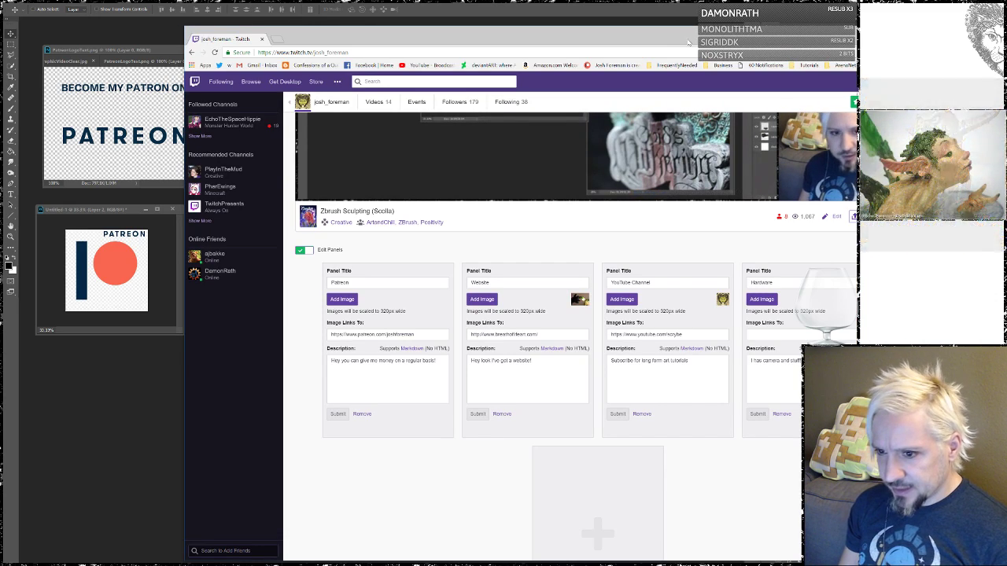
key(alt+Tab)
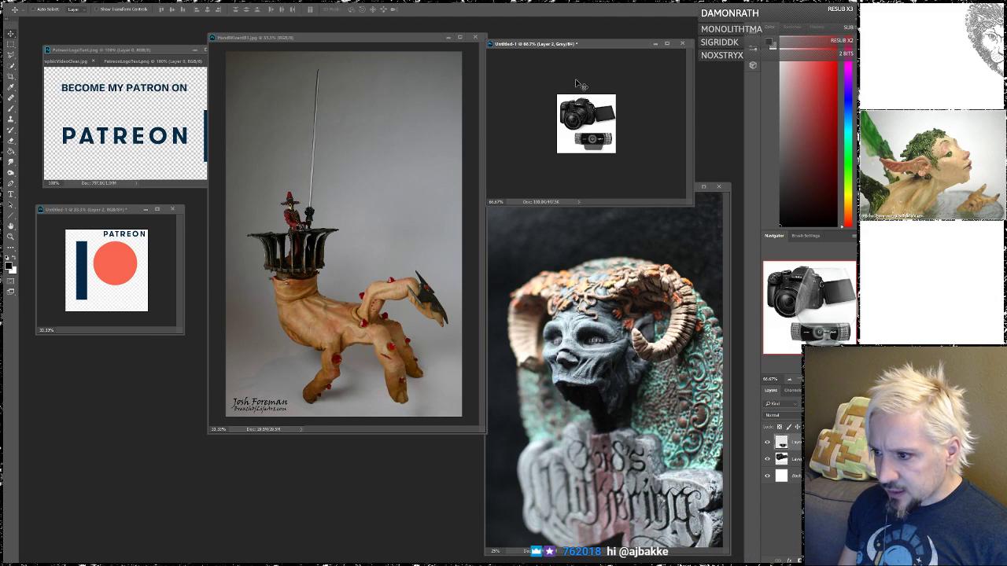
drag(611, 49, 502, 70)
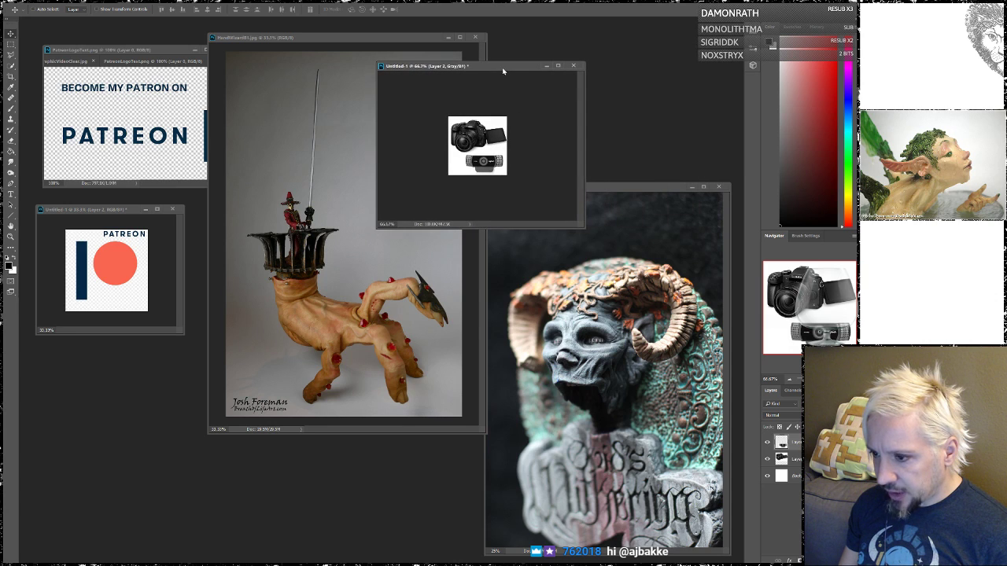
right_click(798, 444)
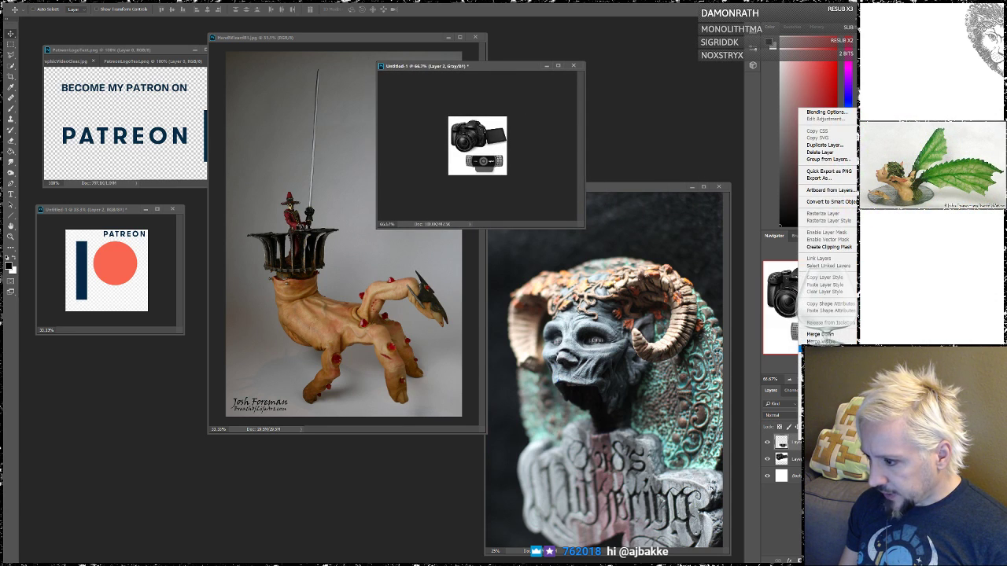
click(818, 342)
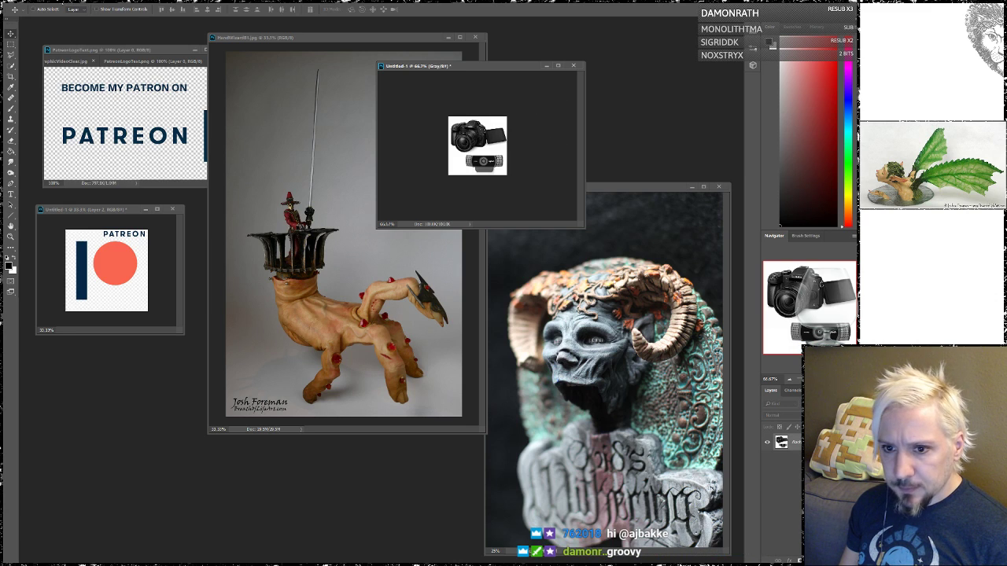
- Save the camera composite as a JPEG named InfoCameras in the CommonAssets folder, up to the JPEG options
click(28, 1)
click(40, 84)
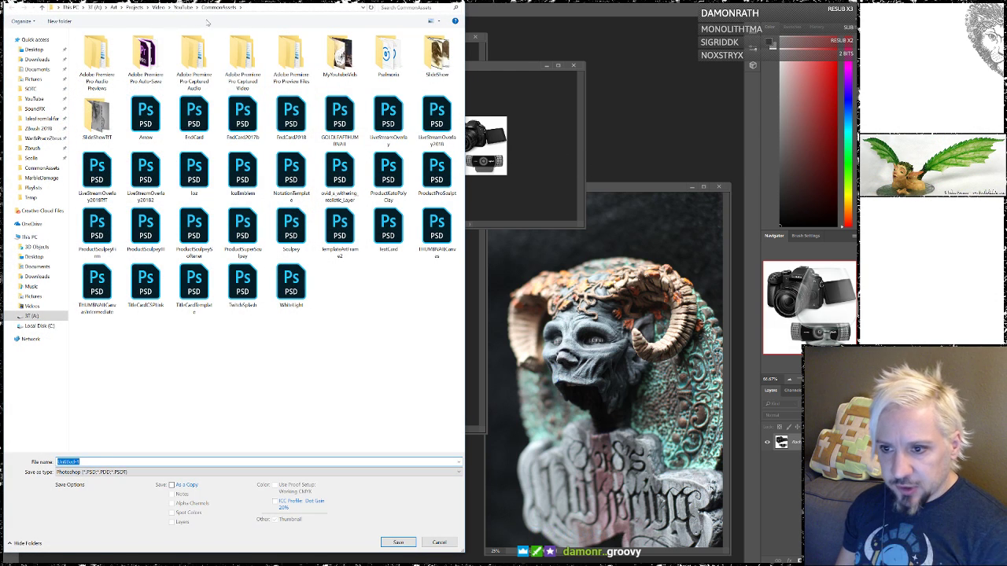
click(118, 475)
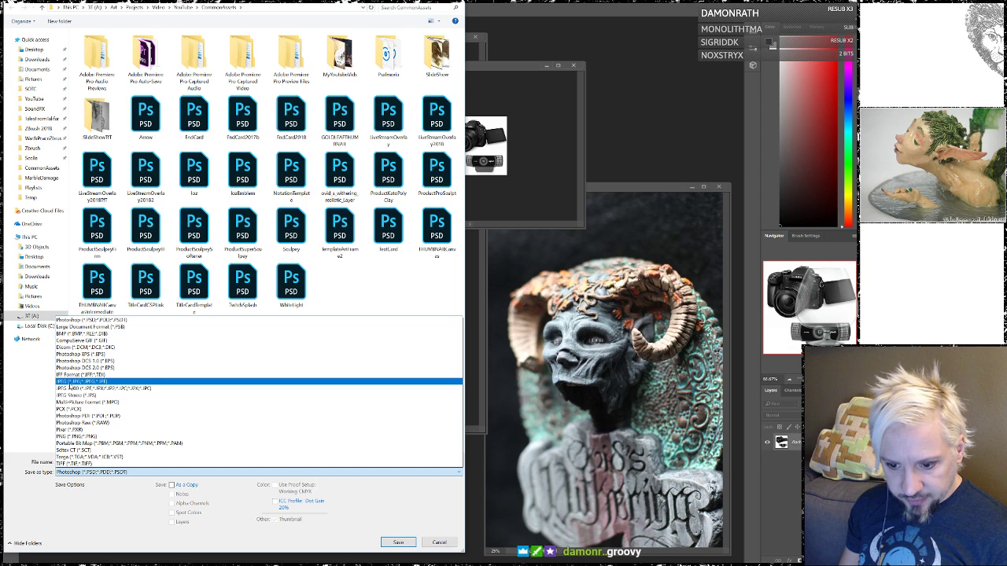
click(72, 382)
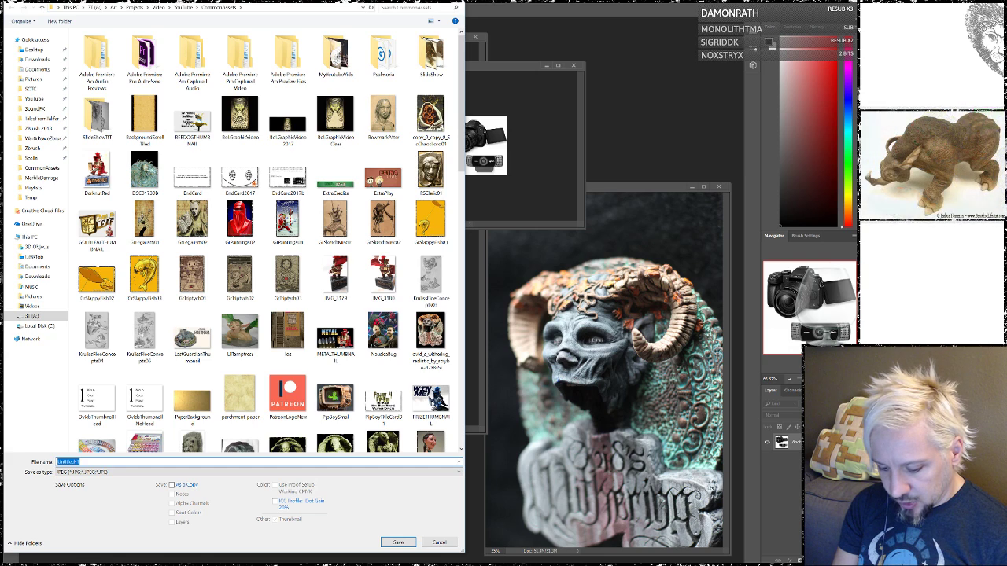
text(Cameras)
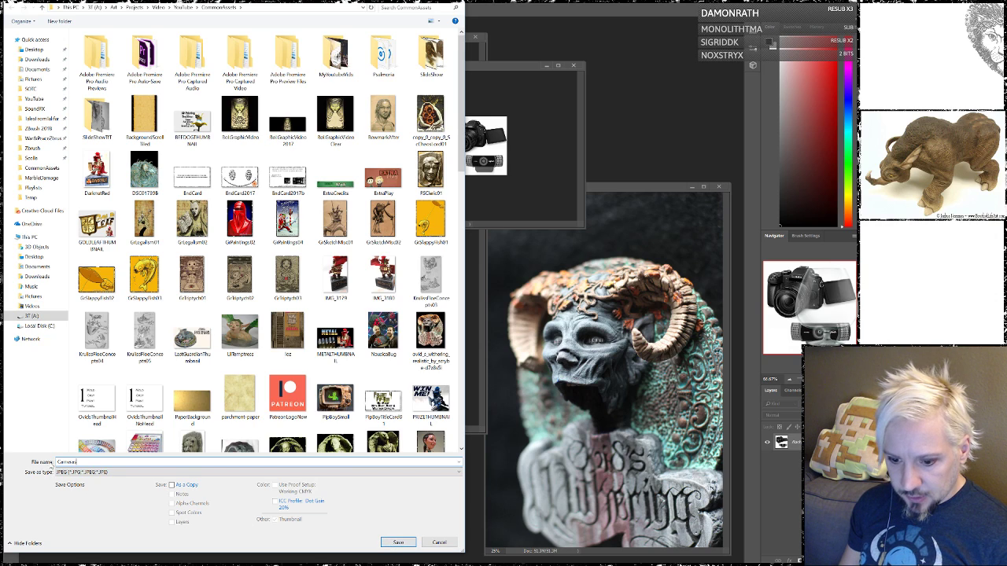
click(59, 463)
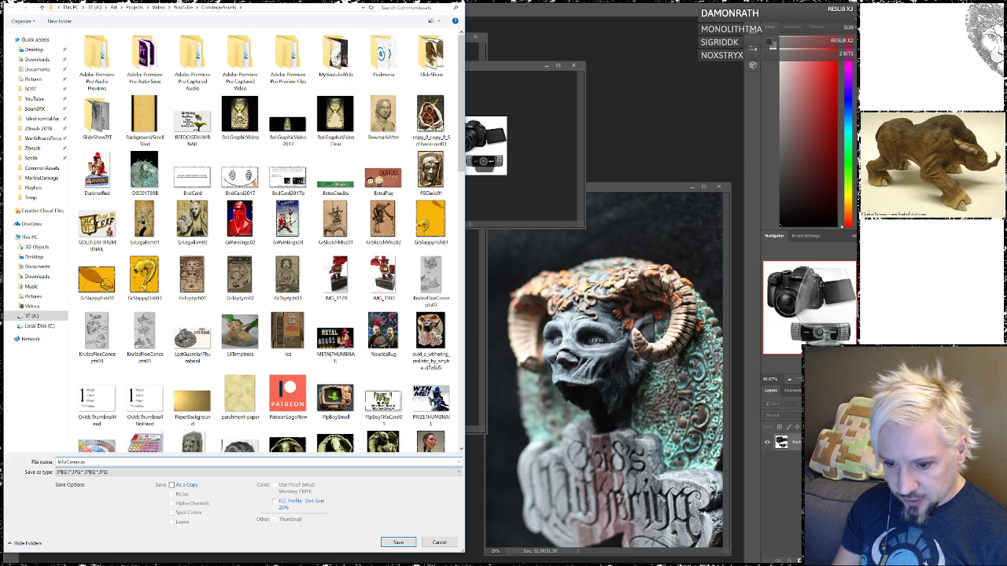
click(399, 542)
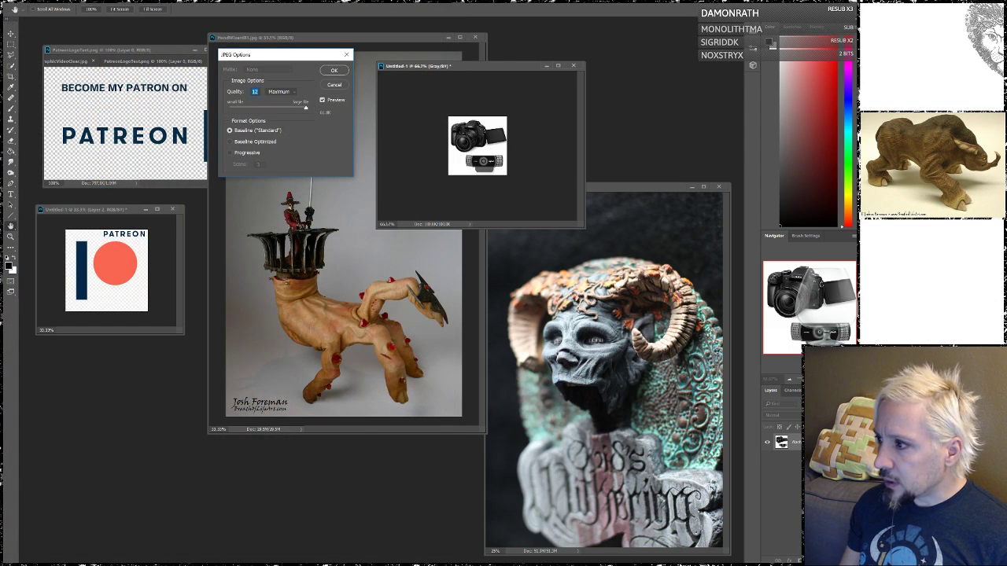
- Switch to the Twitch channel page, bring the whole Hardware panel into view and open its image upload
key(alt+Tab)
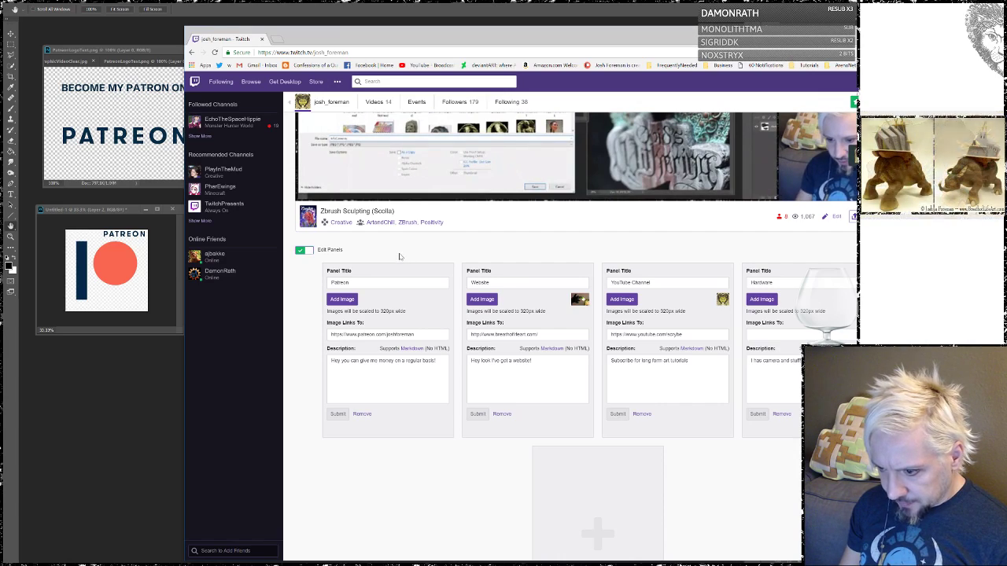
drag(731, 39, 577, 31)
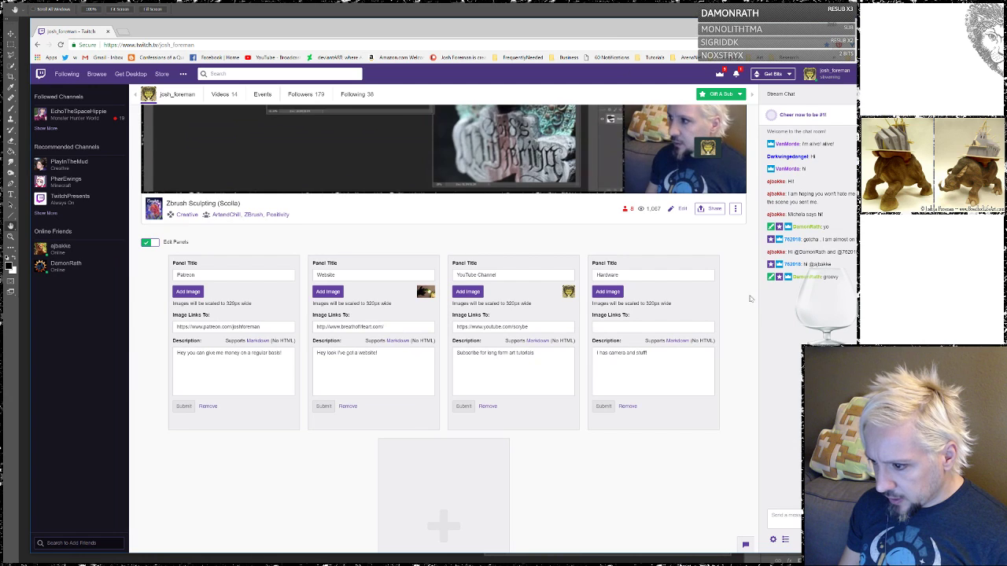
click(606, 291)
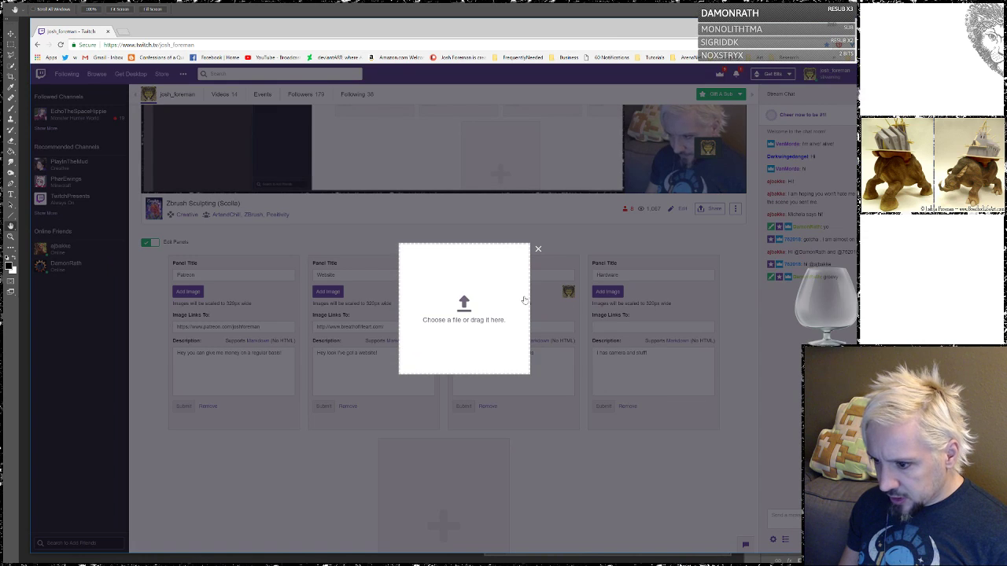
click(477, 302)
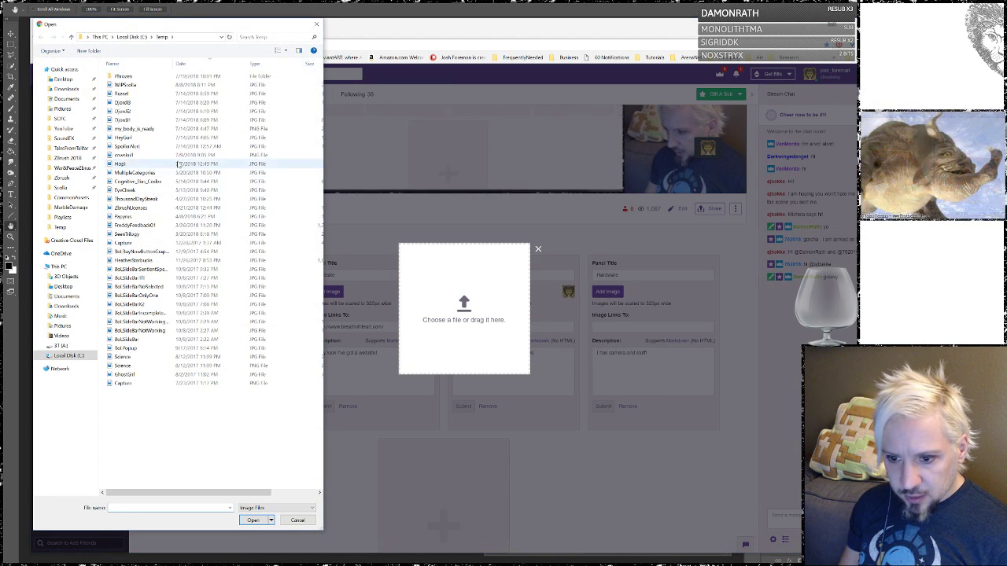
click(63, 129)
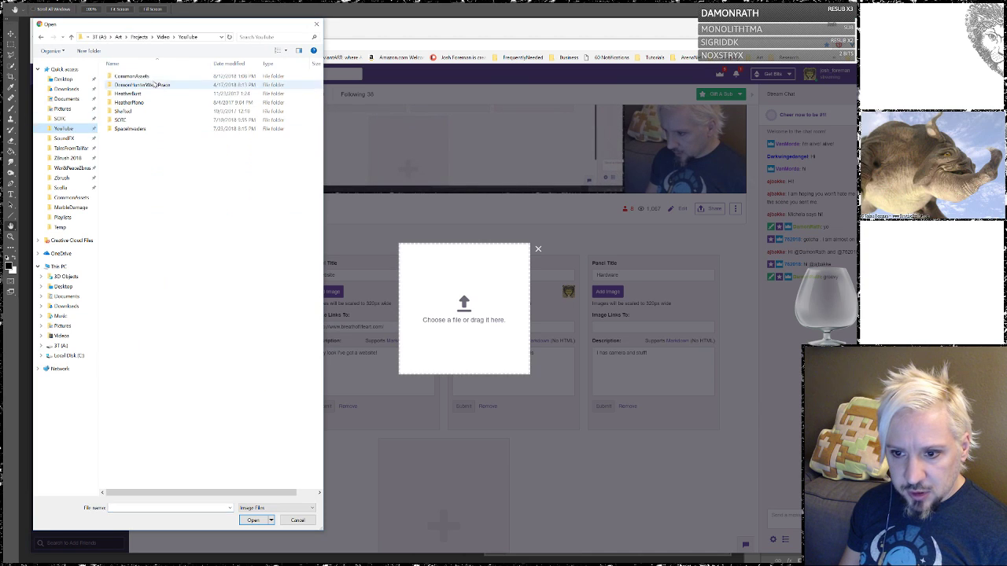
double_click(132, 76)
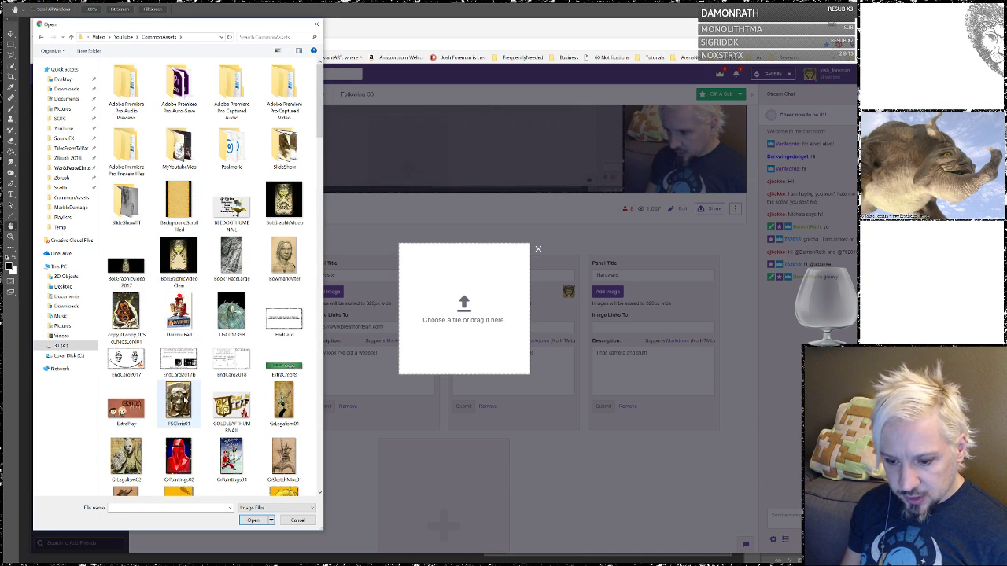
text(info)
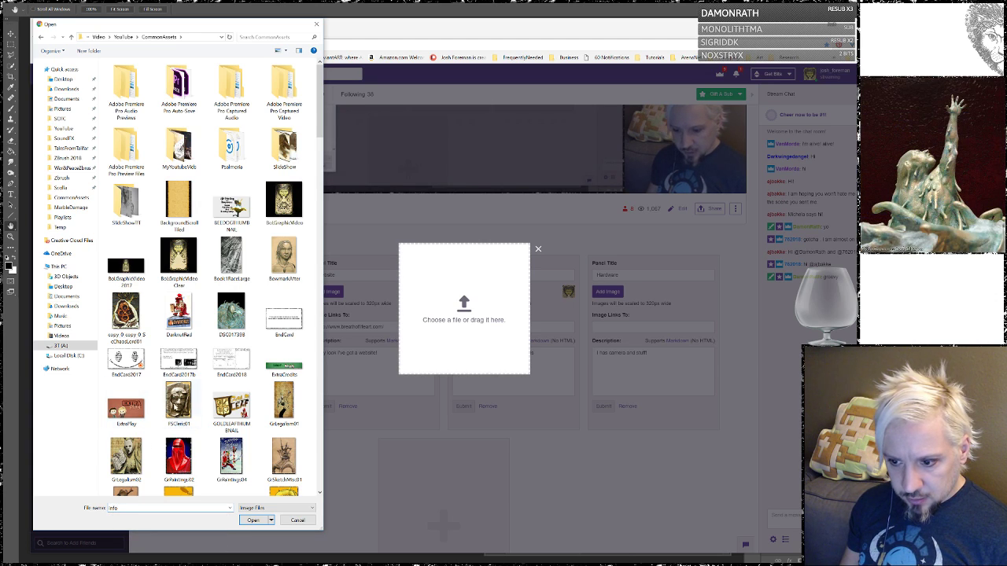
scroll(204, 361, down, 10)
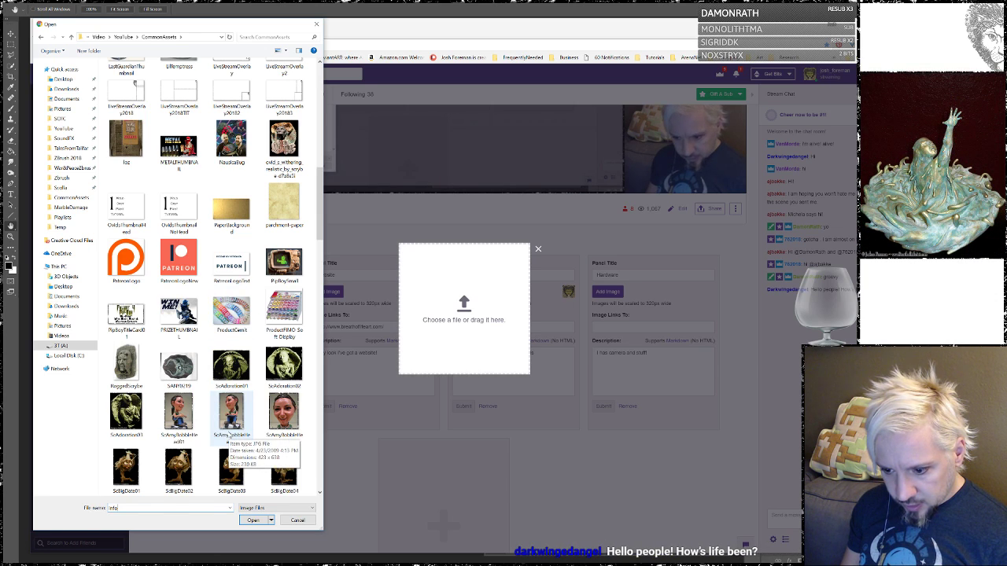
scroll(228, 438, down, 10)
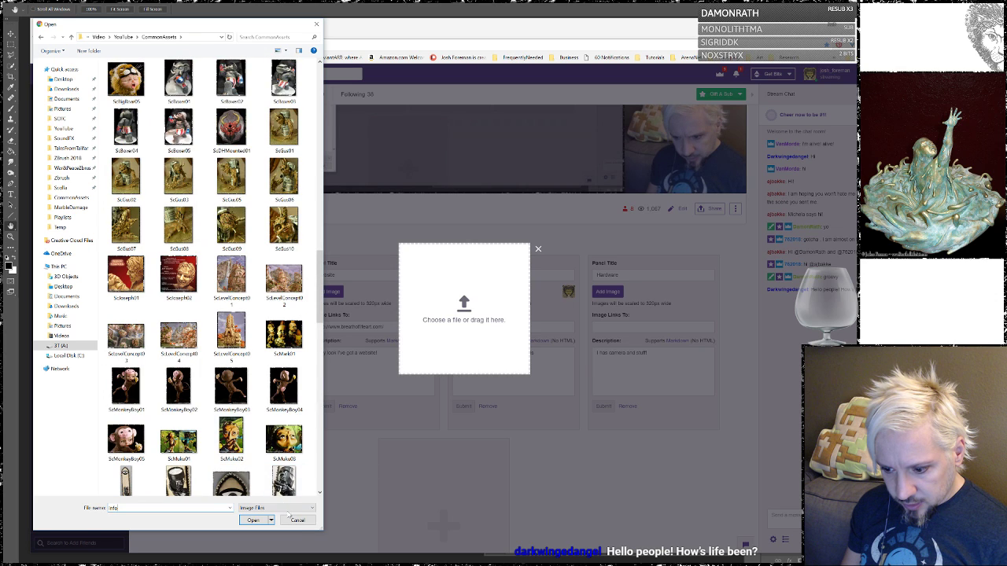
click(298, 520)
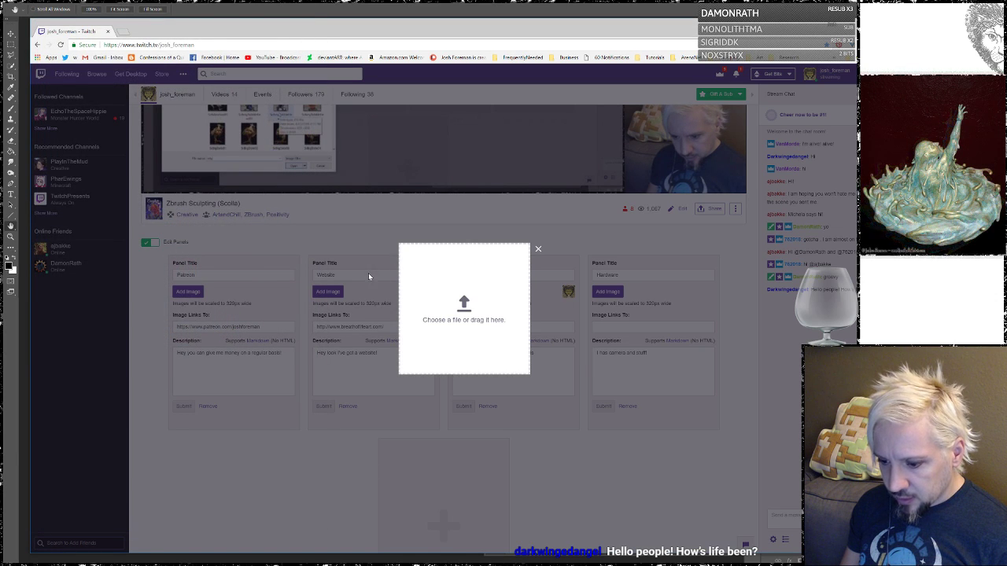
- Switch back to Photoshop and finish saving the JPEG at quality 12 (Maximum) with the Baseline ("Standard") format
key(alt+Tab)
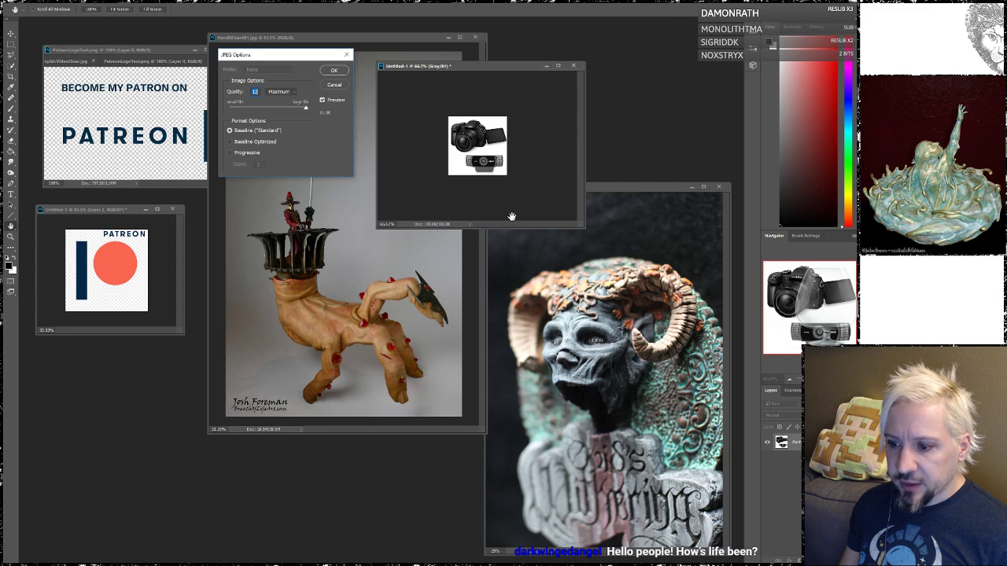
drag(247, 55, 288, 102)
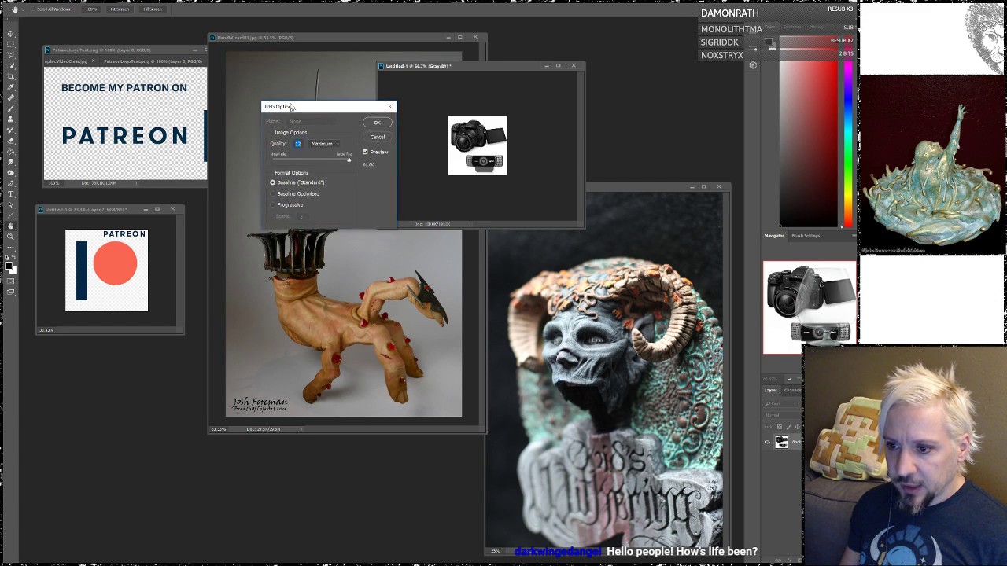
click(374, 119)
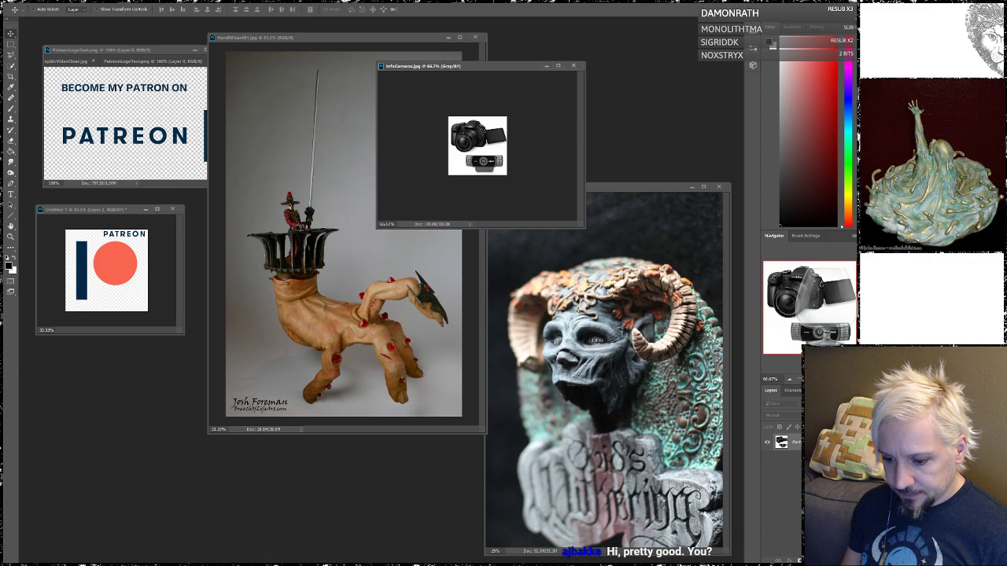
- Switch to the Twitch channel page and upload InfoCameras from the YouTube CommonAssets folder as the Hardware panel's image, accepting the crop
mouse_move(174, 565)
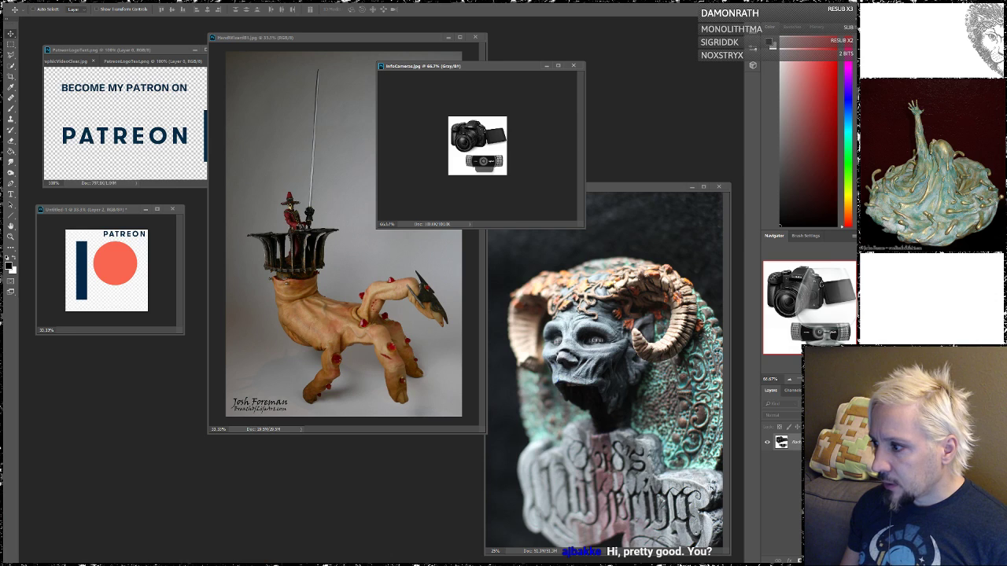
click(141, 565)
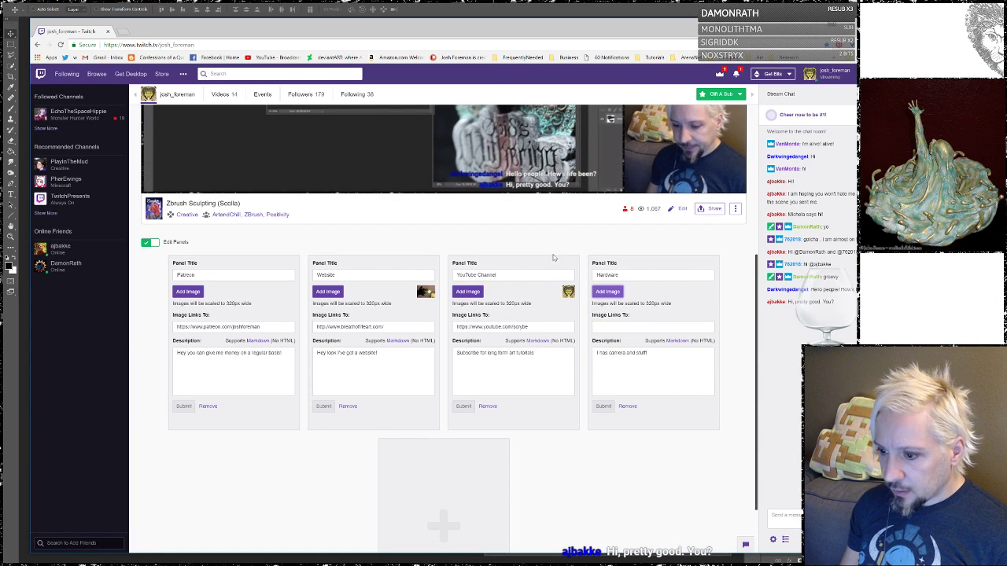
click(617, 292)
click(481, 312)
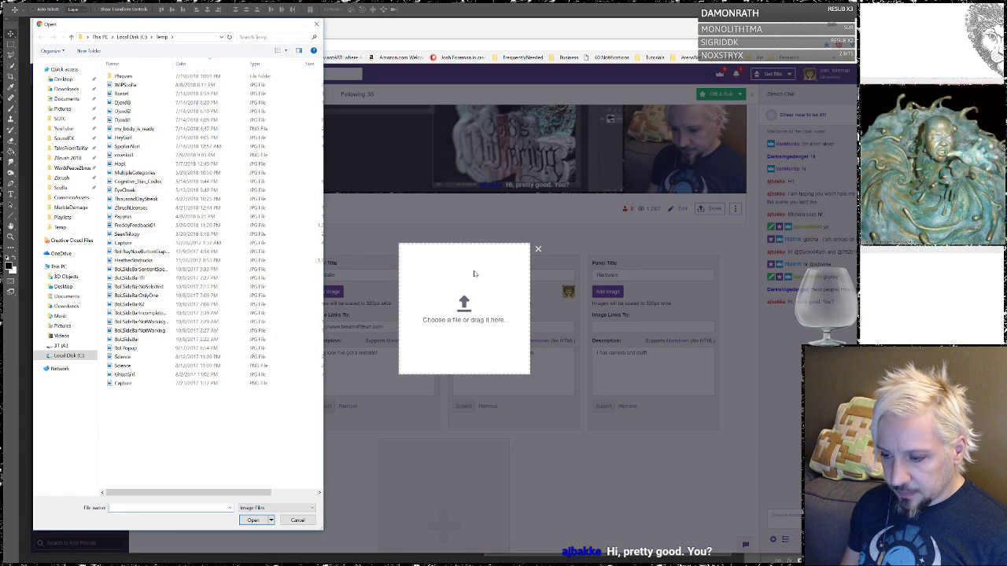
click(63, 128)
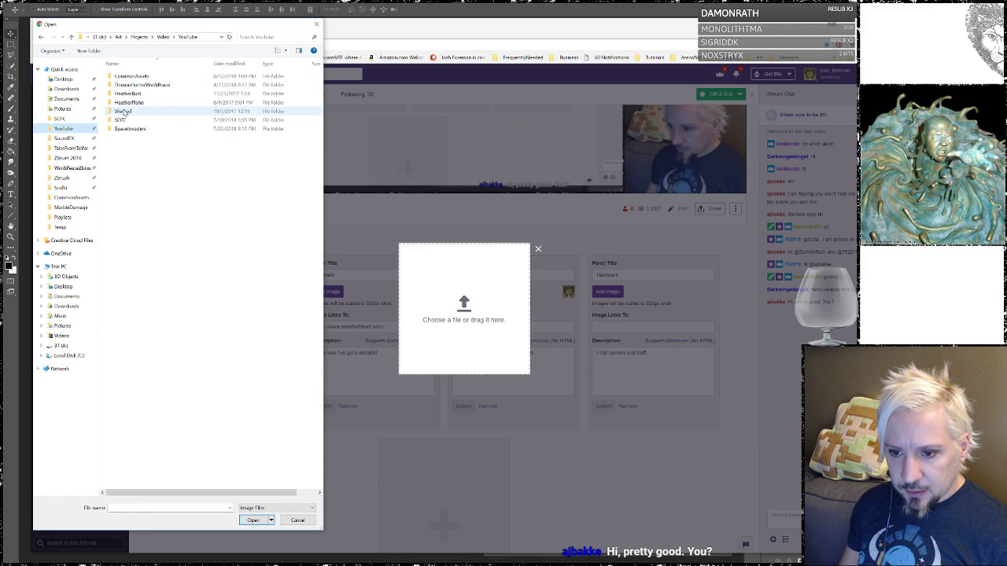
double_click(127, 76)
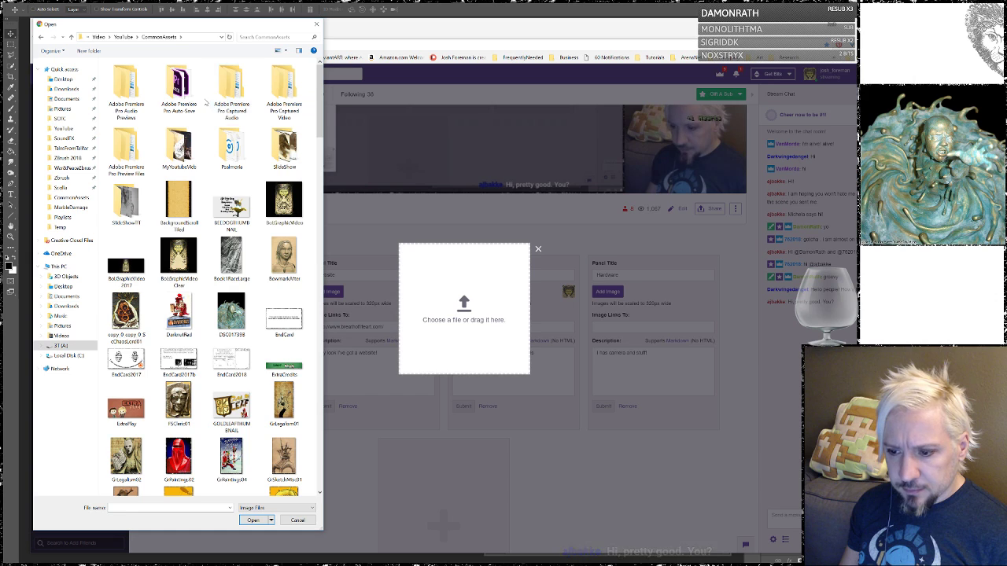
scroll(198, 310, down, 5)
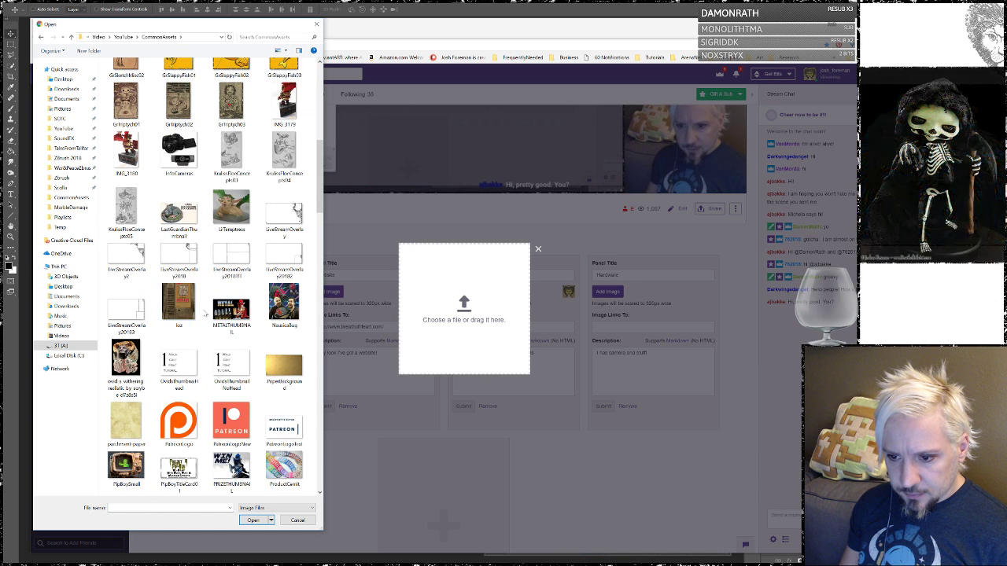
double_click(179, 161)
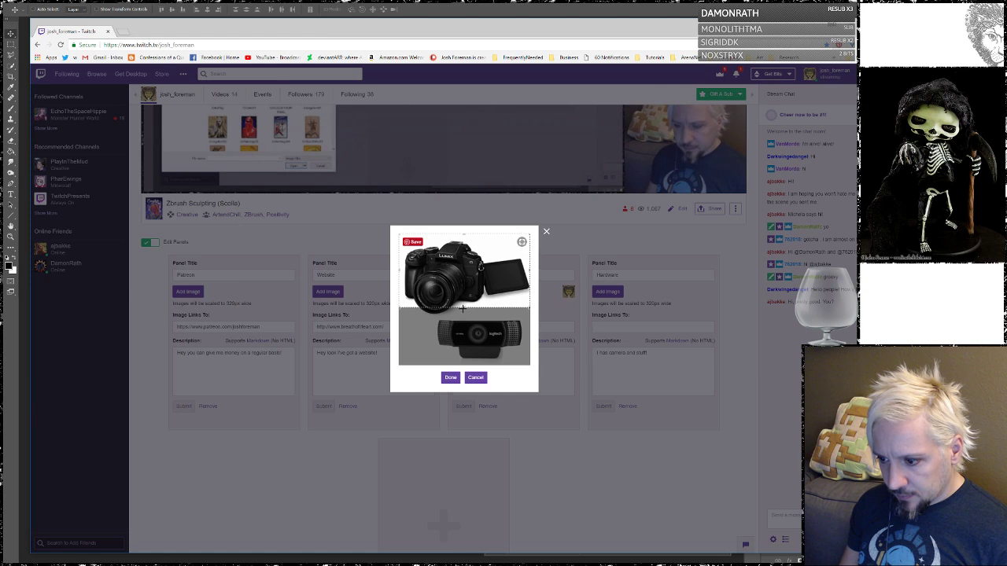
click(450, 378)
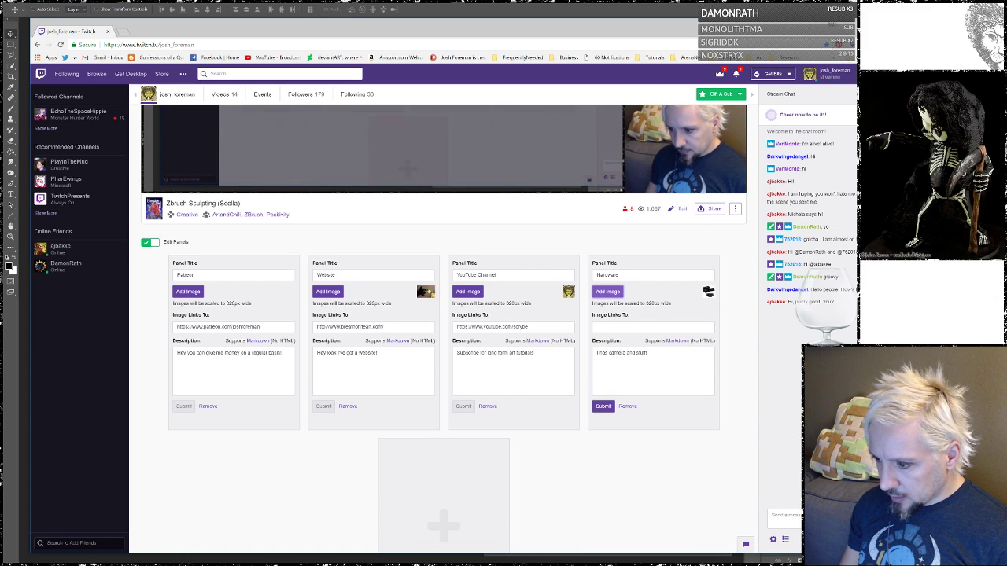
drag(647, 353, 594, 355)
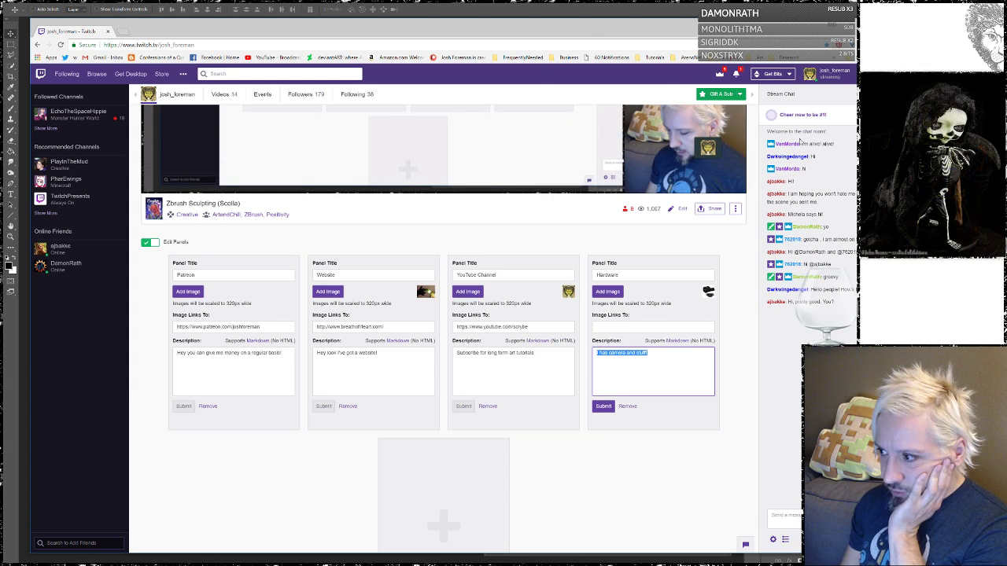
key(alt+Tab)
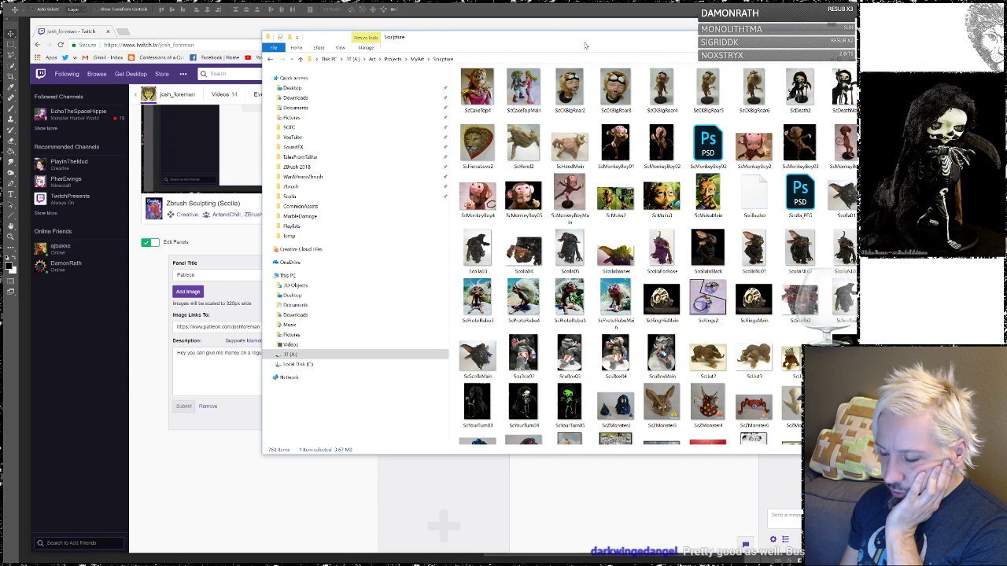
key(alt+Tab)
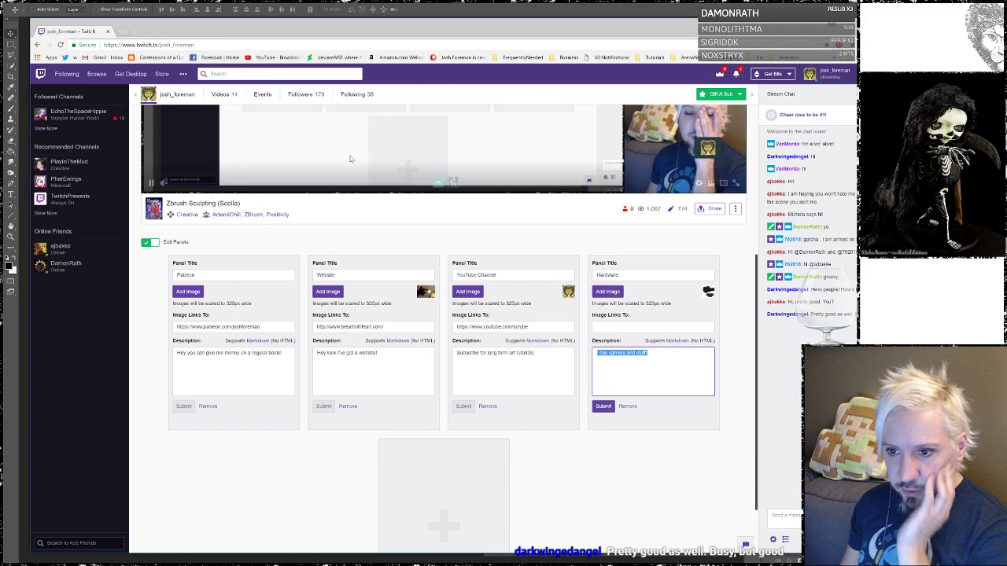
key(alt+Tab)
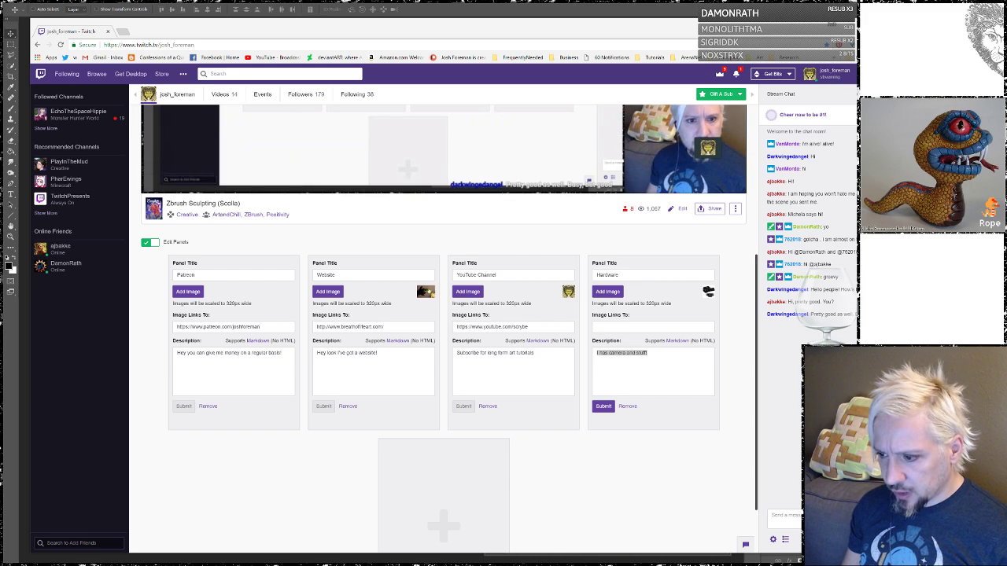
- Replace the Hardware panel's description with "Face cam is a Logitech C922x Pro Stream Webcam"
click(648, 353)
drag(647, 353, 587, 363)
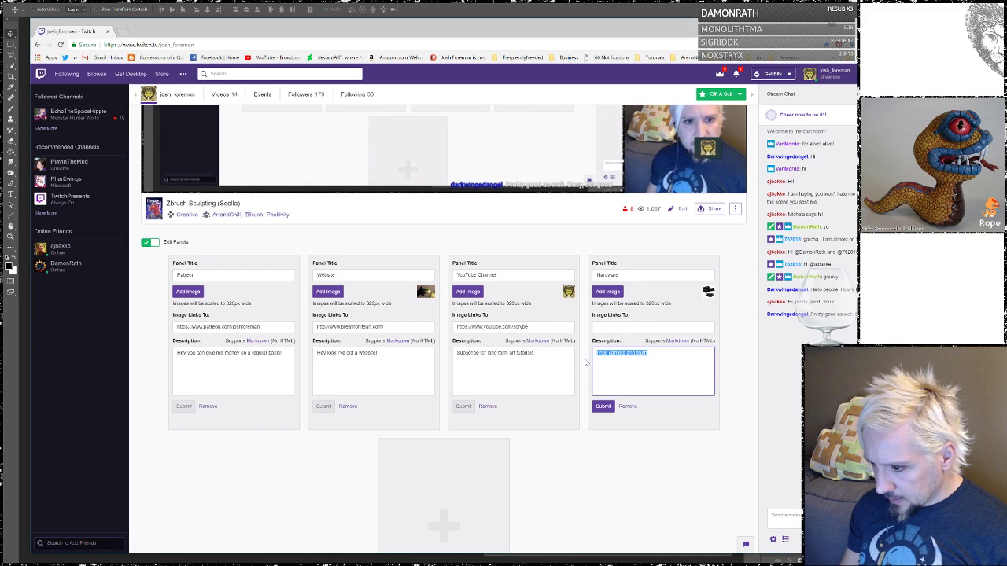
text(Face cam is a Logitech C922x Pro Stream Webcam)
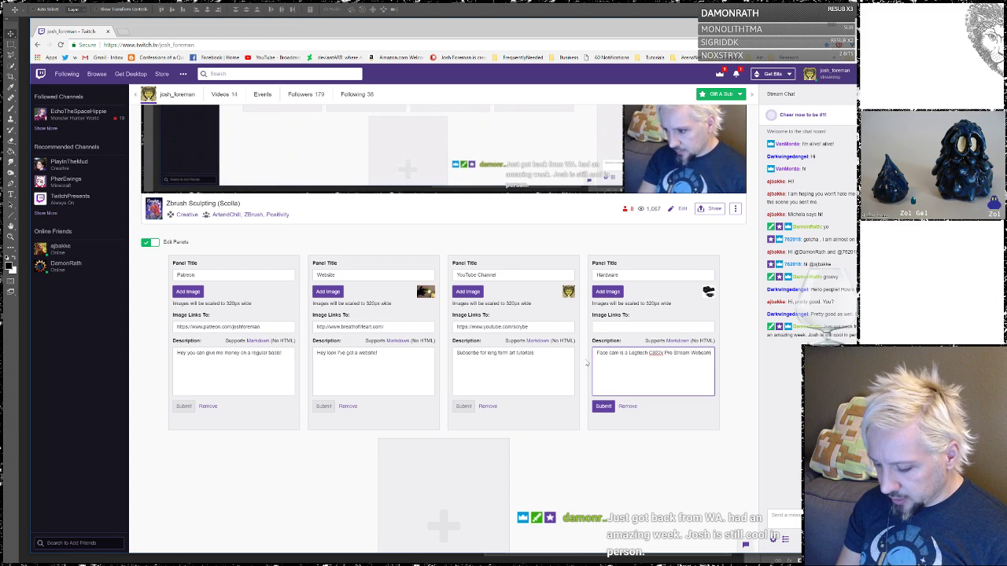
- Add a second line to the Hardware panel's description reading "Art cam is a Panasonic LUMIX G85 4K"
key(Return)
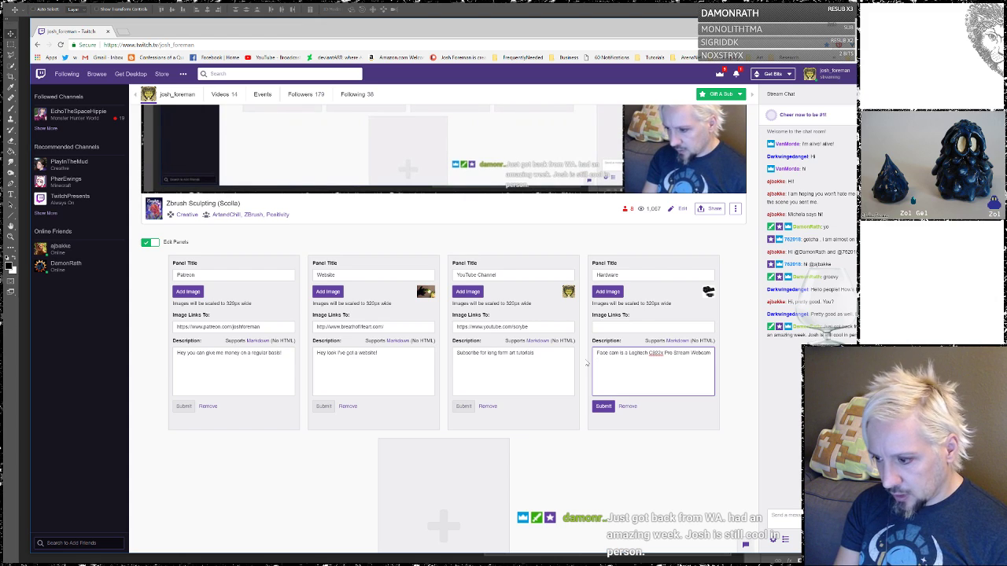
text(Art cam)
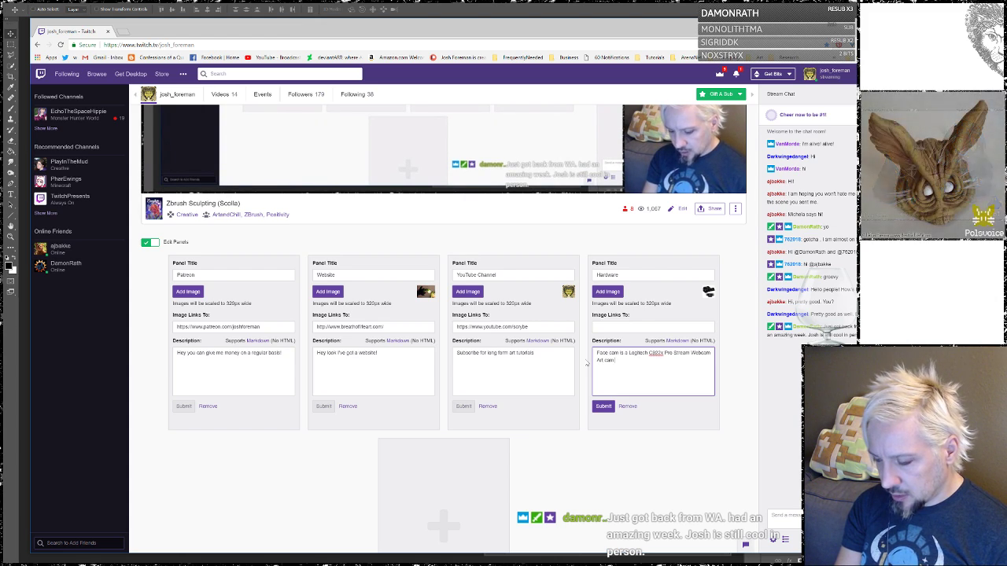
text( is s)
key(BackSpace)
text(a)
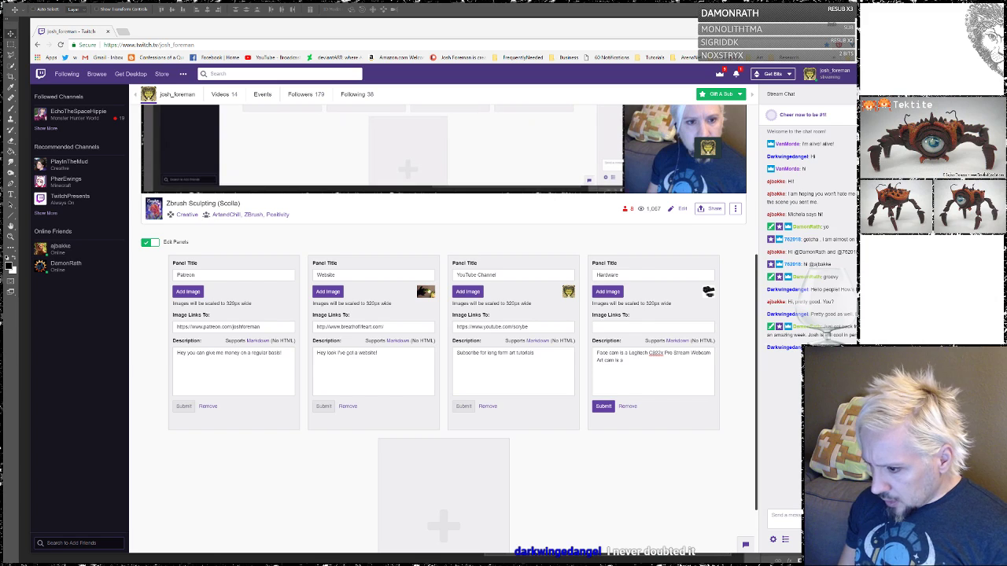
click(624, 361)
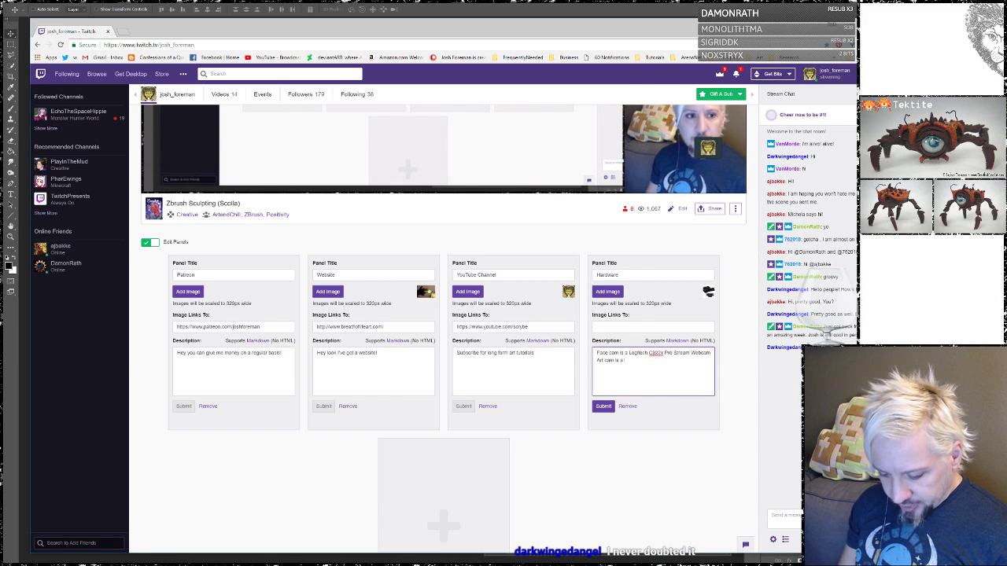
text(Panasonic LUMIX G85 4K)
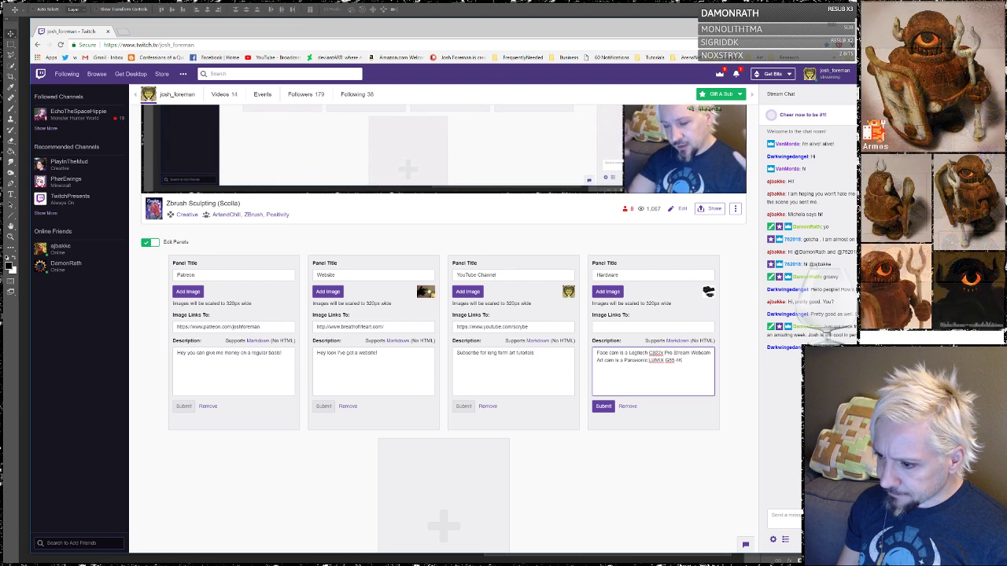
- Extend the Hardware panel's title to "Hardware and Software"
click(646, 327)
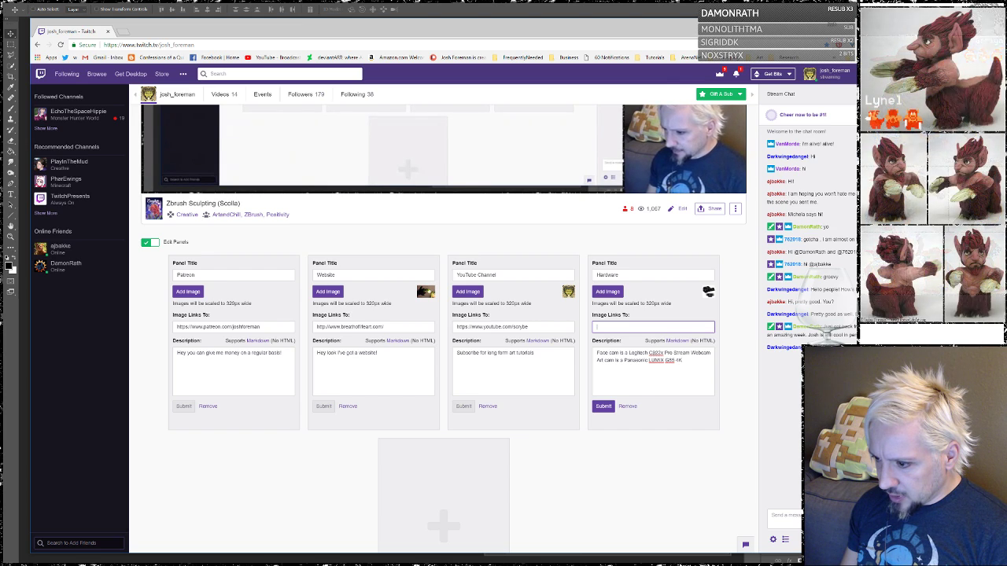
click(622, 275)
drag(619, 275, 585, 283)
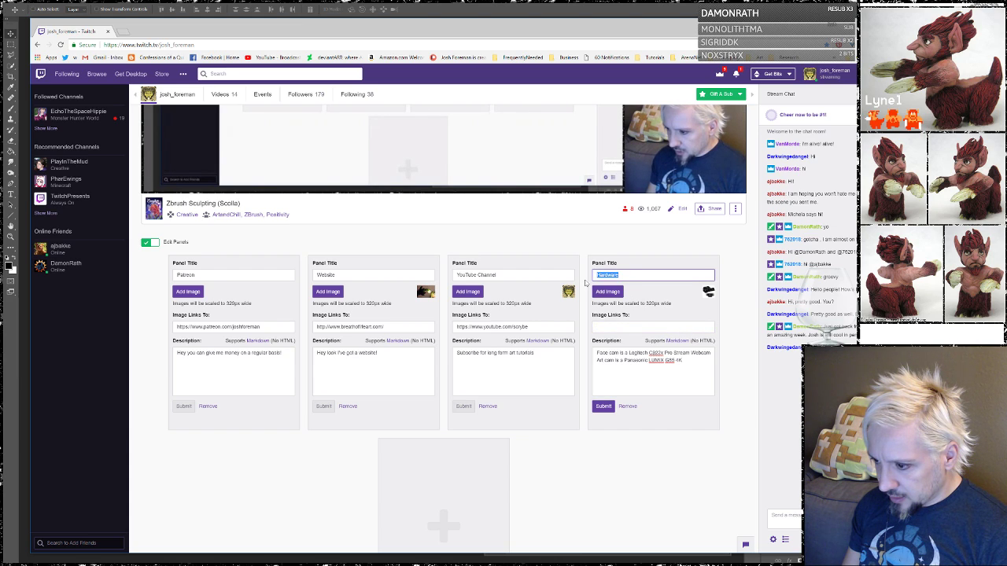
click(633, 274)
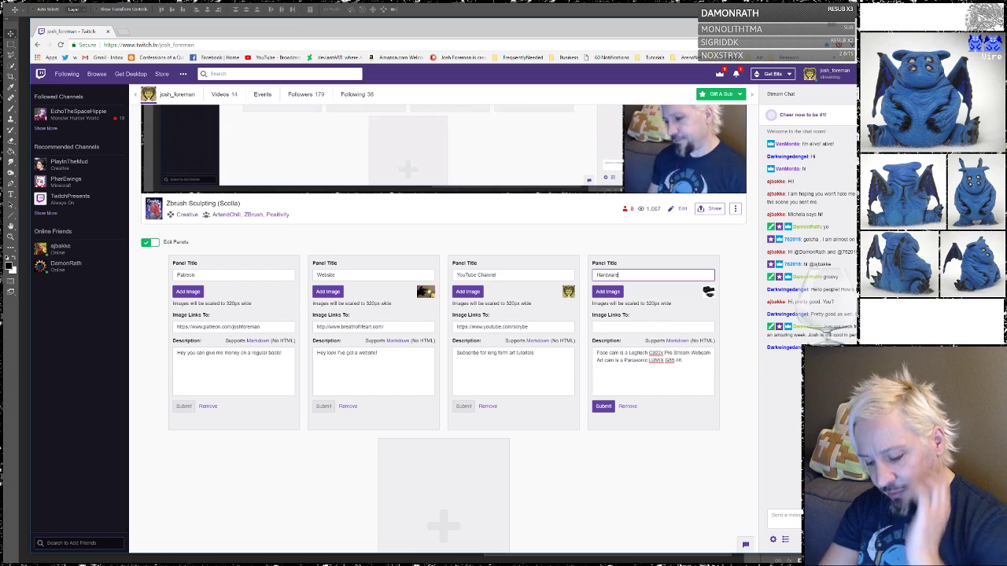
text(and Software)
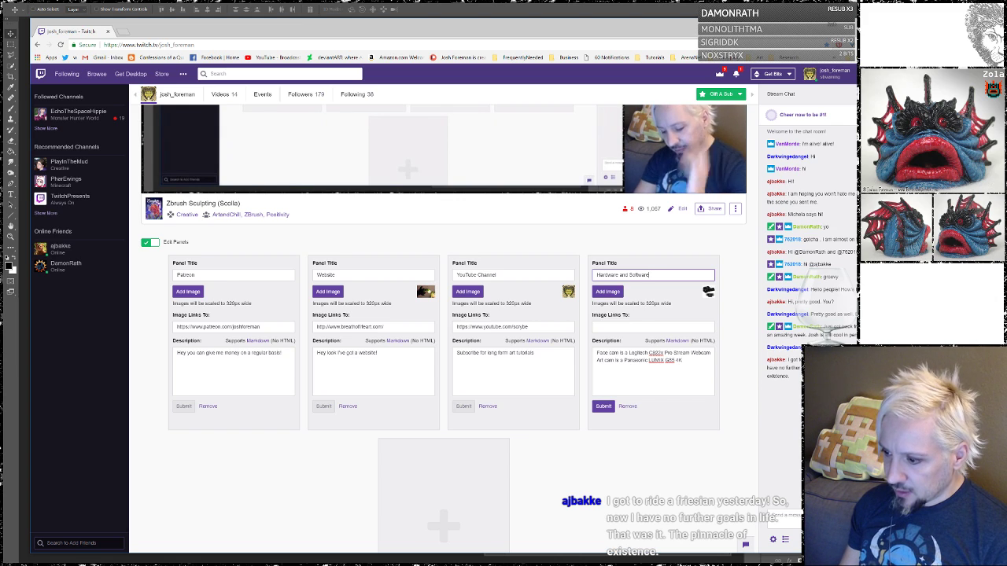
- Add a third line to the Hardware and Software panel's description reading "I stream with Streamlabs OBS"
click(603, 360)
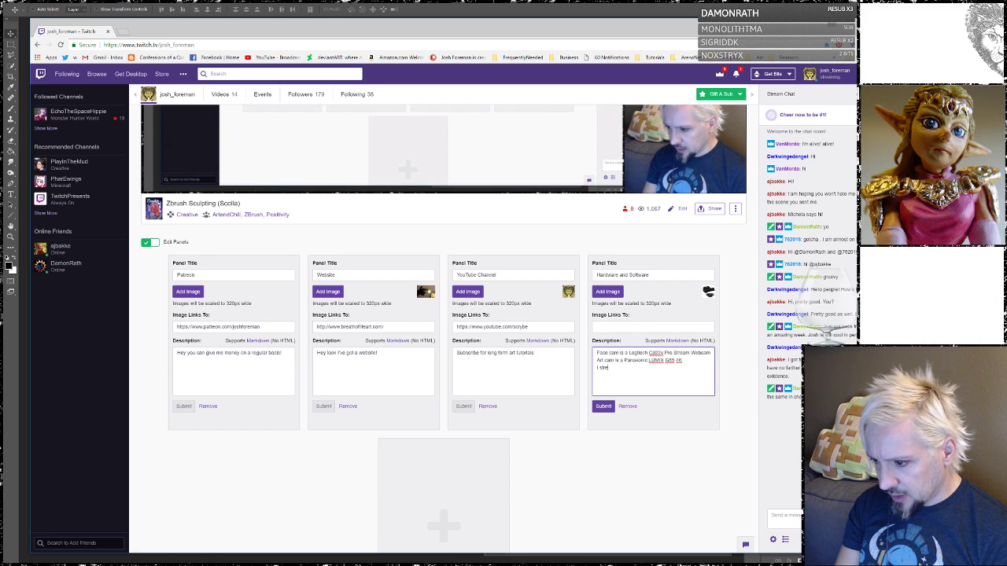
text(with)
text( Stream)
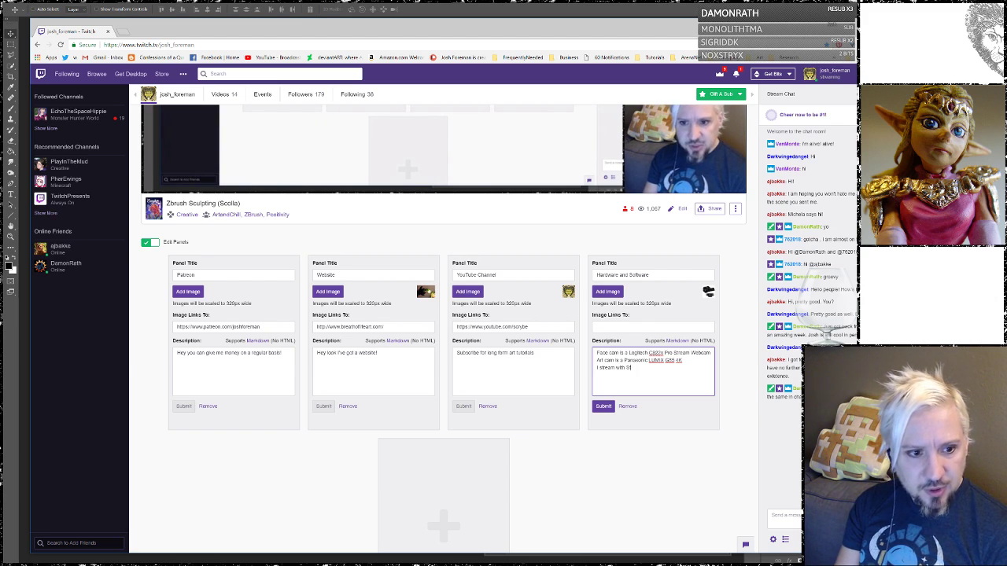
text(labs OBS)
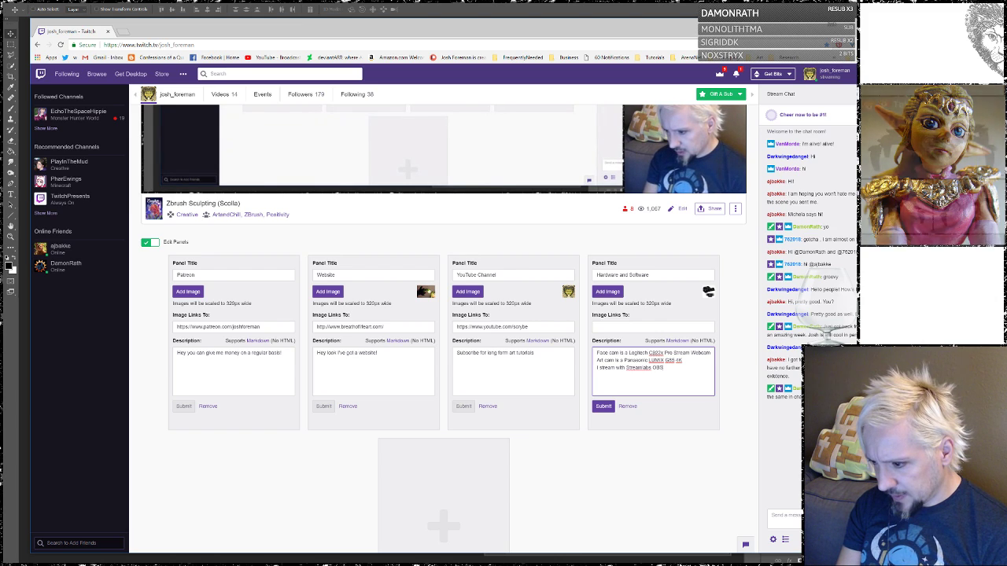
- Add the description line "For computer sculpting I use Zbrush" and submit the Hardware and Software panel
key(Return)
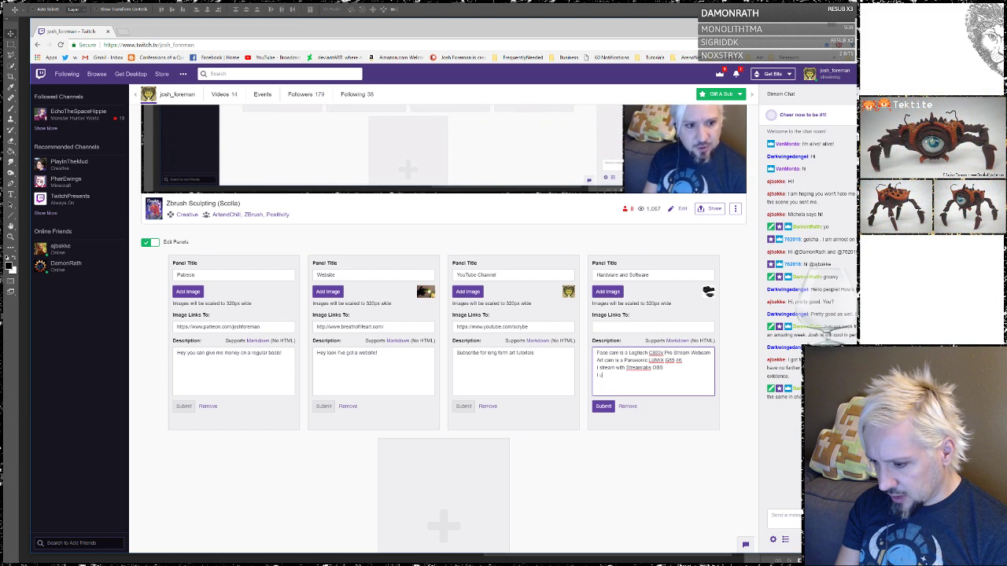
text(For)
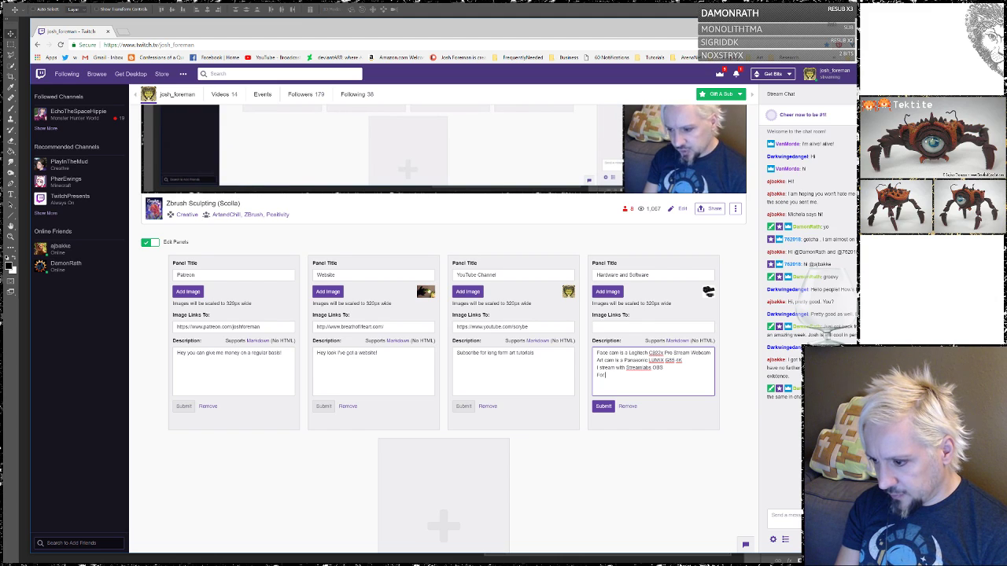
text( computer sc)
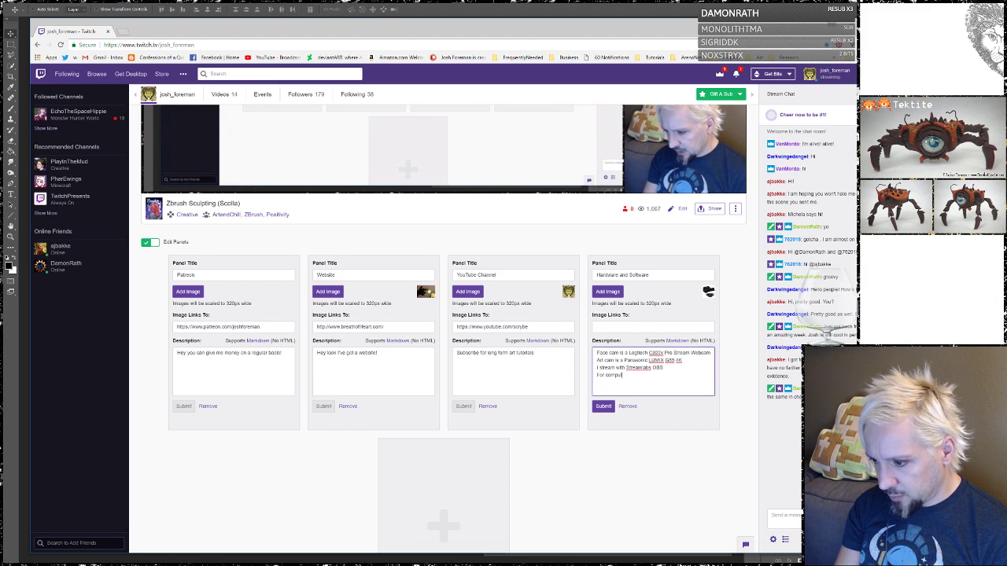
text(ting i use Z)
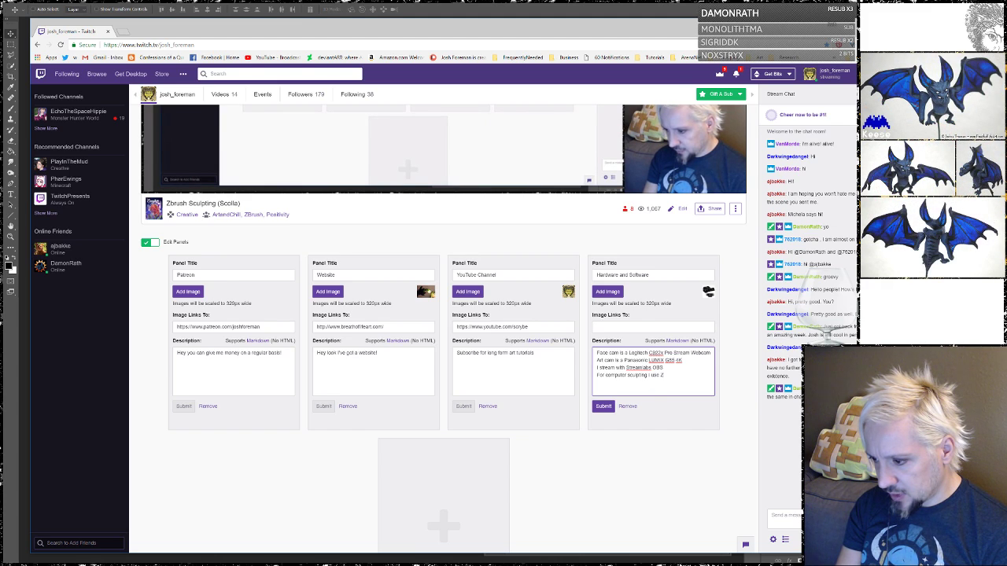
text(brush)
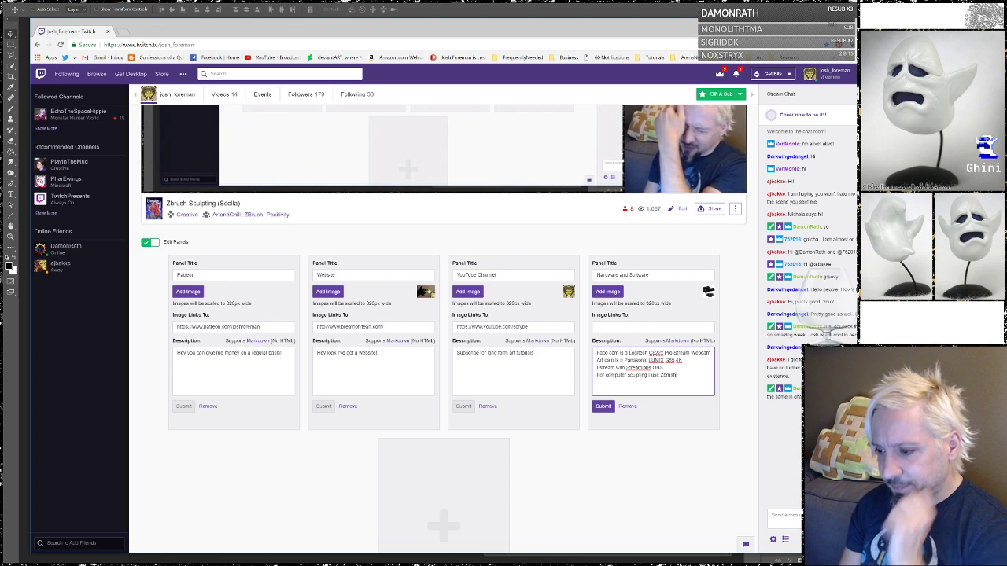
click(603, 407)
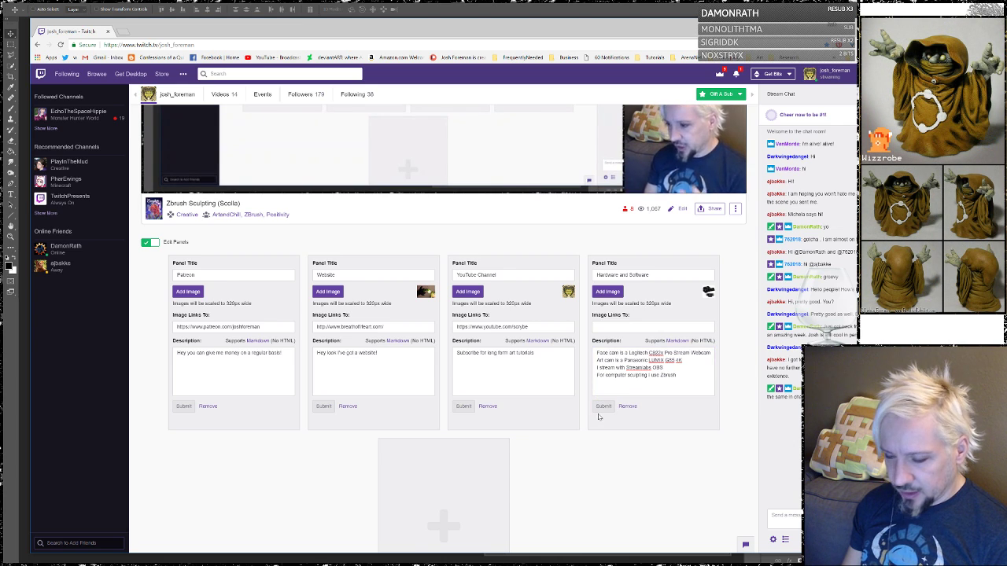
- Preview the Twitch panels outside edit mode, then re-enable panel editing and switch back to Photoshop
click(147, 243)
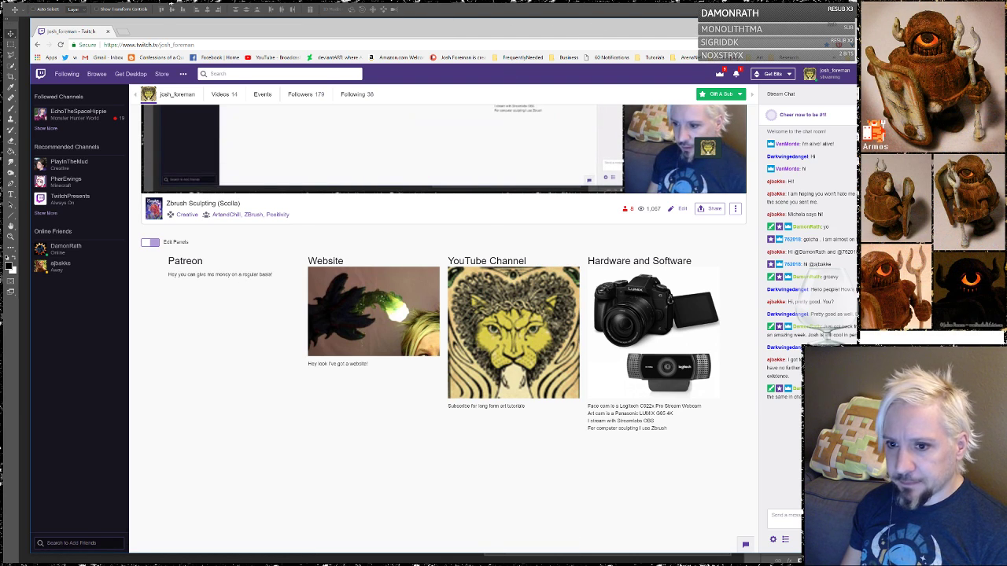
click(149, 242)
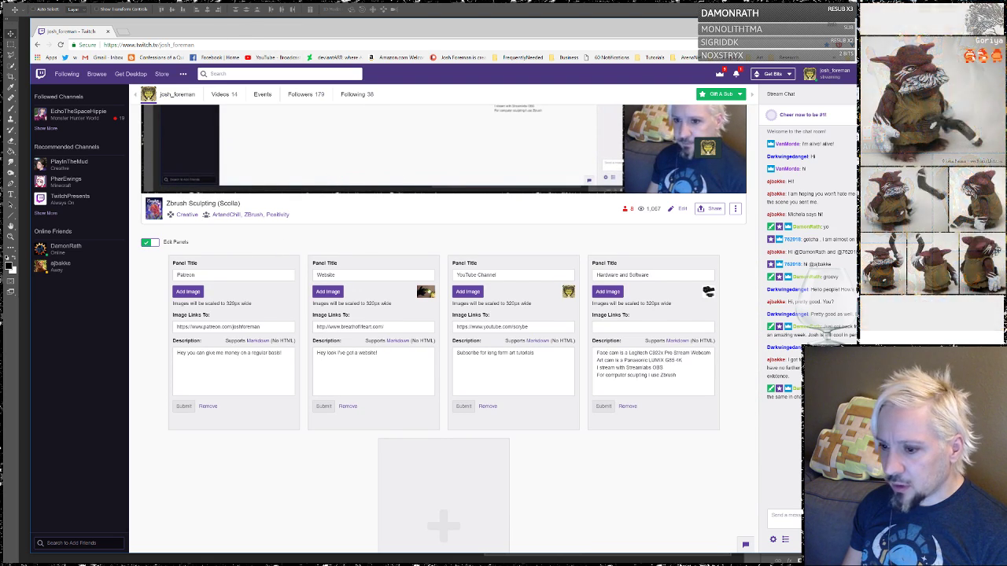
click(318, 9)
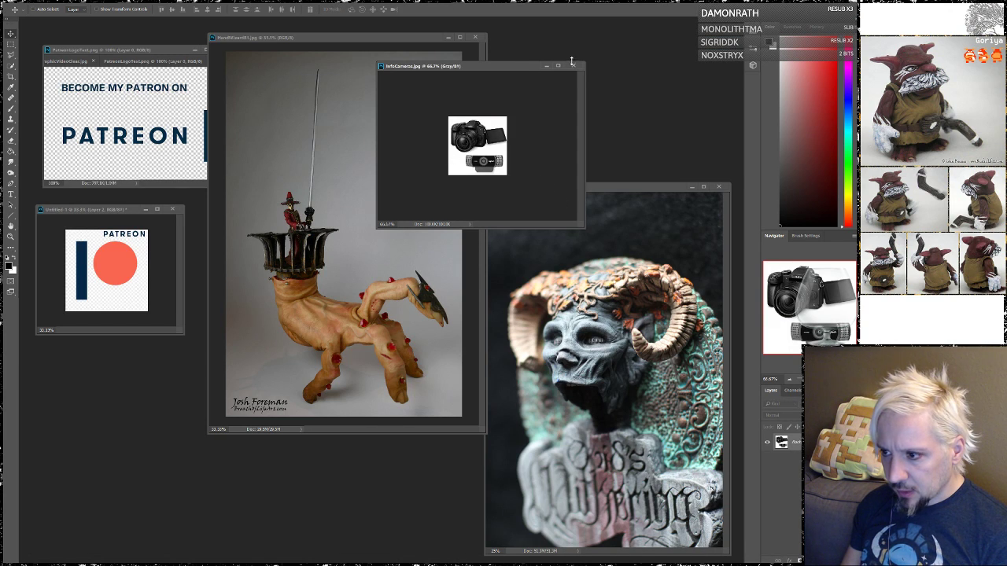
- Select nearly all of the hand wizard photo with the Rectangular Marquee and paste the copy into InfoCameras.jpg
click(305, 230)
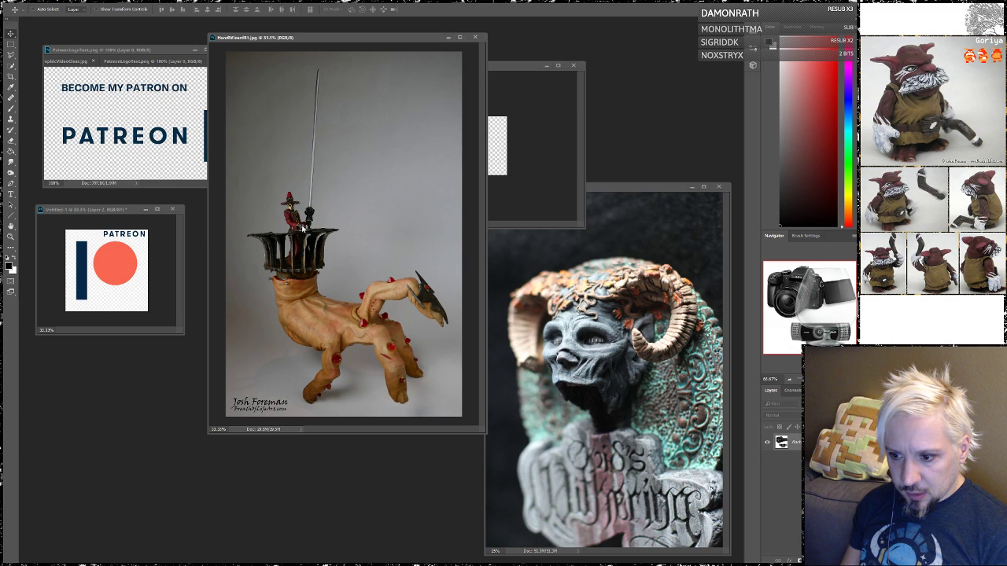
click(11, 44)
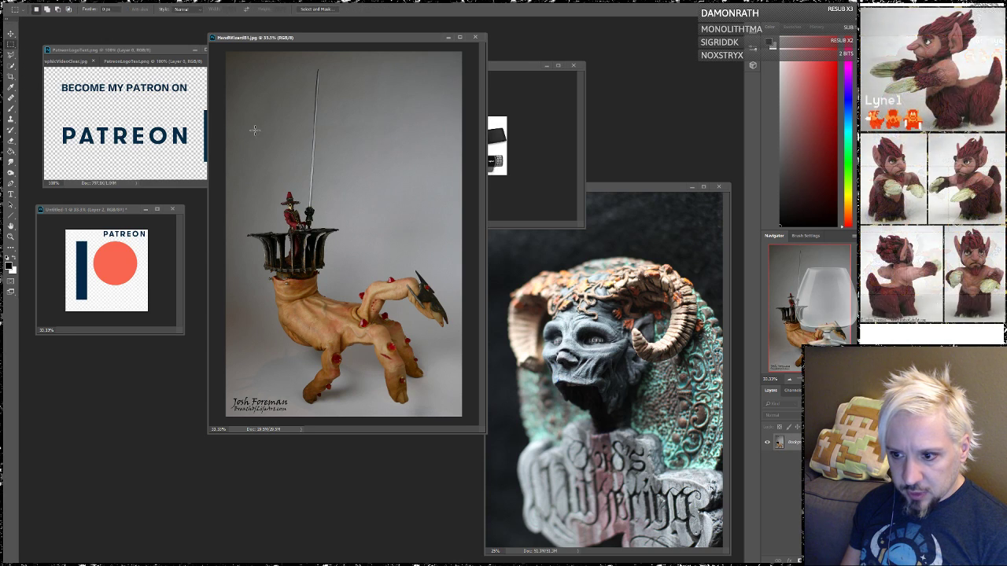
drag(230, 58, 462, 410)
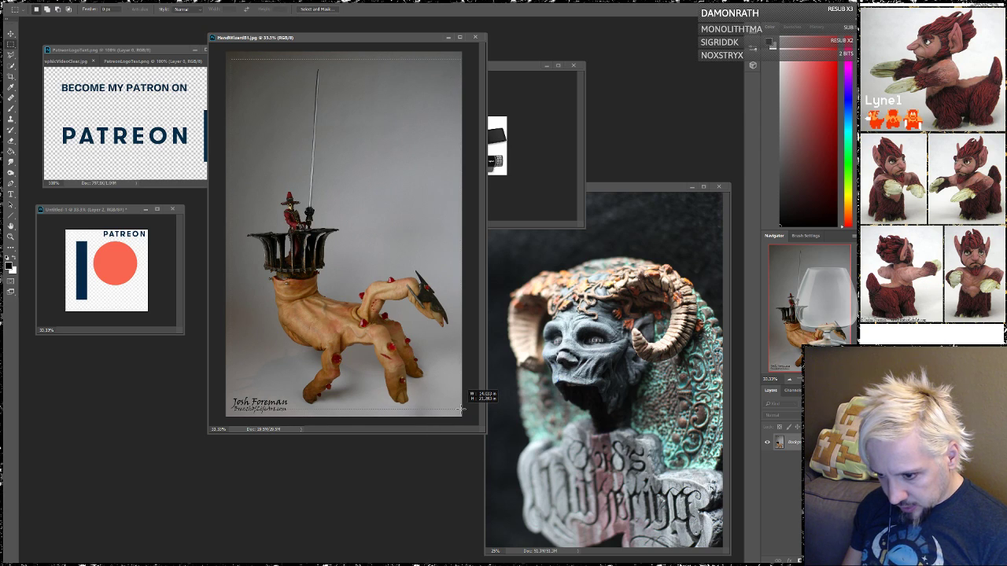
drag(462, 409, 463, 412)
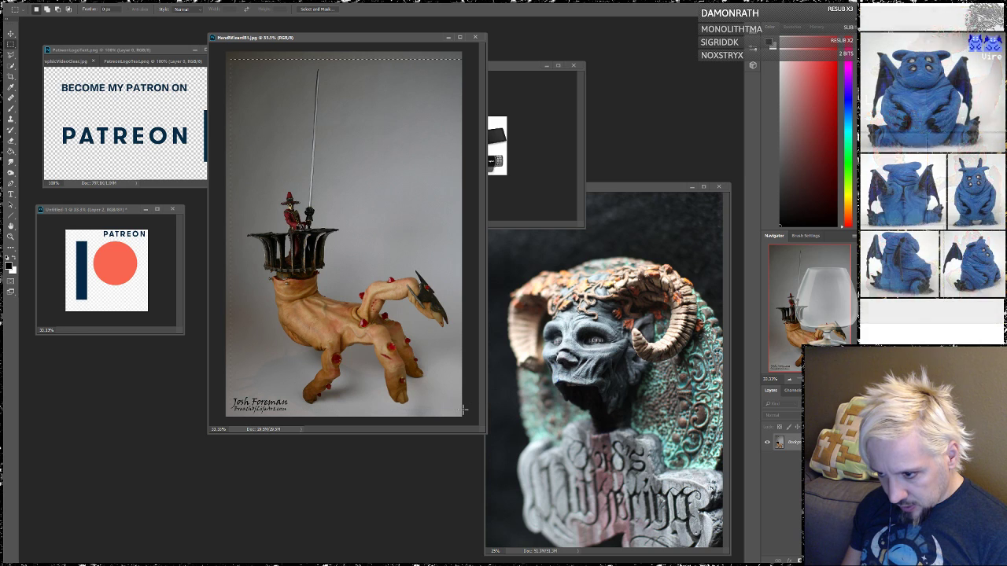
click(511, 77)
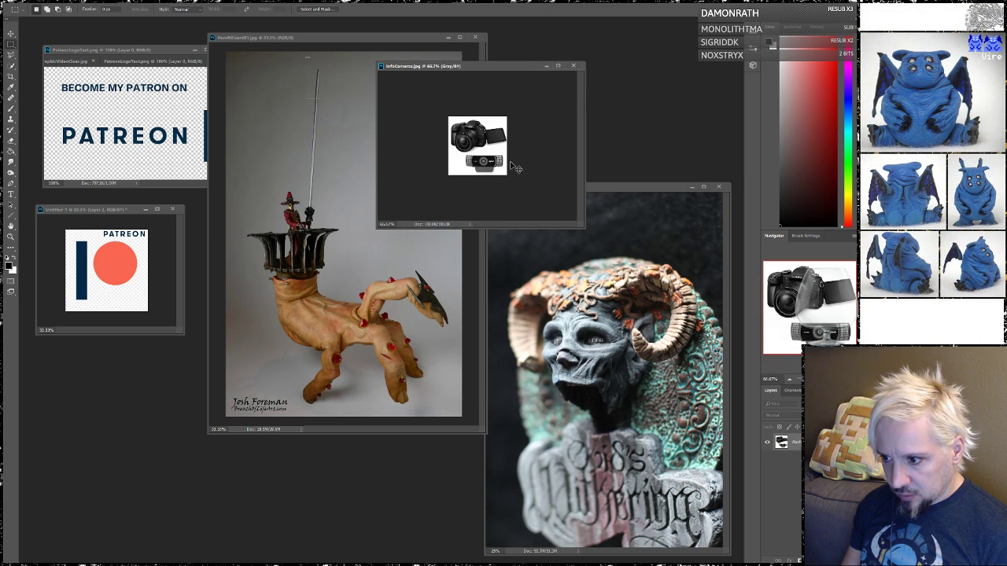
key(ctrl+v)
- Arrange the InfoCameras.jpg and hand wizard photo windows side by side as separate floating windows
drag(502, 70, 271, 47)
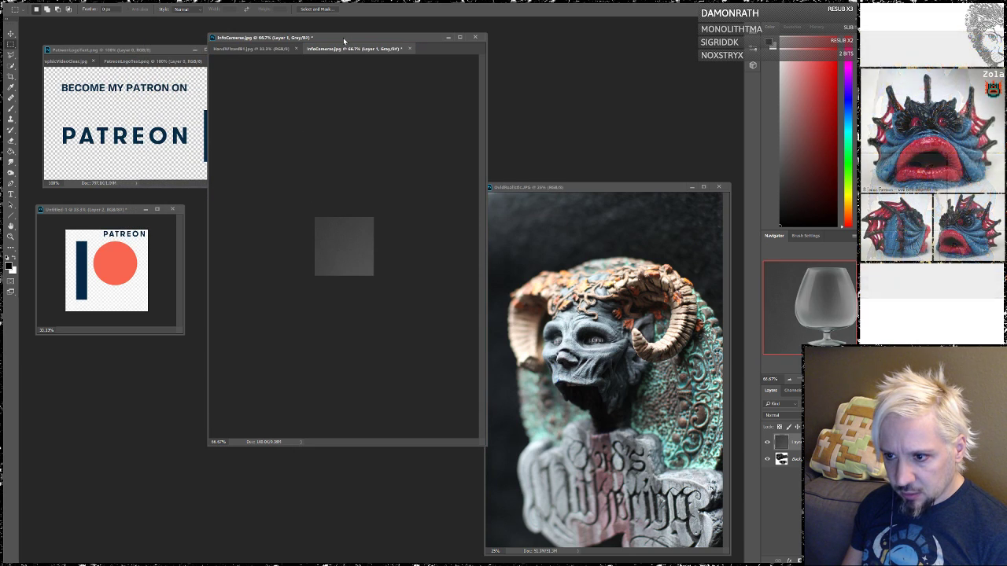
drag(330, 40, 182, 38)
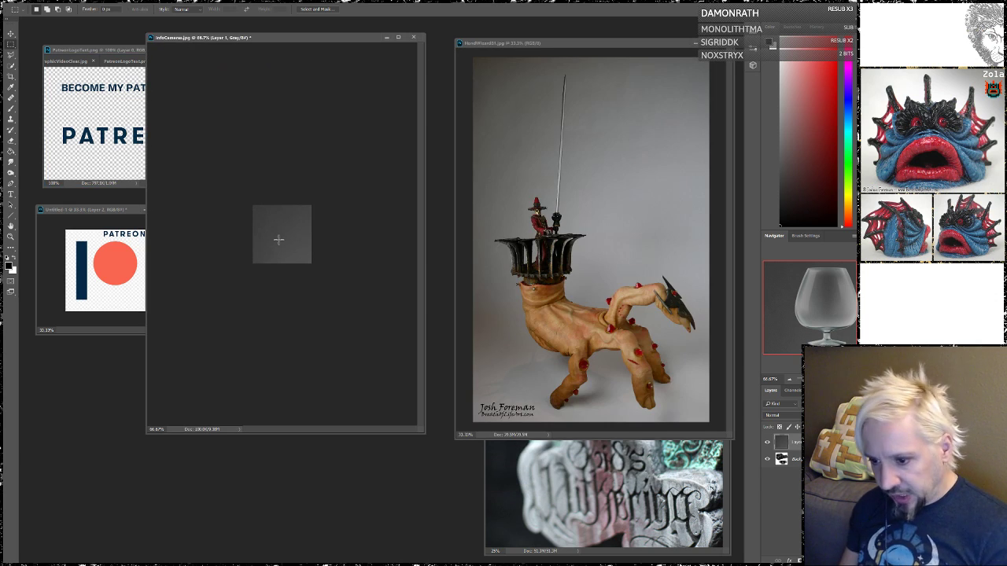
- Try to scale down the oversized pasted hand wizard layer in InfoCameras.jpg with Free Transform
click(11, 33)
key(ctrl+t)
shift+drag(250, 205, 213, 122)
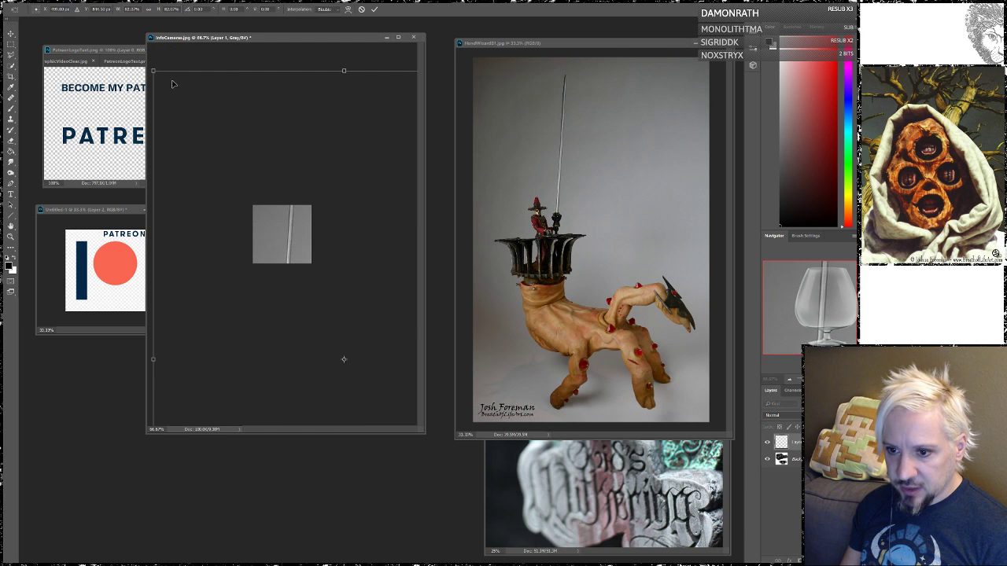
drag(162, 61, 399, 322)
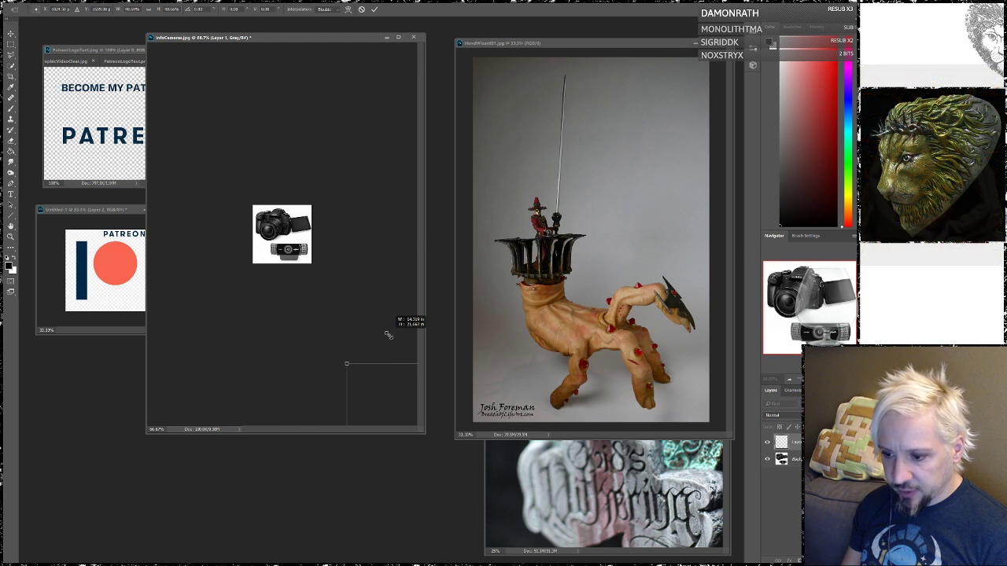
key(Escape)
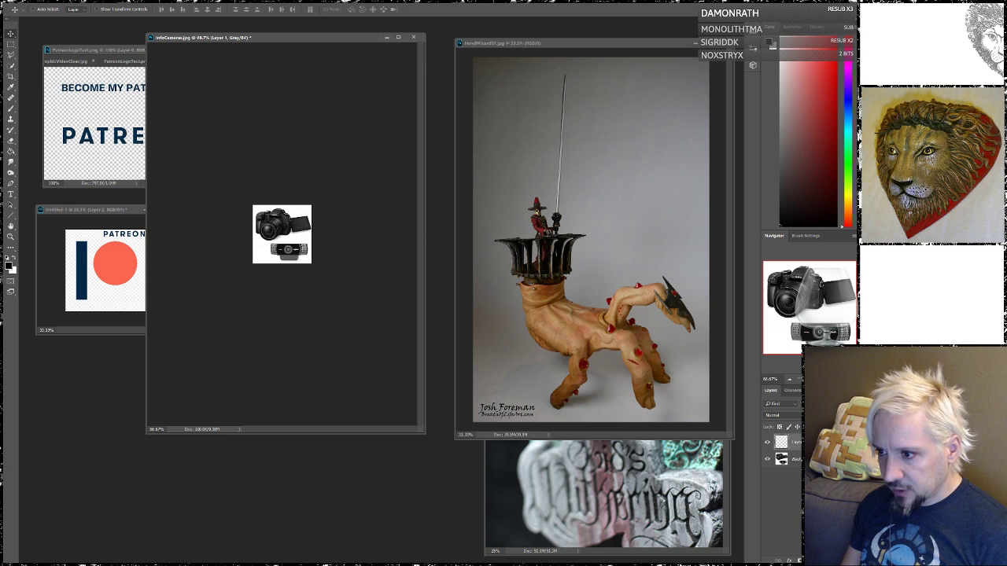
- Resize the original hand wizard photo to 500 pixels wide with its width and height linked proportionally
click(584, 52)
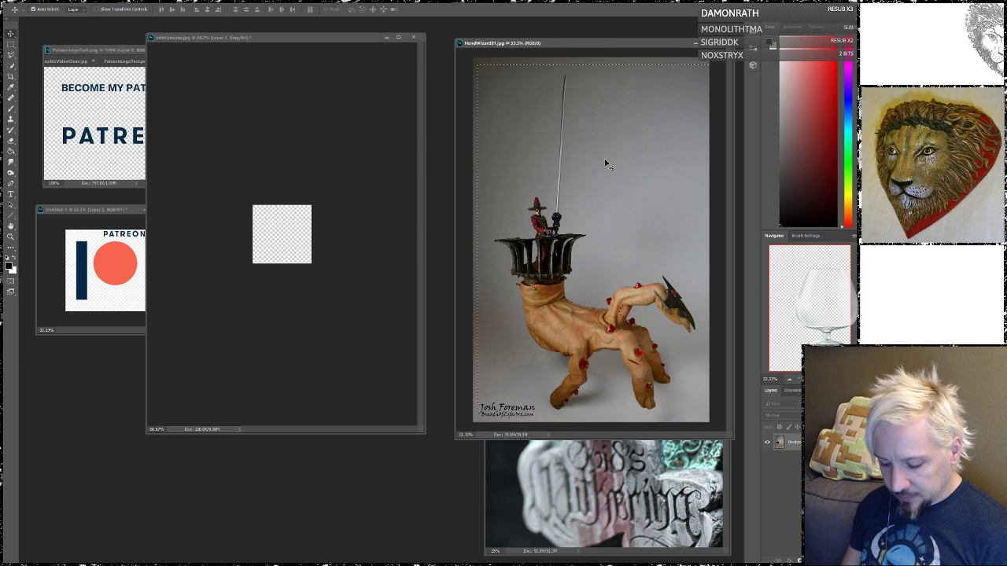
click(57, 1)
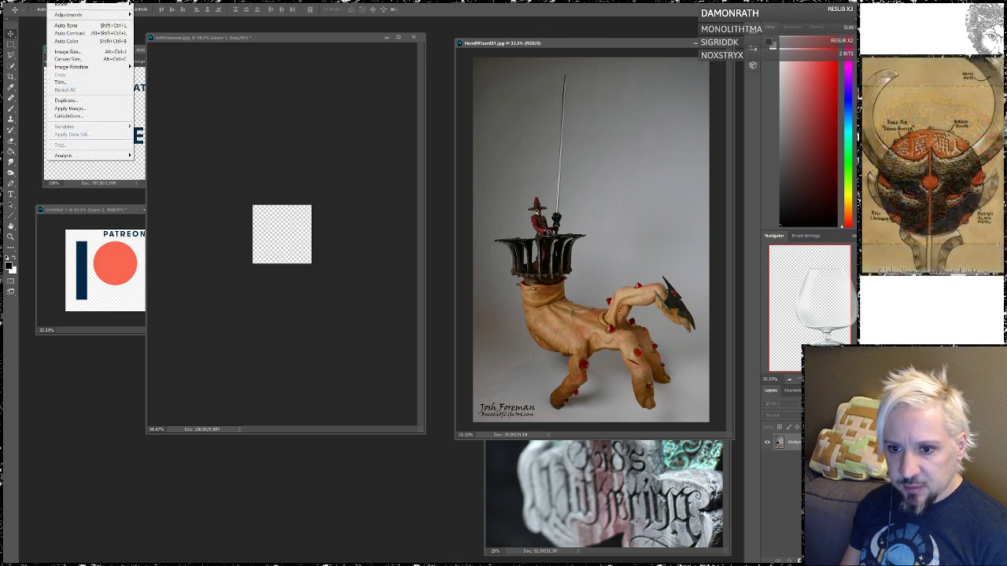
click(68, 51)
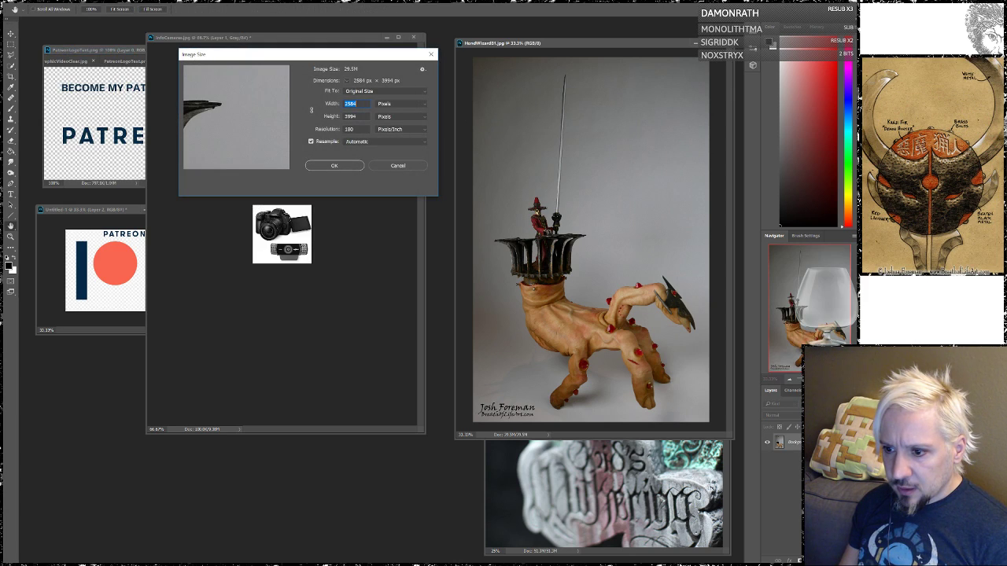
text(72)
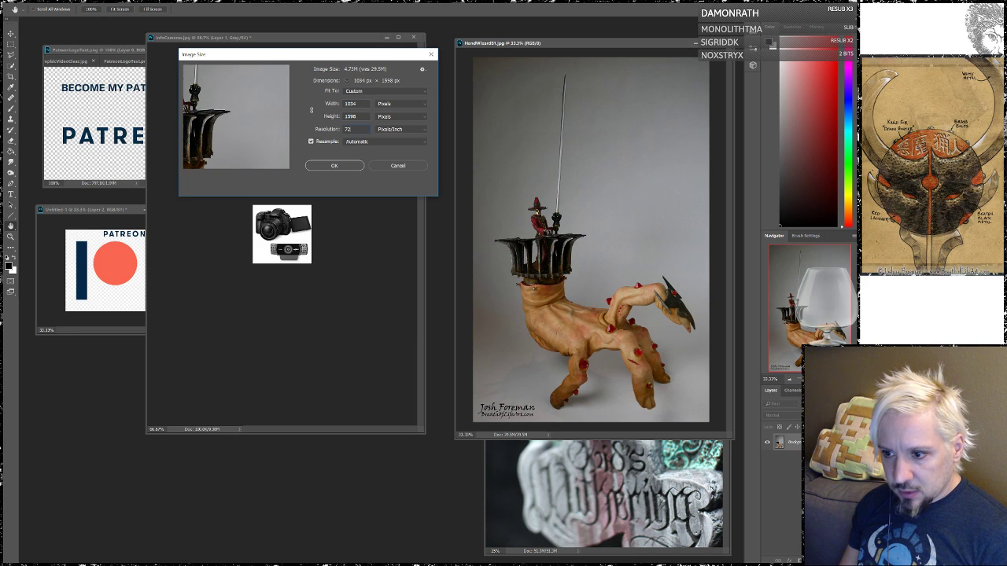
key(Tab)
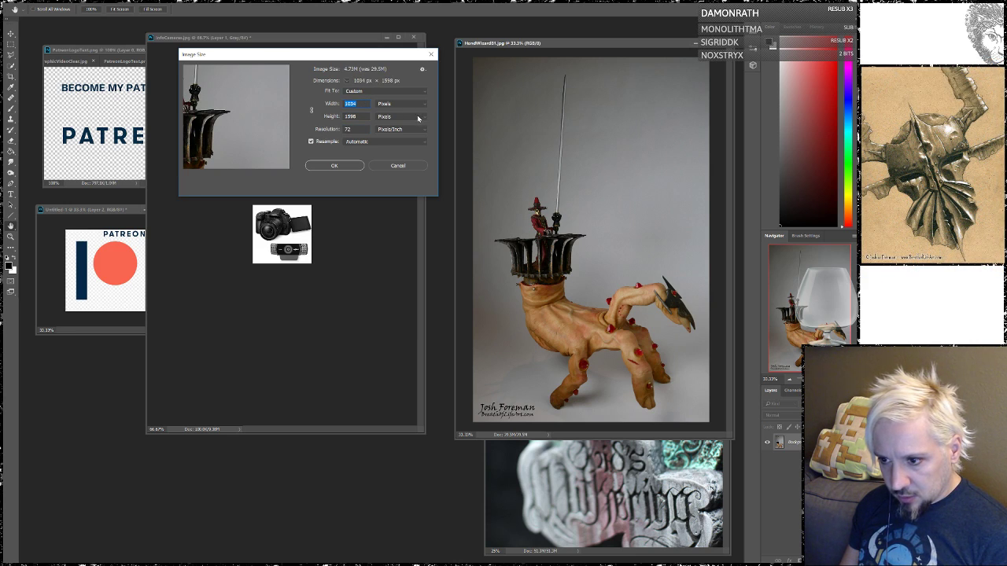
text(500)
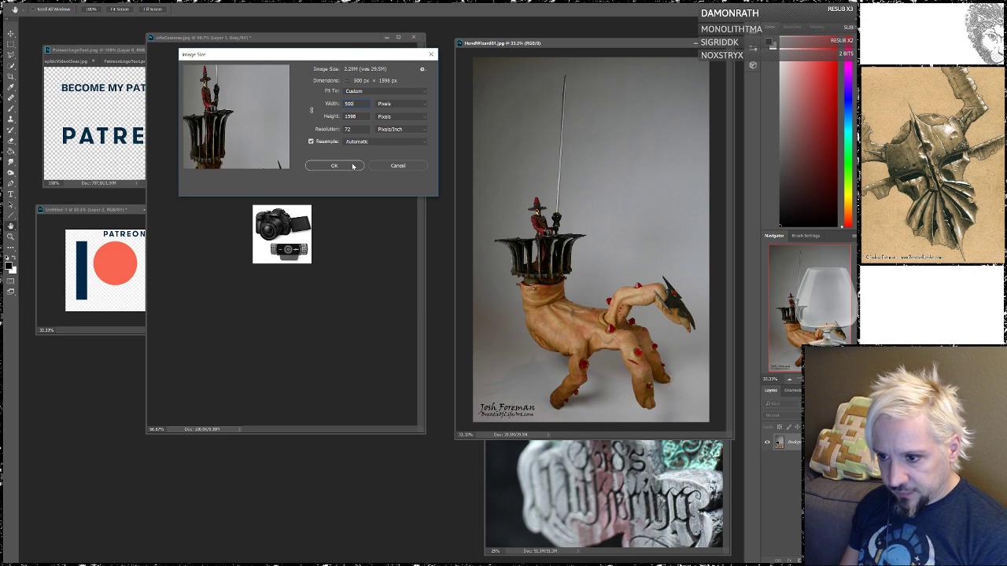
click(312, 110)
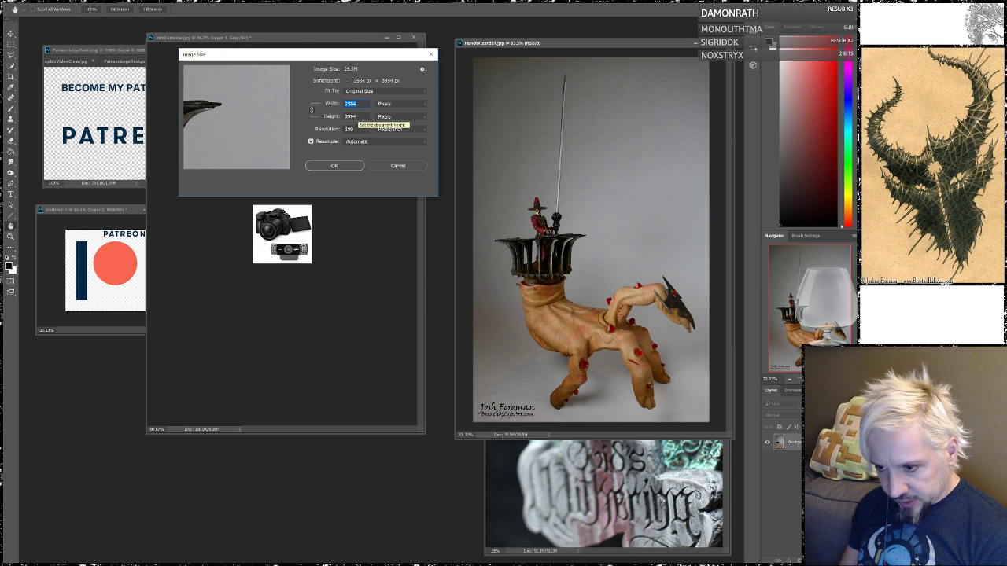
text(500)
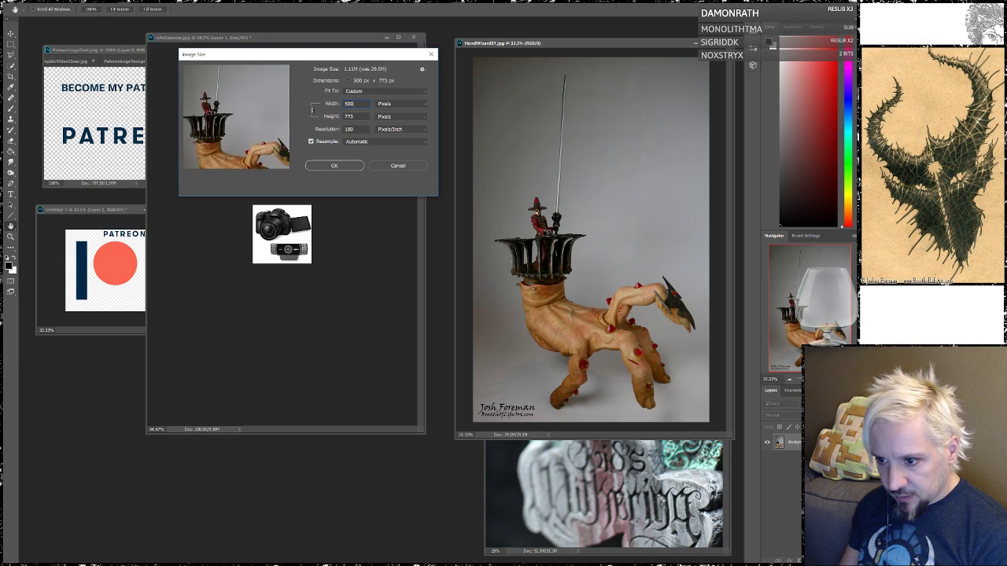
click(334, 166)
- Undo a trial placement of the resized photo in InfoCameras.jpg and convert that document to RGB Color, flattening its layers
drag(596, 198, 306, 206)
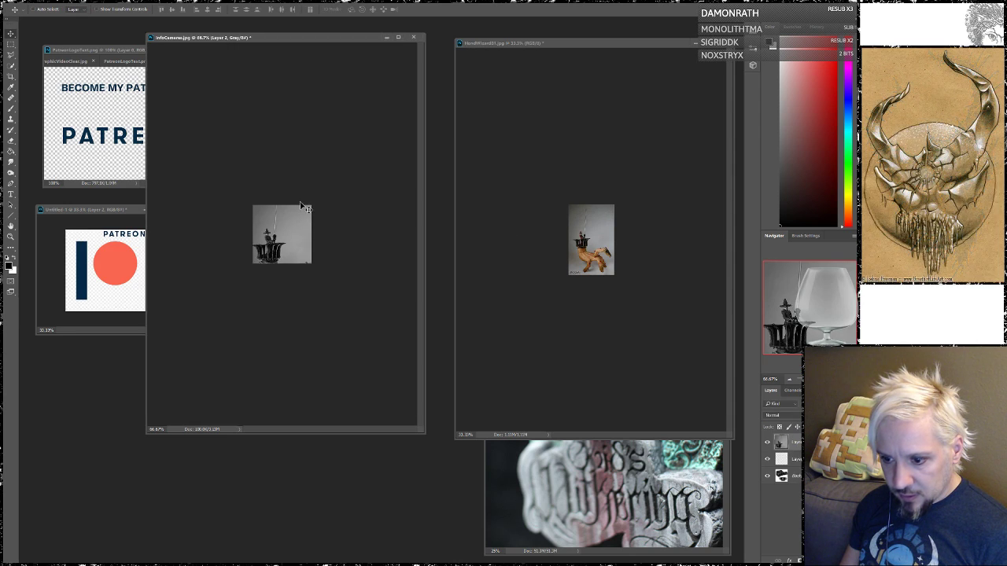
key(ctrl+z)
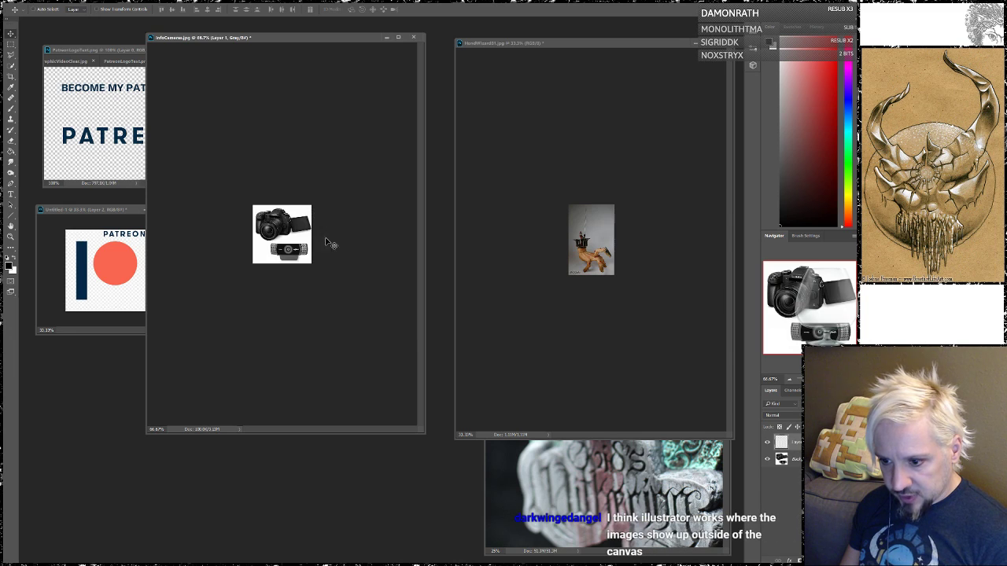
click(58, 1)
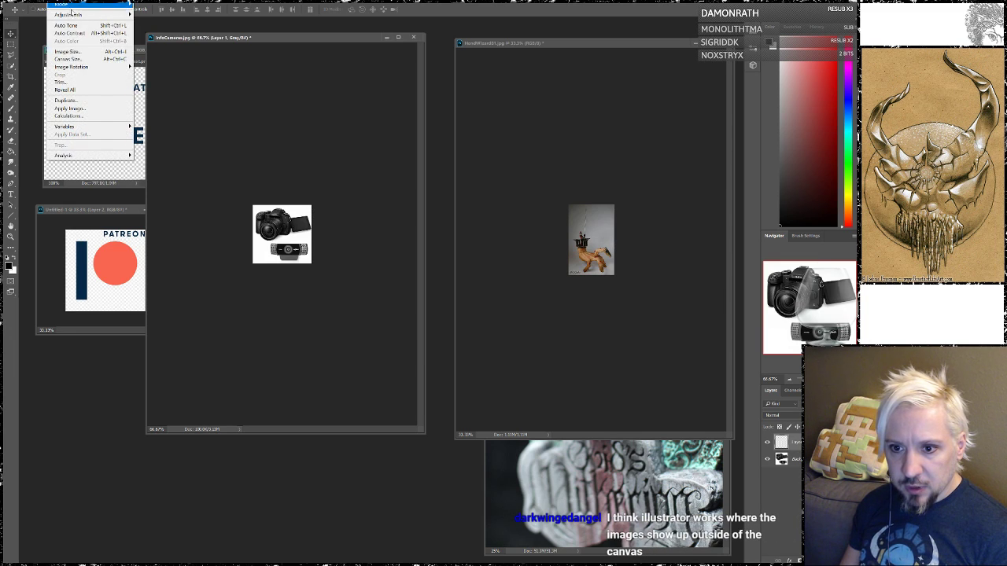
mouse_move(78, 8)
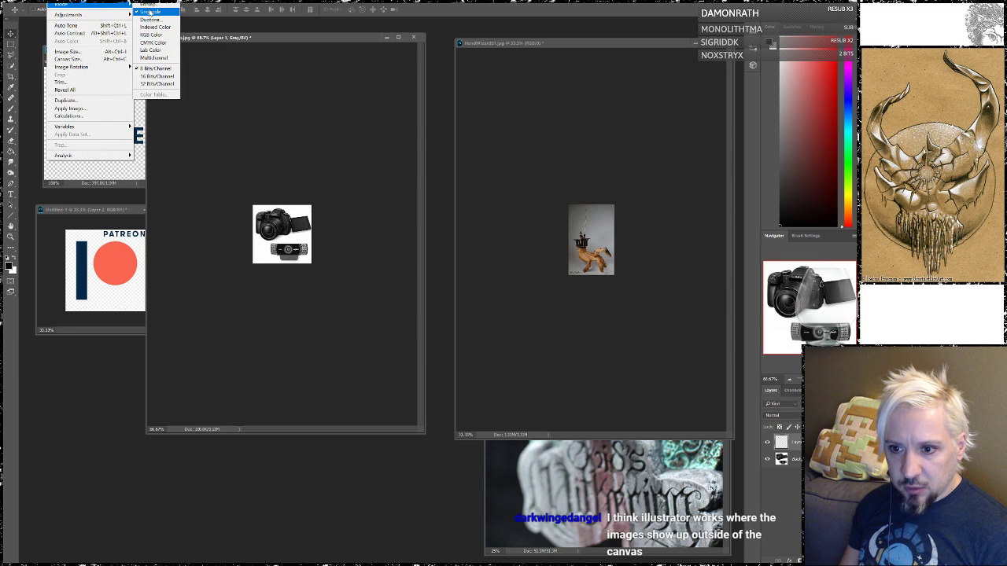
click(160, 37)
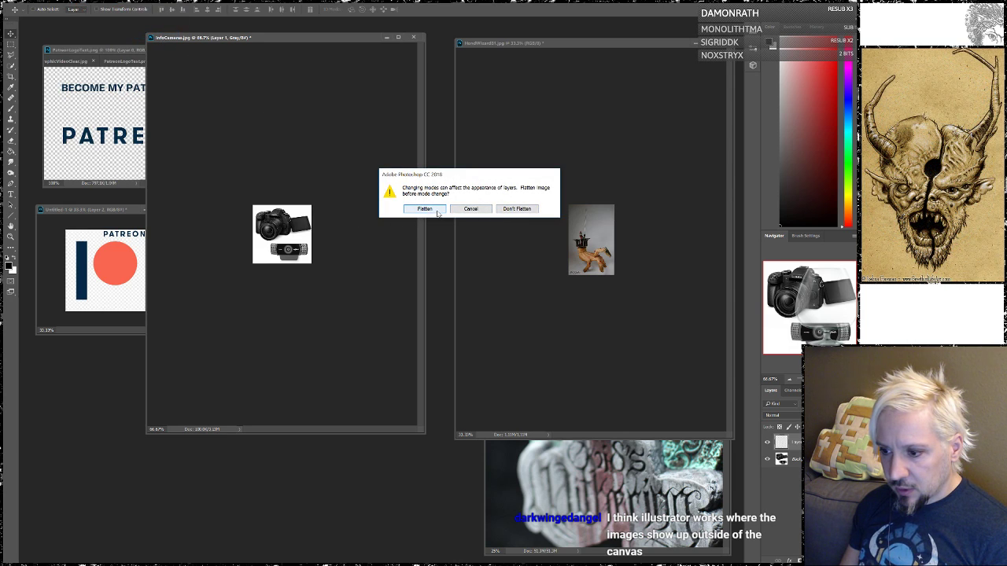
click(434, 209)
- Paste the resized hand wizard photo into InfoCameras.jpg as a new layer and move it upward over the cameras
click(569, 247)
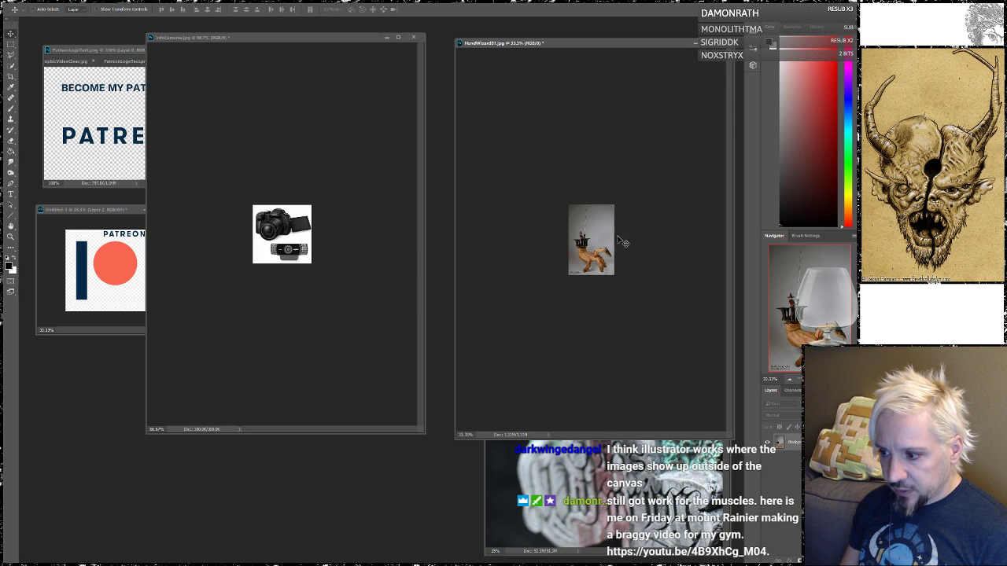
click(272, 248)
key(ctrl+v)
drag(321, 253, 326, 191)
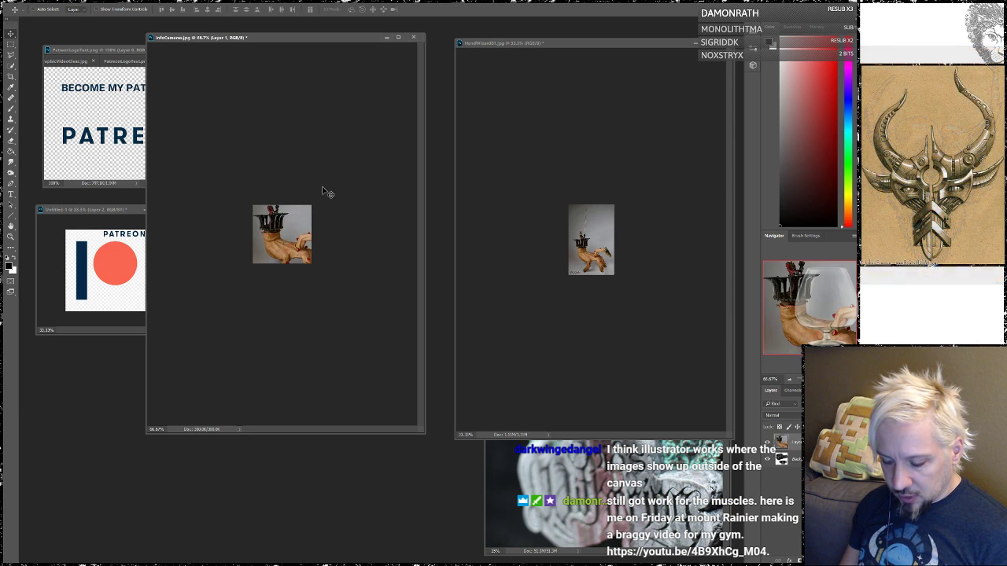
- Scale the pasted hand wizard layer down proportionally with Free Transform and nudge it upward on the canvas
key(ctrl+t)
shift+drag(338, 142, 289, 215)
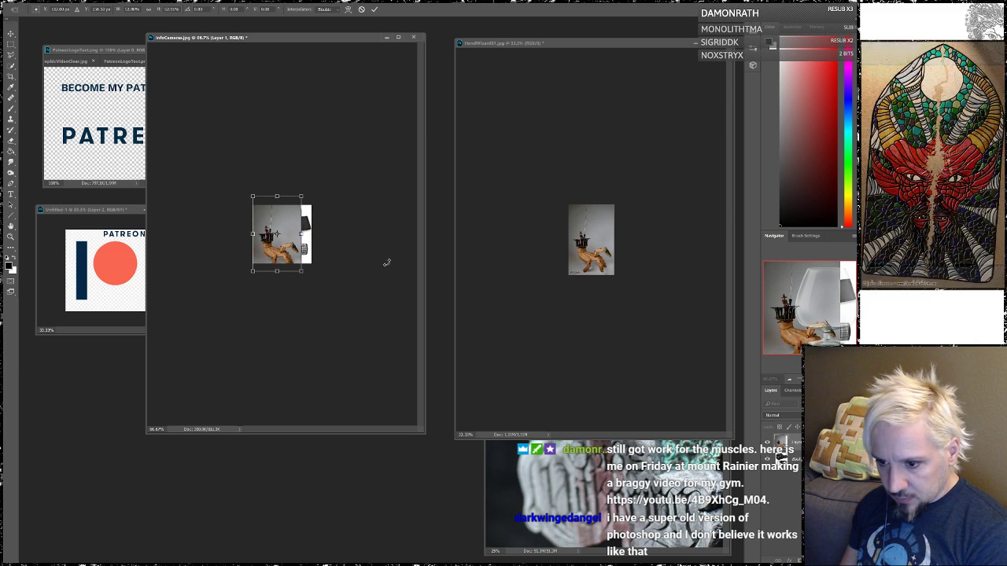
key(Up)
key(Up)
key(Up)
key(Up)
key(Up)
key(Up)
key(Up)
key(Up)
key(Up)
key(Up)
key(Up)
key(Up)
key(Up)
key(Up)
key(Up)
key(Up)
key(Up)
key(Up)
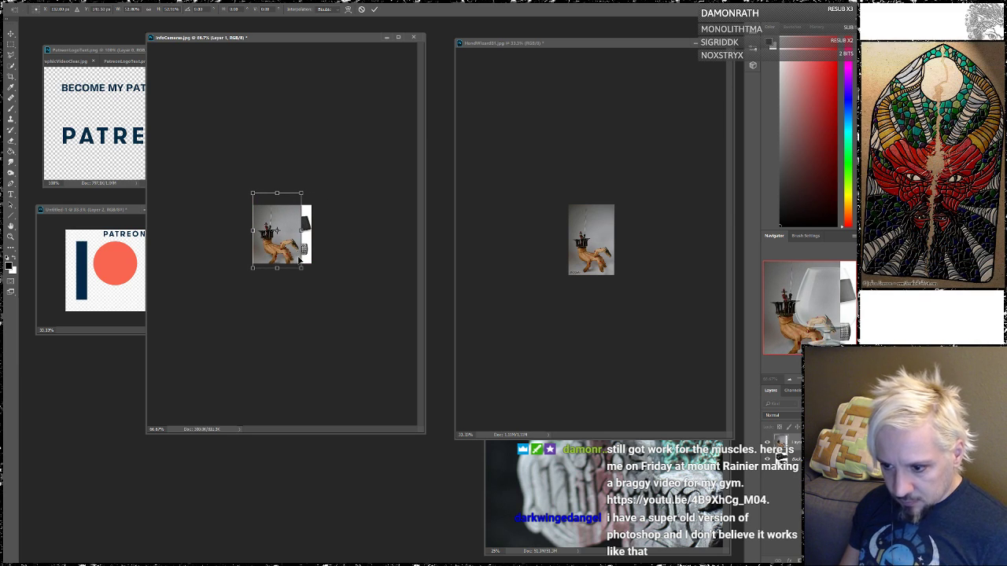
- Enlarge the hand wizard layer to span the full canvas width, nudge it up to frame the hand, and apply the transform
drag(302, 268, 315, 281)
key(Up)
key(Up)
key(Up)
key(Up)
key(Up)
key(Up)
key(Up)
key(Up)
key(Up)
key(Up)
key(Up)
key(Up)
key(Up)
key(Up)
key(Up)
key(Up)
key(Up)
key(Up)
key(Up)
key(Up)
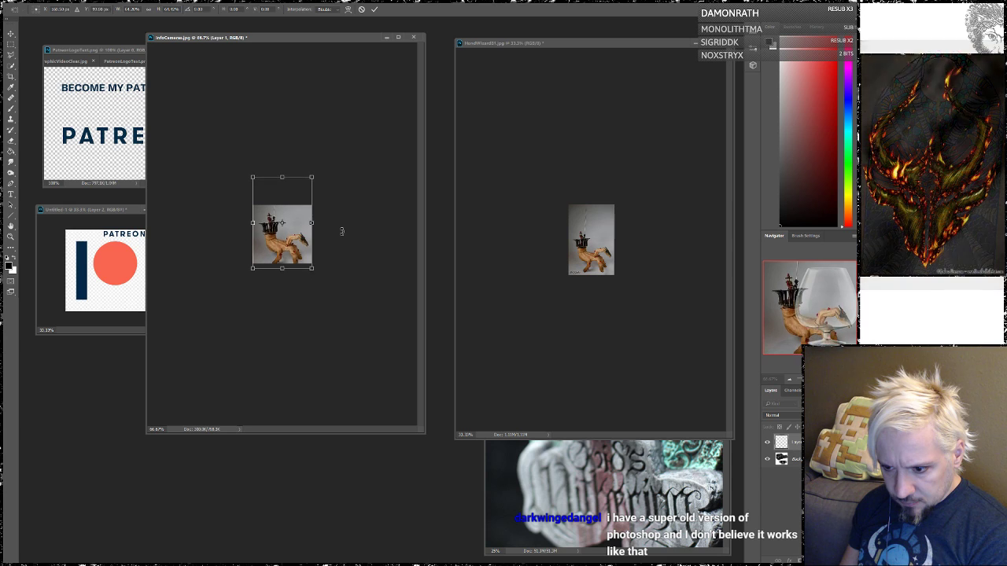
key(Up)
key(Up)
key(Up)
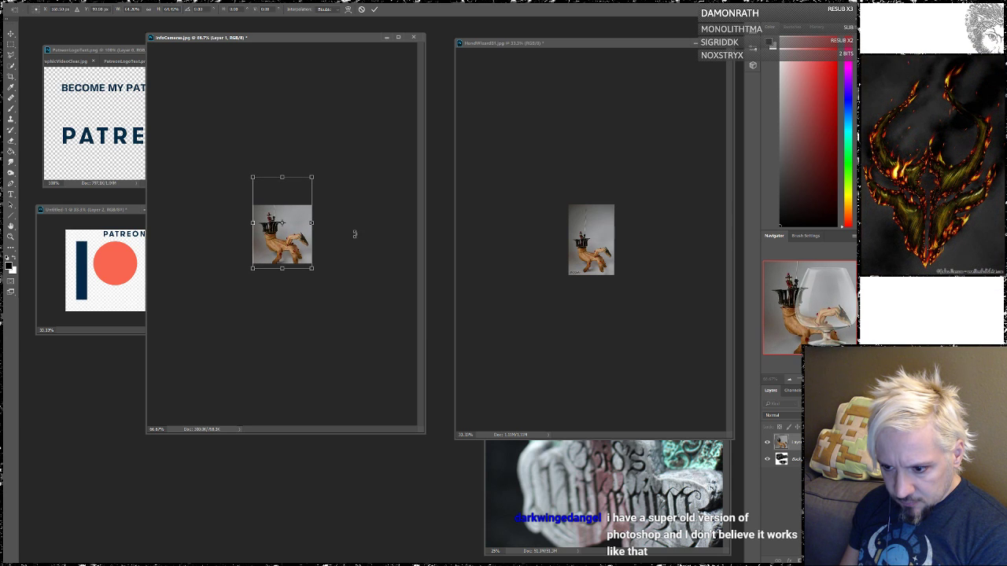
key(Return)
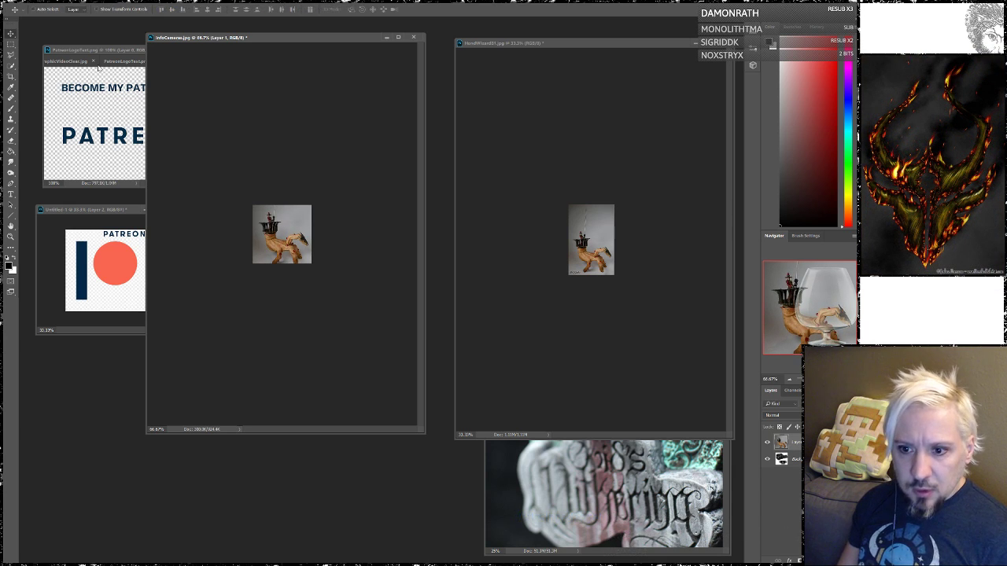
- Bring the lion card graphic to the front and enlarge its window to show the whole card
click(56, 63)
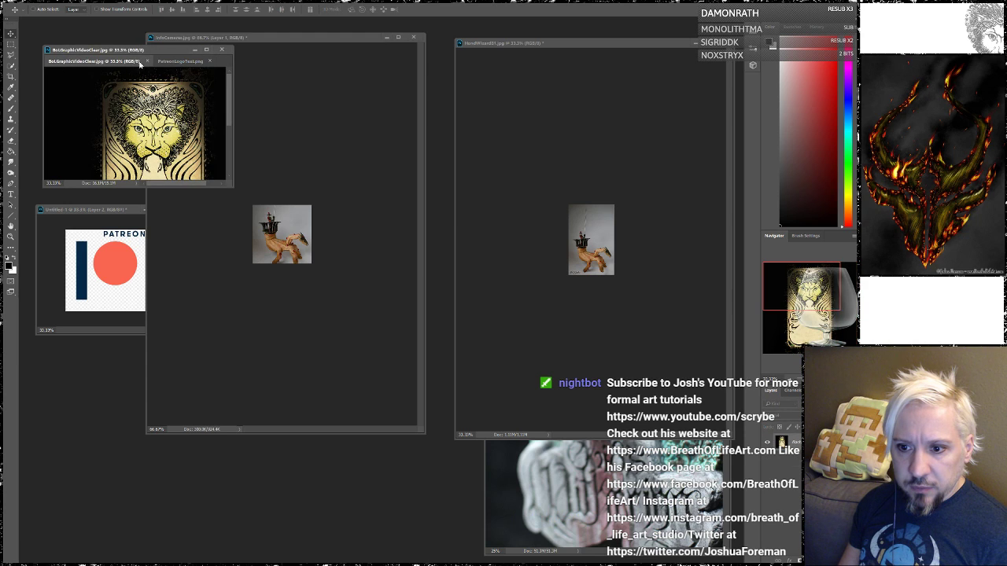
drag(231, 187, 291, 282)
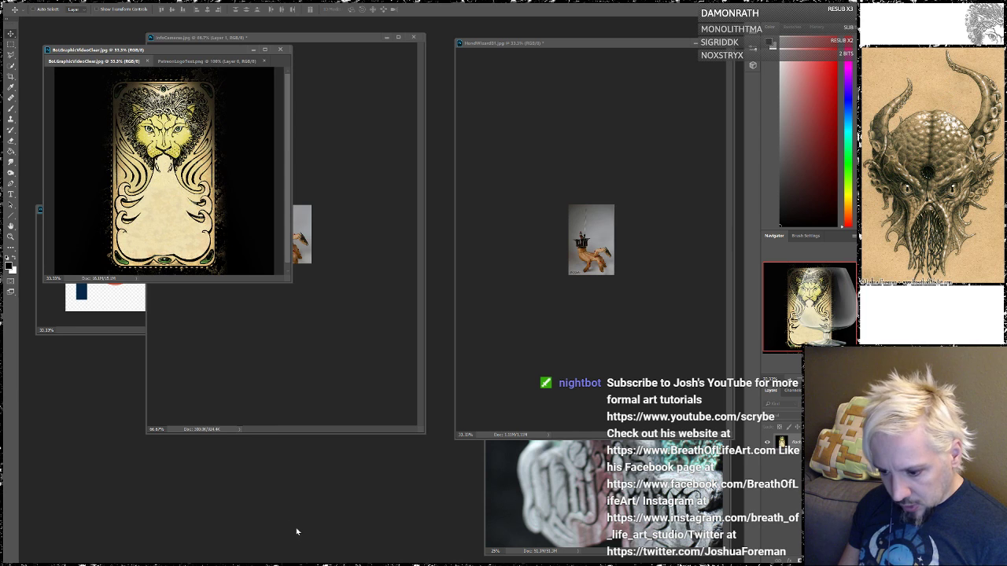
- Switch to the music player, skip to the next track, and return to Photoshop
key(alt+Tab)
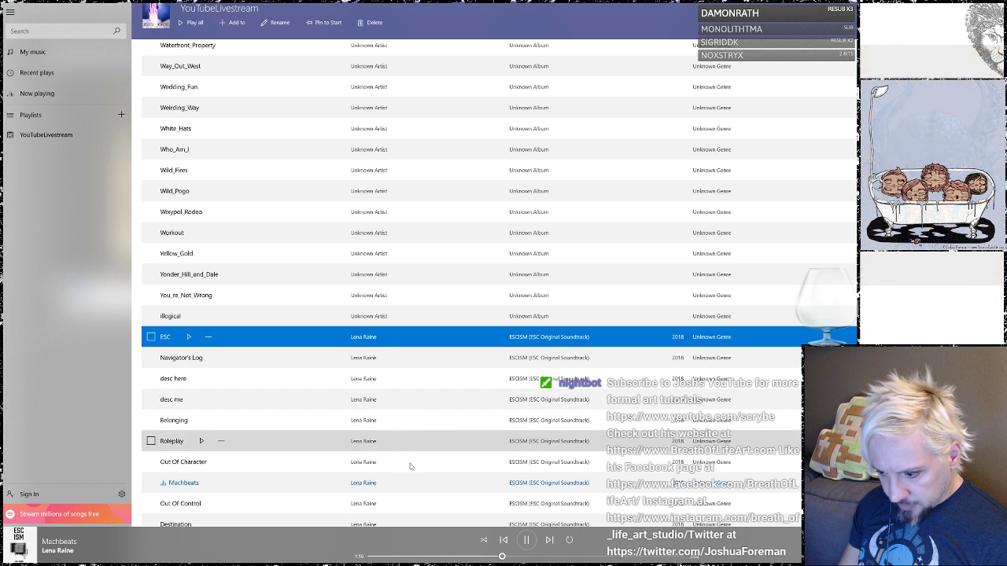
click(549, 541)
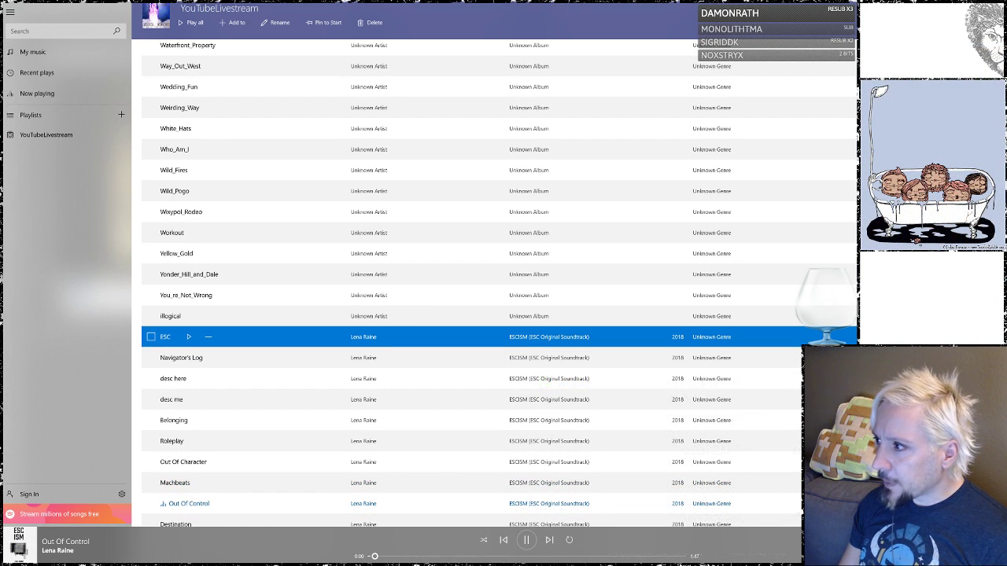
key(alt+Tab)
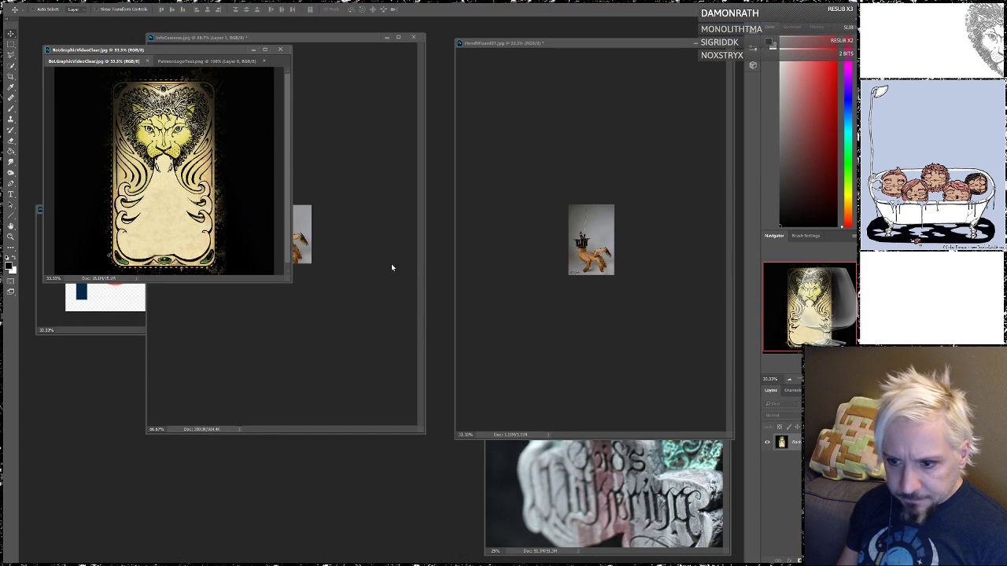
- Show the PatreonLogoText document, rearrange it and the Untitled-1 window on the workspace, and close the carved lettering photo
click(177, 62)
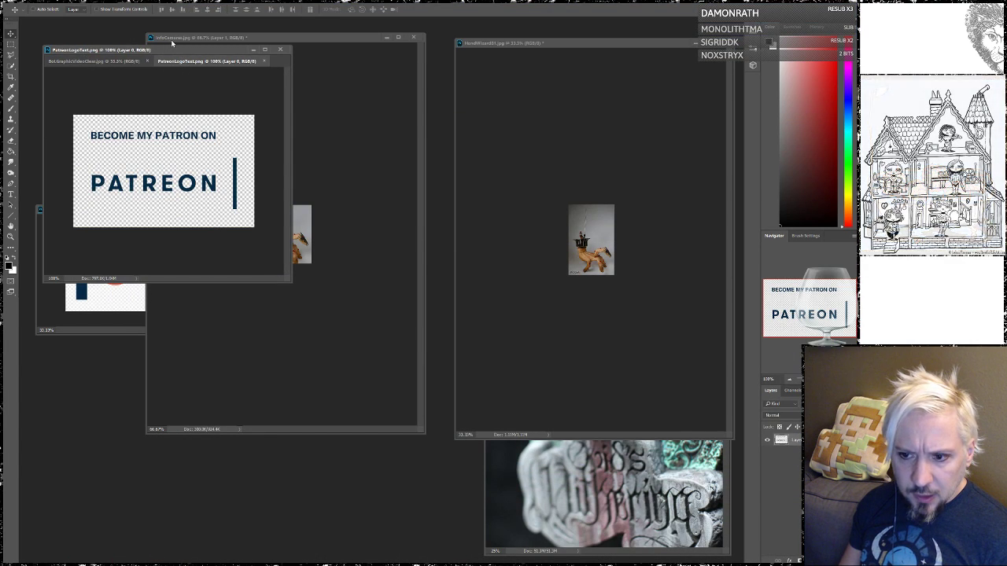
drag(178, 51, 234, 339)
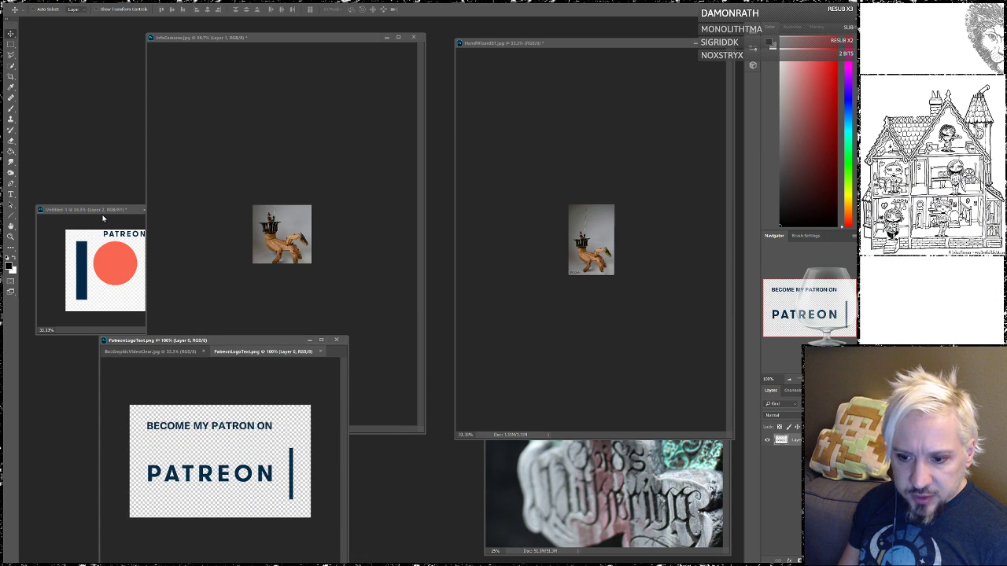
drag(113, 209, 164, 95)
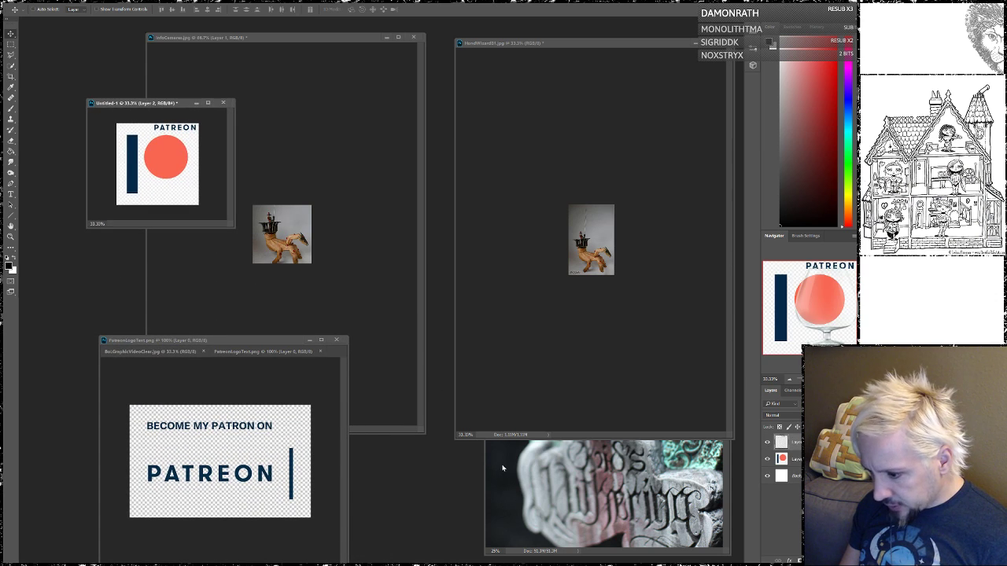
click(500, 462)
drag(608, 189, 306, 180)
click(415, 179)
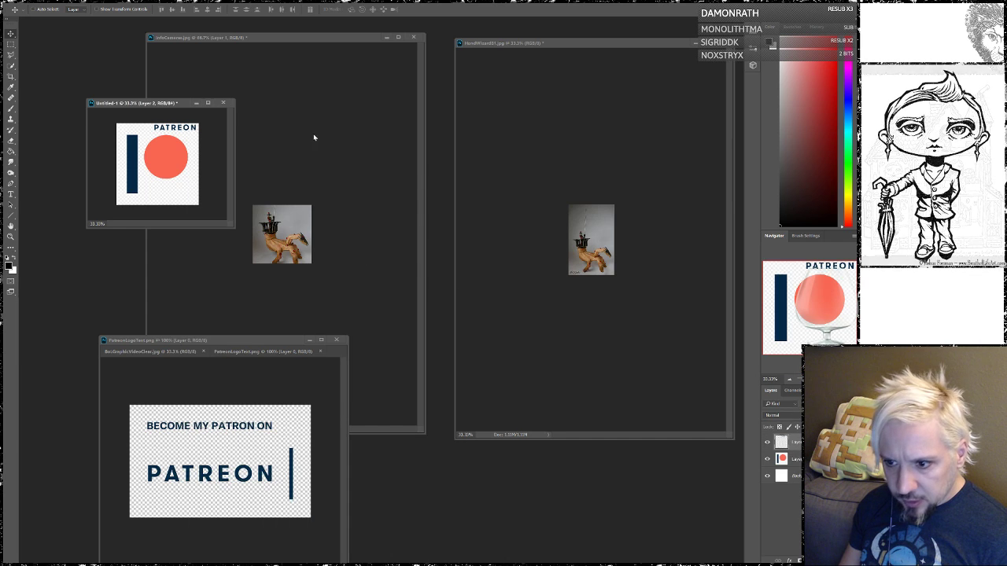
drag(154, 106, 90, 157)
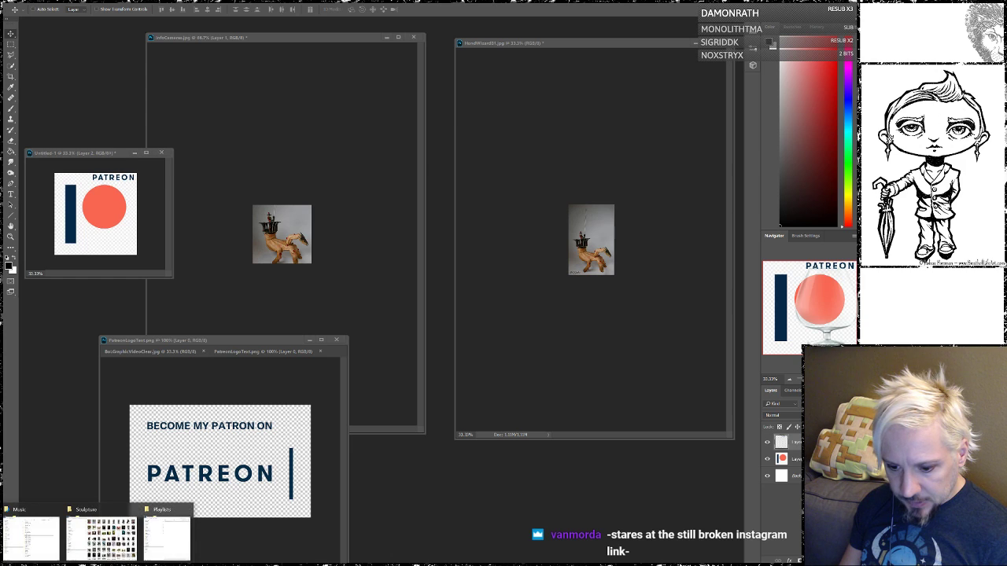
- Switch to File Explorer, browse to YouTube > CommonAssets, open PatreonLogoNew in Photoshop and float it as its own window
click(101, 535)
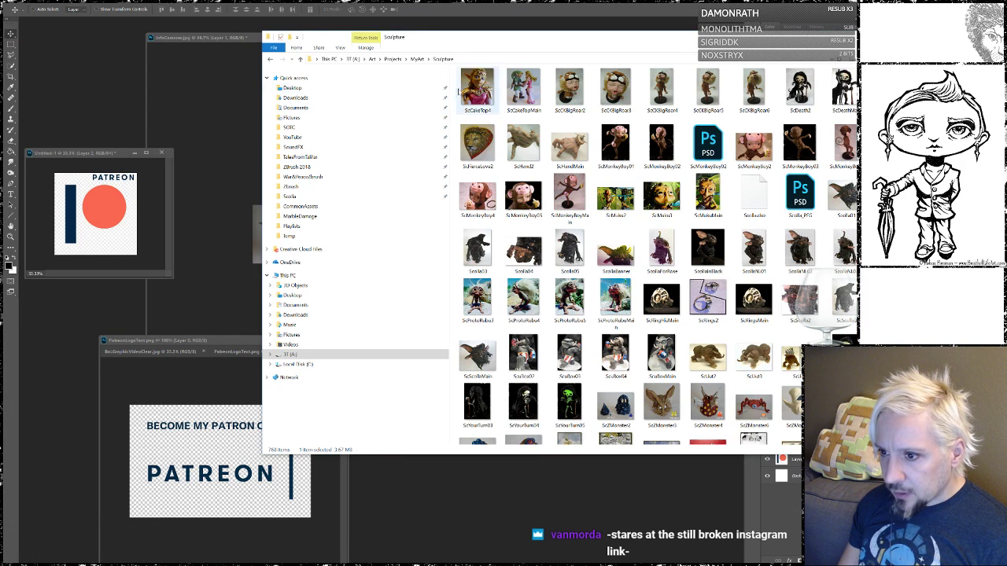
click(309, 136)
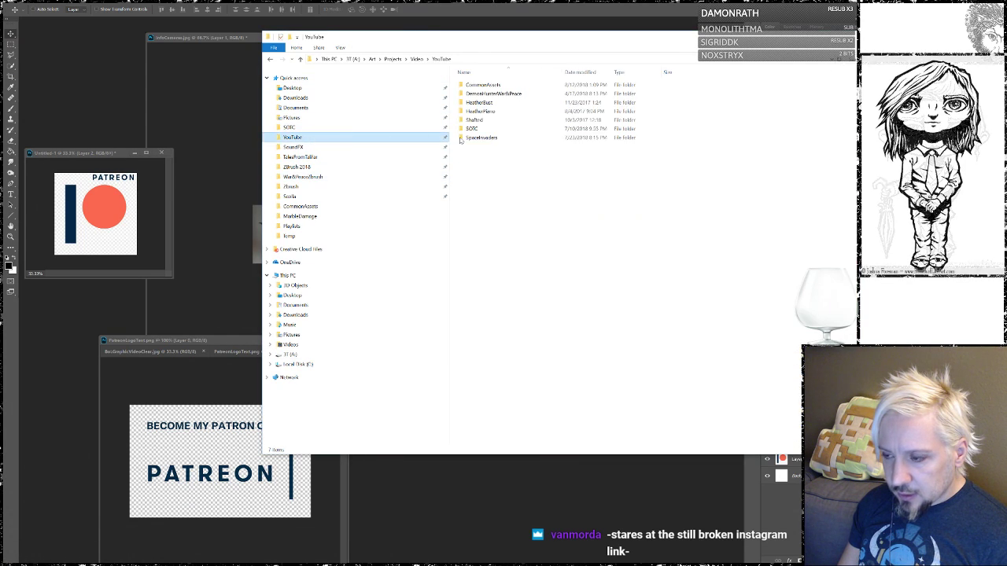
double_click(482, 85)
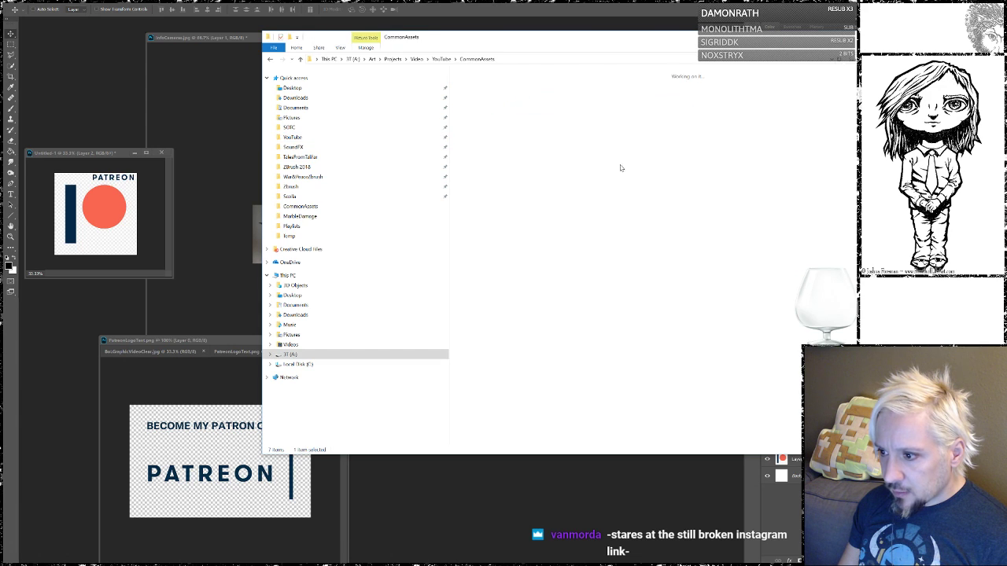
scroll(681, 271, down, 3)
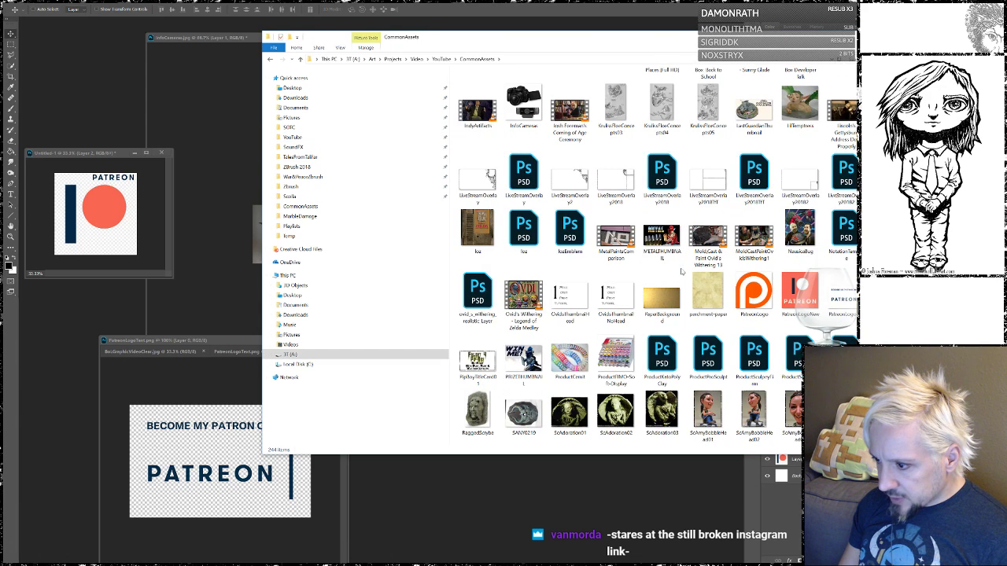
scroll(682, 271, down, 6)
scroll(681, 271, up, 3)
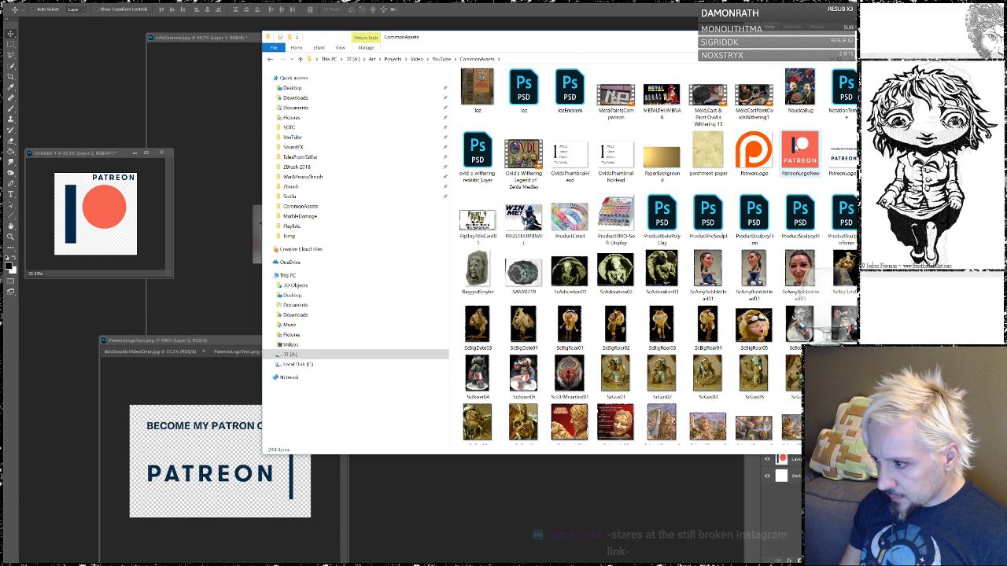
drag(800, 153, 538, 516)
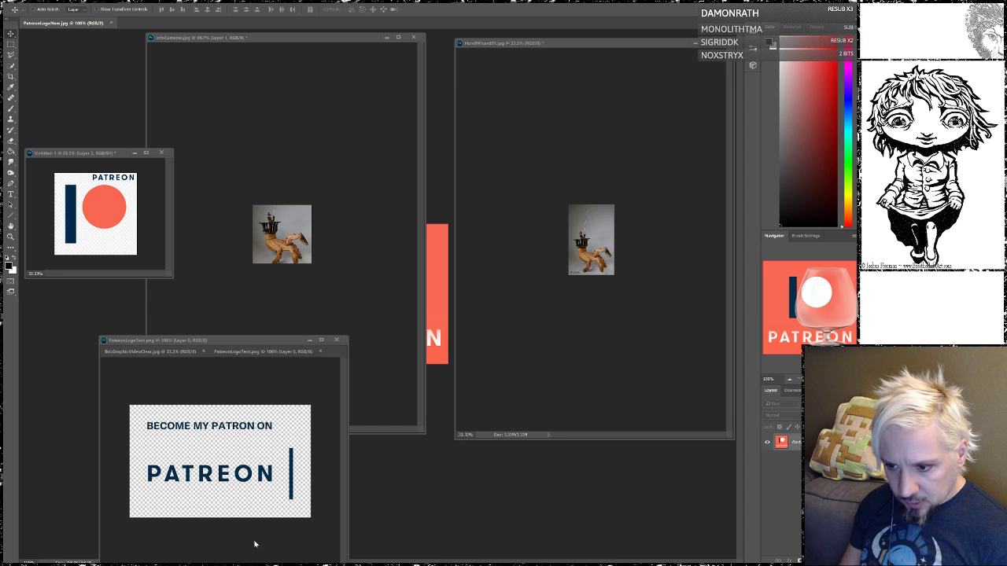
drag(76, 22, 152, 132)
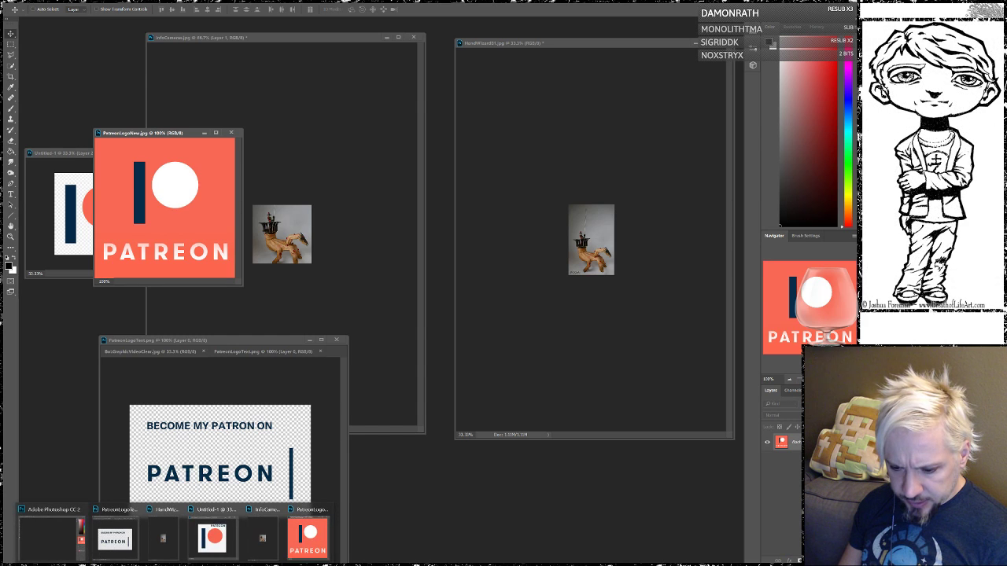
- Open the 400x400 YouTube icon from CommonAssets in Photoshop, float its window, and copy the icon into the InfoCameras document
mouse_move(118, 564)
click(118, 538)
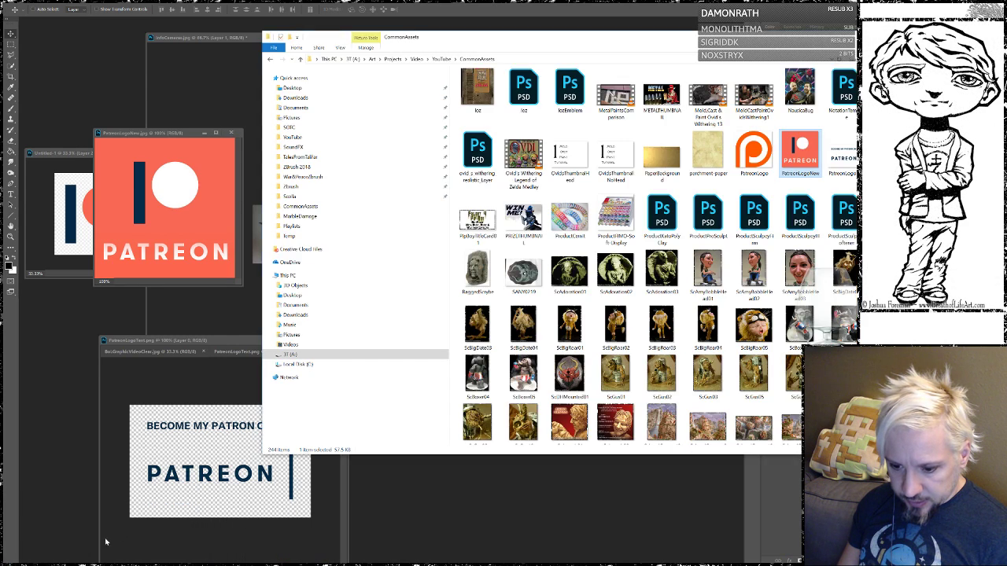
scroll(671, 269, down, 10)
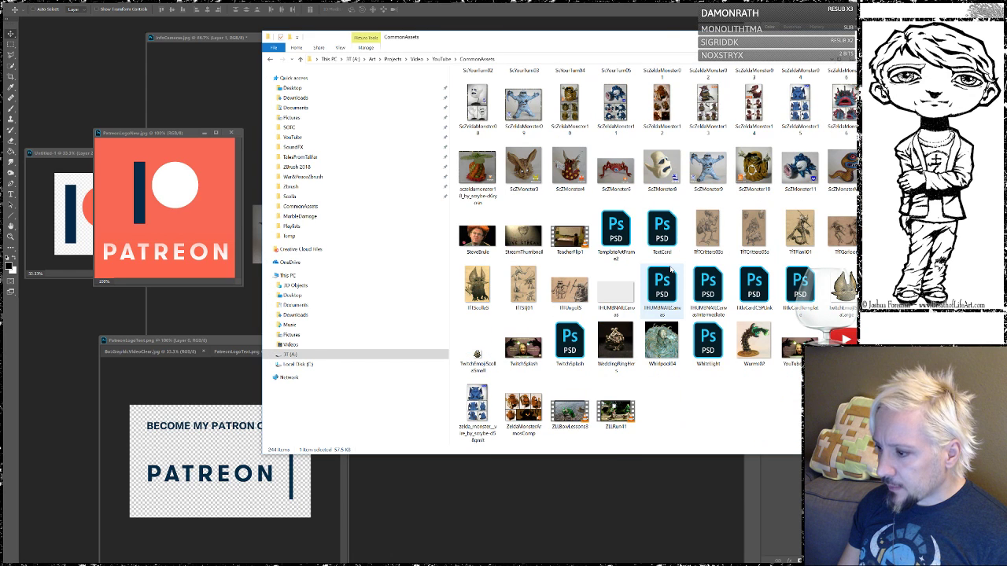
drag(844, 344, 475, 513)
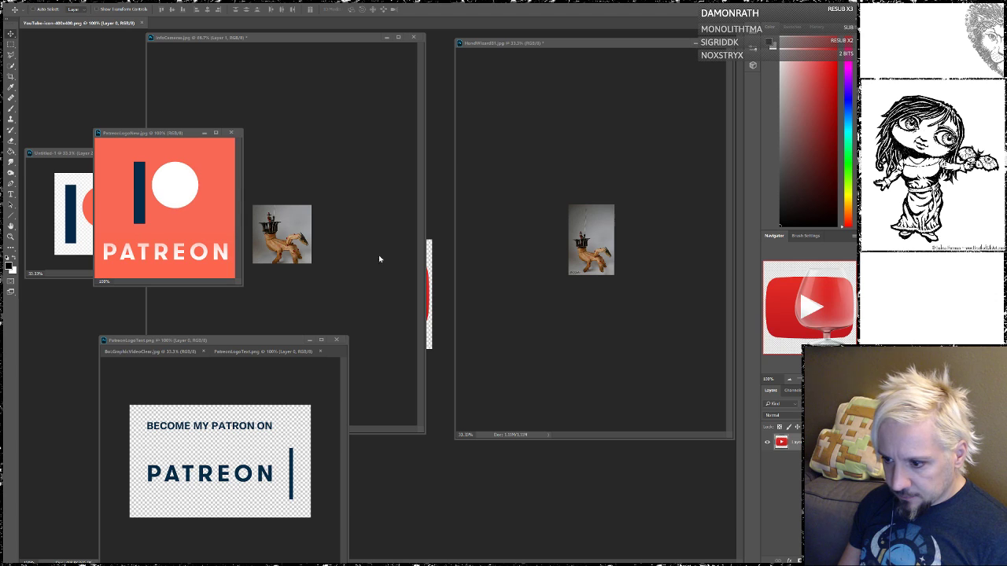
drag(93, 23, 201, 102)
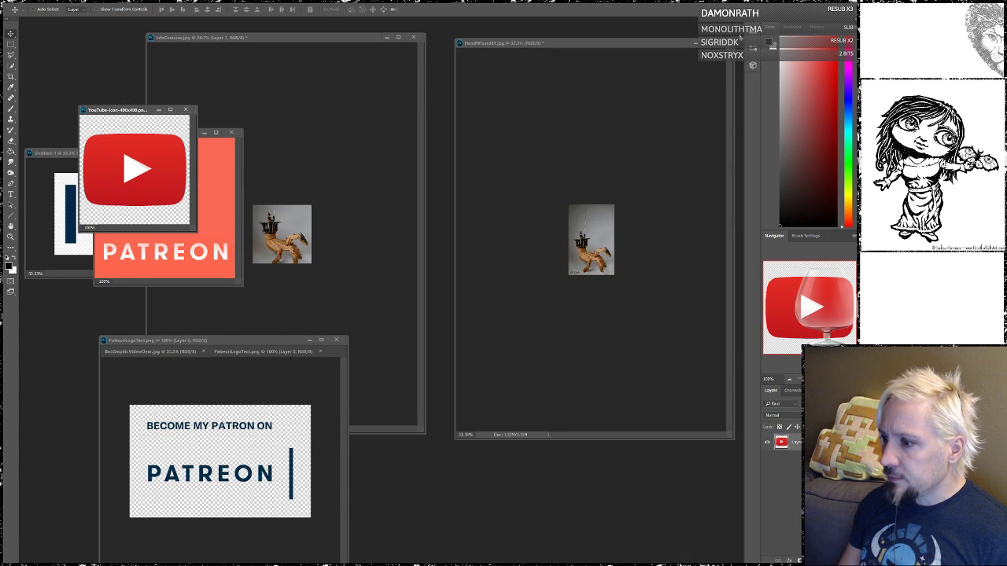
drag(159, 173, 296, 218)
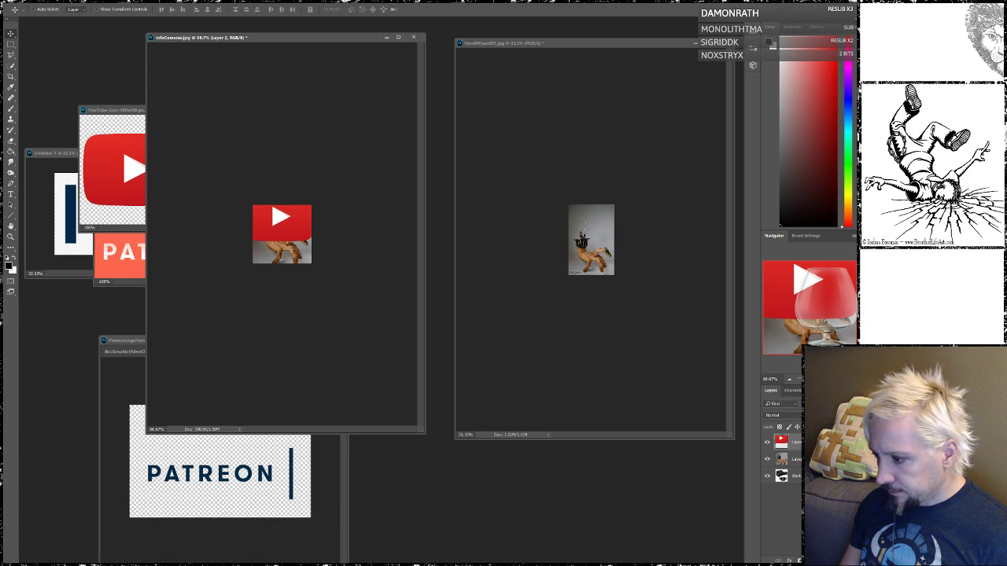
- Switch to the Twitch page in the browser, check the YouTube link posted in chat, and return to the channel page
key(alt+Tab)
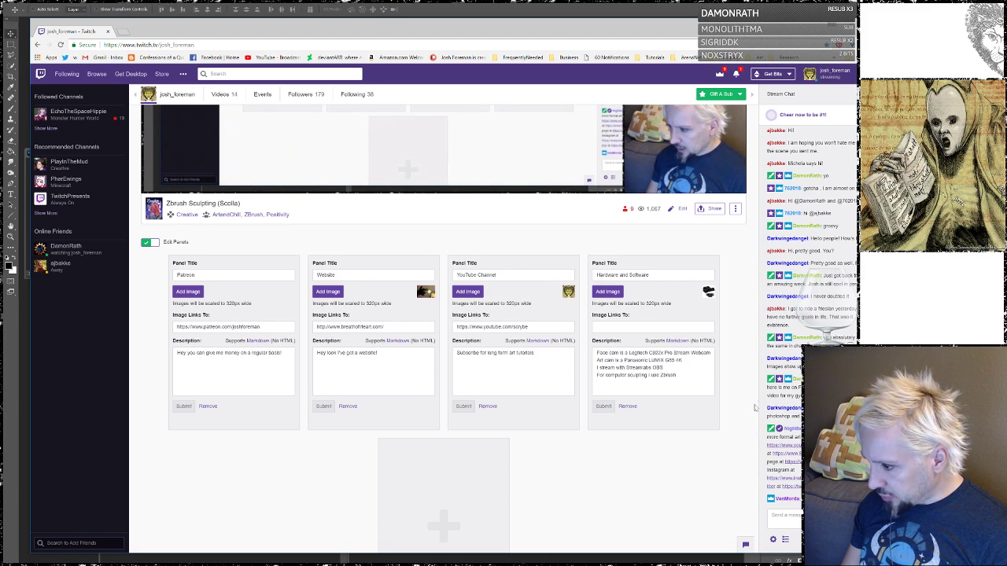
click(826, 380)
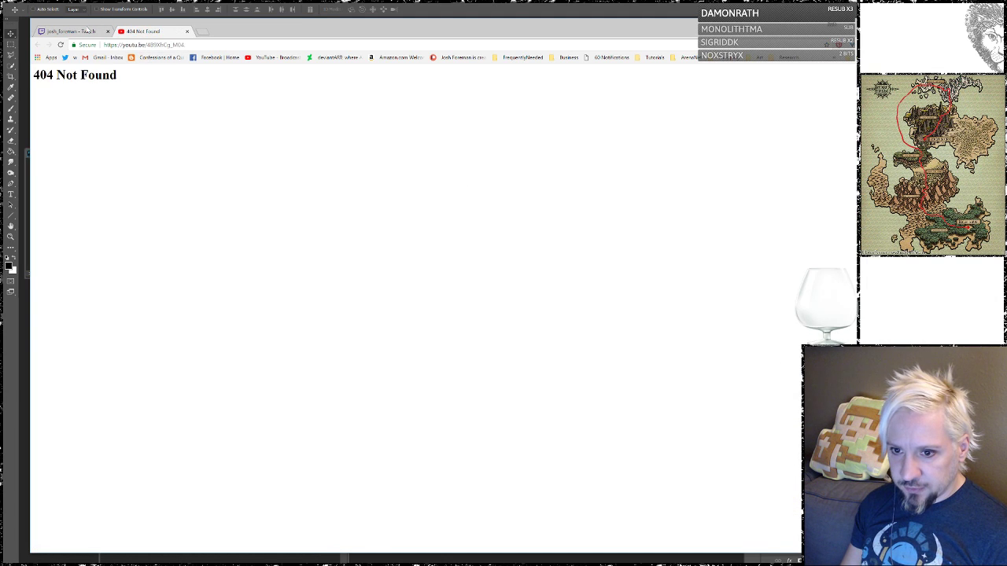
click(73, 32)
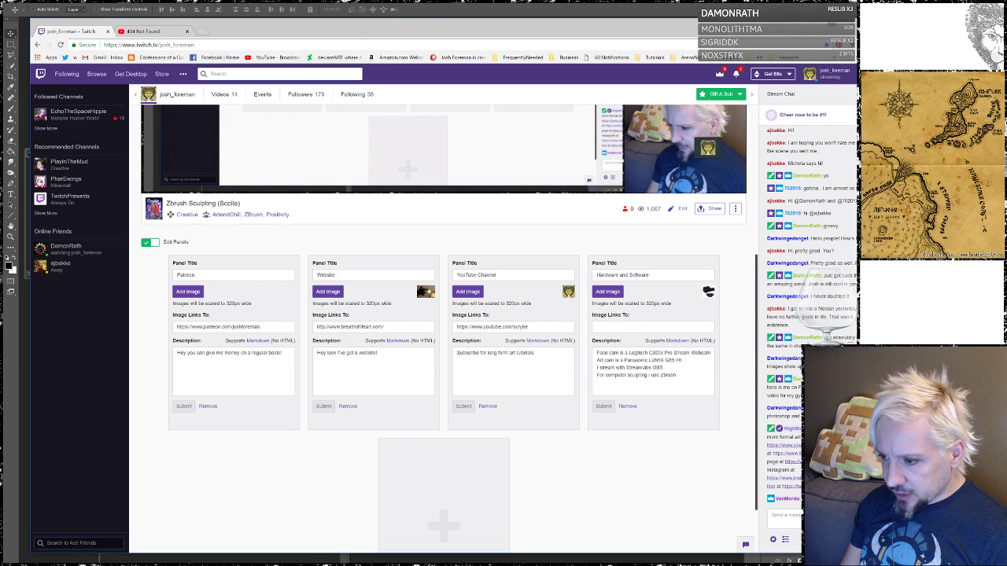
drag(722, 32, 863, 27)
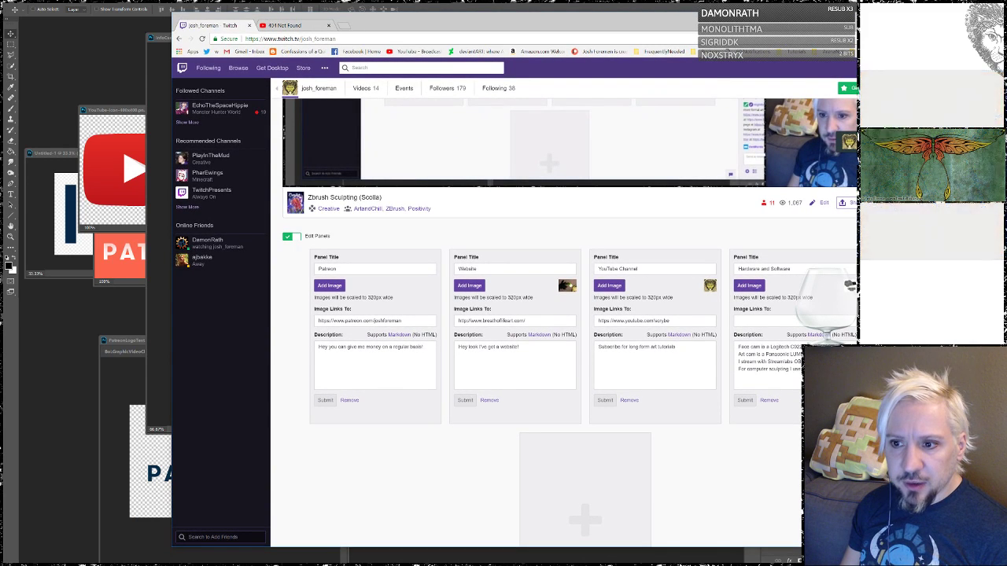
- Return to Photoshop and scale down the pasted YouTube icon layer with Free Transform
key(alt+Tab)
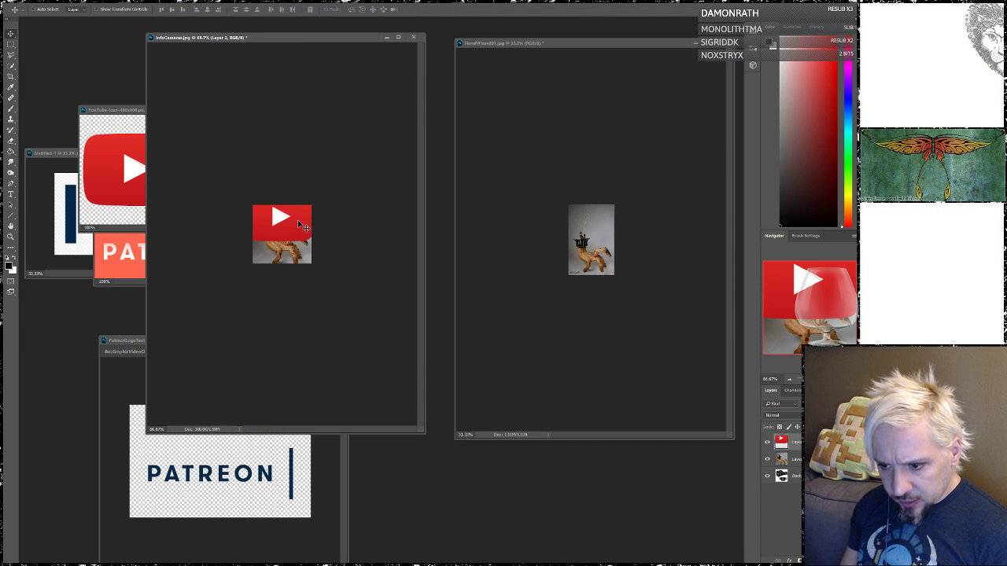
key(ctrl+t)
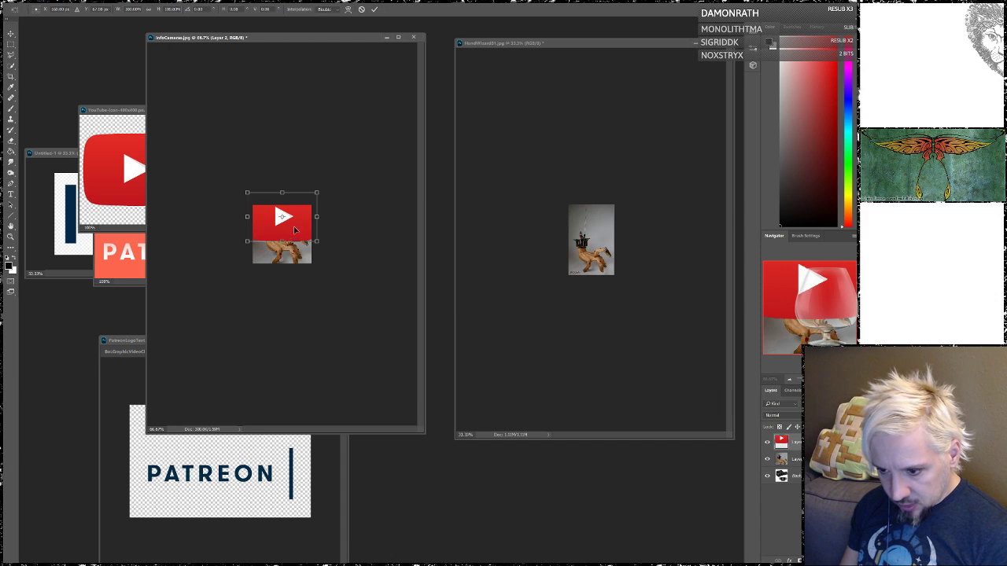
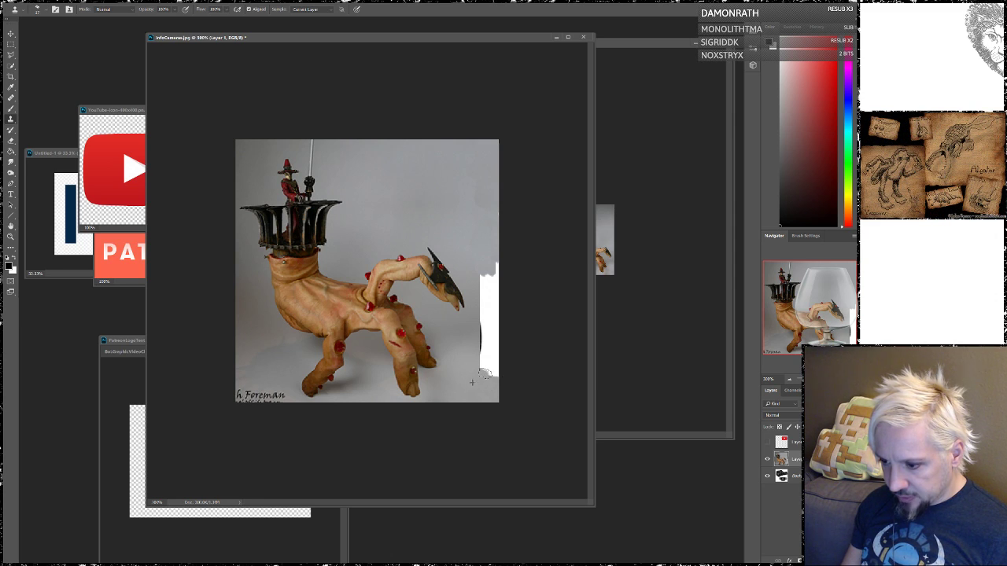
- Clone the grey background over the white gap along the right edge of the hand wizard photo
mouse_move(484, 372)
mouse_down()
mouse_move(488, 364)
mouse_move(465, 377)
mouse_up()
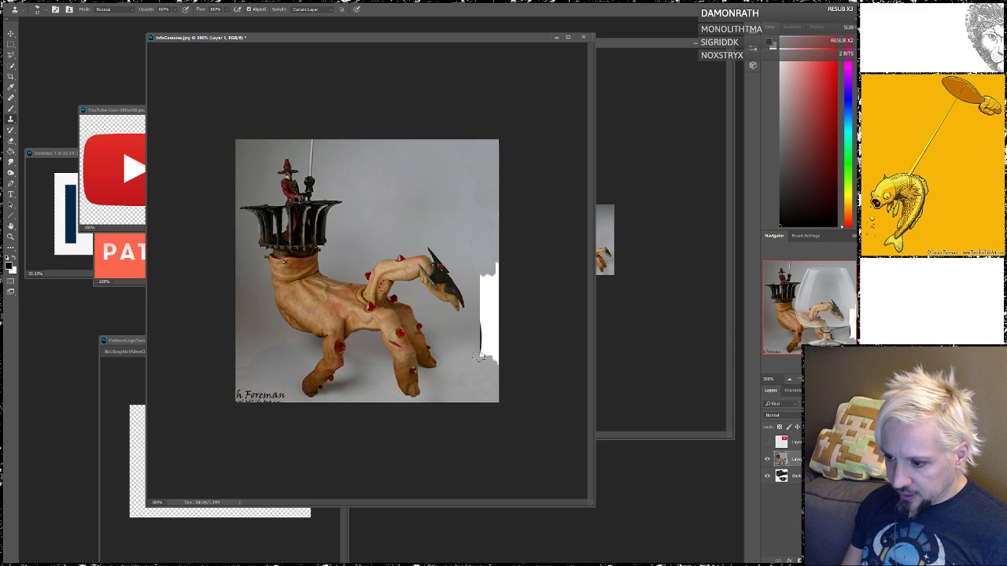
mouse_move(480, 357)
mouse_down()
mouse_move(493, 359)
mouse_move(479, 348)
mouse_move(488, 334)
mouse_move(465, 334)
mouse_move(491, 330)
mouse_move(489, 310)
mouse_move(497, 313)
mouse_up()
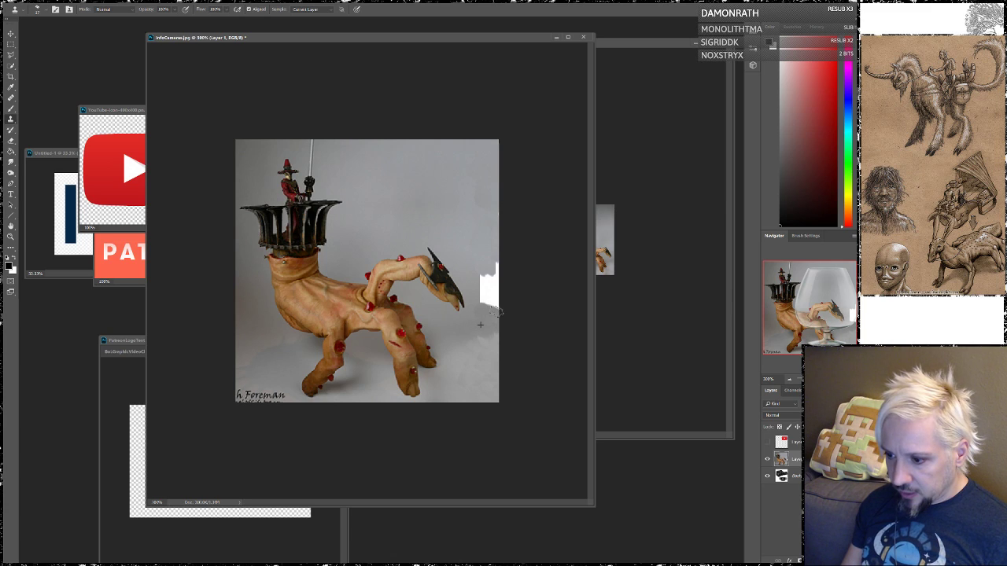
alt+click(466, 259)
mouse_move(478, 274)
mouse_down()
mouse_move(491, 264)
mouse_move(489, 304)
mouse_up()
alt+click(472, 274)
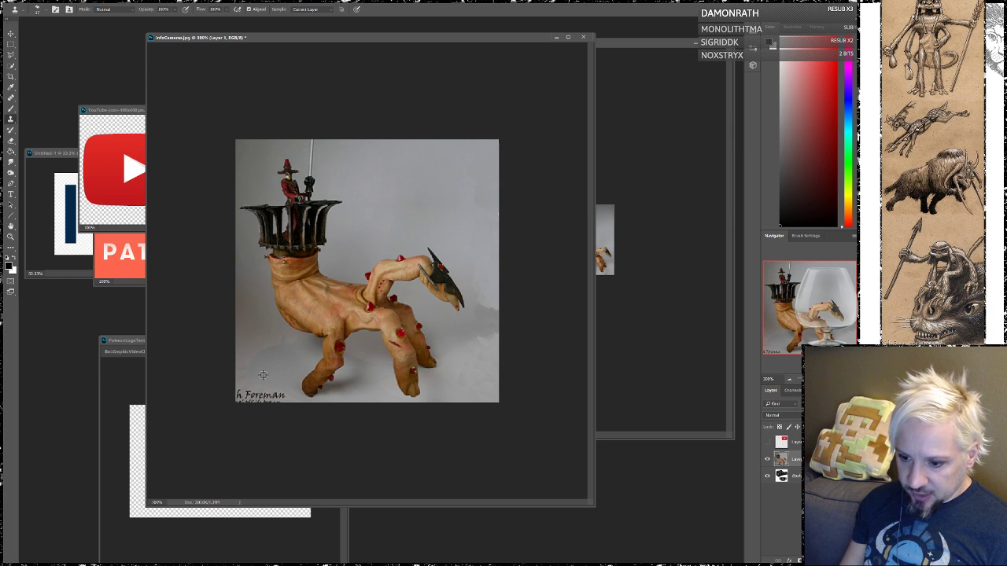
- Clone out the signature in the hand wizard photo's lower-left corner and blend the repaired background beside the claw
click(280, 392)
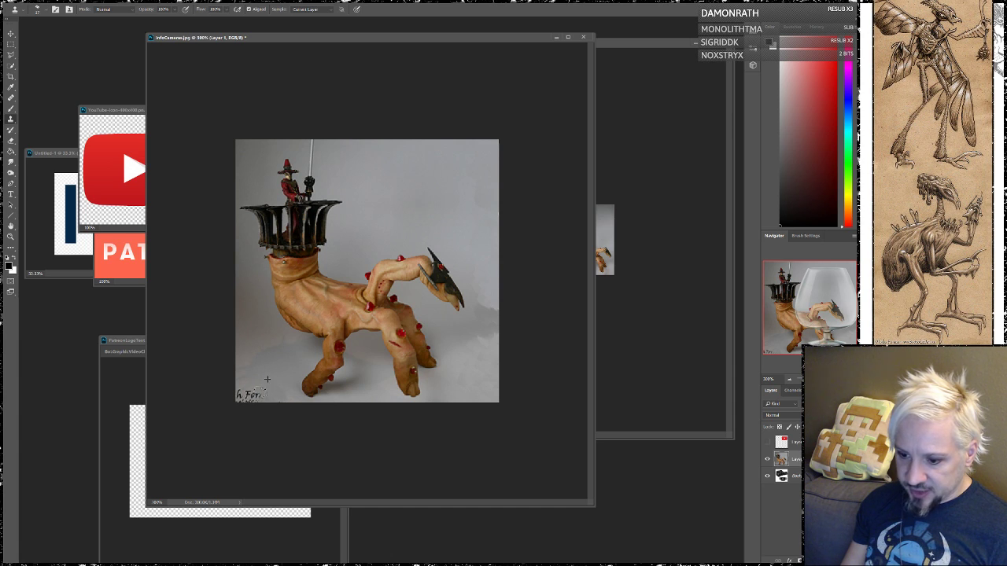
drag(267, 379, 241, 400)
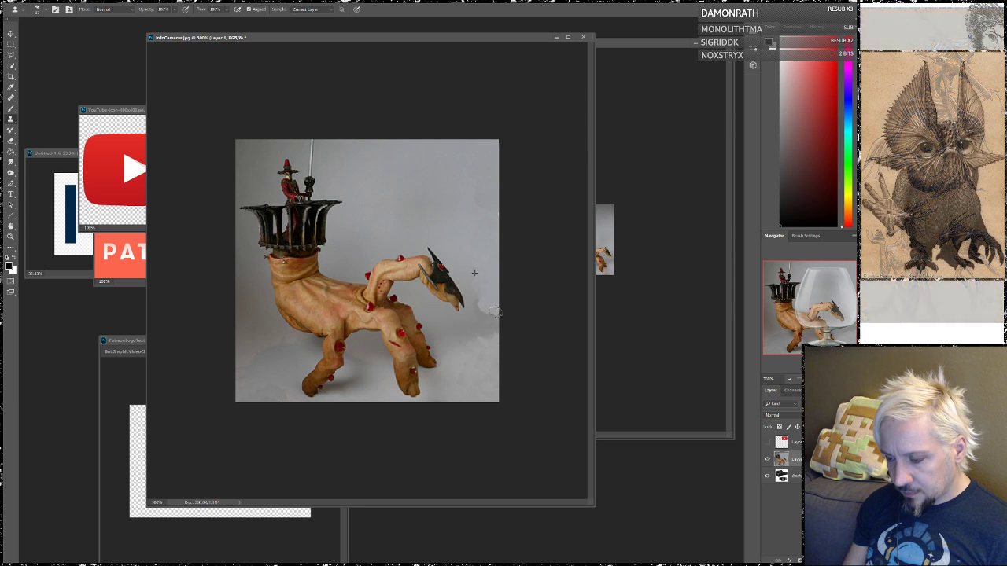
alt+click(459, 363)
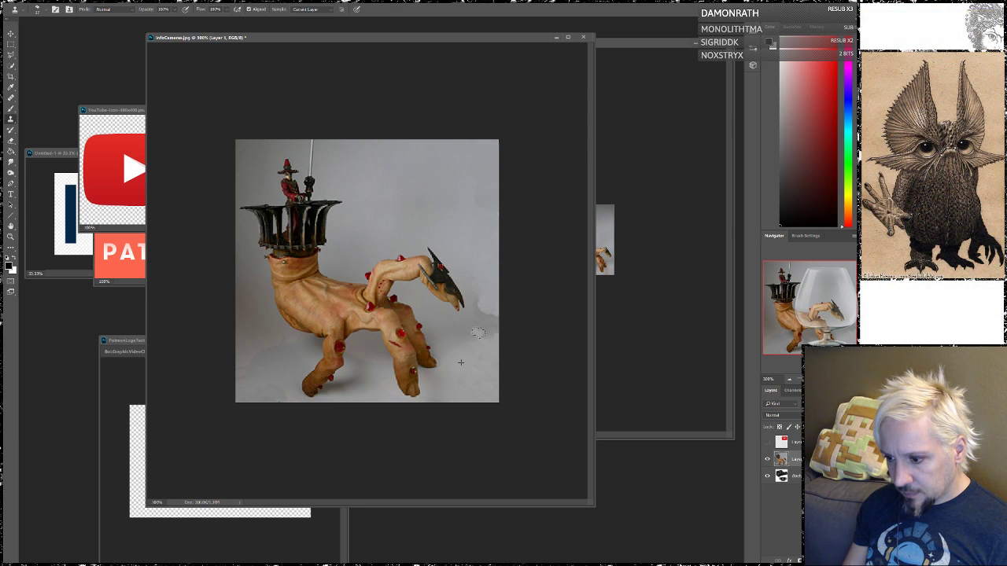
mouse_move(477, 334)
mouse_down()
mouse_move(493, 336)
mouse_move(479, 307)
mouse_up()
alt+click(463, 352)
alt+click(461, 350)
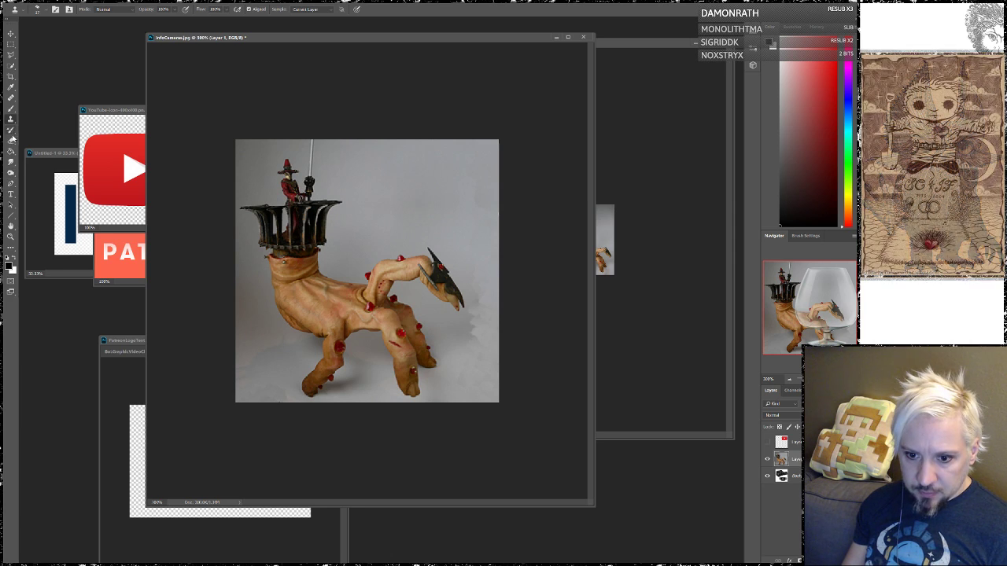
- Smooth the cloned background patches beside the claw using the Smudge Tool with a smaller brush
click(11, 163)
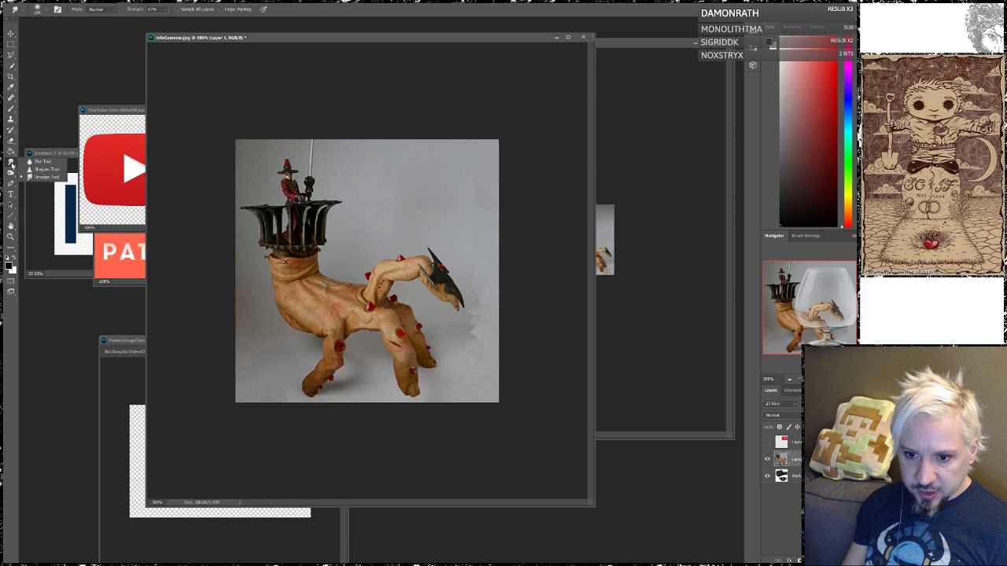
click(44, 177)
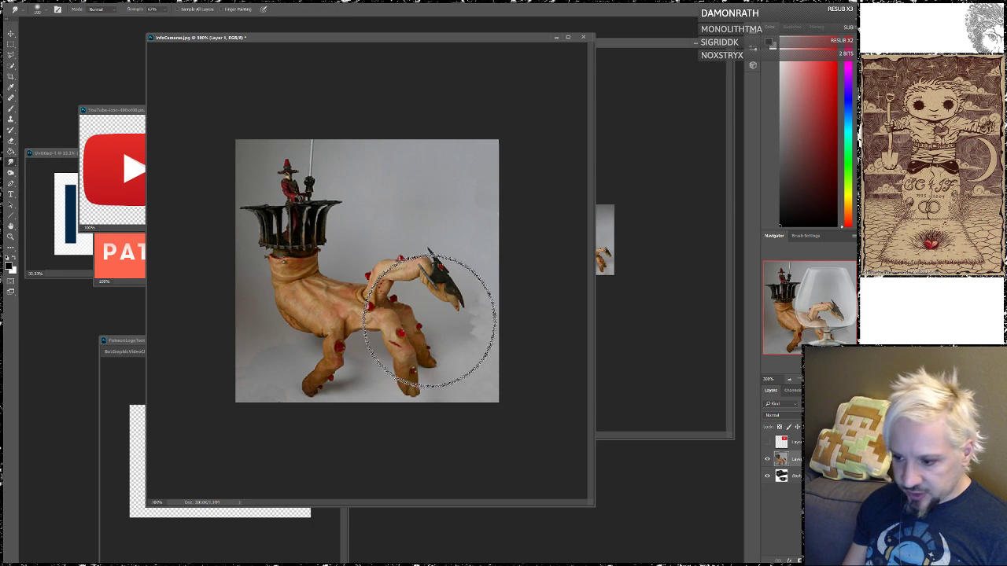
mouse_move(500, 357)
mouse_down()
mouse_move(532, 373)
mouse_move(513, 364)
mouse_up()
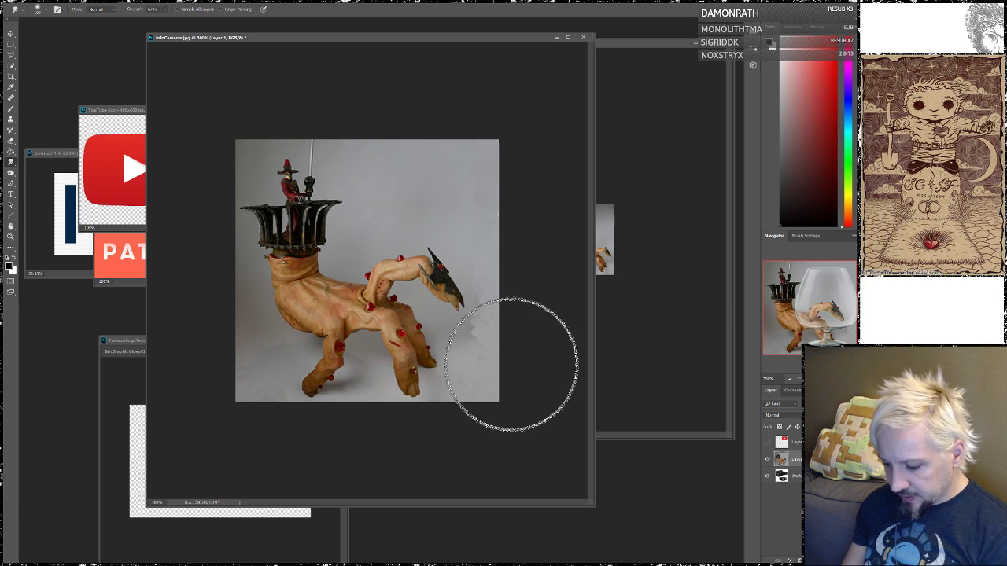
key(bracketleft)
key(bracketleft)
key(bracketleft)
key(bracketleft)
key(bracketleft)
key(bracketleft)
key(bracketleft)
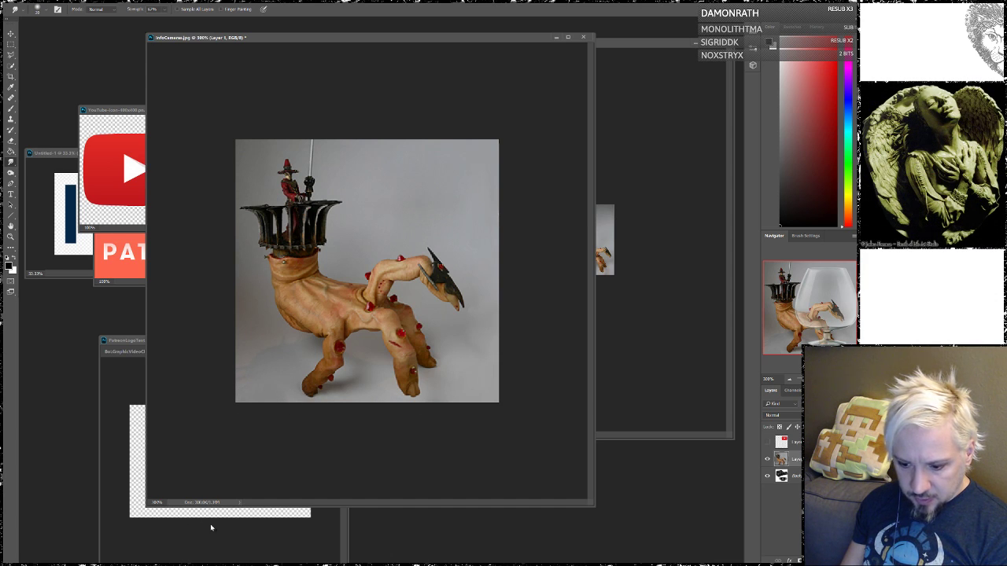
- Switch to the music player and look through the tracks in the YouTubeLivestream playlist
click(303, 563)
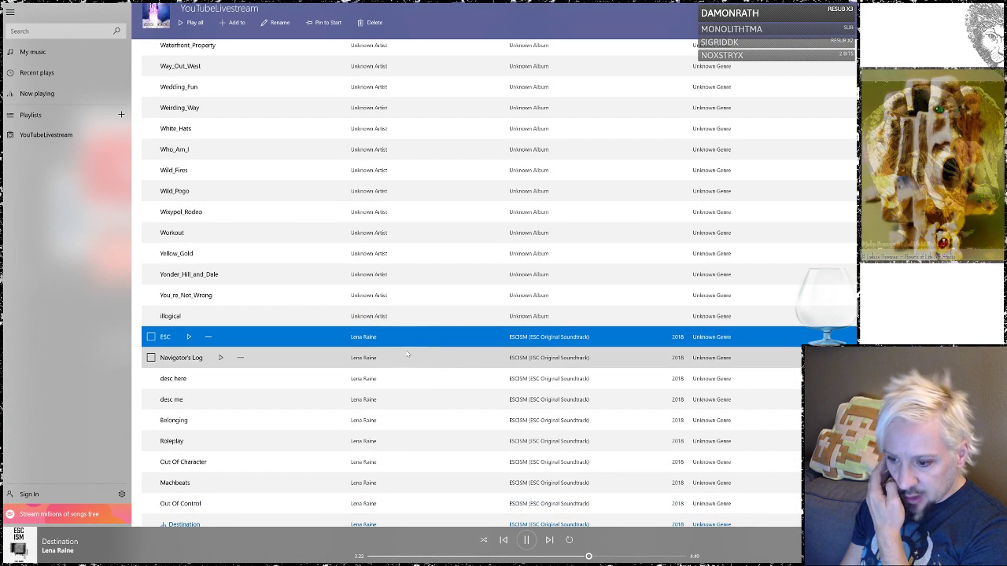
scroll(399, 365, down, 3)
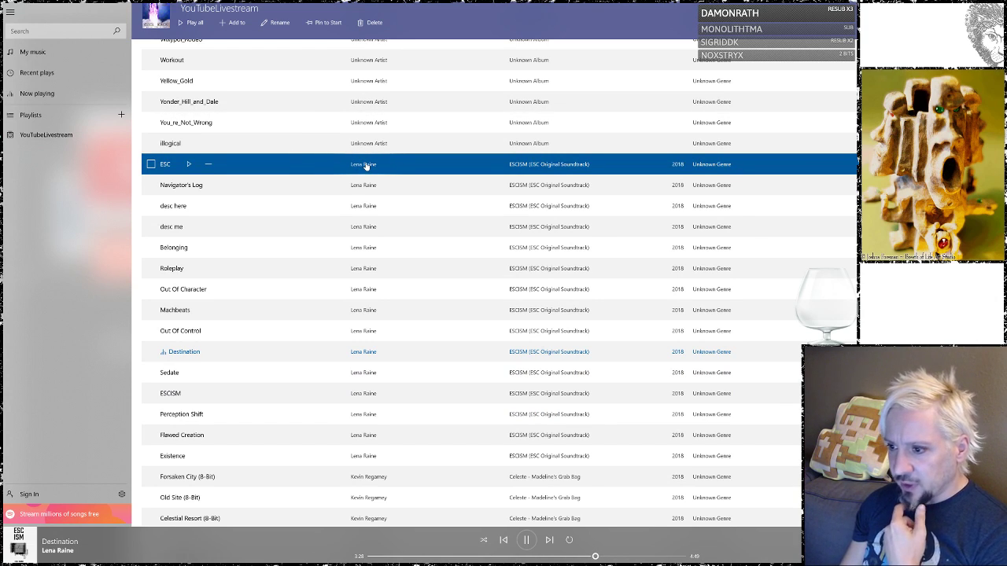
scroll(374, 193, down, 4)
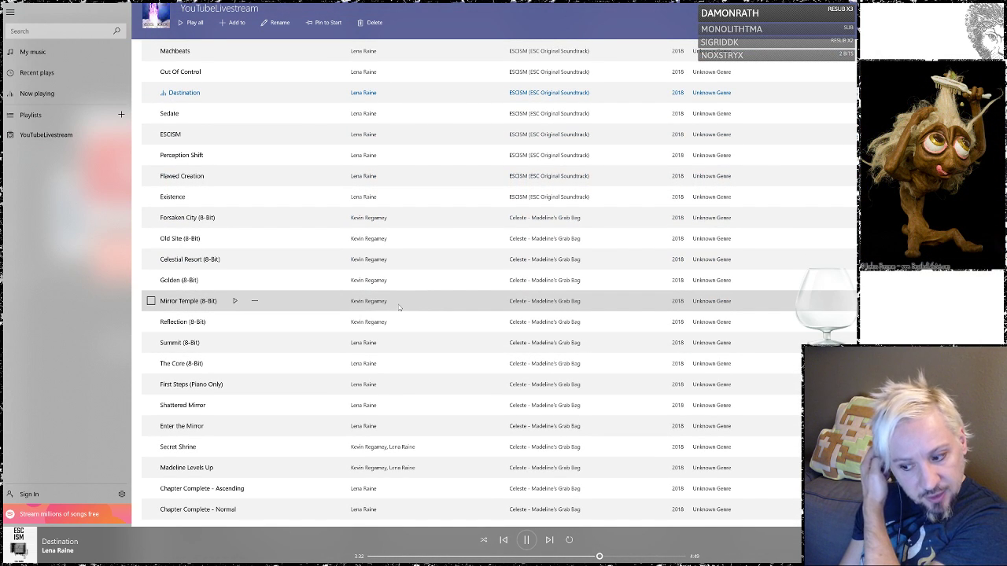
scroll(399, 307, down, 4)
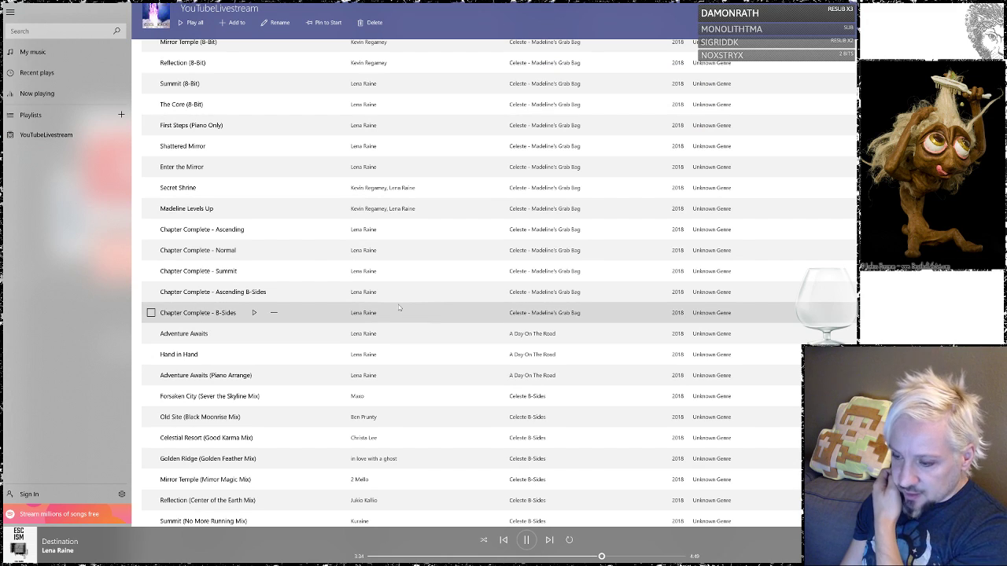
scroll(399, 307, up, 7)
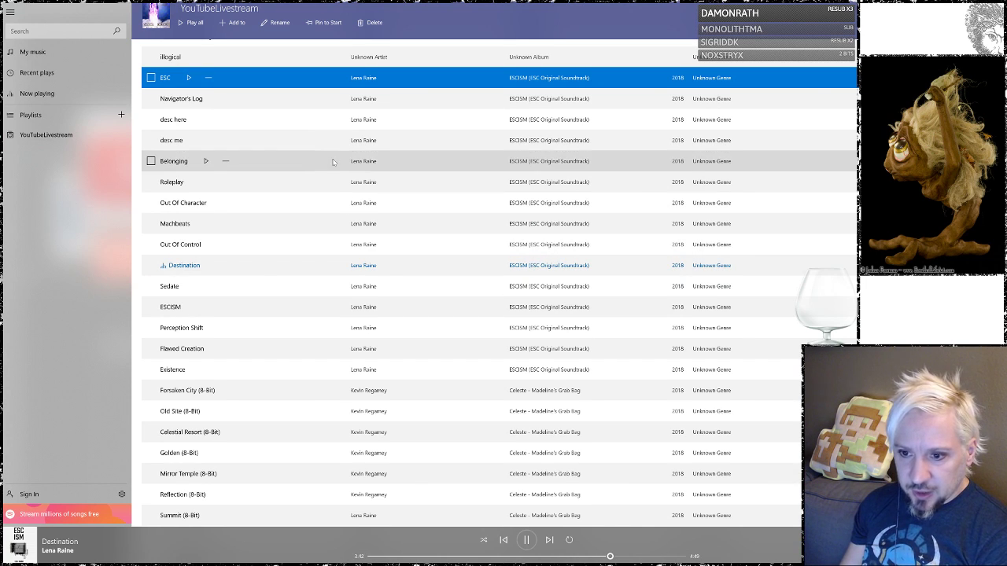
scroll(313, 242, up, 2)
scroll(313, 243, down, 1)
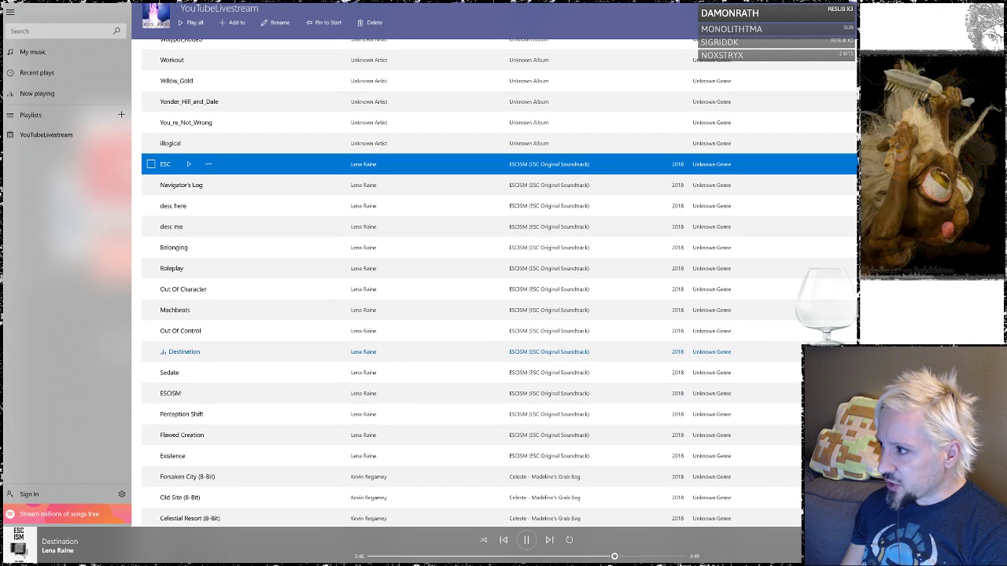
- Return to Photoshop, show the YouTube icon layer and move it into the empty upper-right area of the hand wizard photo
key(alt+Tab)
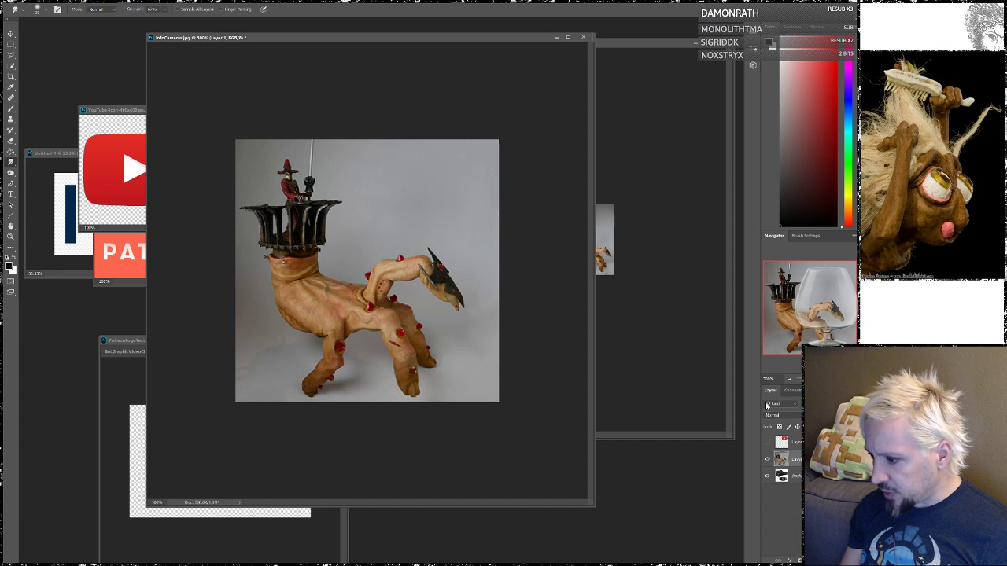
click(779, 442)
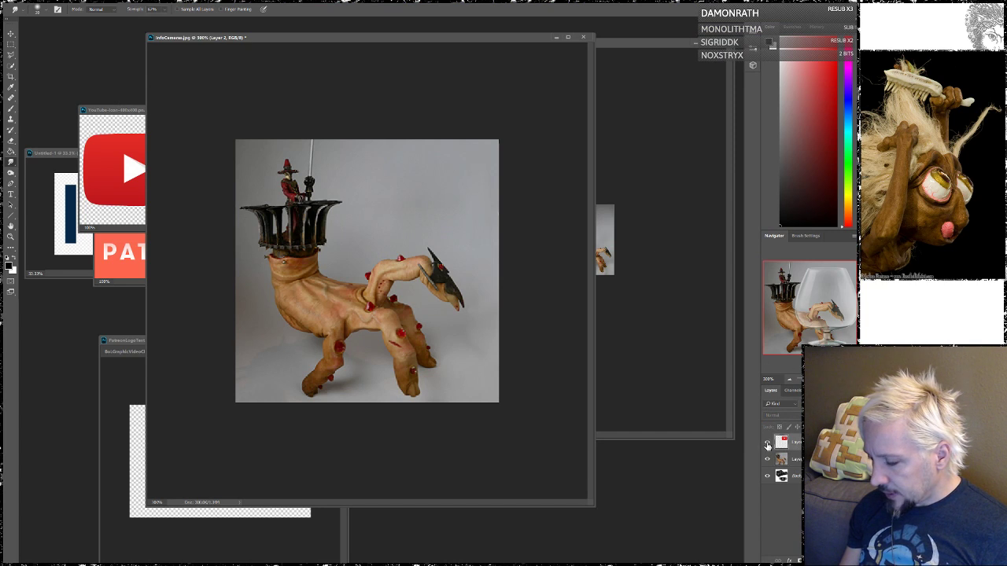
click(768, 444)
click(11, 34)
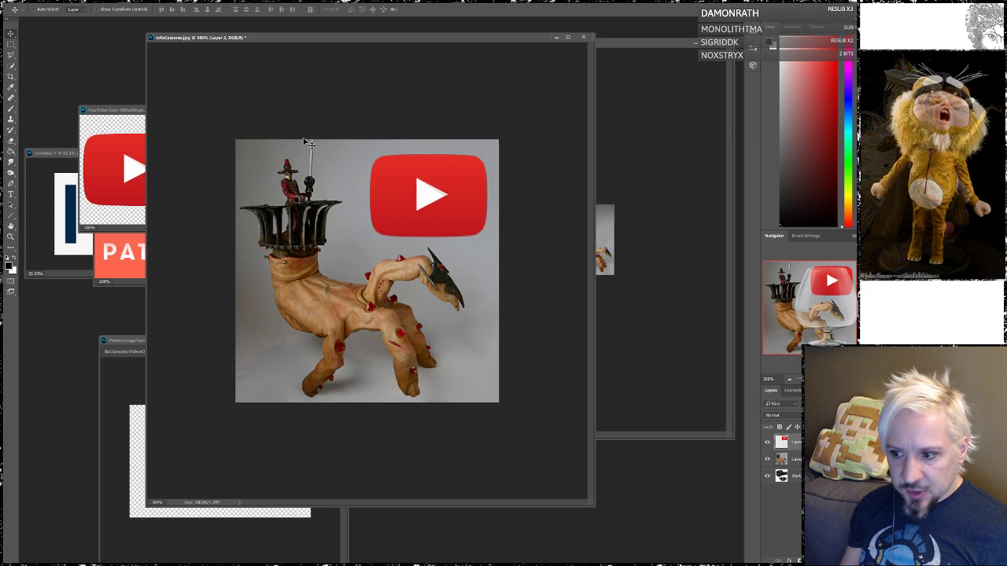
drag(400, 181, 403, 171)
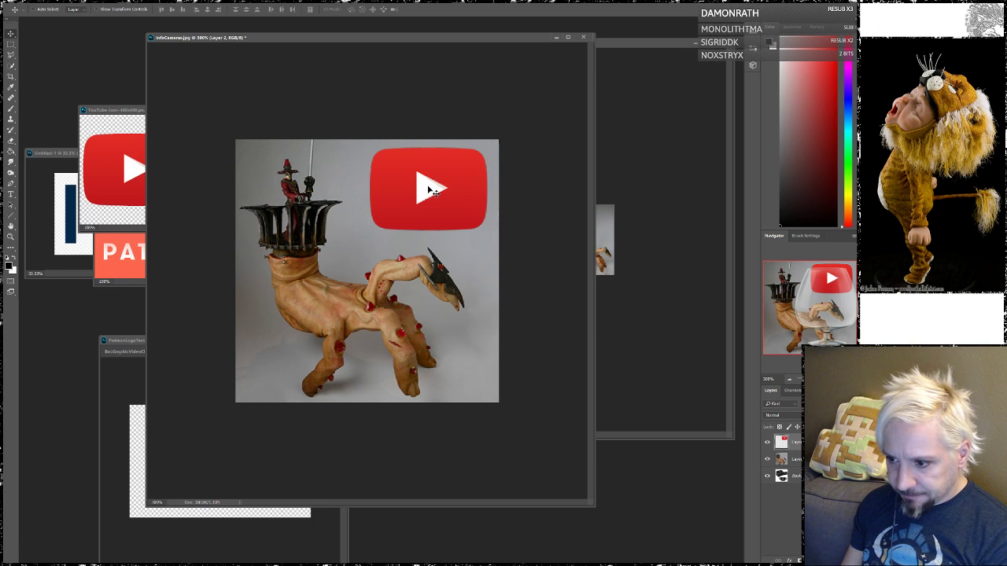
drag(433, 189, 427, 190)
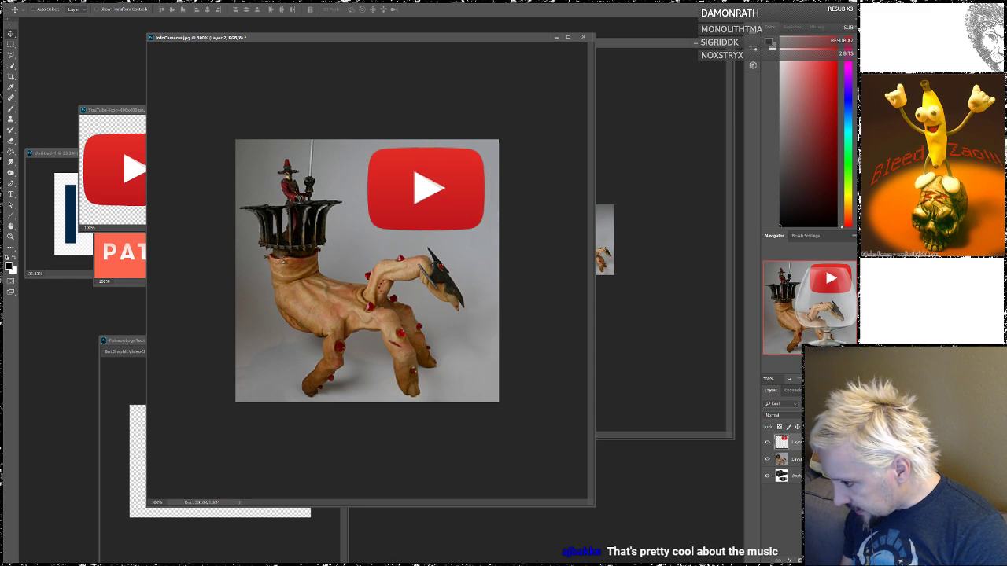
- Switch to the browser, close the broken Instagram page and open the Timers page in Nightbot
key(alt+Tab)
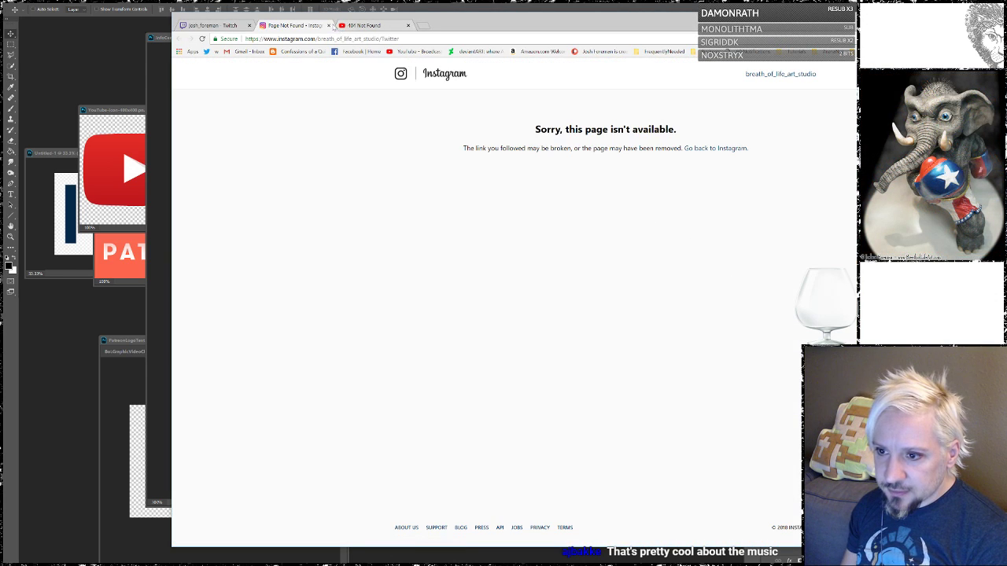
click(329, 25)
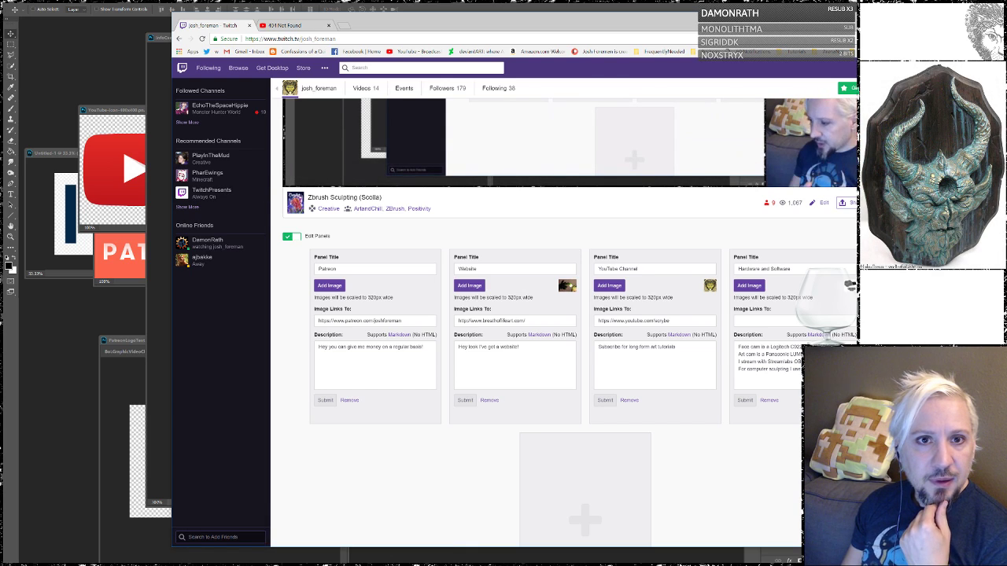
drag(2, 4, 295, 25)
drag(456, 23, 362, 12)
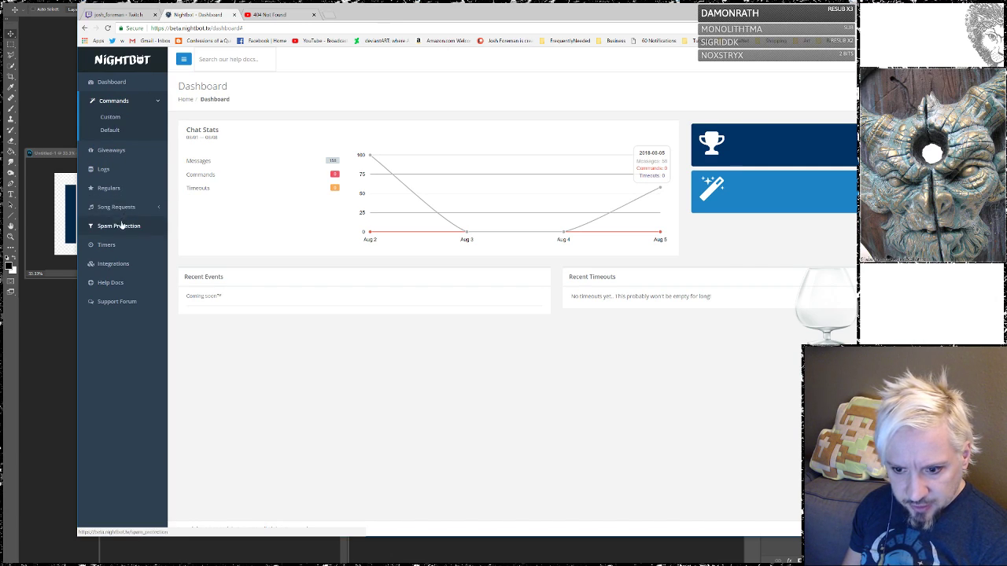
click(111, 245)
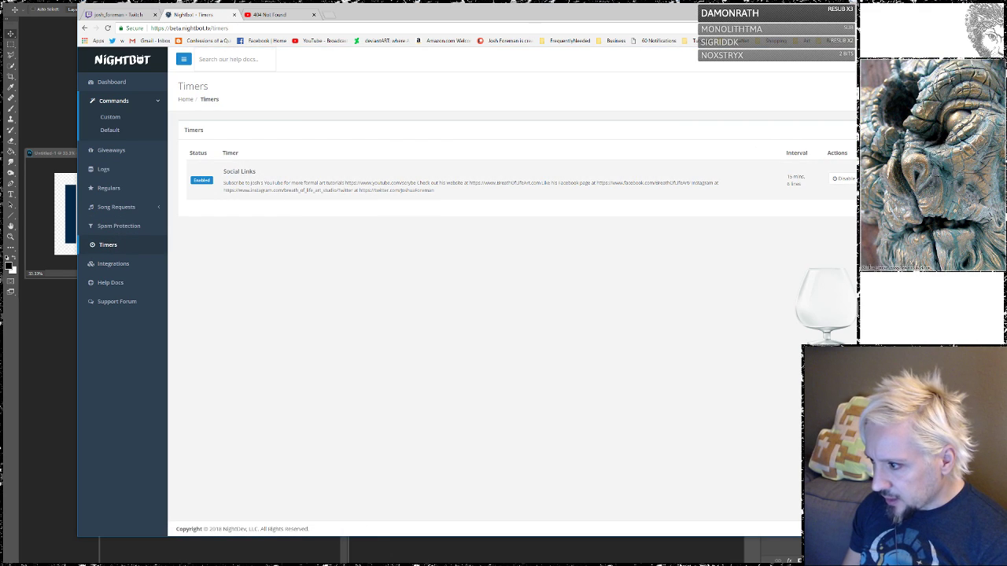
- Open the Social Links timer for editing and enlarge its message box to show the whole text
click(840, 178)
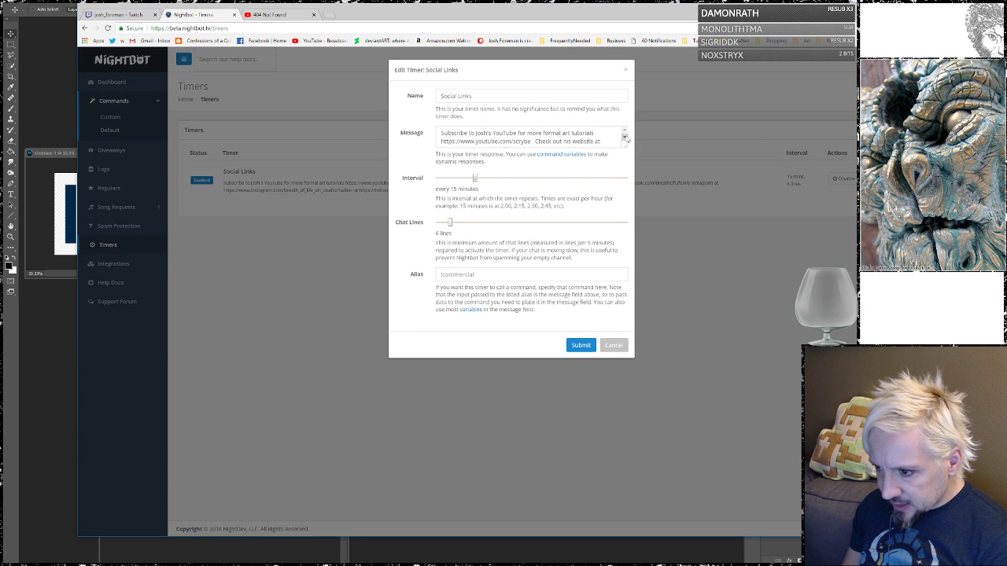
click(625, 140)
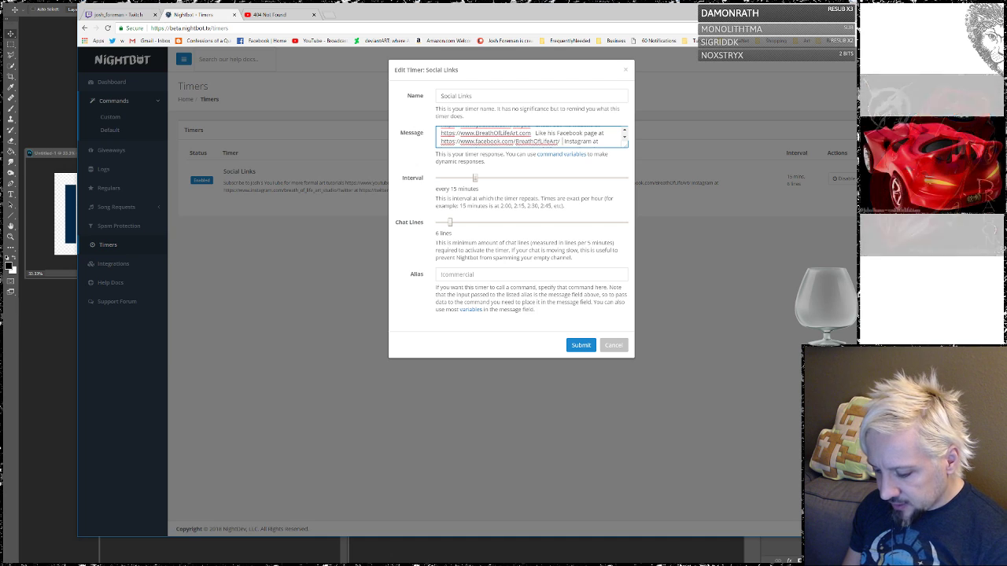
key(Return)
drag(536, 141, 559, 134)
right_click(557, 149)
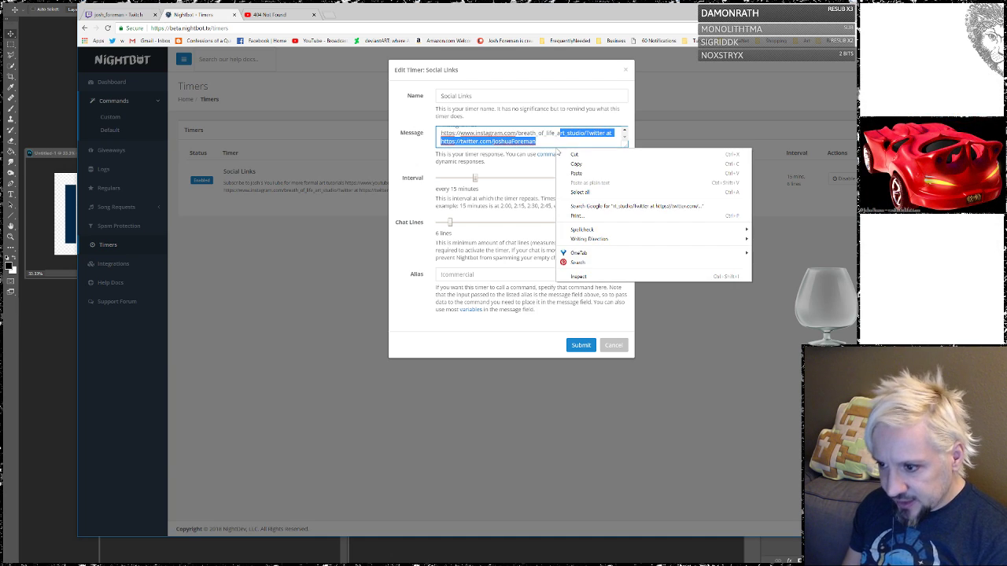
key(Escape)
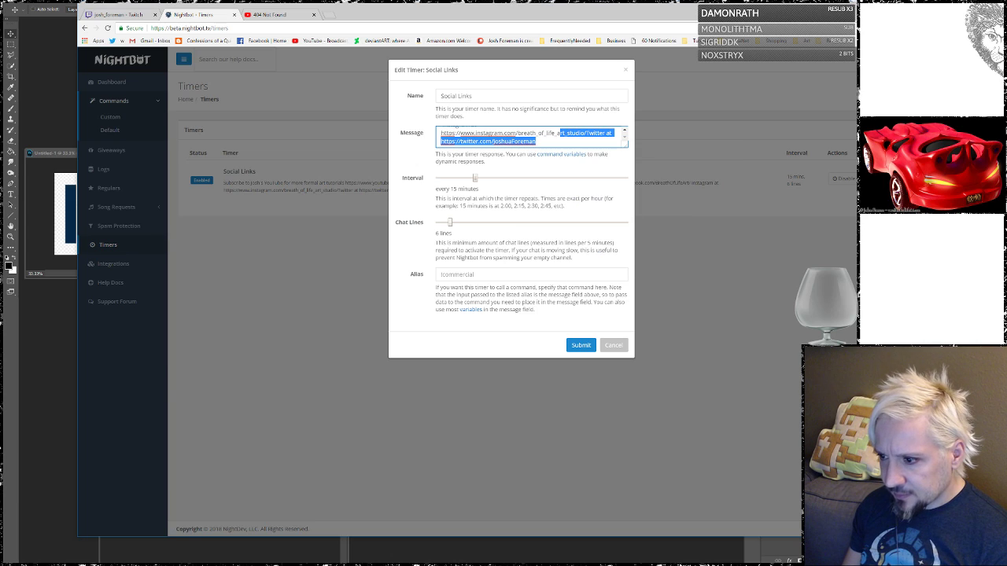
scroll(557, 141, up, 1)
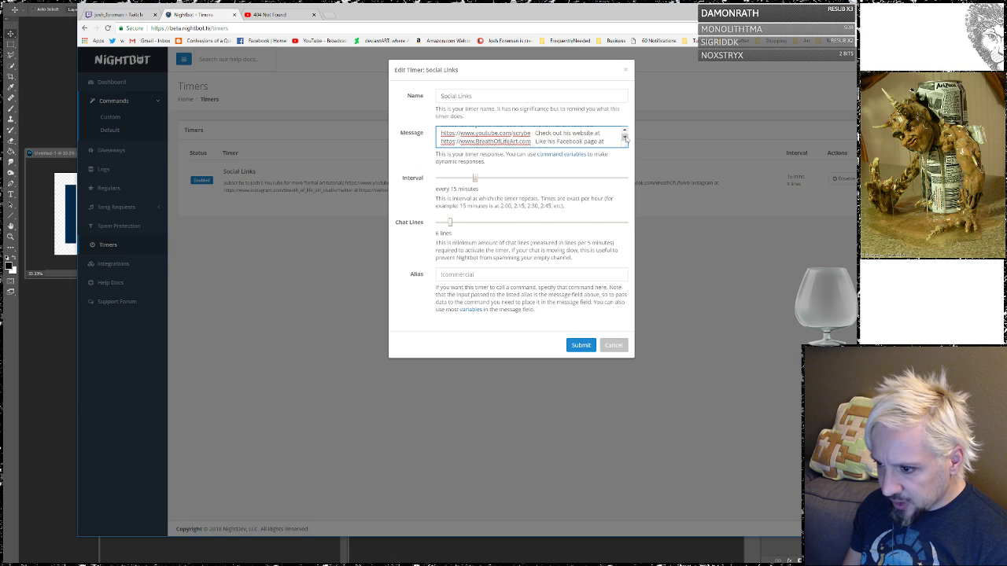
drag(628, 151, 624, 274)
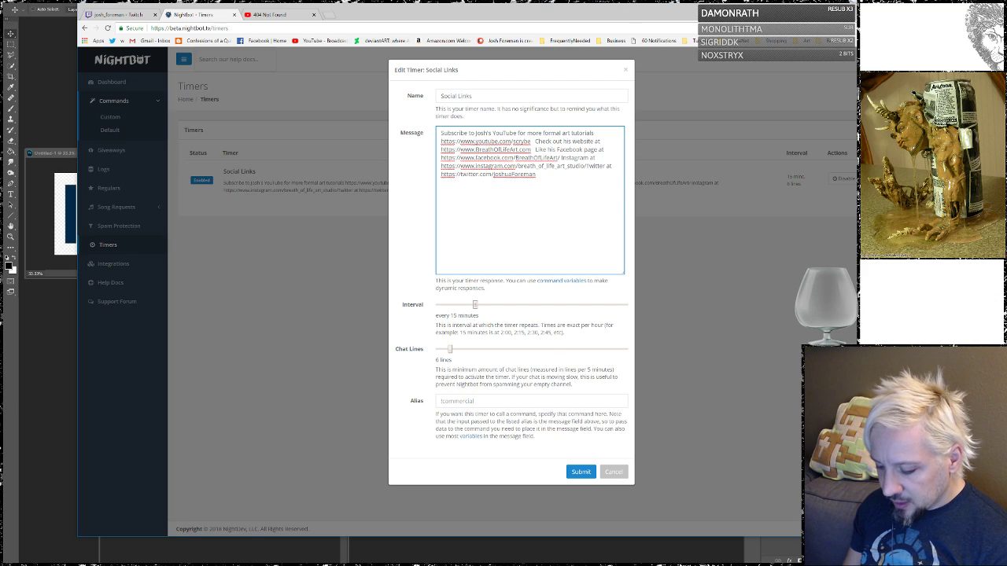
- Separate the Facebook, Instagram and Twitter entries in the timer message with extra spaces and submit the timer
key(Return)
key(Return)
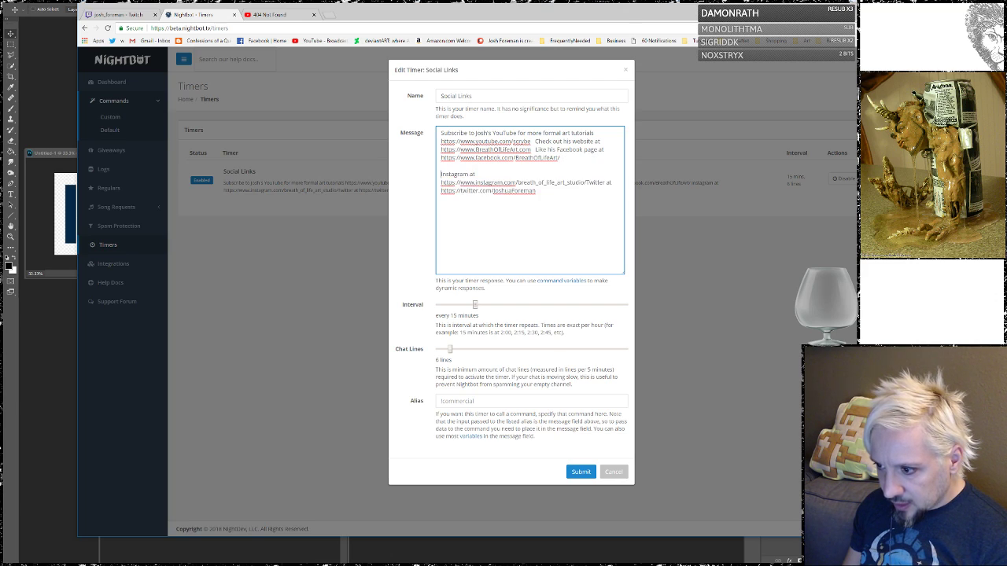
key(BackSpace)
key(BackSpace)
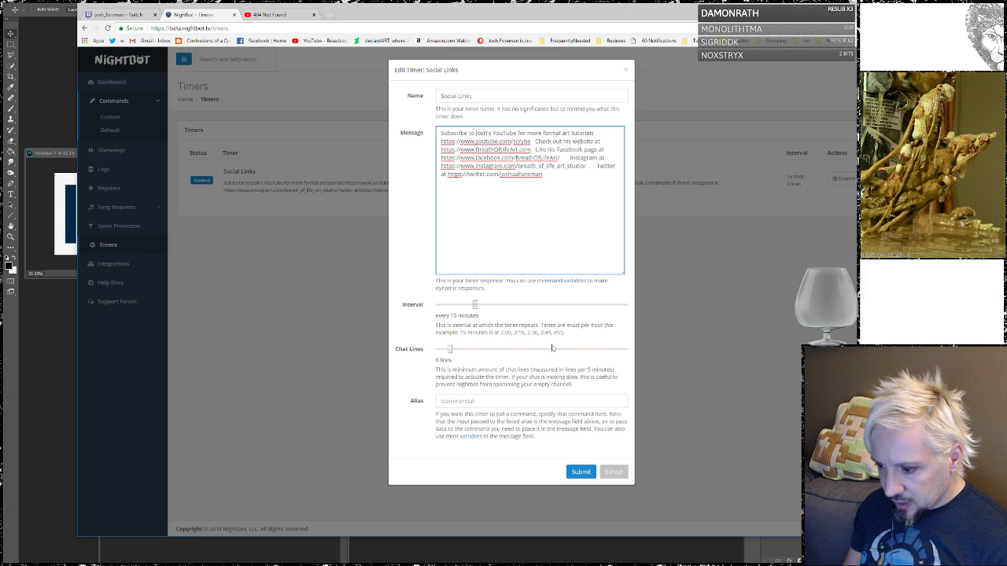
click(581, 471)
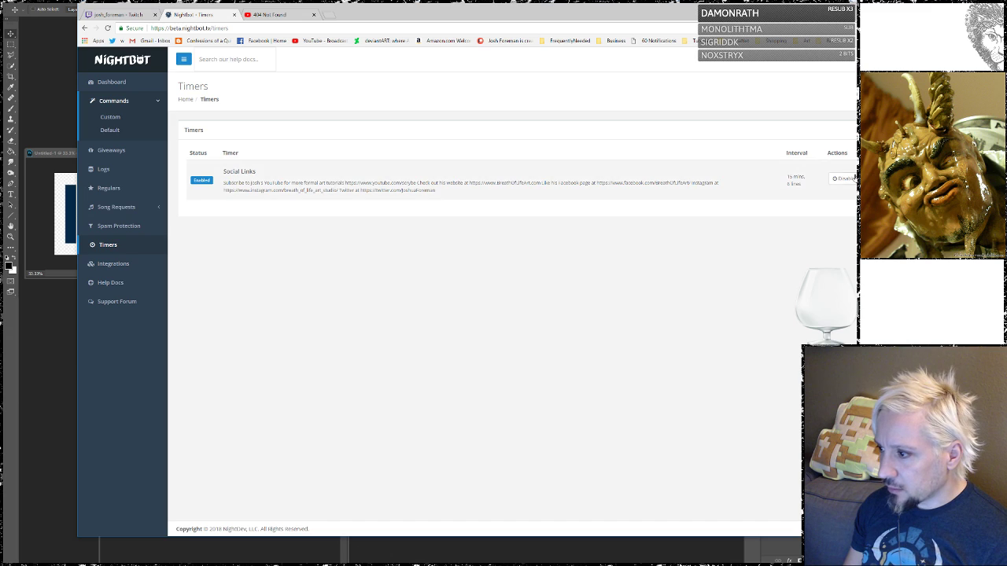
- Return to Photoshop and nudge the YouTube icon slightly to the left above the claw
click(850, 6)
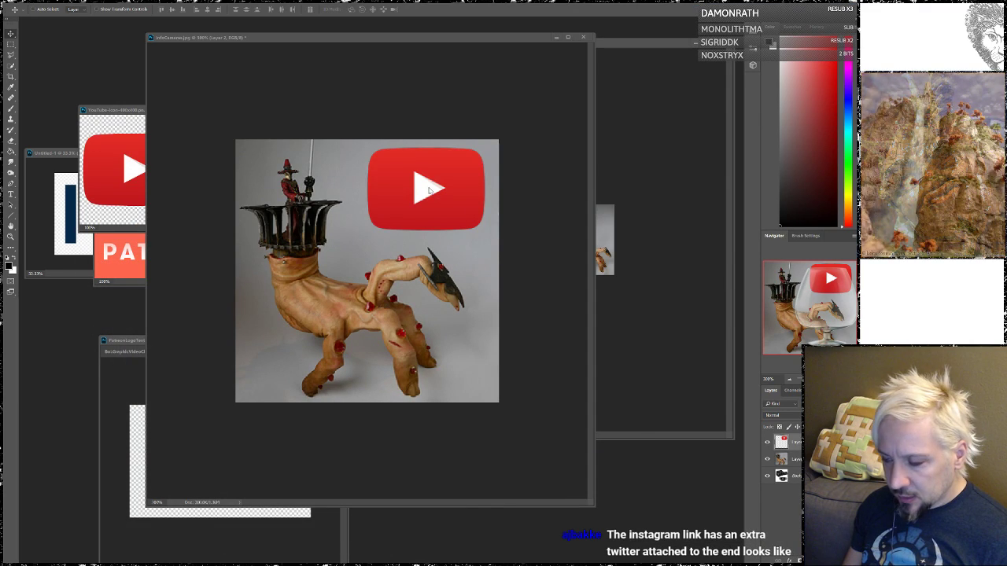
mouse_move(440, 191)
mouse_down()
mouse_move(426, 188)
mouse_move(434, 191)
mouse_up()
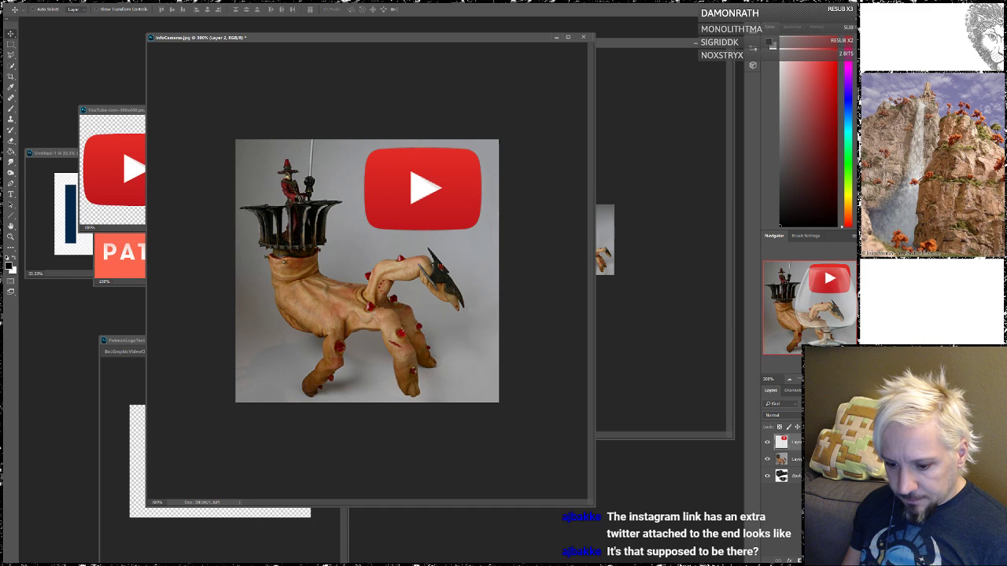
- Bring the browser back up and check the Nightbot timer and the Twitch channel's info panels
mouse_move(102, 562)
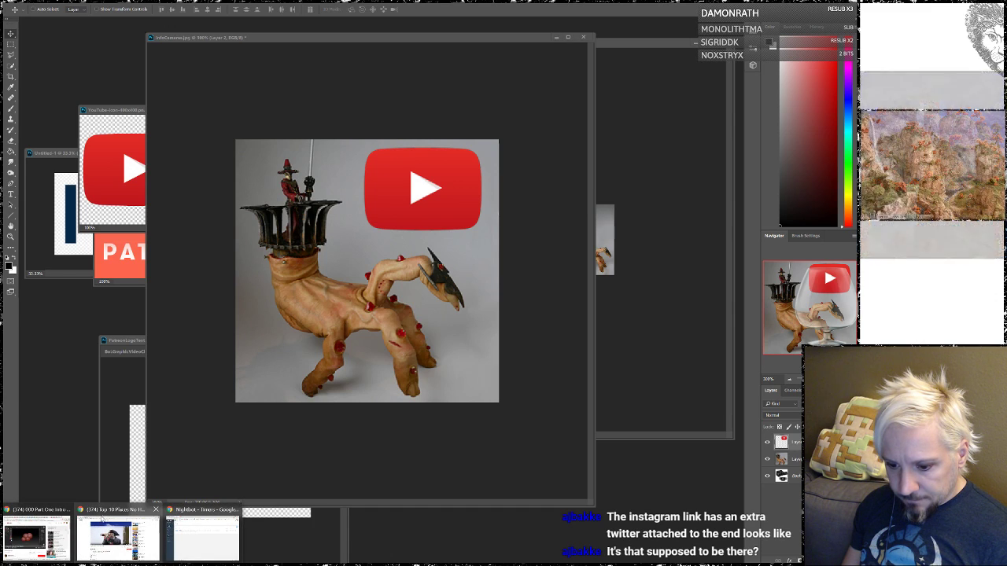
click(109, 513)
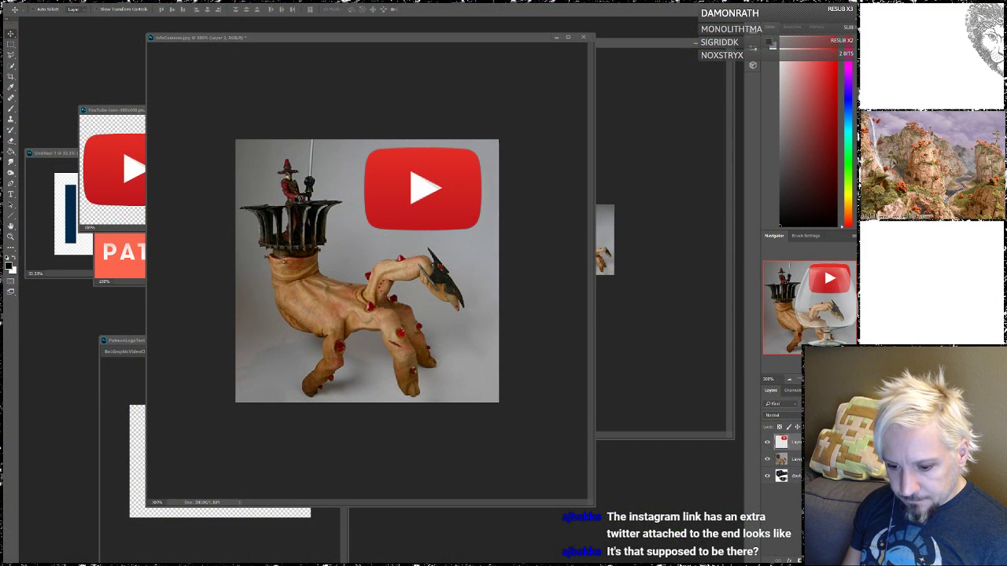
mouse_move(102, 562)
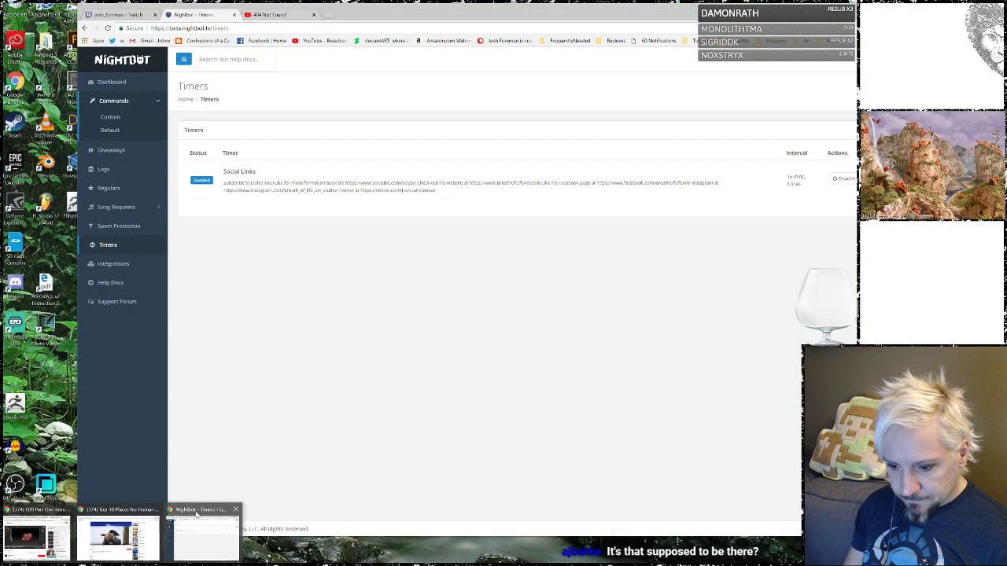
click(199, 543)
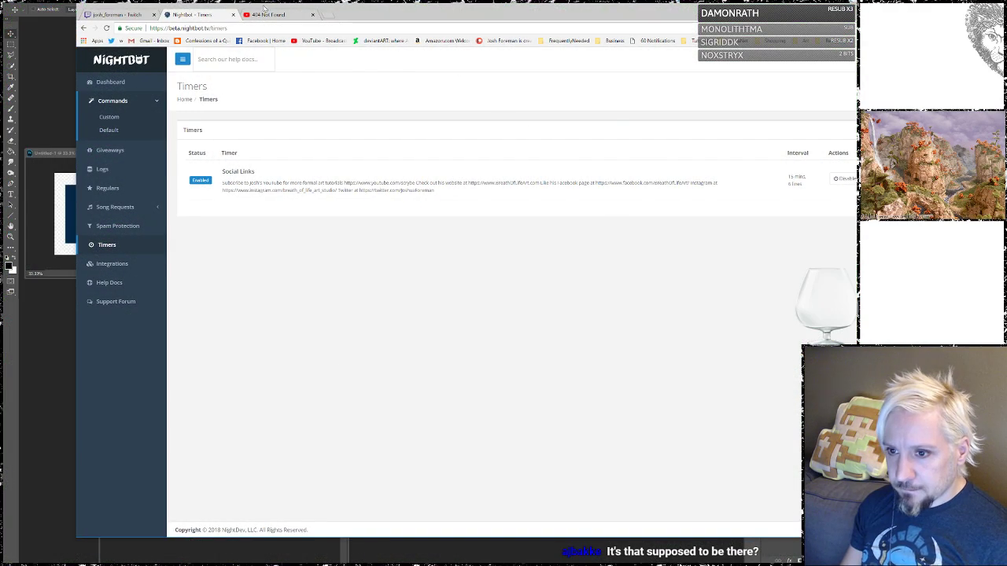
click(135, 15)
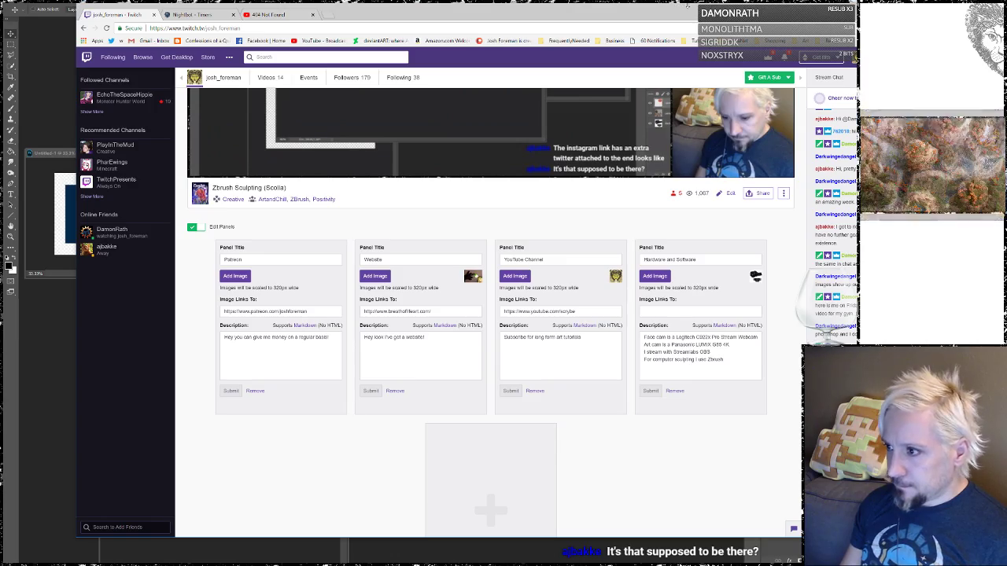
drag(697, 17, 796, 39)
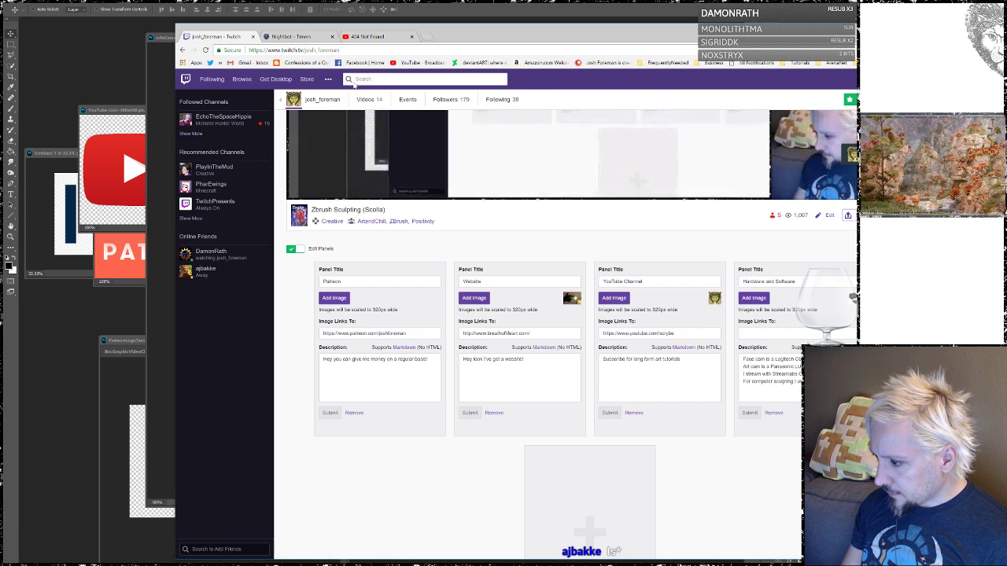
- Return to Photoshop and flatten the hand wizard image with its YouTube icon into a single layer
key(alt+Tab)
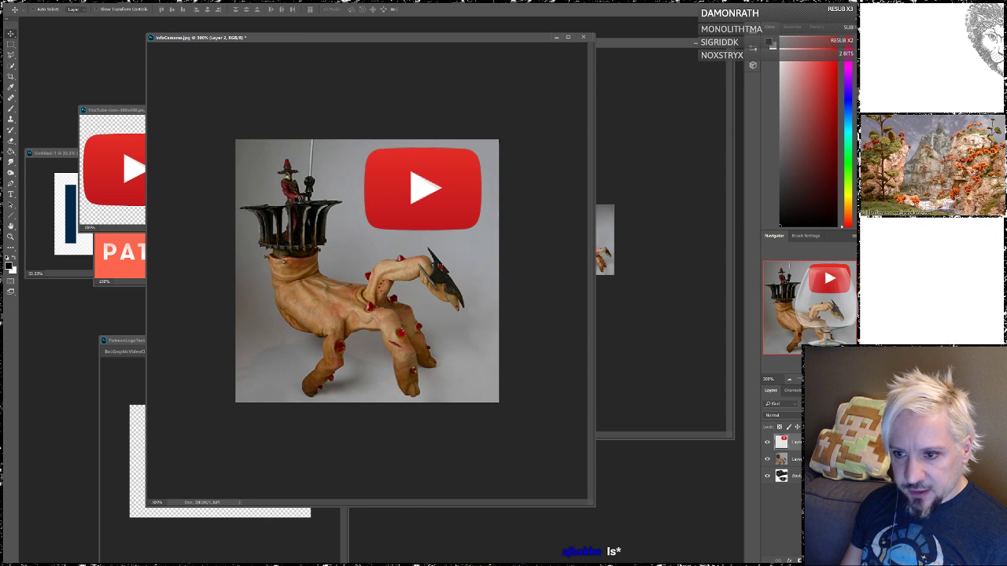
right_click(797, 459)
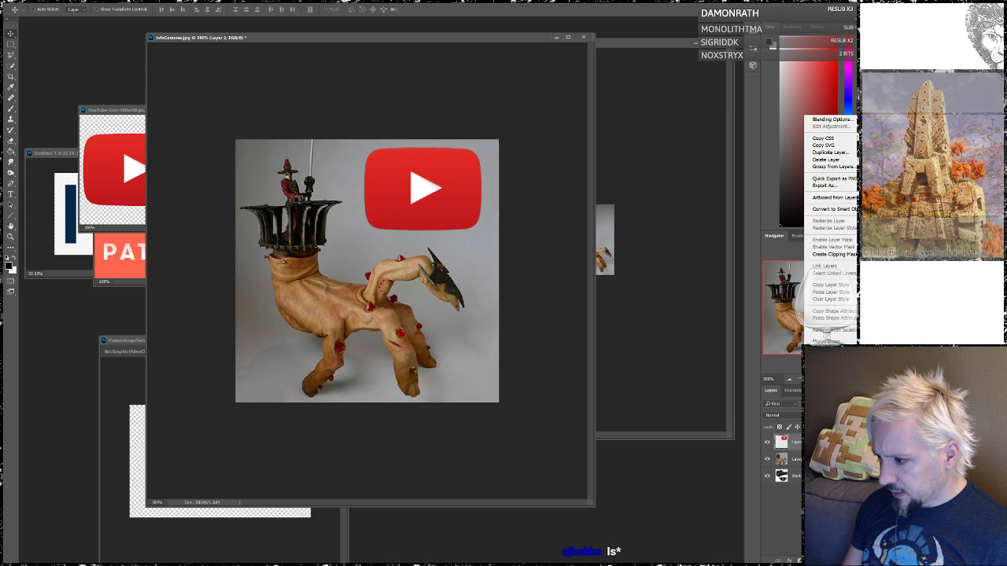
click(826, 343)
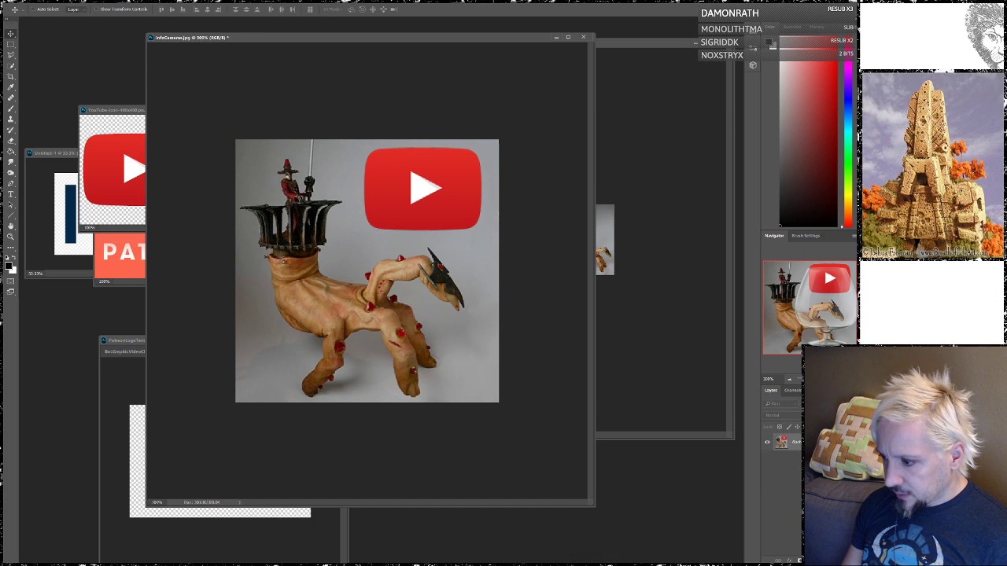
- Undo the flattening and give the YouTube icon layer a black drop shadow with a much shorter distance
key(ctrl+z)
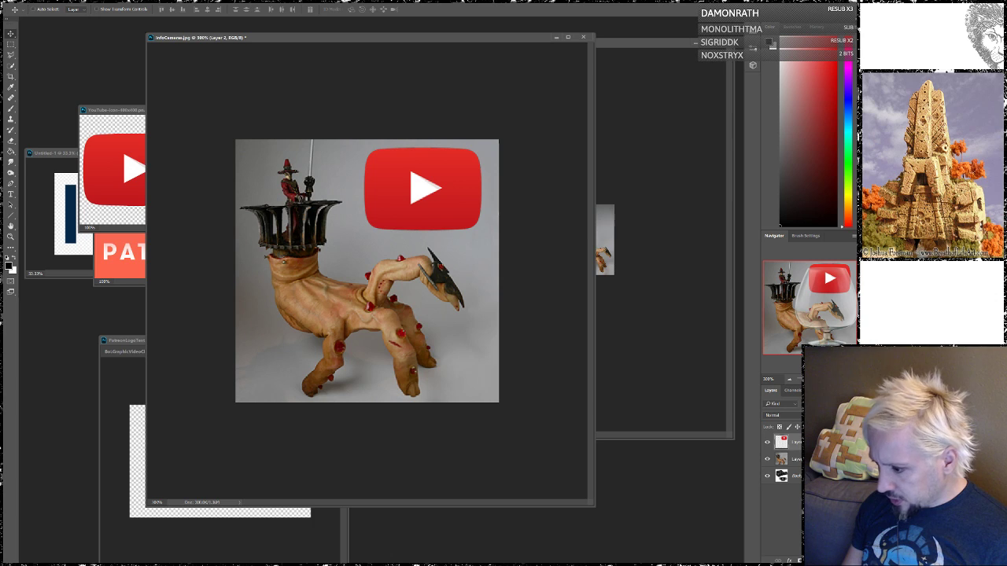
click(788, 560)
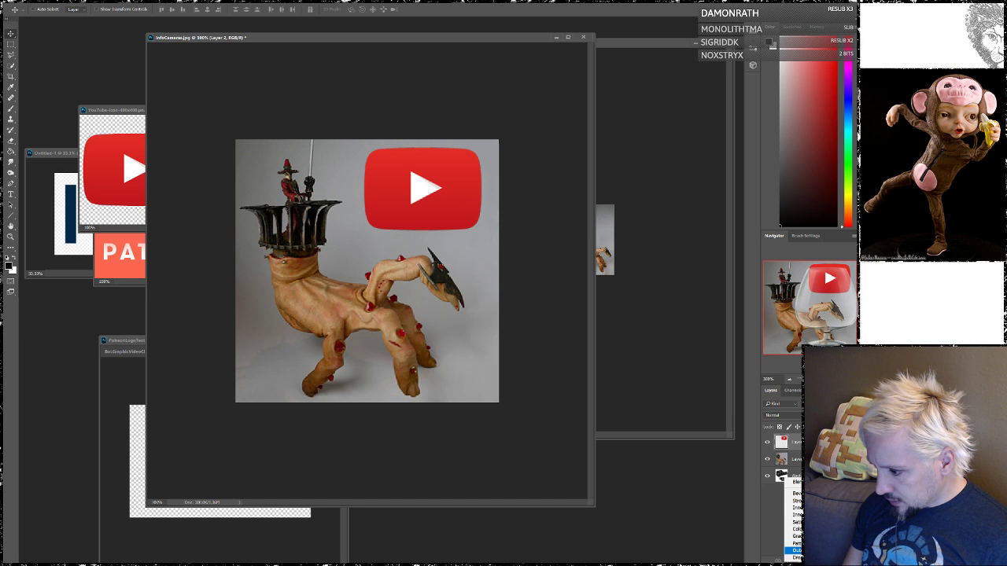
click(794, 557)
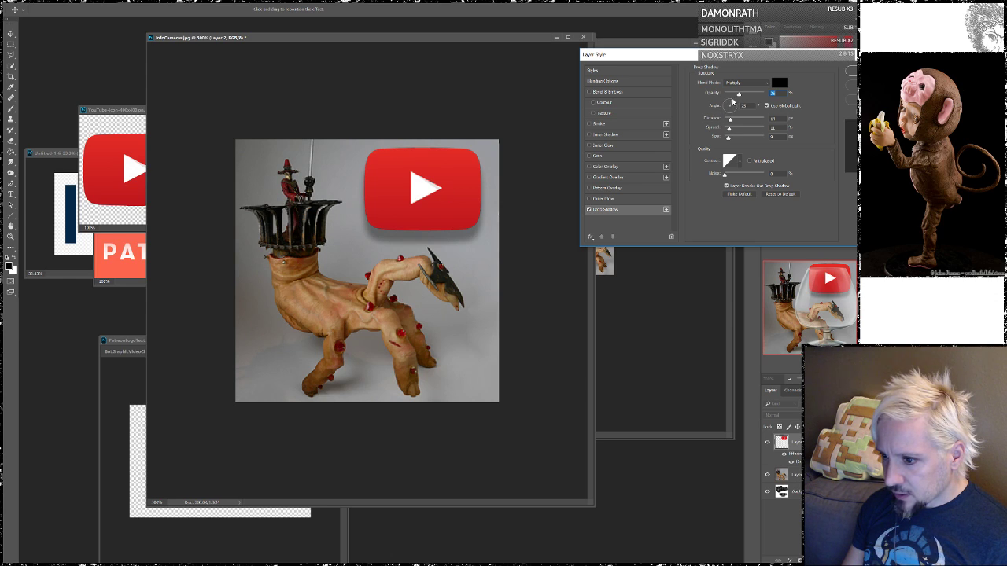
click(732, 103)
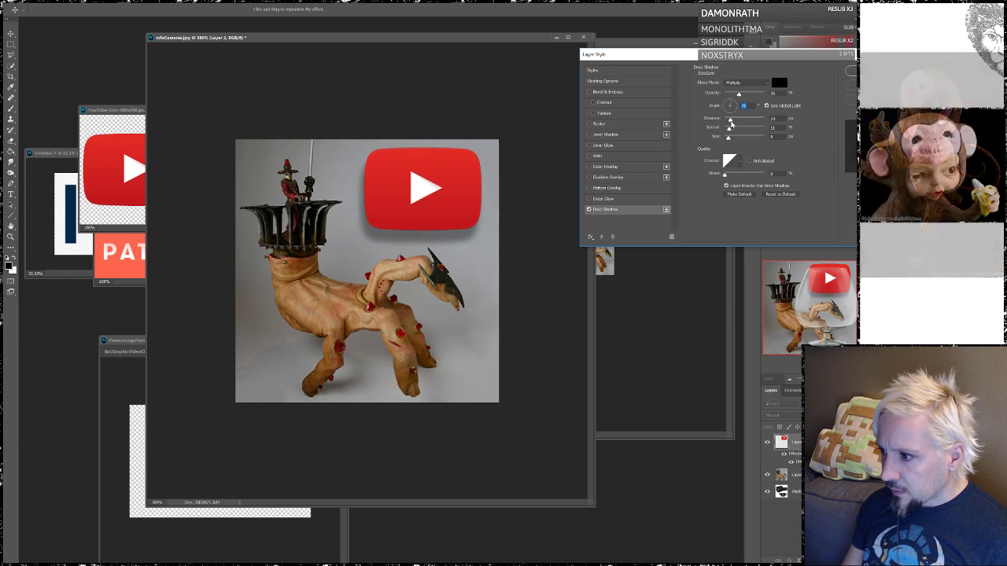
drag(730, 119, 725, 121)
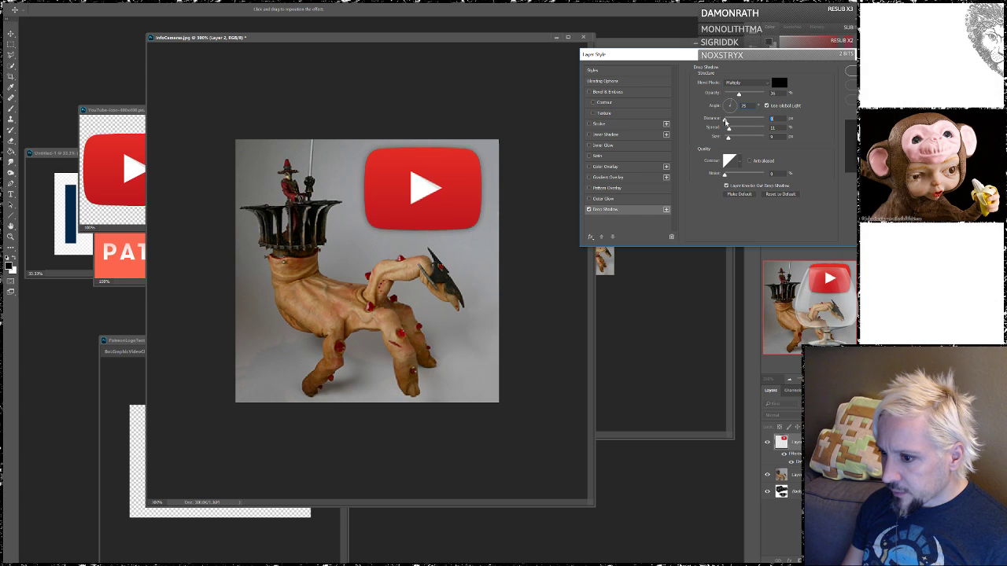
click(848, 75)
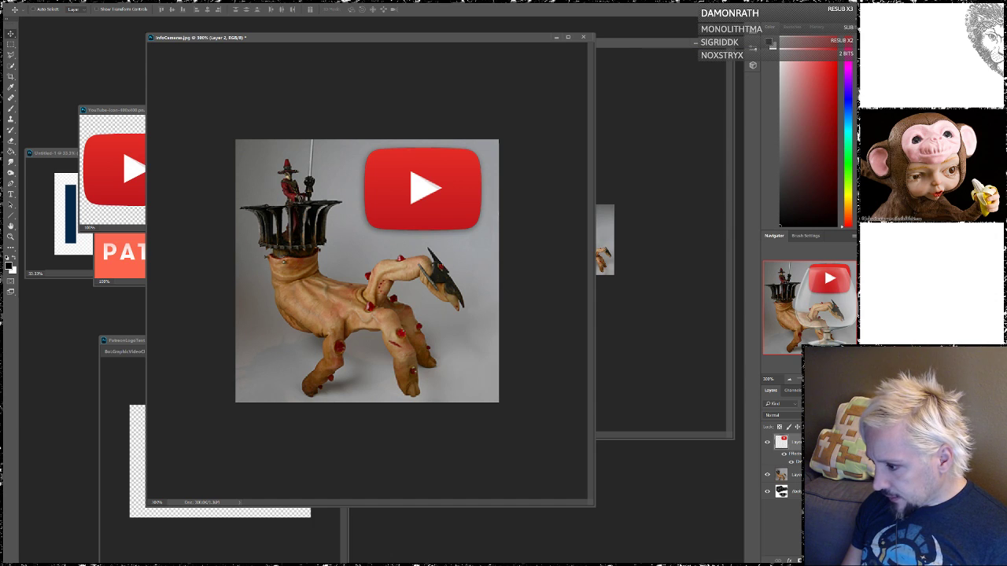
- Flatten the hand wizard image again and undo the flattening
right_click(796, 475)
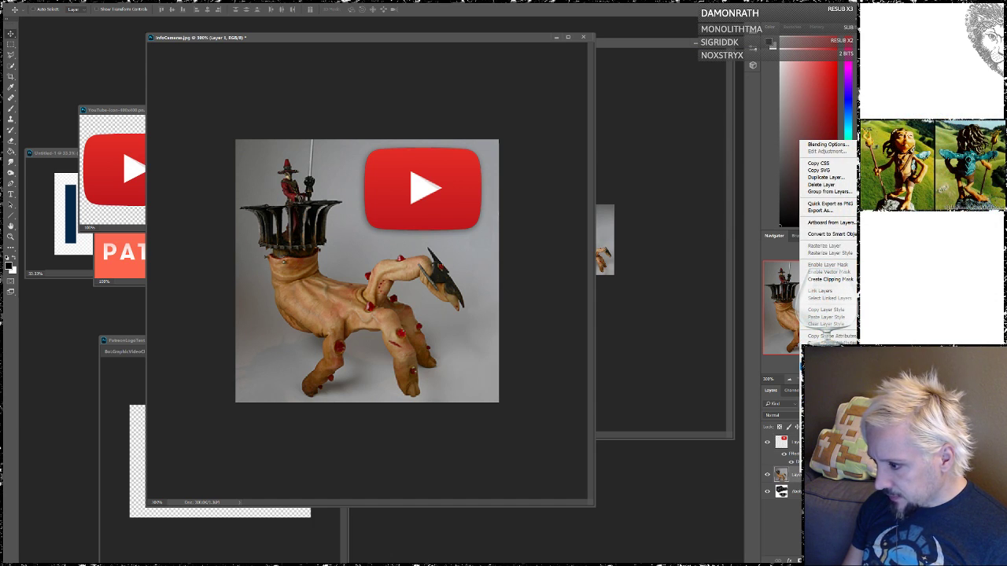
click(823, 381)
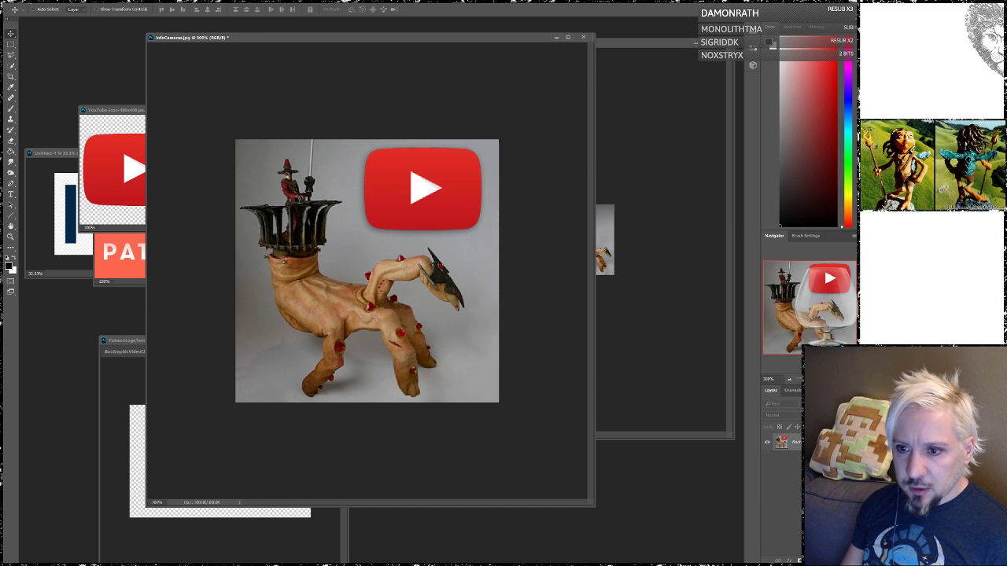
click(26, 1)
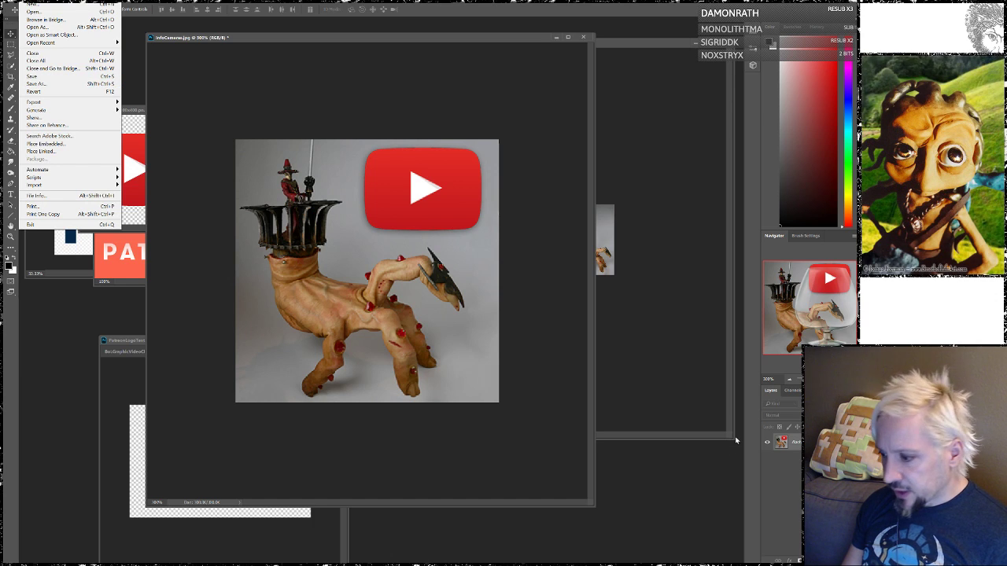
click(770, 474)
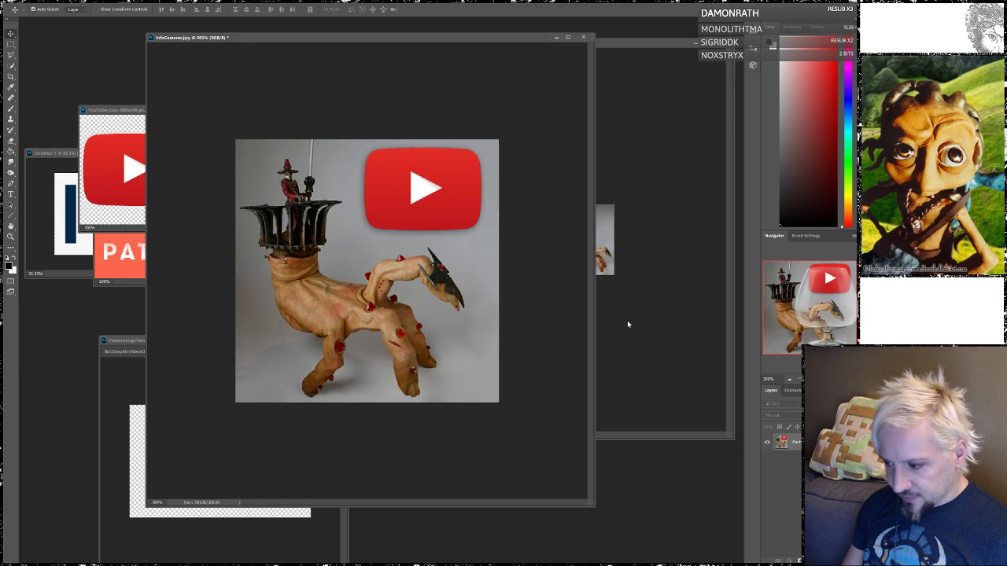
key(ctrl+z)
- Try a black outside stroke on the YouTube icon layer and cancel the layer style
click(798, 443)
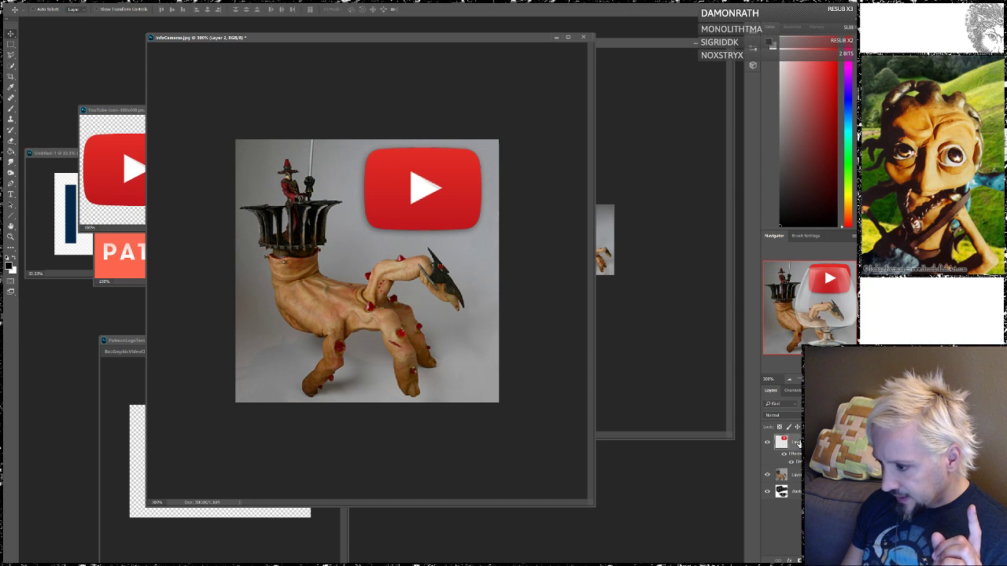
click(790, 559)
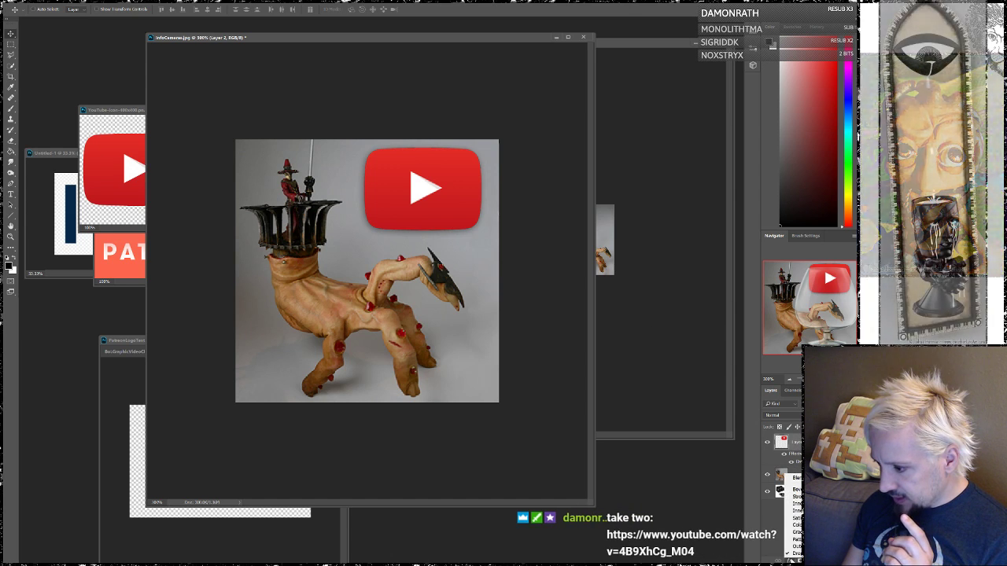
click(796, 497)
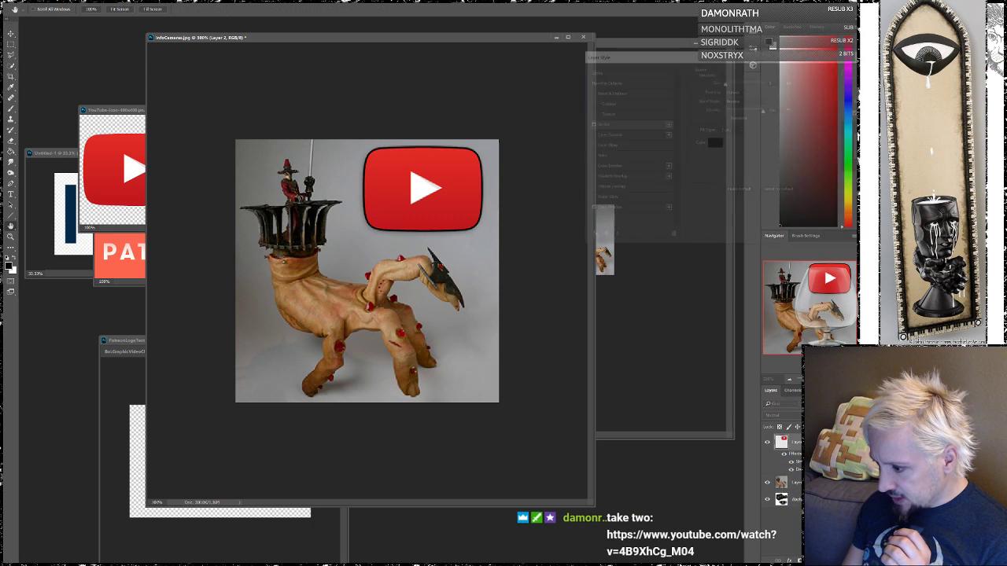
key(Escape)
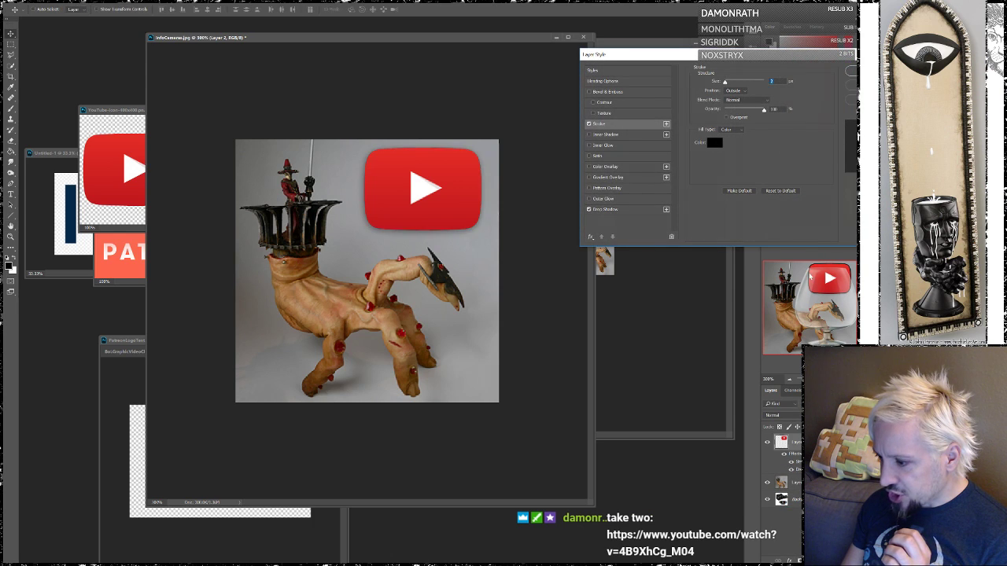
right_click(805, 442)
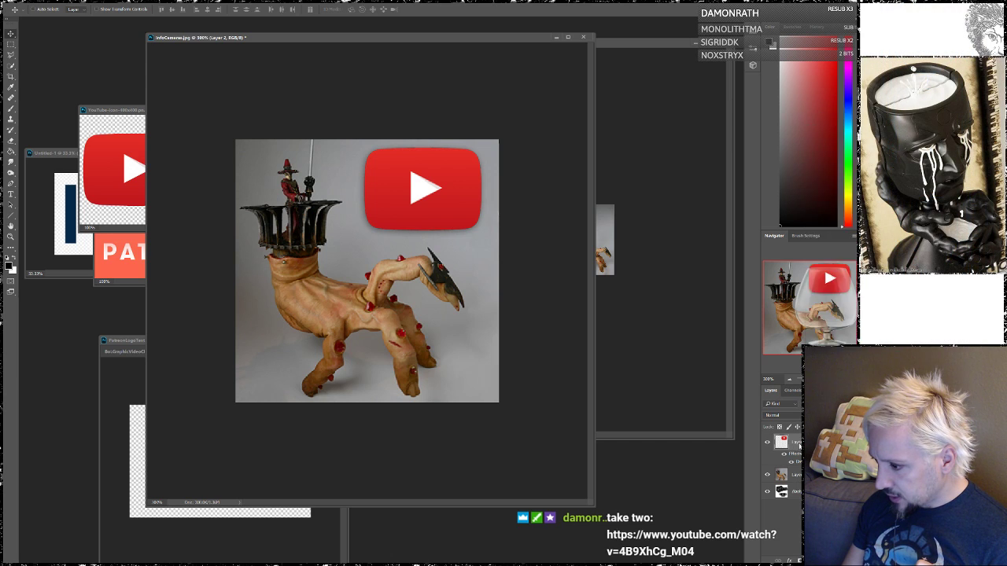
- Add an inner Bevel & Emboss to the YouTube icon layer with size 5, soften 1, highlight opacity 100% and shadow opacity 24%
right_click(799, 448)
click(790, 561)
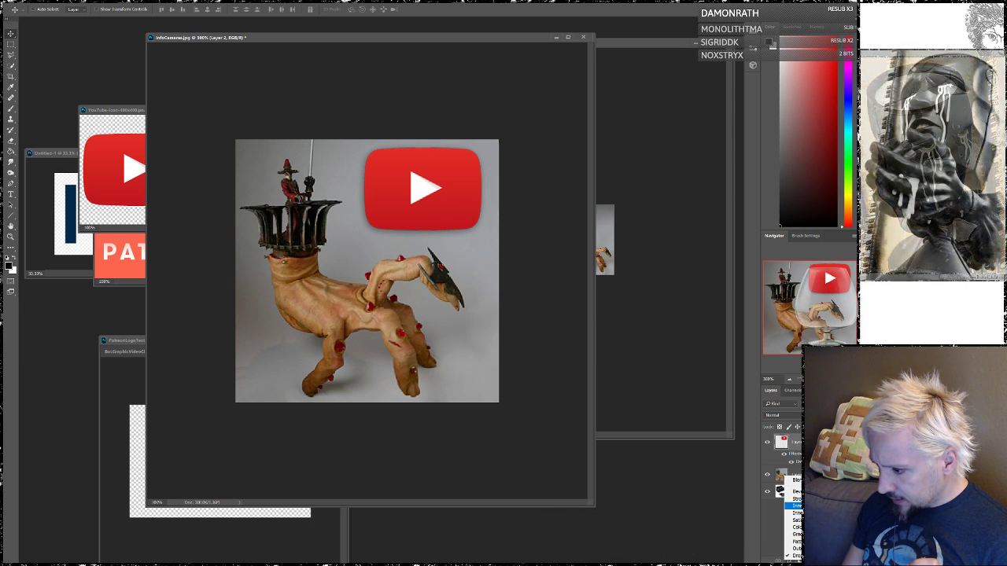
click(796, 491)
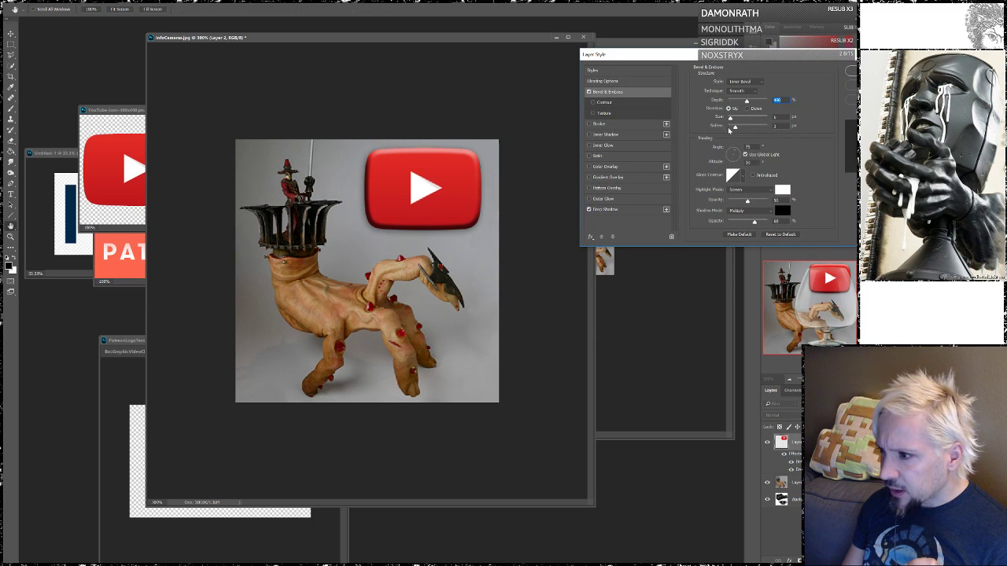
drag(731, 118, 734, 120)
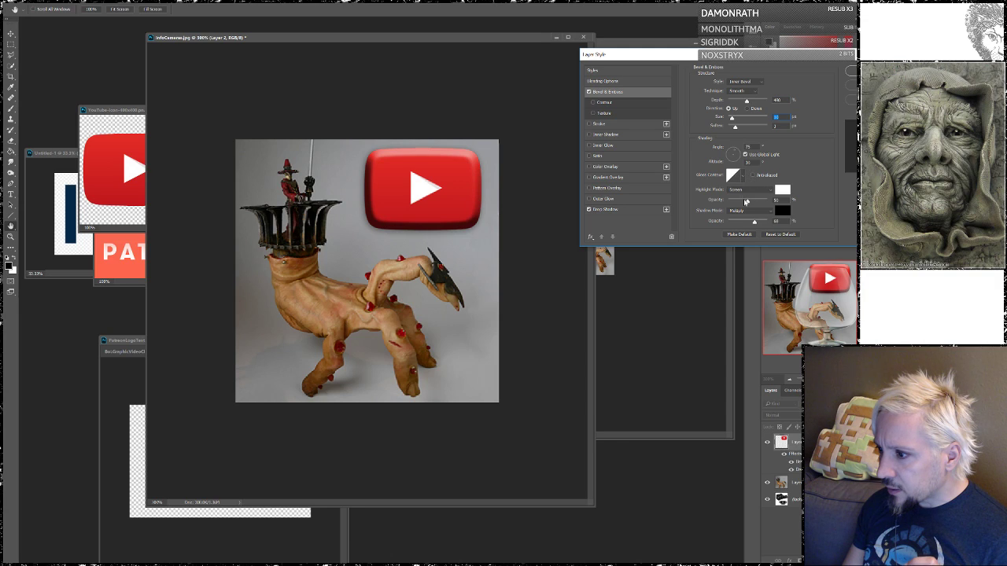
drag(747, 202, 738, 224)
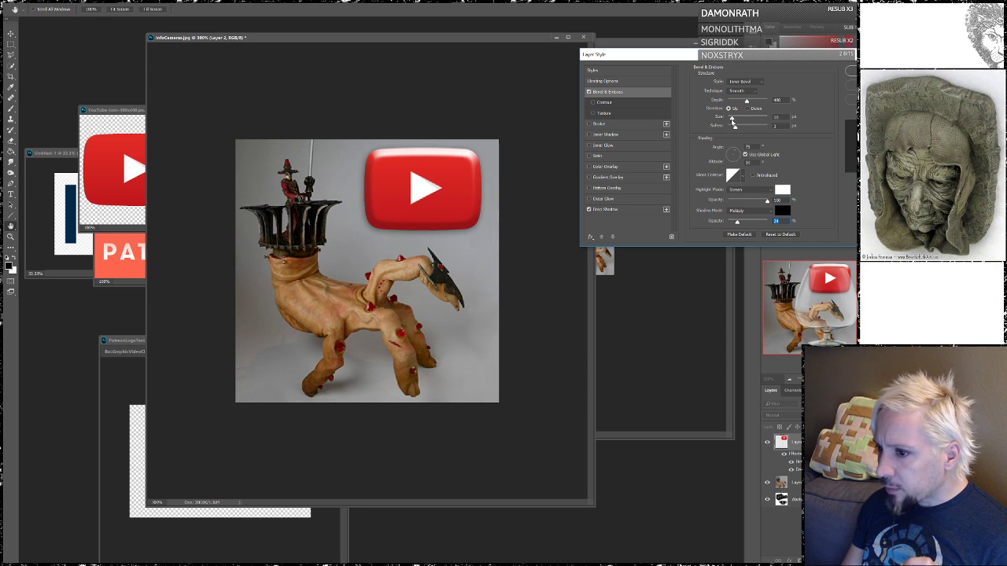
drag(732, 118, 730, 118)
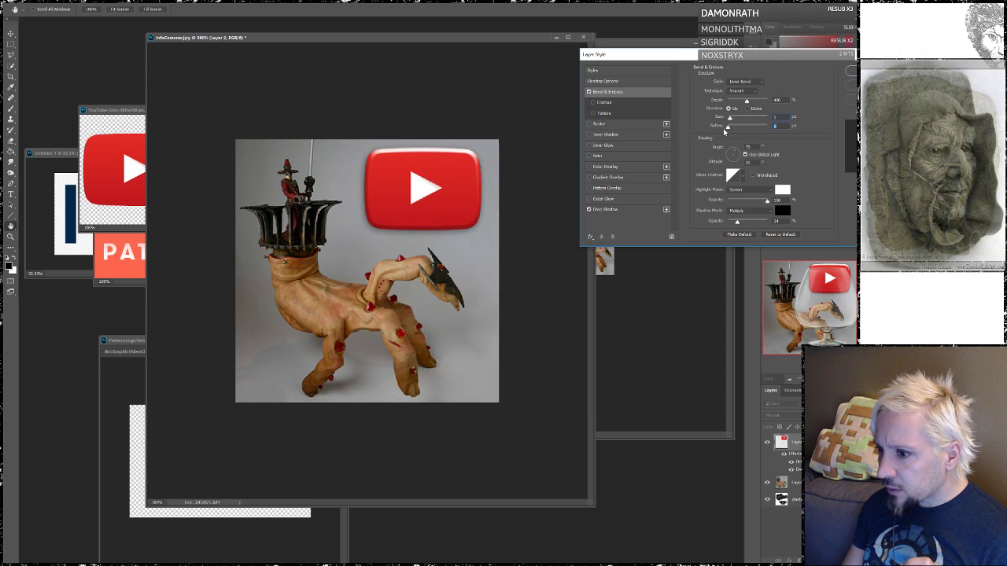
mouse_move(735, 129)
mouse_down()
mouse_move(749, 133)
mouse_move(731, 137)
mouse_up()
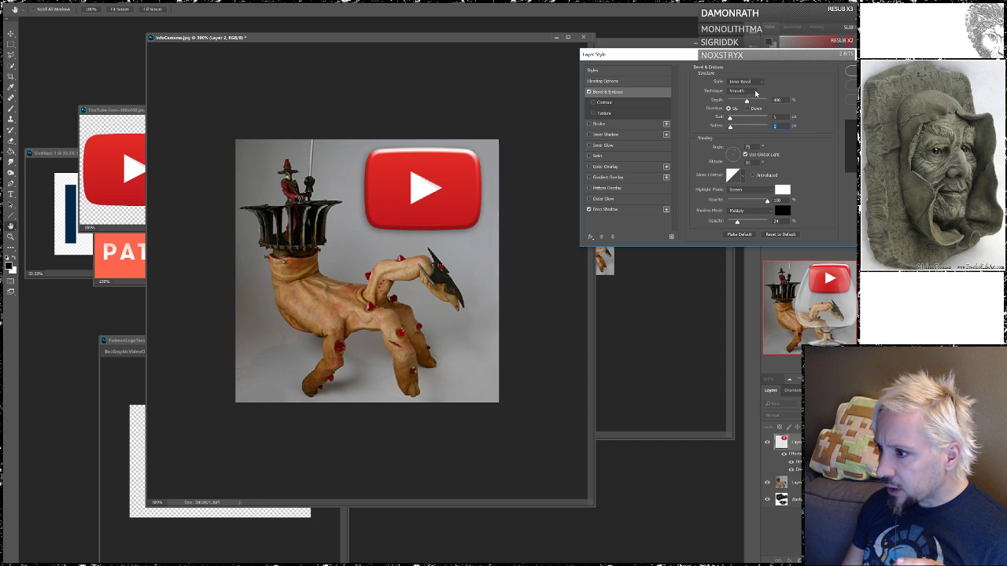
- Try the Chisel Hard and Chisel Soft techniques on the icon's bevel and return to Smooth
click(754, 92)
click(738, 104)
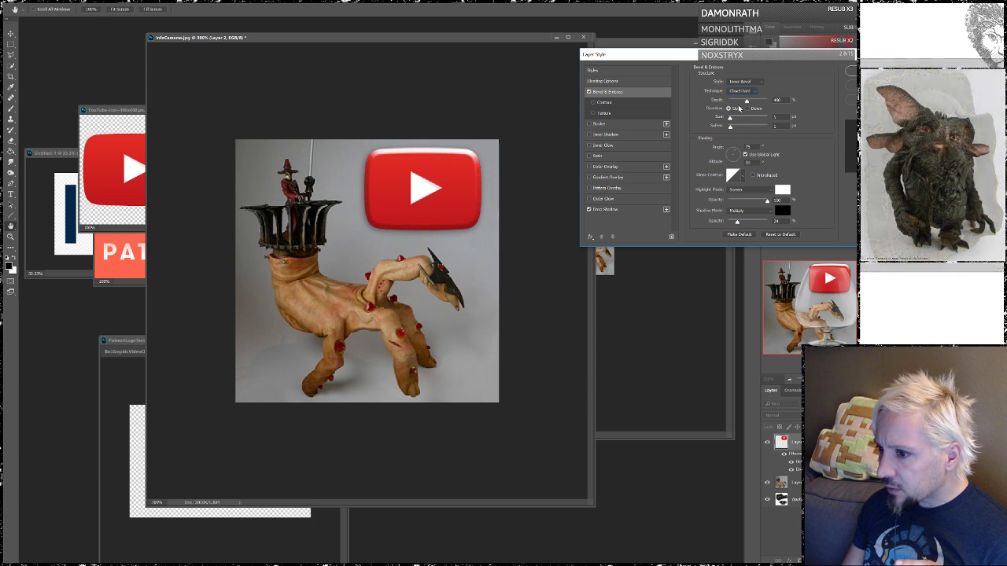
click(756, 94)
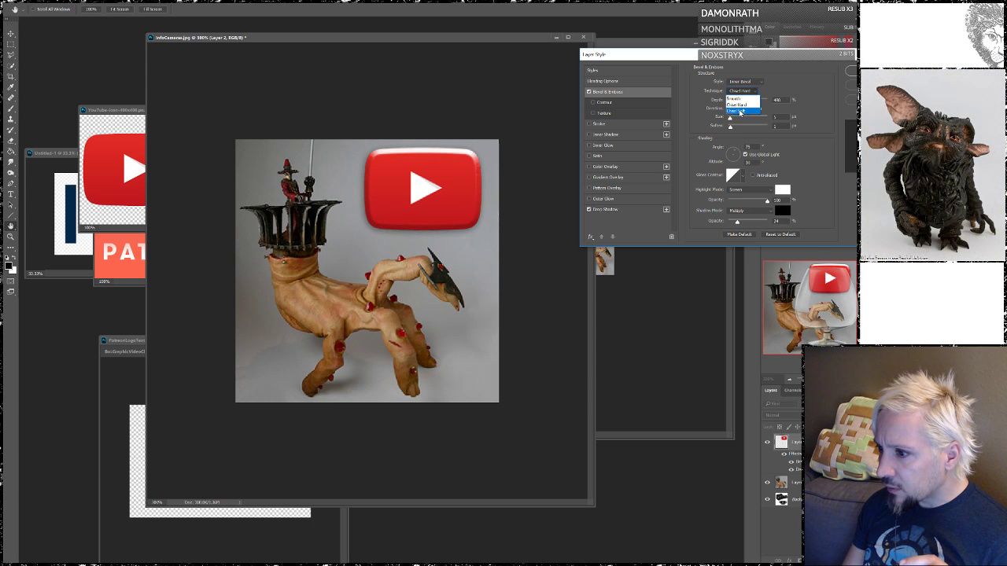
click(751, 100)
click(757, 91)
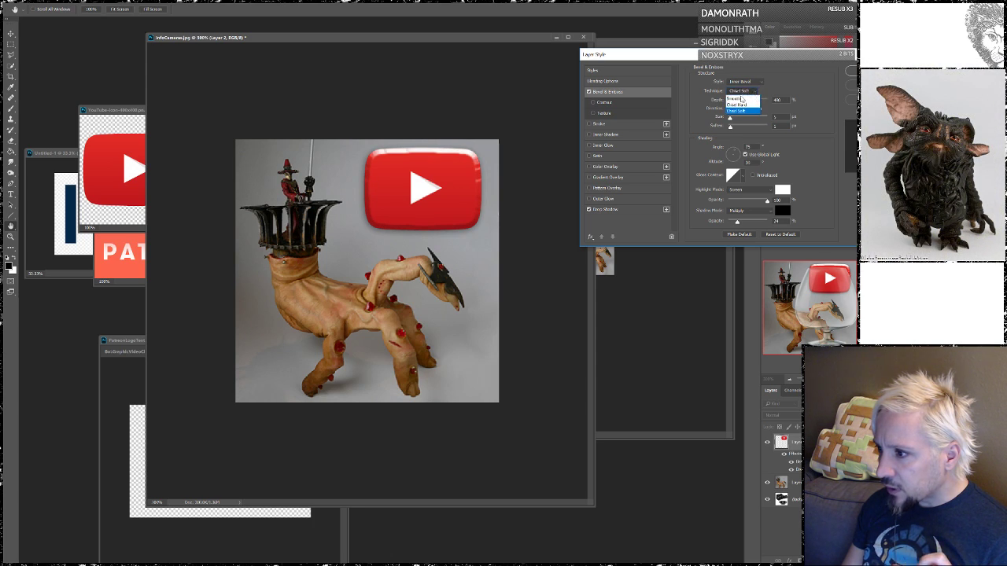
click(751, 93)
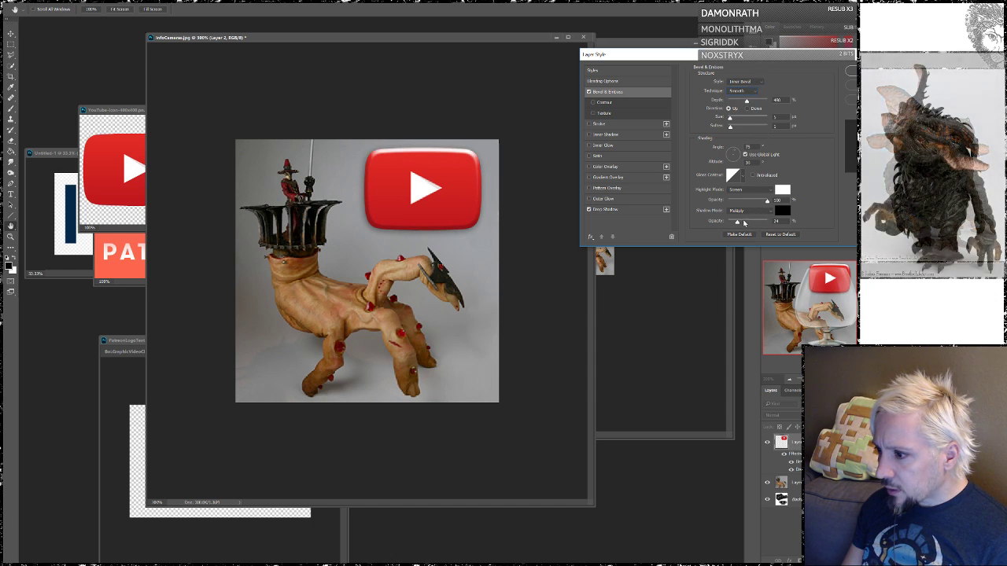
- Lower the bevel's highlight opacity slightly and apply the layer style to the YouTube icon
drag(767, 205, 763, 205)
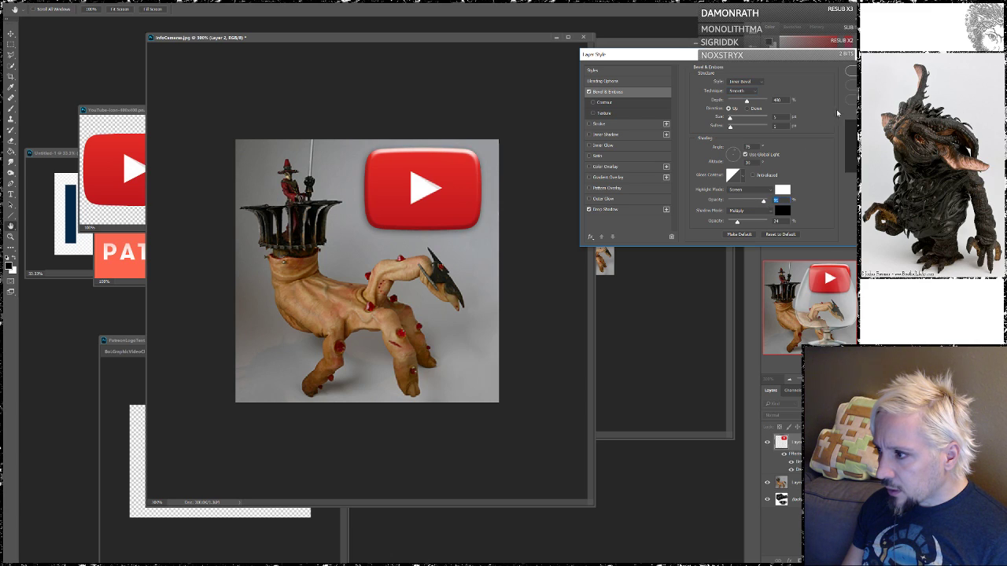
click(851, 72)
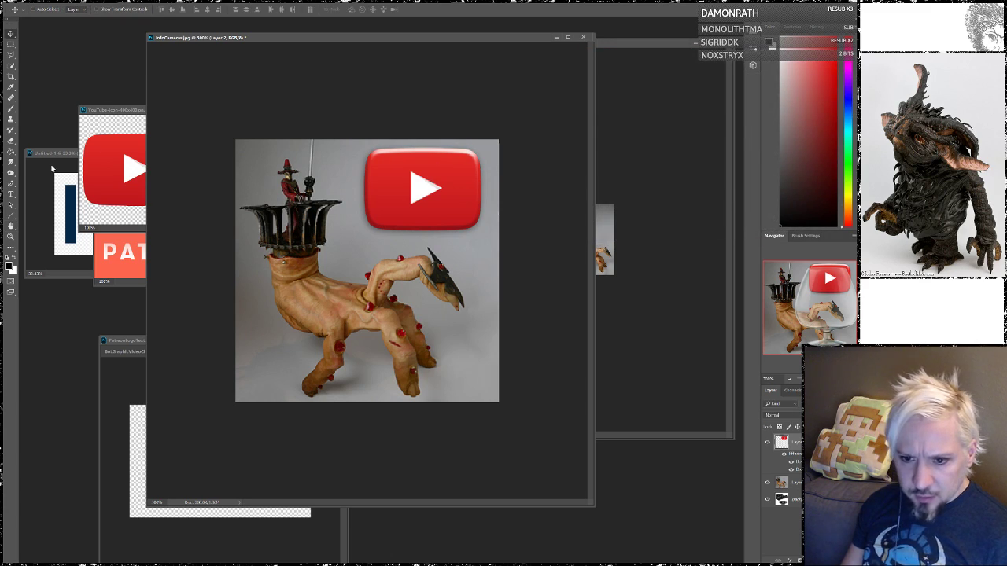
- Paint a soft white highlight with the Brush at the YouTube icon's upper-right corner, placing it on a new layer
click(11, 108)
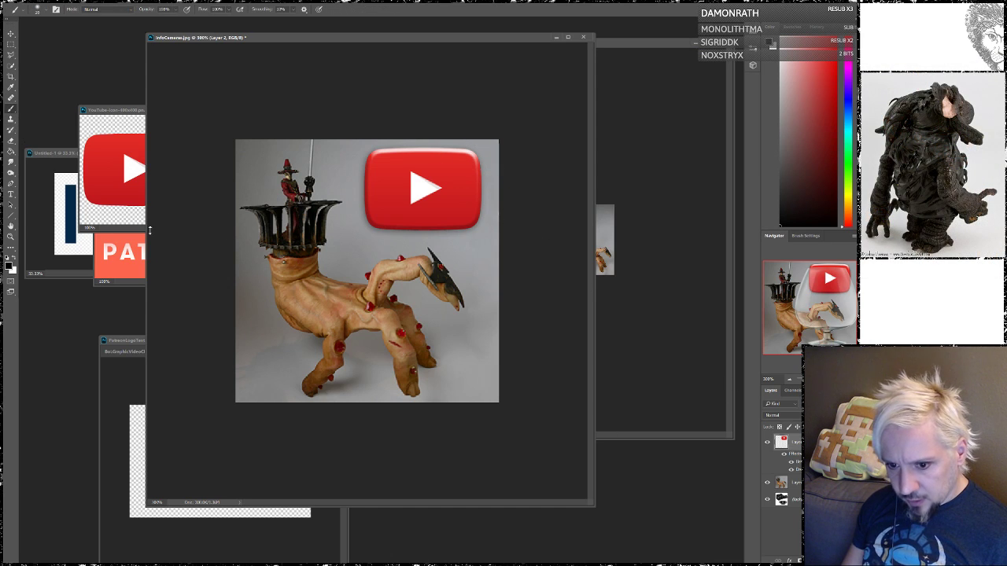
key(x)
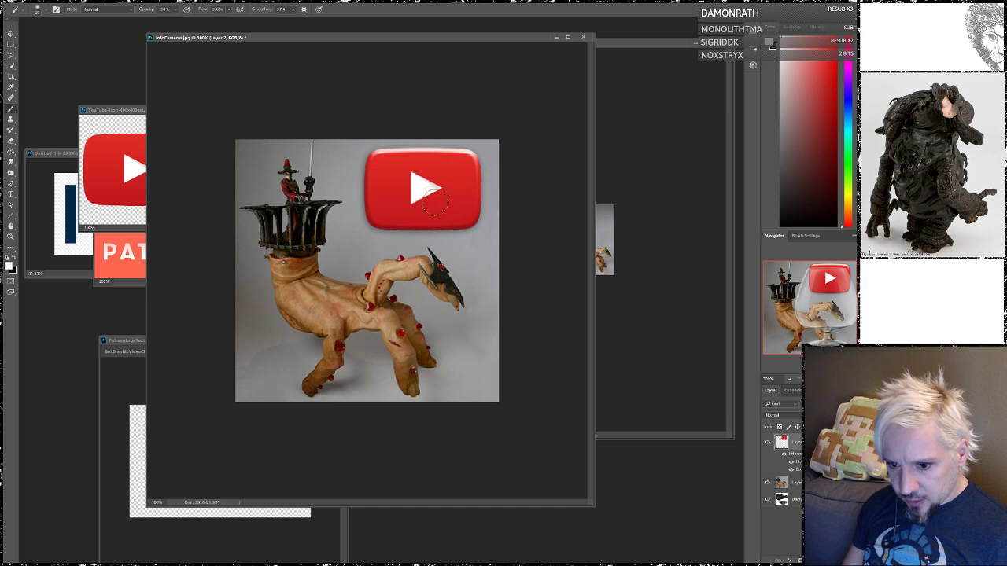
click(460, 153)
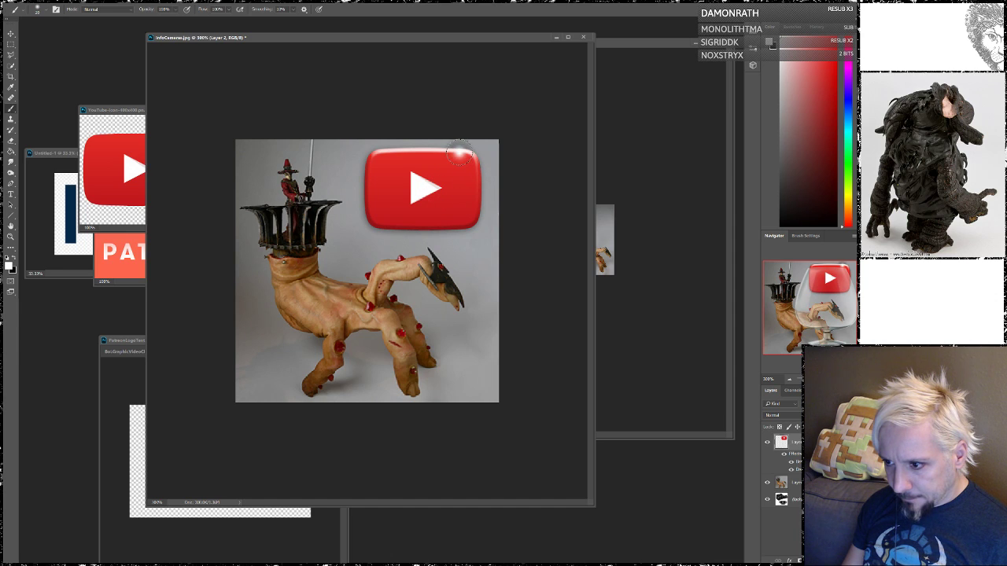
key(ctrl+z)
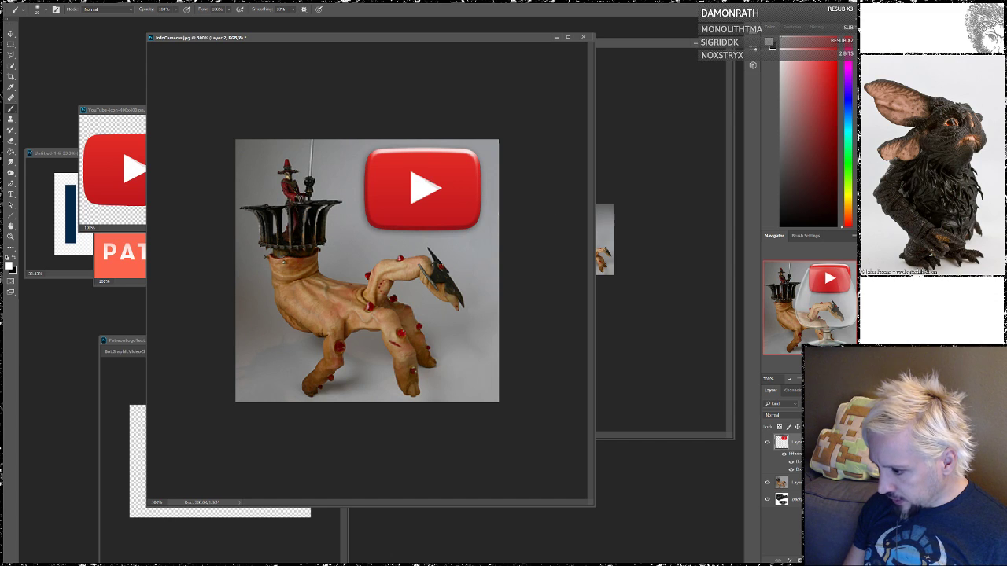
key(ctrl+shift+alt+n)
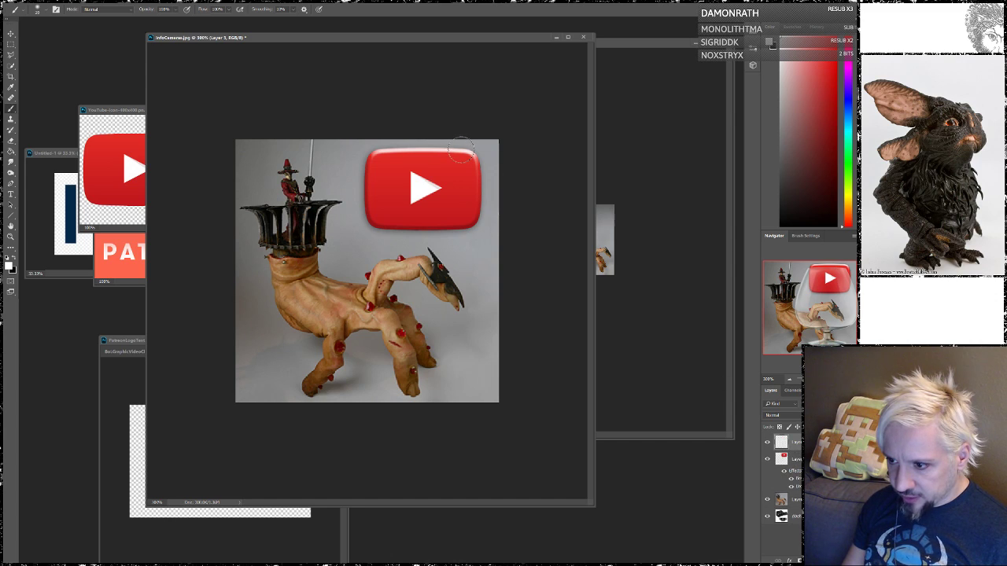
click(465, 154)
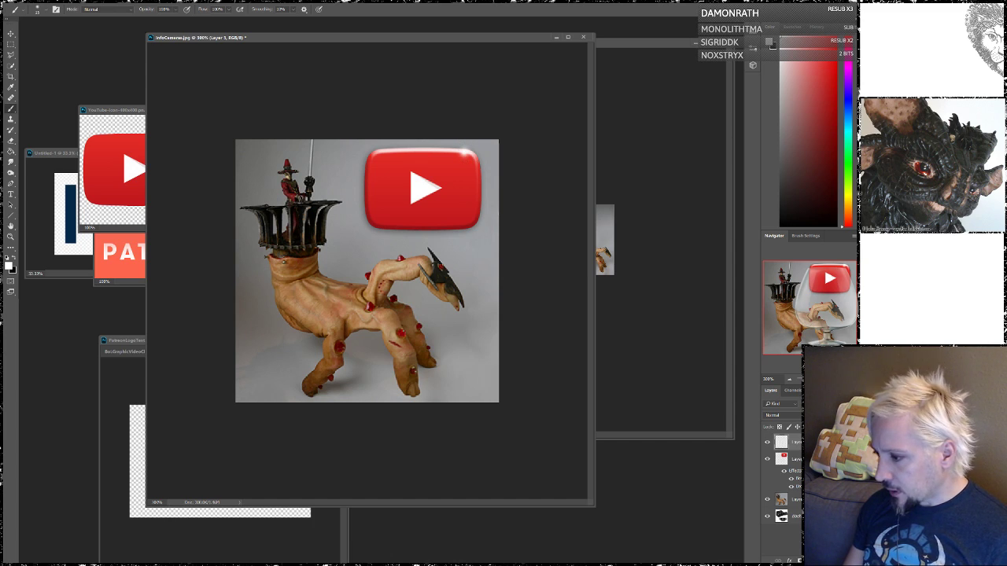
- Flatten the hand wizard image, the beveled YouTube icon and its highlight into a single layer
right_click(796, 464)
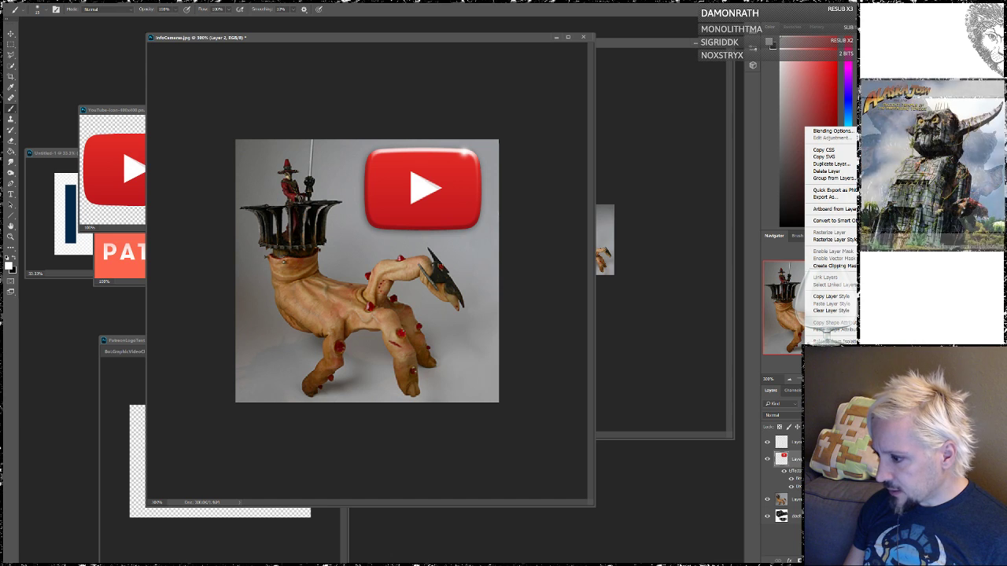
click(829, 368)
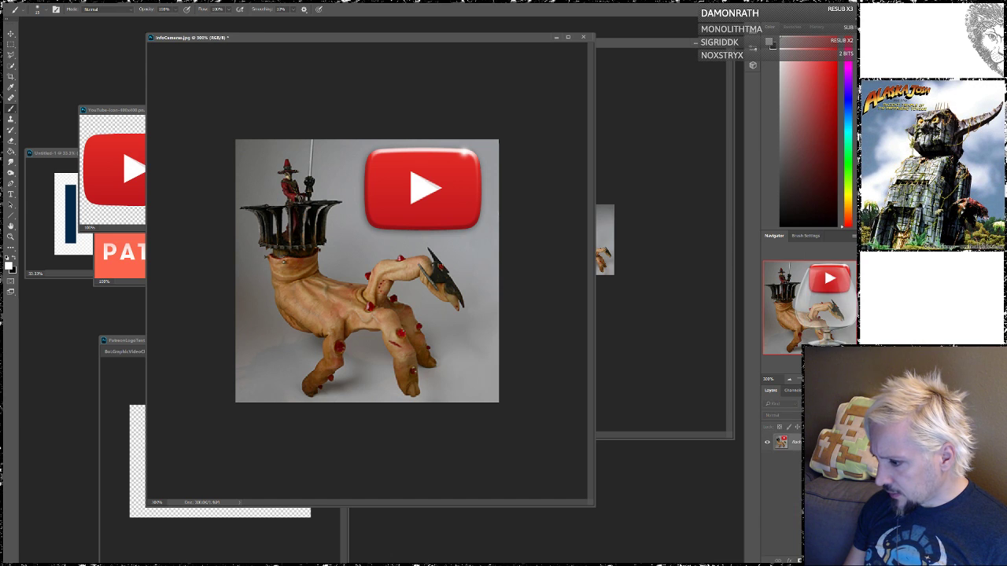
- Save the flattened hand wizard image as a new JPEG named InfoYouTube in the CommonAssets folder at maximum quality 12
click(31, 3)
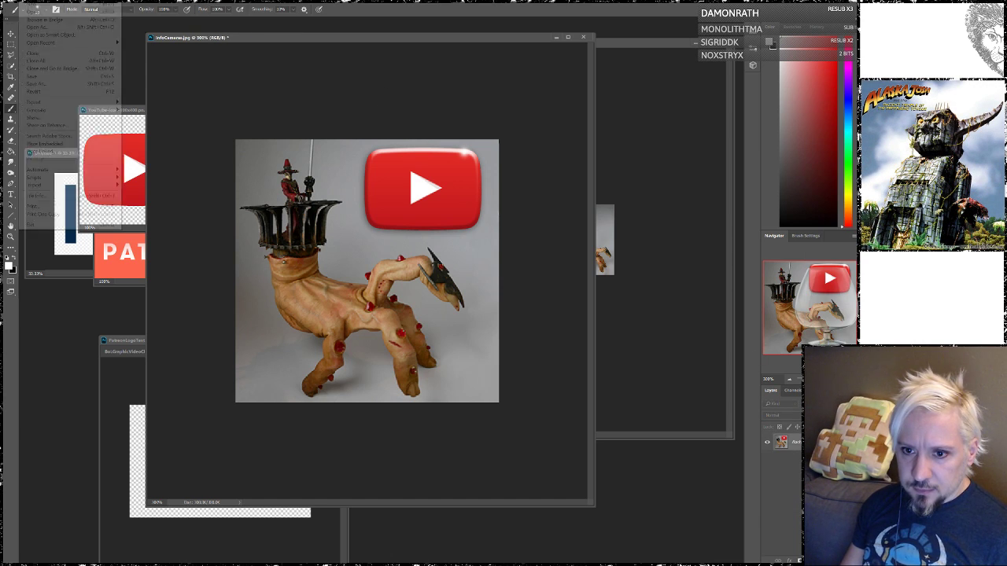
click(48, 84)
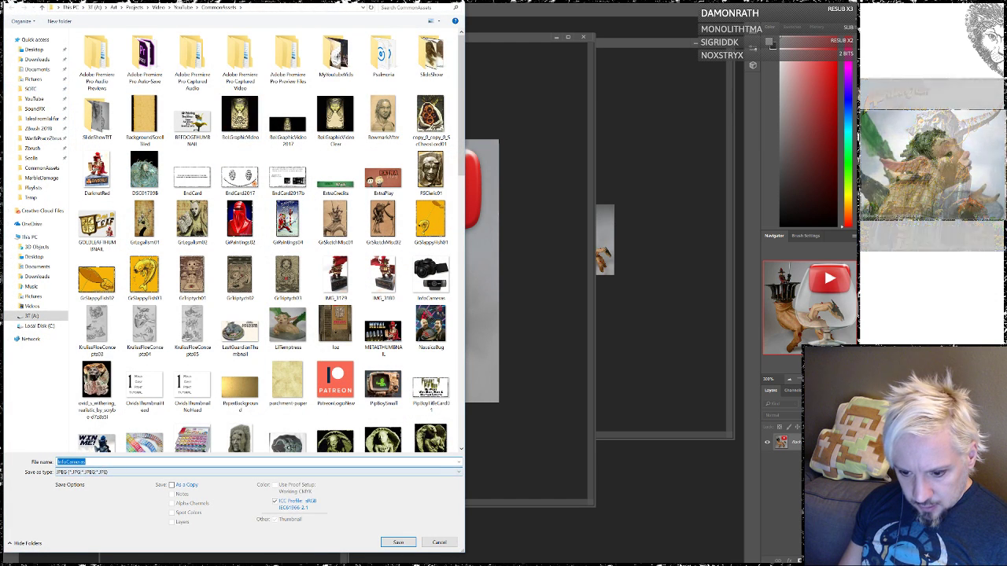
click(91, 461)
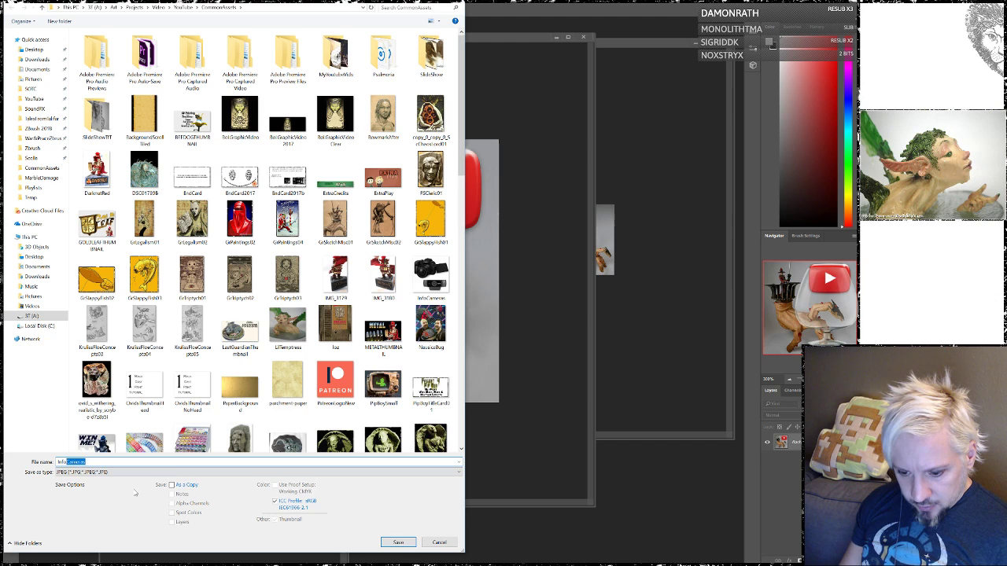
text(Youtube)
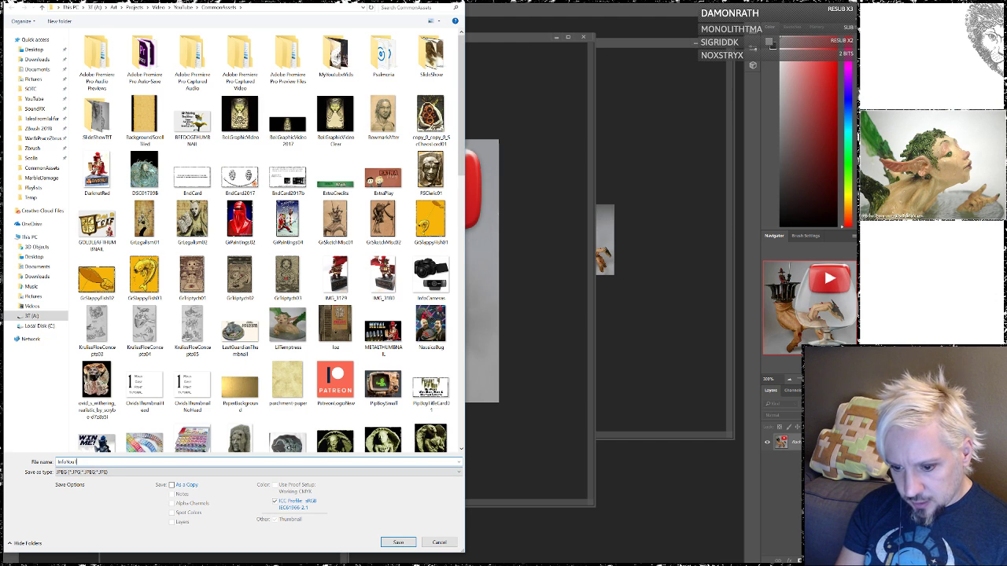
click(396, 543)
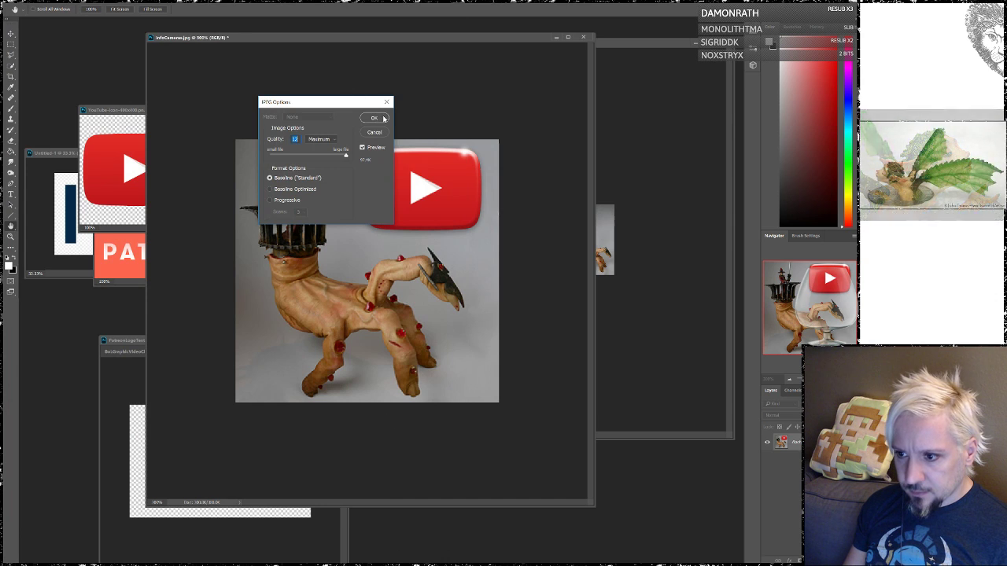
click(373, 117)
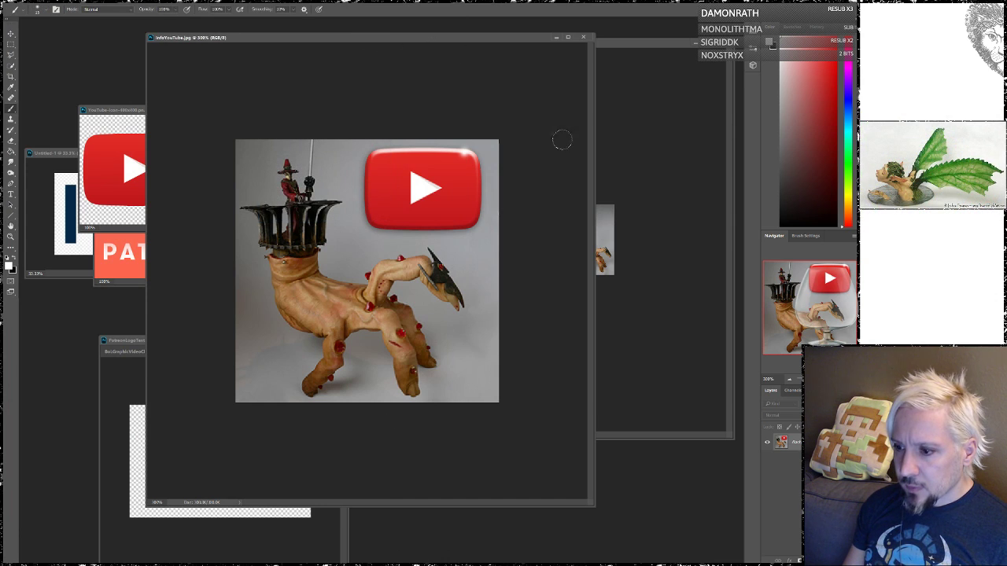
- Close HandWizard01.jpg without saving its changes, and close the source YouTube icon document
click(645, 48)
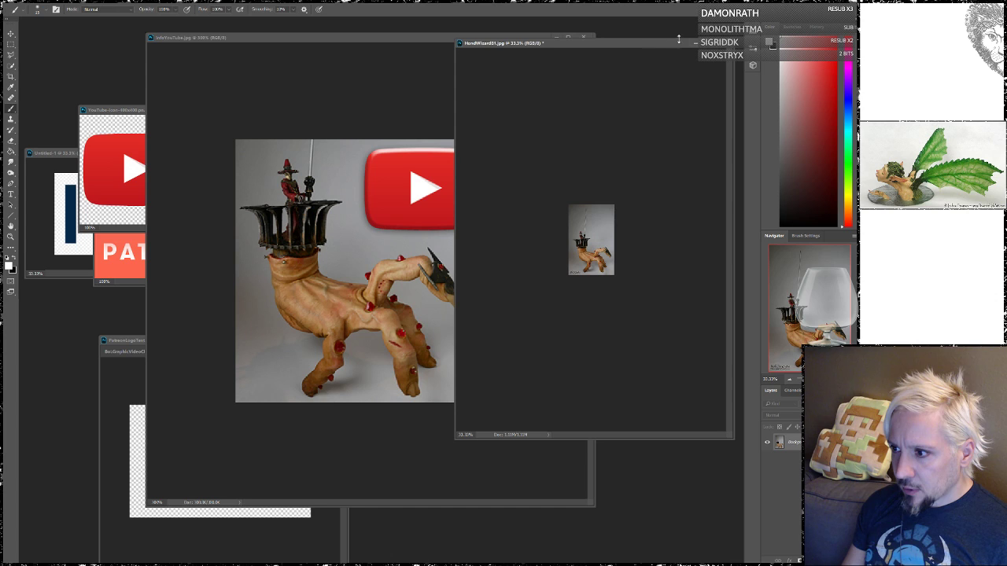
click(726, 45)
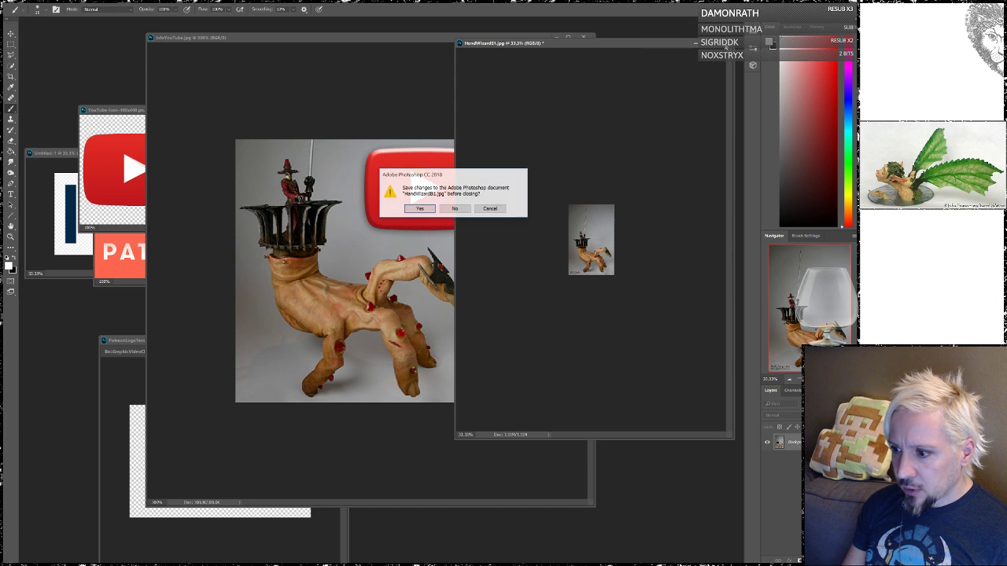
click(445, 206)
drag(294, 38, 344, 33)
click(114, 111)
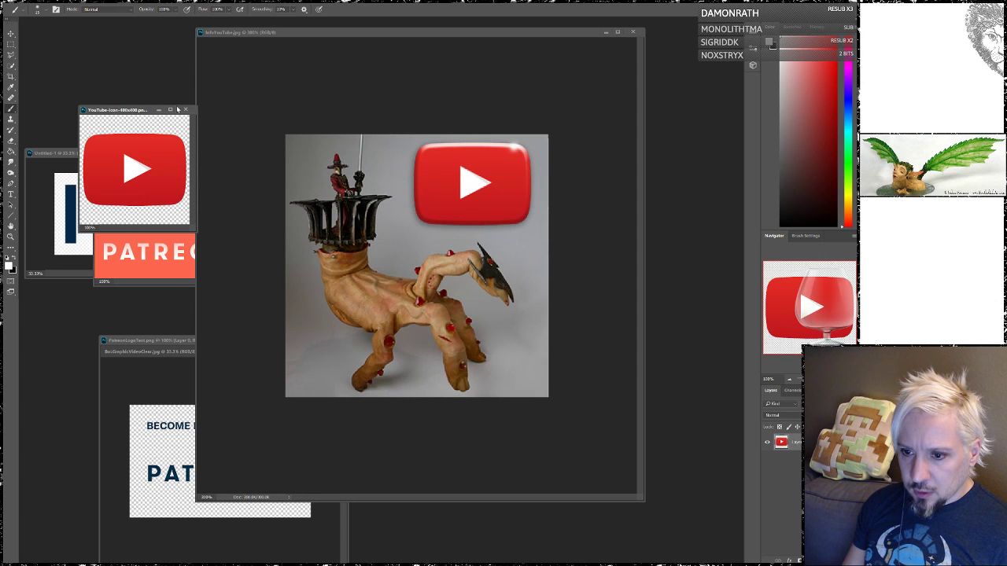
click(184, 110)
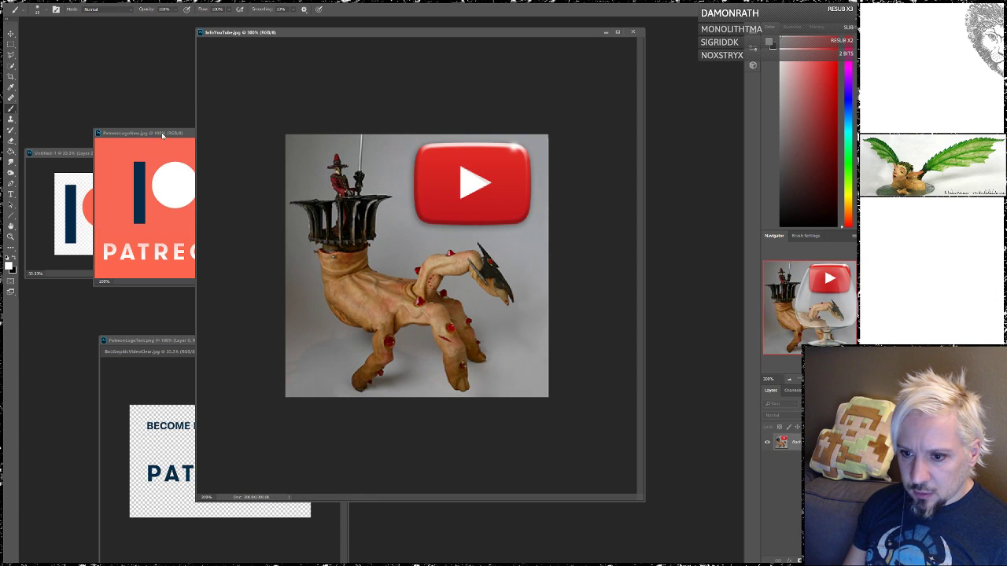
- Copy the whole Patreon logo from PatreonLogoNew.jpg and paste it into the InfoYouTube.jpg document as a new layer
click(162, 134)
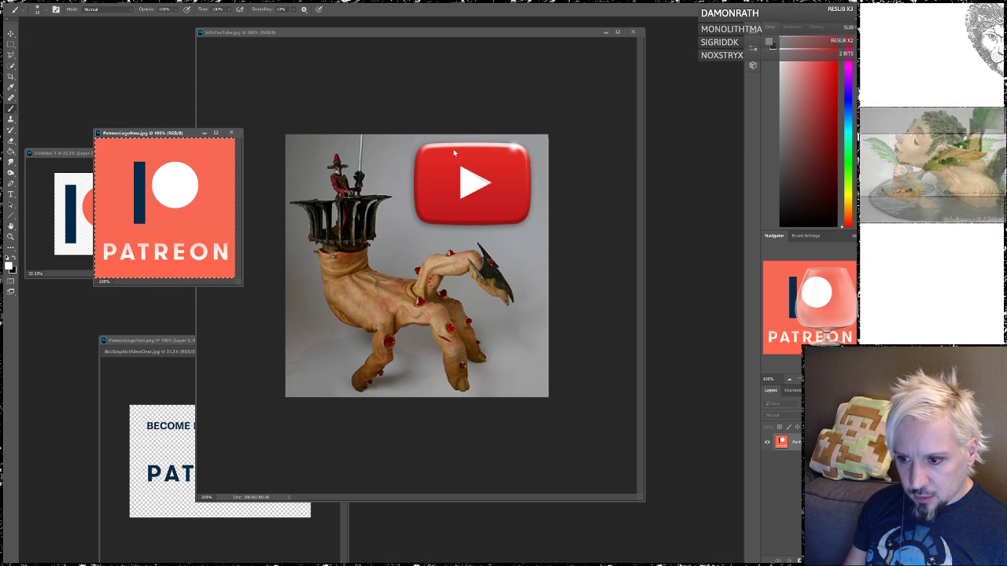
click(445, 79)
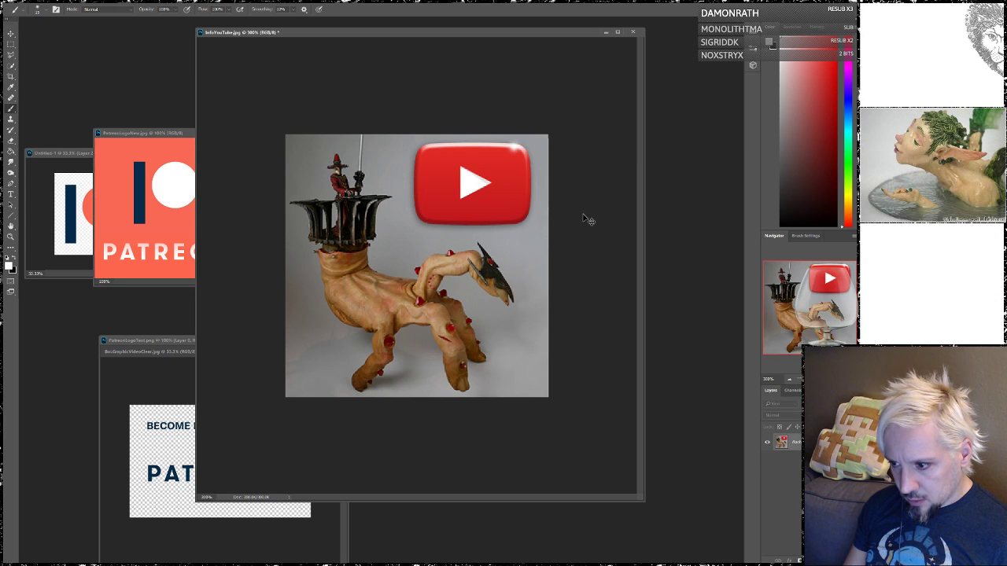
key(ctrl+v)
- Scale the pasted Patreon logo down with Free Transform and align it so it exactly covers the square canvas
key(ctrl+t)
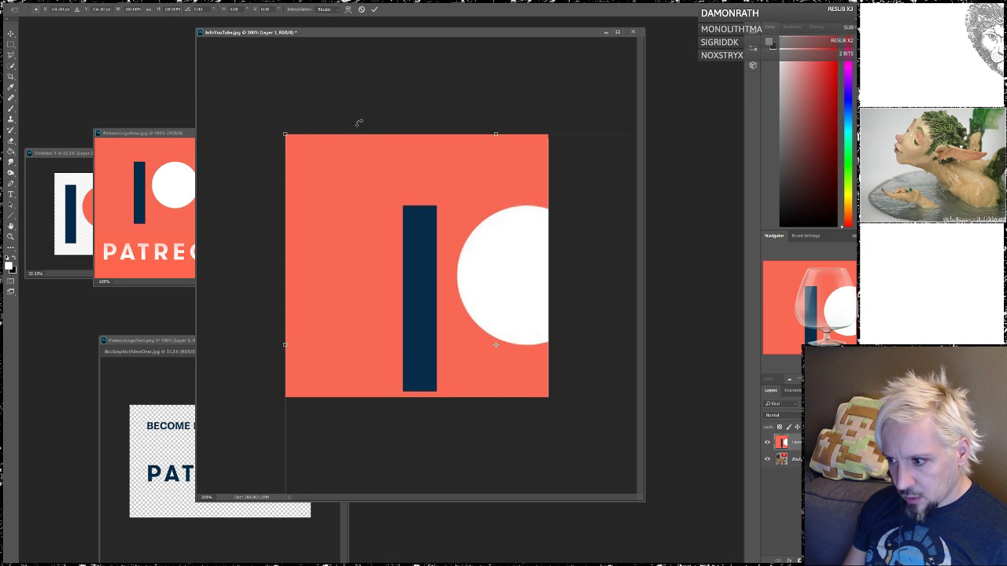
drag(287, 134, 481, 320)
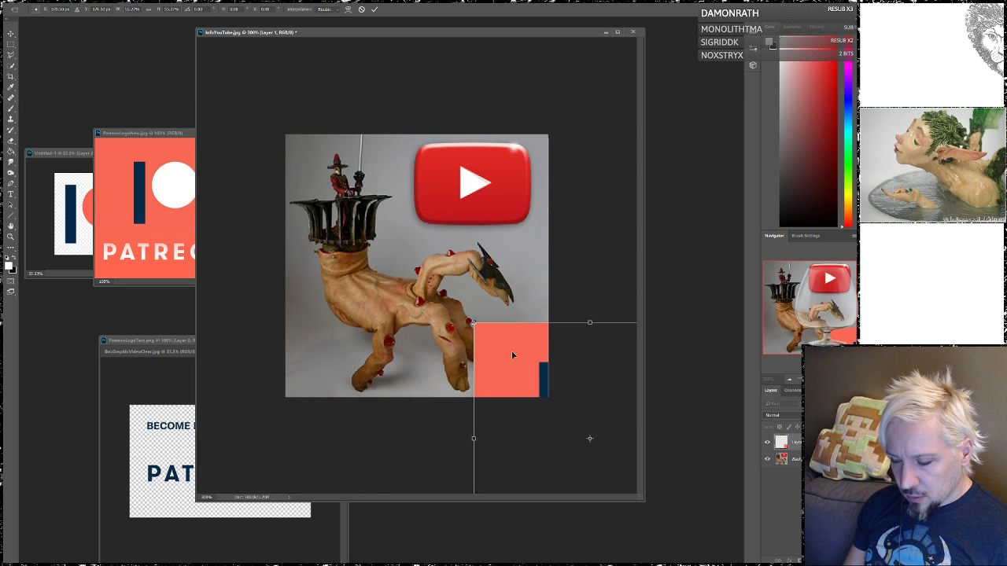
drag(511, 355, 346, 191)
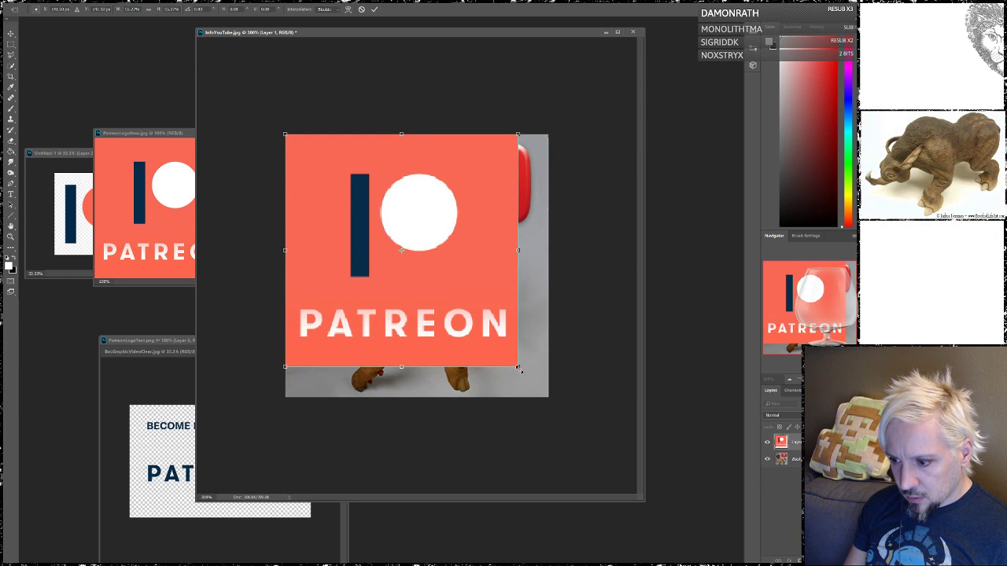
drag(519, 368, 548, 398)
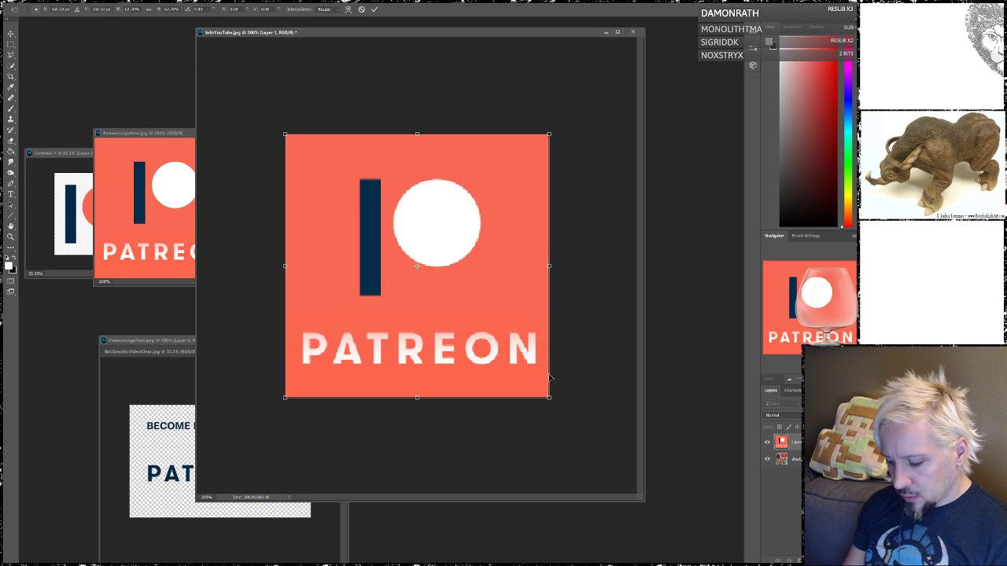
key(Return)
key(b)
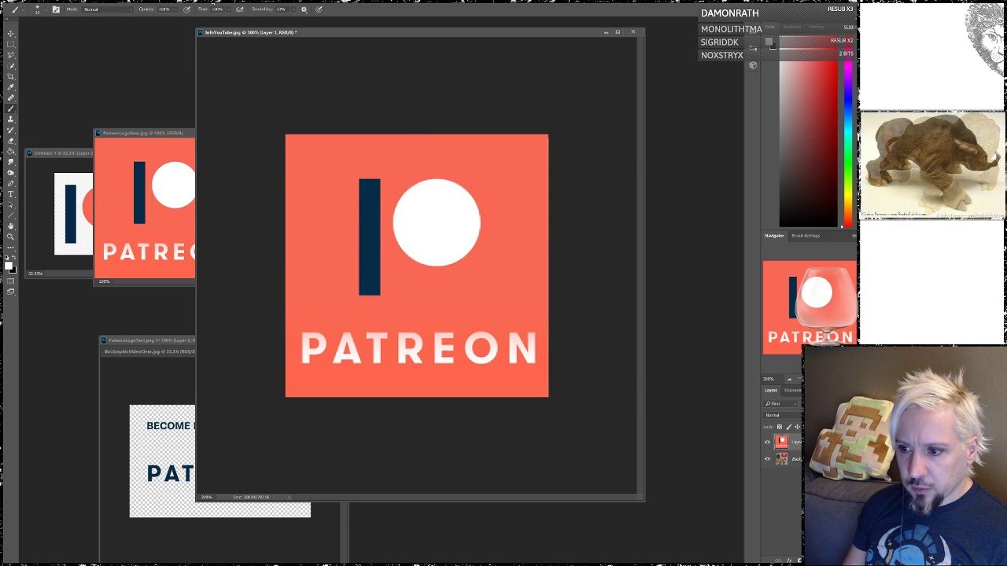
- Merge the Patreon logo layer and the hand wizard background into a single layer
key(alt+f)
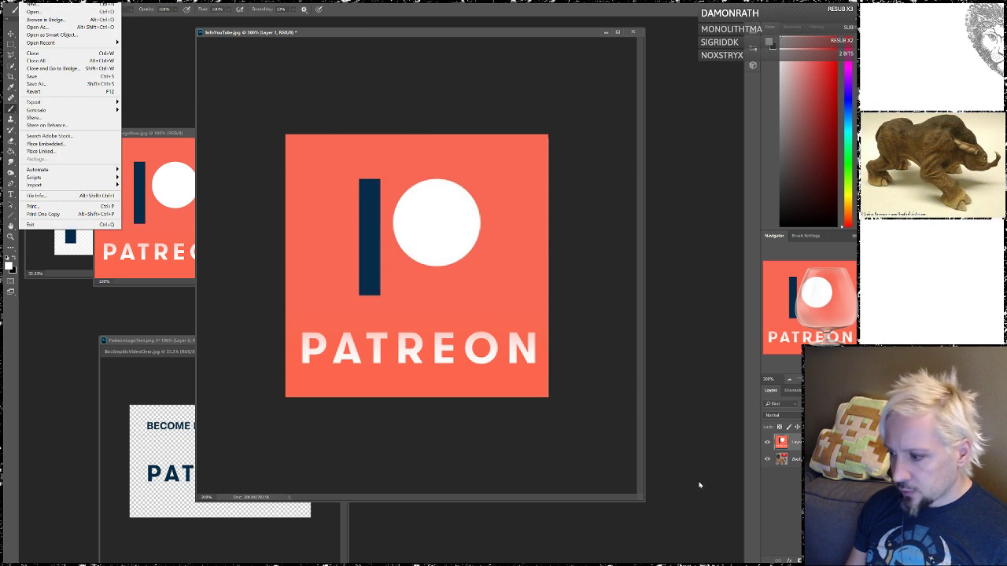
click(796, 459)
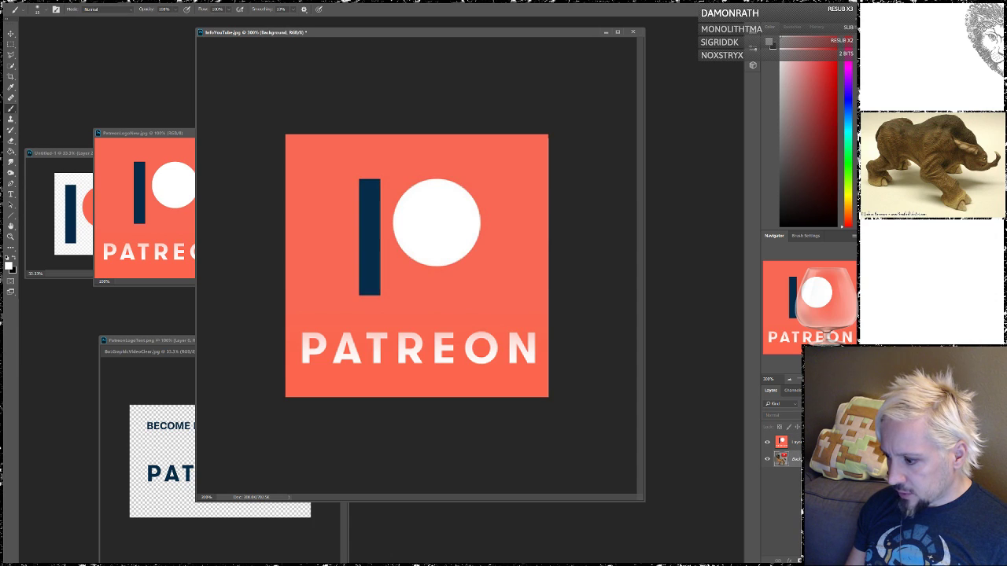
key(ctrl+shift+e)
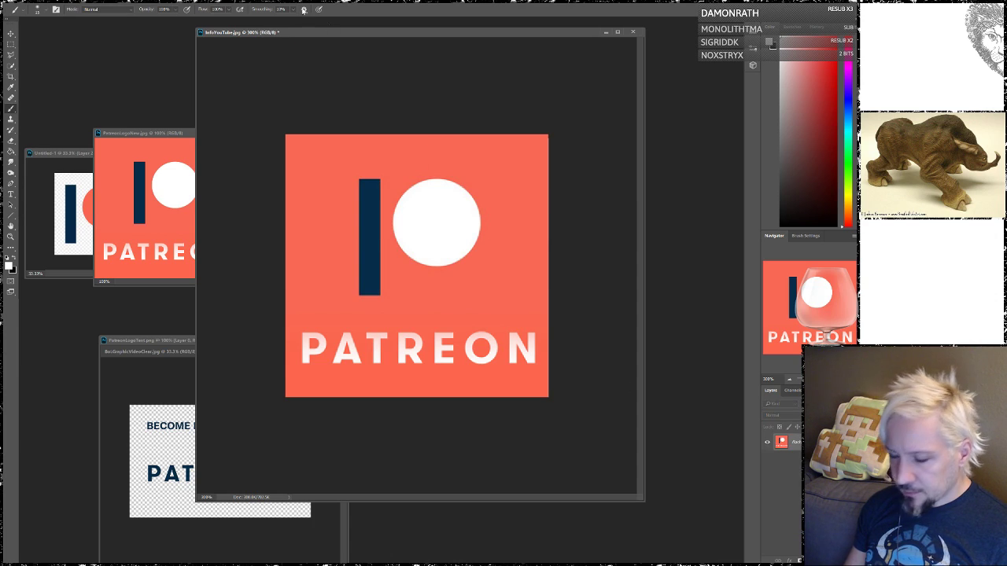
- Save the Patreon logo image as a new JPEG named InfoPatreon in the CommonAssets folder at maximum quality 12
click(24, 4)
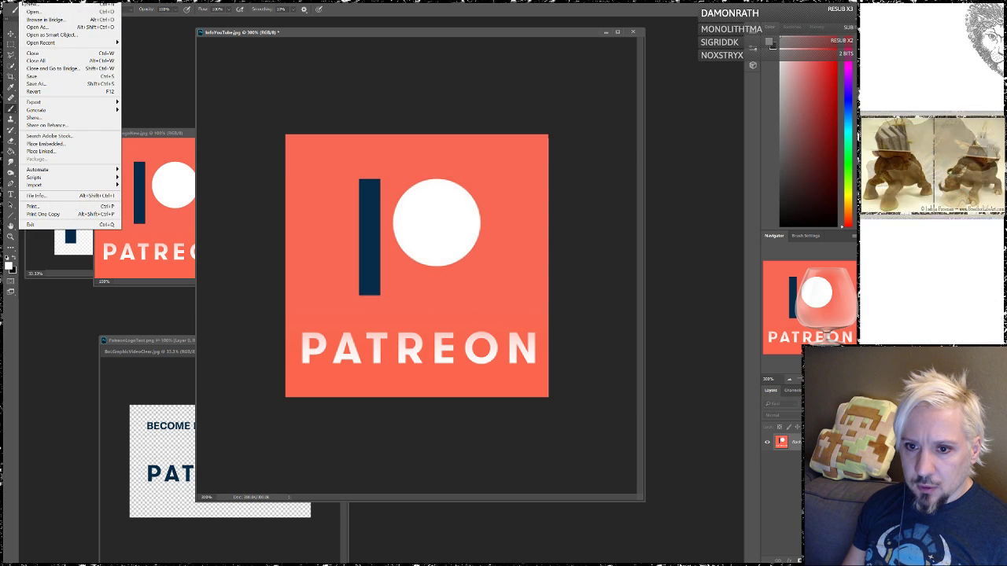
click(36, 84)
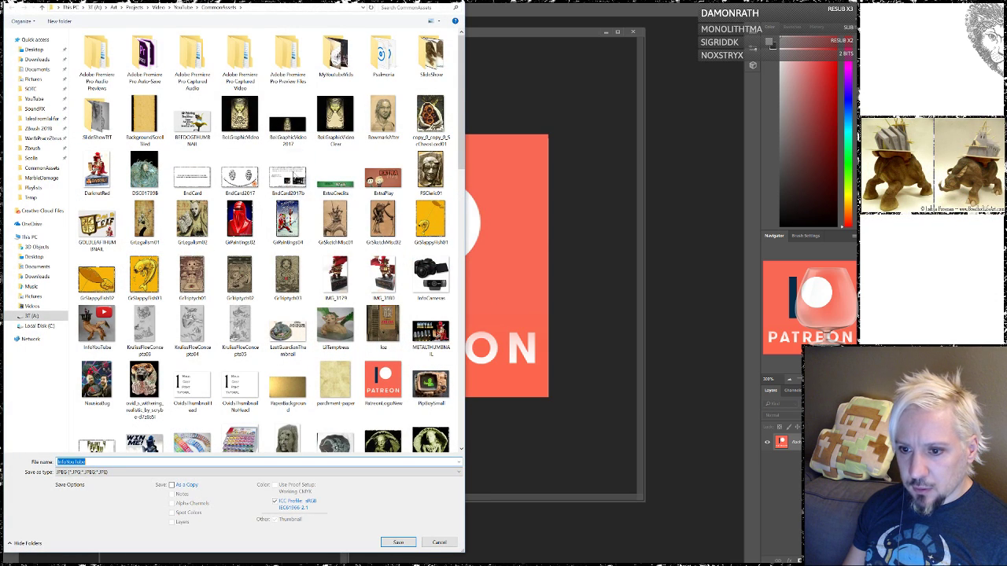
click(86, 462)
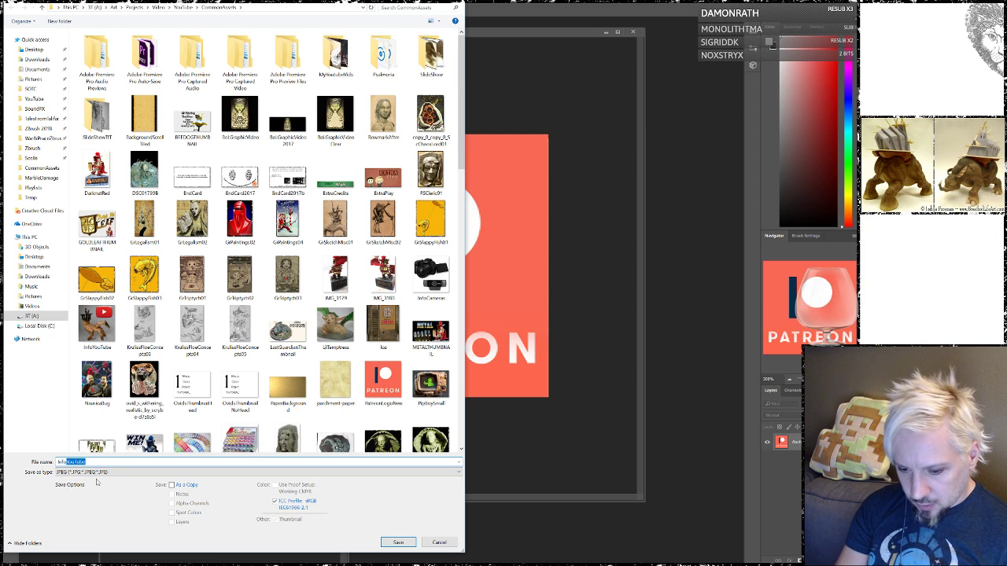
text(InfoPatr)
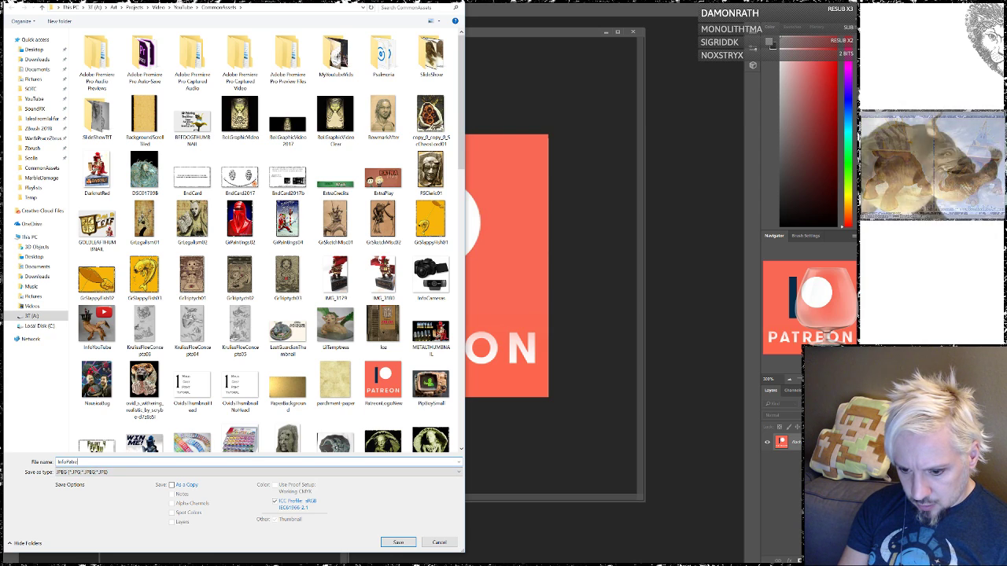
text(eon)
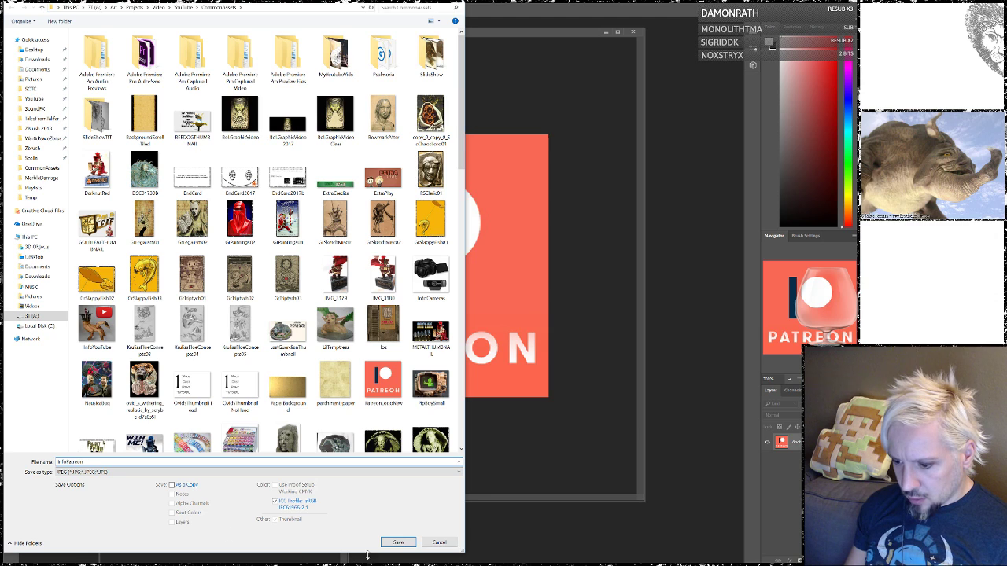
click(398, 542)
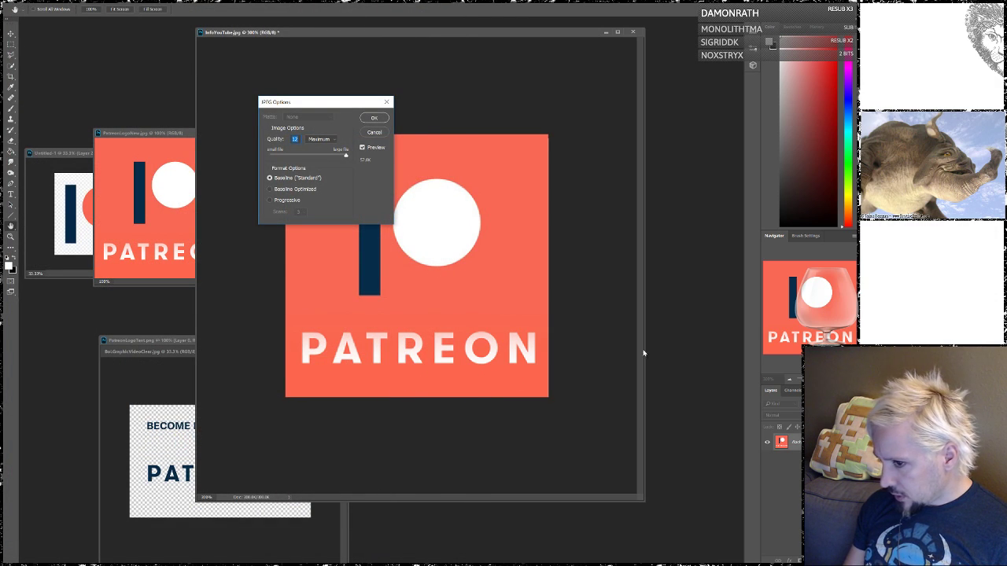
click(375, 119)
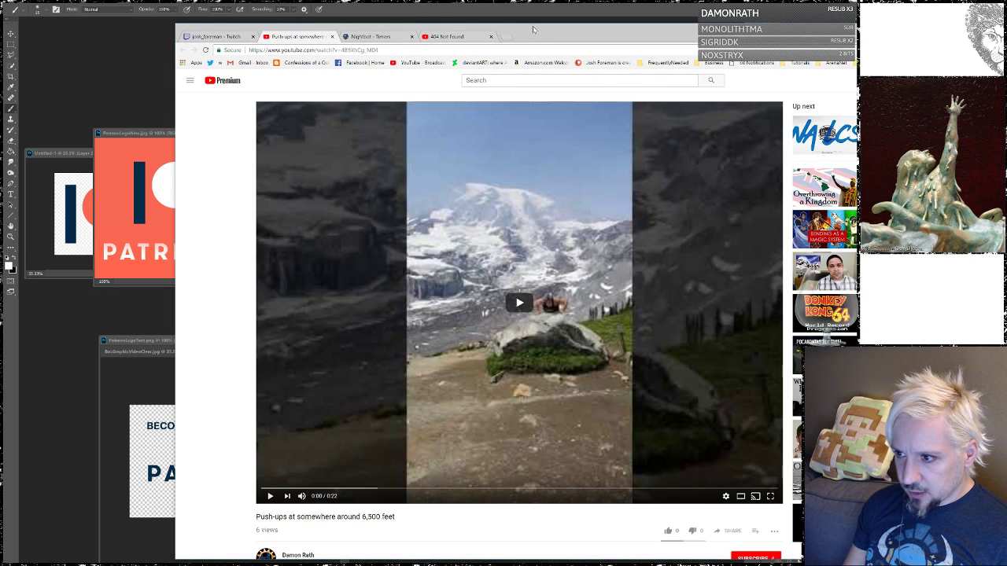
- Switch to Chrome, watch the push-ups video on YouTube, pause it and return to the Twitch channel's panel editor
drag(533, 30, 493, 11)
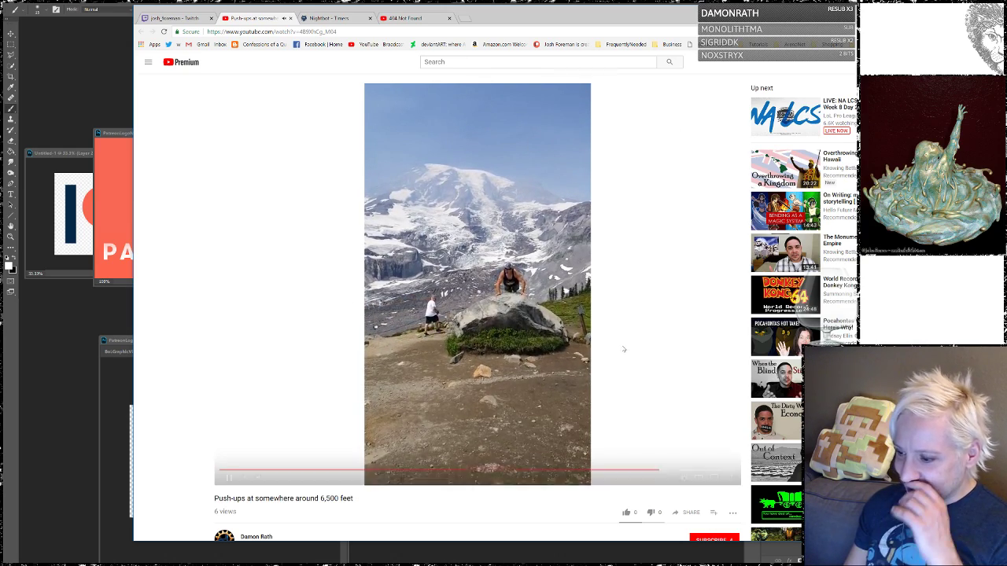
click(229, 478)
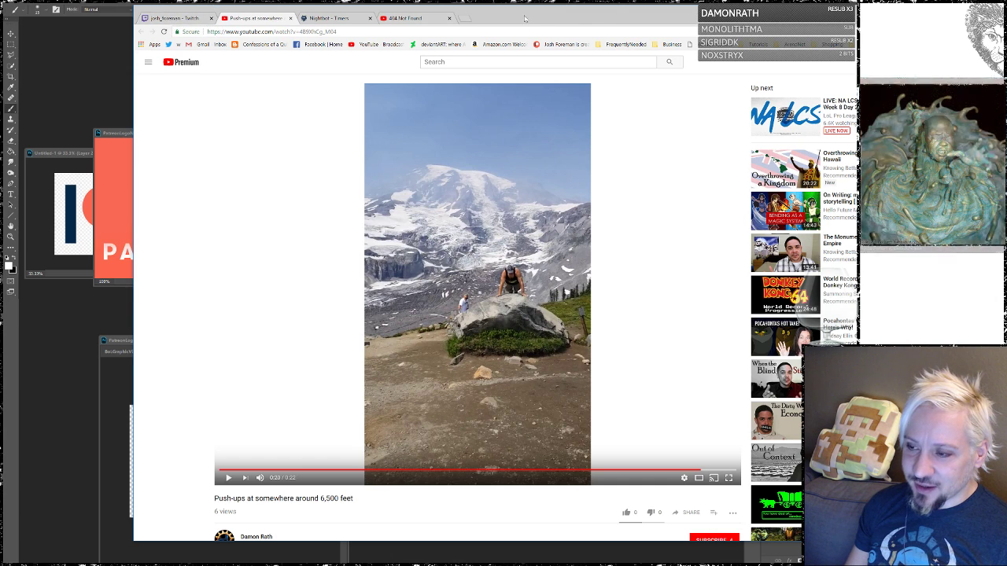
click(170, 18)
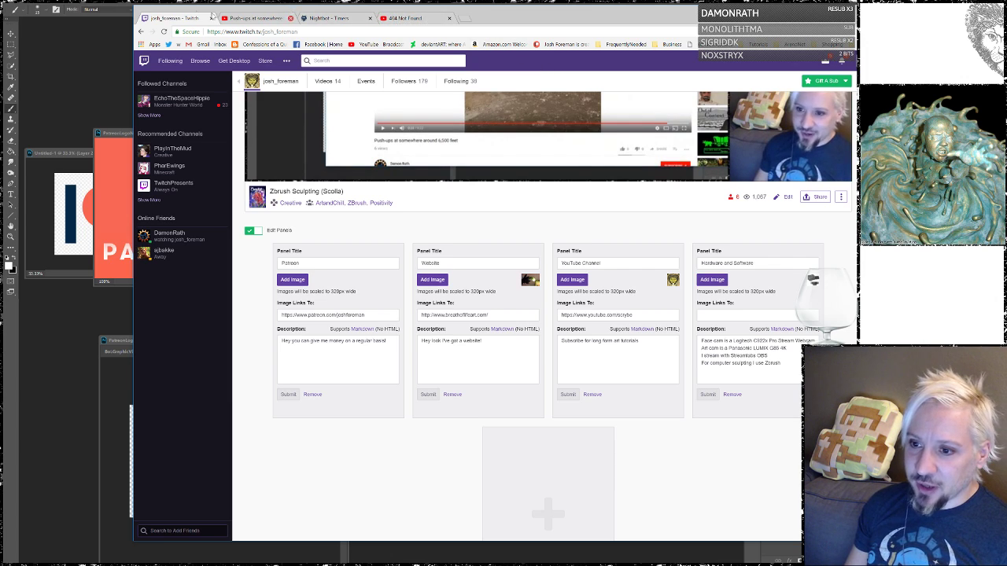
- Load Facebook in the browser tab showing the 404 page and open the Your Photos collection of the own profile
click(434, 17)
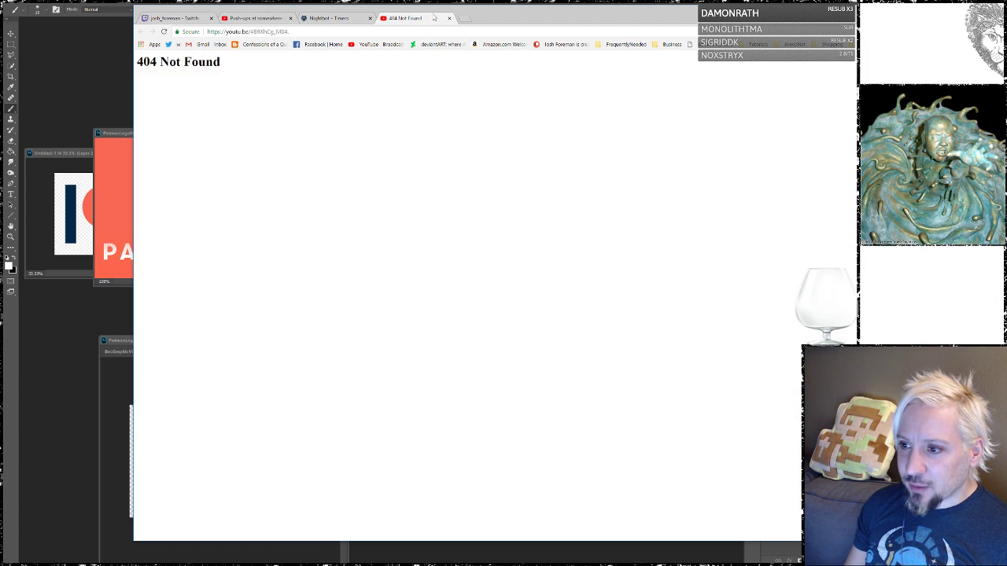
click(322, 44)
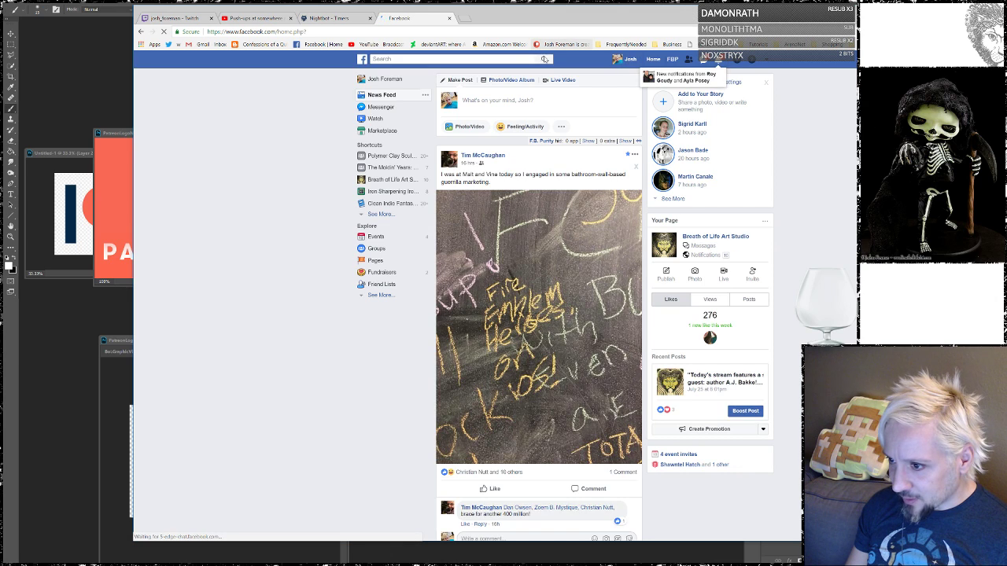
click(630, 59)
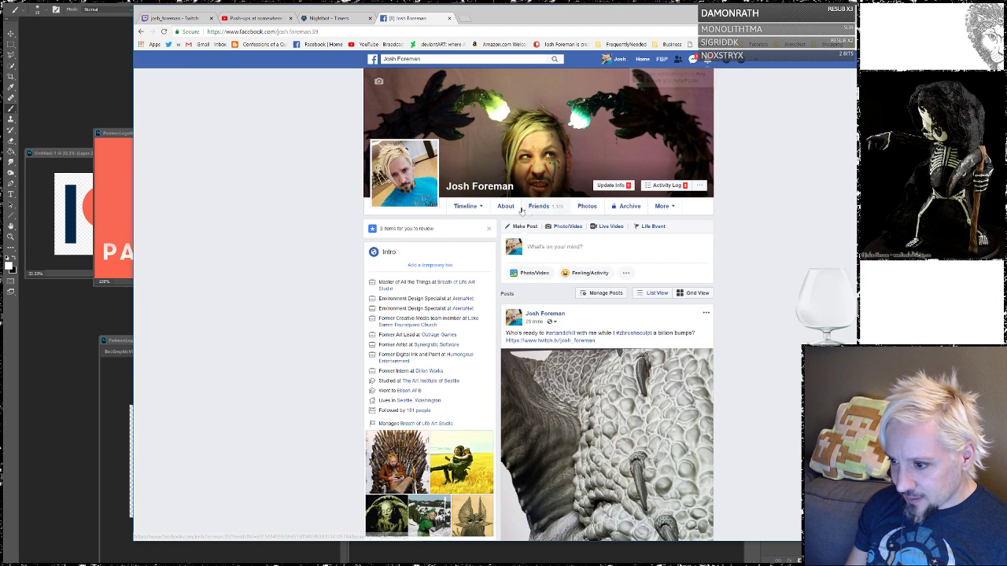
click(584, 207)
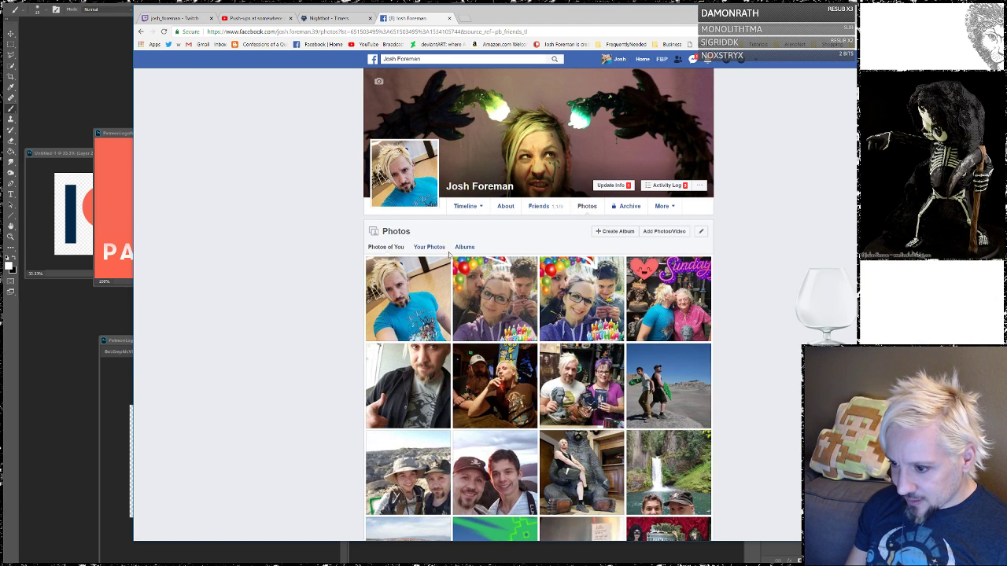
click(438, 251)
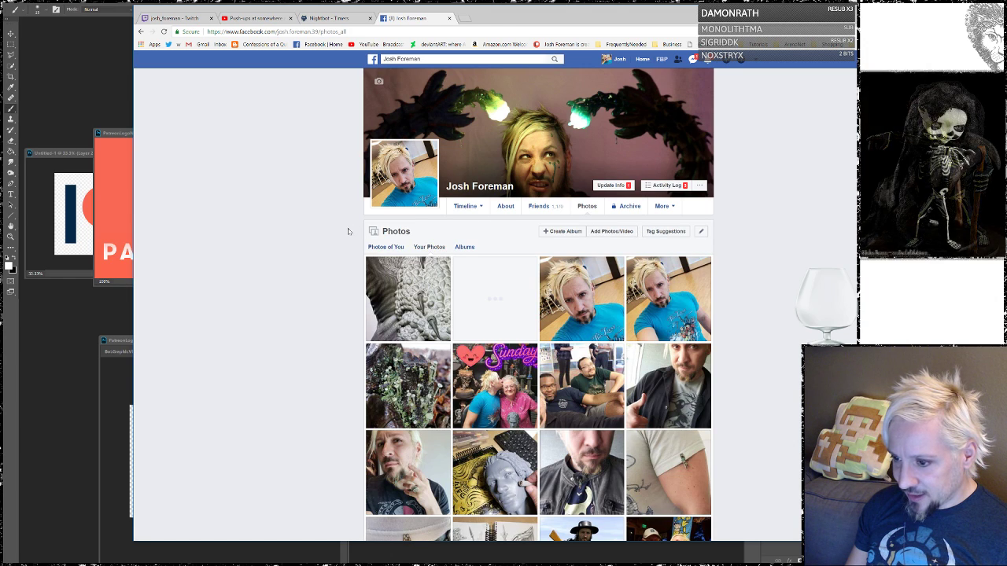
- Open the profile's albums and look through the album of miscellaneous self photos for a usable picture
click(465, 247)
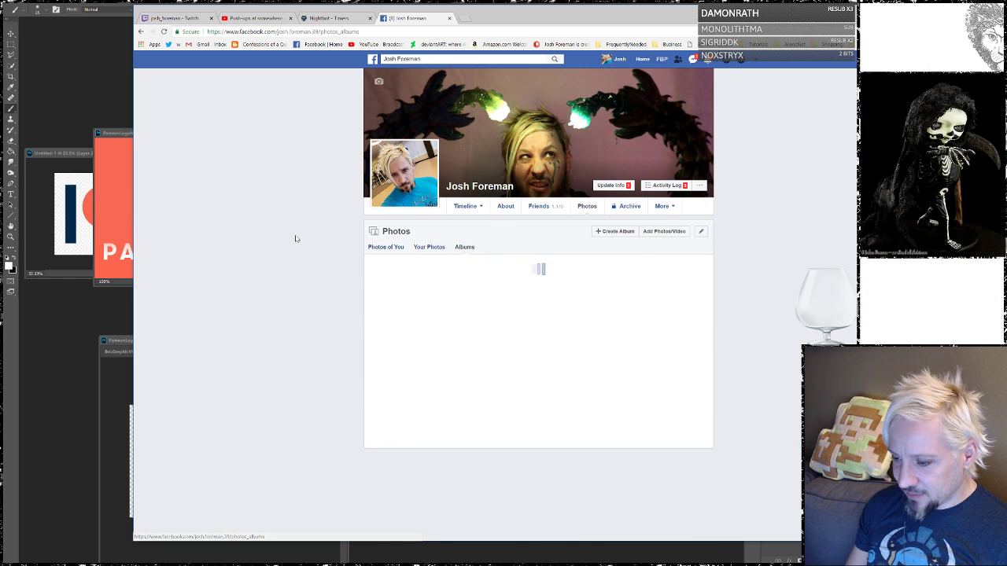
scroll(283, 231, down, 3)
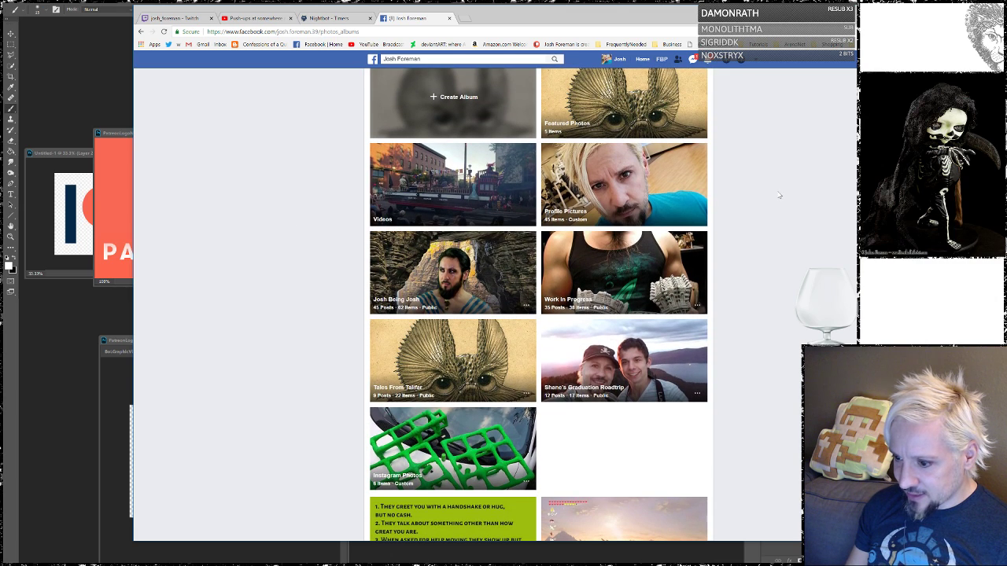
click(494, 268)
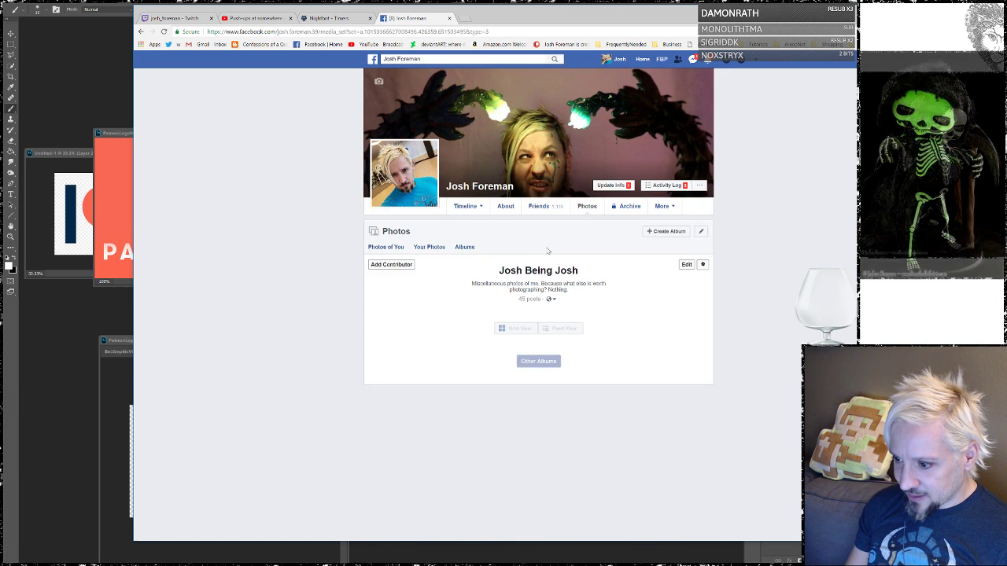
scroll(551, 252, down, 3)
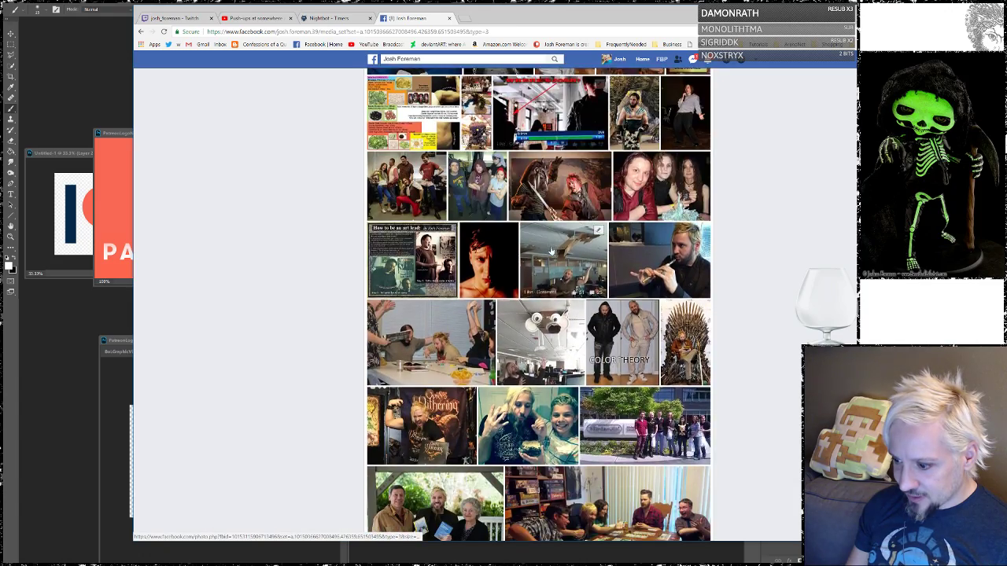
scroll(553, 250, down, 2)
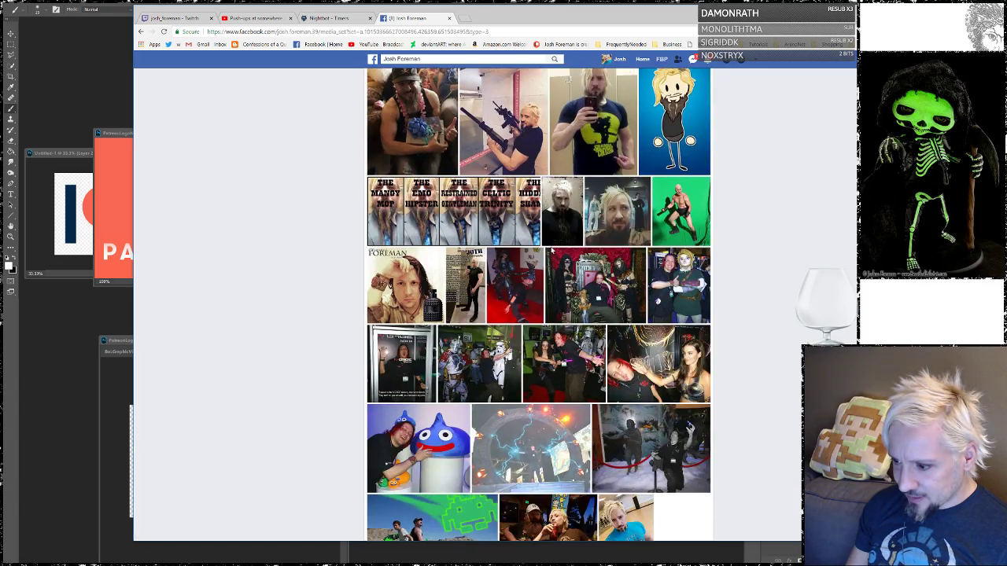
scroll(552, 250, down, 3)
scroll(552, 250, up, 7)
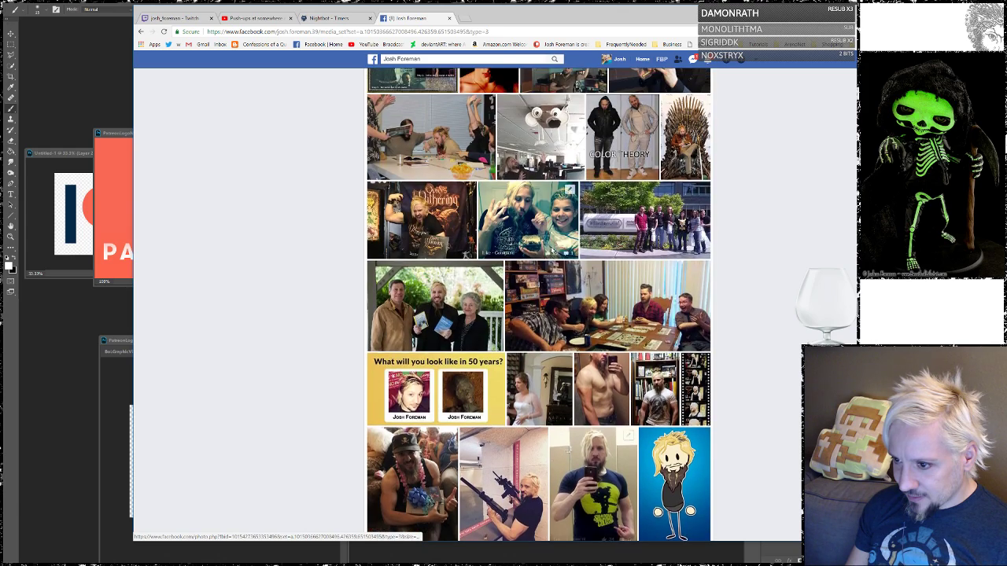
scroll(552, 250, up, 8)
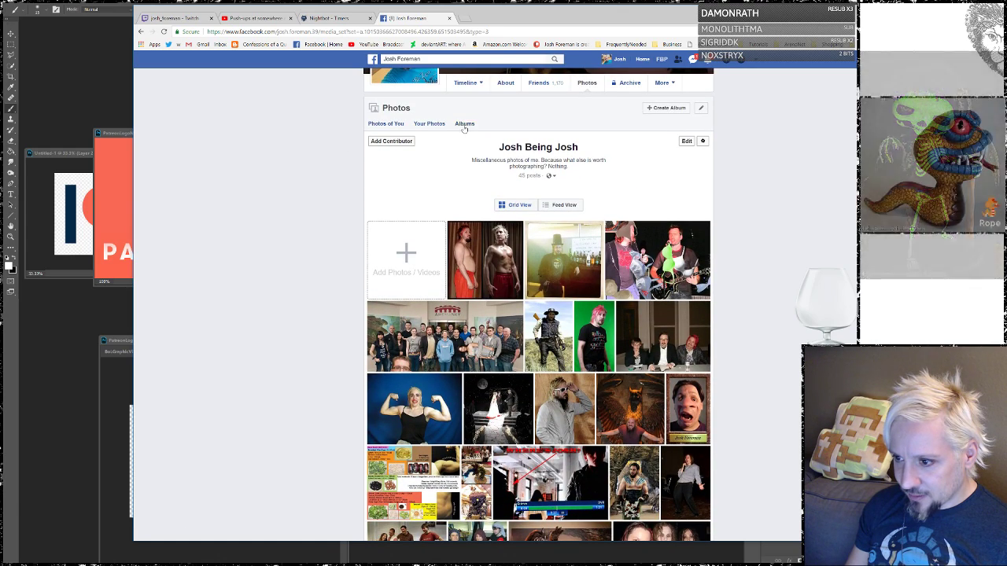
- Browse the album list, open The Cutscene Subversion Project Production Pics and view the Link costume photo taken in the snow
click(464, 126)
scroll(337, 299, down, 3)
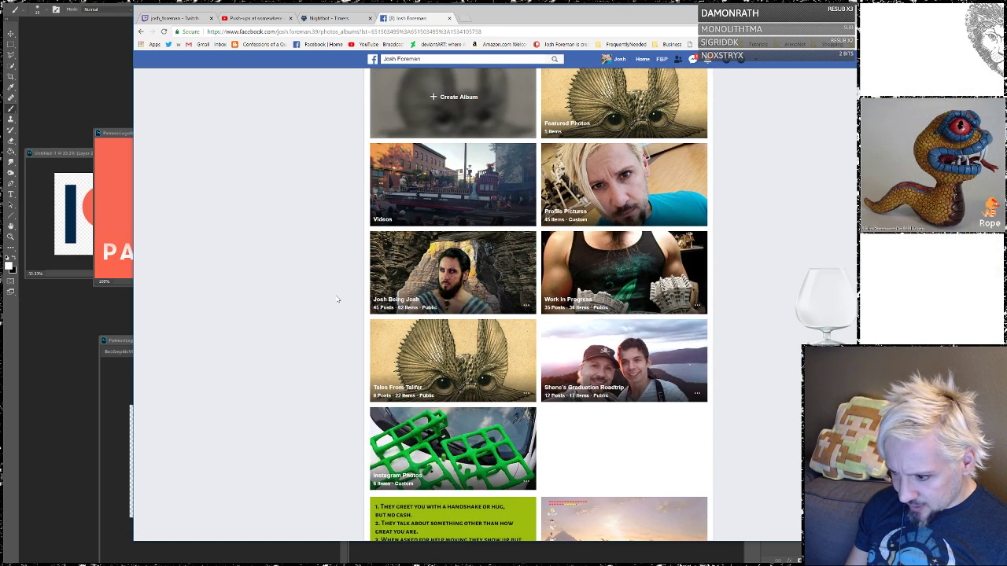
scroll(338, 299, down, 6)
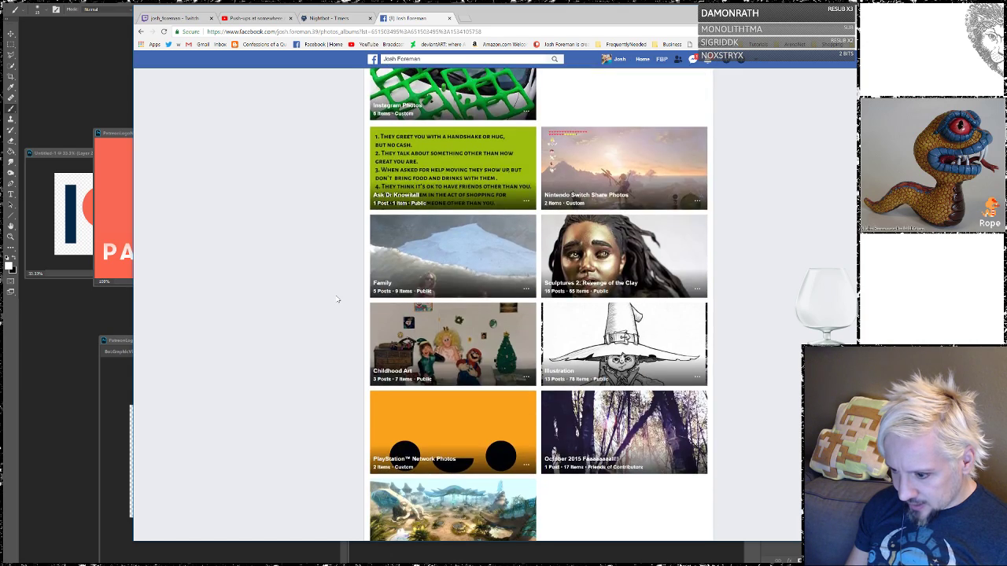
scroll(337, 299, down, 5)
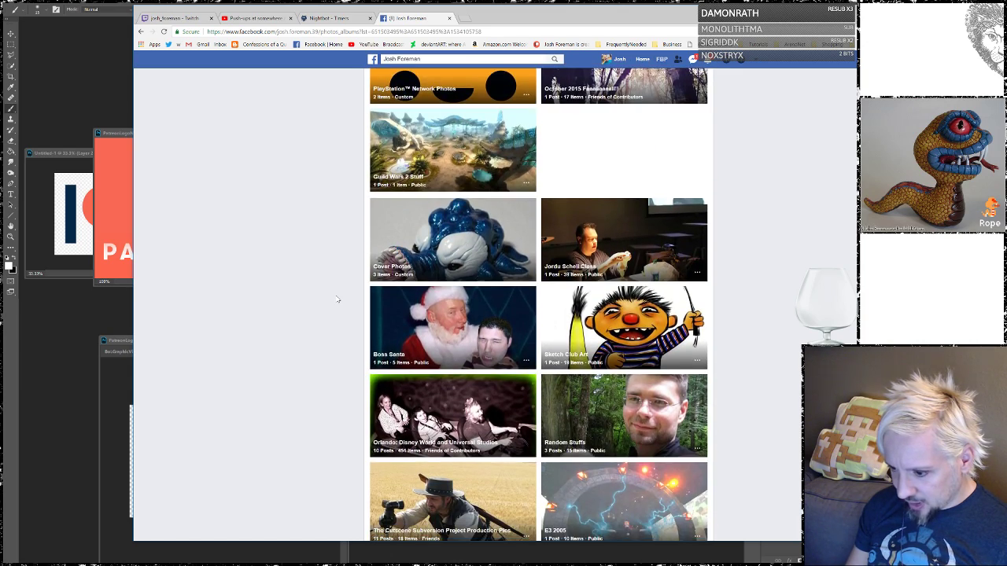
scroll(338, 298, down, 1)
click(459, 343)
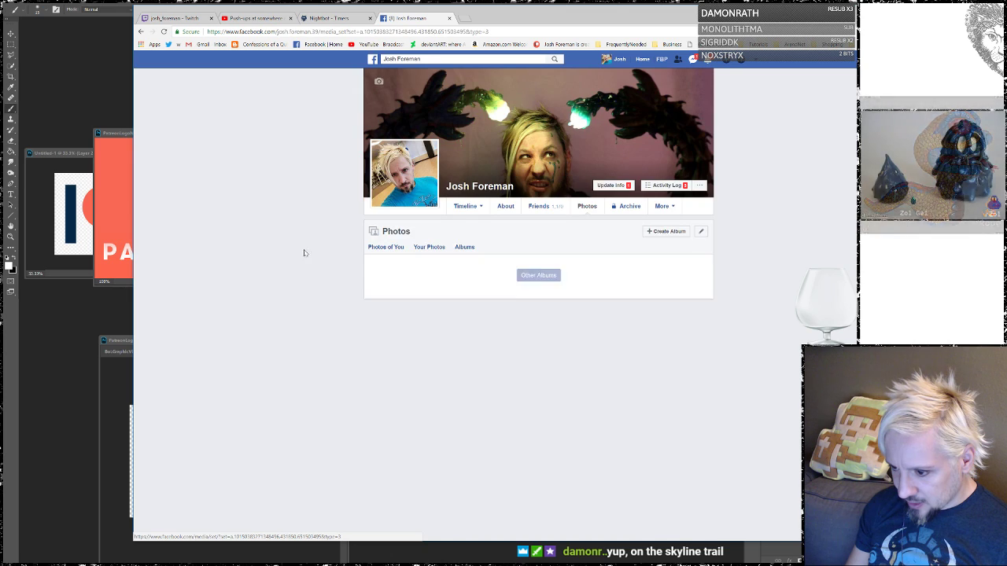
scroll(288, 237, down, 2)
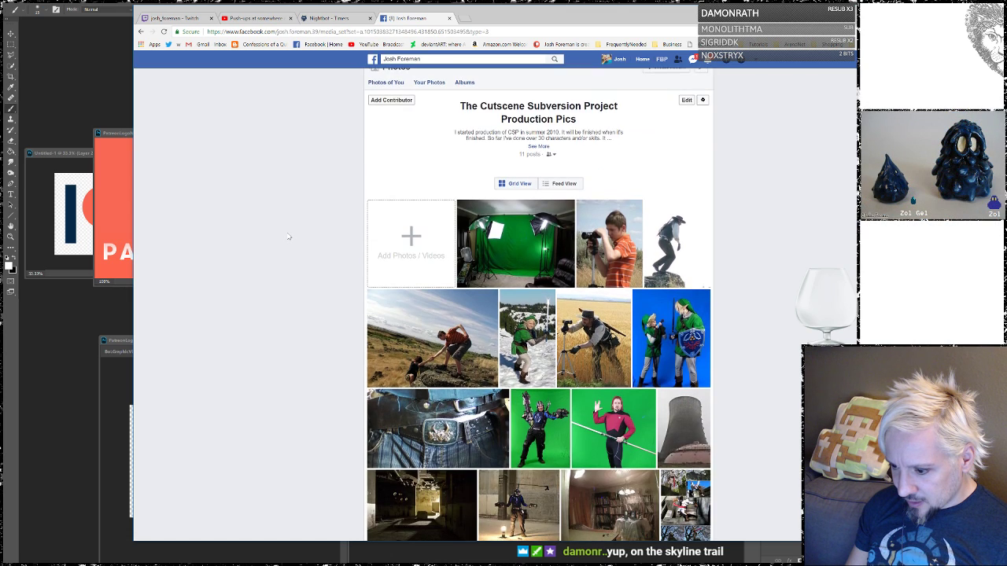
click(507, 321)
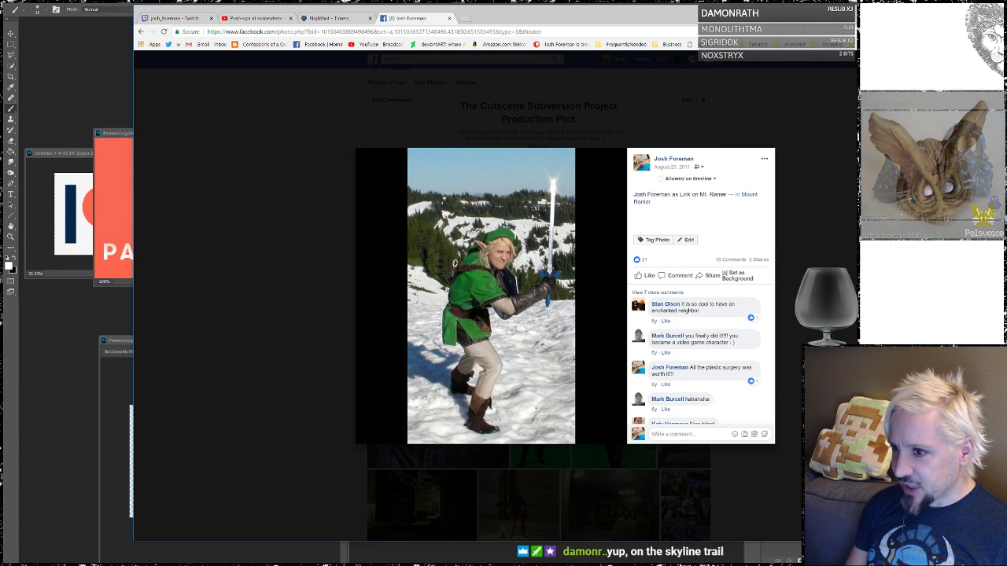
- Switch to Photoshop and close PatreonLogoNew.jpg, the unsaved Untitled-1 without saving, and PatreonLogoText.png
click(177, 18)
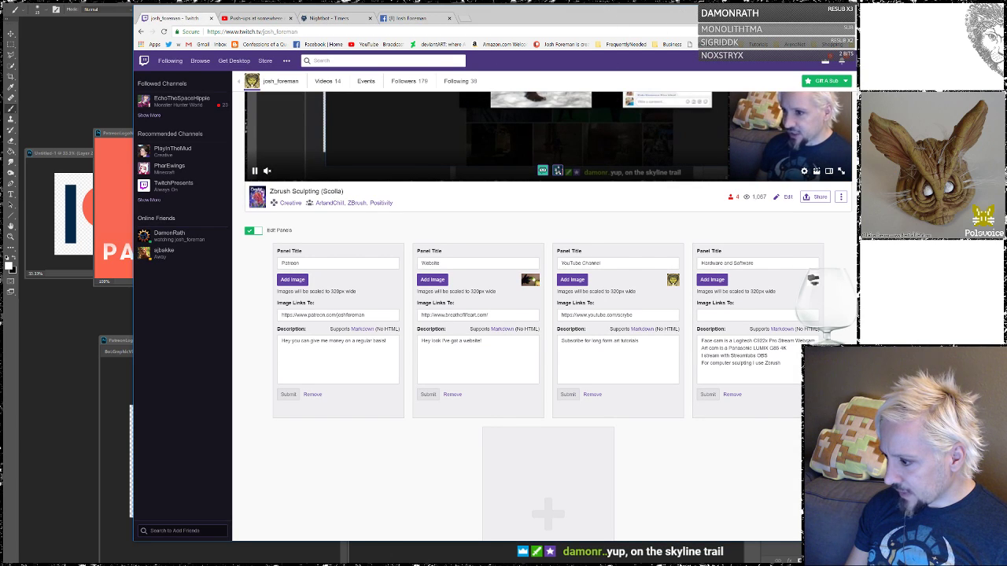
key(alt+Tab)
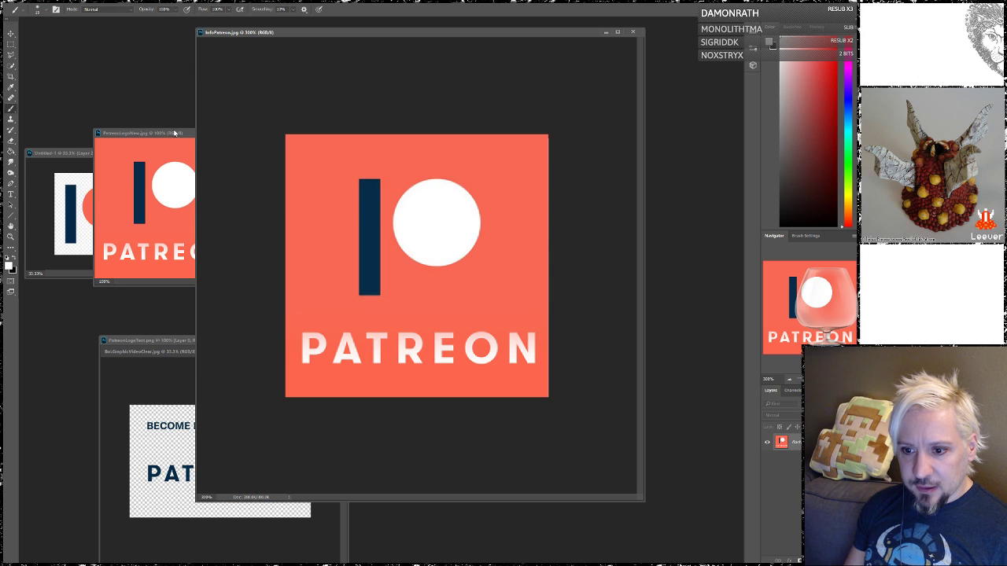
drag(179, 136, 142, 92)
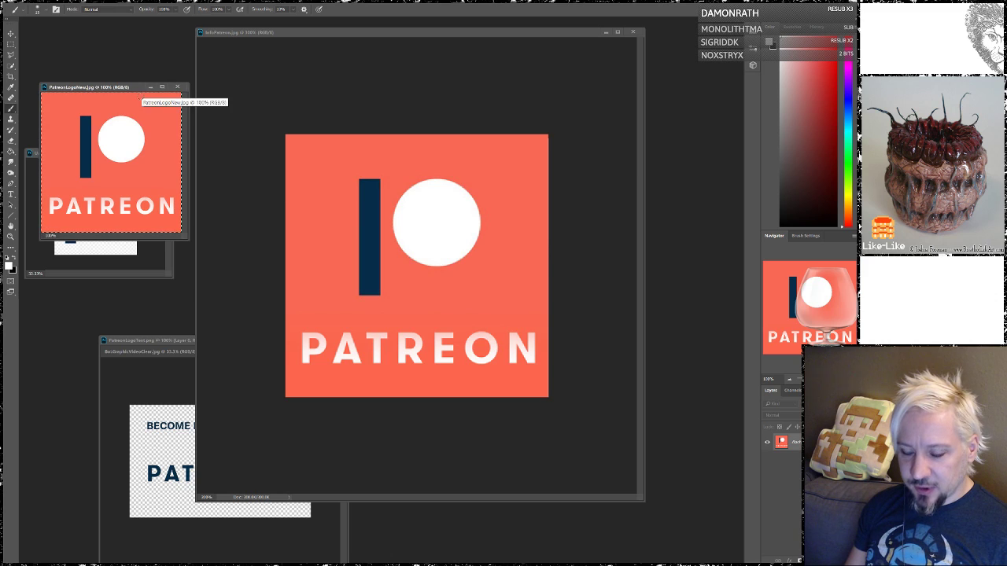
click(178, 87)
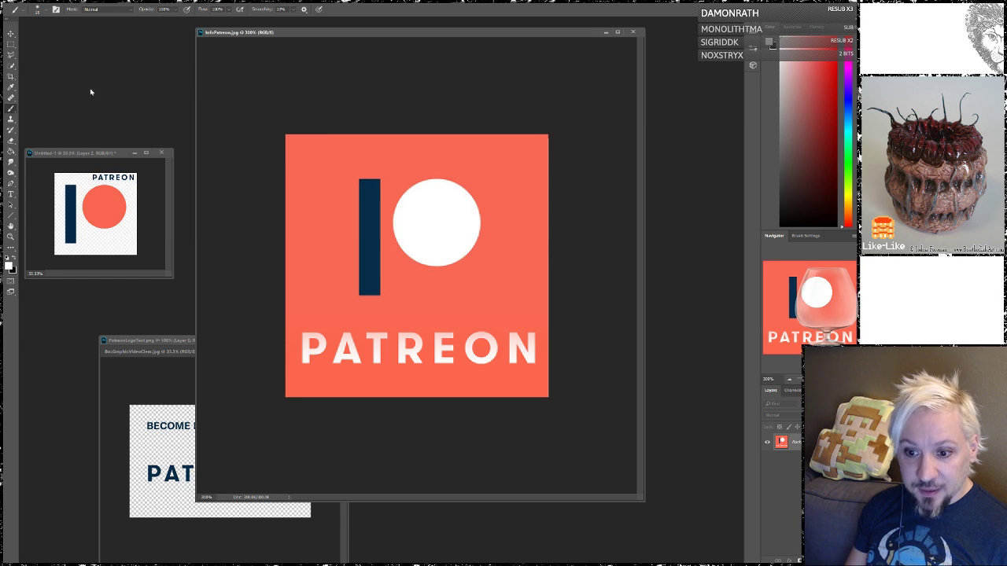
click(161, 153)
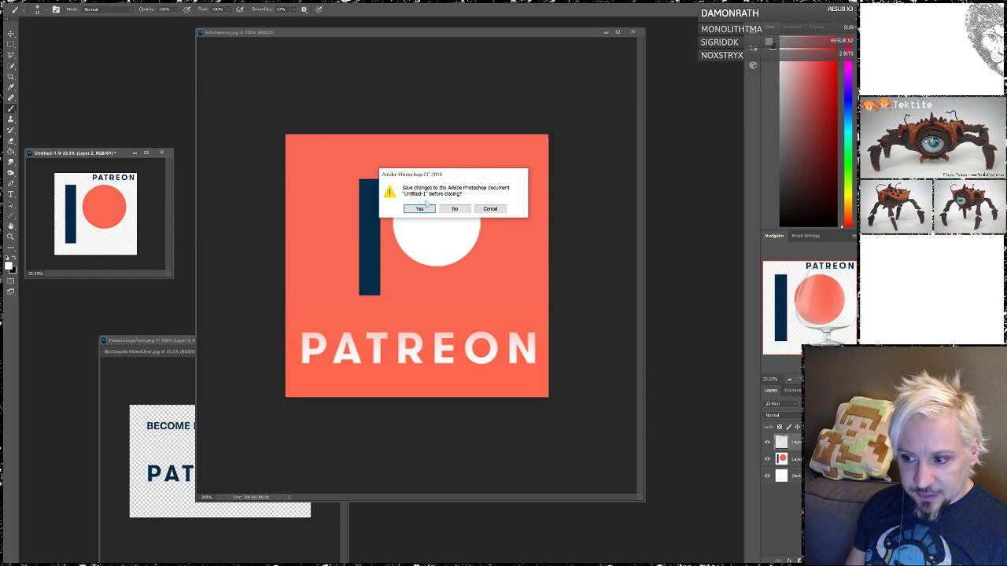
click(463, 213)
drag(155, 346, 94, 131)
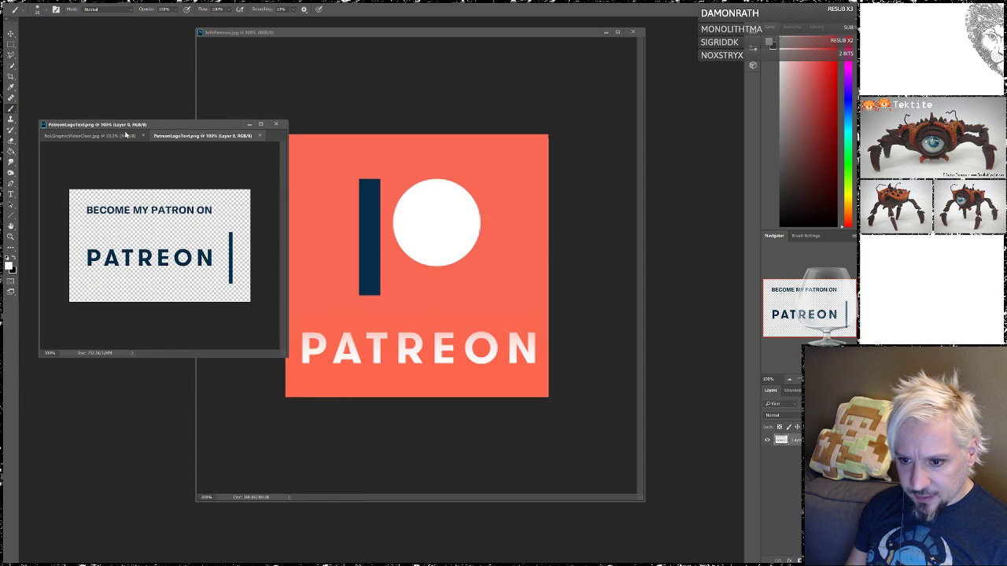
click(260, 135)
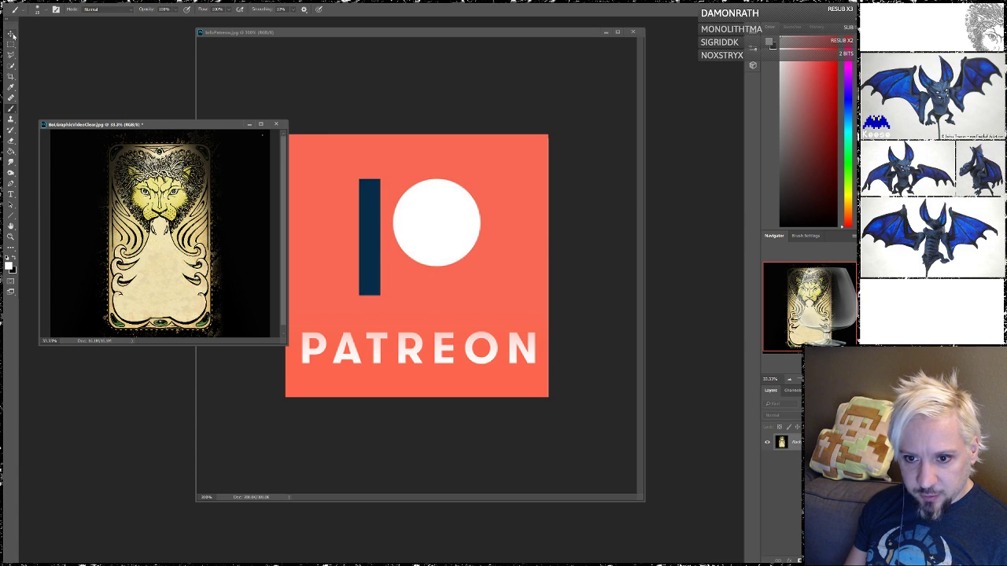
- Copy the full-size lion artwork into InfoPatreon.jpg with the Move tool and try to fit it using Free Transform
click(11, 35)
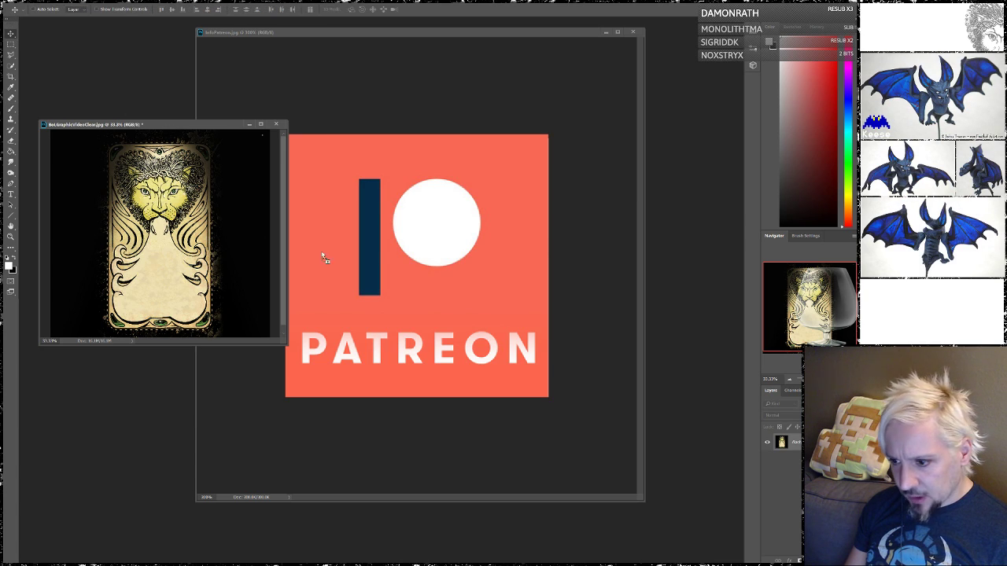
drag(322, 258, 427, 260)
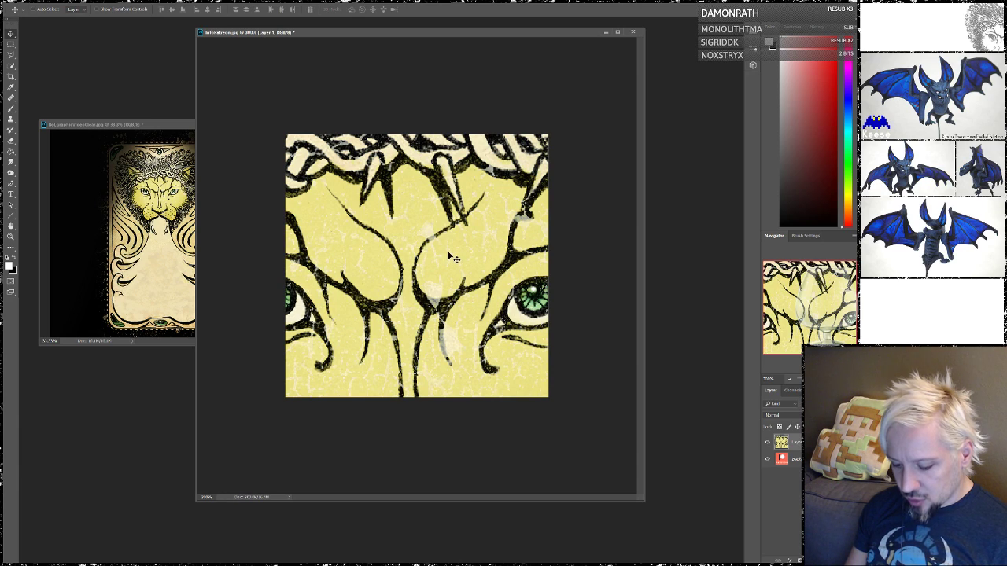
key(ctrl+t)
drag(528, 168, 420, 318)
drag(549, 150, 287, 158)
drag(503, 132, 252, 107)
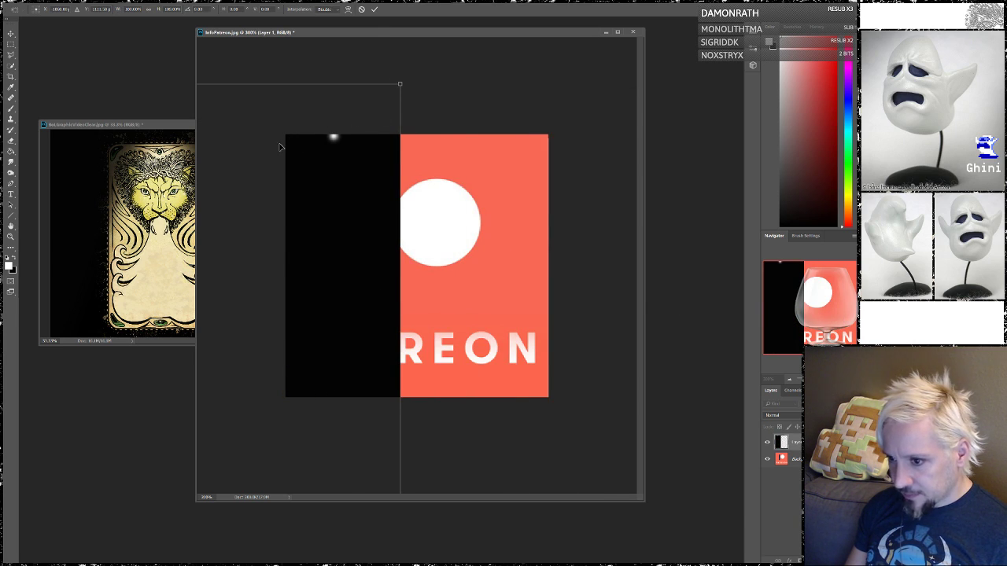
drag(385, 247, 587, 283)
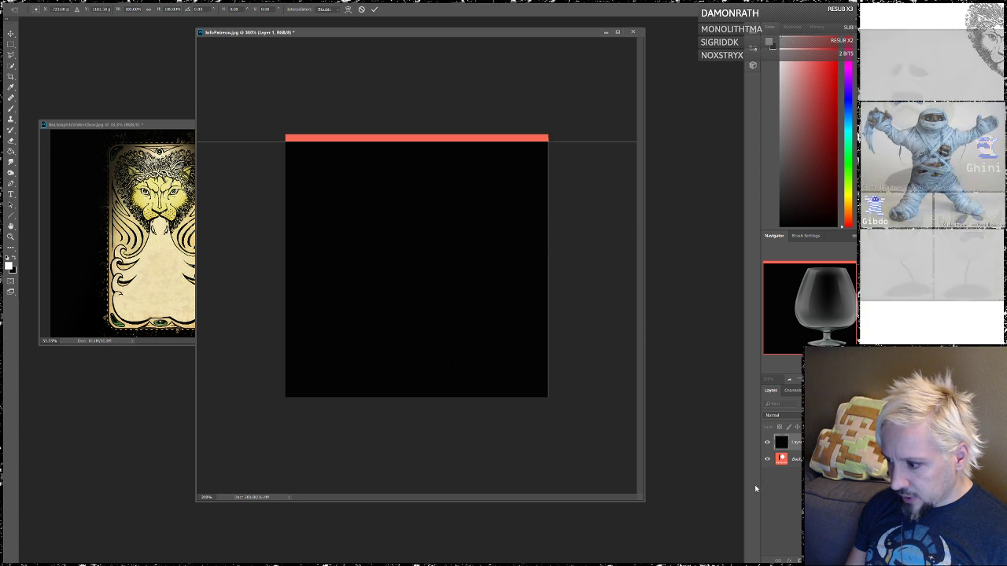
key(Return)
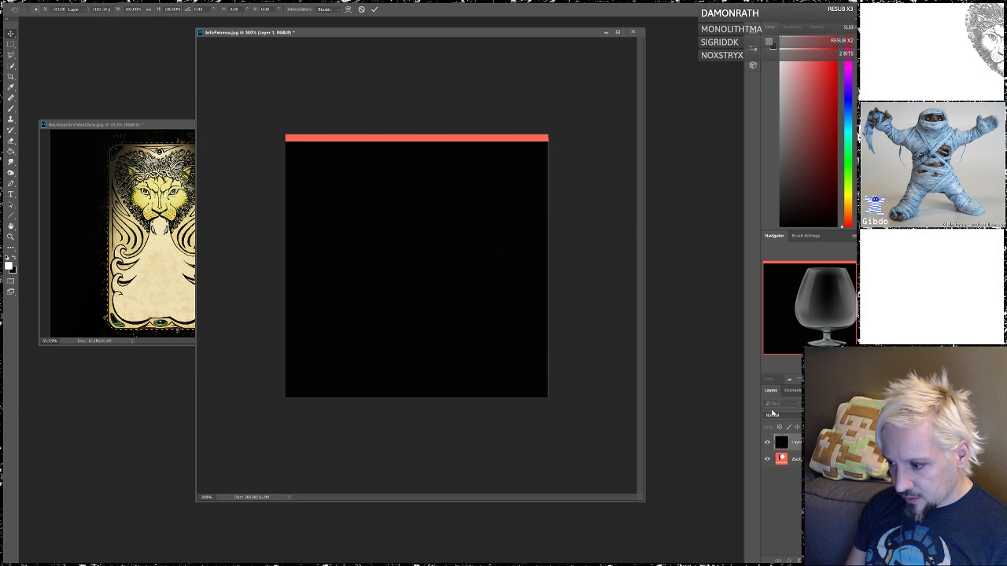
- Resample the lion artwork document to a resolution of 72 pixels per inch
click(173, 129)
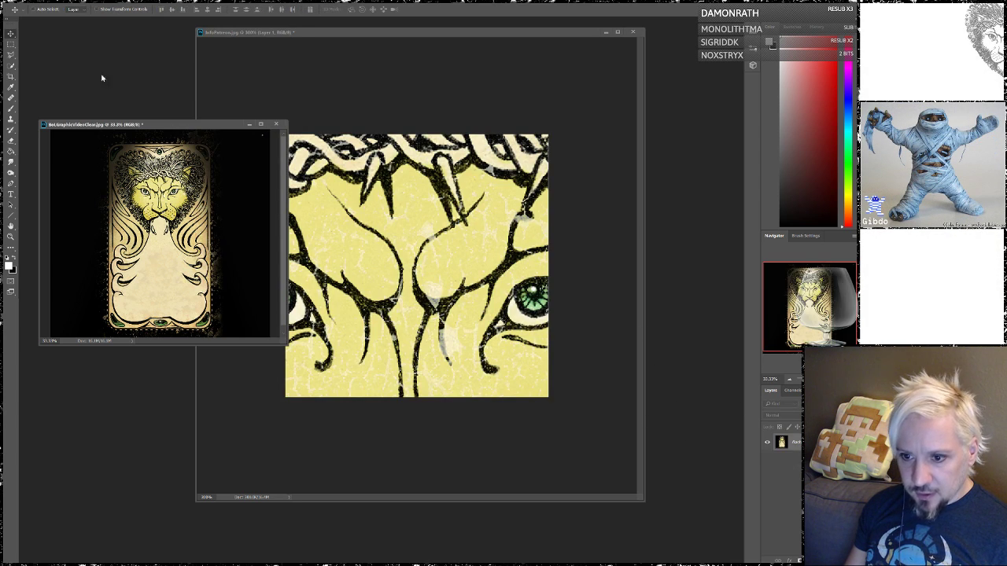
click(55, 0)
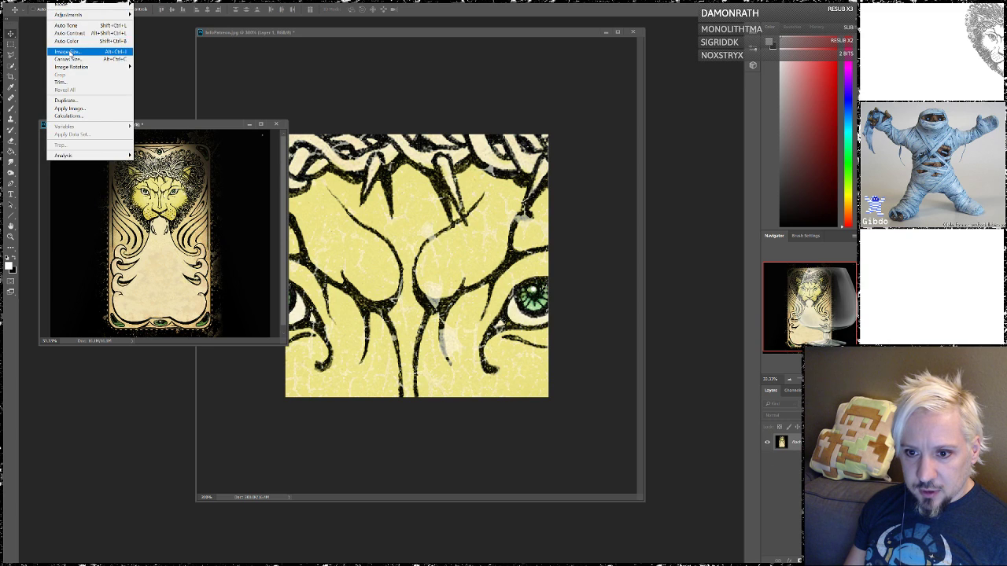
click(71, 52)
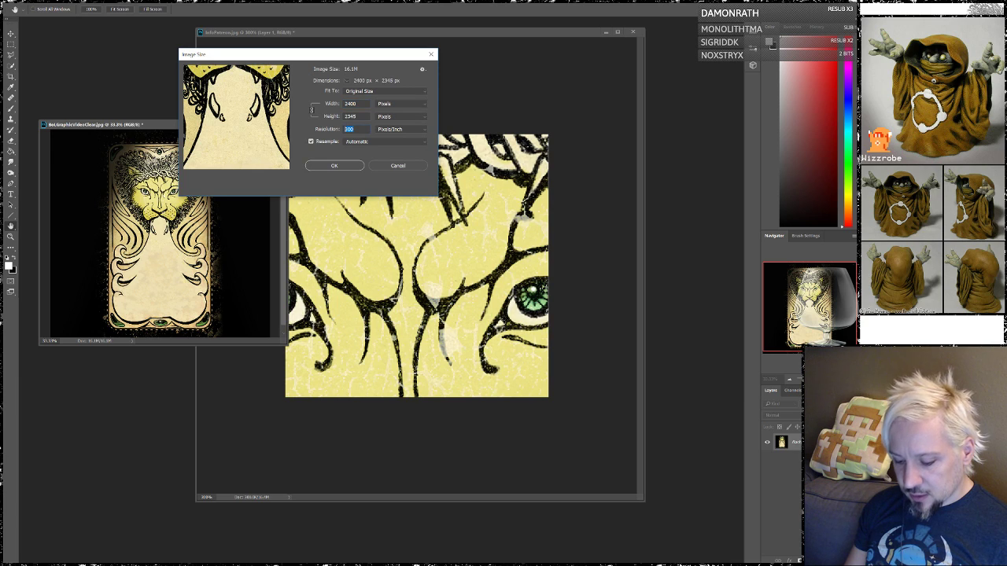
text(72)
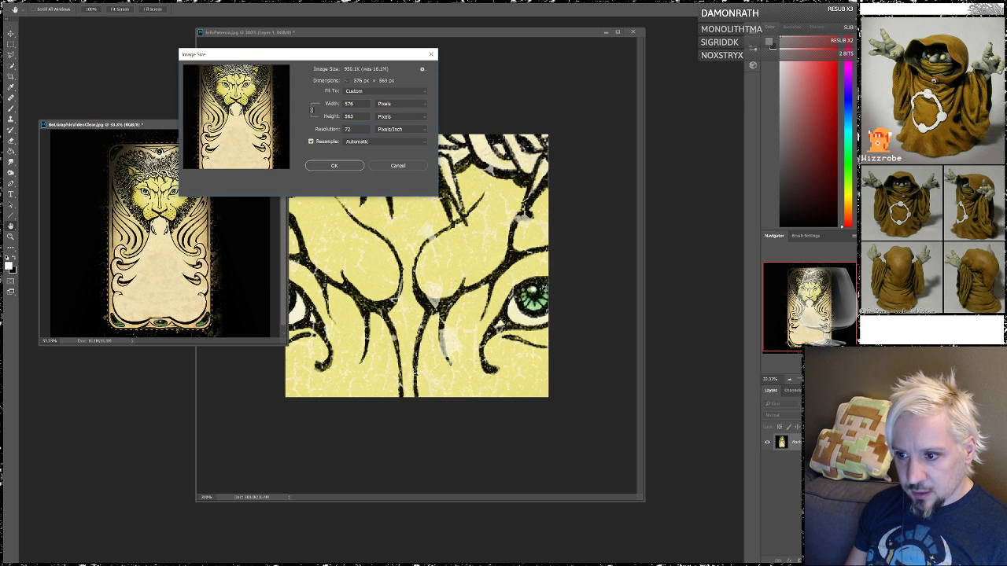
click(350, 167)
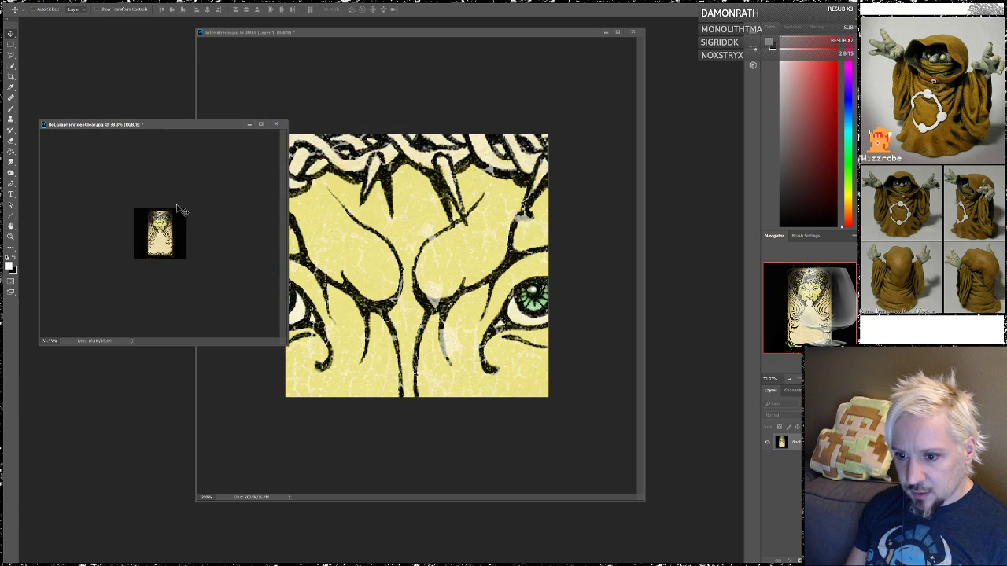
- Copy the reduced lion artwork into InfoPatreon.jpg, position the lion's head centrally on the canvas and flatten the layers
drag(165, 240, 490, 340)
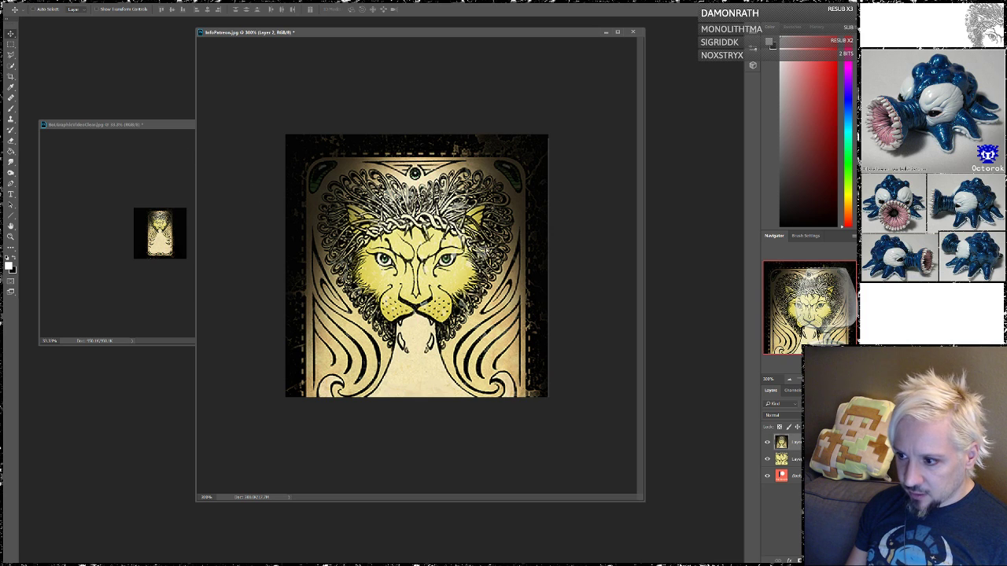
drag(487, 230, 488, 248)
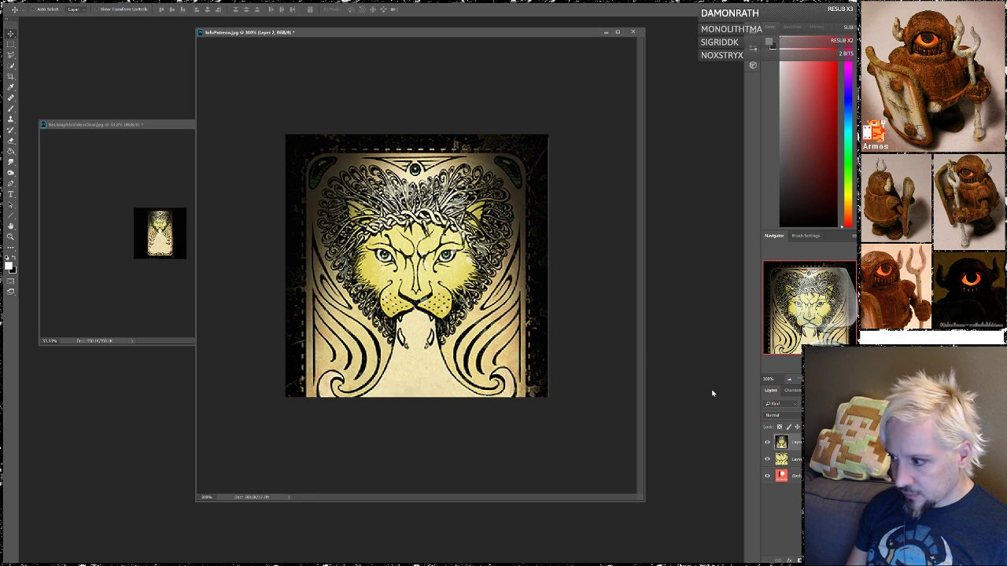
right_click(814, 442)
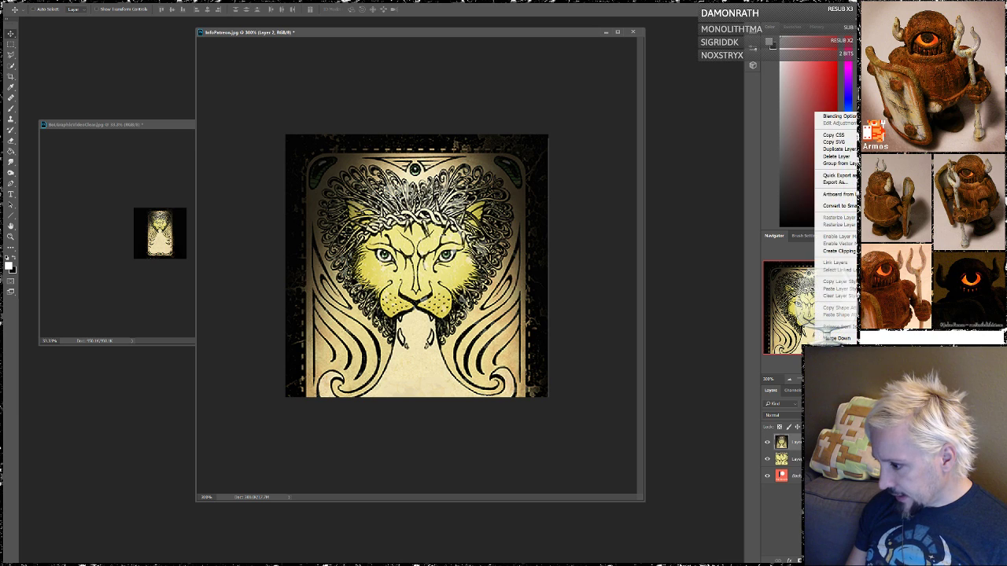
click(832, 338)
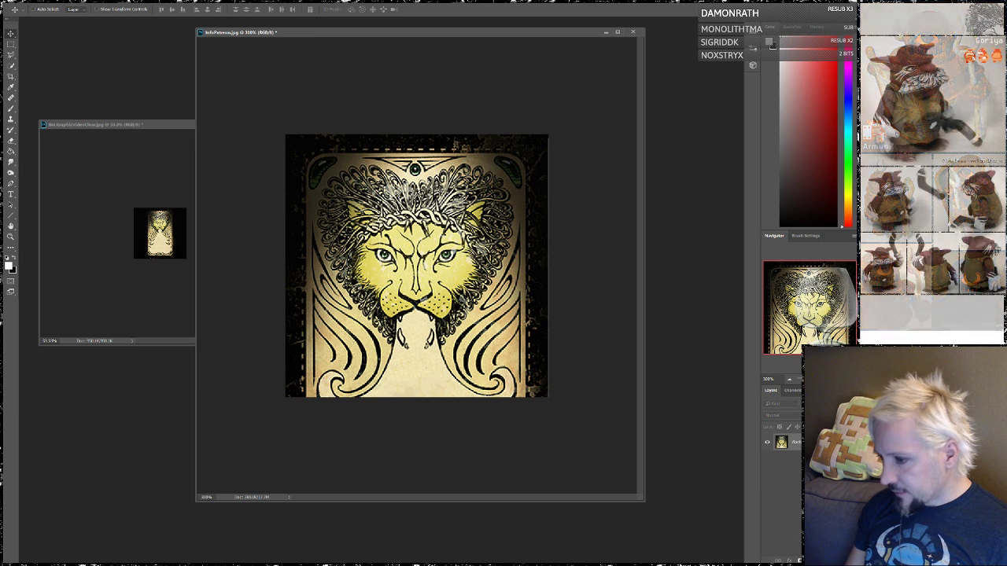
- Save the lion image as a JPEG copy named InfoWebsite in the CommonAssets folder, at maximum quality 12
click(25, 2)
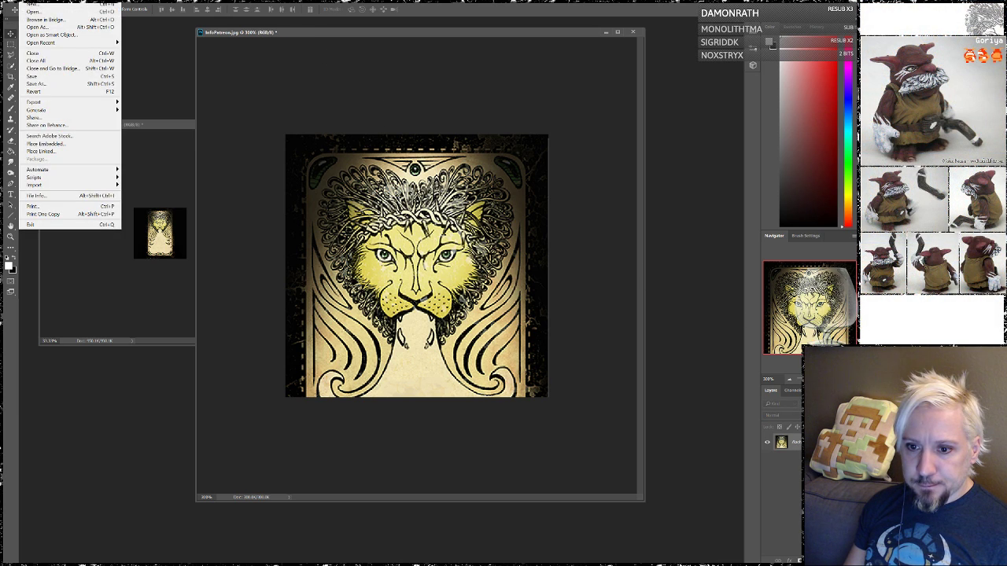
click(45, 83)
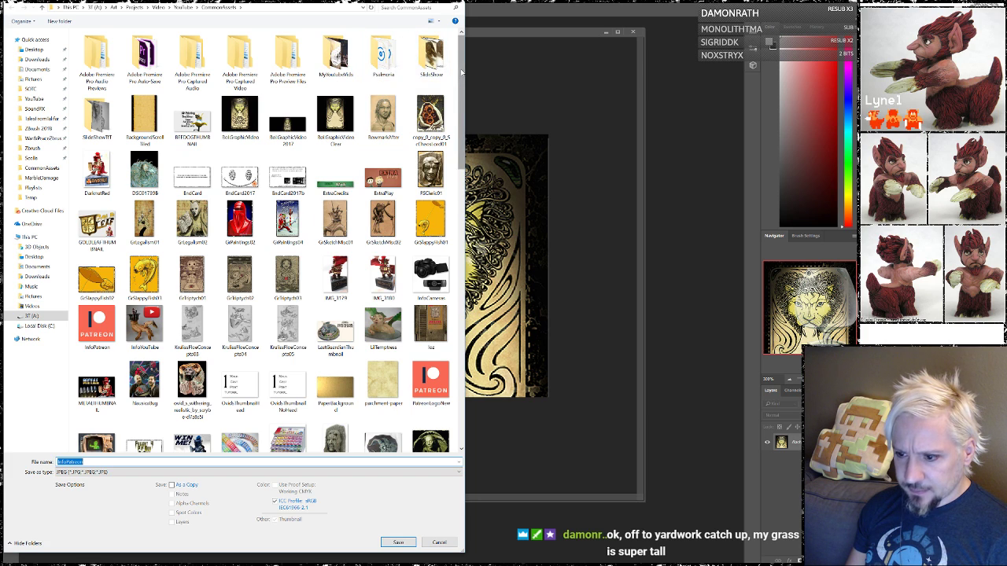
drag(461, 73, 452, 139)
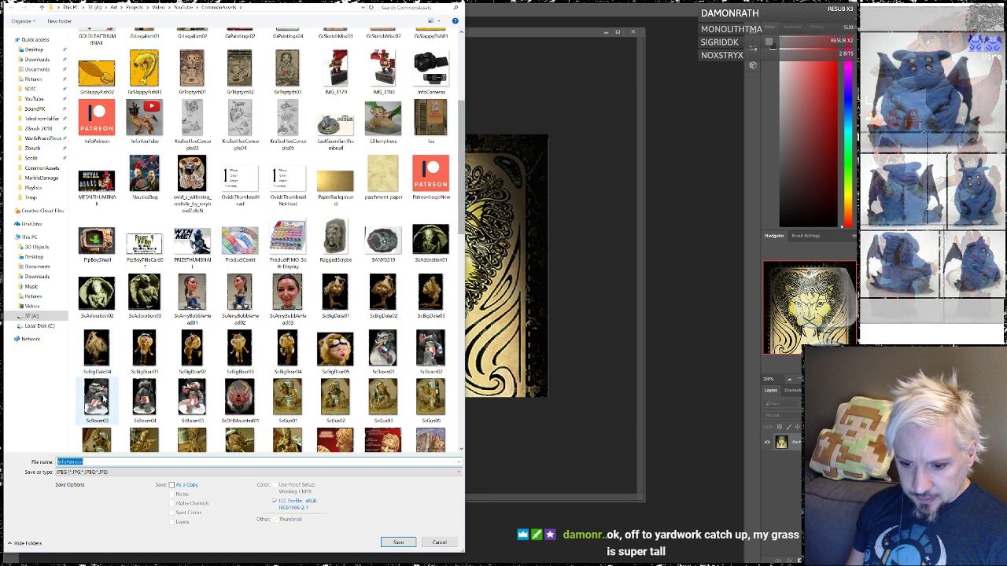
drag(80, 462, 71, 462)
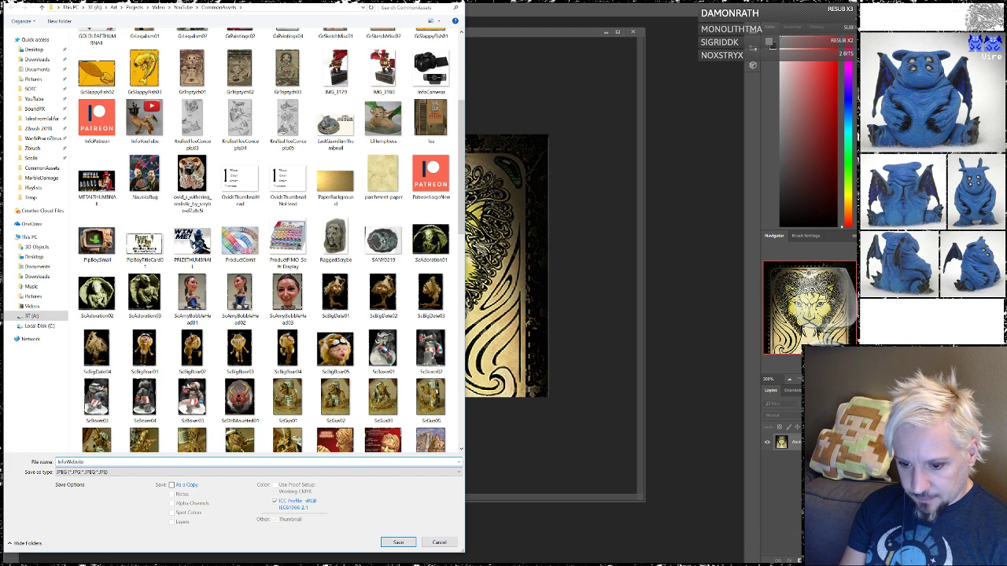
key(Return)
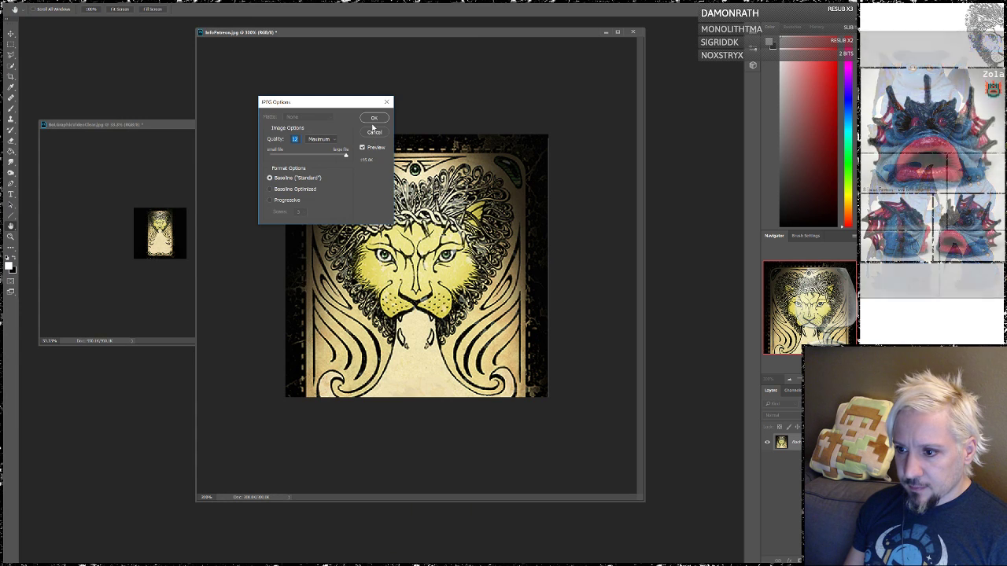
click(375, 118)
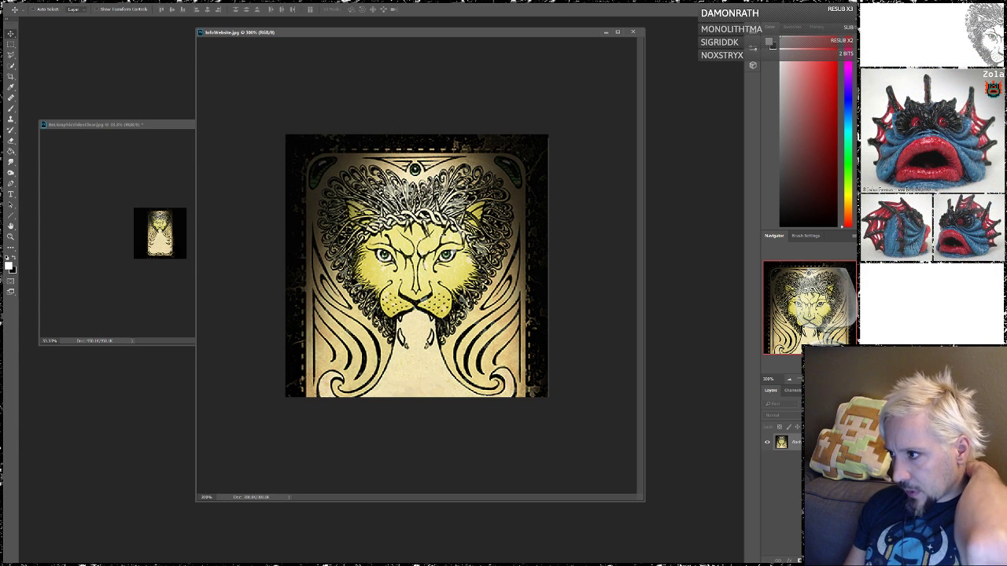
- Switch to the Twitch channel page in Chrome and add InfoPatreon.jpg to the Patreon panel, extending the crop to the full image
key(alt+Tab)
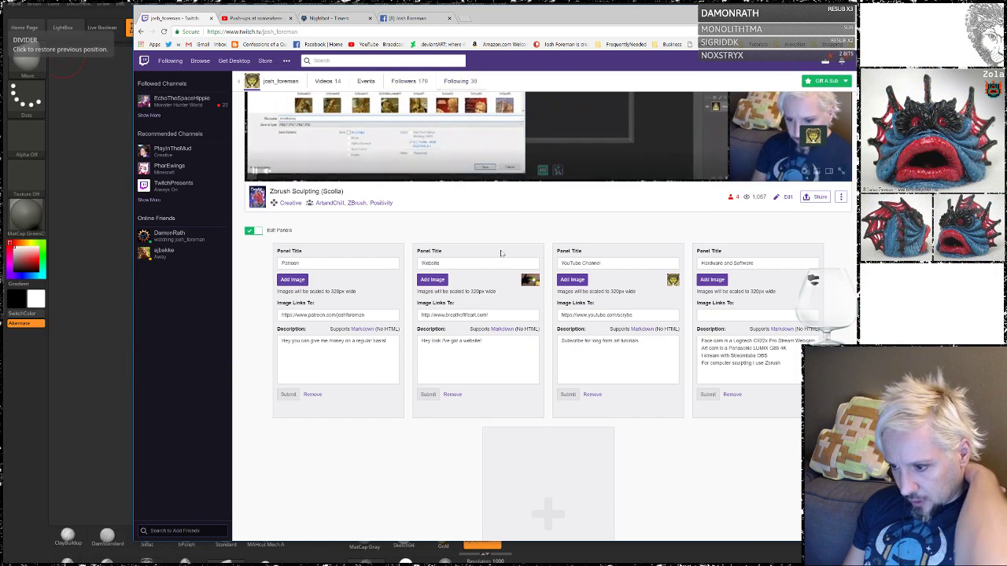
click(292, 280)
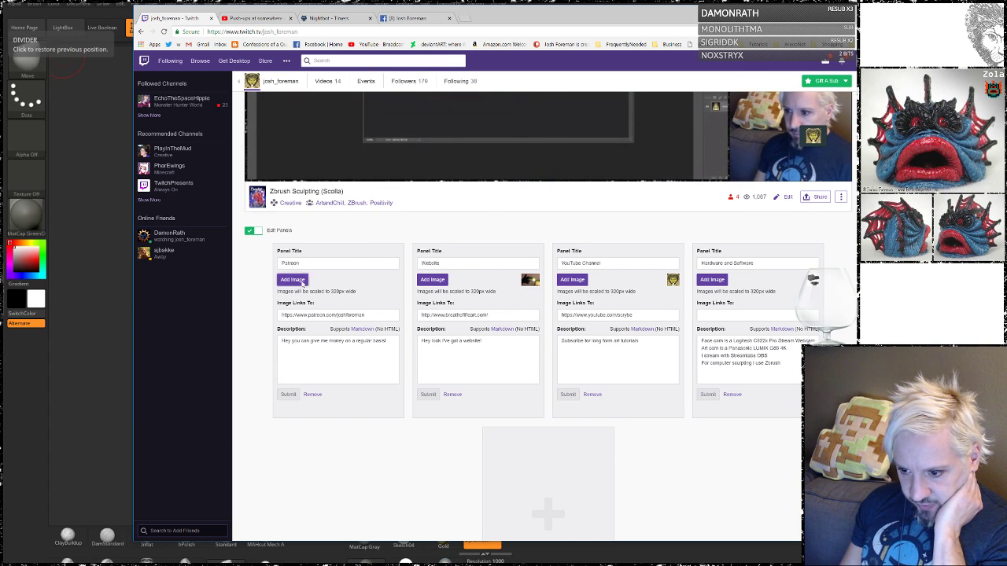
click(567, 297)
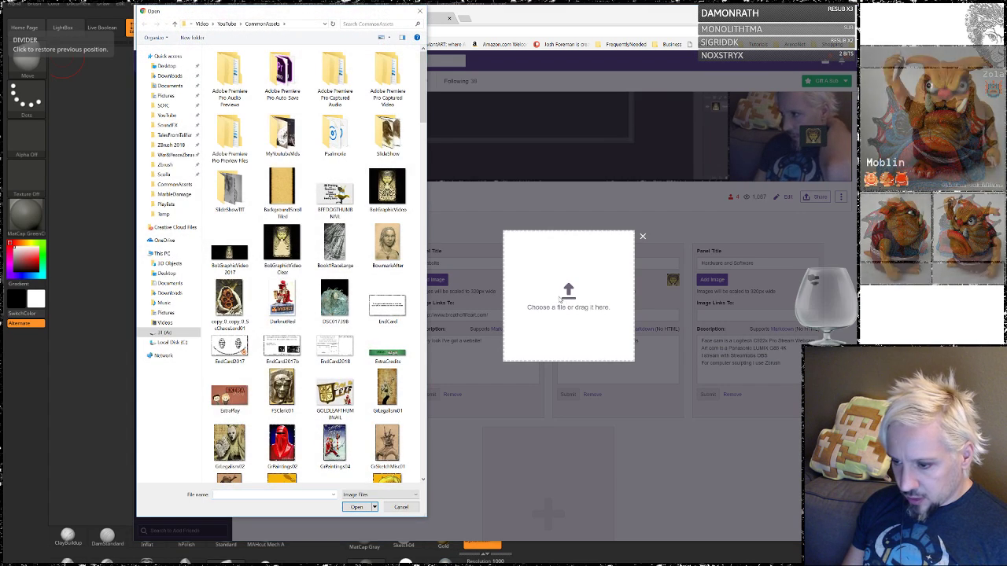
text(in)
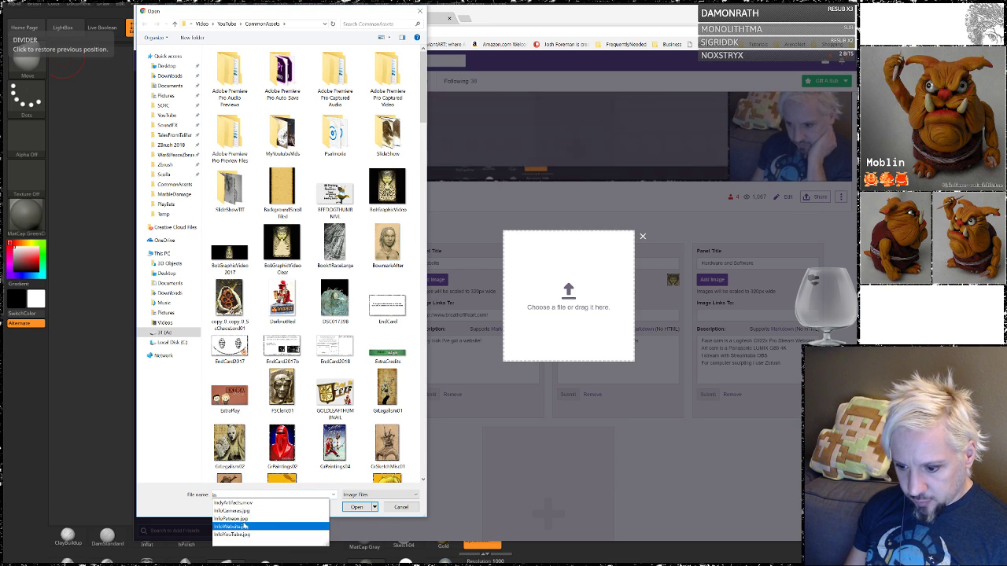
click(310, 530)
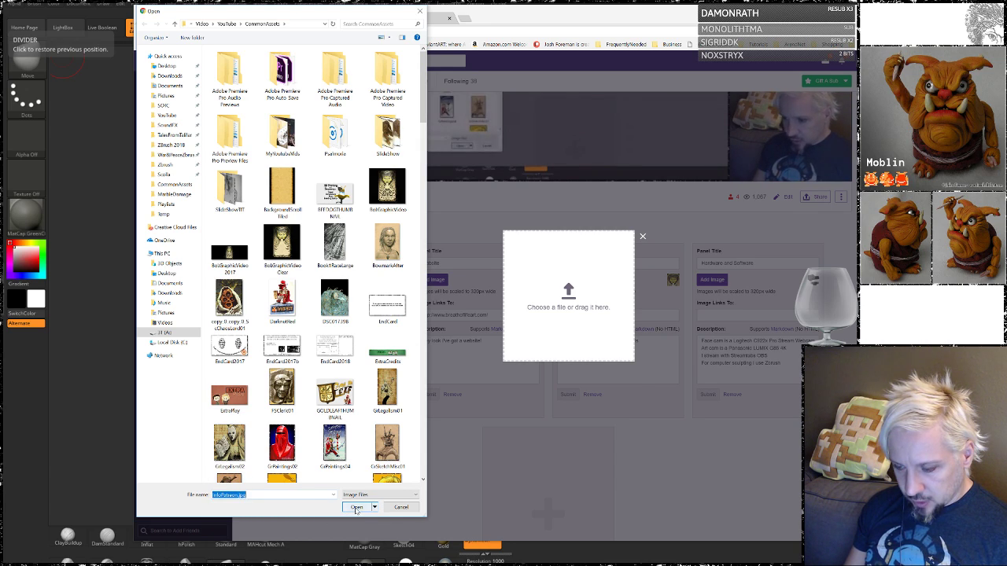
click(357, 506)
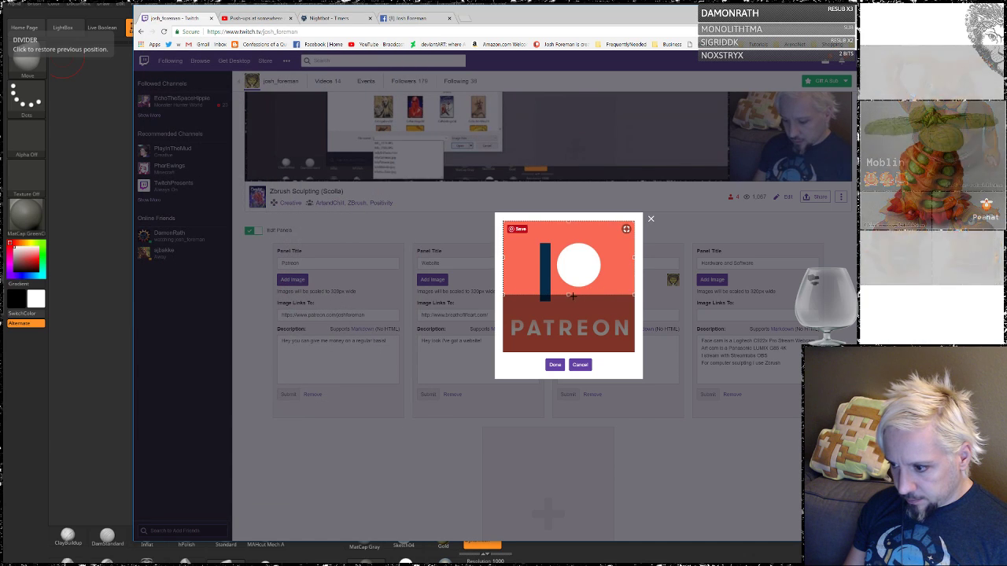
drag(593, 289, 591, 350)
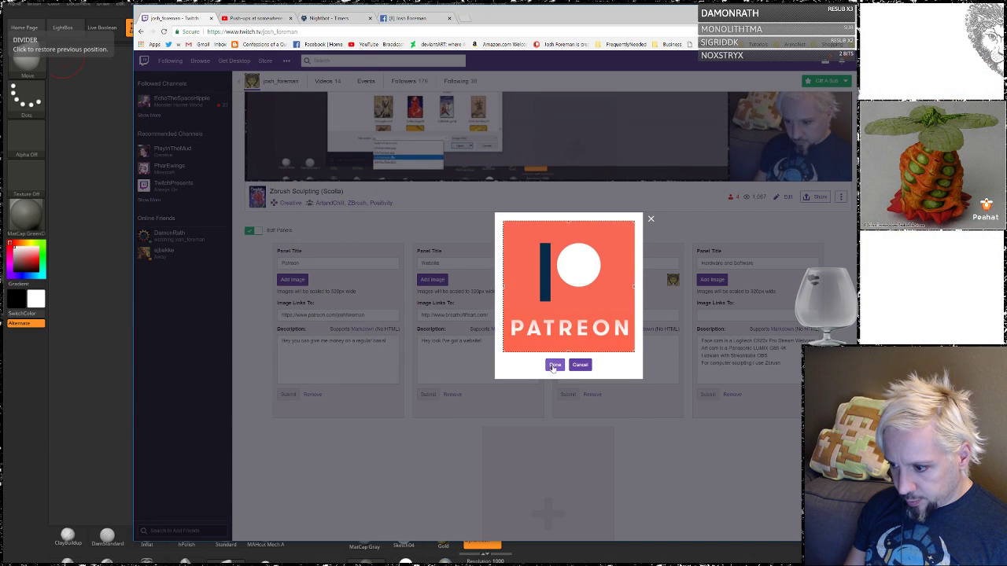
click(555, 366)
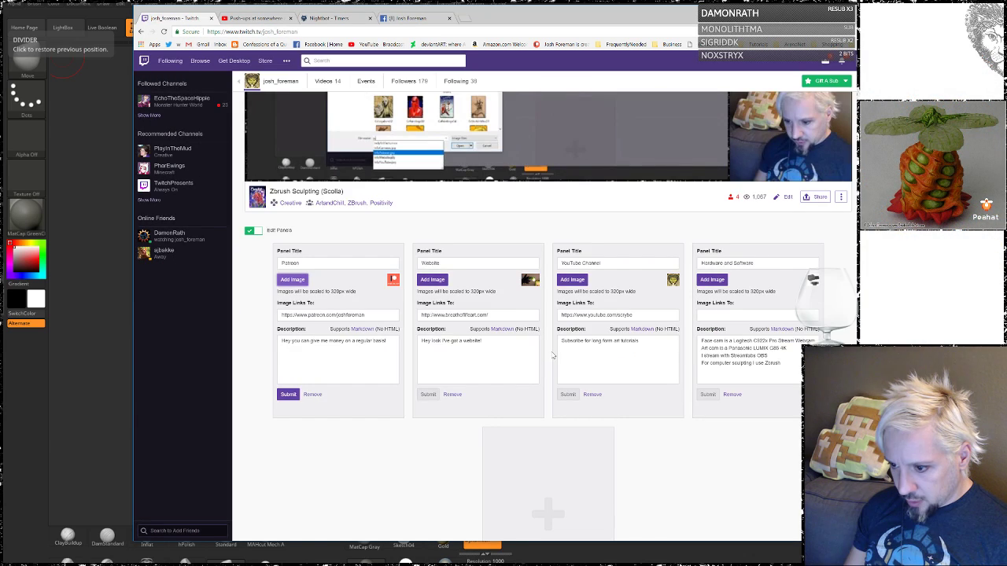
- Replace the Website panel's image with InfoWebsite.jpg, extending the crop to cover the full square
click(433, 280)
click(567, 330)
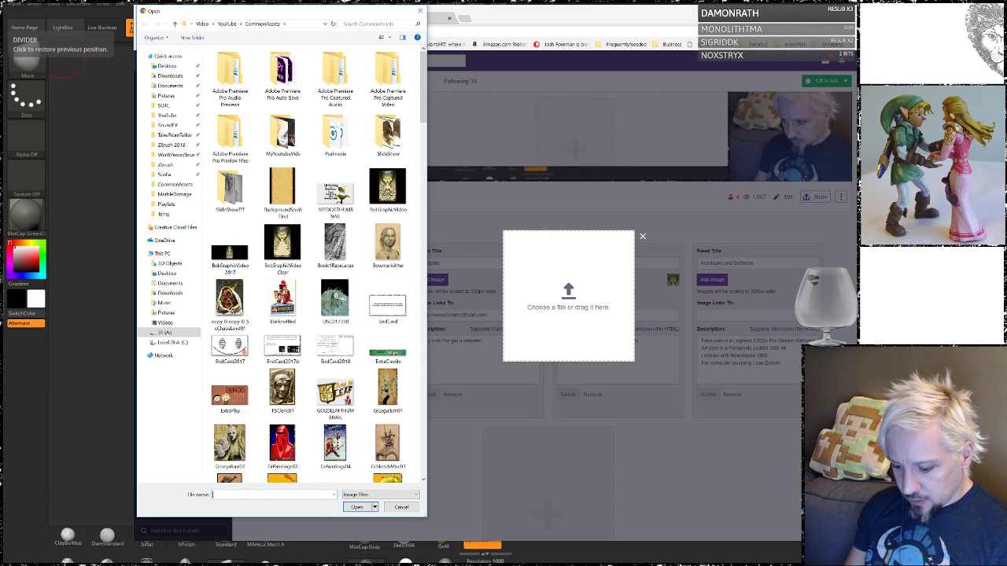
text(inf)
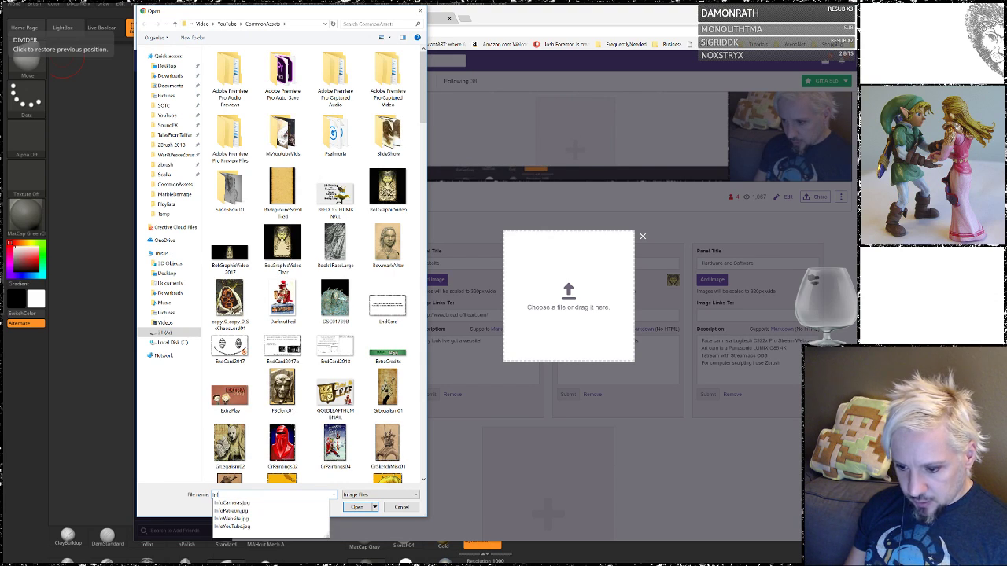
click(236, 519)
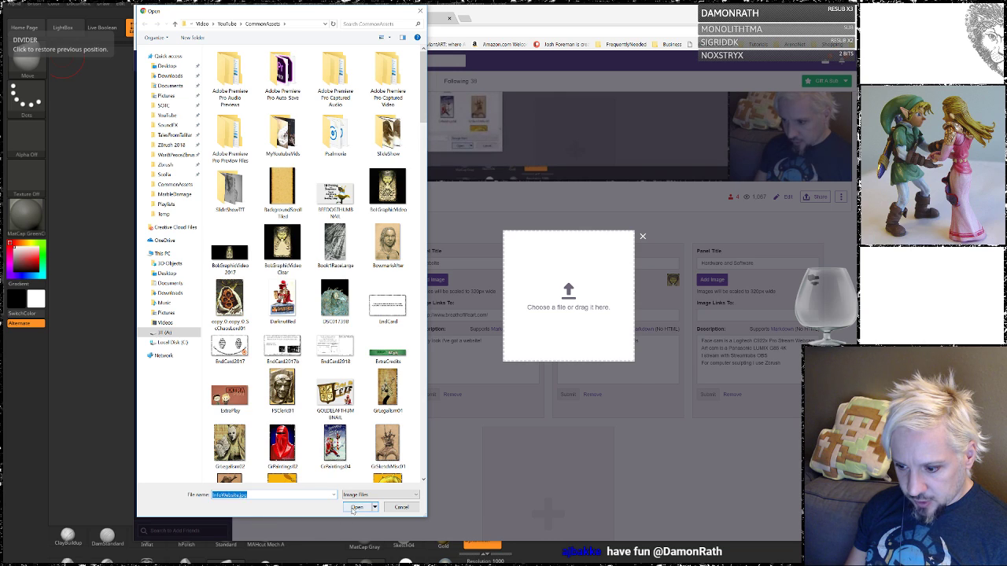
click(356, 507)
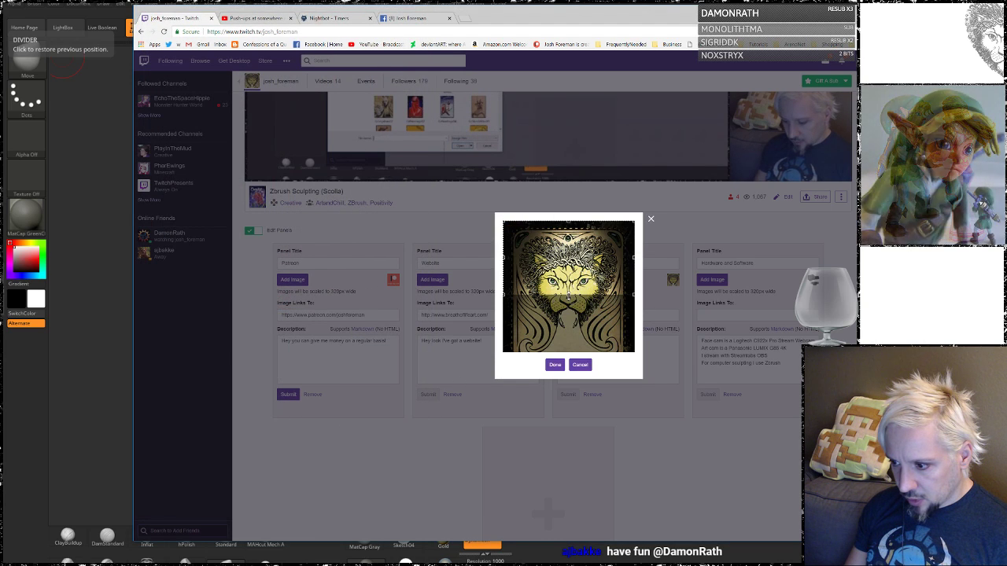
drag(552, 295, 567, 370)
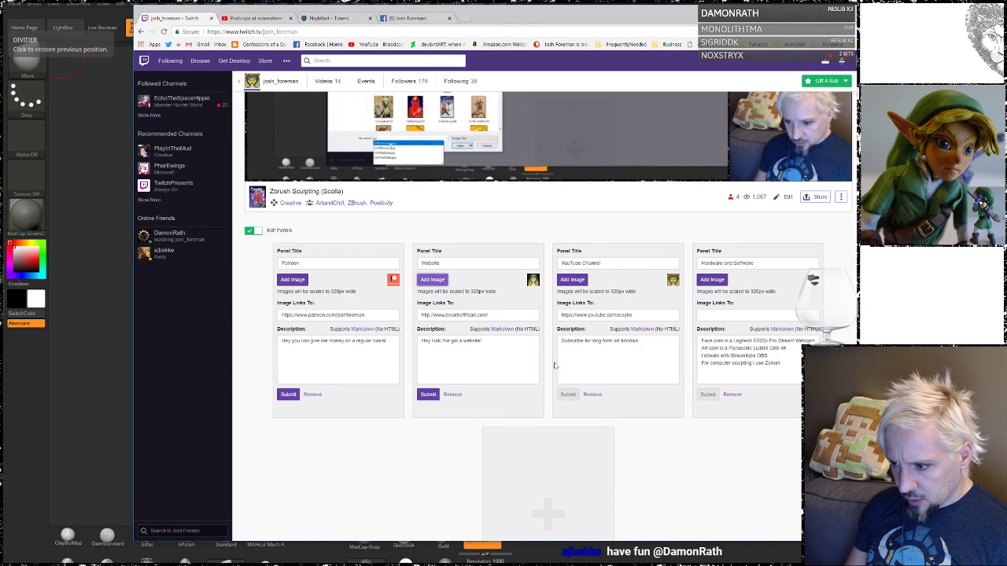
click(555, 365)
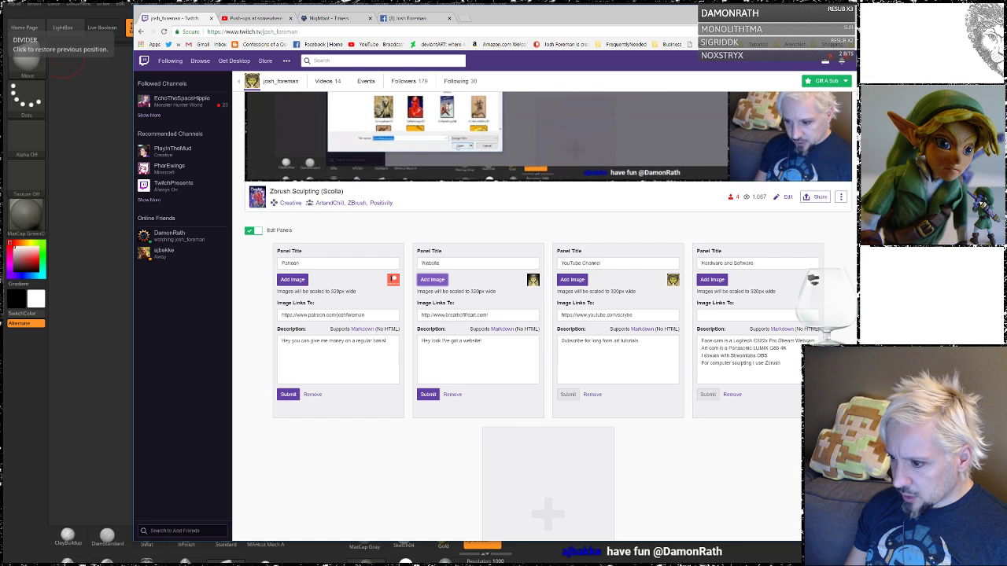
- Replace the YouTube Channel panel's image with InfoYouTube.jpg, keeping the full square image in the crop
click(572, 279)
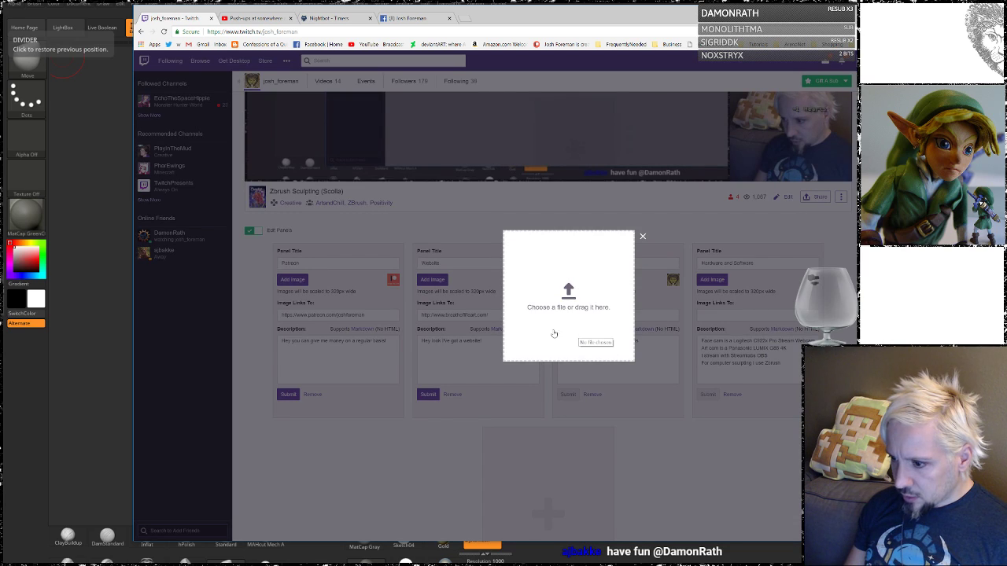
click(566, 295)
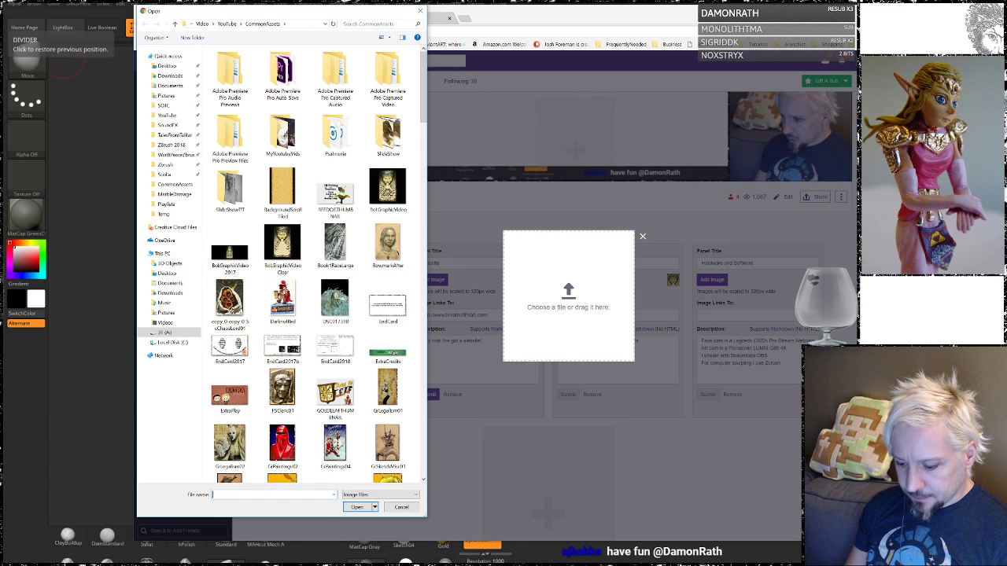
text(in)
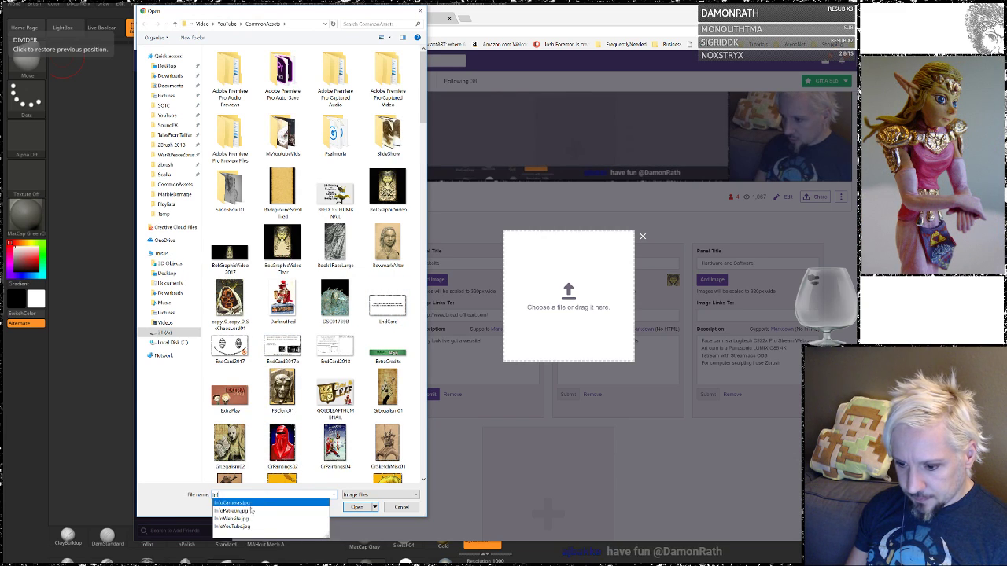
key(Down)
key(Down)
key(Down)
key(Return)
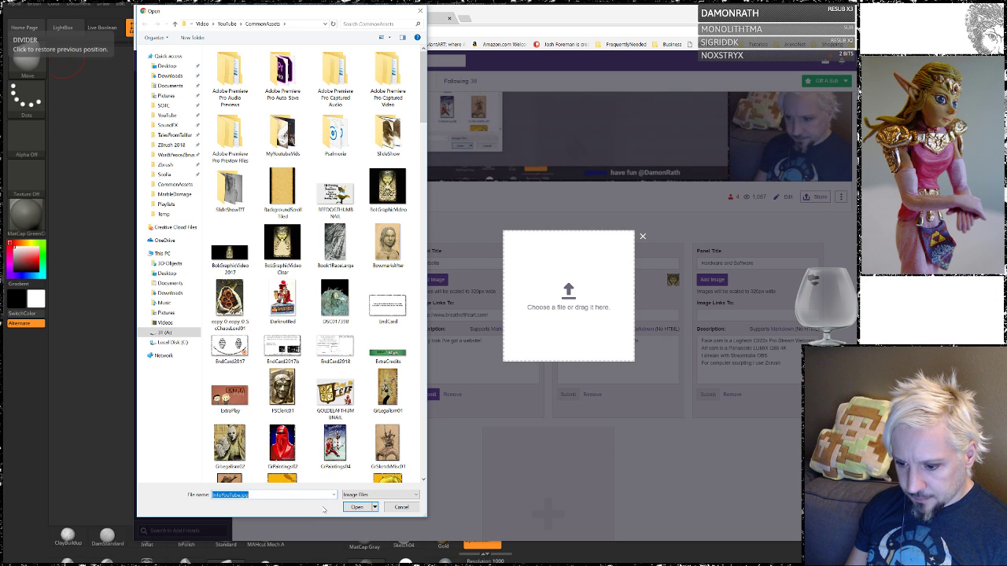
click(357, 508)
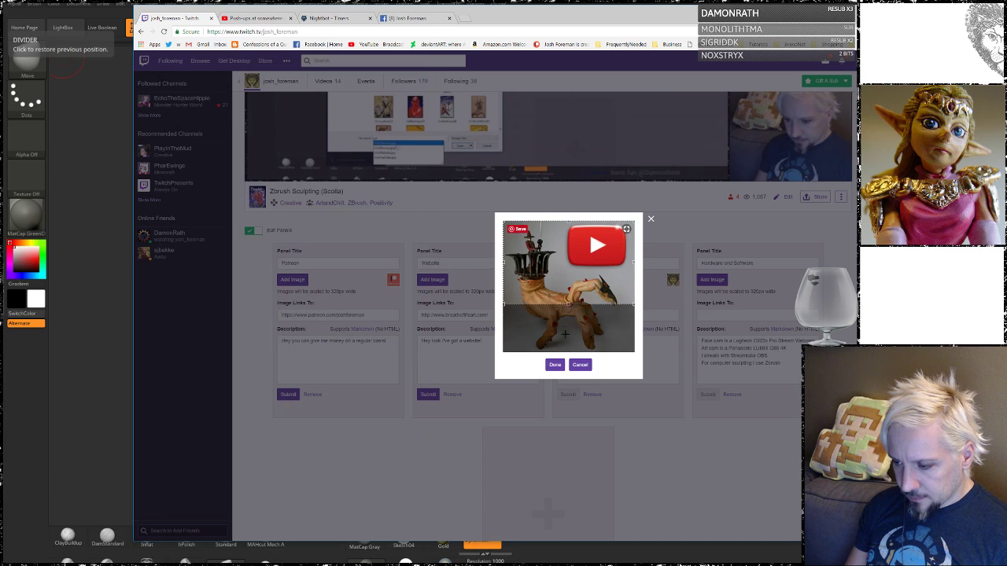
click(554, 366)
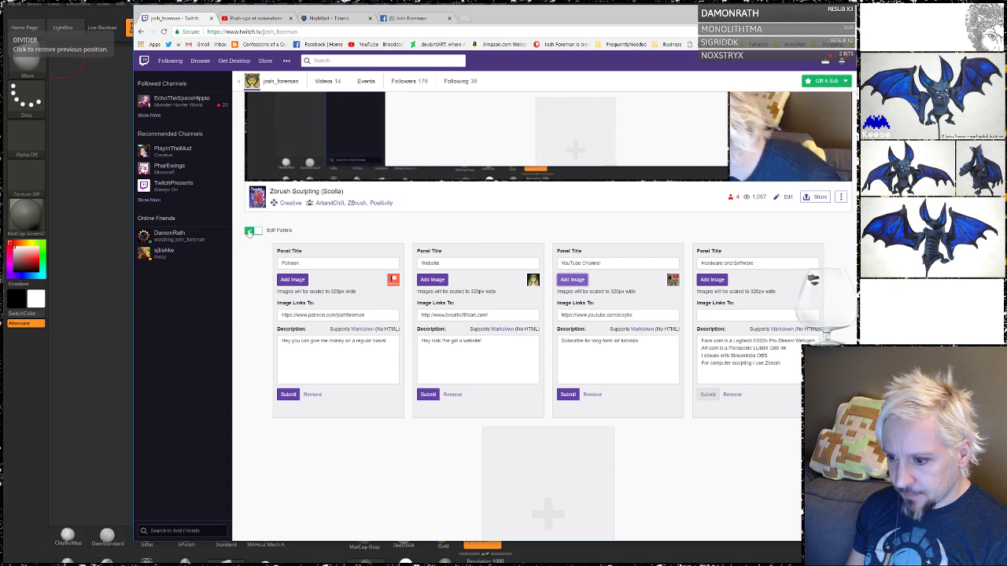
- Submit the Patreon, Website and YouTube Channel panels and turn off panel editing
click(288, 394)
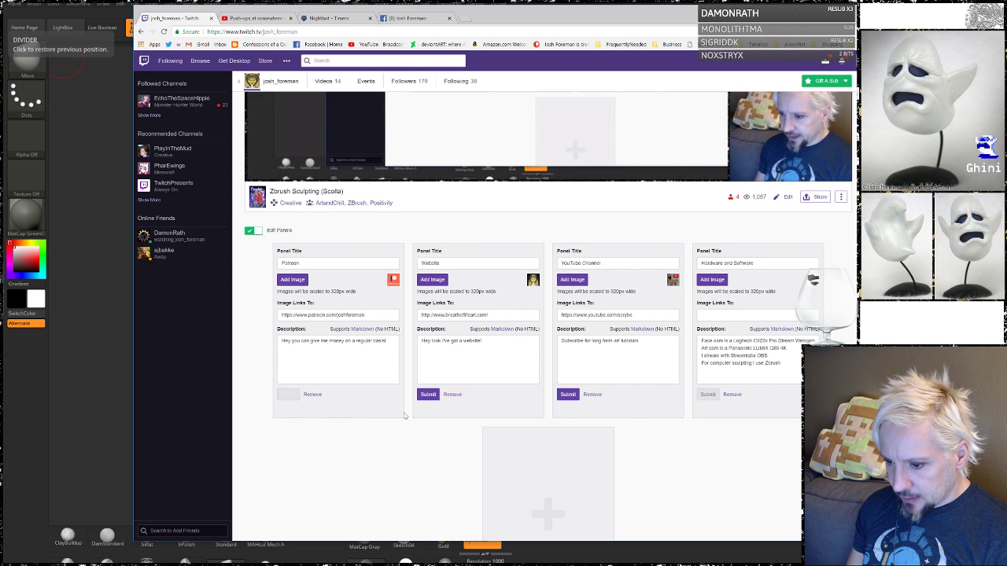
click(424, 395)
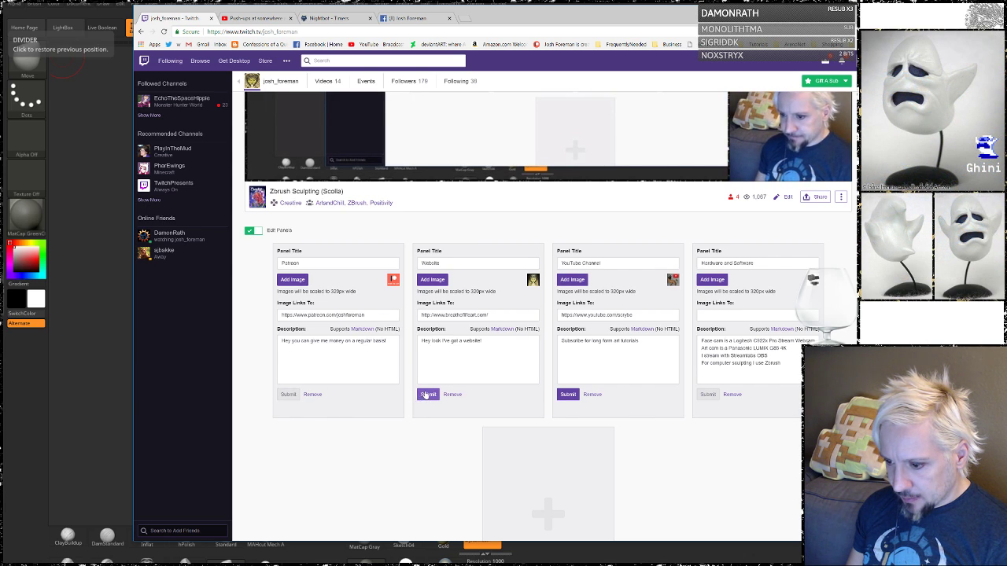
click(568, 395)
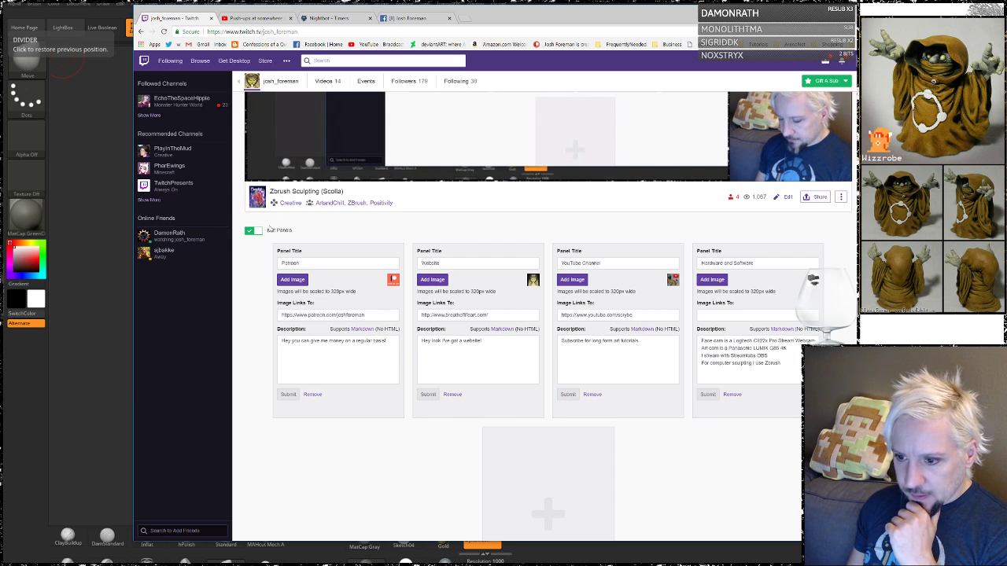
click(250, 230)
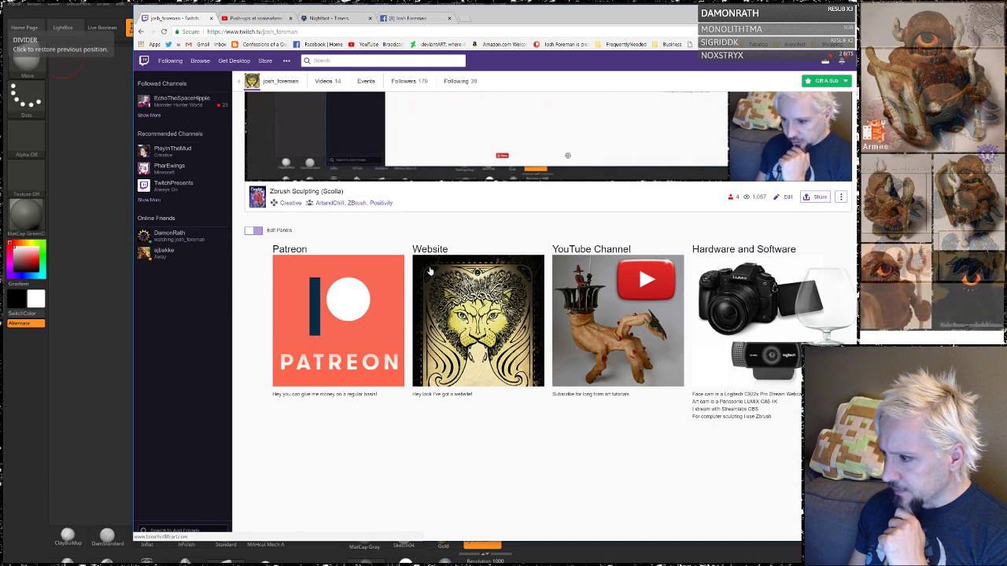
- Test the Patreon panel's image link, close the page it opens and review the channel page
click(371, 303)
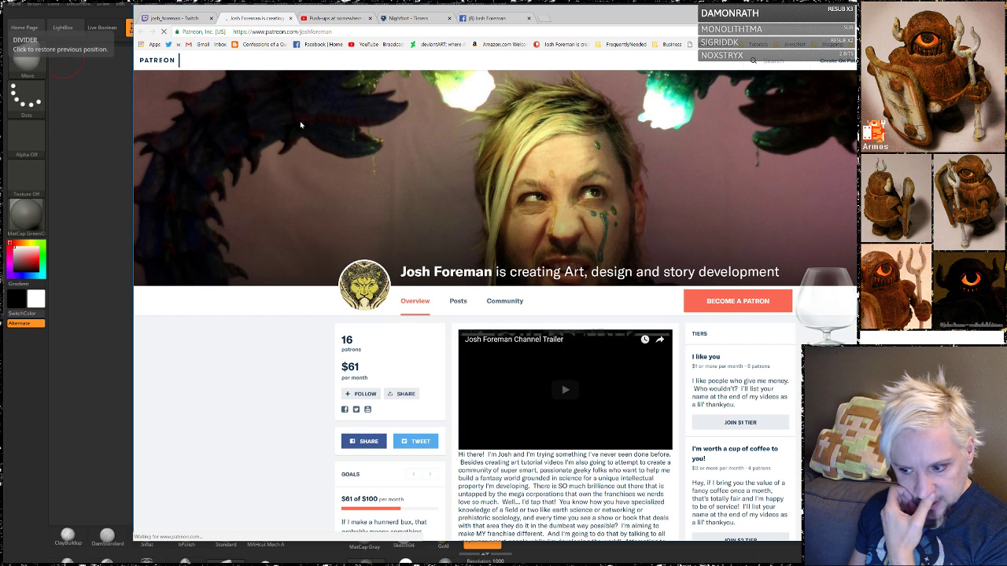
click(290, 18)
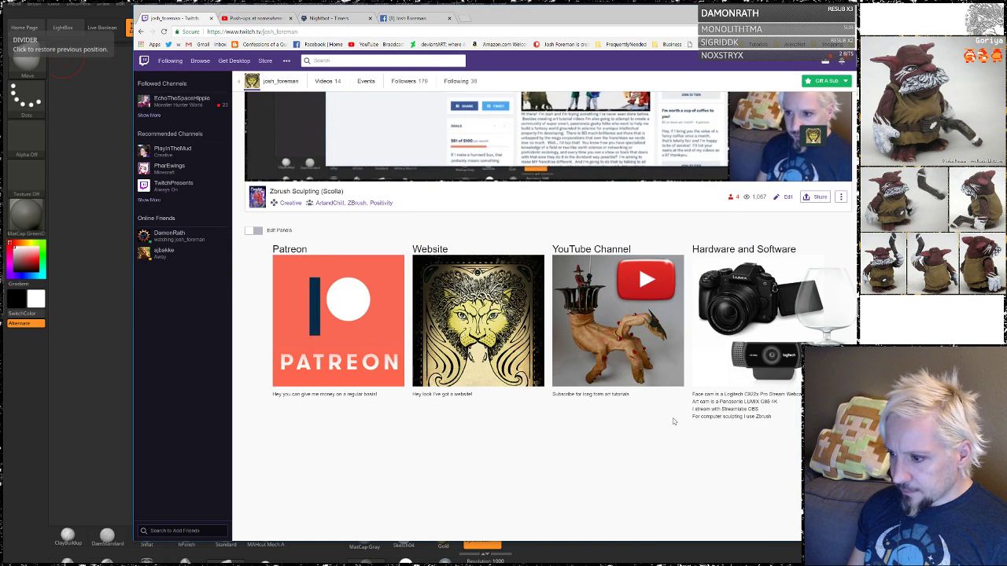
scroll(673, 421, up, 3)
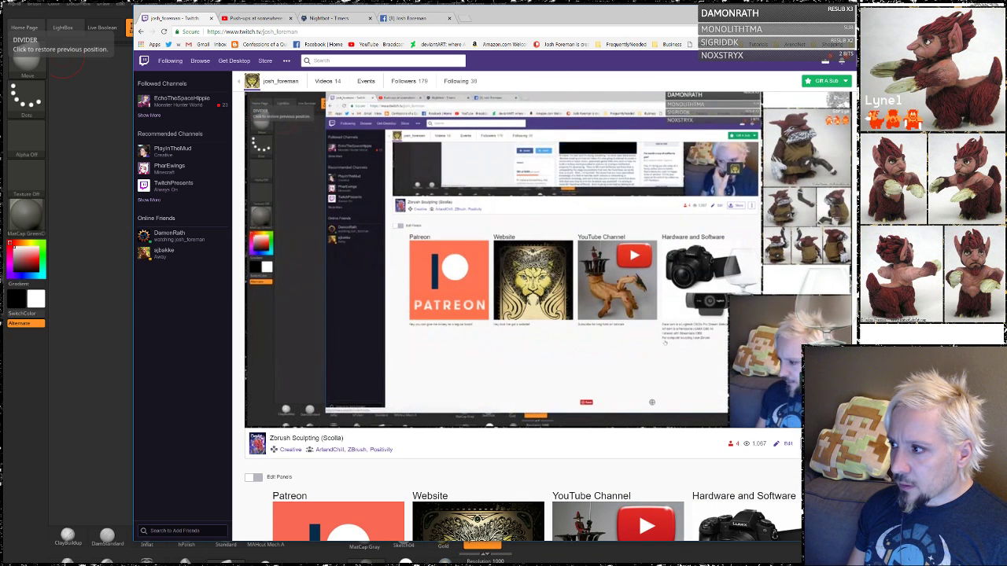
- Switch back to Photoshop with InfoWebsite.jpg open
key(alt+Tab)
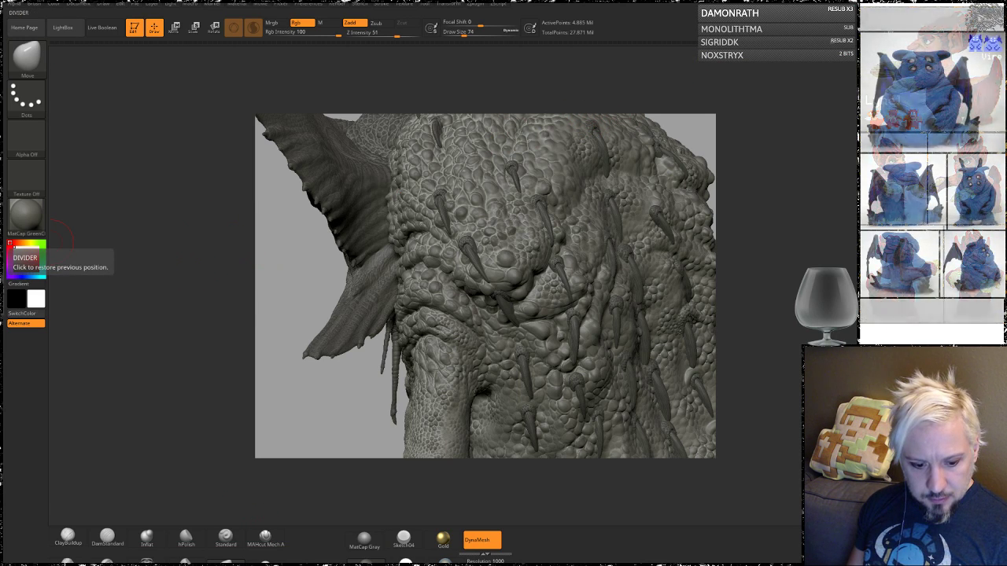
key(alt+Tab)
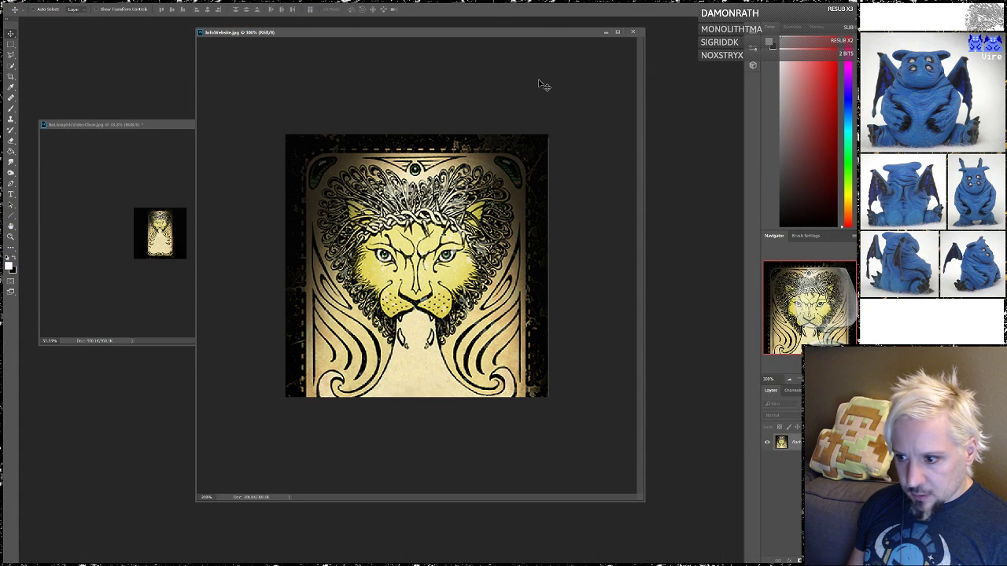
- Close InfoWebsite.jpg and the edited lion graphic without saving changes, and quit Photoshop
click(633, 32)
click(276, 125)
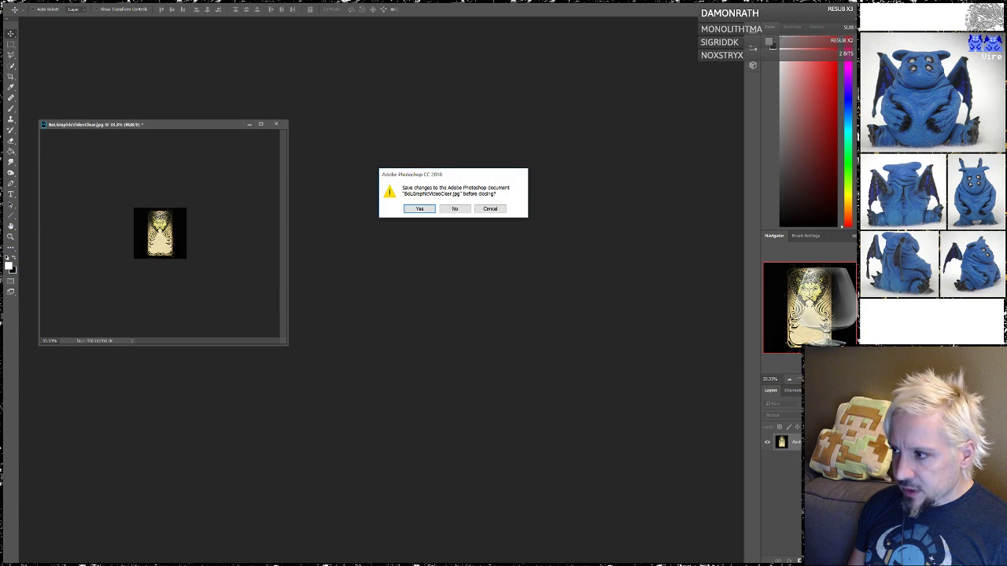
click(455, 210)
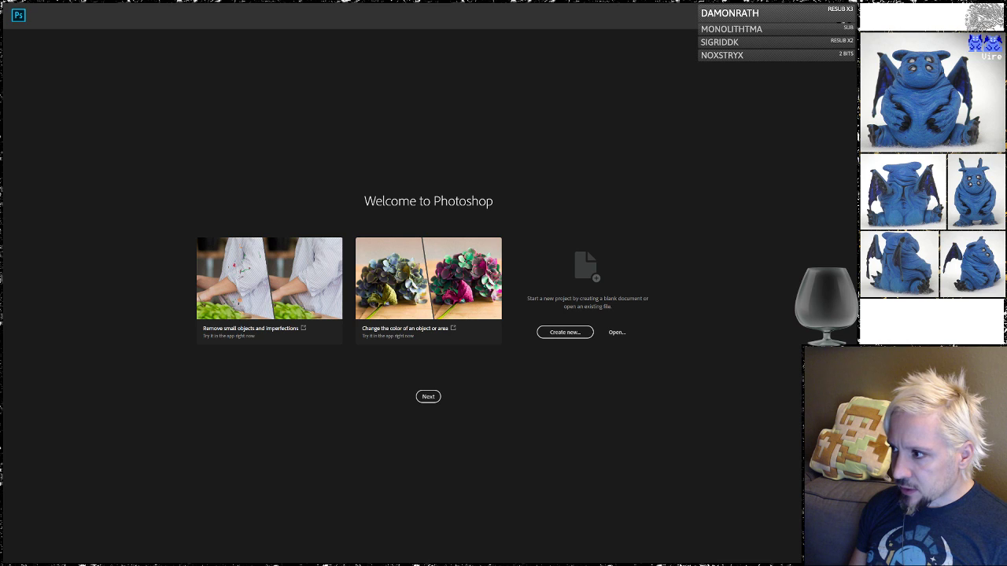
key(ctrl+q)
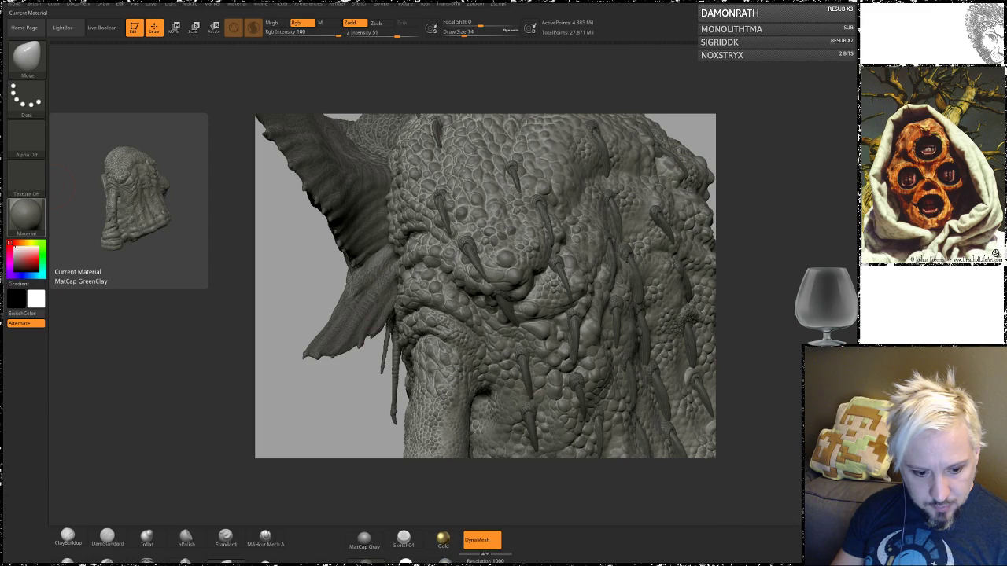
- Move the Twitch channel tab out of the browser window and return to ZBrush
key(alt+Tab)
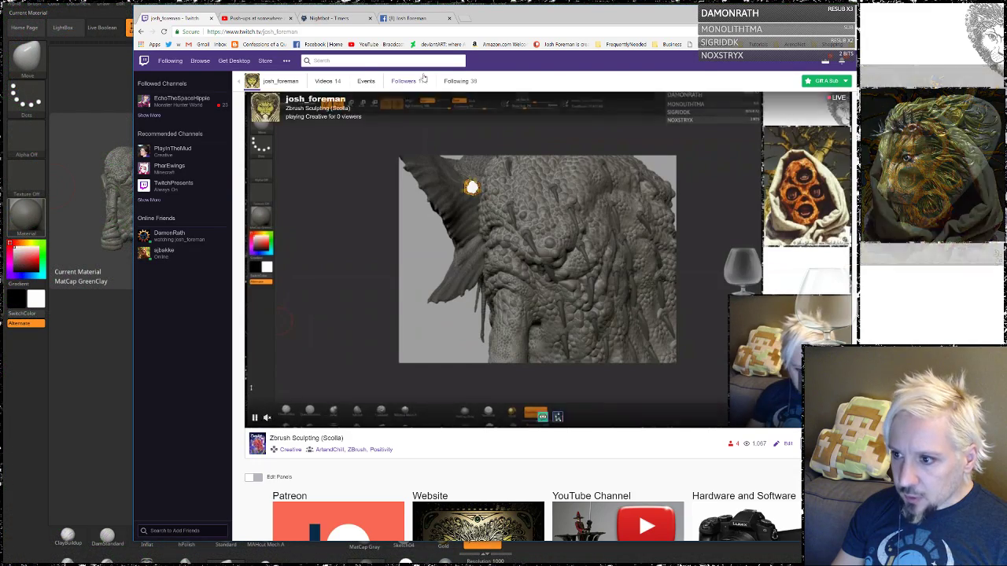
drag(180, 20, 0, 0)
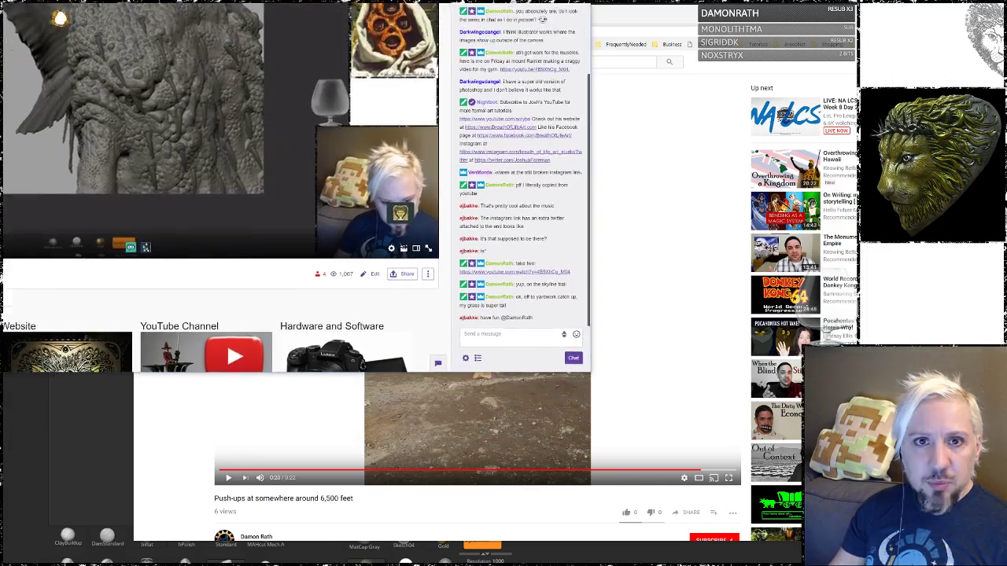
drag(60, 18, 0, 0)
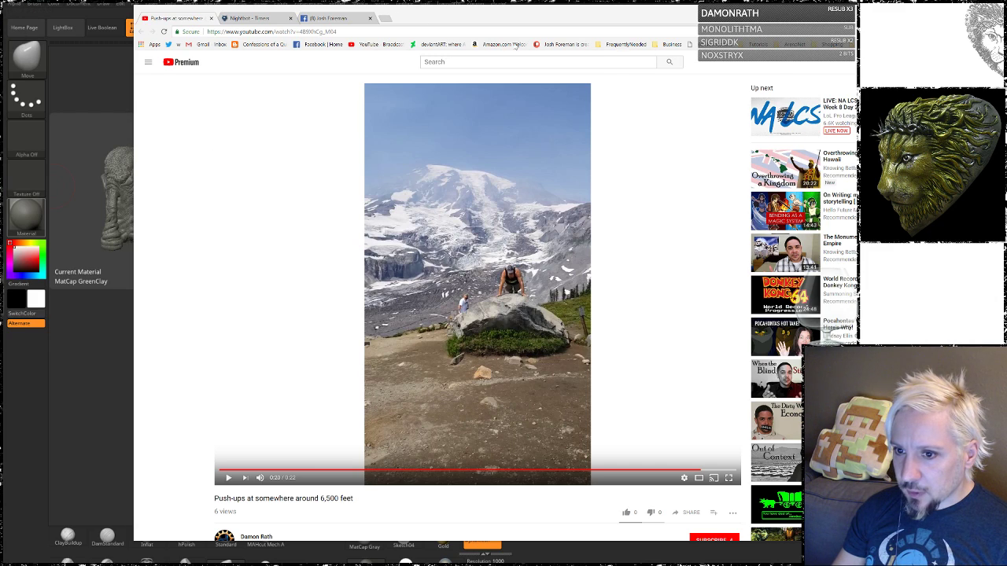
key(alt+Tab)
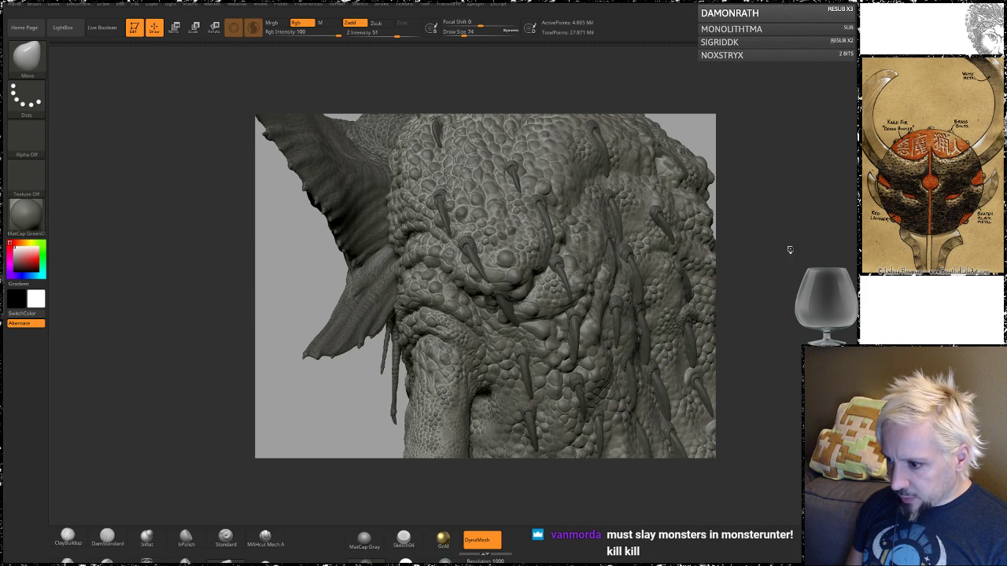
- Reduce the brush's draw size to 27 for detailing the skin between the spines
mouse_move(789, 250)
mouse_down()
mouse_move(759, 284)
mouse_move(724, 289)
mouse_up()
alt+drag(531, 259, 309, 164)
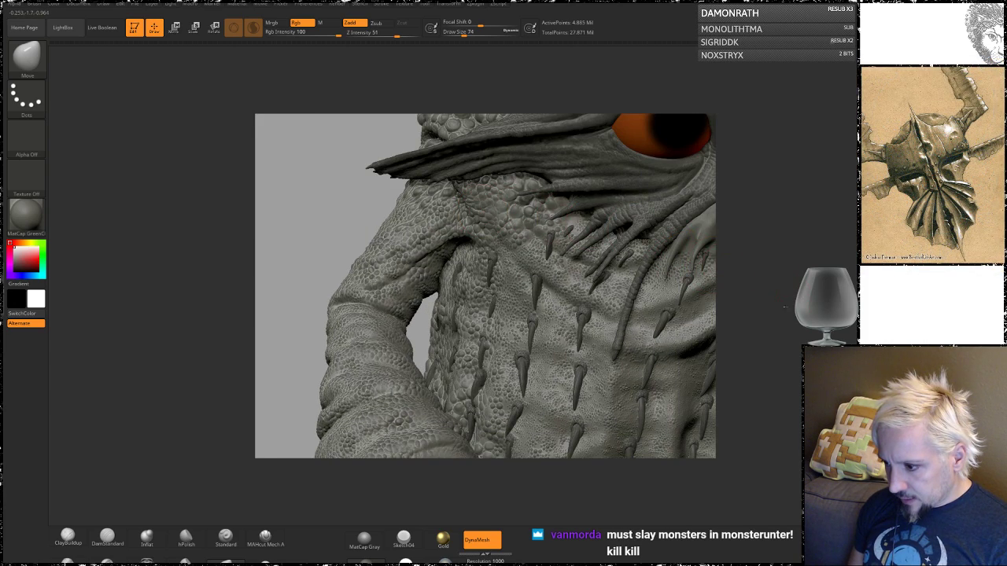
mouse_move(785, 307)
alt+mouse_down()
mouse_move(735, 243)
mouse_move(751, 232)
mouse_move(779, 314)
mouse_move(801, 340)
mouse_move(813, 334)
mouse_move(675, 234)
alt+mouse_up()
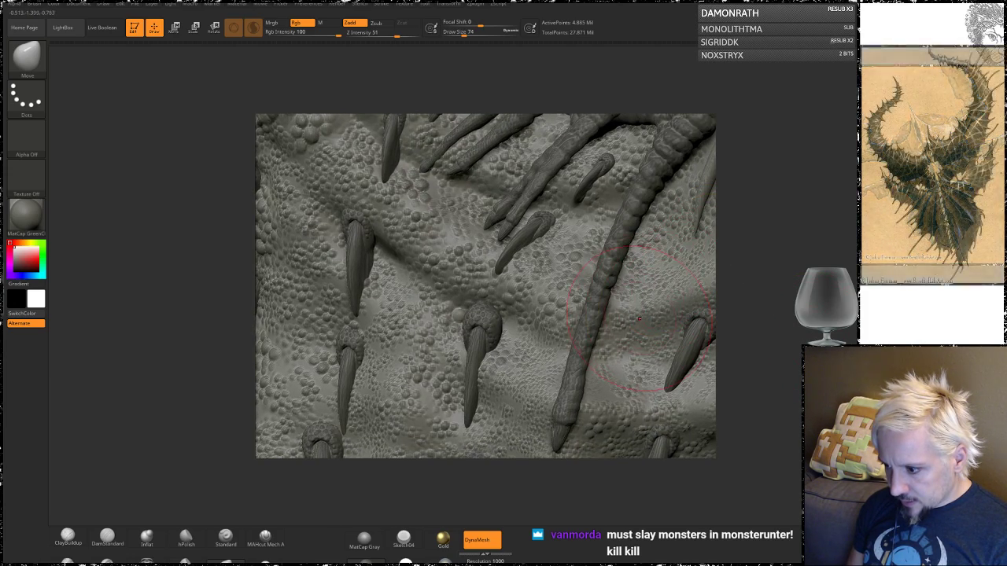
mouse_move(766, 296)
mouse_down()
mouse_move(752, 307)
mouse_move(761, 299)
mouse_move(664, 301)
mouse_up()
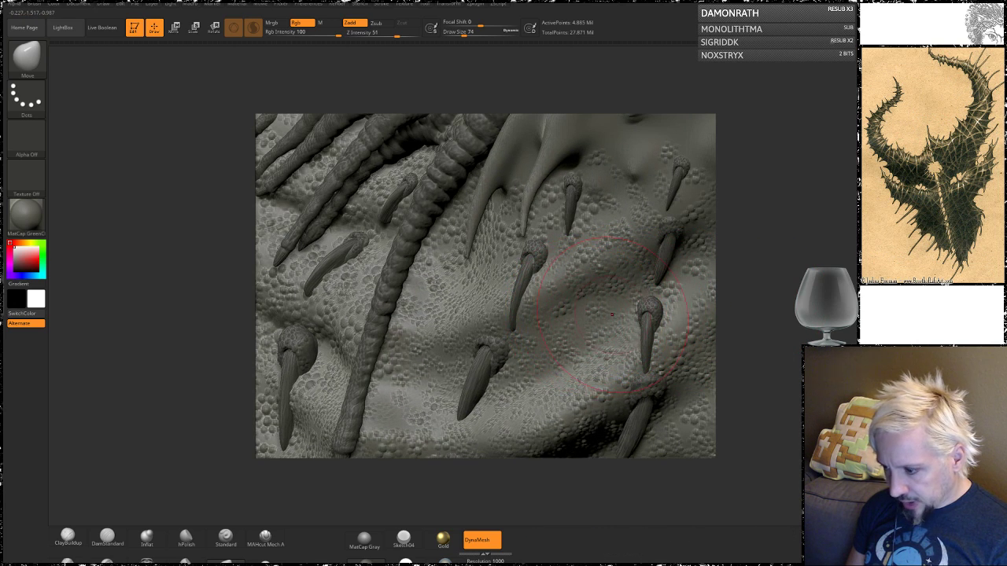
key(space)
drag(573, 307, 566, 308)
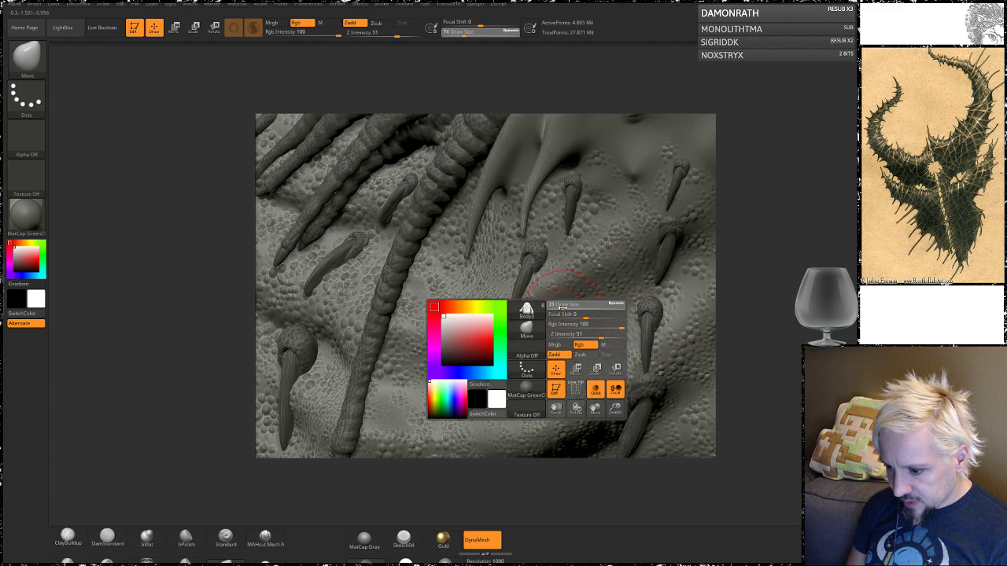
- Switch to the Standard brush with its DragRect stroke, turn off Sculptris Pro and set Z Intensity to 24
click(224, 537)
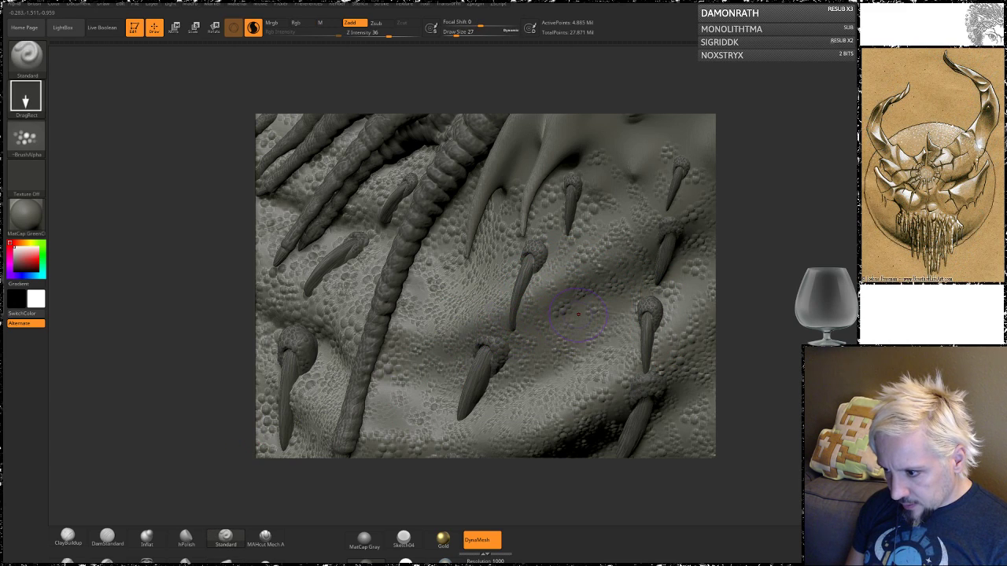
click(253, 29)
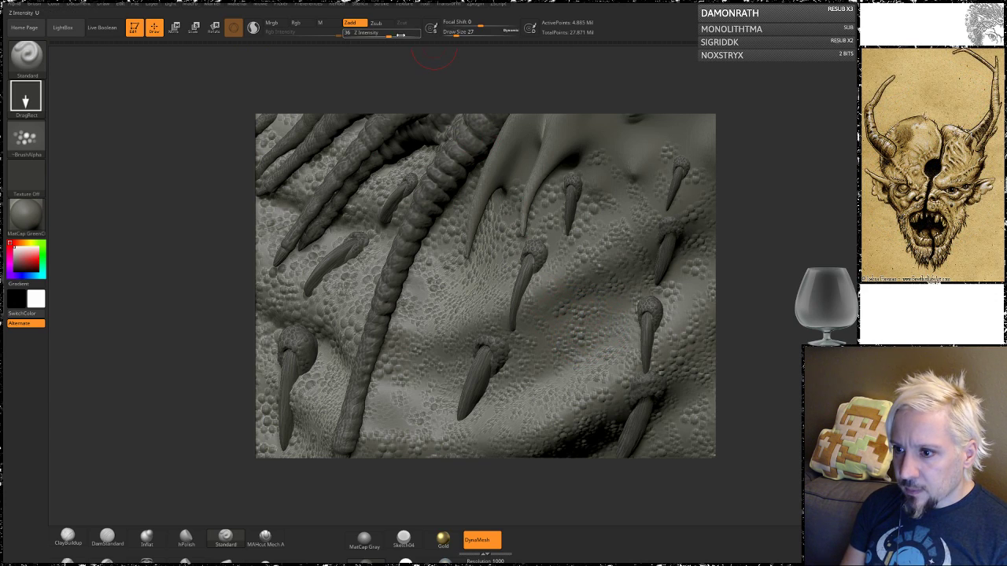
drag(390, 36, 378, 35)
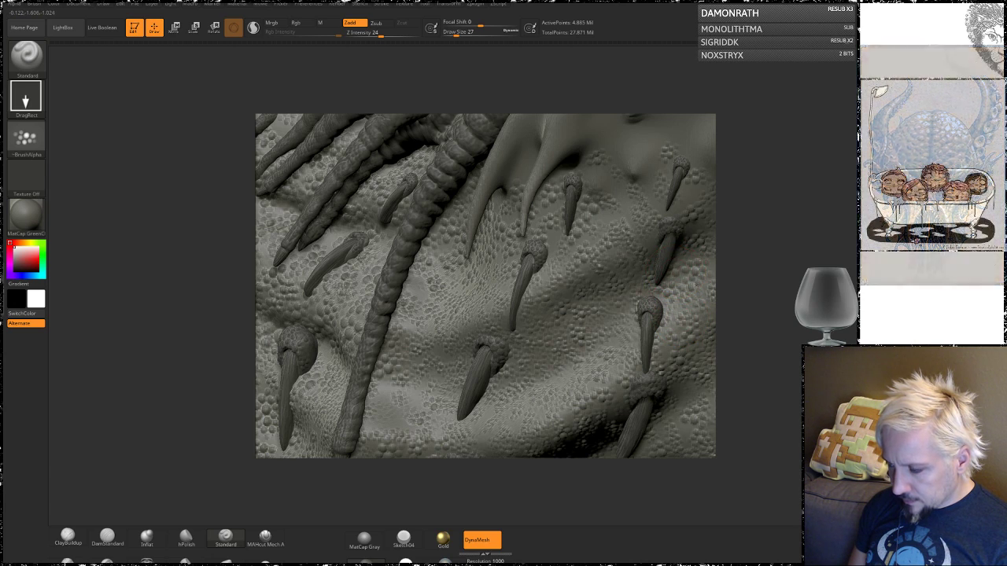
- Stamp patches of the bumpy scale alpha over the skin between the spines, working from several angles
alt+drag(787, 251, 709, 258)
alt+drag(745, 202, 705, 208)
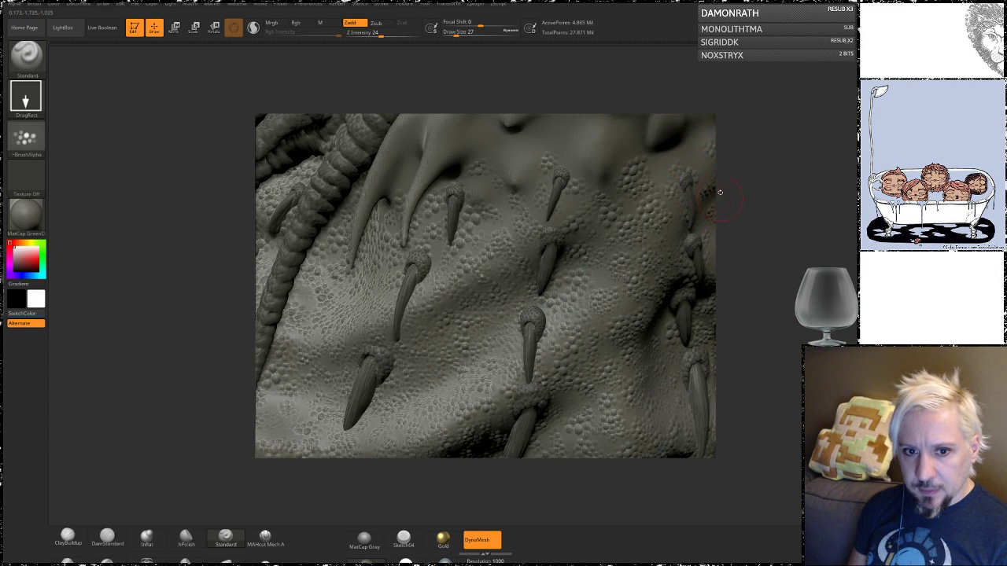
alt+drag(718, 155, 725, 210)
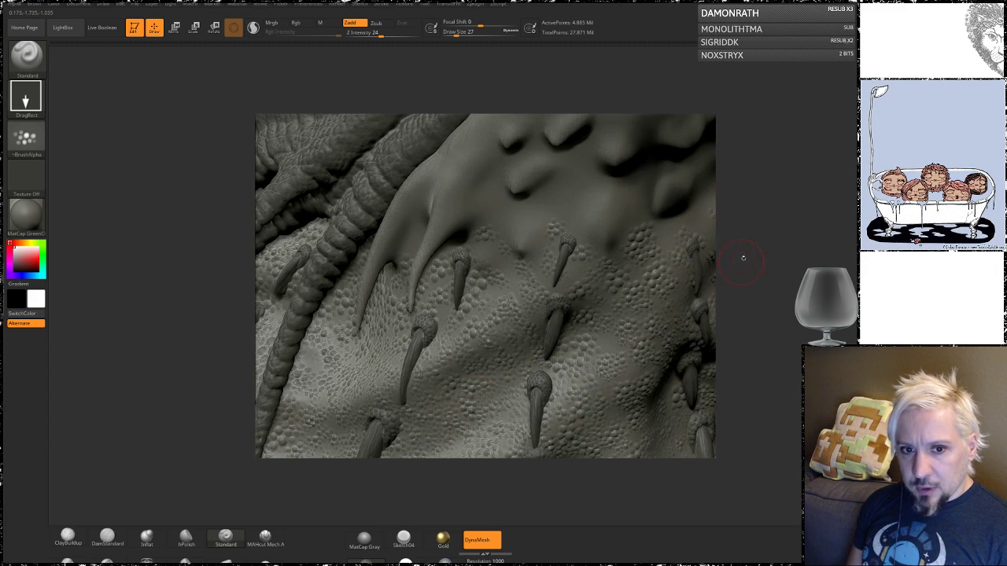
drag(763, 248, 772, 281)
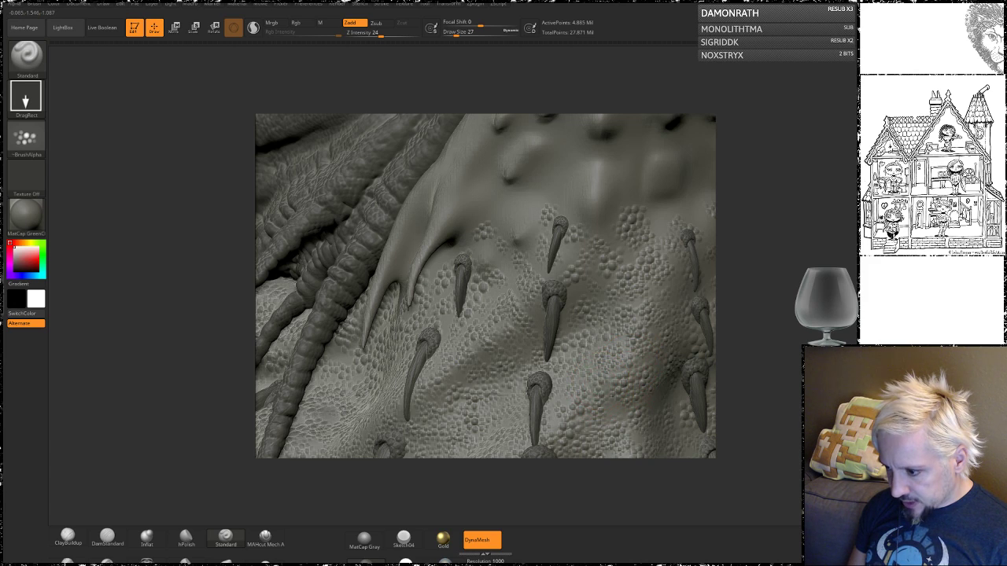
alt+drag(762, 326, 740, 202)
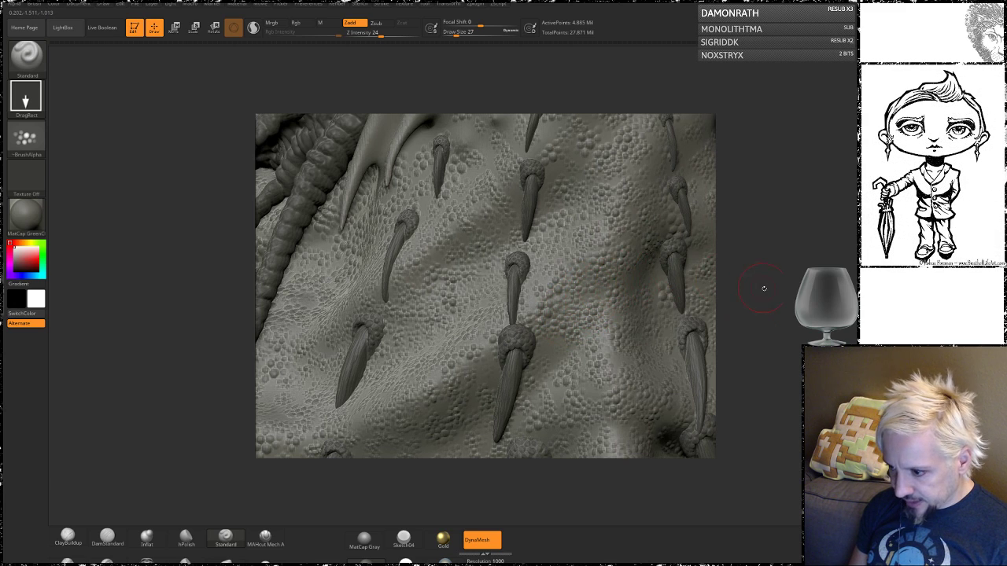
drag(764, 288, 775, 305)
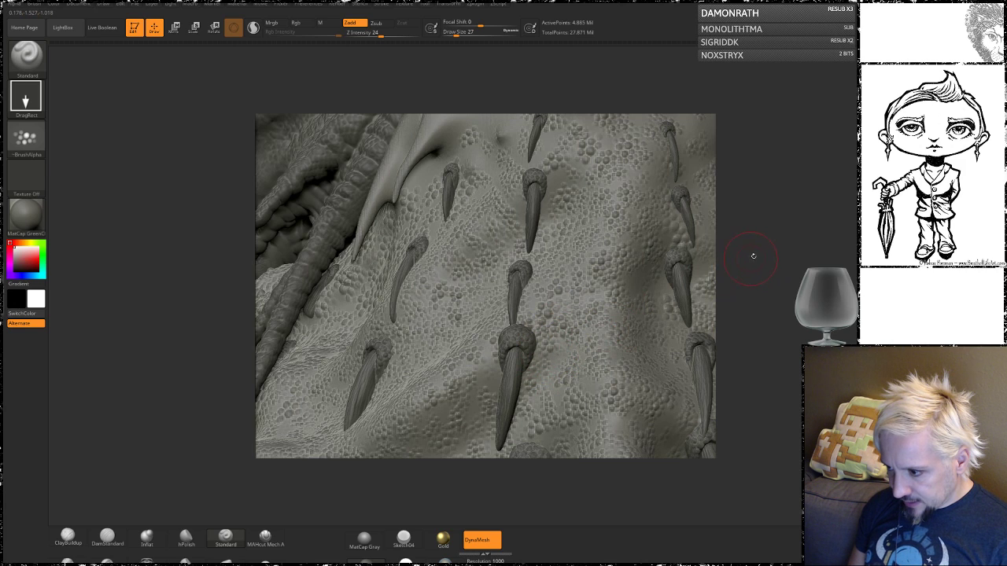
drag(753, 256, 633, 290)
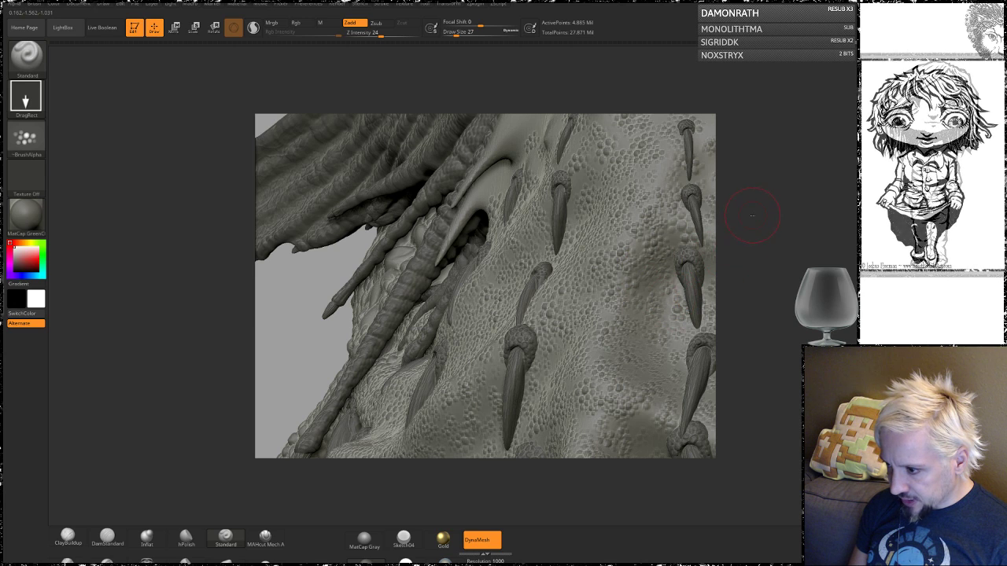
mouse_move(747, 206)
mouse_down()
mouse_move(786, 228)
mouse_move(763, 224)
mouse_up()
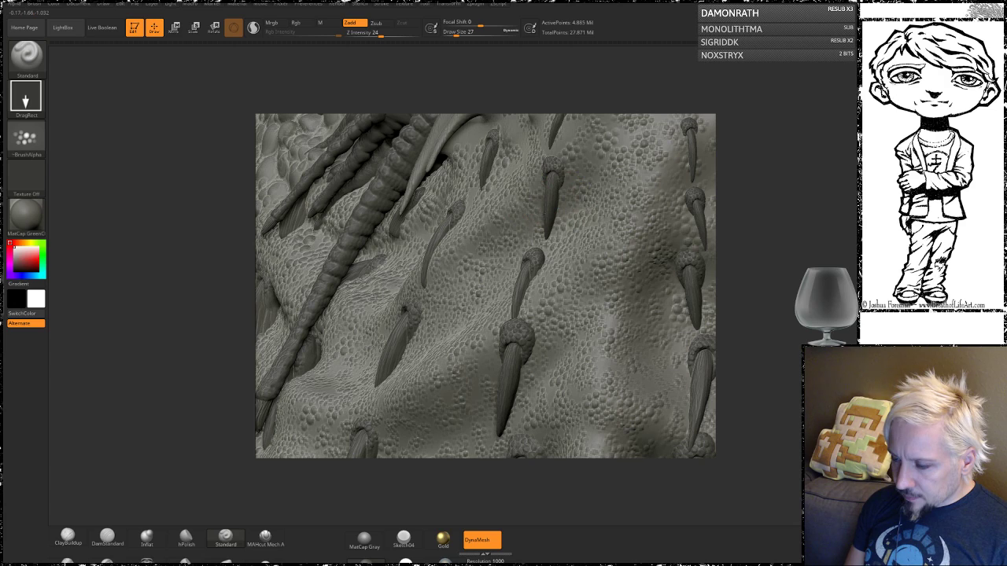
mouse_move(761, 189)
mouse_down()
mouse_move(728, 201)
mouse_move(752, 165)
mouse_move(739, 185)
mouse_up()
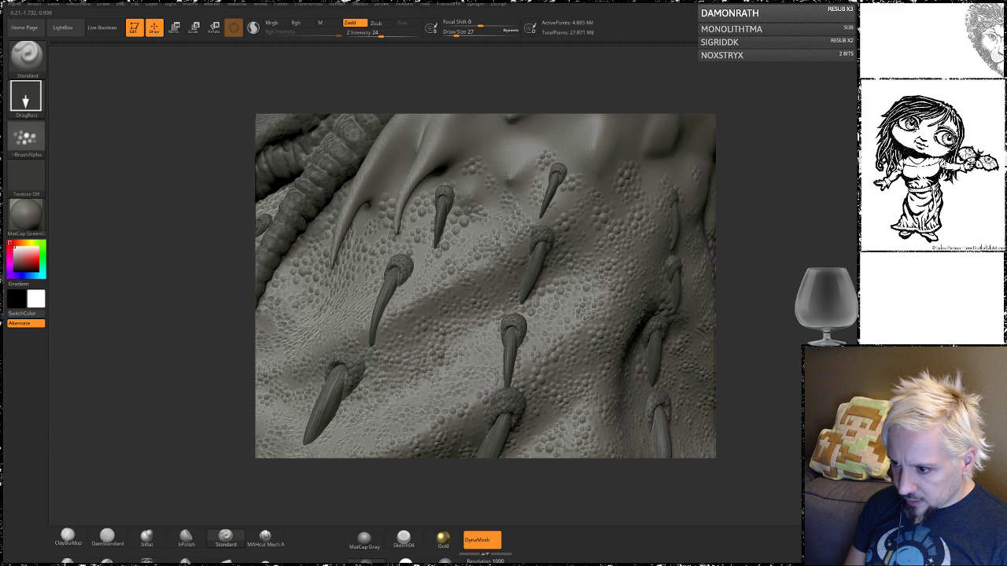
- Build up and smooth a raised skin collar around one spine's base using ClayBuildup at draw size 14
click(68, 537)
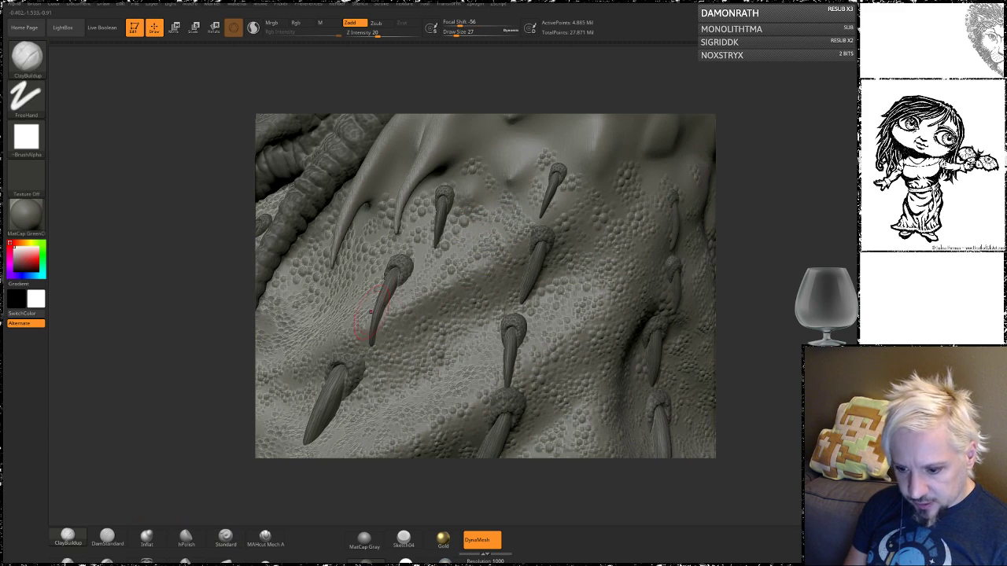
key(space)
drag(551, 214, 531, 215)
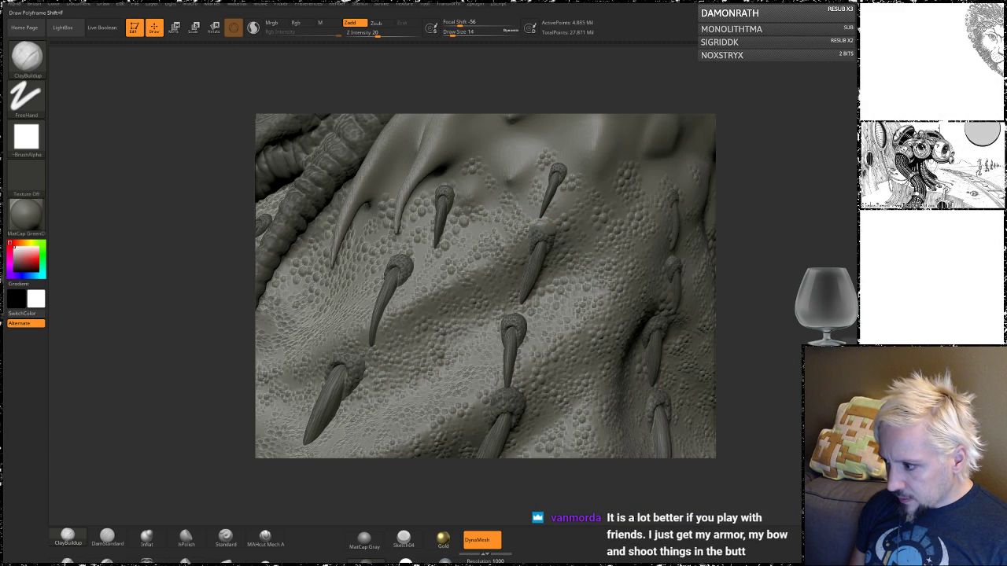
click(940, 424)
mouse_move(790, 275)
mouse_down()
mouse_move(542, 213)
mouse_move(561, 237)
mouse_up()
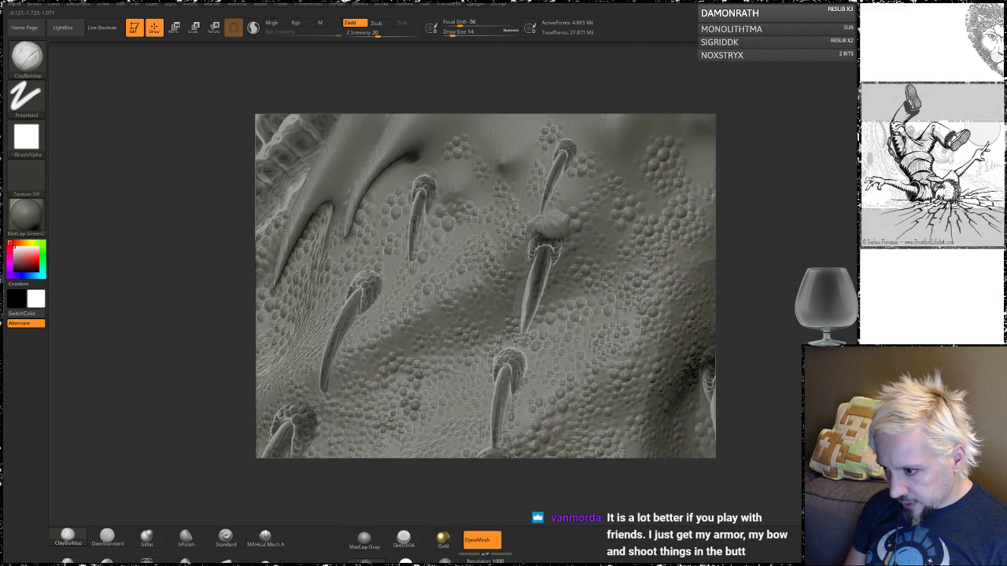
right_drag(588, 233, 510, 254)
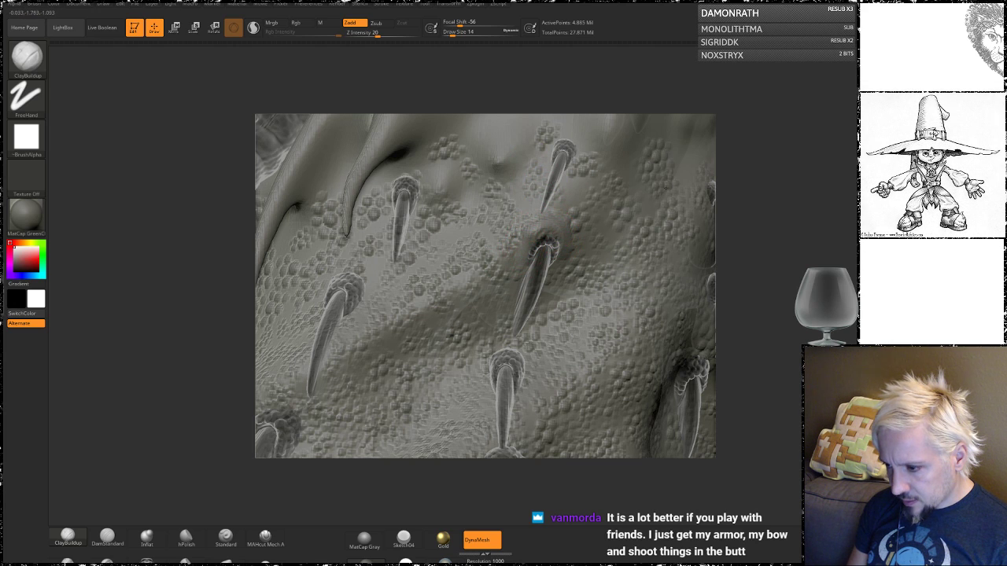
right_drag(480, 250, 561, 250)
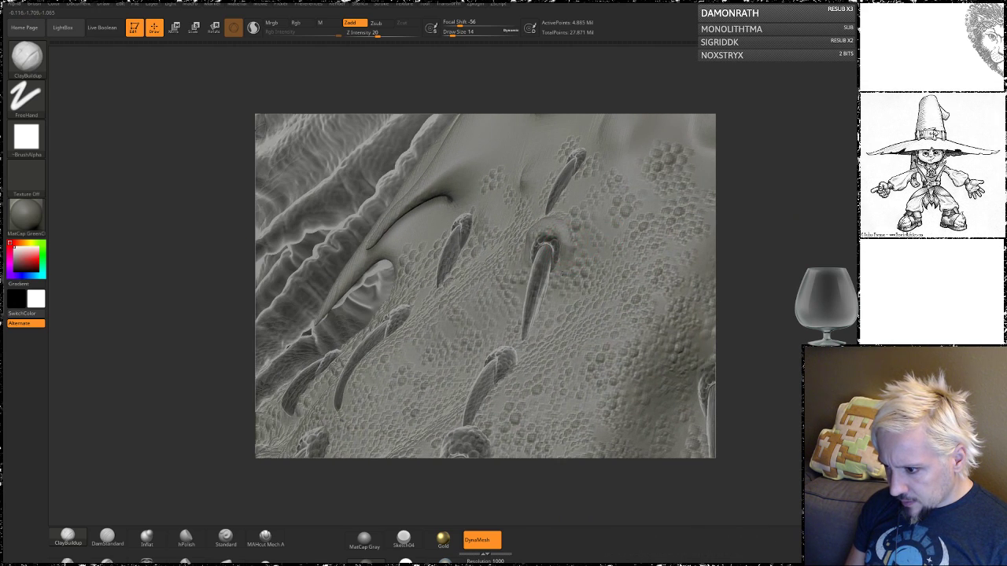
- Add a clay collar around the base of the next spine up and smooth it into the skin
drag(745, 181, 766, 190)
alt+drag(744, 147, 731, 239)
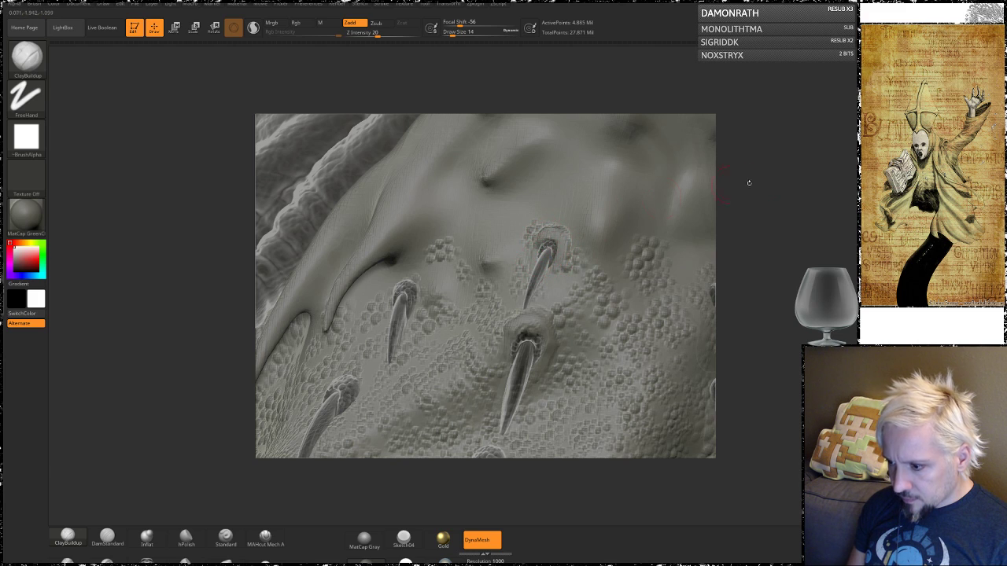
drag(748, 183, 767, 209)
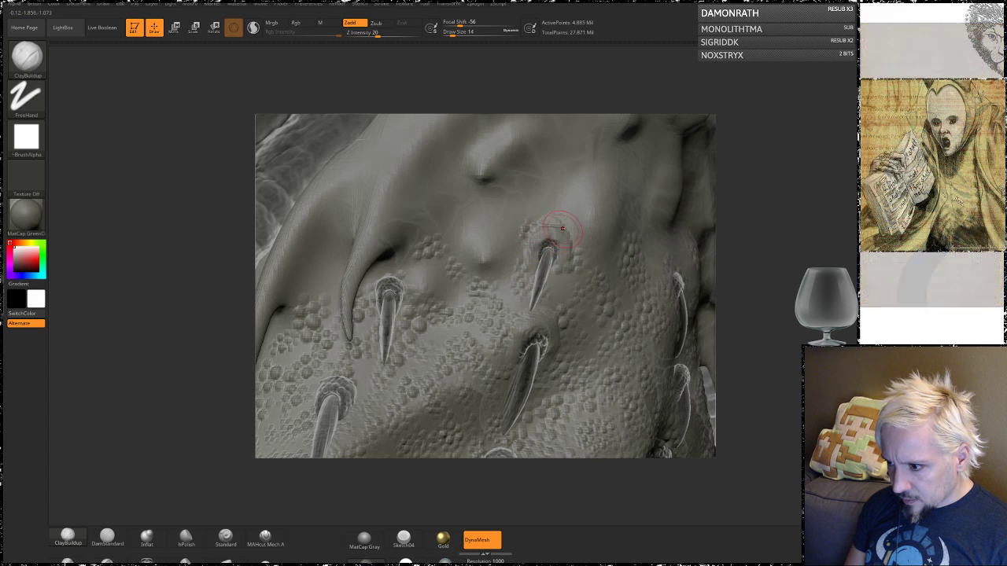
key(shift)
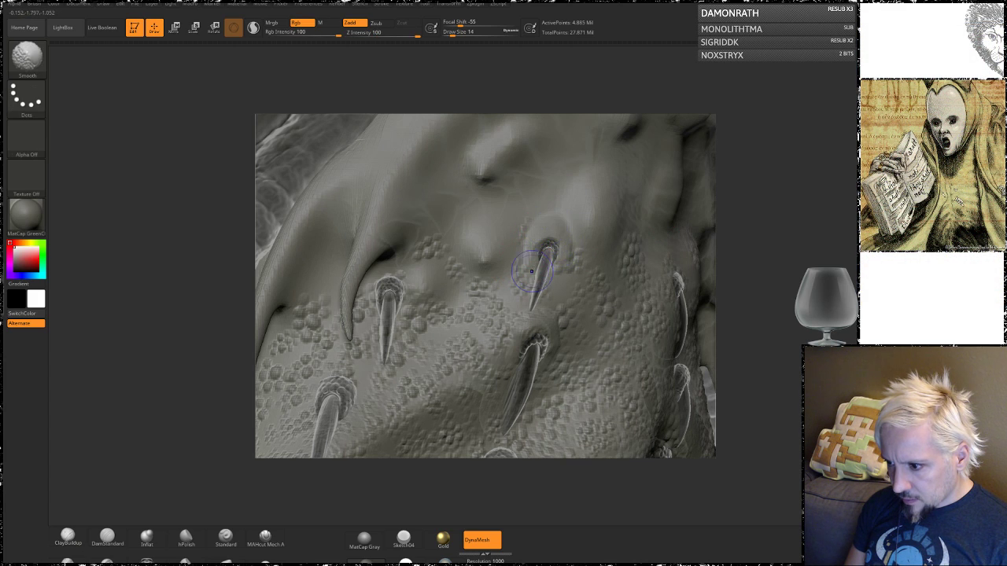
drag(780, 217, 769, 209)
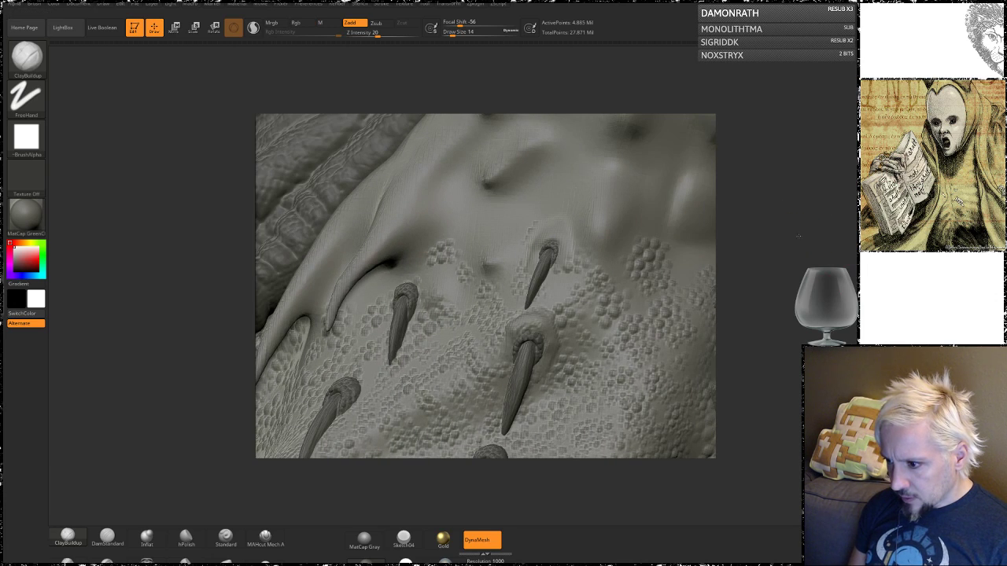
- Smooth the bare skin around the small spikes on the creature's drooping lip
mouse_move(799, 236)
mouse_down()
mouse_move(795, 222)
mouse_move(527, 346)
mouse_up()
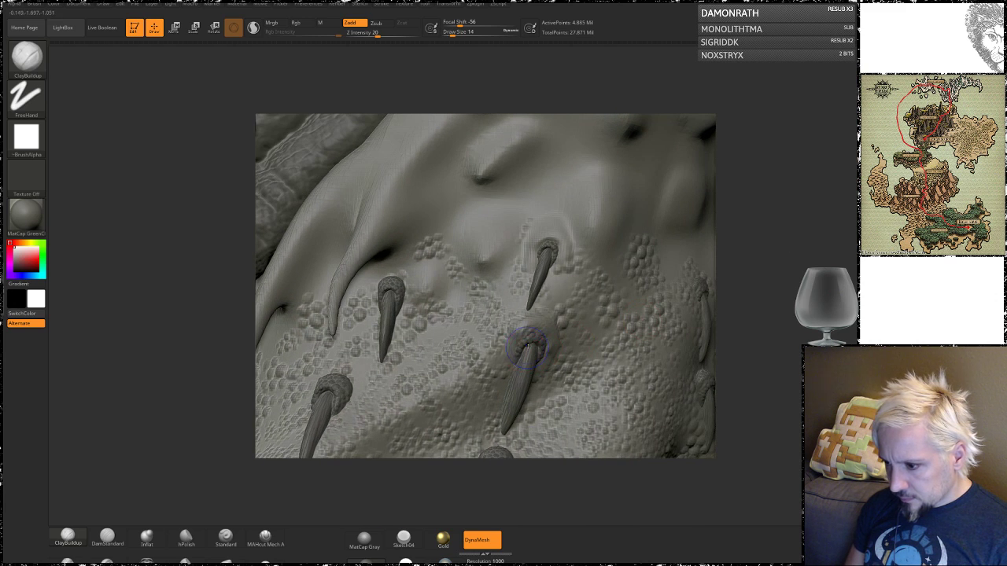
key(shift)
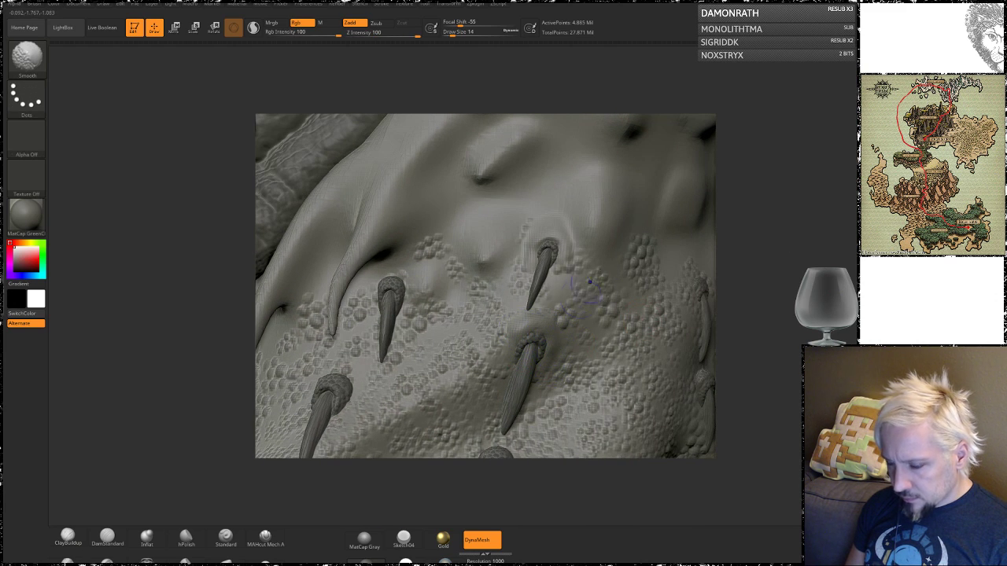
drag(761, 280, 750, 270)
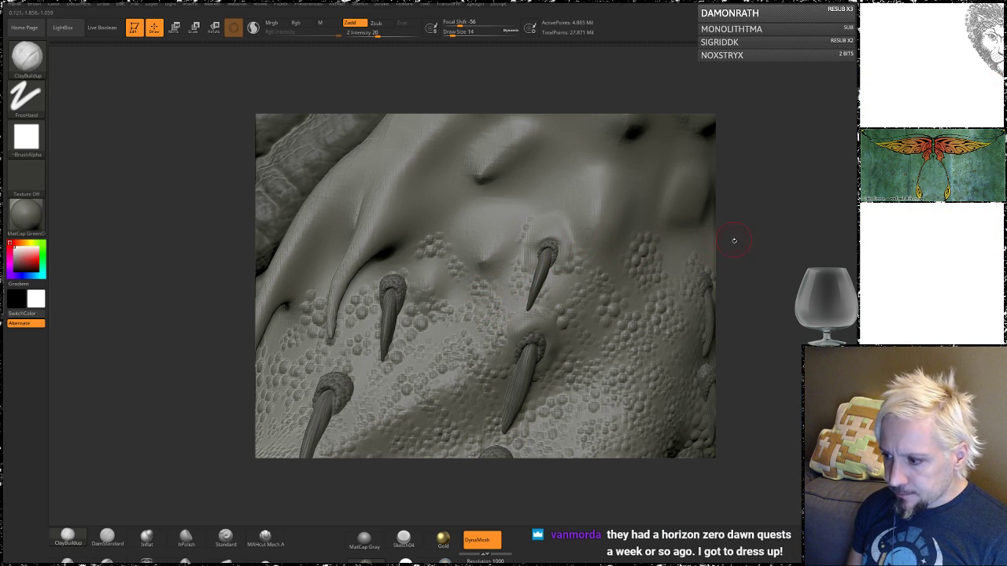
mouse_move(770, 276)
mouse_down()
mouse_move(699, 273)
mouse_move(785, 266)
mouse_move(759, 214)
mouse_move(779, 243)
mouse_move(777, 310)
mouse_up()
shift+drag(519, 236, 493, 252)
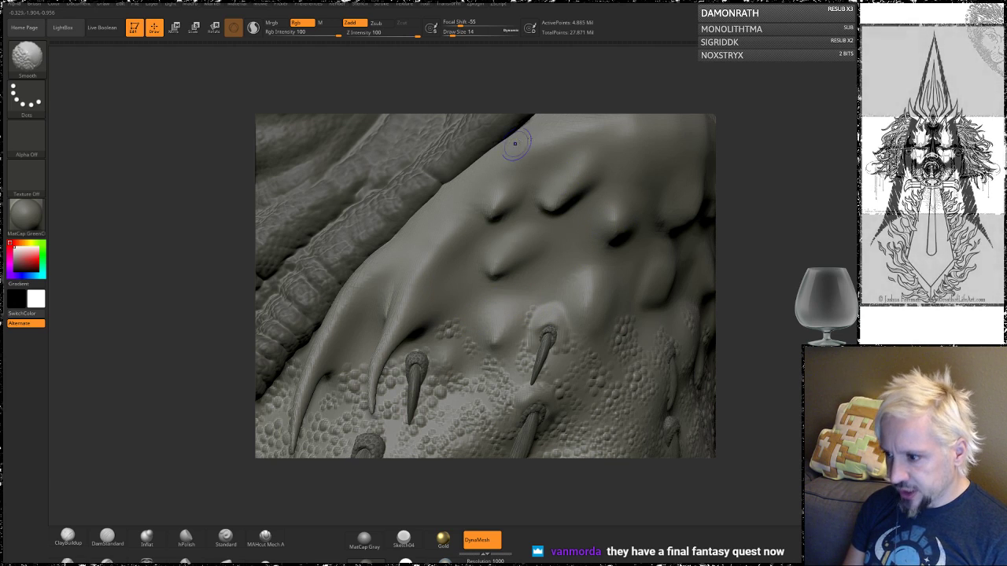
alt+right_drag(522, 306, 558, 244)
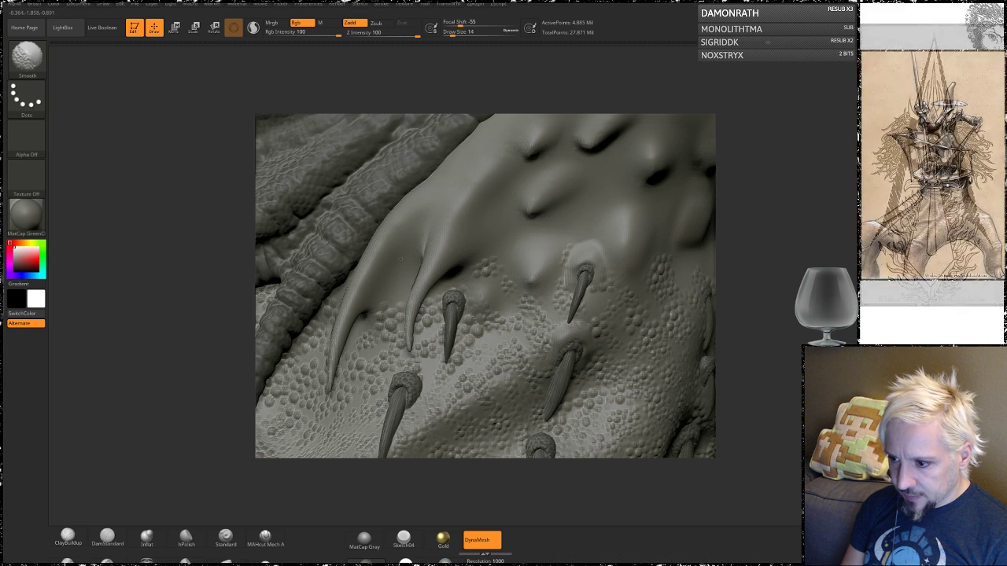
mouse_move(774, 272)
mouse_down()
mouse_move(786, 261)
mouse_move(821, 263)
mouse_up()
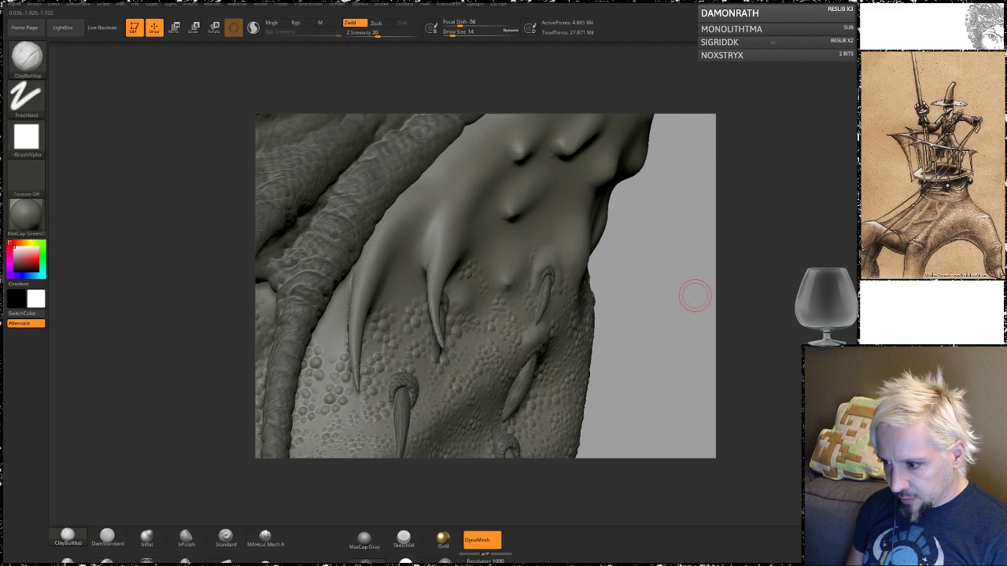
- Turn on Sculptris Pro mode and inflate the tip of the inner hanging tendril with the Inflat brush at draw size 7
mouse_move(695, 295)
mouse_down()
mouse_move(586, 295)
mouse_move(784, 362)
mouse_move(784, 323)
mouse_move(778, 330)
mouse_up()
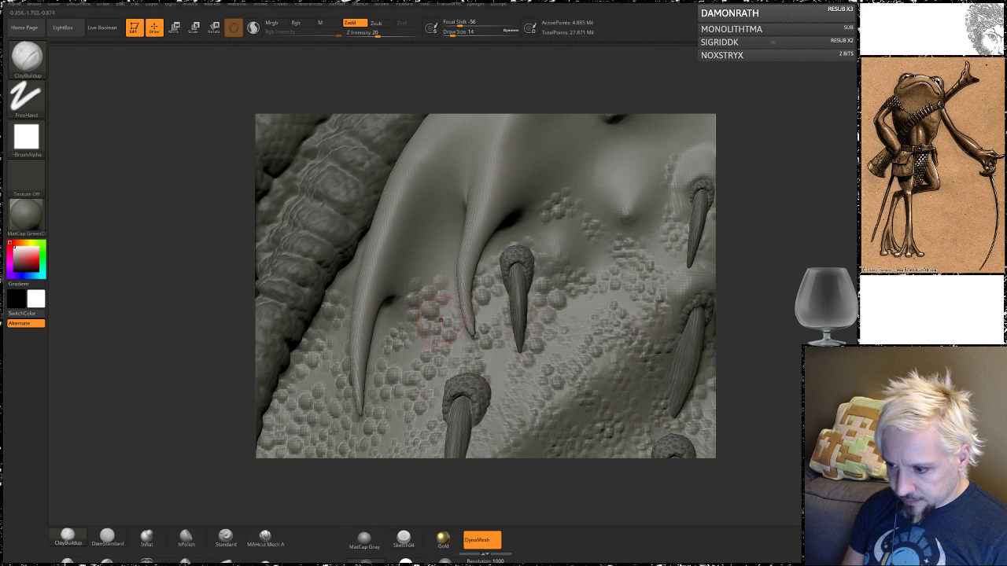
click(253, 29)
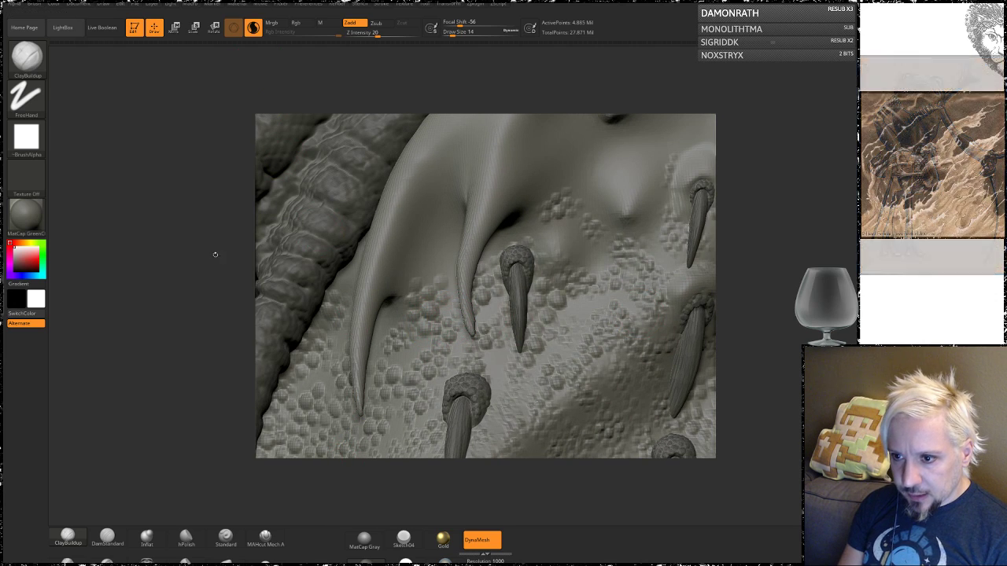
click(147, 538)
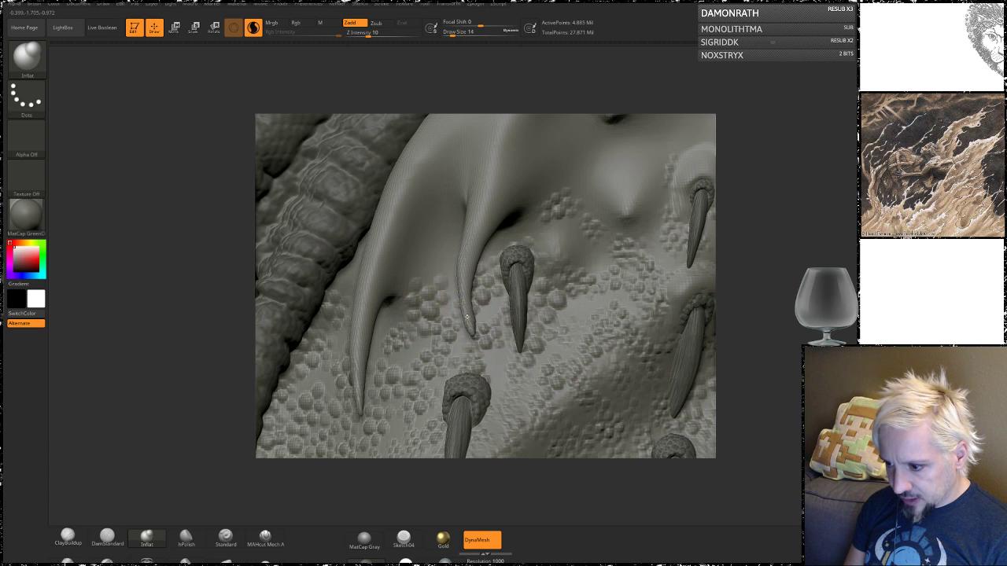
key(space)
drag(463, 318, 469, 321)
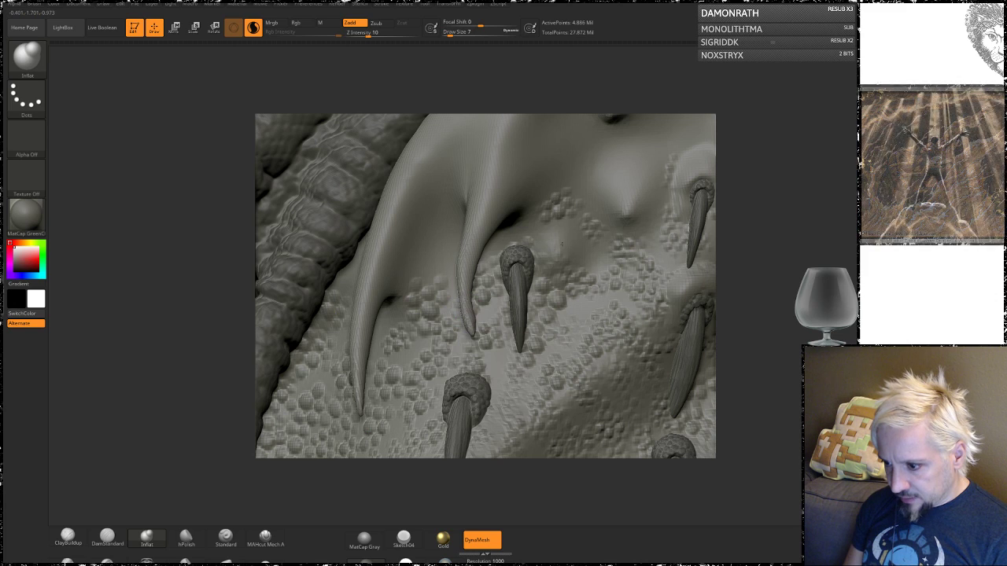
right_drag(393, 317, 434, 318)
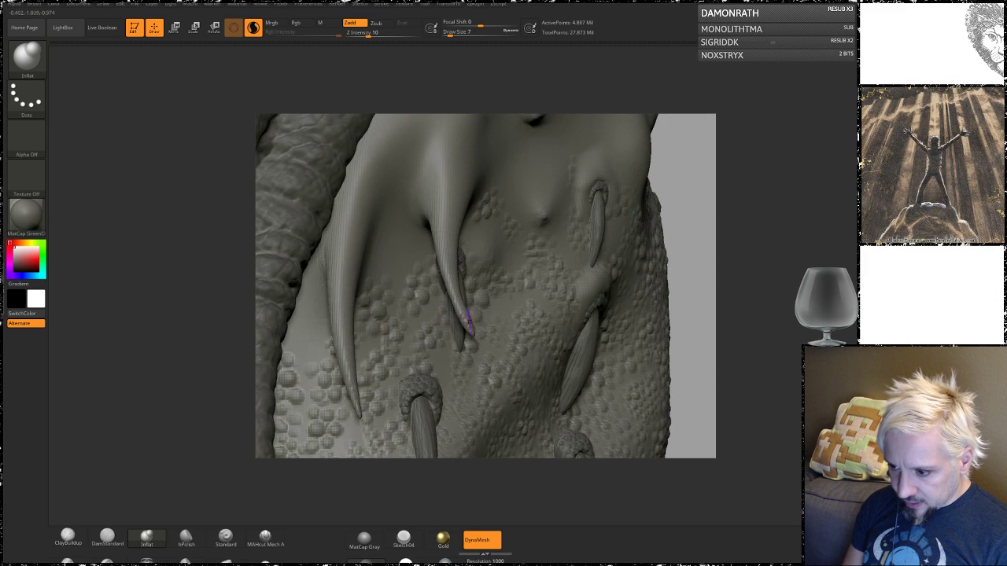
- Enlarge the Inflat brush to draw size 12 and thicken the two hanging lip tendrils from several angles
key(space)
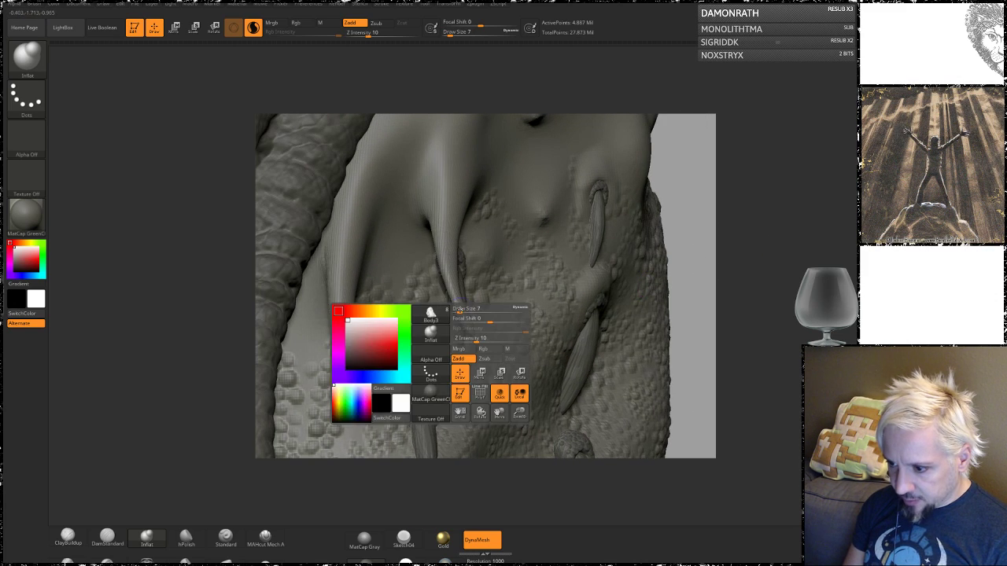
click(461, 312)
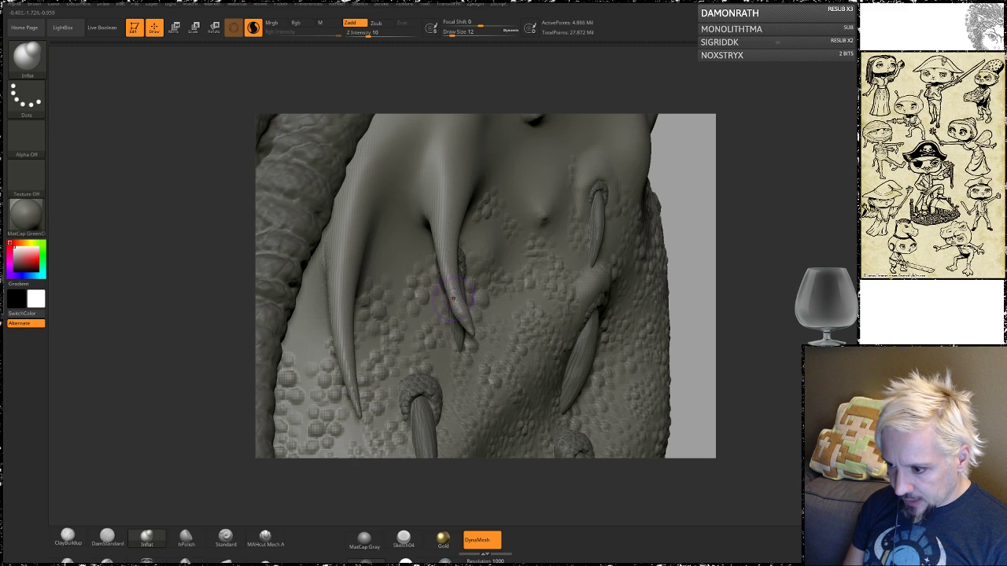
drag(713, 244, 783, 247)
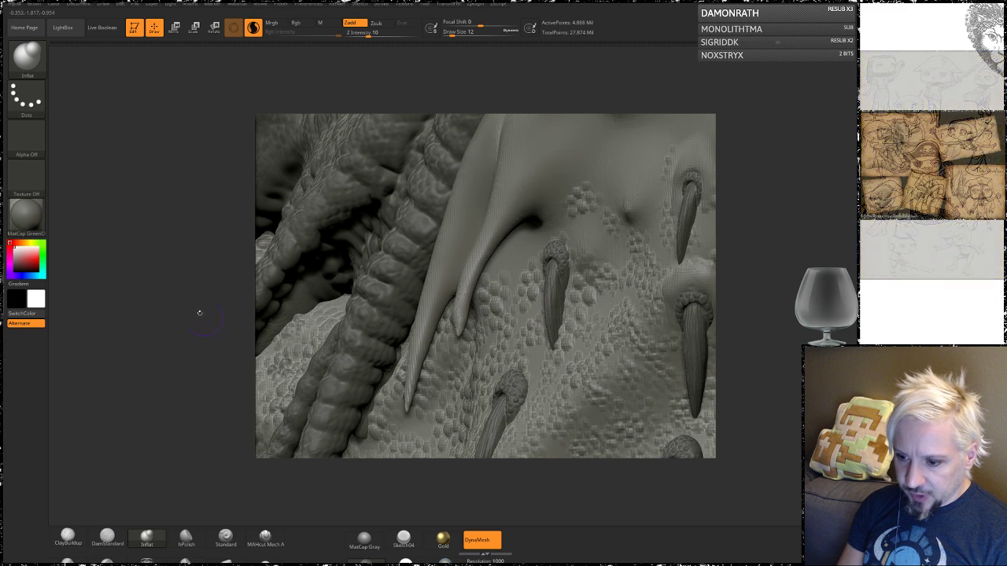
drag(198, 309, 376, 397)
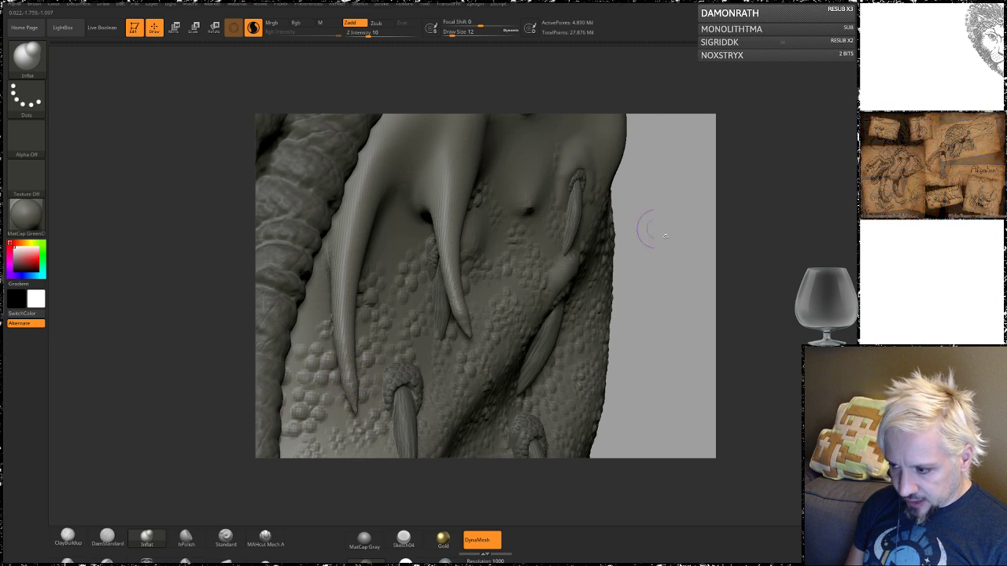
drag(668, 254, 476, 337)
drag(501, 145, 373, 364)
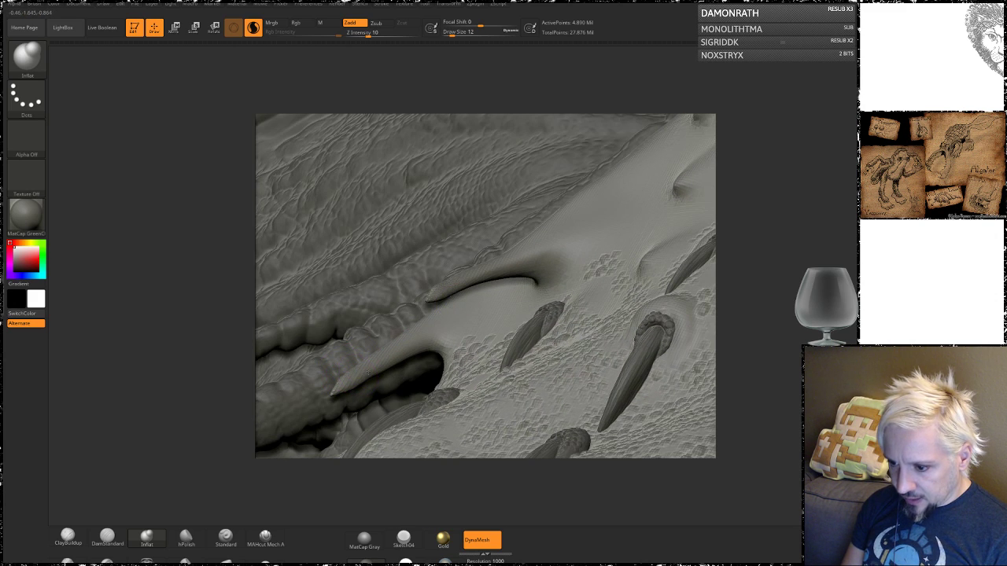
drag(771, 232, 686, 301)
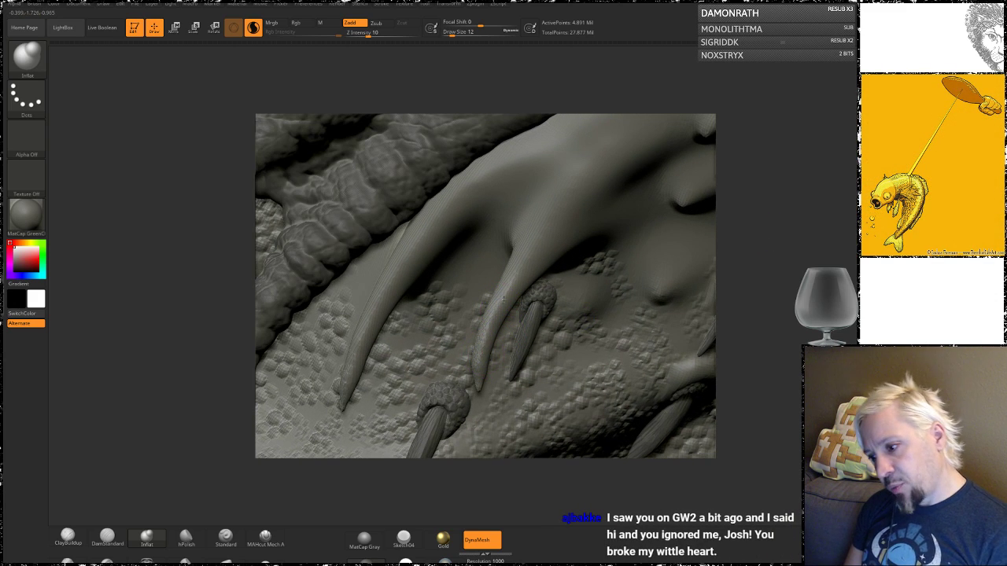
mouse_move(770, 275)
mouse_down()
mouse_move(772, 222)
mouse_move(785, 228)
mouse_move(767, 234)
mouse_move(762, 312)
mouse_up()
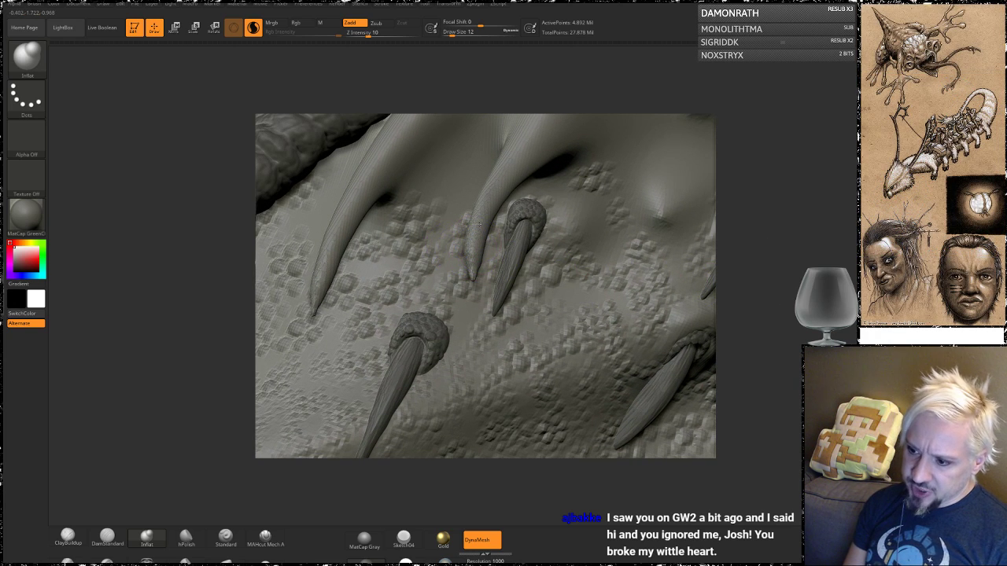
- Smooth the small pointed bump on the skin beside the inner tendril
drag(778, 216, 712, 225)
key(shift)
shift+drag(538, 177, 544, 204)
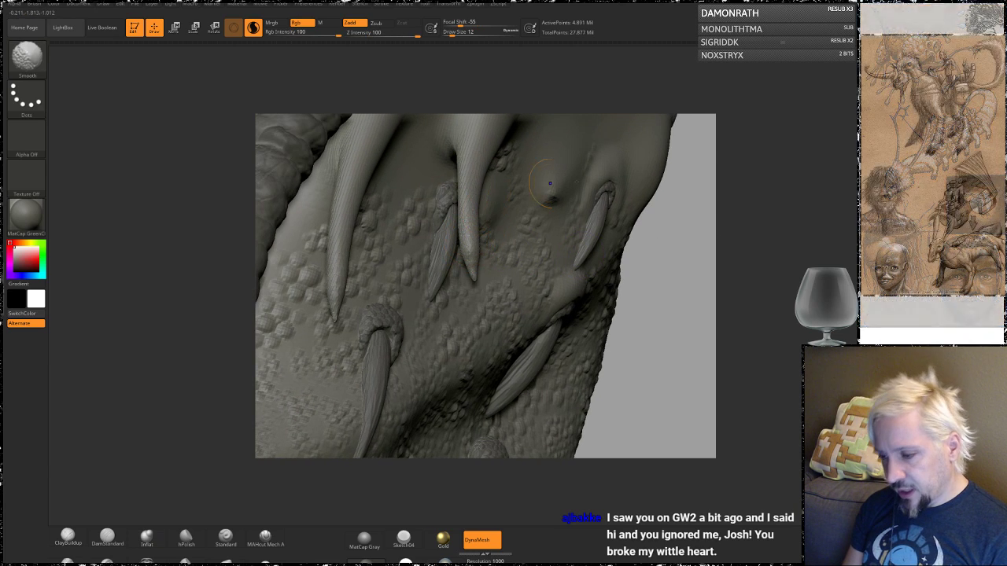
mouse_move(748, 256)
mouse_down()
mouse_move(691, 258)
mouse_move(823, 239)
mouse_up()
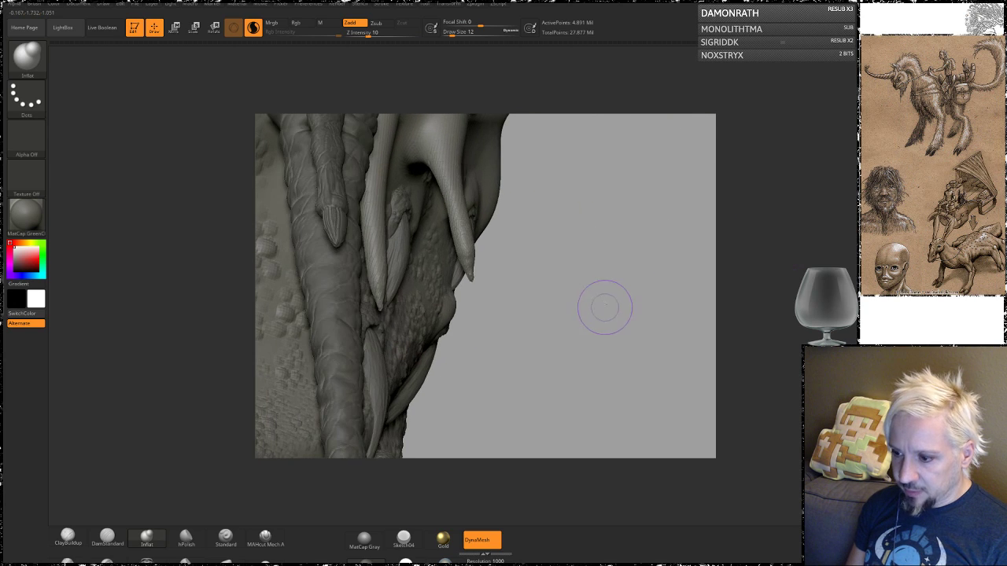
- Reduce the brush to draw size 4 and refine the inner tendril's tip with inflating and smoothing strokes
alt+drag(605, 308, 608, 357)
key(space)
drag(455, 244, 429, 247)
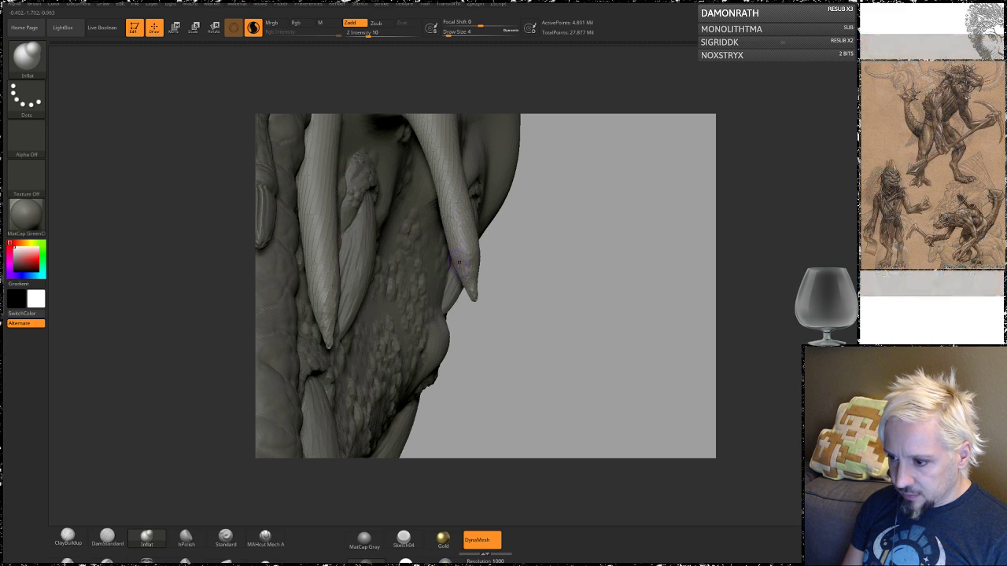
key(shift)
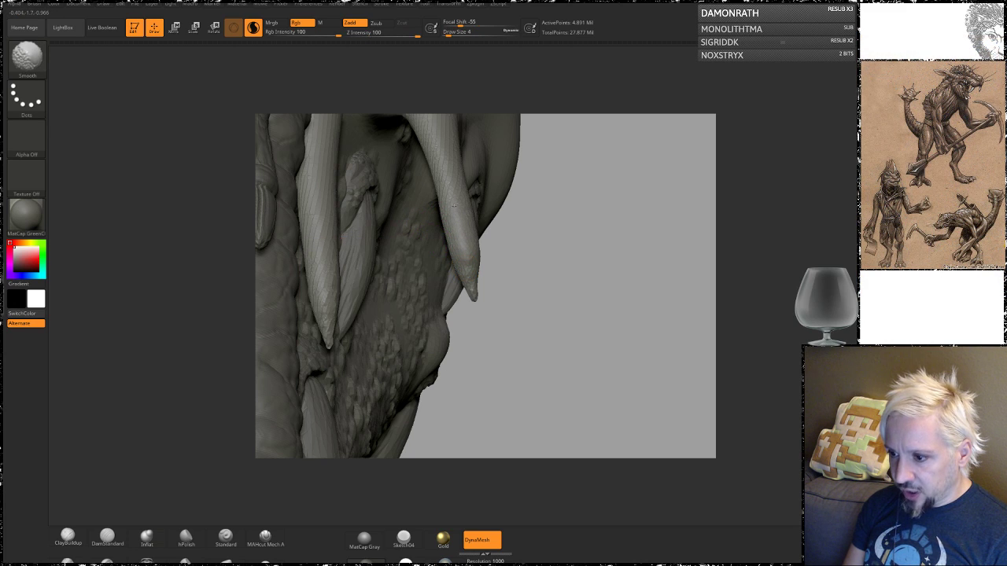
drag(560, 234, 464, 260)
key(shift)
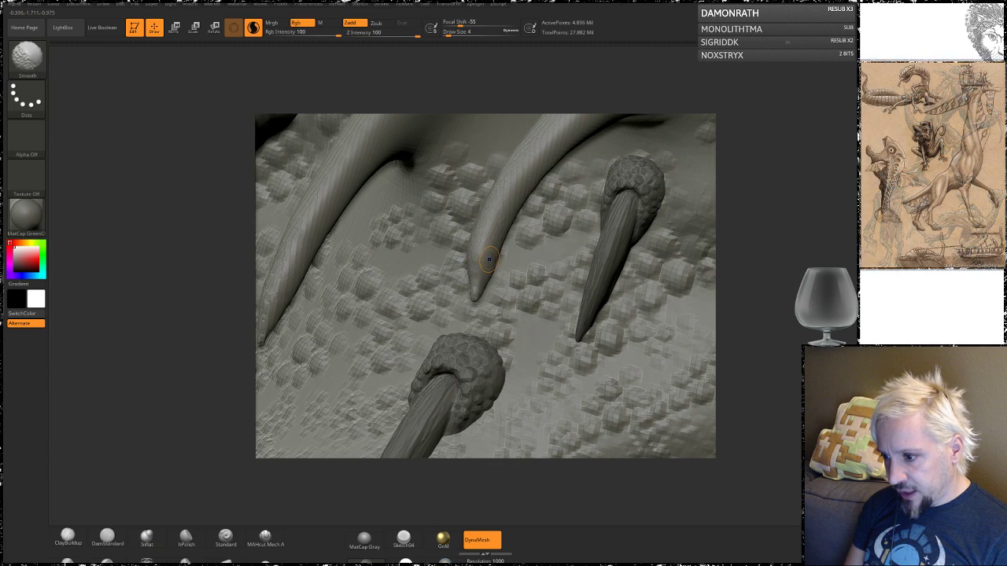
shift+click(551, 152)
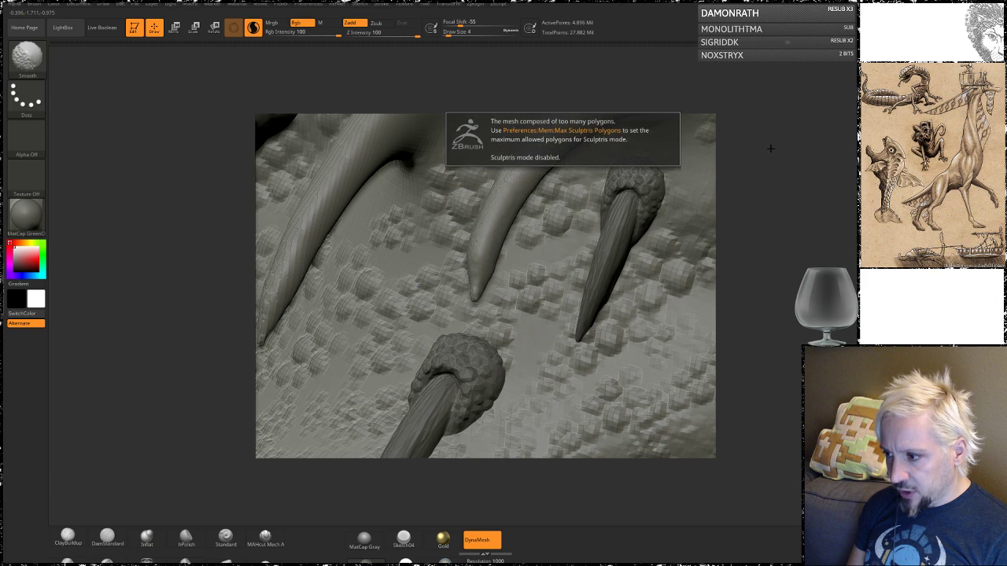
- Smooth the faceted shaft of the inner tendril down to its tip with Sculptris Pro off
drag(773, 163, 746, 143)
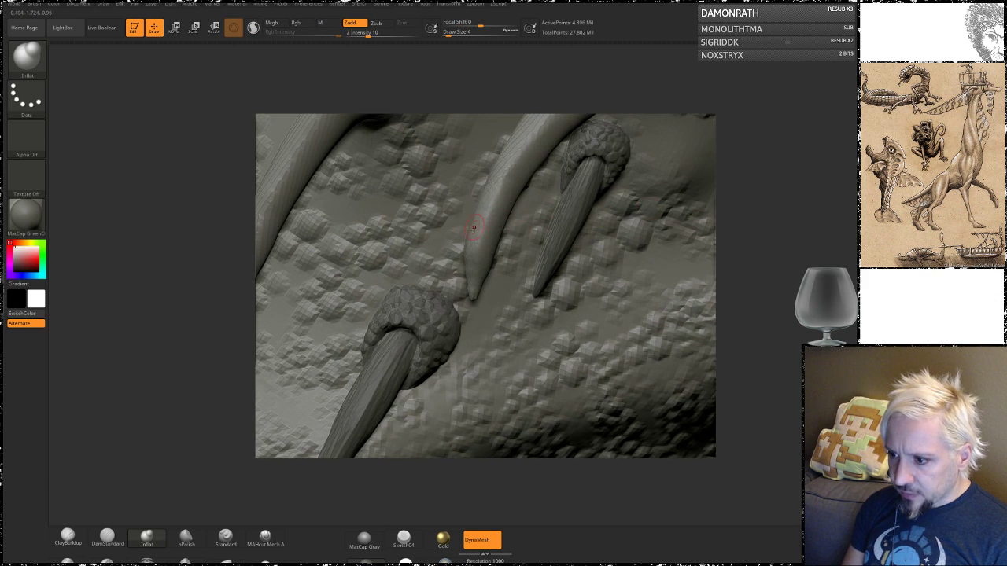
shift+drag(473, 235, 471, 250)
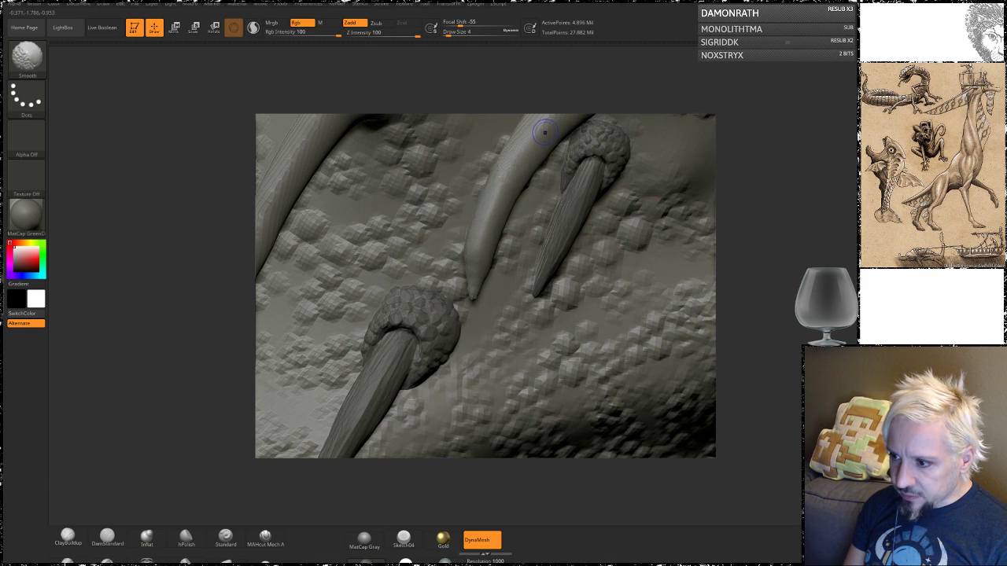
key(b)
key(i)
key(n)
right_drag(543, 130, 564, 179)
key(shift)
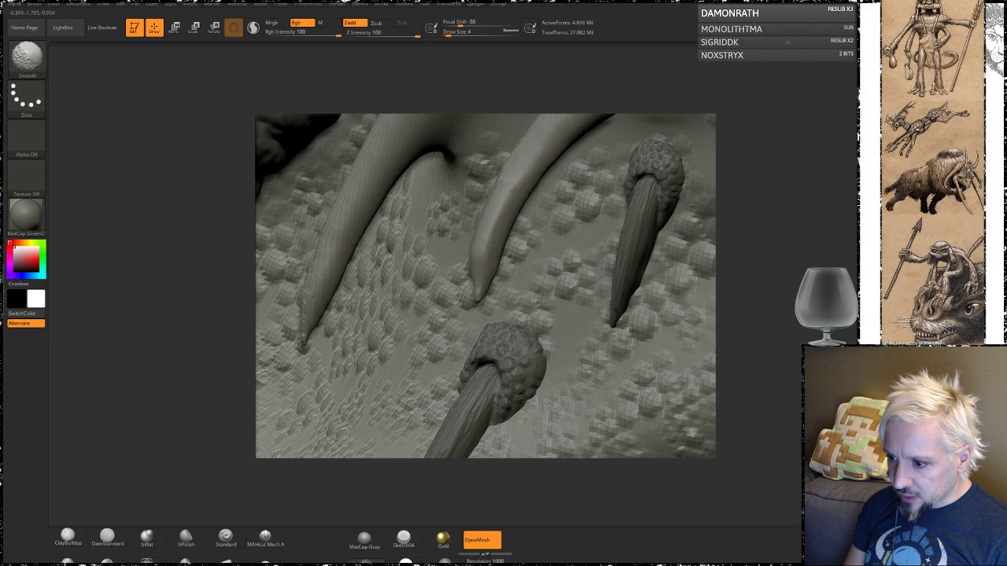
right_drag(523, 292, 485, 272)
key(shift)
mouse_move(761, 330)
alt+mouse_down()
mouse_move(773, 273)
mouse_move(652, 187)
mouse_move(525, 224)
mouse_move(598, 232)
mouse_move(621, 211)
mouse_move(652, 227)
mouse_move(672, 206)
mouse_move(636, 213)
mouse_move(593, 187)
mouse_move(622, 208)
mouse_move(607, 218)
mouse_move(630, 233)
mouse_move(651, 230)
mouse_move(647, 241)
mouse_move(667, 231)
mouse_move(676, 196)
mouse_move(449, 421)
mouse_move(471, 453)
mouse_move(446, 261)
mouse_move(493, 260)
alt+mouse_up()
- Set the draw size to 177, turn Sculptris Pro mode on and try smoothing the creature's hollow face area
key(space)
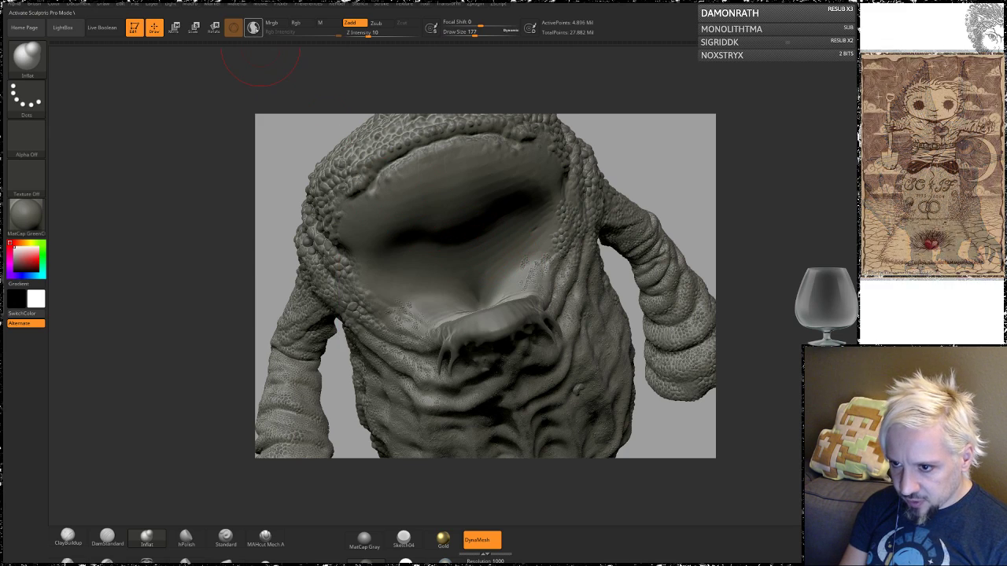
click(252, 27)
key(shift)
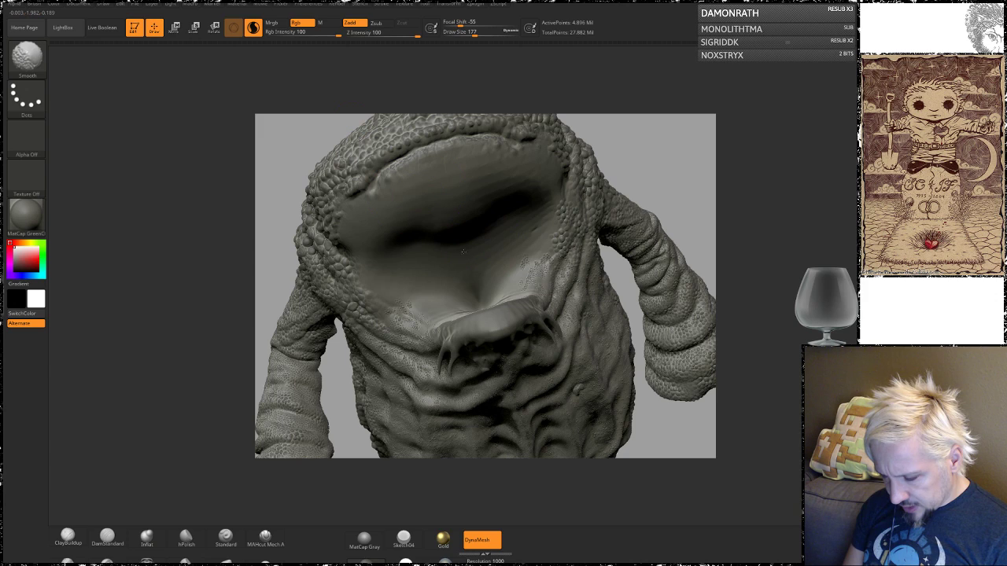
click(462, 251)
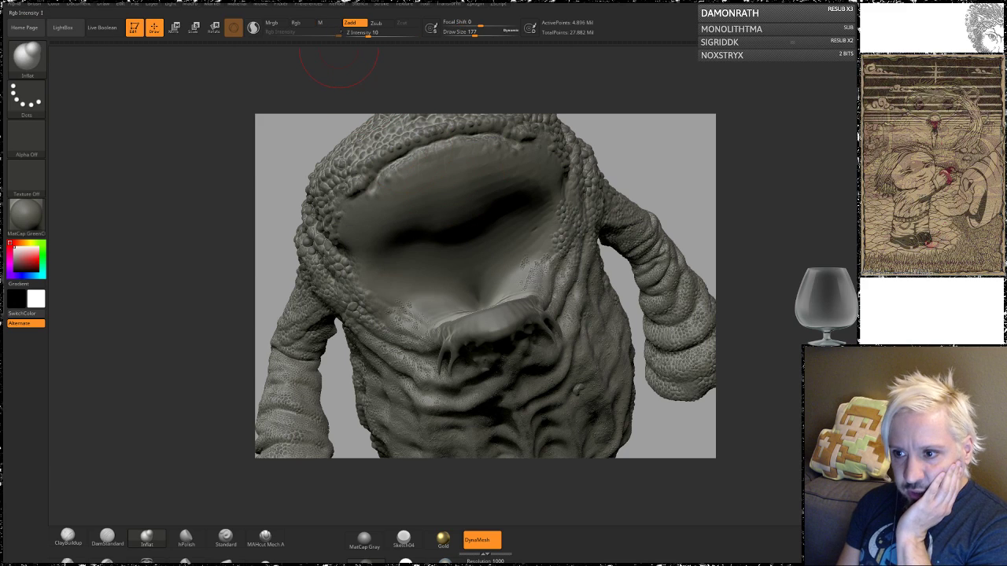
- Look through the preferences for the Sculptris polygon limit and turn Sculptris Pro mode back on
click(313, 6)
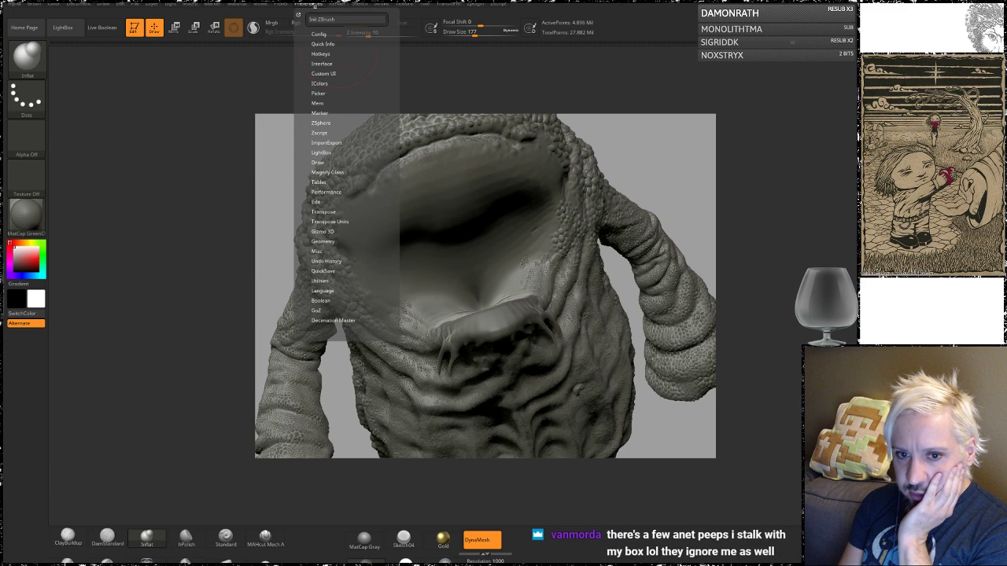
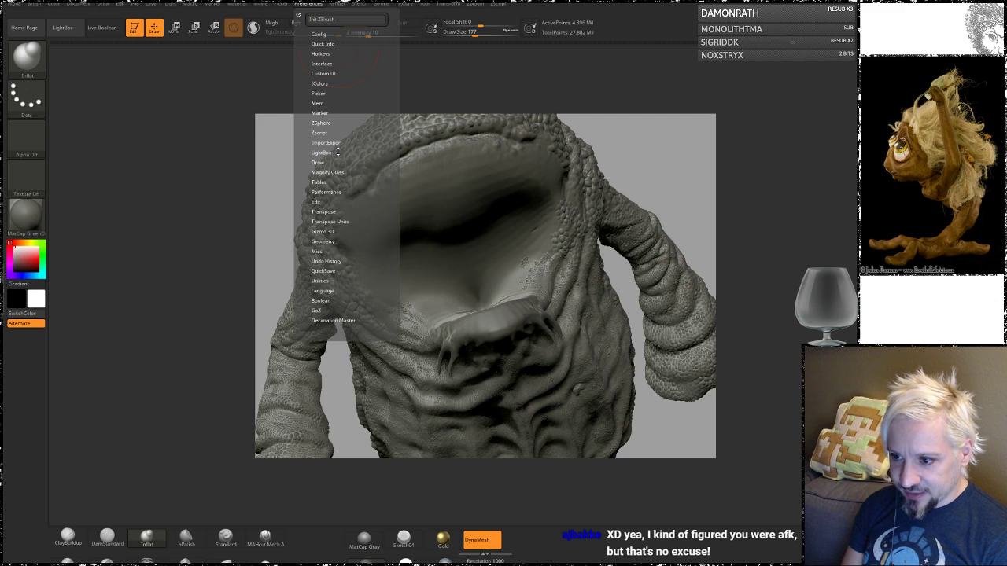
click(314, 6)
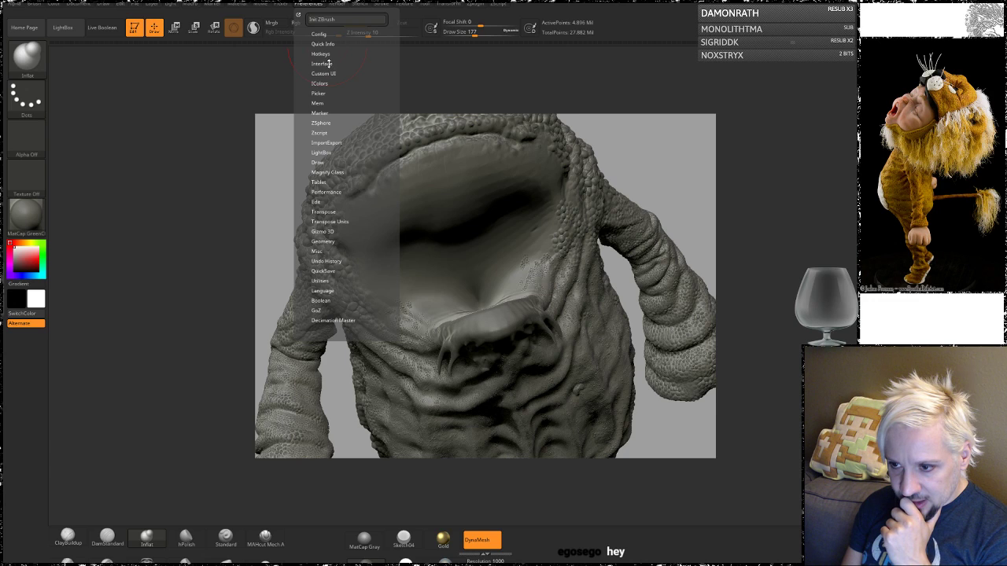
click(329, 63)
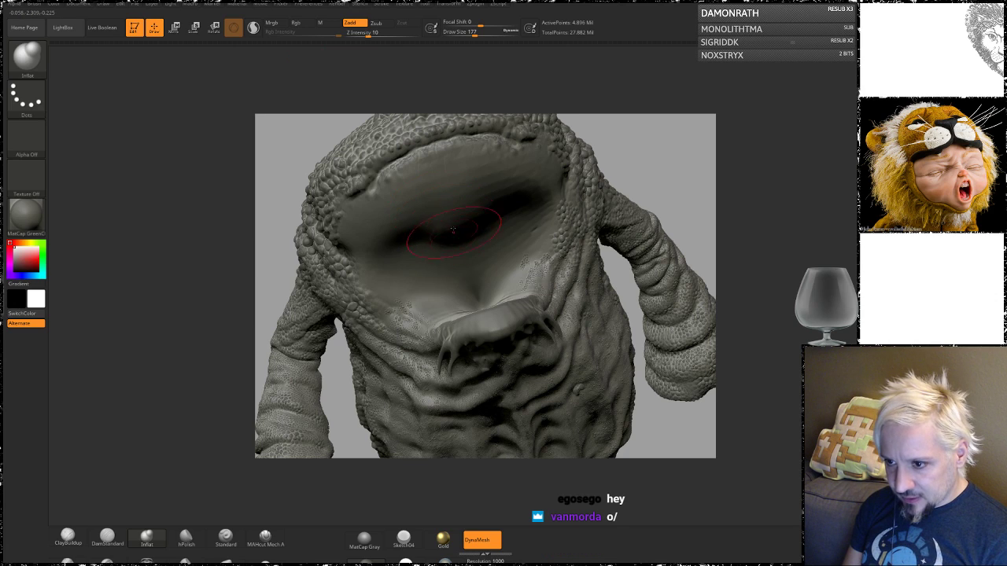
click(252, 28)
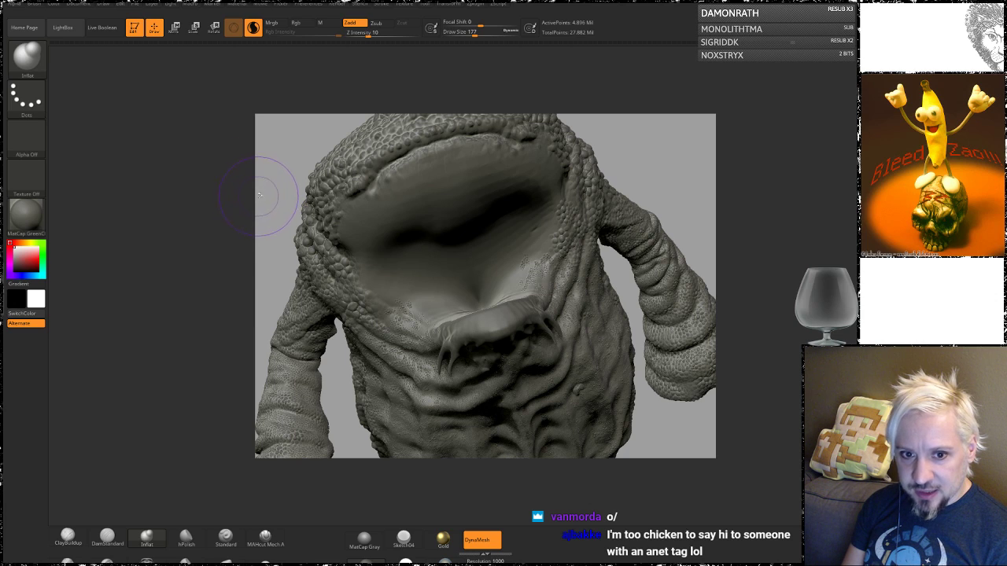
- Raise the Max Sculptris Polygons limit in the memory preferences and turn Sculptris Pro mode back on
drag(267, 208, 289, 173)
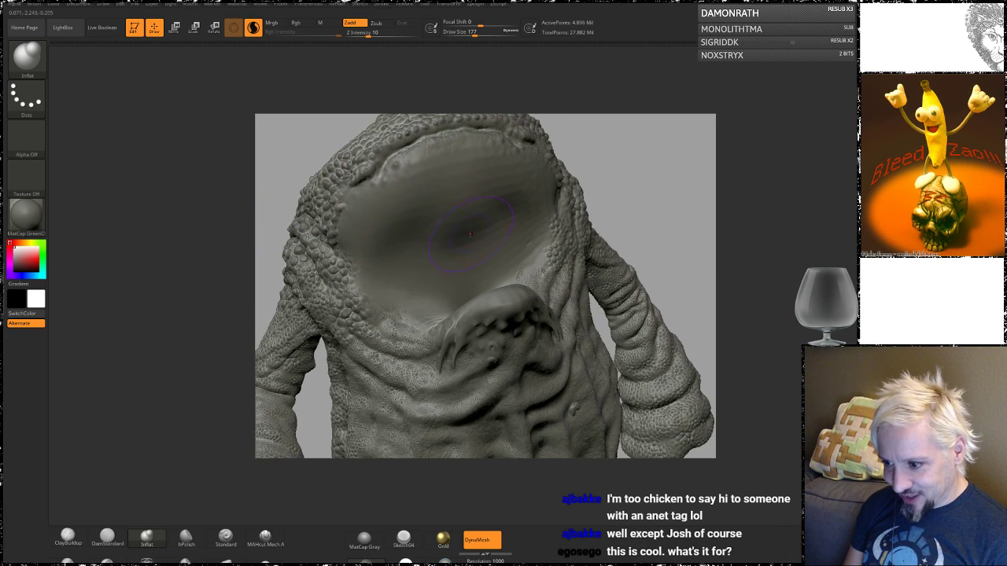
shift+drag(503, 211, 444, 244)
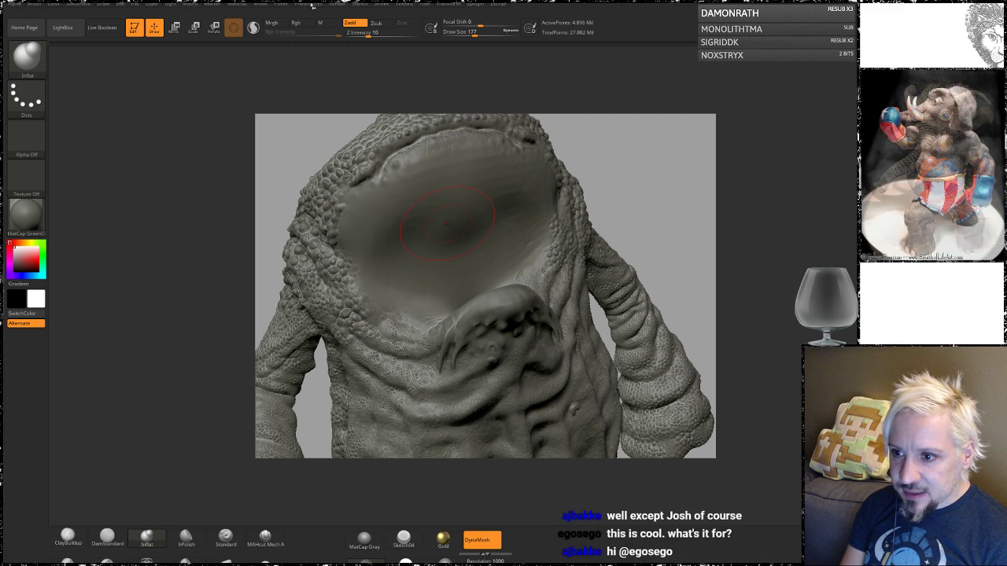
click(311, 5)
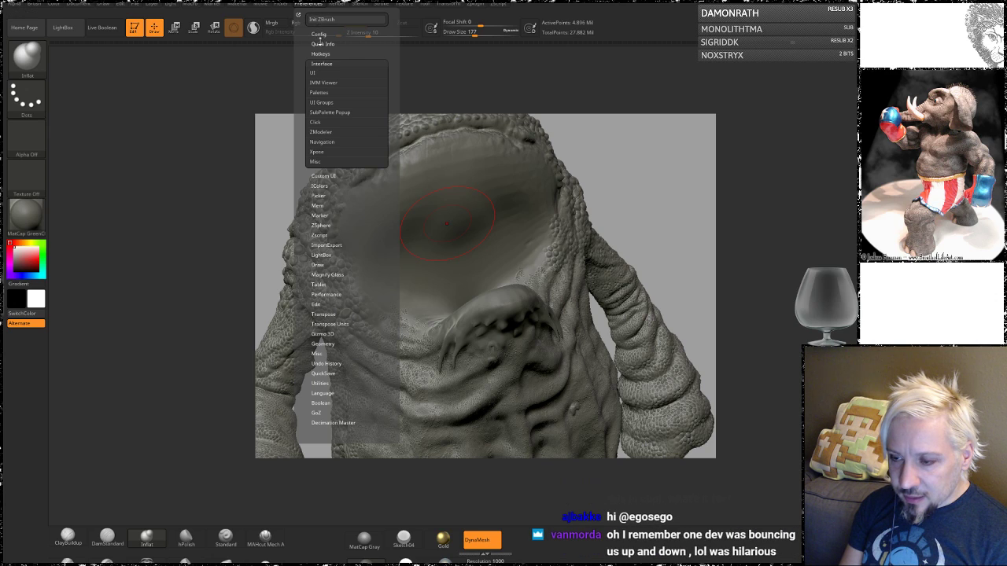
click(317, 205)
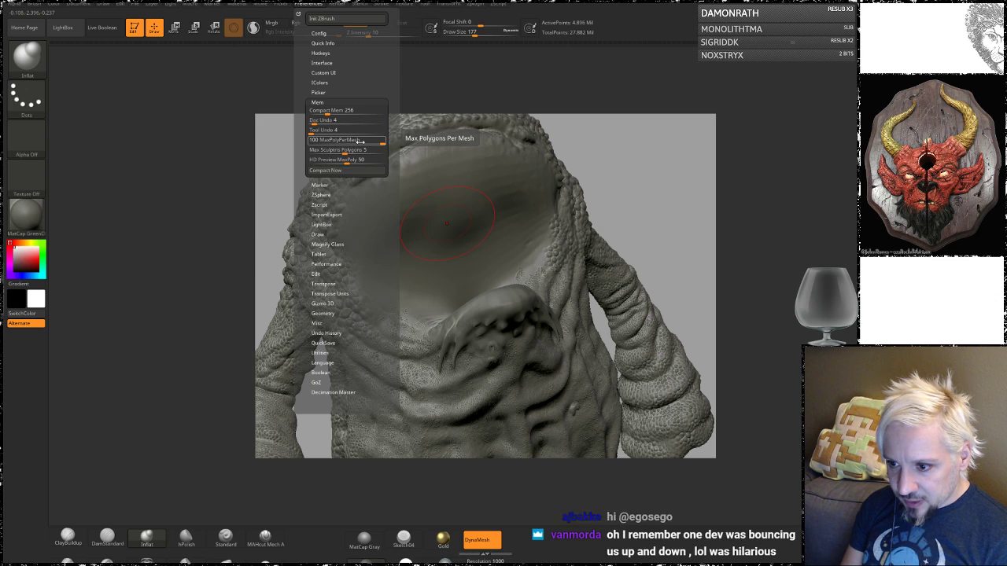
drag(345, 151, 383, 152)
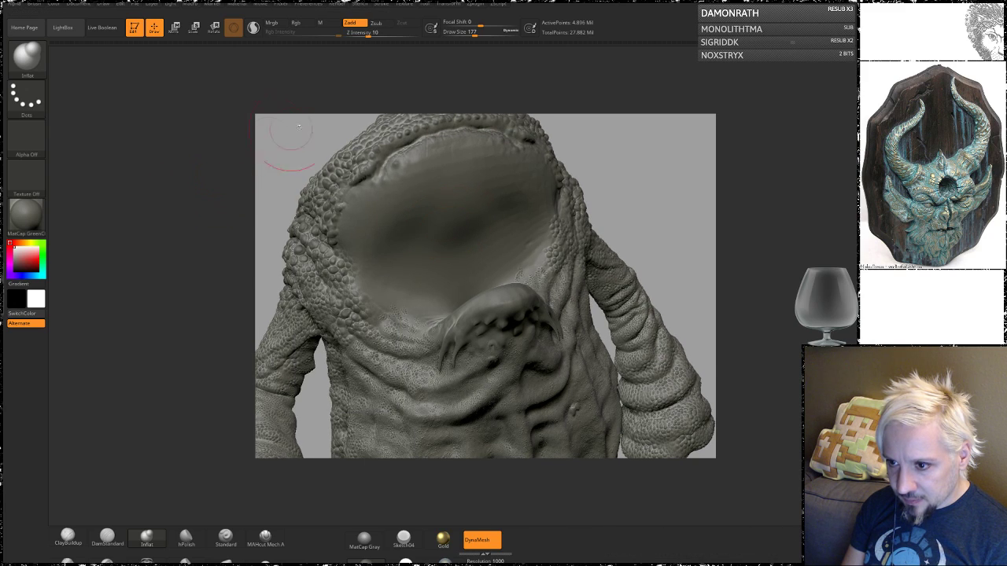
click(253, 28)
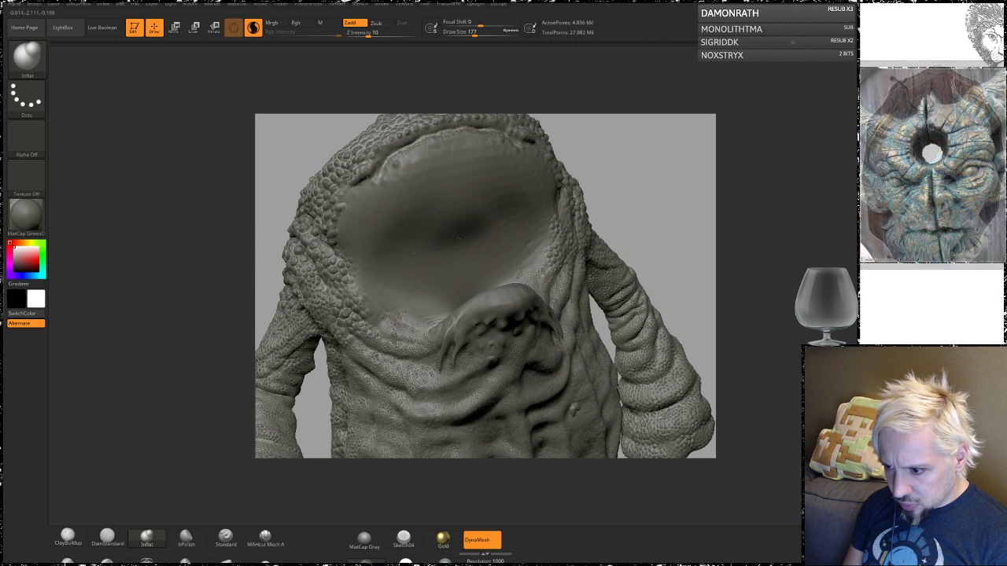
- Show the mesh wireframe, set the draw size to 268 and smooth the hollow face area into coarser polygons
shift+drag(465, 252, 463, 242)
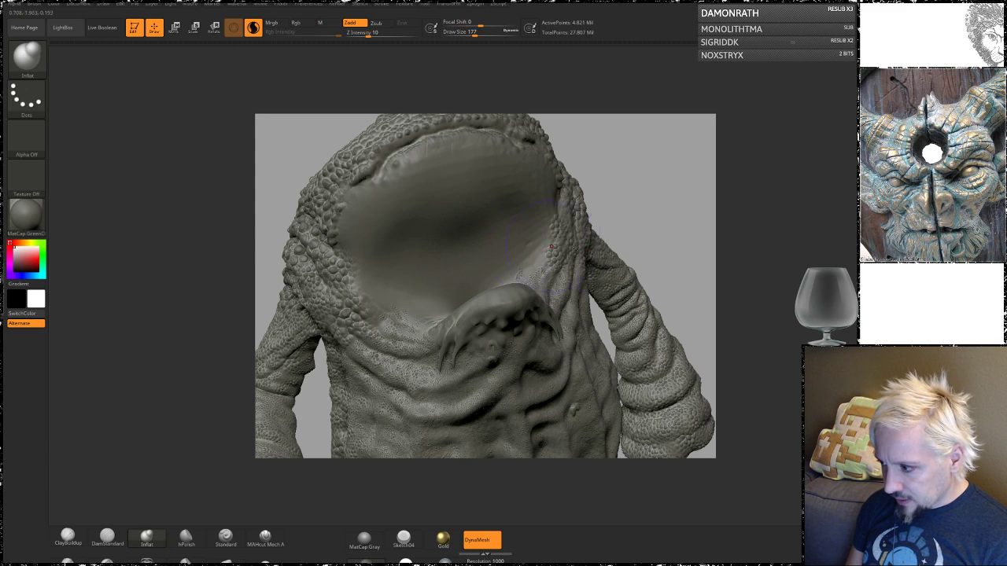
key(shift+f)
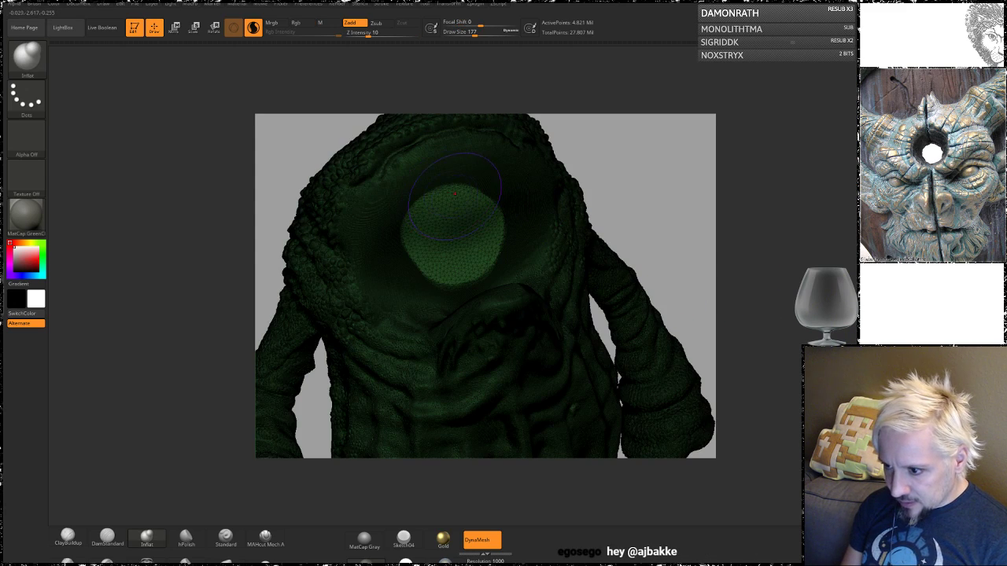
key(space)
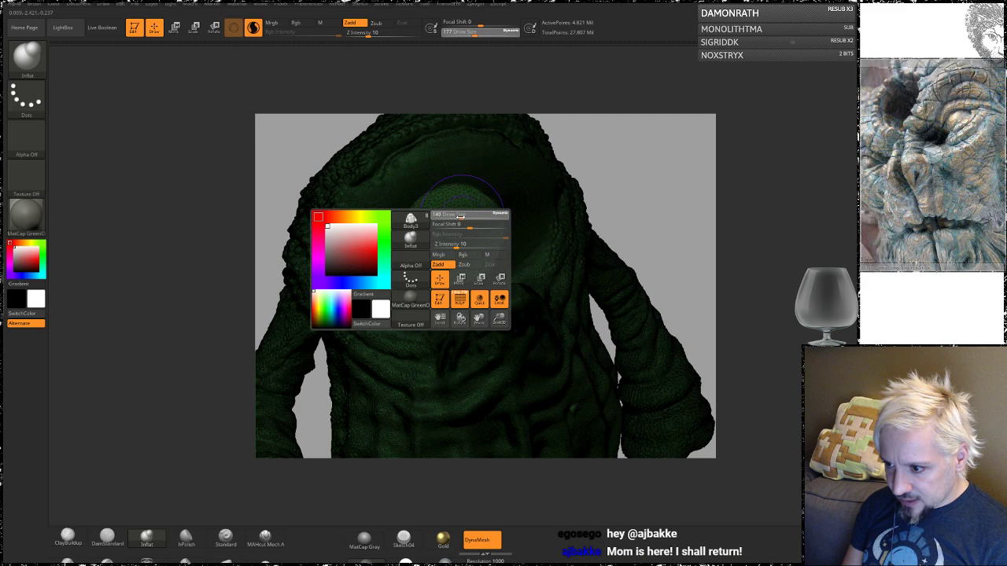
mouse_move(463, 216)
mouse_down()
mouse_move(452, 197)
mouse_move(452, 252)
mouse_move(440, 267)
mouse_move(467, 233)
mouse_move(511, 259)
mouse_move(523, 228)
mouse_move(519, 189)
mouse_up()
mouse_move(446, 228)
shift+mouse_down()
mouse_move(450, 217)
mouse_move(429, 236)
mouse_move(445, 214)
mouse_move(397, 189)
mouse_move(448, 161)
mouse_move(486, 216)
mouse_move(523, 158)
mouse_move(535, 268)
mouse_move(542, 181)
shift+mouse_up()
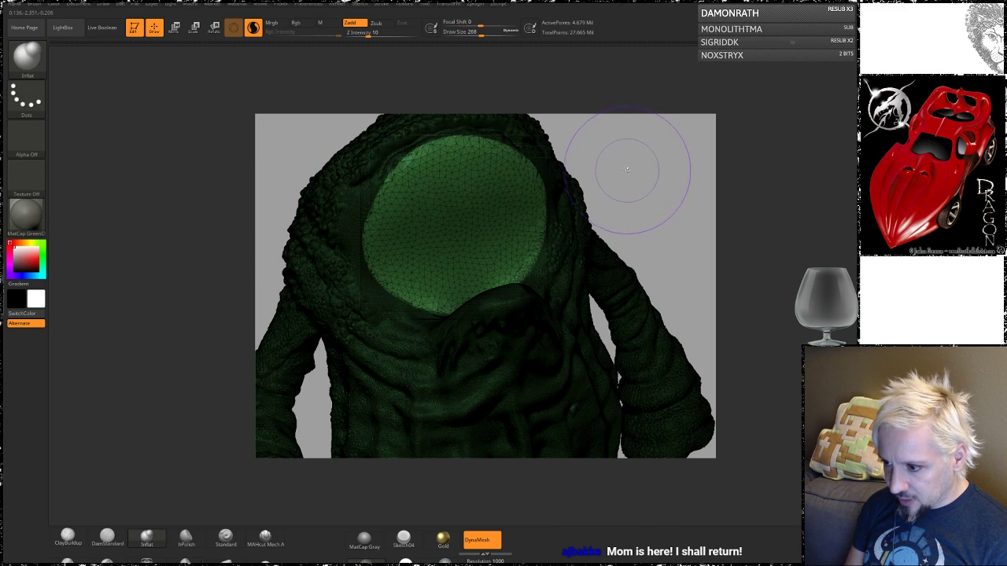
mouse_move(606, 158)
mouse_down()
mouse_move(654, 165)
mouse_move(633, 214)
mouse_move(606, 222)
mouse_up()
mouse_move(476, 256)
shift+mouse_down()
mouse_move(504, 260)
mouse_move(456, 279)
mouse_move(488, 271)
mouse_move(472, 260)
shift+mouse_up()
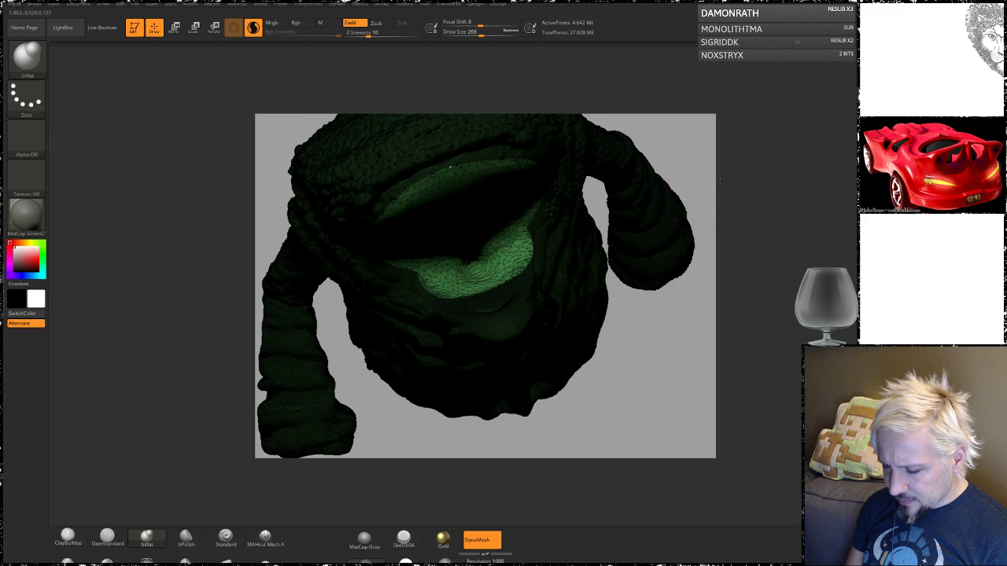
- Set the draw size to 128 and smooth the lower edge and sides of the hollow from several angles
drag(724, 178, 725, 206)
mouse_move(724, 144)
mouse_down()
mouse_move(469, 277)
mouse_move(482, 313)
mouse_up()
key(space)
key(shift)
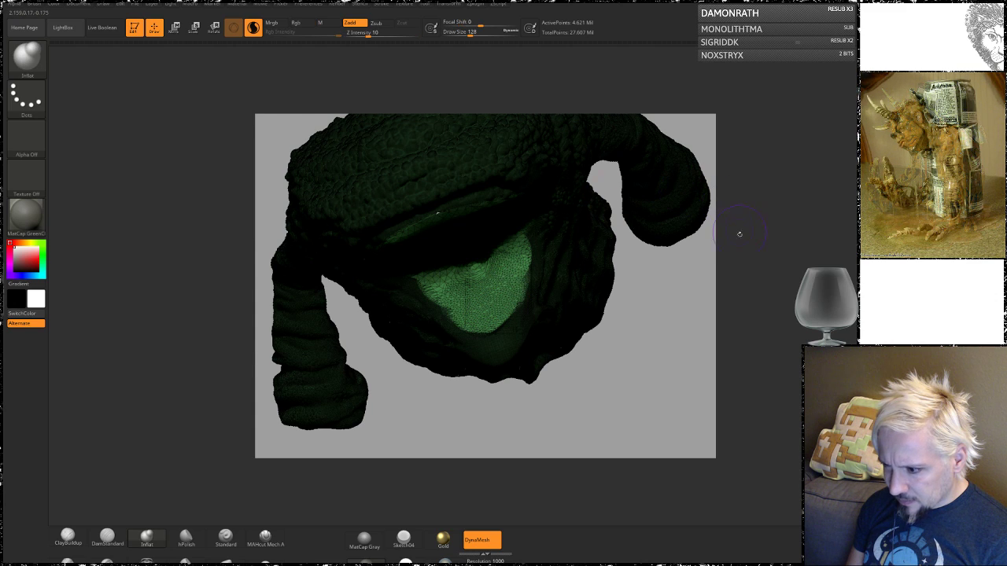
mouse_move(740, 232)
mouse_down()
mouse_move(756, 170)
mouse_move(722, 167)
mouse_move(760, 164)
mouse_up()
key(shift)
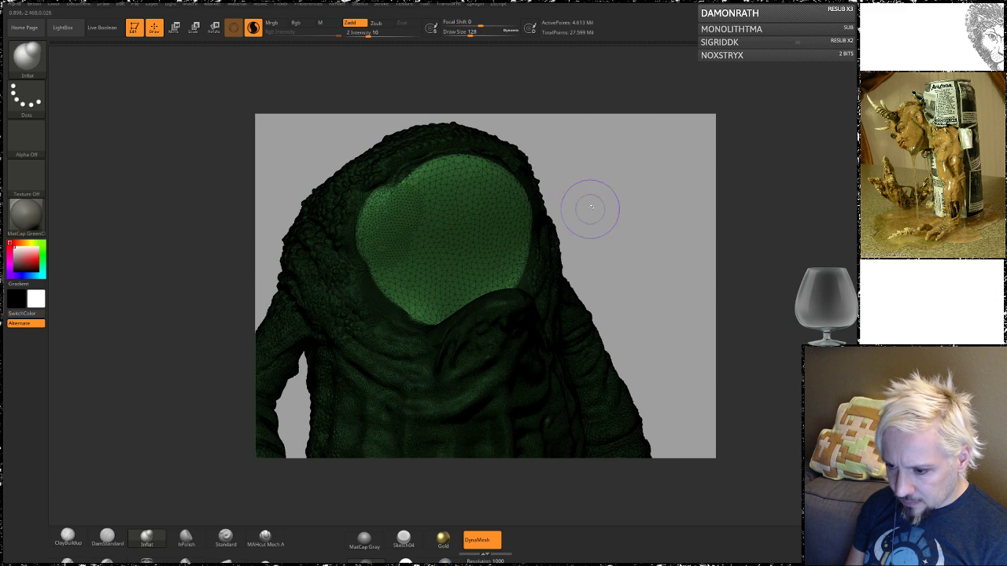
drag(626, 189, 620, 207)
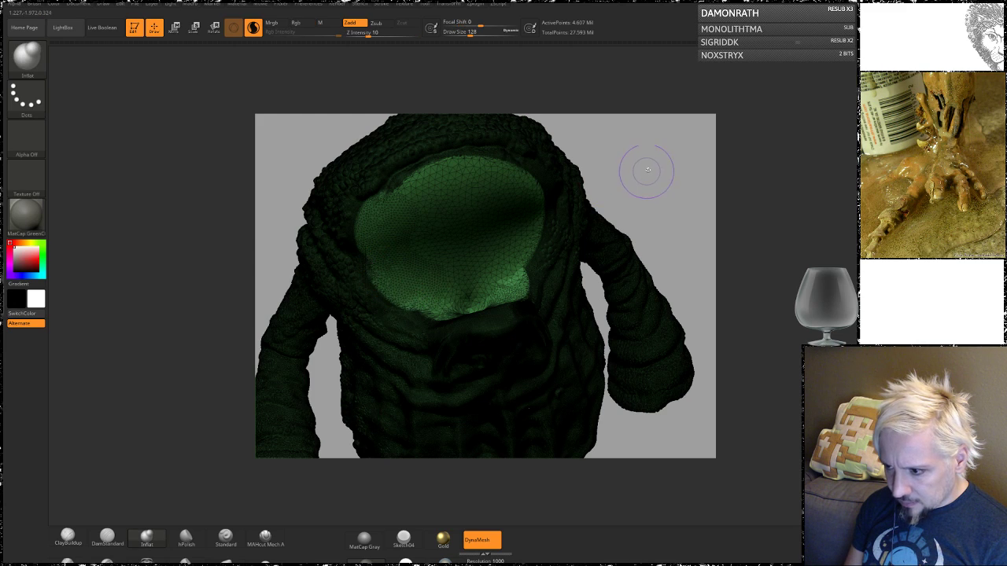
drag(647, 171, 607, 162)
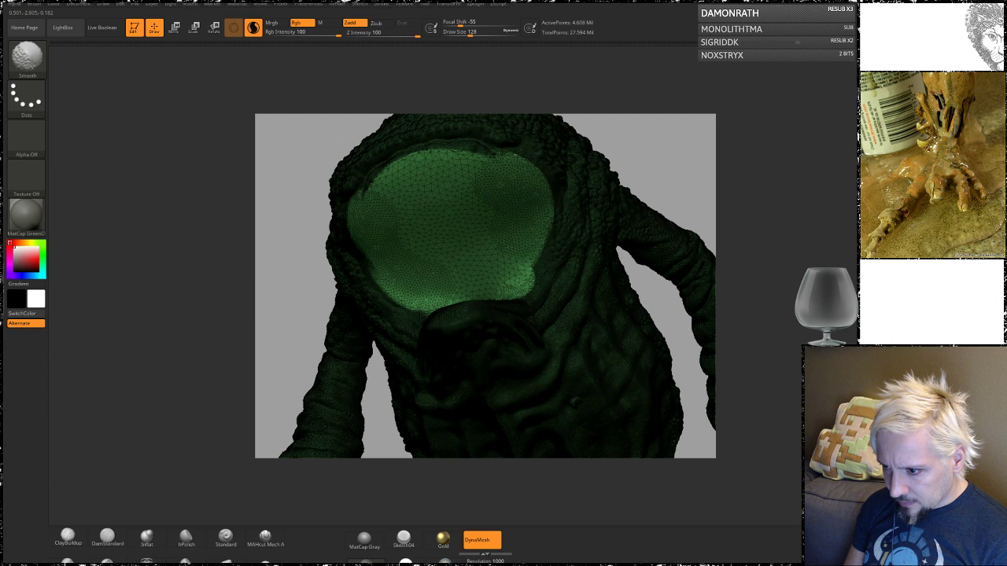
drag(702, 158, 645, 149)
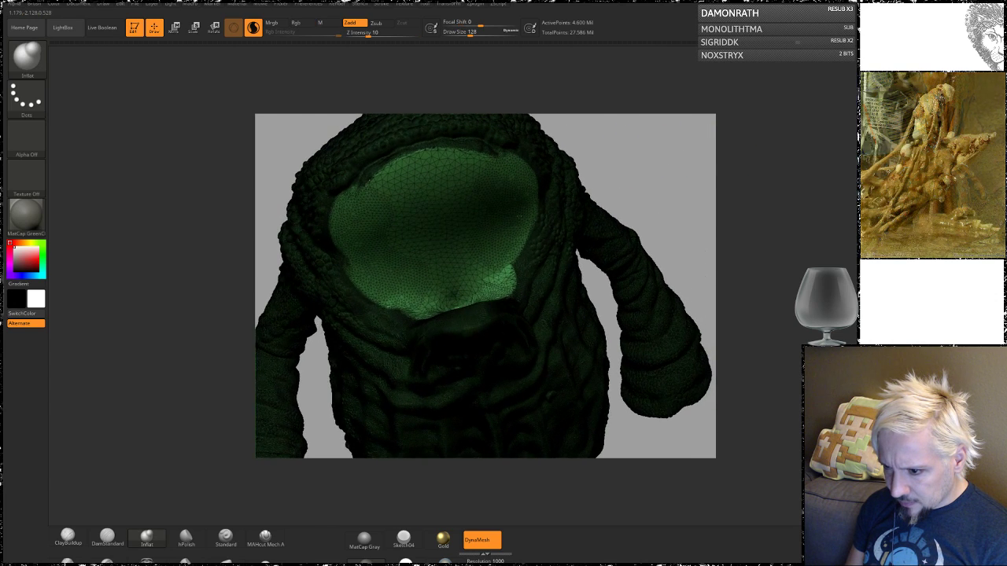
- Set the draw size to 268 and smooth across the whole hollow to even out its polygons
key(space)
drag(443, 236, 447, 239)
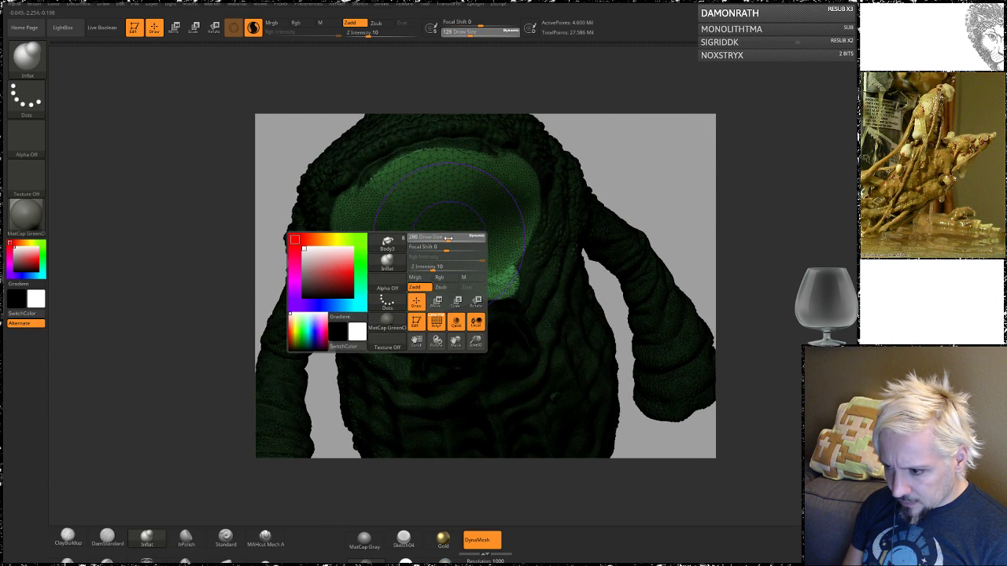
key(shift)
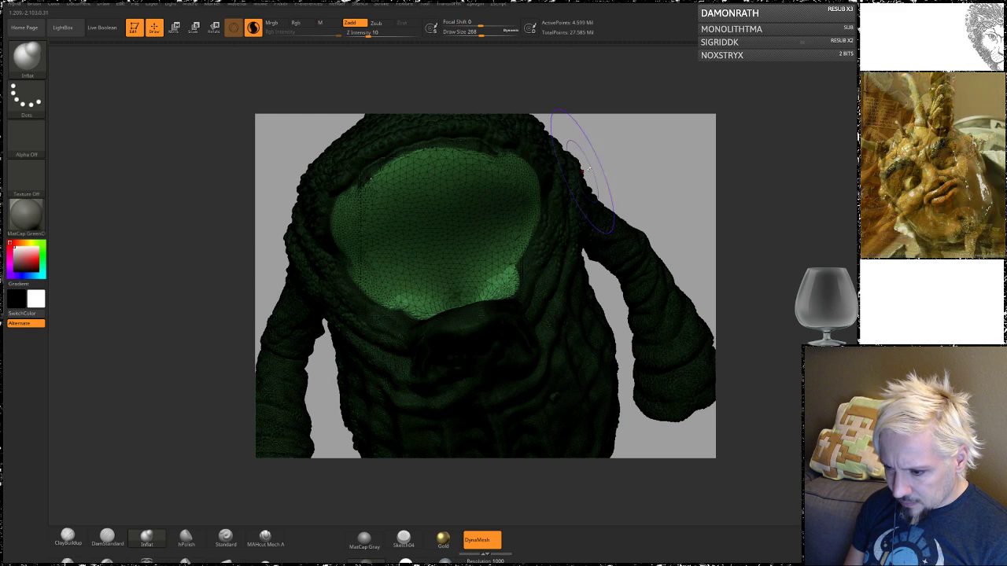
mouse_move(634, 158)
mouse_down()
mouse_move(638, 188)
mouse_move(636, 125)
mouse_move(534, 208)
mouse_move(595, 146)
mouse_move(404, 202)
mouse_up()
key(shift)
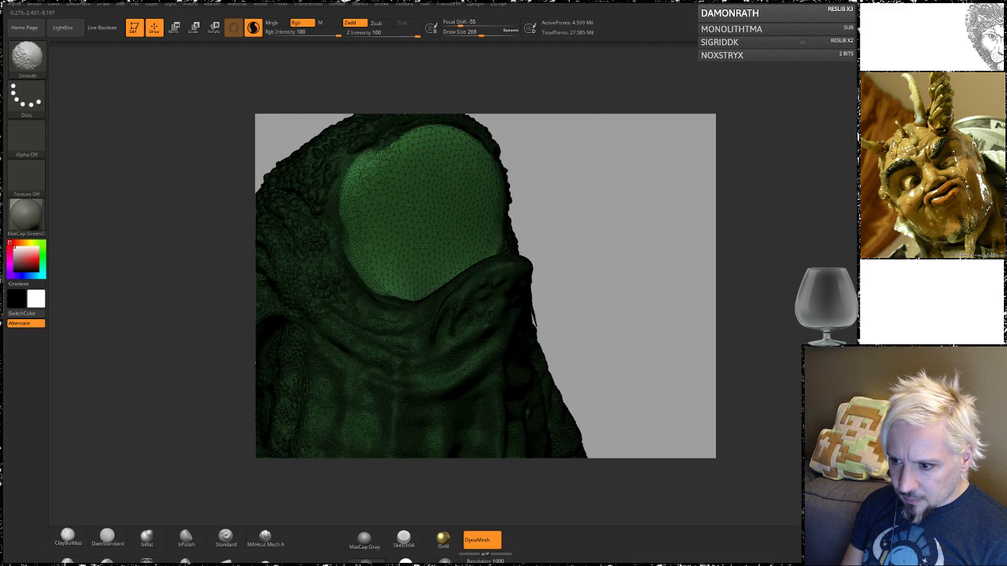
drag(580, 180, 488, 205)
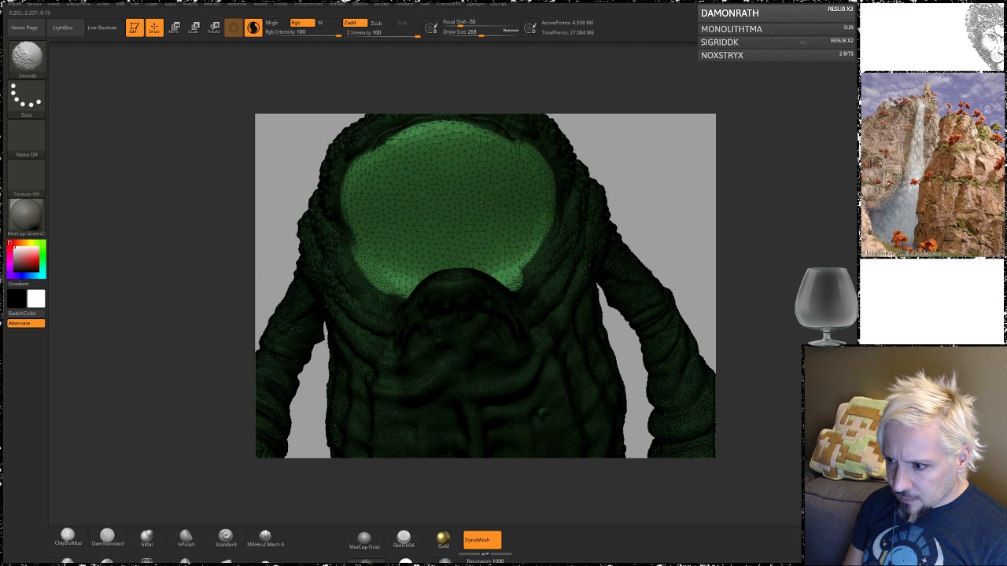
drag(681, 179, 769, 211)
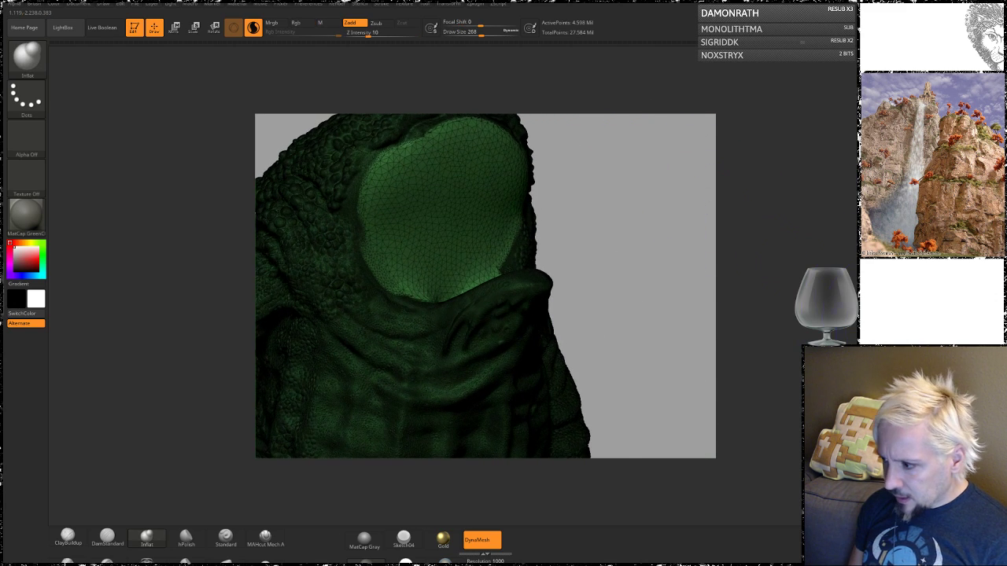
- Hide the wireframe, set the draw size to 83 and smooth the flat end of the arm above the detached hand
key(shift+f)
mouse_move(631, 267)
mouse_down()
mouse_move(663, 222)
mouse_move(630, 214)
mouse_move(681, 221)
mouse_move(678, 185)
mouse_move(692, 171)
mouse_move(673, 234)
mouse_move(672, 217)
mouse_move(696, 224)
mouse_move(671, 173)
mouse_up()
click(666, 178)
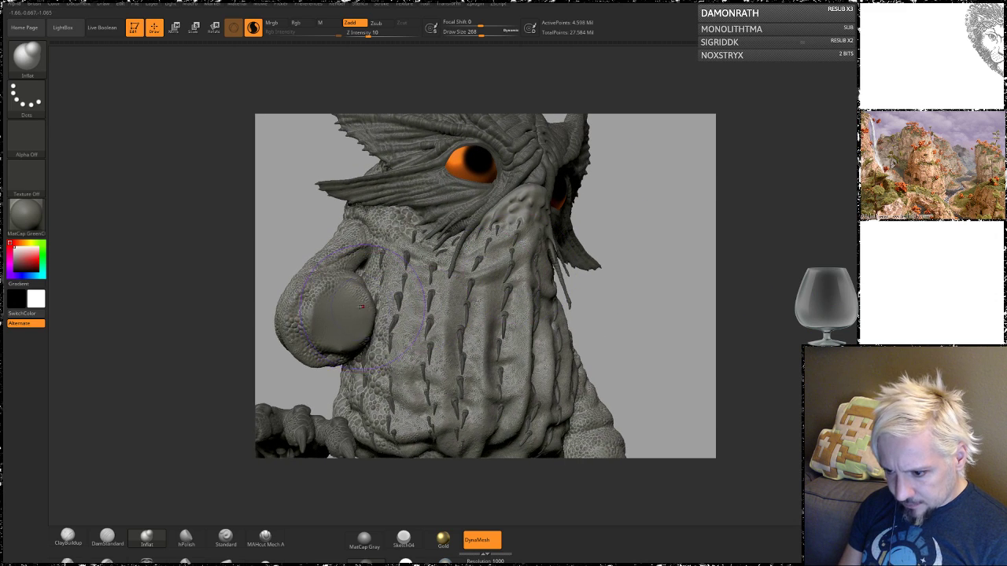
key(space)
drag(358, 310, 341, 319)
key(shift)
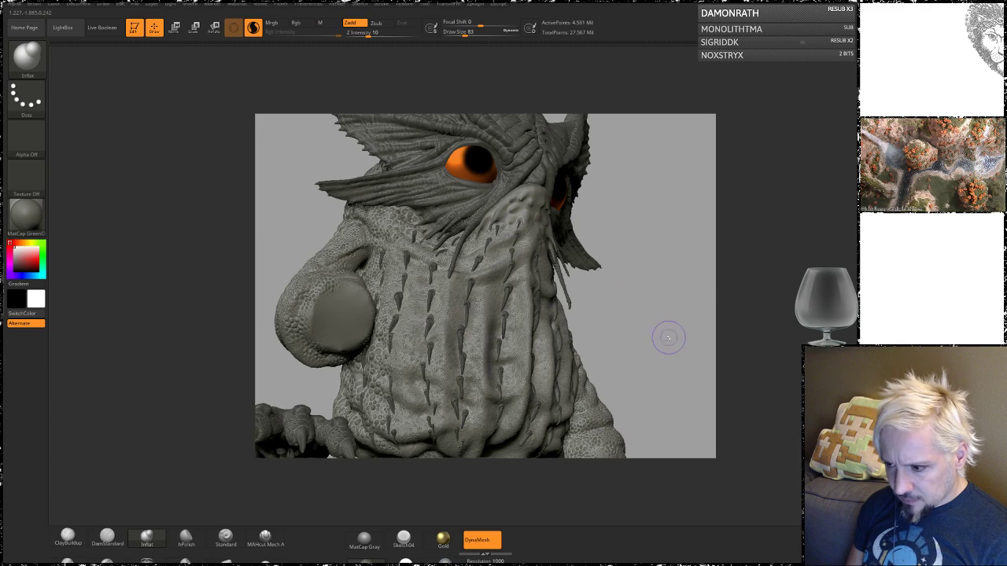
- Smooth the recessed end of the creature's opposite arm with Sculptris Pro on
drag(668, 337, 588, 185)
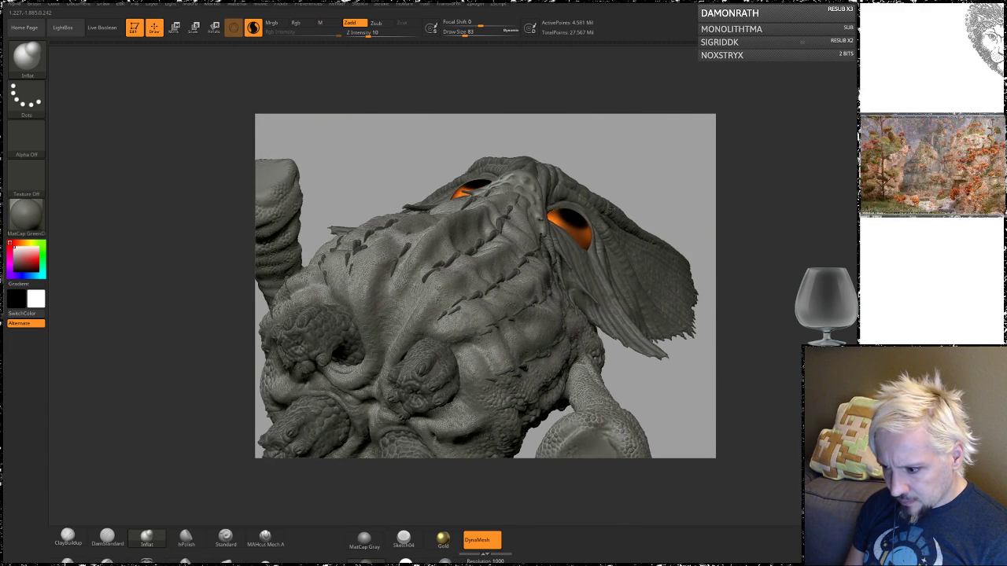
mouse_move(643, 273)
mouse_down()
mouse_move(634, 234)
mouse_move(538, 351)
mouse_up()
key(shift)
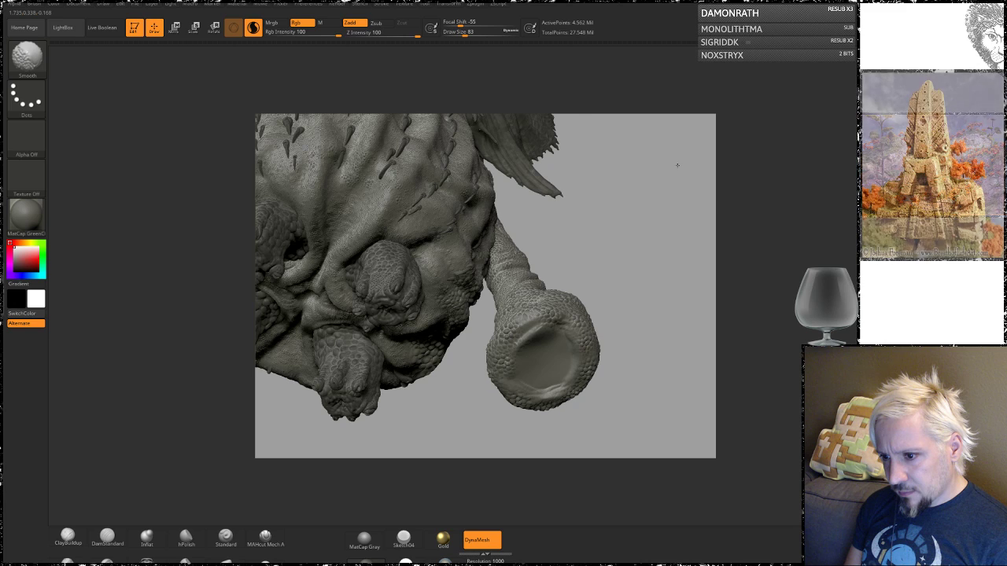
- Examine the creature's belly folds, spikes, legs, arms and overall silhouette from several angles and distances
mouse_move(678, 163)
mouse_down()
mouse_move(685, 171)
mouse_move(654, 198)
mouse_move(603, 227)
mouse_move(572, 169)
mouse_up()
mouse_move(572, 170)
alt+mouse_down()
mouse_move(663, 231)
mouse_move(638, 225)
mouse_move(659, 214)
mouse_move(656, 228)
mouse_move(645, 181)
mouse_move(399, 203)
alt+mouse_up()
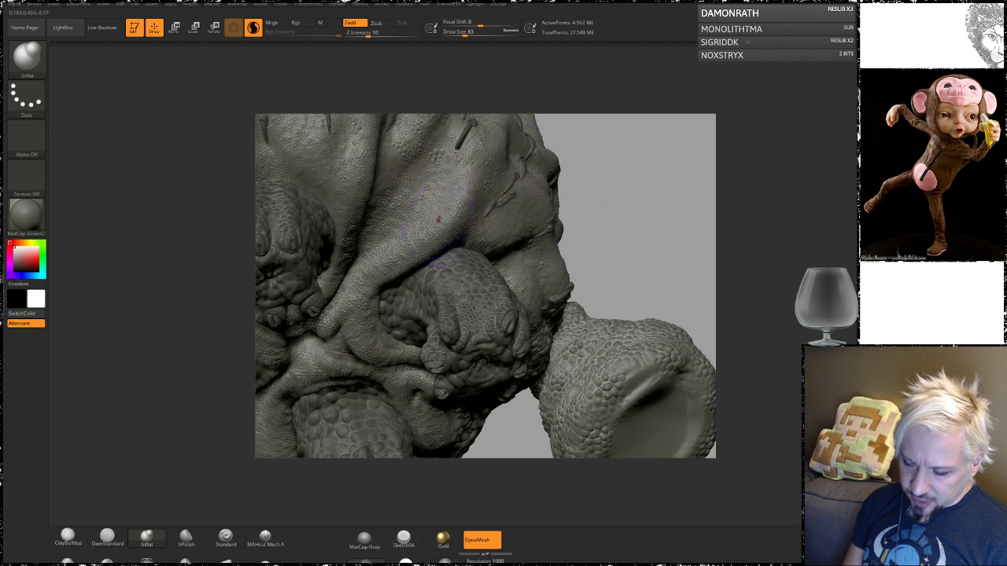
drag(616, 161, 396, 300)
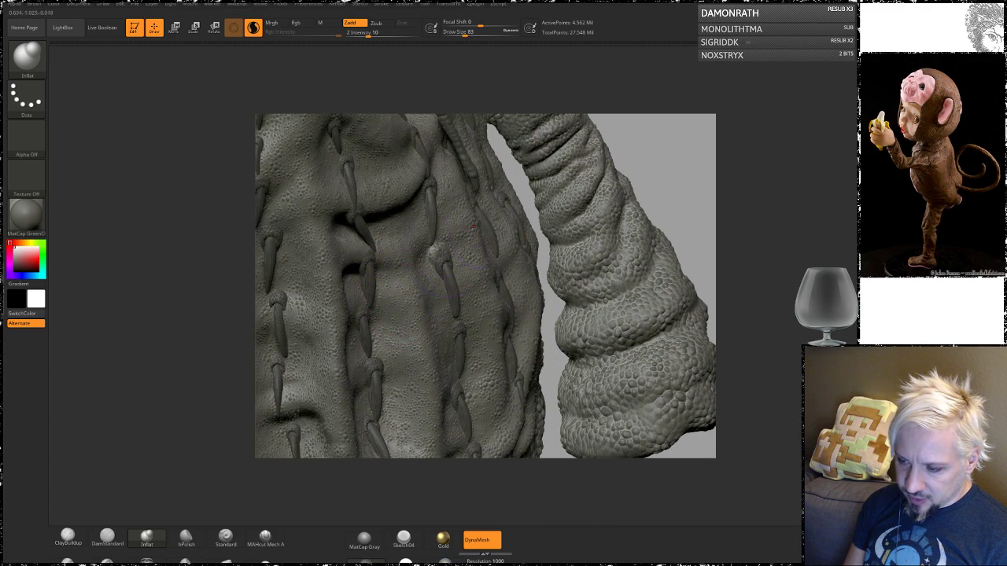
drag(636, 159, 477, 209)
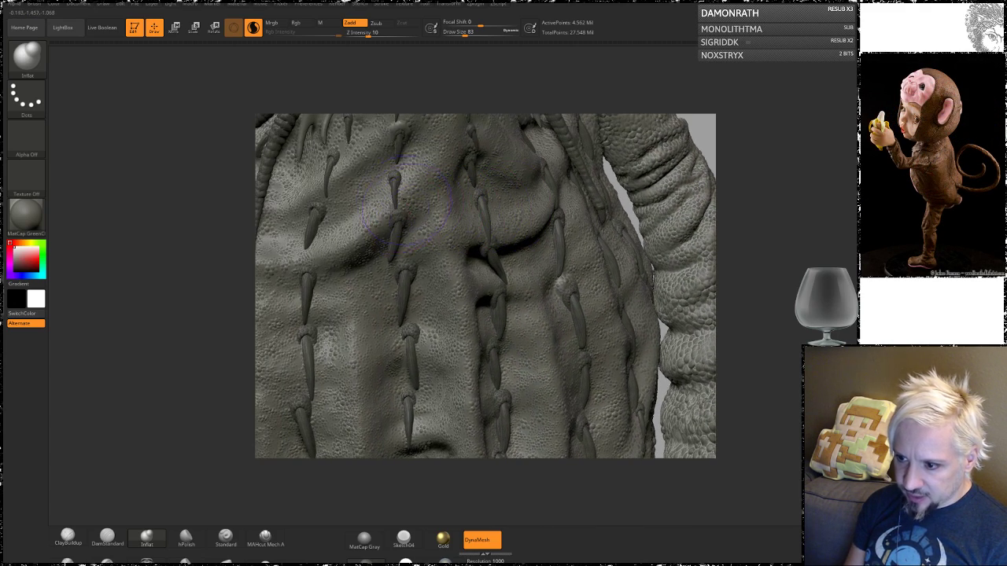
mouse_move(757, 257)
alt+mouse_down()
mouse_move(751, 206)
mouse_move(762, 216)
mouse_move(751, 272)
mouse_move(693, 214)
mouse_move(503, 266)
alt+mouse_up()
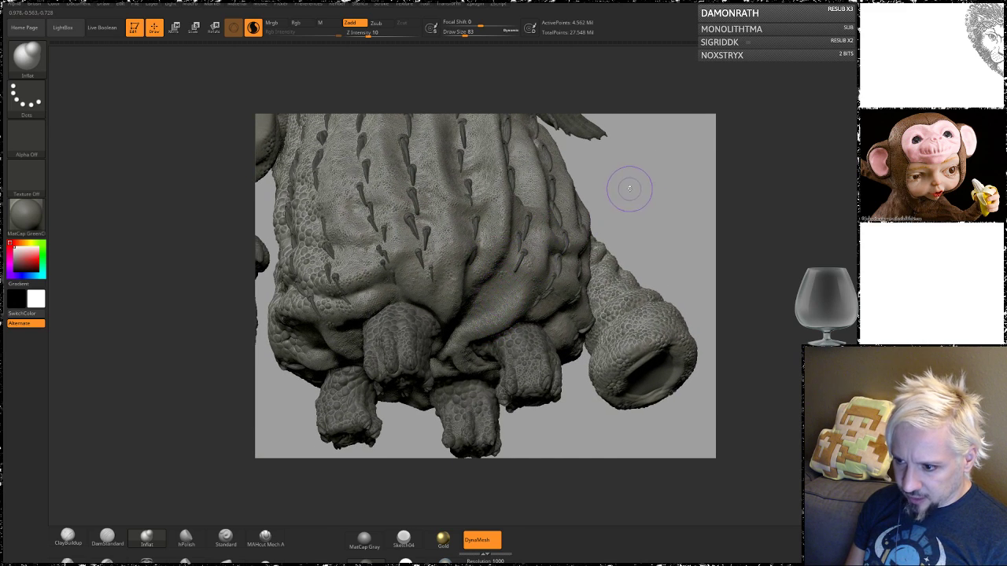
mouse_move(630, 188)
mouse_down()
mouse_move(629, 228)
mouse_move(622, 205)
mouse_move(598, 206)
mouse_move(629, 169)
mouse_move(652, 161)
mouse_move(672, 155)
mouse_move(716, 169)
mouse_move(681, 158)
mouse_up()
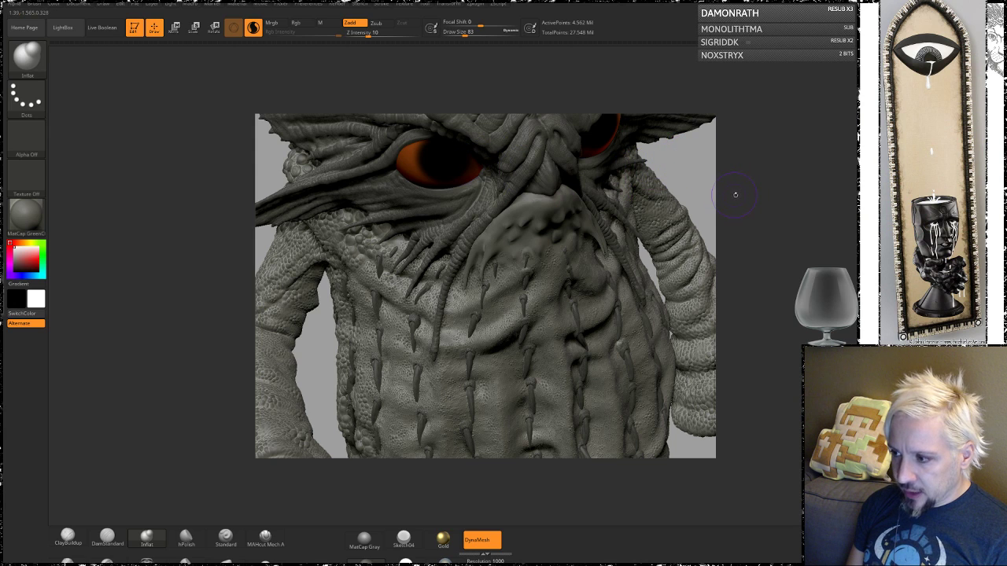
mouse_move(727, 188)
mouse_down()
mouse_move(685, 214)
mouse_move(677, 260)
mouse_move(671, 240)
mouse_move(683, 346)
mouse_up()
mouse_move(683, 189)
mouse_down()
mouse_move(661, 165)
mouse_move(765, 284)
mouse_move(790, 332)
mouse_up()
drag(755, 157, 735, 215)
alt+drag(683, 269, 590, 140)
alt+drag(687, 312, 642, 247)
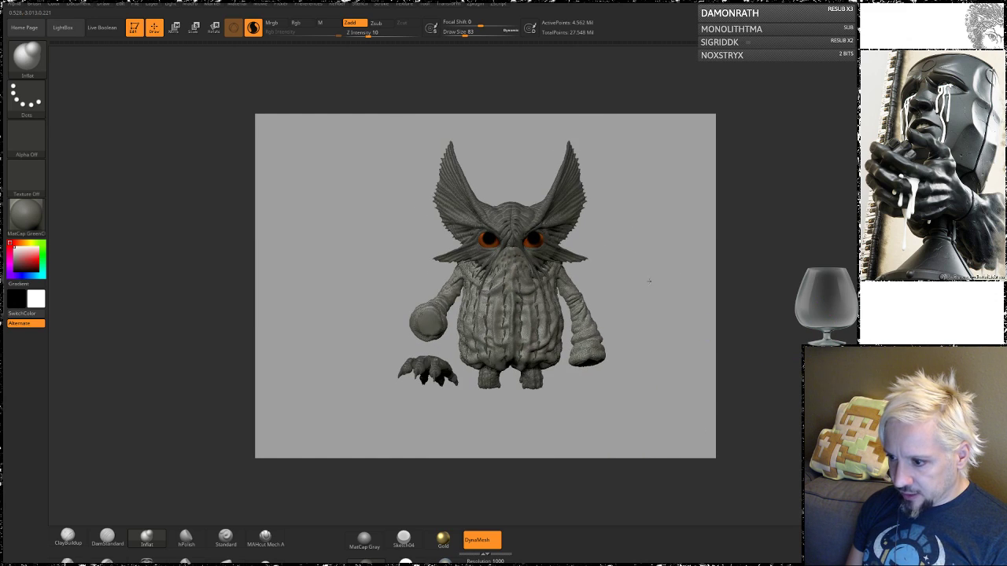
drag(648, 256, 631, 251)
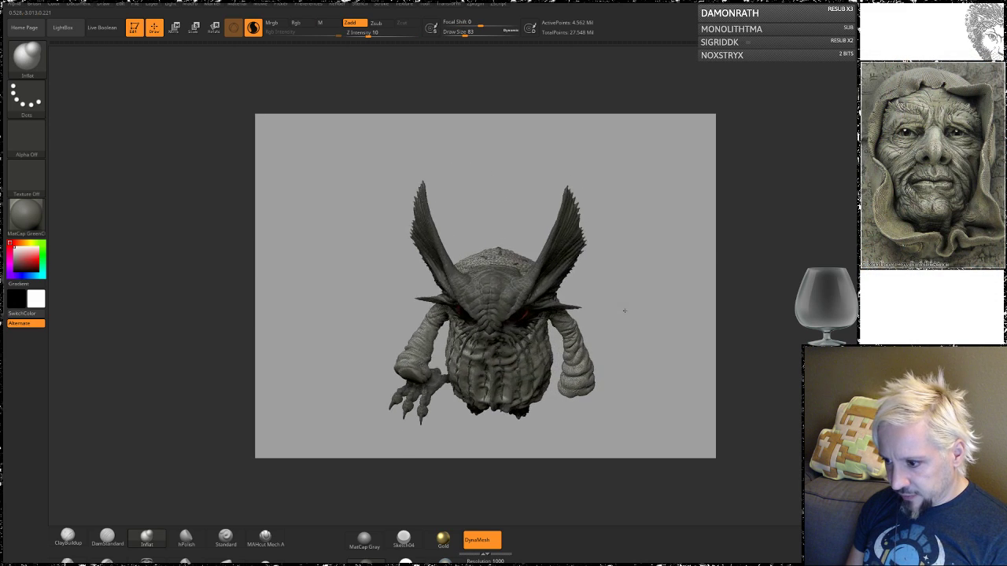
drag(624, 310, 649, 275)
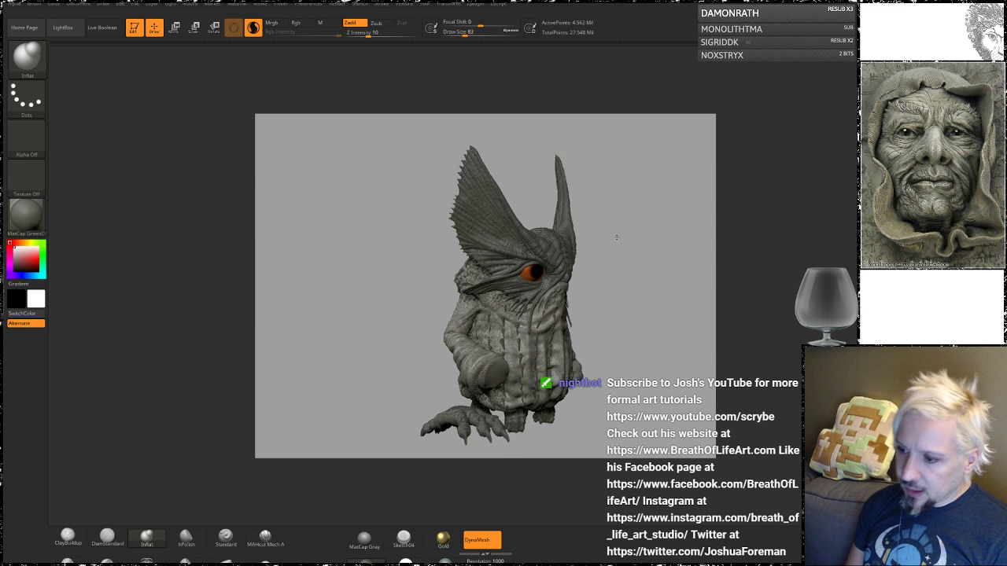
mouse_move(617, 236)
mouse_down()
mouse_move(618, 225)
mouse_move(671, 350)
mouse_up()
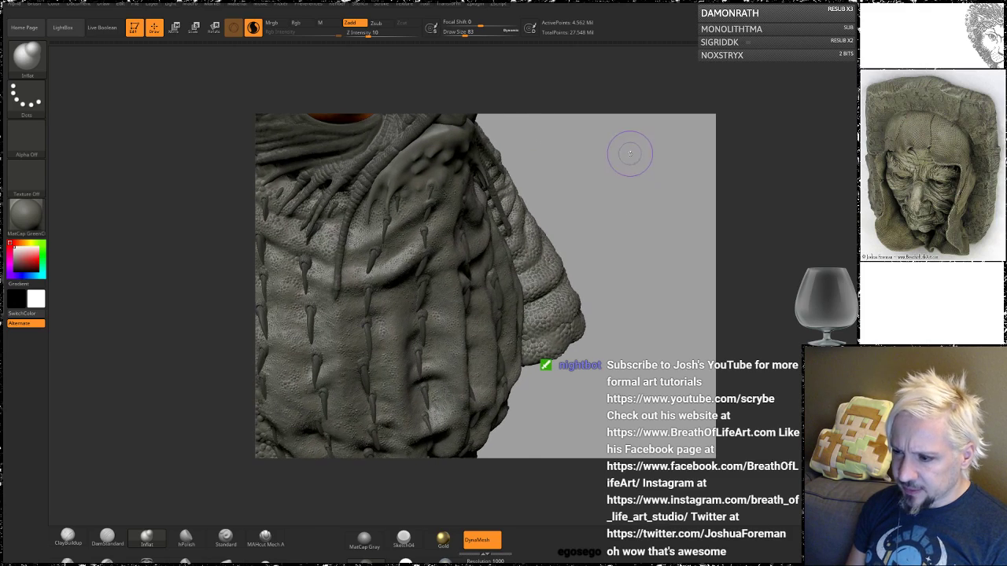
- Set the draw size to 14 and refine the smooth tendrils hanging from the lip skin's lower edge
mouse_move(632, 155)
alt+mouse_down()
mouse_move(673, 250)
mouse_move(668, 238)
mouse_move(633, 239)
mouse_move(659, 298)
mouse_move(655, 220)
mouse_move(683, 259)
alt+mouse_up()
alt+drag(670, 131, 722, 240)
key(space)
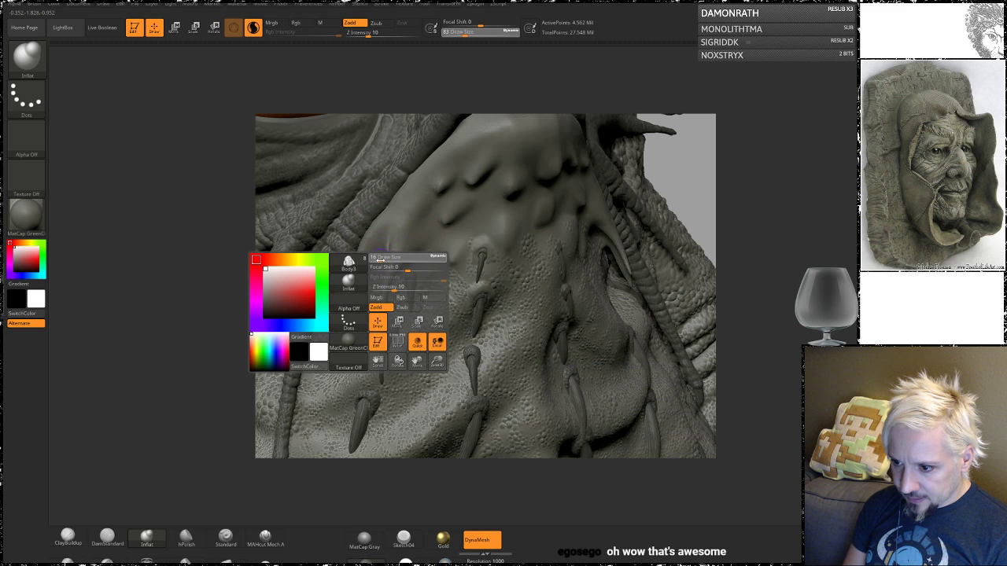
drag(380, 259, 378, 259)
mouse_move(756, 283)
mouse_down()
mouse_move(755, 271)
mouse_move(770, 280)
mouse_move(764, 294)
mouse_up()
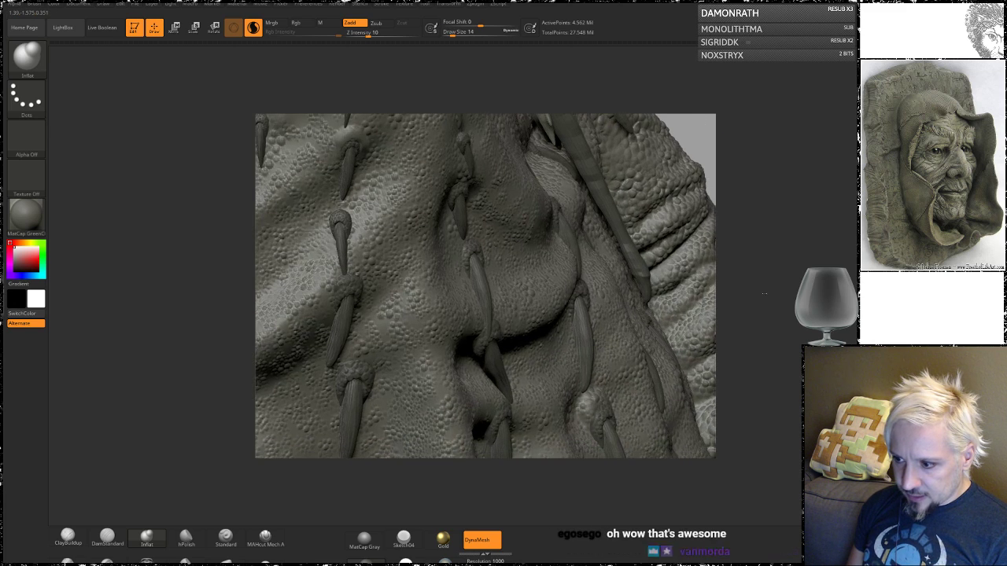
alt+drag(723, 177, 898, 294)
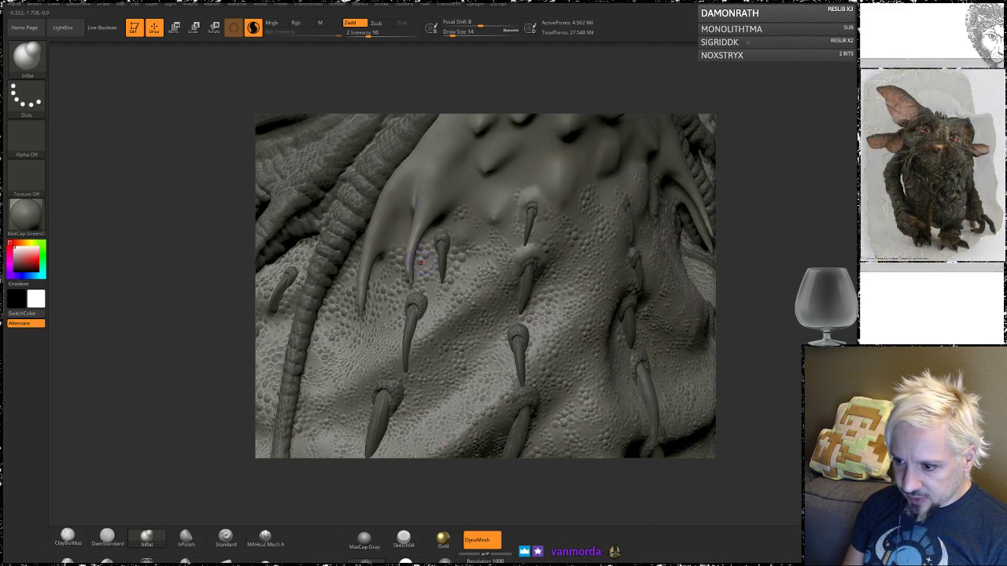
key(shift)
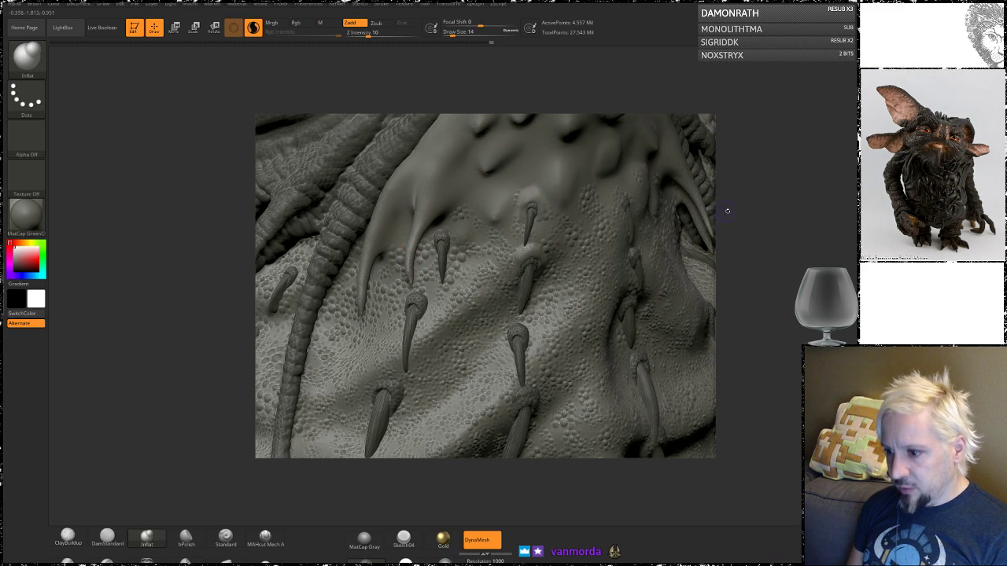
mouse_move(762, 214)
mouse_down()
mouse_move(774, 223)
mouse_move(759, 243)
mouse_move(760, 217)
mouse_move(765, 307)
mouse_up()
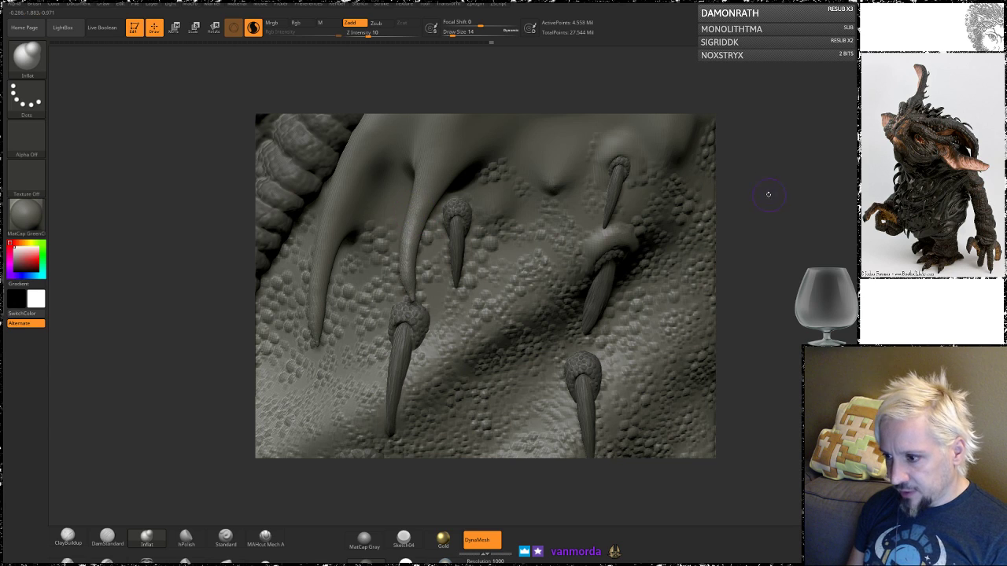
mouse_move(769, 194)
mouse_down()
mouse_move(722, 206)
mouse_move(731, 207)
mouse_up()
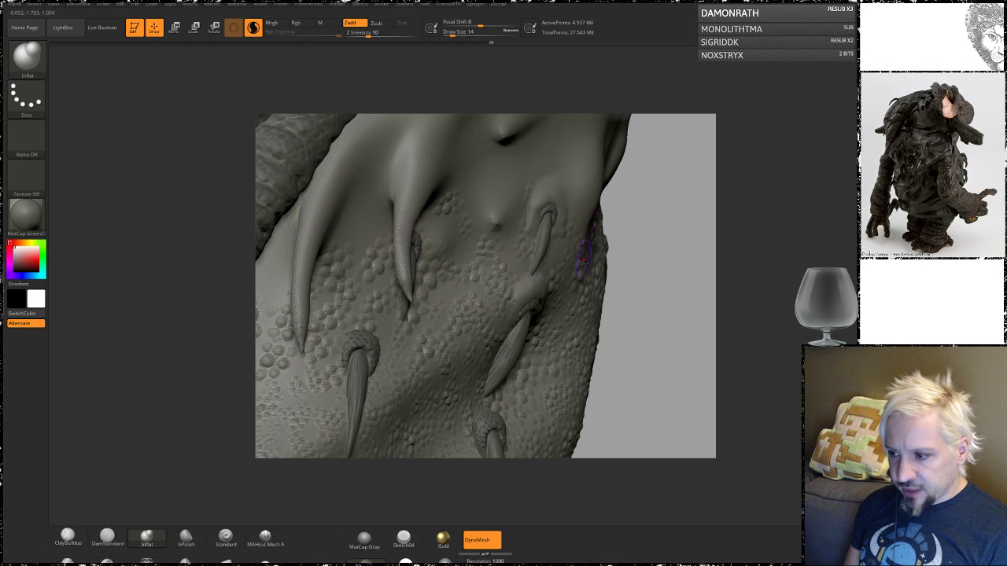
- Examine the lip skin, its tendrils and the surrounding belly spikes from several angles and distances
drag(676, 252, 666, 202)
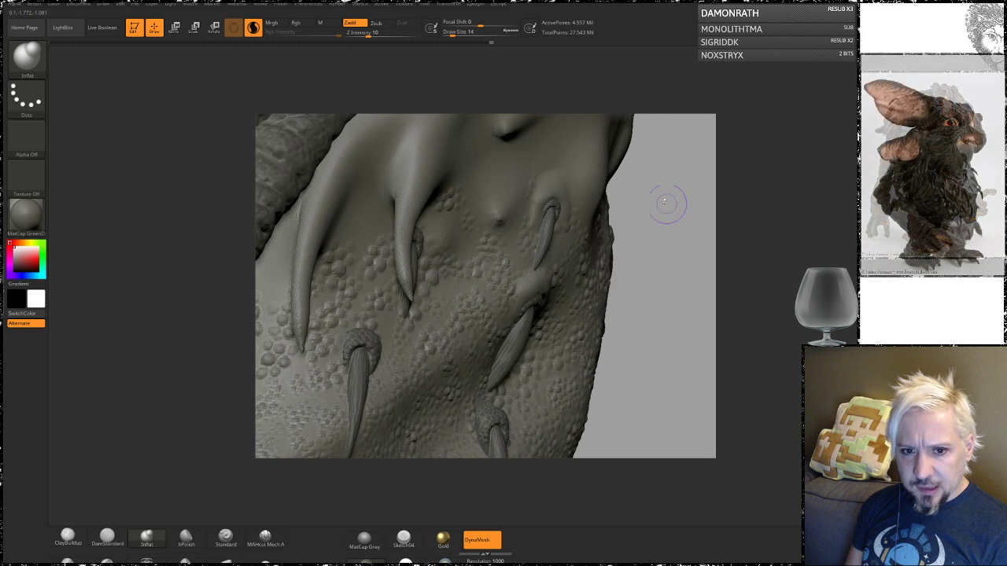
mouse_move(669, 272)
mouse_down()
mouse_move(640, 249)
mouse_move(640, 294)
mouse_move(647, 270)
mouse_up()
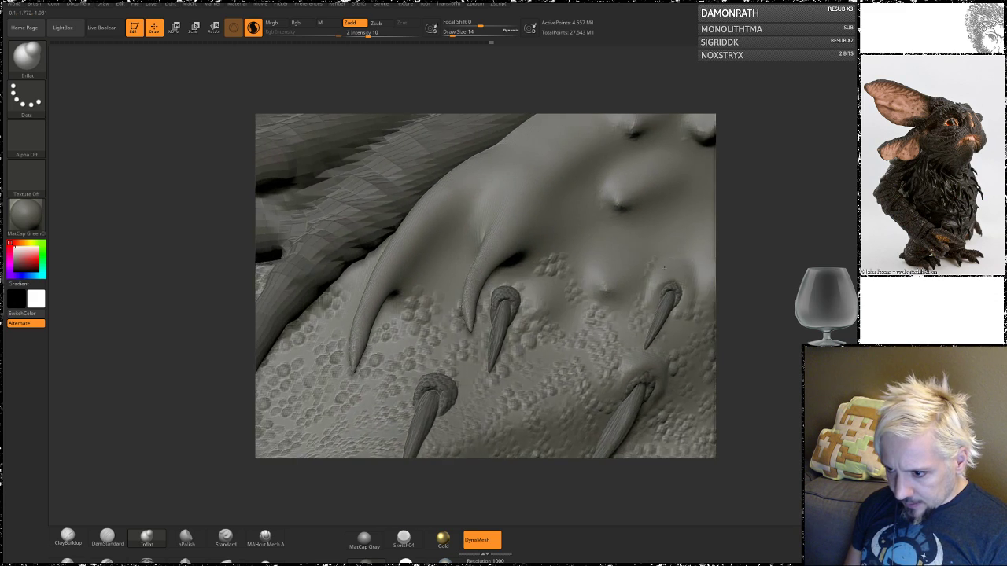
alt+drag(708, 184, 693, 301)
alt+drag(710, 350, 690, 315)
alt+drag(565, 379, 630, 306)
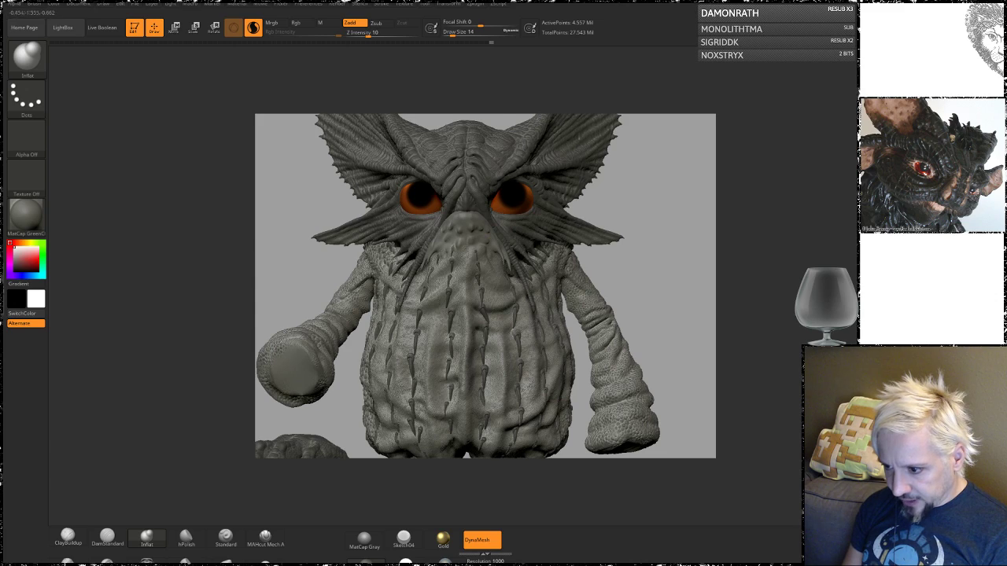
drag(699, 292, 655, 323)
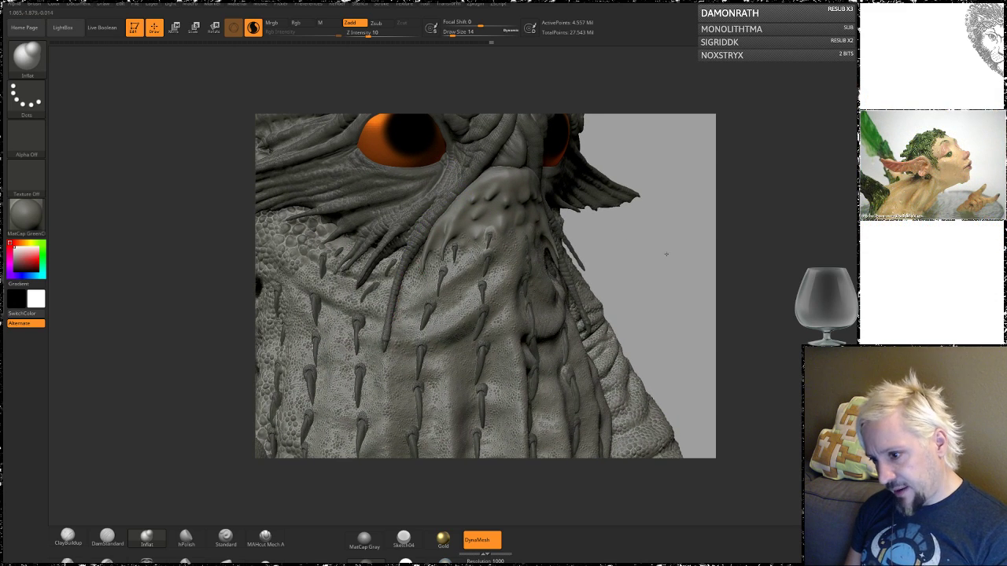
drag(666, 254, 430, 271)
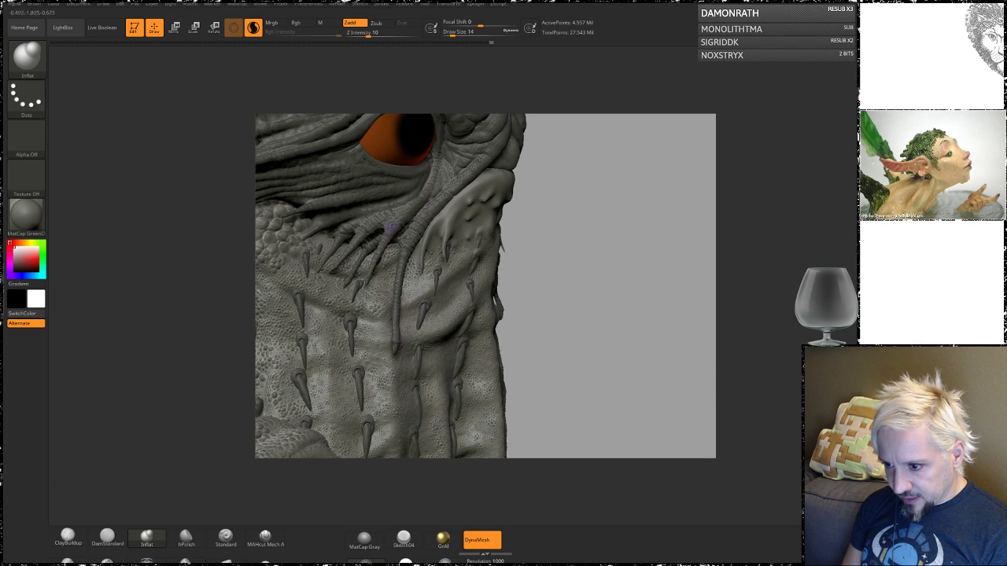
drag(435, 274, 437, 285)
mouse_move(644, 309)
alt+mouse_down()
mouse_move(631, 255)
mouse_move(652, 279)
mouse_move(658, 364)
alt+mouse_up()
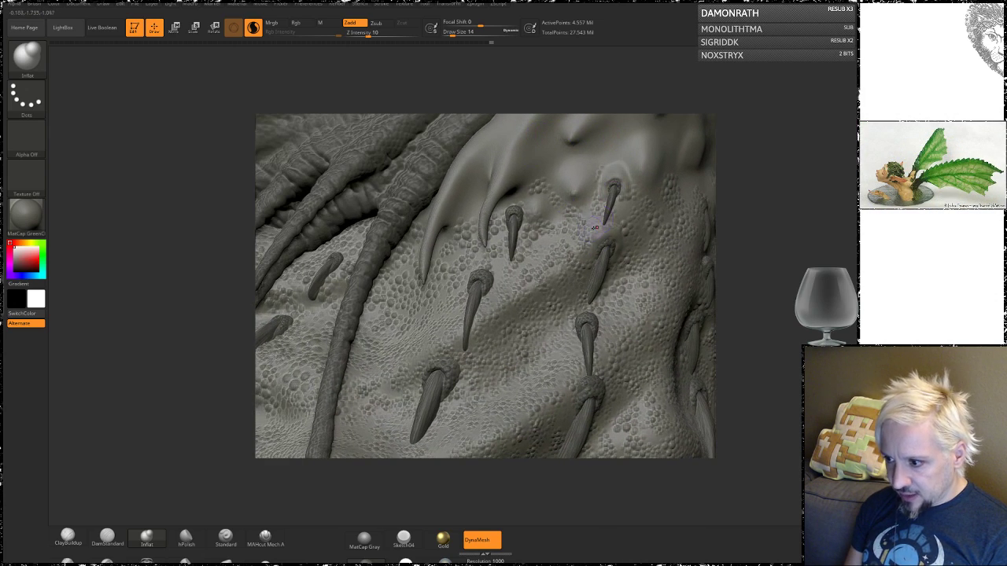
alt+right_drag(641, 193, 513, 327)
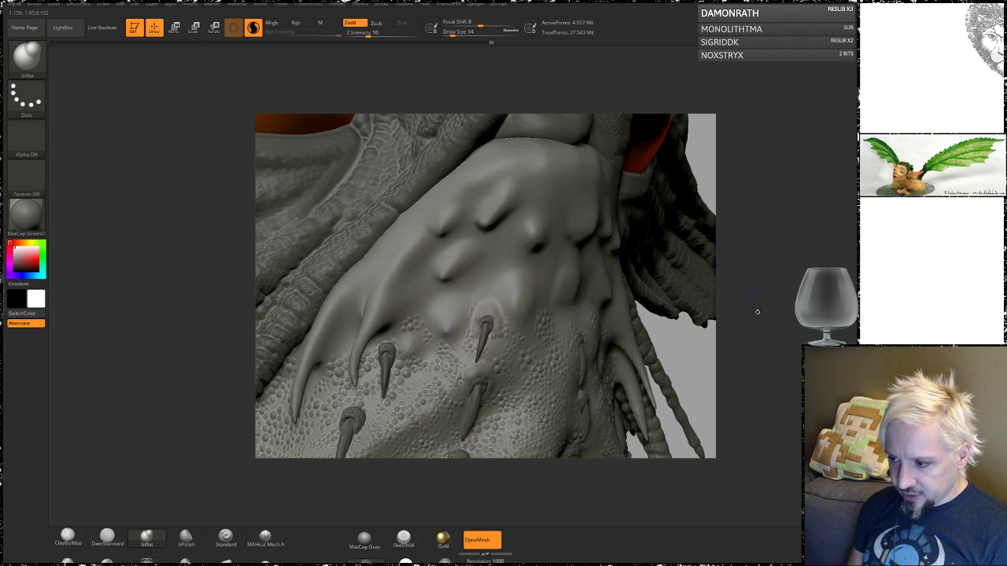
alt+right_drag(758, 313, 787, 193)
right_drag(762, 272, 708, 180)
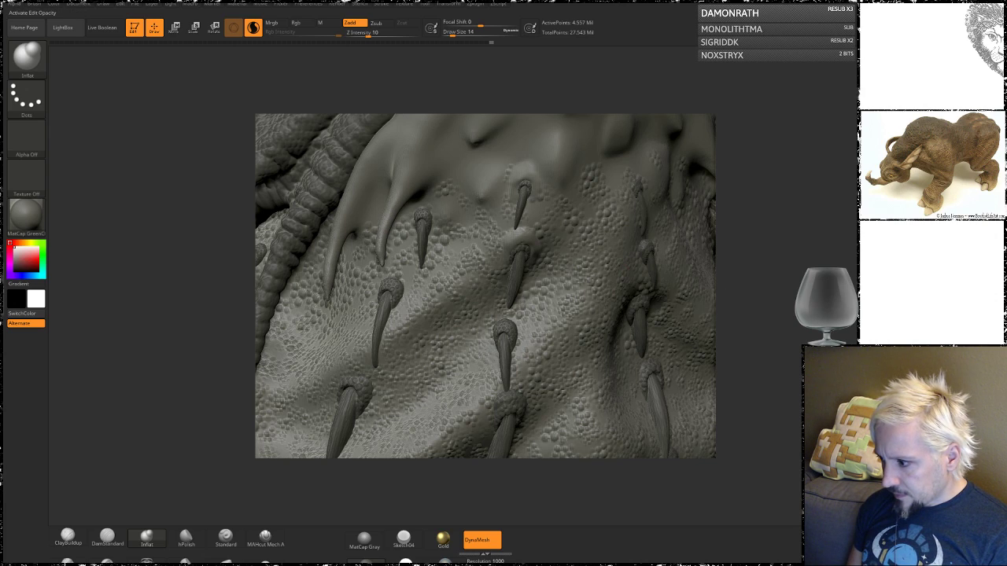
- Isolate the skin mesh and pull the inner lip tendril's tip thinner with the SnakeHook2 brush at draw size 8
key(alt+s)
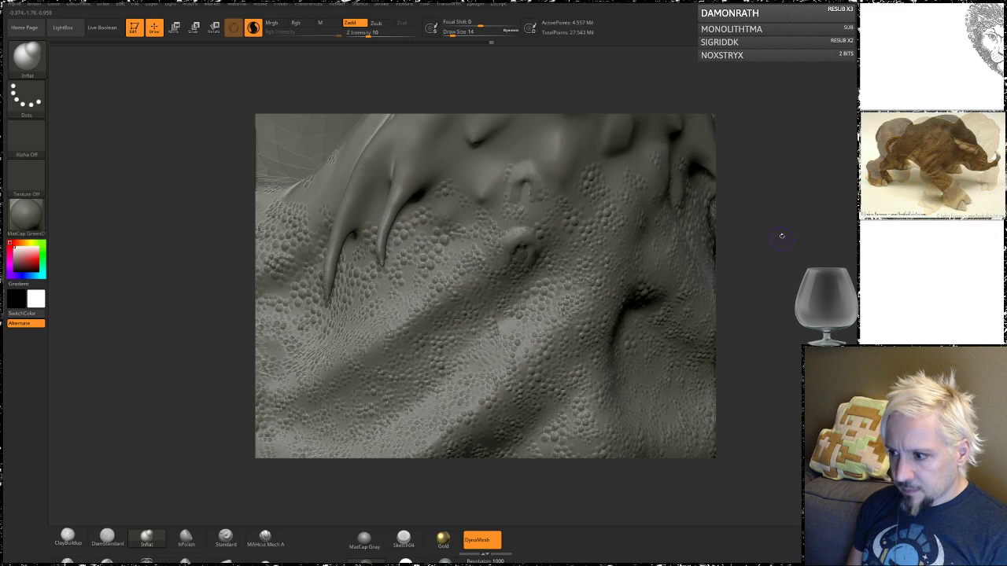
alt+drag(782, 236, 822, 241)
mouse_move(227, 266)
alt+mouse_down()
mouse_move(215, 247)
mouse_move(253, 354)
alt+mouse_up()
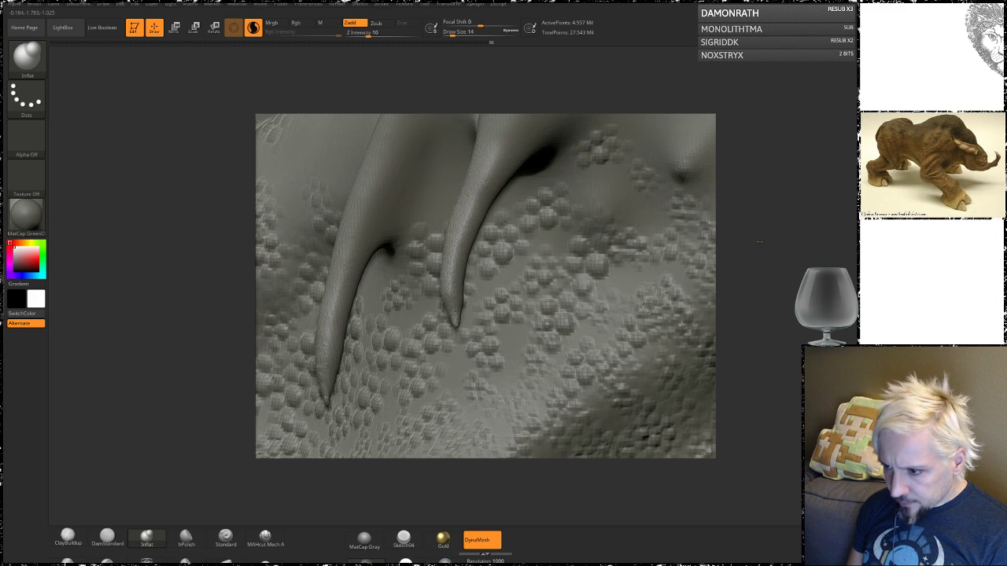
drag(759, 242, 732, 275)
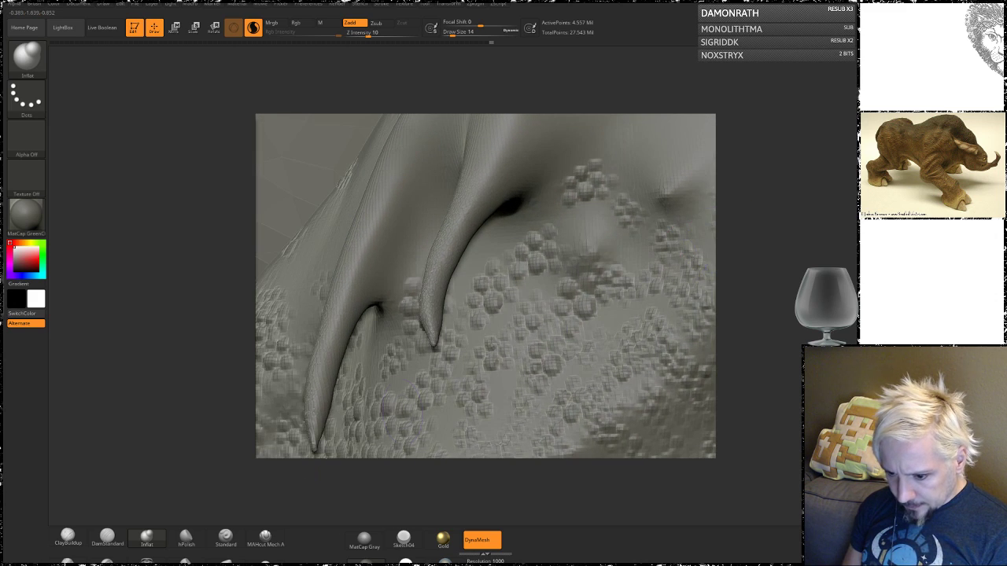
click(146, 561)
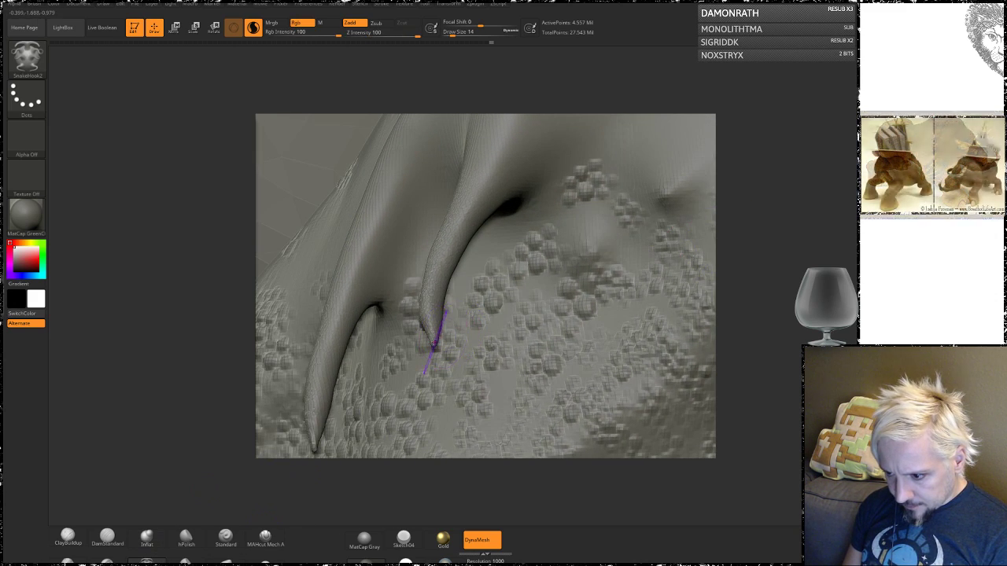
key(space)
drag(433, 343, 429, 343)
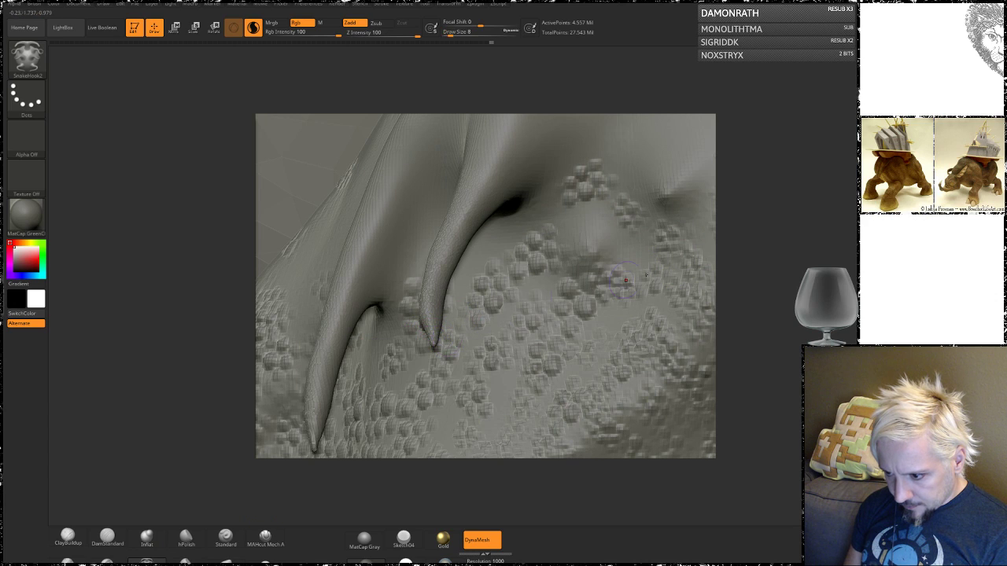
right_drag(646, 275, 599, 306)
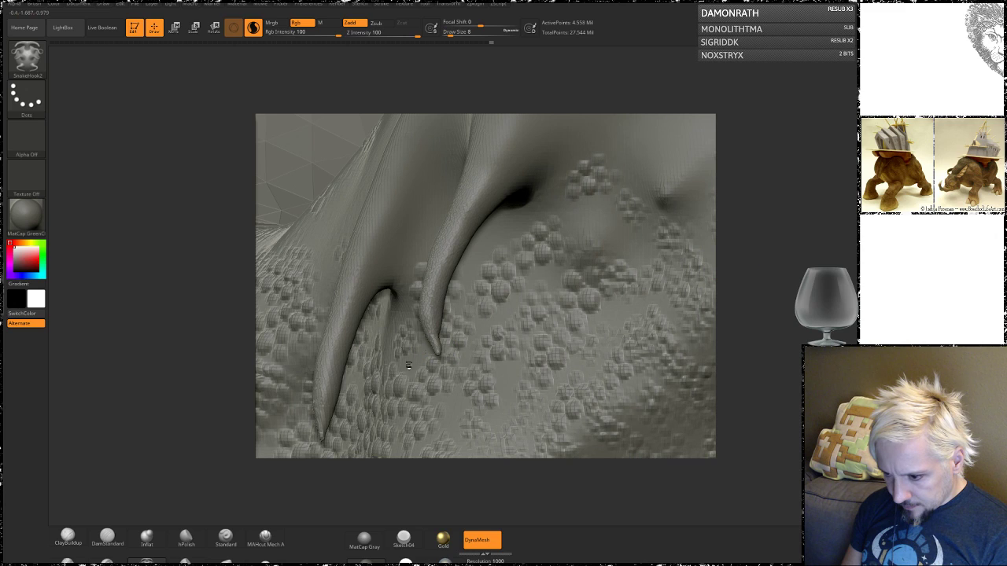
- Shape the inner tendril's tip with the Move brush and smooth the outer tendril's end into a tapered point
click(225, 561)
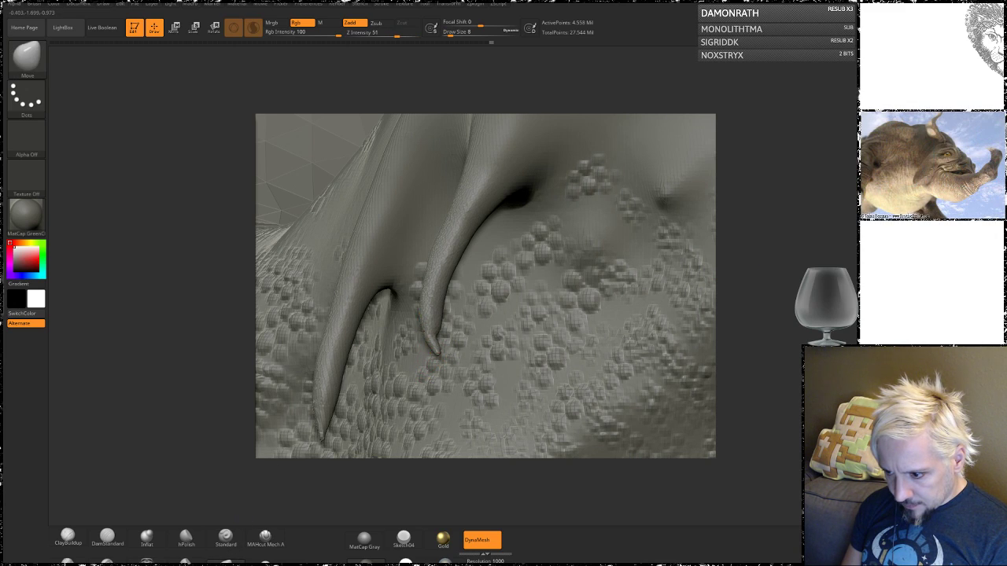
mouse_move(770, 340)
alt+mouse_down()
mouse_move(783, 219)
mouse_move(801, 219)
alt+mouse_up()
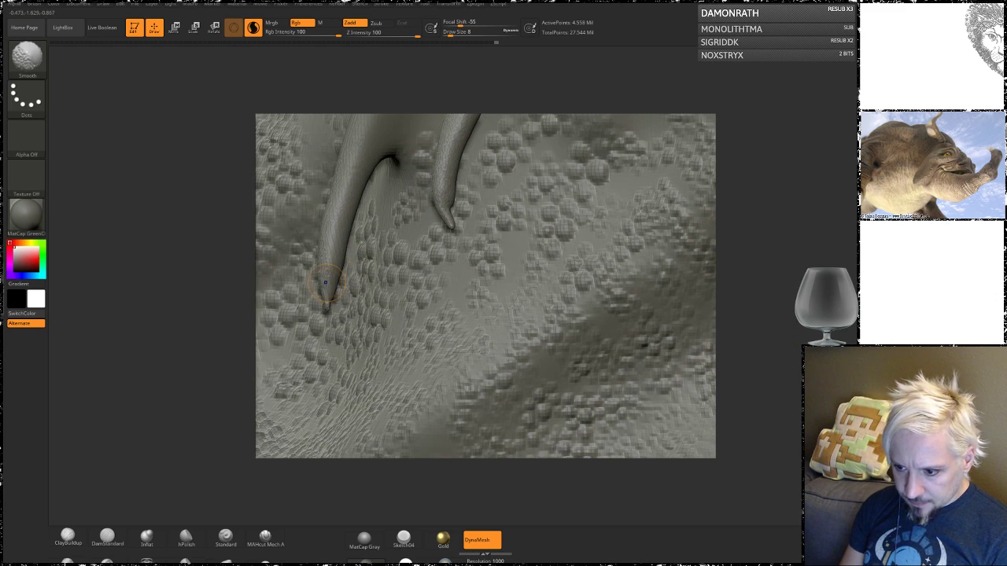
shift+drag(326, 294, 327, 305)
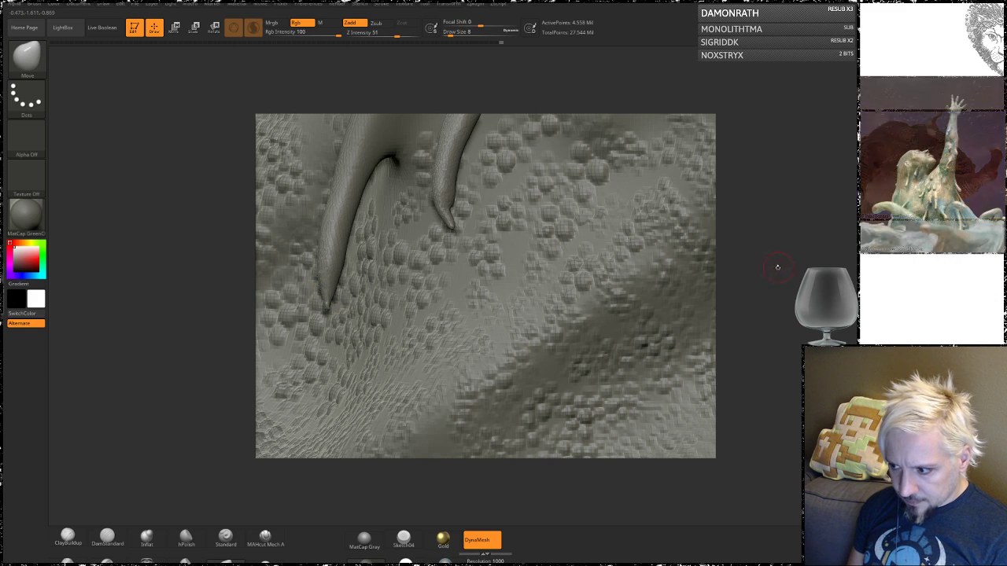
mouse_move(778, 267)
mouse_down()
mouse_move(793, 216)
mouse_move(776, 169)
mouse_up()
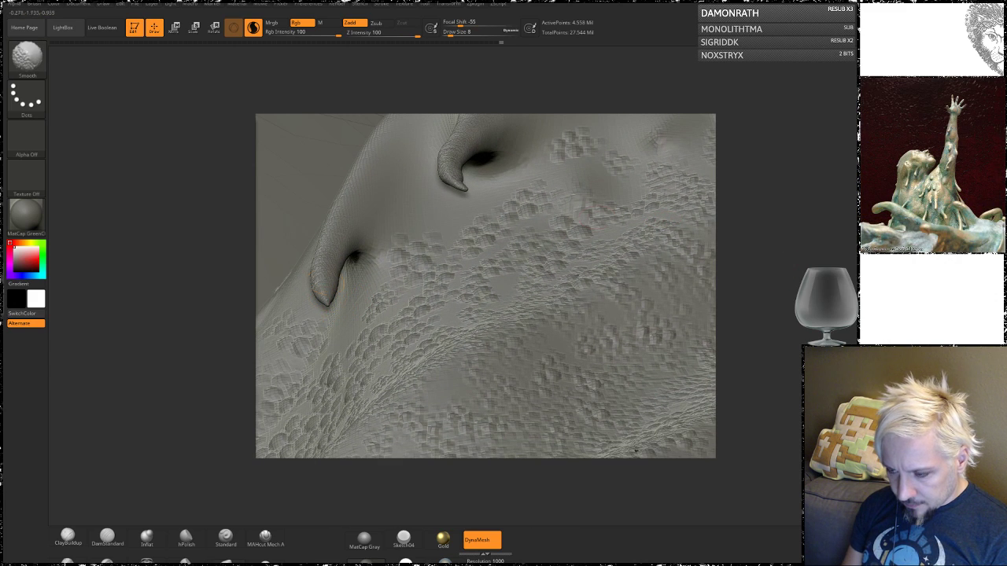
drag(746, 193, 735, 269)
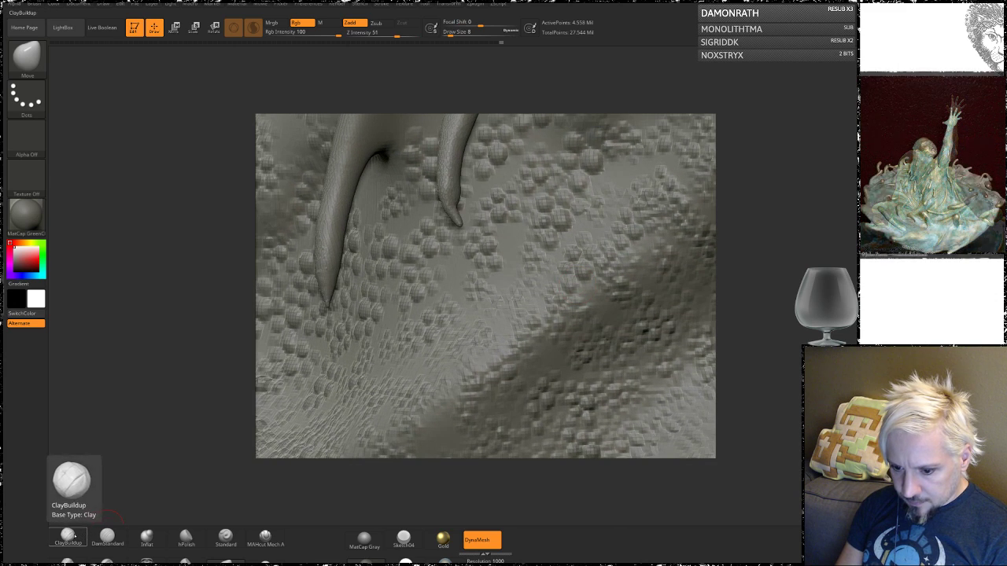
- Build a raised cuff above the outer tendril's tip with ClayBuildup, using the long tendril's claw-like end as reference
click(68, 536)
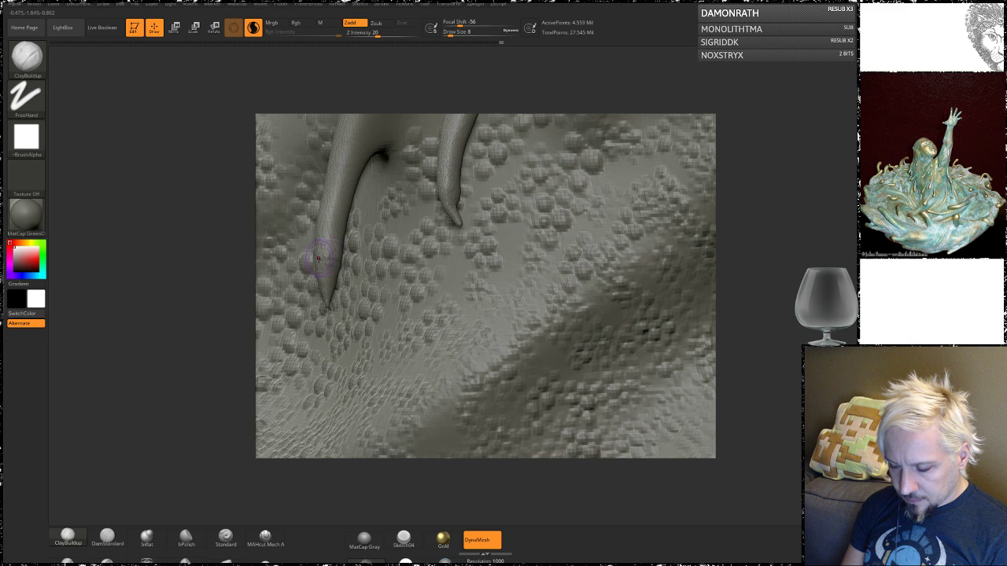
mouse_move(723, 218)
mouse_down()
mouse_move(744, 225)
mouse_move(607, 286)
mouse_move(693, 285)
mouse_move(397, 267)
mouse_up()
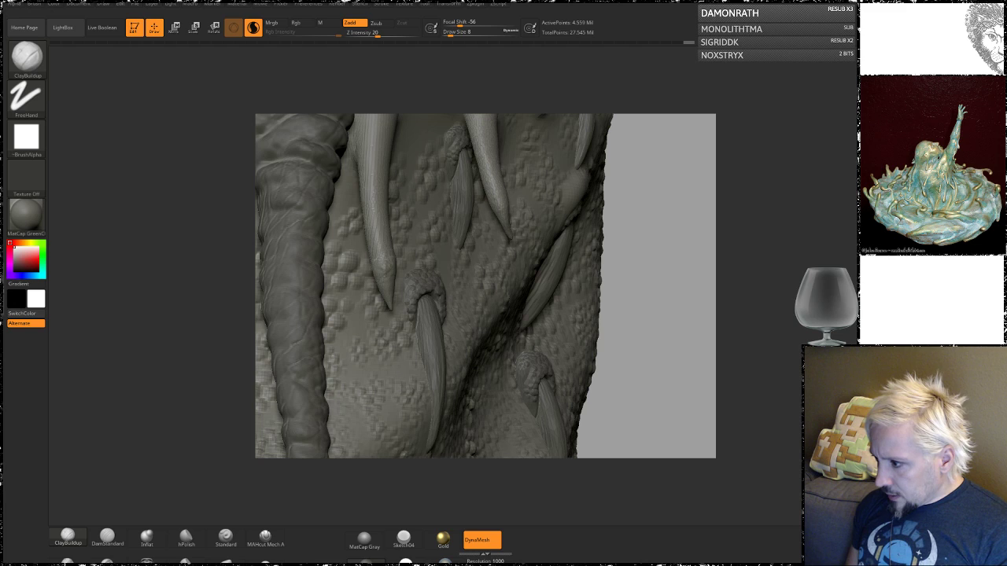
mouse_move(688, 265)
mouse_down()
mouse_move(691, 278)
mouse_move(691, 267)
mouse_move(386, 271)
mouse_up()
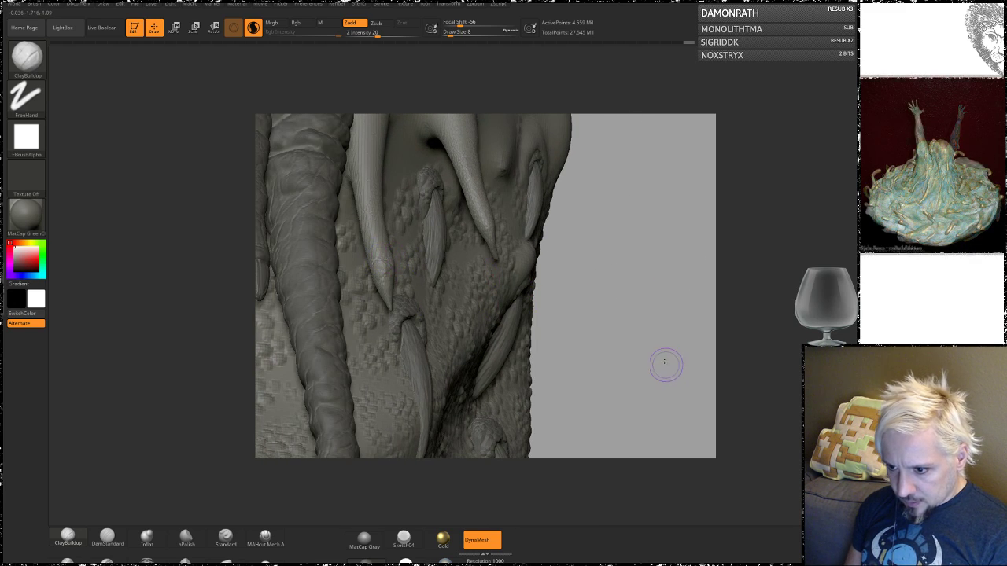
drag(666, 364, 653, 328)
alt+drag(585, 317, 620, 215)
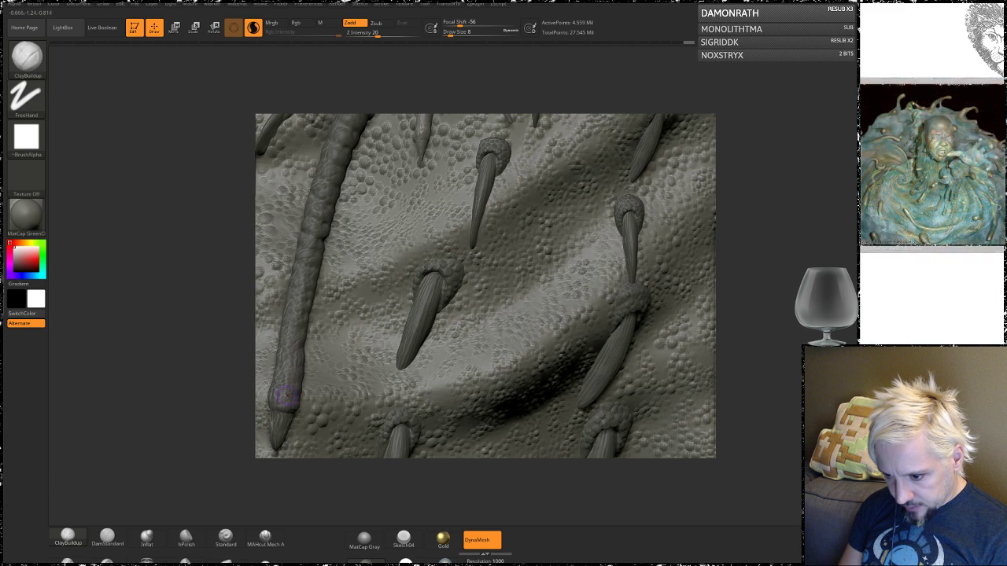
mouse_move(727, 254)
alt+mouse_down()
mouse_move(735, 228)
mouse_move(740, 249)
mouse_move(720, 253)
mouse_move(754, 303)
mouse_move(757, 337)
alt+mouse_up()
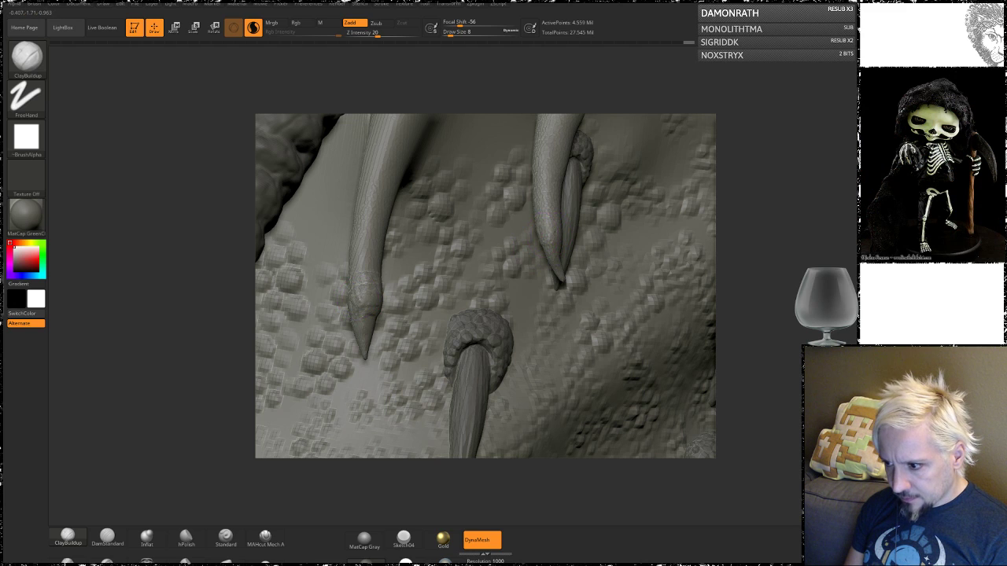
- Add a matching claw cuff to the inner tendril with ClayBuildup and add ridged detail along both isolated tendrils
drag(749, 197, 569, 224)
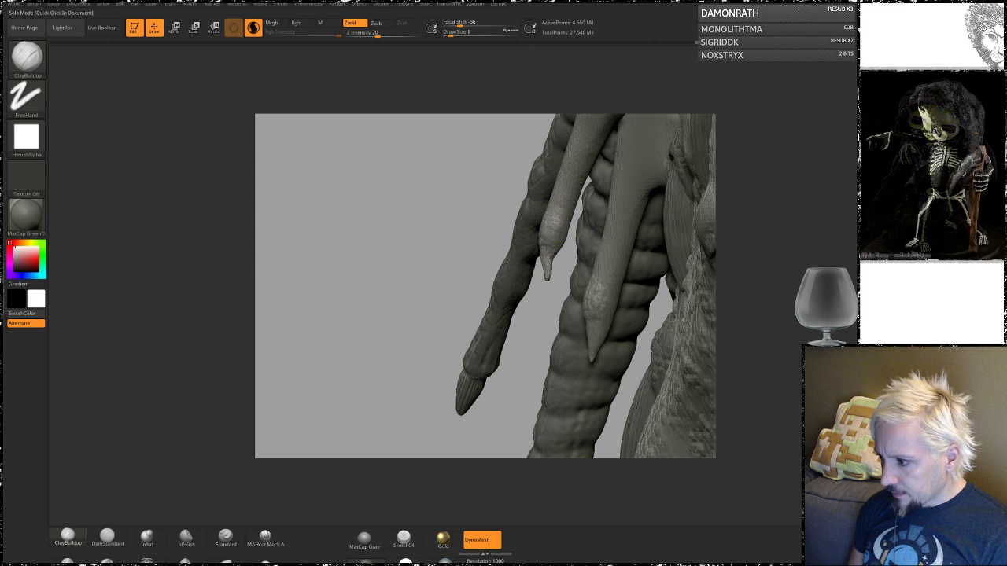
click(753, 342)
drag(469, 274, 735, 253)
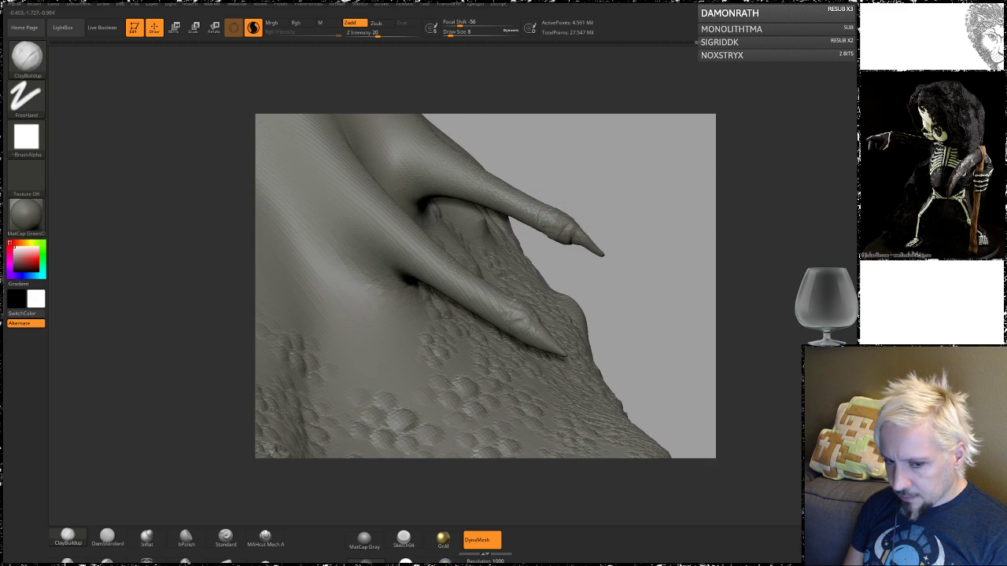
drag(634, 203, 472, 224)
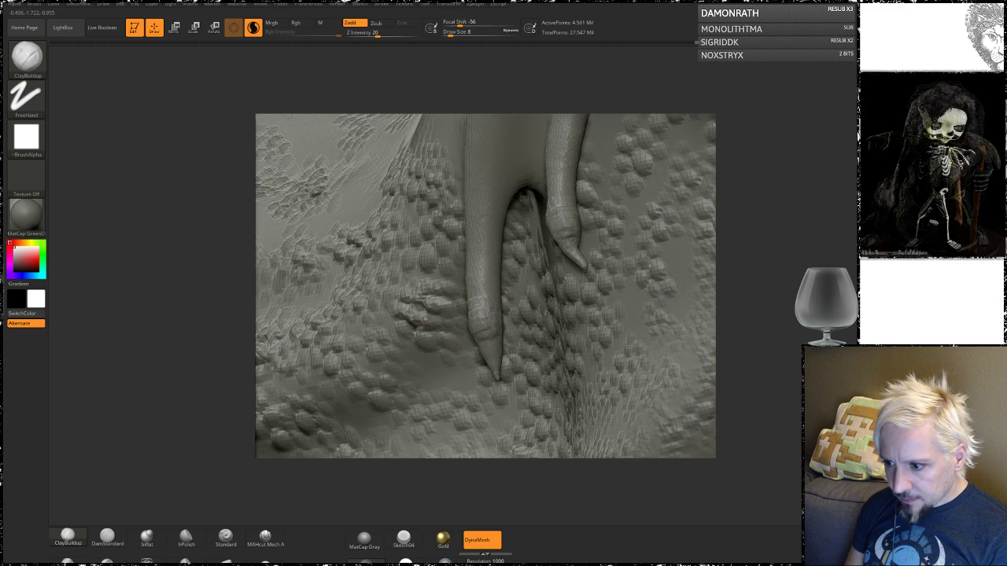
right_drag(510, 296, 492, 298)
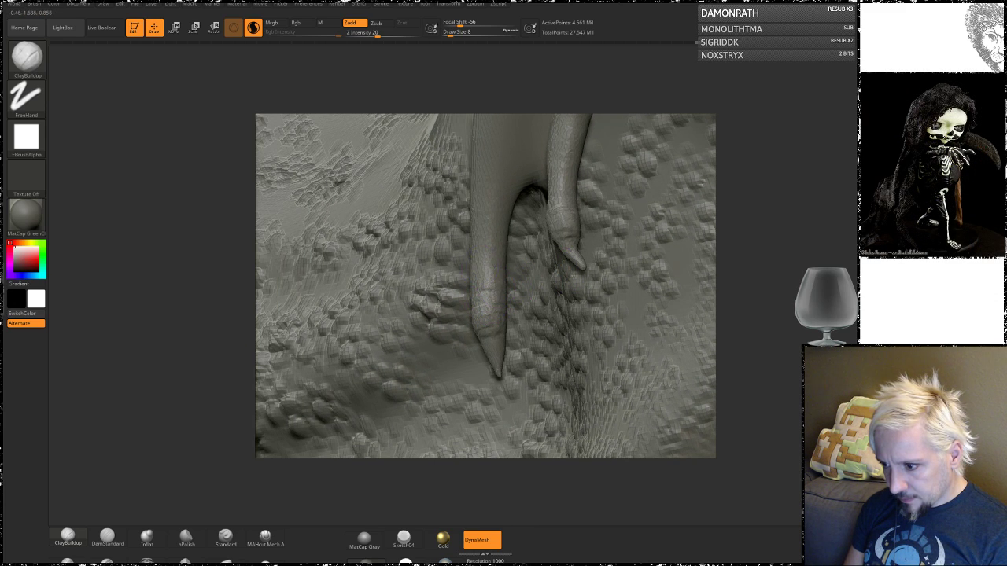
alt+right_drag(634, 210, 500, 318)
drag(793, 243, 810, 247)
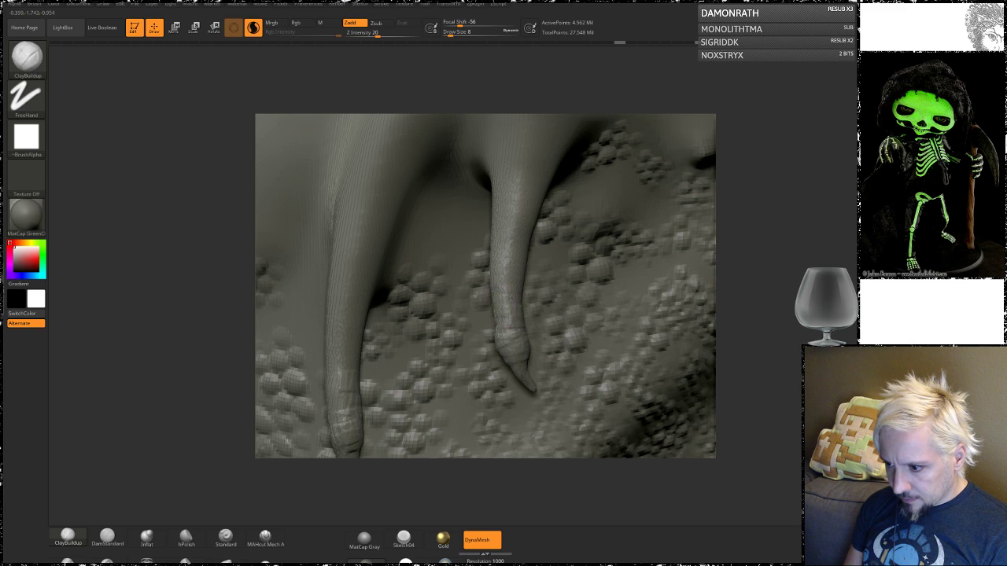
- Pull three blunt bumps on the lip skin beside the tendrils into small pointed spikes with the SnakeHook2 brush at draw size 8
mouse_move(736, 223)
mouse_down()
mouse_move(746, 223)
mouse_move(737, 223)
mouse_up()
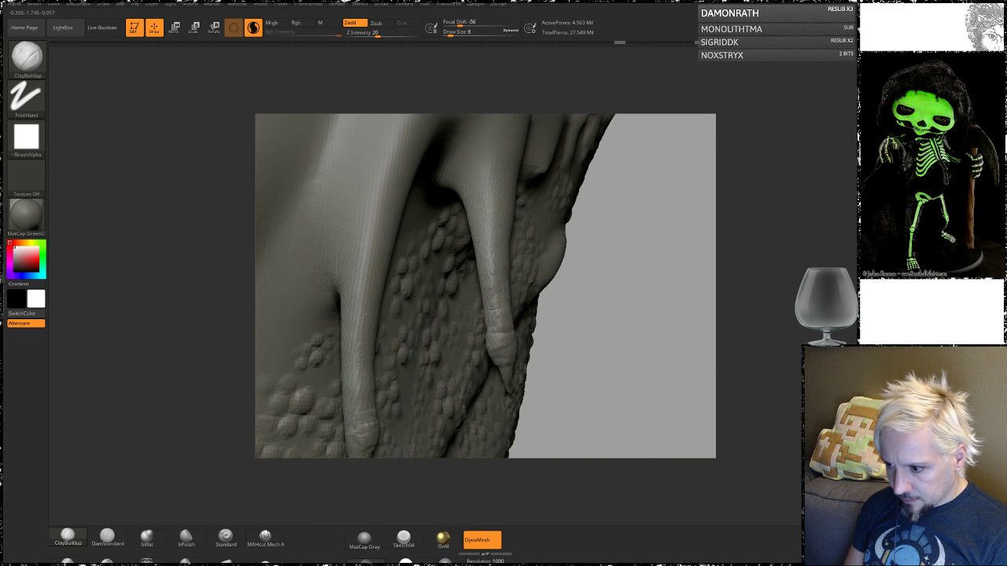
mouse_move(663, 345)
alt+mouse_down()
mouse_move(638, 318)
mouse_move(663, 319)
alt+mouse_up()
mouse_move(663, 320)
right_down()
mouse_move(696, 309)
mouse_move(670, 296)
right_up()
alt+drag(759, 227, 789, 268)
mouse_move(811, 205)
mouse_down()
mouse_move(791, 209)
mouse_move(777, 247)
mouse_move(770, 212)
mouse_up()
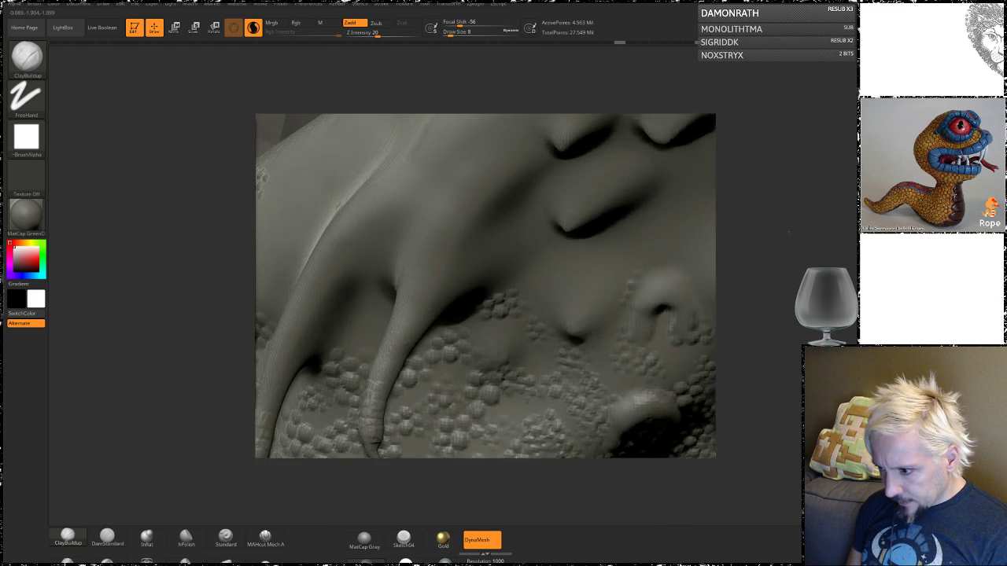
drag(346, 460, 340, 469)
click(150, 558)
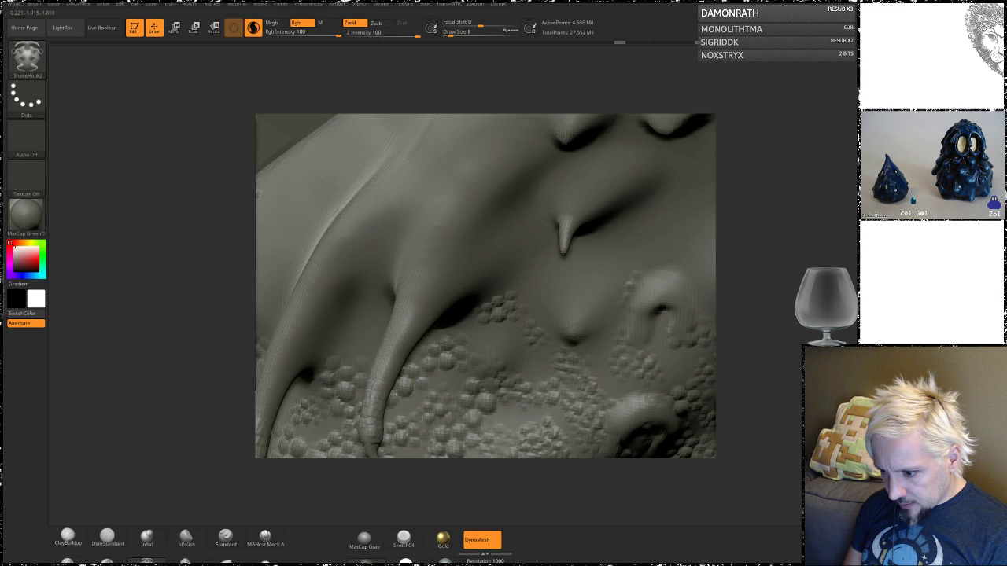
mouse_move(772, 269)
mouse_down()
mouse_move(771, 202)
mouse_move(750, 319)
mouse_move(758, 215)
mouse_up()
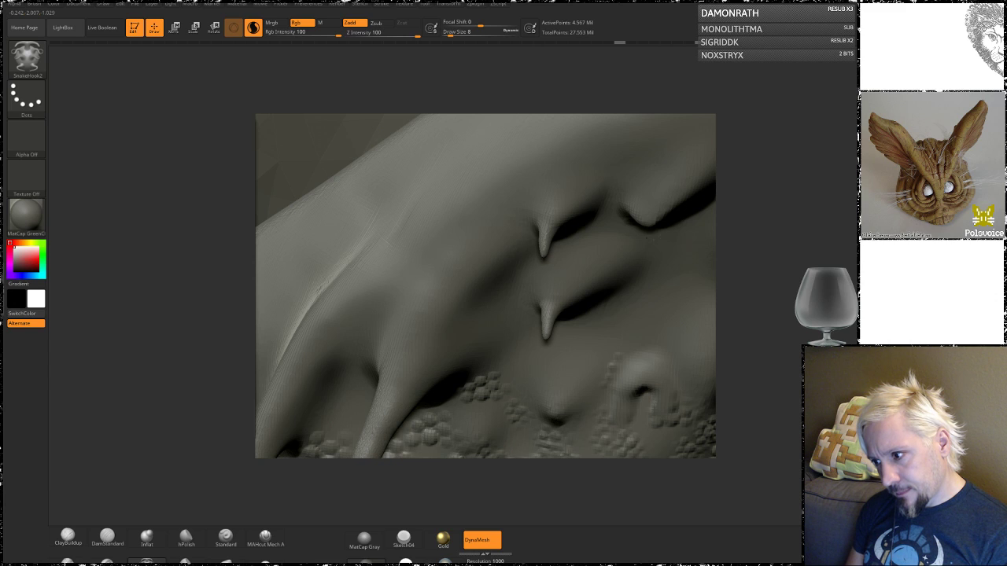
drag(645, 223, 636, 253)
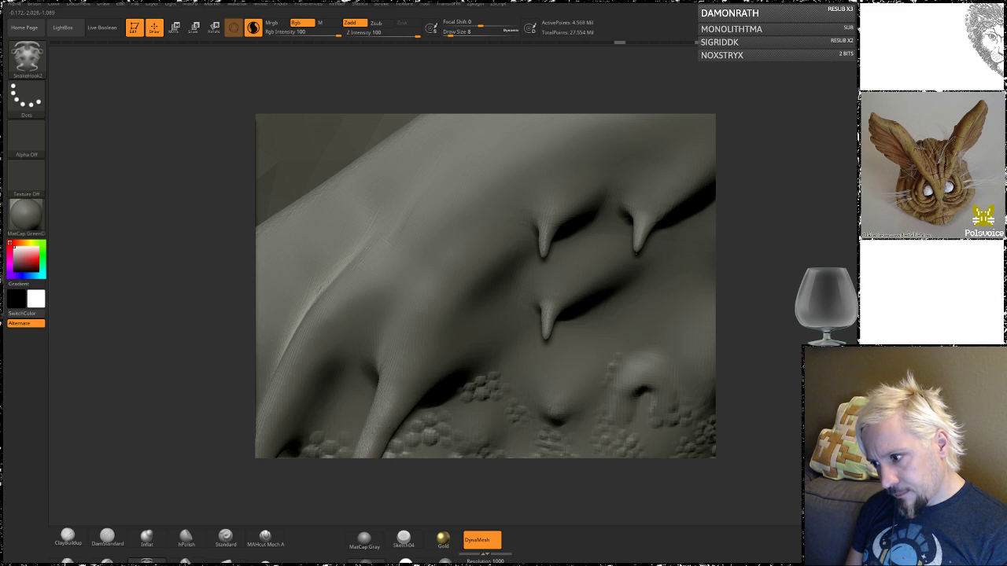
alt+drag(783, 295, 774, 206)
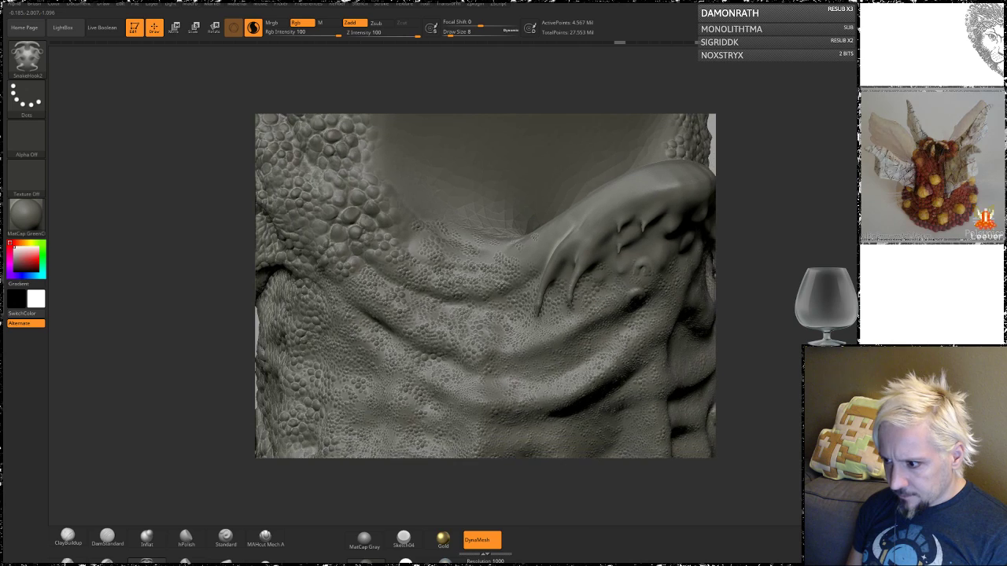
- Pull the outer bumps on the opposite side of the lip into matching pointed spikes with SnakeHook2
key(shift+s)
mouse_move(755, 291)
mouse_down()
mouse_move(796, 293)
mouse_move(804, 270)
mouse_move(793, 254)
mouse_move(776, 260)
mouse_move(801, 251)
mouse_move(802, 238)
mouse_move(803, 287)
mouse_move(595, 243)
mouse_move(610, 279)
mouse_move(599, 290)
mouse_up()
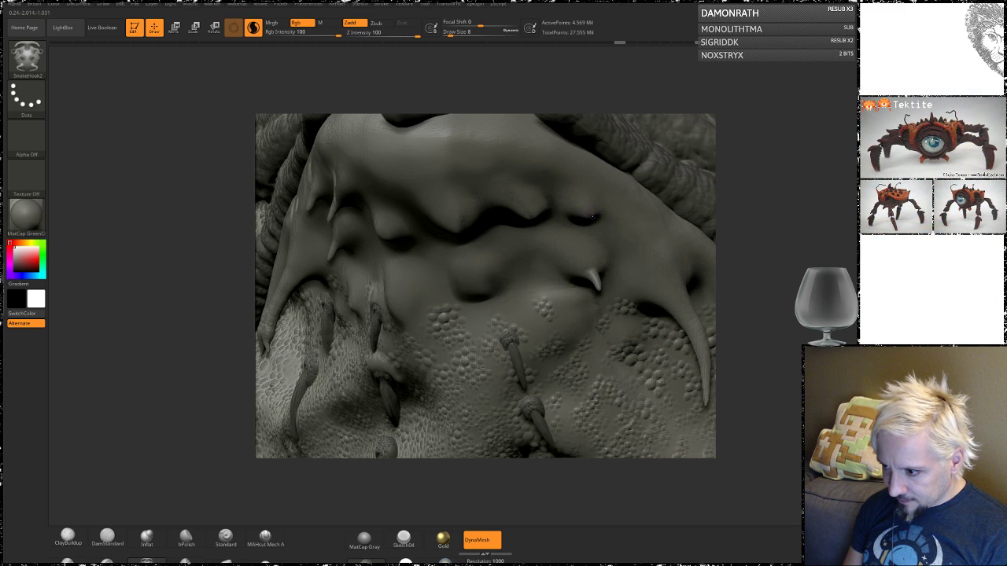
mouse_move(736, 167)
mouse_down()
mouse_move(746, 193)
mouse_move(738, 211)
mouse_up()
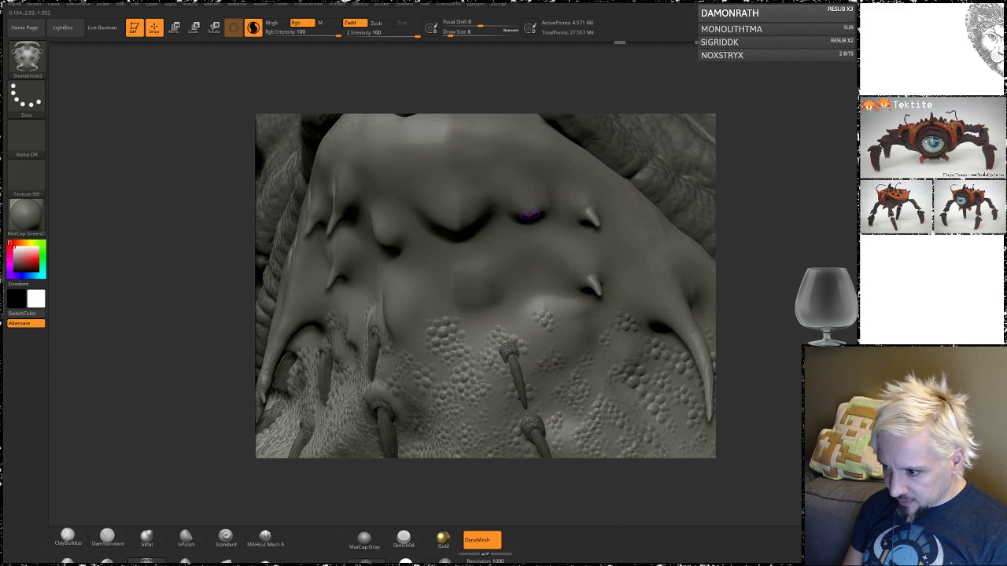
drag(529, 215, 538, 207)
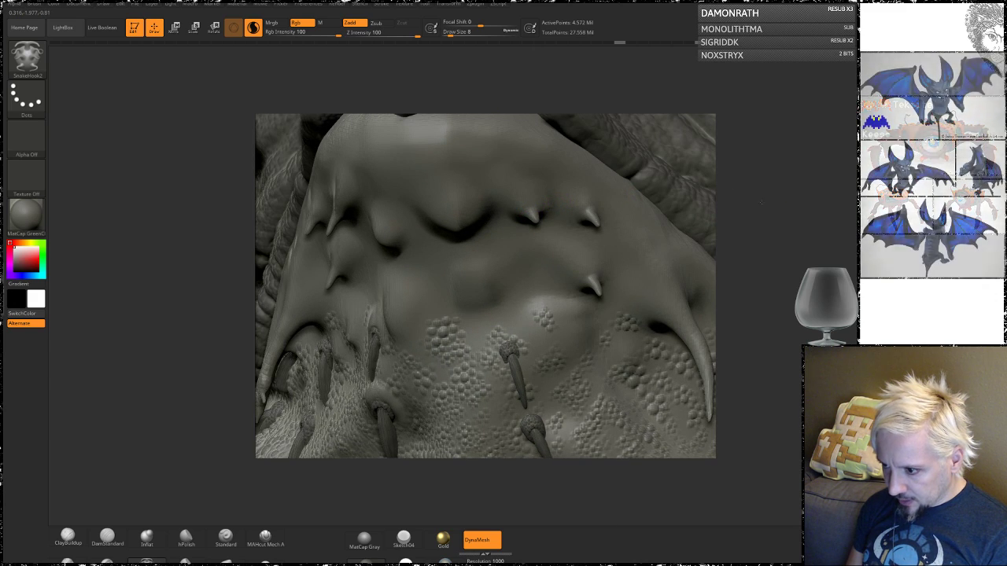
drag(761, 203, 778, 197)
- Draw the two central upper bumps into spikes with SnakeHook2, using draw size 16 for the larger pull and 8 for fine tips
key(space)
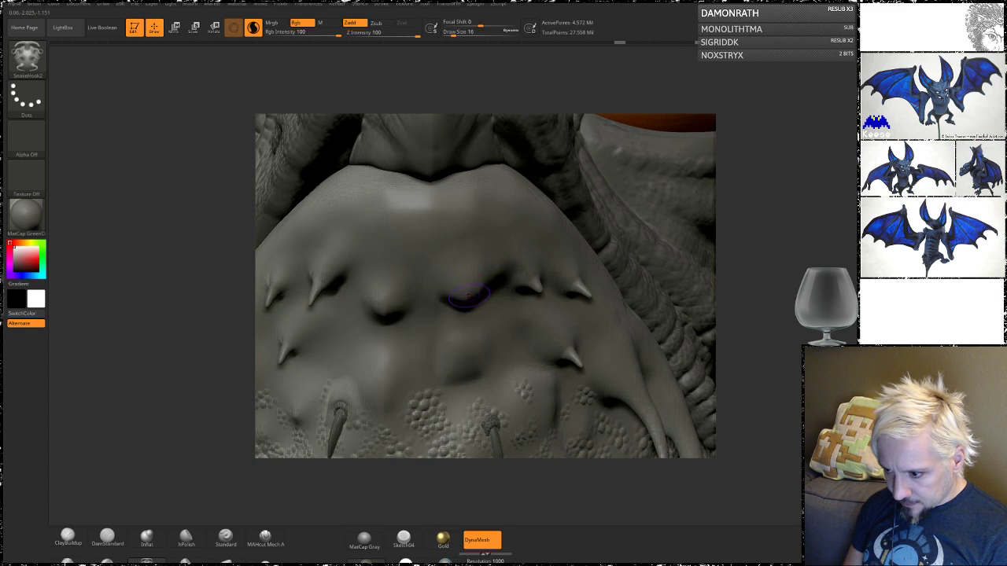
drag(468, 296, 472, 301)
key(space)
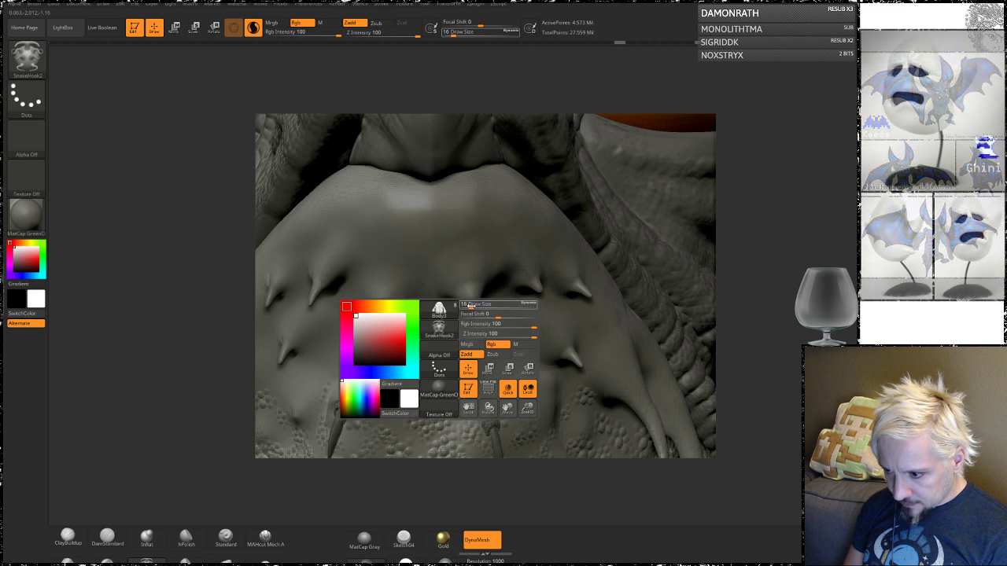
drag(467, 305, 469, 307)
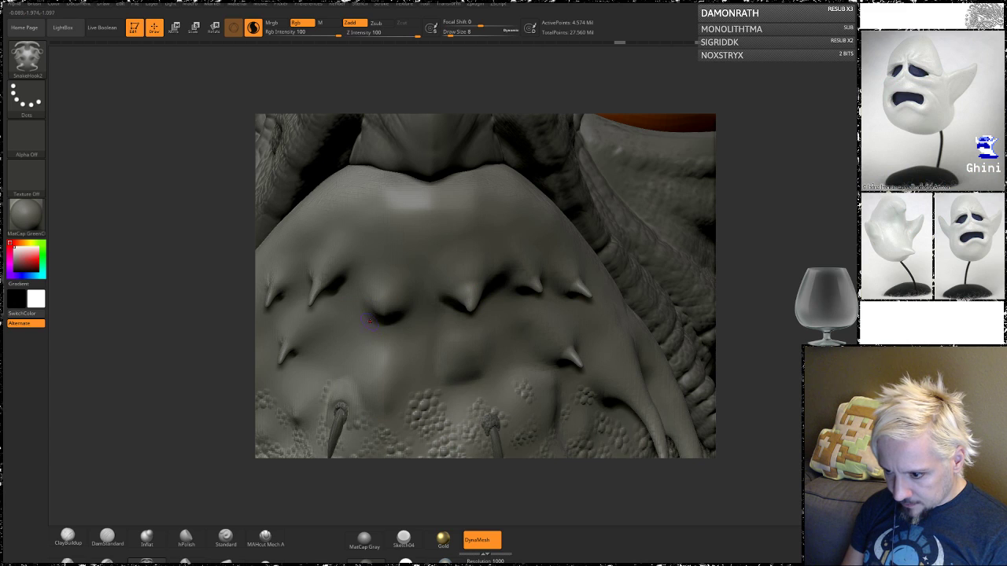
drag(791, 213, 757, 216)
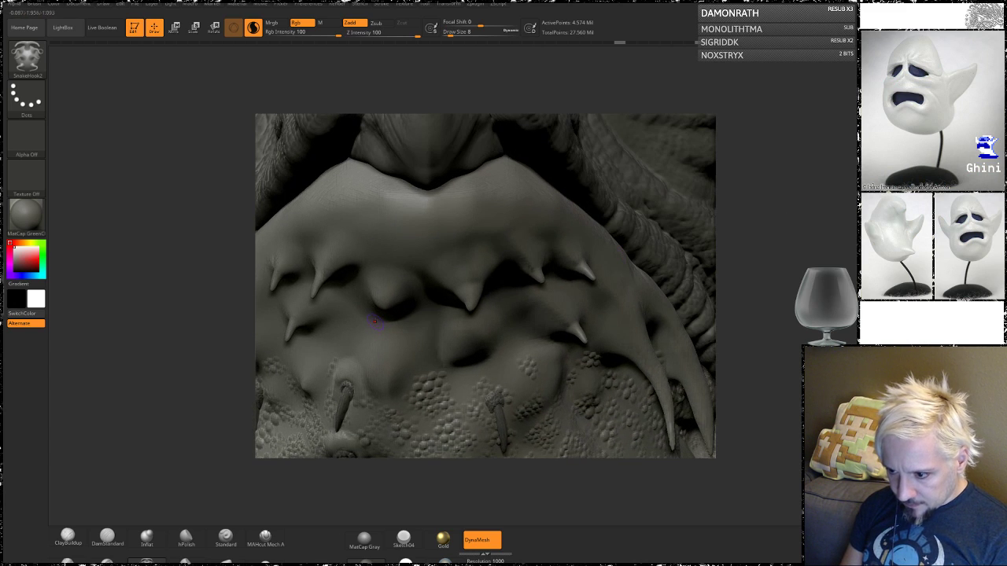
drag(383, 305, 381, 319)
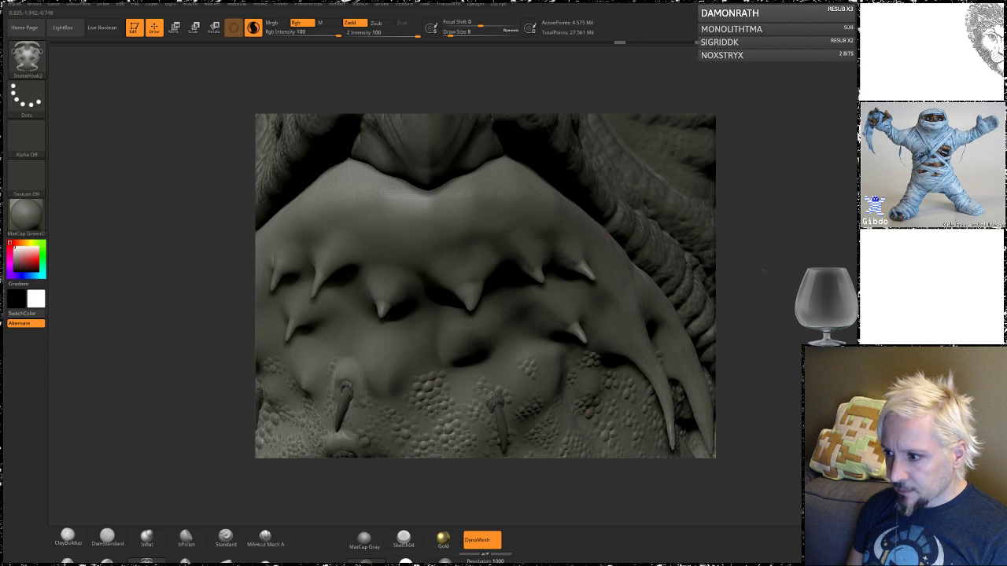
- Raise a rounded mound below the central upper spikes with SnakeHook2 at draw size 18
mouse_move(753, 240)
mouse_down()
mouse_move(777, 203)
mouse_move(772, 311)
mouse_move(785, 212)
mouse_up()
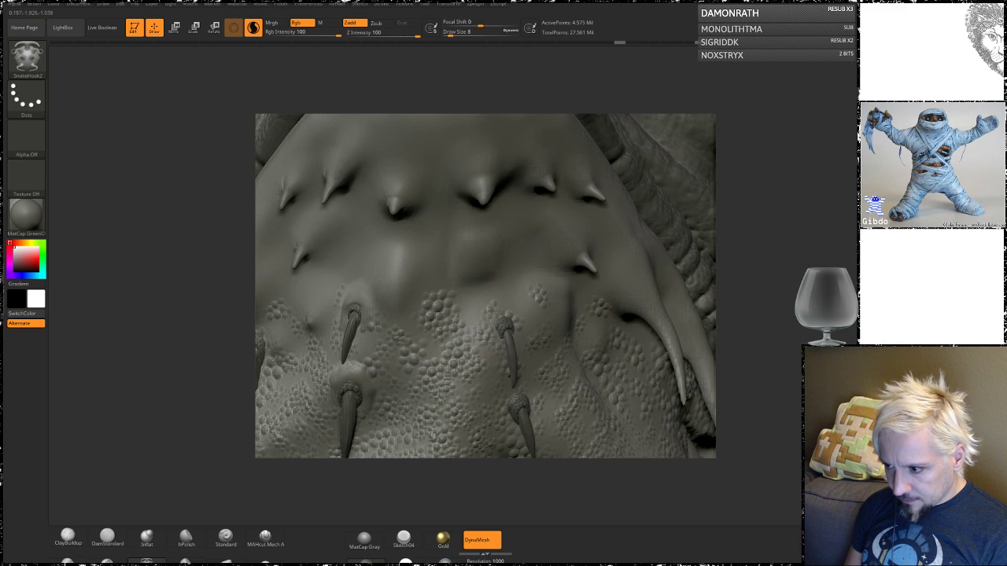
key(space)
drag(469, 276, 474, 276)
drag(791, 212, 644, 265)
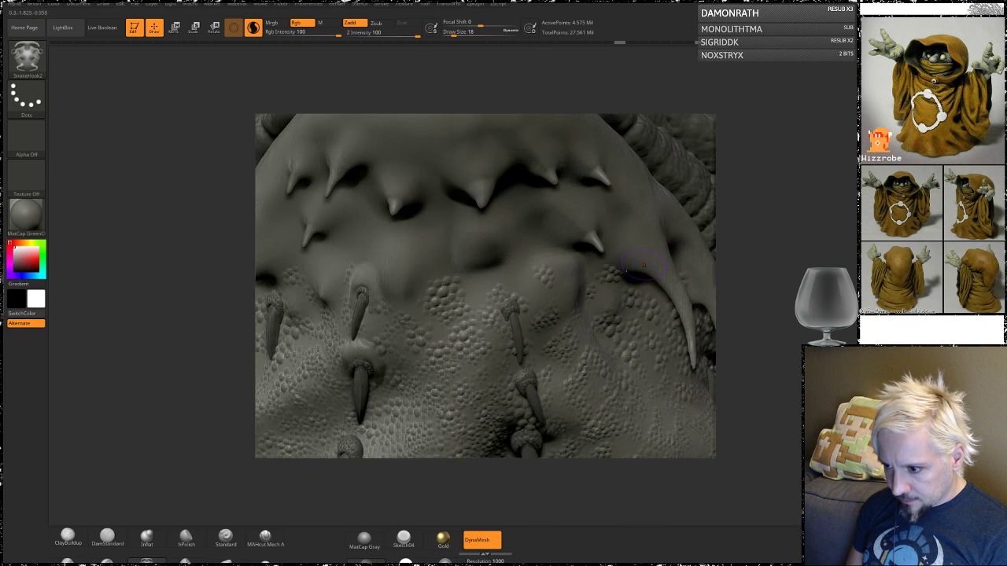
drag(479, 248, 482, 250)
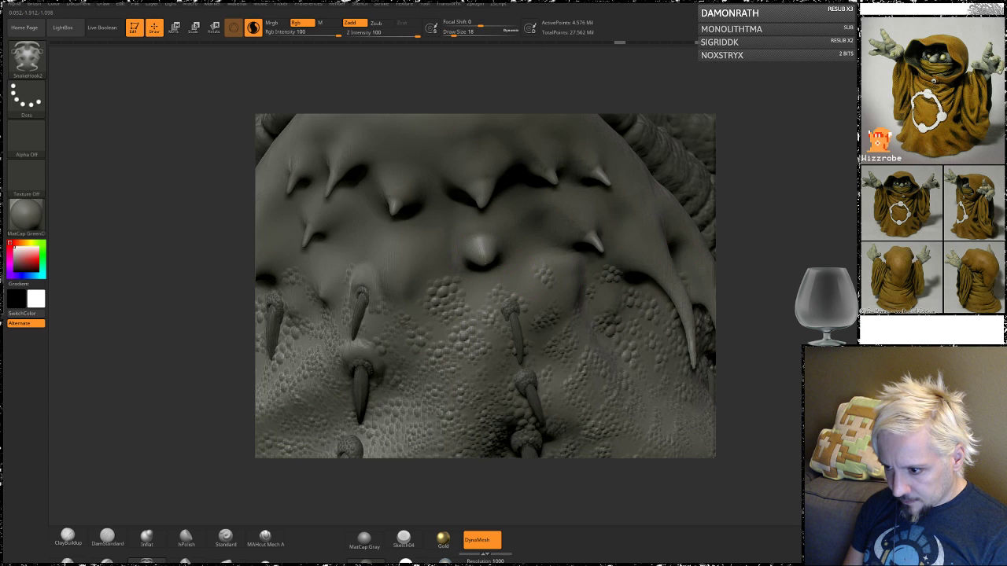
- Try to pull a second mound out of the lip skin beside the new central one with SnakeHook2
drag(751, 240, 771, 237)
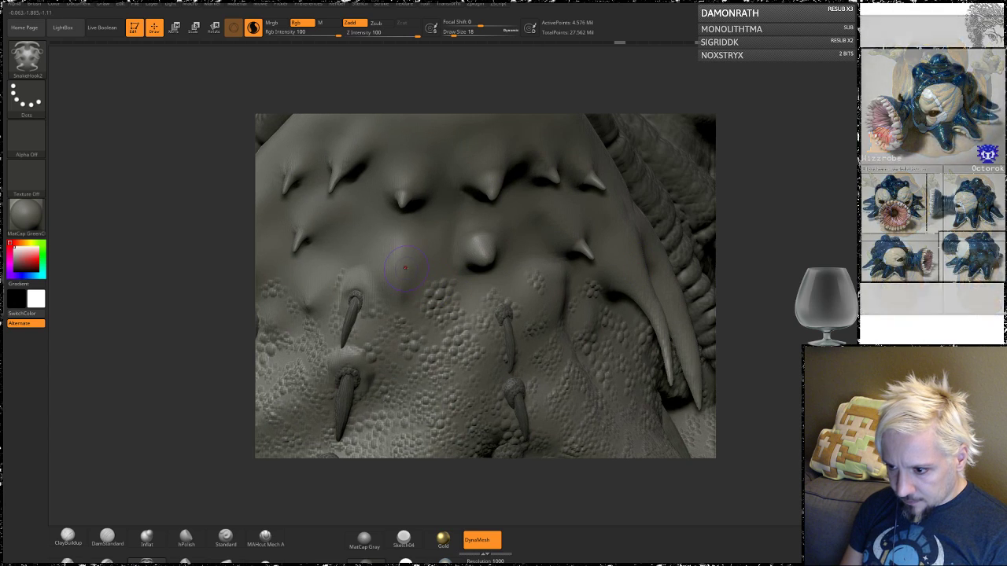
drag(399, 253, 399, 264)
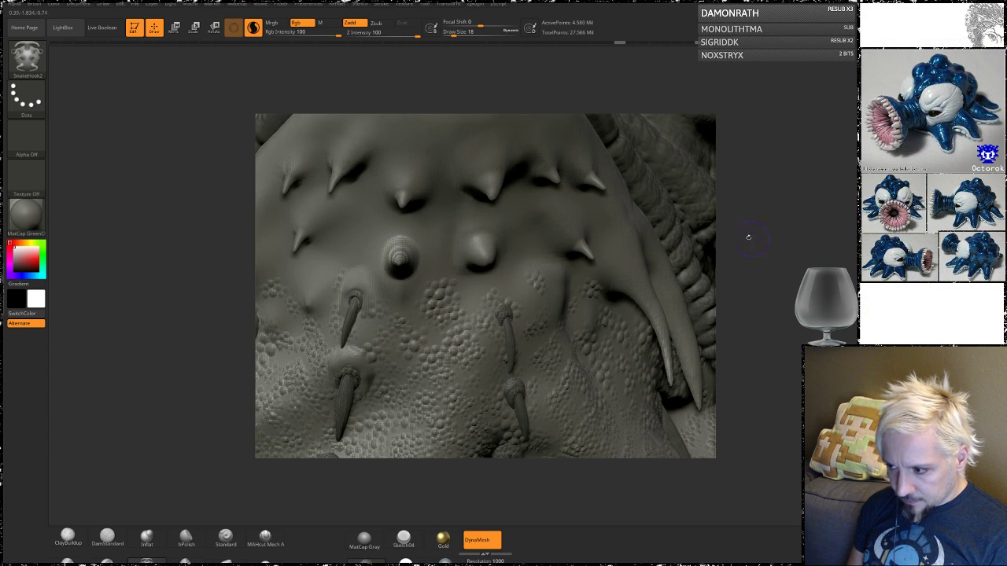
drag(749, 238, 787, 216)
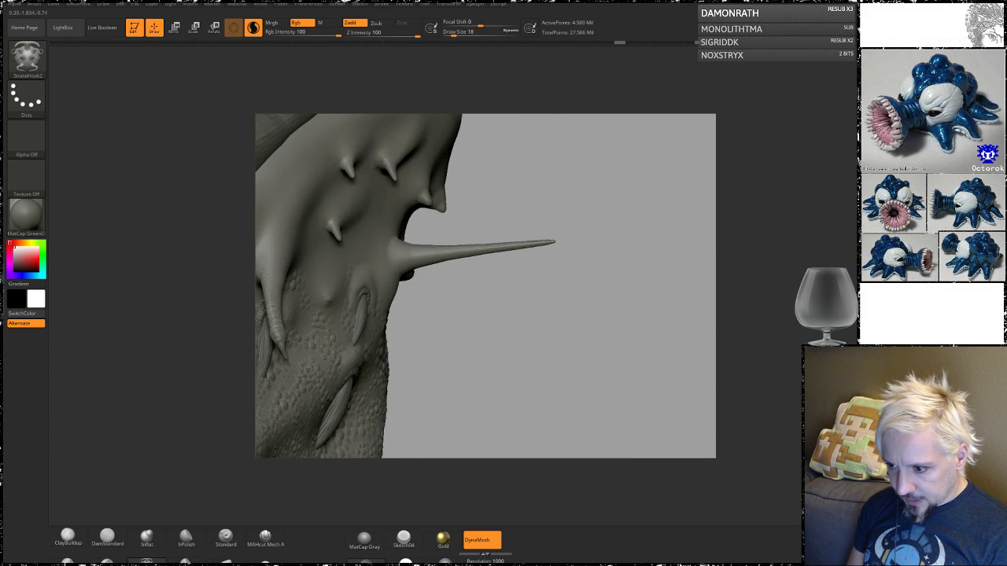
key(ctrl+z)
- Build up a small mound beside the lower central one with ClayBuildup and smooth it into the lip skin
drag(742, 259, 728, 267)
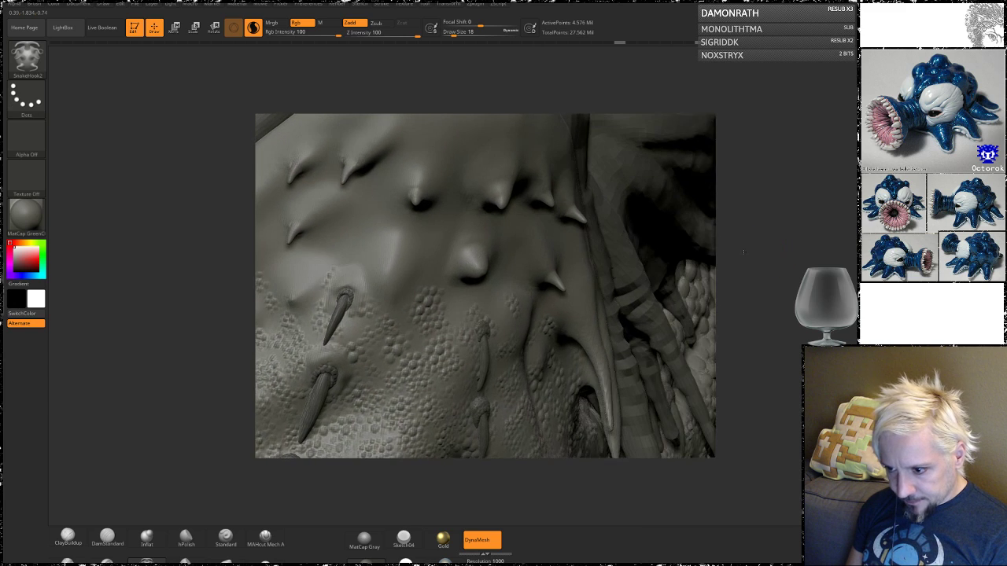
click(69, 538)
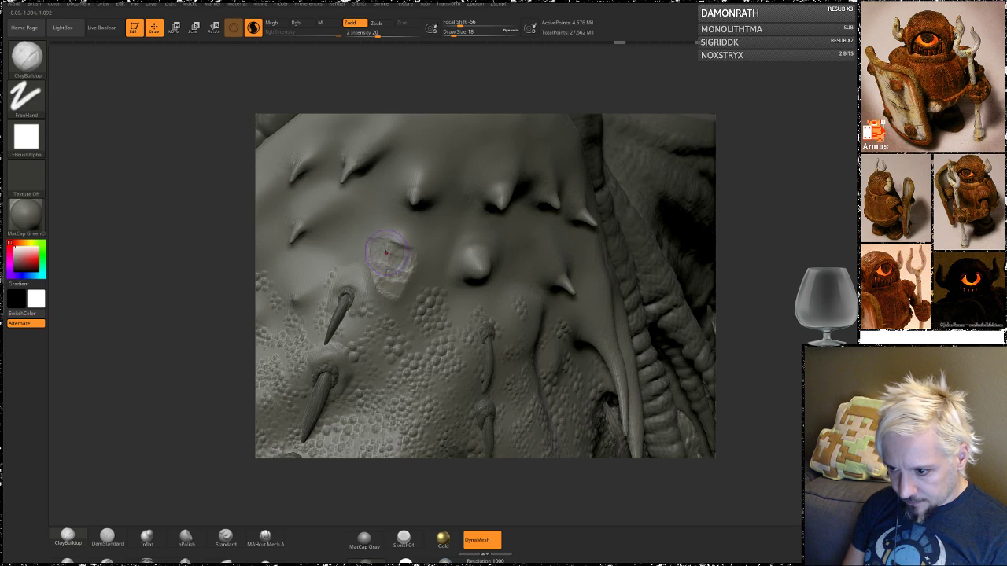
mouse_move(385, 299)
mouse_down()
mouse_move(400, 277)
mouse_move(378, 277)
mouse_up()
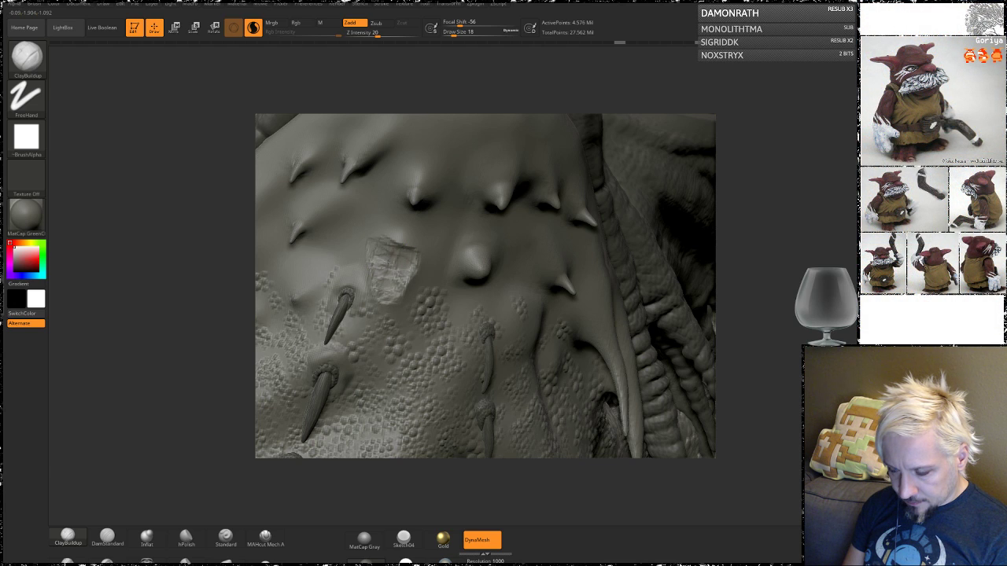
key(shift)
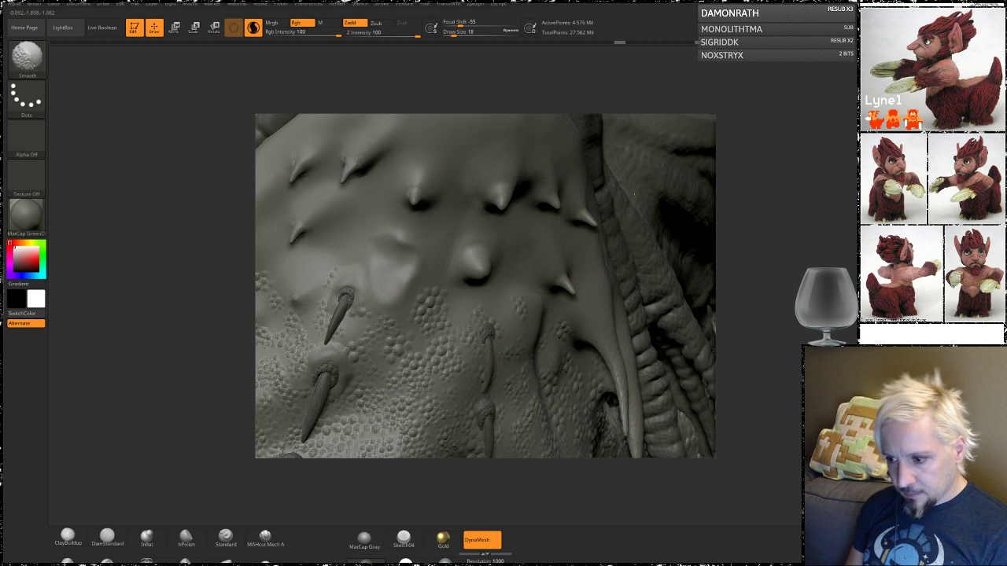
mouse_move(771, 233)
mouse_down()
mouse_move(793, 240)
mouse_move(778, 268)
mouse_up()
drag(394, 247, 397, 250)
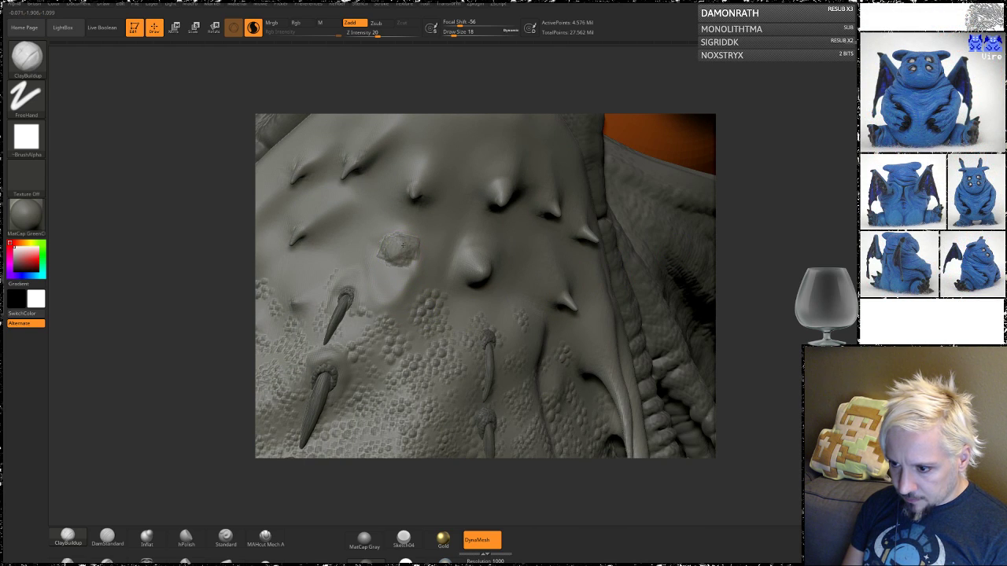
key(shift)
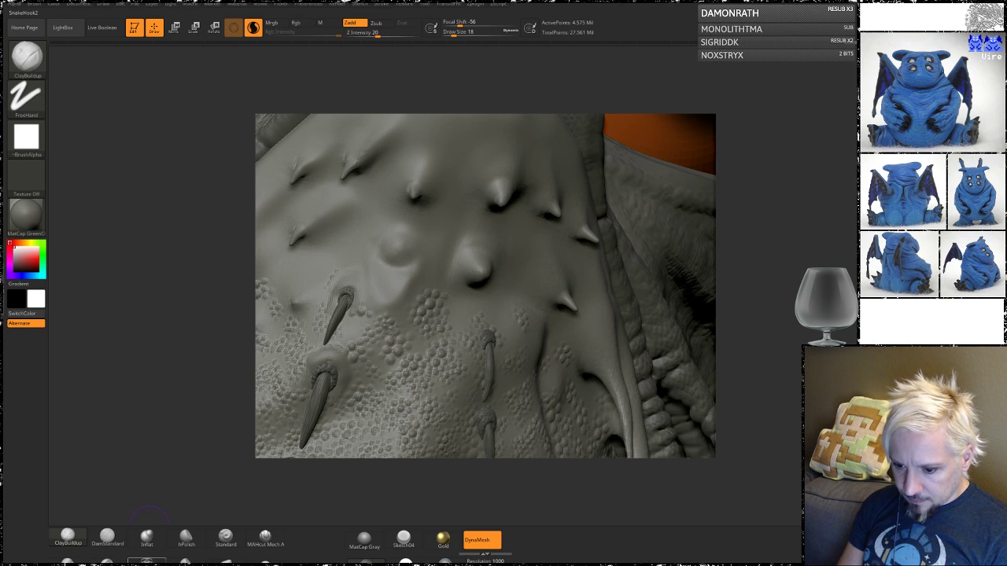
- Pull the built-up mound outward with SnakeHook2 and draw the lower central mounds into fine points at draw size 9
click(147, 561)
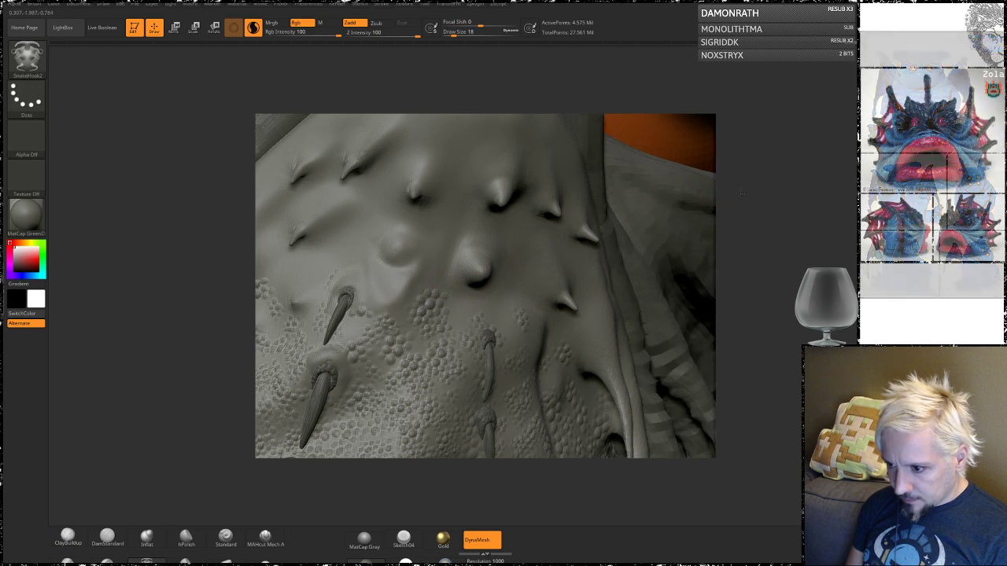
drag(723, 184, 744, 209)
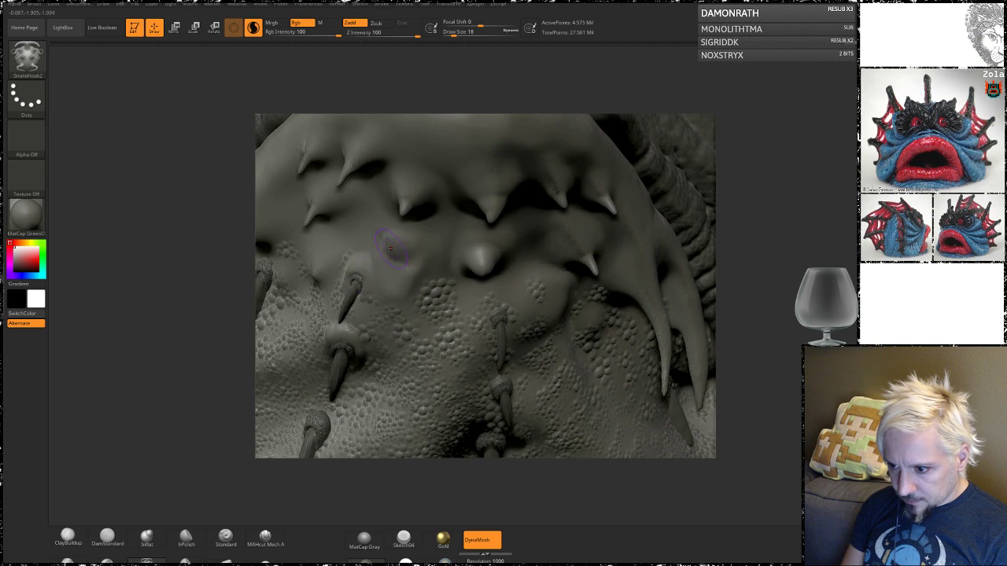
drag(384, 252, 385, 252)
key(space)
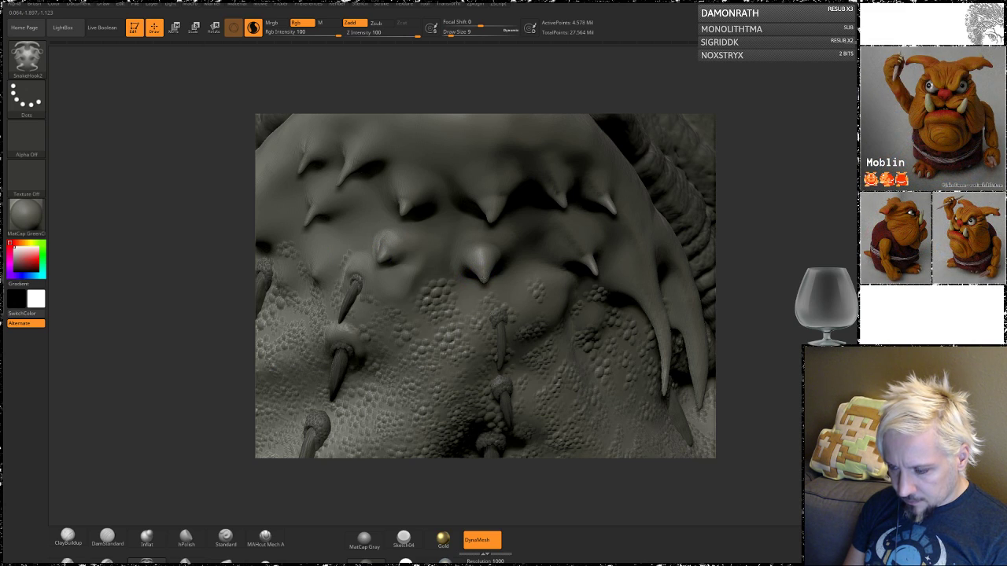
- Check the spikes against the whole face, and adjust the inner lip tendril's curve with the Move brush at draw size 56
mouse_move(801, 295)
mouse_down()
mouse_move(724, 163)
mouse_move(761, 255)
mouse_up()
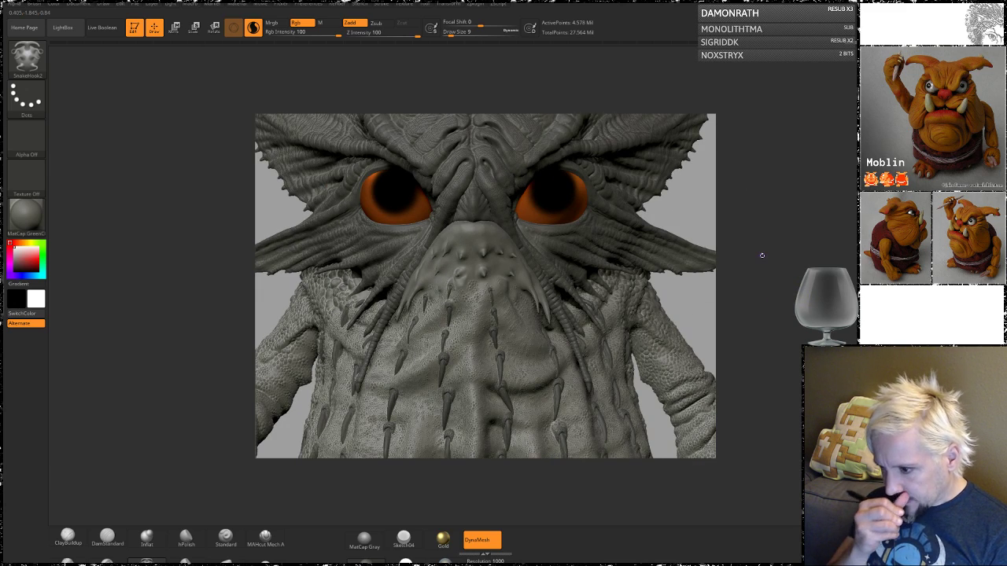
mouse_move(768, 265)
mouse_down()
mouse_move(803, 269)
mouse_move(767, 271)
mouse_move(774, 265)
mouse_up()
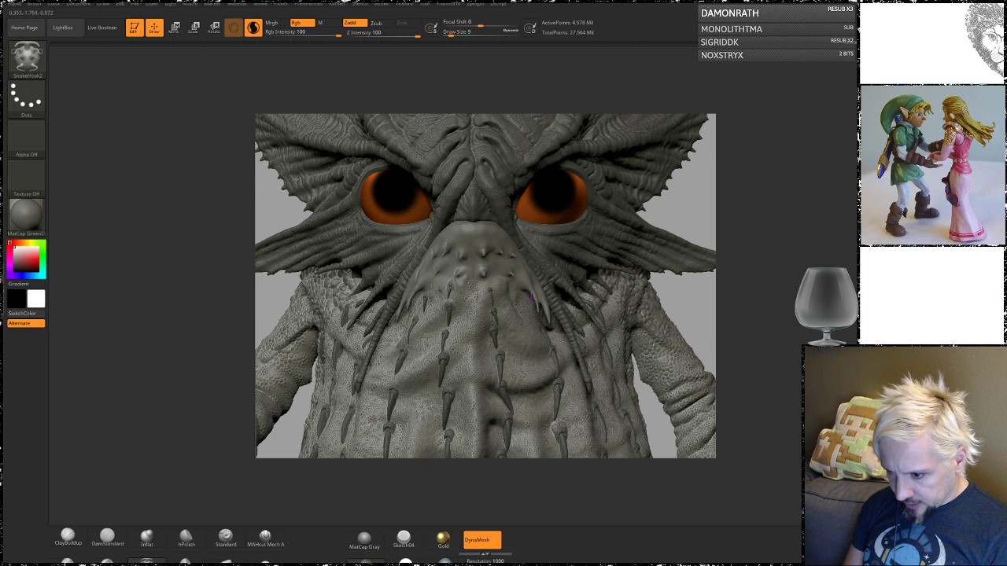
mouse_move(757, 294)
mouse_down()
mouse_move(784, 344)
mouse_move(787, 385)
mouse_up()
alt+drag(383, 490, 299, 469)
key(b)
key(m)
key(v)
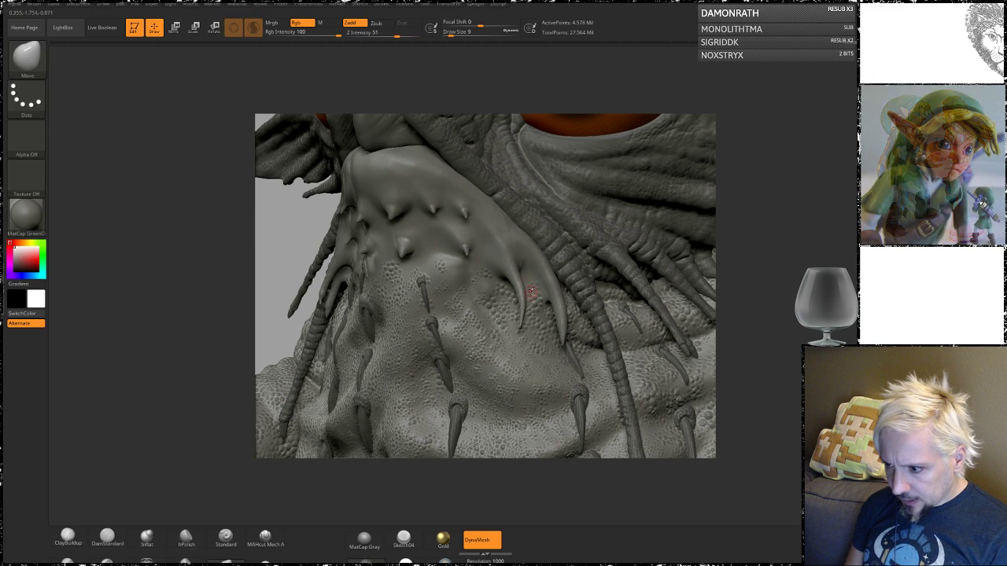
key(space)
drag(529, 292, 545, 292)
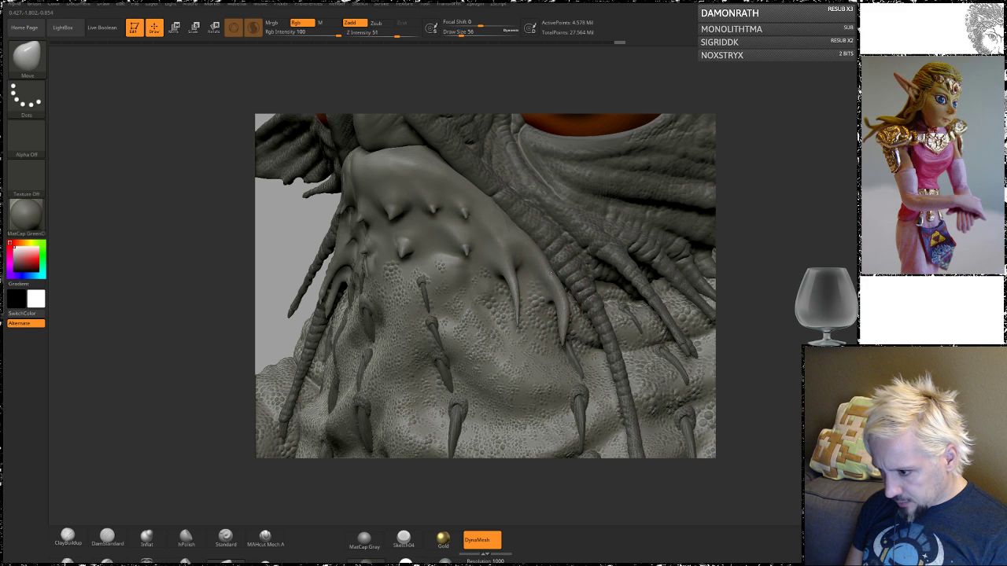
- Refine the curve and placement of the hanging lip tendrils with the Move brush, working from several angles
mouse_move(749, 276)
mouse_down()
mouse_move(566, 315)
mouse_move(574, 324)
mouse_up()
mouse_move(726, 255)
mouse_down()
mouse_move(563, 273)
mouse_move(649, 271)
mouse_up()
mouse_move(732, 284)
mouse_down()
mouse_move(789, 272)
mouse_move(742, 276)
mouse_move(724, 293)
mouse_up()
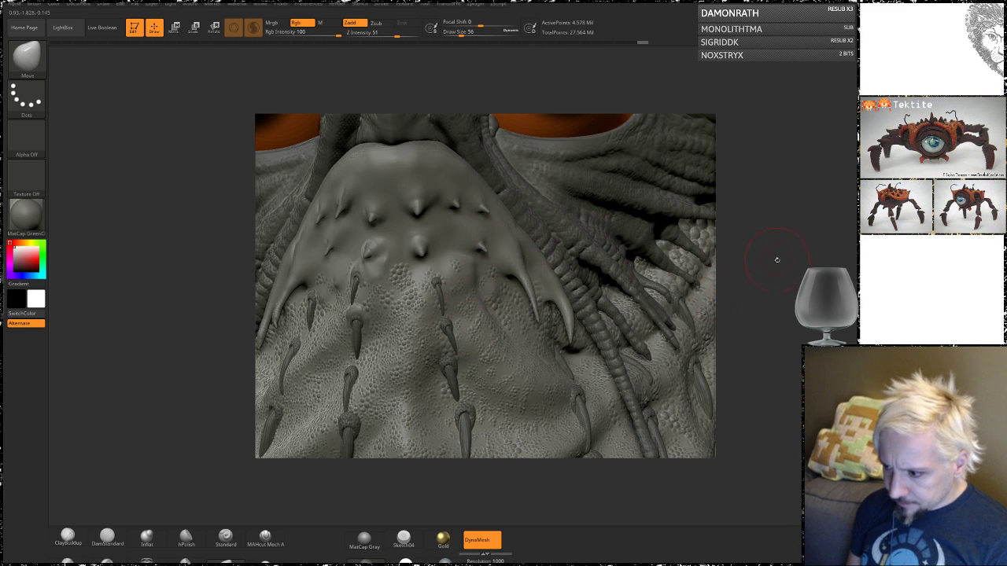
mouse_move(776, 259)
mouse_down()
mouse_move(765, 291)
mouse_move(531, 321)
mouse_up()
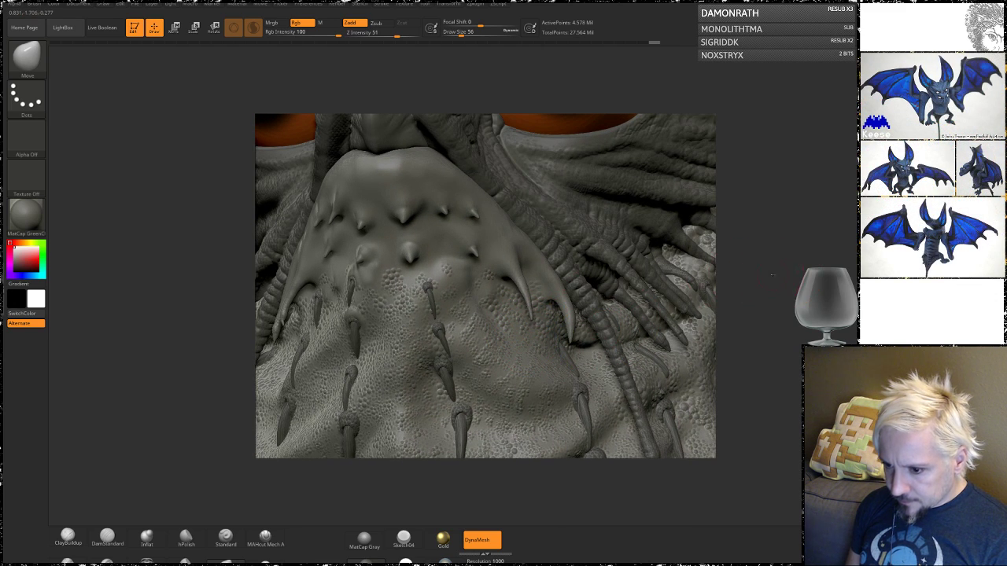
- Swell the inner hanging lip tendril just above its tip with the Inflat brush at draw size 14
drag(772, 274, 598, 327)
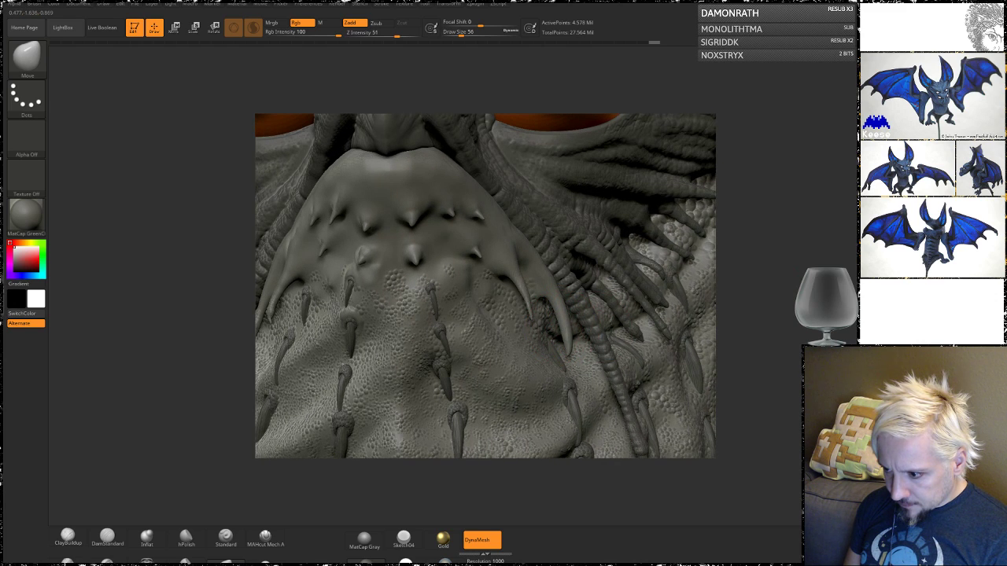
mouse_move(795, 316)
mouse_down()
mouse_move(626, 317)
mouse_move(789, 320)
mouse_move(799, 305)
mouse_up()
mouse_move(720, 305)
alt+mouse_down()
mouse_move(783, 292)
mouse_move(780, 275)
mouse_move(750, 285)
alt+mouse_up()
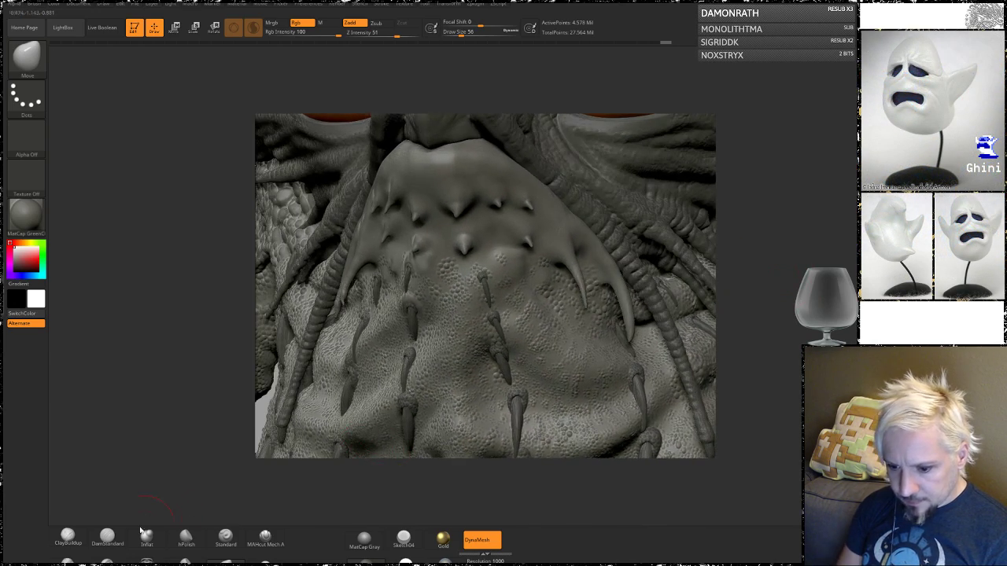
click(146, 538)
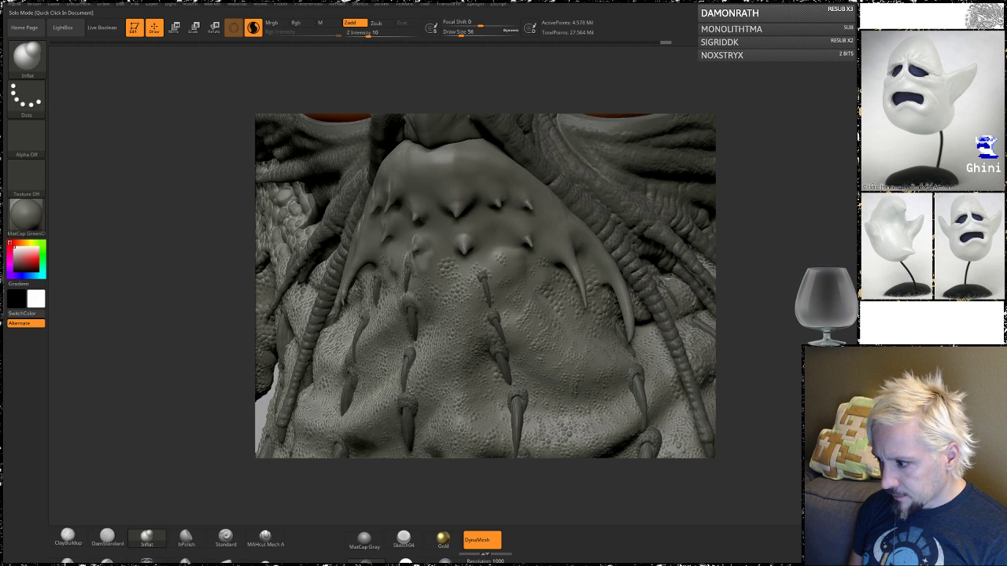
mouse_move(779, 336)
mouse_down()
mouse_move(793, 321)
mouse_move(779, 362)
mouse_up()
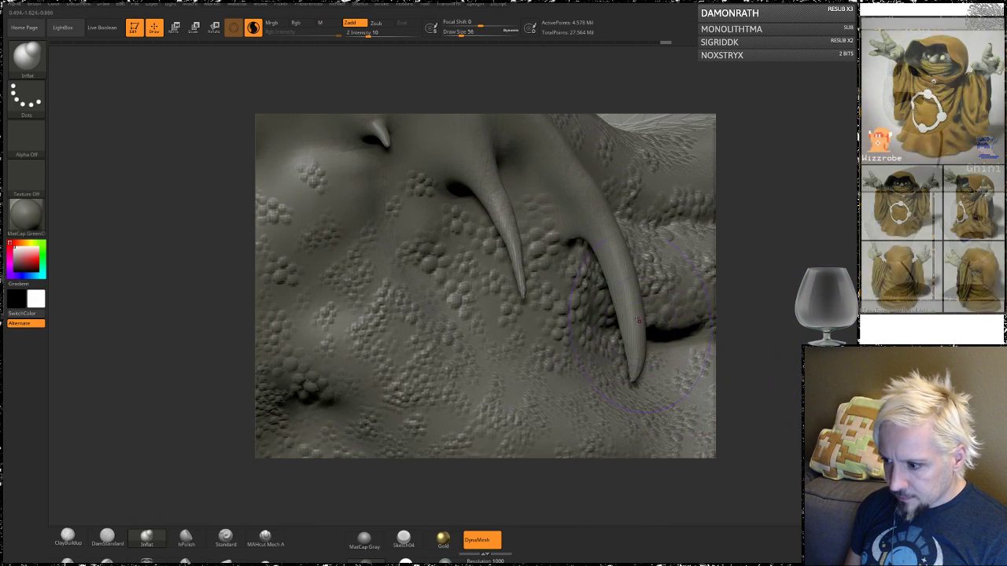
key(space)
click(631, 323)
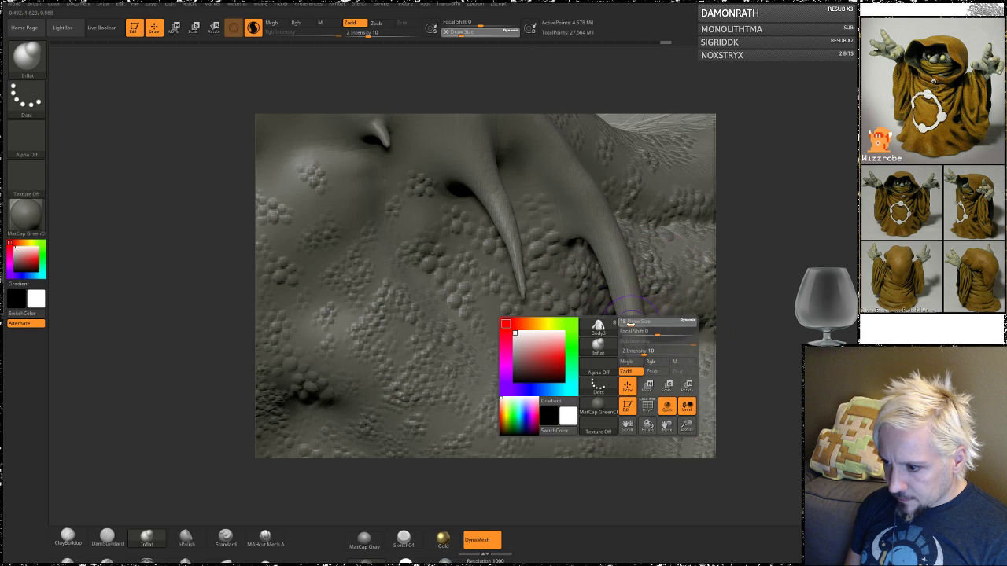
drag(630, 324, 628, 324)
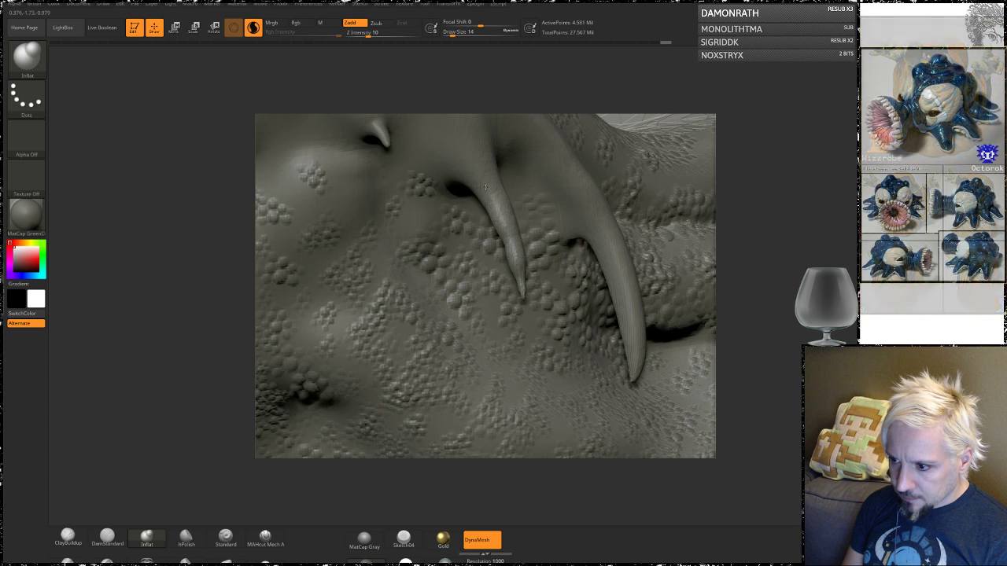
- Thicken the lower end of the outer lip tendril with the Inflat brush, working around it from several angles
drag(796, 247, 602, 224)
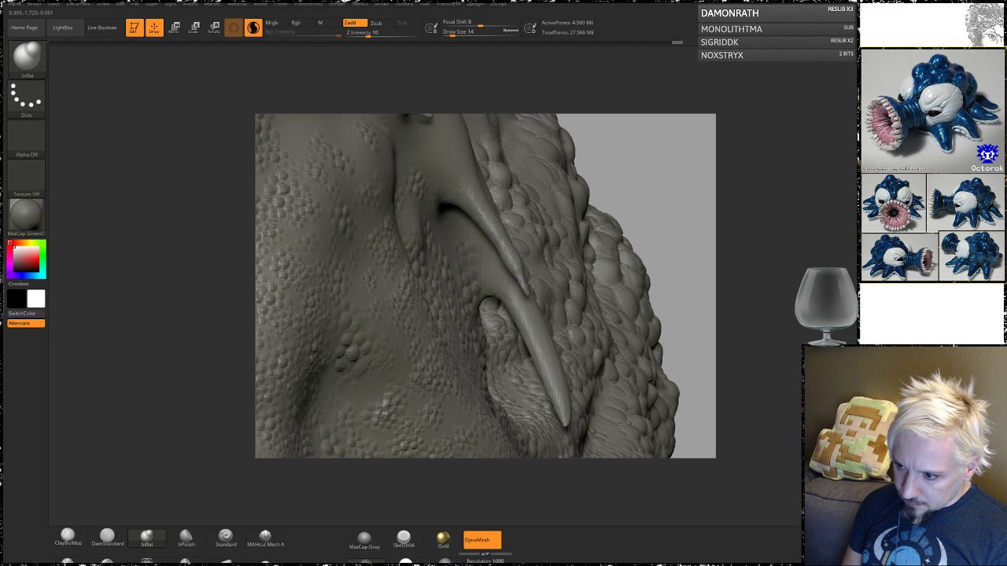
drag(652, 232, 774, 280)
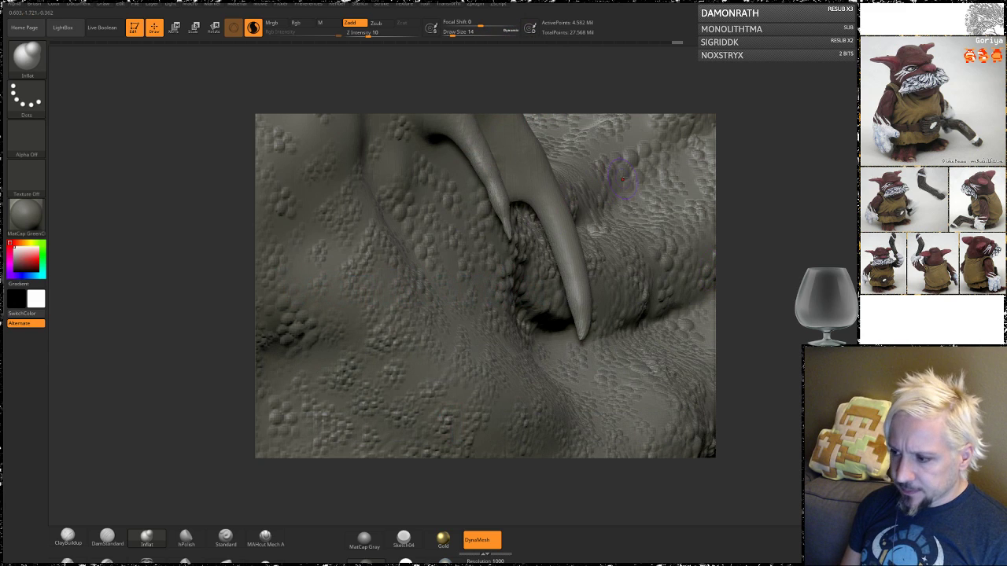
mouse_move(722, 238)
mouse_down()
mouse_move(724, 286)
mouse_move(608, 283)
mouse_up()
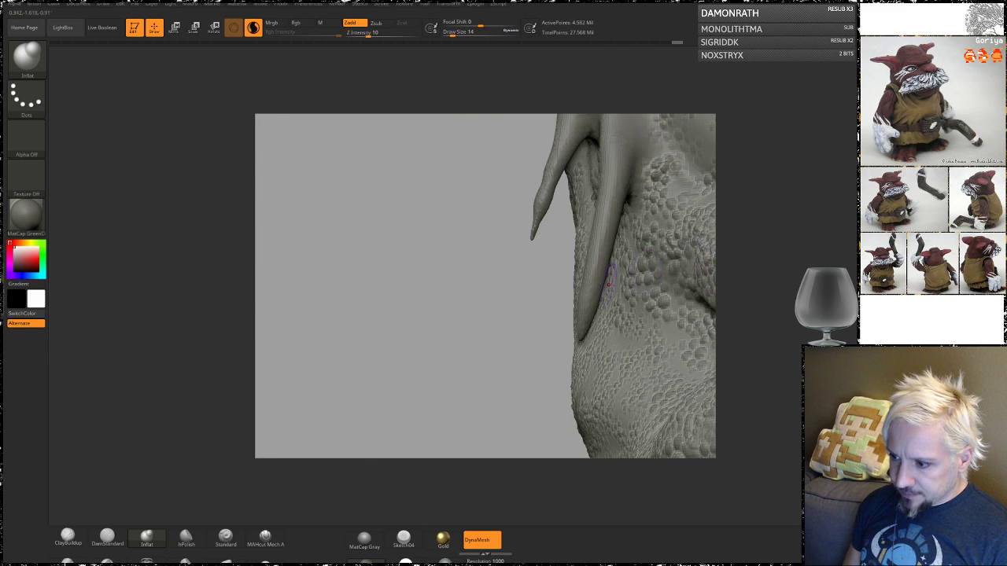
- Build up a raised cuff around the outer tendril above its tip with ClayBuildup at draw size 14
click(68, 537)
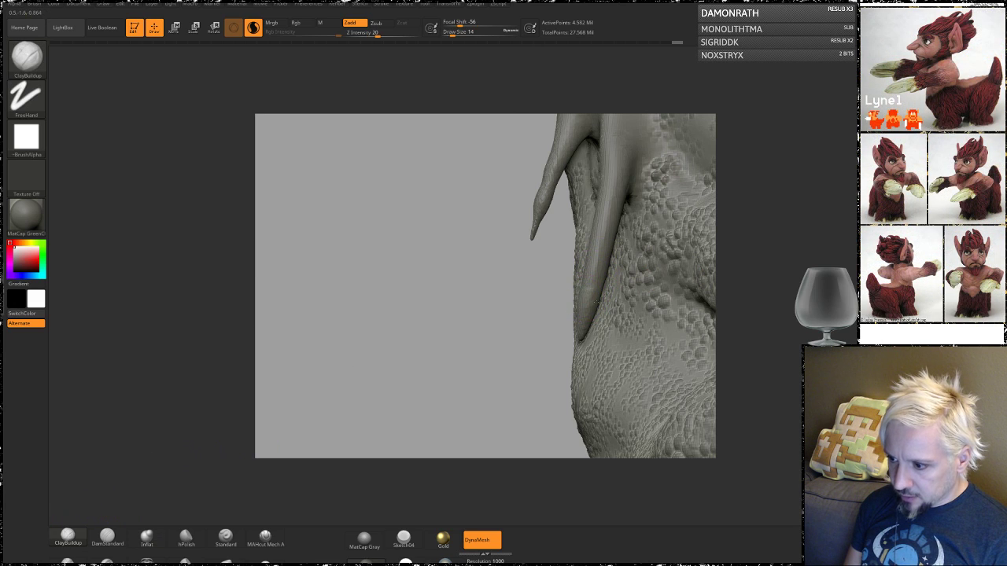
drag(375, 318, 539, 324)
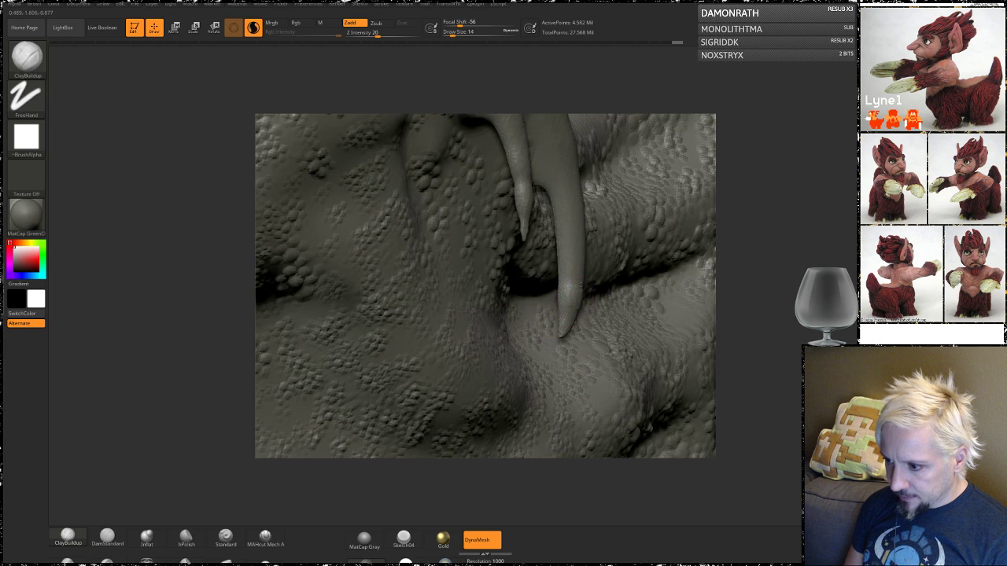
drag(778, 225, 677, 242)
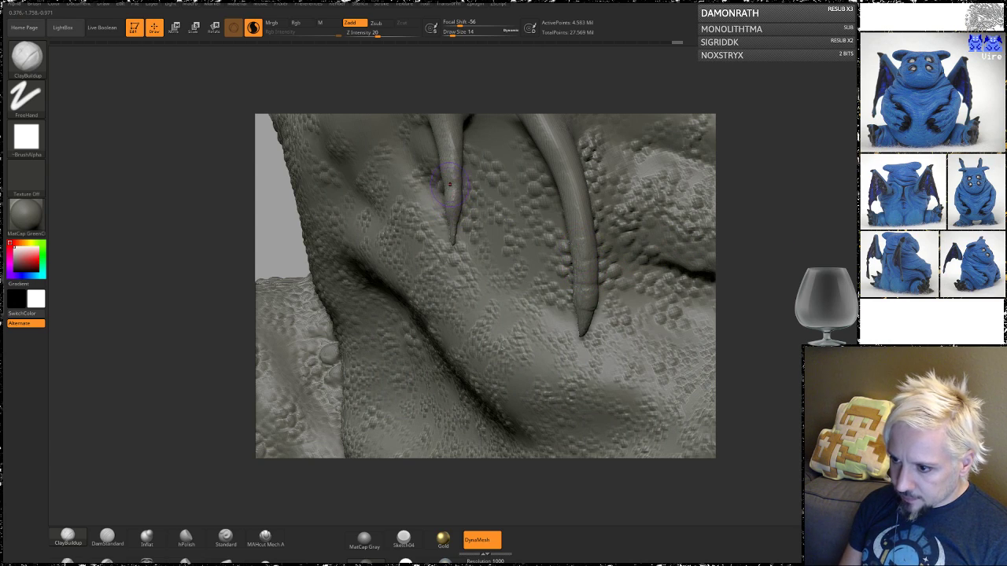
mouse_move(236, 260)
mouse_down()
mouse_move(197, 236)
mouse_move(243, 251)
mouse_up()
key(ctrl)
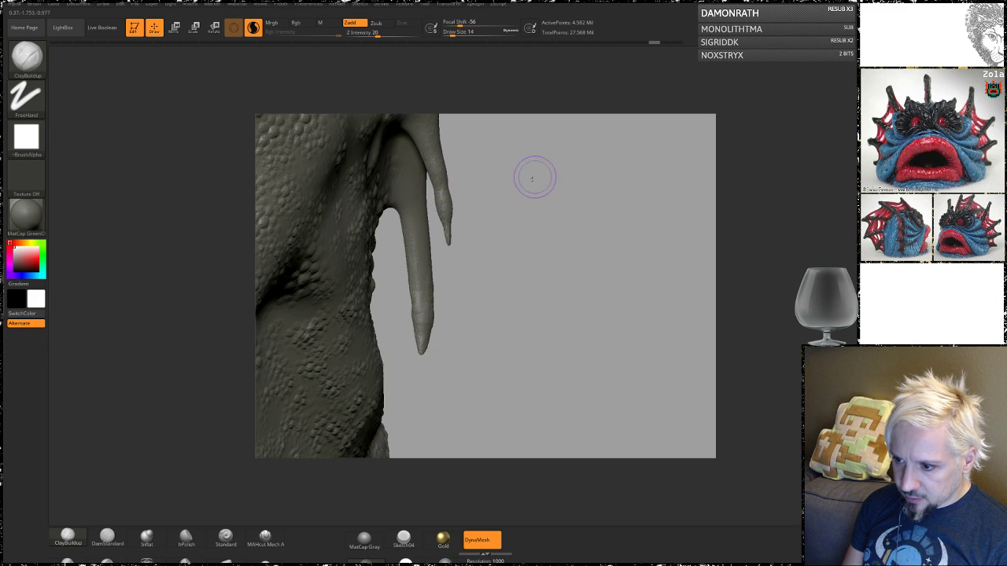
mouse_move(533, 175)
mouse_down()
mouse_move(768, 220)
mouse_move(551, 208)
mouse_up()
- Build up the inner tendril's cuff with ClayBuildup at draw size 8 and smooth it toward the pointed tip
key(space)
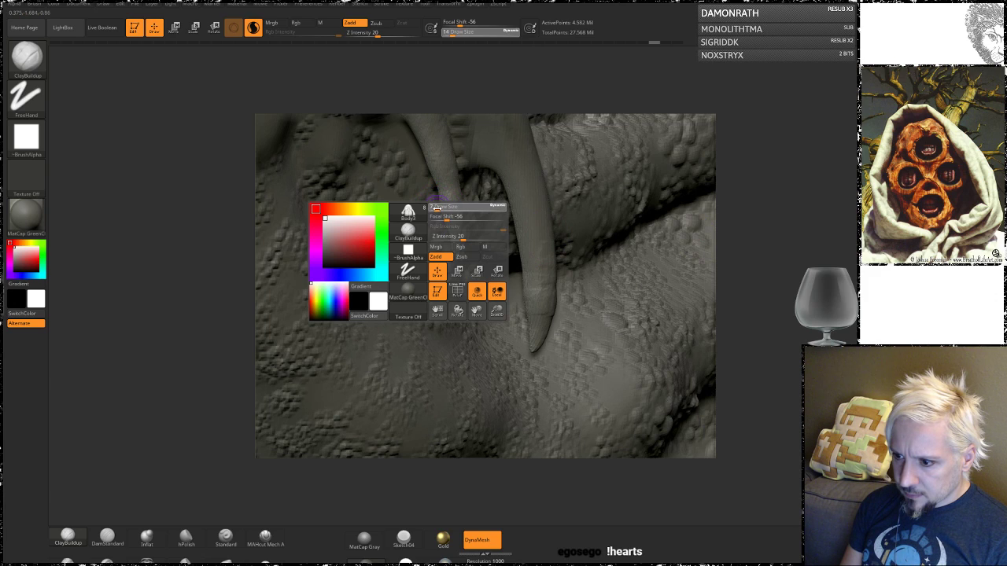
drag(437, 208, 435, 207)
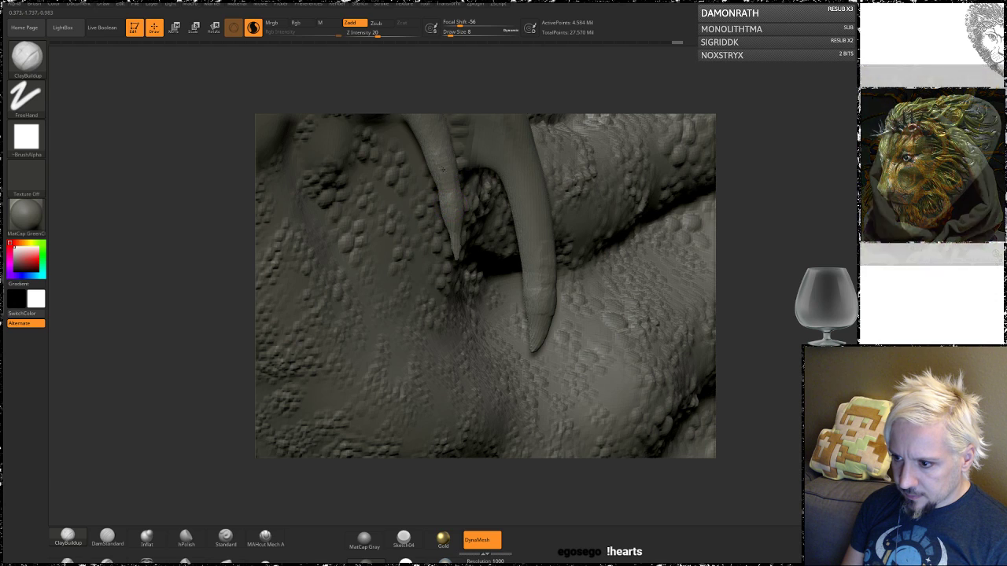
mouse_move(775, 209)
mouse_down()
mouse_move(794, 199)
mouse_move(440, 201)
mouse_up()
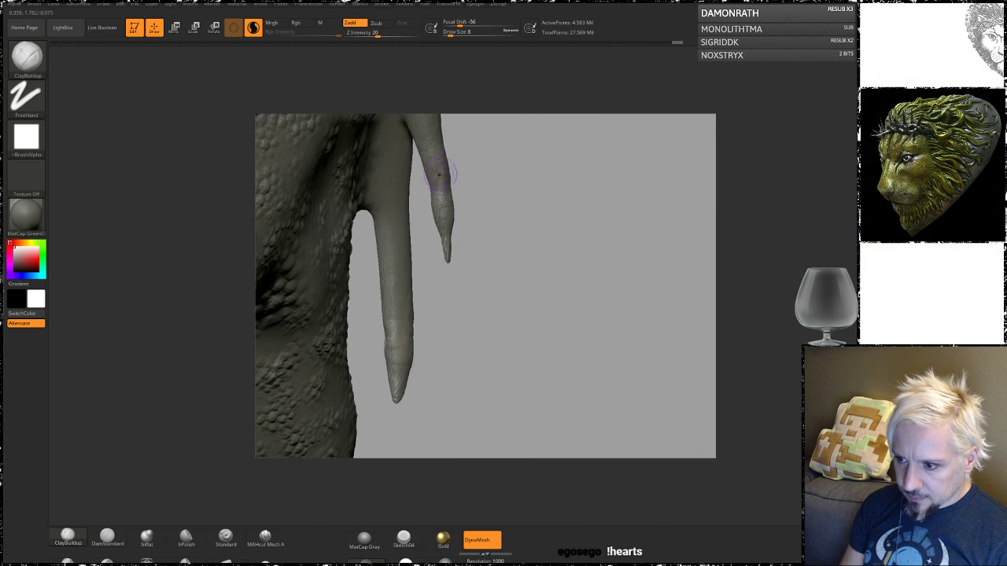
key(shift)
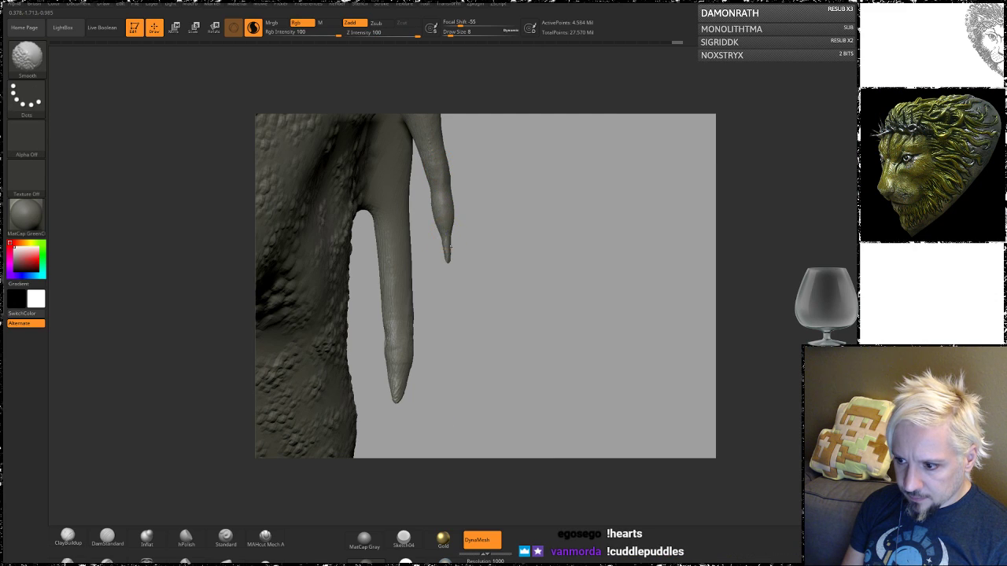
- Sharpen the outer tendril's cuff with ClayBuildup at draw size 8 and smooth the shaft above it from all sides
drag(596, 268, 445, 284)
key(shift)
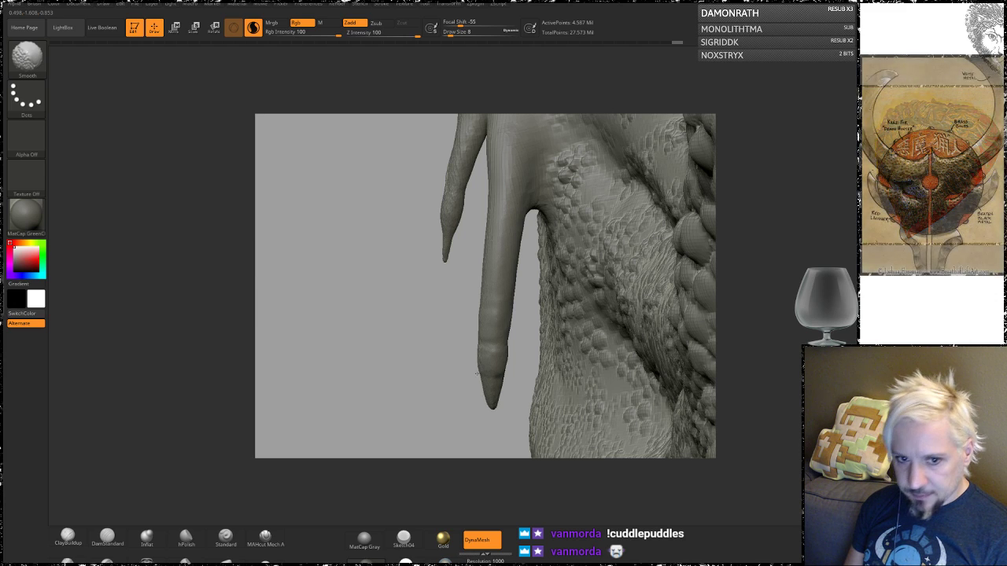
drag(429, 323, 550, 354)
key(shift)
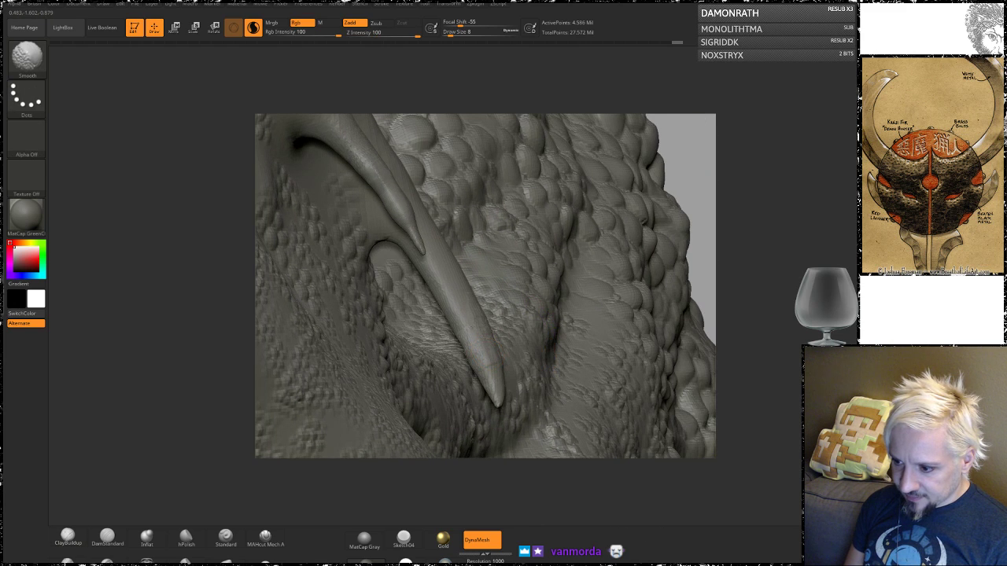
shift+drag(433, 283, 487, 379)
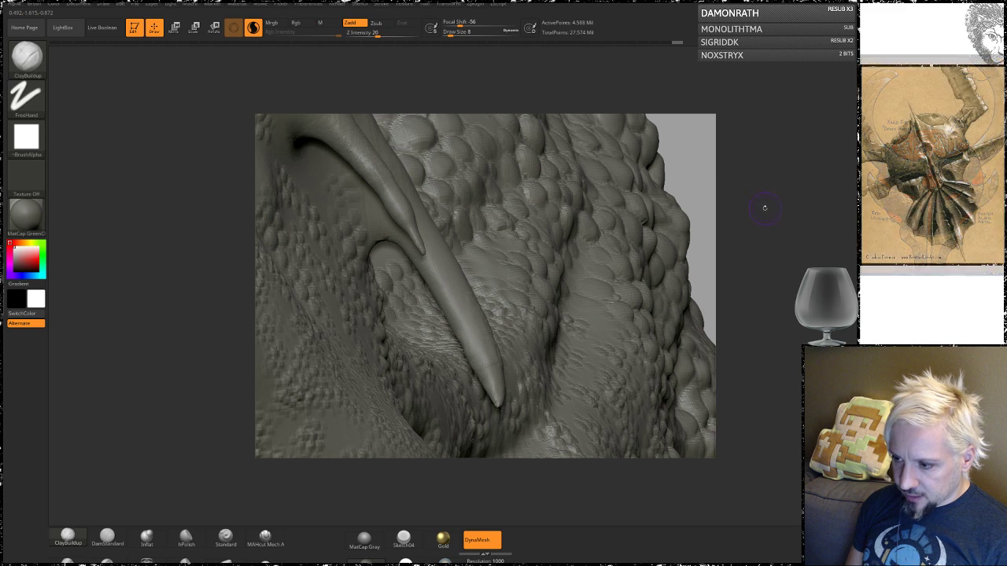
drag(763, 207, 752, 246)
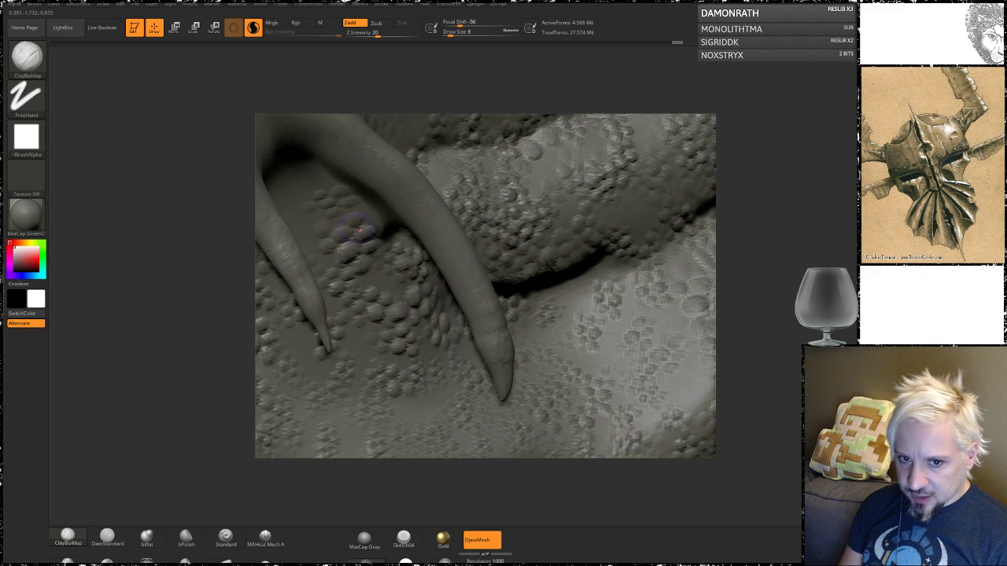
key(shift)
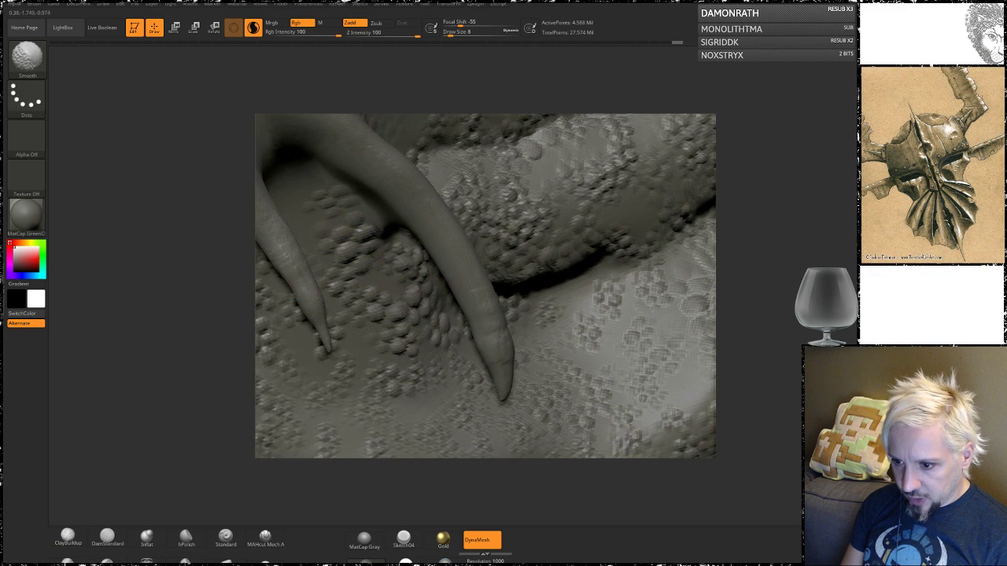
alt+drag(788, 264, 779, 236)
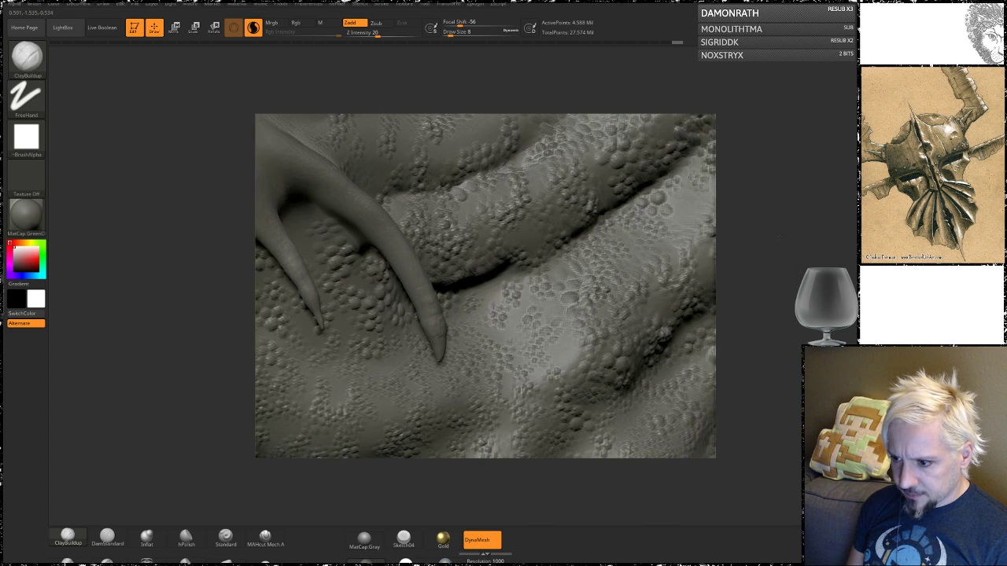
key(shift)
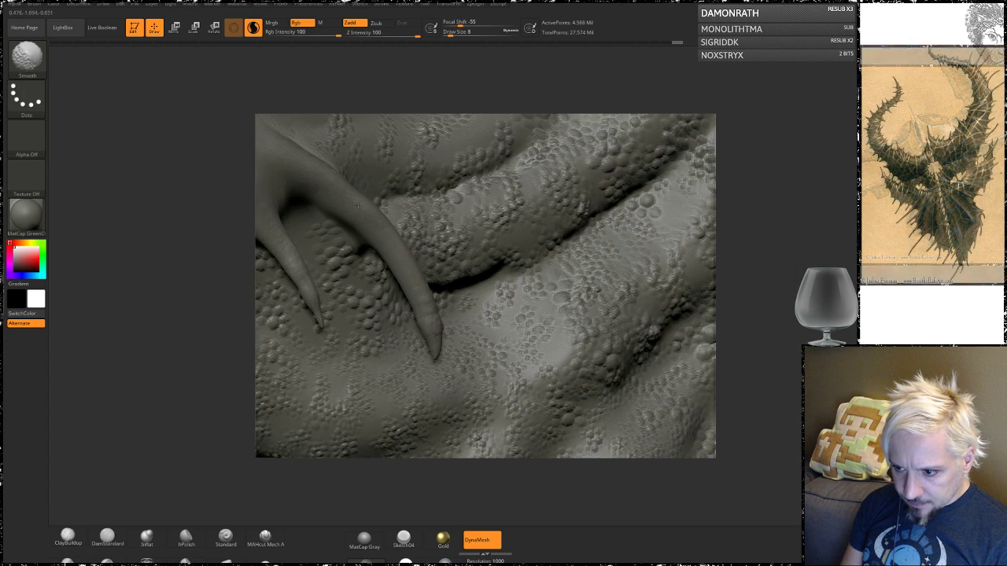
drag(581, 214, 708, 152)
- Carve a first lengthwise groove into the outer tendril's claw tip with DamStandard at draw size 3
mouse_move(775, 236)
mouse_down()
mouse_move(731, 244)
mouse_move(718, 205)
mouse_move(772, 392)
mouse_move(759, 267)
mouse_up()
click(110, 537)
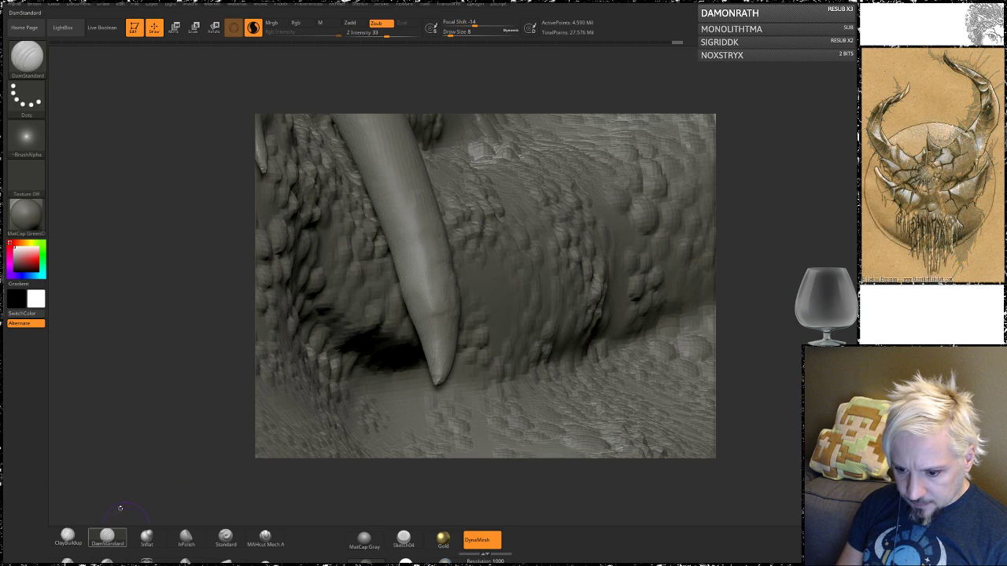
key(space)
click(428, 329)
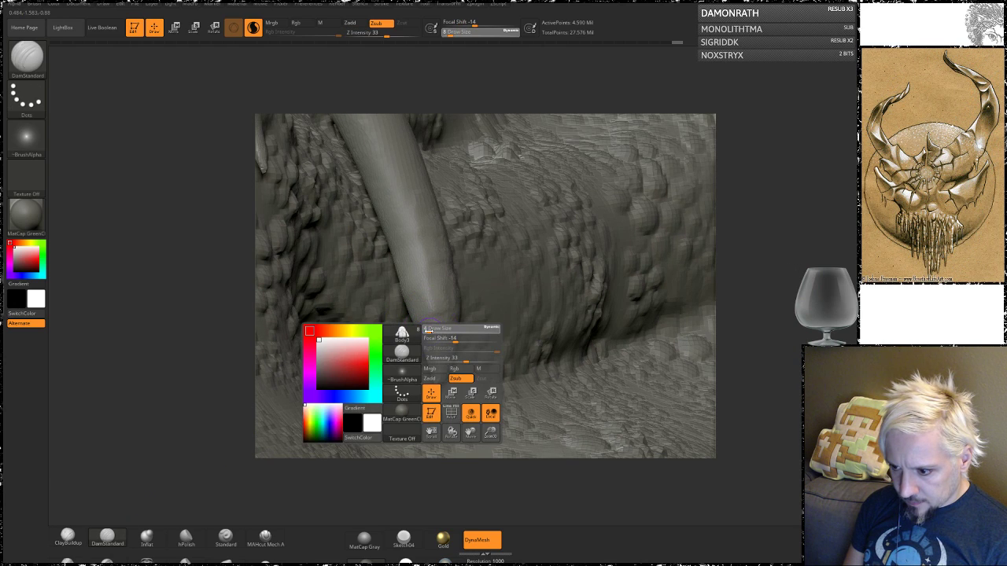
mouse_move(427, 330)
mouse_down()
mouse_move(438, 328)
mouse_move(436, 364)
mouse_up()
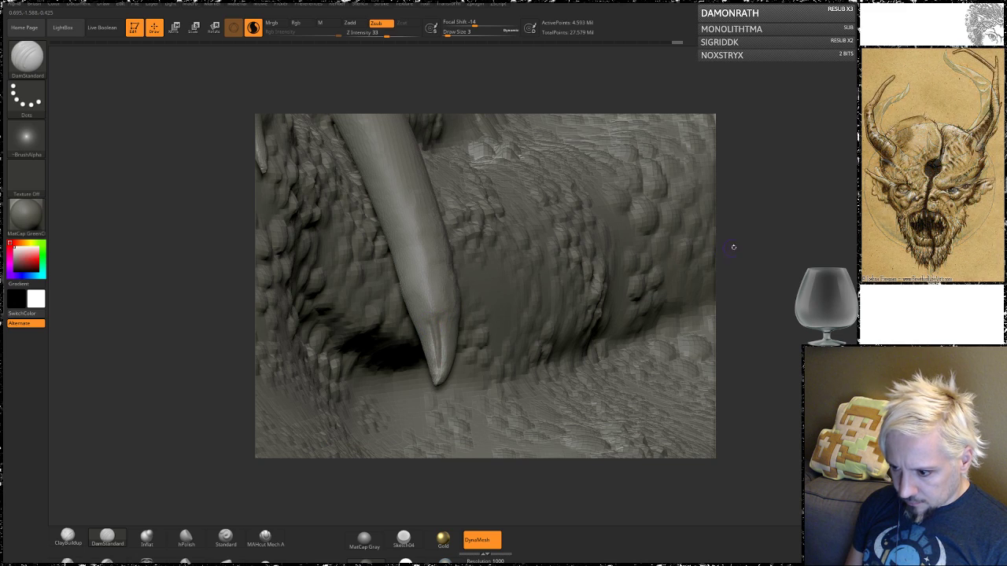
- Add more lengthwise grooves across the front of the outer claw tip with DamStandard, softening them where they meet the cuff
drag(733, 247, 621, 254)
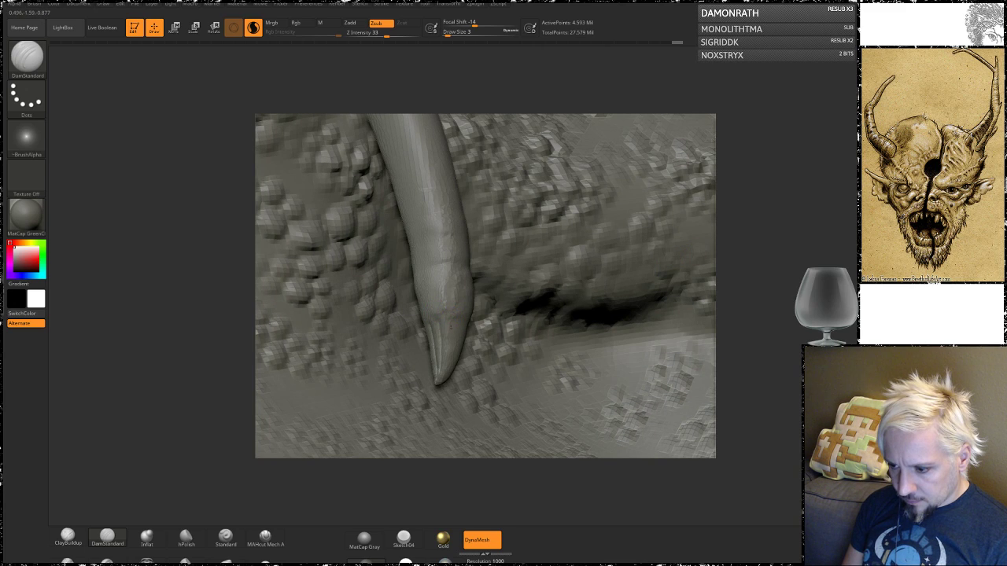
drag(450, 332, 446, 366)
key(shift)
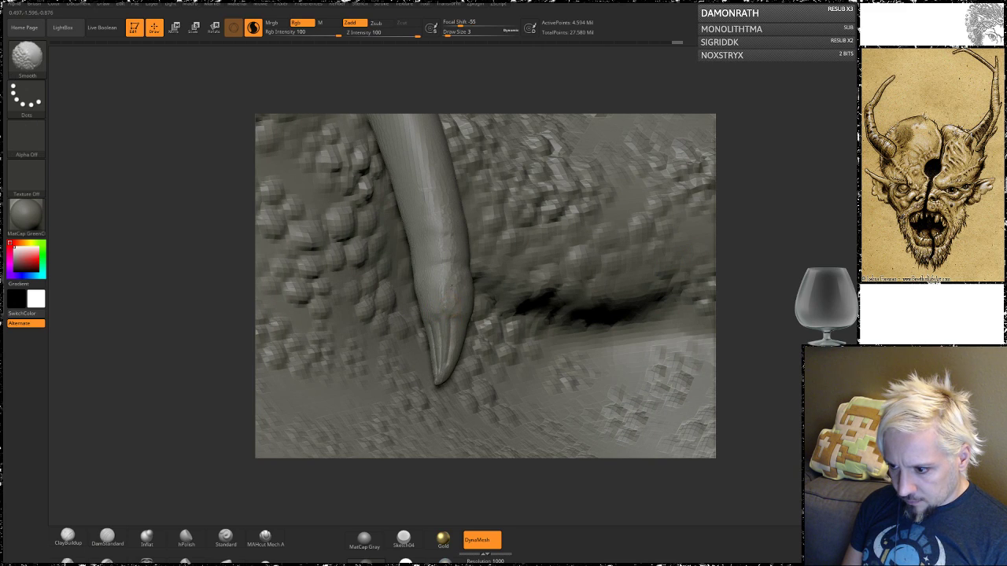
drag(755, 254, 561, 298)
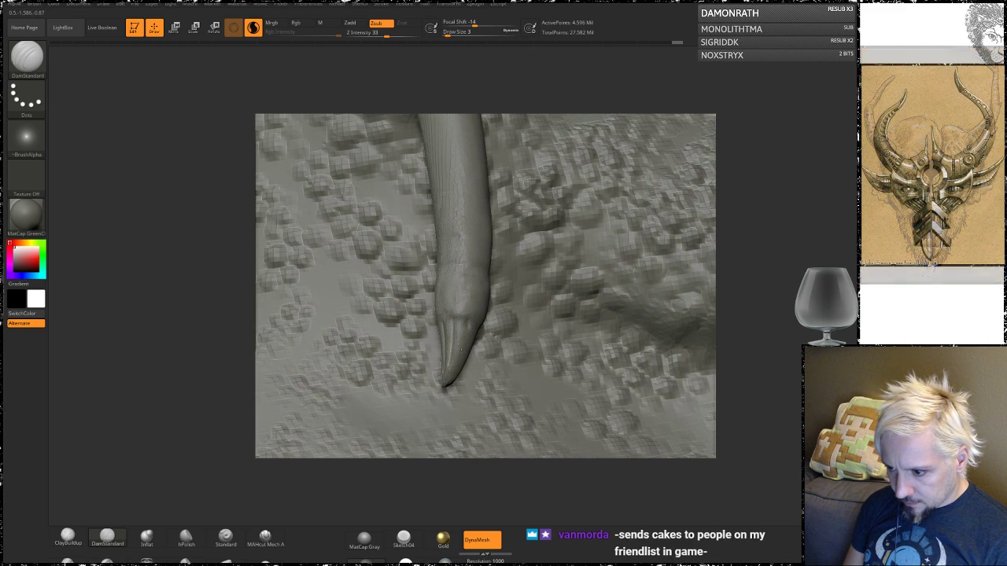
drag(464, 321, 459, 335)
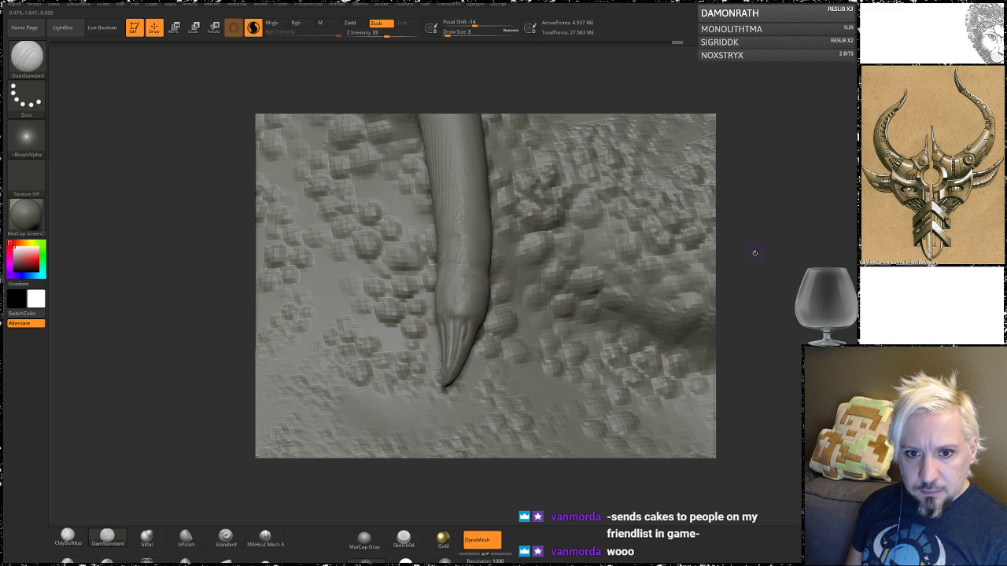
- Continue the DamStandard grooves around the far side of the outer claw tip, running from the cuff toward the point
drag(754, 252, 790, 237)
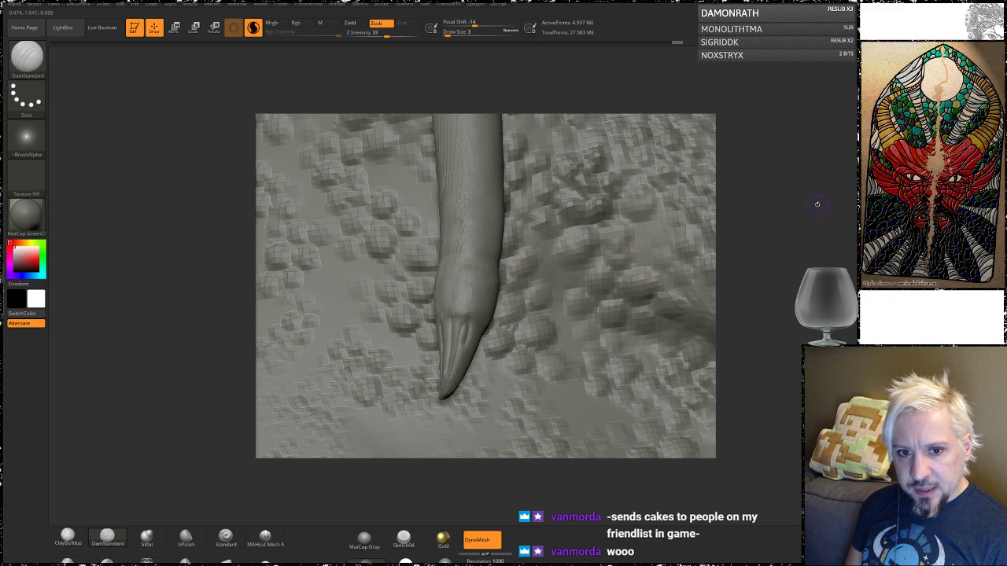
drag(818, 228, 464, 322)
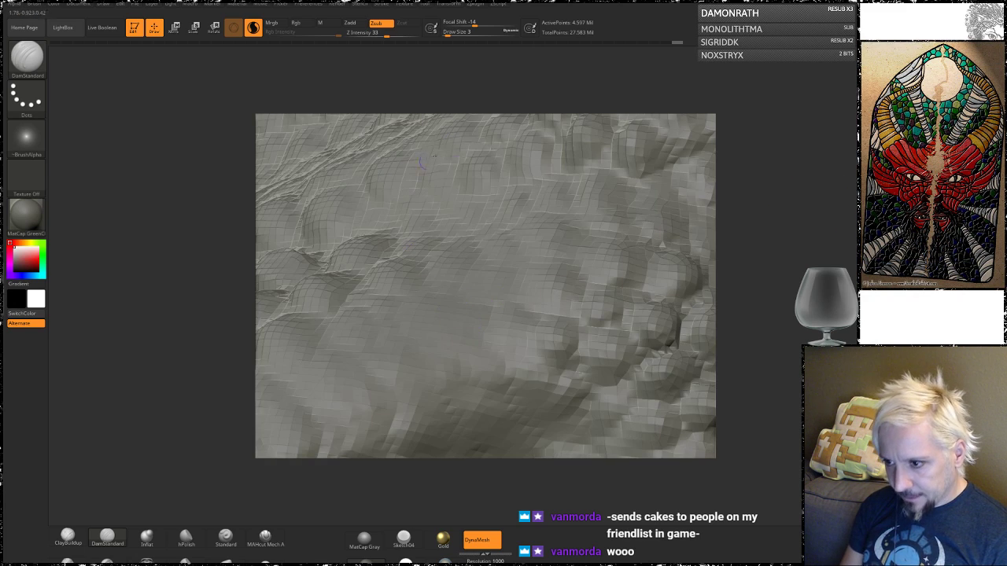
drag(470, 83, 470, 96)
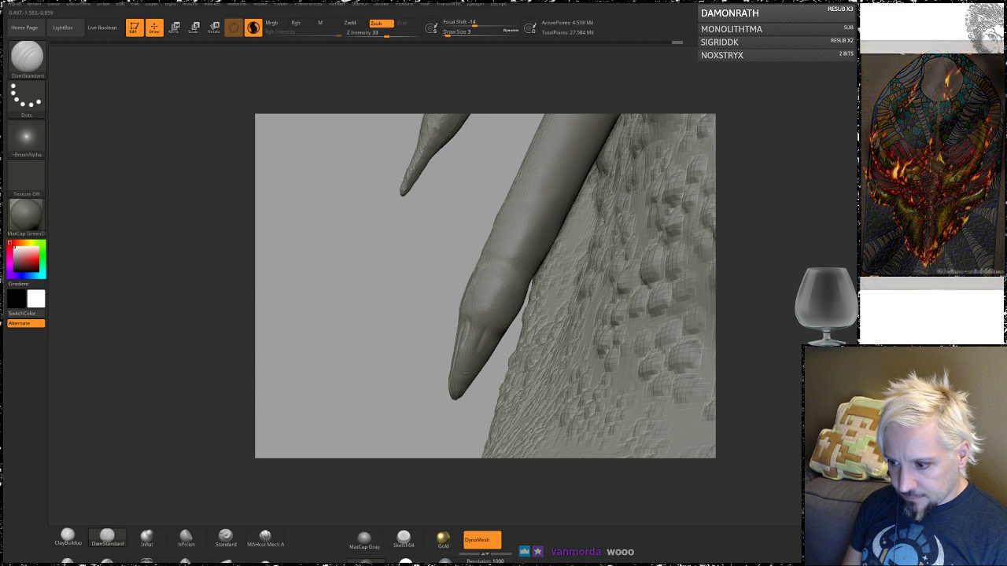
mouse_move(405, 355)
mouse_down()
mouse_move(476, 329)
mouse_move(450, 383)
mouse_up()
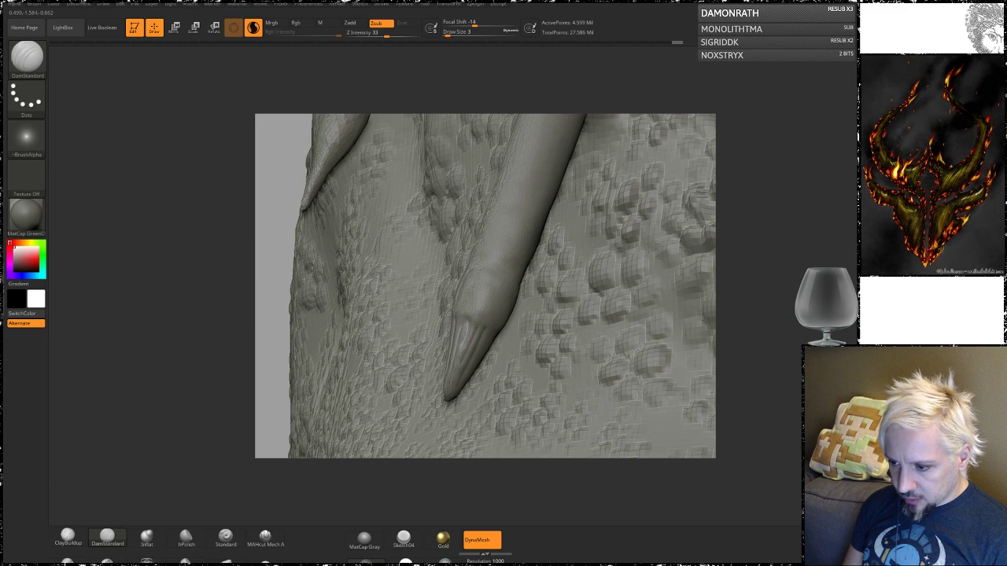
- Finish the DamStandard grooves around the front of the outer claw tip, check them from several sides, and save the project
drag(457, 319, 474, 324)
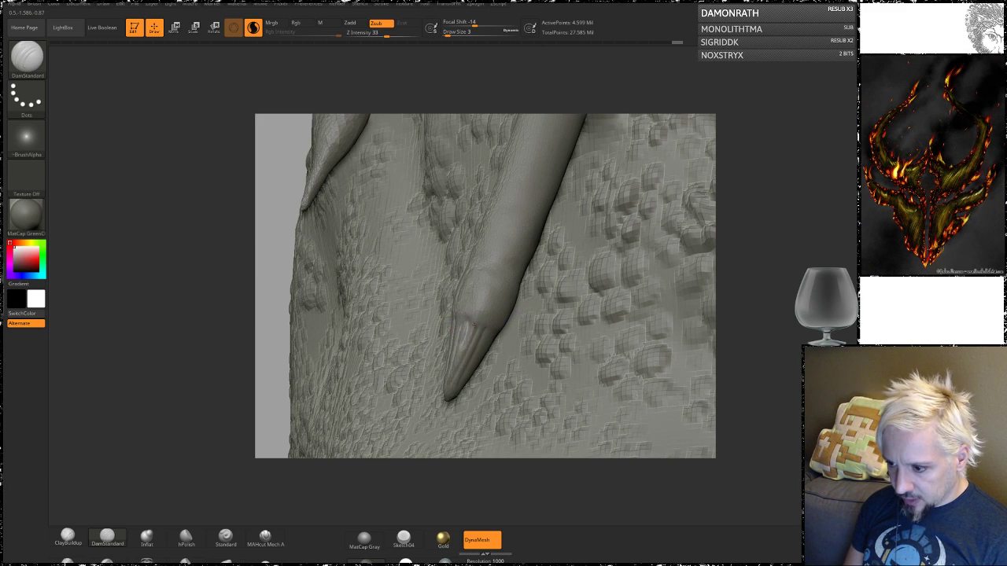
right_drag(483, 323, 617, 220)
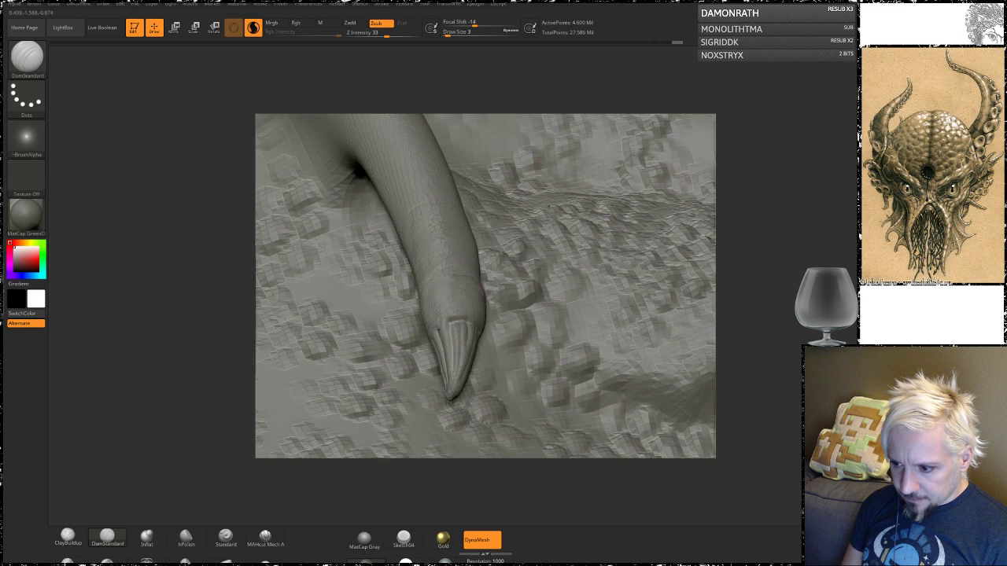
right_drag(748, 244, 438, 335)
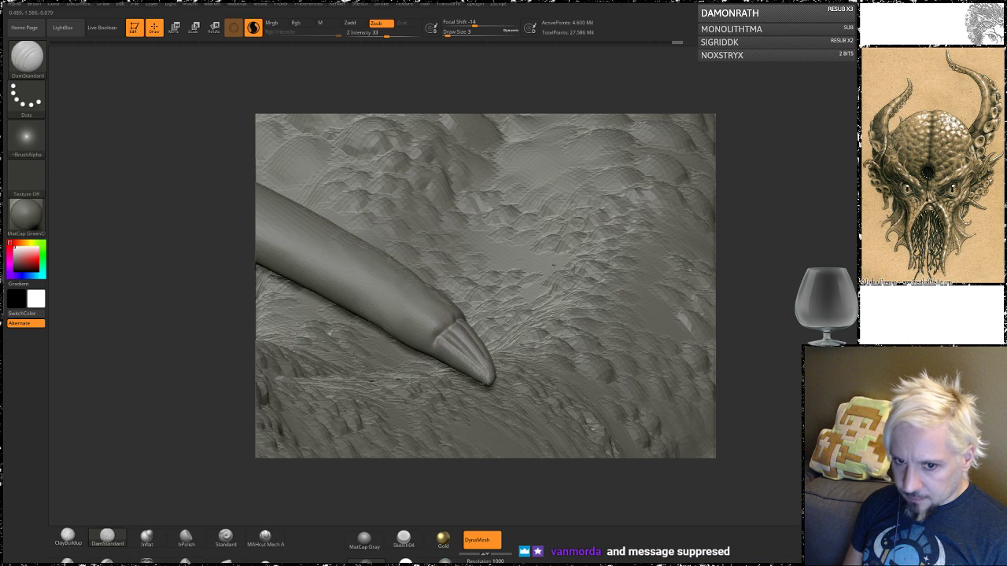
right_drag(757, 225, 478, 312)
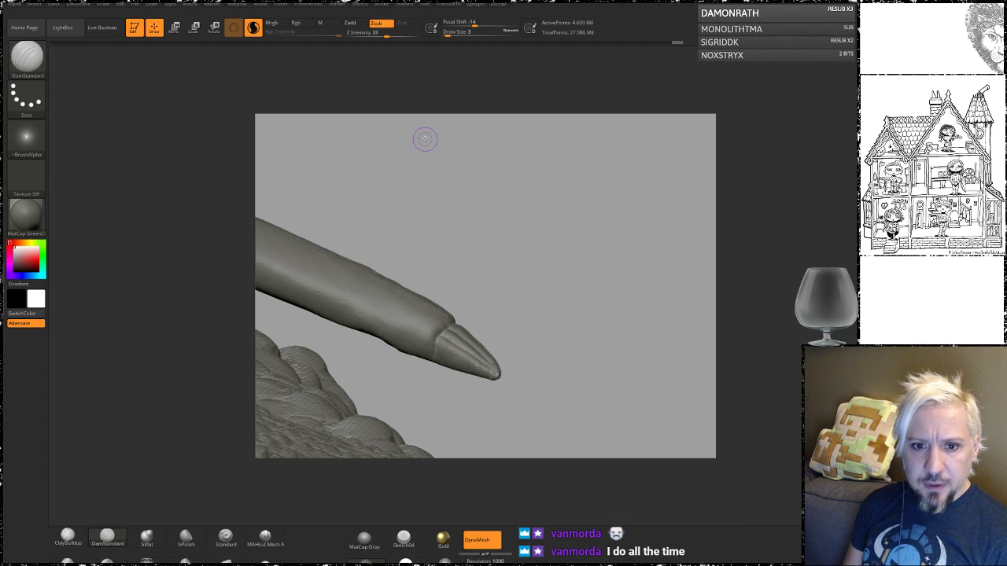
key(ctrl+s)
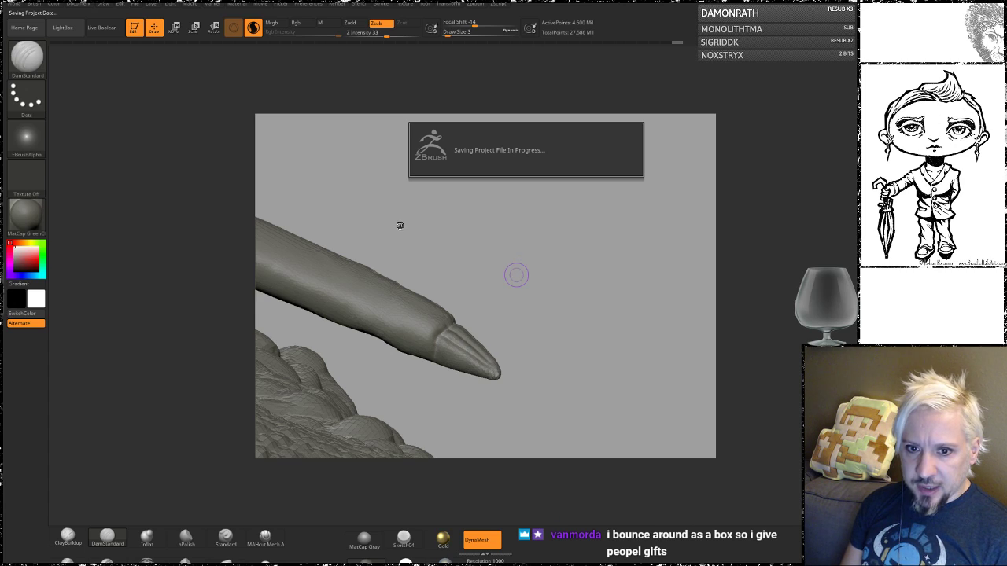
- Carve the remaining lengthwise DamStandard grooves on the side of the outer claw tip facing away from the scaly skin
drag(423, 231, 463, 306)
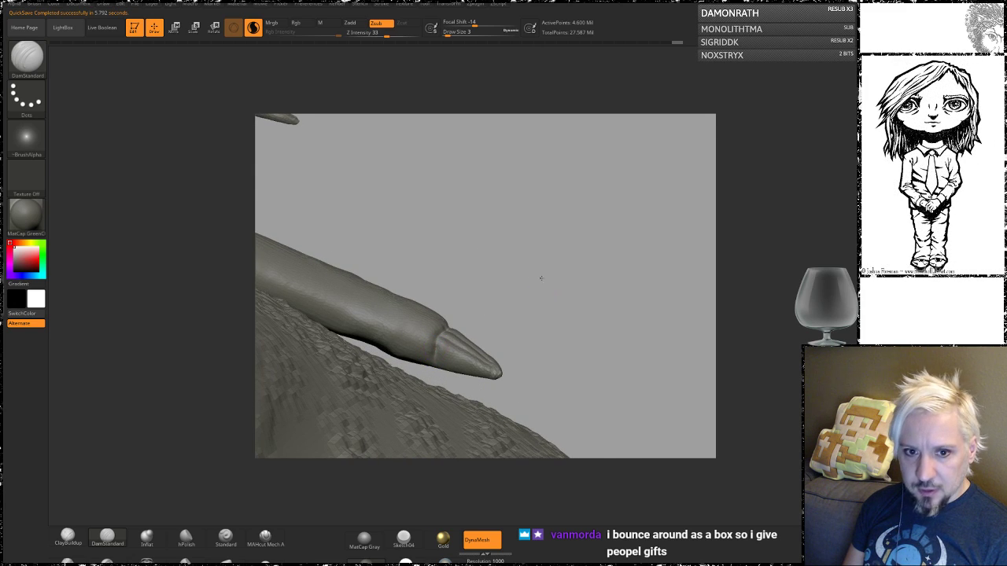
drag(540, 278, 462, 262)
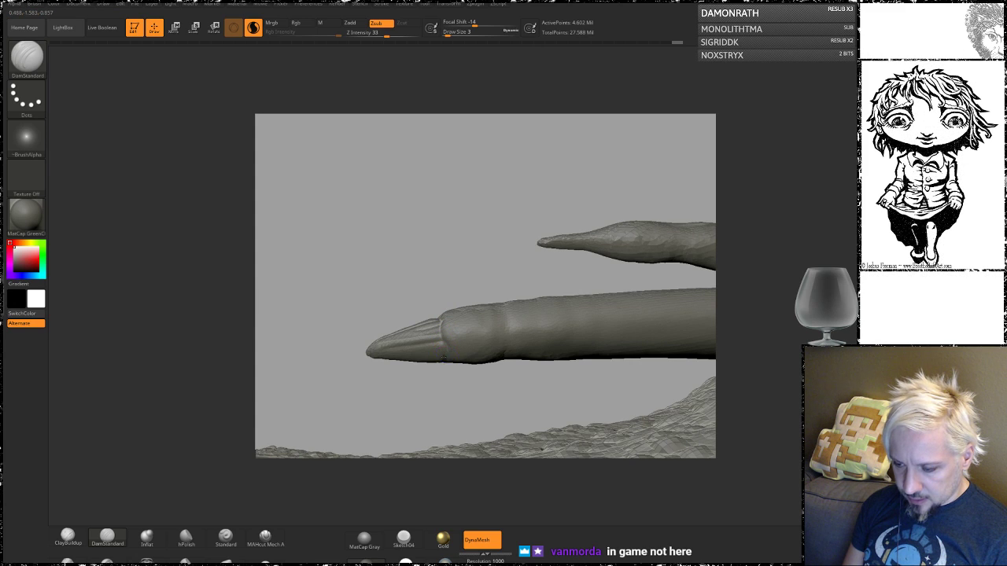
mouse_move(393, 318)
mouse_down()
mouse_move(451, 353)
mouse_move(350, 428)
mouse_up()
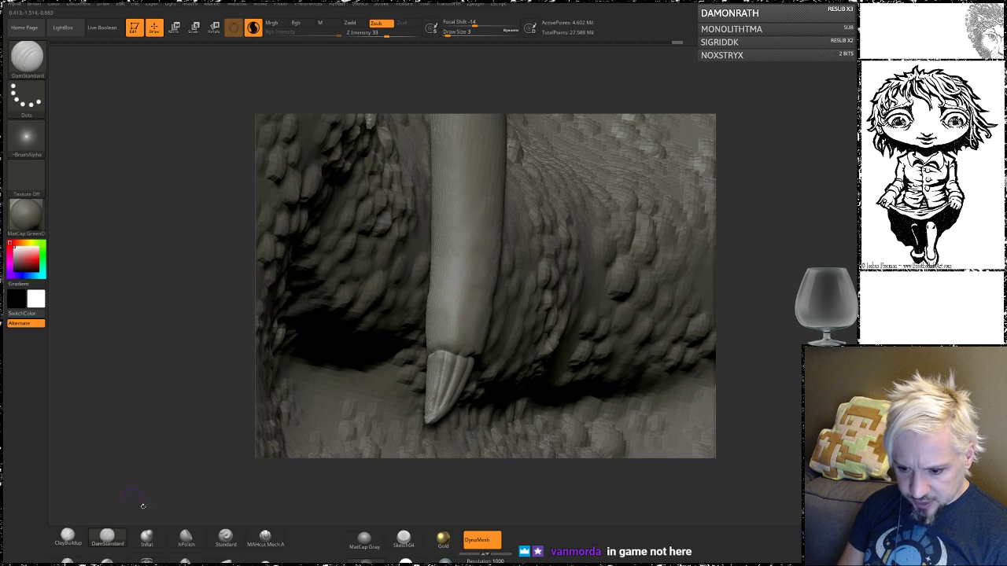
- Add fine ClayBuildup strokes around the outer claw's cuff at draw size 3, turning Sculptris Pro mode off for the last ones
click(68, 536)
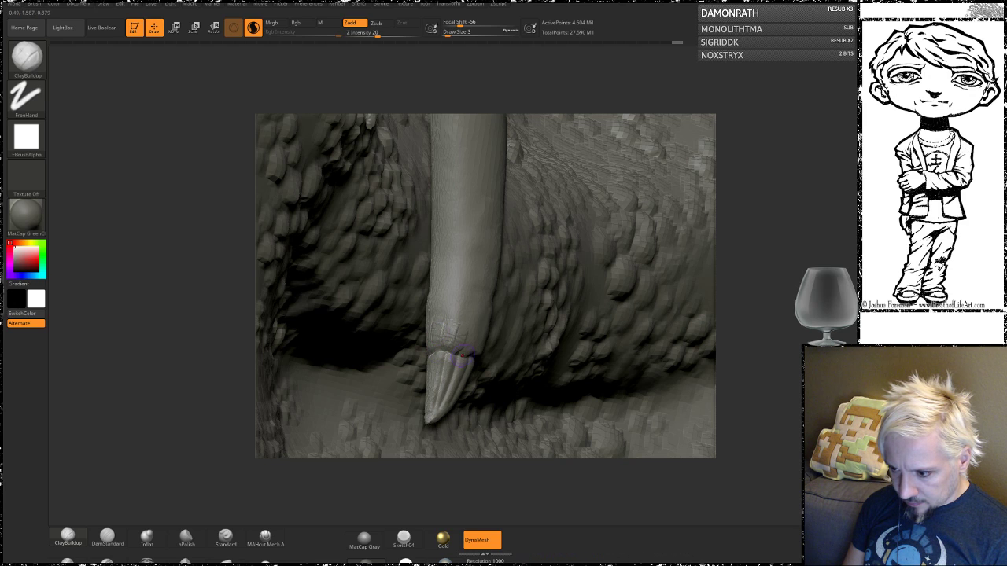
drag(755, 277, 678, 281)
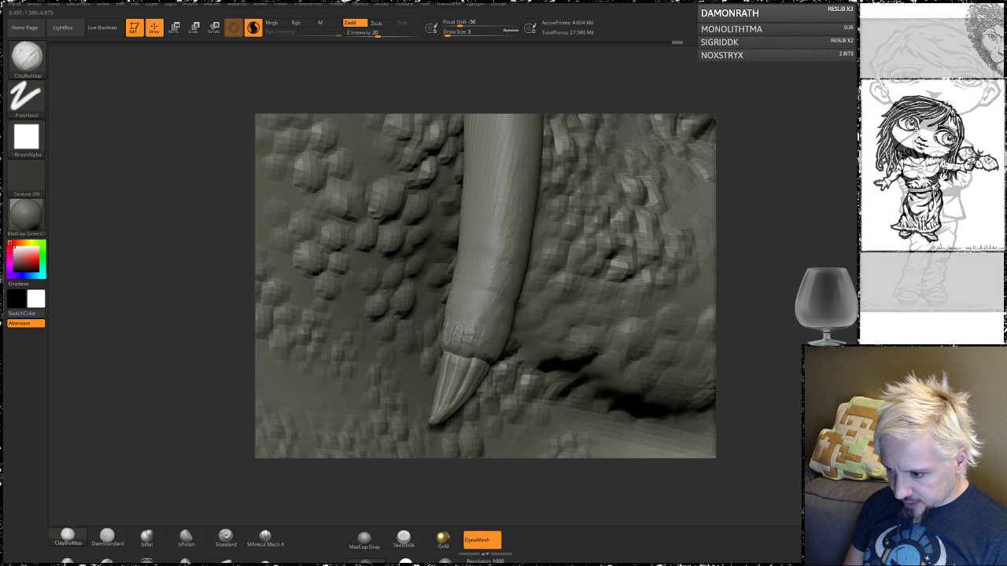
drag(774, 272, 737, 269)
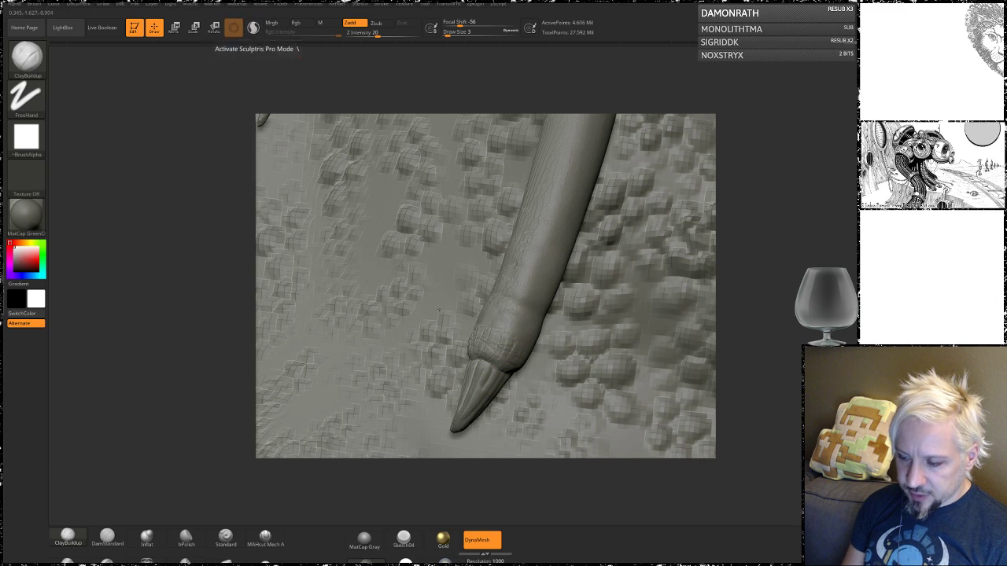
mouse_move(491, 355)
mouse_down()
mouse_move(498, 341)
mouse_move(505, 351)
mouse_up()
key(shift)
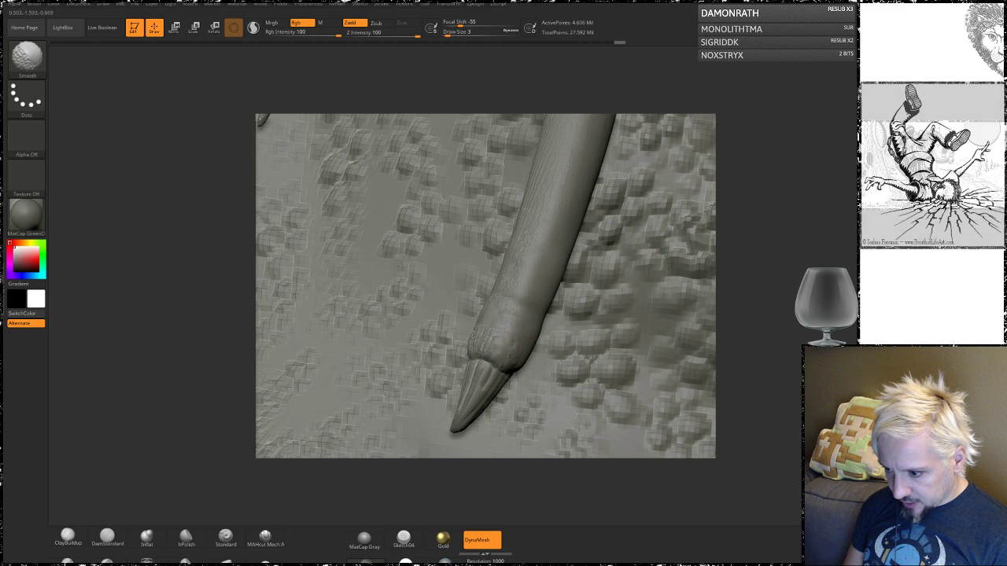
- Work around the claw's cuff with small ClayBuildup strokes, smoothing them into the shaft and along the rim above the grooved tip
shift+drag(477, 338, 474, 346)
drag(823, 240, 777, 240)
shift+drag(469, 335, 460, 340)
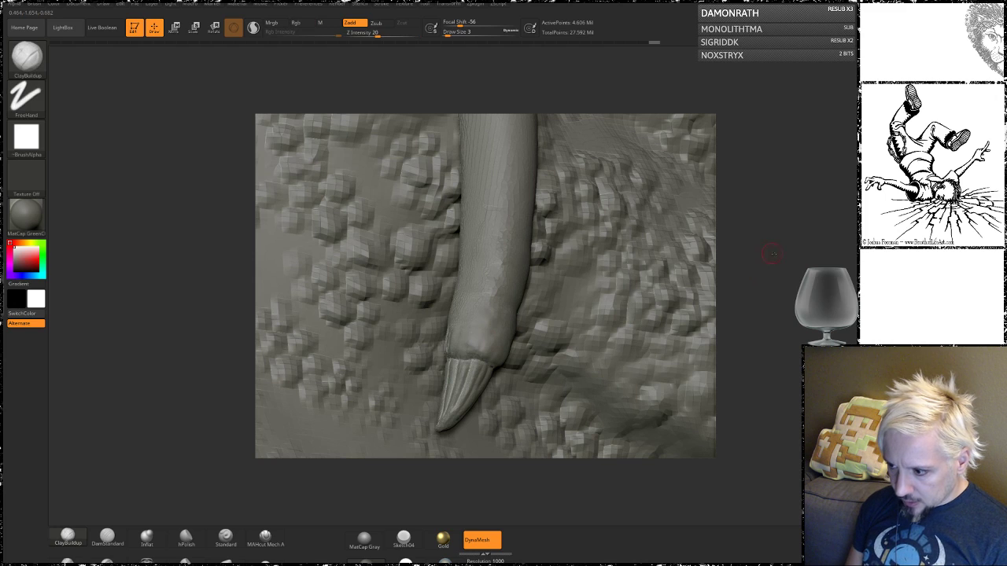
drag(744, 269, 748, 228)
mouse_move(437, 351)
shift+mouse_down()
mouse_move(423, 329)
mouse_move(449, 324)
shift+mouse_up()
drag(772, 264, 722, 256)
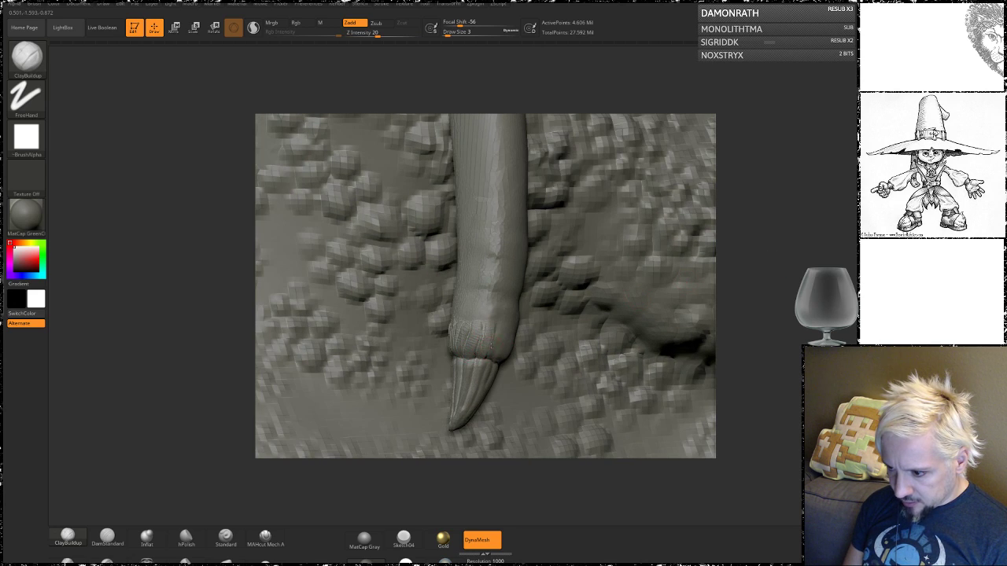
key(shift)
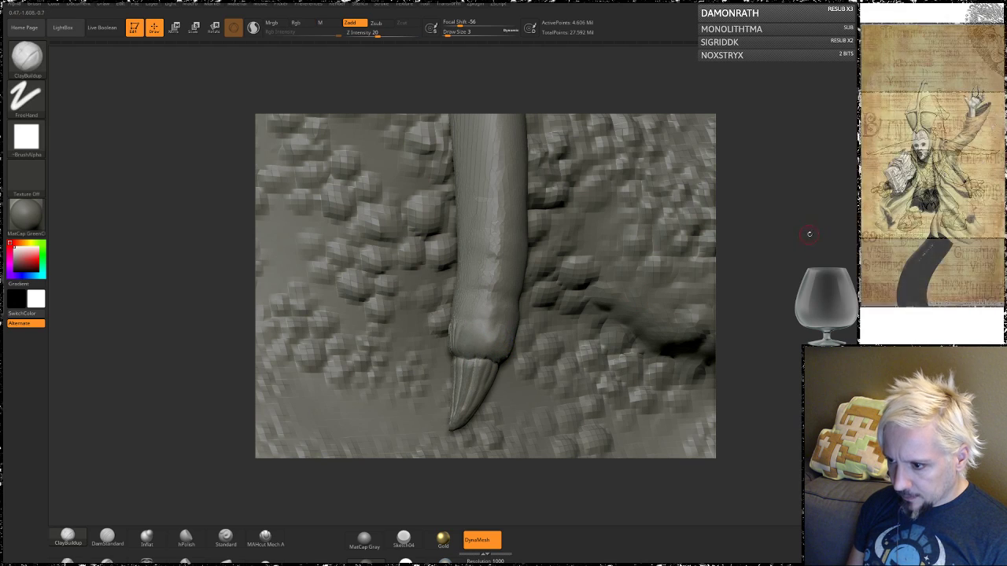
drag(809, 233, 836, 236)
key(shift)
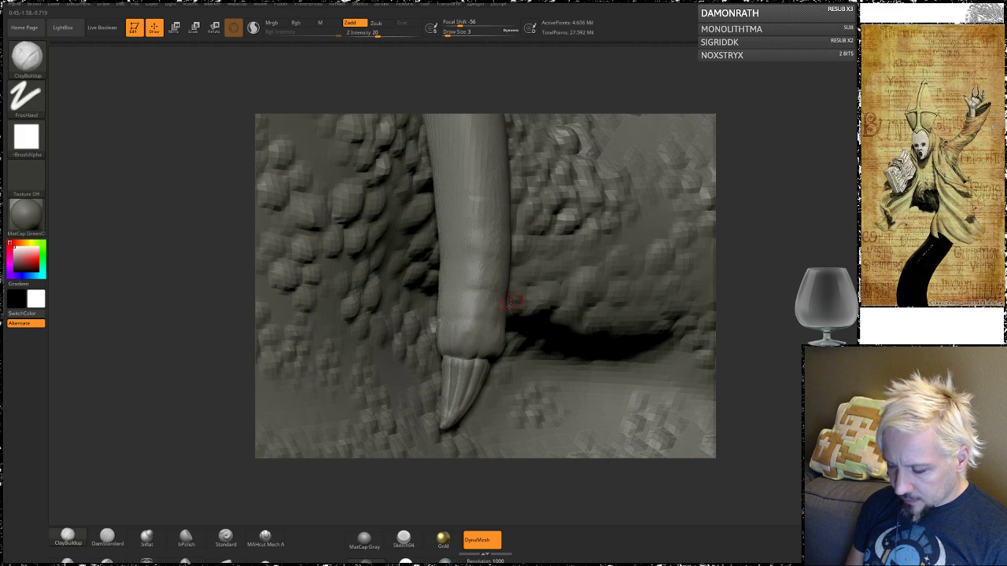
- Set the draw size to 8 and build ClayBuildup bands across the cuff and the front of the outer tendril's shaft
key(space)
mouse_move(476, 331)
mouse_down()
mouse_move(453, 317)
mouse_move(472, 310)
mouse_move(491, 321)
mouse_up()
key(space)
mouse_move(442, 299)
mouse_down()
mouse_move(494, 296)
mouse_move(481, 288)
mouse_up()
drag(443, 252, 488, 259)
drag(446, 232, 485, 235)
drag(449, 210, 485, 226)
drag(807, 207, 720, 224)
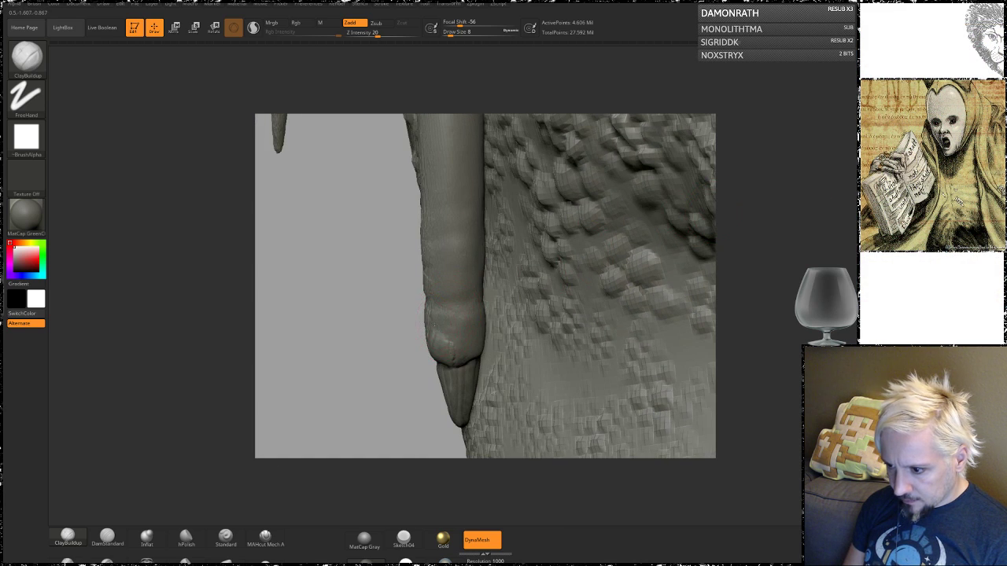
mouse_move(434, 313)
mouse_down()
mouse_move(474, 321)
mouse_move(470, 337)
mouse_up()
drag(343, 373, 472, 315)
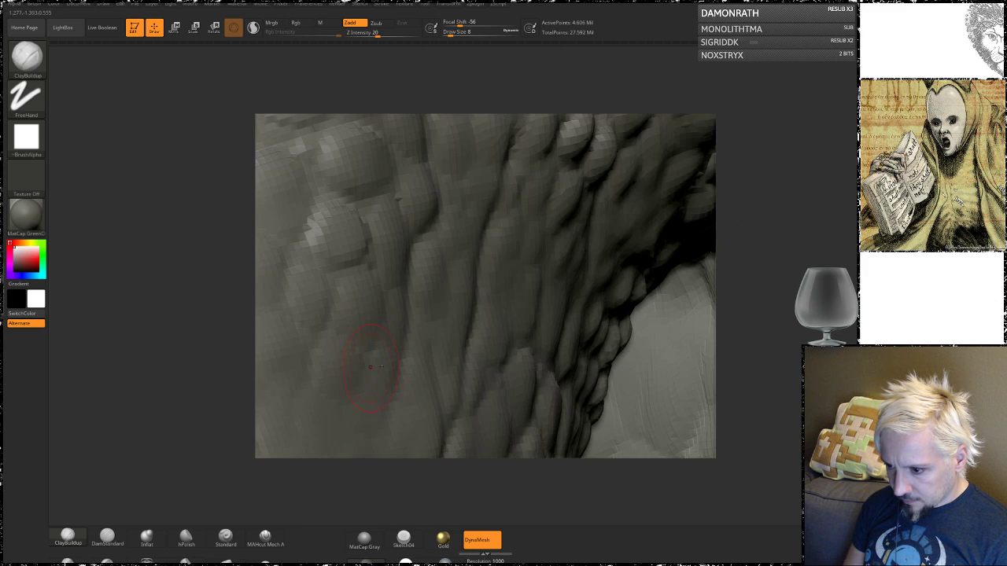
- Isolate the lower end of the outer tendril by hiding the rest of the mesh
drag(777, 286, 797, 276)
mouse_move(354, 369)
mouse_down()
mouse_move(440, 350)
mouse_move(465, 362)
mouse_up()
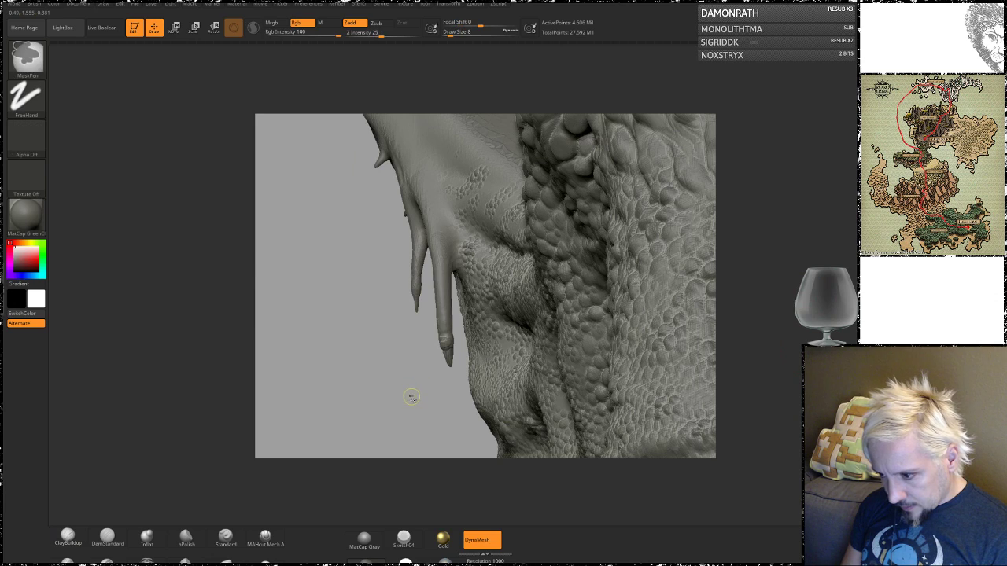
mouse_move(416, 395)
ctrl+shift+mouse_down()
mouse_move(448, 348)
mouse_move(455, 285)
ctrl+shift+mouse_up()
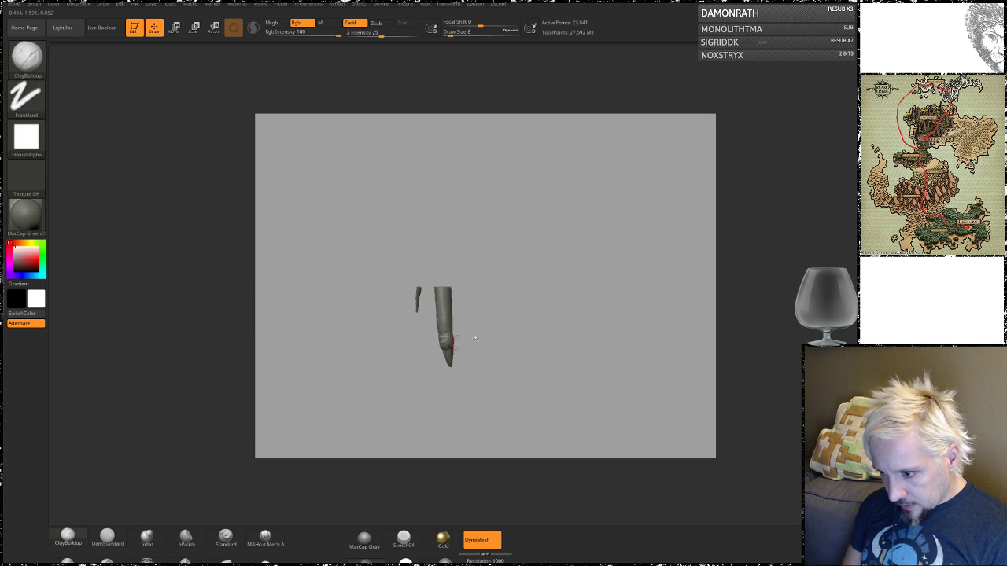
- Wrap ClayBuildup bands around the isolated tendril's cuff and the lower part of its shaft
mouse_move(465, 337)
mouse_down()
mouse_move(512, 332)
mouse_move(549, 435)
mouse_move(471, 346)
mouse_move(472, 315)
mouse_move(485, 300)
mouse_move(535, 296)
mouse_move(497, 297)
mouse_up()
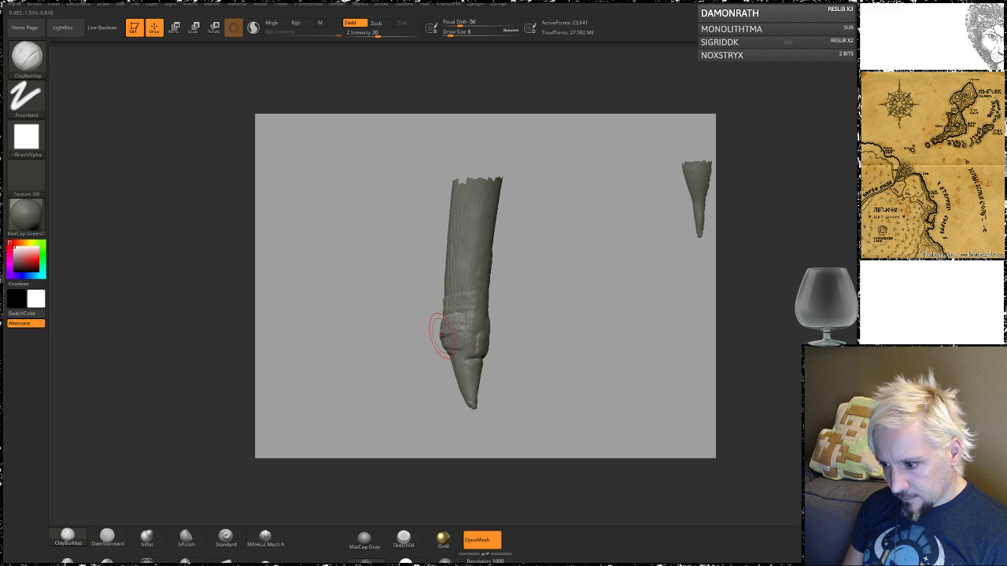
mouse_move(446, 335)
mouse_down()
mouse_move(474, 340)
mouse_move(437, 342)
mouse_move(603, 281)
mouse_up()
mouse_move(513, 313)
mouse_down()
mouse_move(476, 315)
mouse_move(514, 298)
mouse_move(497, 278)
mouse_up()
mouse_move(562, 229)
mouse_down()
mouse_move(593, 226)
mouse_move(579, 231)
mouse_up()
drag(451, 299, 431, 286)
drag(491, 269, 429, 256)
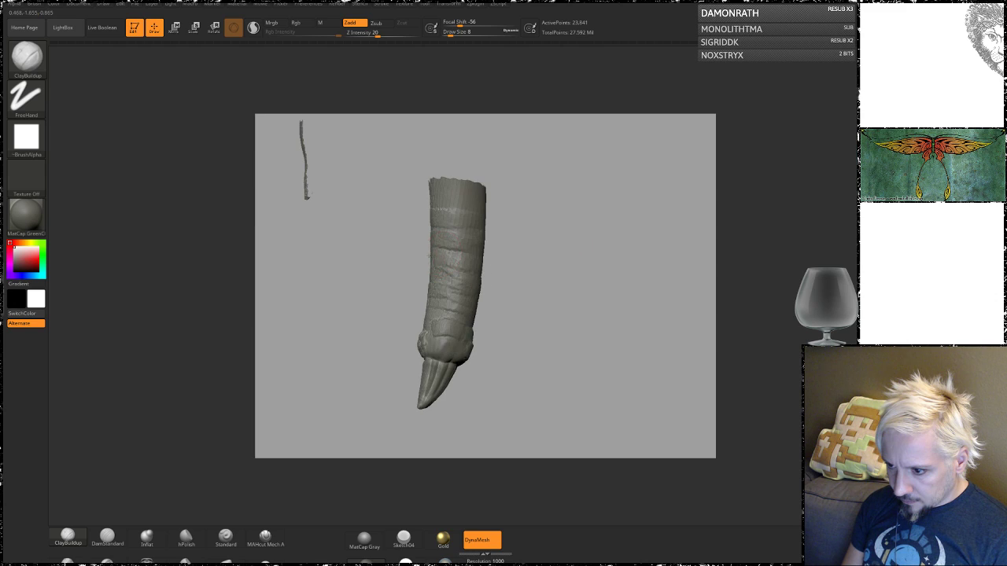
- Continue the crosswise clay bands up the back of the isolated shaft so they join the bands on the front
drag(555, 247, 600, 253)
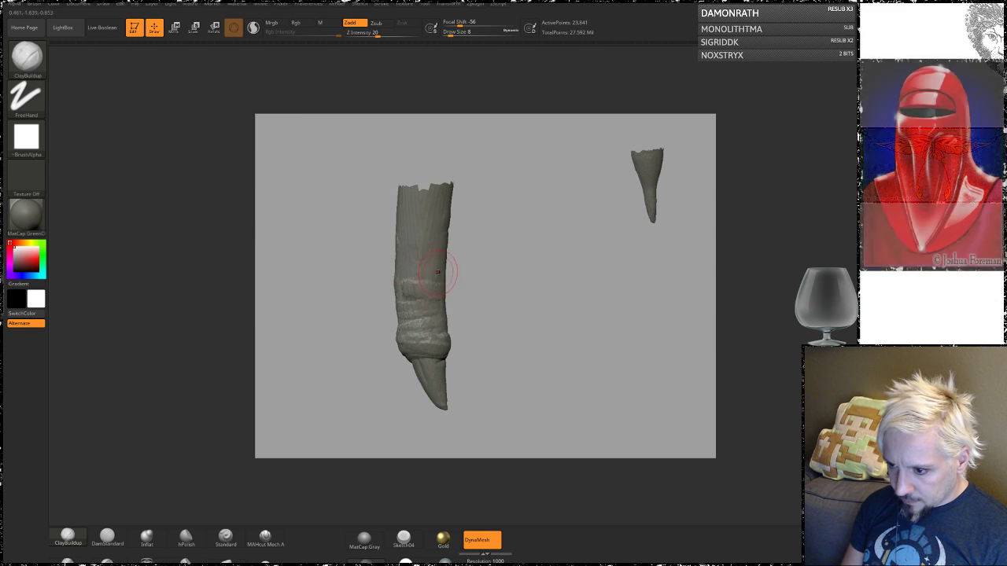
mouse_move(438, 273)
mouse_down()
mouse_move(401, 279)
mouse_move(403, 255)
mouse_up()
mouse_move(476, 249)
mouse_down()
mouse_move(409, 241)
mouse_move(373, 212)
mouse_up()
mouse_move(489, 300)
mouse_down()
mouse_move(440, 317)
mouse_move(464, 316)
mouse_up()
drag(540, 221, 504, 217)
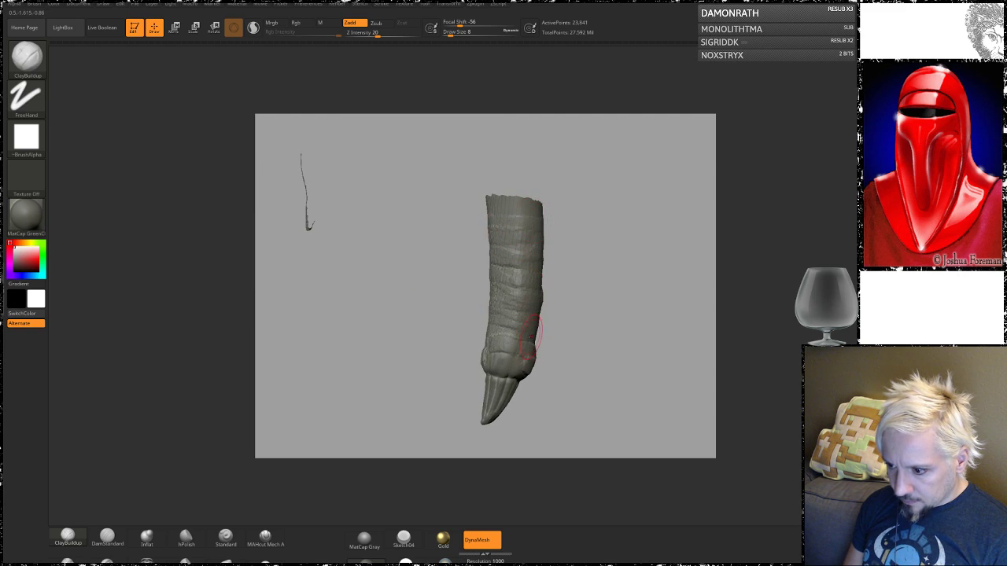
mouse_move(621, 366)
alt+mouse_down()
mouse_move(571, 312)
mouse_move(589, 337)
alt+mouse_up()
- Show the full mesh again and extend the ClayBuildup bands up the outer tendril's shaft toward its base
key(ctrl+shift)
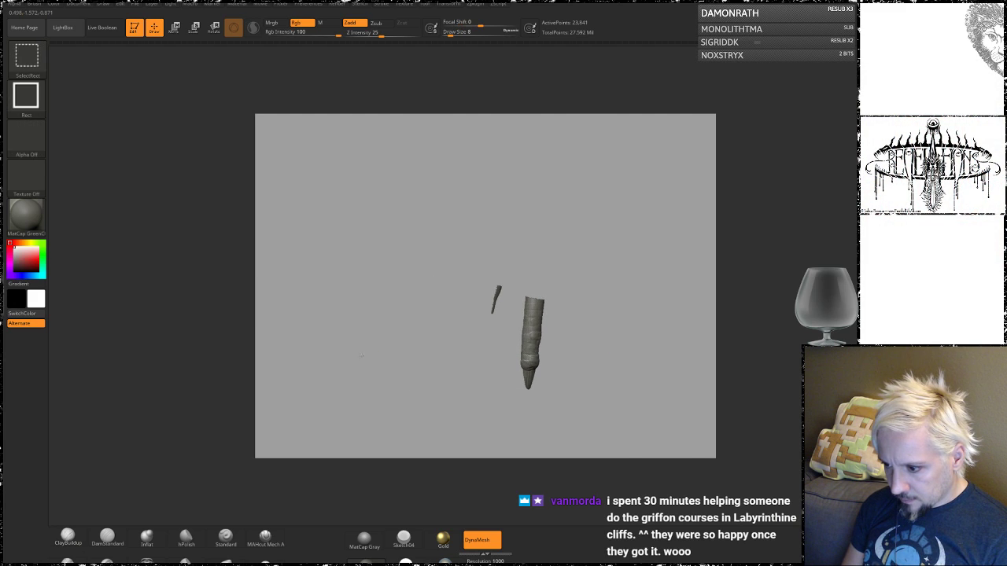
ctrl+shift+click(361, 355)
mouse_move(394, 373)
mouse_down()
mouse_move(392, 385)
mouse_move(576, 244)
mouse_move(547, 249)
mouse_up()
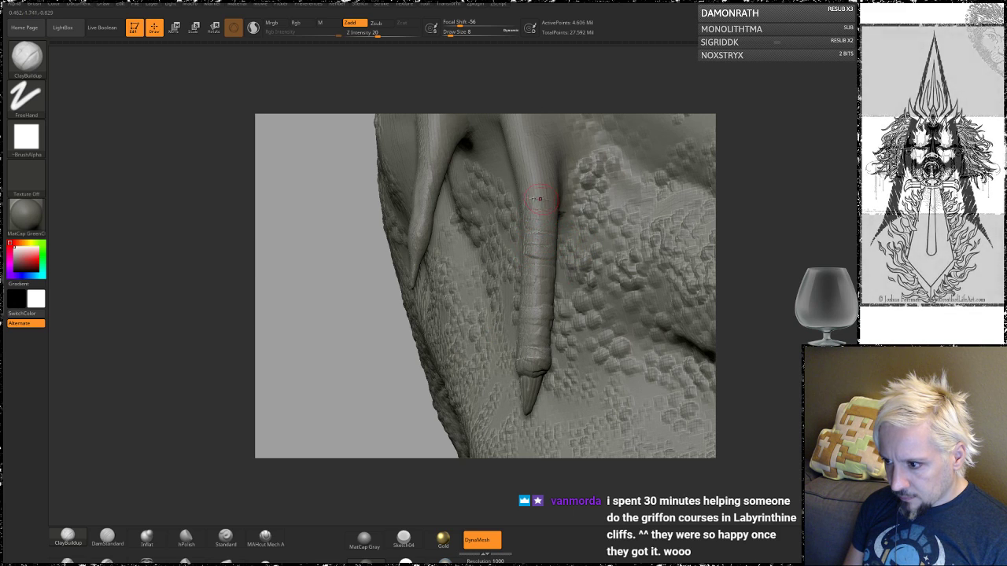
drag(315, 233, 297, 265)
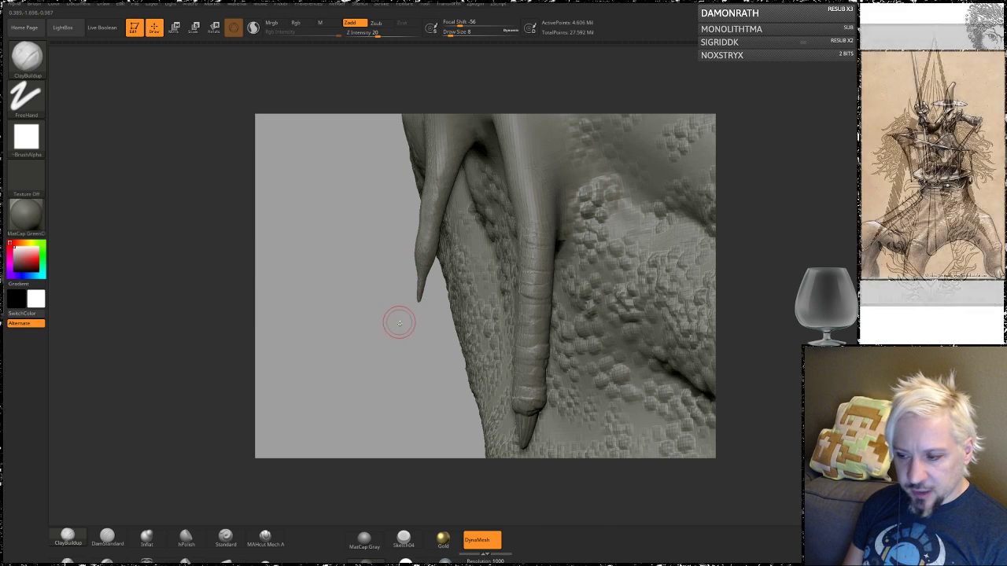
drag(391, 353, 399, 377)
drag(321, 240, 359, 276)
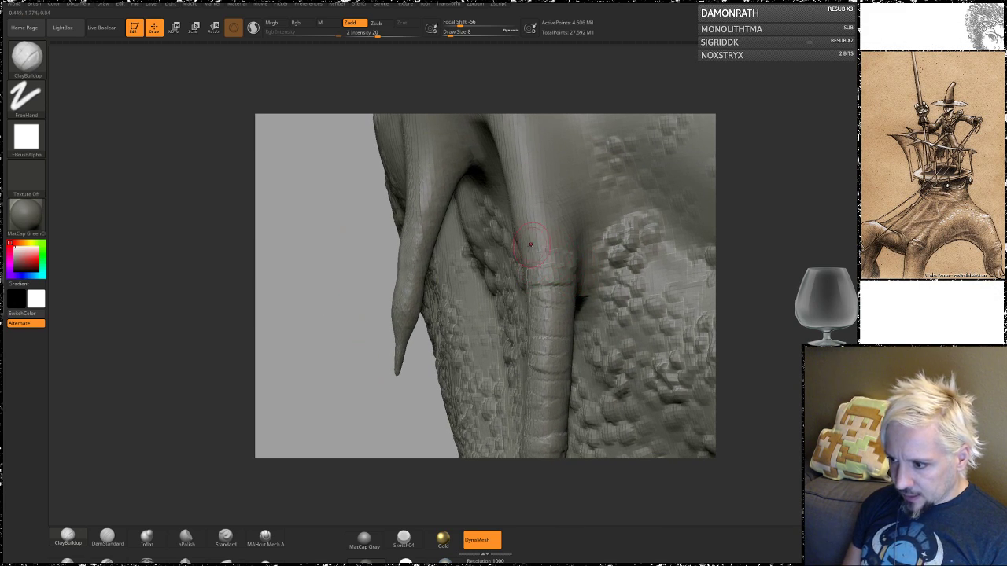
- Build crosswise ClayBuildup bands over the inner side of the outer tendril's base, where it branches from the lip skin
mouse_move(307, 243)
mouse_down()
mouse_move(506, 214)
mouse_move(472, 235)
mouse_up()
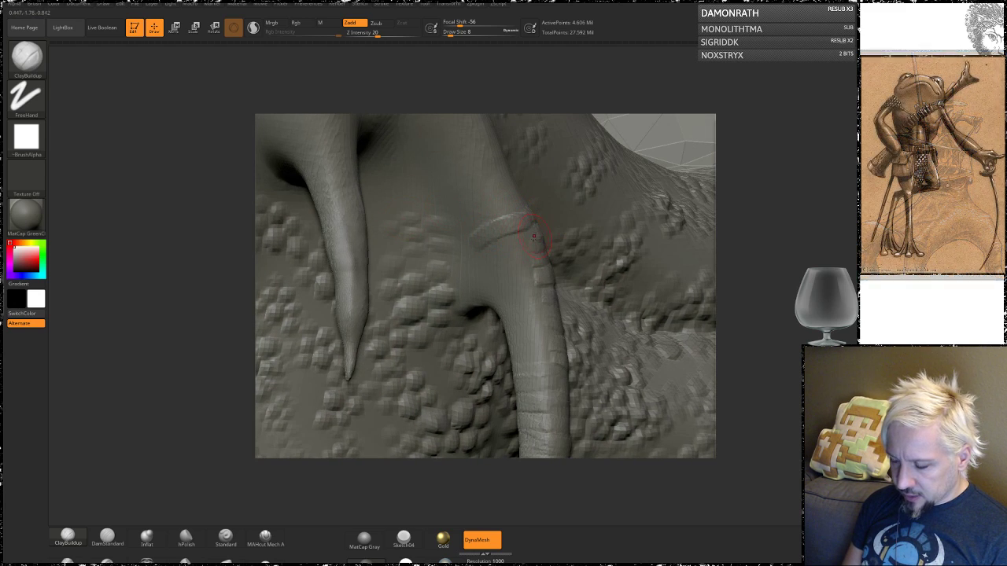
mouse_move(797, 225)
mouse_down()
mouse_move(814, 234)
mouse_move(797, 236)
mouse_up()
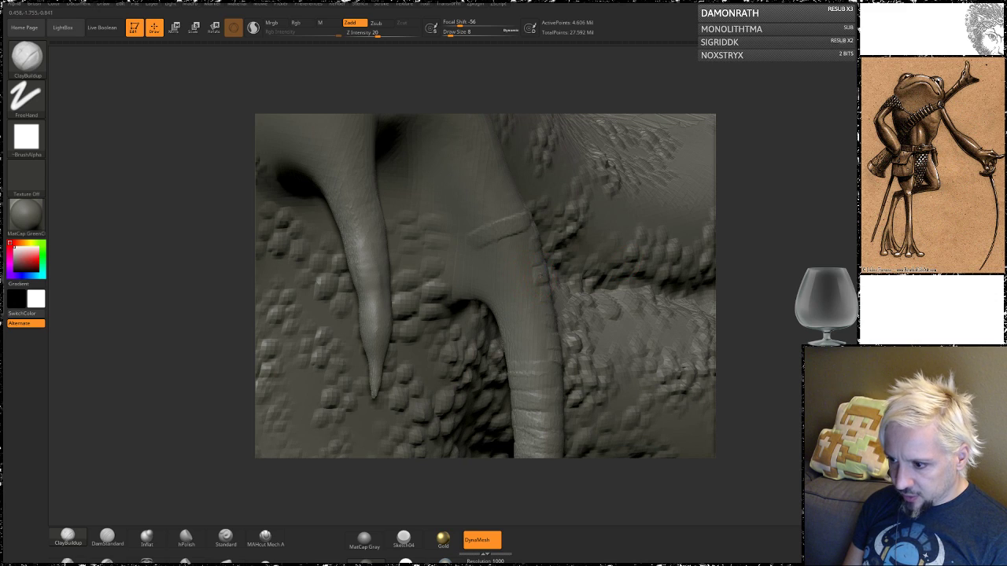
drag(538, 276, 481, 280)
drag(531, 247, 472, 260)
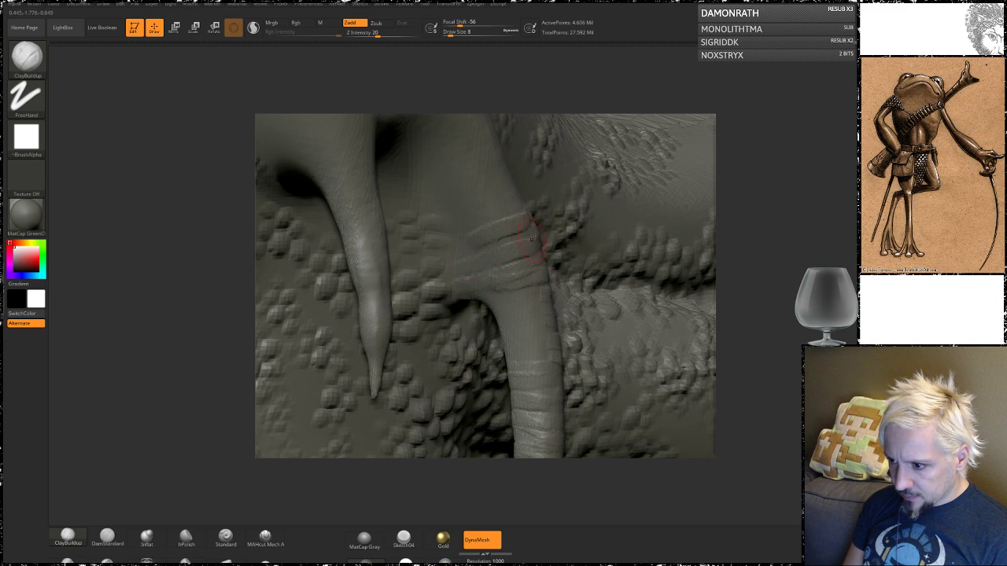
alt+drag(791, 245, 795, 138)
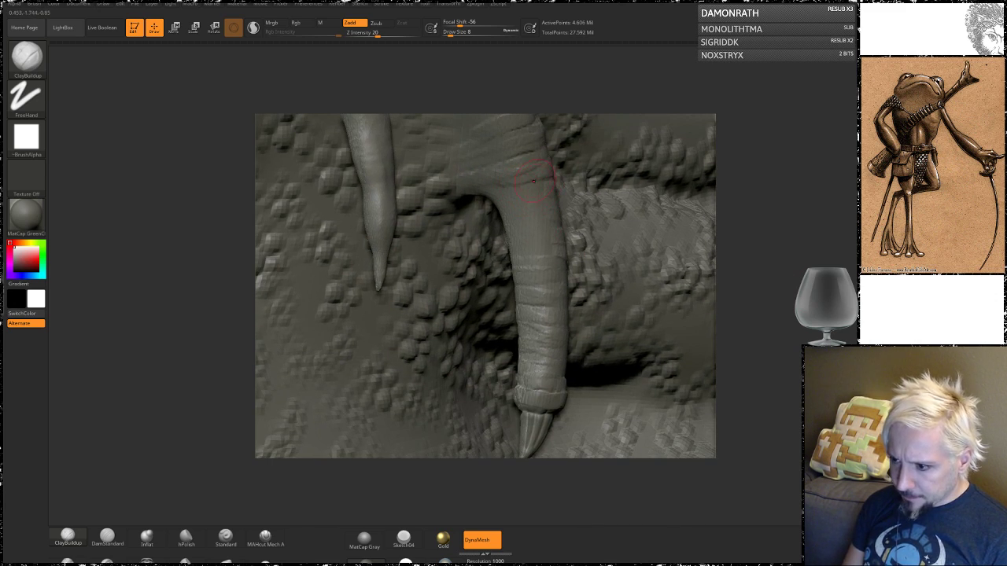
drag(537, 187, 488, 200)
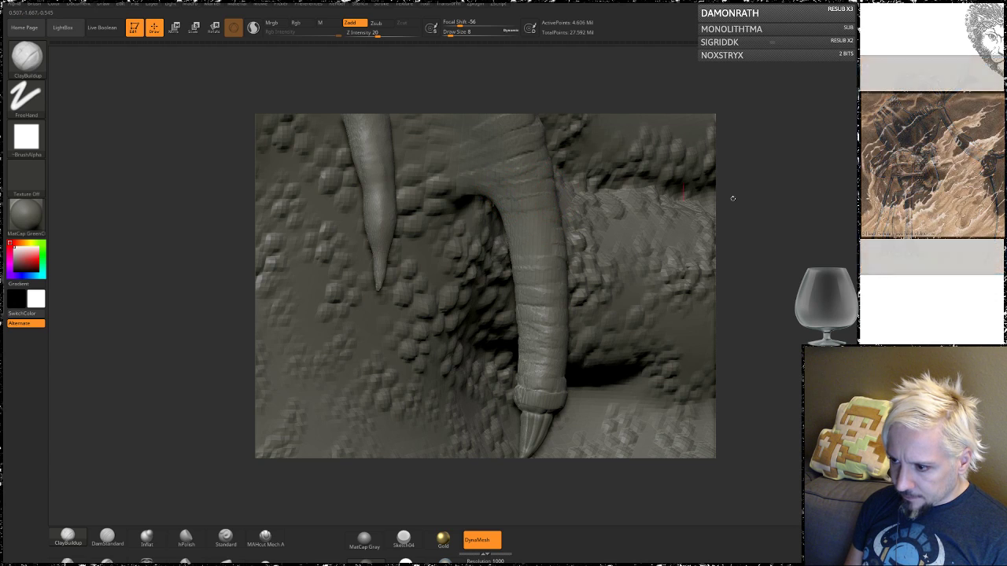
- Extend the crosswise ClayBuildup bands over the outer tendril's base and onto the surrounding lip skin above it
drag(730, 197, 716, 205)
mouse_move(564, 258)
mouse_down()
mouse_move(507, 252)
mouse_move(513, 209)
mouse_up()
mouse_move(774, 201)
mouse_down()
mouse_move(791, 236)
mouse_move(773, 278)
mouse_move(724, 189)
mouse_move(742, 219)
mouse_move(773, 197)
mouse_move(755, 378)
mouse_up()
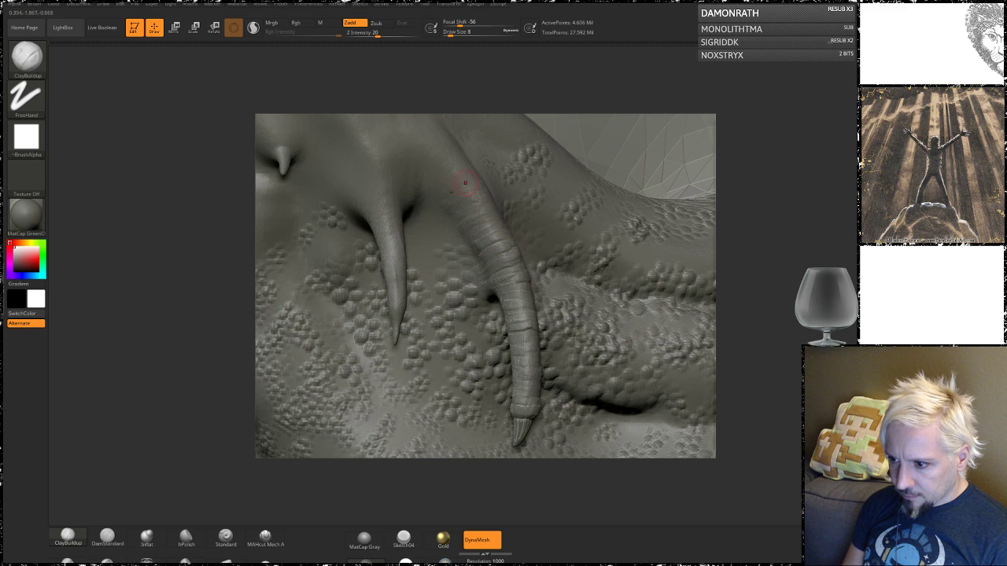
drag(786, 238, 712, 245)
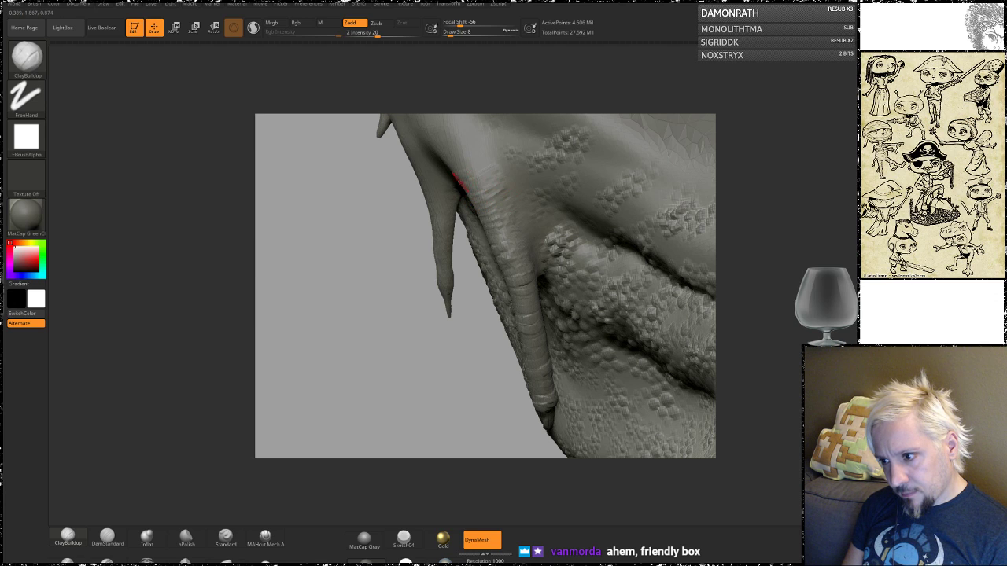
mouse_move(769, 201)
alt+mouse_down()
mouse_move(733, 247)
mouse_move(751, 222)
alt+mouse_up()
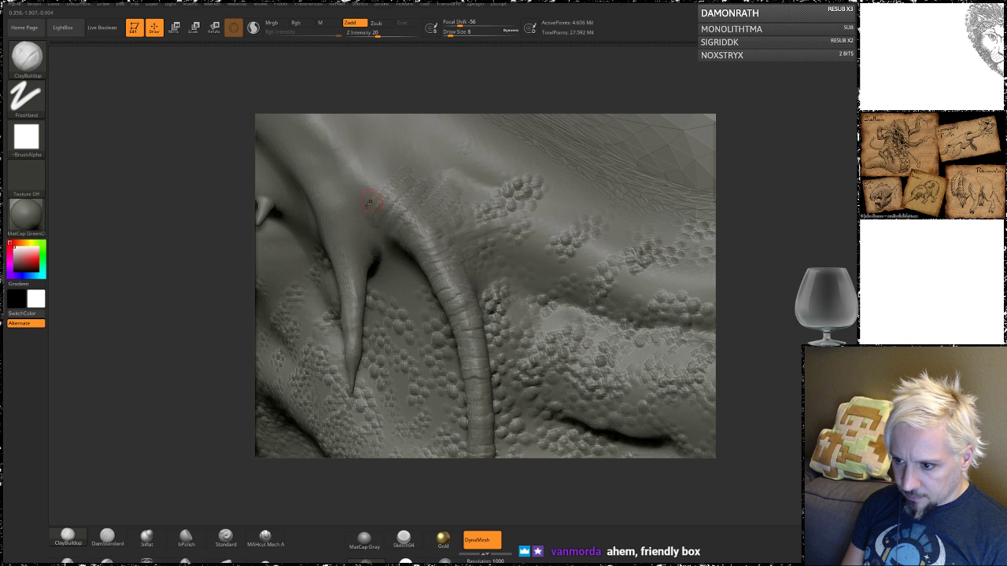
mouse_move(743, 181)
alt+mouse_down()
mouse_move(770, 260)
mouse_move(739, 265)
alt+mouse_up()
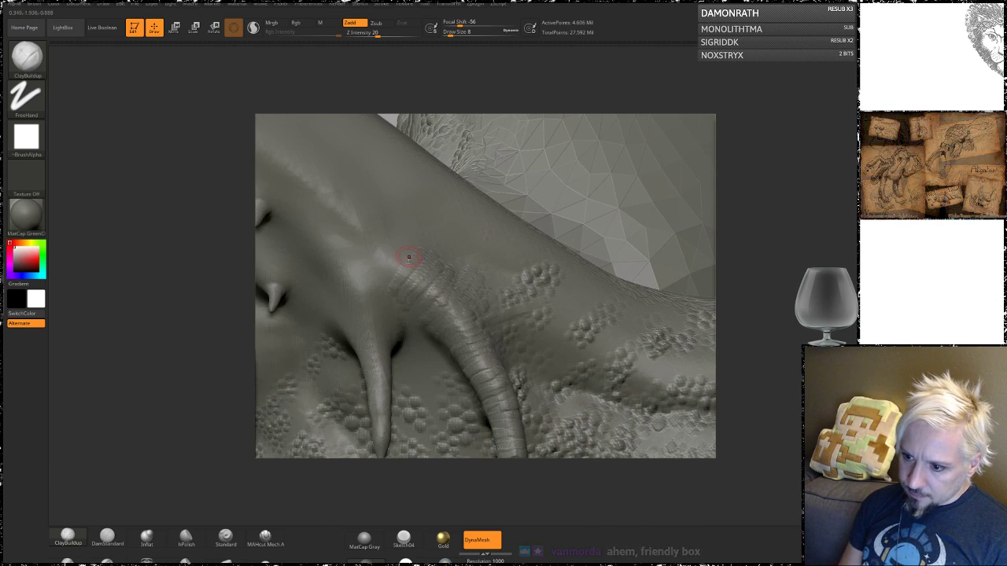
mouse_move(376, 278)
mouse_down()
mouse_move(394, 251)
mouse_move(384, 242)
mouse_up()
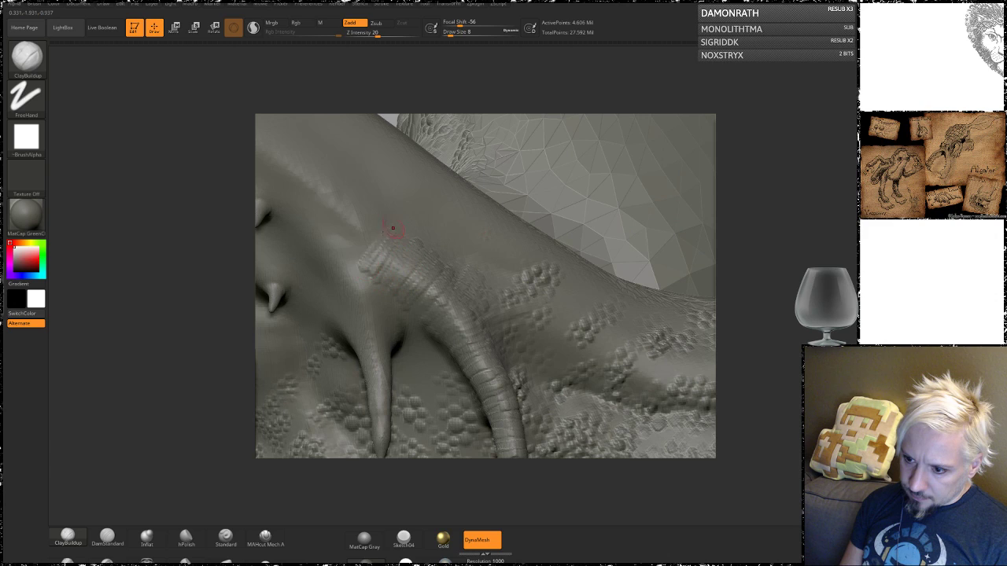
key(shift)
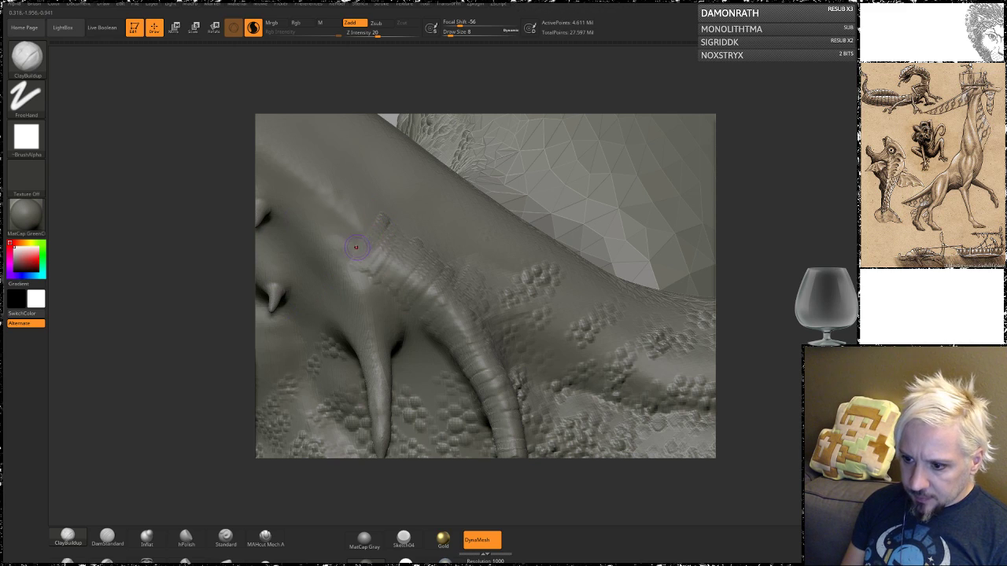
- Continue the crosswise clay bands from the outer tendril's base up along the ridge near the lip skin's edge
click(253, 28)
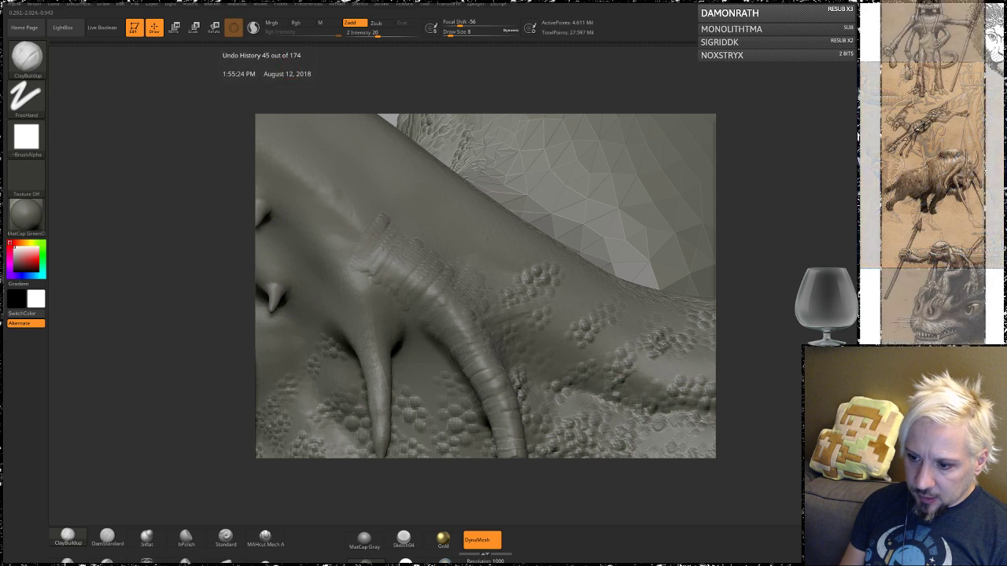
mouse_move(358, 249)
mouse_down()
mouse_move(374, 224)
mouse_move(355, 230)
mouse_move(340, 191)
mouse_up()
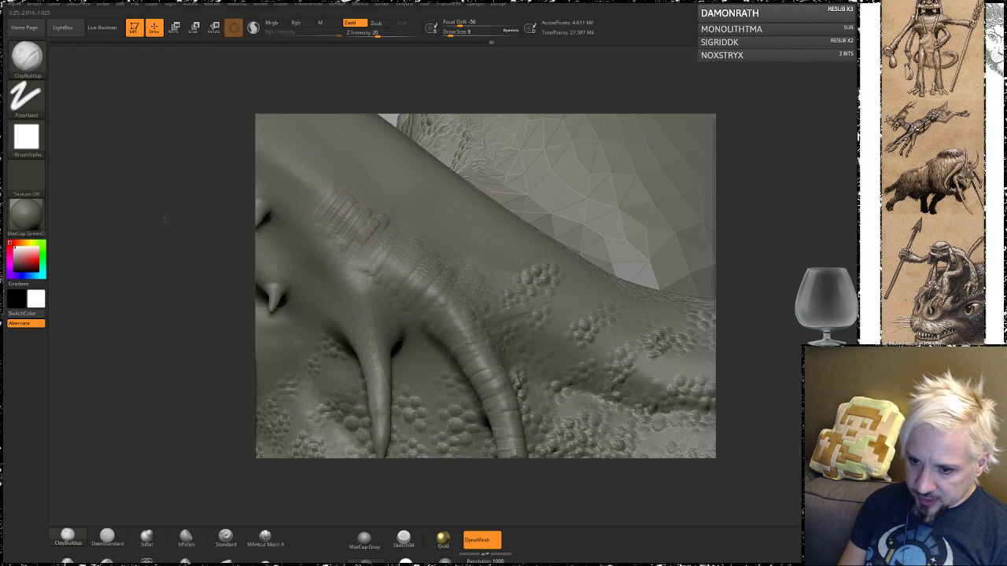
alt+drag(165, 219, 202, 225)
mouse_move(399, 239)
mouse_down()
mouse_move(419, 214)
mouse_move(402, 218)
mouse_up()
mouse_move(382, 224)
mouse_down()
mouse_move(401, 202)
mouse_move(371, 183)
mouse_up()
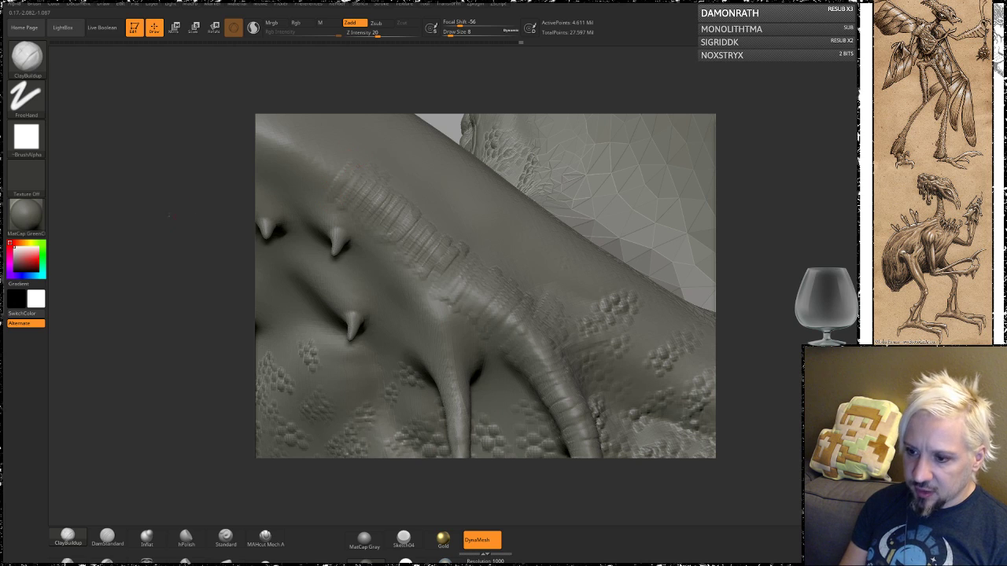
mouse_move(168, 216)
mouse_down()
mouse_move(186, 189)
mouse_move(227, 181)
mouse_up()
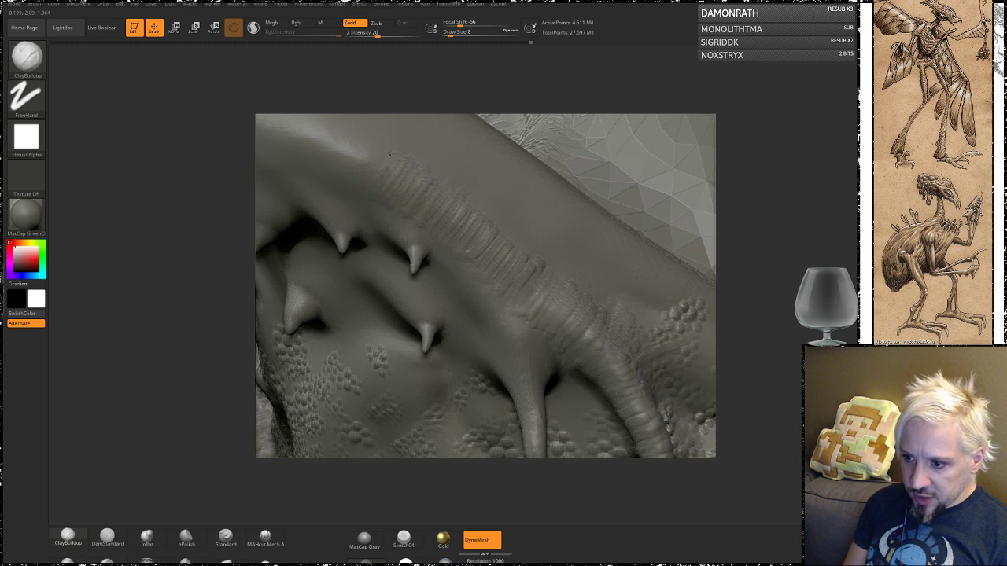
- Smooth the clay bands along the lip ridge and down the outer tendril's base and shaft
drag(753, 202, 726, 197)
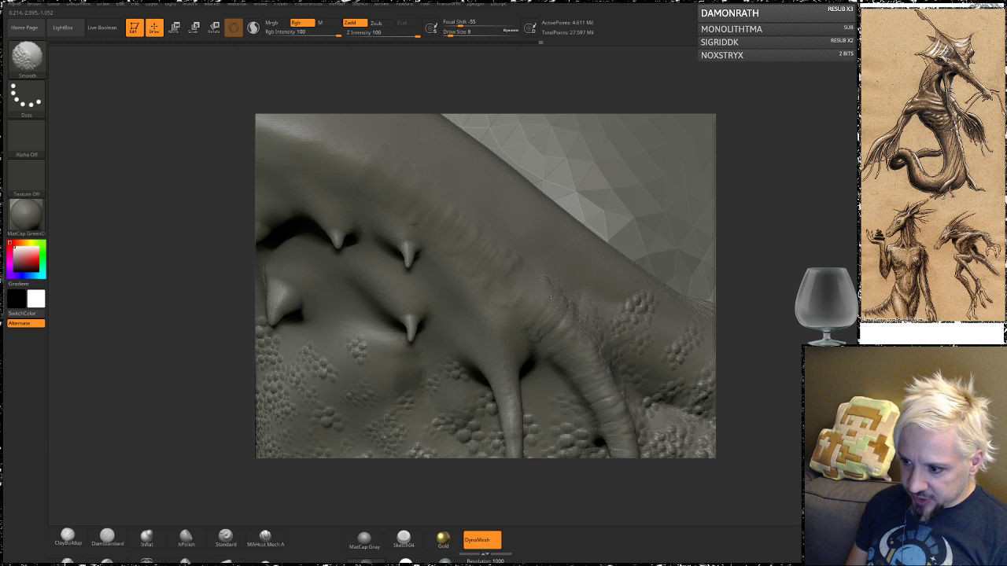
drag(771, 301, 748, 303)
key(shift)
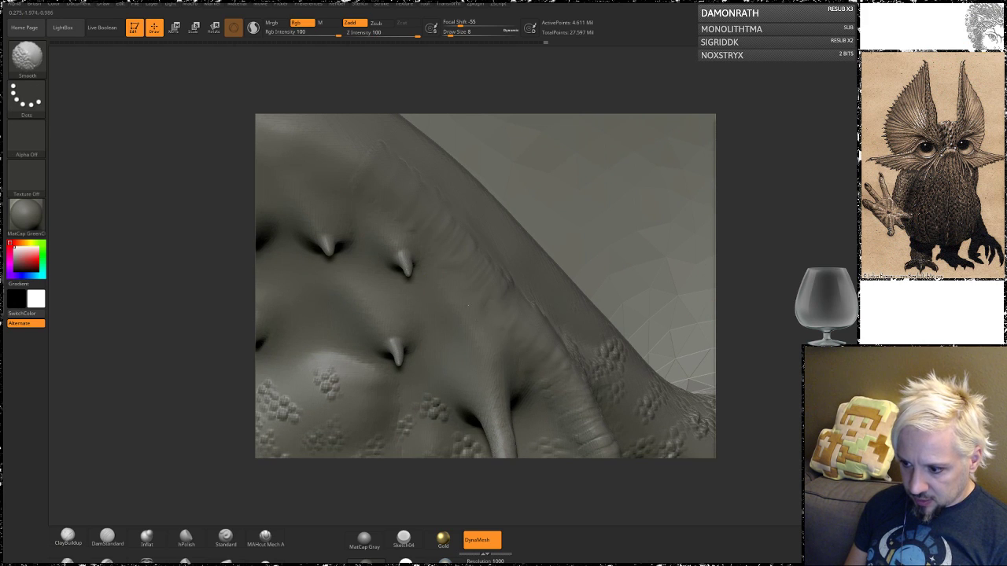
mouse_move(793, 424)
alt+mouse_down()
mouse_move(794, 318)
mouse_move(761, 207)
mouse_move(740, 213)
alt+mouse_up()
key(shift)
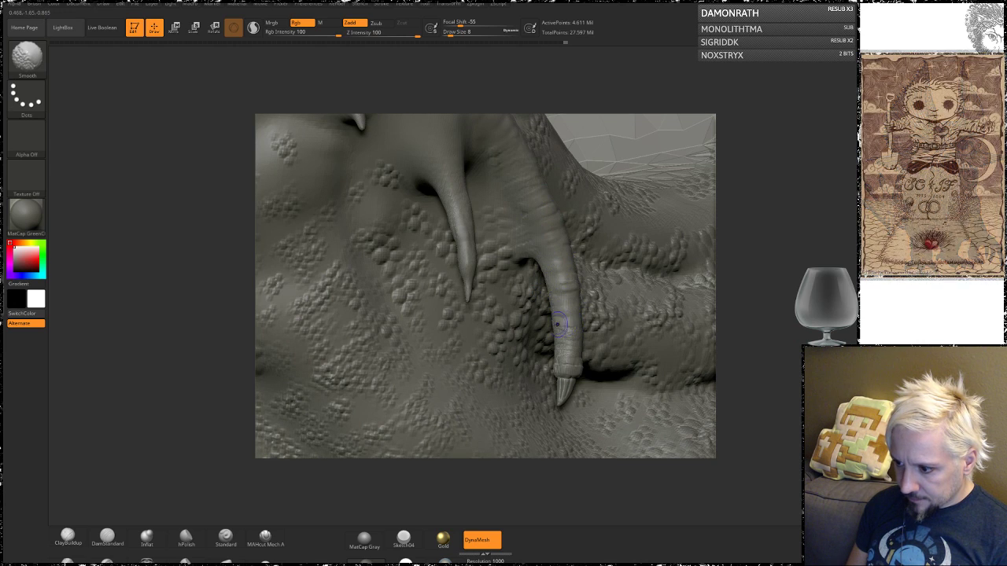
mouse_move(771, 297)
mouse_down()
mouse_move(802, 282)
mouse_move(765, 306)
mouse_move(754, 268)
mouse_move(708, 275)
mouse_up()
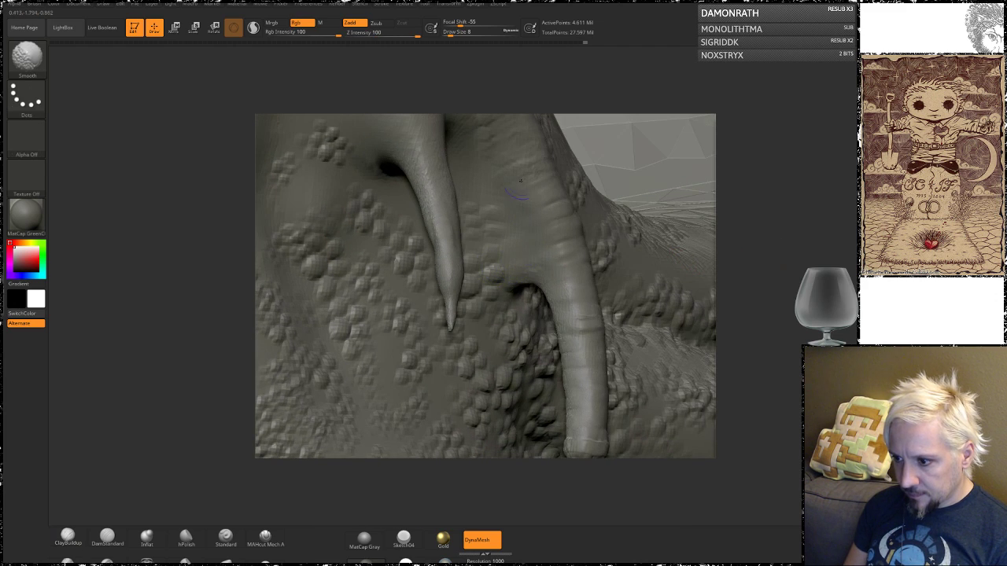
- Build crosswise ClayBuildup bands around the shaft of the neighbouring smaller tendril, covering its front and sides
alt+drag(775, 240, 788, 310)
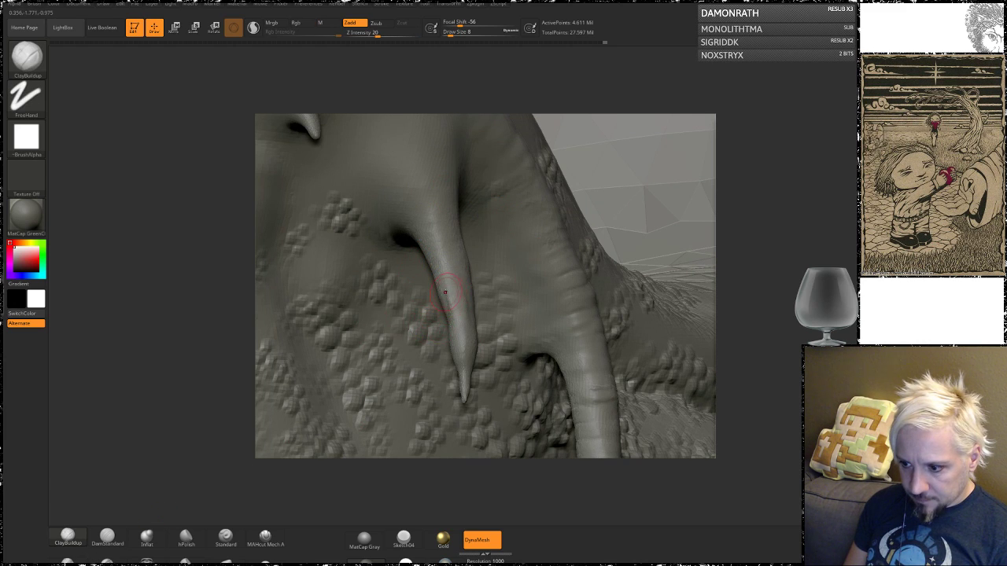
mouse_move(446, 293)
mouse_down()
mouse_move(467, 284)
mouse_move(445, 214)
mouse_up()
drag(415, 214, 425, 206)
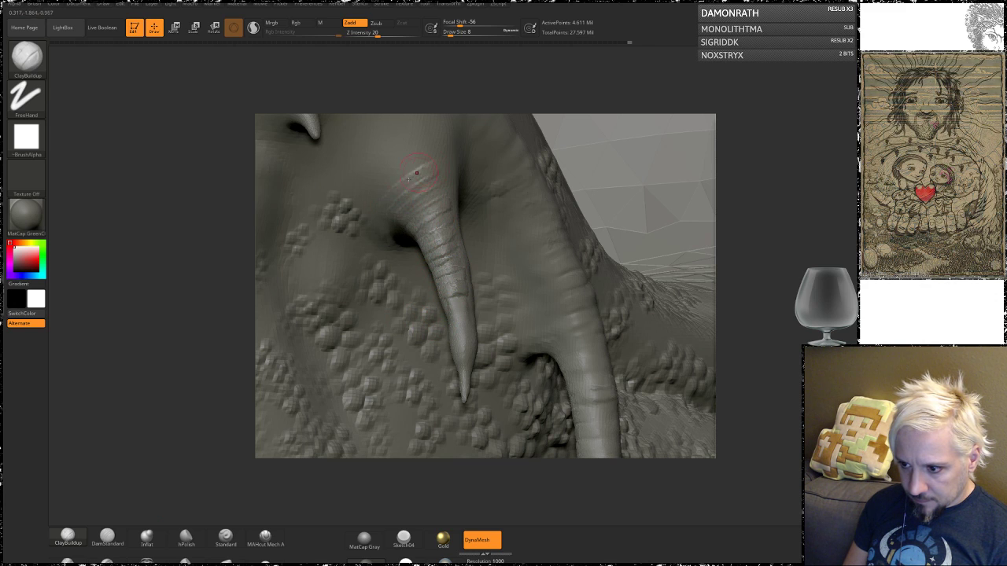
mouse_move(743, 236)
mouse_down()
mouse_move(770, 224)
mouse_move(744, 236)
mouse_up()
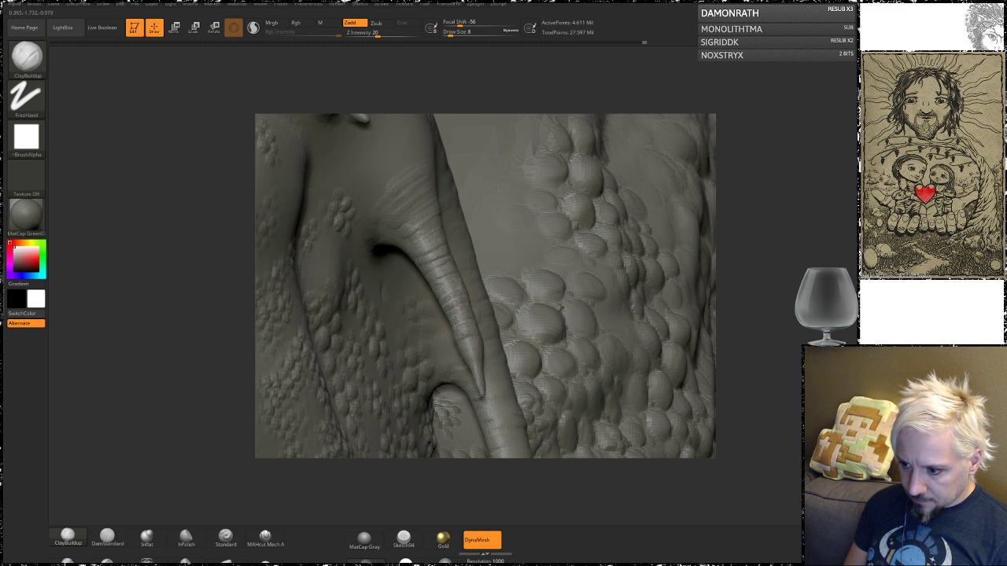
drag(721, 296, 463, 347)
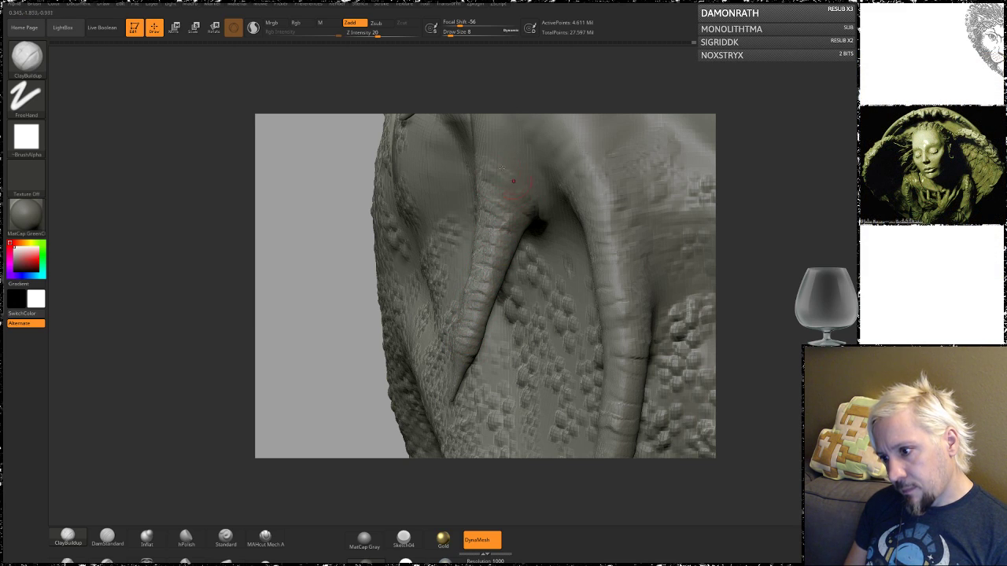
- Spread curved ClayBuildup wrinkles over the smaller tendril's flared base and into the lip skin above it
right_drag(513, 181, 429, 172)
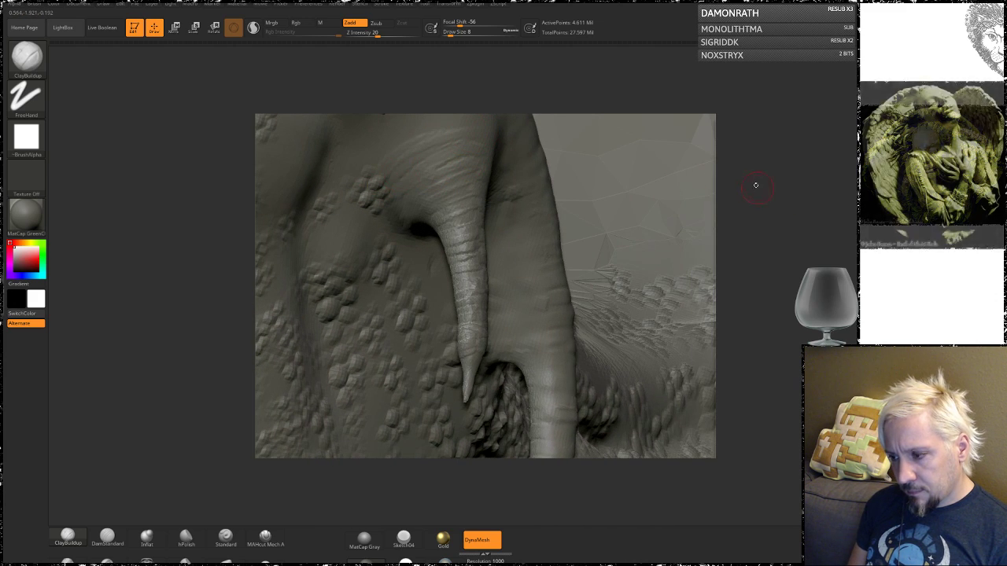
mouse_move(755, 184)
right_down()
mouse_move(745, 250)
mouse_move(690, 233)
right_up()
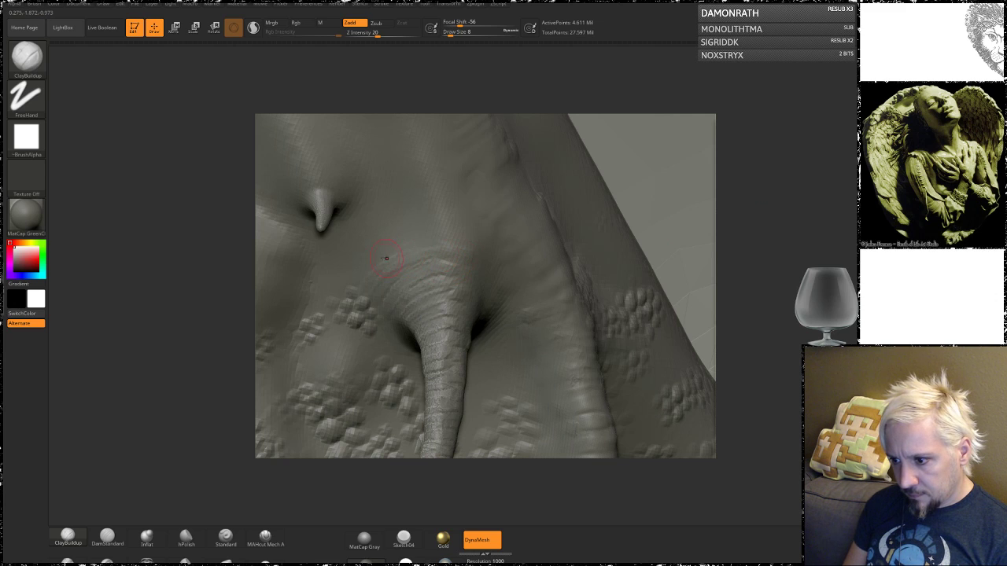
drag(386, 258, 448, 249)
- Show the rest of the creature and add raised crosswise bands to the outer tendril where it branches from the skin
right_drag(755, 340, 718, 228)
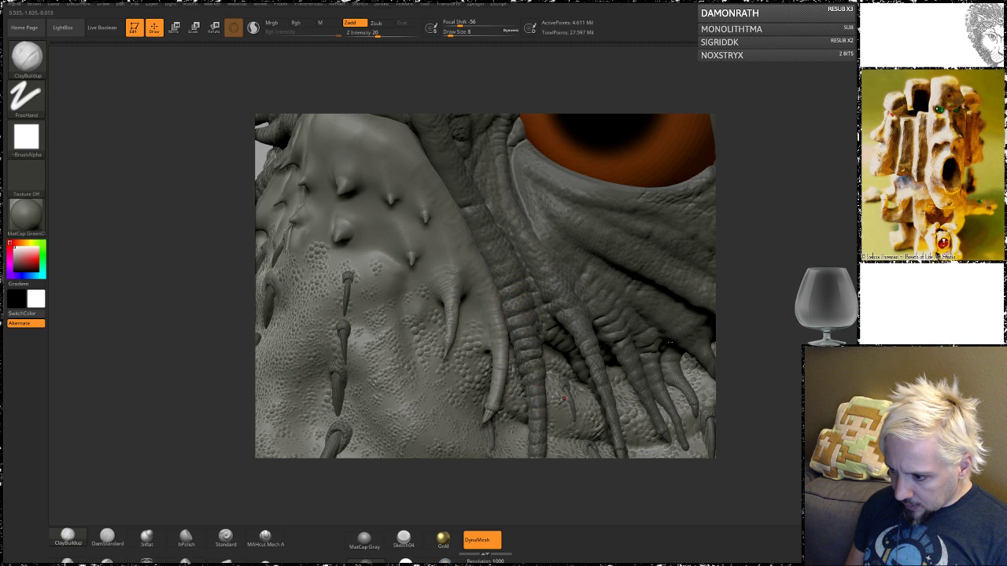
right_drag(757, 309, 750, 317)
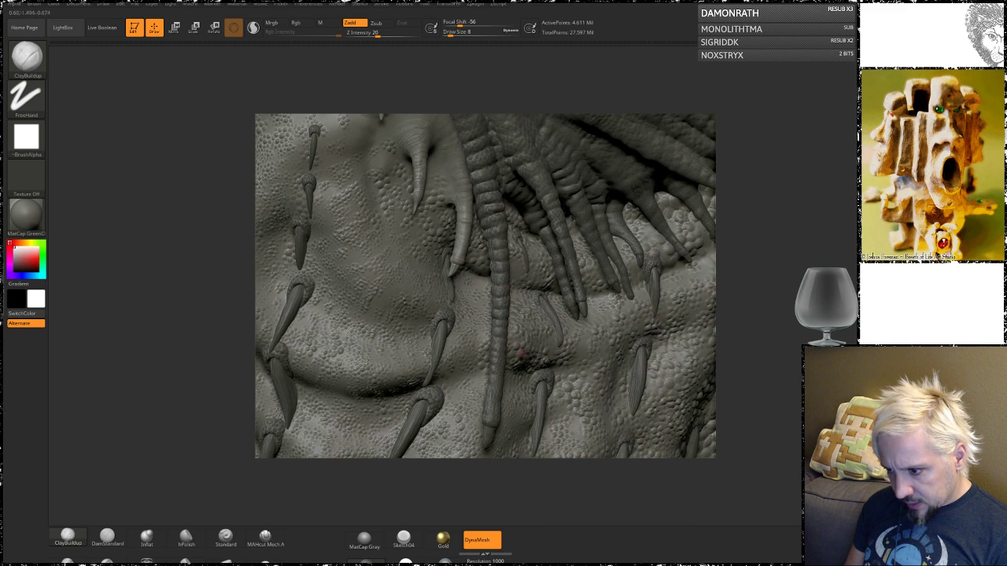
right_drag(746, 266, 746, 307)
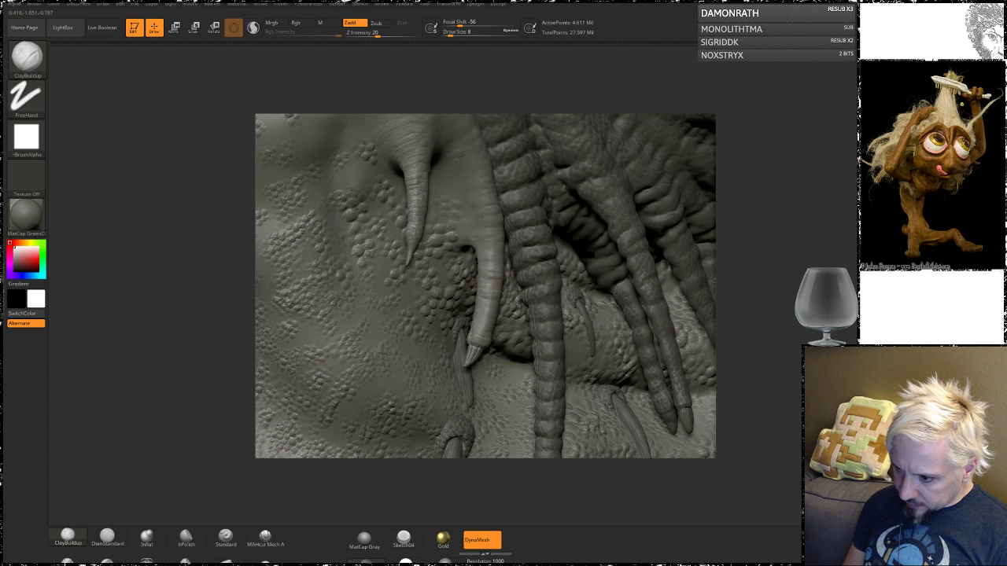
right_drag(770, 273, 681, 291)
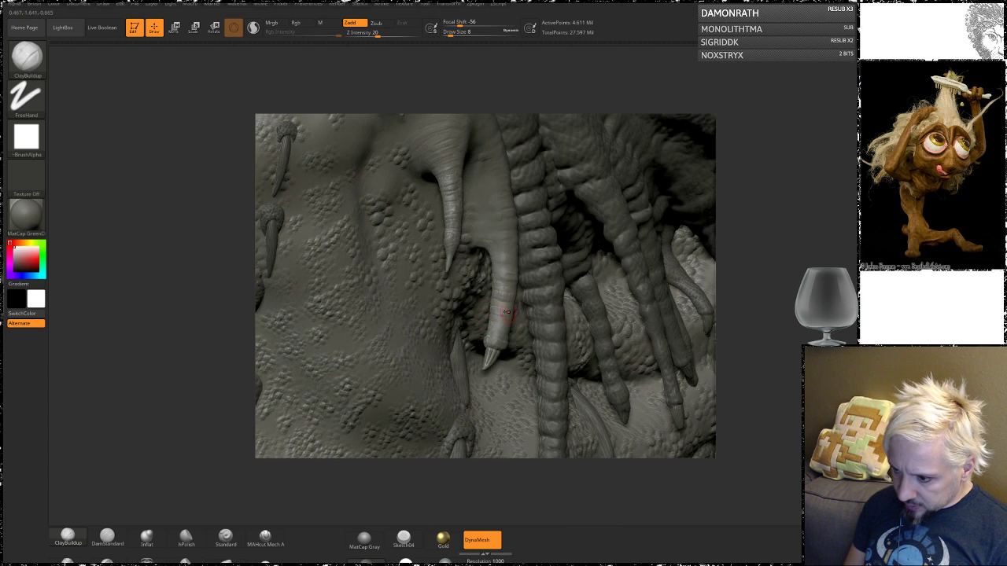
mouse_move(755, 320)
alt+mouse_down()
mouse_move(749, 294)
mouse_move(742, 425)
alt+mouse_up()
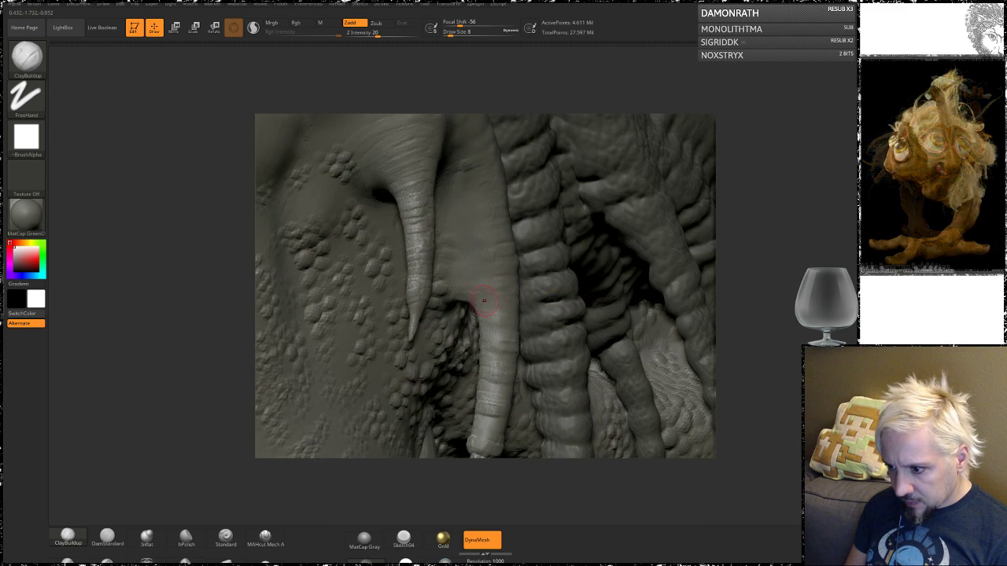
drag(512, 288, 466, 285)
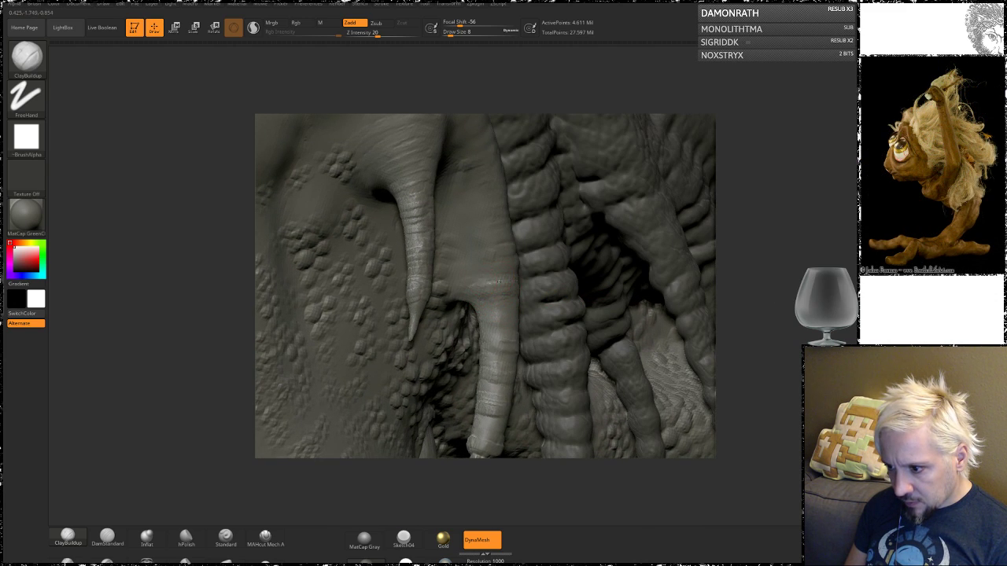
drag(509, 258, 467, 254)
drag(767, 215, 712, 220)
drag(490, 247, 507, 245)
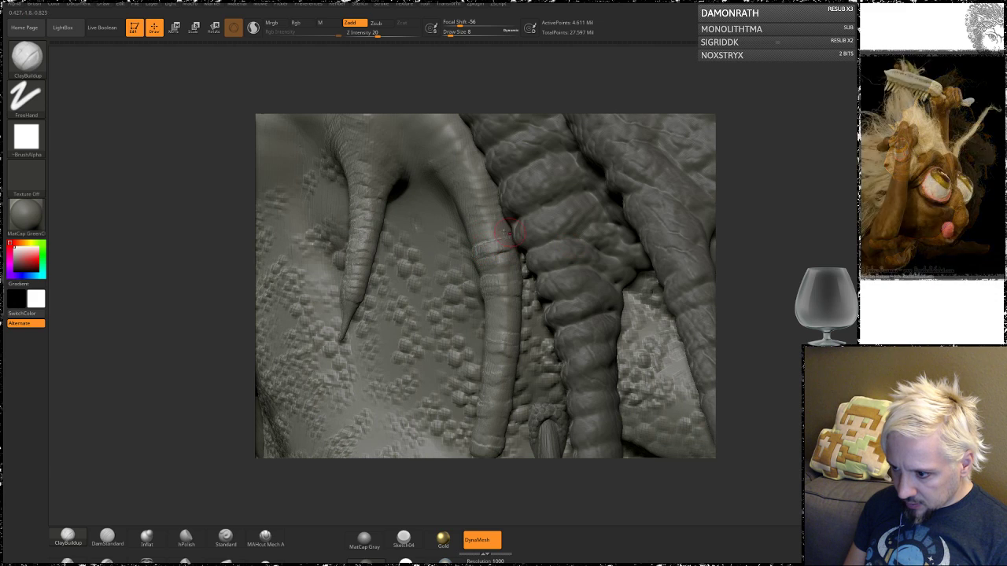
- Make the other parts transparent, set the draw size to 14 and build thicker bands up the outer tendril's upper shaft
mouse_move(750, 248)
alt+mouse_down()
mouse_move(746, 208)
mouse_move(746, 246)
mouse_move(775, 242)
alt+mouse_up()
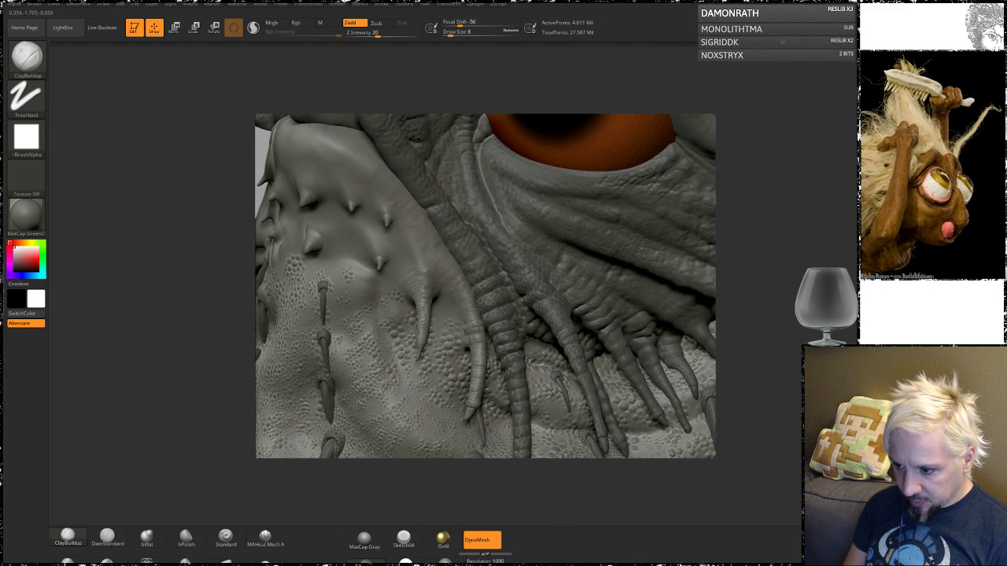
mouse_move(759, 300)
alt+mouse_down()
mouse_move(756, 265)
mouse_move(763, 335)
mouse_move(775, 351)
alt+mouse_up()
click(933, 375)
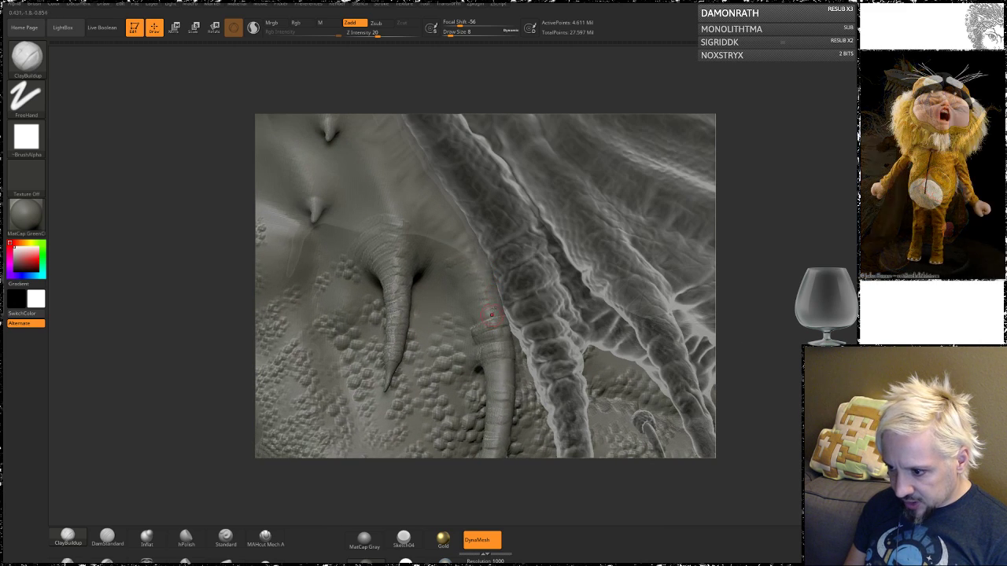
key(space)
mouse_move(475, 313)
mouse_down()
mouse_move(494, 308)
mouse_move(493, 298)
mouse_move(489, 285)
mouse_move(469, 289)
mouse_move(498, 287)
mouse_move(480, 267)
mouse_move(478, 234)
mouse_up()
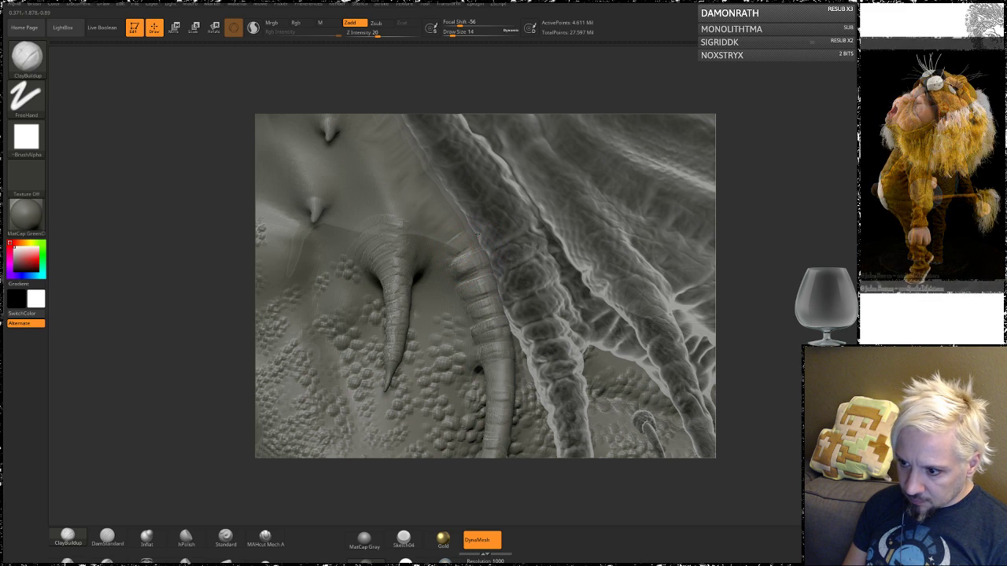
- Extend the thicker clay bands over the outer tendril's base and up the lip ridge, smoothing them into soft folds
mouse_move(728, 197)
alt+mouse_down()
mouse_move(773, 263)
mouse_move(677, 275)
mouse_move(507, 329)
alt+mouse_up()
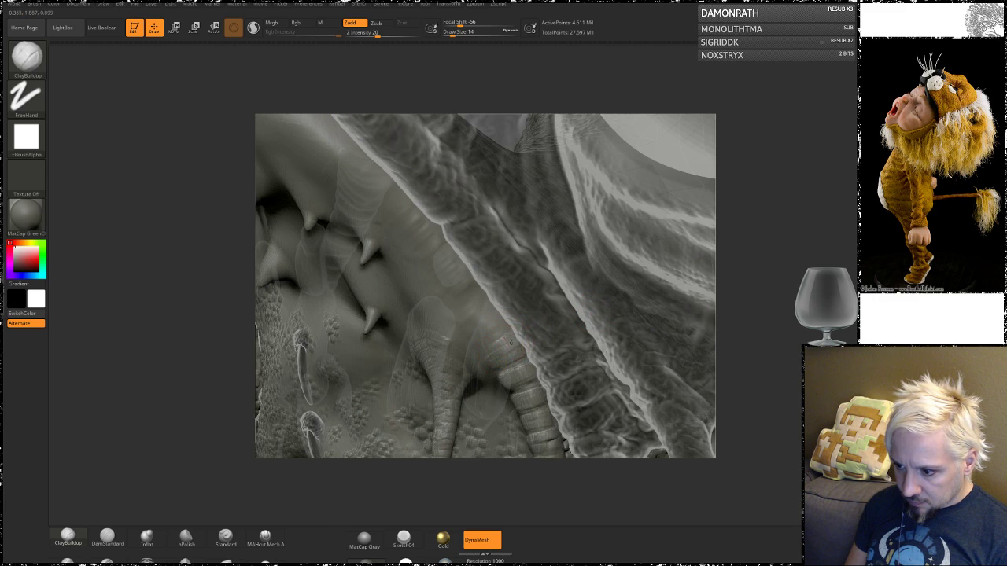
key(shift)
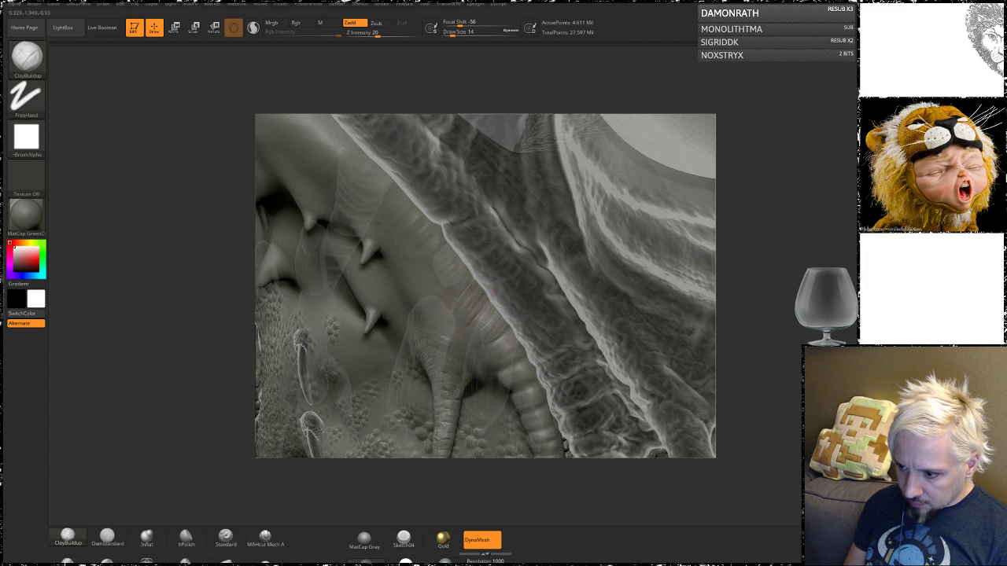
mouse_move(748, 293)
mouse_down()
mouse_move(746, 308)
mouse_move(757, 296)
mouse_move(745, 280)
mouse_move(400, 332)
mouse_up()
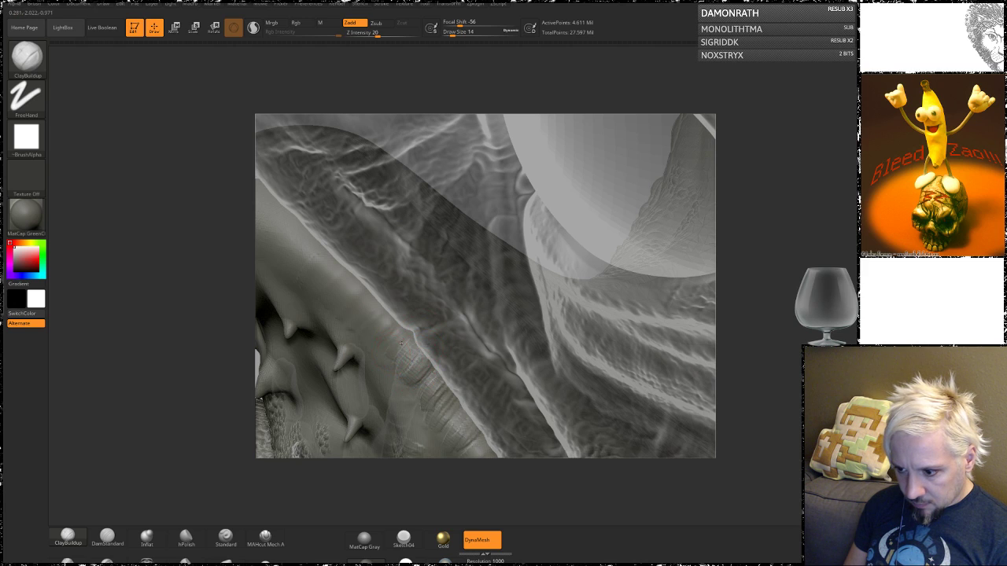
key(shift)
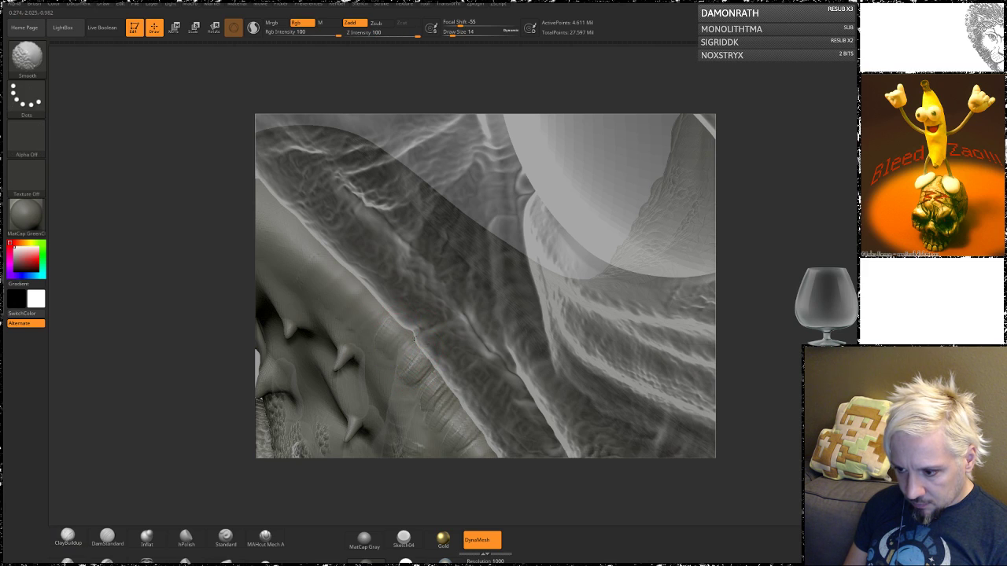
mouse_move(757, 328)
mouse_down()
mouse_move(792, 249)
mouse_move(708, 283)
mouse_up()
key(shift)
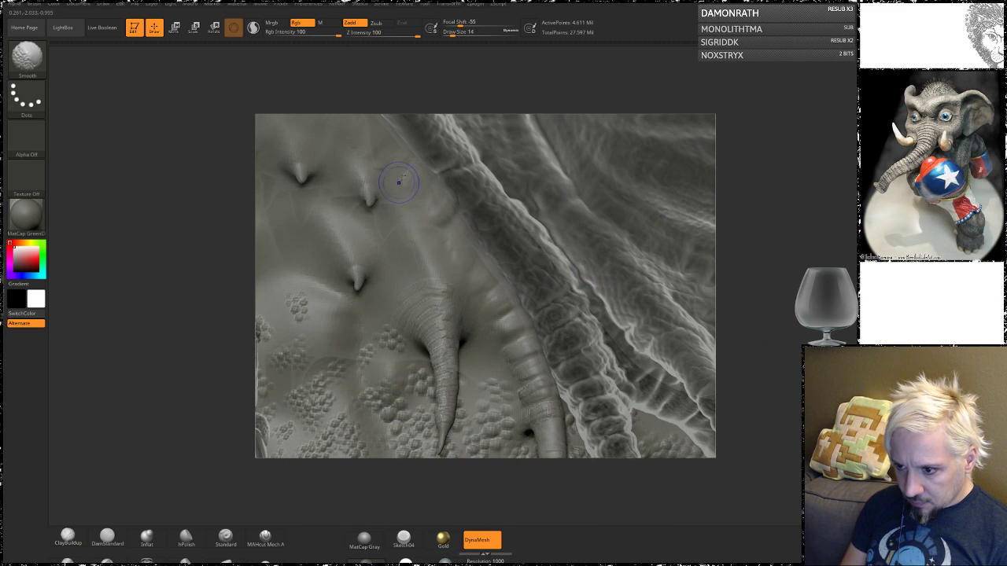
- Smooth the lip ridge's folds and build thicker crosswise clay bands around the smaller tendril's upper shaft
key(shift)
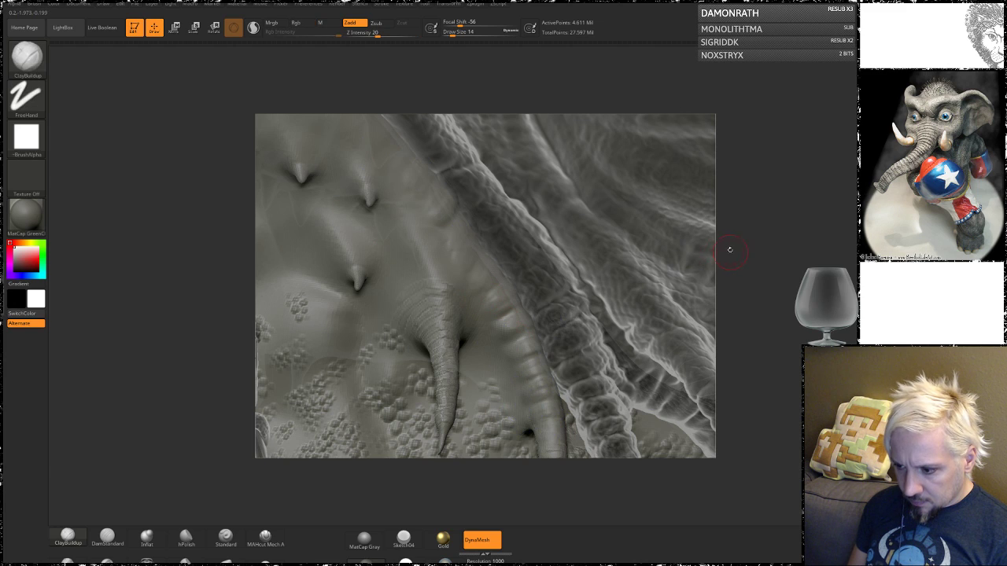
mouse_move(724, 250)
mouse_down()
mouse_move(727, 266)
mouse_move(423, 265)
mouse_move(453, 284)
mouse_up()
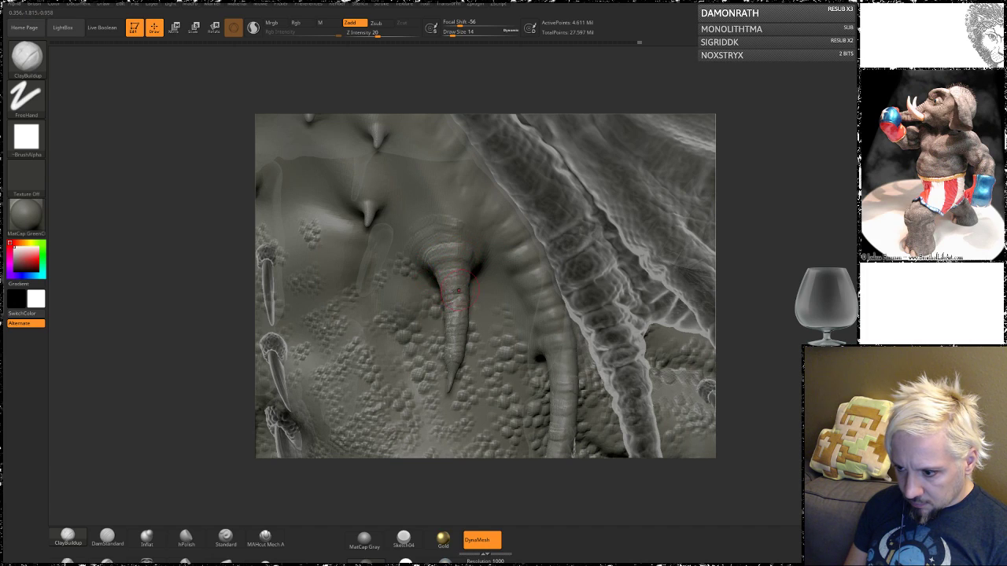
key(shift)
mouse_move(779, 286)
mouse_down()
mouse_move(812, 285)
mouse_move(794, 291)
mouse_up()
drag(455, 299, 459, 303)
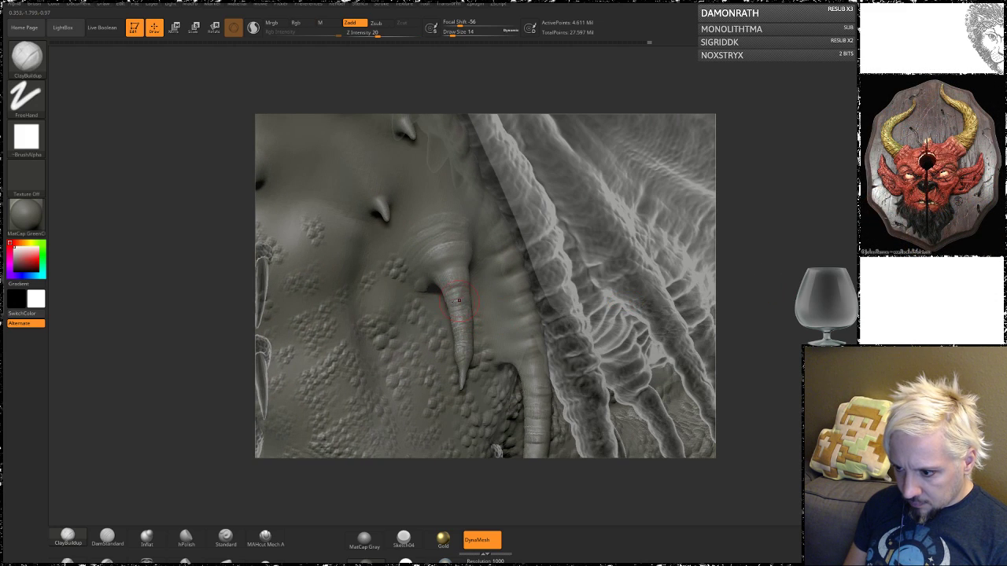
- Set the draw size to 9 and build raised bands around all sides of the smaller tendril, from its base toward the tip
key(space)
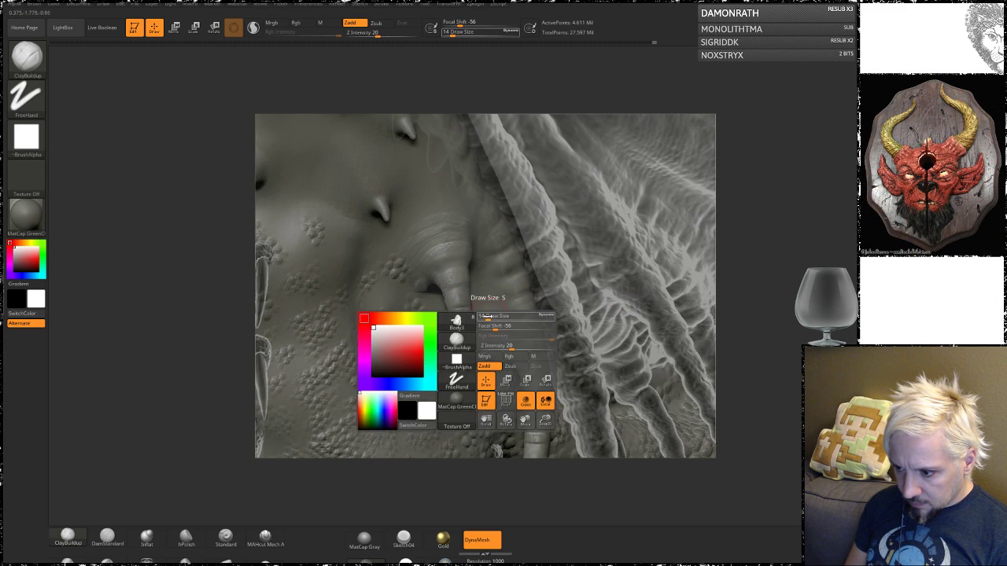
drag(486, 317, 458, 315)
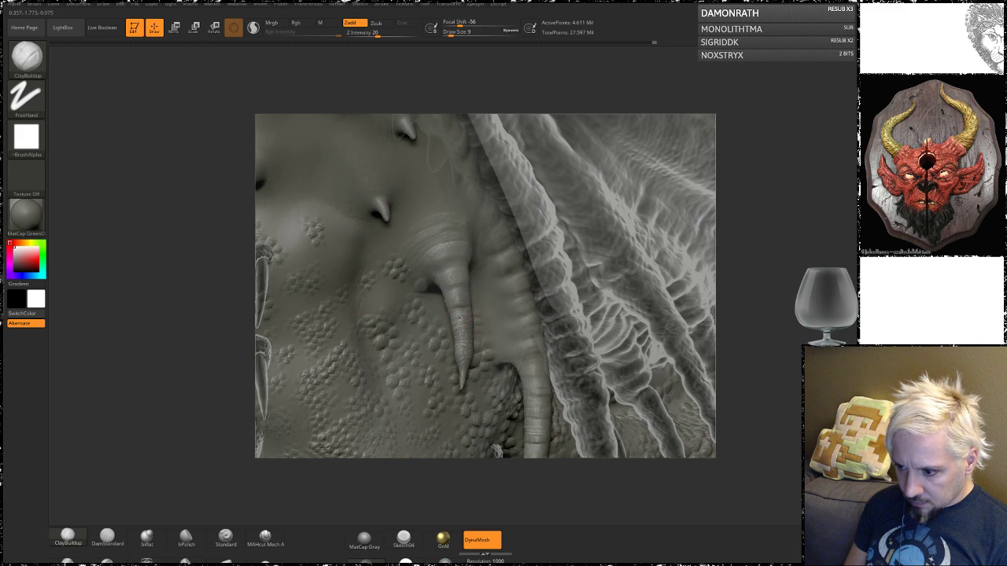
drag(757, 216, 761, 326)
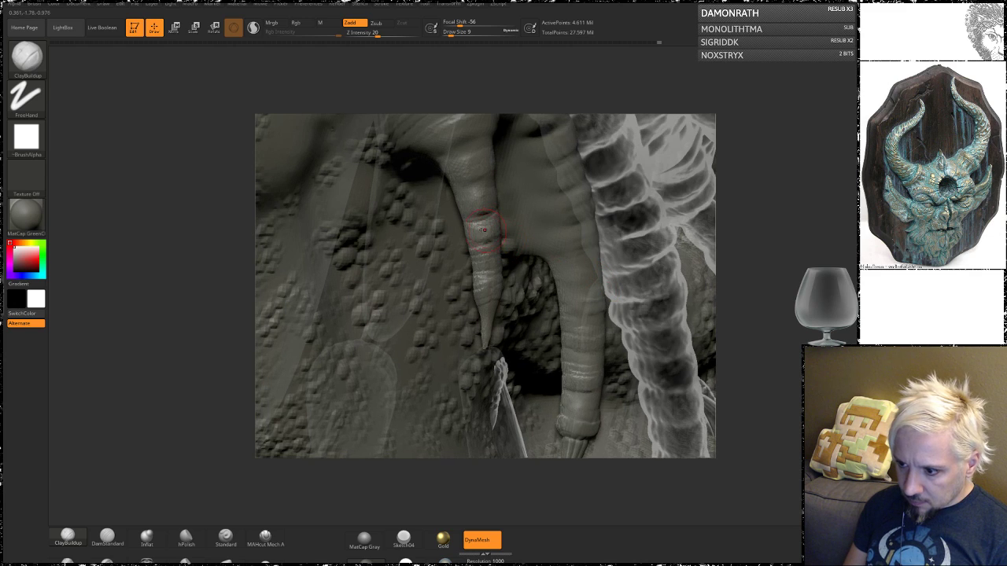
drag(465, 224, 484, 221)
drag(747, 256, 787, 255)
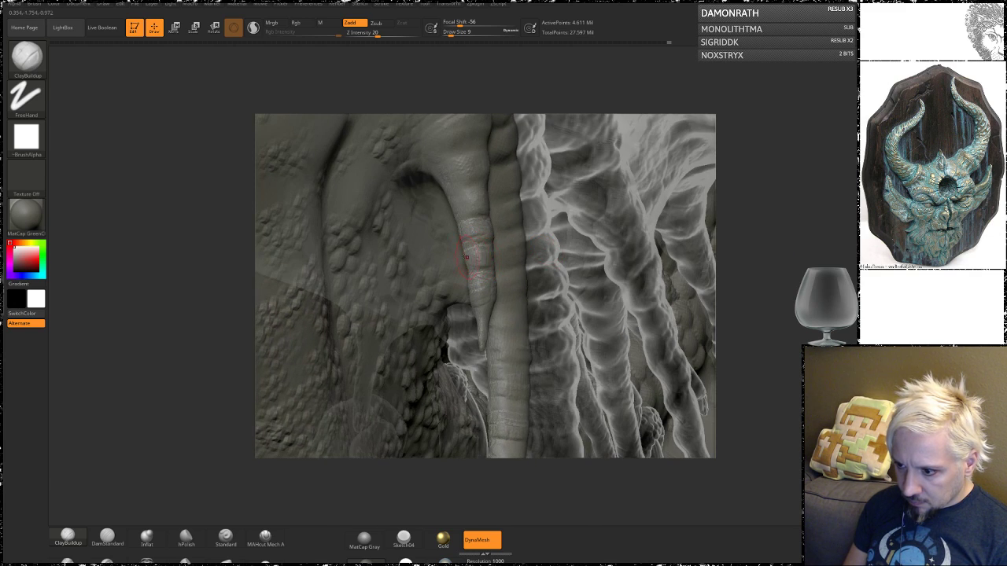
drag(731, 250, 589, 265)
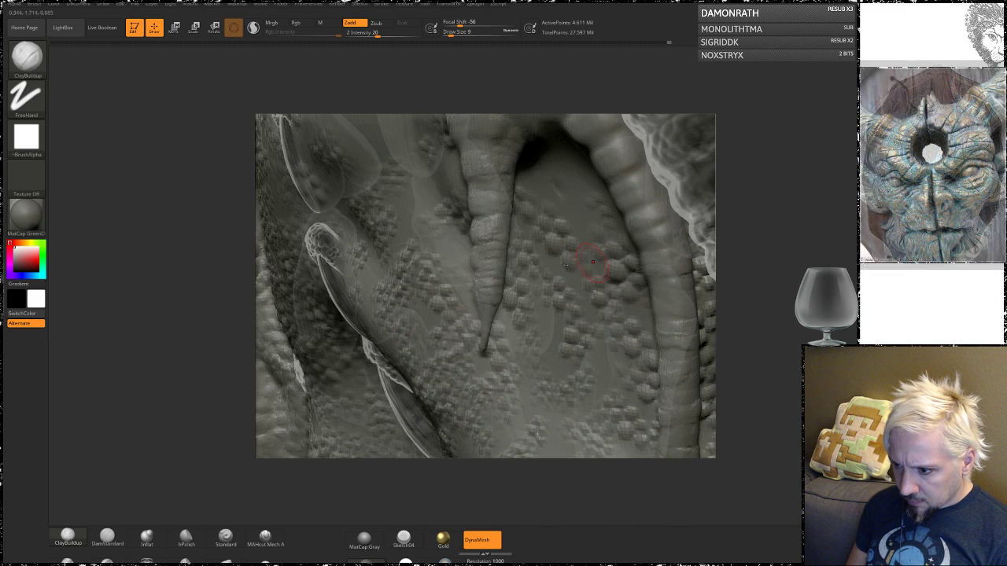
drag(497, 253, 504, 279)
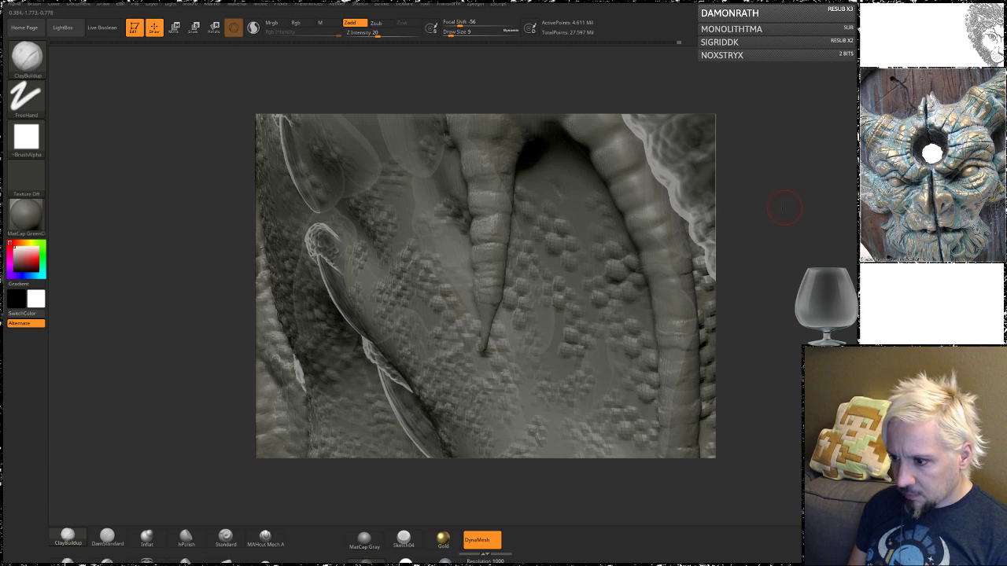
drag(784, 207, 667, 183)
mouse_move(478, 163)
mouse_down()
mouse_move(508, 155)
mouse_move(498, 154)
mouse_up()
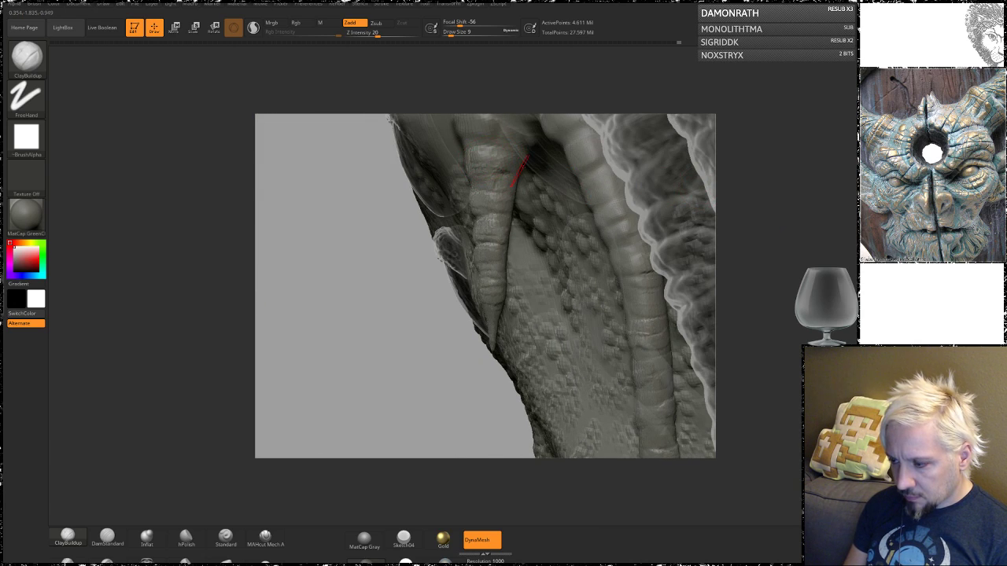
- Make the other parts opaque and examine the banded lip tendrils against the whole face from several angles
alt+drag(791, 271, 629, 275)
key(shift+f)
mouse_move(801, 134)
alt+mouse_down()
mouse_move(784, 246)
mouse_move(810, 196)
alt+mouse_up()
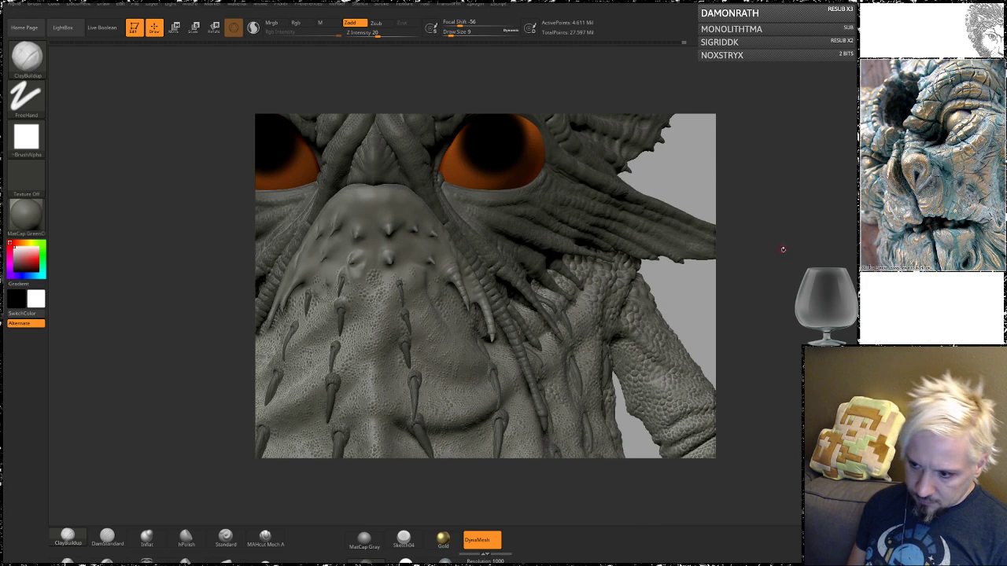
mouse_move(787, 284)
mouse_down()
mouse_move(794, 292)
mouse_move(782, 276)
mouse_up()
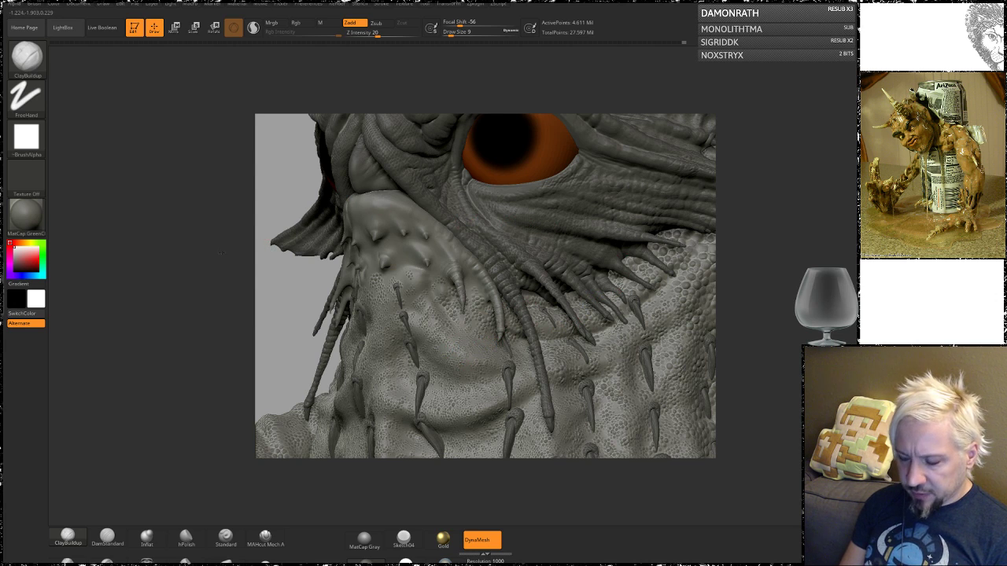
drag(223, 250, 235, 261)
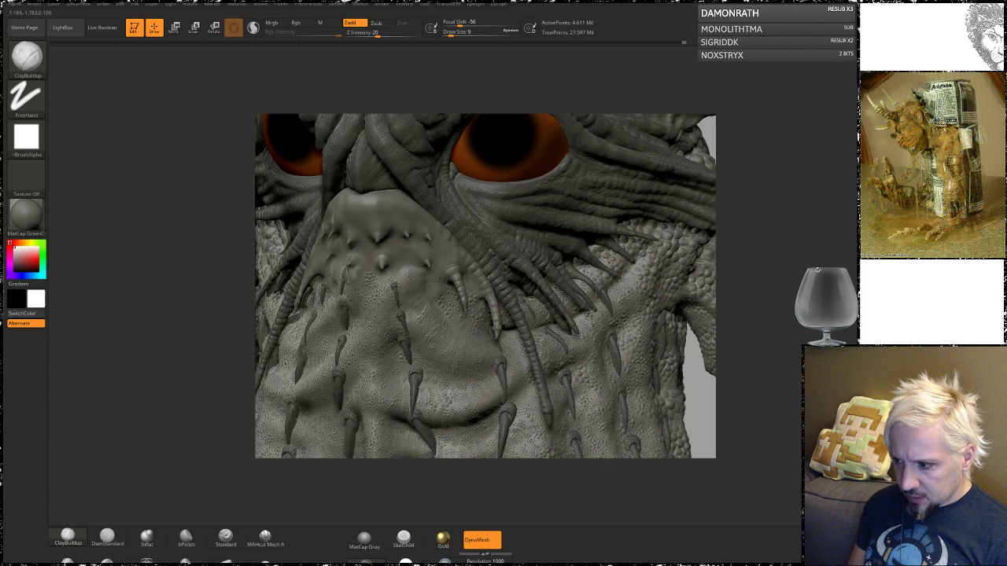
- Spread ClayBuildup folds from the outer tendril's base across the skin between the two tendrils
mouse_move(789, 241)
alt+mouse_down()
mouse_move(786, 201)
mouse_move(791, 310)
alt+mouse_up()
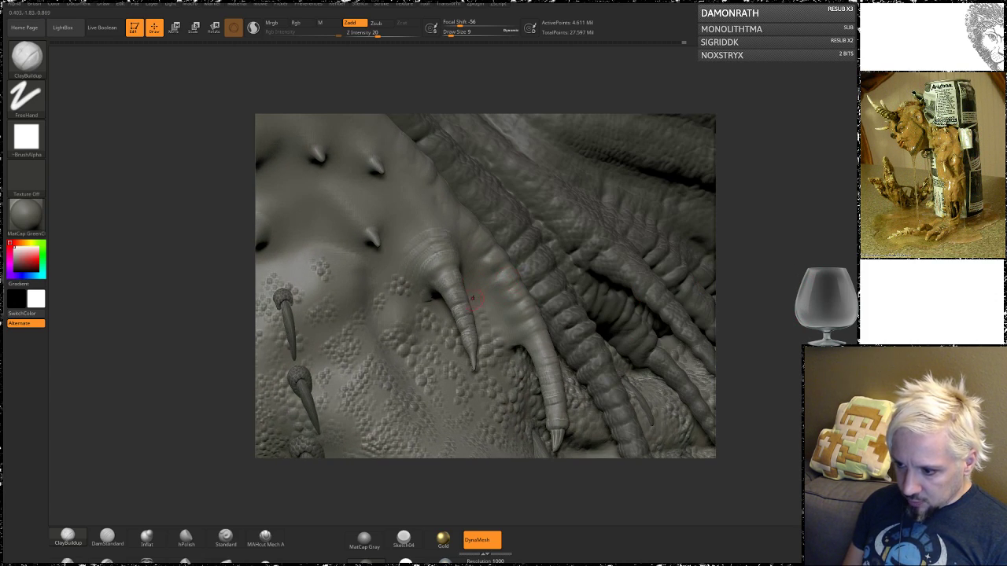
drag(803, 253, 523, 303)
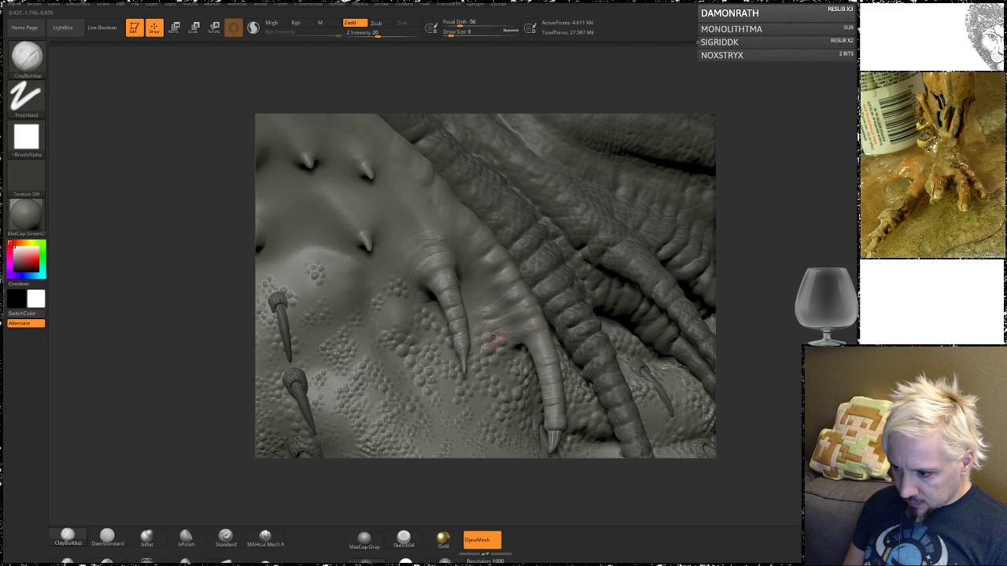
mouse_move(775, 321)
alt+mouse_down()
mouse_move(777, 362)
mouse_move(785, 323)
mouse_move(519, 306)
alt+mouse_up()
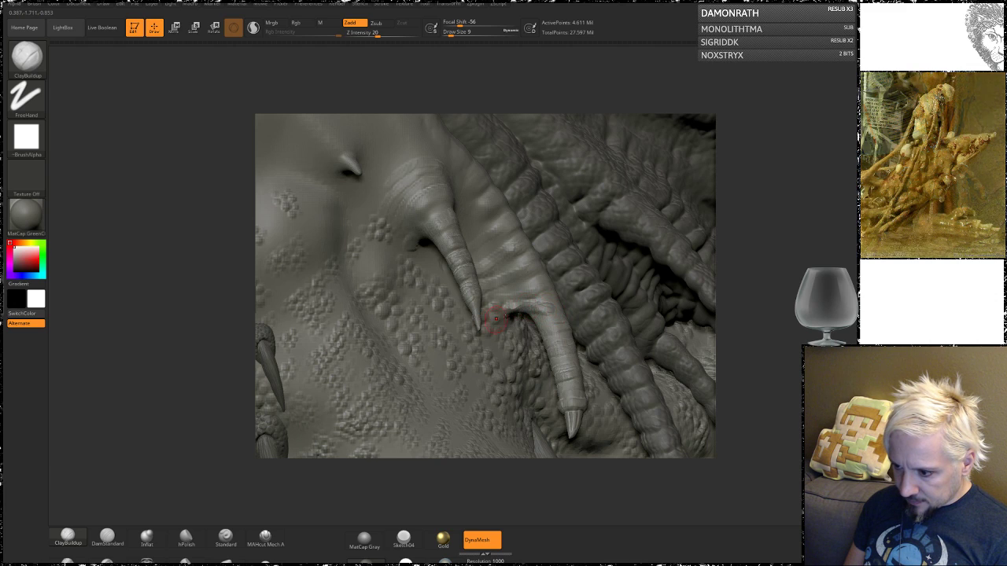
- Turn on Sculptris Pro mode and build up the arched fold and wrinkles where the outer tendril branches from the skin
click(253, 27)
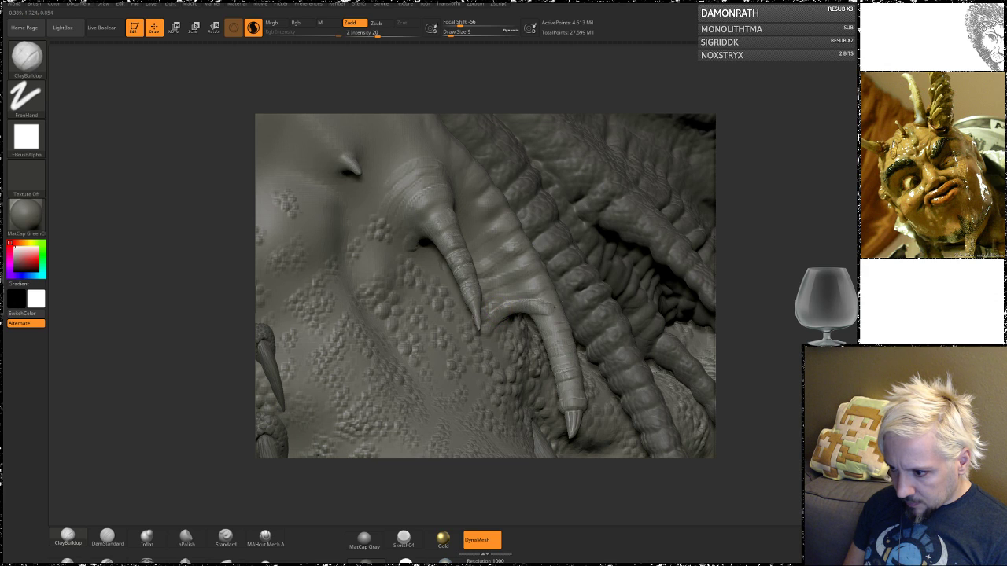
drag(753, 259, 706, 271)
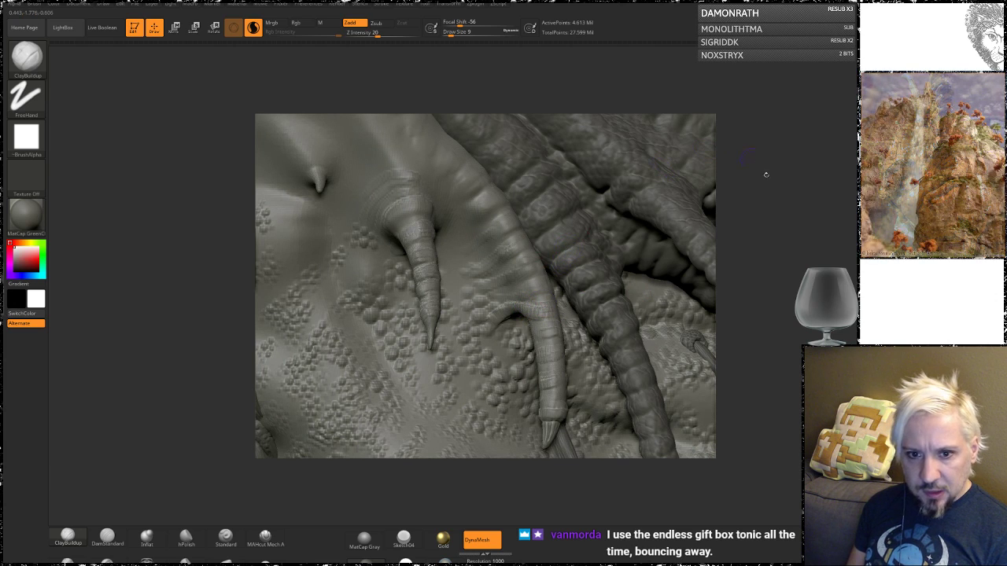
mouse_move(818, 246)
mouse_down()
mouse_move(814, 258)
mouse_move(794, 256)
mouse_up()
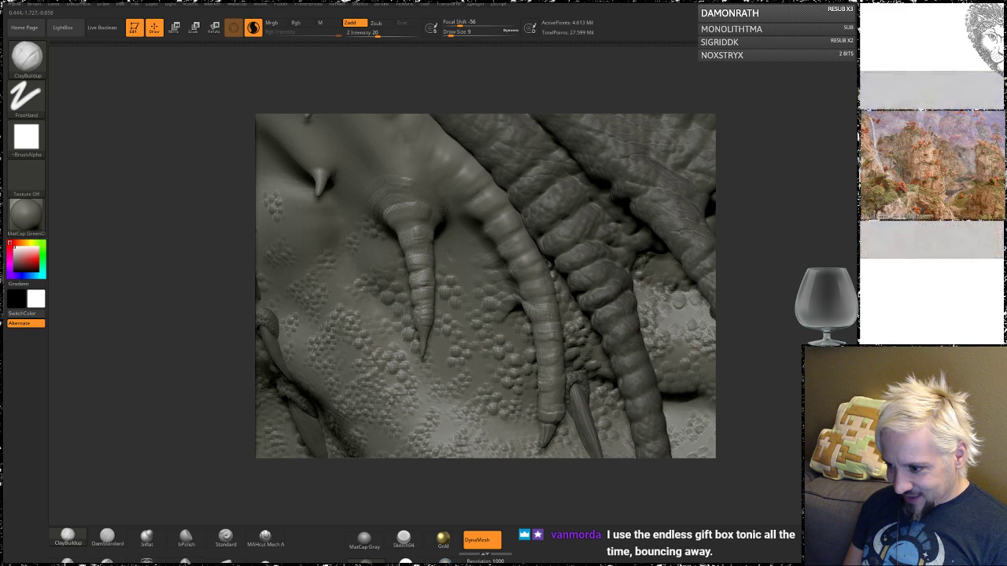
drag(761, 246, 745, 249)
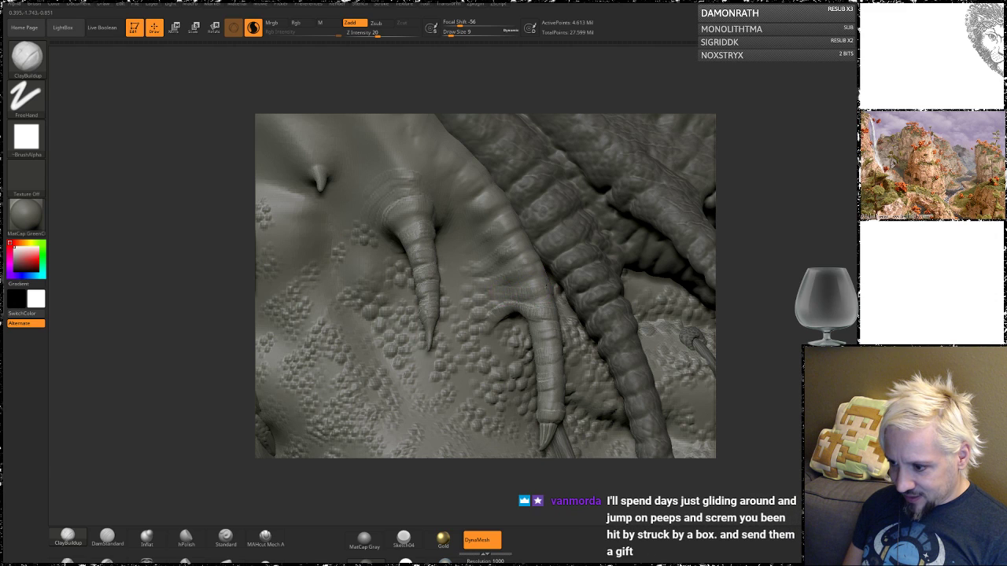
- Make the other parts transparent and build pronounced crosswise bands along the outer tendril's shaft and up the lip ridge
mouse_move(731, 241)
mouse_down()
mouse_move(772, 273)
mouse_move(517, 287)
mouse_up()
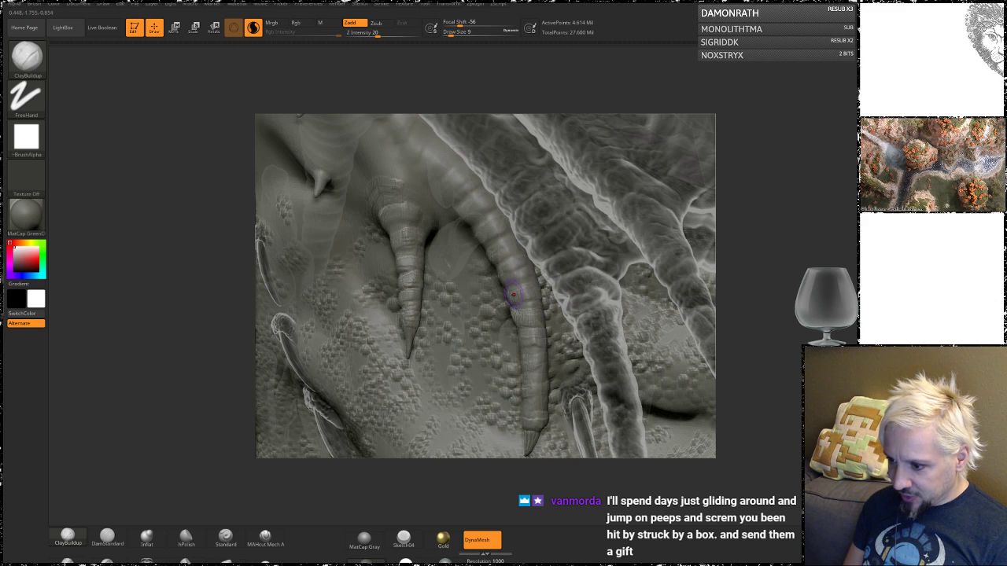
drag(667, 248, 538, 293)
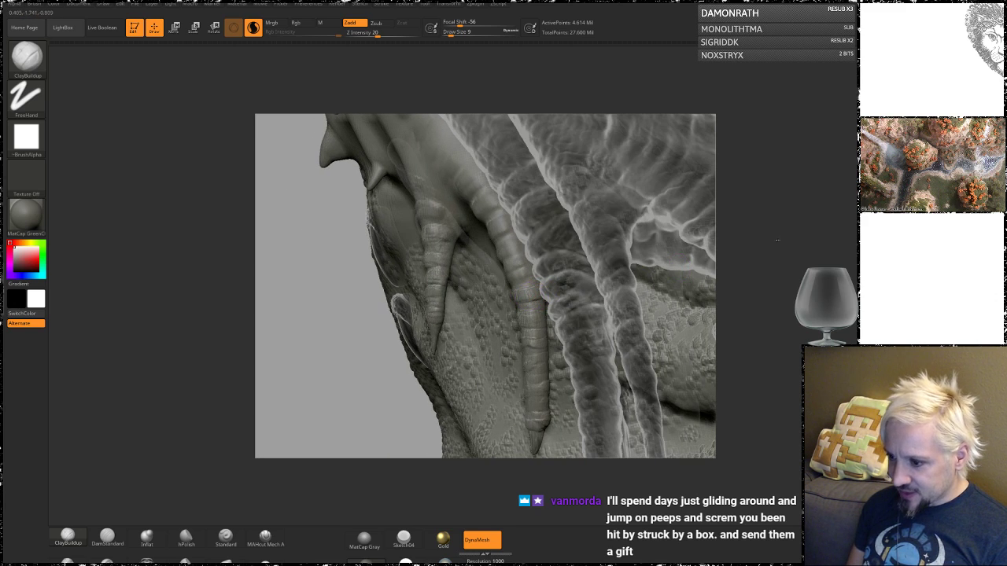
drag(777, 240, 645, 275)
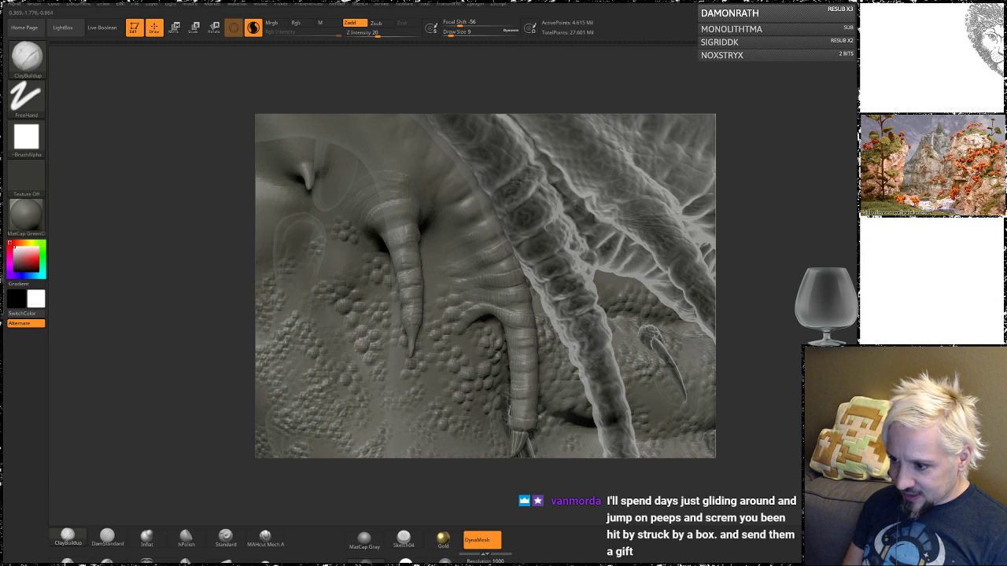
drag(535, 260, 484, 263)
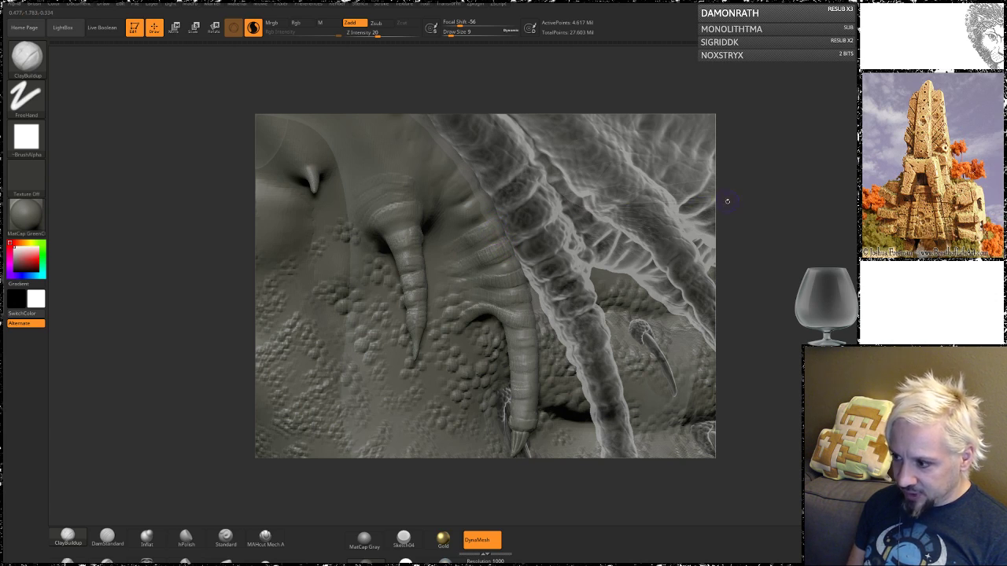
drag(727, 202, 495, 173)
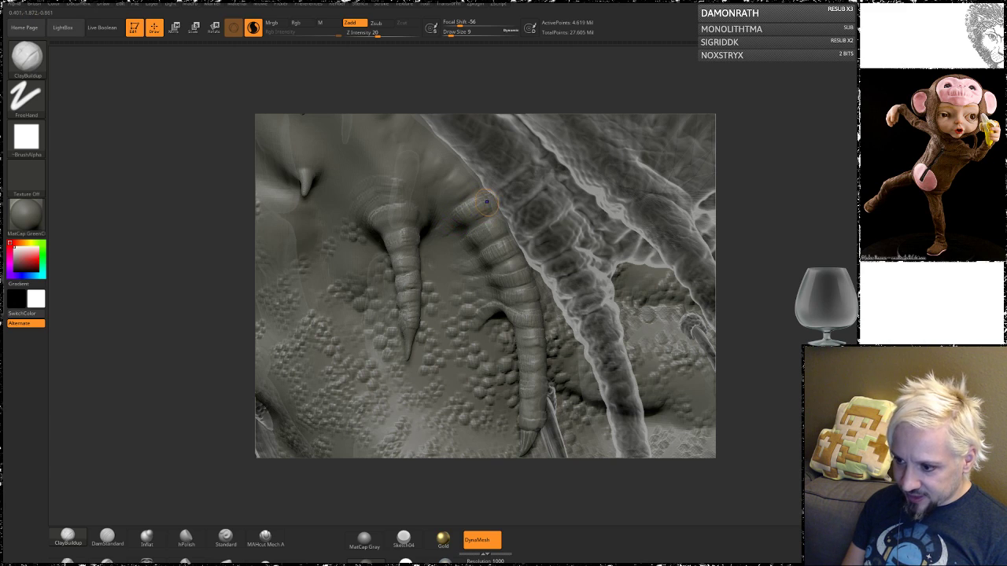
- Smooth the outer tendril's raised bands so they blend softly into the lip ridge and upper shaft
key(shift)
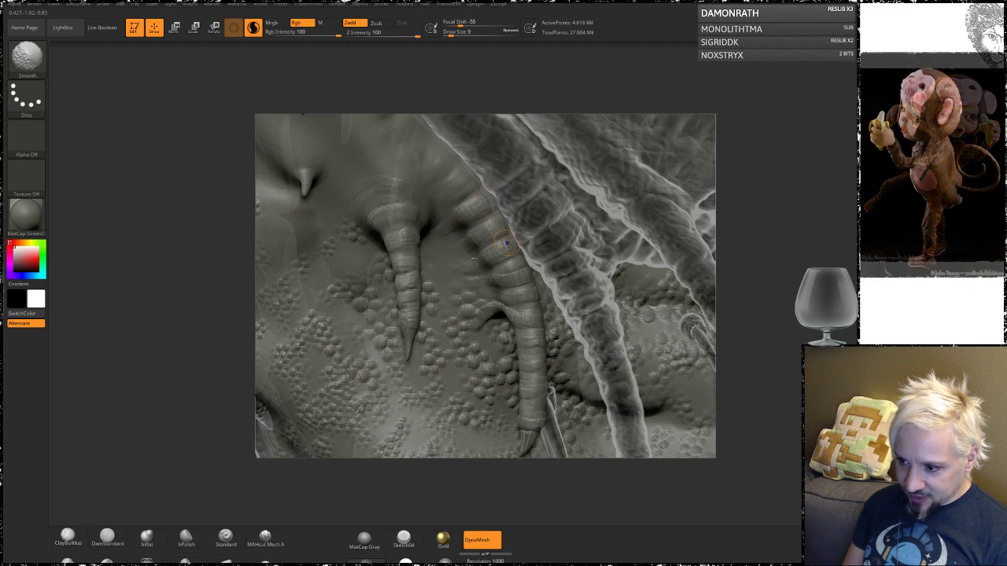
key(shift)
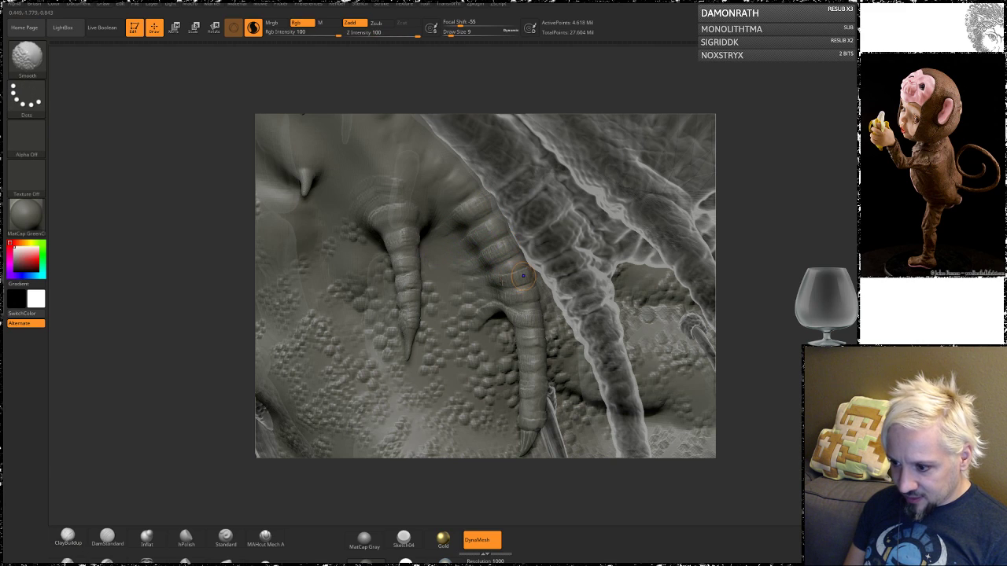
drag(755, 265, 722, 264)
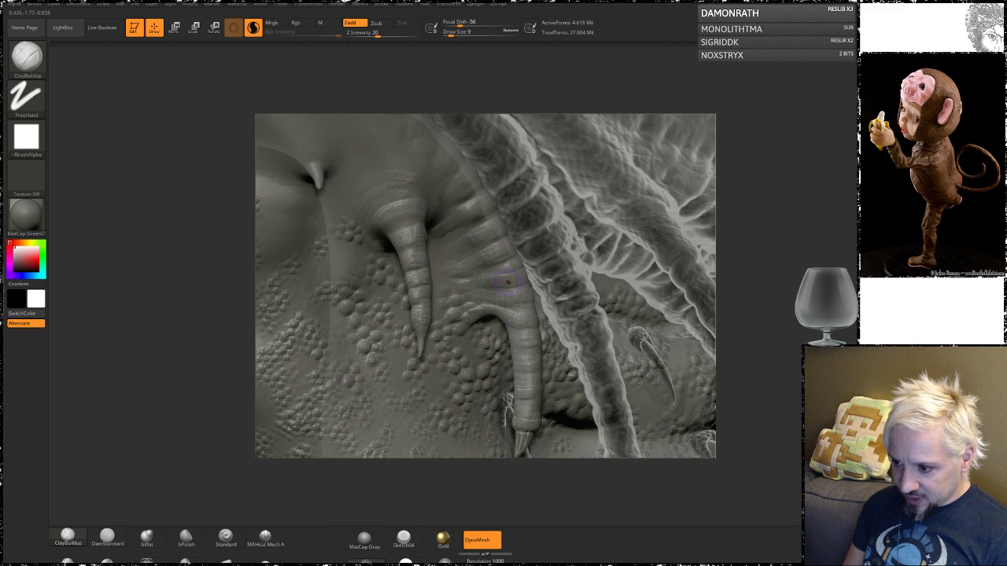
key(shift)
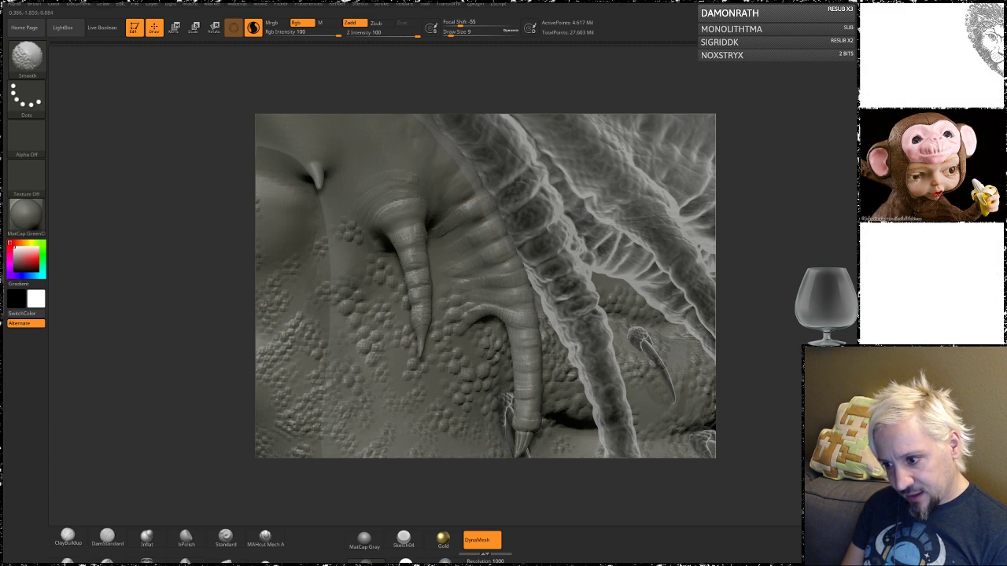
shift+drag(532, 310, 535, 329)
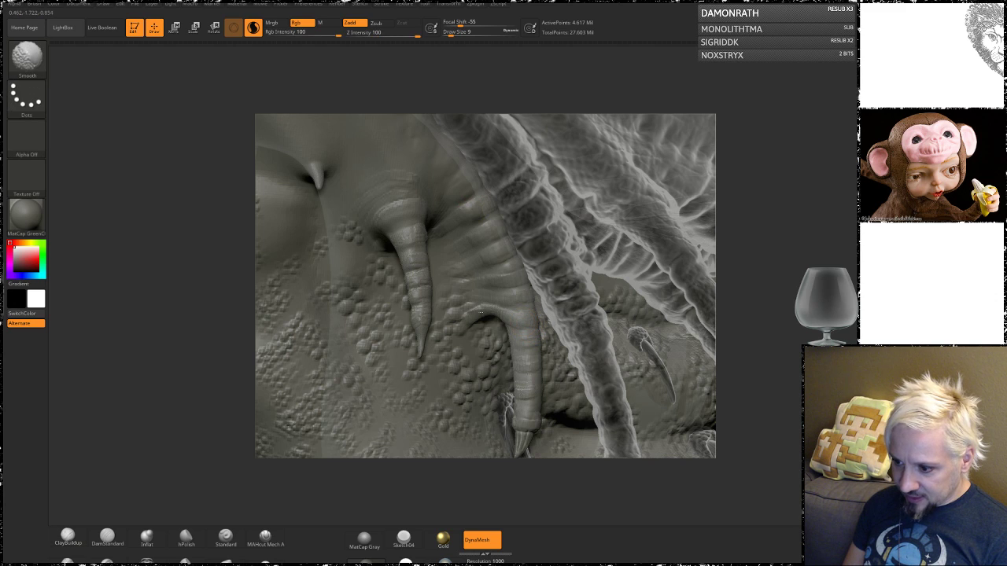
- Reinforce the bands over the smaller tendril's flared base and shaft, and turn off Sculptris Pro mode
mouse_move(768, 274)
mouse_down()
mouse_move(787, 232)
mouse_move(752, 257)
mouse_up()
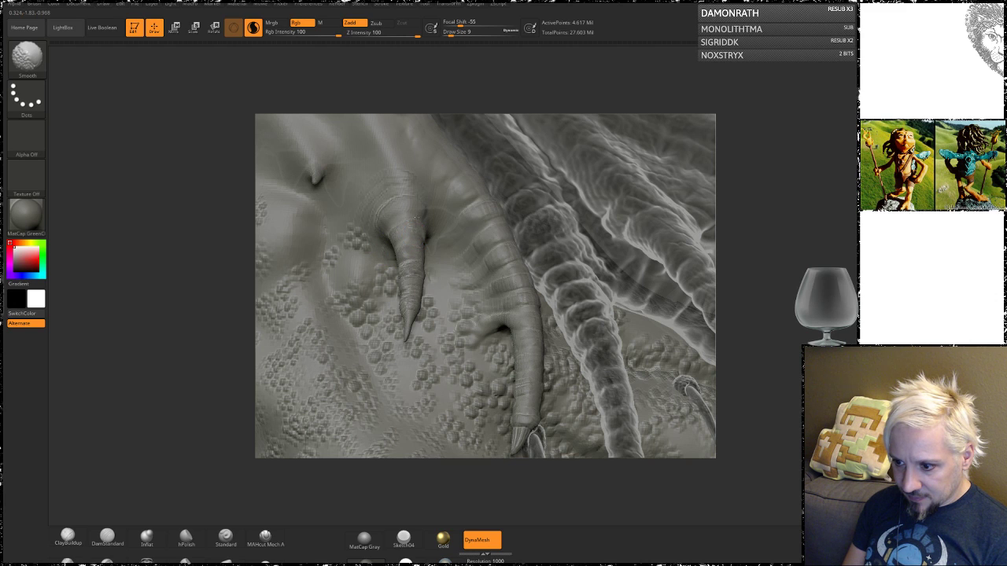
drag(770, 183, 799, 170)
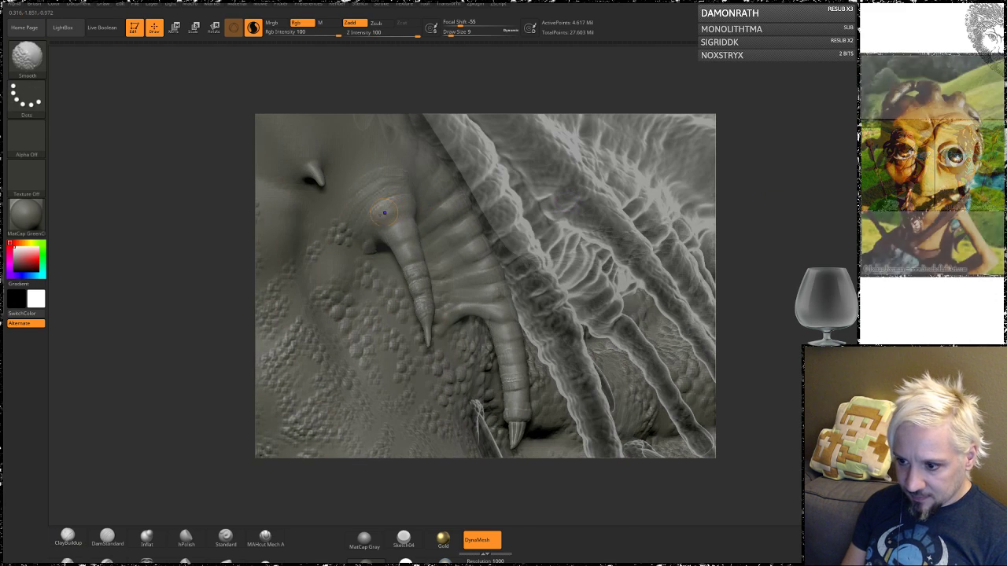
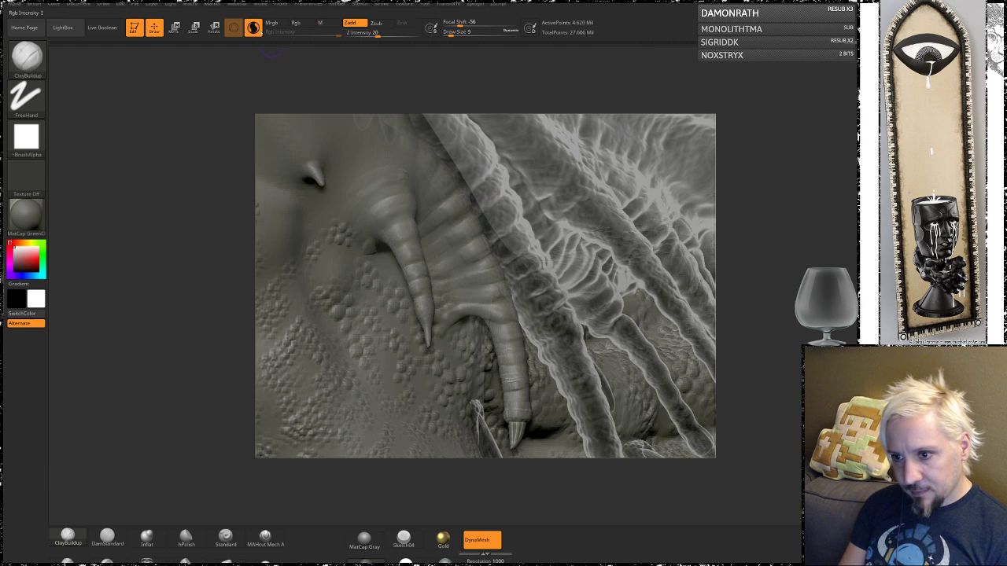
click(253, 28)
- Build up crosswise bands with ClayBuildup from the arched fold down the outer tendril's shaft and soften them
mouse_move(769, 255)
mouse_down()
mouse_move(802, 256)
mouse_move(769, 260)
mouse_move(760, 300)
mouse_up()
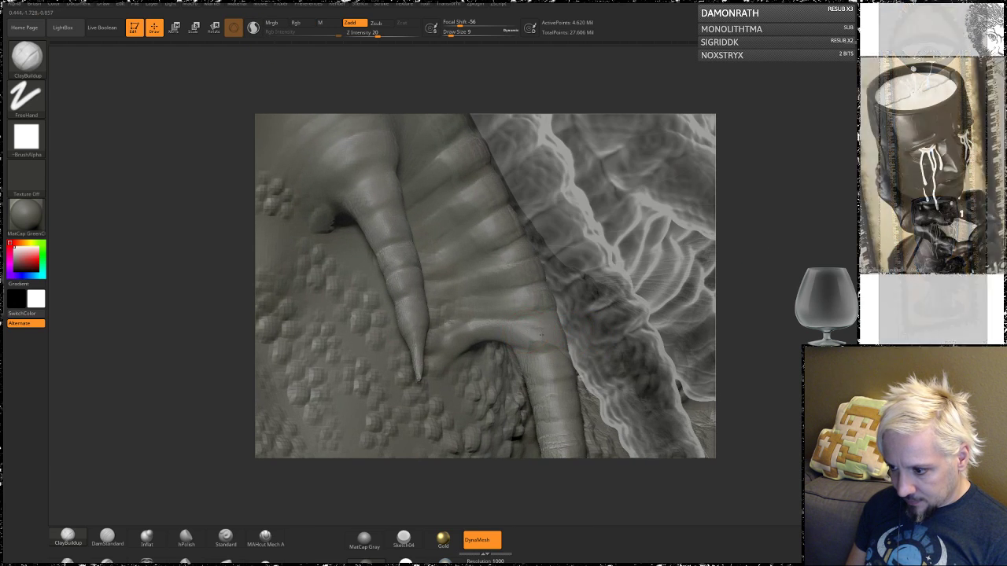
drag(534, 335, 548, 332)
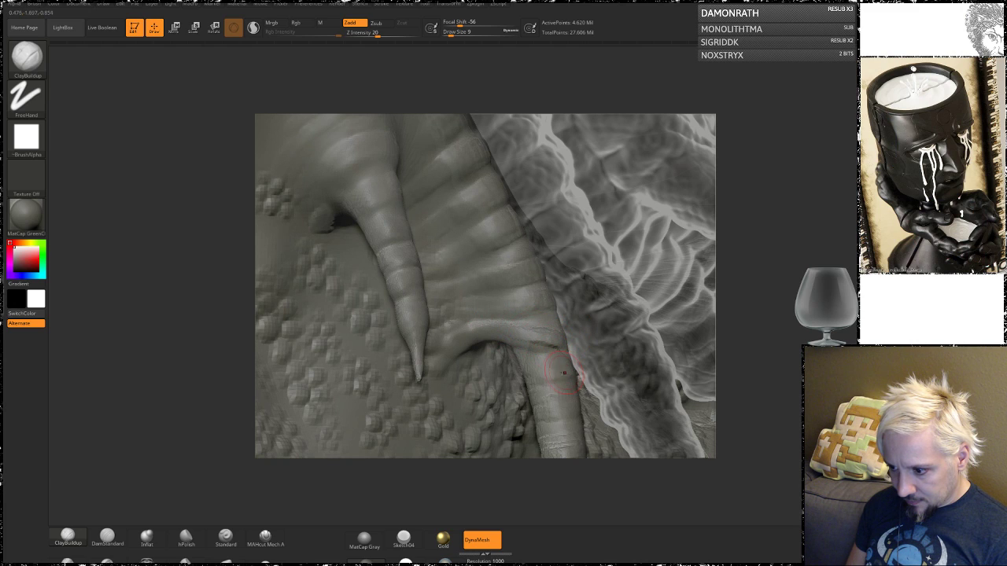
alt+drag(769, 315, 739, 175)
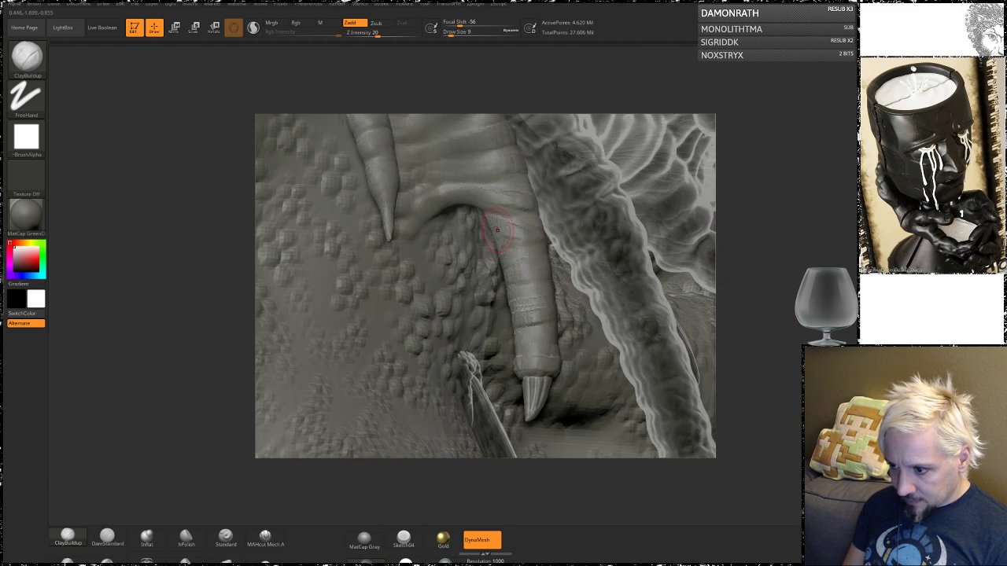
mouse_move(496, 242)
mouse_down()
mouse_move(530, 251)
mouse_move(533, 283)
mouse_up()
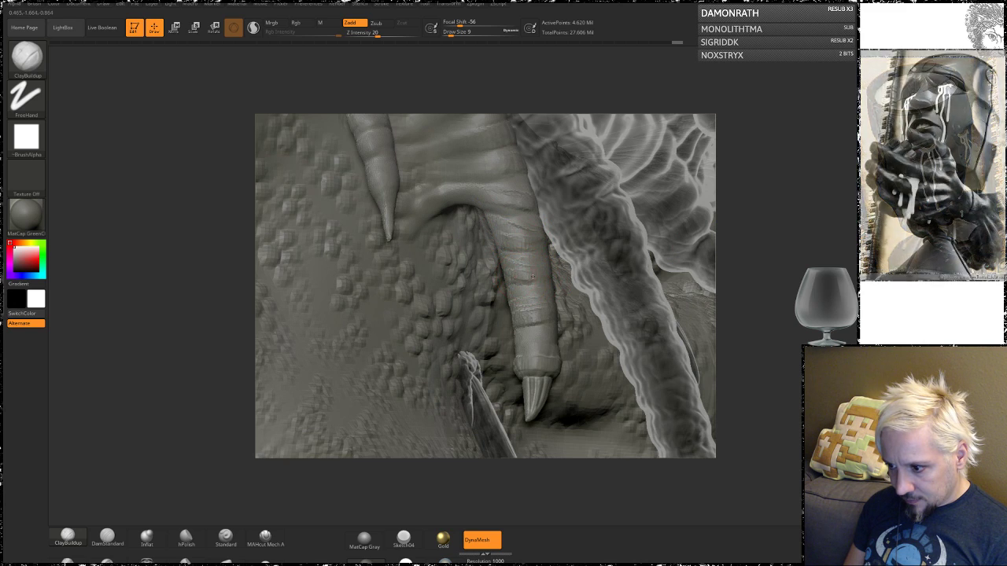
drag(761, 249, 723, 255)
drag(523, 269, 543, 272)
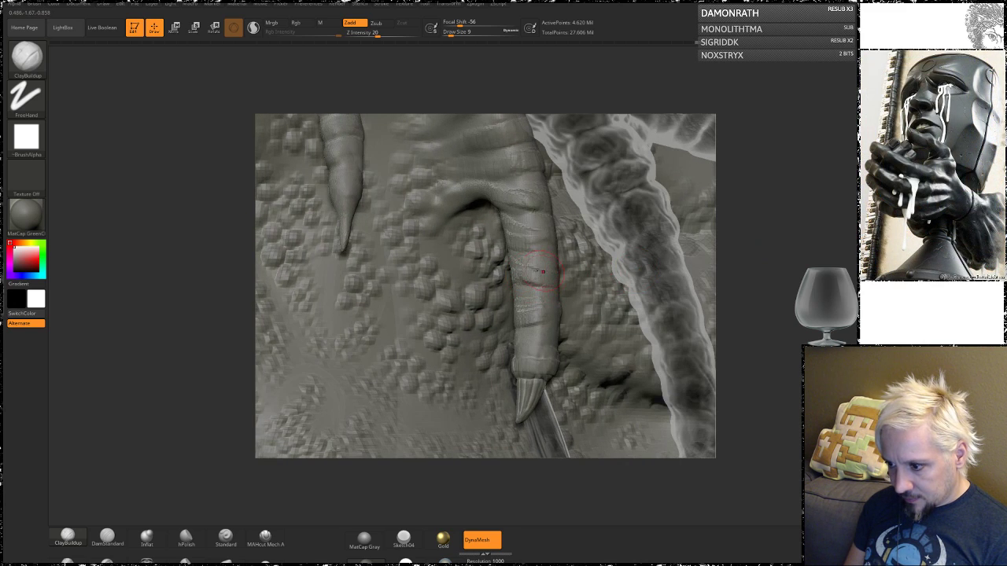
key(shift)
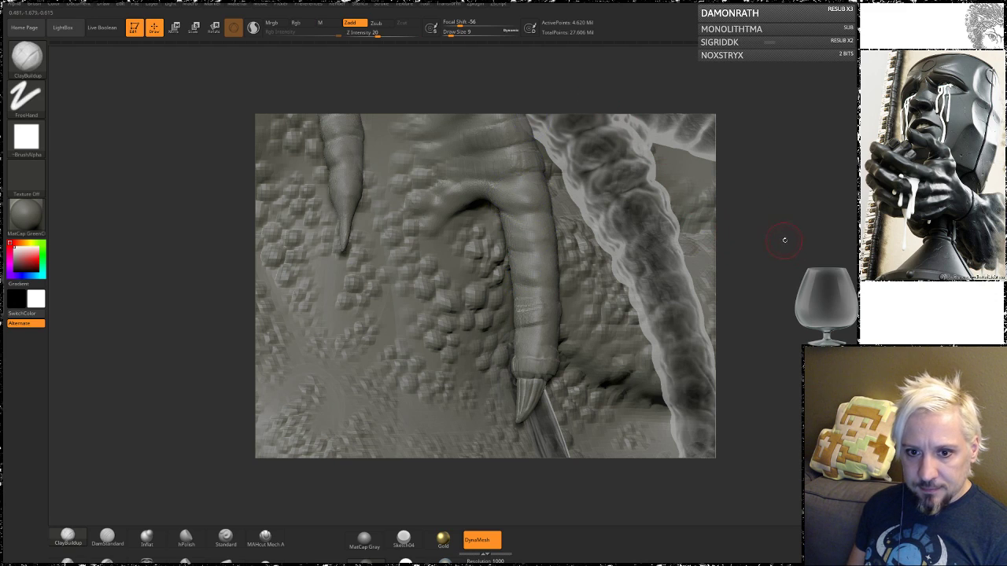
drag(784, 240, 784, 273)
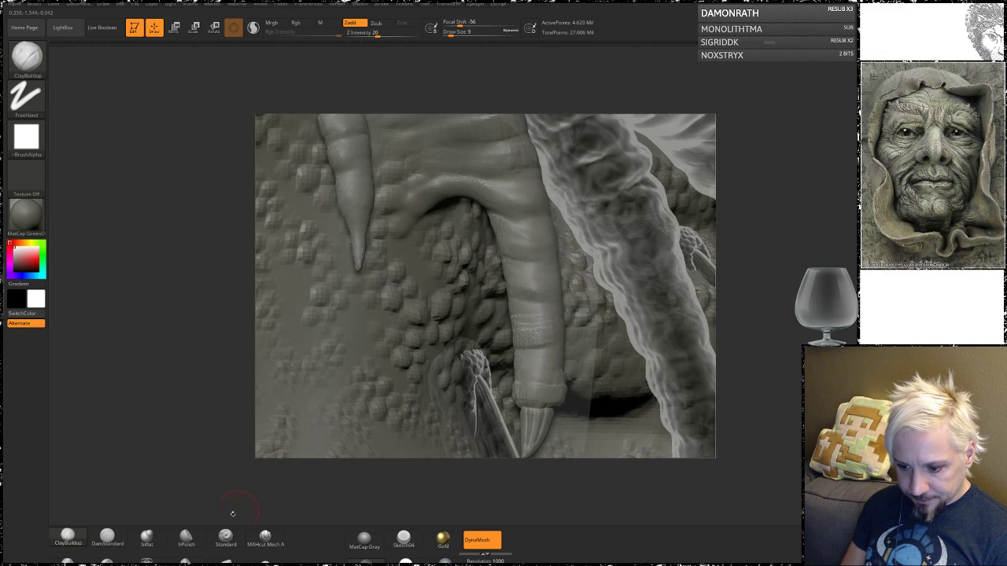
- Flatten the outer tendril's bands and the adjoining lip ridge with the hPolish brush and smooth the planes together
click(186, 536)
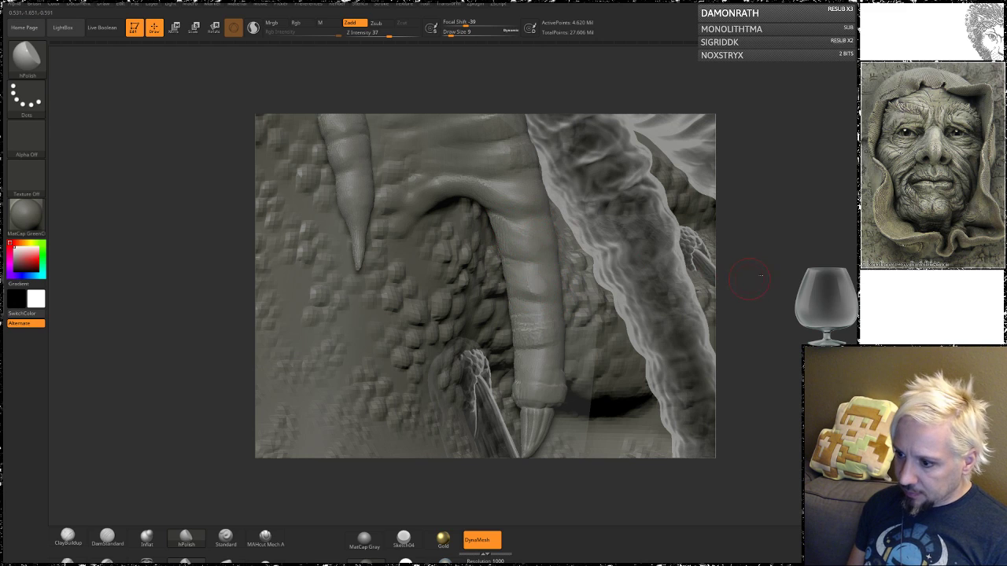
drag(748, 275, 632, 301)
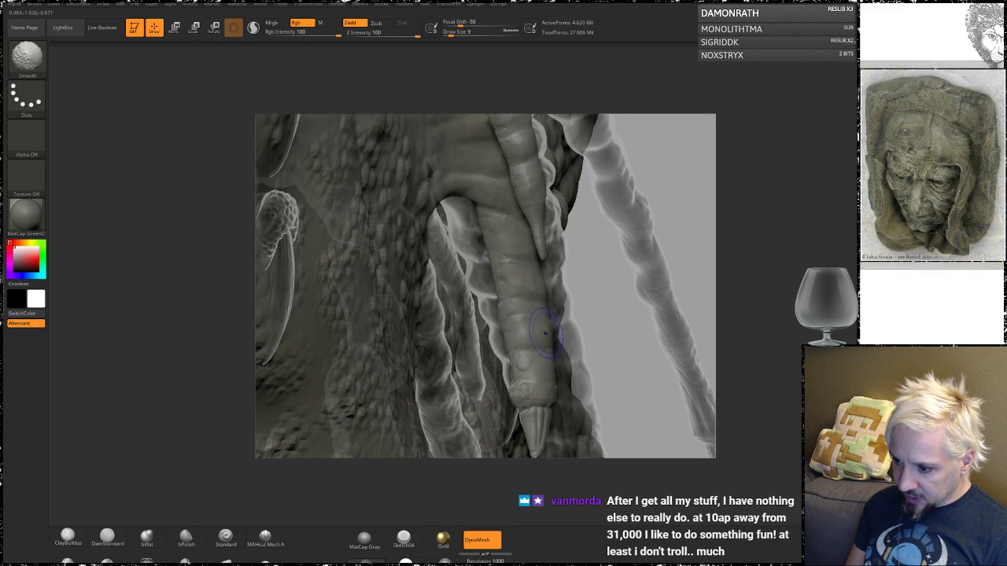
drag(771, 243, 505, 204)
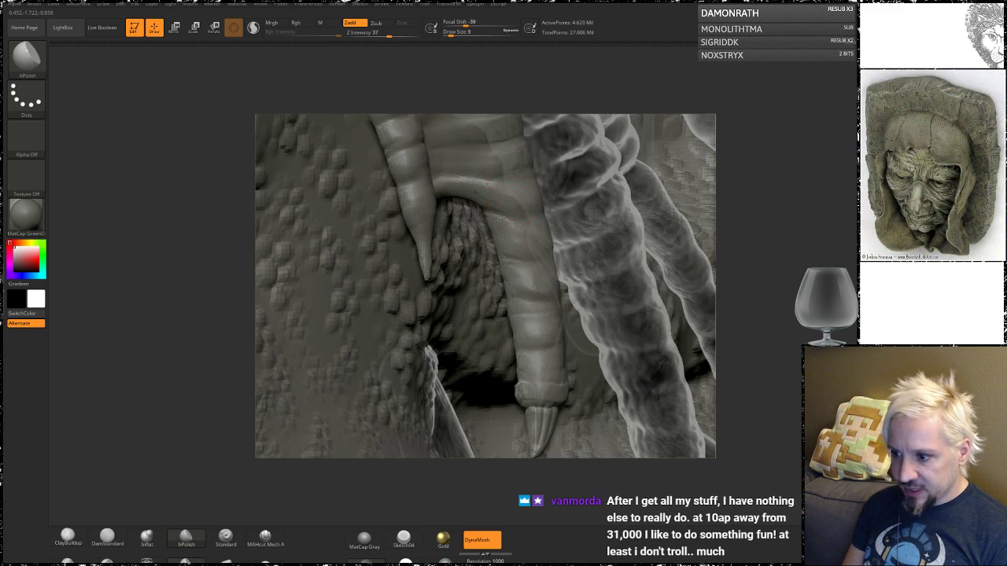
drag(760, 225, 708, 260)
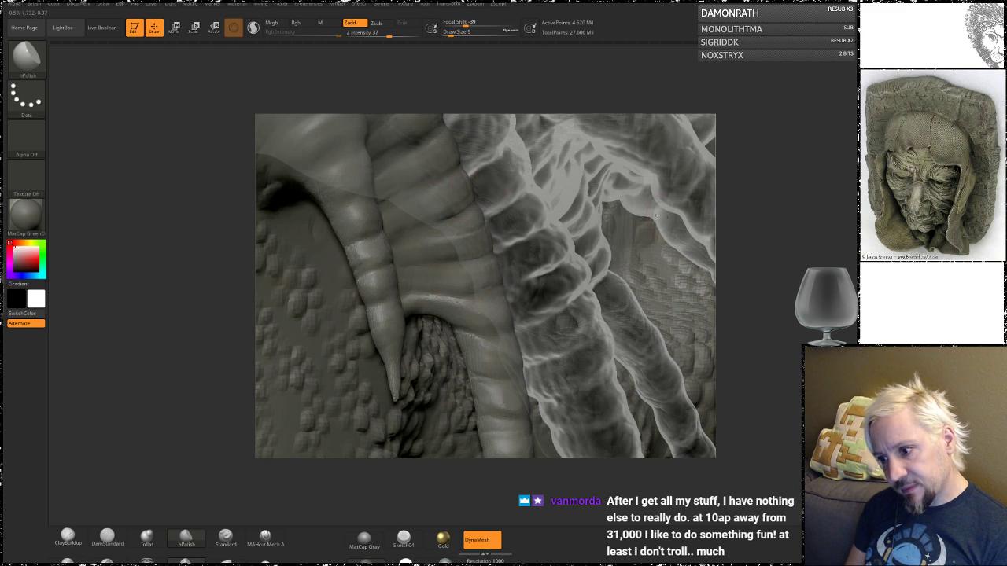
mouse_move(803, 263)
mouse_down()
mouse_move(748, 247)
mouse_move(793, 235)
mouse_move(775, 271)
mouse_up()
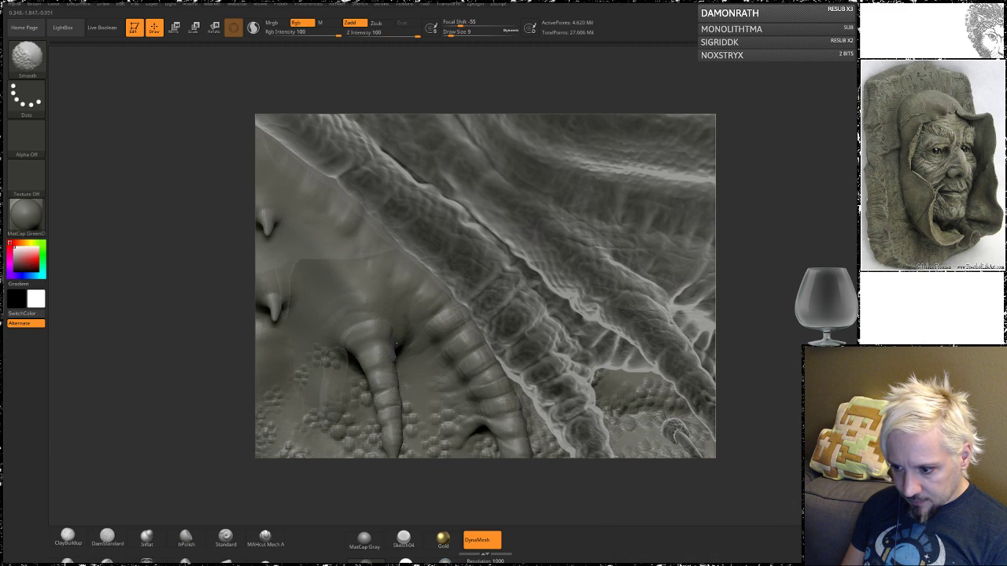
- Carve creases with the DamStandard brush between the lip ridge's bands and above the smaller tendril
click(186, 536)
click(107, 536)
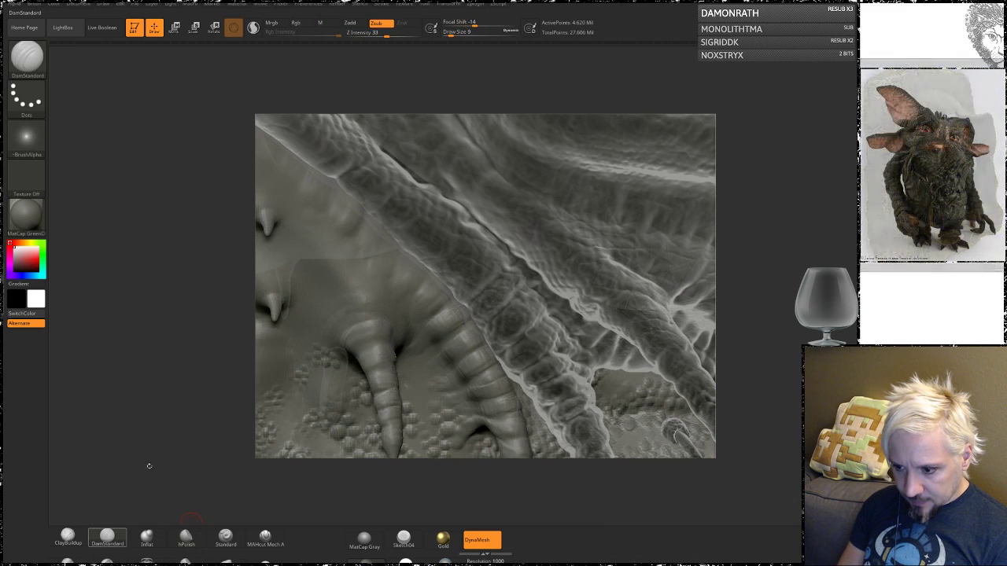
mouse_move(412, 291)
mouse_down()
mouse_move(371, 317)
mouse_move(400, 310)
mouse_move(423, 285)
mouse_up()
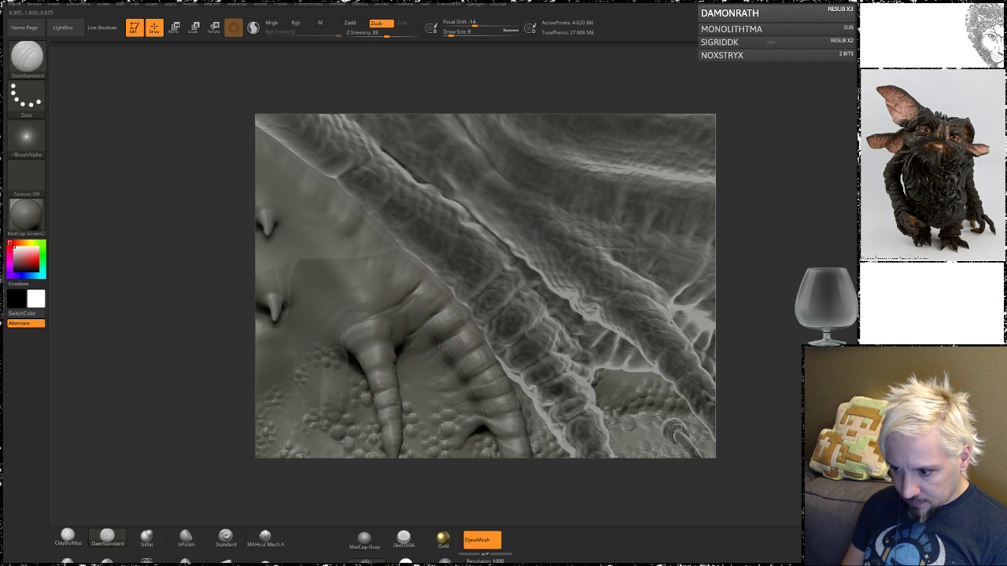
mouse_move(207, 346)
mouse_down()
mouse_move(231, 330)
mouse_move(244, 275)
mouse_up()
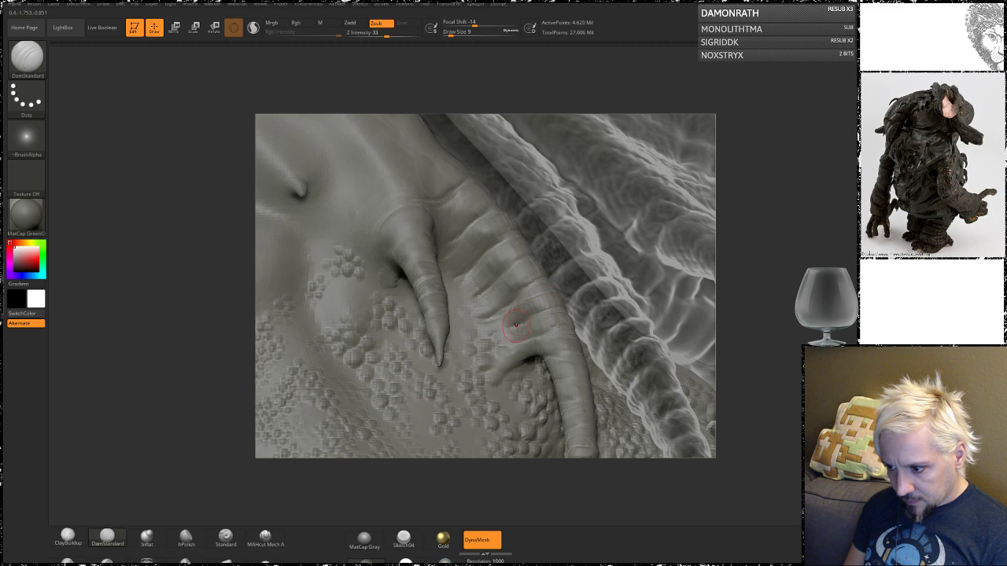
mouse_move(753, 314)
mouse_down()
mouse_move(753, 225)
mouse_move(790, 243)
mouse_up()
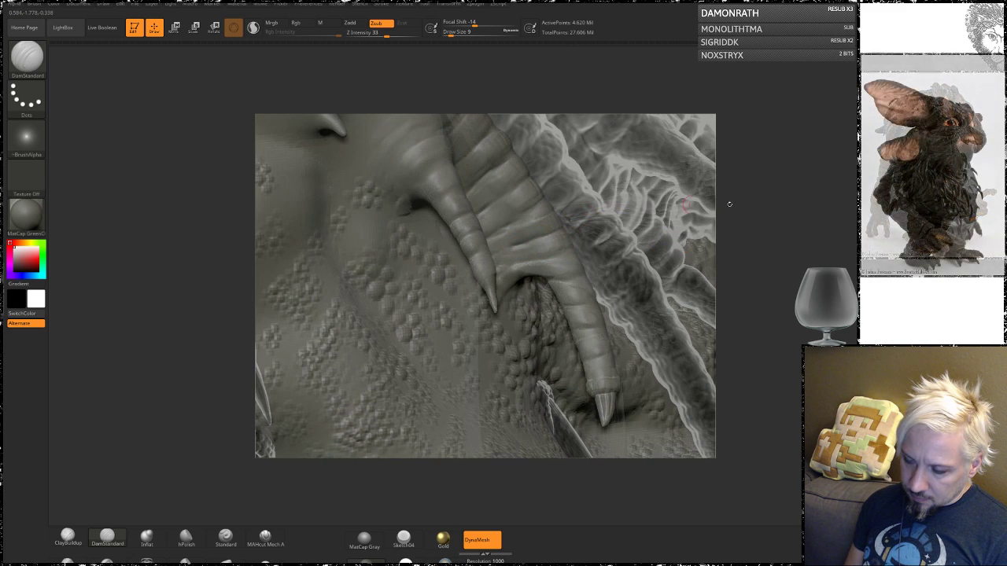
drag(728, 204, 683, 211)
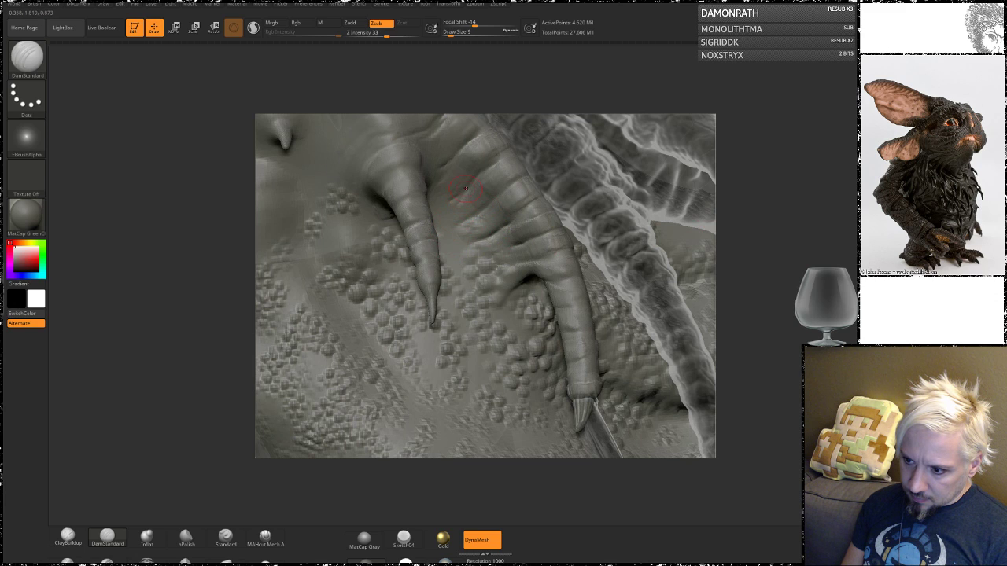
- Cut wrinkles around the smaller tendril's flared base and smooth the skin between it and the outer tendril
mouse_move(742, 169)
mouse_down()
mouse_move(745, 243)
mouse_move(617, 250)
mouse_up()
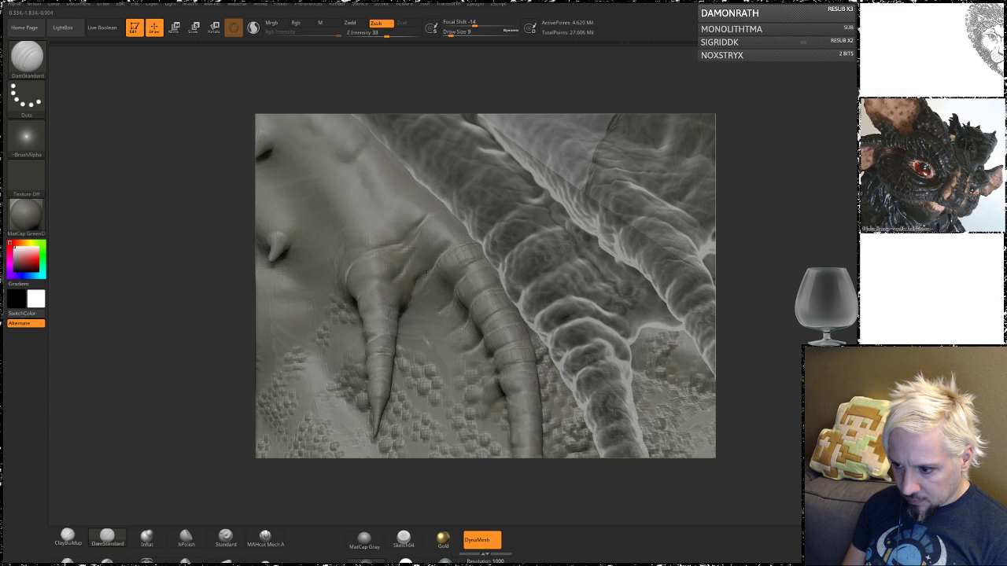
drag(779, 243, 828, 247)
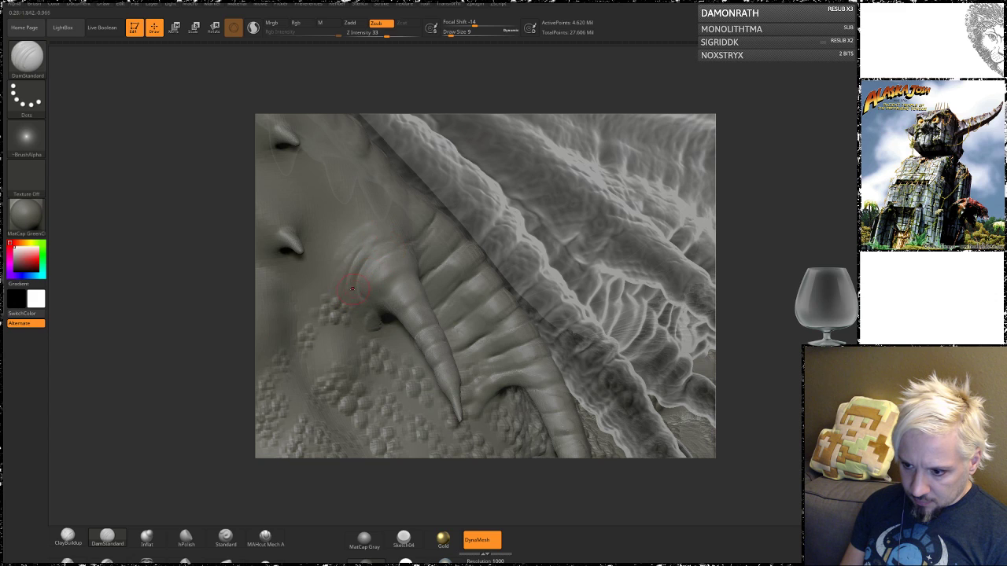
mouse_move(740, 270)
mouse_down()
mouse_move(725, 257)
mouse_move(746, 296)
mouse_move(728, 297)
mouse_move(757, 373)
mouse_move(416, 322)
mouse_up()
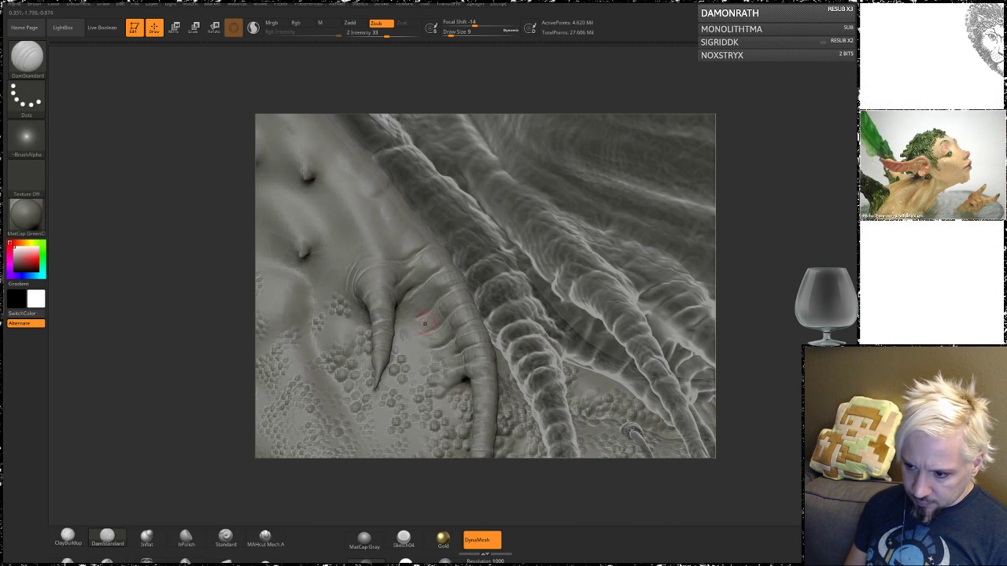
key(shift)
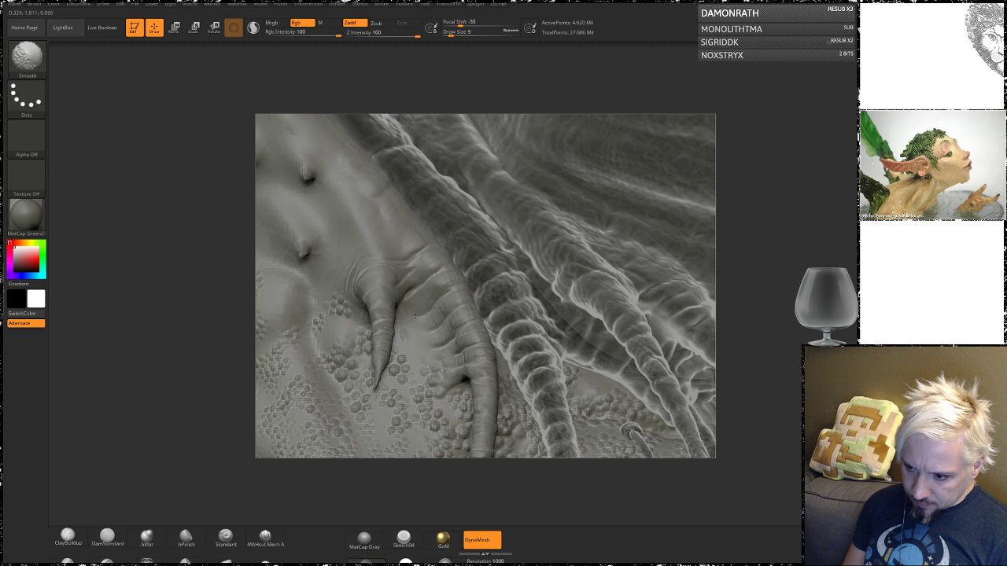
shift+drag(411, 332, 419, 361)
mouse_move(756, 270)
mouse_down()
mouse_move(795, 293)
mouse_move(643, 325)
mouse_move(756, 266)
mouse_move(755, 288)
mouse_move(796, 285)
mouse_move(738, 313)
mouse_move(681, 256)
mouse_move(727, 268)
mouse_up()
- Build up crosswise bands with ClayBuildup along the opposite side's smaller tendril and around its flared base
drag(711, 317, 645, 309)
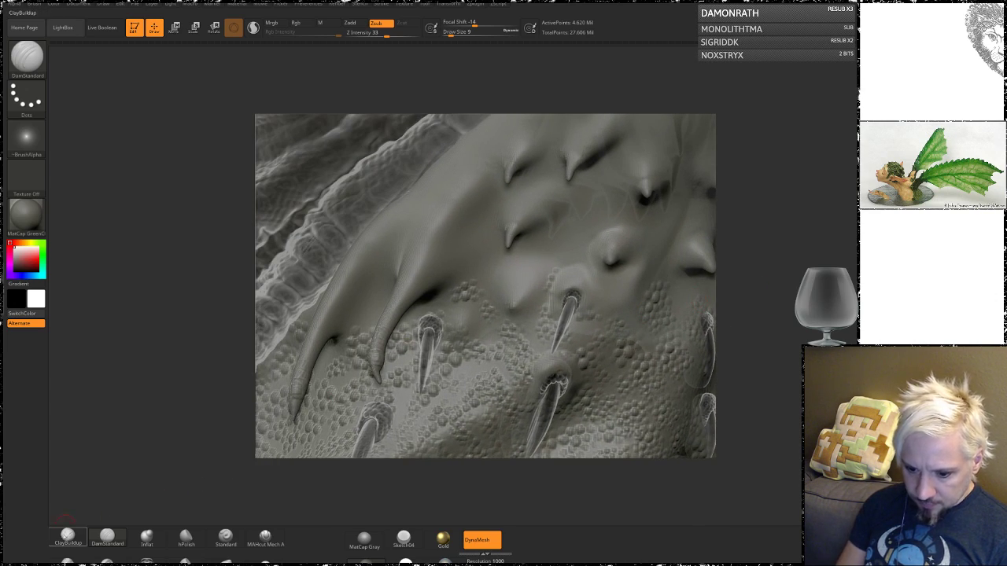
click(68, 537)
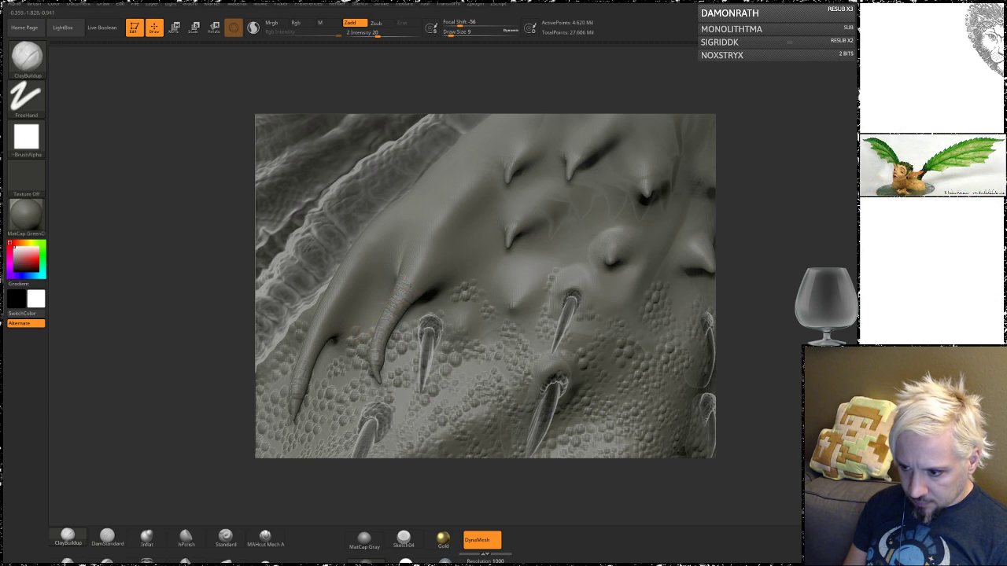
mouse_move(400, 280)
mouse_down()
mouse_move(421, 284)
mouse_move(428, 259)
mouse_up()
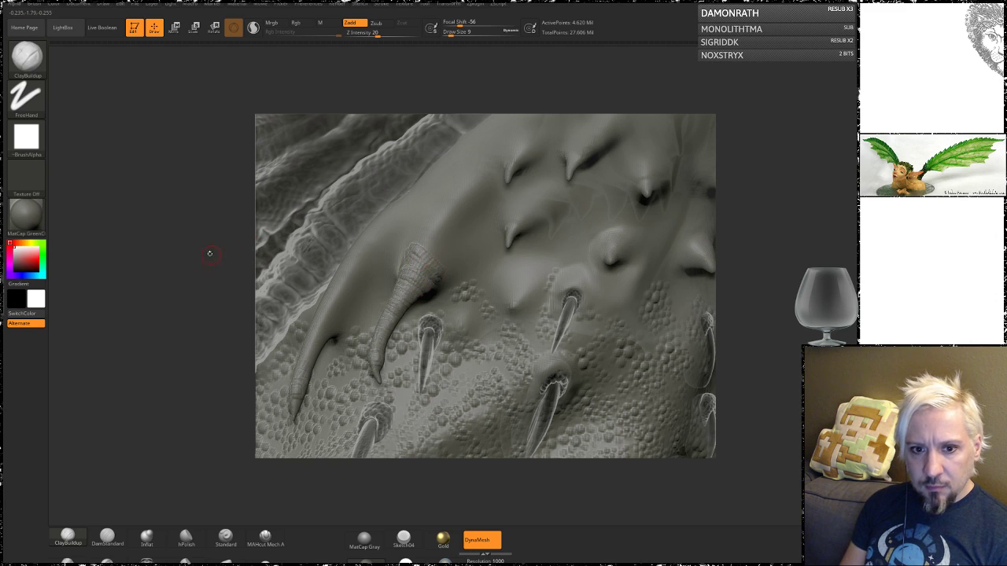
drag(209, 242, 247, 231)
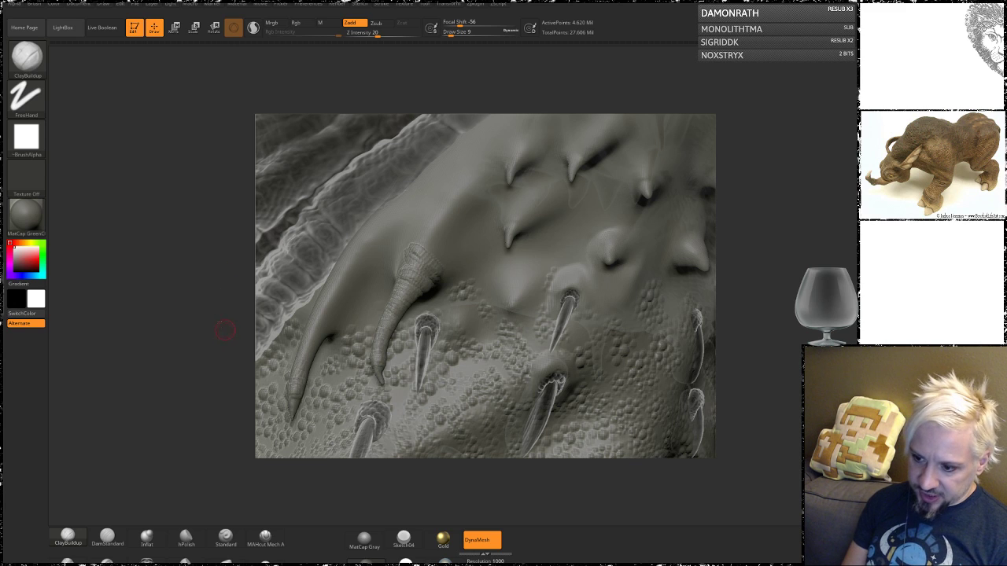
drag(225, 331, 208, 293)
mouse_move(217, 302)
mouse_down()
mouse_move(390, 254)
mouse_move(362, 262)
mouse_up()
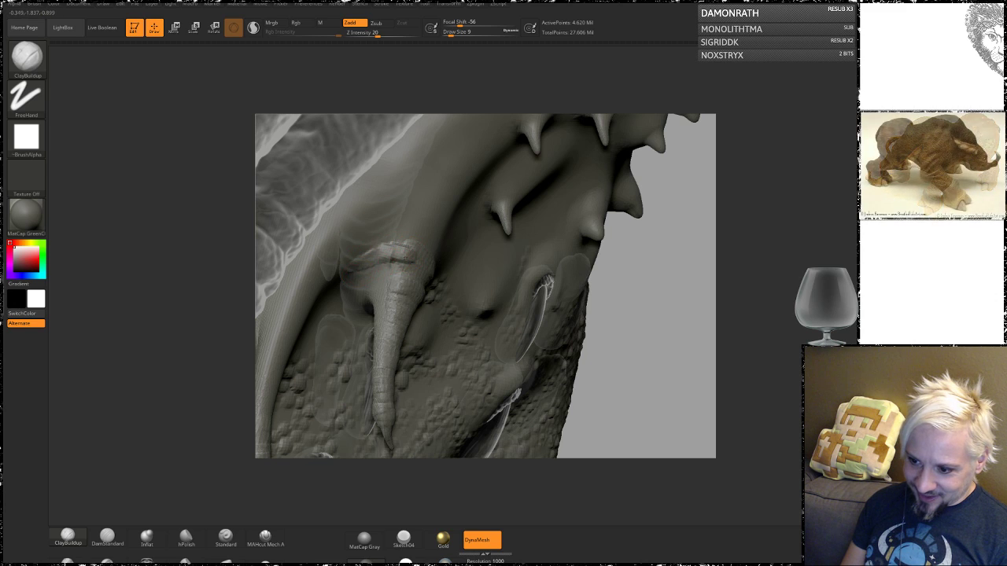
mouse_move(653, 281)
mouse_down()
mouse_move(399, 279)
mouse_move(419, 281)
mouse_up()
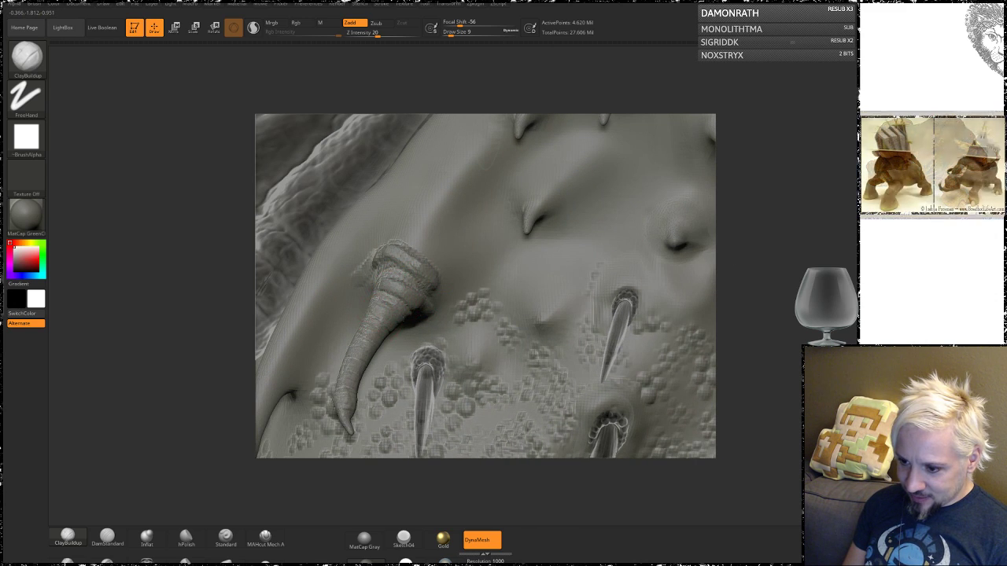
drag(220, 323, 169, 321)
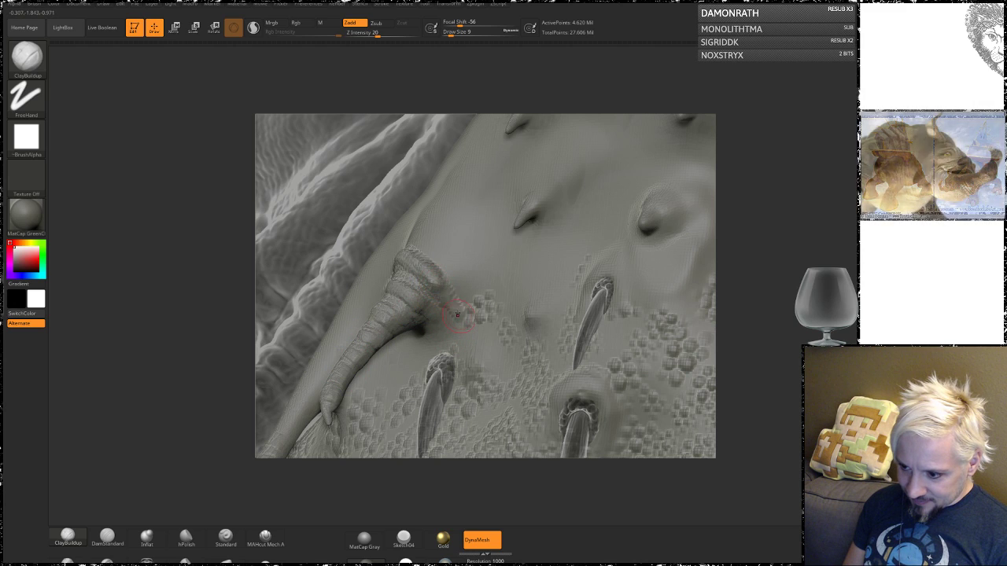
drag(185, 318, 236, 314)
- Smooth the new bands on the opposite smaller tendril so its flared base blends into the surrounding skin
shift+drag(437, 278, 446, 297)
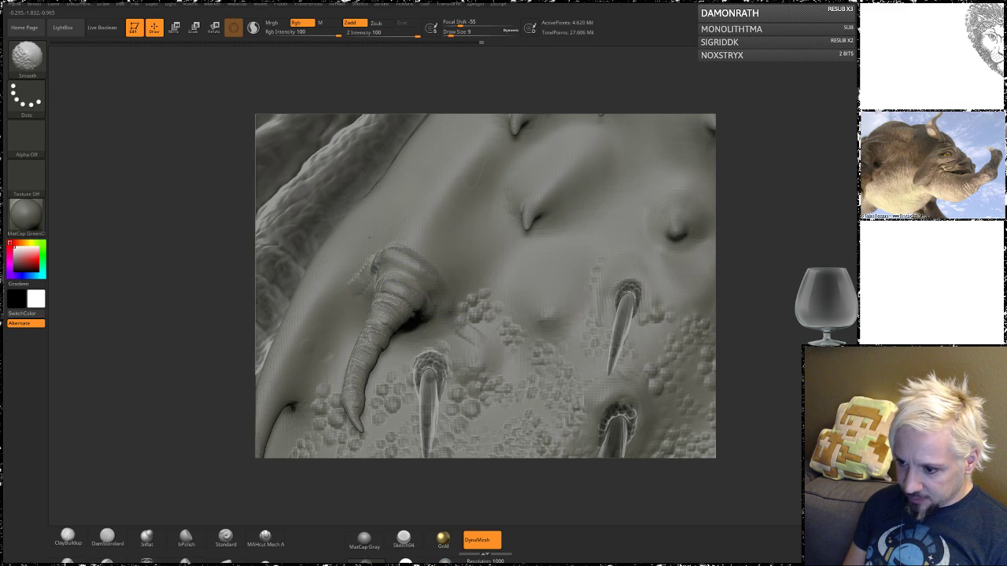
mouse_move(726, 222)
mouse_down()
mouse_move(760, 259)
mouse_move(739, 261)
mouse_move(811, 257)
mouse_up()
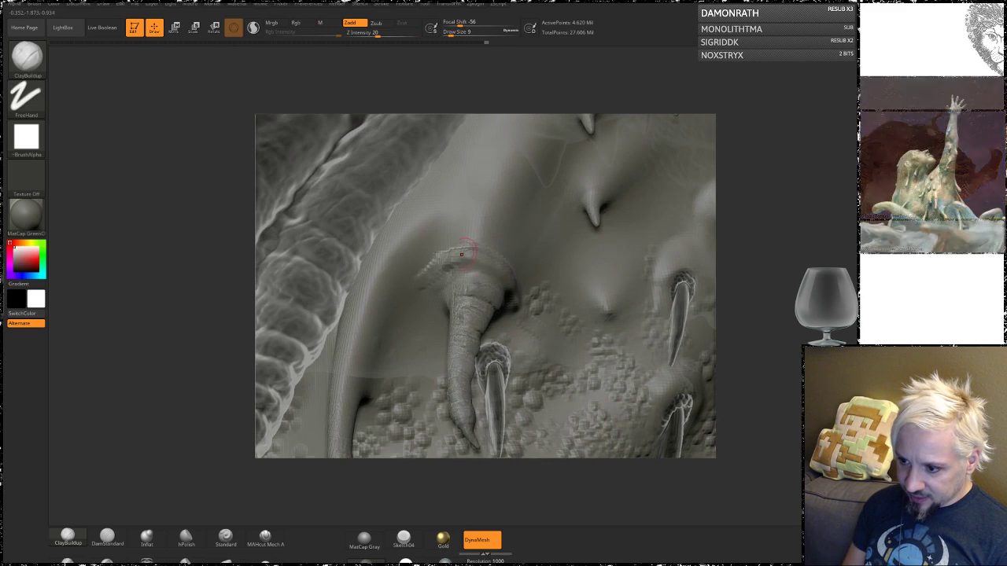
key(shift)
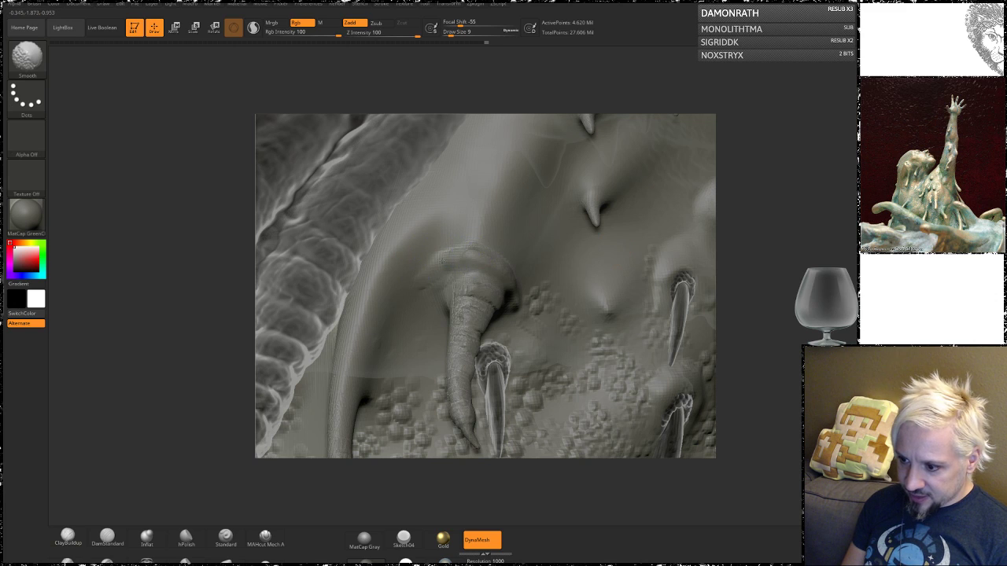
shift+drag(479, 291, 462, 291)
alt+drag(742, 290, 753, 189)
key(shift)
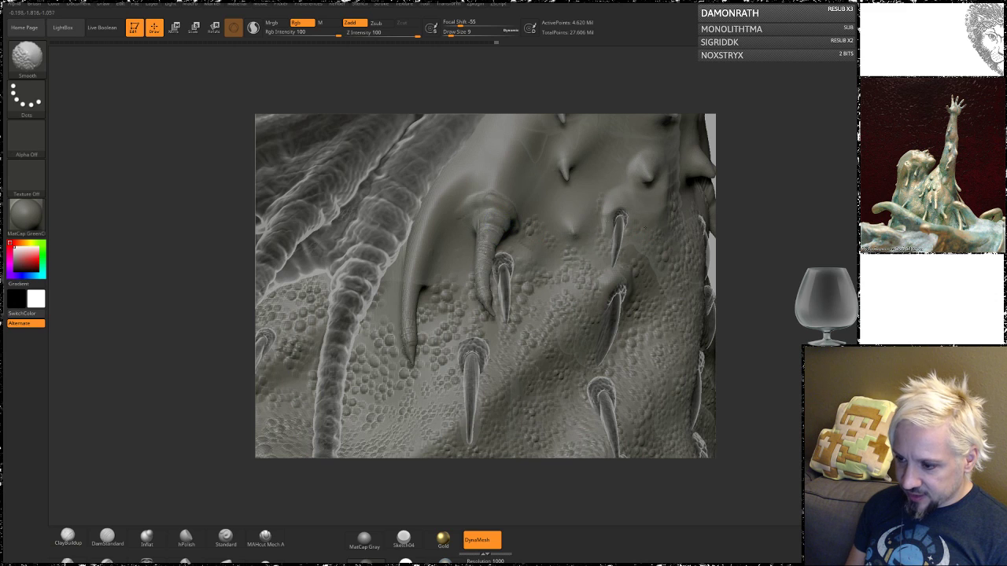
mouse_move(752, 271)
alt+mouse_down()
mouse_move(749, 244)
mouse_move(752, 307)
alt+mouse_up()
drag(790, 262, 749, 251)
key(shift)
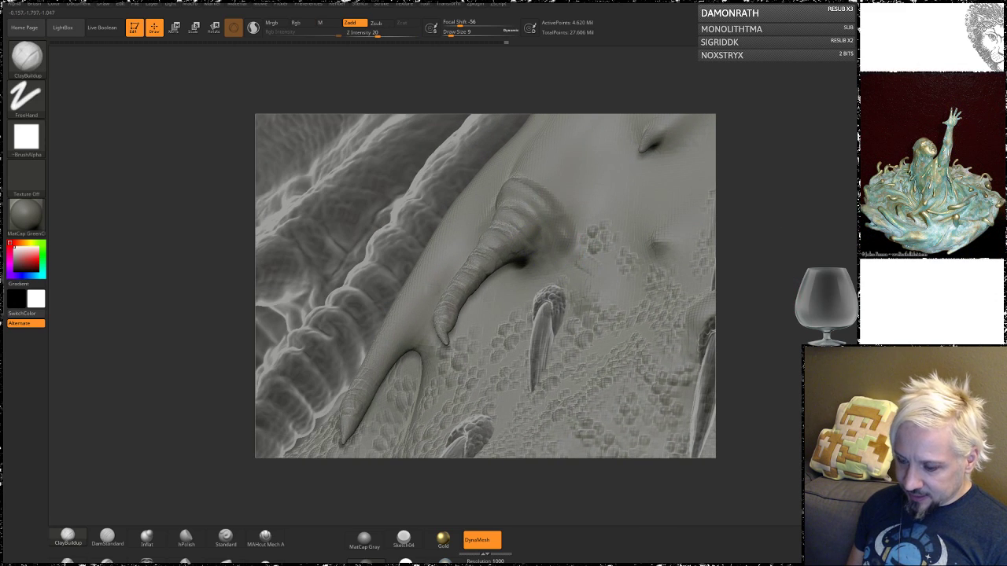
- Build up crosswise ClayBuildup bands along the outer tendril and around its base beside the smaller tendril
mouse_move(783, 280)
alt+mouse_down()
mouse_move(803, 236)
mouse_move(813, 262)
alt+mouse_up()
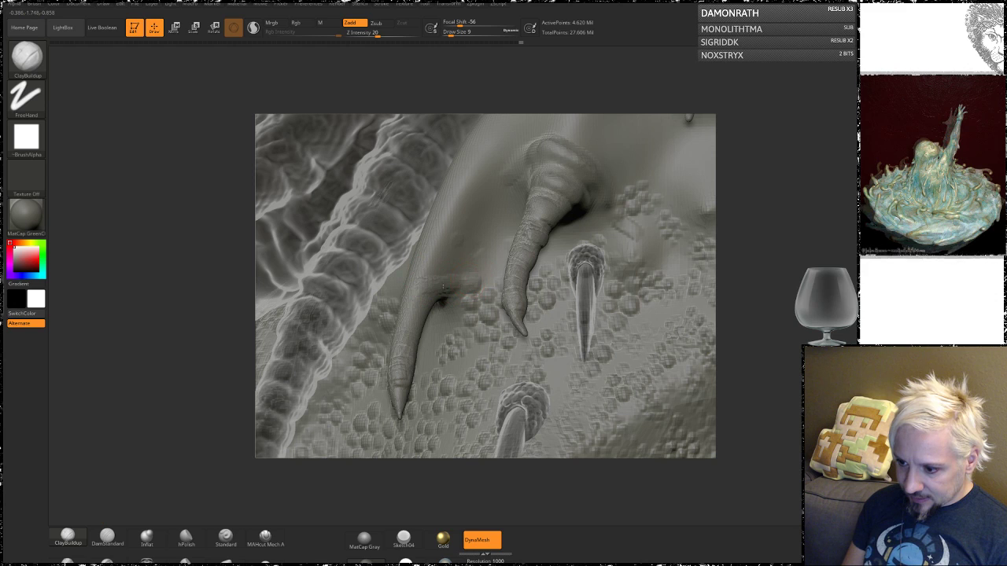
drag(801, 211, 532, 284)
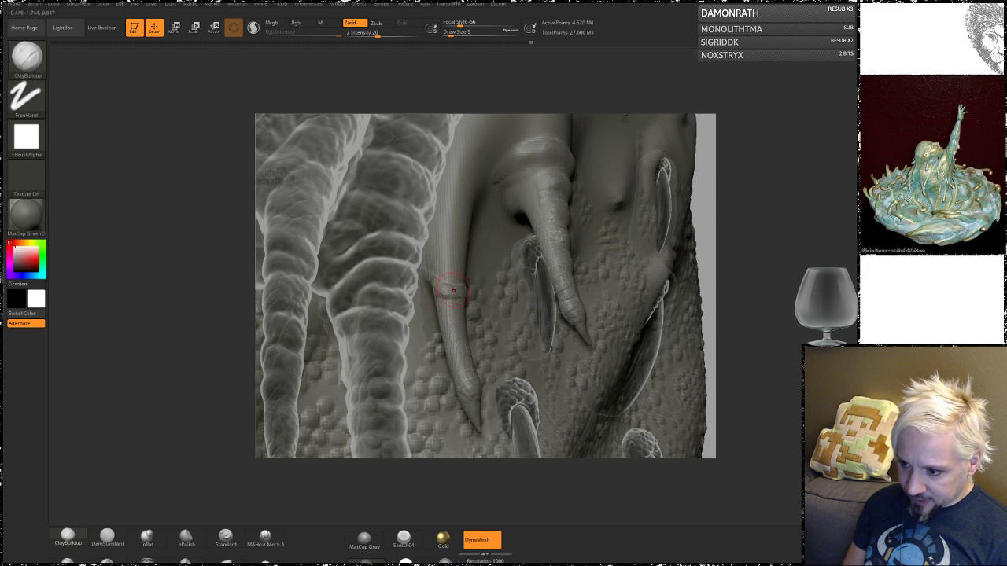
drag(705, 258, 431, 282)
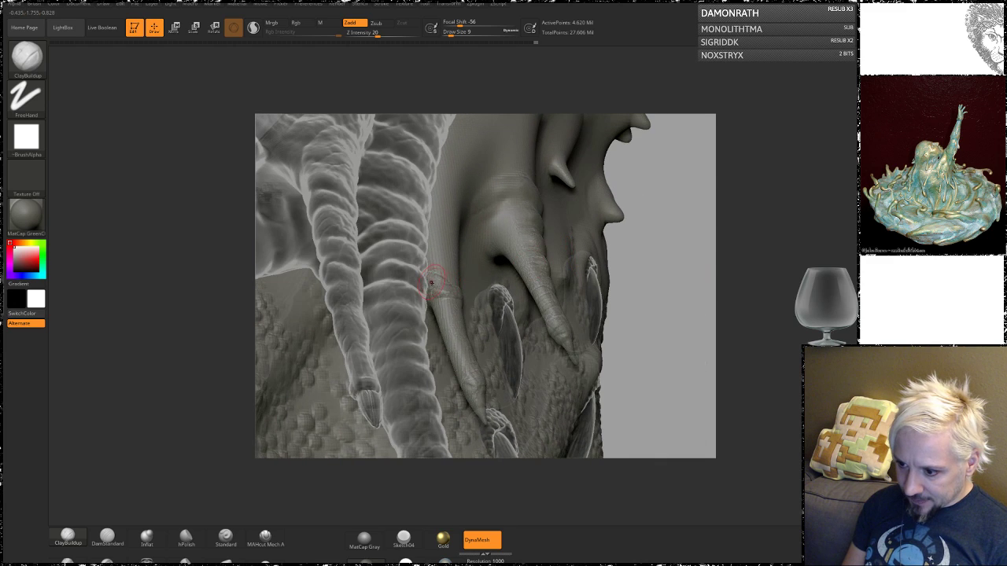
drag(744, 249, 481, 279)
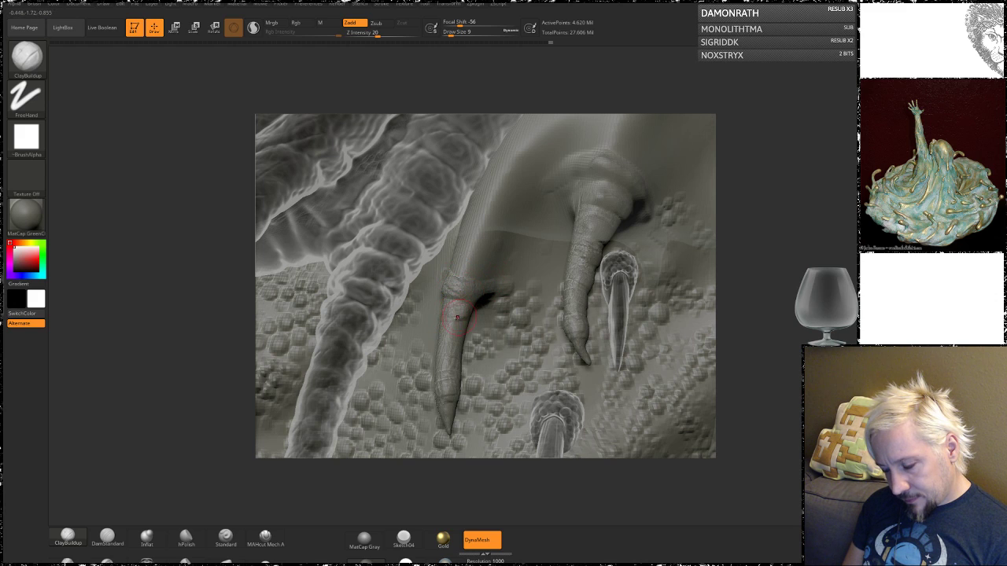
mouse_move(799, 287)
mouse_down()
mouse_move(437, 335)
mouse_move(330, 324)
mouse_up()
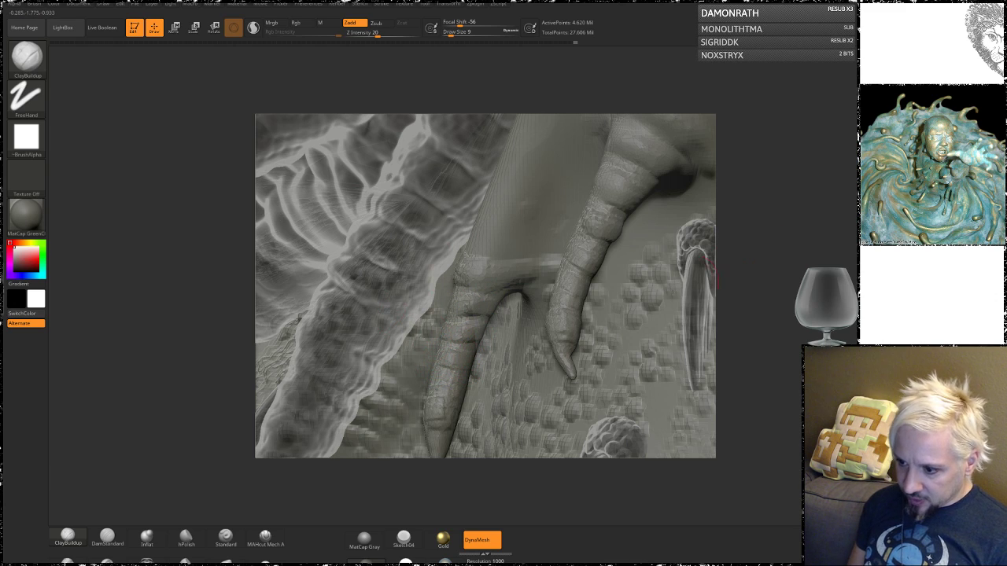
- Isolate the outer tendril by hiding the rest of the skin mesh and trimming the stray visible fragments
mouse_move(819, 314)
alt+mouse_down()
mouse_move(839, 290)
mouse_move(638, 318)
mouse_move(638, 335)
alt+mouse_up()
mouse_move(478, 441)
ctrl+shift+mouse_down()
mouse_move(438, 393)
mouse_move(402, 302)
ctrl+shift+mouse_up()
mouse_move(595, 254)
mouse_down()
mouse_move(586, 323)
mouse_move(573, 312)
mouse_move(645, 339)
mouse_move(587, 425)
mouse_move(512, 466)
mouse_up()
key(ctrl+shift)
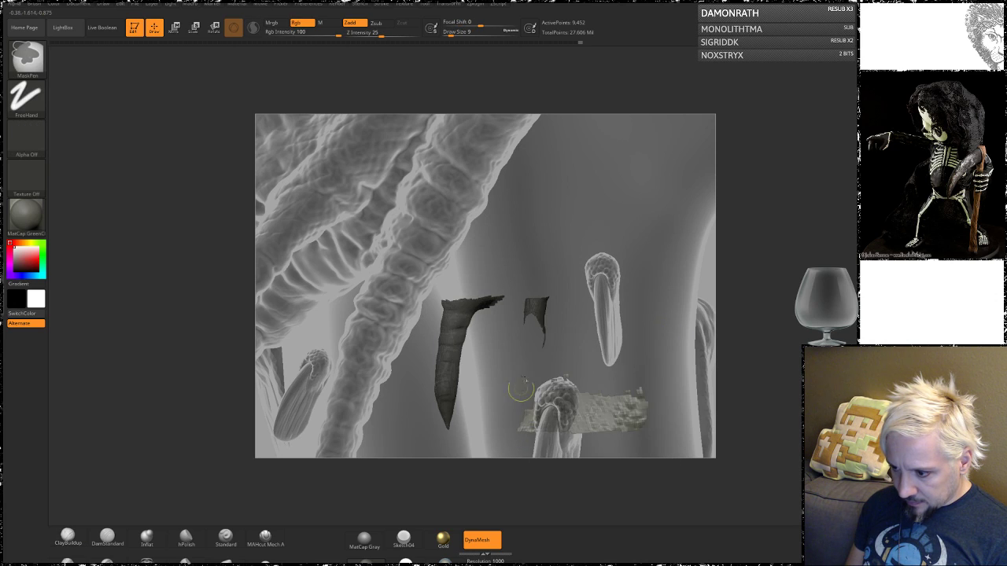
ctrl+drag(577, 288, 595, 302)
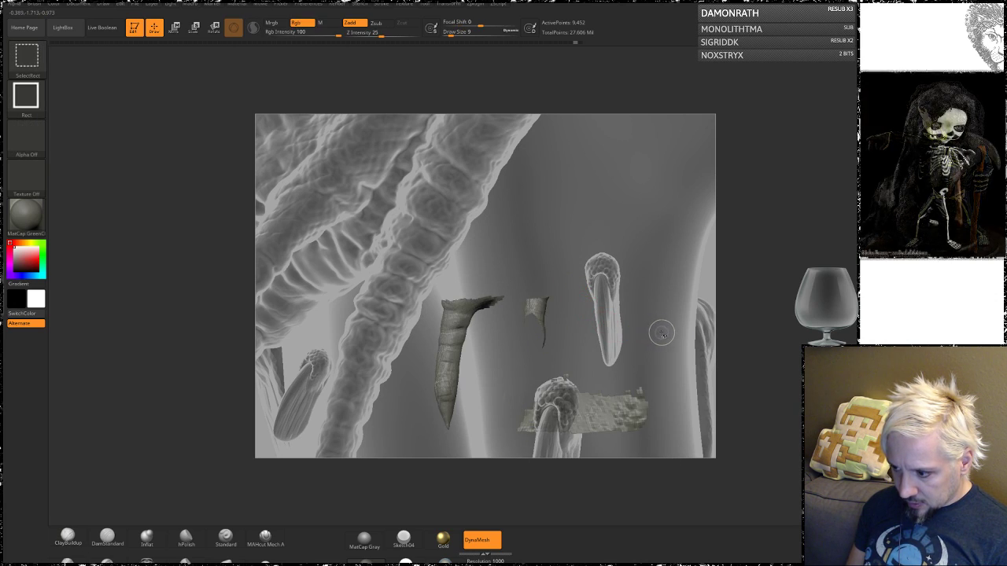
ctrl+alt+shift+drag(668, 331, 508, 461)
ctrl+alt+shift+drag(611, 268, 510, 361)
mouse_move(766, 294)
mouse_down()
mouse_move(603, 301)
mouse_move(679, 298)
mouse_move(616, 325)
mouse_move(531, 276)
mouse_move(479, 295)
mouse_up()
ctrl+shift+click(531, 275)
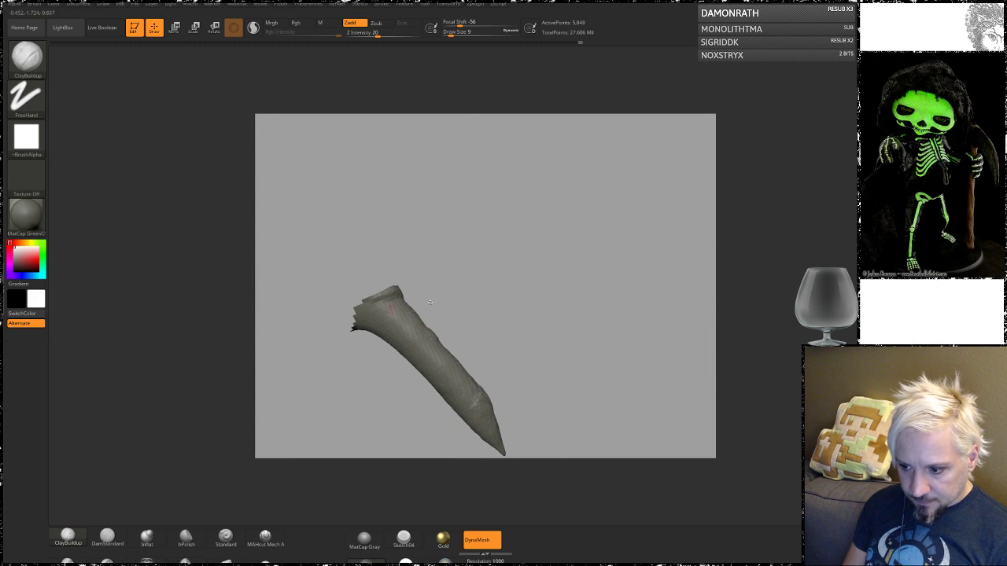
- Wrap raised bands around all sides of the isolated tendril and restore the full mesh's visibility
mouse_move(395, 313)
mouse_down()
mouse_move(383, 324)
mouse_move(413, 321)
mouse_move(427, 336)
mouse_move(423, 328)
mouse_move(468, 429)
mouse_up()
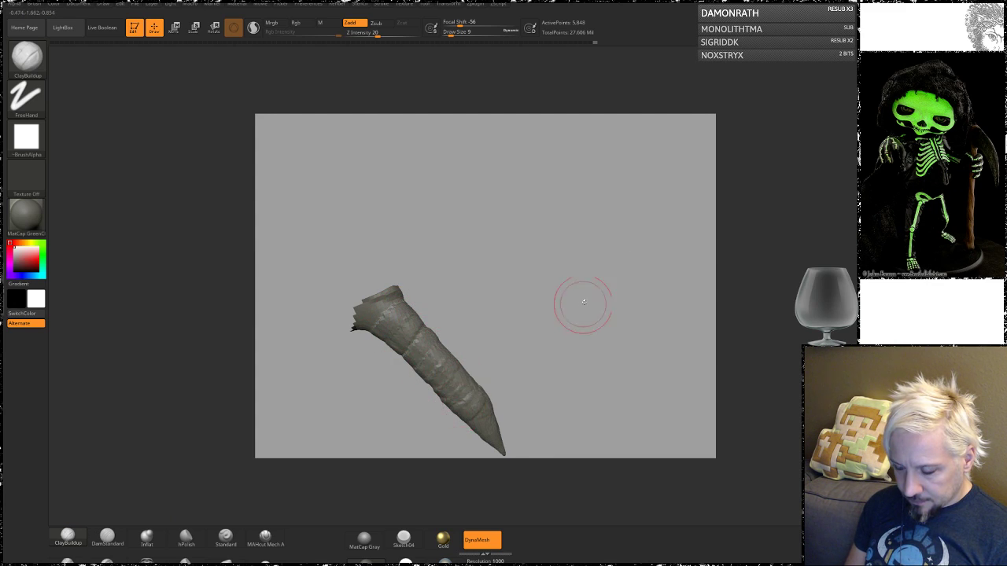
mouse_move(582, 307)
mouse_down()
mouse_move(491, 379)
mouse_move(481, 355)
mouse_up()
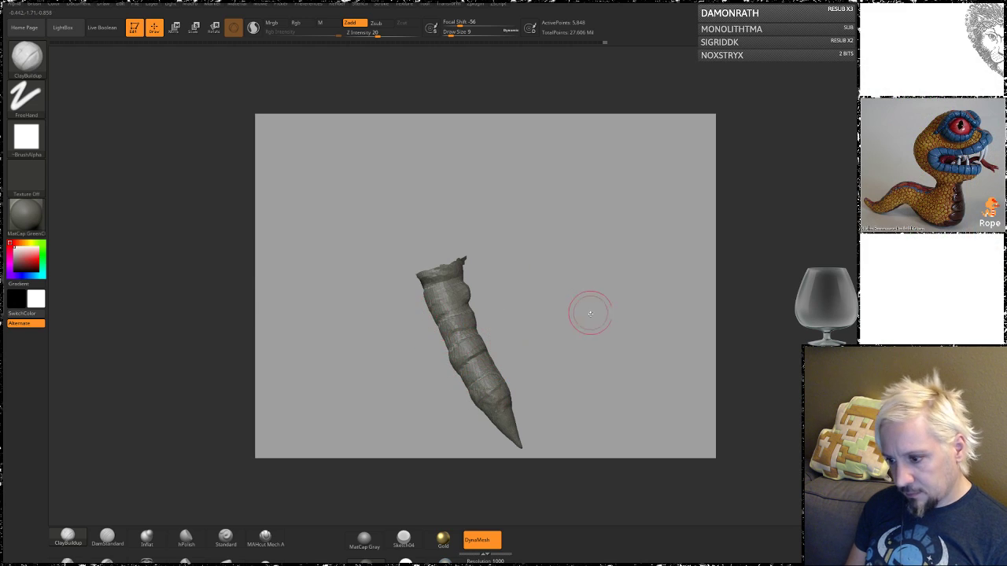
drag(586, 313, 474, 350)
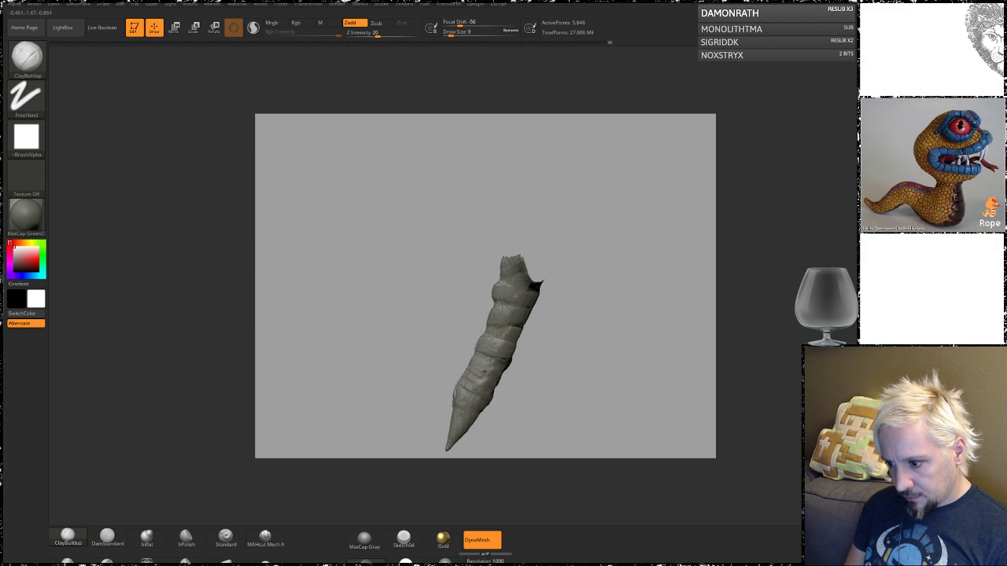
mouse_move(540, 393)
mouse_down()
mouse_move(595, 333)
mouse_move(608, 352)
mouse_move(490, 287)
mouse_move(532, 319)
mouse_move(526, 339)
mouse_up()
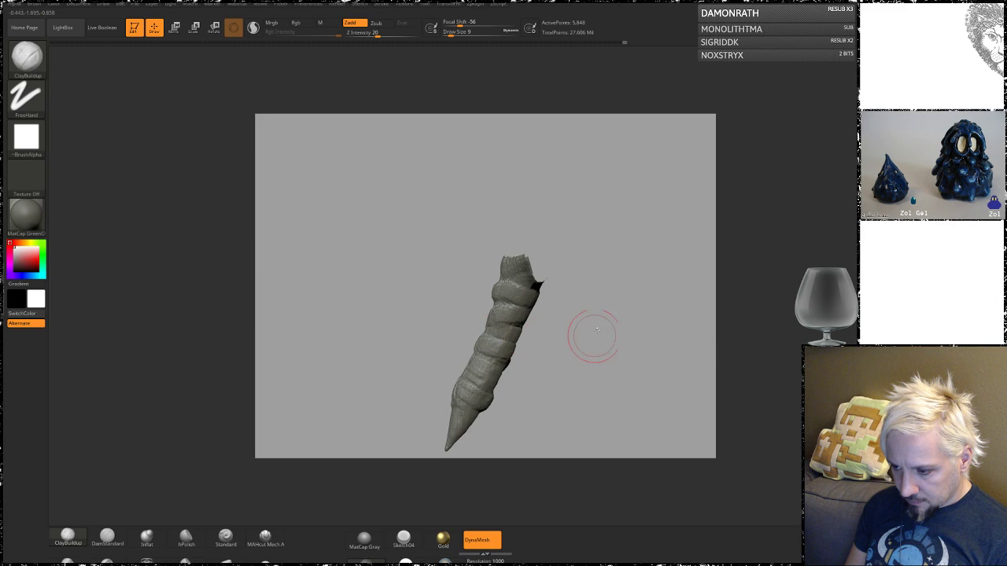
mouse_move(592, 337)
mouse_down()
mouse_move(611, 370)
mouse_move(548, 287)
mouse_move(488, 337)
mouse_move(517, 338)
mouse_up()
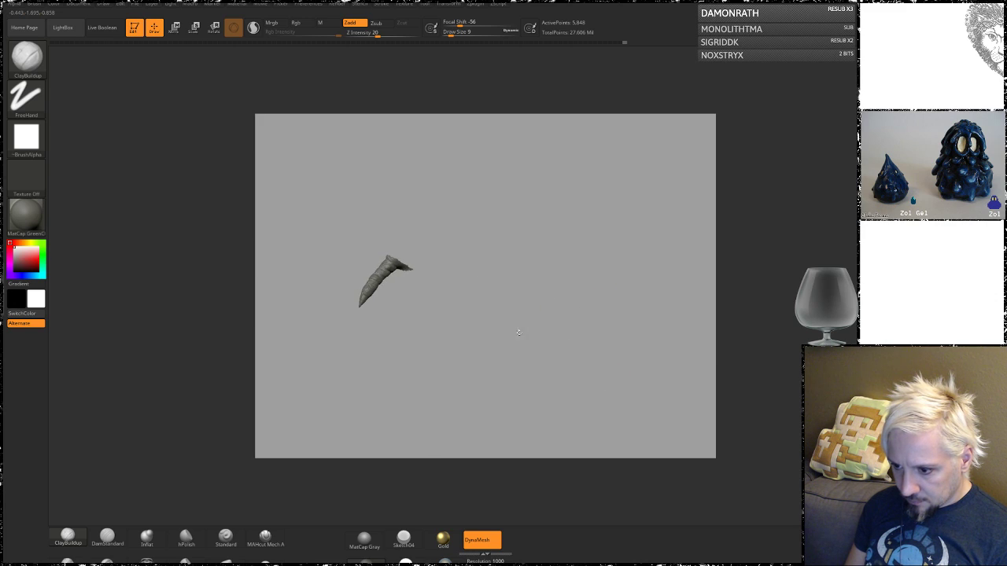
key(ctrl+shift)
ctrl+shift+click(455, 347)
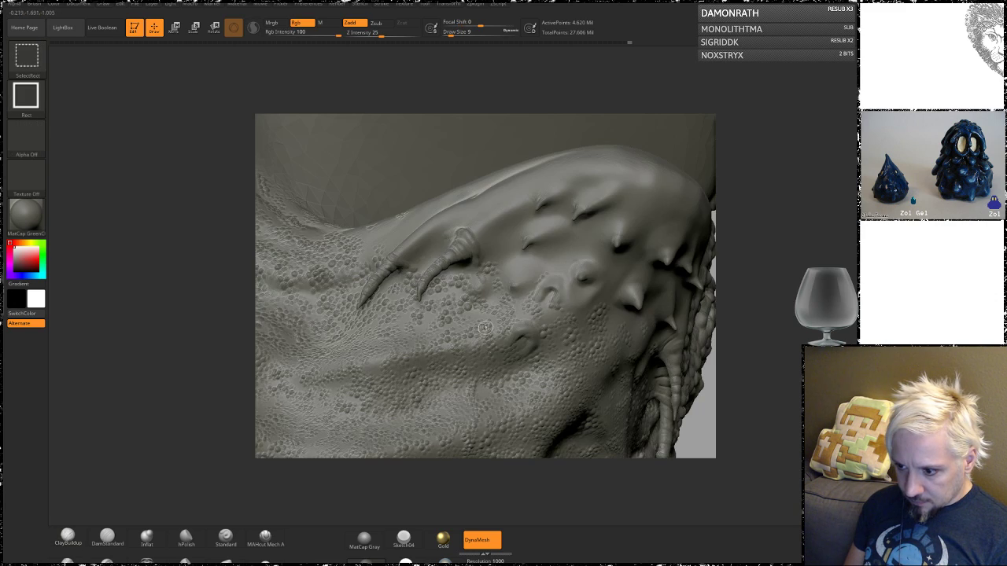
- Set the ClayBuildup draw size to 20 and extend the crosswise bands from the outer tendril up onto the lip ridge
drag(766, 299, 610, 338)
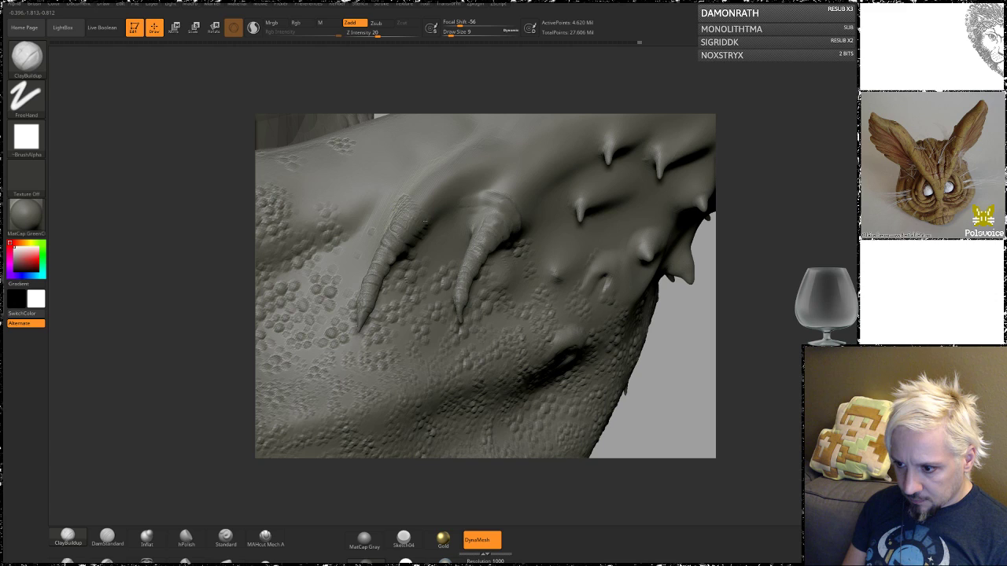
key(space)
drag(413, 214, 416, 215)
mouse_move(407, 197)
mouse_down()
mouse_move(394, 214)
mouse_move(424, 201)
mouse_up()
key(space)
mouse_move(401, 191)
mouse_down()
mouse_move(439, 215)
mouse_move(450, 209)
mouse_up()
mouse_move(450, 162)
mouse_down()
mouse_move(472, 195)
mouse_move(485, 185)
mouse_up()
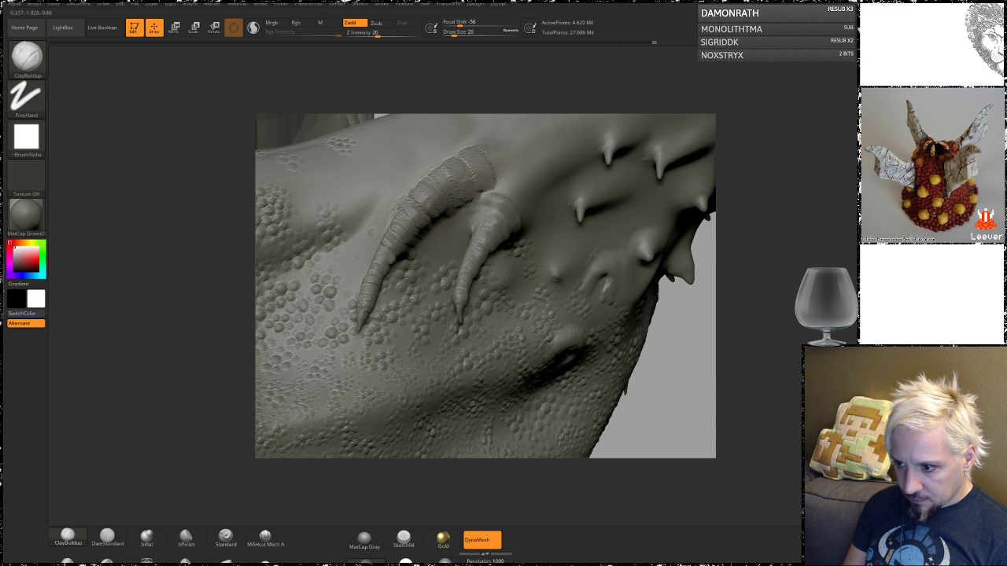
drag(481, 151, 495, 178)
click(942, 402)
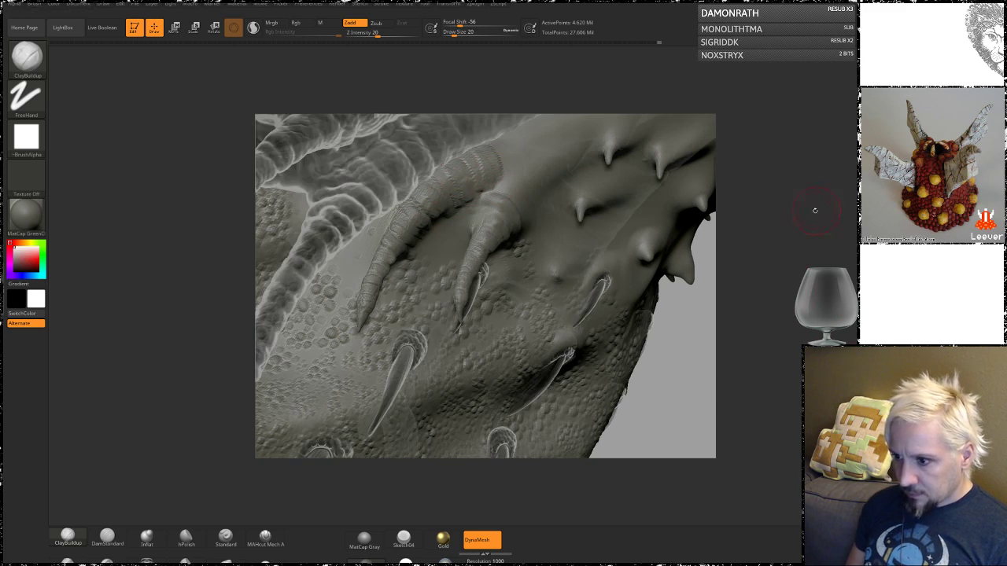
- Continue the crosswise bands along the lip ridge above the small horns as far as its central peak
drag(814, 209, 772, 276)
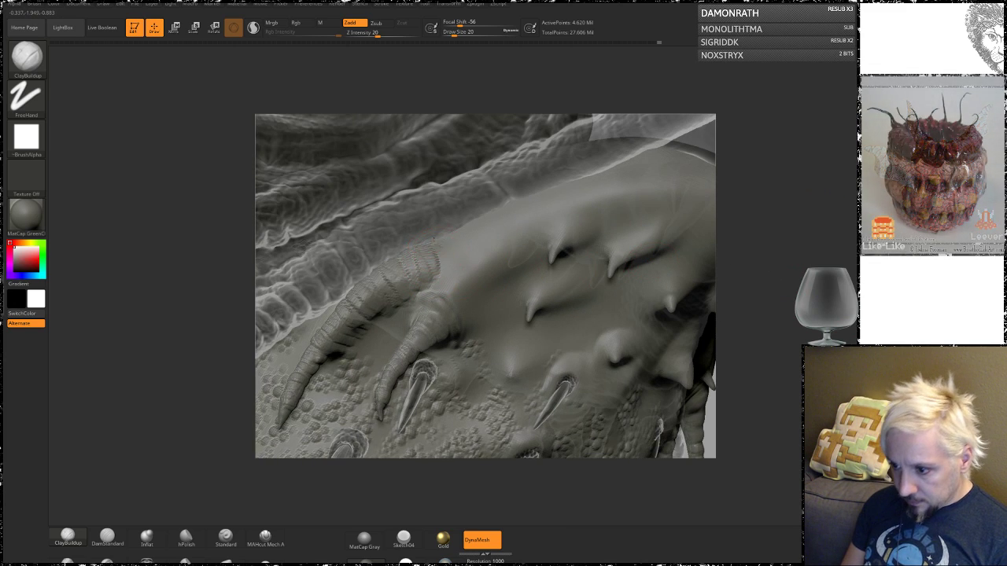
mouse_move(465, 248)
mouse_down()
mouse_move(504, 213)
mouse_move(579, 206)
mouse_move(599, 193)
mouse_up()
drag(775, 188, 725, 221)
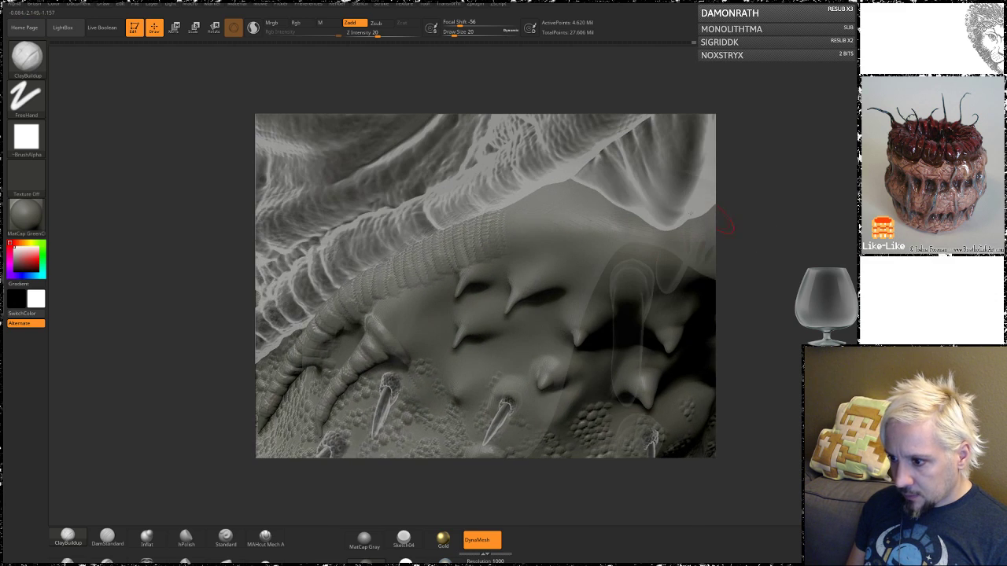
mouse_move(505, 208)
mouse_down()
mouse_move(512, 224)
mouse_move(532, 191)
mouse_move(551, 188)
mouse_move(561, 229)
mouse_up()
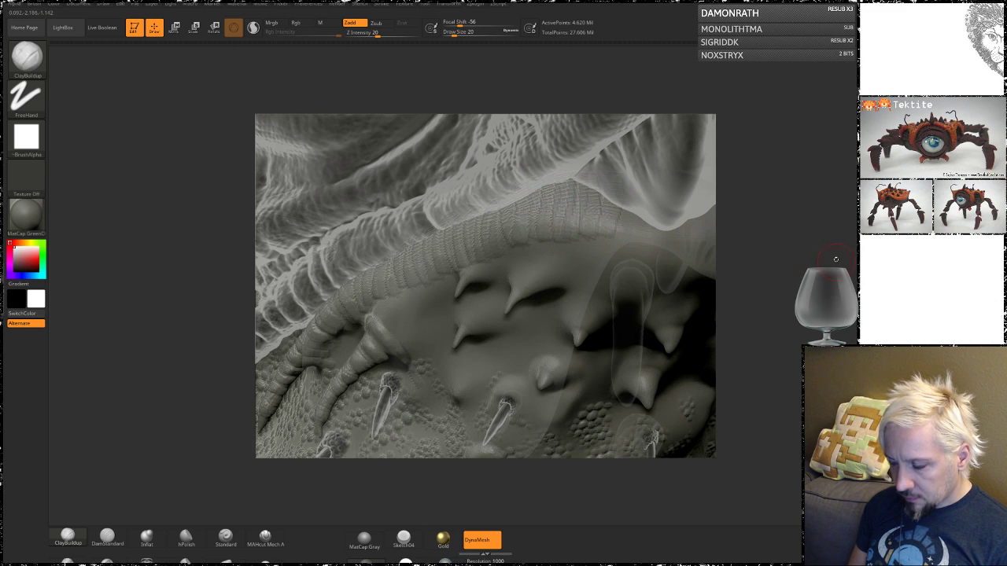
mouse_move(838, 236)
mouse_down()
mouse_move(775, 249)
mouse_move(766, 241)
mouse_up()
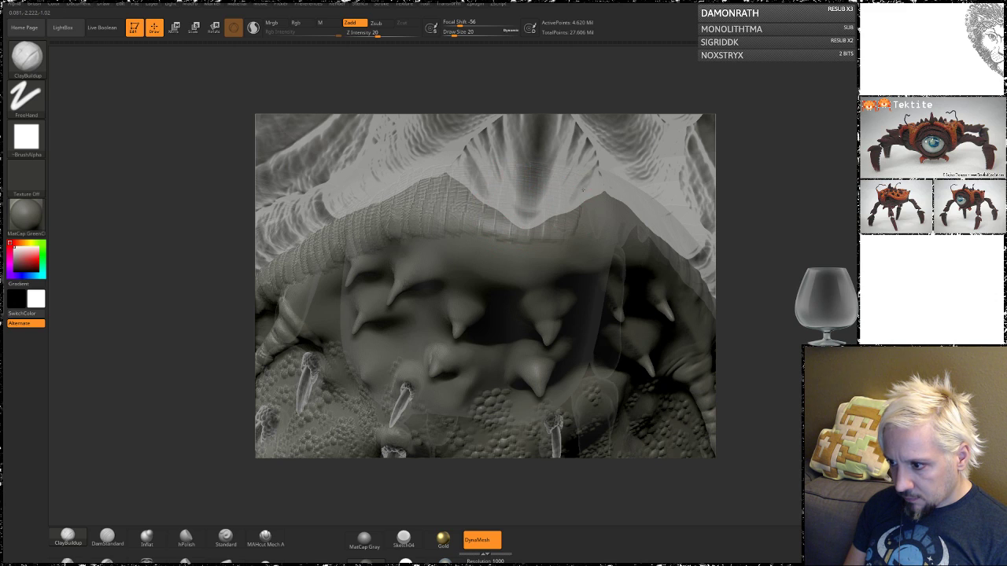
- Band the opposite half of the lip ridge down to its outer tendril and fill the gap at the centre
drag(740, 234, 790, 229)
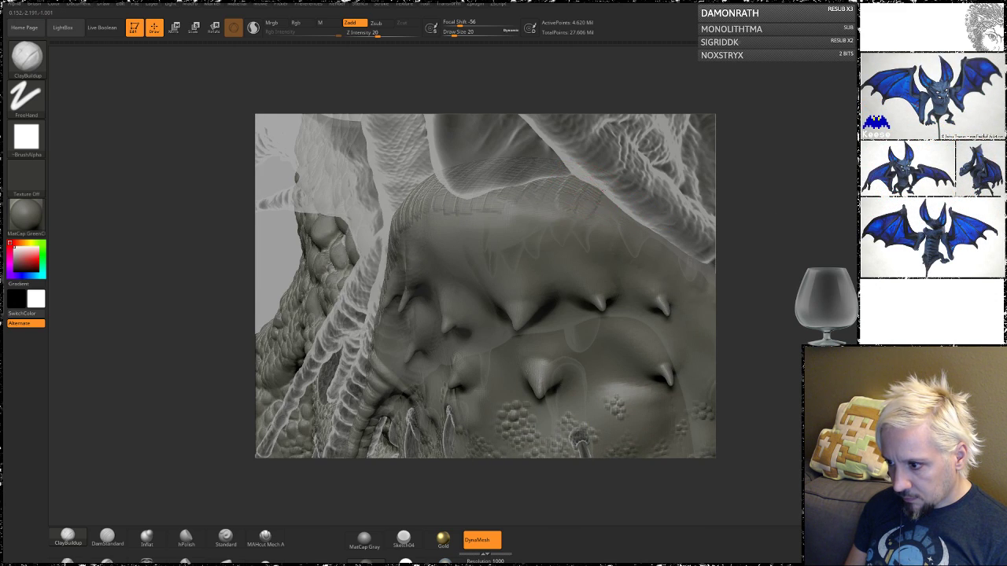
drag(781, 226, 731, 233)
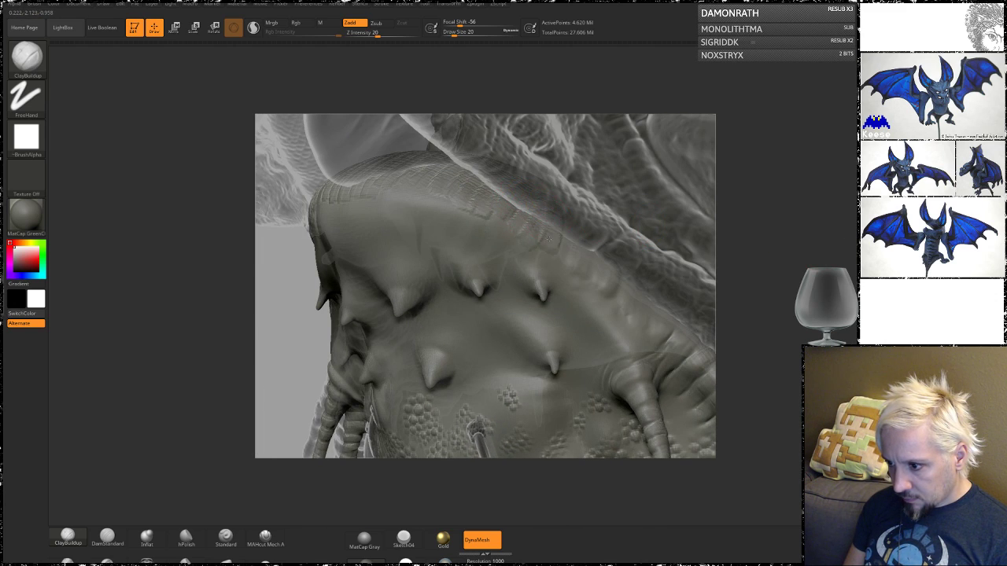
drag(770, 293, 744, 291)
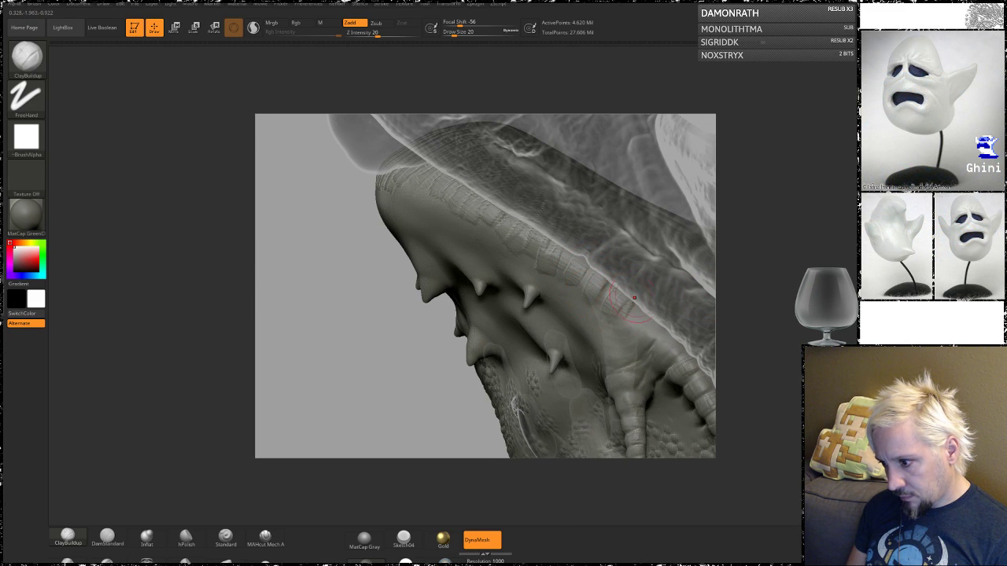
drag(775, 271, 775, 230)
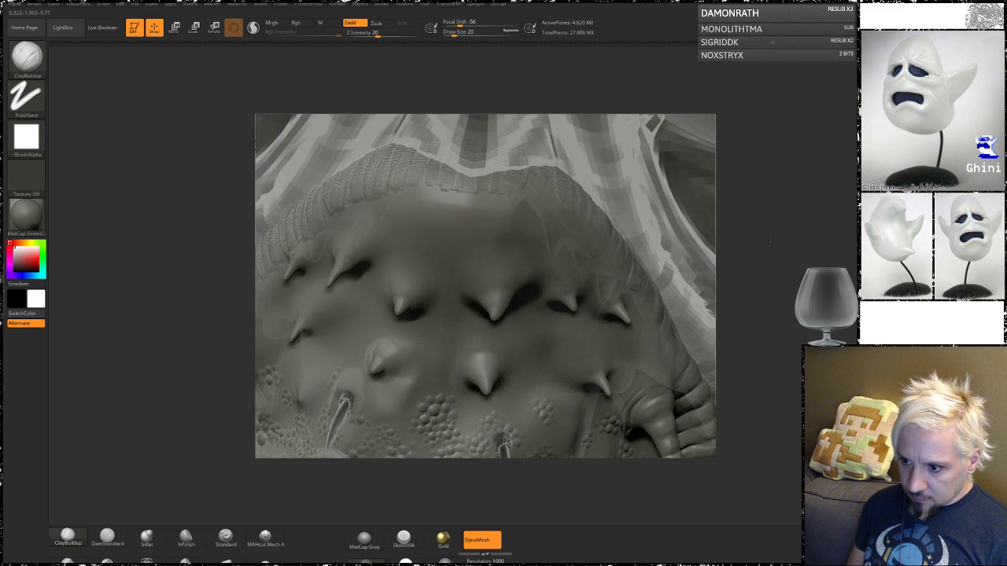
click(472, 203)
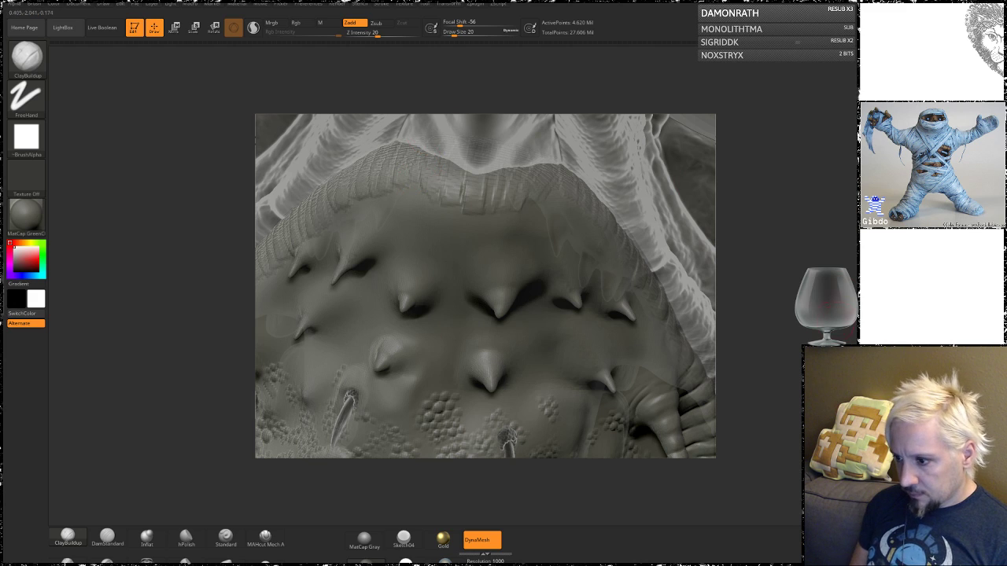
- Examine the banded lip ridge alone in Solo mode and with the whole face displayed opaque
mouse_move(771, 314)
alt+mouse_down()
mouse_move(755, 177)
mouse_move(745, 248)
alt+mouse_up()
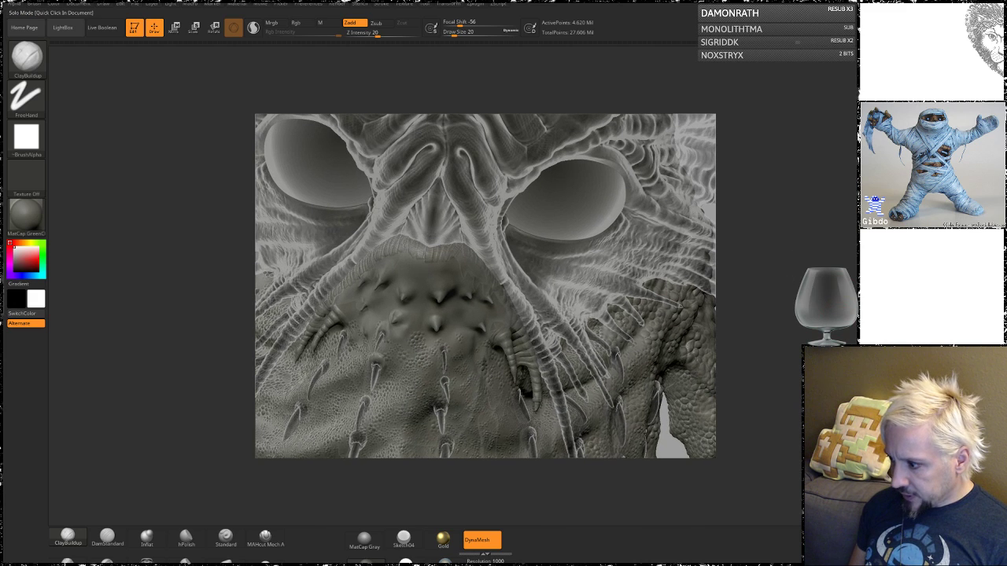
click(804, 303)
mouse_move(792, 274)
mouse_down()
mouse_move(782, 275)
mouse_move(797, 274)
mouse_up()
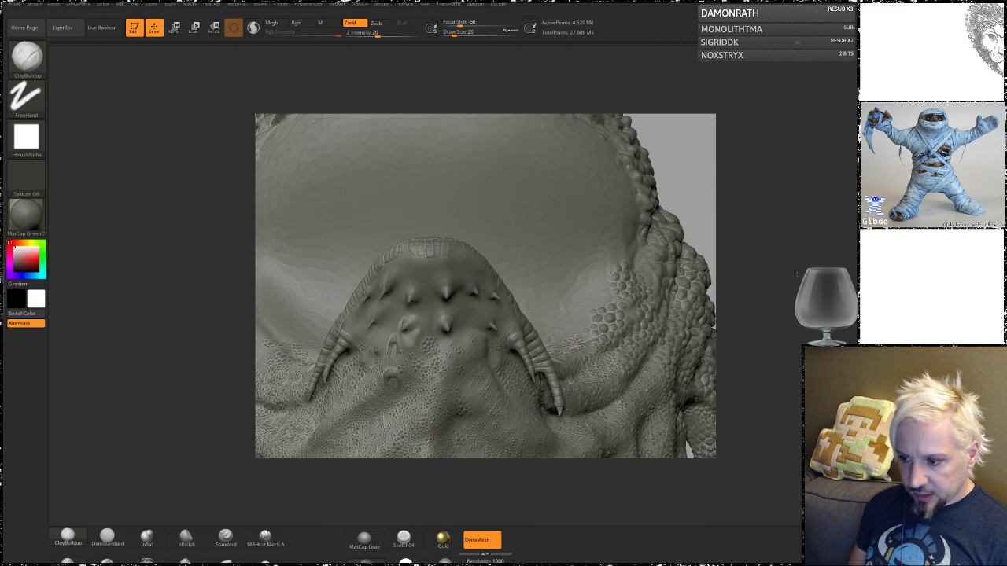
click(779, 239)
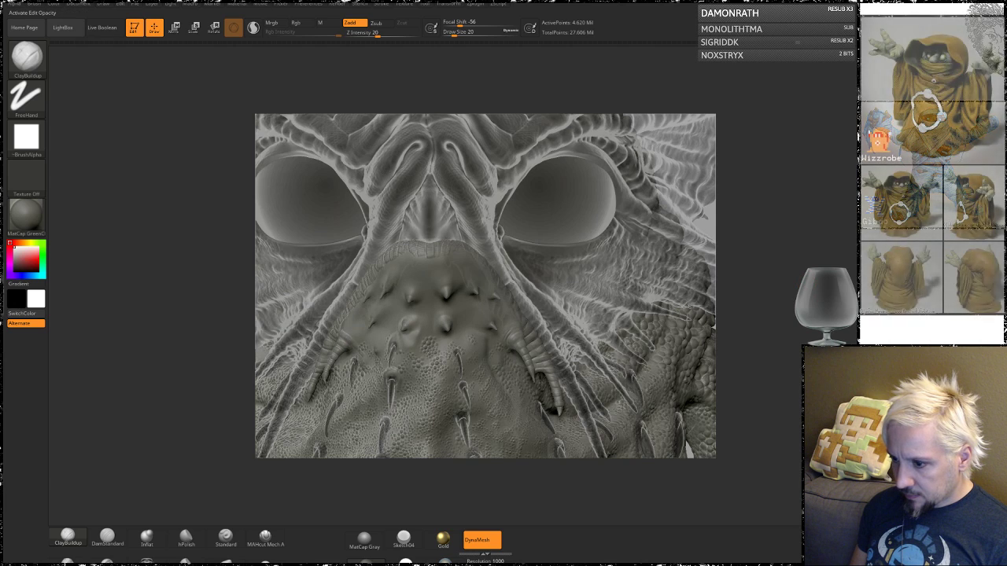
mouse_move(789, 251)
mouse_down()
mouse_move(774, 262)
mouse_move(757, 354)
mouse_up()
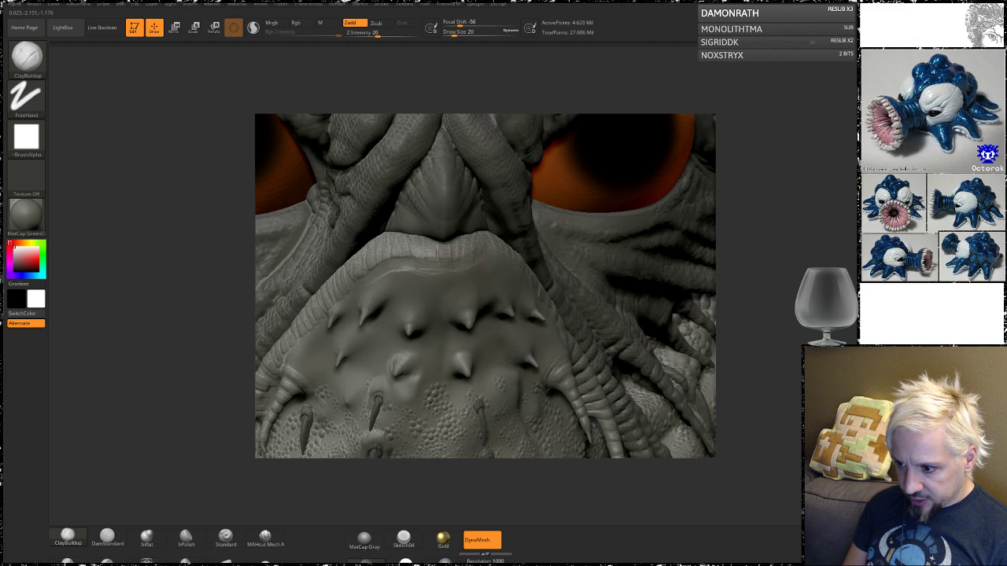
- Build up the skin just beneath the centre of the banded lip ridge and smooth it toward the small horns
drag(412, 270, 450, 270)
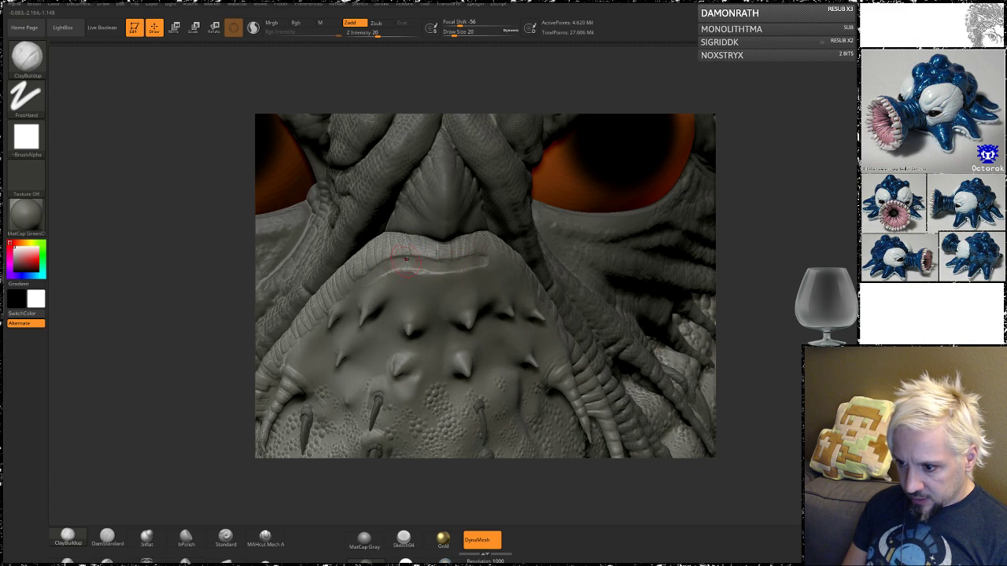
drag(744, 243, 646, 247)
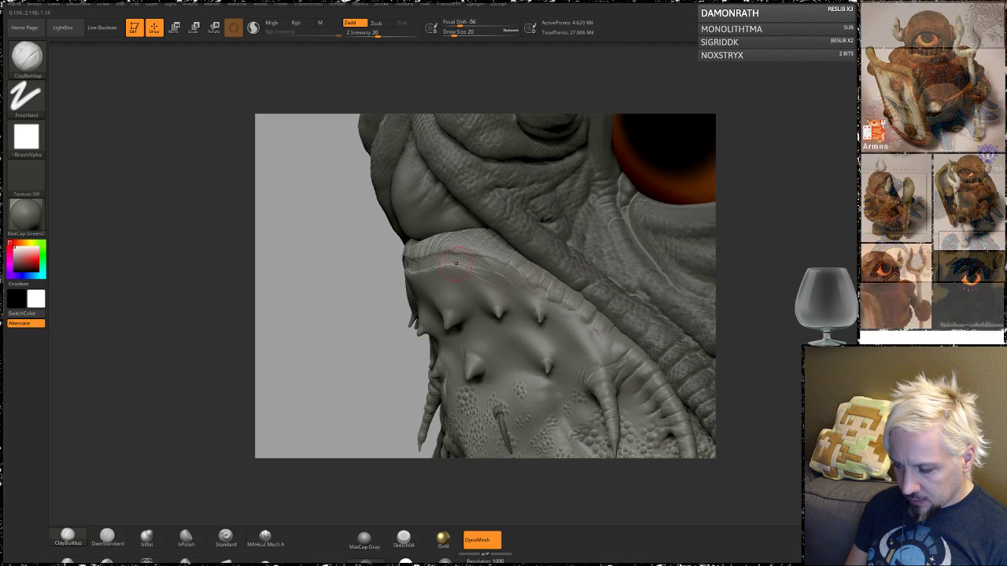
key(shift)
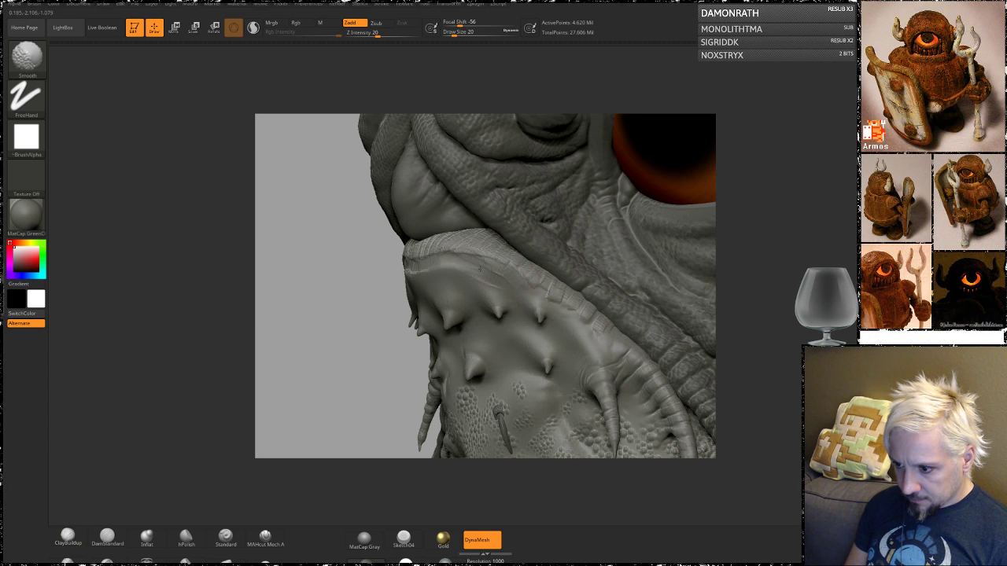
drag(323, 277, 425, 280)
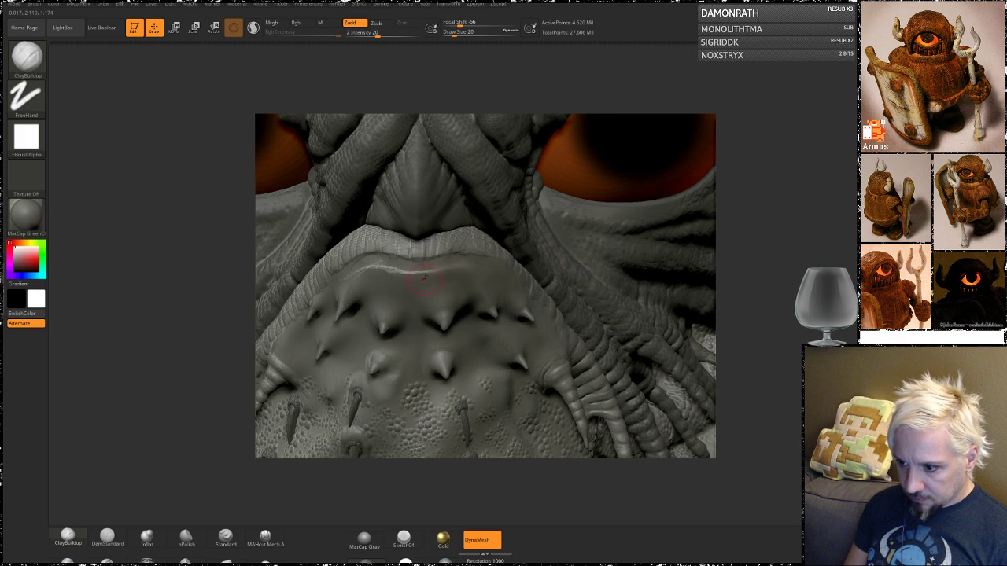
key(shift)
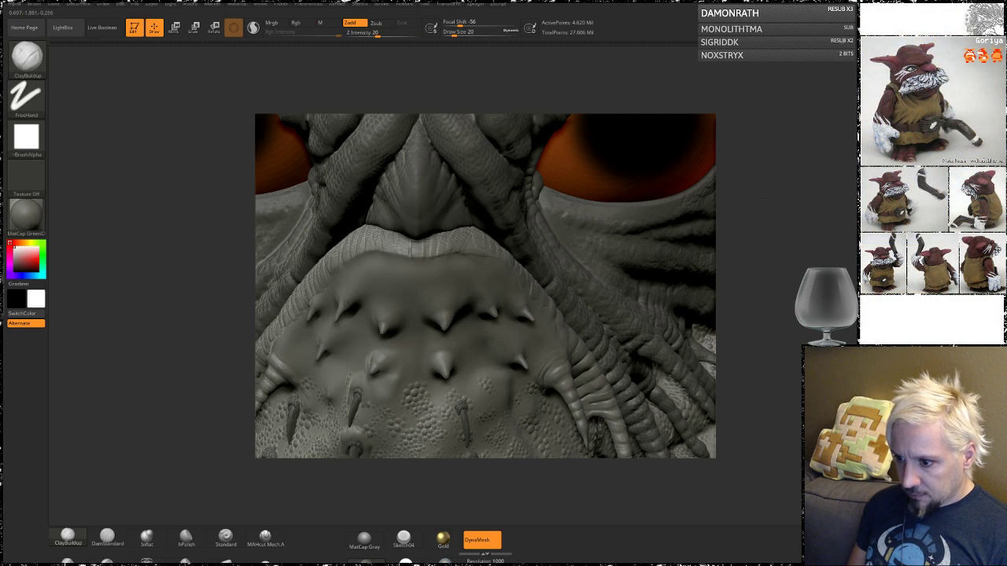
- View the whole head from the side and switch to the File Explorer window with the CommonAssets folder
mouse_move(762, 272)
alt+mouse_down()
mouse_move(761, 238)
mouse_move(788, 240)
mouse_move(737, 241)
alt+mouse_up()
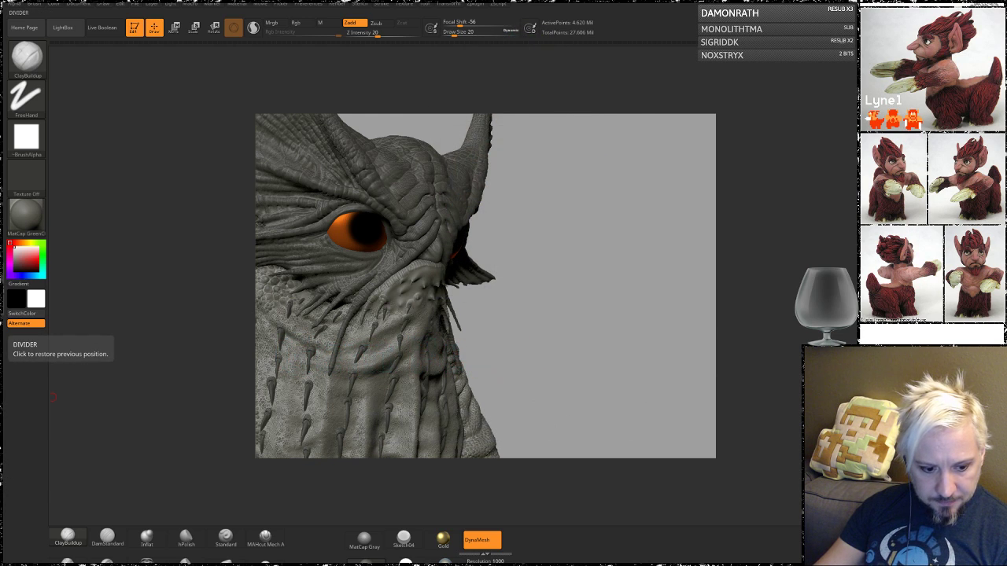
key(alt+Tab)
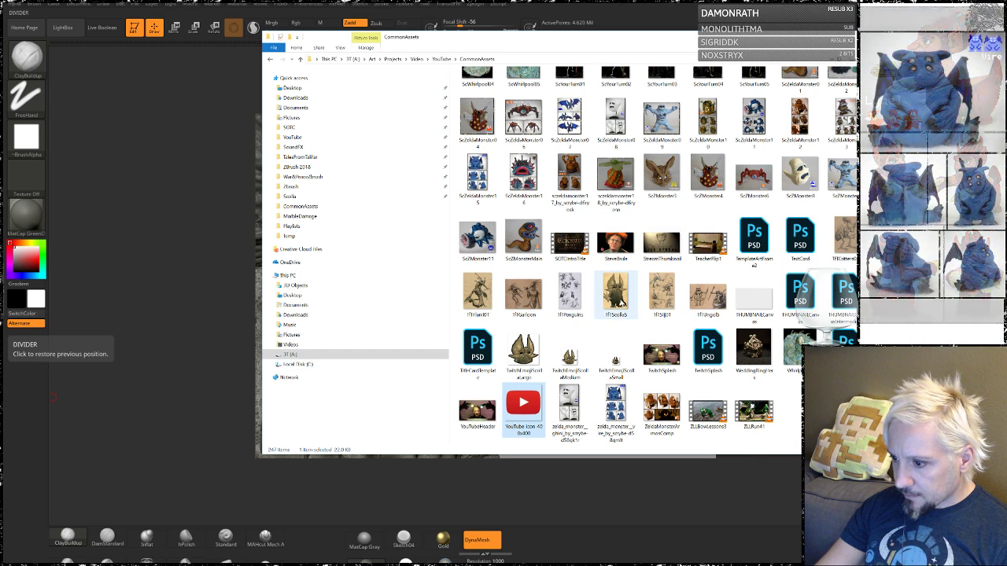
- View the fan-eared creature's concept drawing at a larger size, close it, and return to the sculpt in ZBrush
double_click(615, 291)
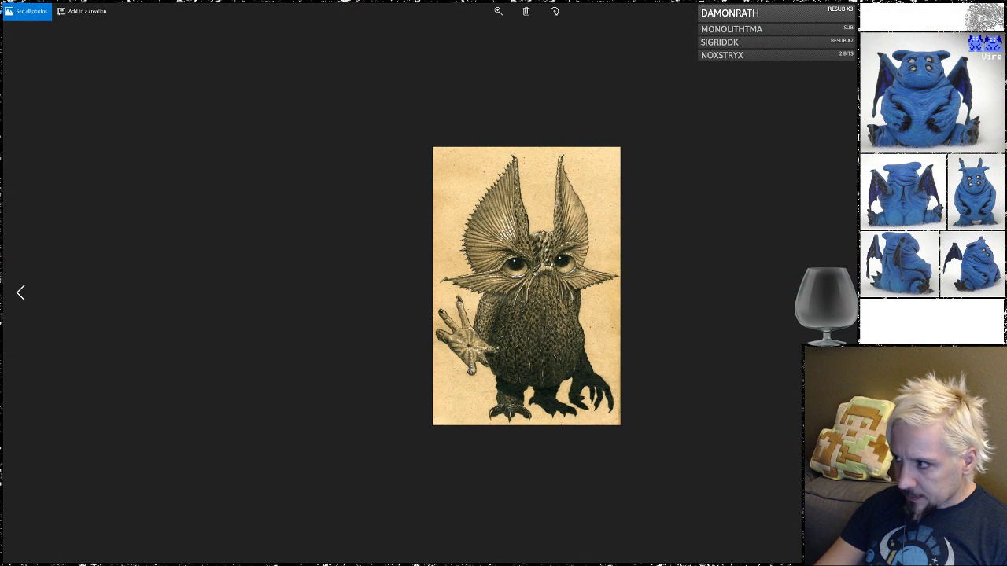
key(Escape)
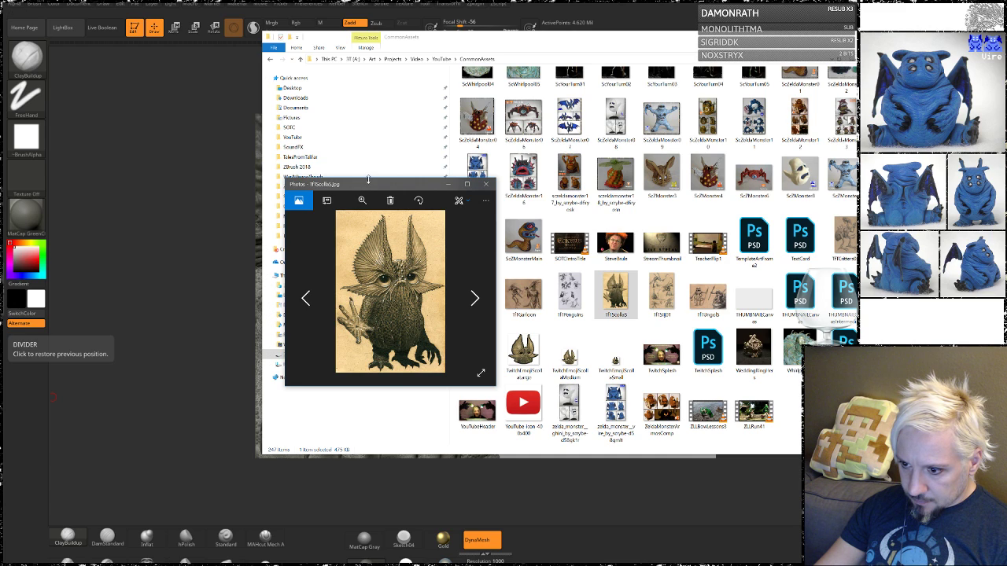
drag(367, 177, 367, 10)
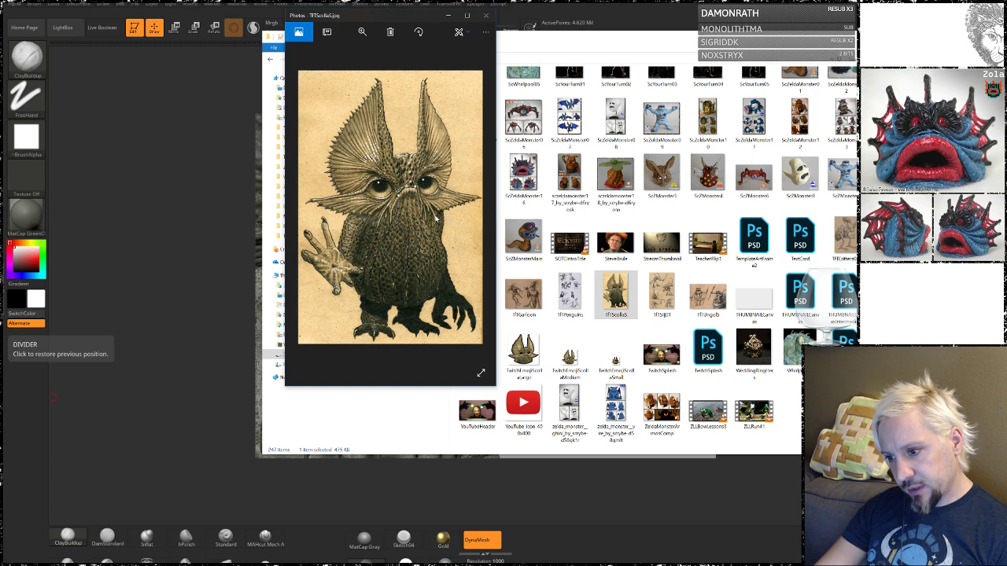
click(486, 15)
click(53, 397)
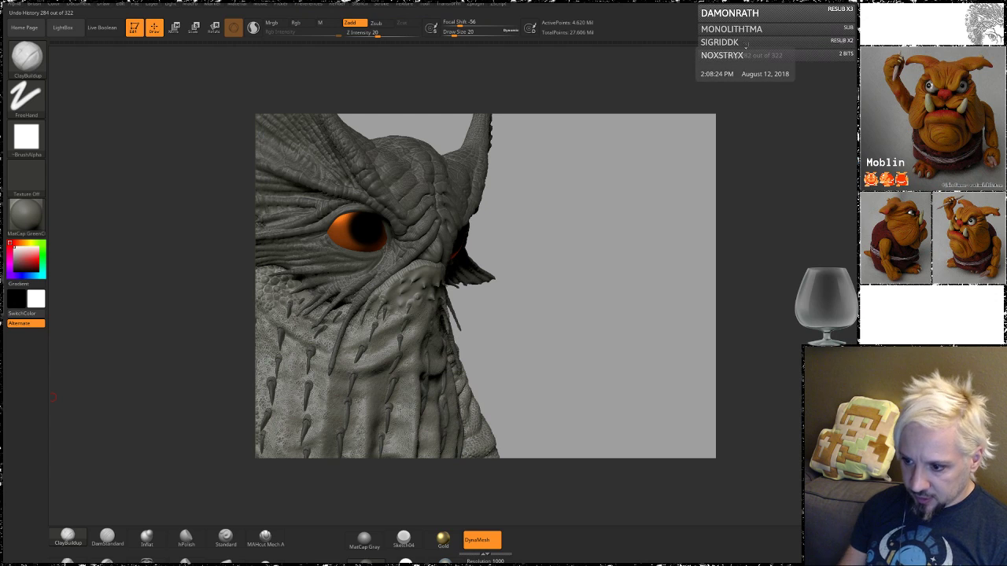
- Smooth the bare skin around the small spikes below the nose from both sides of the face
mouse_move(586, 271)
mouse_down()
mouse_move(472, 269)
mouse_move(585, 267)
mouse_move(595, 193)
mouse_move(617, 390)
mouse_up()
mouse_move(611, 215)
alt+mouse_down()
mouse_move(667, 243)
mouse_move(585, 311)
alt+mouse_up()
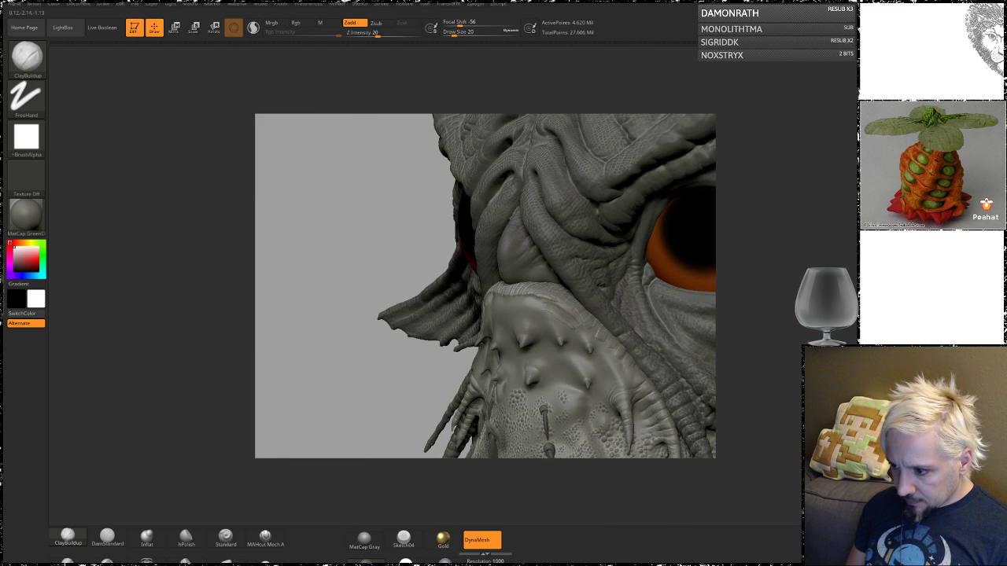
key(shift)
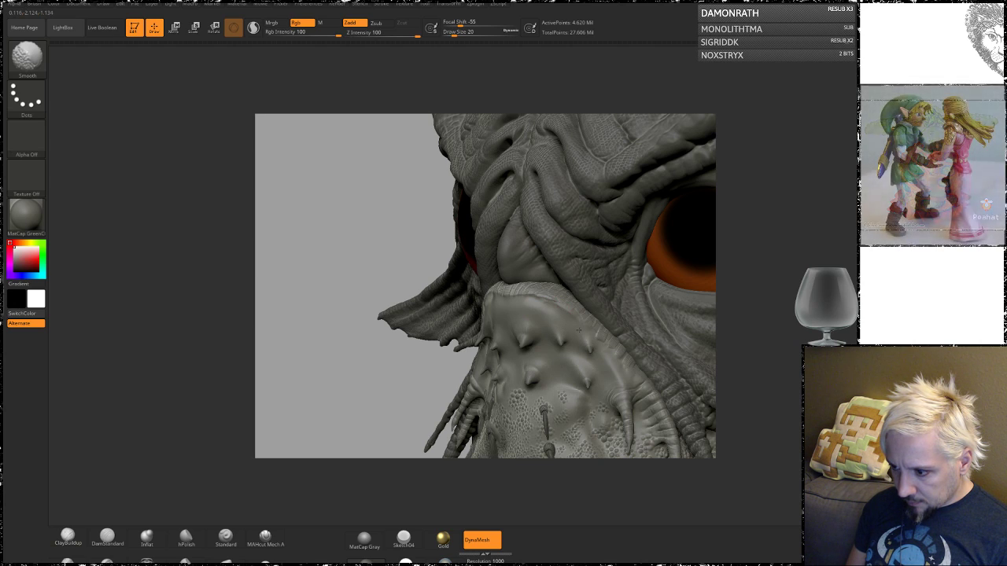
shift+drag(612, 362, 609, 375)
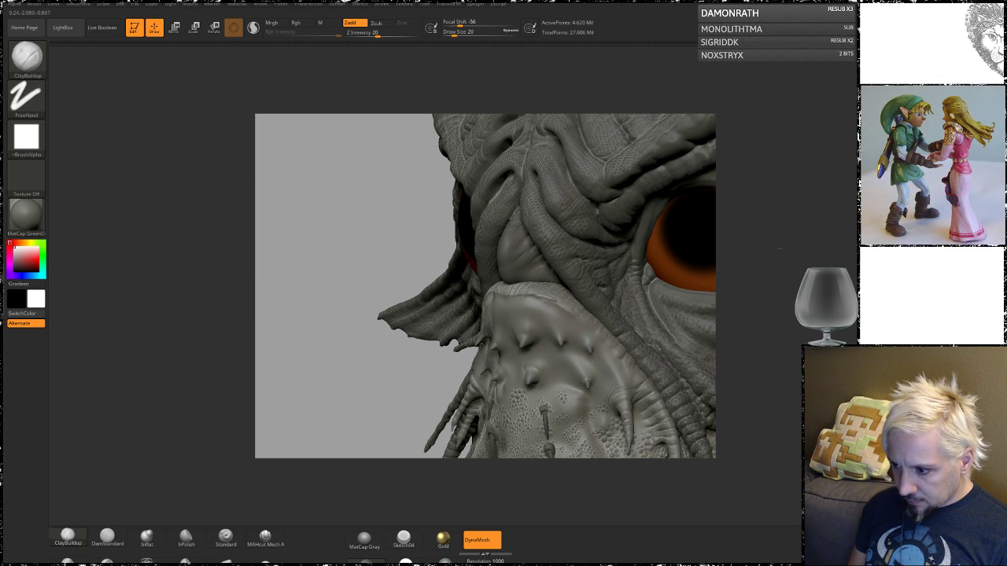
drag(779, 248, 896, 252)
key(shift)
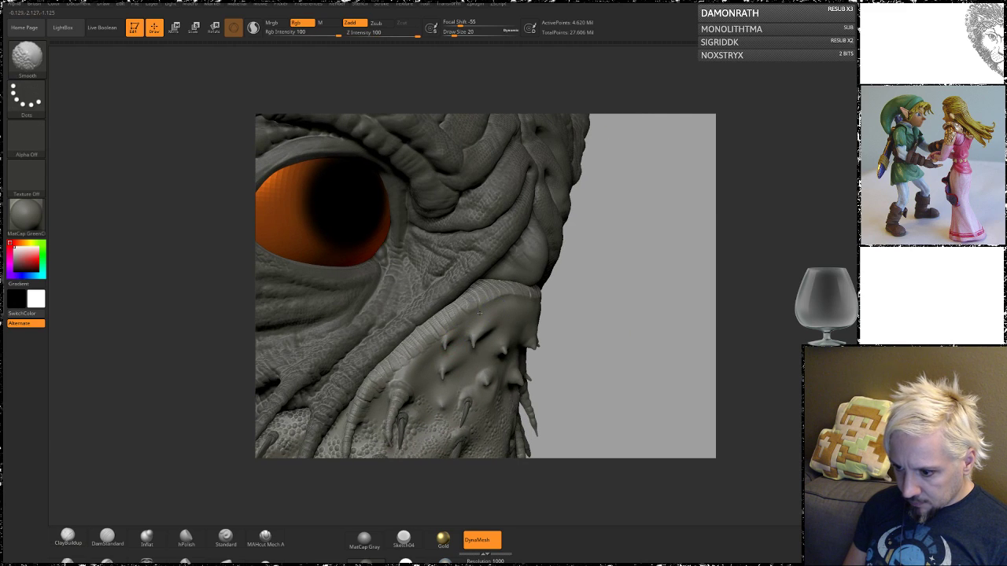
mouse_move(618, 281)
mouse_down()
mouse_move(618, 296)
mouse_move(464, 342)
mouse_up()
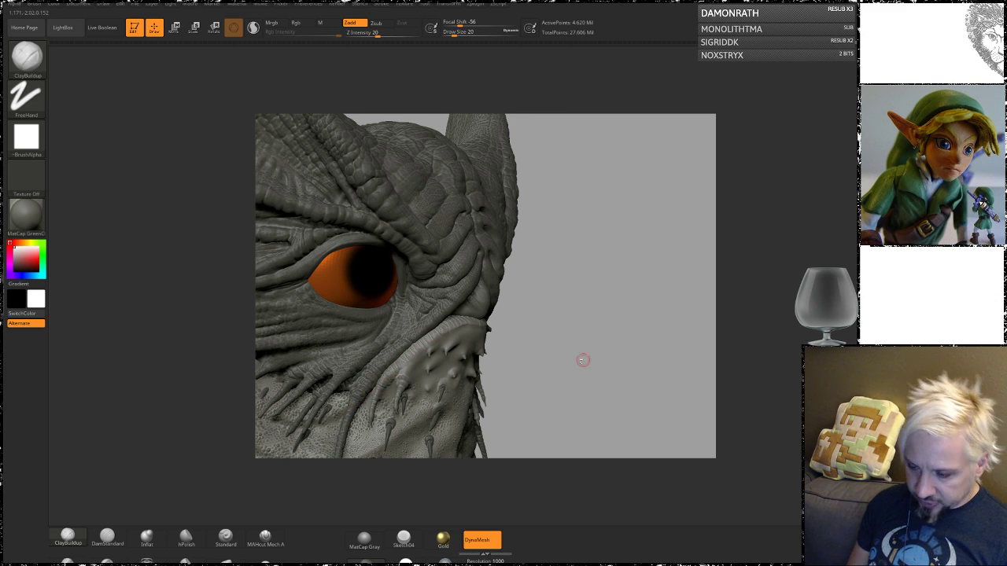
- Build up the lip ridge and the root of its side tendril with ClayBuildup strokes
mouse_move(582, 360)
alt+mouse_down()
mouse_move(616, 281)
mouse_move(599, 276)
mouse_move(498, 304)
mouse_move(745, 313)
mouse_move(748, 291)
mouse_move(605, 301)
alt+mouse_up()
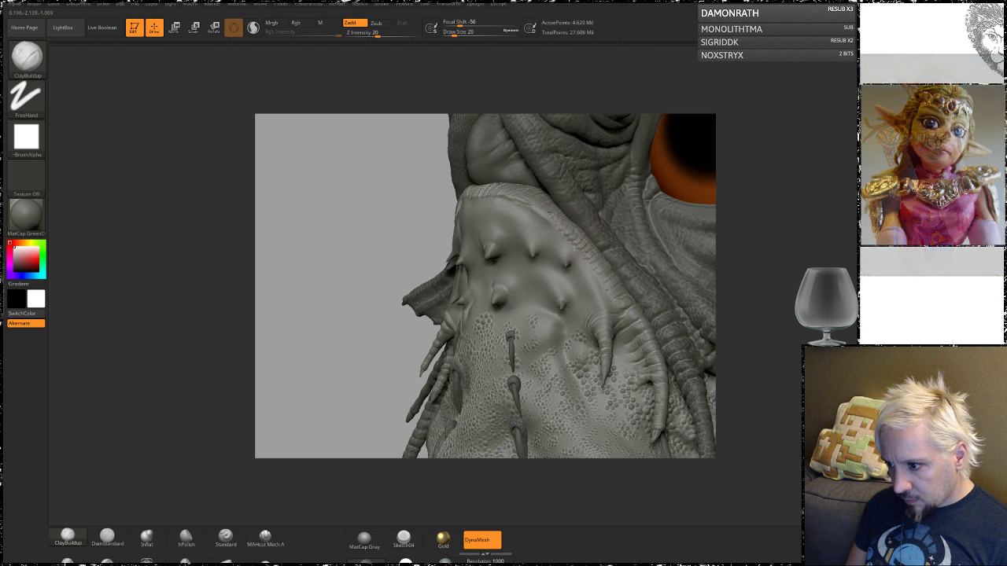
drag(755, 185, 535, 207)
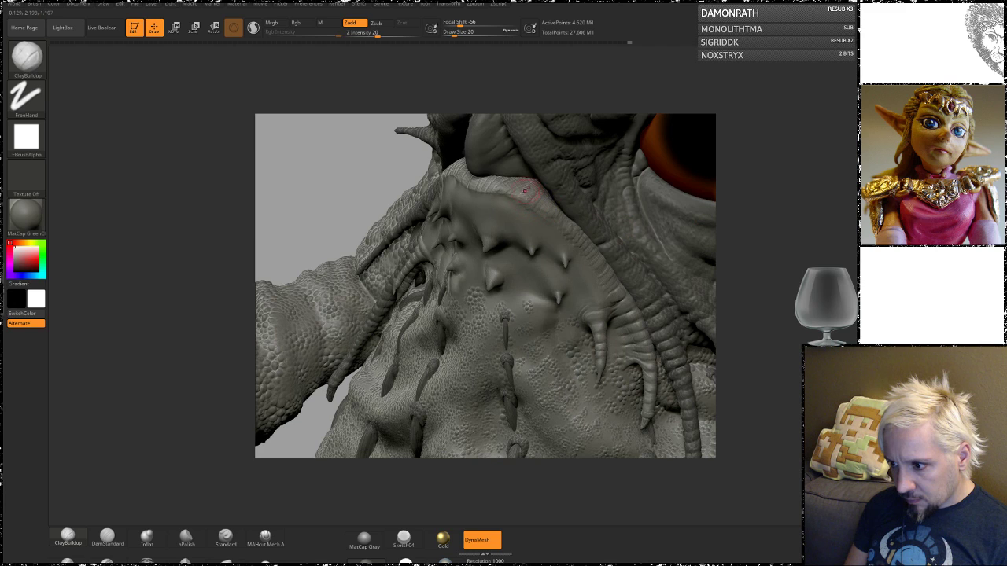
drag(783, 184, 442, 159)
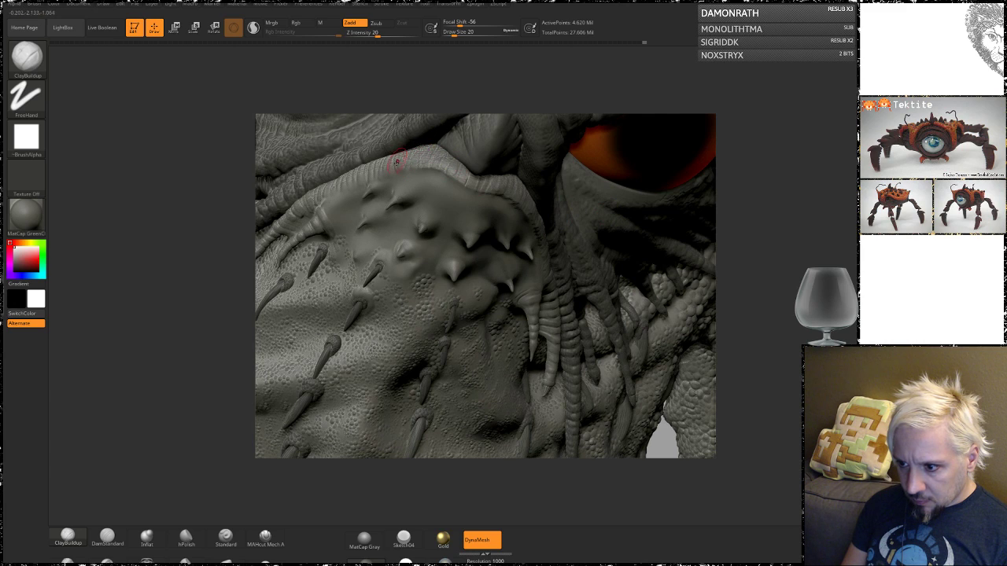
mouse_move(752, 189)
mouse_down()
mouse_move(794, 195)
mouse_move(778, 186)
mouse_move(782, 233)
mouse_move(805, 253)
mouse_move(704, 244)
mouse_move(621, 252)
mouse_up()
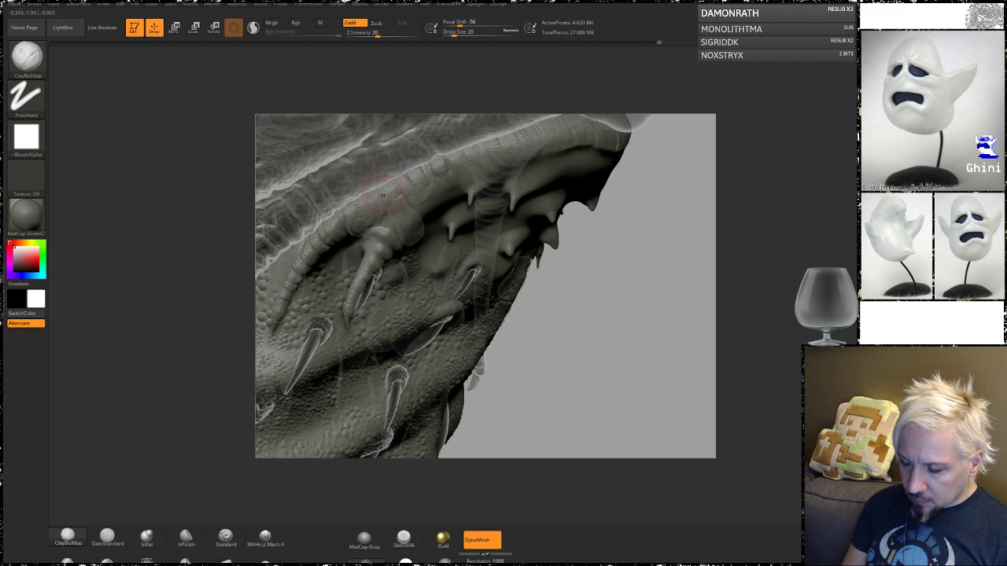
drag(732, 243, 663, 203)
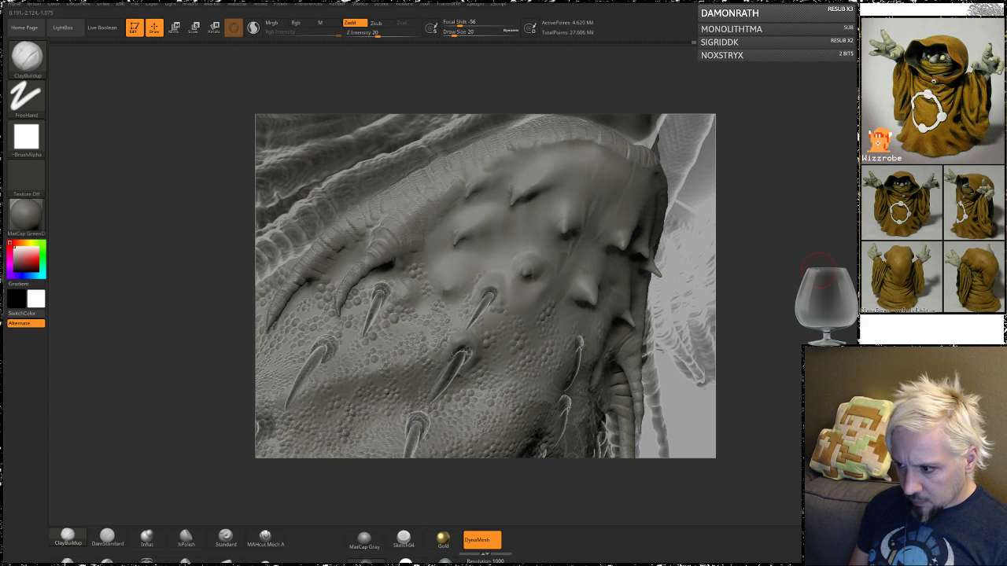
drag(732, 243, 488, 149)
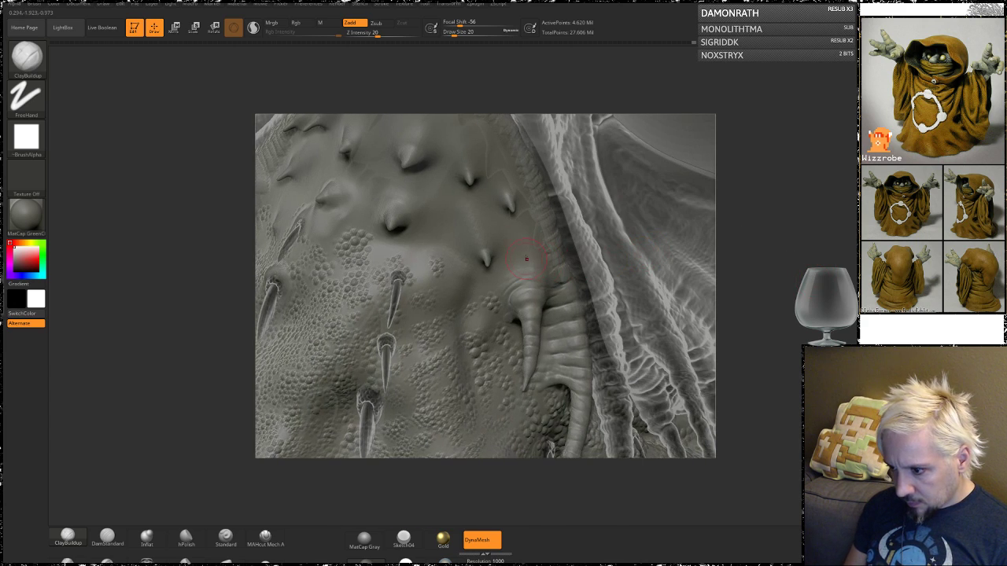
drag(537, 280, 522, 267)
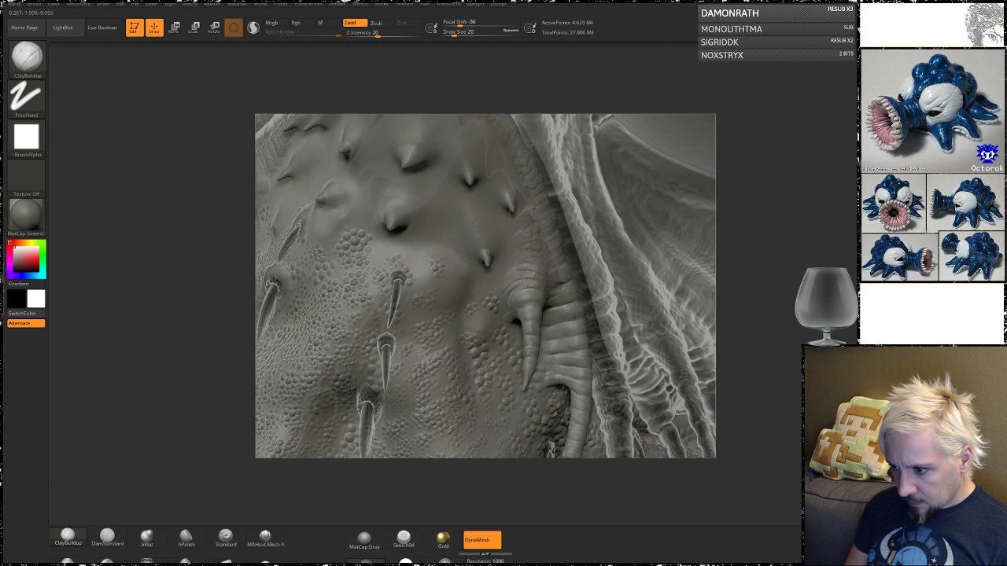
- Layer ClayBuildup strokes between the lip ridge and the upper row of spikes, turning off the ghosted transparency
mouse_move(732, 236)
mouse_down()
mouse_move(741, 225)
mouse_move(787, 229)
mouse_move(763, 229)
mouse_up()
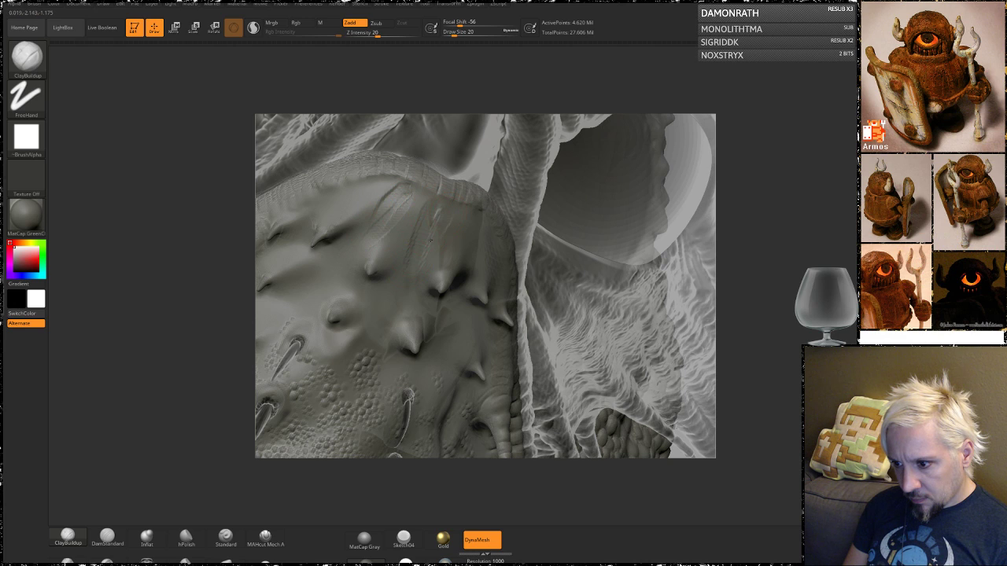
drag(747, 253, 799, 256)
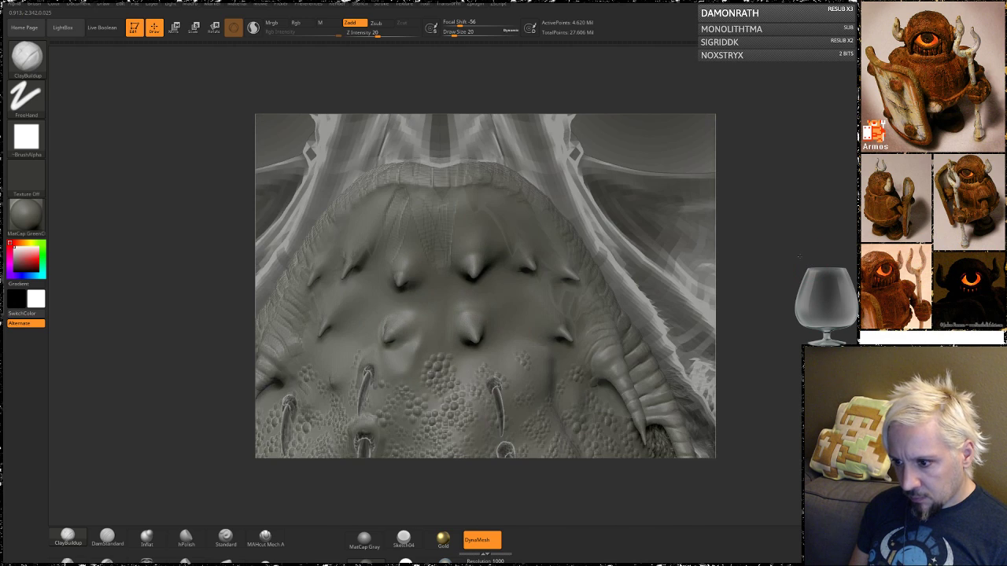
click(940, 424)
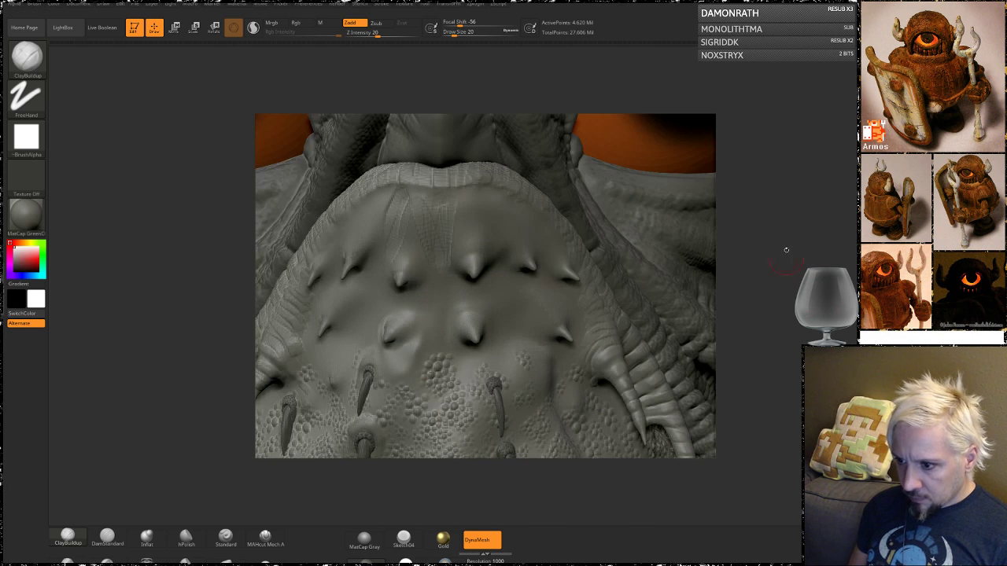
drag(814, 267, 751, 259)
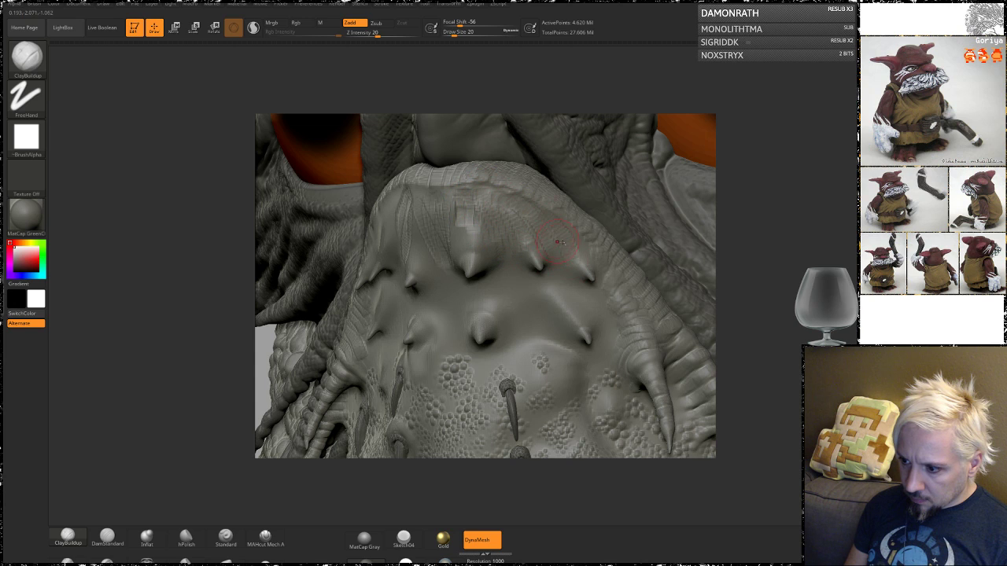
drag(165, 255, 236, 254)
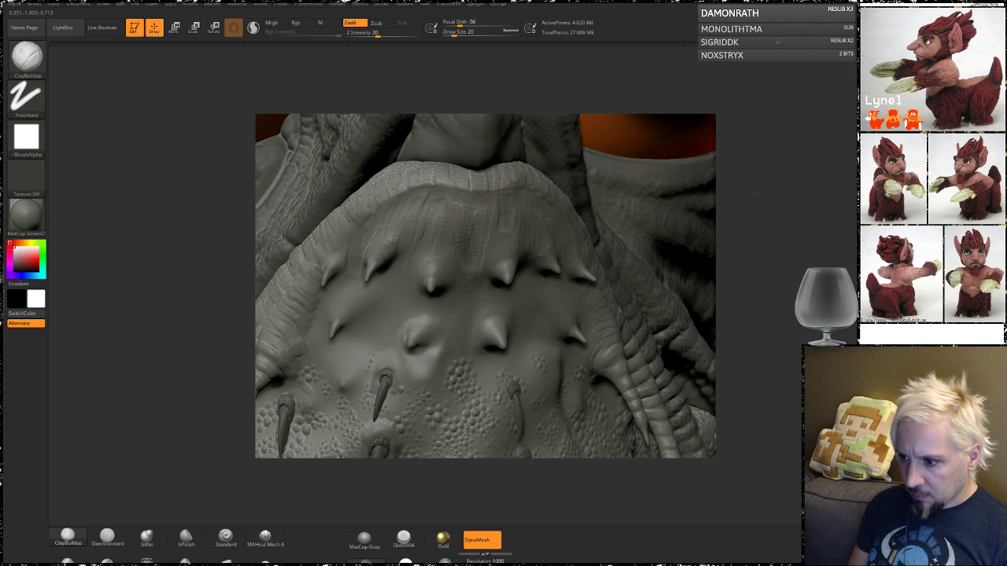
drag(730, 207, 751, 206)
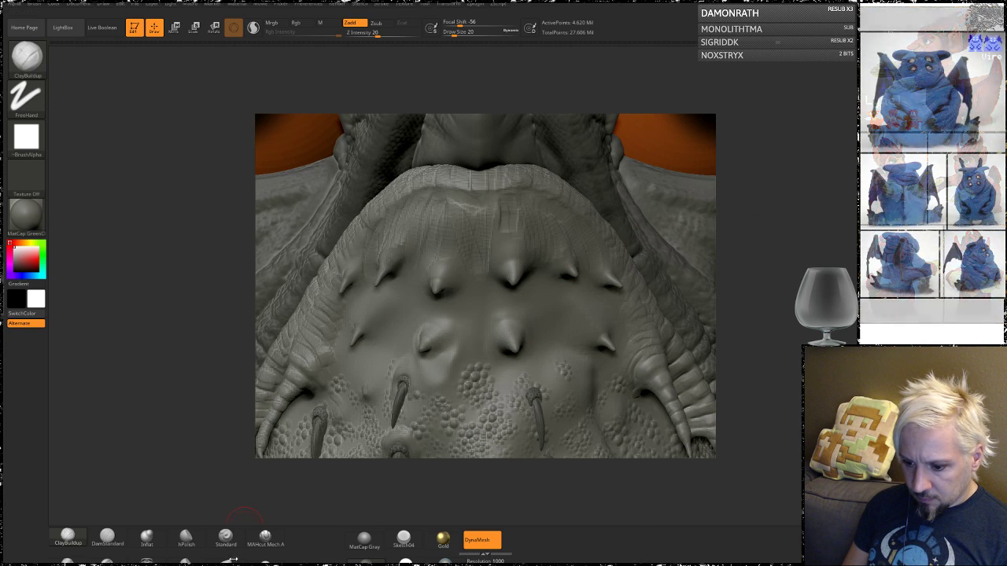
- Pull the centre of the lip ridge under the nose downward into a dip with the Move brush
click(226, 562)
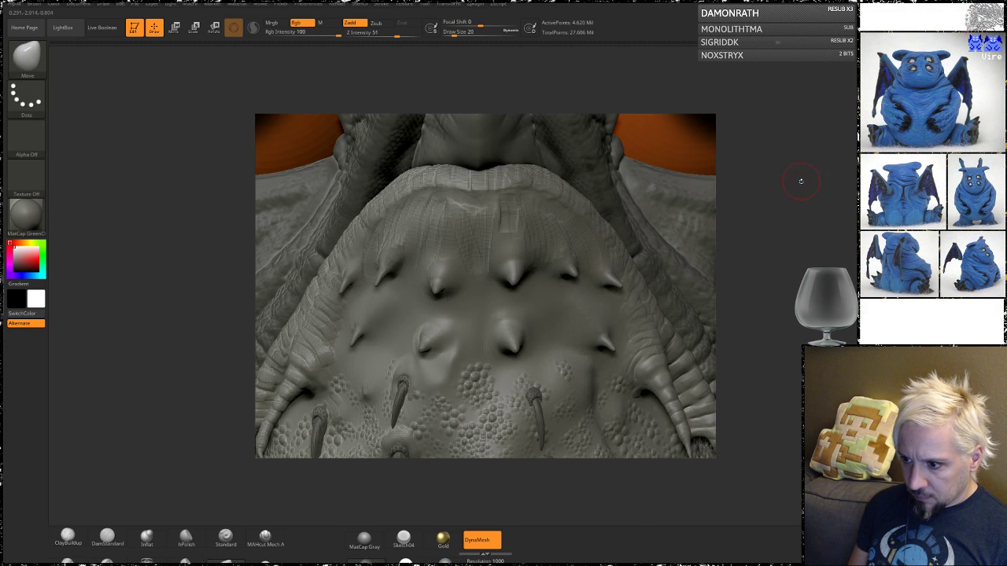
drag(801, 182, 790, 210)
drag(476, 190, 474, 212)
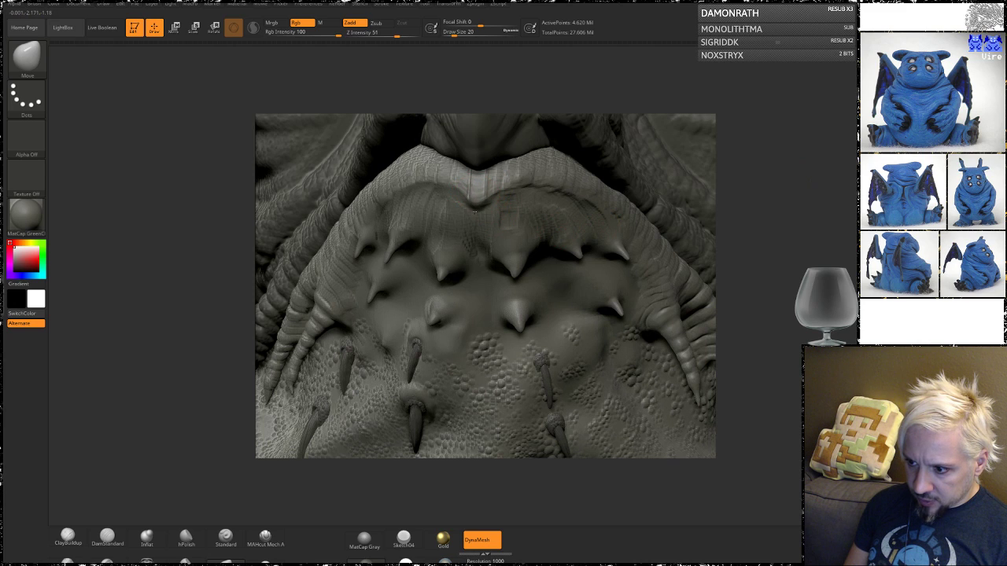
mouse_move(783, 293)
mouse_down()
mouse_move(780, 270)
mouse_move(794, 250)
mouse_move(759, 182)
mouse_move(775, 211)
mouse_move(801, 226)
mouse_move(775, 244)
mouse_move(774, 224)
mouse_move(763, 299)
mouse_up()
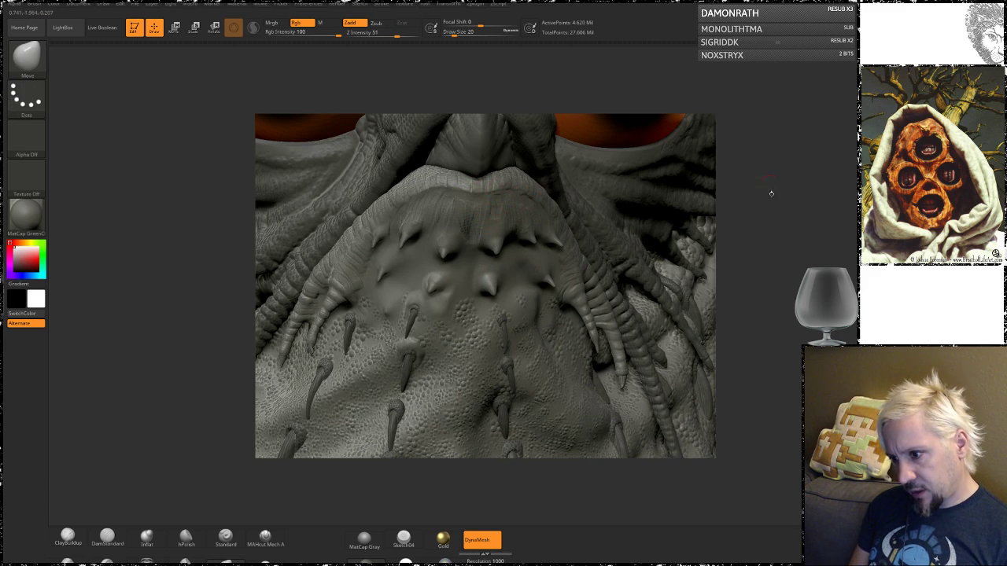
mouse_move(771, 191)
mouse_down()
mouse_move(786, 199)
mouse_move(767, 279)
mouse_move(725, 246)
mouse_up()
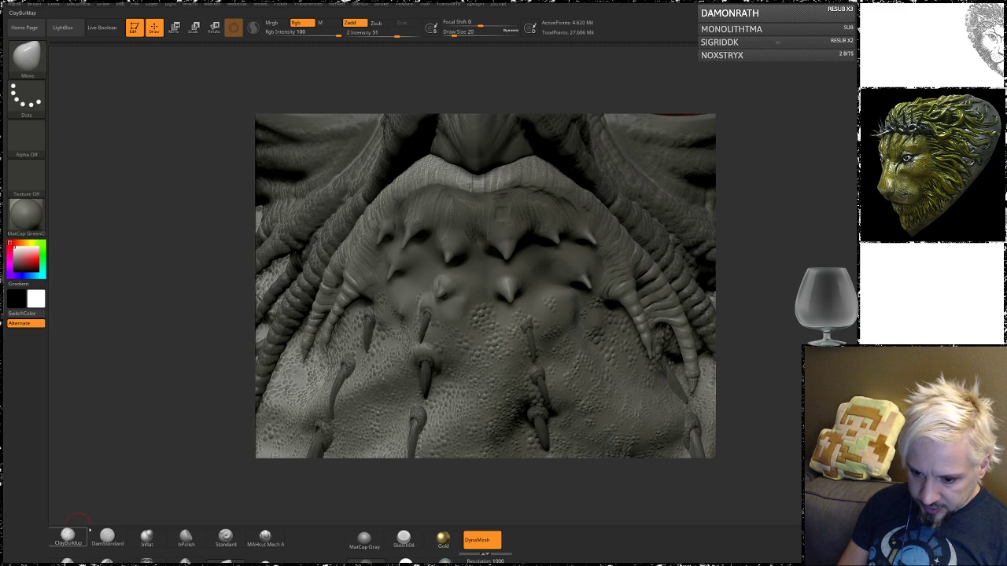
- Smooth out the clay strokes between the lip ridge and the upper row of spikes
click(107, 537)
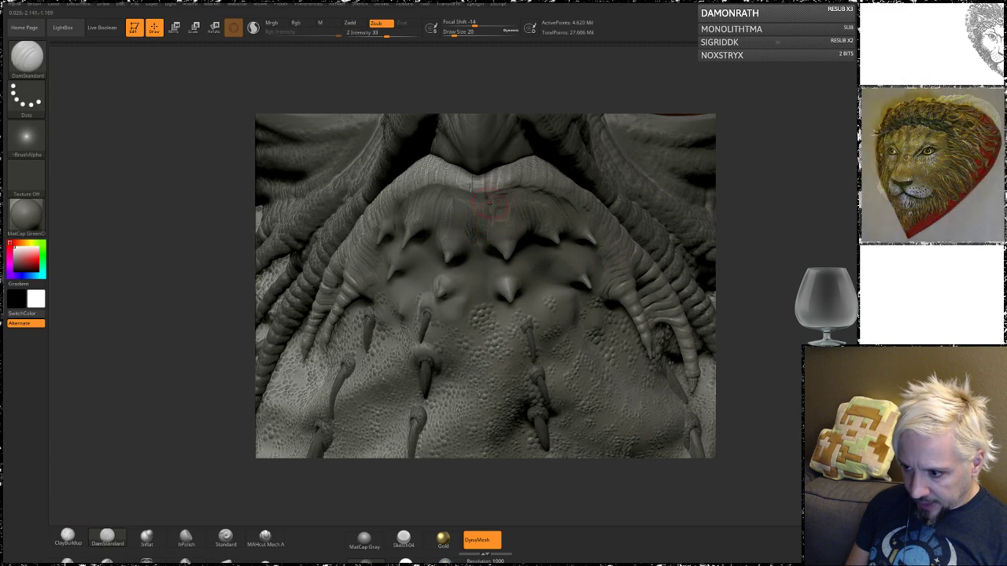
click(79, 536)
key(shift)
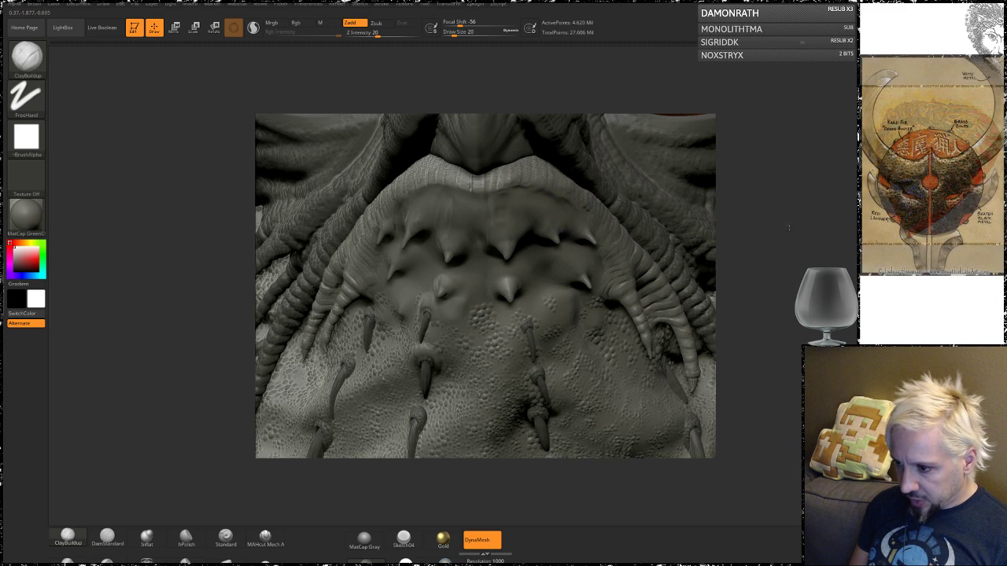
- Build up clay down the middle of the chin between the spikes with ClayBuildup and smooth it
drag(791, 223, 783, 288)
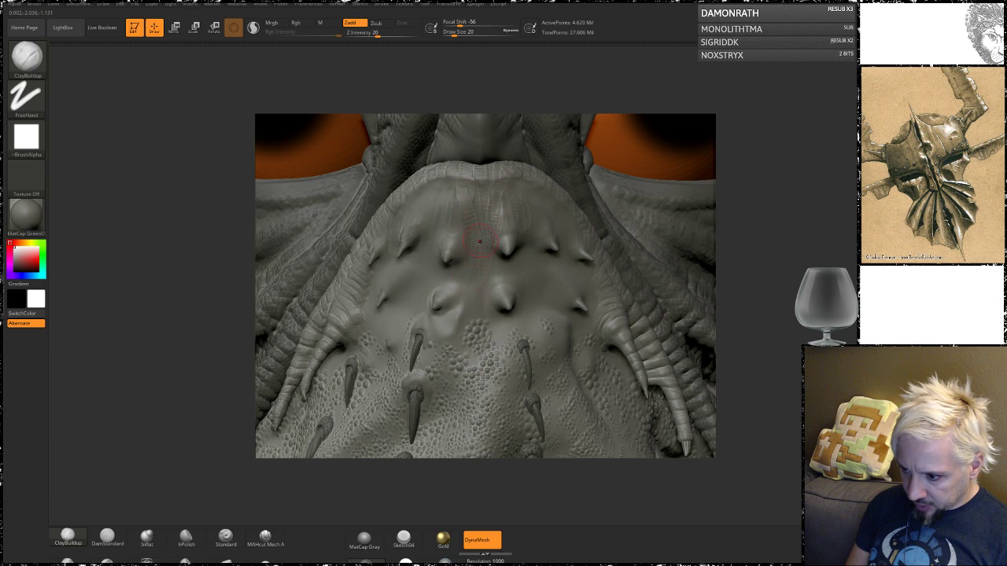
drag(462, 309, 444, 337)
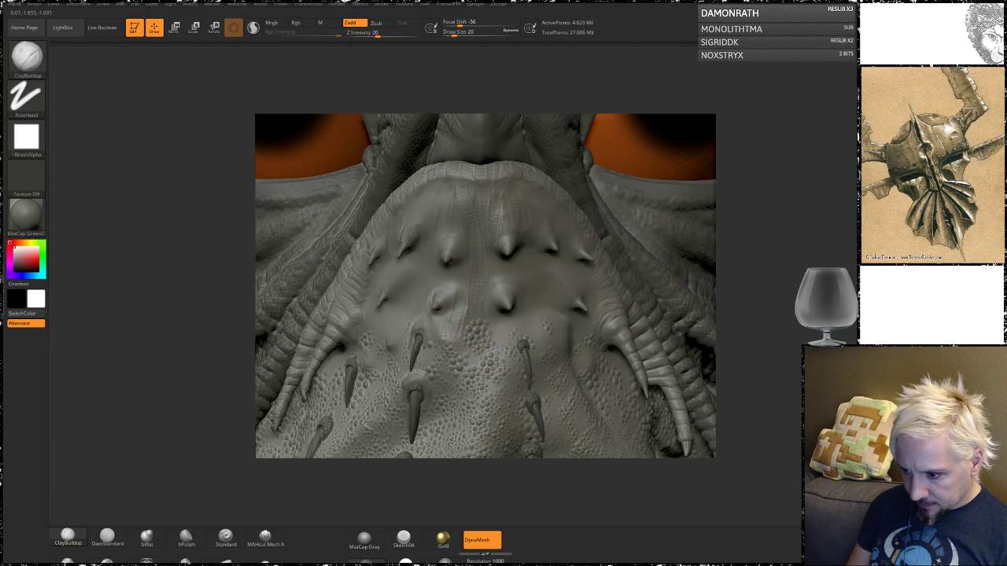
key(shift)
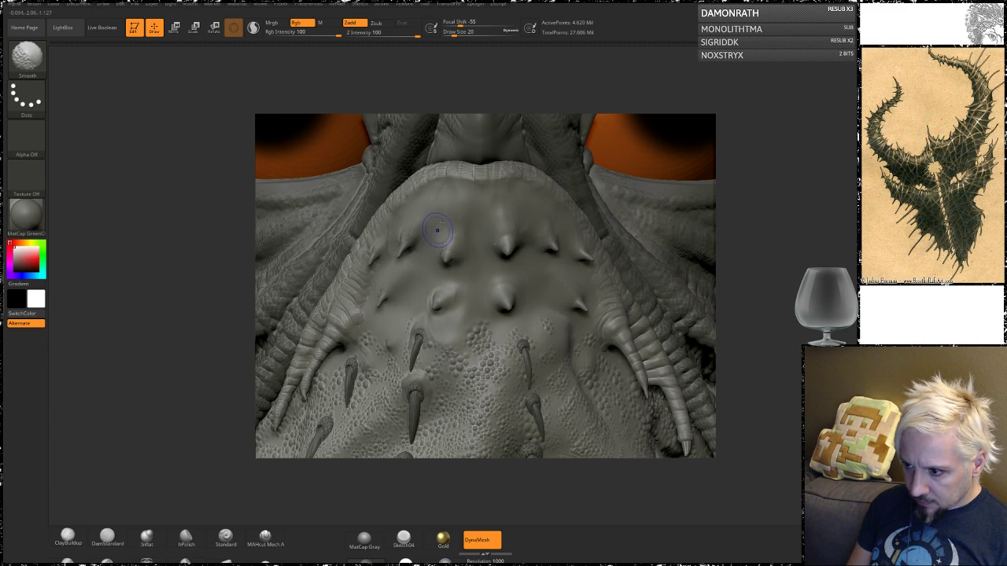
- Smooth the chin surface around the outer spikes beside the lip ridge
mouse_move(784, 210)
mouse_down()
mouse_move(781, 231)
mouse_move(744, 257)
mouse_up()
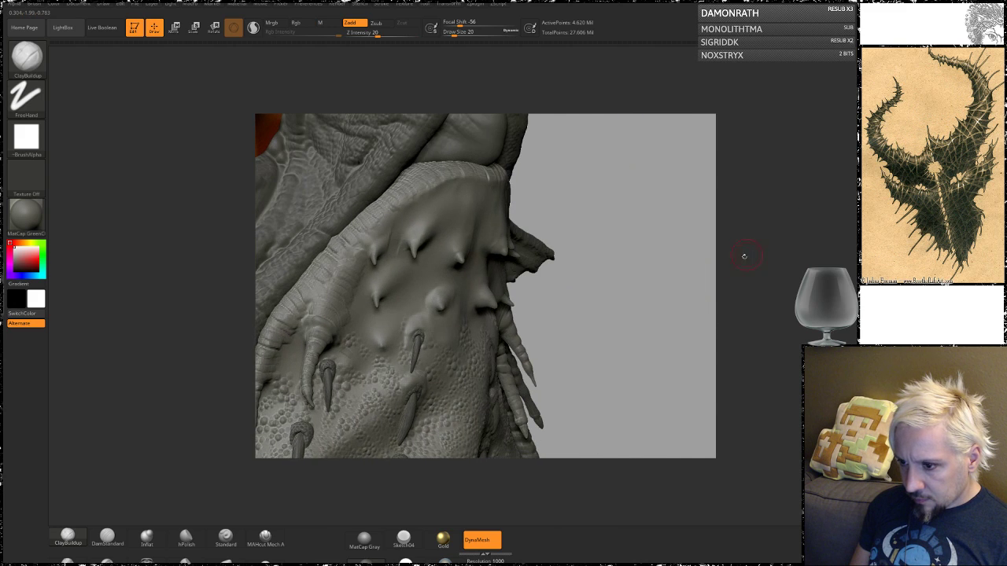
drag(706, 296, 700, 295)
drag(678, 288, 690, 275)
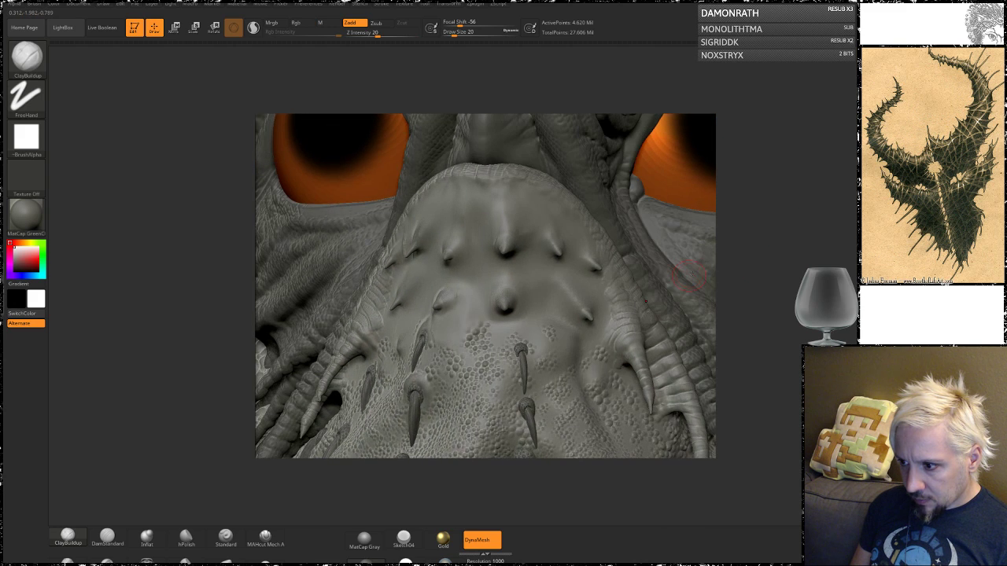
mouse_move(779, 244)
mouse_down()
mouse_move(764, 266)
mouse_move(750, 195)
mouse_up()
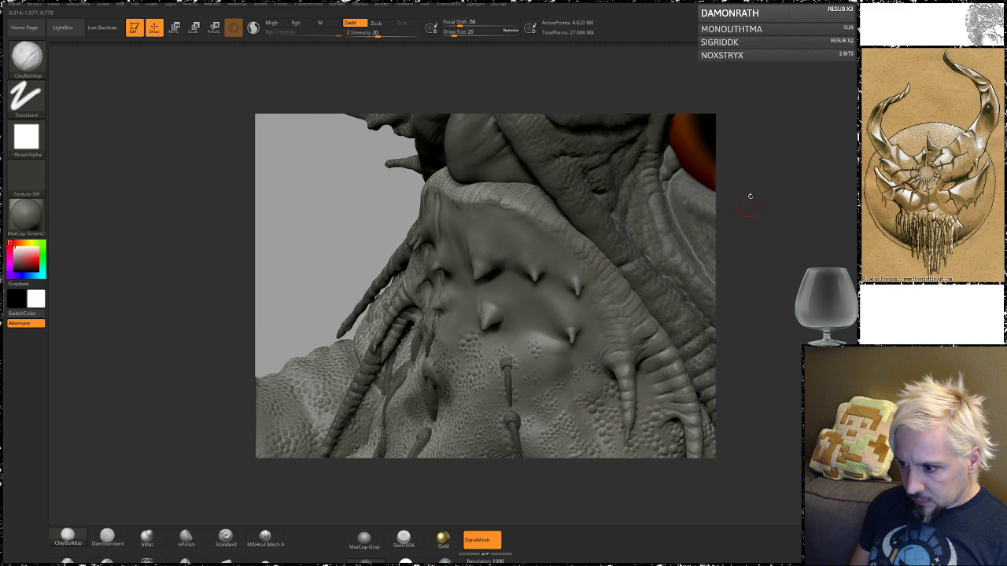
key(shift)
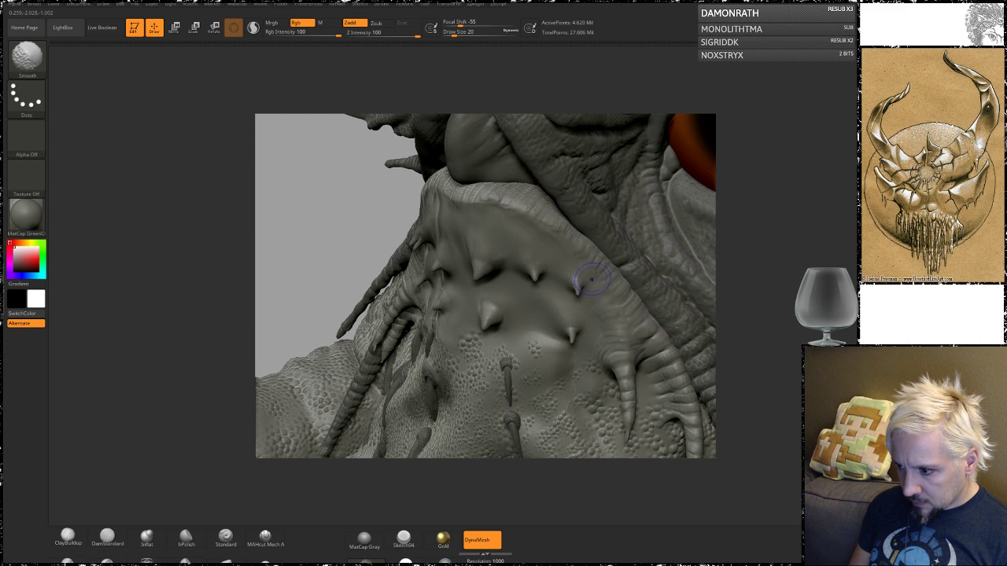
- Isolate the body mesh in Solo mode and smooth the front of the lip ridge
drag(778, 189, 850, 309)
click(930, 440)
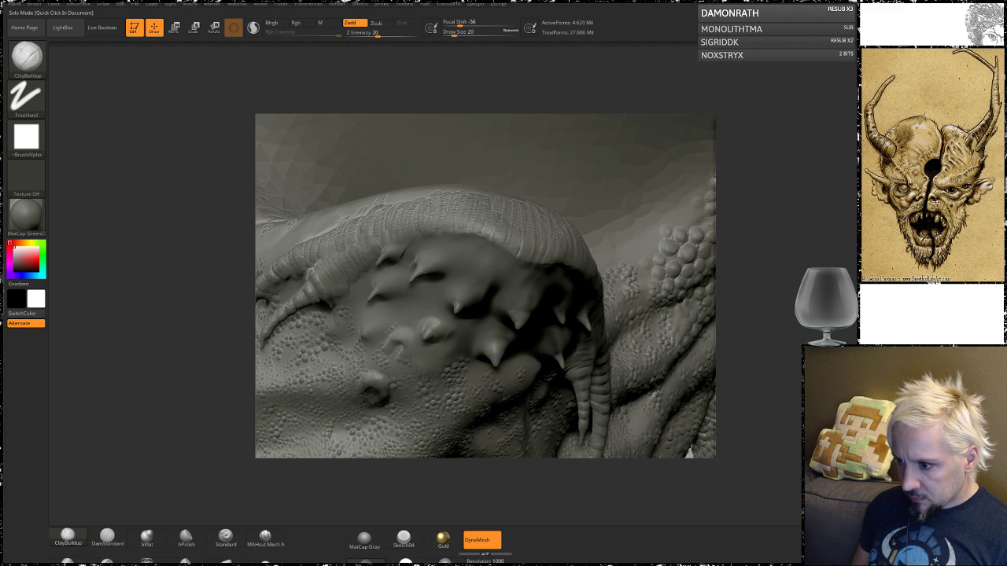
drag(759, 236, 732, 299)
key(shift)
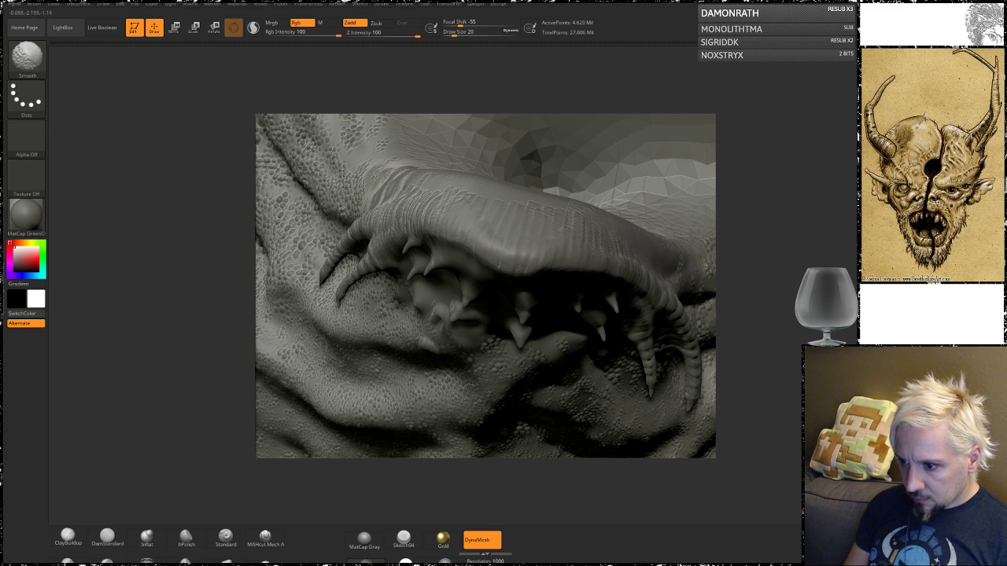
- Layer ClayBuildup wrinkle strokes across the lip ridge, from its front corner along the side
right_drag(464, 192, 647, 254)
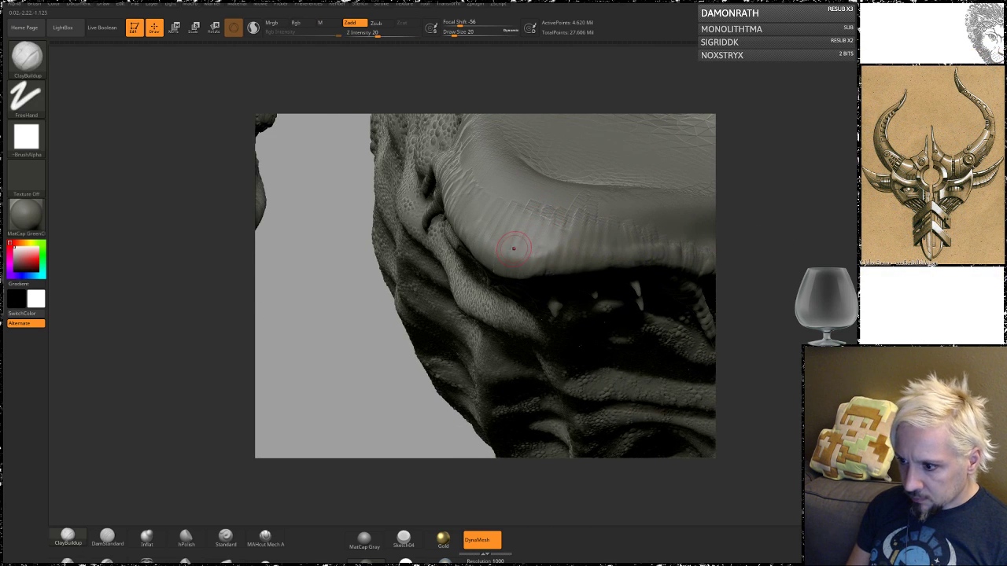
right_drag(810, 155, 764, 188)
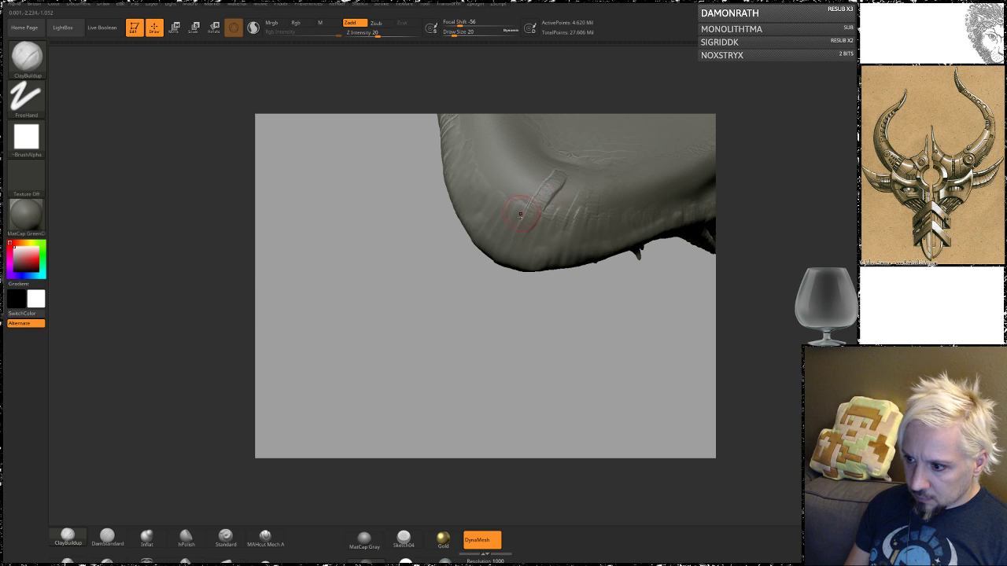
drag(518, 205, 545, 185)
mouse_move(494, 227)
mouse_down()
mouse_move(519, 167)
mouse_move(508, 141)
mouse_move(484, 142)
mouse_up()
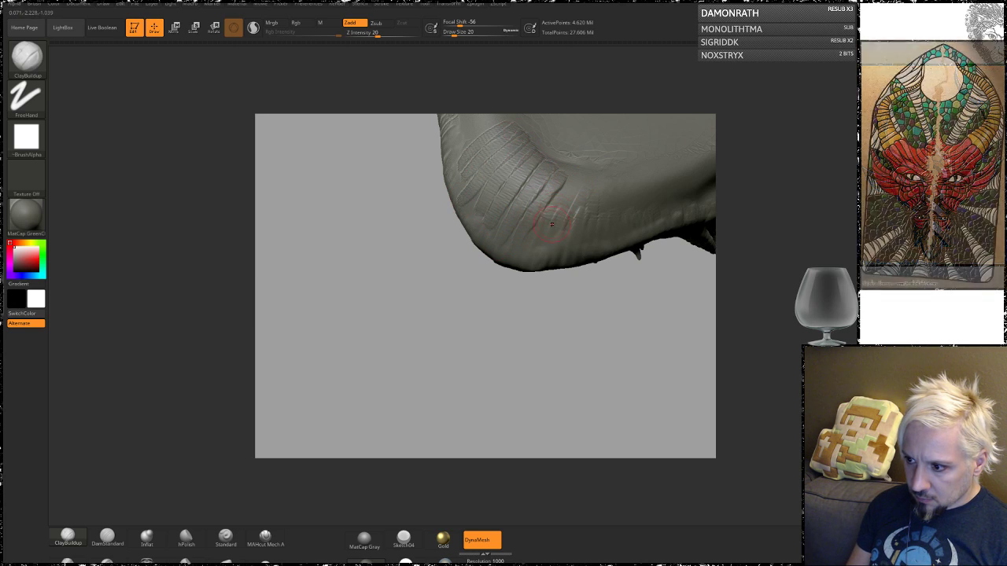
drag(562, 226, 581, 191)
drag(546, 223, 564, 184)
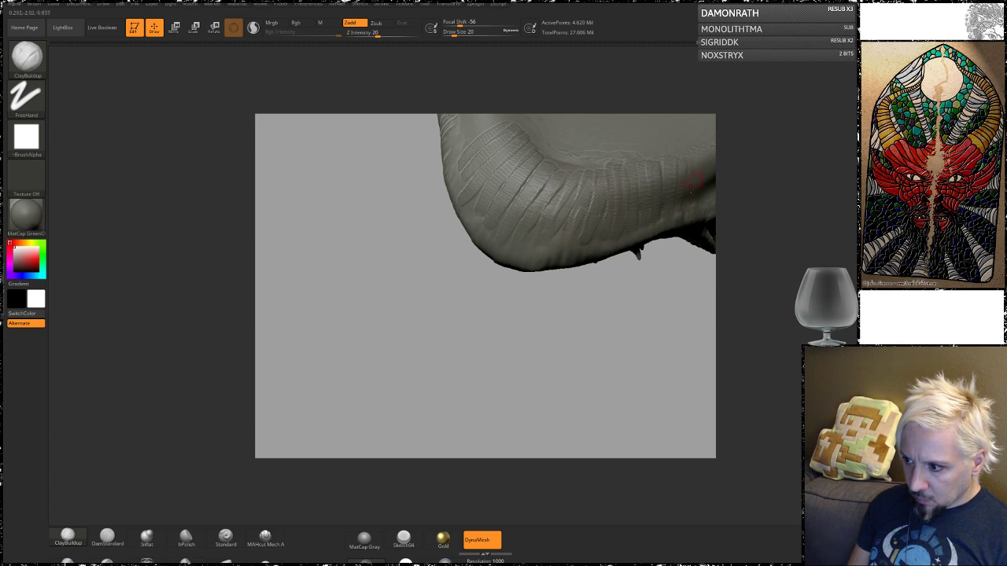
mouse_move(793, 162)
alt+mouse_down()
mouse_move(784, 221)
mouse_move(841, 224)
alt+mouse_up()
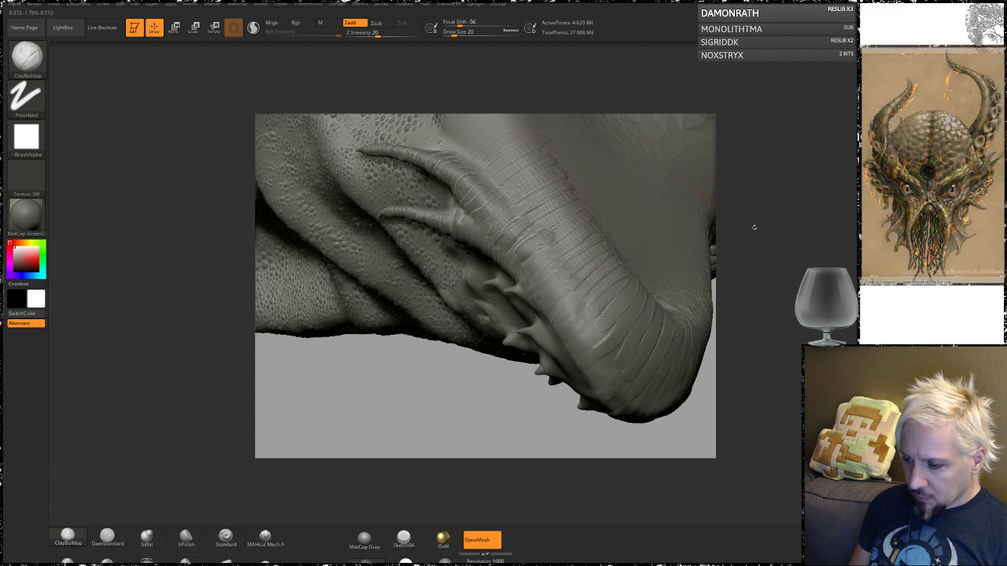
- Soften the new wrinkle strokes along the side and front of the lip ridge with the Smooth brush
drag(753, 226, 732, 260)
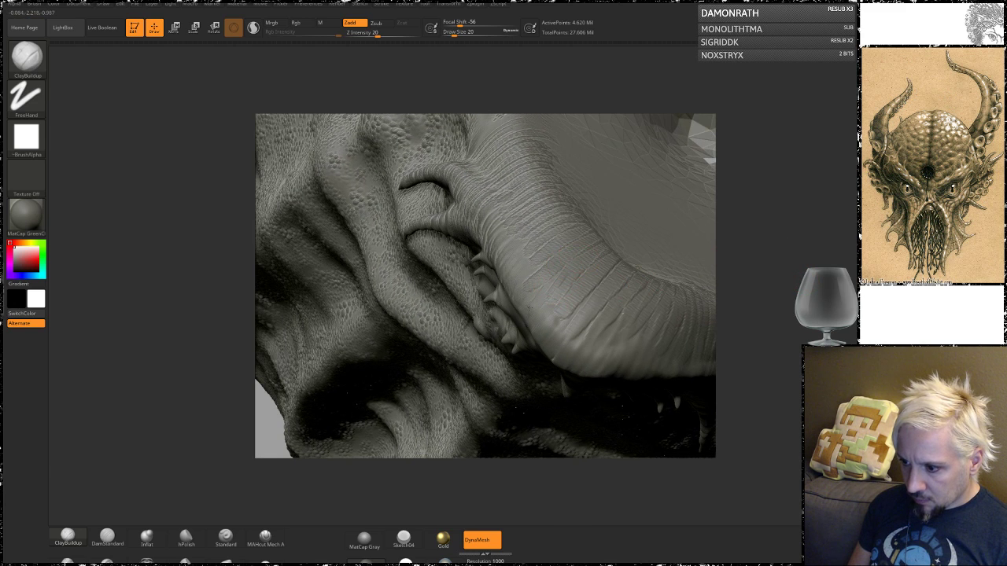
key(shift)
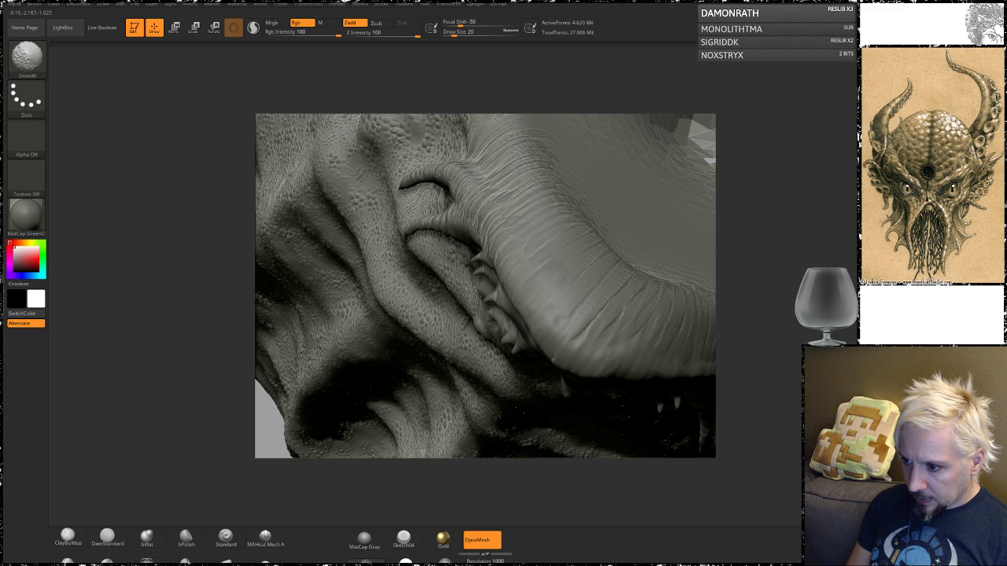
mouse_move(775, 296)
mouse_down()
mouse_move(764, 226)
mouse_move(735, 212)
mouse_up()
key(shift)
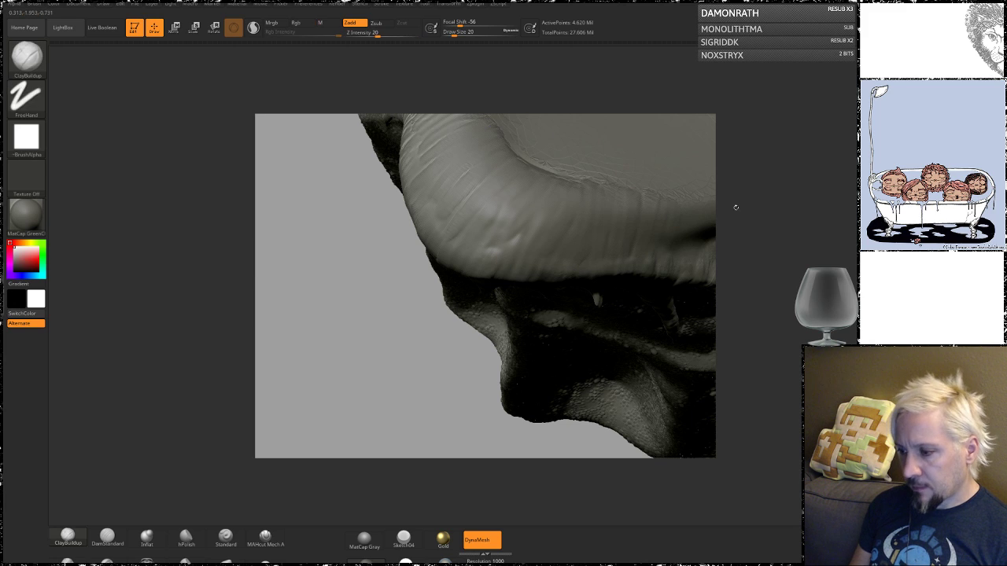
- Set the ClayBuildup draw size to 9 and build a thick base above an outer spike in the upper row
mouse_move(735, 204)
mouse_down()
mouse_move(807, 204)
mouse_move(785, 325)
mouse_up()
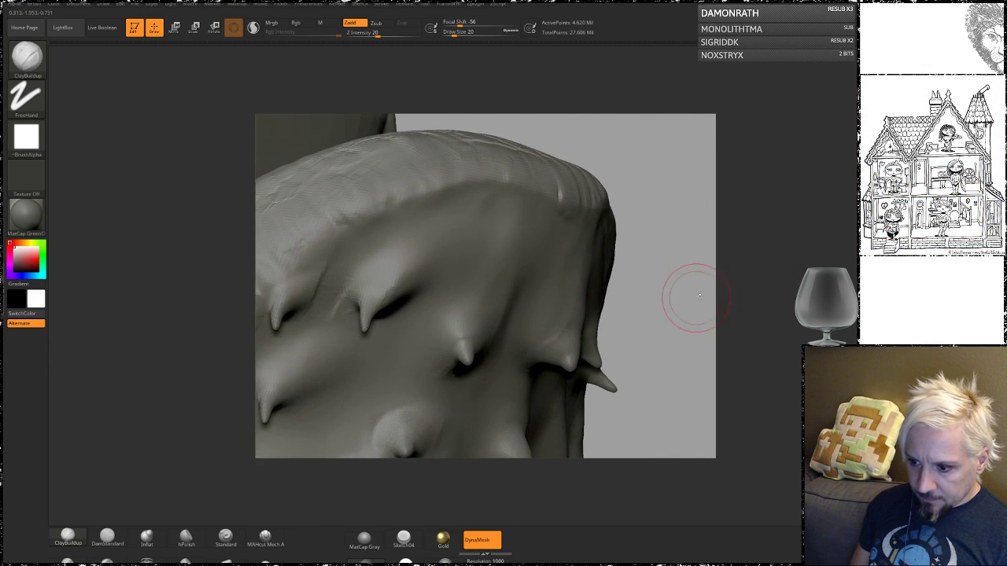
alt+drag(690, 299, 798, 290)
mouse_move(445, 297)
shift+mouse_down()
mouse_move(463, 275)
mouse_move(475, 286)
shift+mouse_up()
key(space)
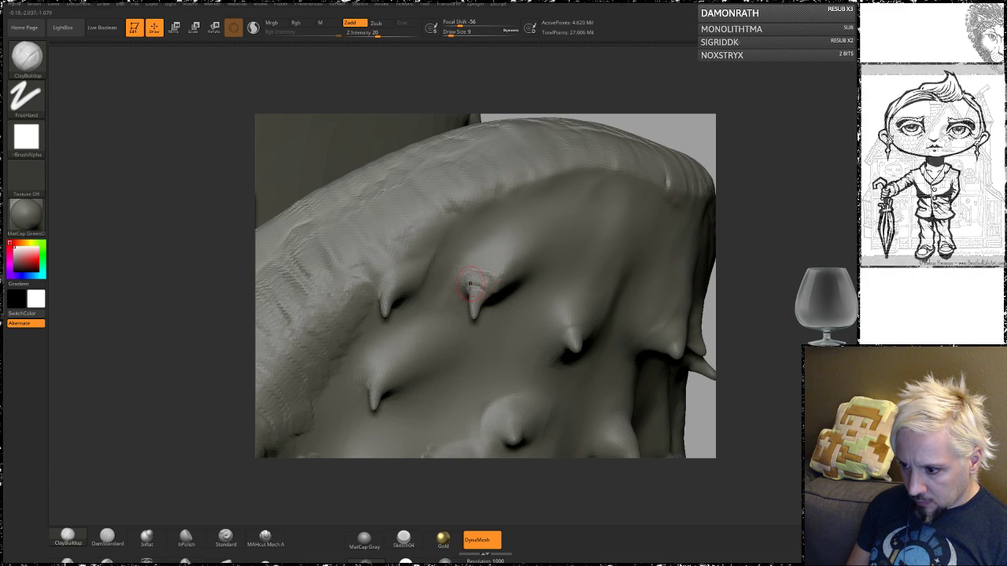
mouse_move(484, 270)
mouse_down()
mouse_move(505, 261)
mouse_move(520, 229)
mouse_up()
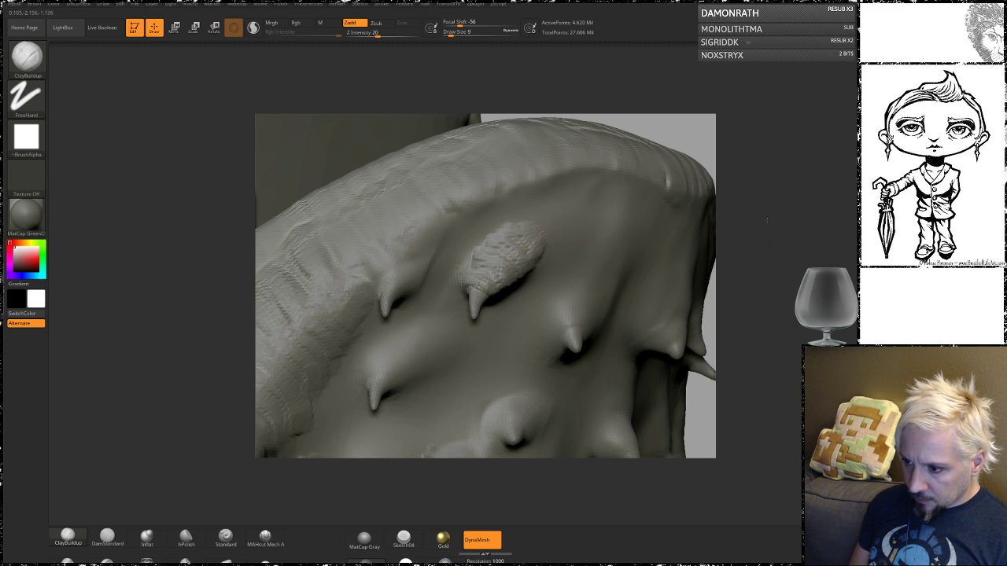
- Build up ridged clay bases above the two central spikes of the upper row
drag(767, 221, 575, 338)
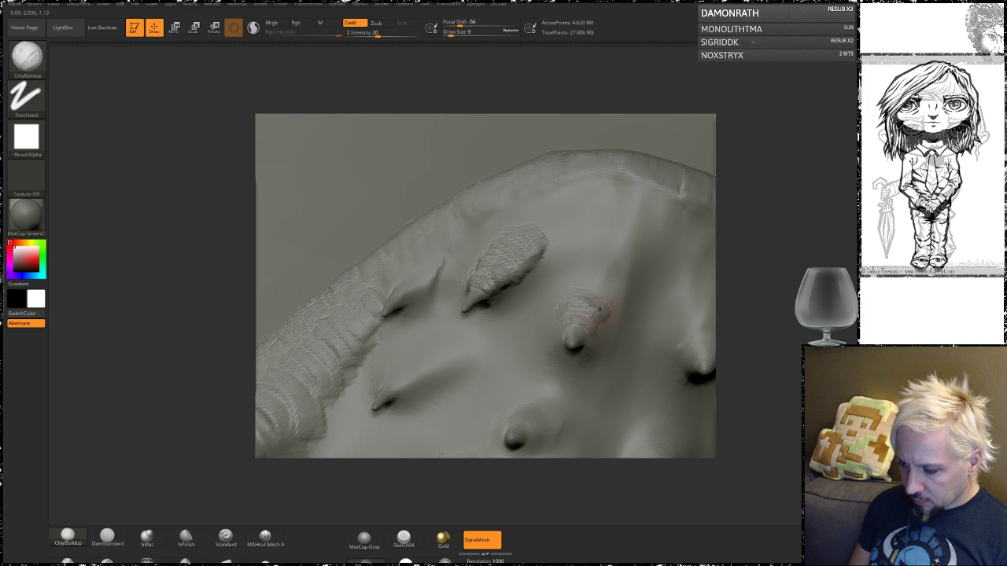
mouse_move(595, 315)
mouse_down()
mouse_move(566, 292)
mouse_move(590, 284)
mouse_move(603, 295)
mouse_up()
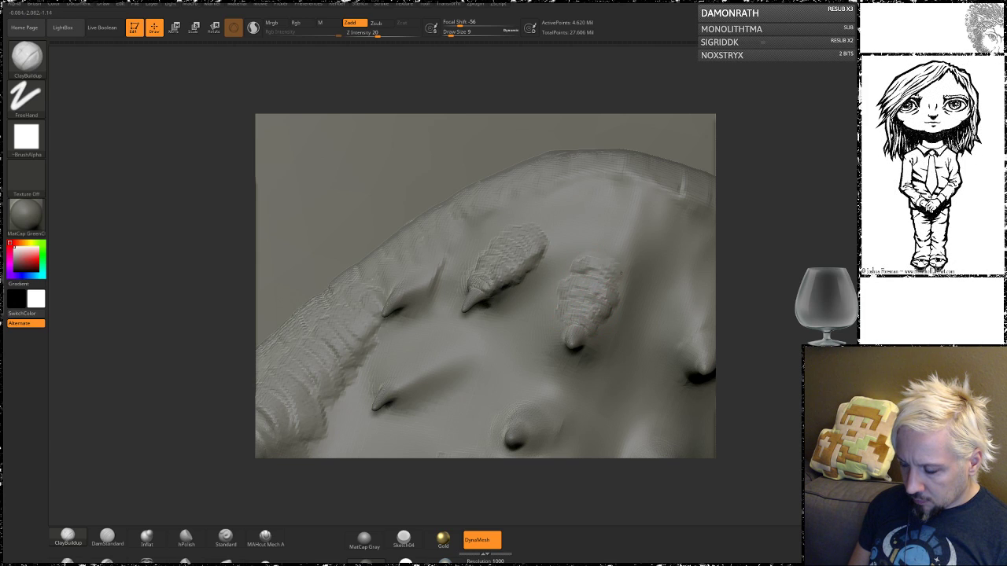
alt+drag(775, 324, 589, 288)
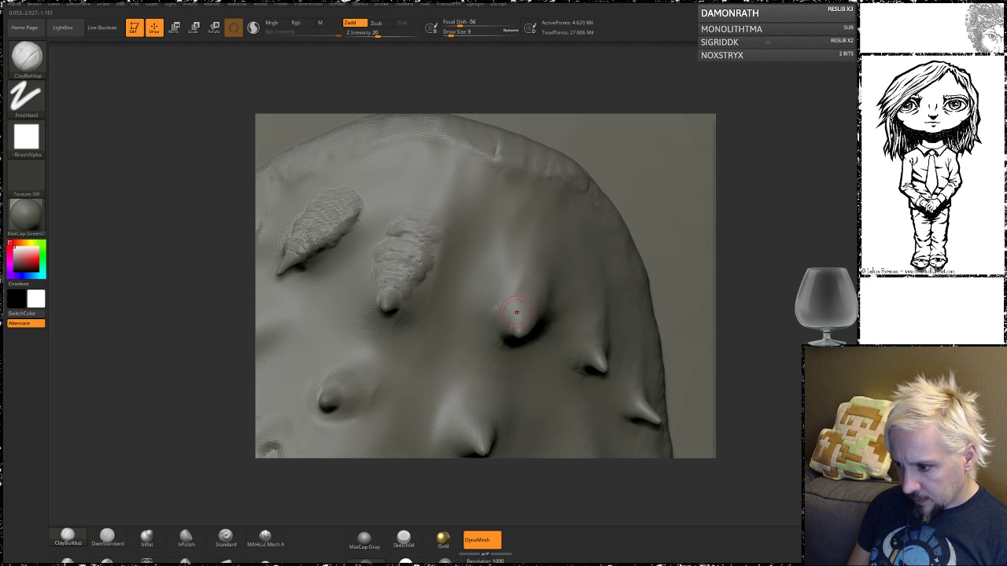
mouse_move(517, 310)
mouse_down()
mouse_move(515, 302)
mouse_move(544, 292)
mouse_move(535, 245)
mouse_move(551, 236)
mouse_up()
- Layer clay strokes above the spike to the right of the central pair in the upper row
mouse_move(762, 232)
mouse_down()
mouse_move(634, 341)
mouse_move(610, 329)
mouse_move(625, 313)
mouse_move(658, 315)
mouse_up()
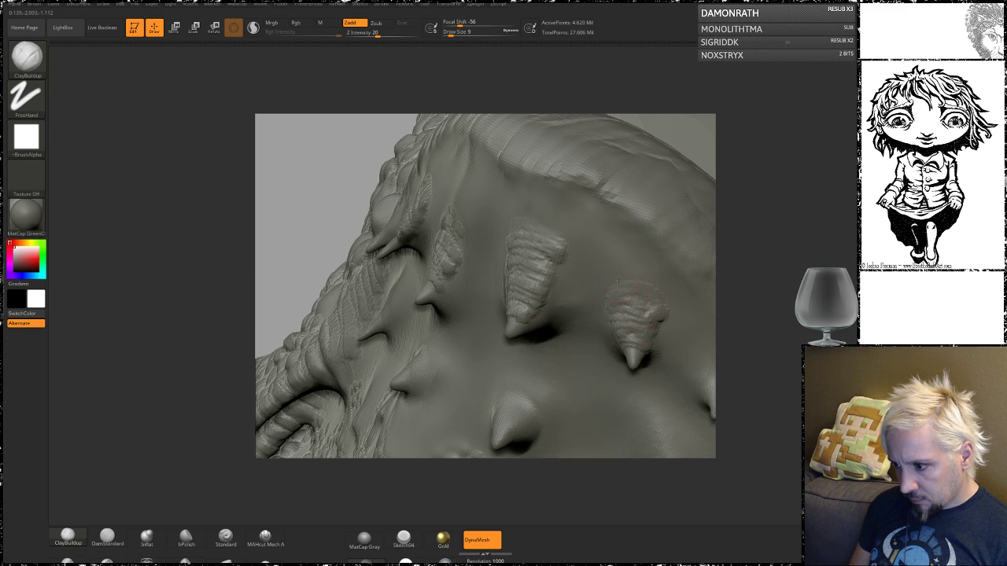
drag(780, 254, 631, 281)
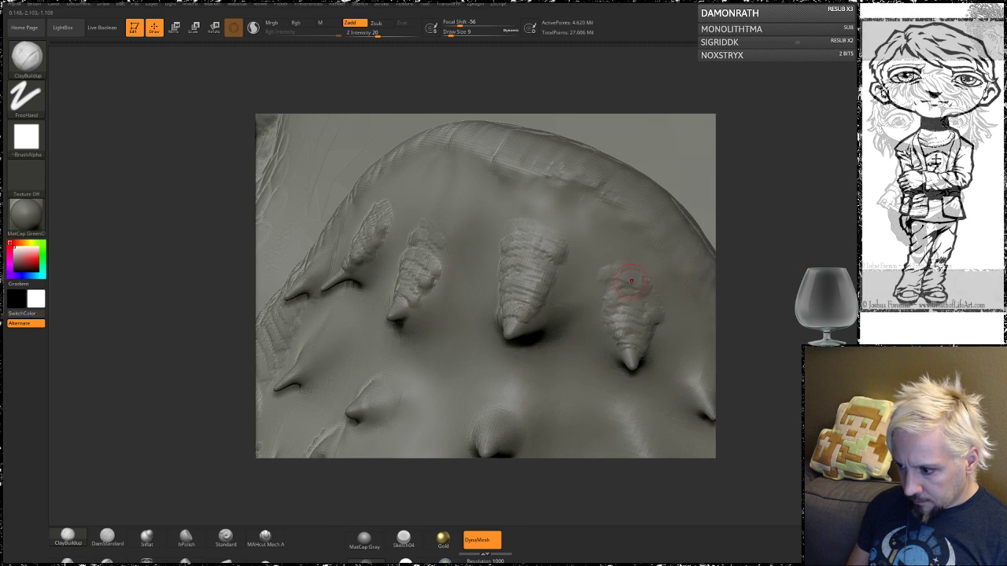
mouse_move(625, 335)
mouse_down()
mouse_move(617, 303)
mouse_move(617, 326)
mouse_move(625, 312)
mouse_up()
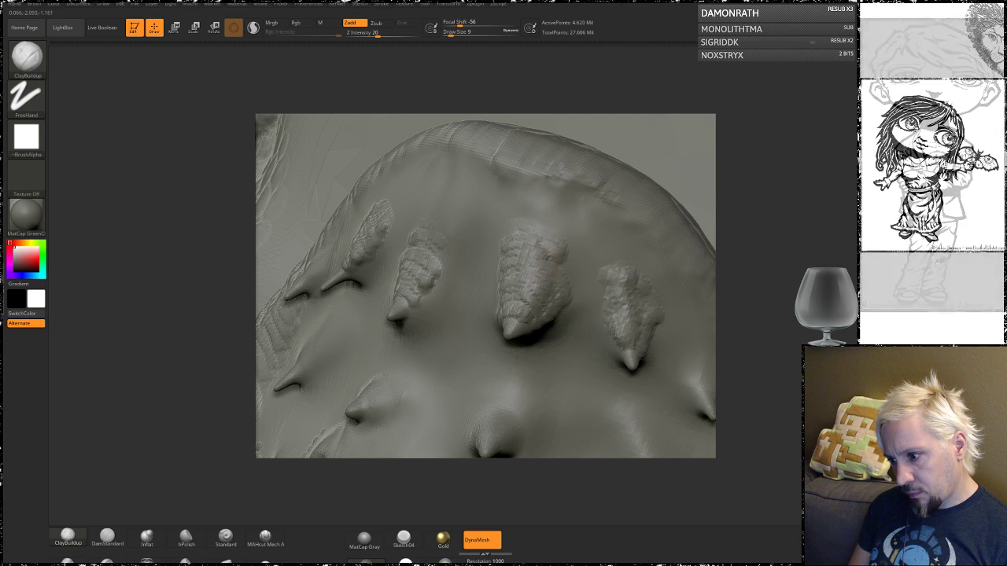
- Widen the clay bases of the two central upper spikes with strokes along their inner sides
drag(771, 253, 719, 234)
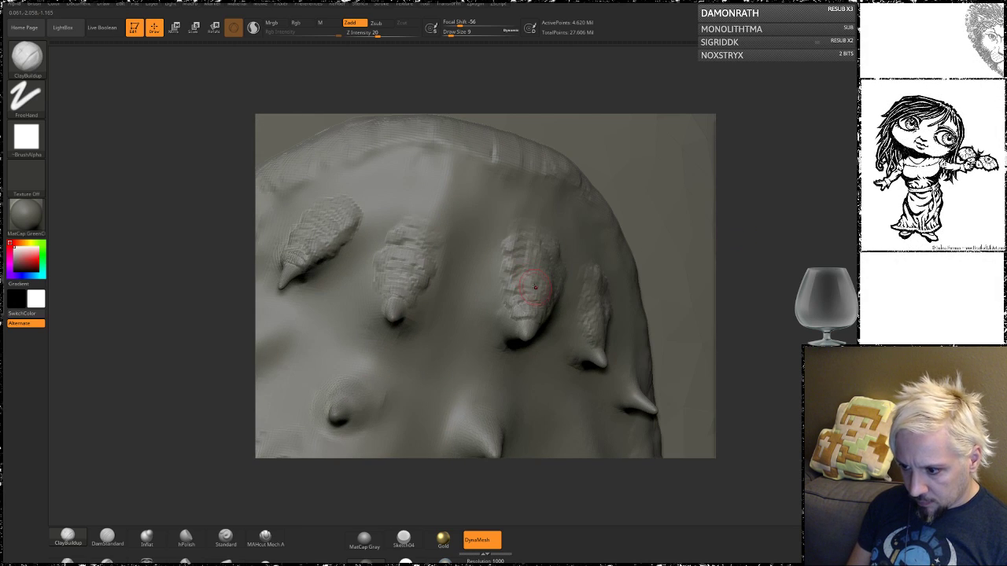
mouse_move(504, 292)
mouse_down()
mouse_move(511, 259)
mouse_move(501, 248)
mouse_move(512, 226)
mouse_move(487, 258)
mouse_up()
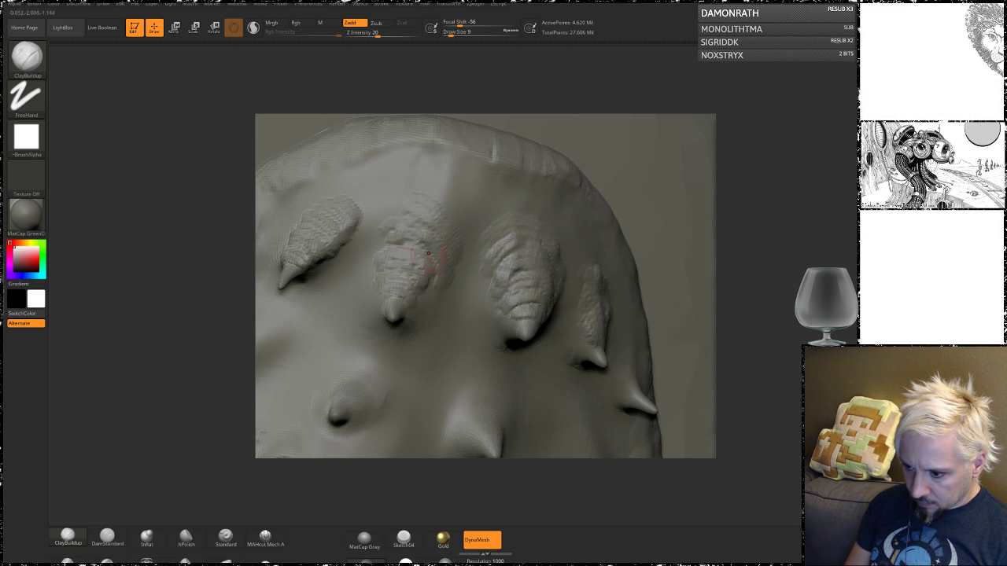
drag(431, 271, 430, 297)
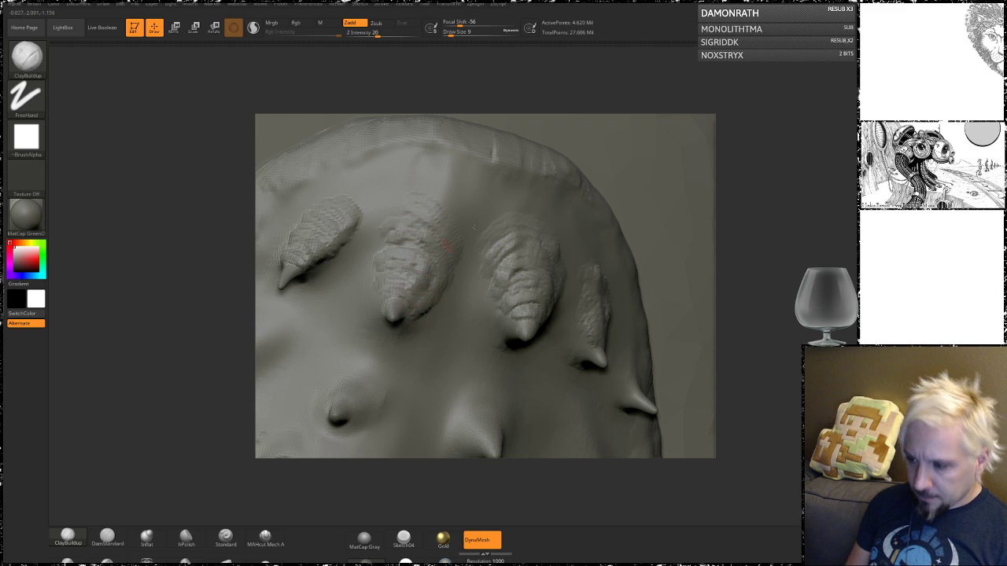
- Thicken the left central spike's base with ridged clay strokes down its middle and quick-save the project
drag(749, 223, 804, 227)
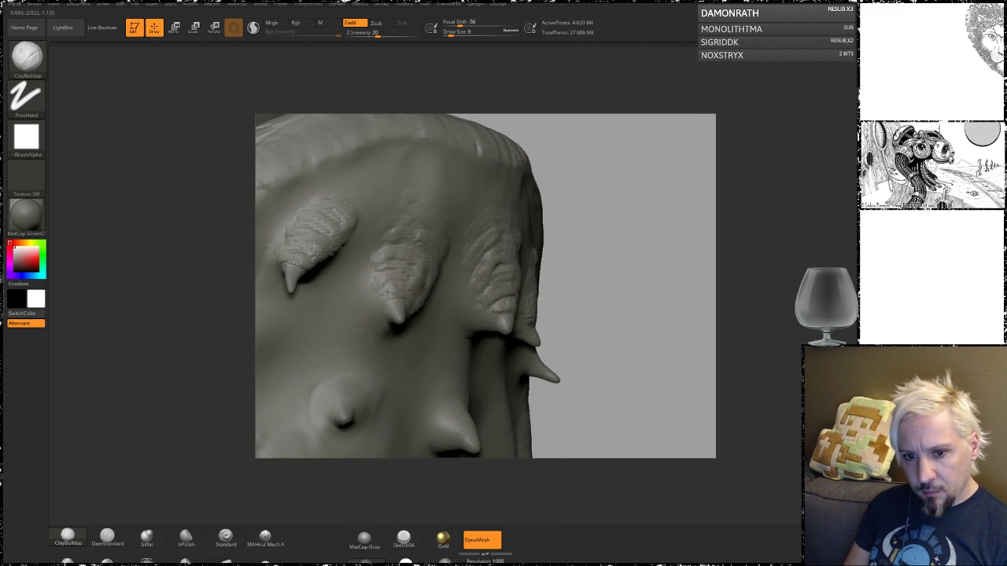
drag(660, 217, 643, 231)
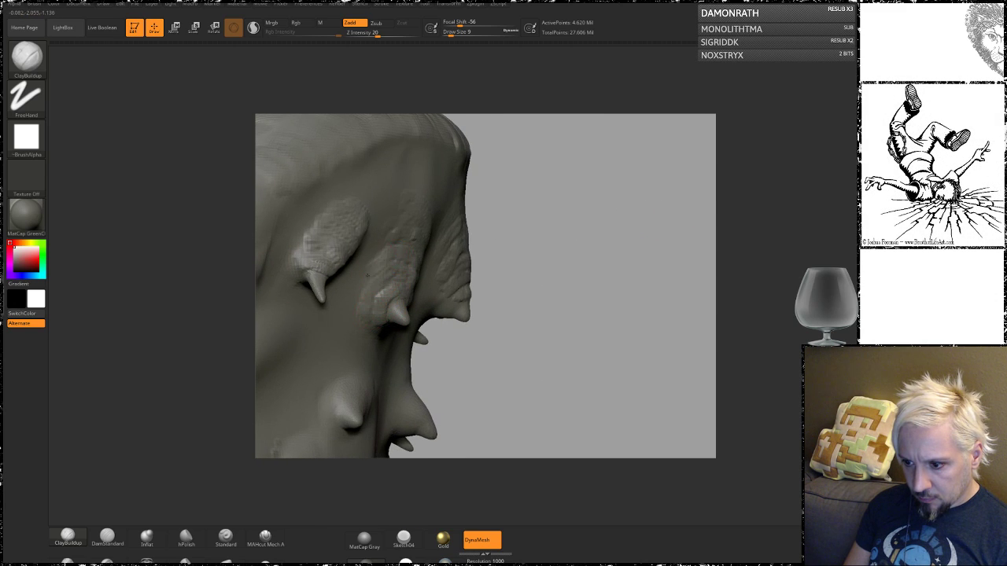
drag(540, 225, 639, 223)
mouse_move(414, 220)
mouse_down()
mouse_move(402, 272)
mouse_move(407, 264)
mouse_up()
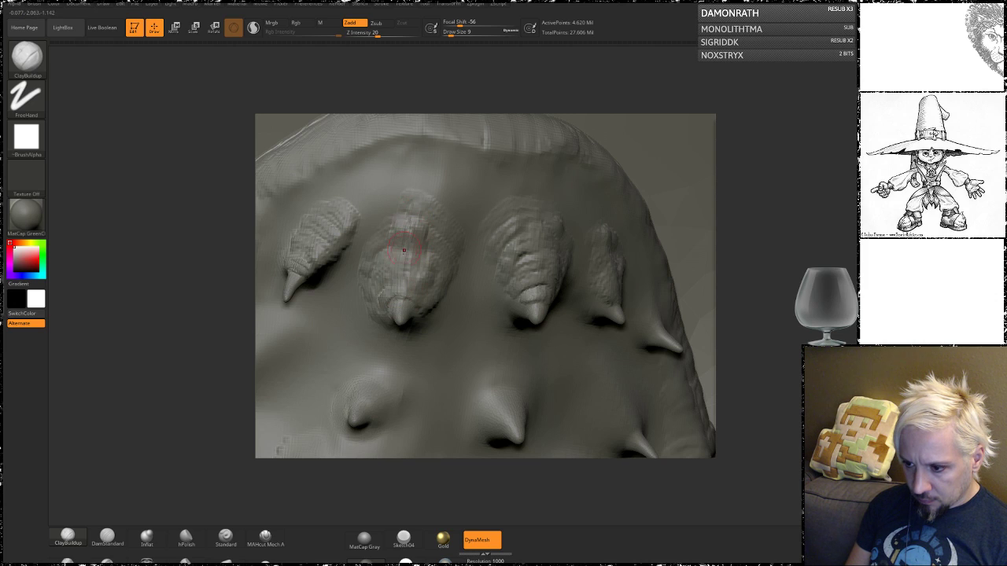
drag(782, 195, 553, 223)
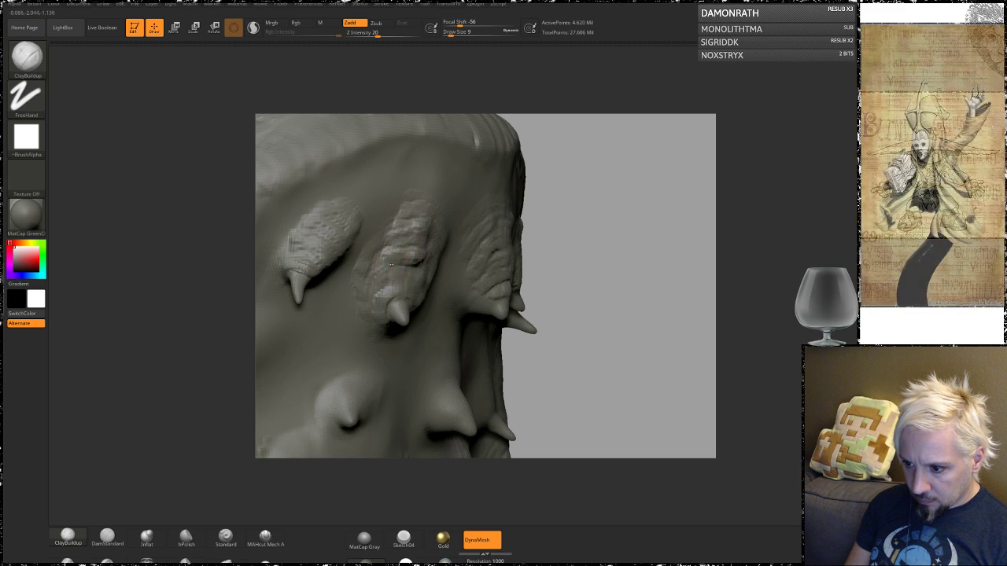
key(ctrl+s)
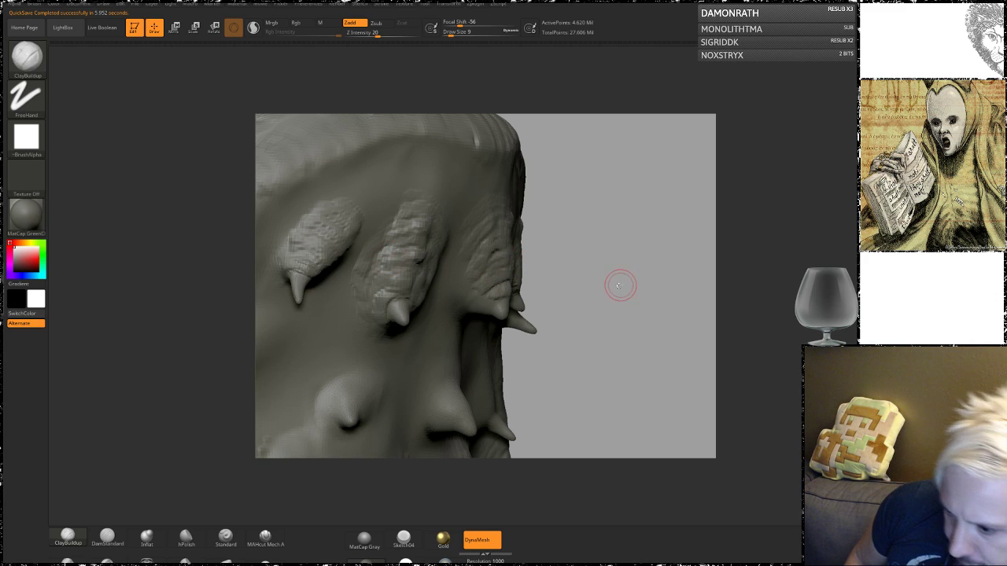
- Add more clay to the central spike bases and turn off Solo mode to check them on the full creature
drag(634, 335, 407, 262)
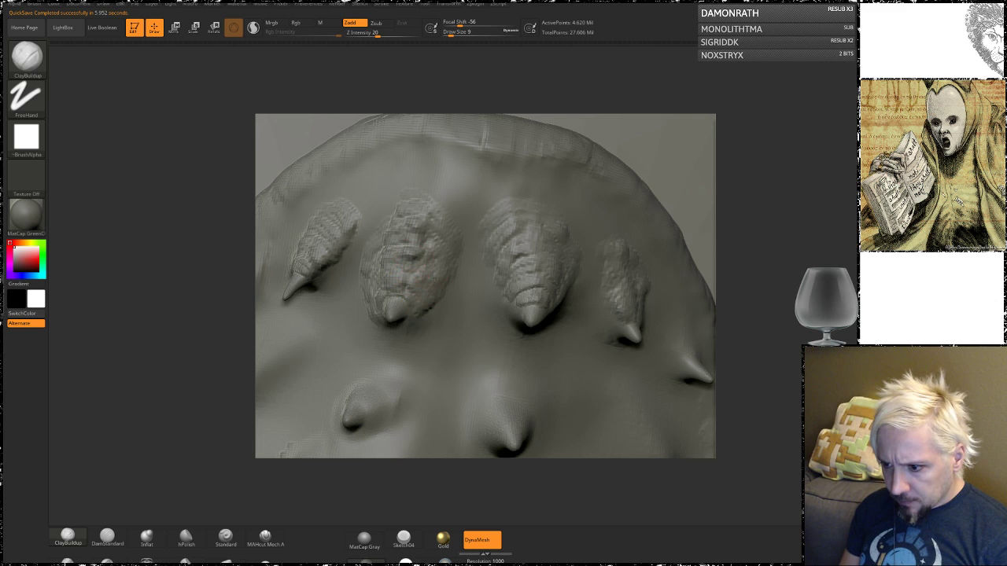
alt+drag(744, 346, 759, 247)
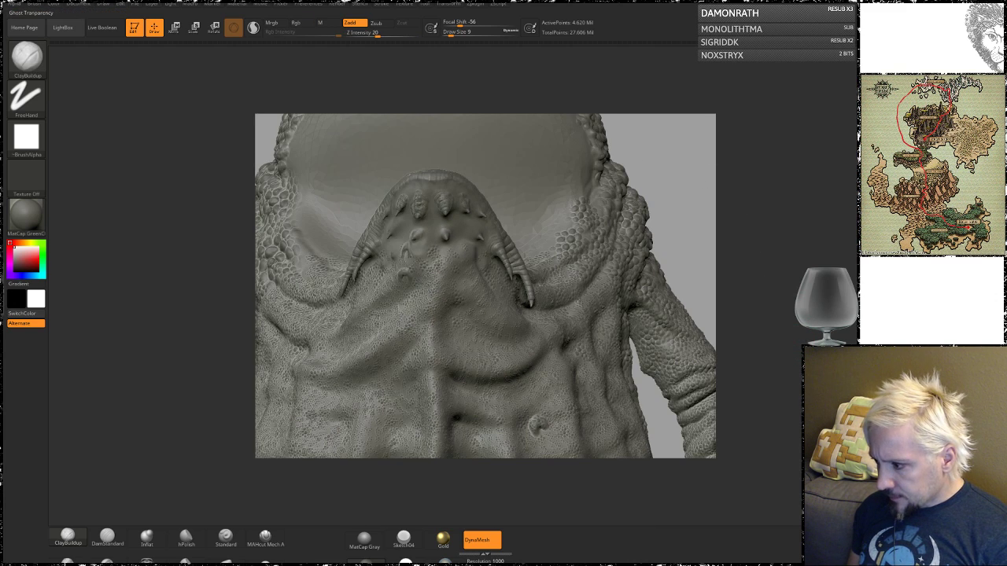
click(800, 236)
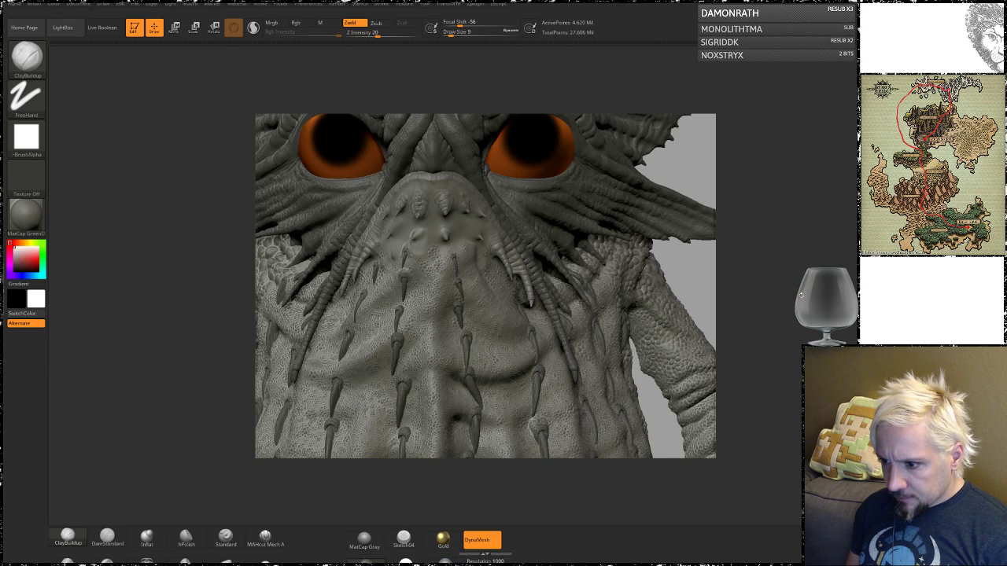
drag(801, 295, 771, 310)
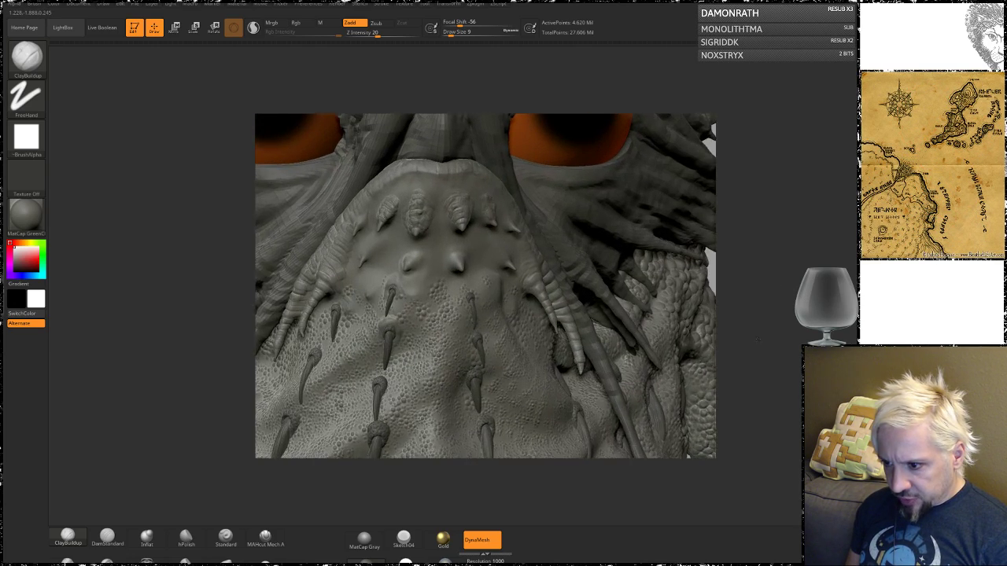
- Increase the draw size to 20 and smooth the rough clay bases of the upper-row chin spikes
drag(757, 275, 766, 334)
key(space)
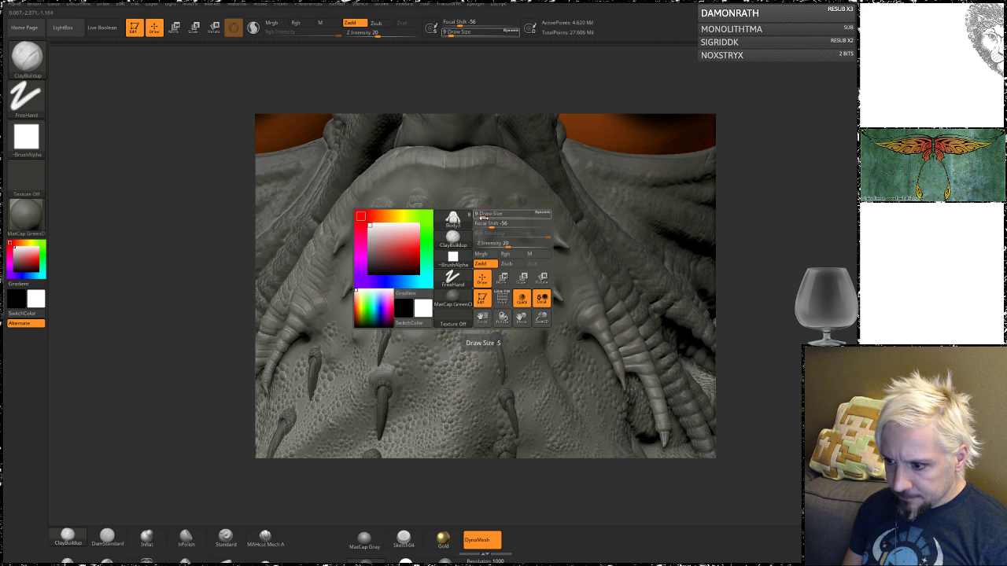
key(shift)
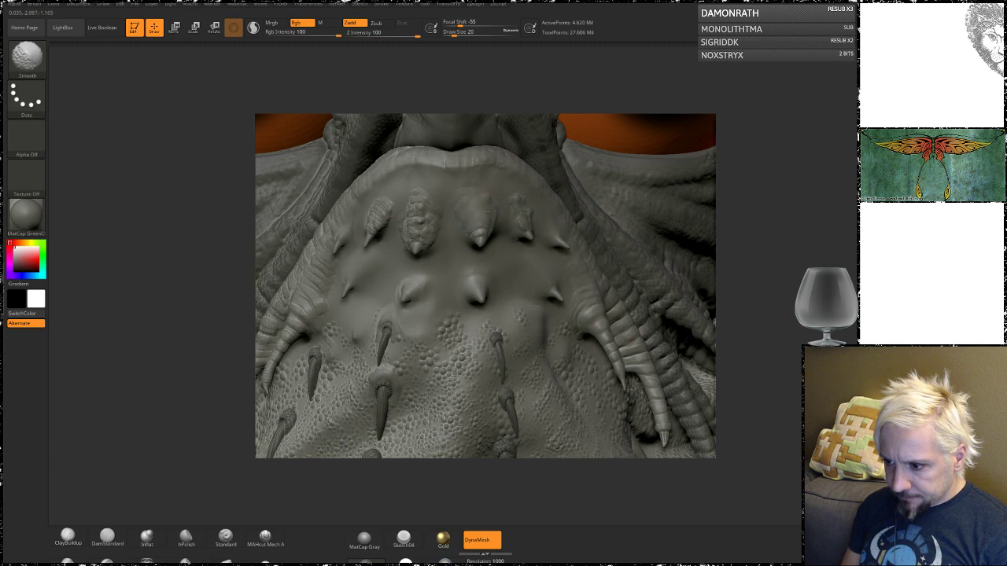
shift+drag(432, 223, 375, 212)
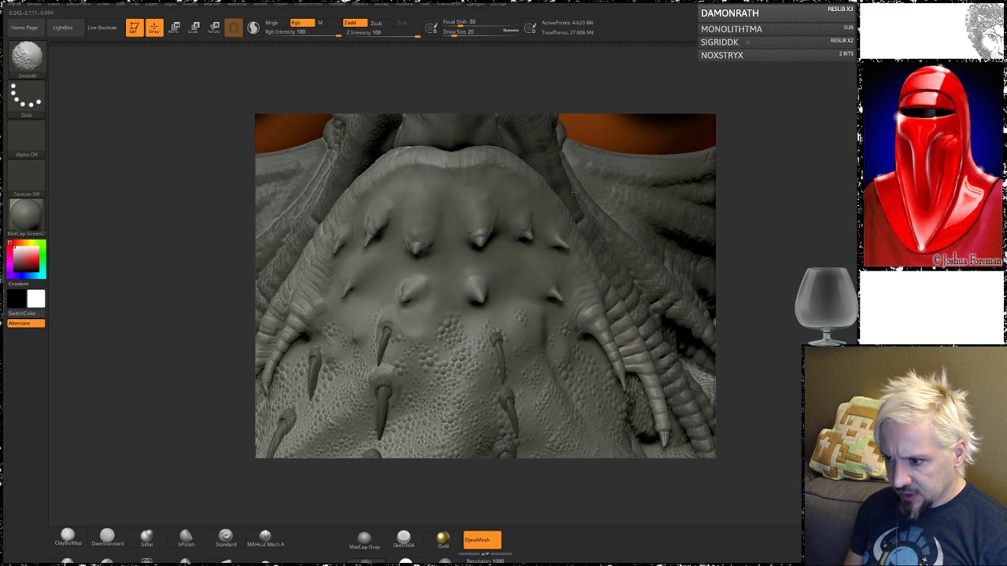
- Build up ridged clay bases above the spikes of the lower row with ClayBuildup
mouse_move(753, 240)
alt+mouse_down()
mouse_move(751, 178)
mouse_move(749, 223)
mouse_move(764, 234)
alt+mouse_up()
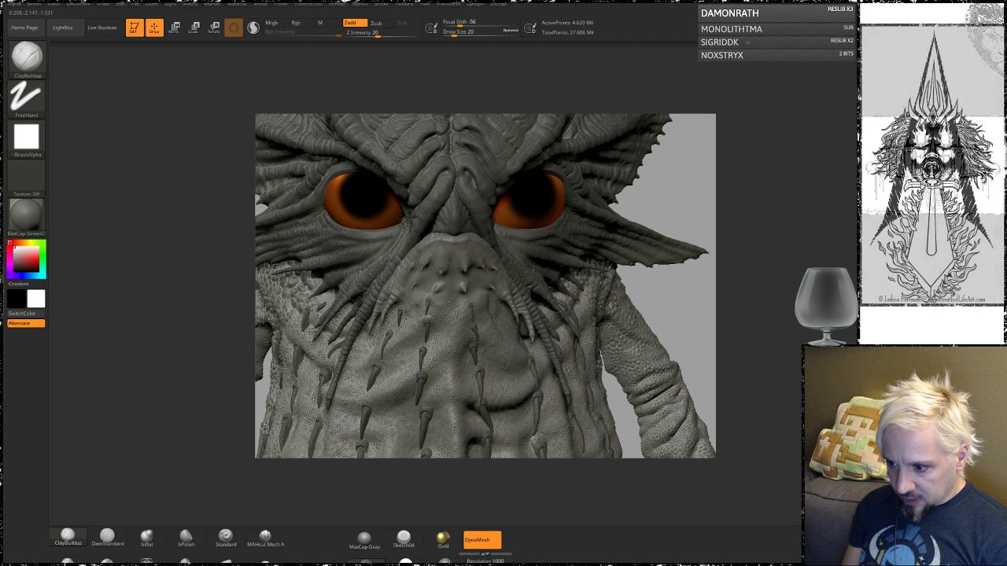
drag(735, 301, 748, 397)
mouse_move(769, 318)
mouse_down()
mouse_move(810, 301)
mouse_move(778, 289)
mouse_move(722, 296)
mouse_up()
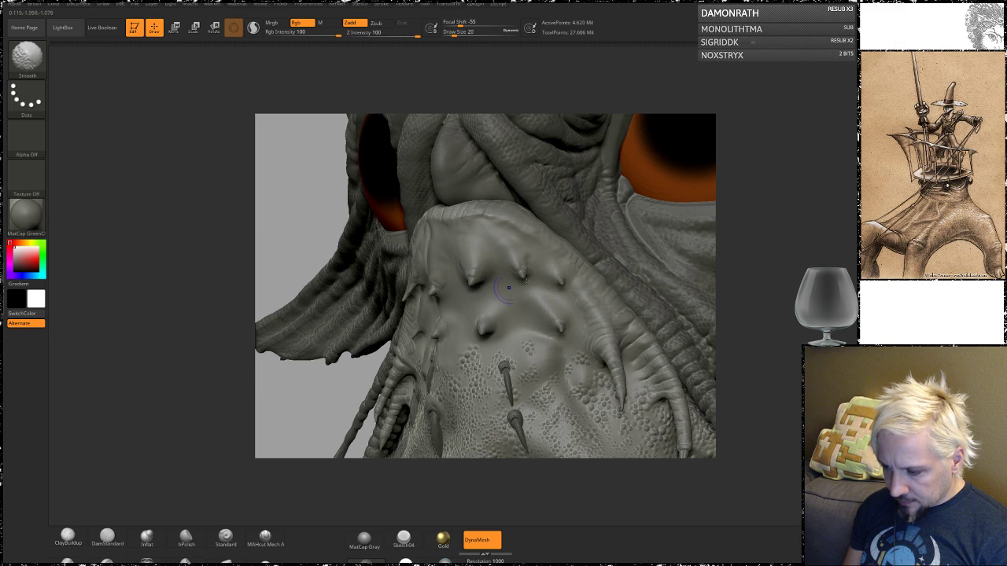
mouse_move(747, 296)
mouse_down()
mouse_move(787, 297)
mouse_move(788, 342)
mouse_up()
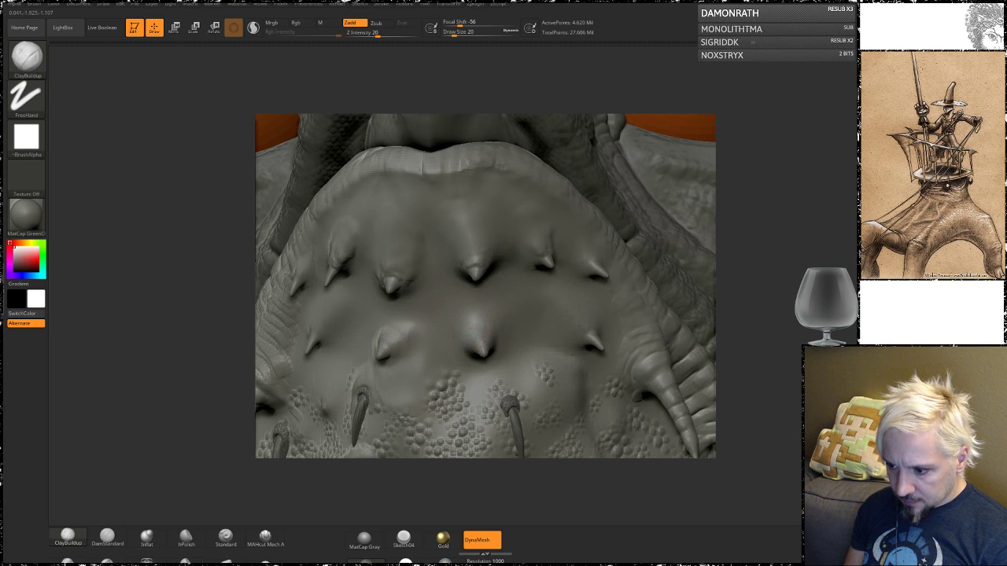
drag(465, 323, 471, 294)
drag(368, 339, 389, 331)
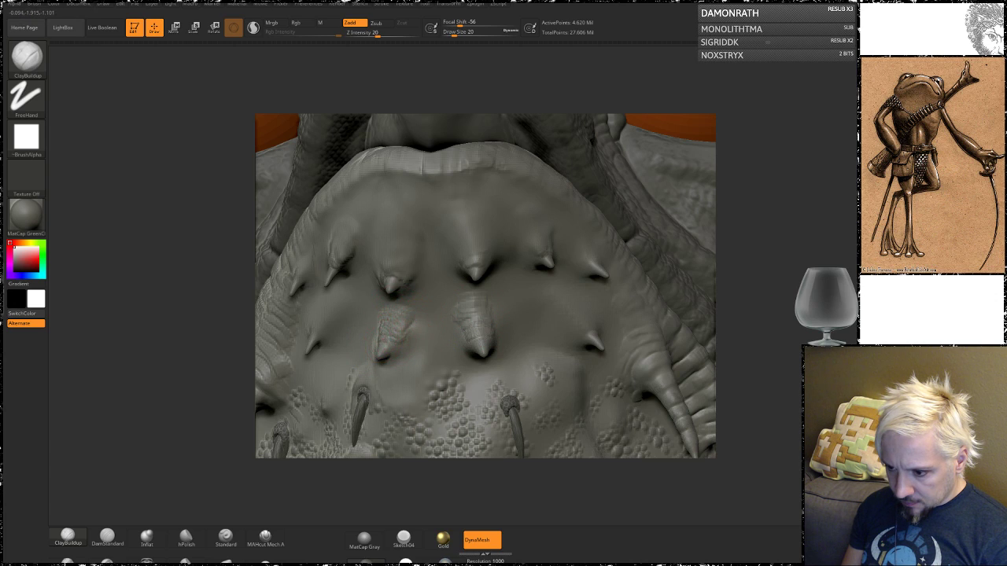
drag(343, 327, 309, 334)
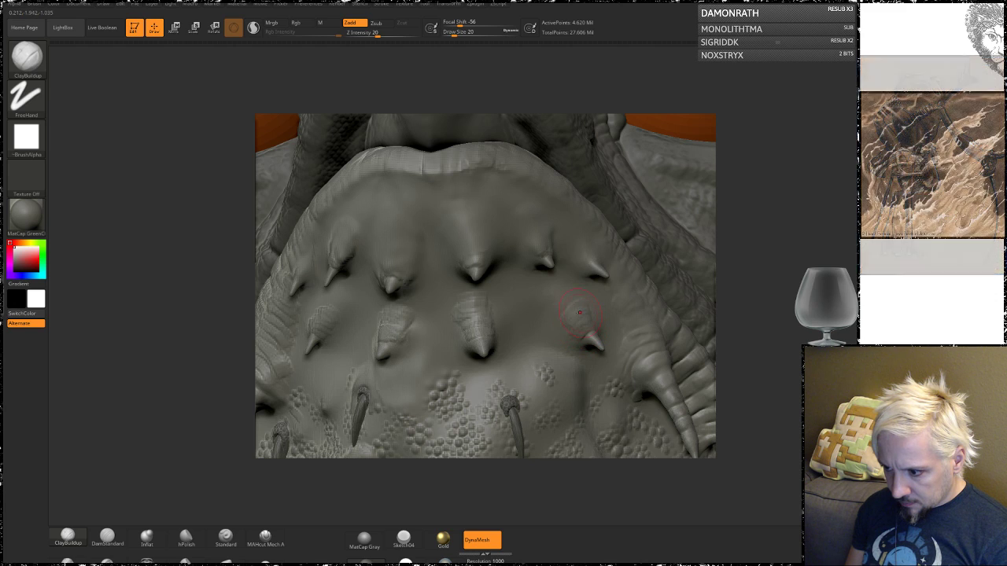
- Add curved wrinkles around the base of the right lip tendril and across towards the outer lower spike
mouse_move(752, 315)
alt+mouse_down()
mouse_move(753, 235)
mouse_move(747, 267)
alt+mouse_up()
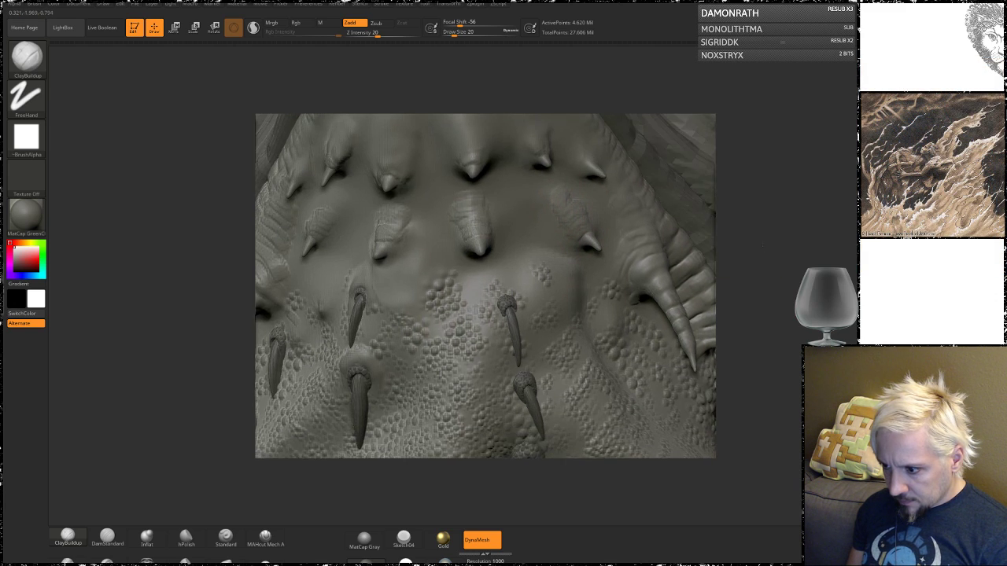
drag(669, 236, 649, 278)
key(shift)
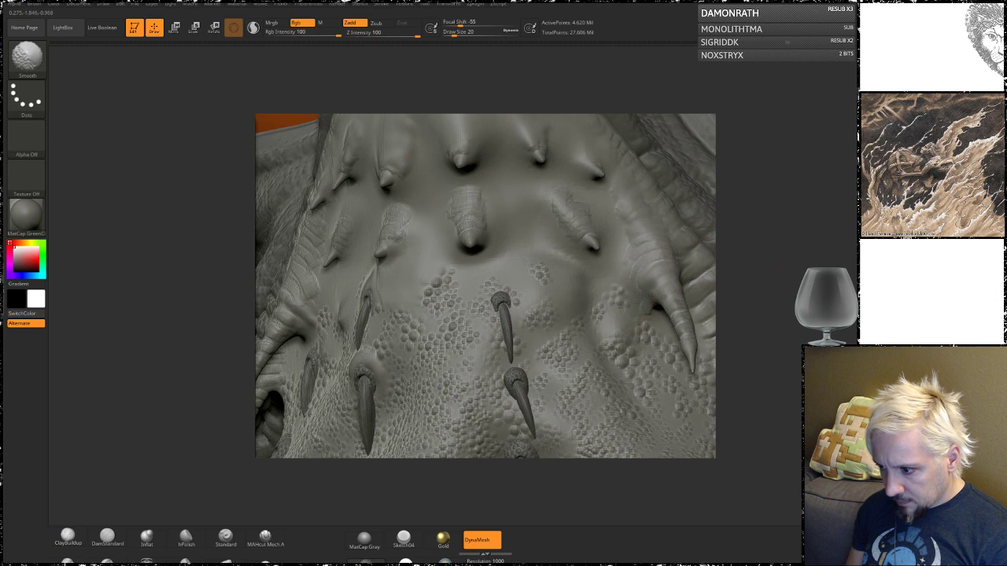
drag(636, 250, 619, 302)
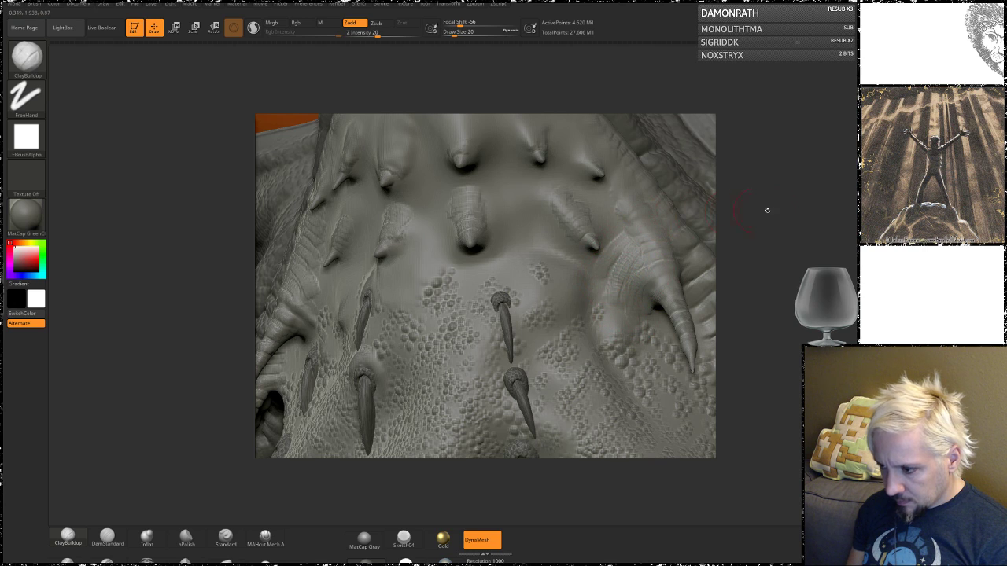
mouse_move(767, 209)
mouse_down()
mouse_move(724, 266)
mouse_move(645, 207)
mouse_up()
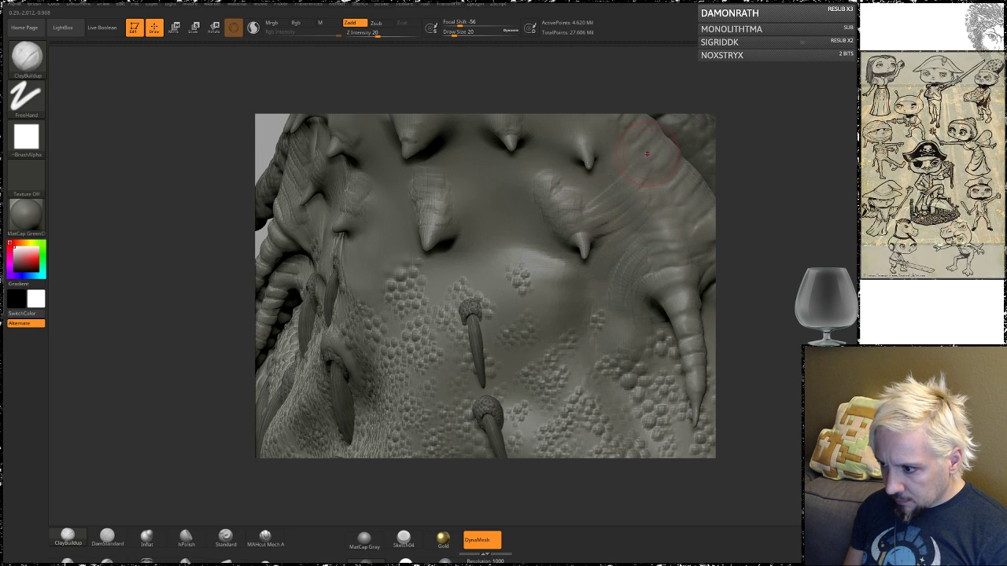
- Layer ridged clay above the two outer spikes on the right of the upper row
alt+drag(775, 187, 733, 301)
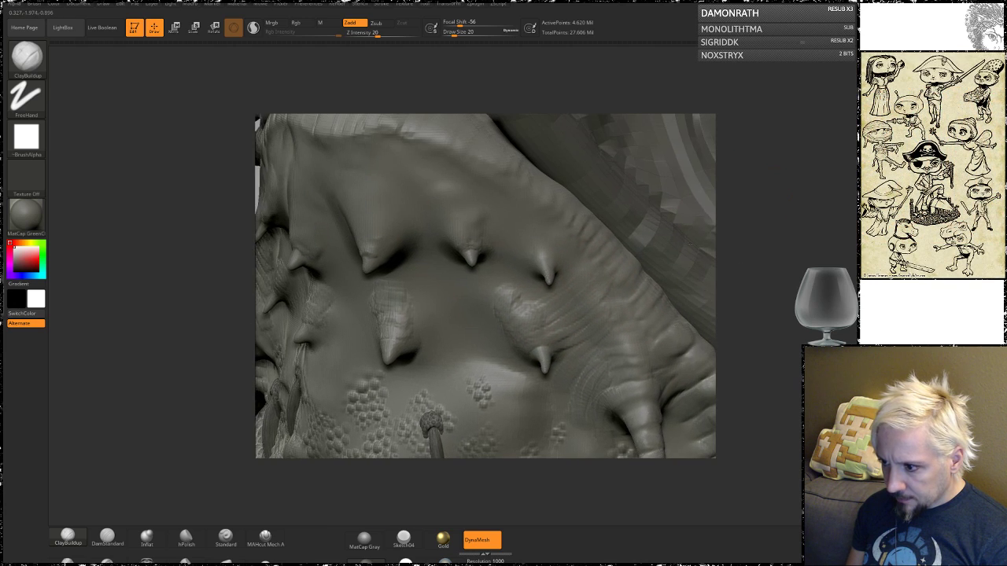
drag(537, 245, 545, 263)
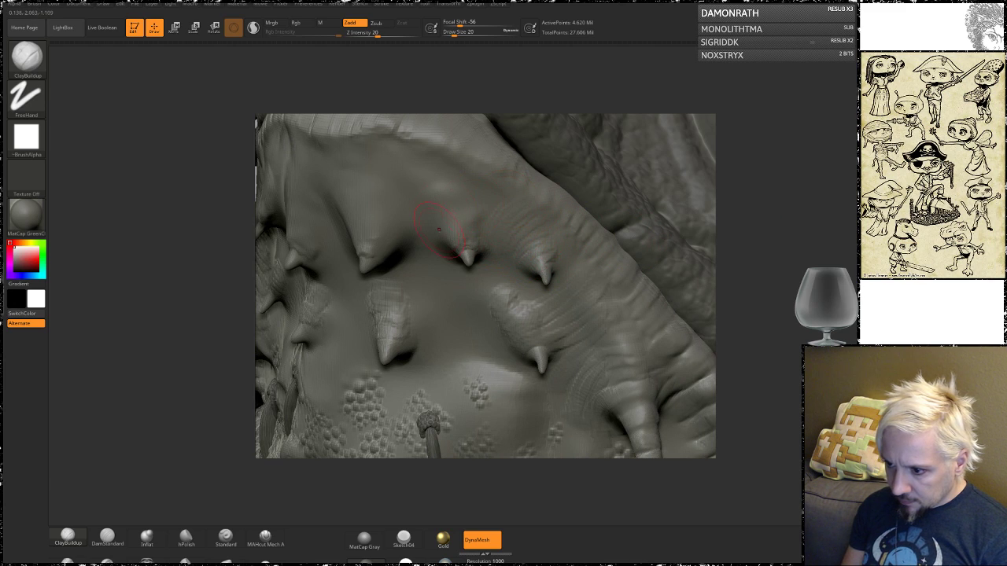
mouse_move(435, 195)
mouse_down()
mouse_move(452, 188)
mouse_move(437, 170)
mouse_up()
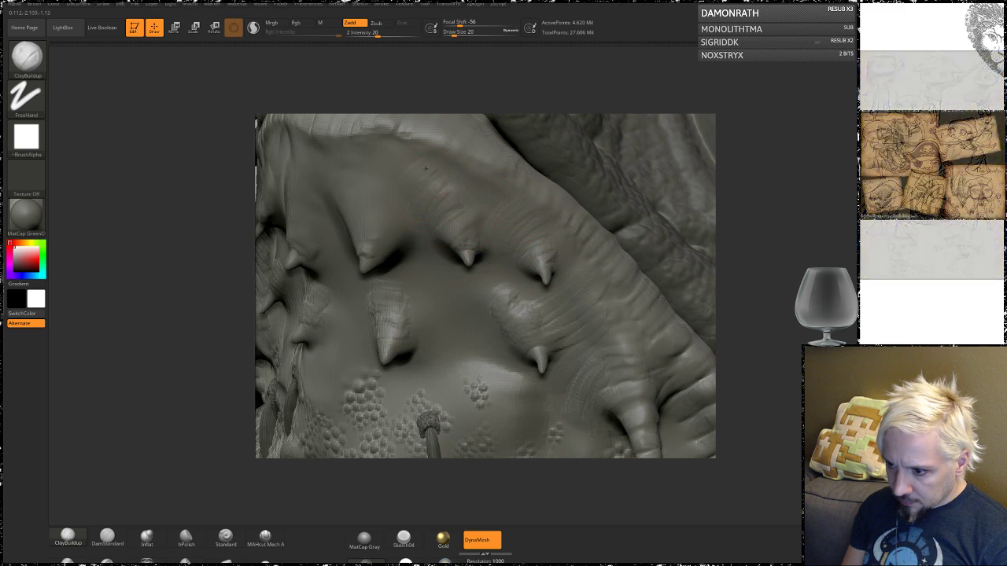
- Rebuild ridged clay bases on the central upper spikes and the spike to their left
mouse_move(782, 238)
alt+mouse_down()
mouse_move(799, 254)
mouse_move(716, 252)
alt+mouse_up()
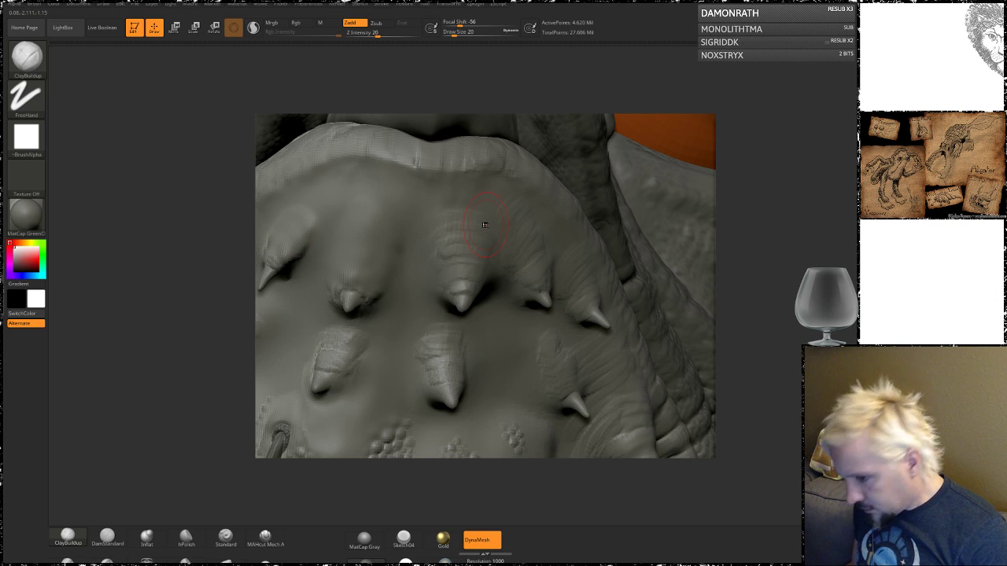
key(shift)
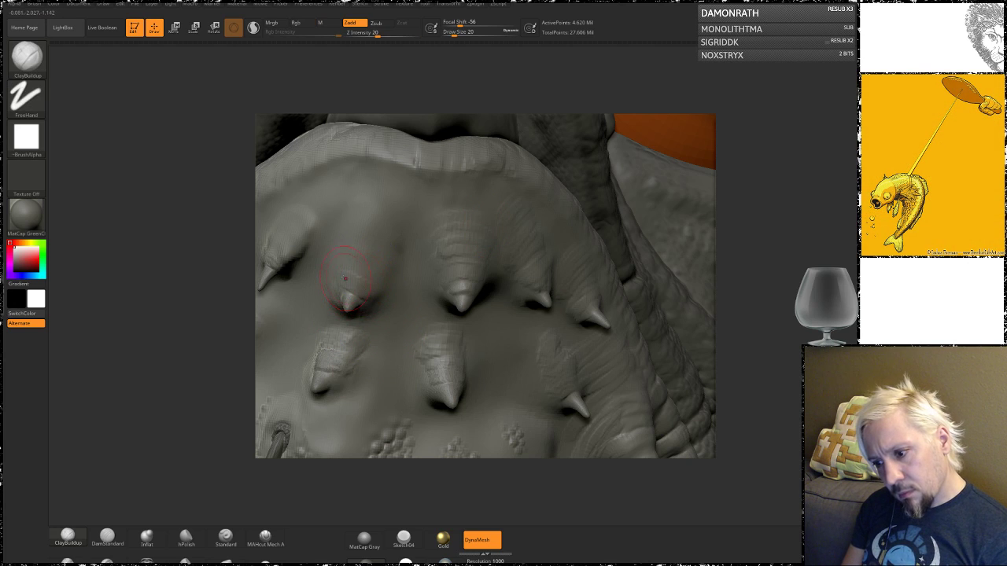
drag(346, 235, 379, 238)
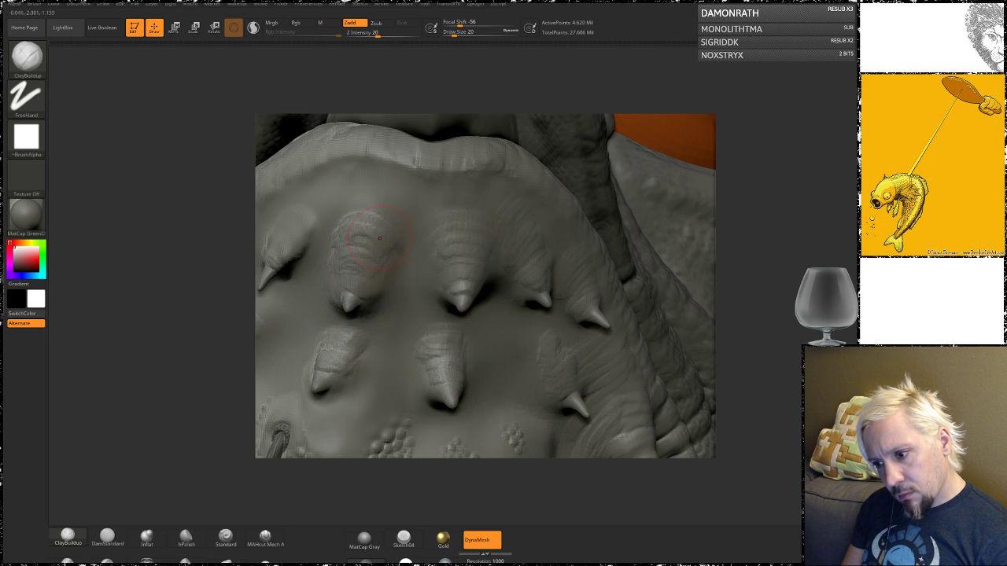
drag(760, 239, 804, 234)
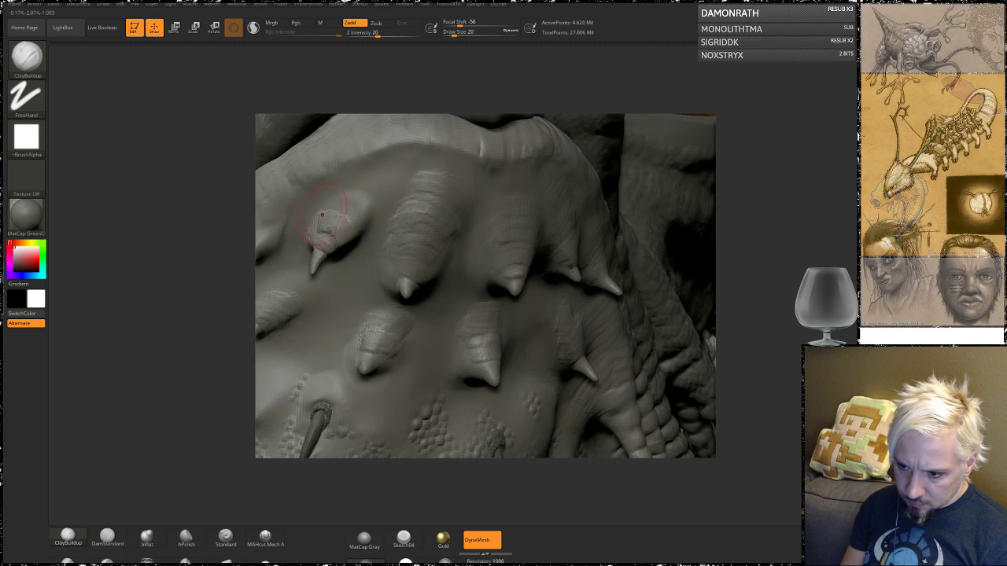
drag(349, 192, 365, 186)
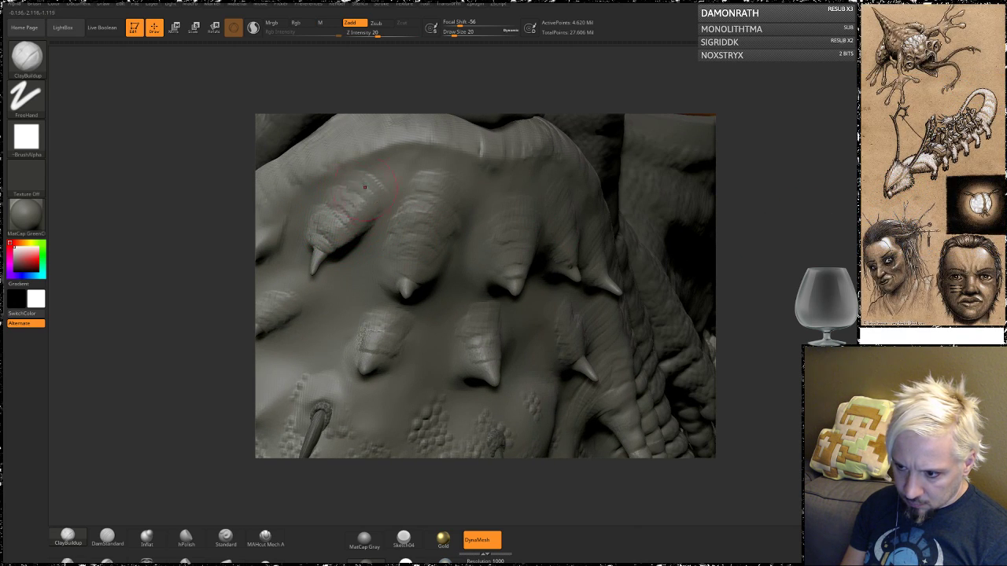
- Smooth the clay bases of the central lower spikes and blend the bases on the right side of the chin
key(shift)
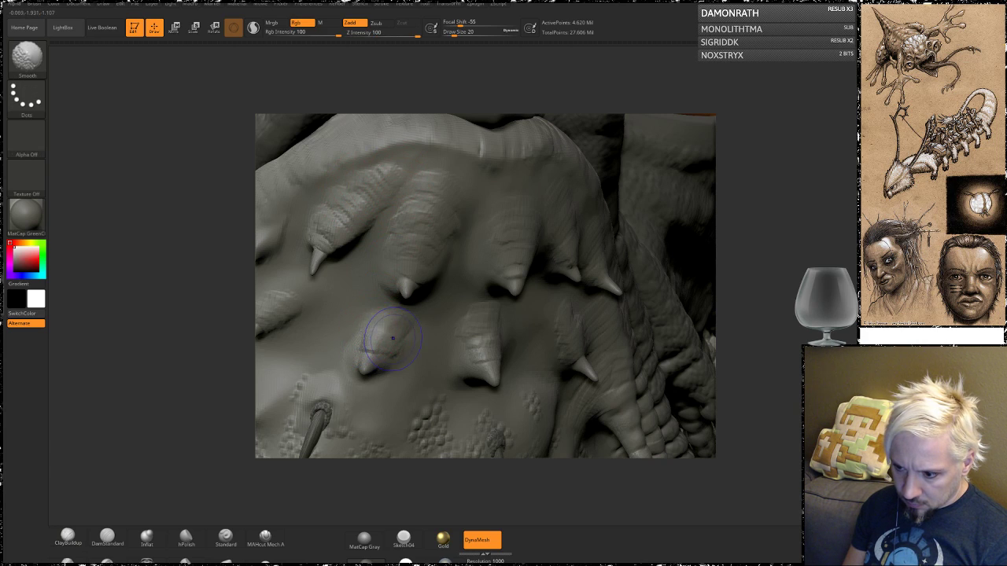
key(shift)
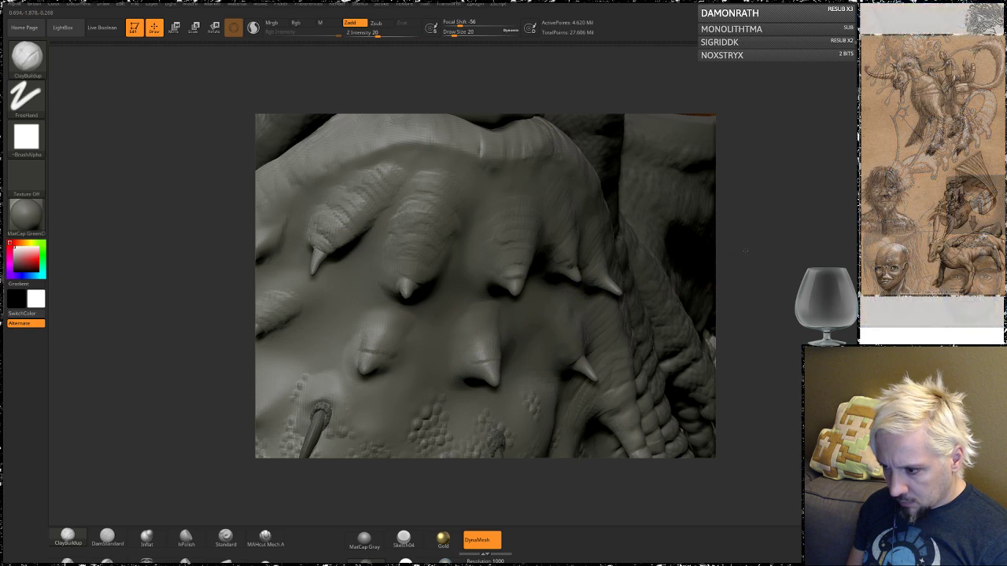
right_drag(556, 321, 524, 226)
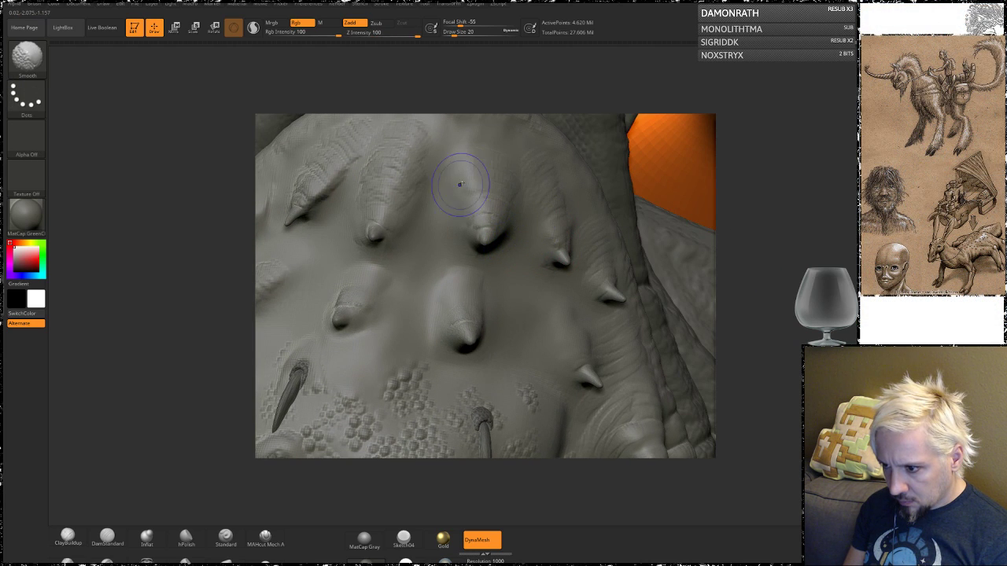
mouse_move(782, 238)
mouse_down()
mouse_move(647, 229)
mouse_move(630, 271)
mouse_up()
key(shift)
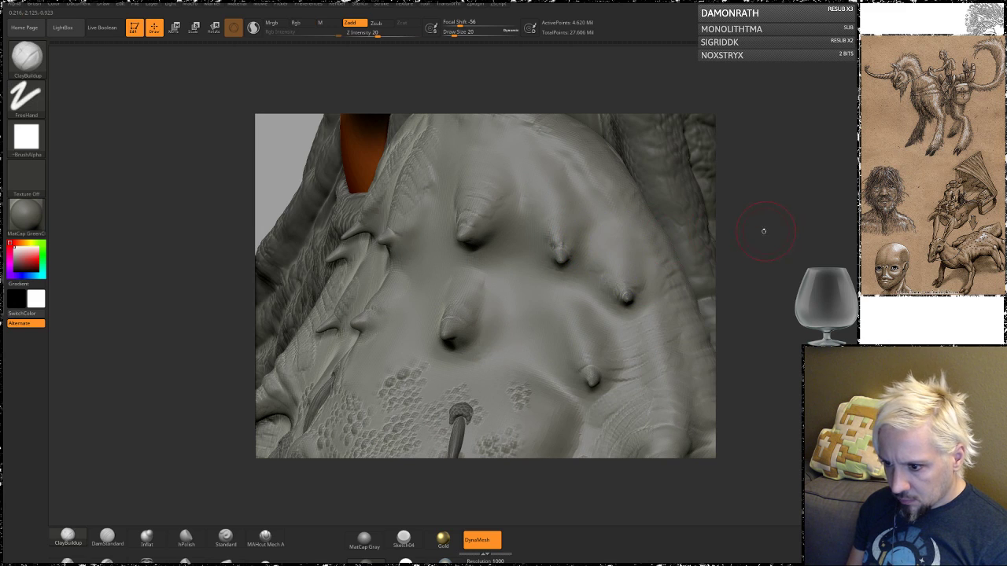
- Smooth the ridged bases of the left upper spikes and the left central lower spike
drag(764, 229, 873, 224)
key(shift)
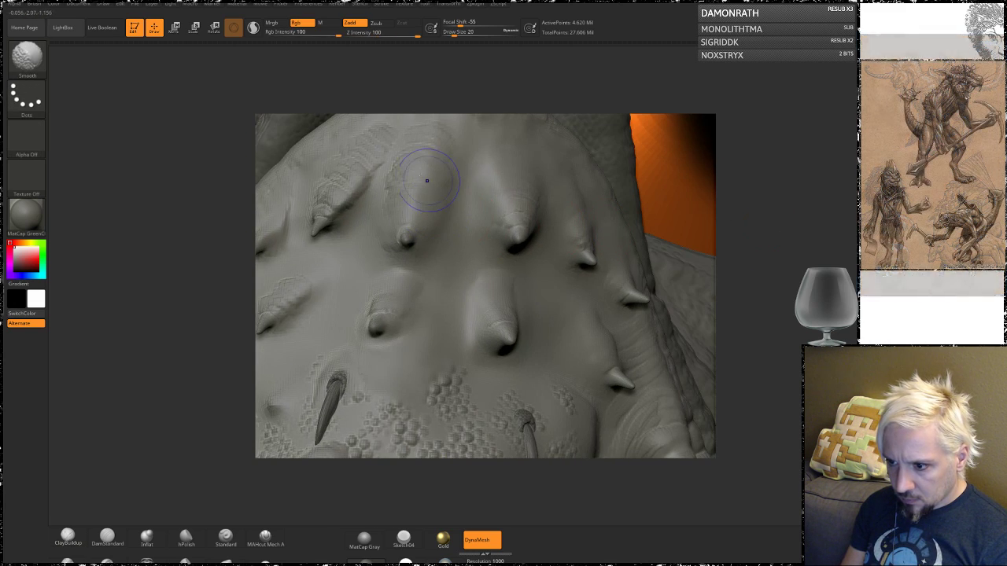
mouse_move(351, 183)
shift+mouse_down()
mouse_move(368, 157)
mouse_move(425, 155)
mouse_move(413, 169)
shift+mouse_up()
shift+drag(365, 294, 379, 287)
mouse_move(730, 233)
mouse_down()
mouse_move(669, 234)
mouse_move(659, 250)
mouse_up()
key(shift)
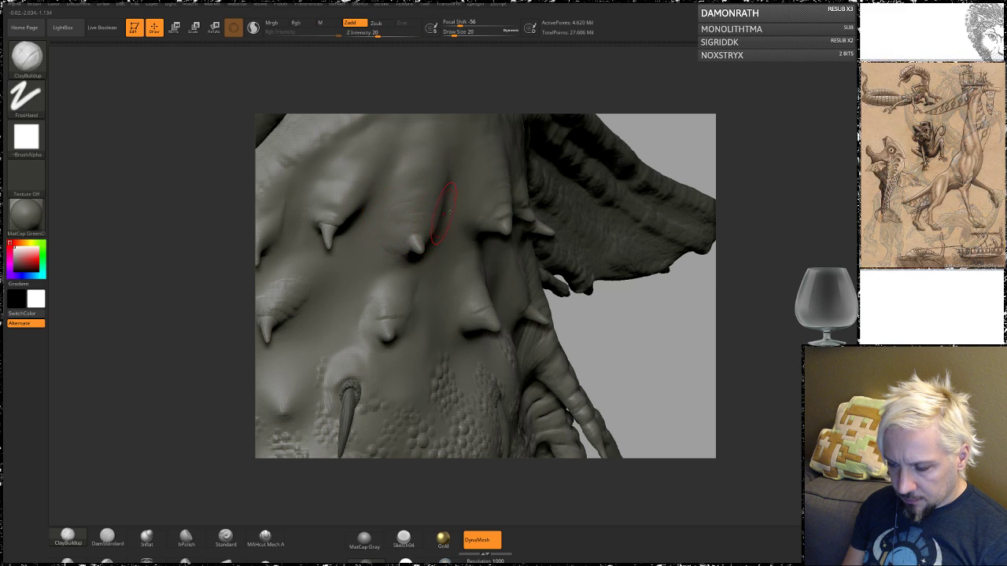
- Reshape the tip of the left central upper spike with the Move brush at draw size 12
drag(766, 266, 688, 276)
key(b)
key(m)
key(v)
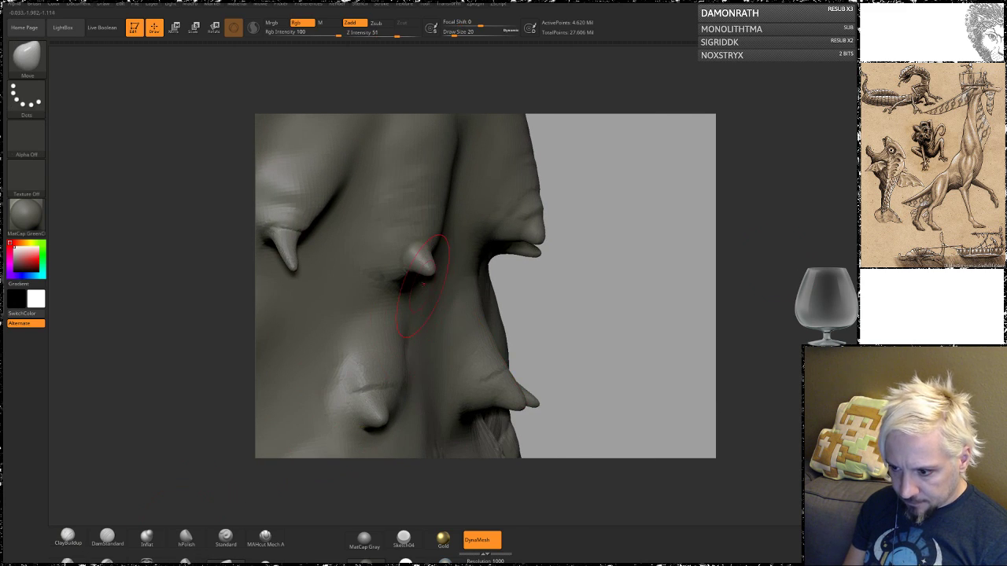
key(space)
drag(433, 271, 428, 271)
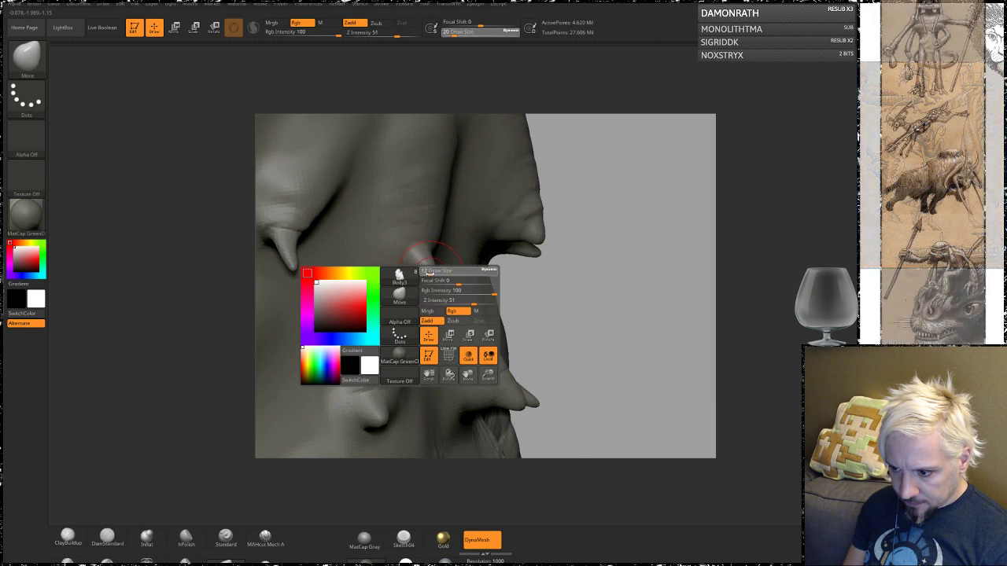
drag(575, 300, 427, 270)
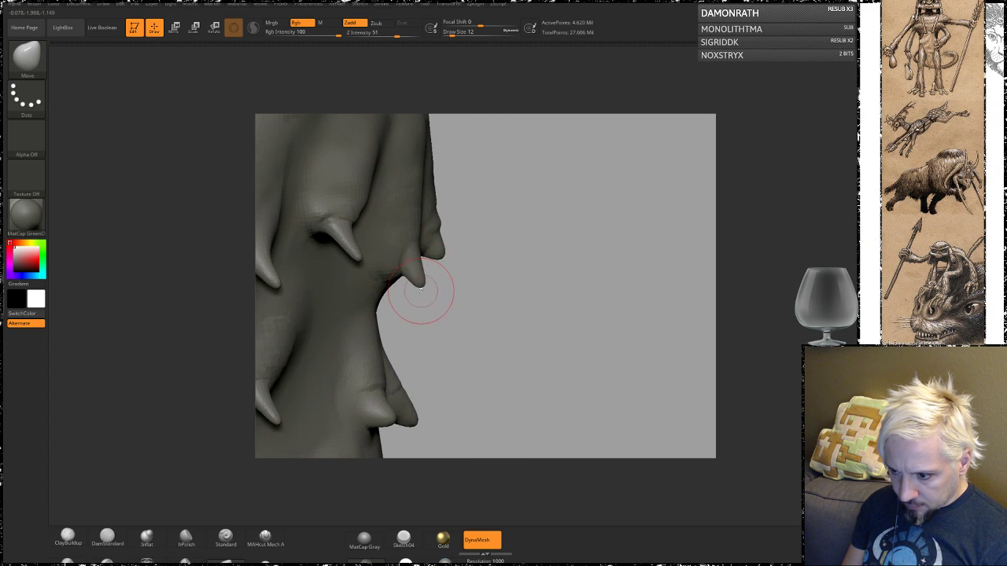
drag(421, 291, 421, 291)
- Set the Move brush's draw size to 18 and pull the left-side spike tips in both rows longer and downward
key(space)
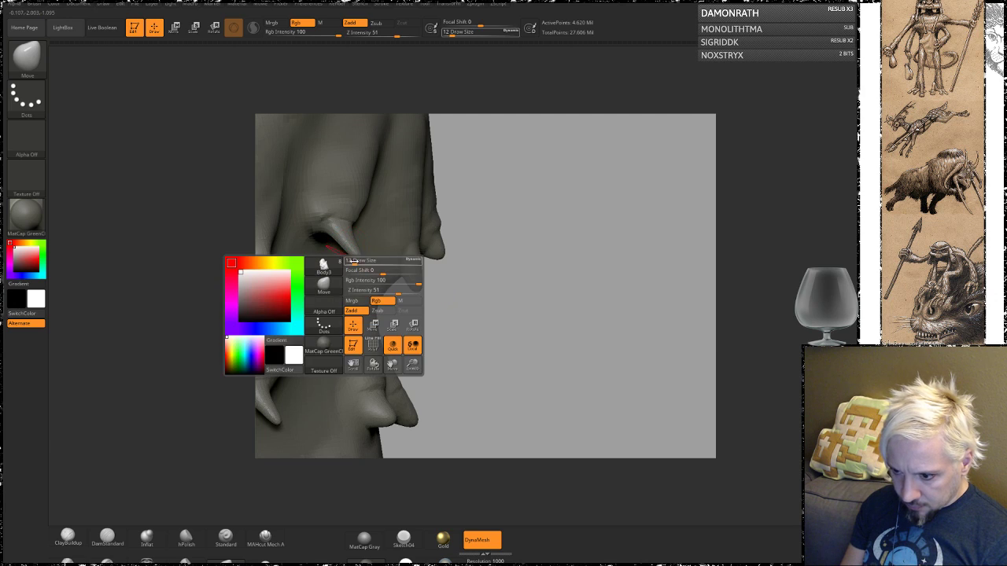
mouse_move(360, 261)
mouse_down()
mouse_move(353, 255)
mouse_move(344, 274)
mouse_move(347, 255)
mouse_up()
key(space)
mouse_move(546, 315)
alt+mouse_down()
mouse_move(629, 272)
mouse_move(593, 275)
alt+mouse_up()
mouse_move(406, 247)
mouse_down()
mouse_move(405, 264)
mouse_move(404, 243)
mouse_up()
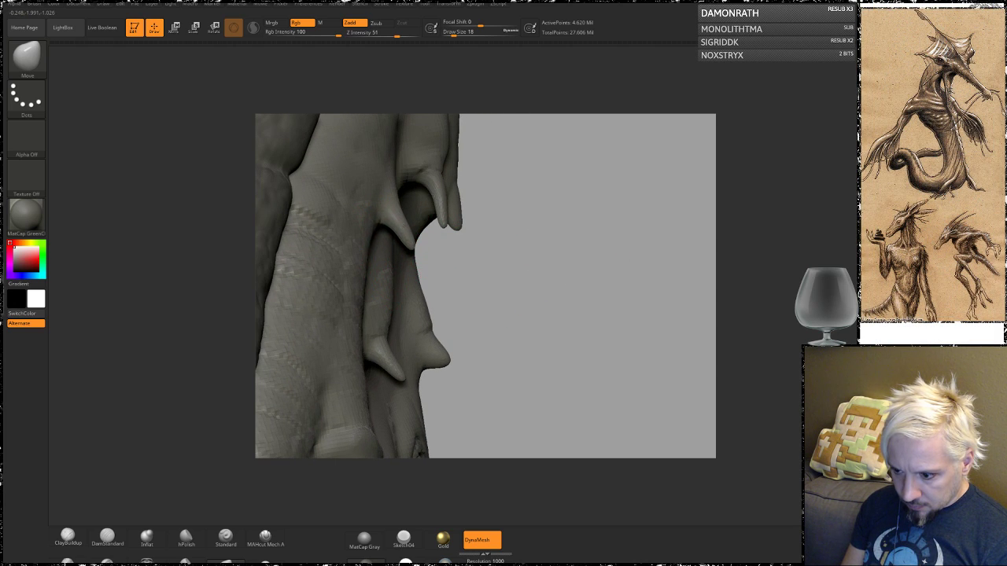
mouse_move(383, 365)
mouse_down()
mouse_move(393, 374)
mouse_move(447, 360)
mouse_move(449, 372)
mouse_move(435, 369)
mouse_move(444, 356)
mouse_up()
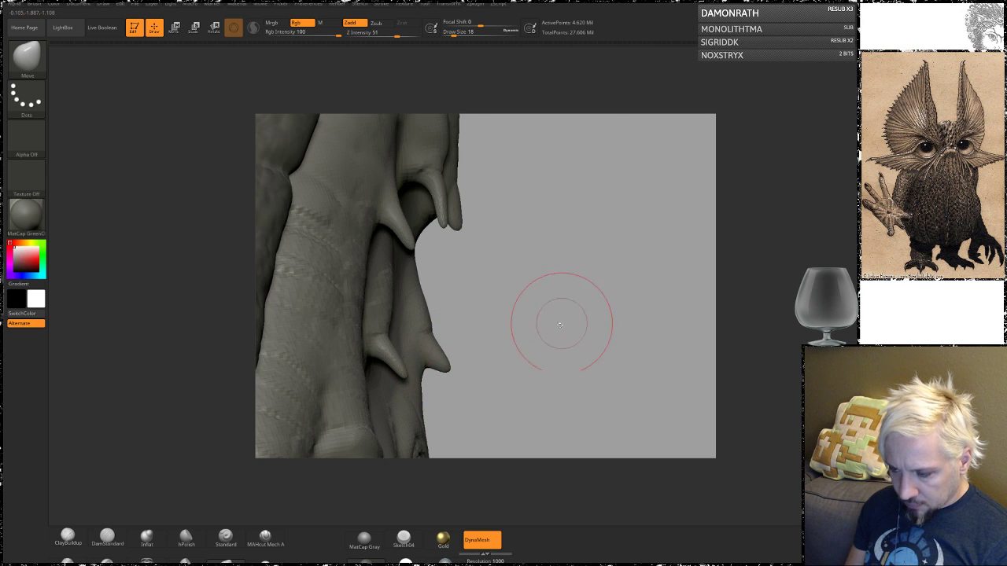
- Adjust the tips of the outer right-side chin spikes with the Move brush, pulling the upper one outward and slightly downward
drag(561, 323, 474, 333)
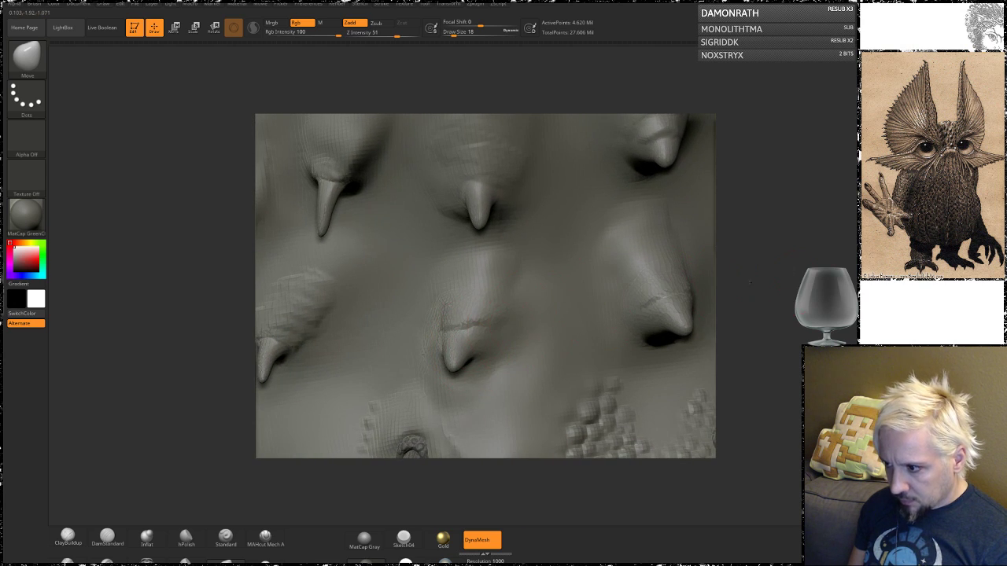
drag(787, 268, 738, 289)
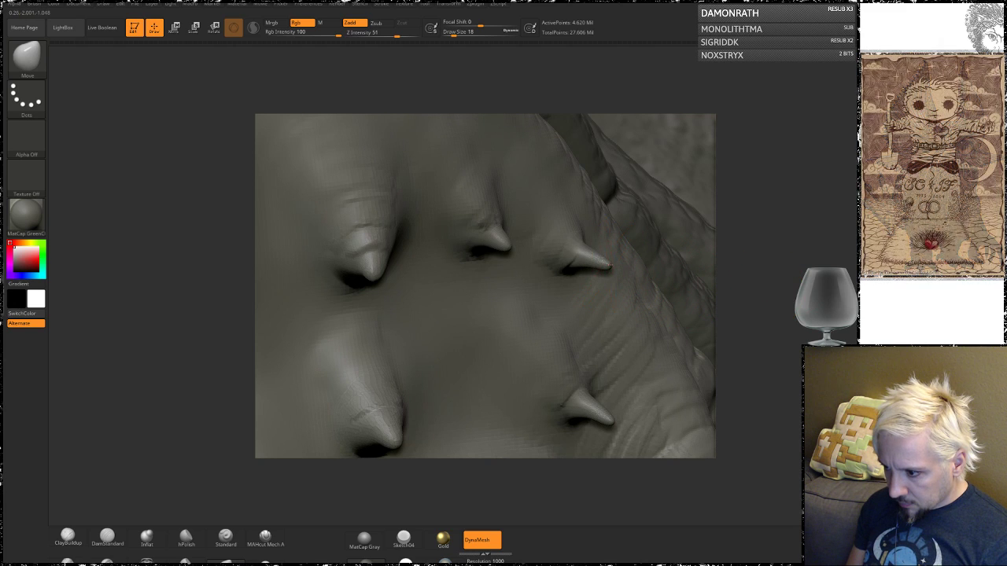
drag(607, 264, 609, 270)
drag(736, 250, 773, 220)
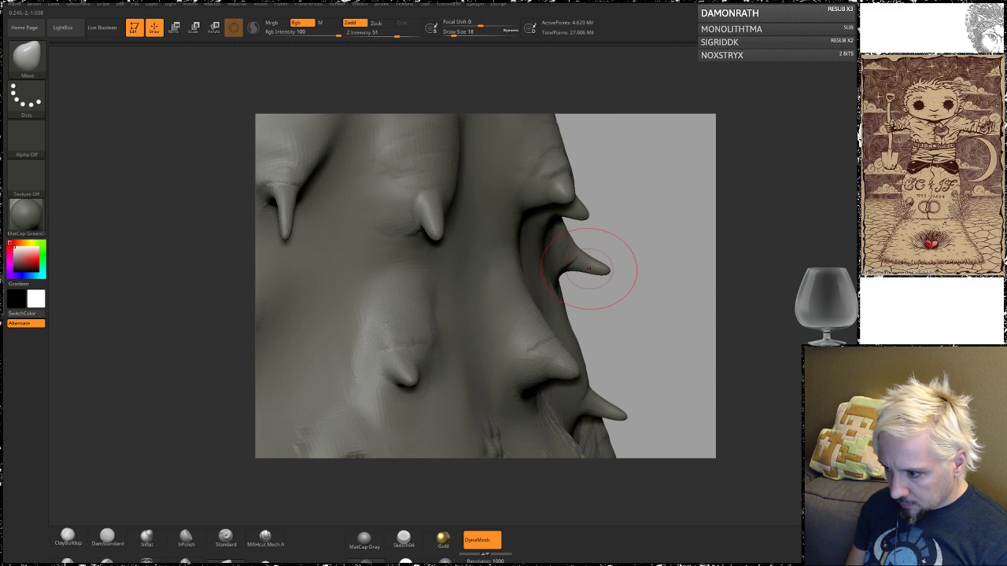
mouse_move(591, 271)
mouse_down()
mouse_move(599, 281)
mouse_move(590, 259)
mouse_move(597, 271)
mouse_up()
alt+drag(661, 354, 660, 283)
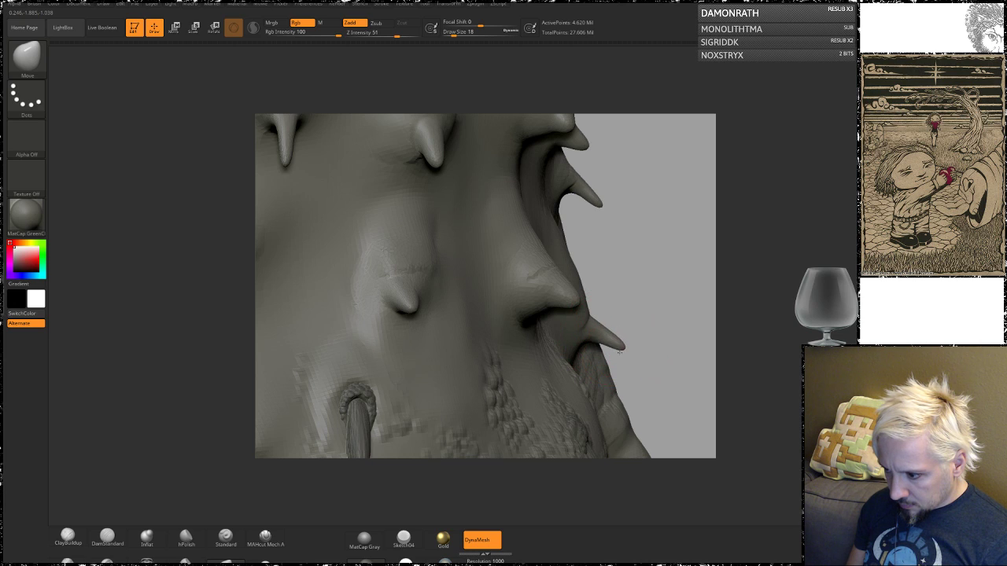
drag(634, 304, 681, 187)
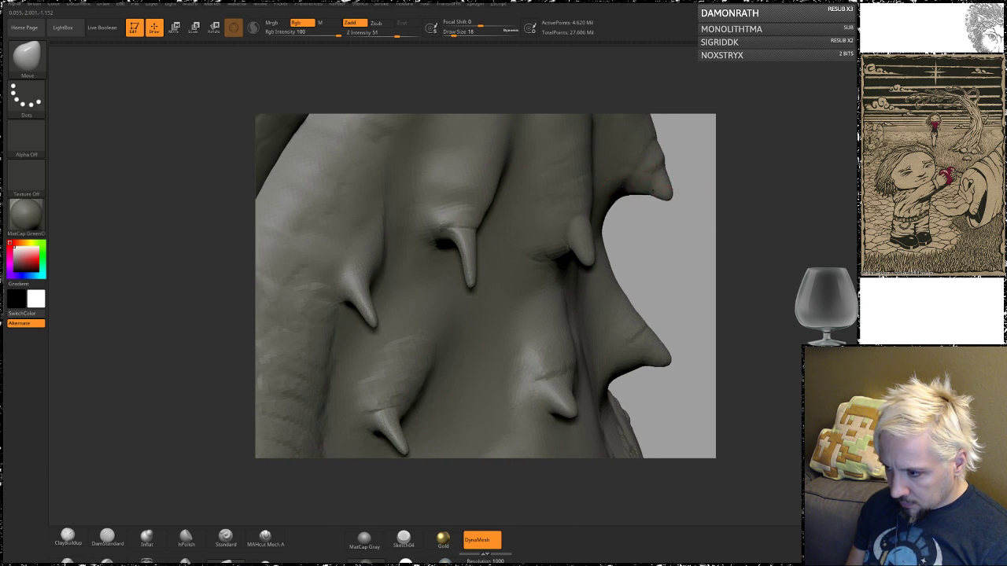
mouse_move(669, 258)
mouse_down()
mouse_move(623, 256)
mouse_move(722, 241)
mouse_up()
mouse_move(775, 197)
mouse_down()
mouse_move(765, 246)
mouse_move(814, 236)
mouse_move(789, 286)
mouse_move(754, 417)
mouse_move(723, 315)
mouse_up()
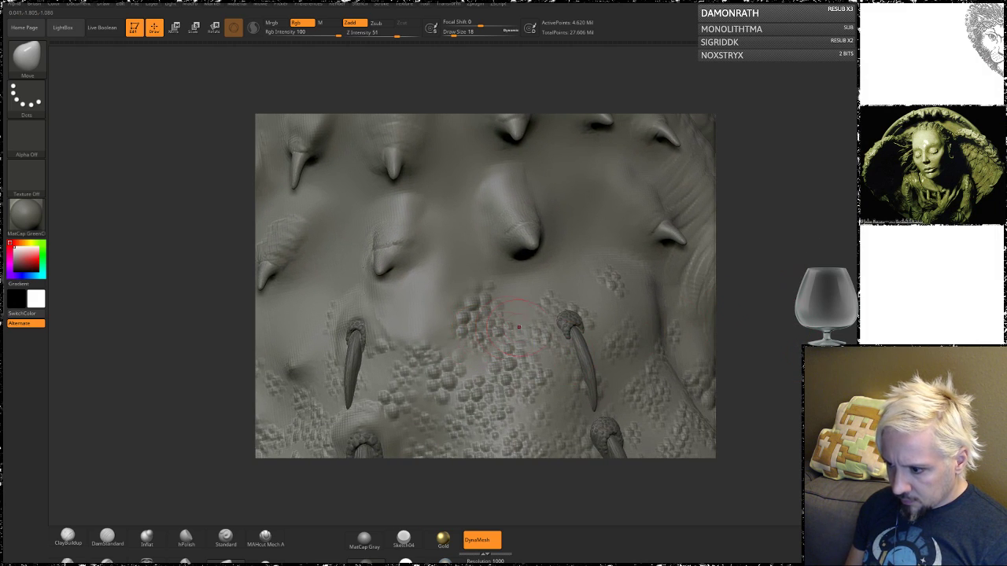
- Turn on transparency and build up clay above the roots of the two uppermost central quills with the ClayBuildup brush
click(82, 529)
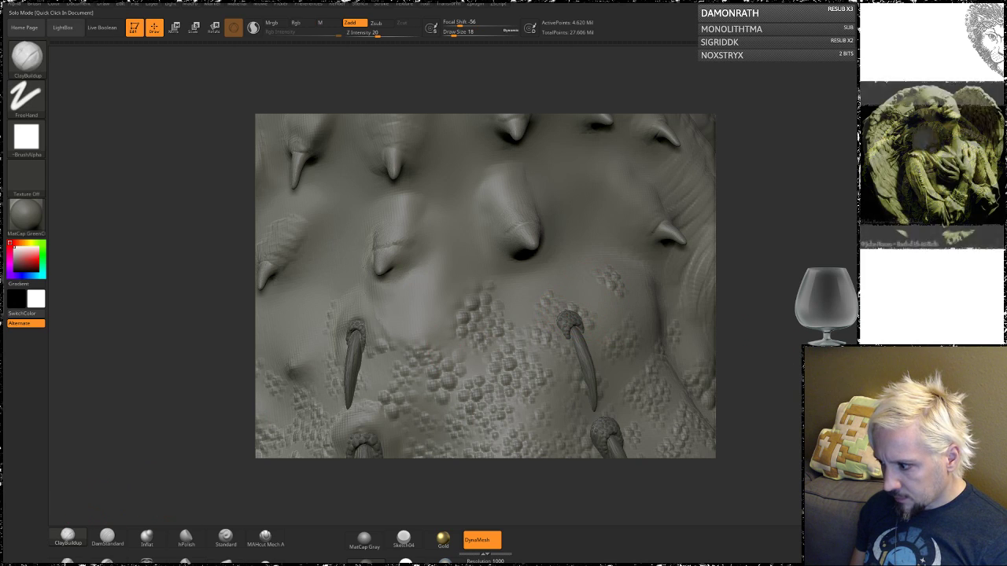
click(871, 393)
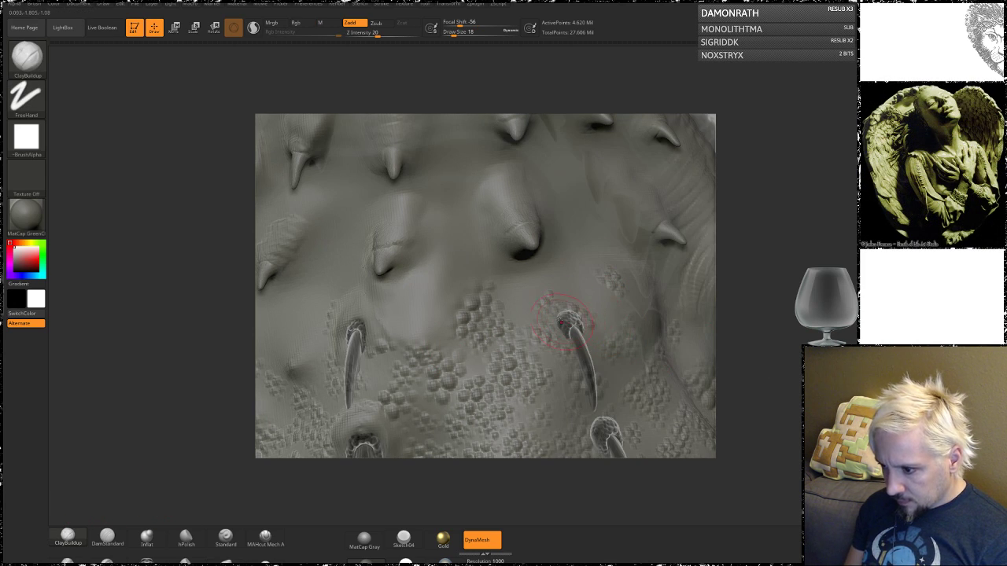
drag(562, 320, 571, 329)
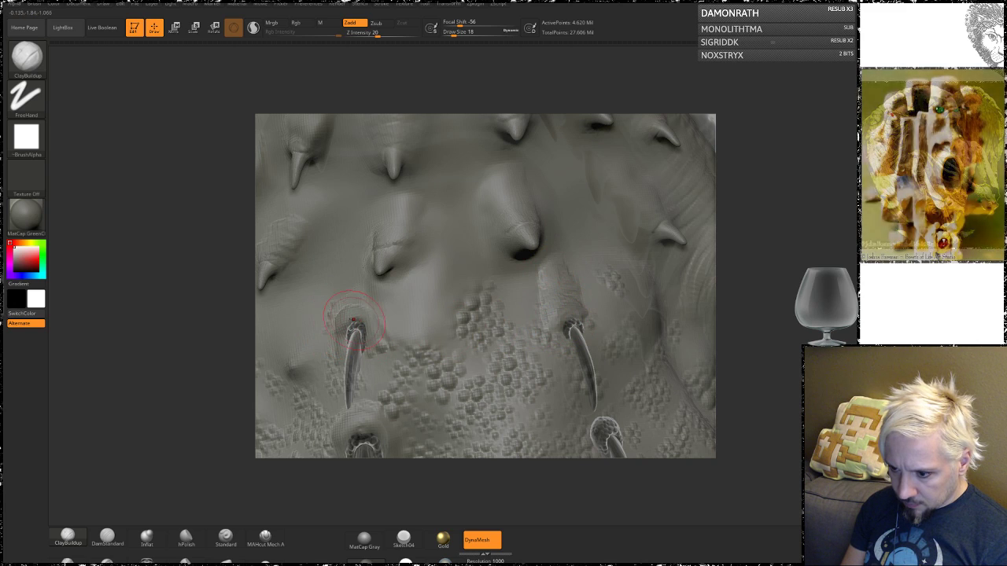
drag(339, 321, 353, 299)
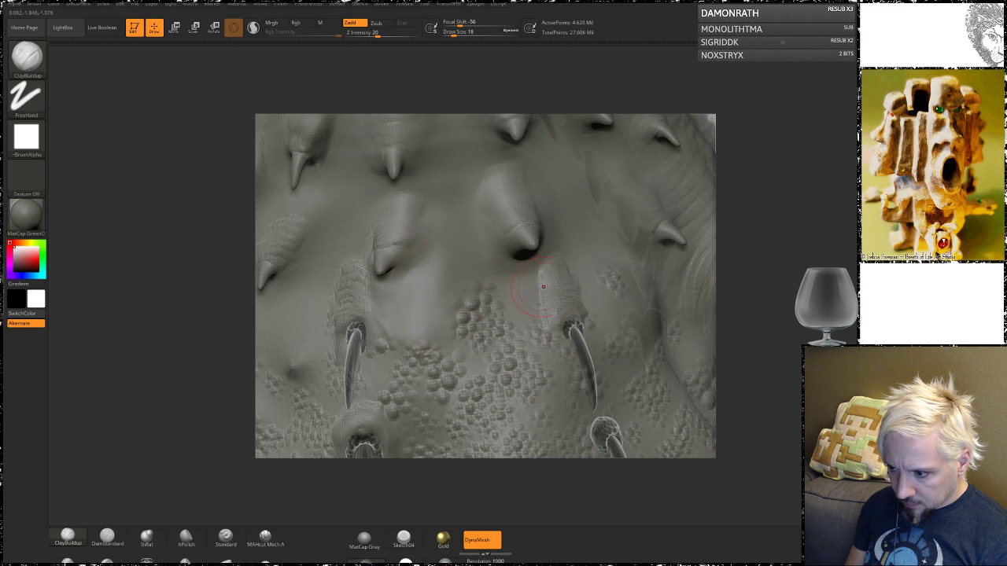
- Add clay between the lower central spikes and the quill roots, and smooth it into the surrounding chin surface
drag(777, 268, 740, 265)
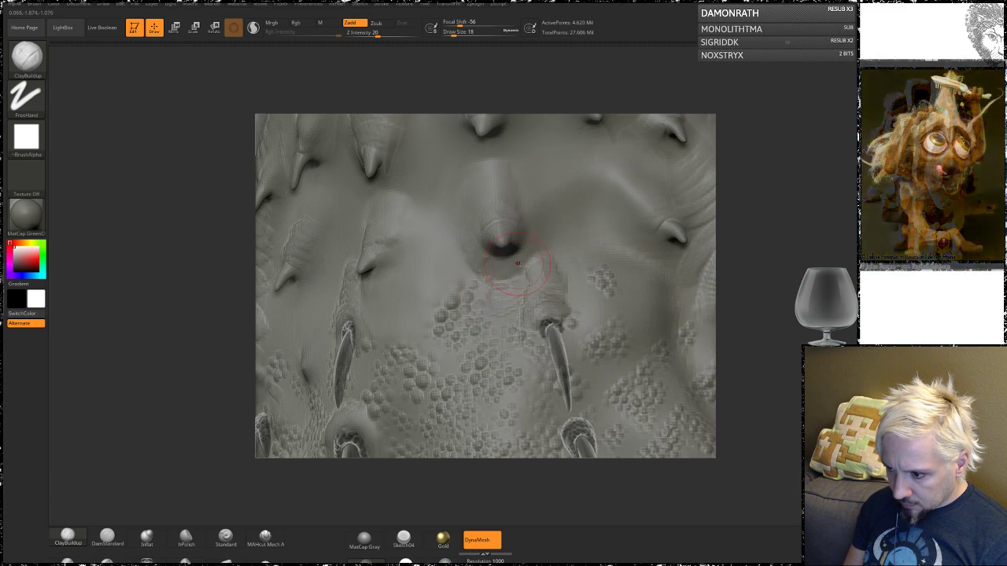
mouse_move(747, 266)
mouse_down()
mouse_move(773, 256)
mouse_move(767, 263)
mouse_up()
shift+drag(489, 262, 483, 263)
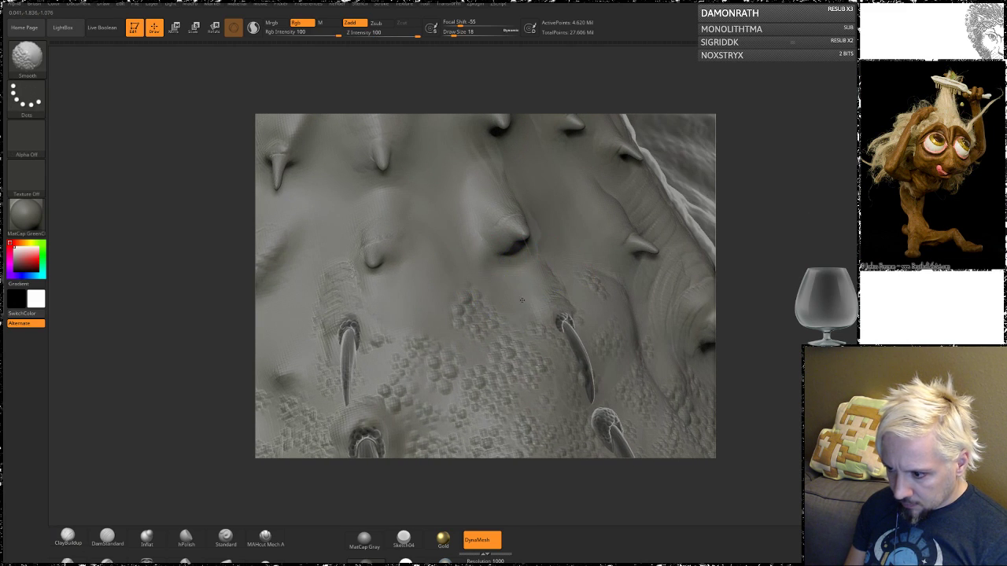
shift+drag(523, 300, 519, 297)
mouse_move(362, 273)
mouse_down()
mouse_move(385, 281)
mouse_move(391, 311)
mouse_move(340, 297)
mouse_up()
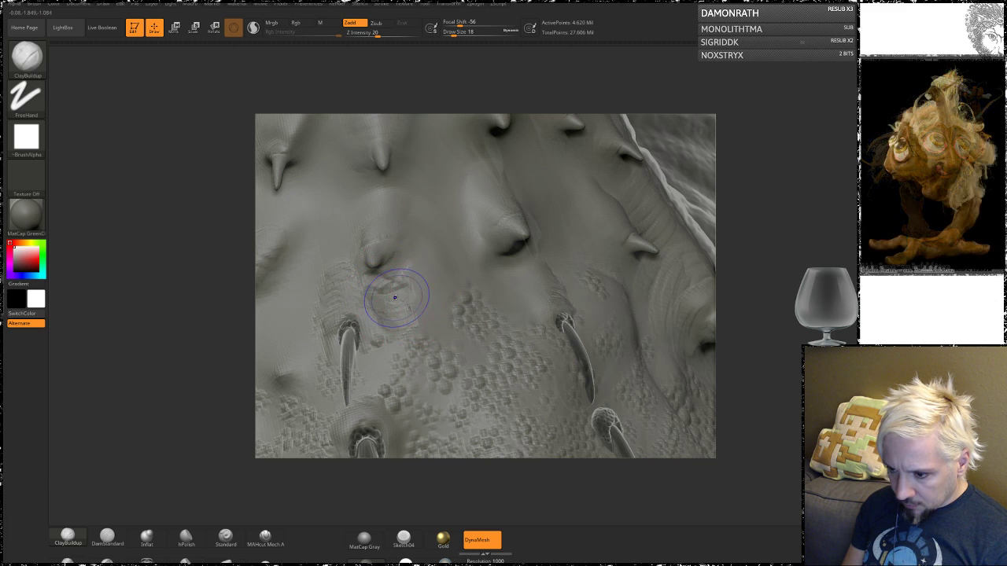
key(shift)
- Smooth the coarse ridges at the base of the left lip tendrils and the surface beside the left chin spikes
mouse_move(744, 213)
mouse_down()
mouse_move(779, 236)
mouse_move(791, 283)
mouse_move(765, 286)
mouse_move(723, 263)
mouse_move(728, 310)
mouse_move(744, 214)
mouse_move(758, 209)
mouse_up()
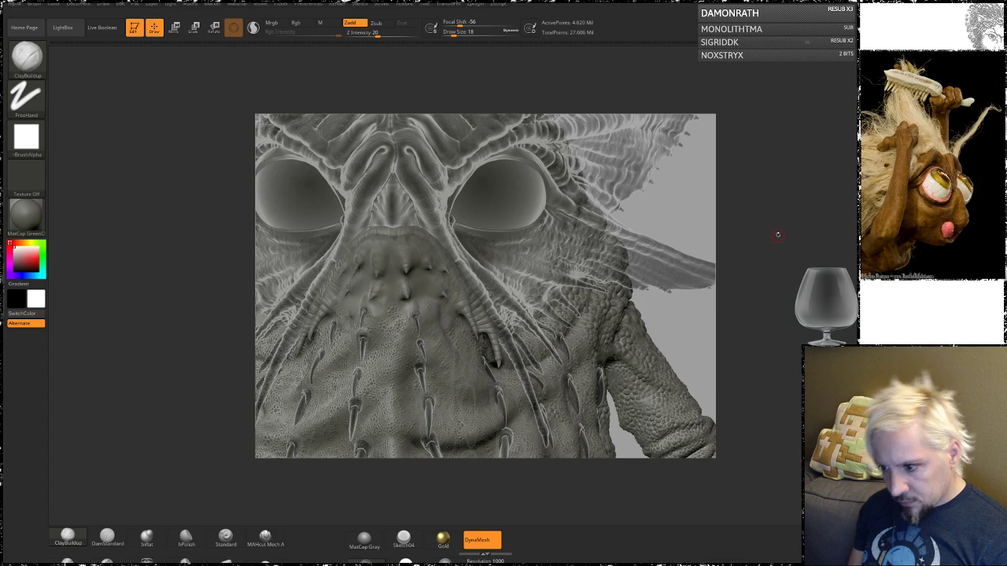
mouse_move(768, 290)
mouse_down()
mouse_move(779, 281)
mouse_move(751, 294)
mouse_move(787, 388)
mouse_move(775, 409)
mouse_up()
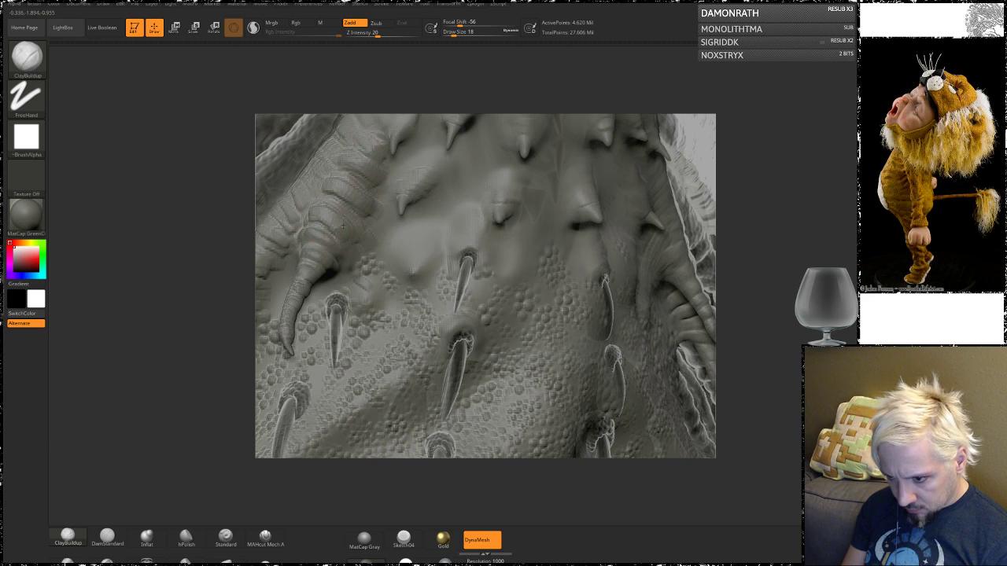
key(shift)
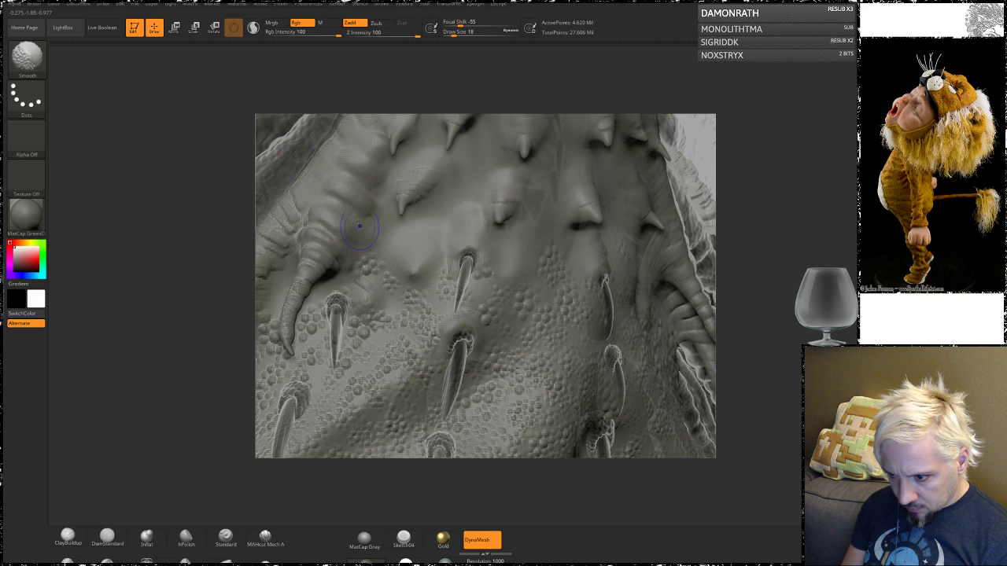
right_drag(425, 175, 500, 287)
key(shift)
mouse_move(755, 279)
right_down()
mouse_move(747, 312)
mouse_move(389, 351)
right_up()
key(shift)
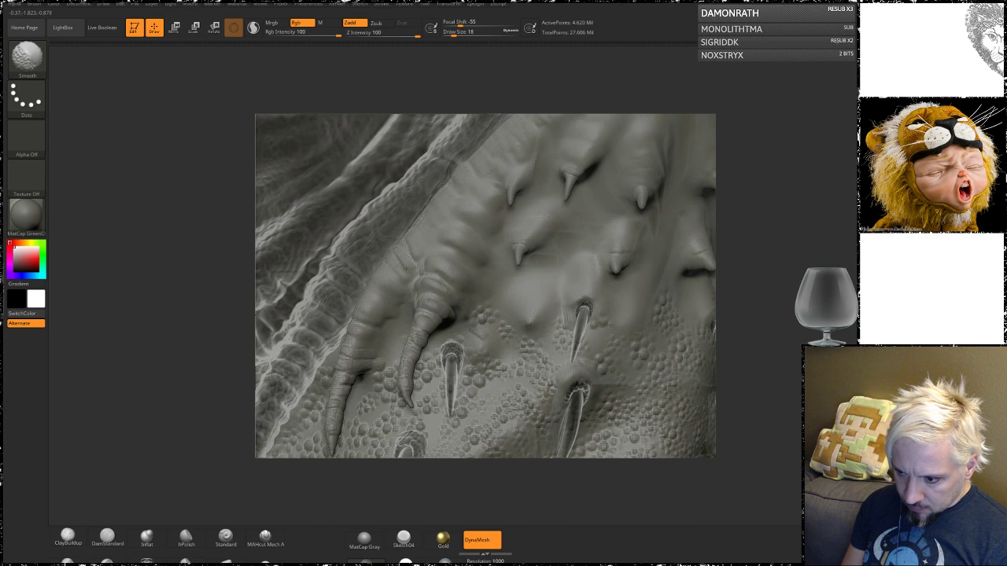
key(shift)
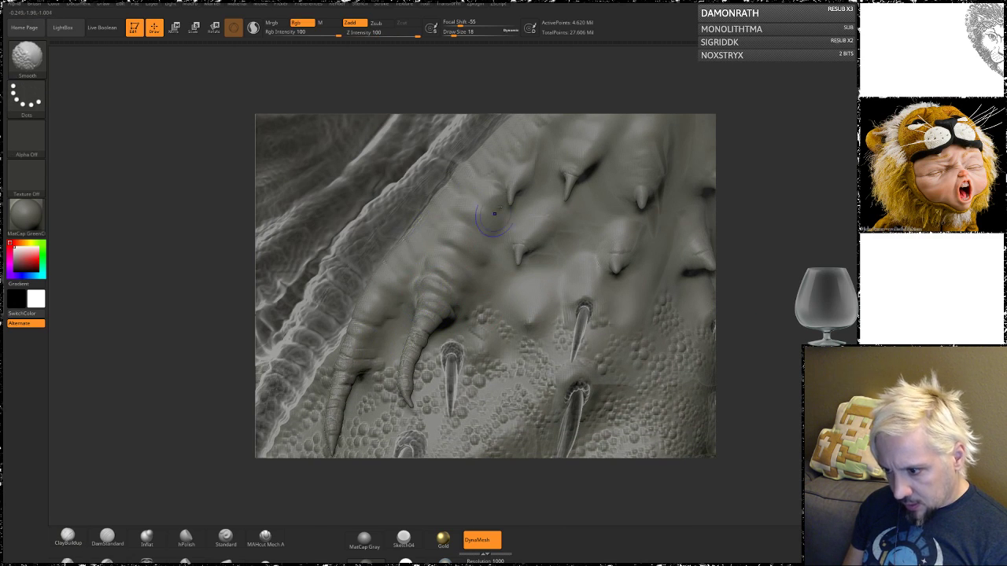
- With draw size 8, Sculptris Pro and the polyframe turned on, refine the mesh along the inner left tendril's base by smoothing
key(space)
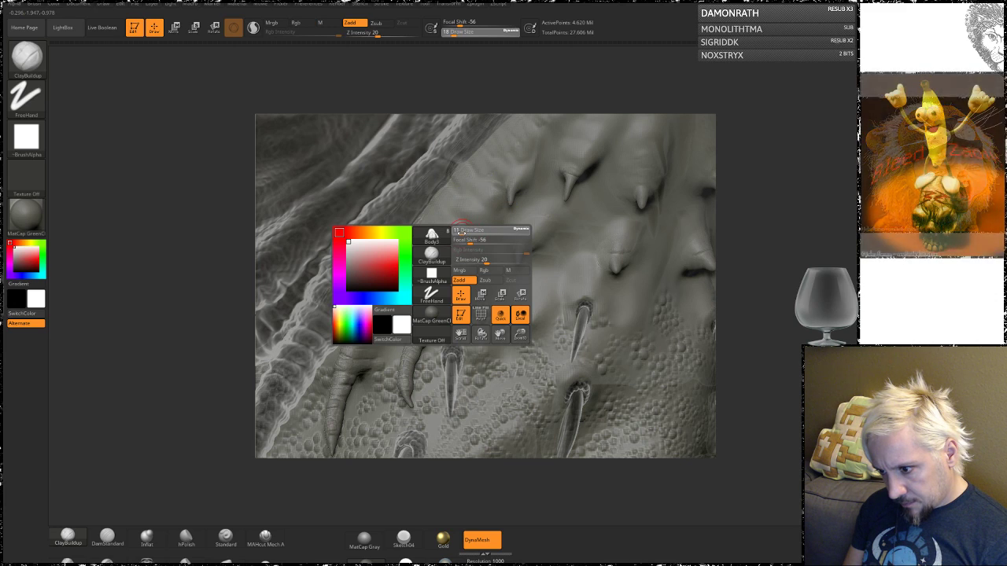
drag(461, 232, 460, 232)
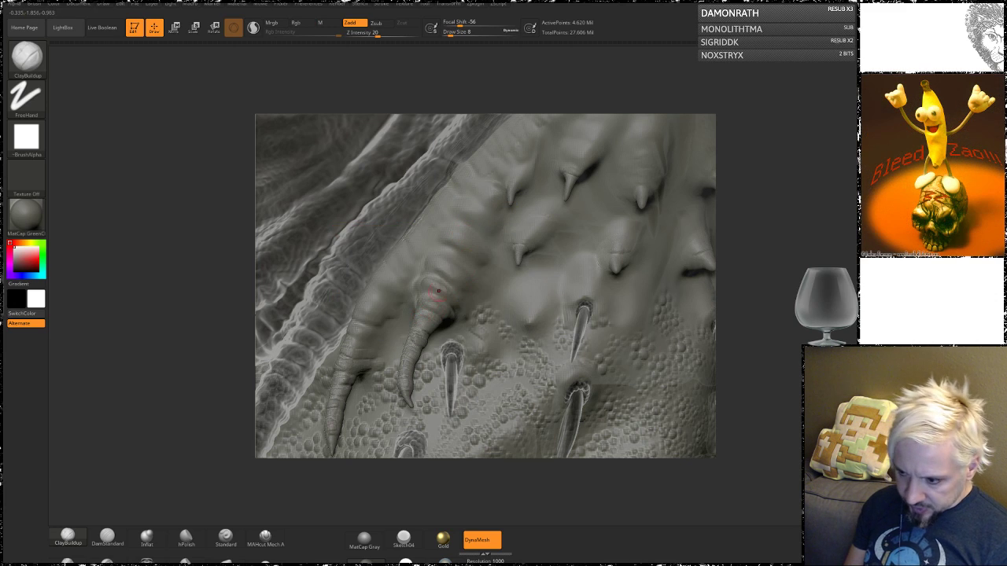
key(shift)
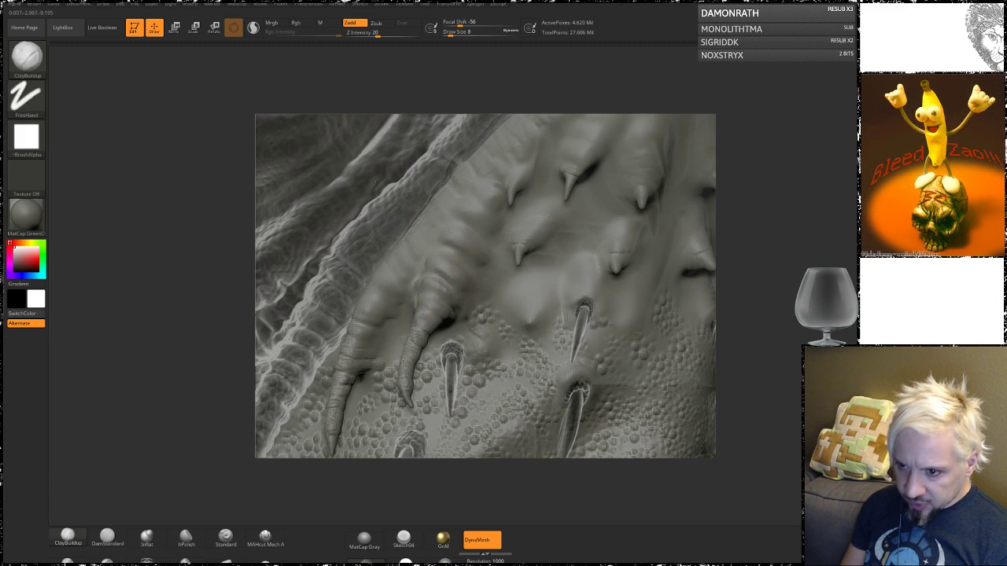
key(shift)
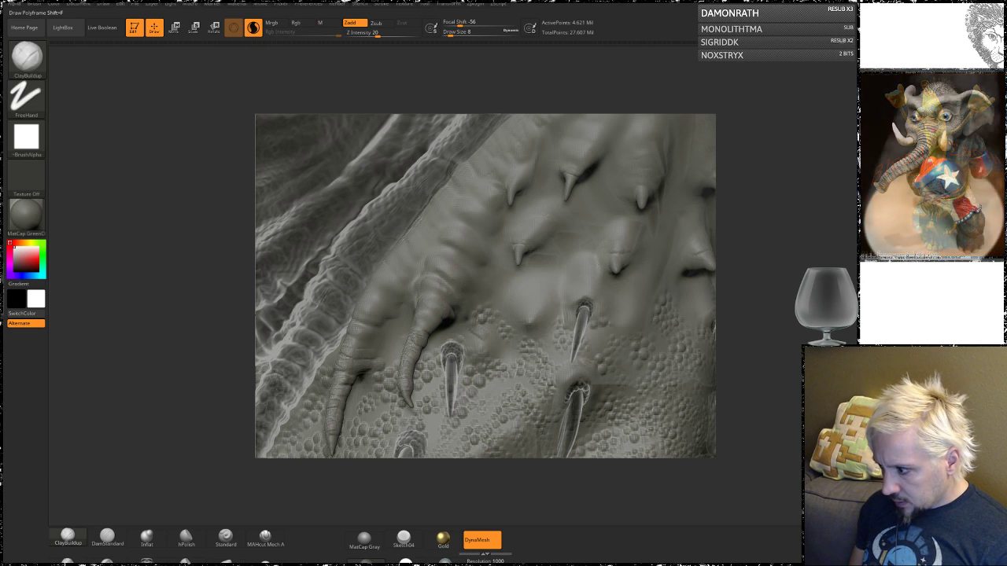
key(shift+f)
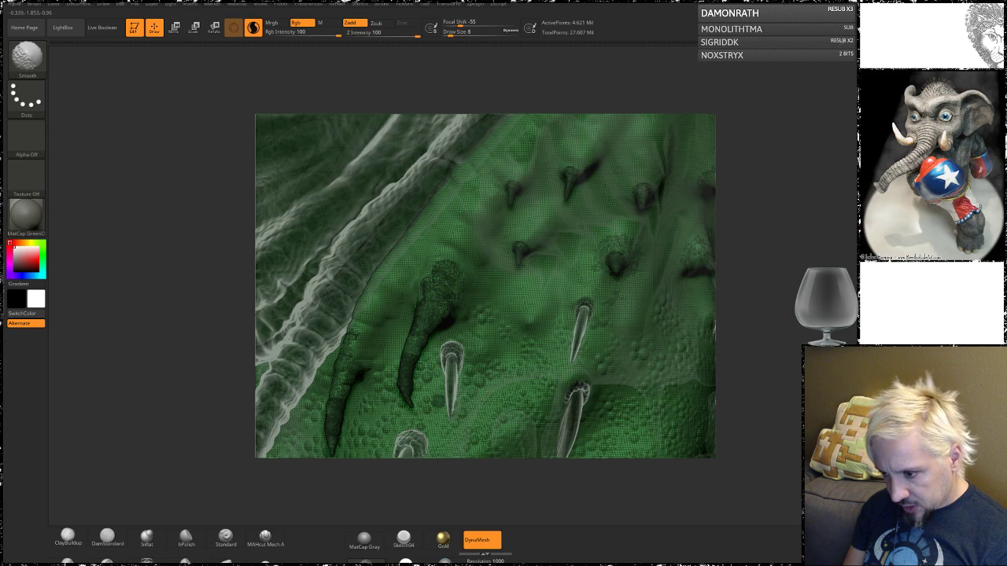
mouse_move(441, 252)
mouse_down()
mouse_move(472, 254)
mouse_move(450, 228)
mouse_move(481, 190)
mouse_up()
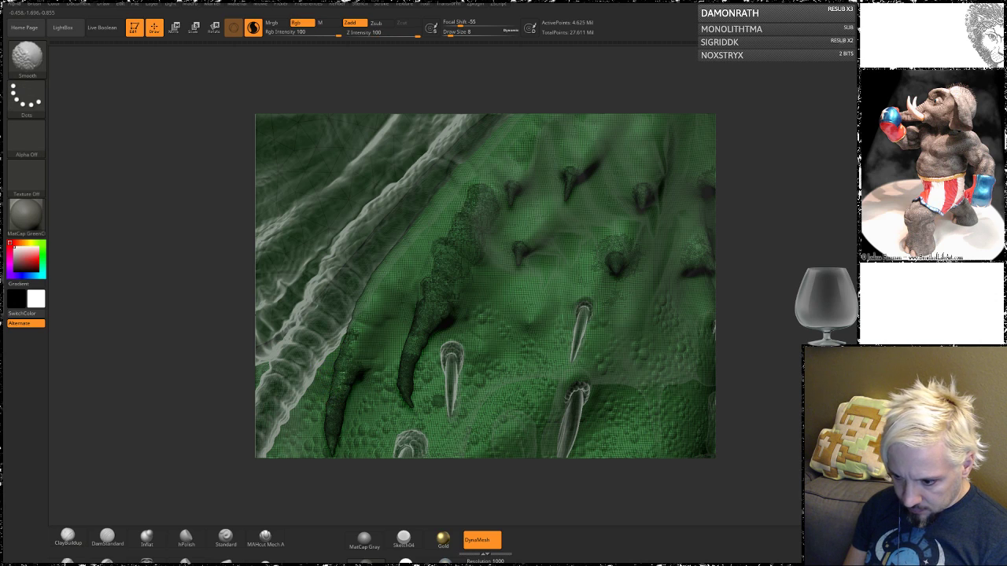
- Smooth along the outer left tendril and the area between both tendrils up toward the lip to make their mesh denser
mouse_move(339, 387)
shift+mouse_down()
mouse_move(375, 299)
mouse_move(458, 188)
shift+mouse_up()
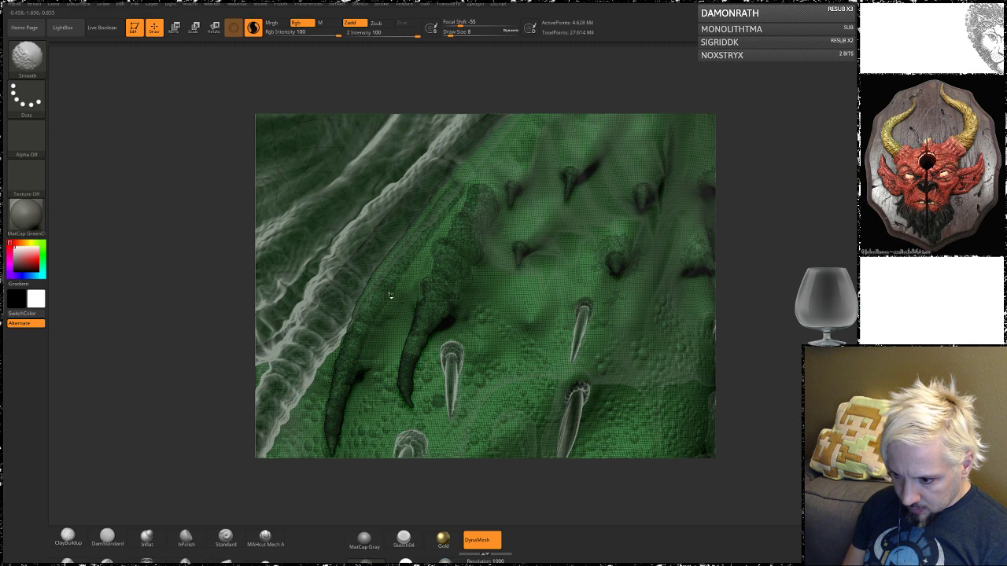
shift+drag(360, 363, 461, 202)
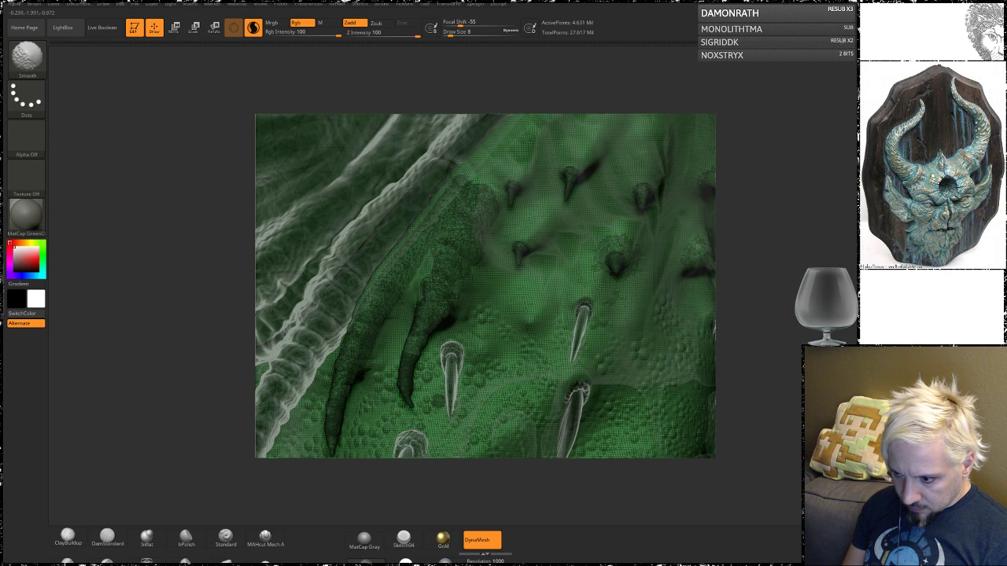
shift+drag(431, 248, 411, 289)
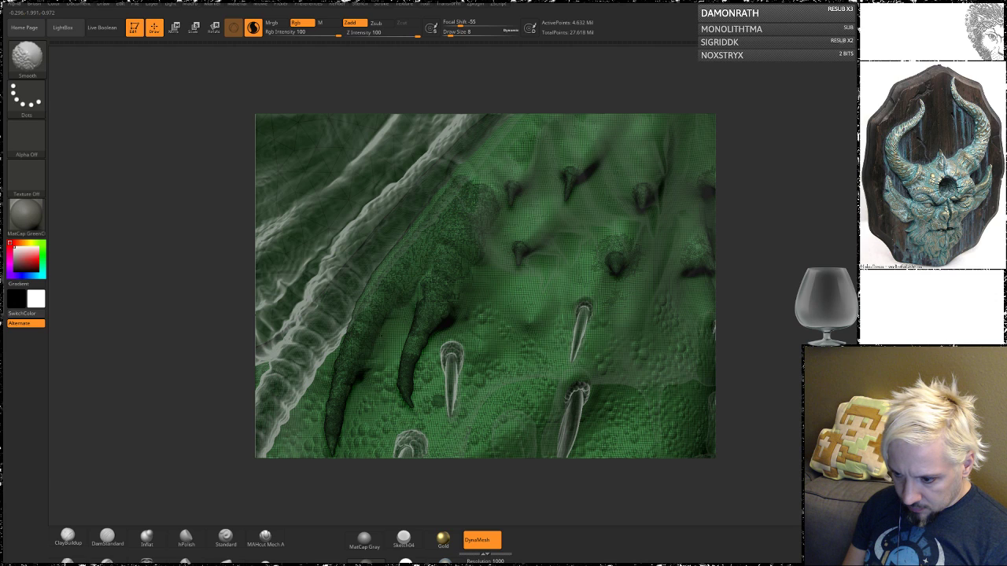
shift+drag(386, 333, 373, 372)
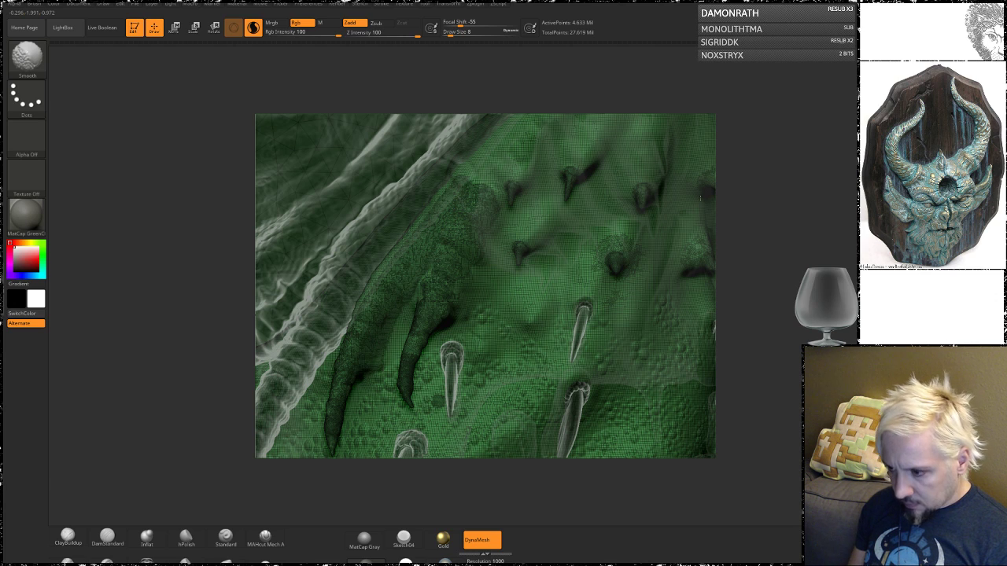
drag(775, 228, 698, 232)
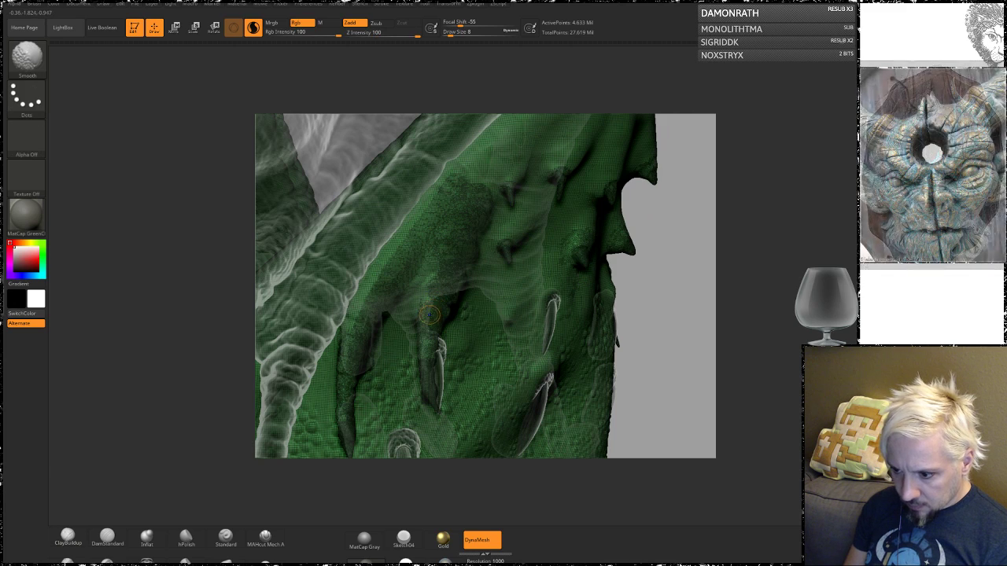
shift+drag(424, 312, 434, 274)
mouse_move(354, 331)
shift+mouse_down()
mouse_move(379, 260)
mouse_move(440, 182)
mouse_move(503, 124)
shift+mouse_up()
- Smooth a band just below the lip's edge, from the left tendrils to the chin's centre, to make its mesh denser
mouse_move(744, 210)
alt+mouse_down()
mouse_move(649, 332)
mouse_move(554, 327)
alt+mouse_up()
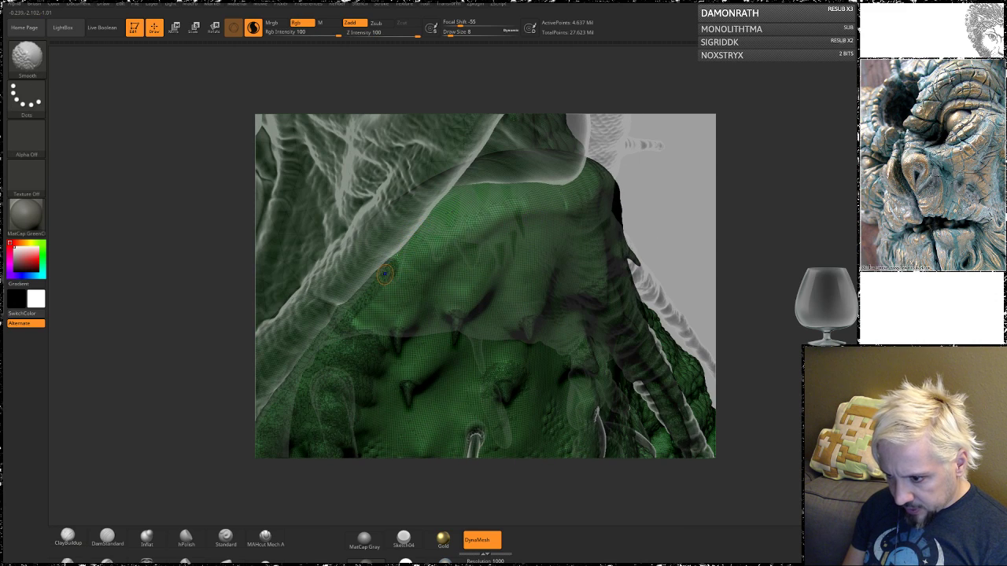
mouse_move(430, 228)
shift+mouse_down()
mouse_move(447, 203)
mouse_move(535, 188)
mouse_move(450, 216)
shift+mouse_up()
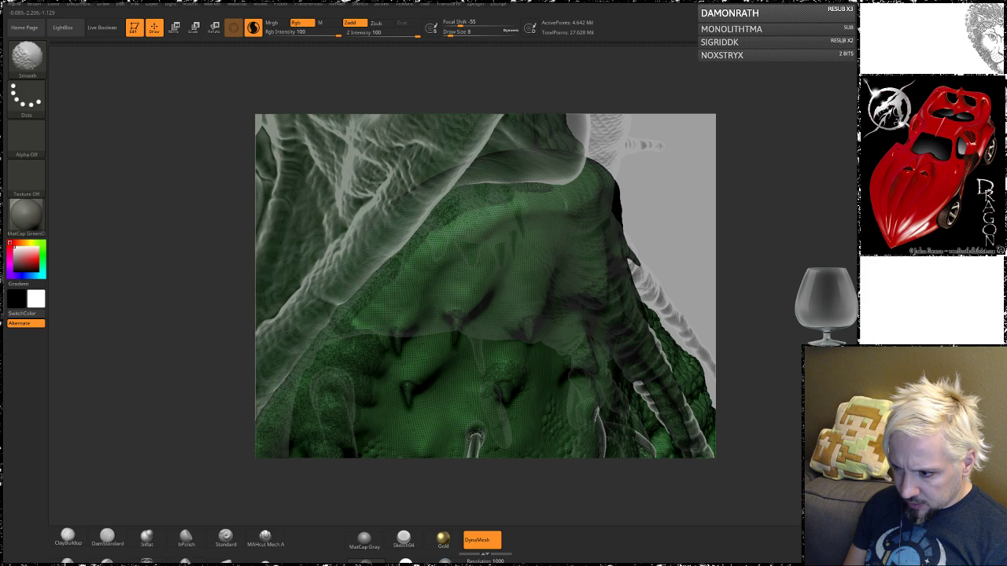
shift+drag(544, 195, 424, 245)
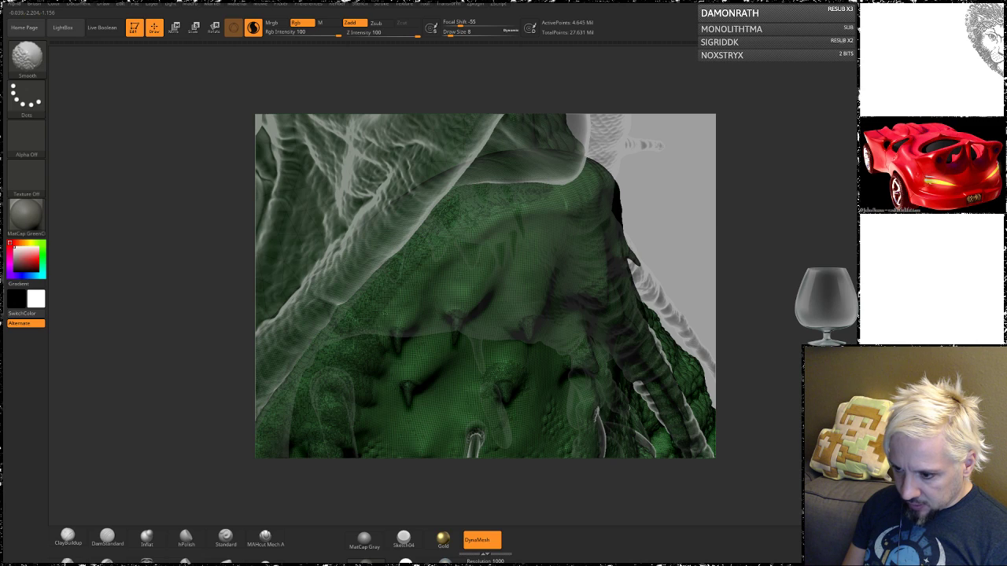
drag(388, 317, 429, 268)
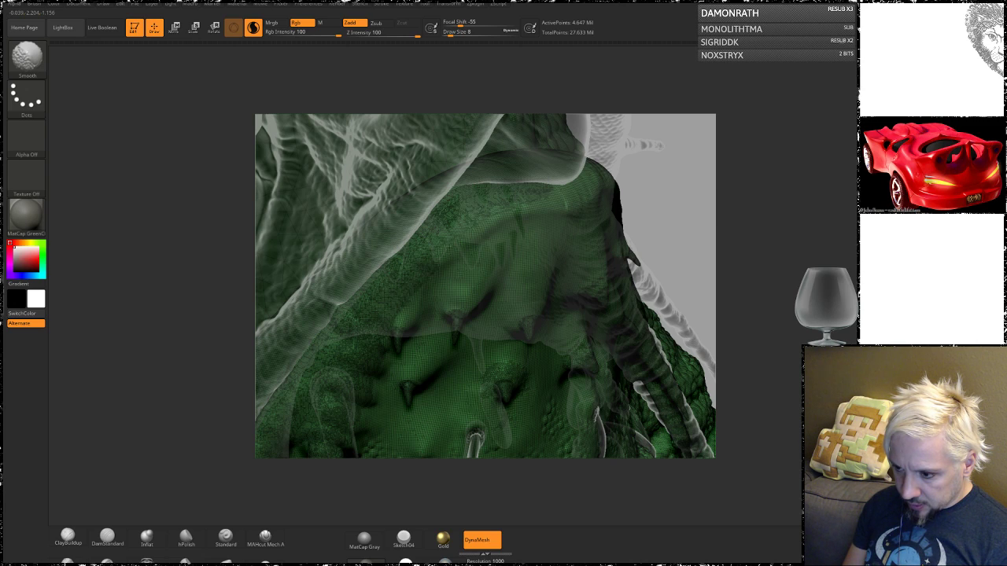
drag(467, 238, 554, 200)
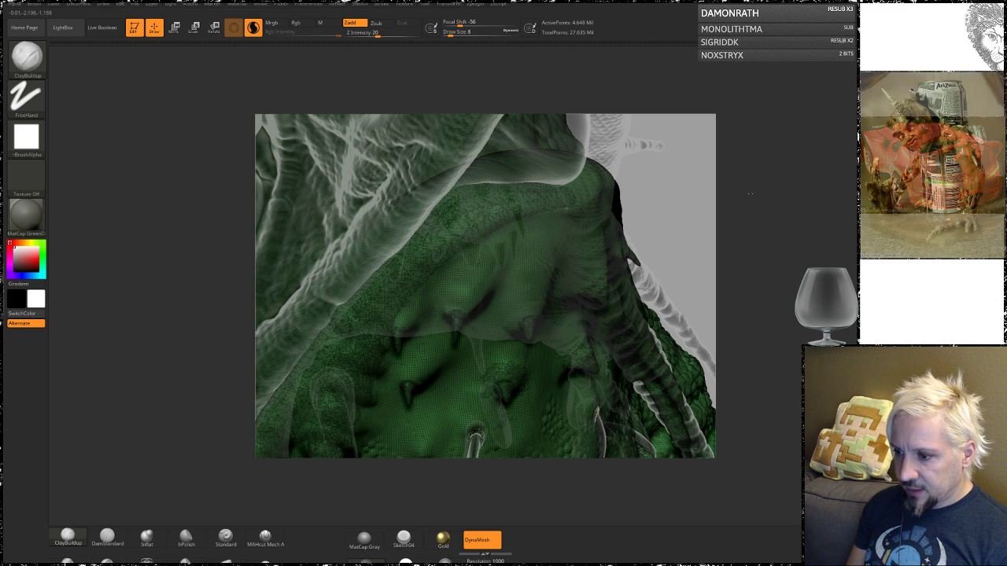
- Continue the dense band below the lip from the chin's centre to the right tendrils by smoothing along the edge
mouse_move(752, 206)
mouse_down()
mouse_move(586, 189)
mouse_move(634, 132)
mouse_move(691, 128)
mouse_move(639, 143)
mouse_up()
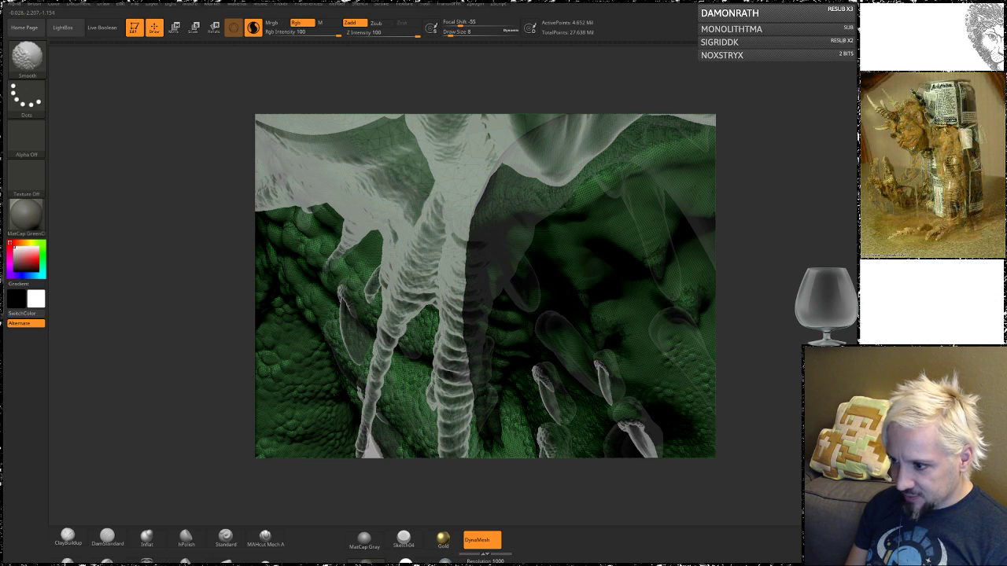
mouse_move(597, 183)
mouse_down()
mouse_move(581, 207)
mouse_move(637, 162)
mouse_move(707, 137)
mouse_up()
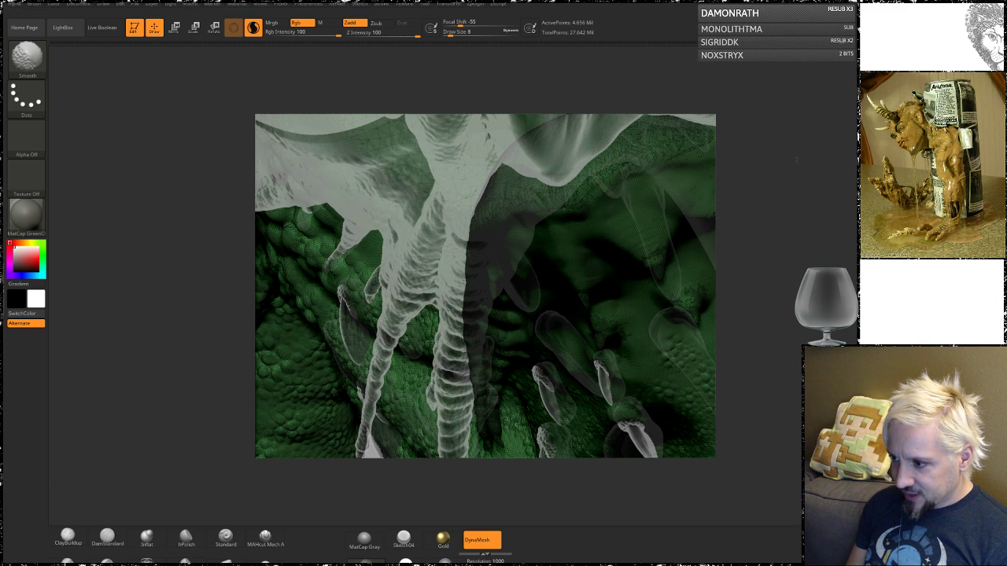
right_drag(542, 169, 356, 176)
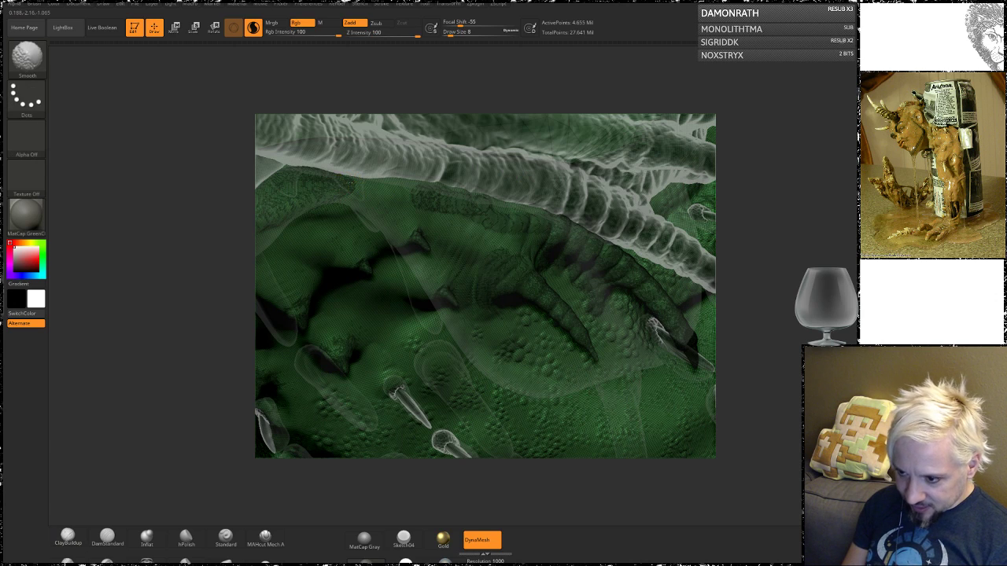
drag(371, 184, 474, 195)
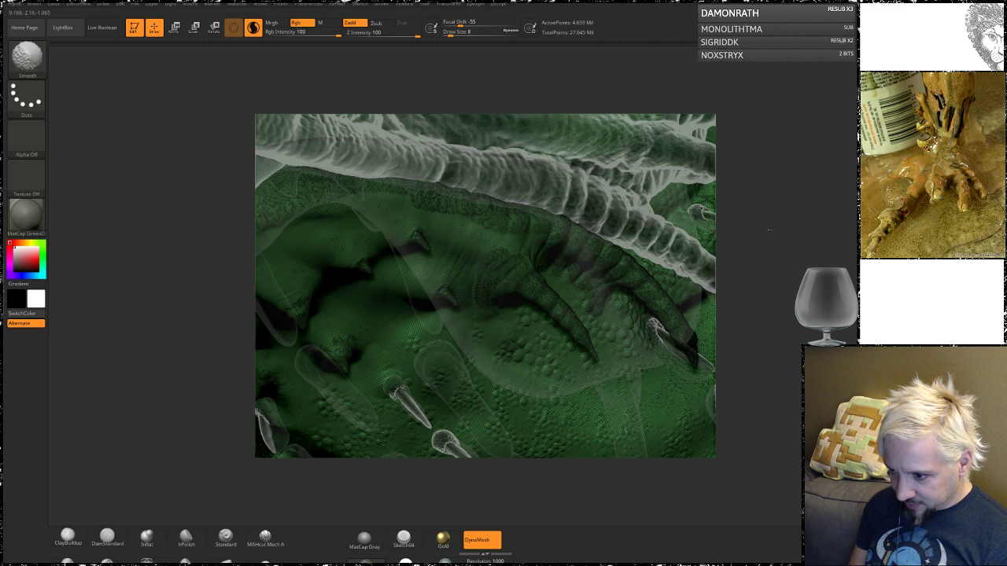
- Widen the dense band on the right side of the chin by smoothing toward the upper row of spikes
mouse_move(474, 196)
right_down()
mouse_move(535, 170)
mouse_move(513, 197)
right_up()
key(shift)
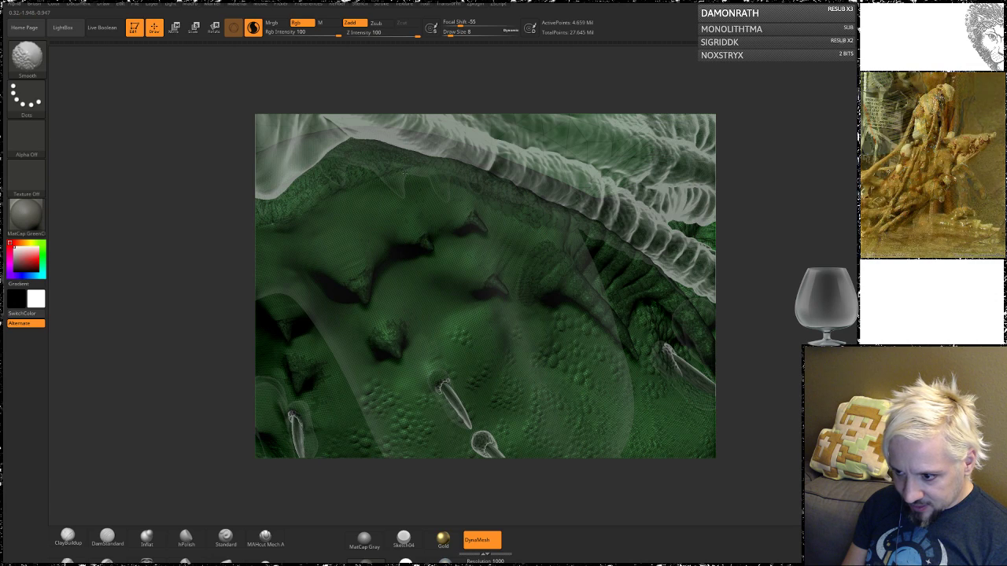
shift+drag(366, 187, 345, 195)
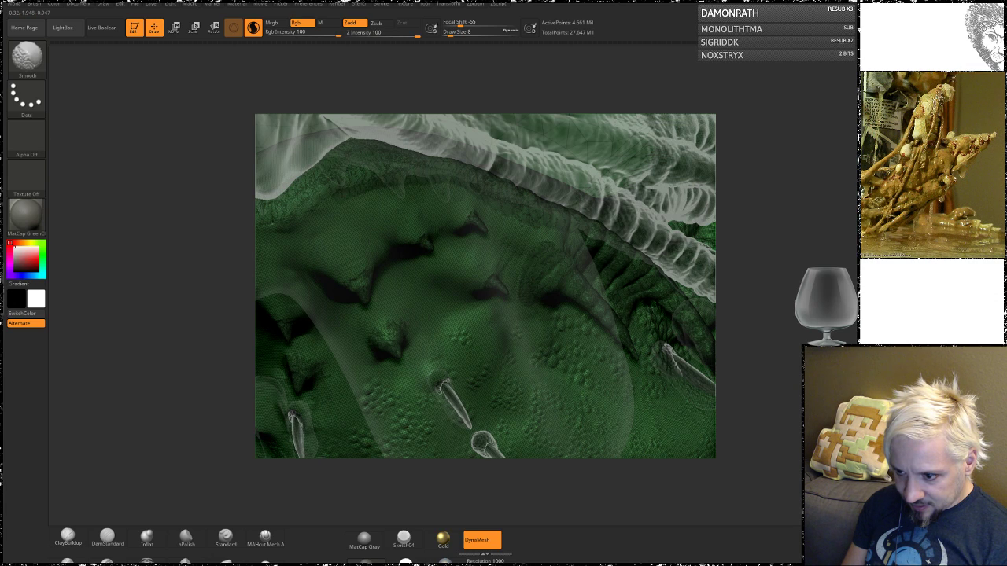
mouse_move(299, 232)
shift+mouse_down()
mouse_move(368, 200)
mouse_move(467, 194)
mouse_move(561, 243)
shift+mouse_up()
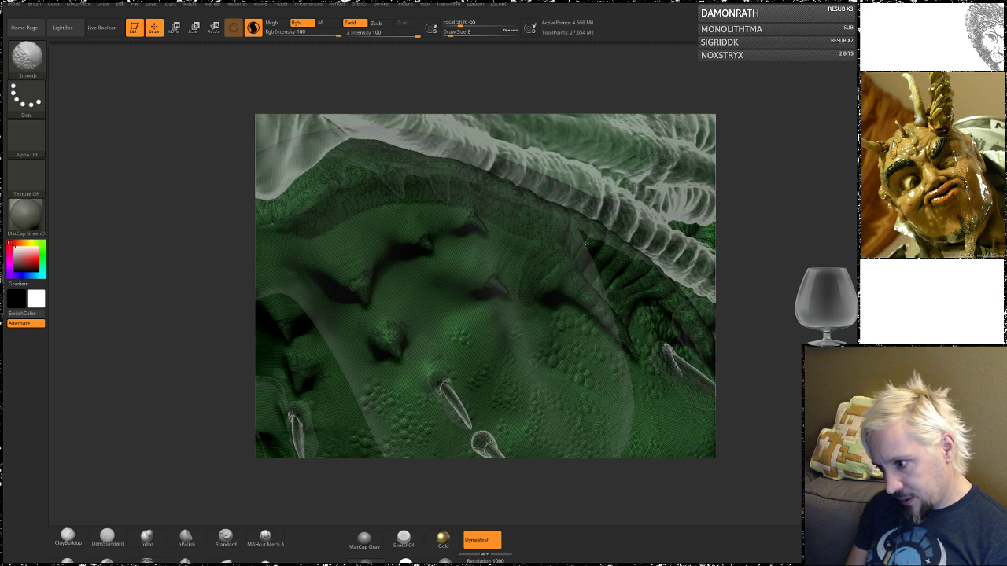
- Smooth the left side of the chin from the centre below the lip down beside the tendril base and outer left spikes, refining the mesh
drag(755, 236, 758, 231)
mouse_move(835, 218)
mouse_down()
mouse_move(795, 245)
mouse_move(795, 263)
mouse_up()
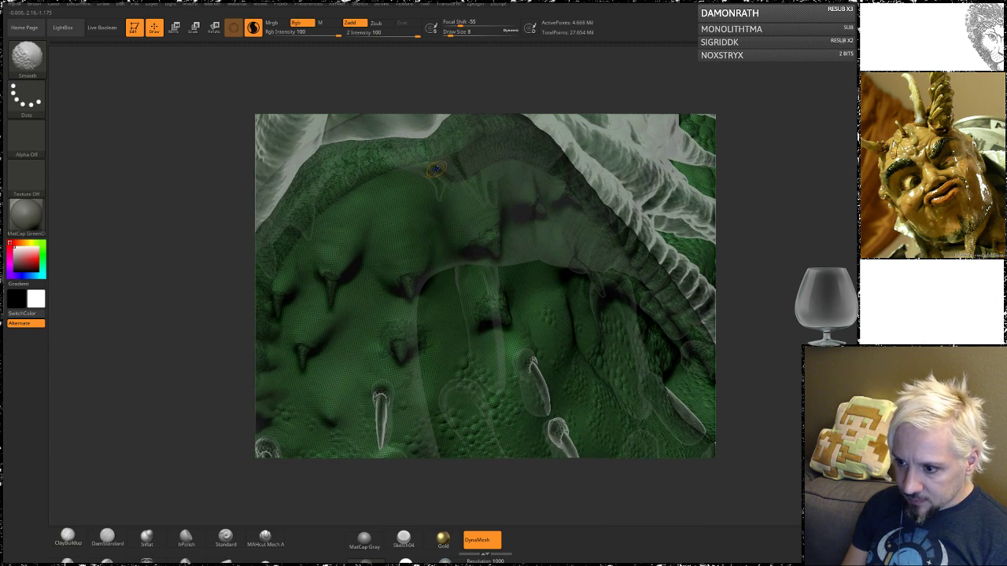
shift+drag(428, 161, 425, 170)
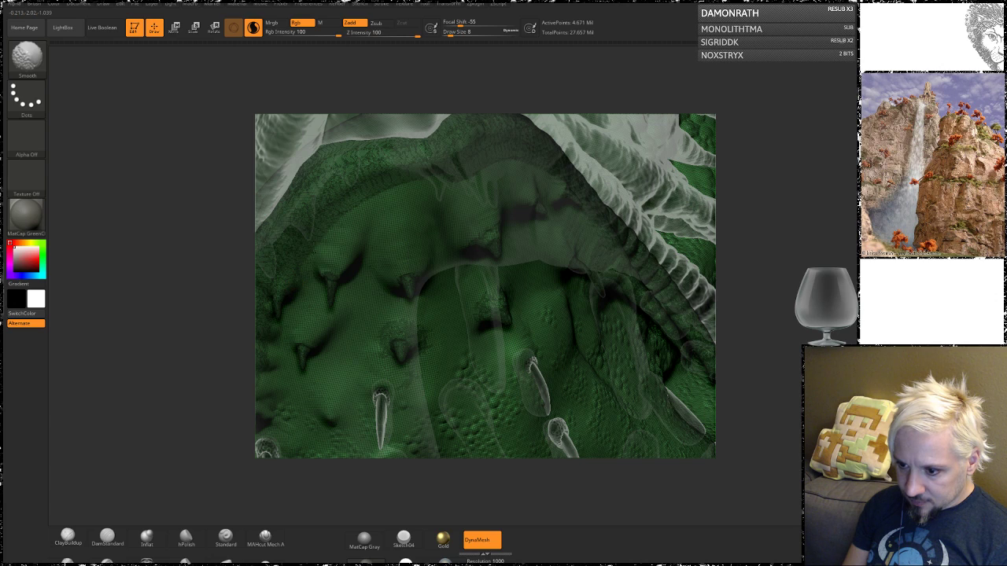
shift+drag(326, 241, 413, 191)
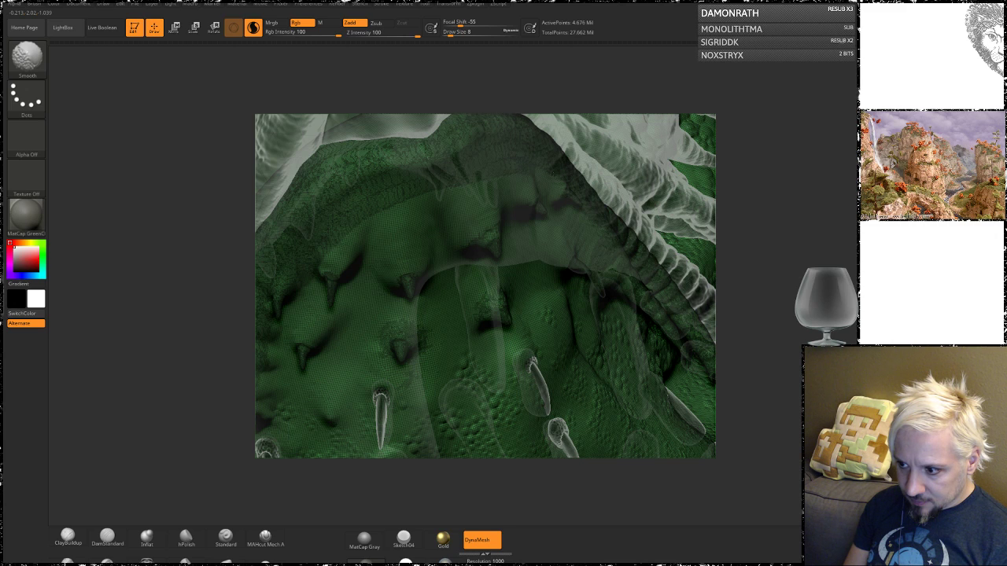
alt+right_drag(564, 182, 604, 110)
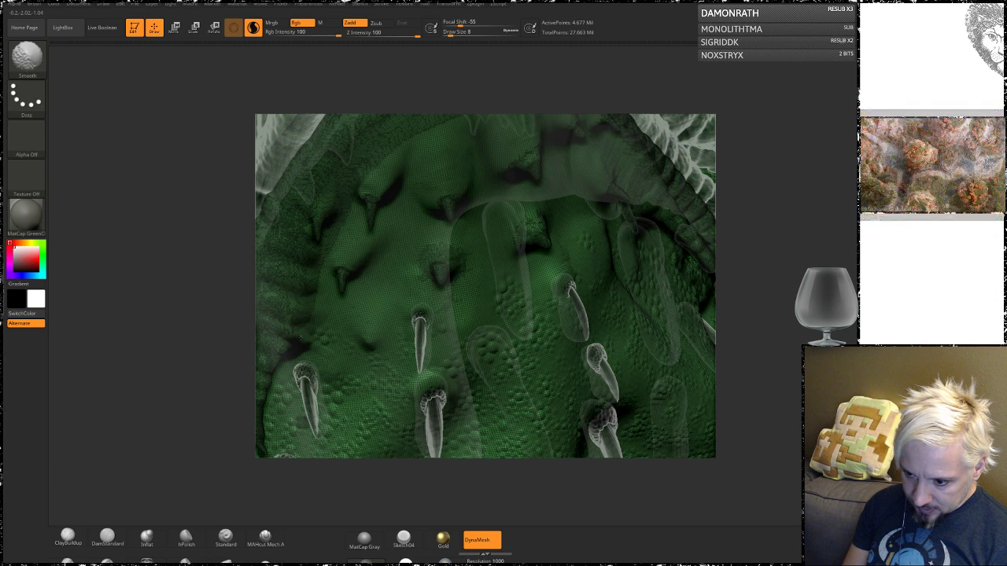
shift+drag(331, 355, 322, 347)
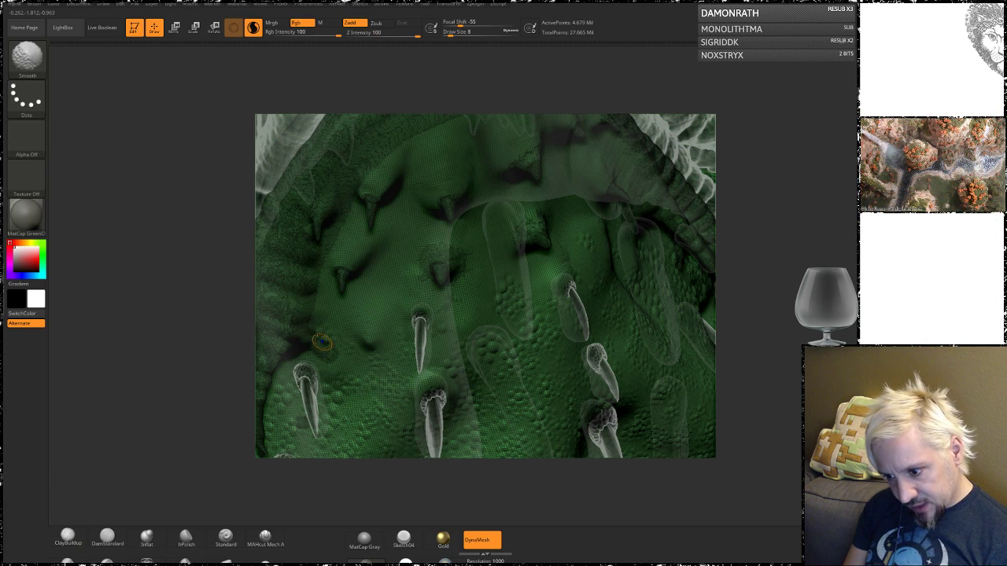
mouse_move(322, 308)
shift+mouse_down()
mouse_move(355, 201)
mouse_move(418, 142)
shift+mouse_up()
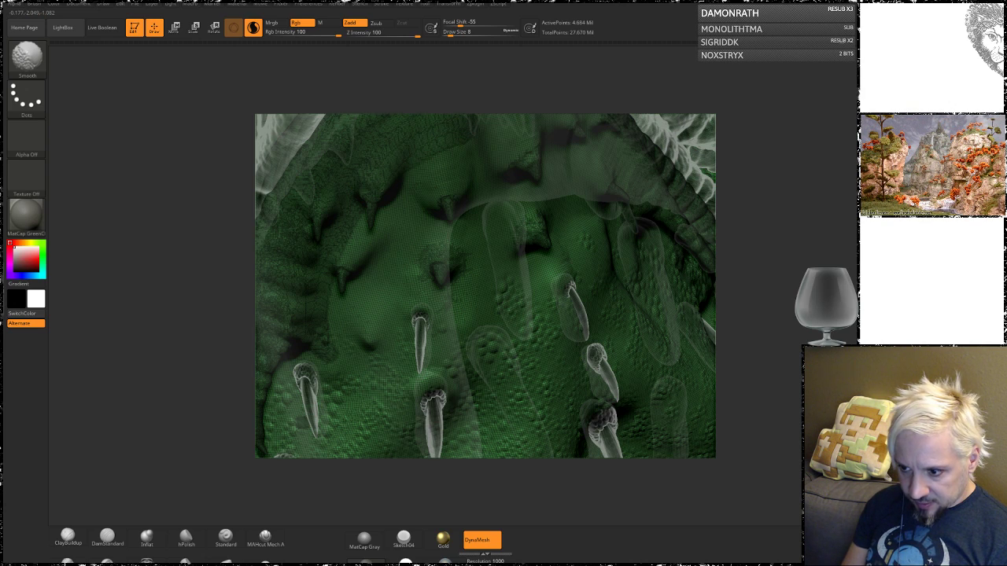
- Refine the mesh in the middle of the chin by smoothing between the lip band and the upper central spikes
mouse_move(747, 206)
mouse_down()
mouse_move(764, 259)
mouse_move(752, 292)
mouse_up()
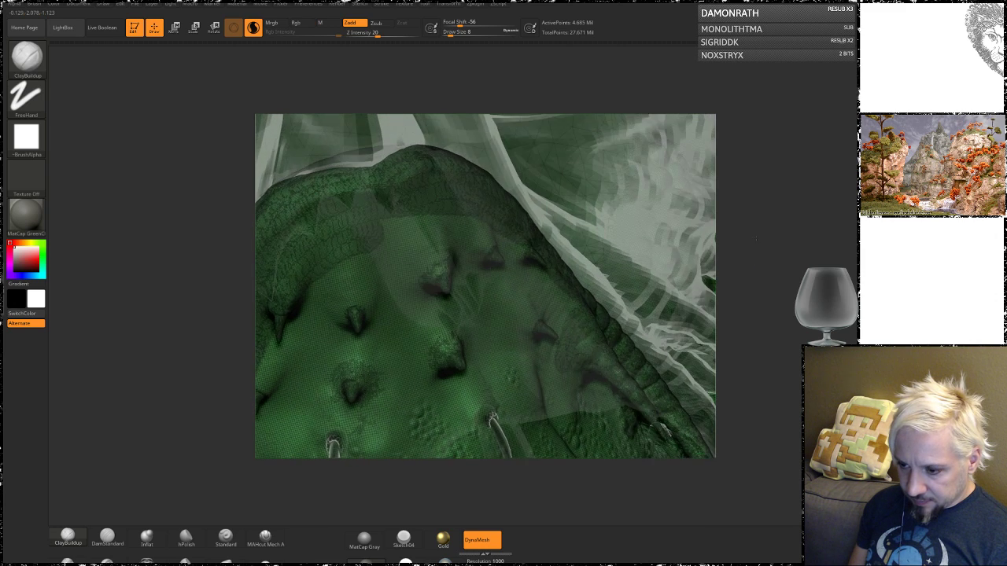
key(shift)
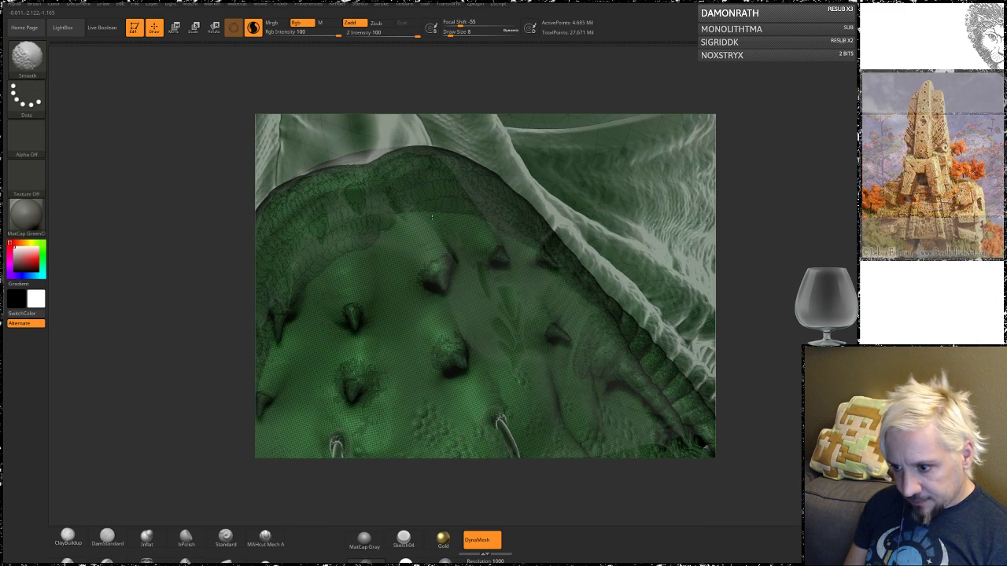
shift+drag(417, 220, 508, 237)
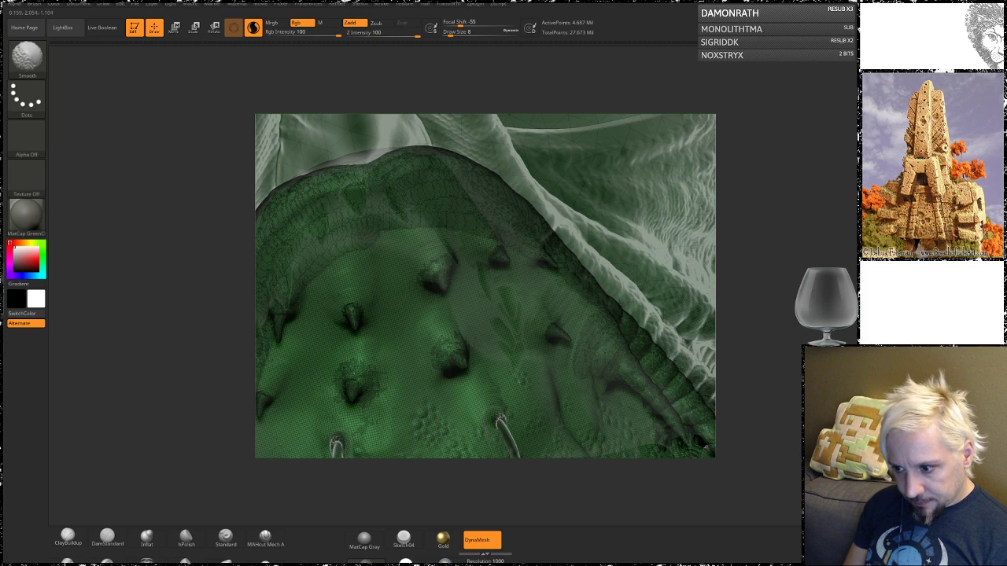
mouse_move(454, 234)
shift+mouse_down()
mouse_move(382, 237)
mouse_move(301, 306)
mouse_move(380, 255)
mouse_move(438, 253)
shift+mouse_up()
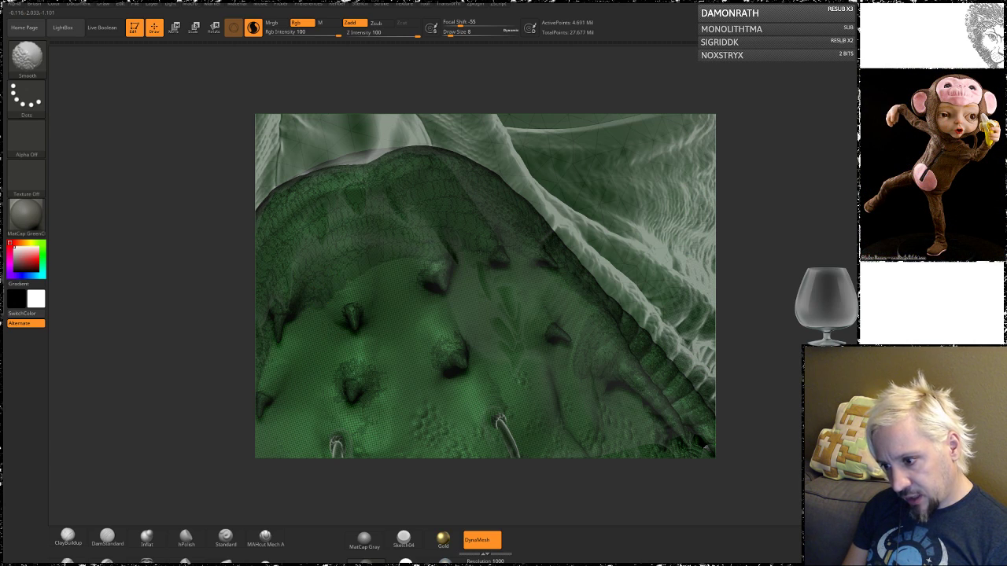
- Smooth around and between the upper left and central chin spikes to extend the dense mesh down past their bases
alt+drag(744, 269, 787, 205)
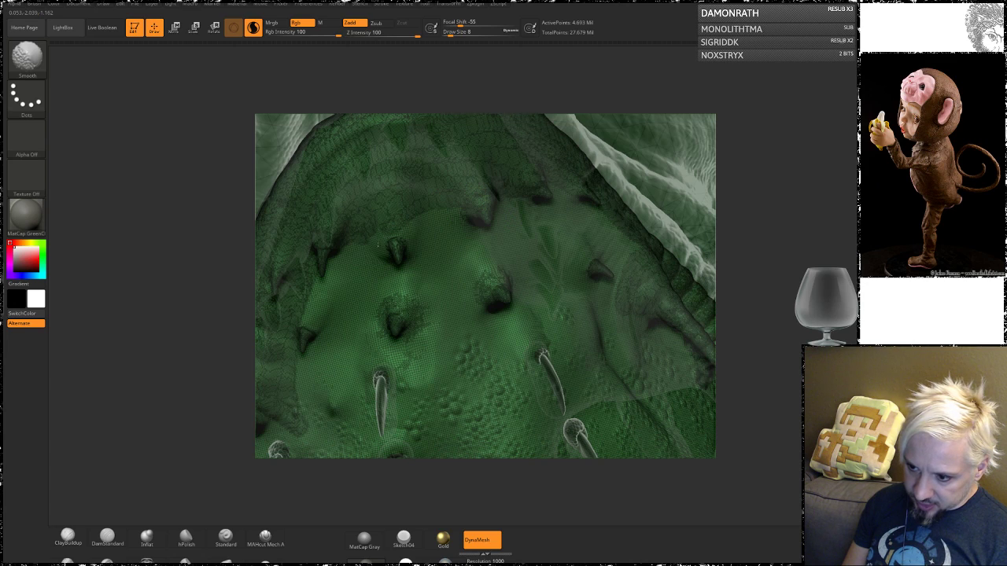
shift+drag(378, 245, 383, 236)
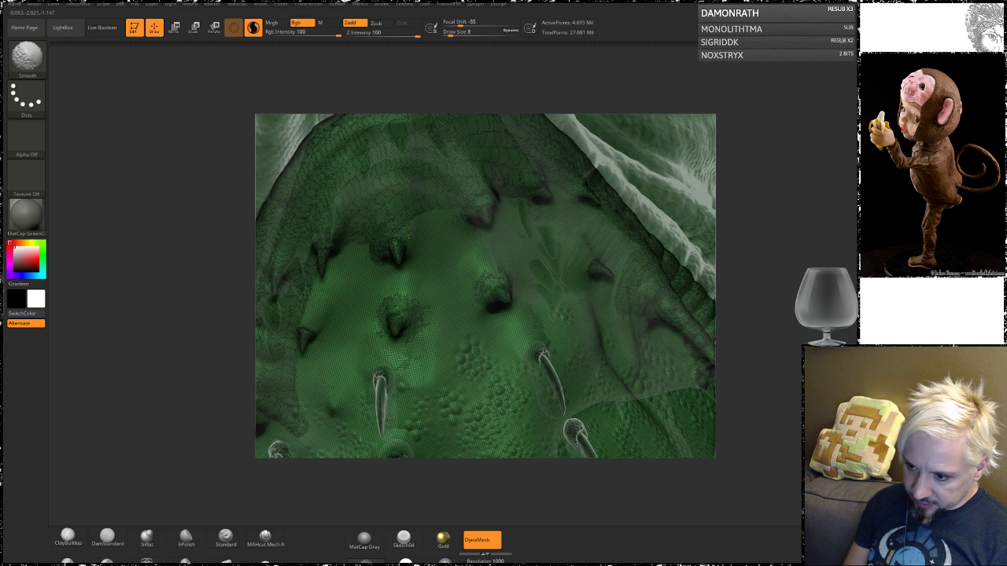
shift+drag(422, 220, 437, 213)
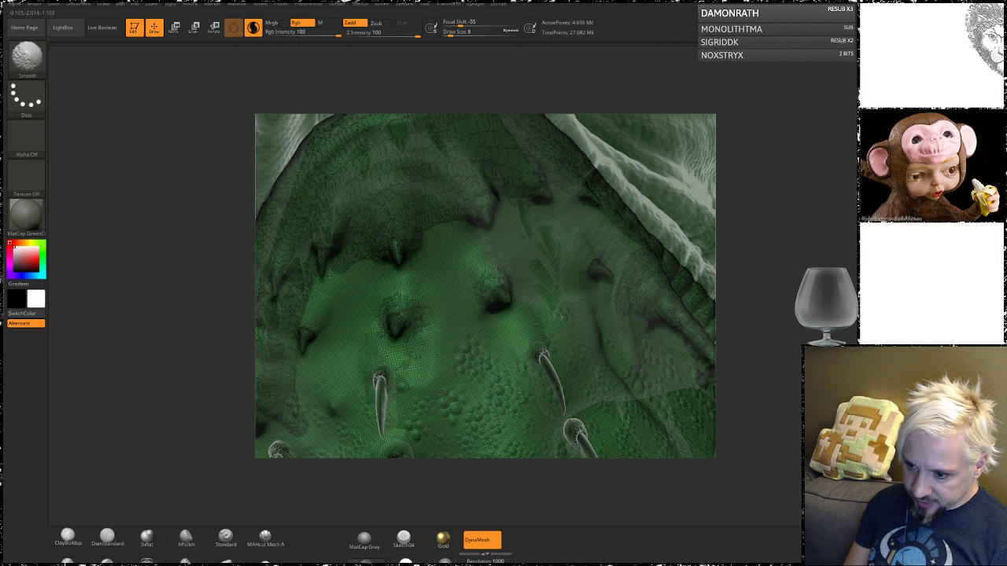
mouse_move(334, 279)
mouse_down()
mouse_move(306, 326)
mouse_move(357, 271)
mouse_up()
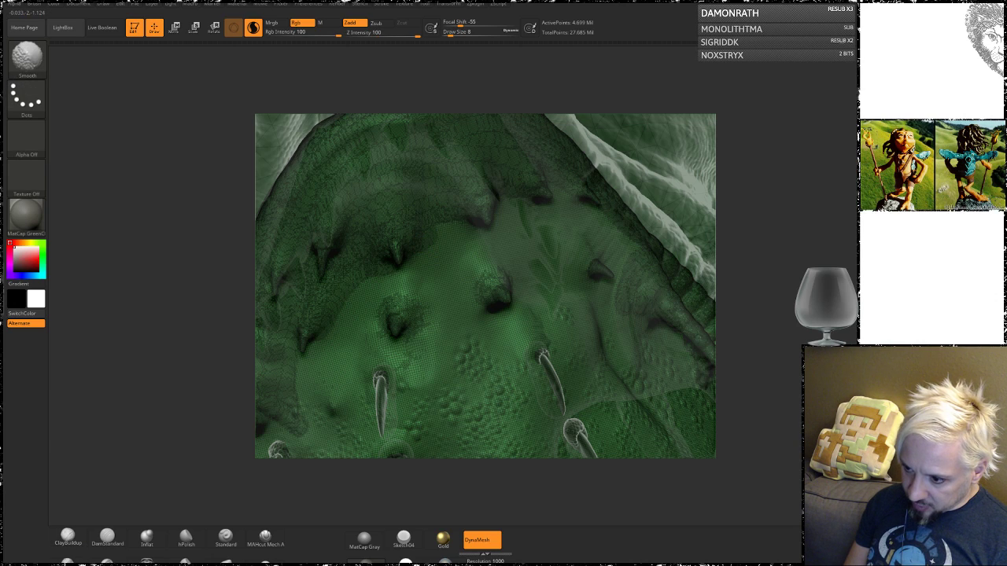
drag(437, 233, 465, 226)
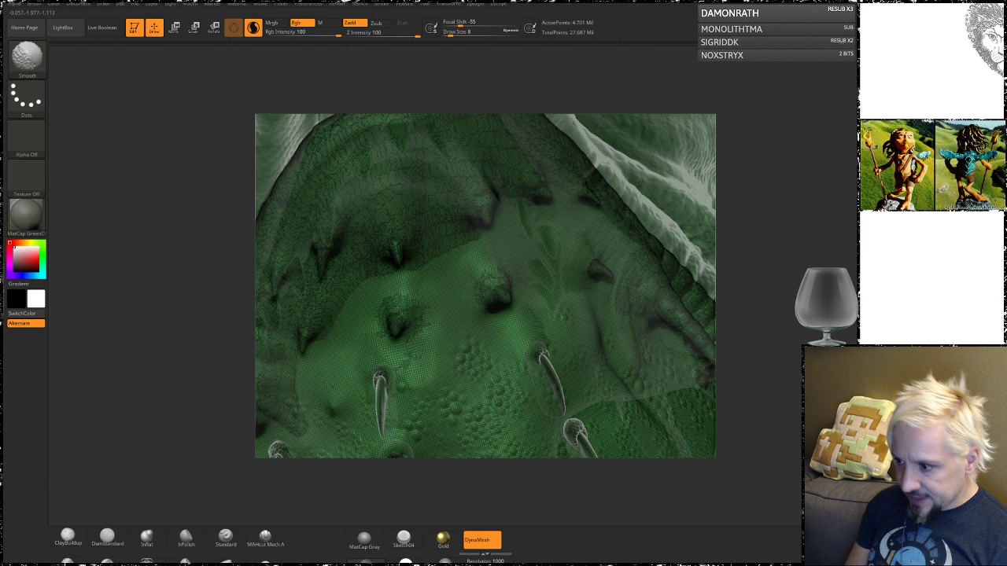
drag(378, 236, 478, 227)
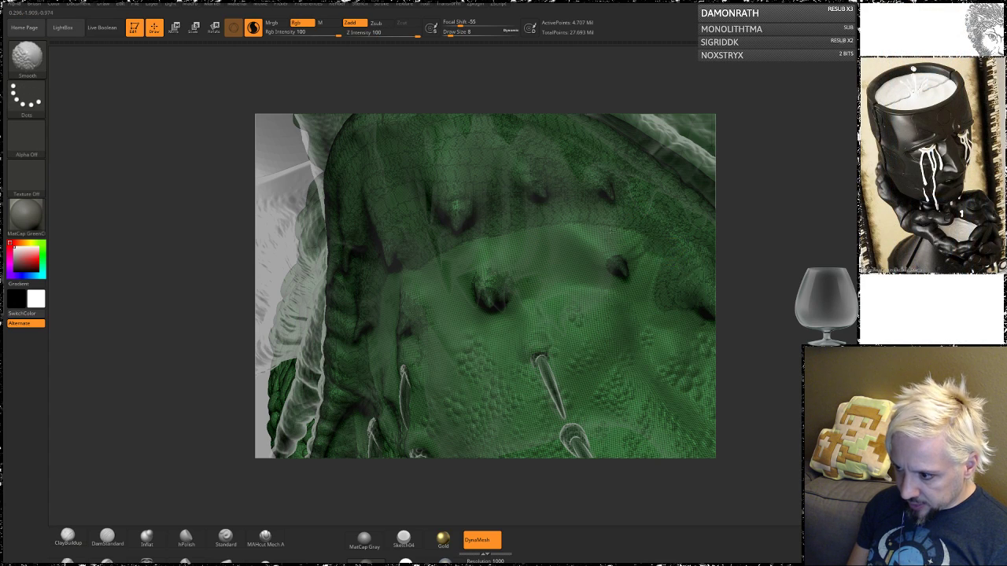
- Smooth the coarse area between the lower central spike and the lower right spike to make its mesh denser
mouse_move(635, 240)
mouse_down()
mouse_move(500, 240)
mouse_move(410, 285)
mouse_up()
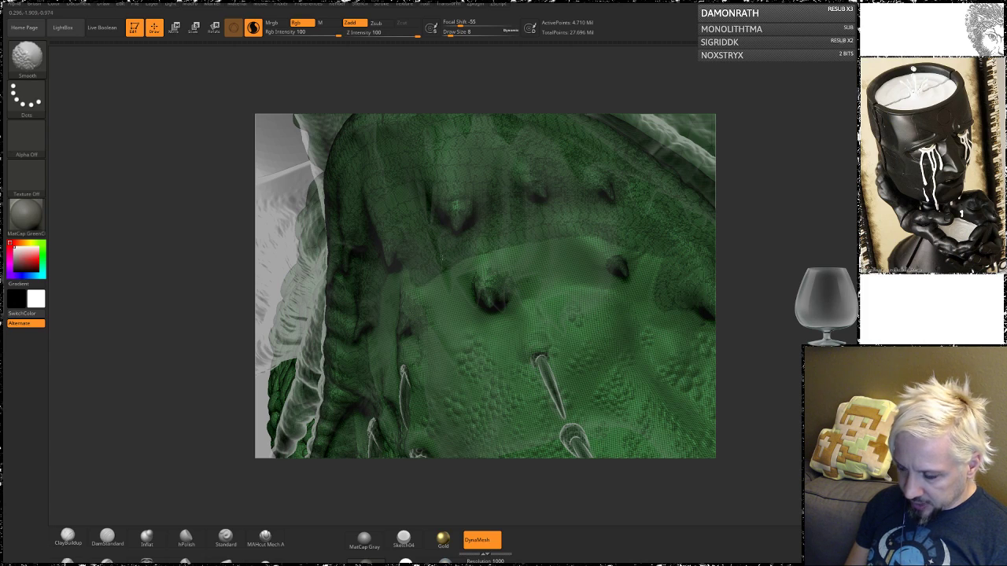
drag(669, 254, 644, 272)
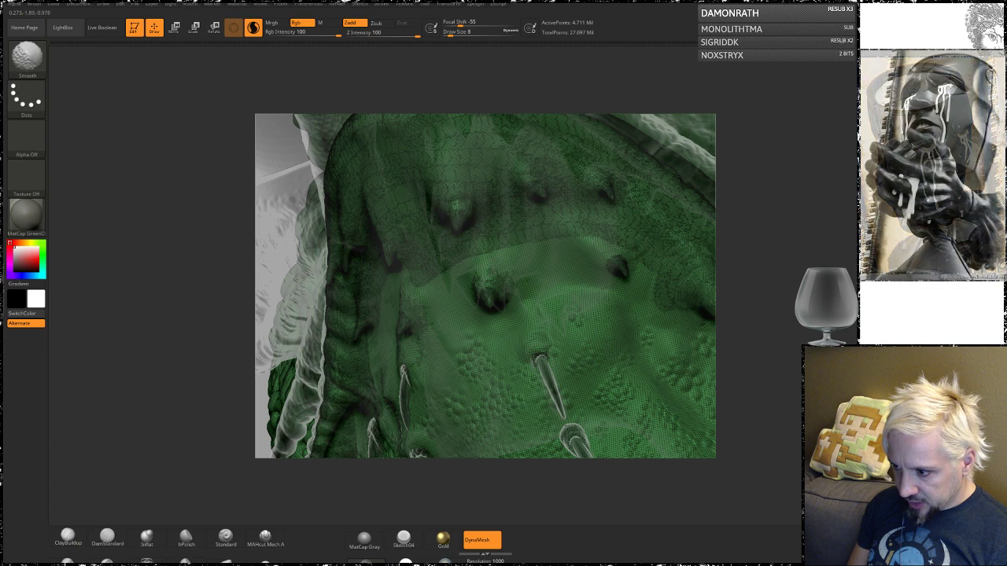
mouse_move(560, 244)
mouse_down()
mouse_move(429, 291)
mouse_move(526, 267)
mouse_up()
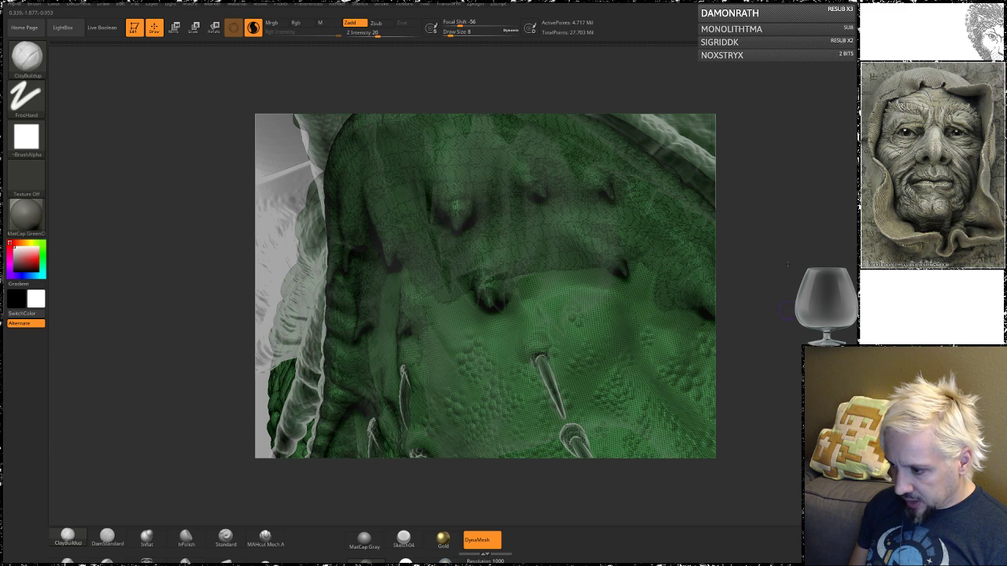
- Smooth the scaly skin edge beneath the lower chin spikes, from the right spike across the centre to the left, making its mesh denser
alt+right_drag(642, 260, 632, 161)
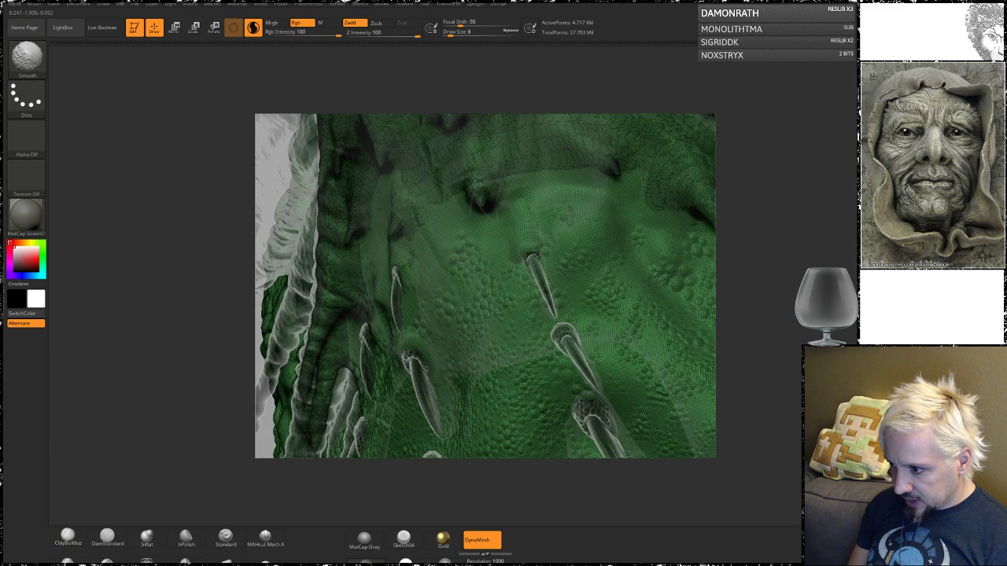
mouse_move(634, 203)
shift+mouse_down()
mouse_move(588, 180)
mouse_move(501, 183)
shift+mouse_up()
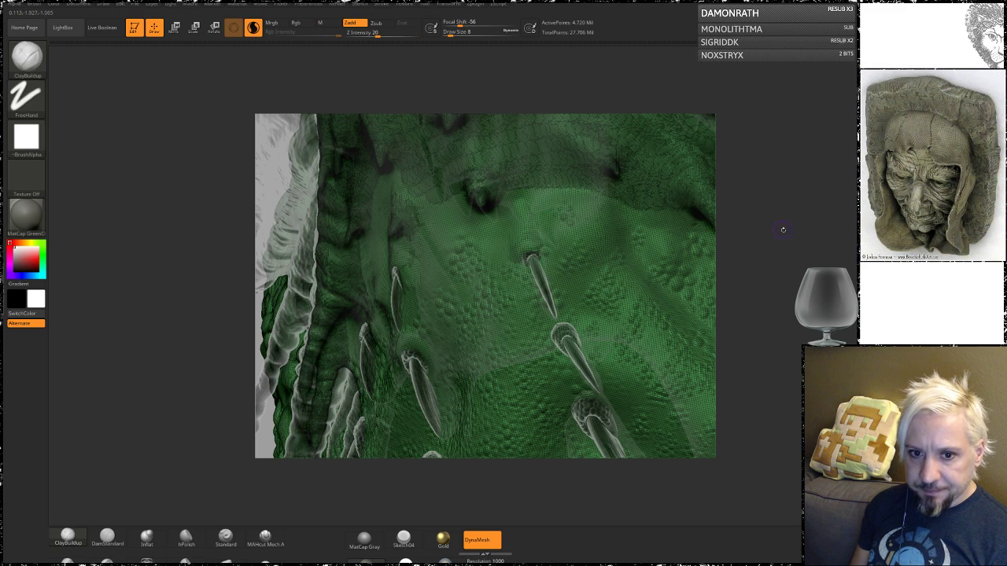
drag(781, 229, 833, 225)
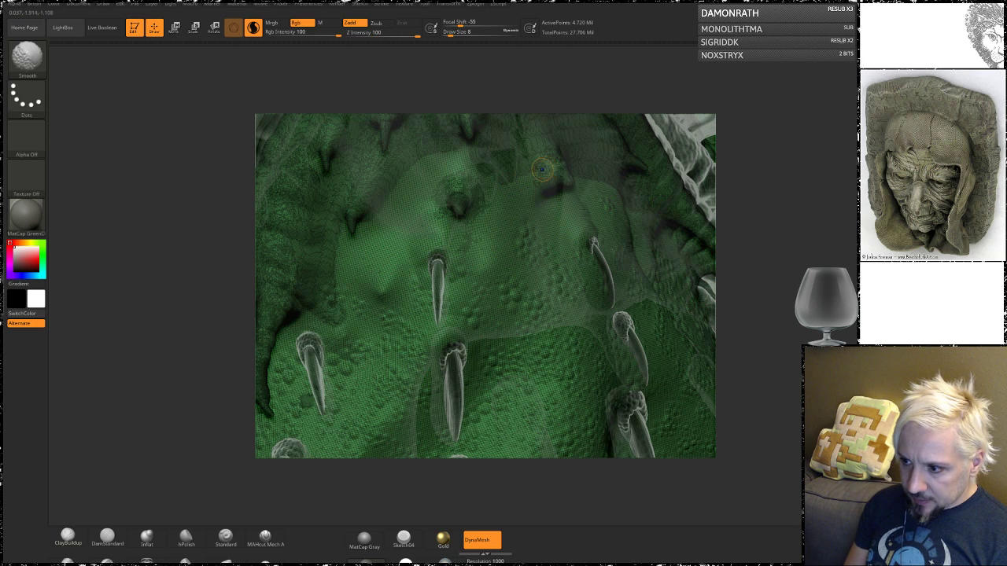
shift+drag(516, 187, 541, 175)
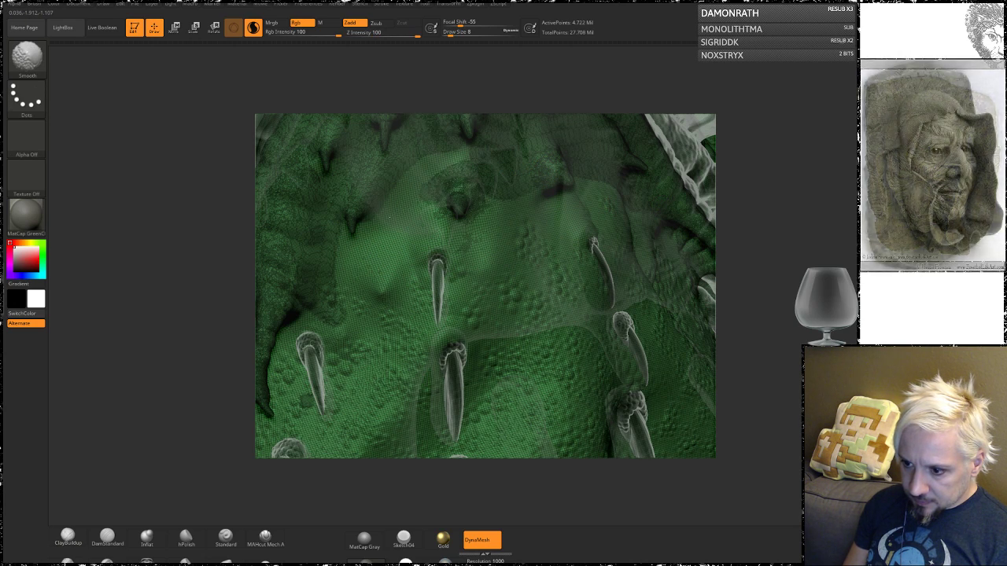
mouse_move(384, 222)
shift+mouse_down()
mouse_move(335, 291)
mouse_move(344, 230)
mouse_move(417, 170)
mouse_move(467, 154)
shift+mouse_up()
- Set the draw size to 11 and smooth the scale border above the upper central horns and around their sides, refining the mesh
drag(825, 225, 870, 224)
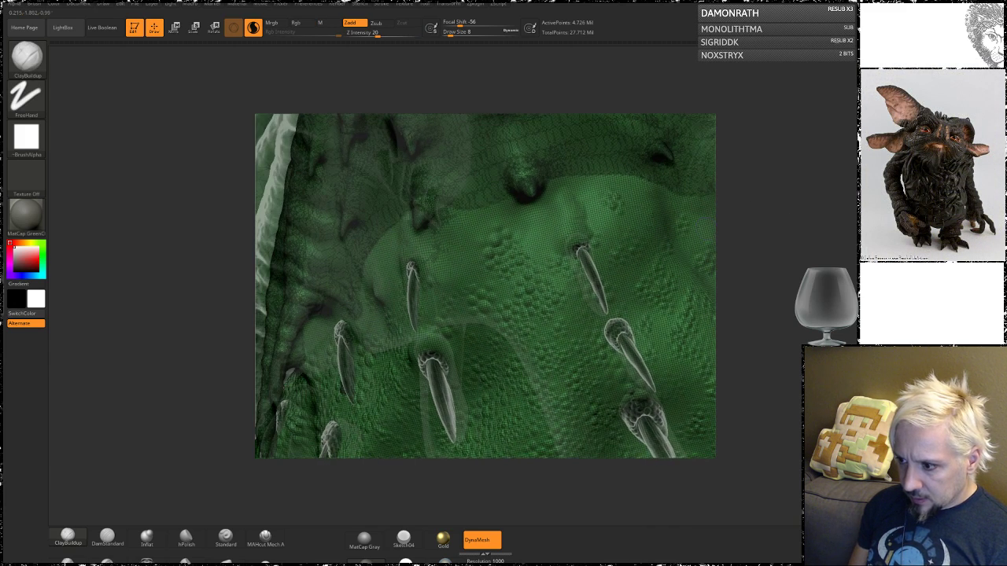
key(space)
drag(596, 190, 598, 190)
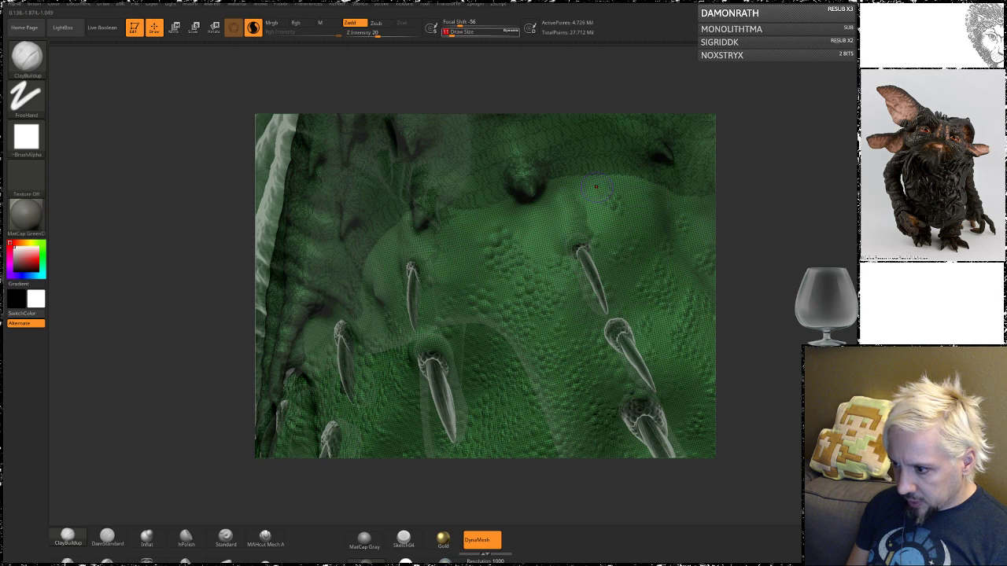
key(shift)
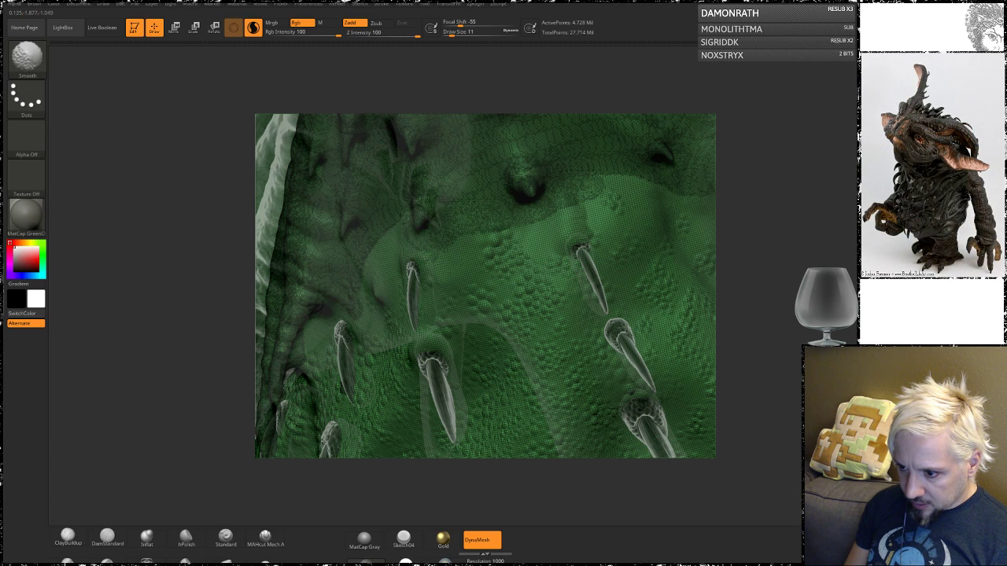
shift+drag(401, 230, 394, 241)
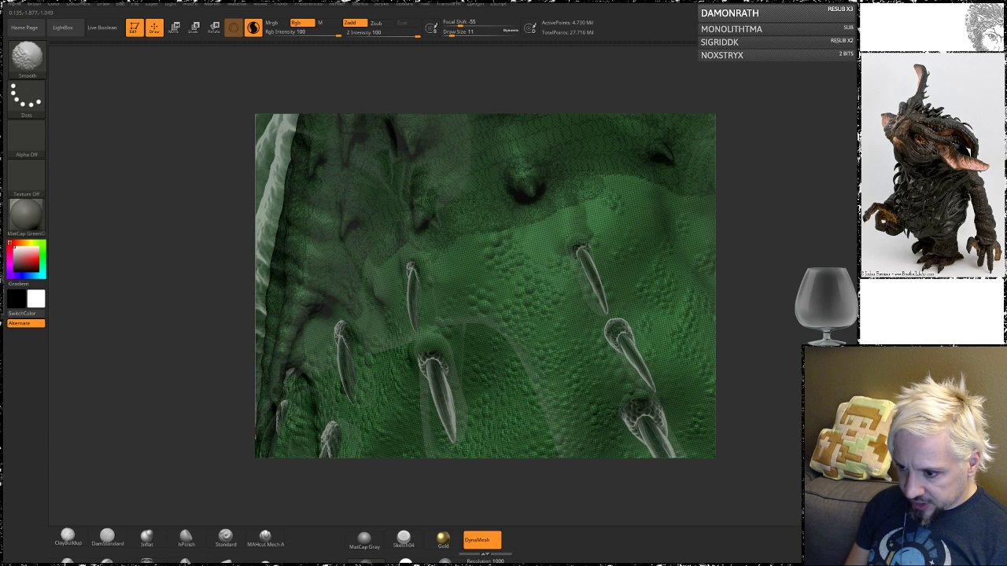
shift+drag(372, 299, 363, 305)
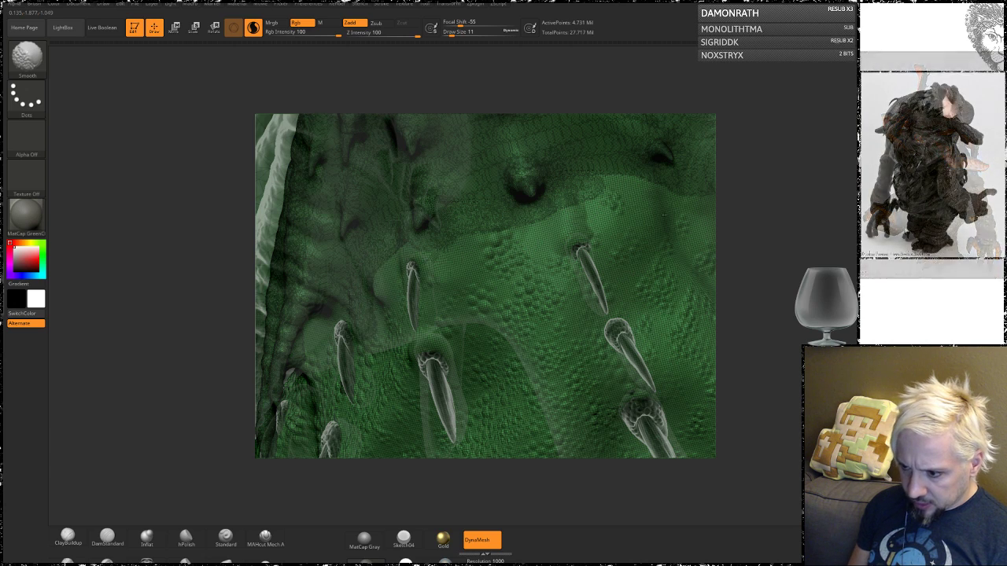
mouse_move(586, 174)
shift+mouse_down()
mouse_move(597, 188)
mouse_move(641, 189)
shift+mouse_up()
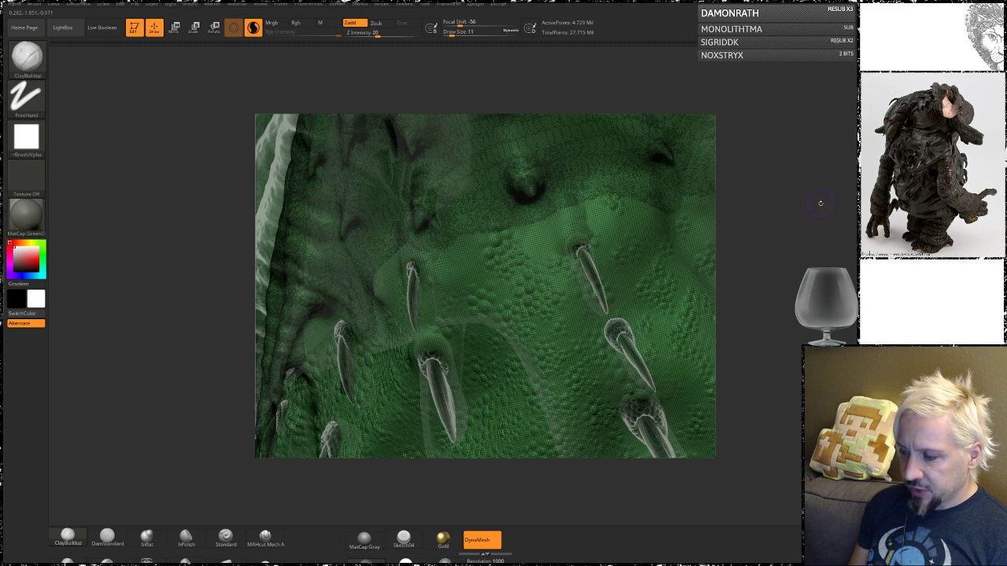
- Smooth the scale border on the right side of the chin, between the upper horn and the bases of the tendrils
mouse_move(820, 205)
alt+mouse_down()
mouse_move(744, 221)
mouse_move(571, 232)
alt+mouse_up()
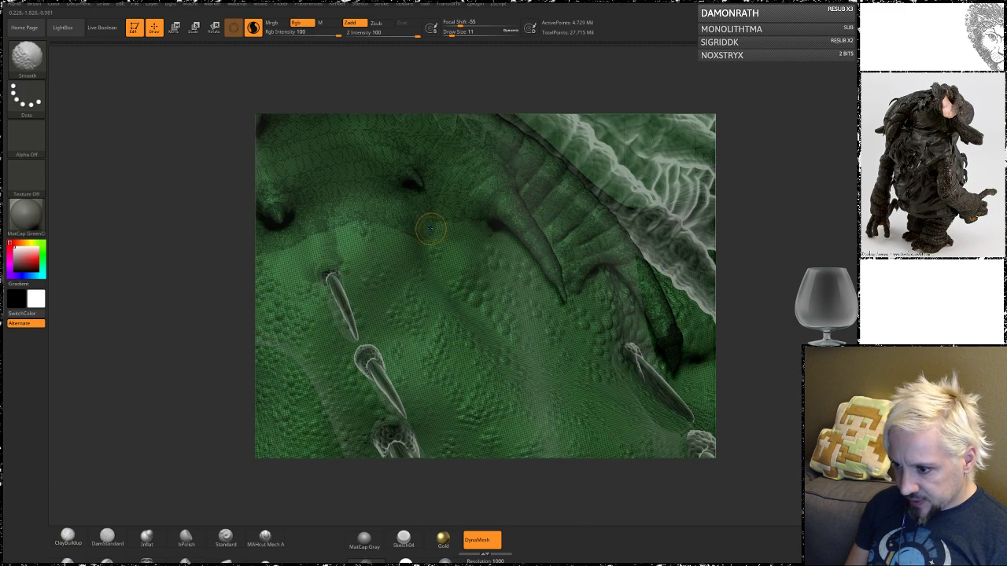
shift+drag(432, 229, 497, 233)
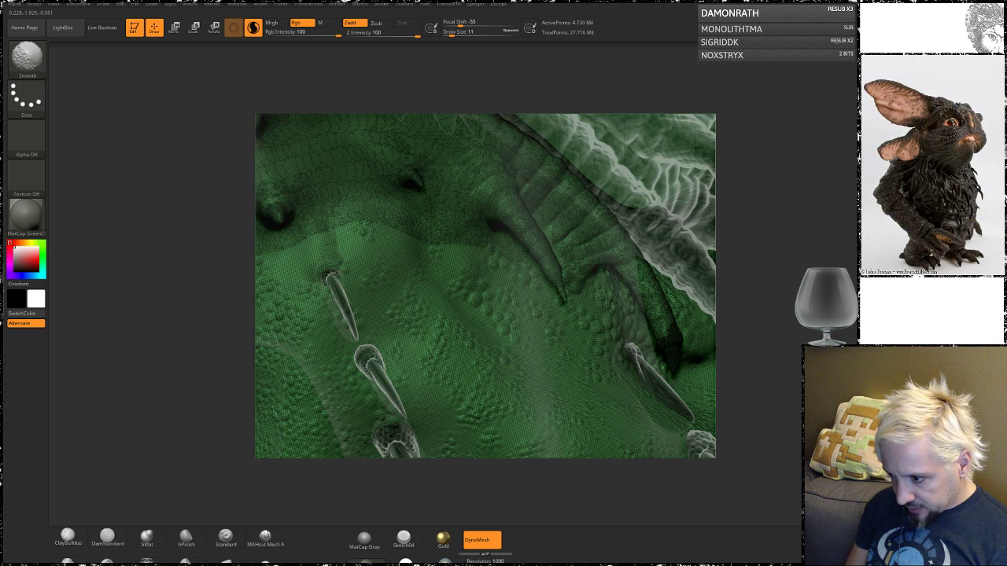
drag(797, 273, 704, 267)
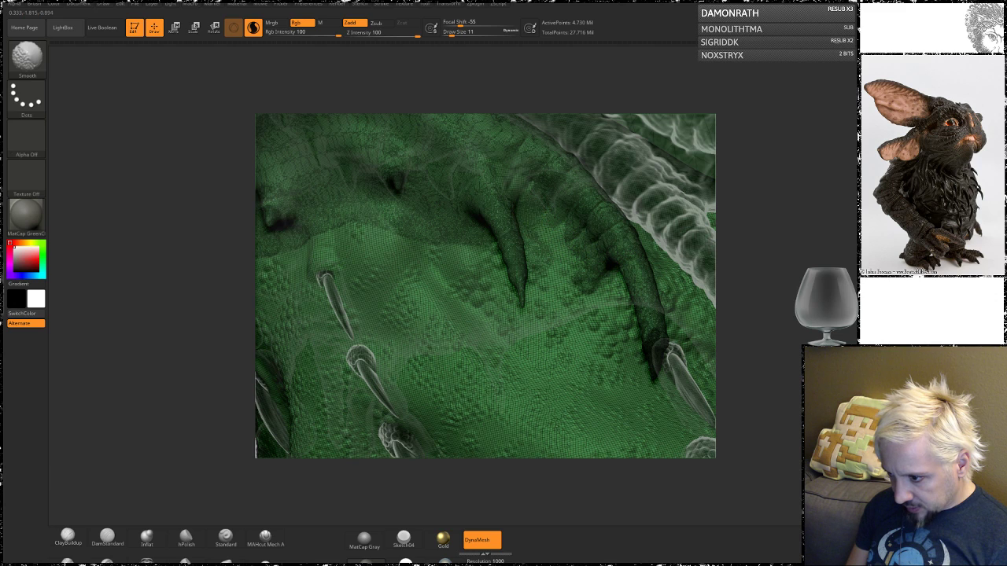
shift+drag(563, 257, 570, 285)
drag(803, 259, 826, 248)
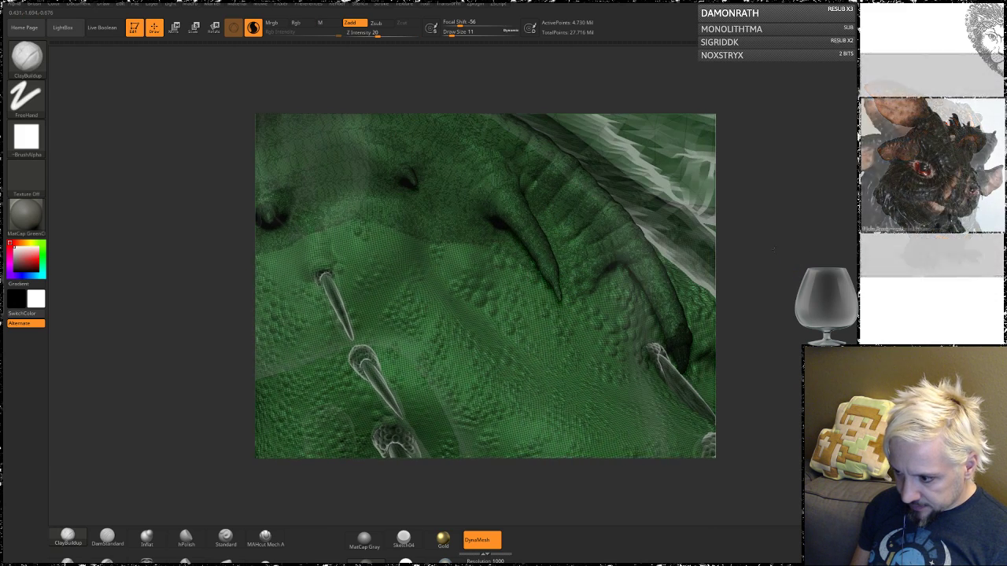
mouse_move(501, 254)
shift+mouse_down()
mouse_move(373, 235)
mouse_move(268, 263)
shift+mouse_up()
- Smooth the scale border on the left side of the chin, from the upper horn out to the area between the tendrils
drag(793, 254, 755, 271)
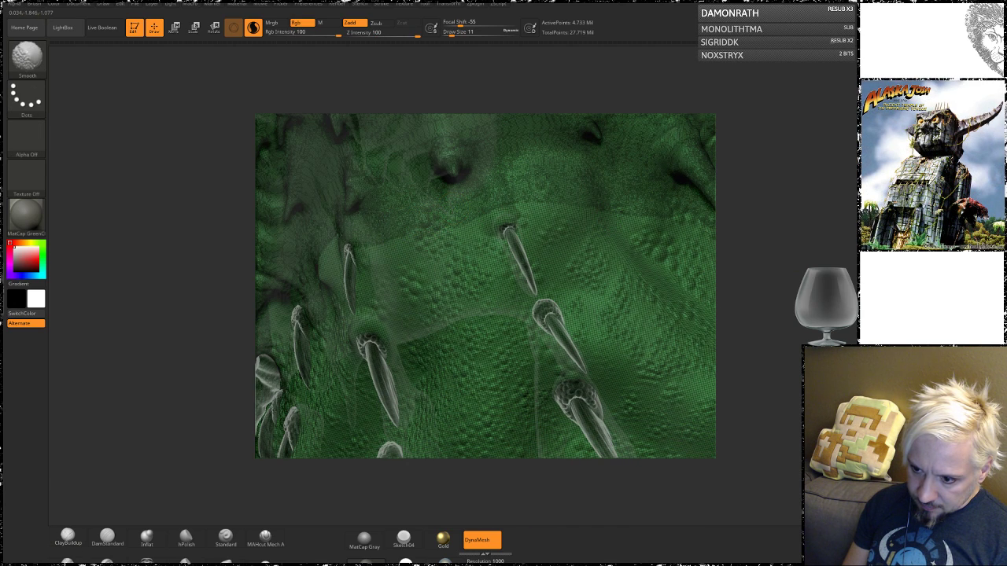
drag(189, 299, 118, 294)
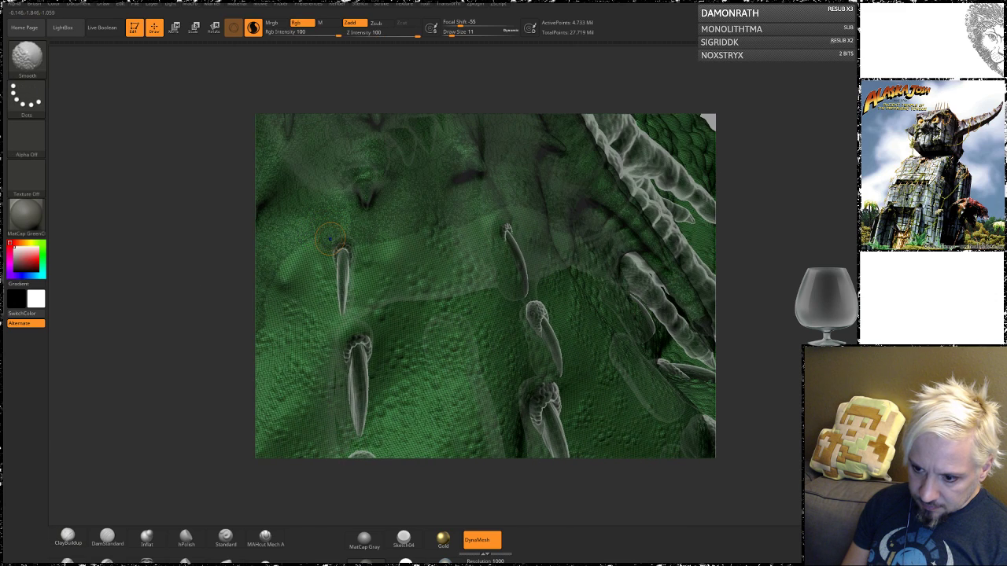
mouse_move(316, 247)
shift+mouse_down()
mouse_move(286, 279)
mouse_move(274, 316)
shift+mouse_up()
alt+drag(160, 346, 299, 268)
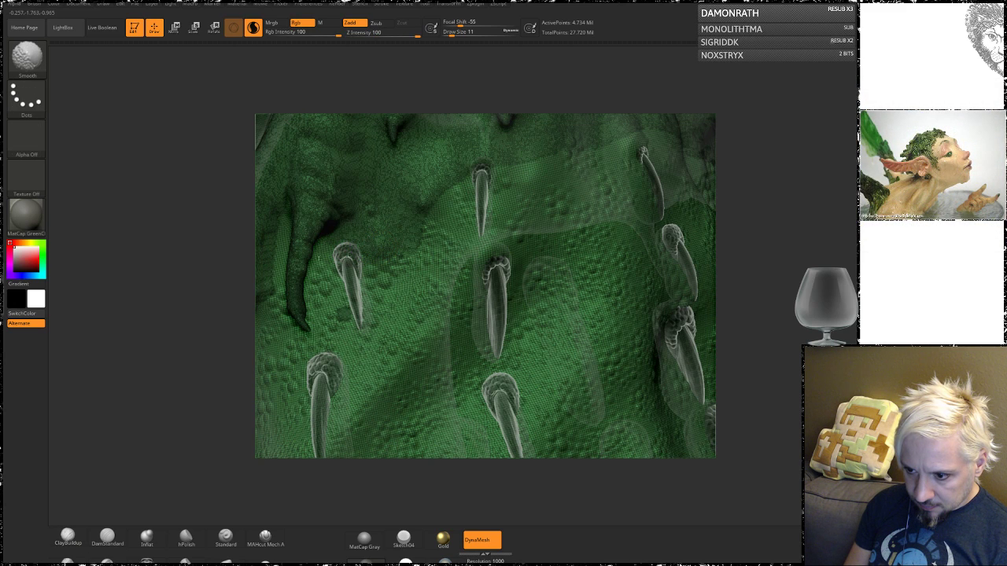
drag(773, 223, 864, 208)
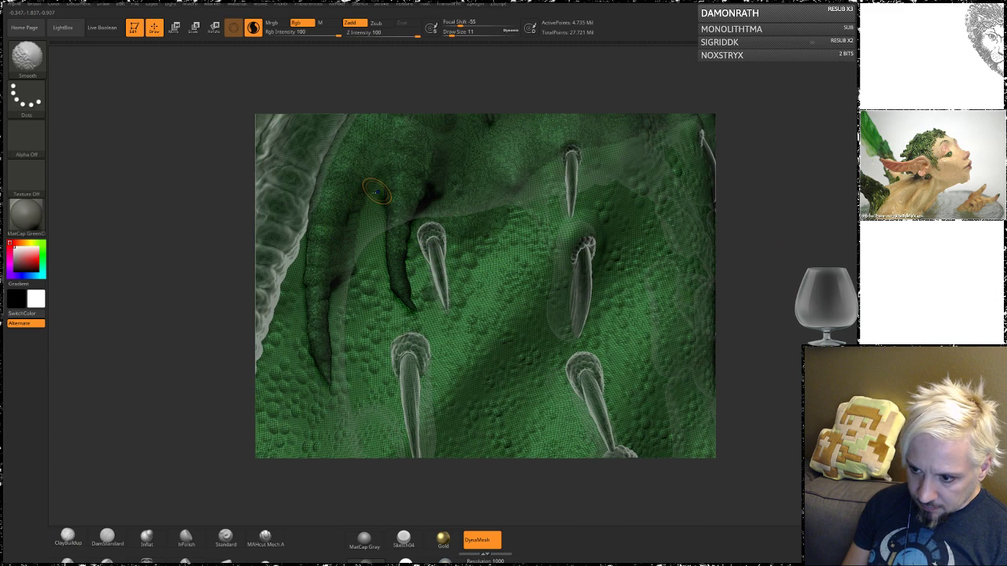
mouse_move(367, 227)
shift+mouse_down()
mouse_move(369, 276)
mouse_move(381, 244)
shift+mouse_up()
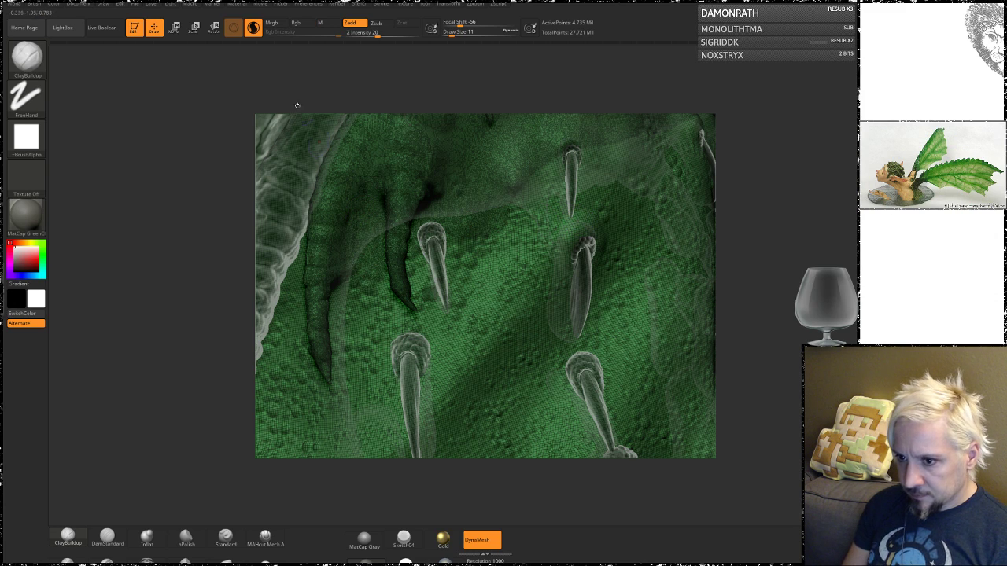
- Turn off Sculptris Pro and briefly hide the wireframe to inspect the chin surface around the left horns and tendrils
click(253, 28)
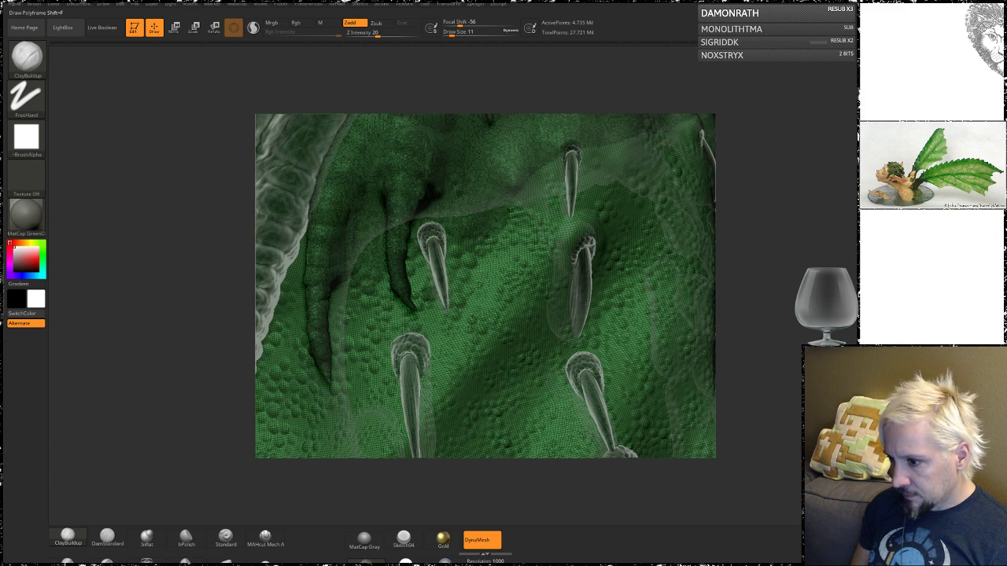
drag(789, 238, 758, 296)
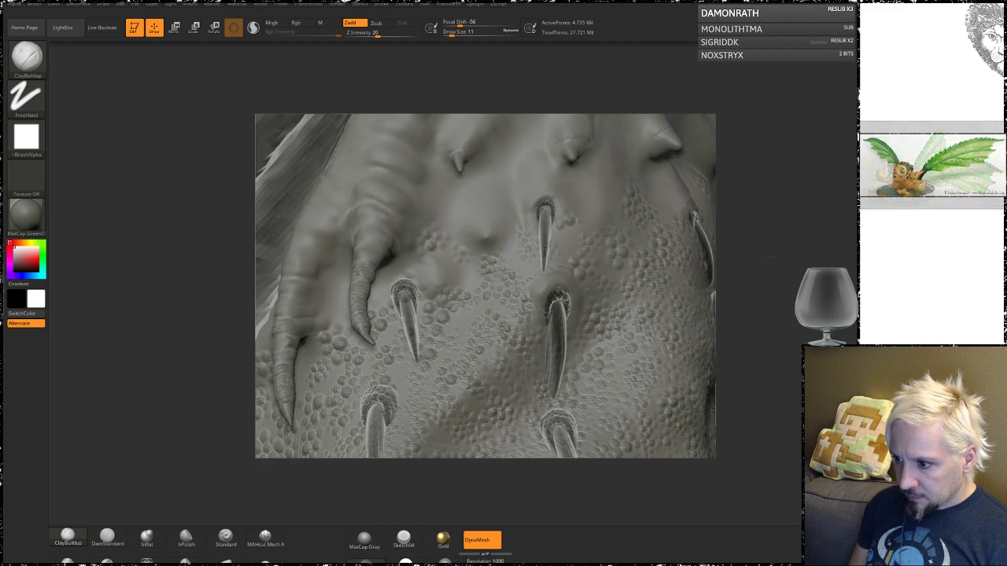
mouse_move(567, 200)
shift+mouse_down()
mouse_move(565, 217)
mouse_move(525, 214)
shift+mouse_up()
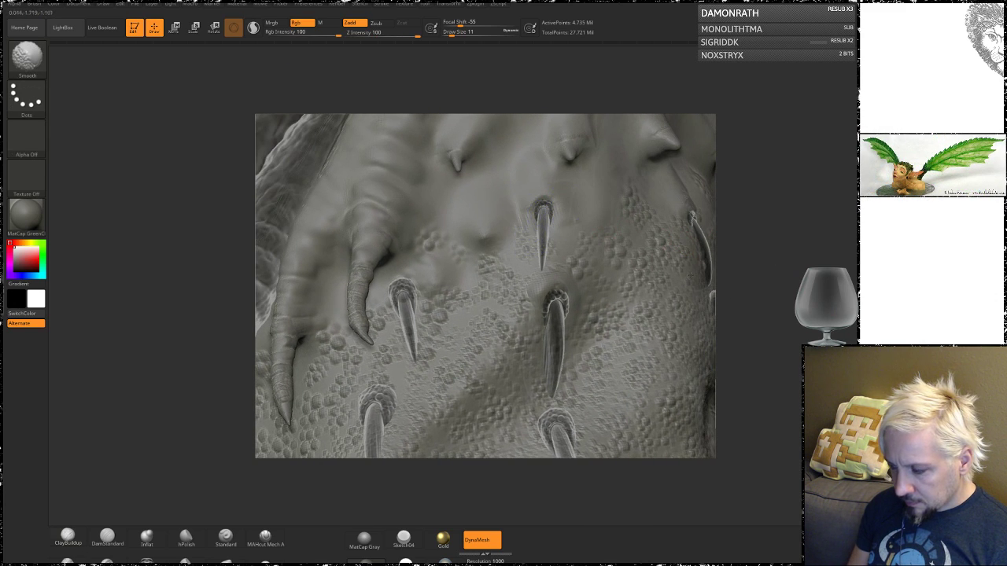
key(shift+f)
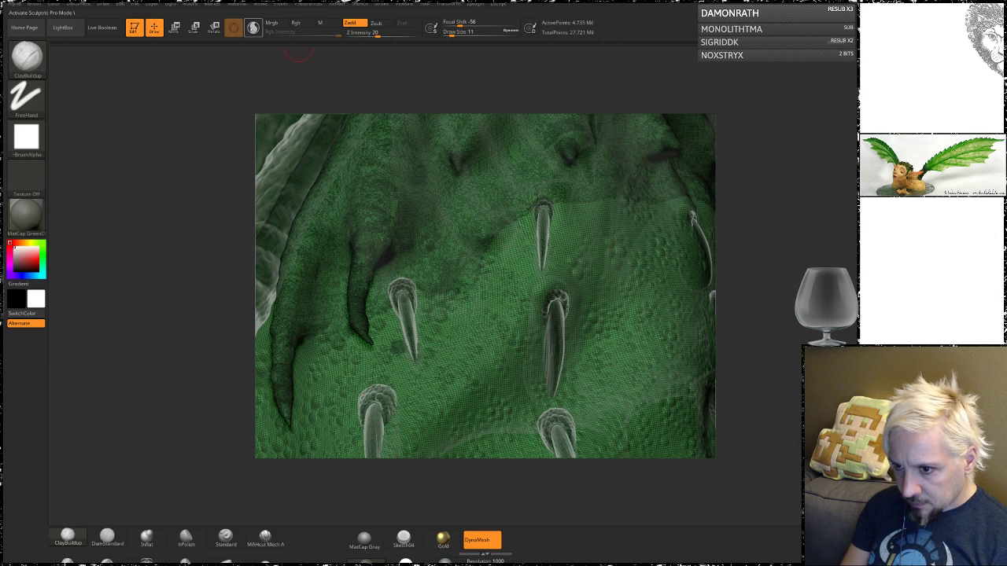
- Reactivate Sculptris Pro and smooth around the bases of the upper two horns in the left central column to refine the mesh
click(253, 28)
mouse_move(535, 214)
shift+mouse_down()
mouse_move(527, 225)
mouse_move(557, 220)
shift+mouse_up()
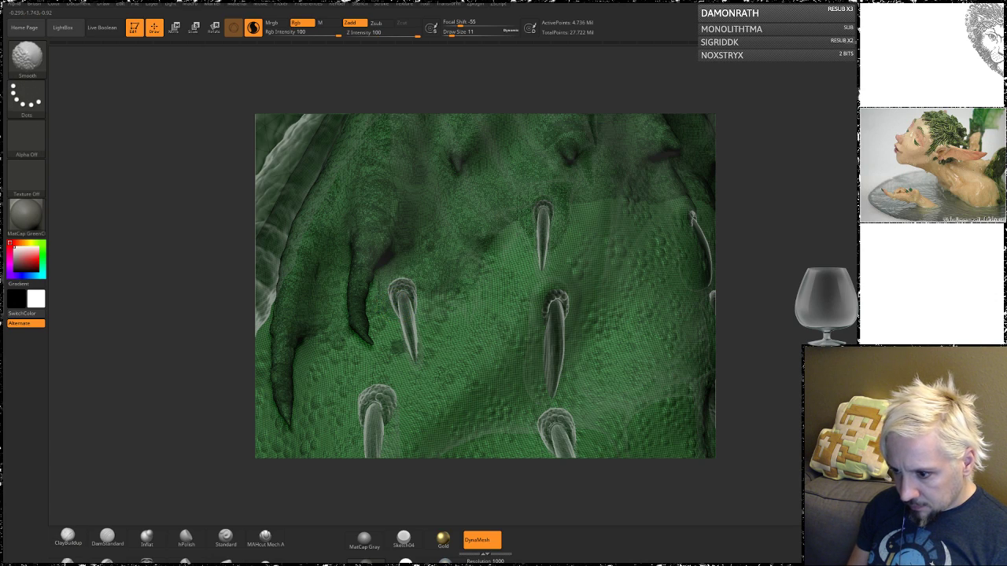
mouse_move(541, 324)
shift+mouse_down()
mouse_move(543, 289)
mouse_move(575, 311)
mouse_move(576, 328)
shift+mouse_up()
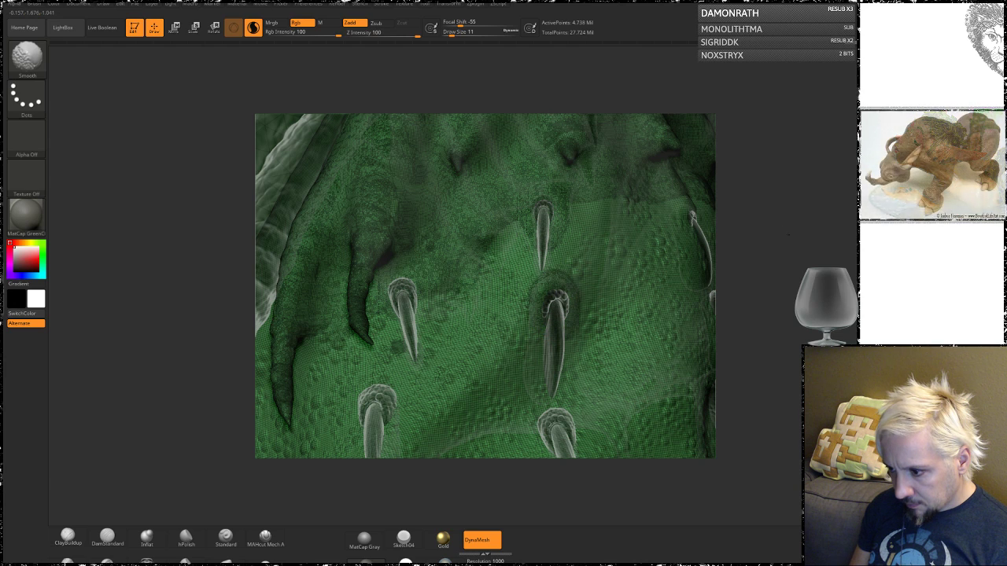
- Smooth around the bases of the upper three horns in the right central column, adding mesh density where they meet the skin
mouse_move(893, 205)
alt+mouse_down()
mouse_move(777, 244)
mouse_move(648, 253)
alt+mouse_up()
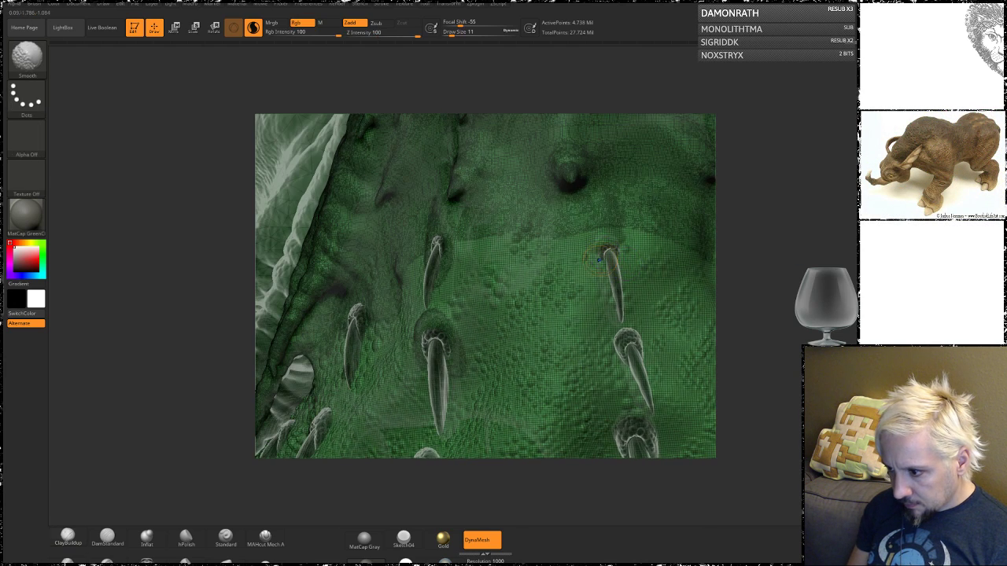
mouse_move(594, 270)
shift+mouse_down()
mouse_move(593, 245)
mouse_move(615, 237)
mouse_move(629, 278)
shift+mouse_up()
mouse_move(624, 357)
shift+mouse_down()
mouse_move(609, 336)
mouse_move(621, 323)
mouse_move(650, 362)
shift+mouse_up()
alt+drag(791, 371, 780, 204)
shift+drag(612, 273, 607, 262)
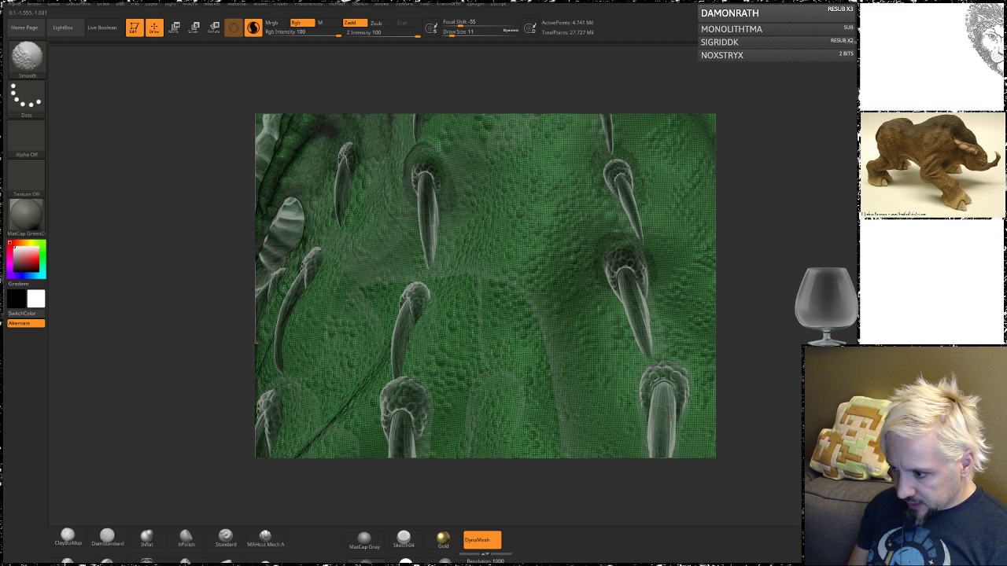
shift+drag(620, 231, 609, 231)
- Smooth around the bases of the third and fourth horns down the left central column to make the surrounding mesh denser
drag(789, 207, 742, 212)
mouse_move(425, 304)
shift+mouse_down()
mouse_move(429, 293)
mouse_move(412, 274)
mouse_move(393, 318)
mouse_move(436, 298)
mouse_move(425, 331)
shift+mouse_up()
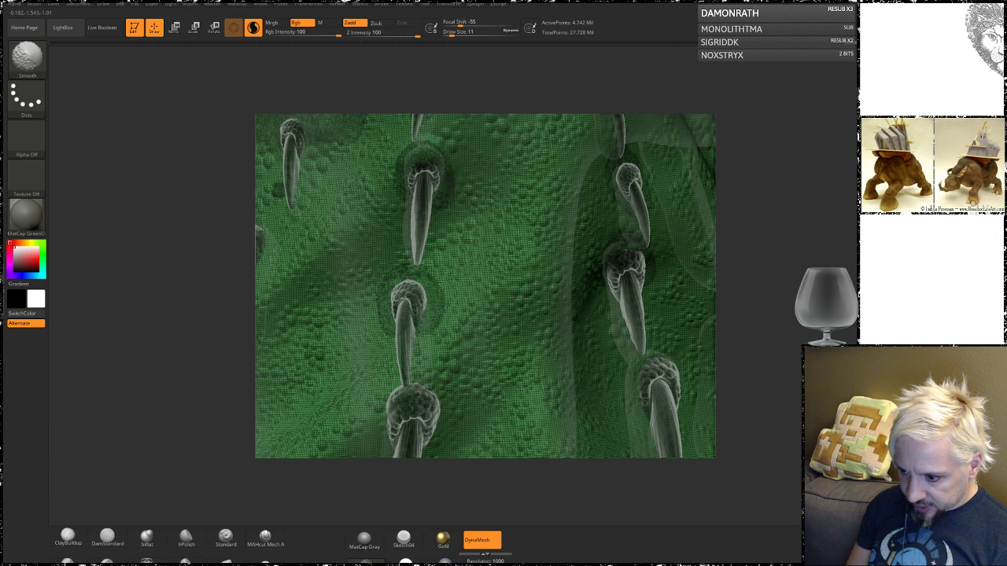
alt+right_drag(409, 408, 452, 286)
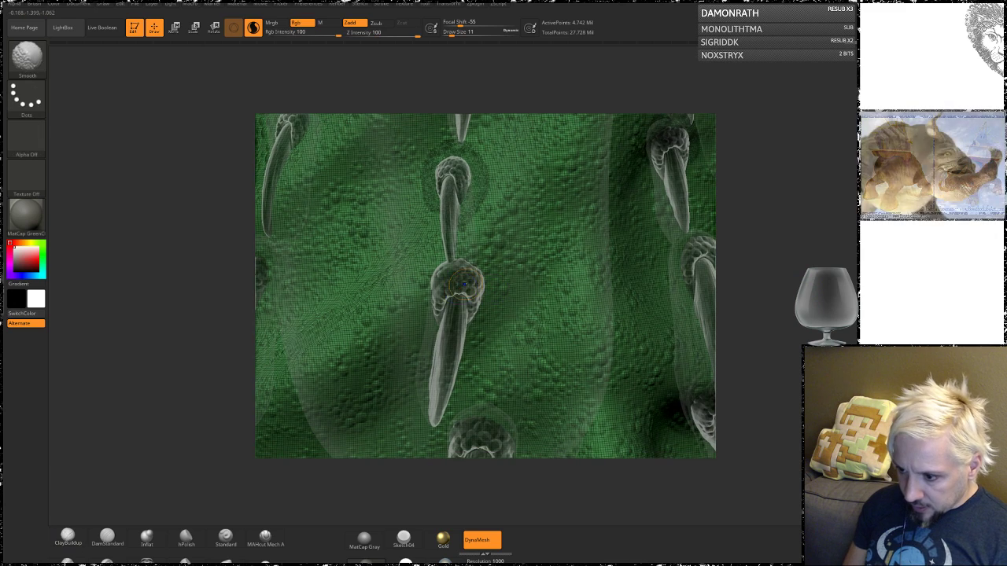
shift+drag(460, 259, 487, 299)
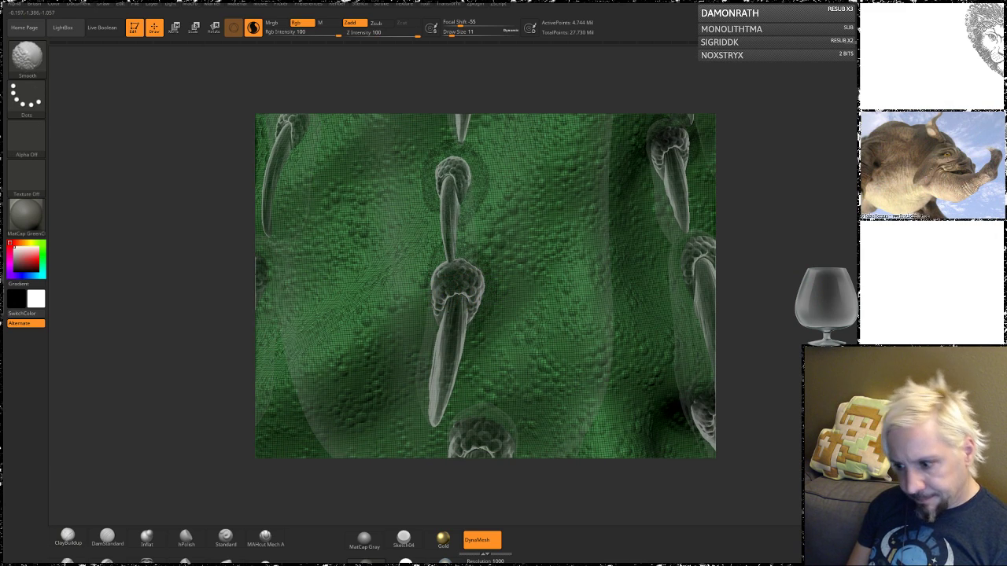
- Smooth the skin around the scaly base of the third horn down the outer left column, refining the mesh on both sides
mouse_move(764, 213)
mouse_down()
mouse_move(709, 190)
mouse_move(877, 238)
mouse_up()
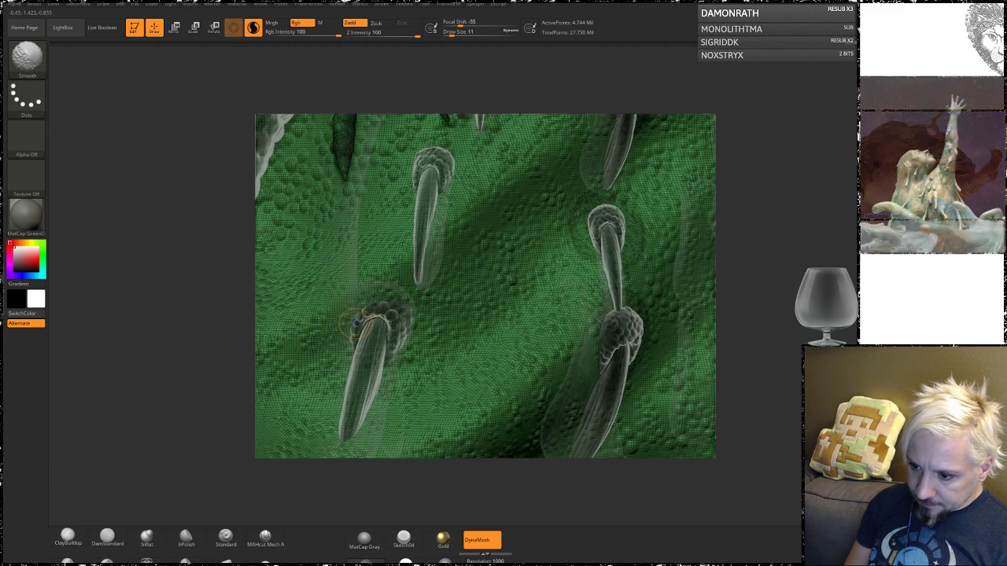
shift+drag(349, 331, 383, 289)
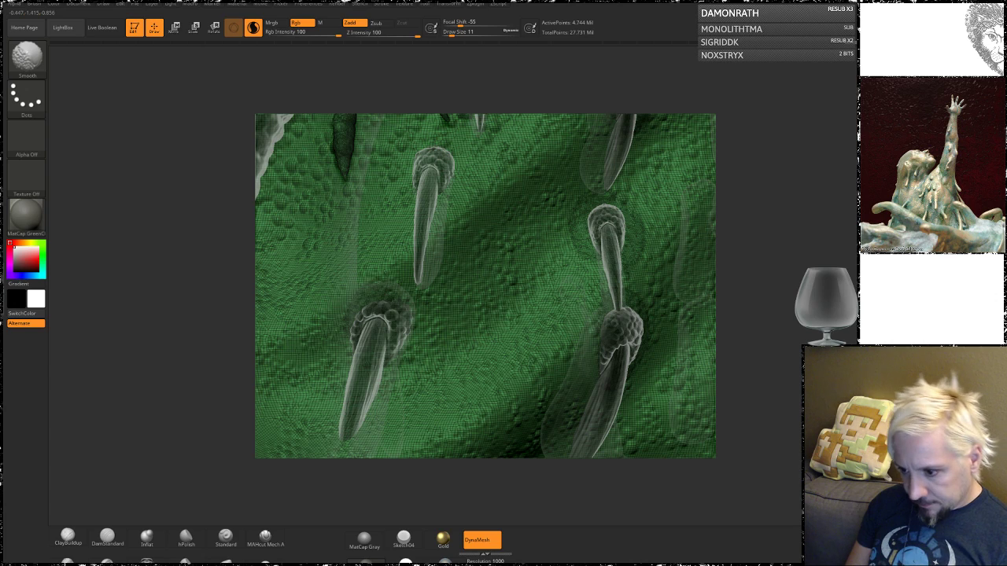
shift+drag(412, 334, 408, 358)
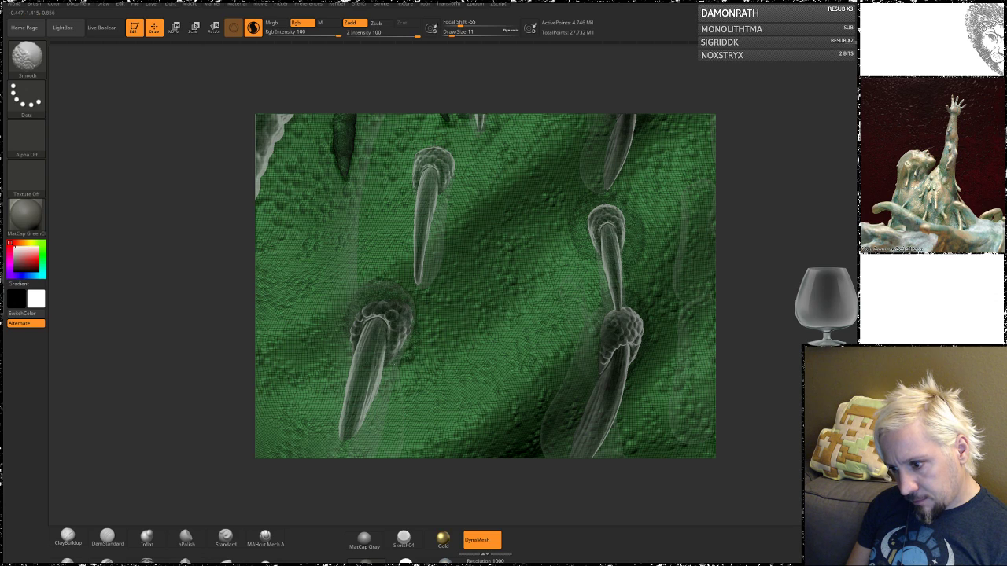
mouse_move(388, 291)
shift+mouse_down()
mouse_move(369, 302)
mouse_move(413, 296)
mouse_move(425, 316)
shift+mouse_up()
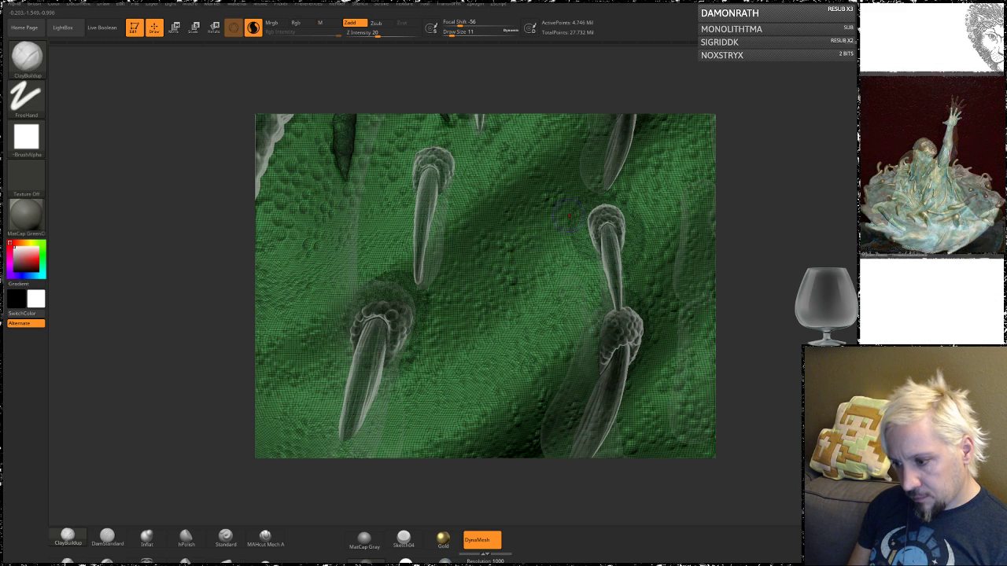
alt+drag(783, 197, 756, 329)
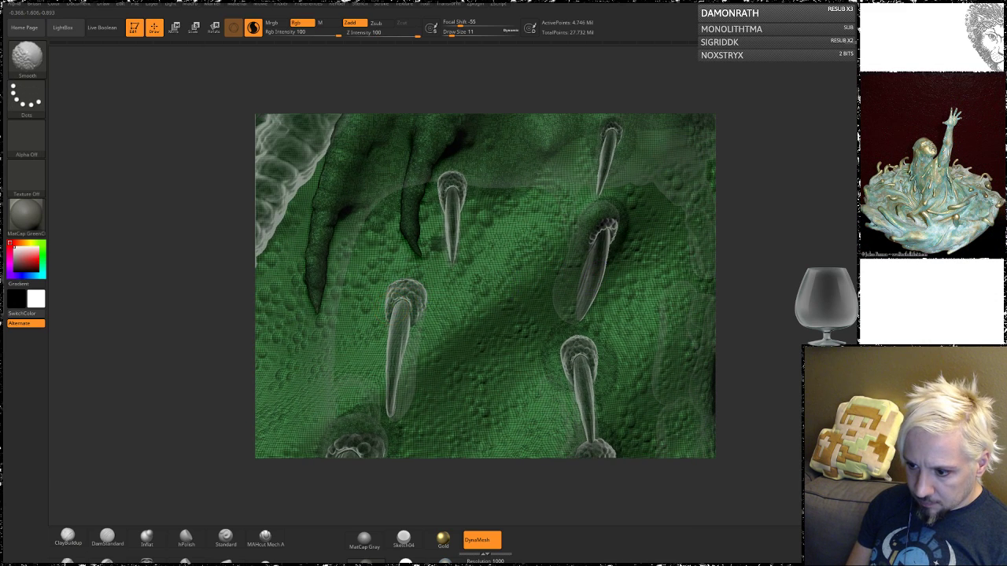
- Smooth around the bases of two more horns down the outer left column, adding mesh density where they meet the skin
mouse_move(383, 318)
shift+mouse_down()
mouse_move(383, 291)
mouse_move(413, 263)
shift+mouse_up()
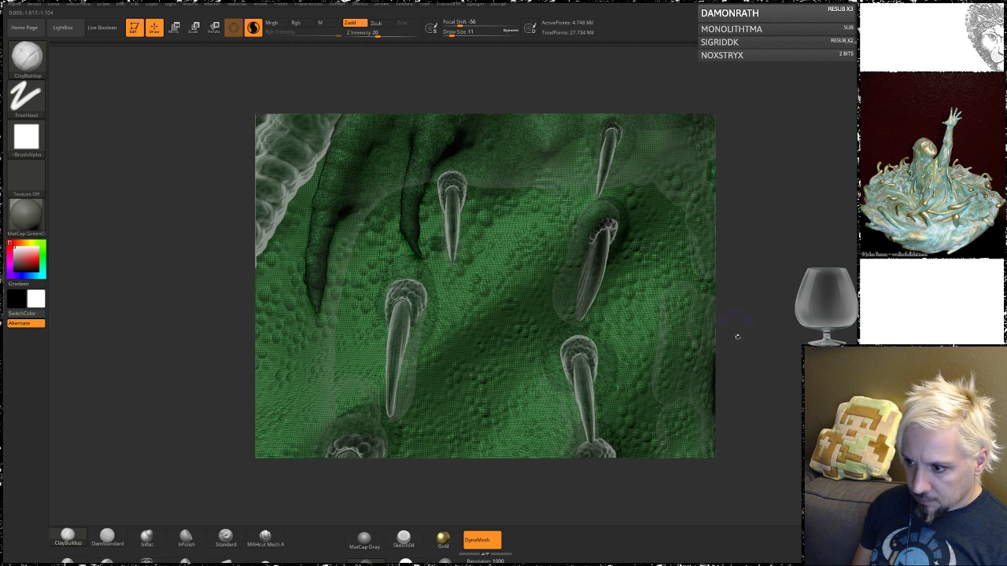
mouse_move(735, 338)
alt+mouse_down()
mouse_move(761, 203)
mouse_move(819, 79)
alt+mouse_up()
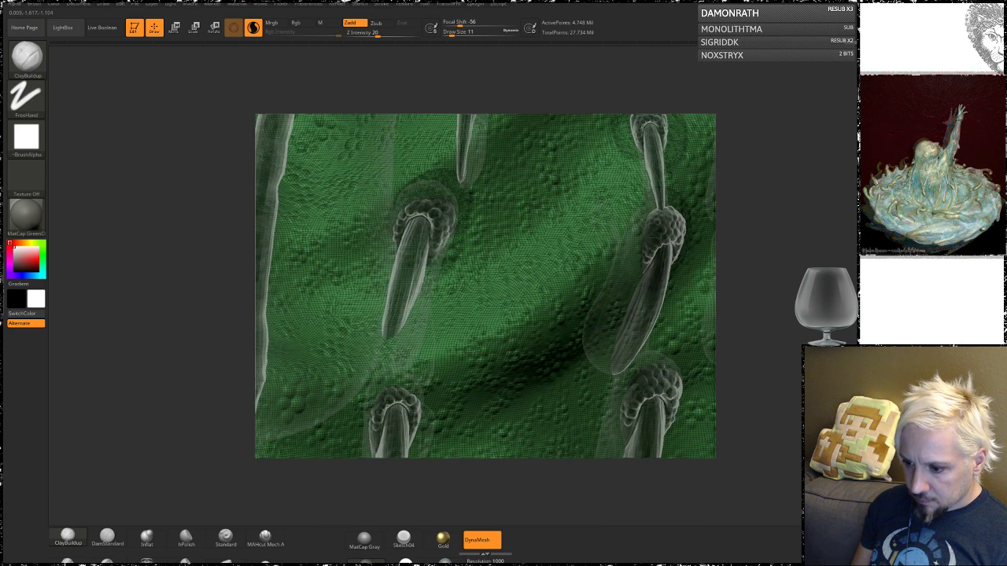
shift+drag(383, 409, 373, 430)
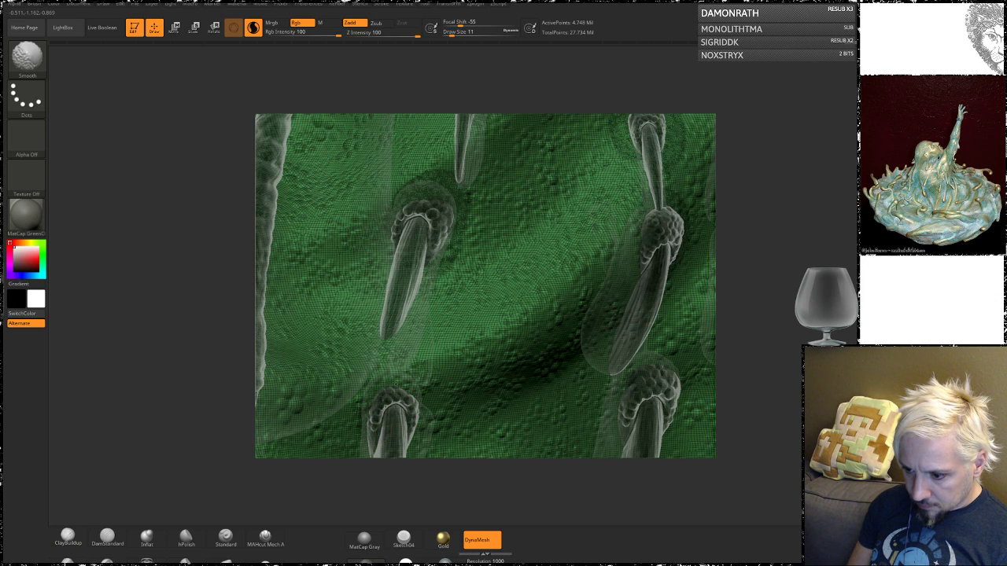
shift+drag(368, 396, 399, 375)
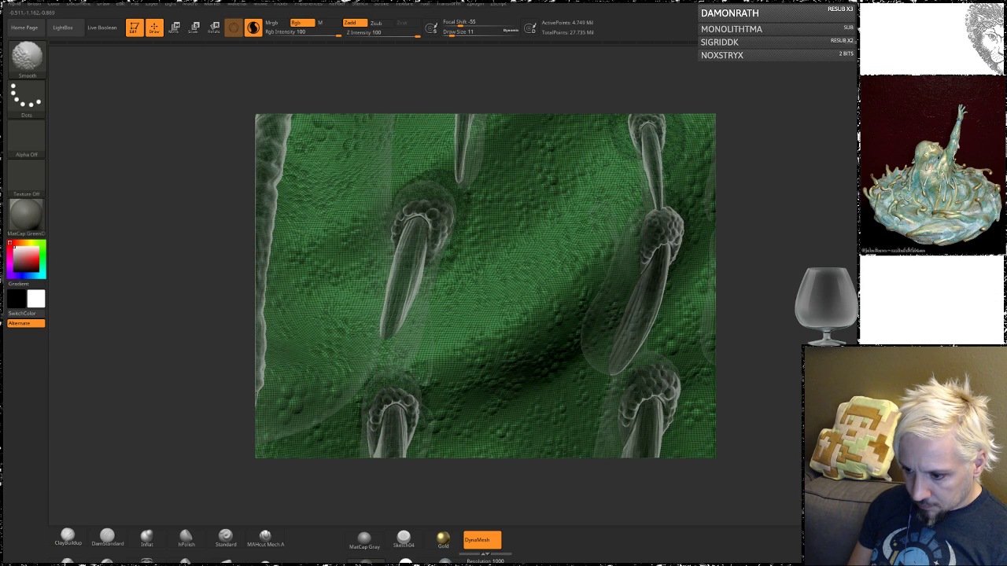
- Smooth the skin around the scaly bases of the two lower horns in the middle column with Sculptris Pro
mouse_move(761, 263)
alt+mouse_down()
mouse_move(762, 352)
mouse_move(736, 261)
mouse_move(657, 264)
alt+mouse_up()
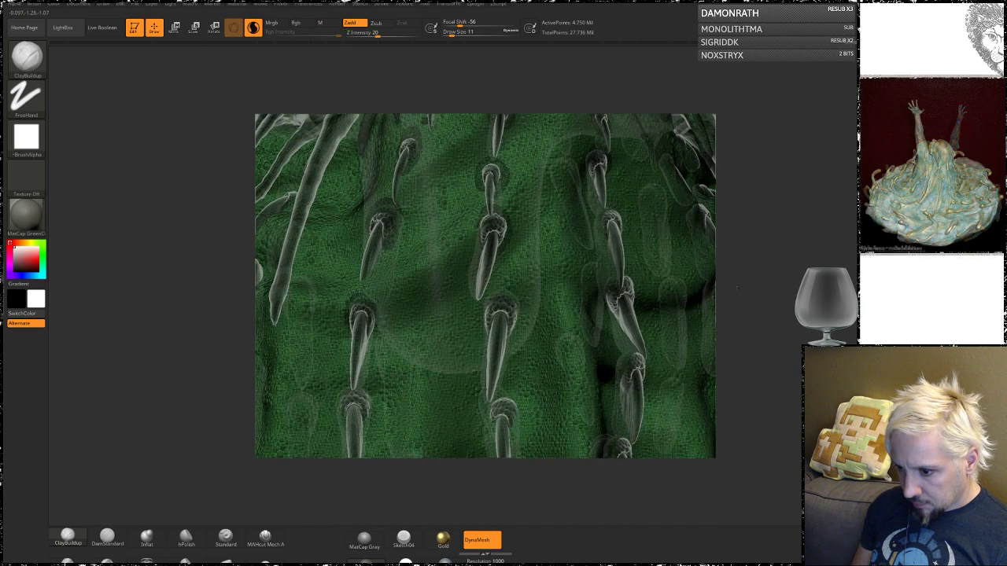
key(shift)
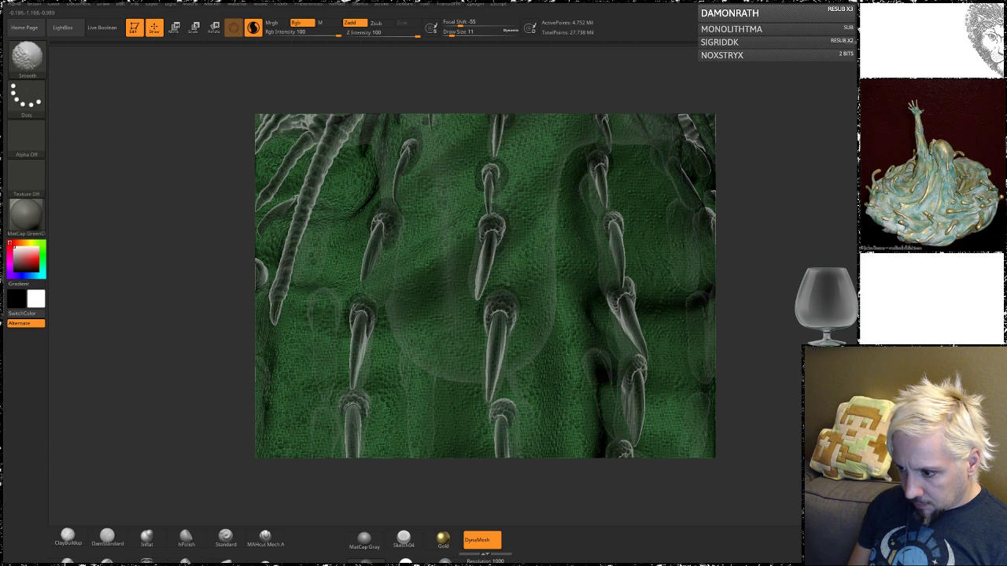
key(shift)
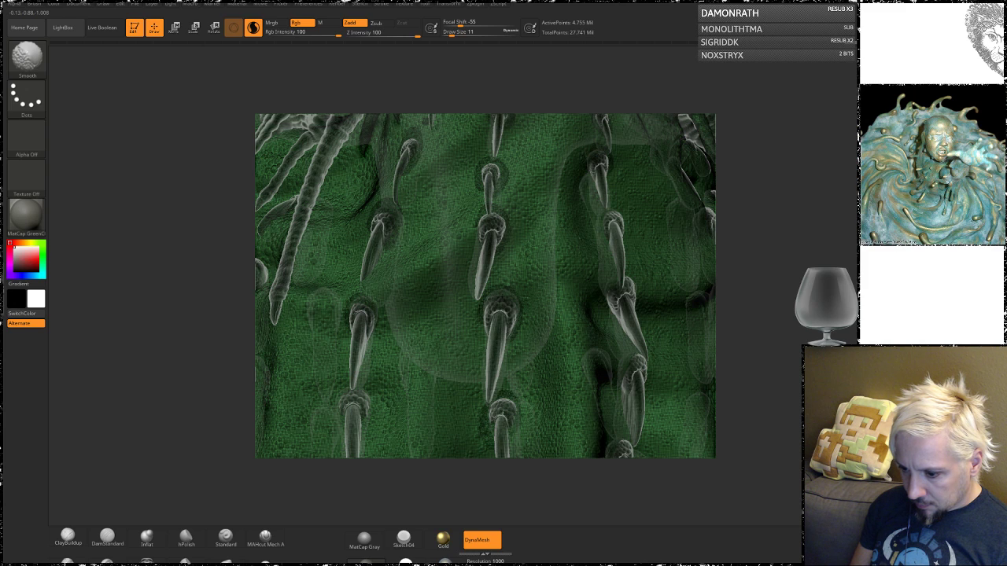
- Refine the mesh around the third and fourth horns of the left central column by smoothing both sides of their bases
mouse_move(779, 244)
mouse_down()
mouse_move(801, 230)
mouse_move(786, 236)
mouse_up()
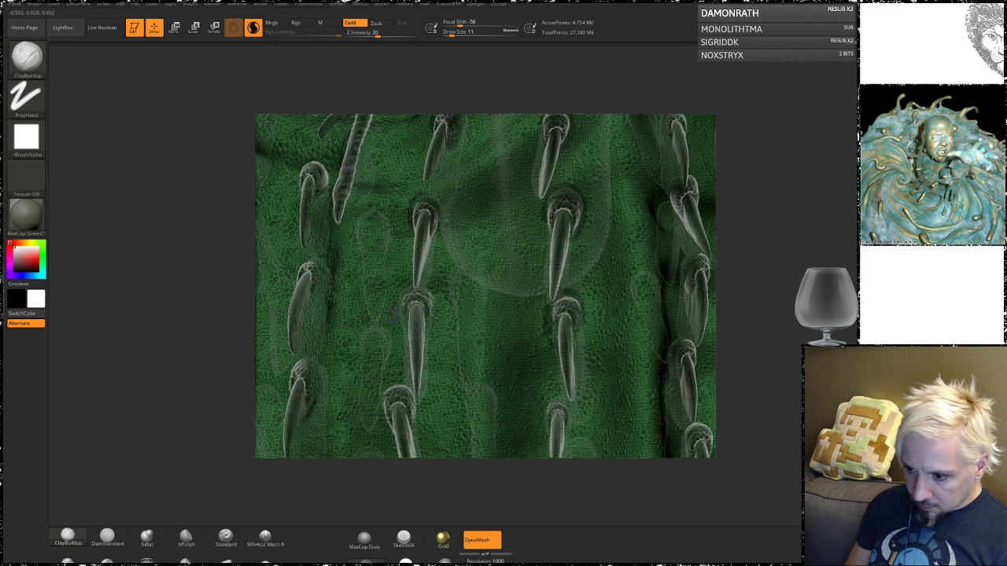
key(shift)
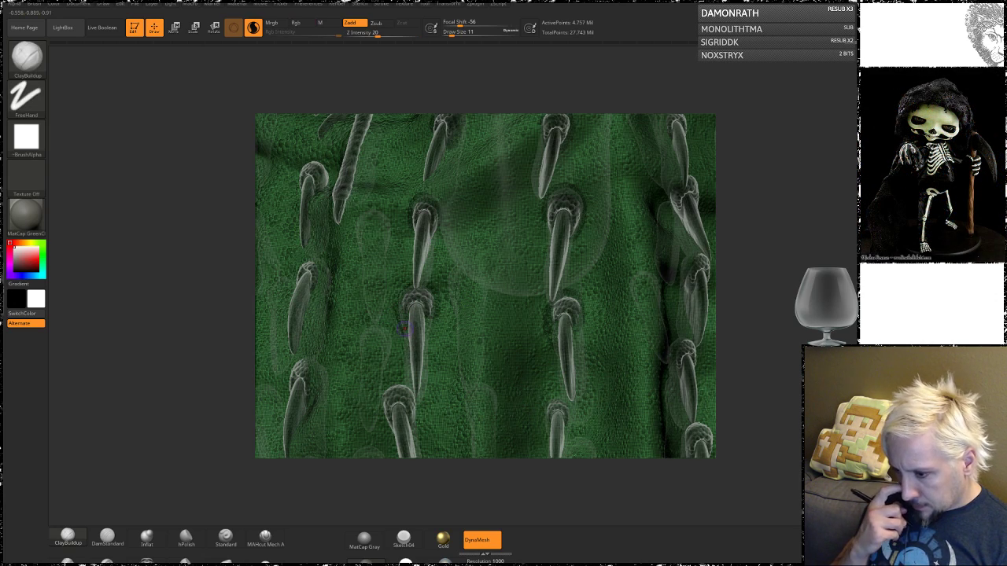
key(shift)
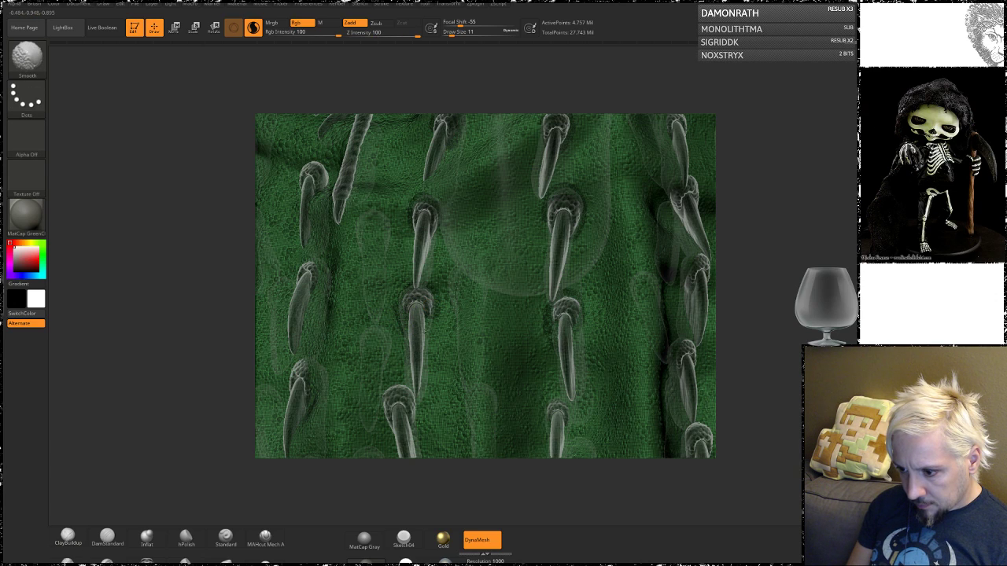
key(shift)
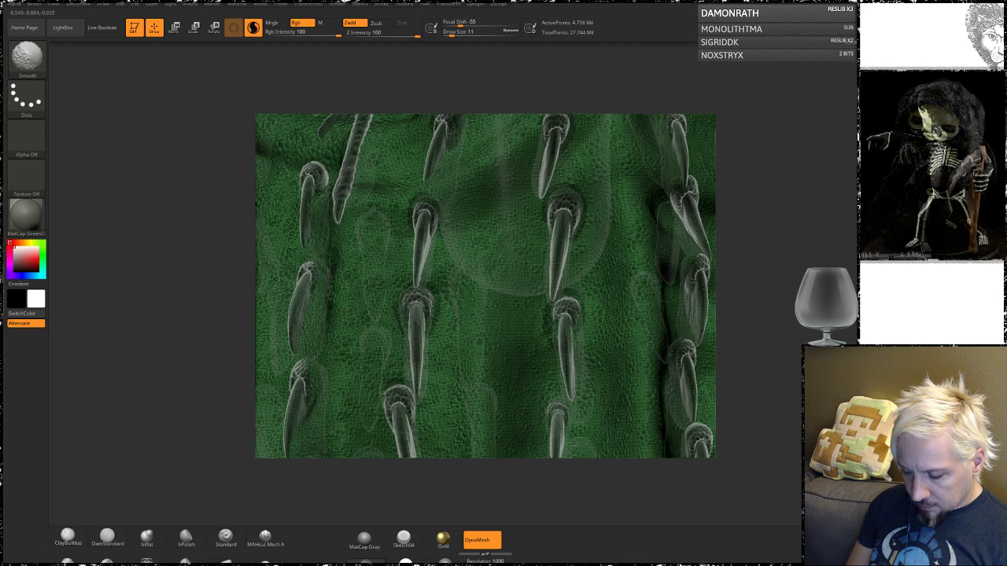
shift+drag(384, 408, 379, 418)
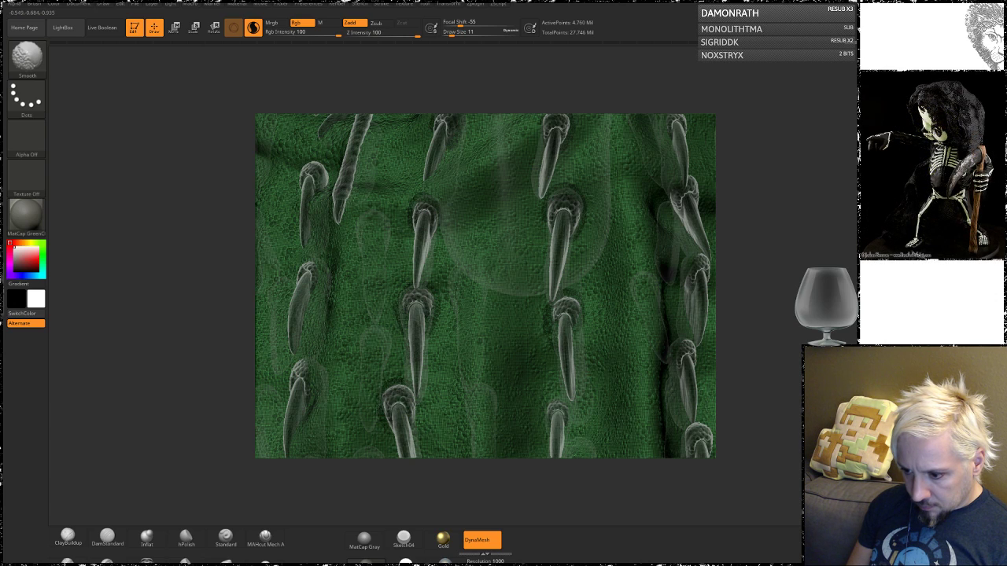
key(shift)
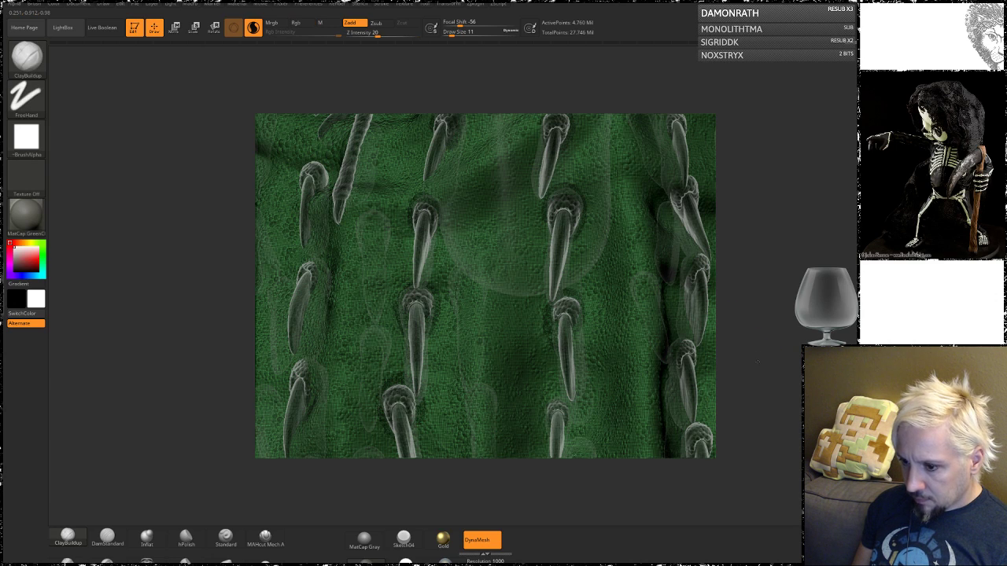
- Smooth around the bases of the three smaller horns further down the right central column to make the surrounding mesh denser
drag(761, 353, 736, 217)
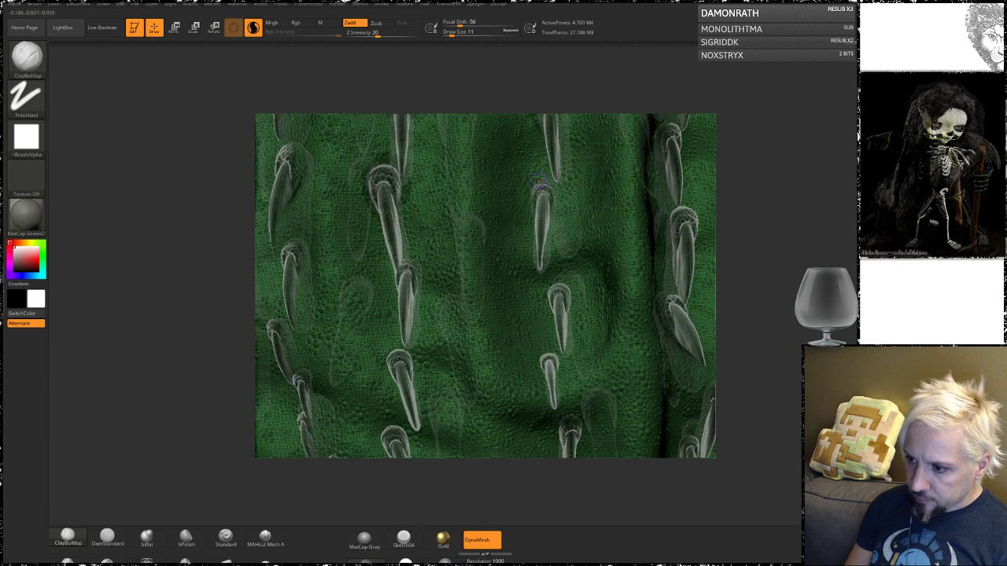
key(shift)
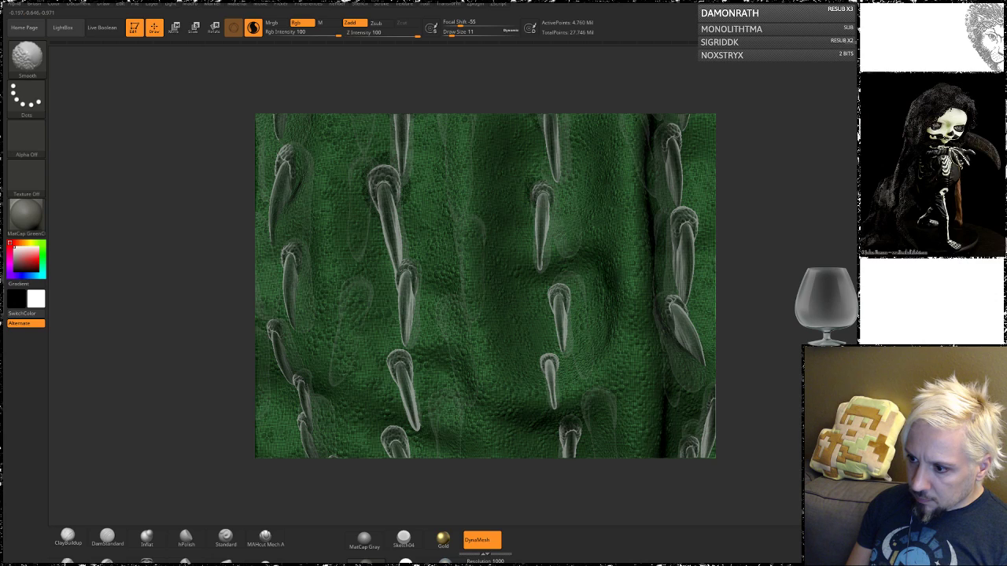
shift+drag(555, 191, 557, 207)
key(shift)
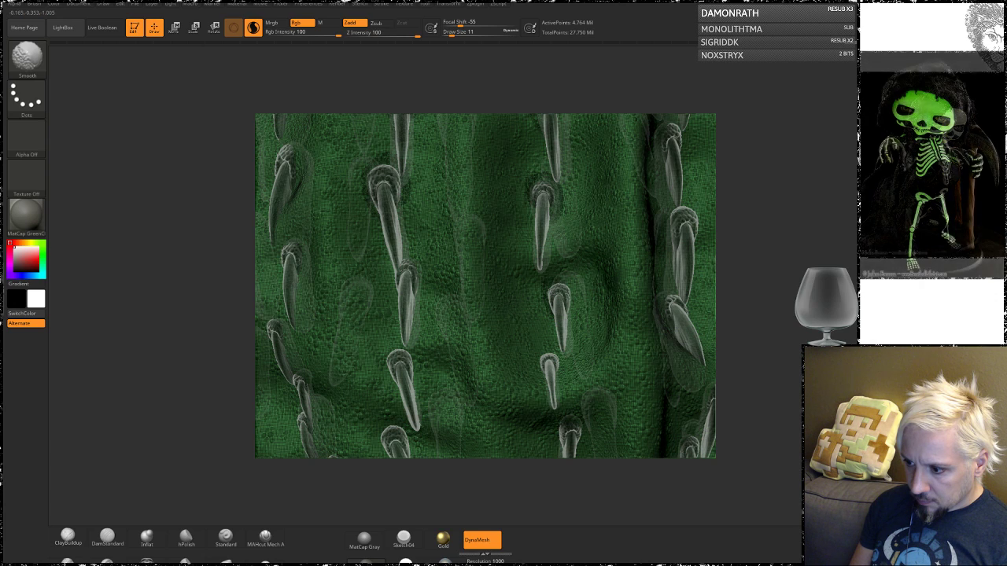
shift+drag(564, 317, 568, 308)
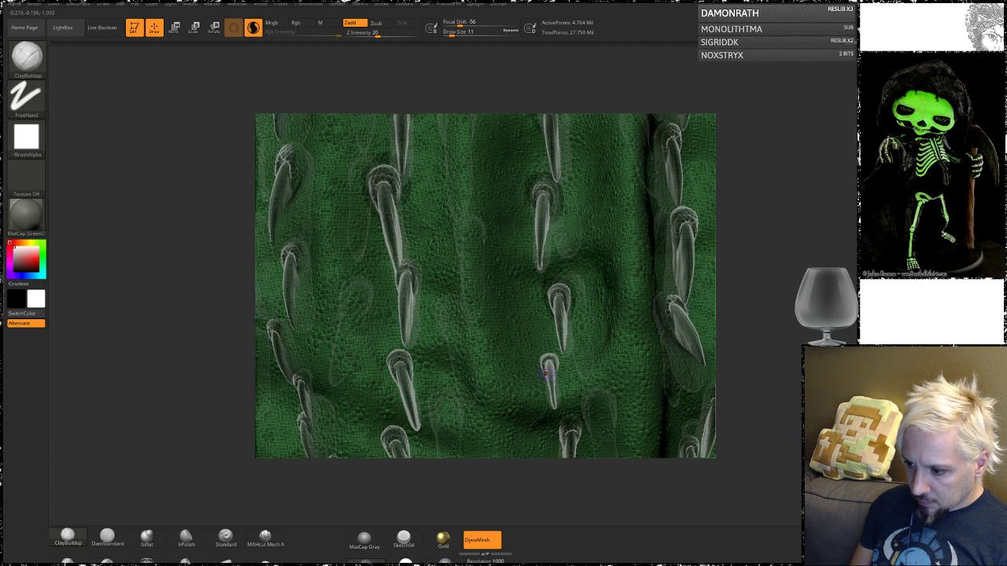
key(shift)
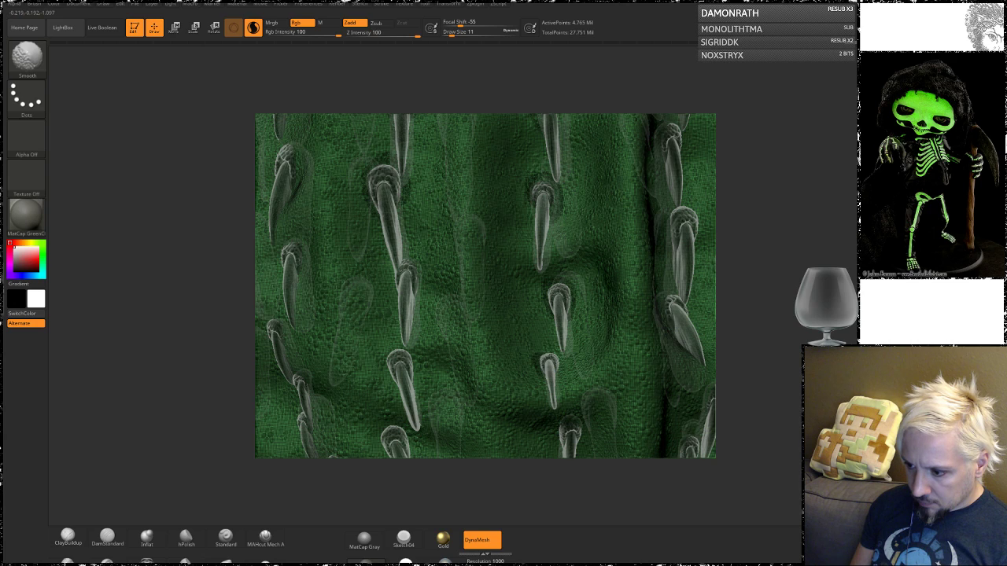
shift+drag(553, 381, 560, 369)
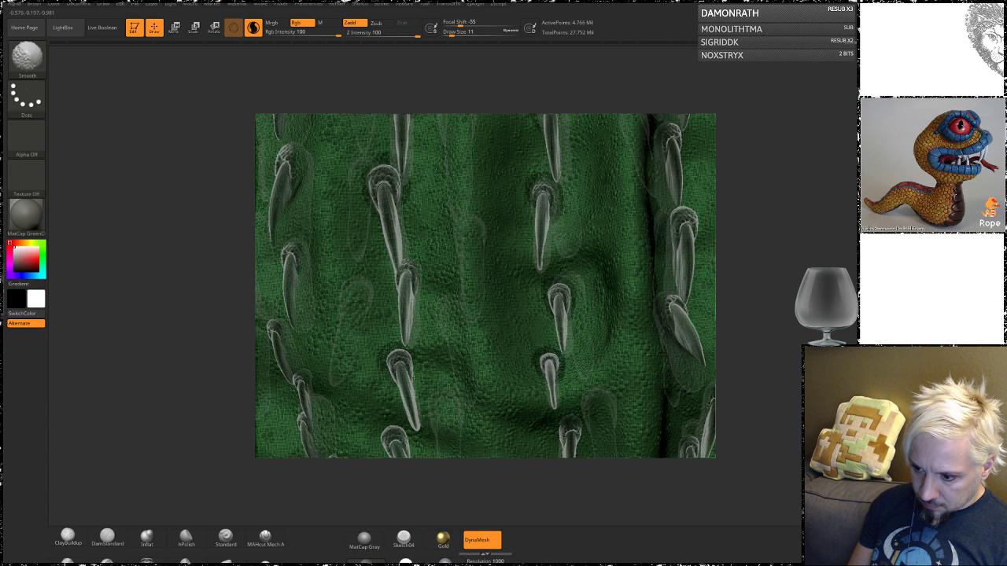
- Smooth around the horn bases in the lower part of the left central column and its neighbours, down towards the skin fold
shift+drag(405, 272, 403, 288)
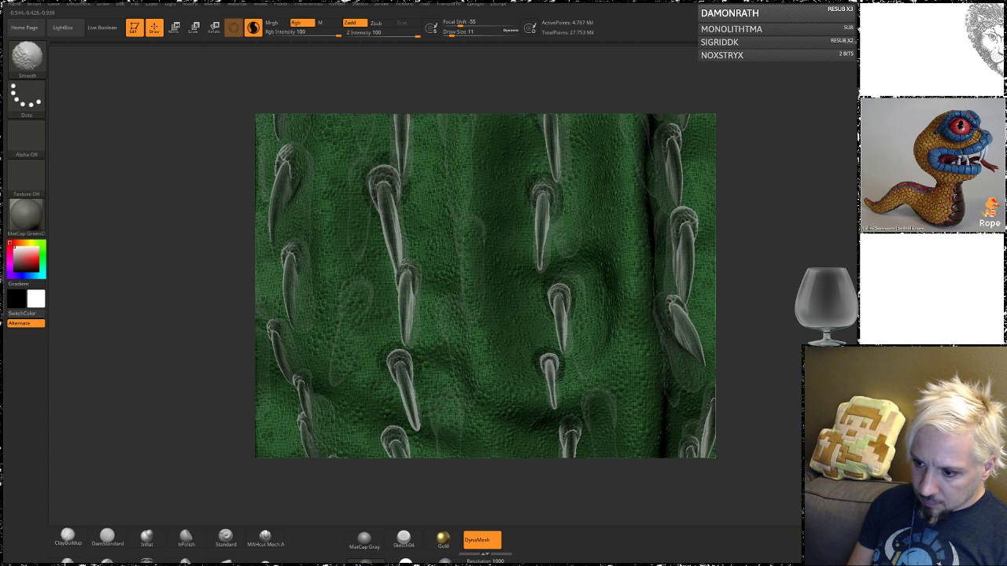
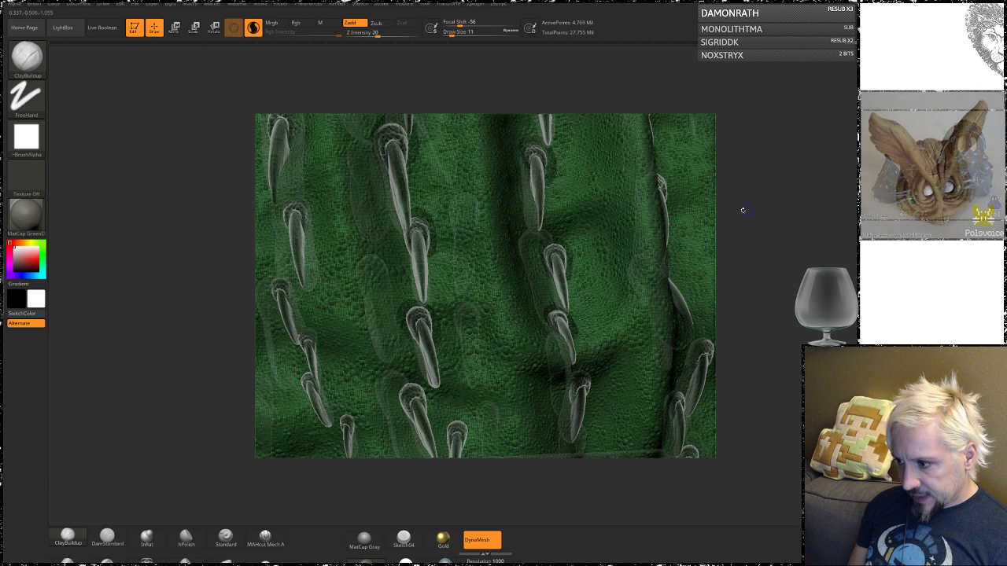
mouse_move(742, 211)
mouse_down()
mouse_move(745, 225)
mouse_move(753, 220)
mouse_move(763, 157)
mouse_up()
key(shift)
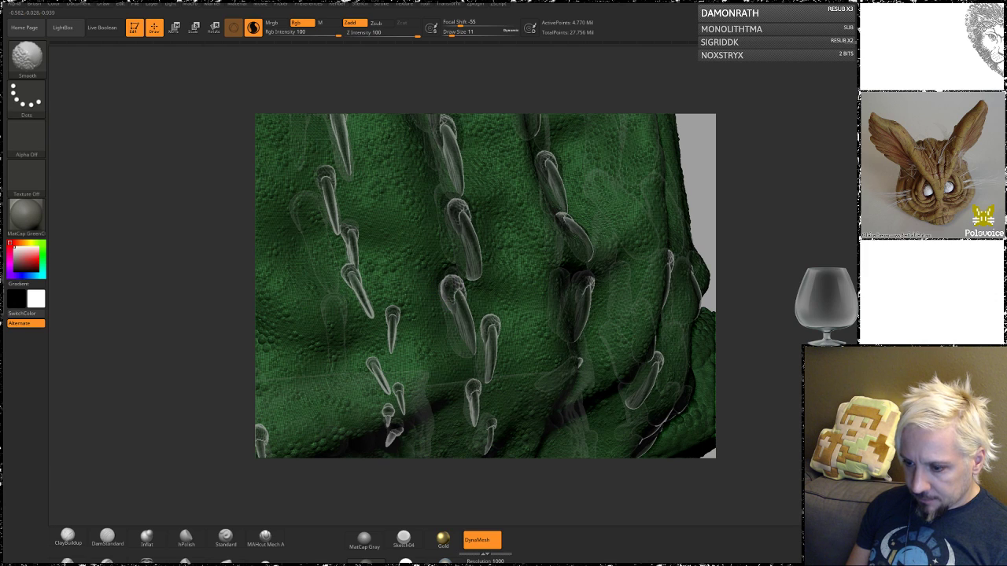
drag(748, 272, 802, 275)
key(shift)
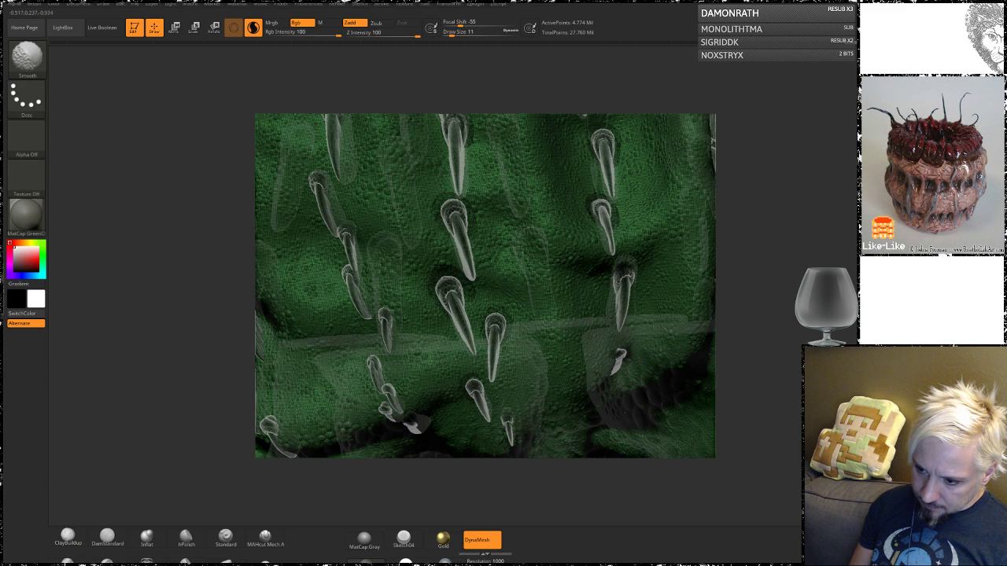
- Smooth around the bases of the small clustered horns just above the lower skin fold, refining the mesh beneath them
alt+drag(757, 371, 755, 224)
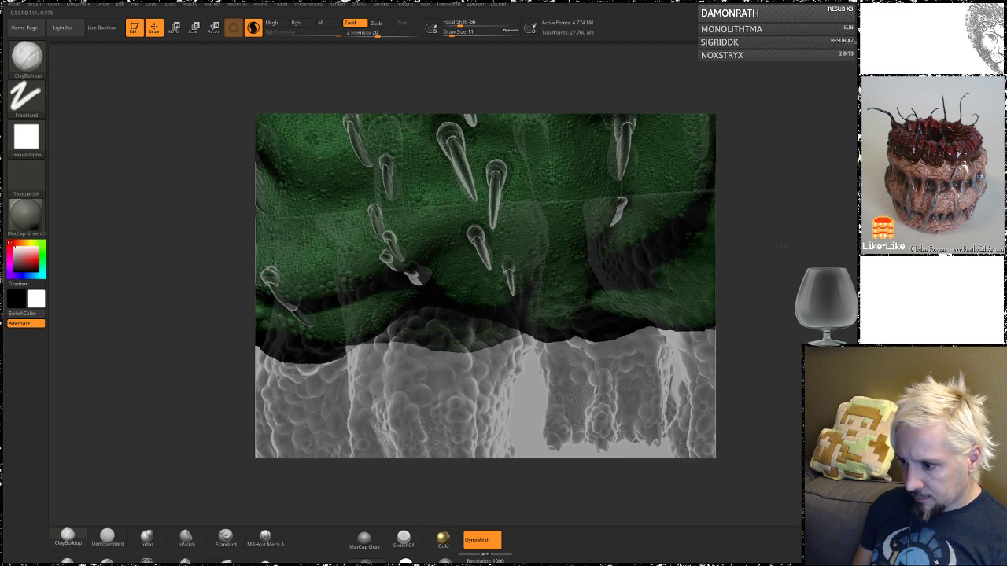
drag(781, 274, 777, 207)
shift+drag(506, 270, 507, 271)
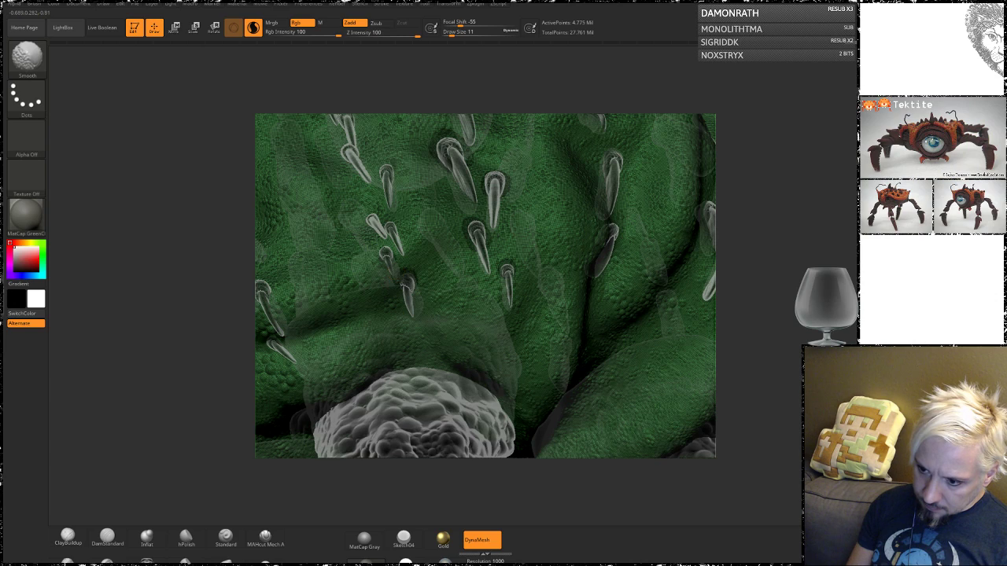
shift+drag(386, 253, 384, 250)
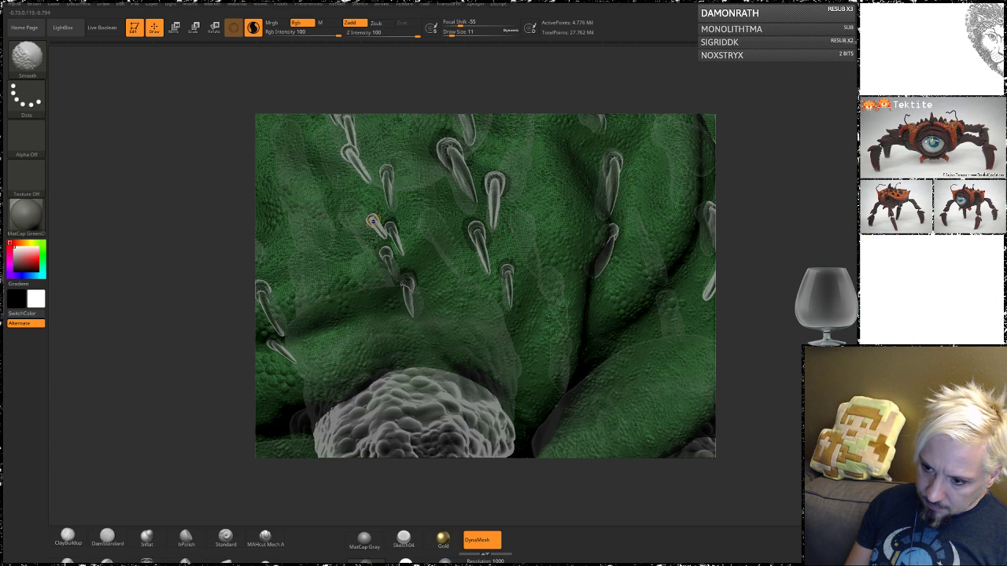
shift+drag(370, 215, 373, 219)
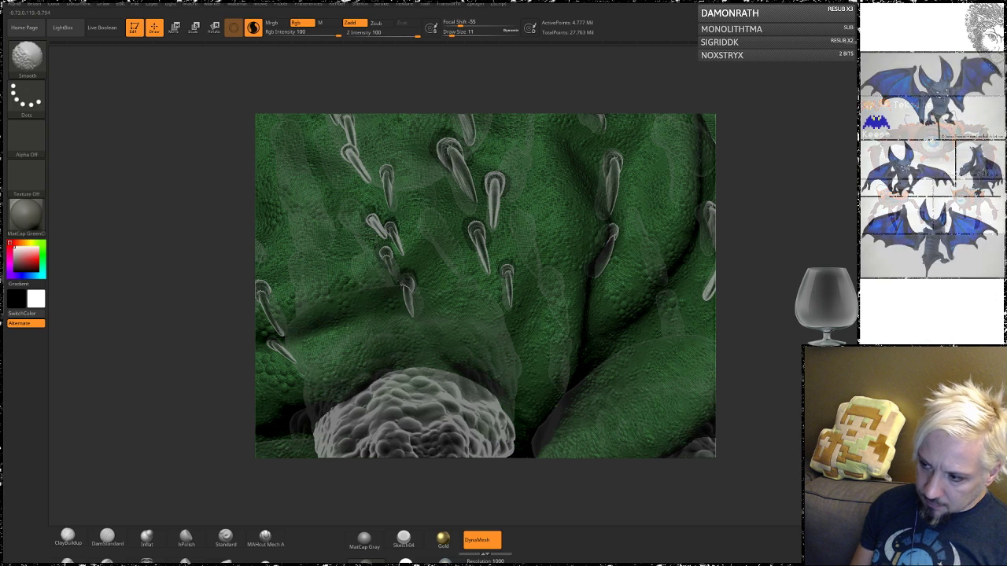
- Smooth around the horn bases up the outer left column, from the small lower horns to the larger ones above
mouse_move(792, 191)
mouse_down()
mouse_move(771, 166)
mouse_move(819, 254)
mouse_up()
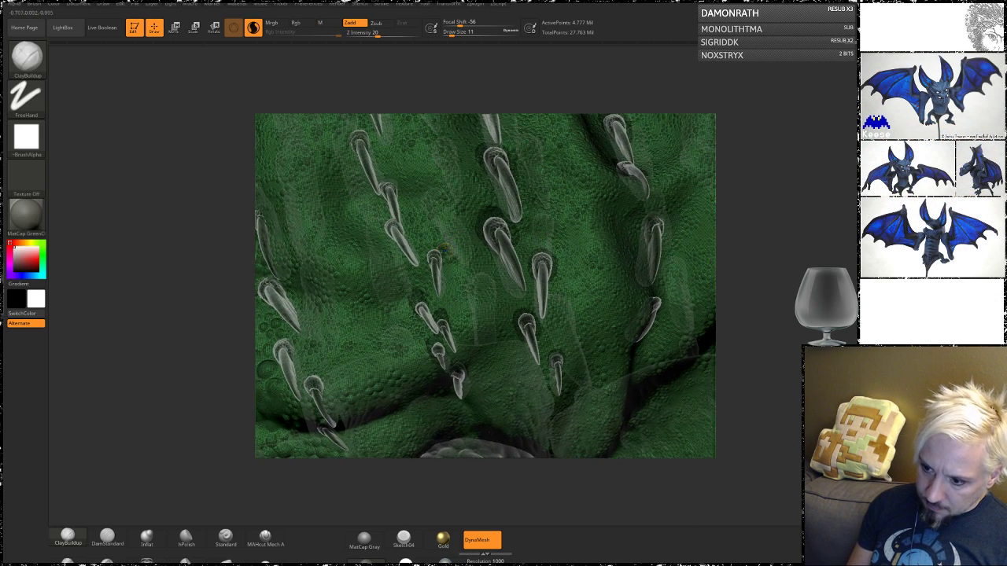
shift+drag(434, 250, 435, 253)
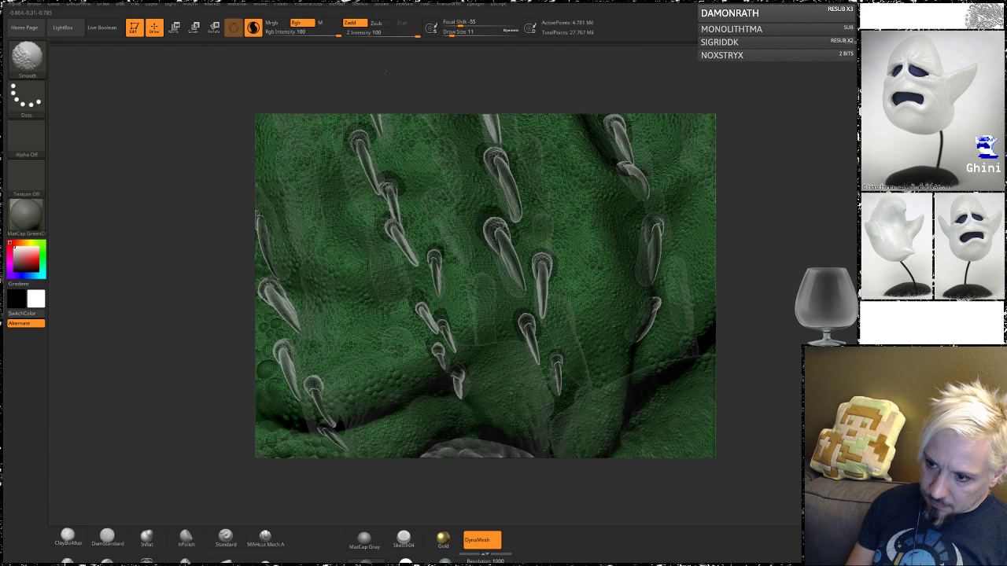
alt+right_drag(368, 133, 350, 315)
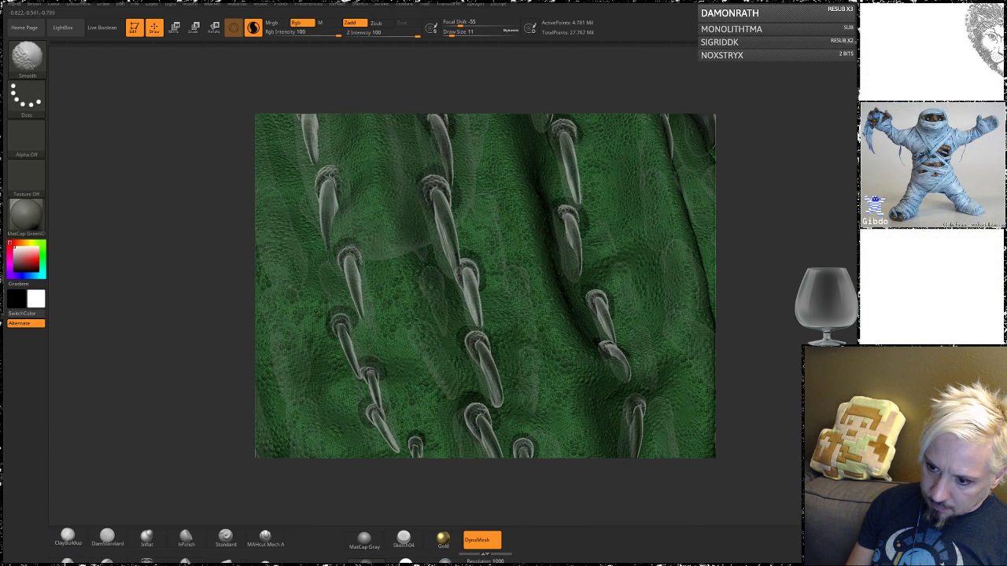
shift+drag(351, 245, 360, 258)
- Smooth the skin around the scaly horn bases in the outermost column on the creature's side
mouse_move(207, 162)
mouse_down()
mouse_move(216, 177)
mouse_move(239, 176)
mouse_up()
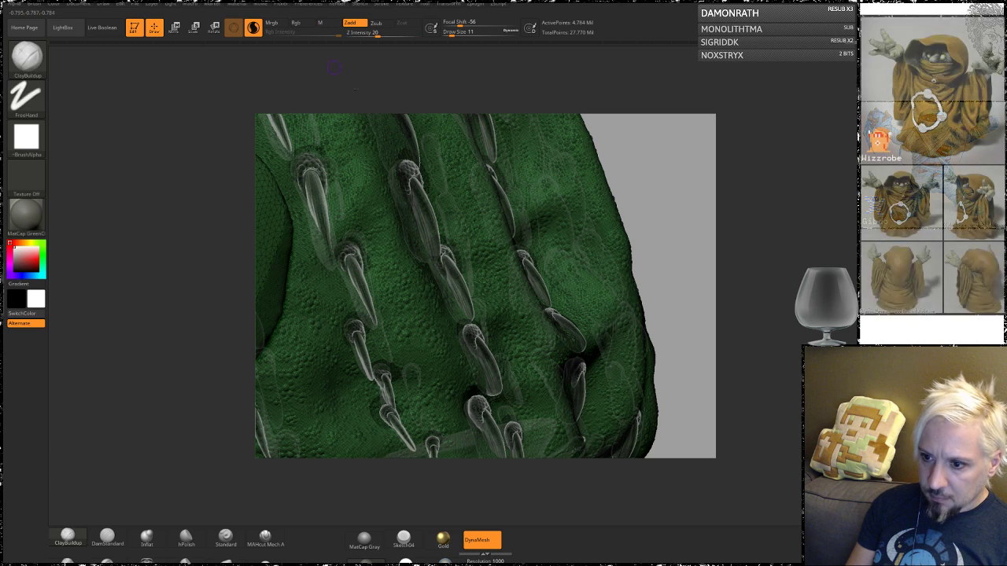
mouse_move(221, 166)
alt+mouse_down()
mouse_move(296, 228)
mouse_move(362, 368)
alt+mouse_up()
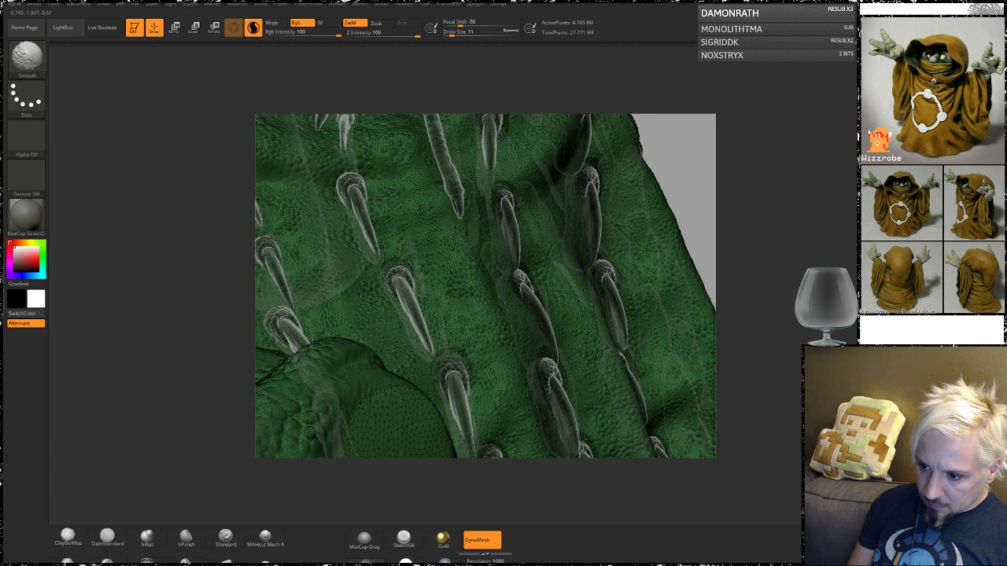
drag(343, 188, 347, 201)
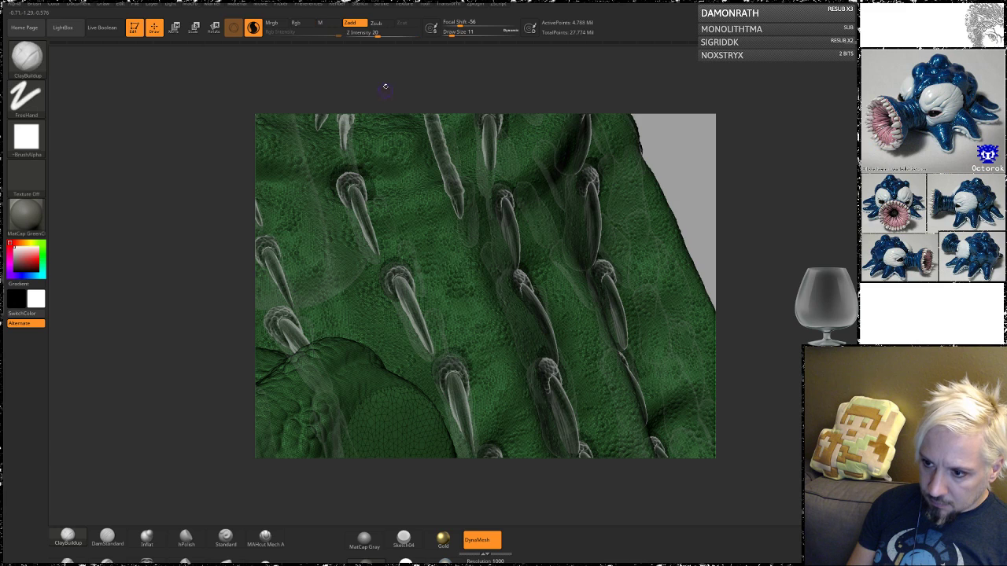
- Smooth around the horn bases below the hanging fin tendrils, working from the outer columns across to the neighbouring ones
alt+drag(386, 86, 370, 262)
key(shift)
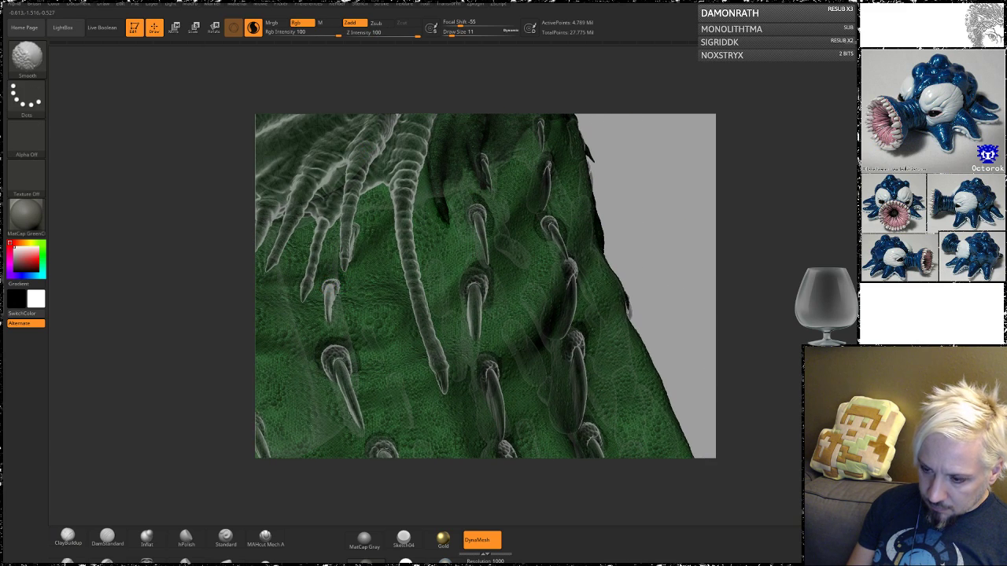
key(shift)
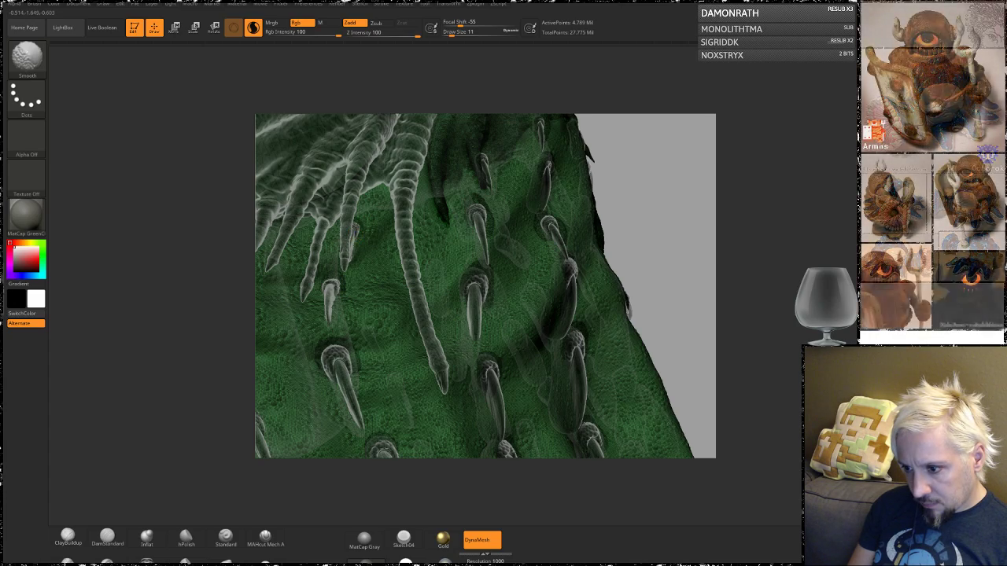
mouse_move(643, 170)
mouse_down()
mouse_move(505, 181)
mouse_move(612, 233)
mouse_move(503, 228)
mouse_move(440, 260)
mouse_move(523, 220)
mouse_move(368, 170)
mouse_up()
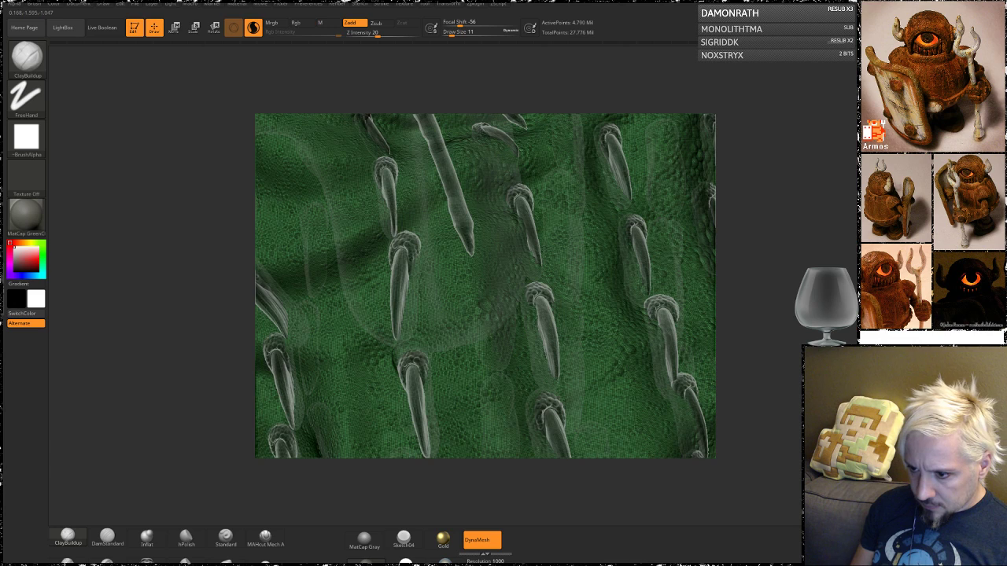
key(shift)
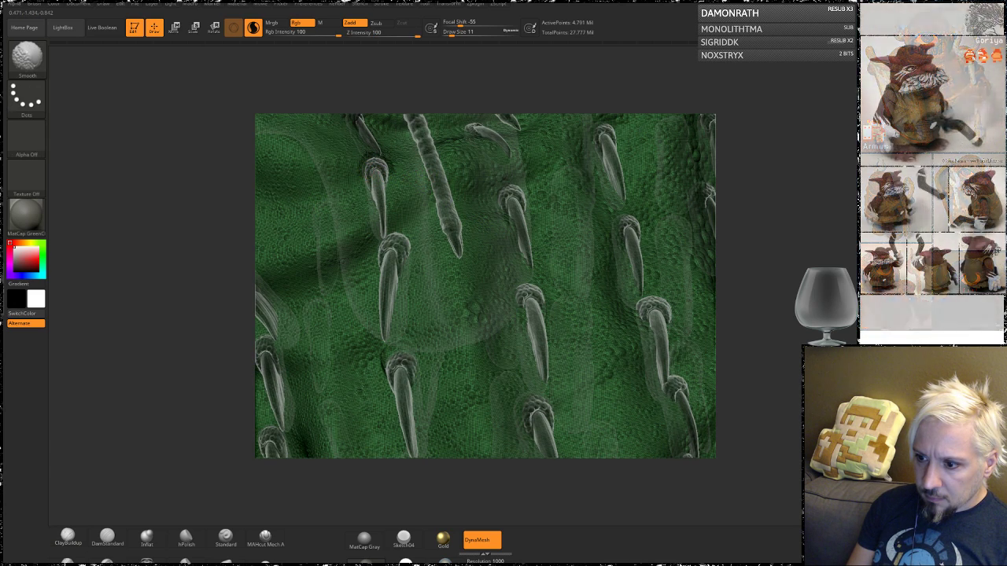
key(shift)
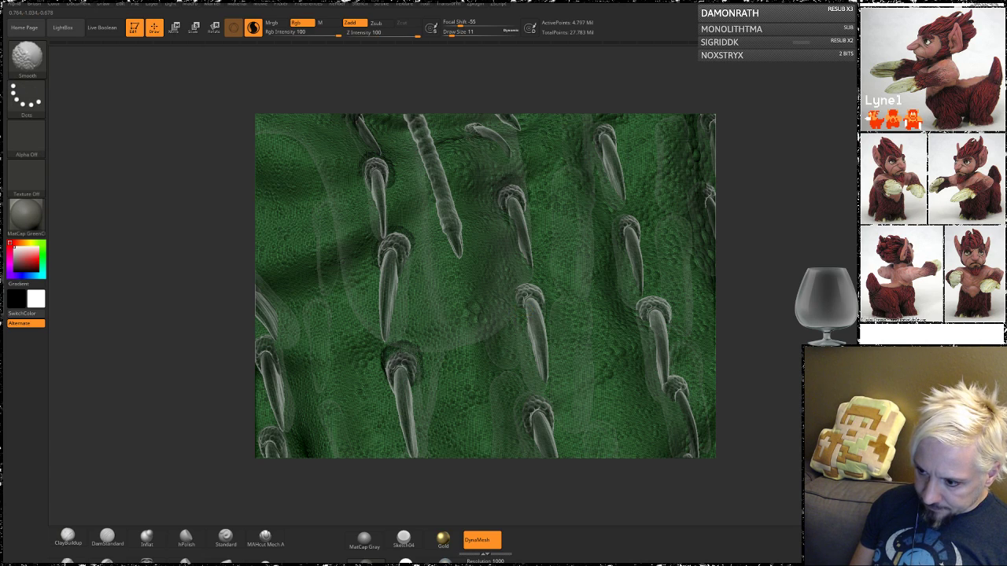
- Smooth around the horn bases down the middle stretch of the central column, refining the mesh where each horn meets the scales
alt+drag(525, 280, 546, 299)
drag(745, 326, 728, 261)
mouse_move(500, 329)
shift+mouse_down()
mouse_move(495, 299)
mouse_move(530, 325)
shift+mouse_up()
alt+drag(719, 373, 718, 259)
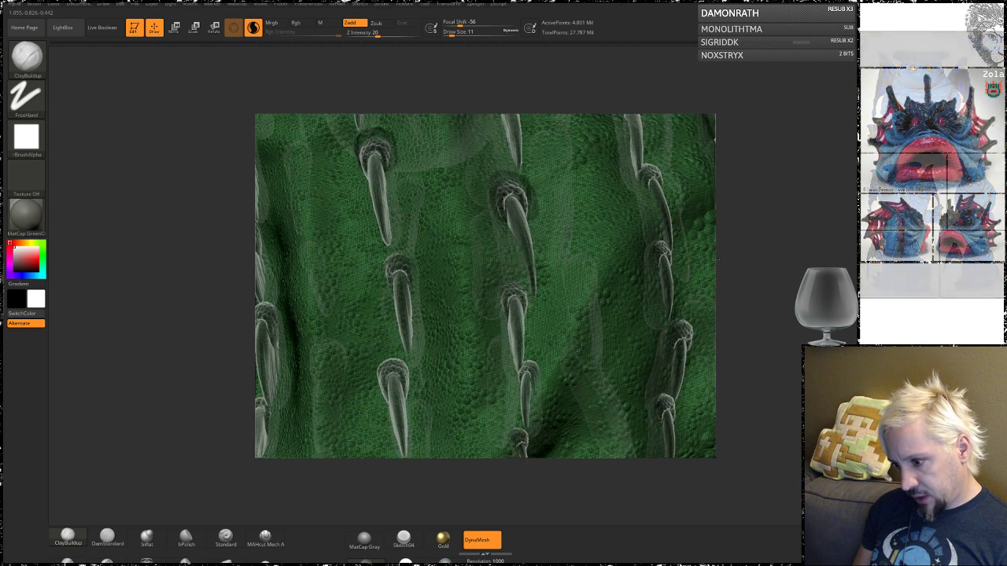
key(shift)
shift+drag(501, 289, 513, 266)
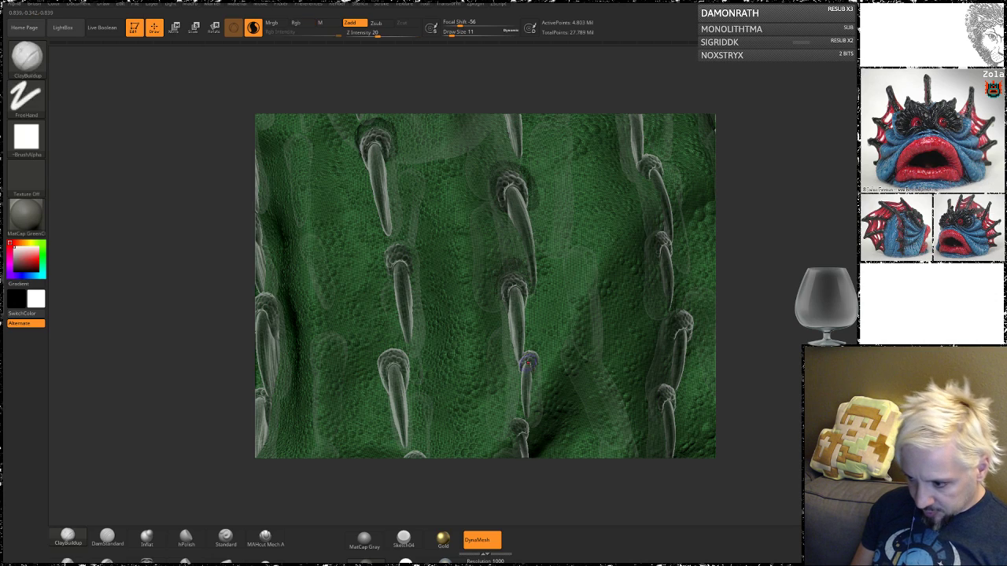
shift+drag(533, 370, 535, 348)
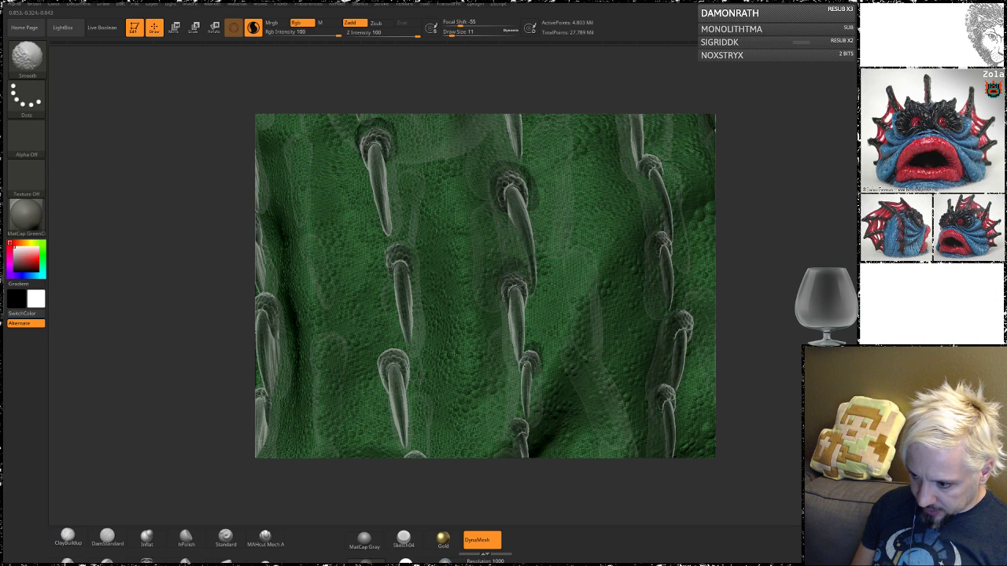
- Smooth around the bases of the small horns at the lower end of the central column, down to the dark skin fold
alt+drag(782, 369, 787, 219)
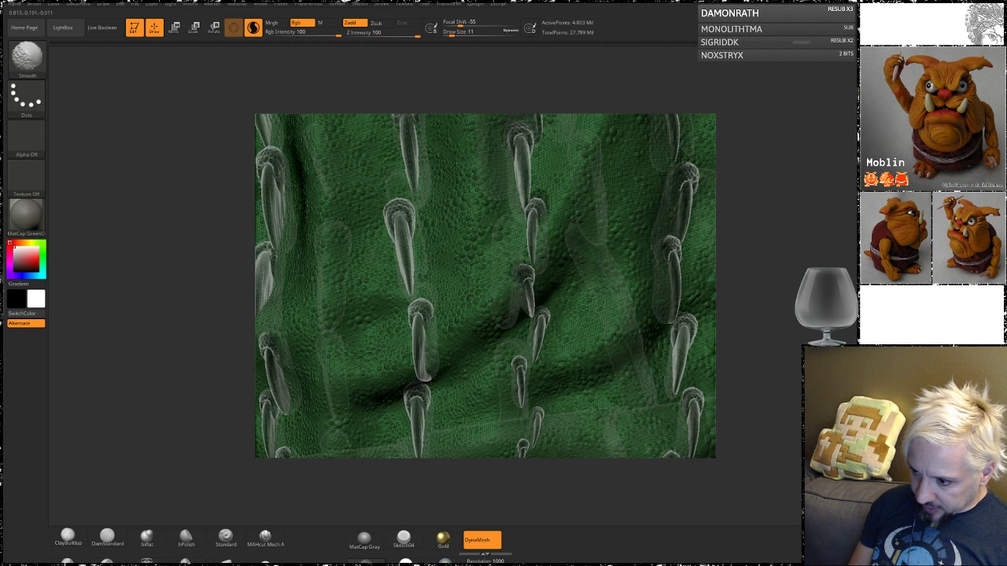
shift+drag(517, 272, 527, 269)
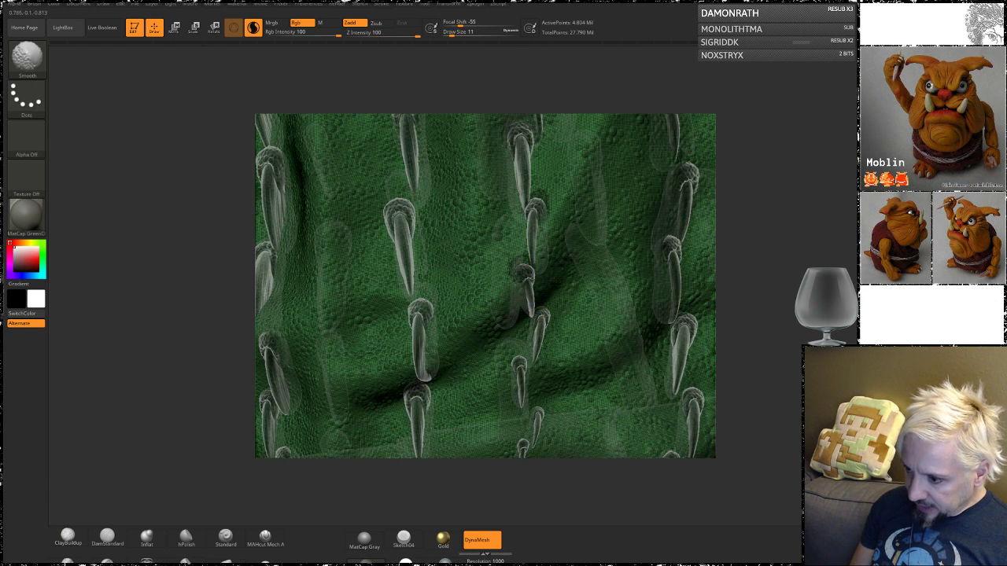
shift+drag(515, 368, 517, 350)
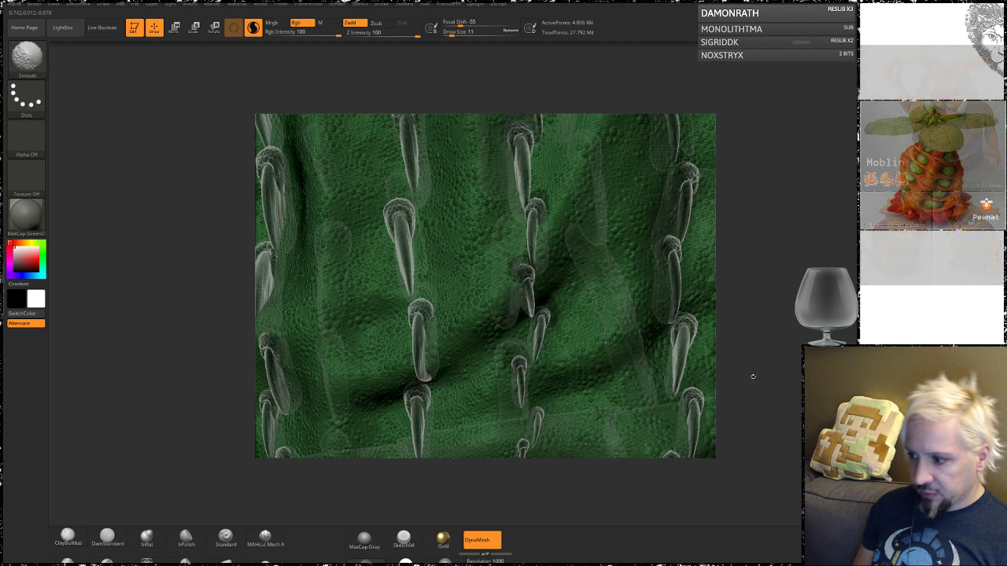
mouse_move(744, 307)
alt+mouse_down()
mouse_move(744, 243)
mouse_move(721, 120)
alt+mouse_up()
shift+drag(516, 206, 517, 223)
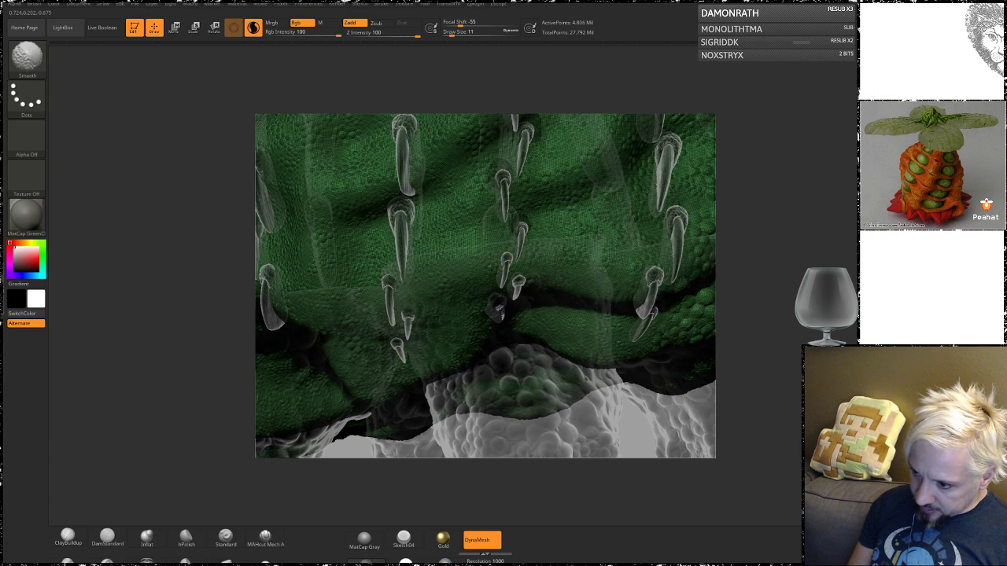
shift+drag(389, 290, 387, 283)
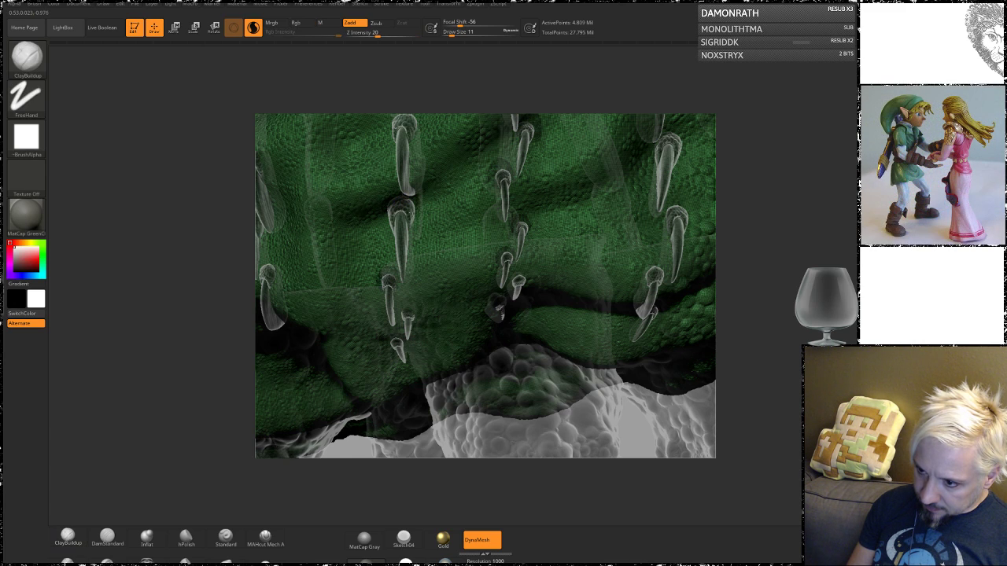
- Smooth around the horn bases in the column left of the central one, from the lower horns back up to mid-body
alt+drag(780, 259, 780, 398)
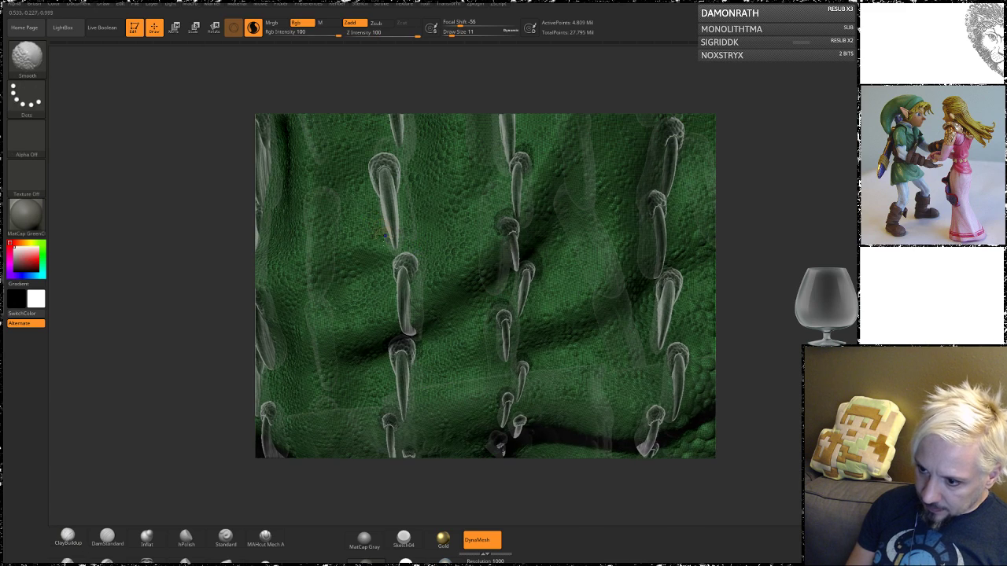
mouse_move(390, 270)
shift+mouse_down()
mouse_move(409, 249)
mouse_move(419, 276)
shift+mouse_up()
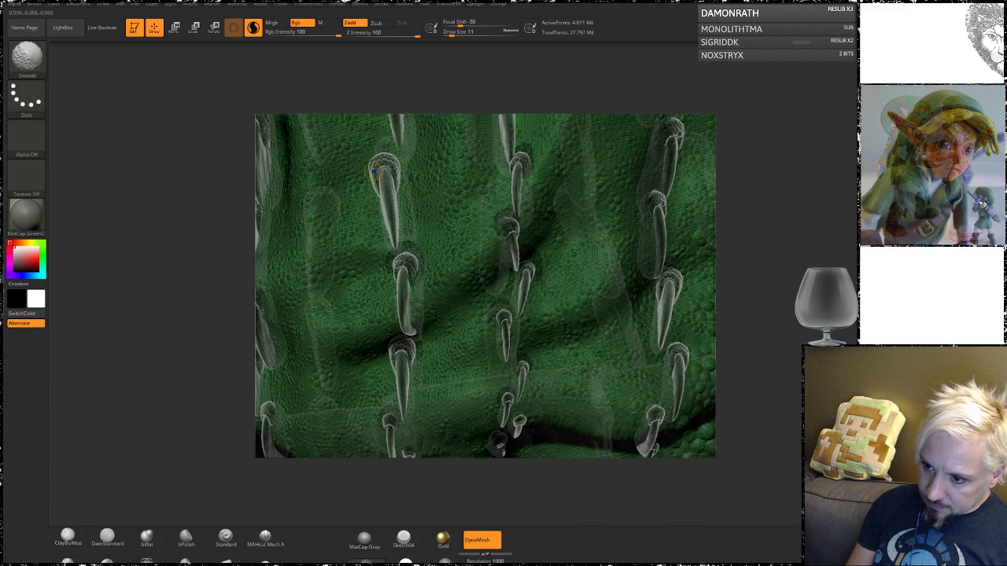
shift+drag(370, 169, 383, 152)
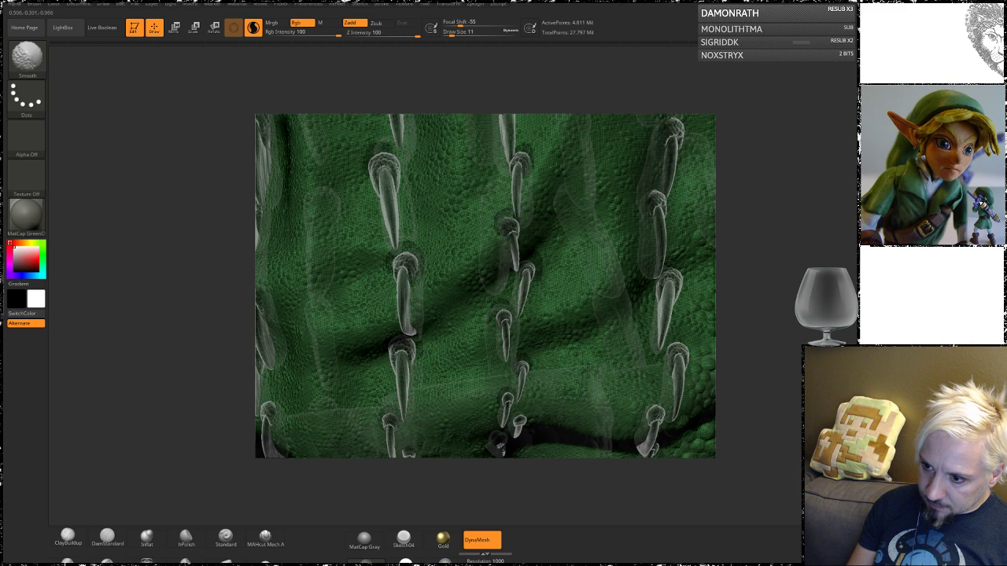
mouse_move(377, 78)
alt+mouse_down()
mouse_move(410, 246)
mouse_move(391, 268)
alt+mouse_up()
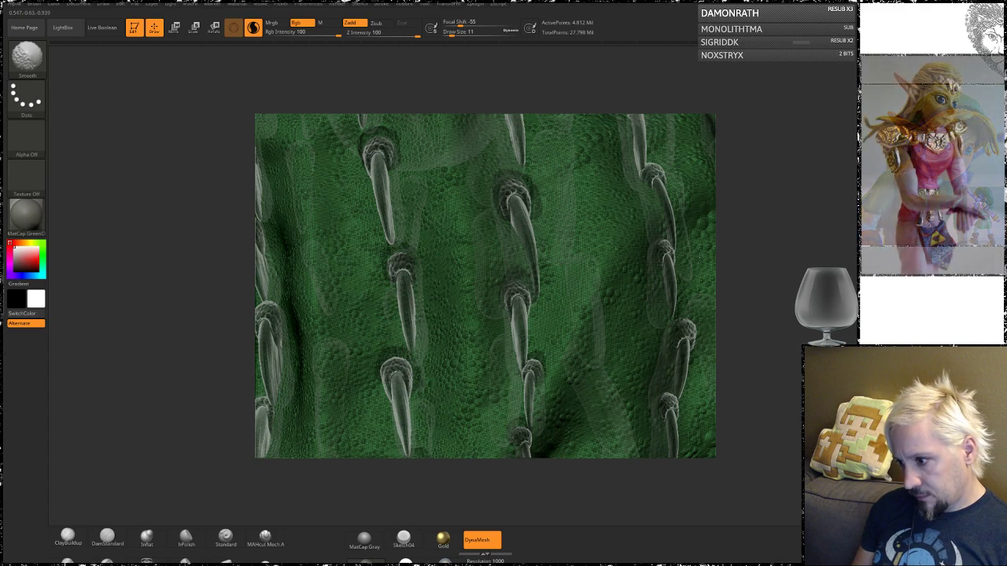
- Smooth around the mid-body horn bases in the next columns towards the side, blending them into the scaly skin
mouse_move(758, 218)
alt+mouse_down()
mouse_move(747, 237)
mouse_move(521, 259)
alt+mouse_up()
key(shift)
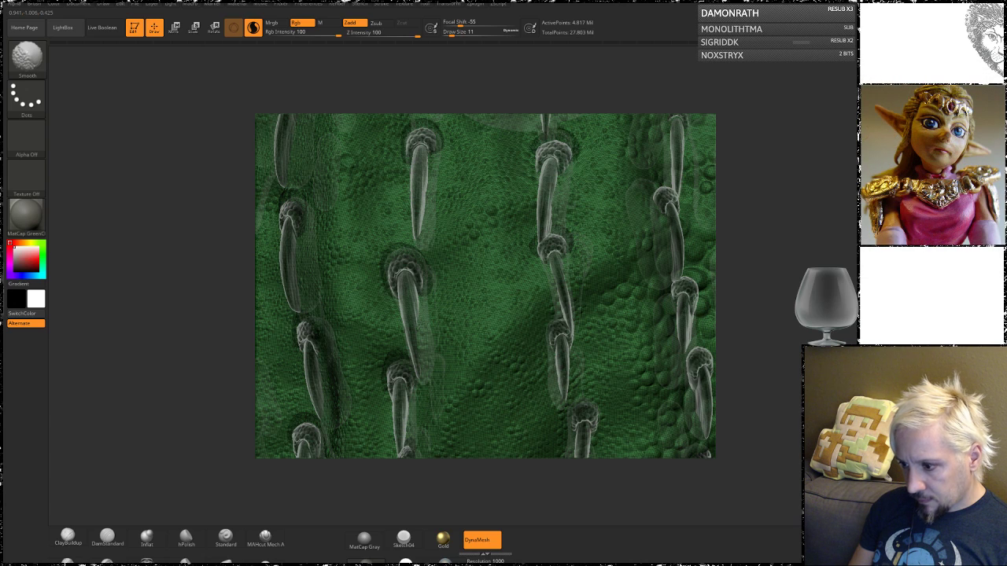
key(shift)
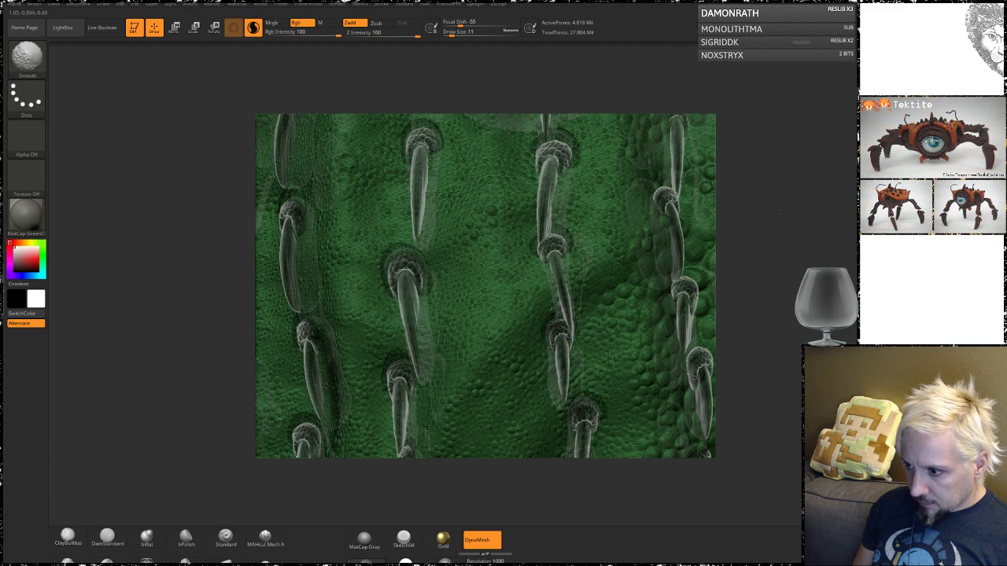
- Smooth around the upper horn bases of these side columns, up to the ones beneath the fin tendrils
alt+drag(778, 214, 720, 439)
key(shift)
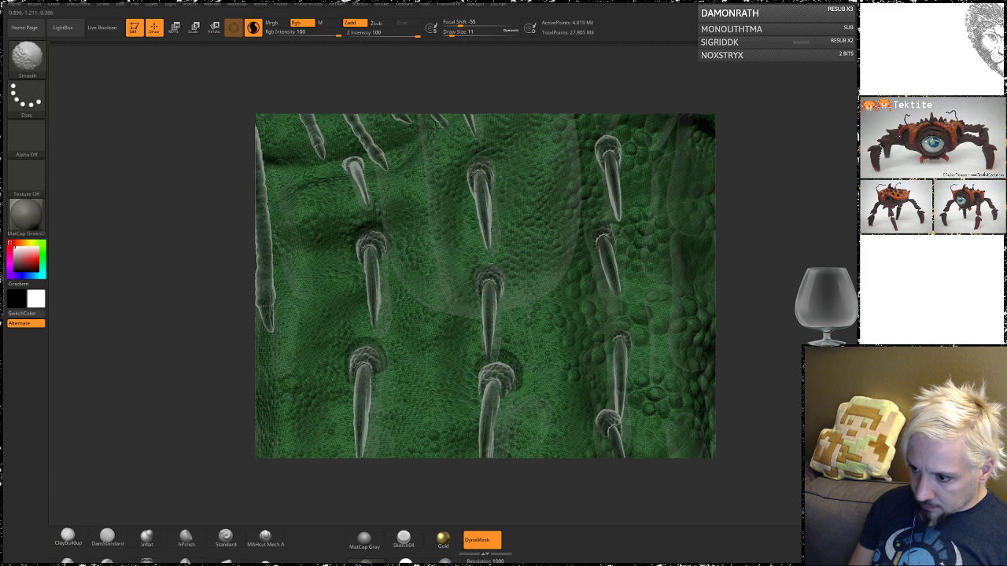
shift+drag(502, 284, 505, 273)
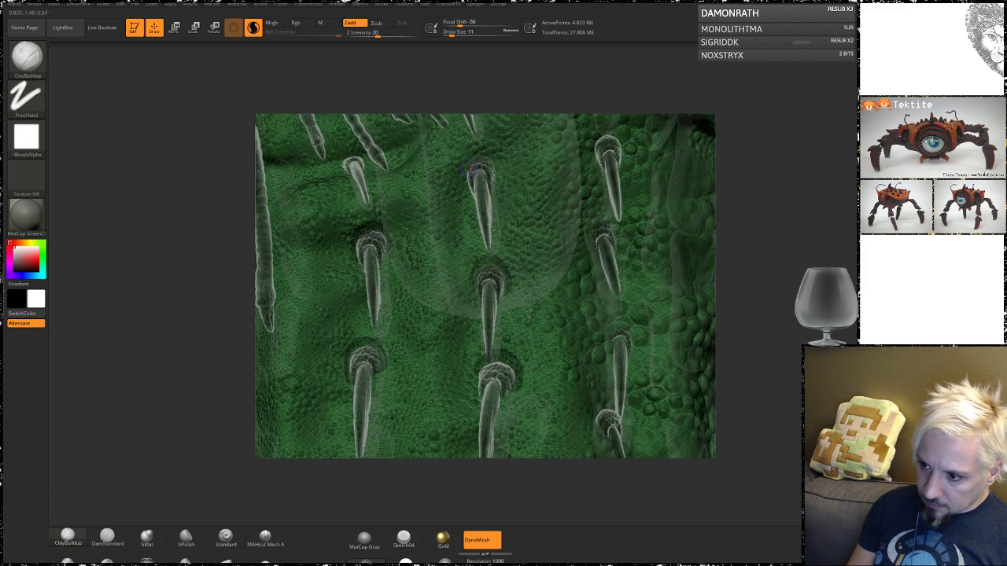
mouse_move(467, 178)
shift+mouse_down()
mouse_move(481, 154)
mouse_move(491, 160)
shift+mouse_up()
alt+drag(778, 182, 773, 348)
key(shift)
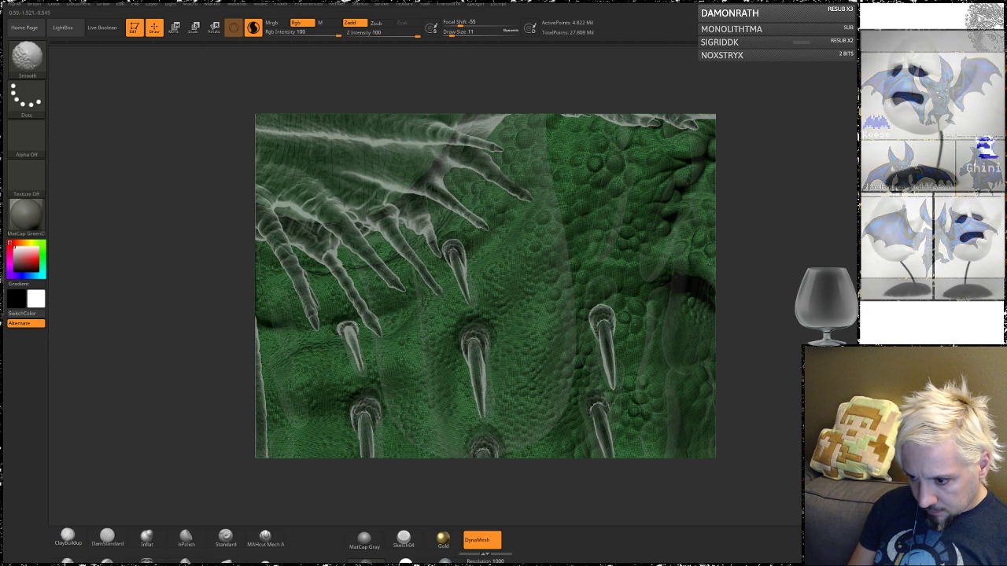
- Smooth around the upper horn bases in the column that runs along the edge of the large round scales
drag(593, 312, 590, 324)
key(shift)
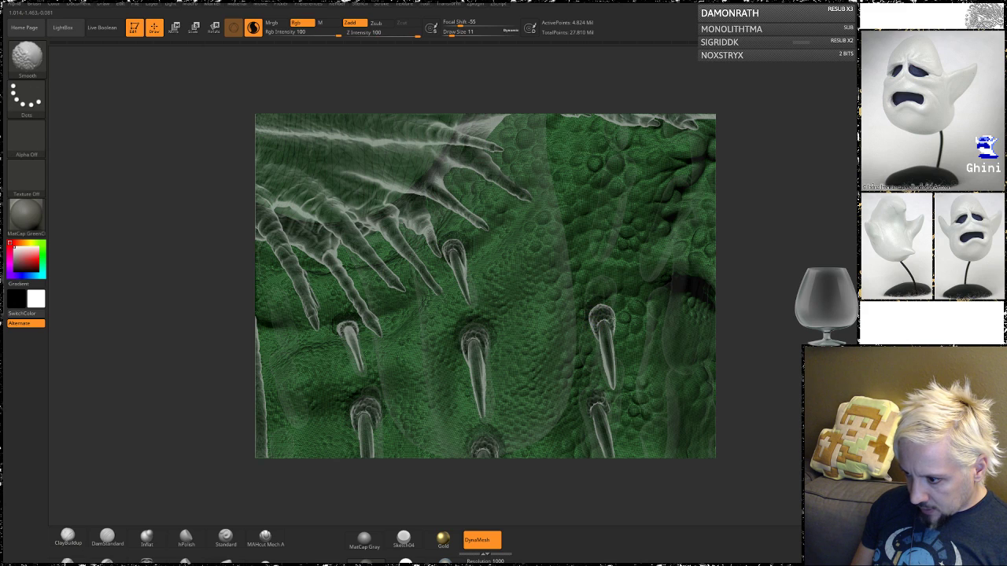
alt+drag(775, 338, 726, 149)
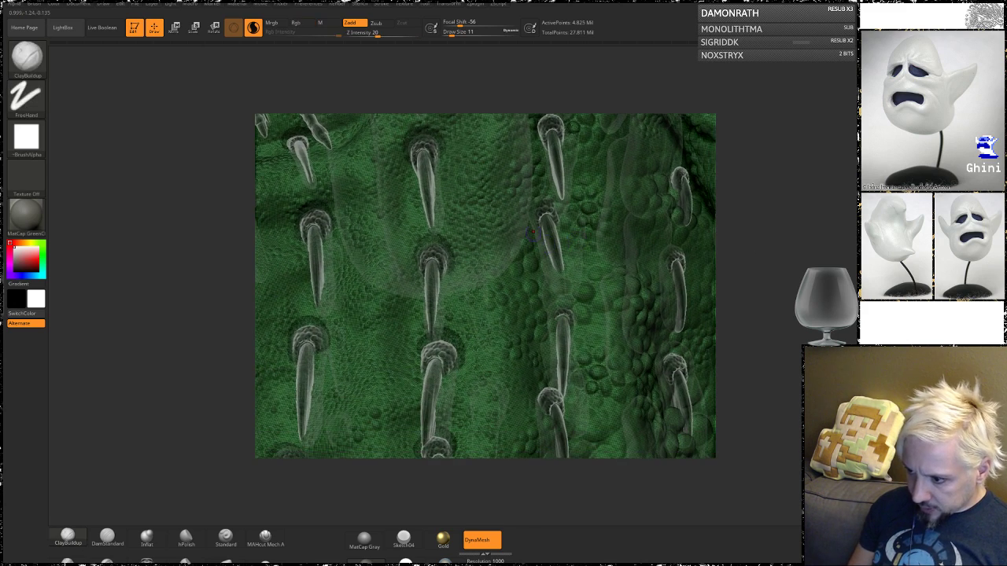
mouse_move(538, 208)
shift+mouse_down()
mouse_move(536, 216)
mouse_move(538, 200)
mouse_move(554, 203)
shift+mouse_up()
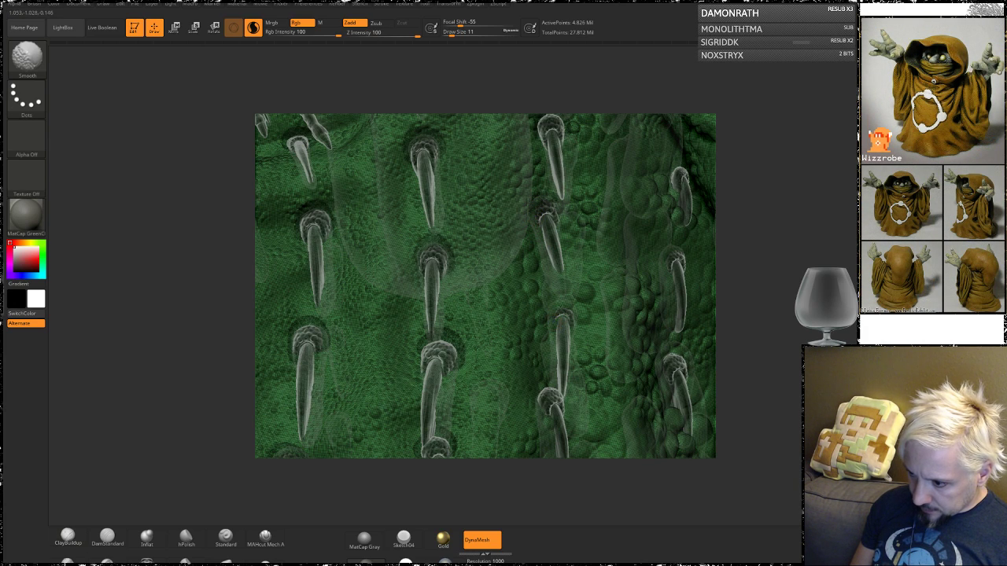
shift+drag(567, 318, 576, 330)
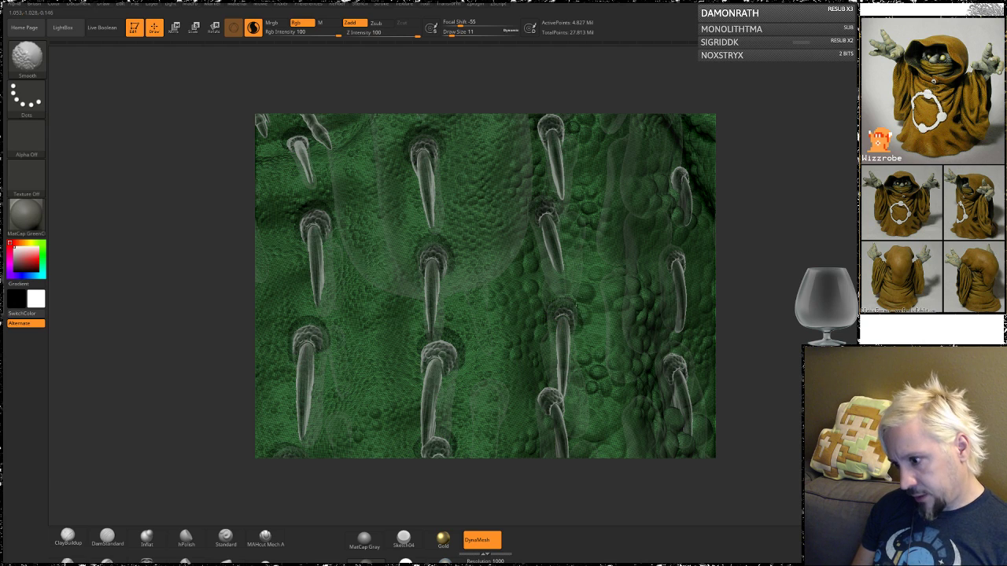
- Smooth around the middle and lower horn bases of the column beside the large scales
alt+drag(769, 338, 756, 157)
mouse_move(536, 214)
shift+mouse_down()
mouse_move(524, 221)
mouse_move(525, 201)
shift+mouse_up()
shift+drag(548, 308, 544, 310)
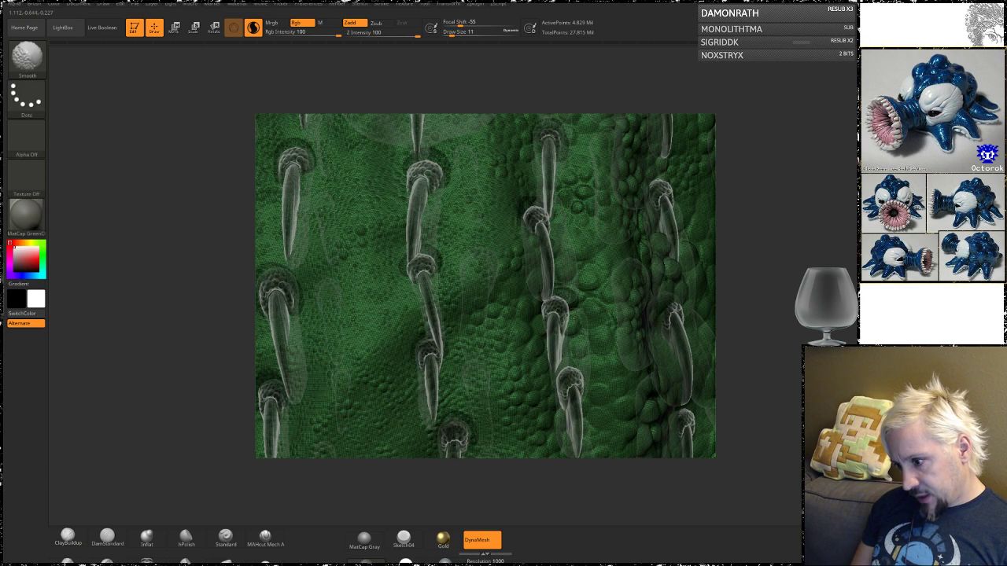
alt+drag(758, 354, 734, 236)
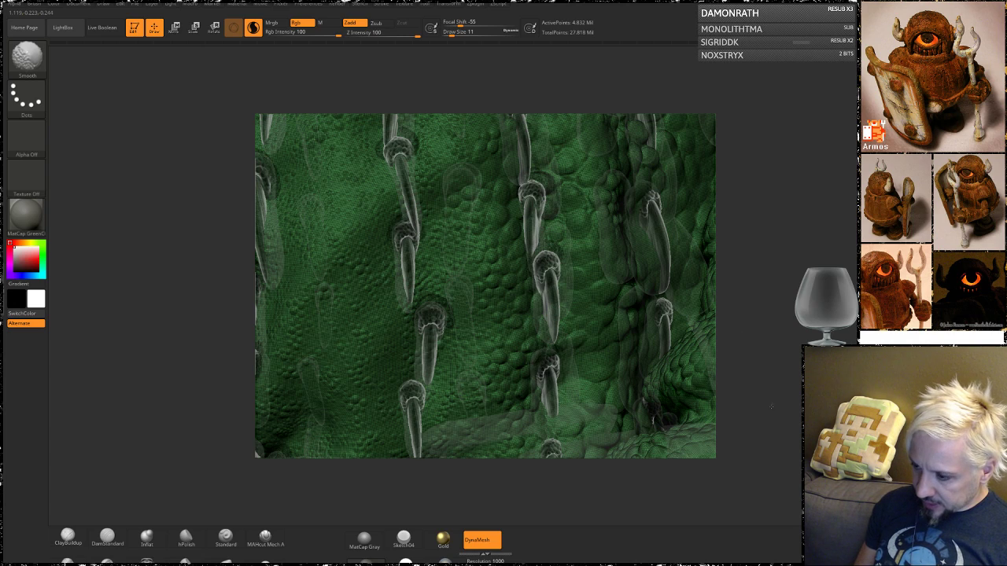
- Turn to the opposite side of the body and smooth around the mid-body horn bases there
mouse_move(772, 406)
mouse_down()
mouse_move(778, 259)
mouse_move(798, 202)
mouse_move(784, 222)
mouse_up()
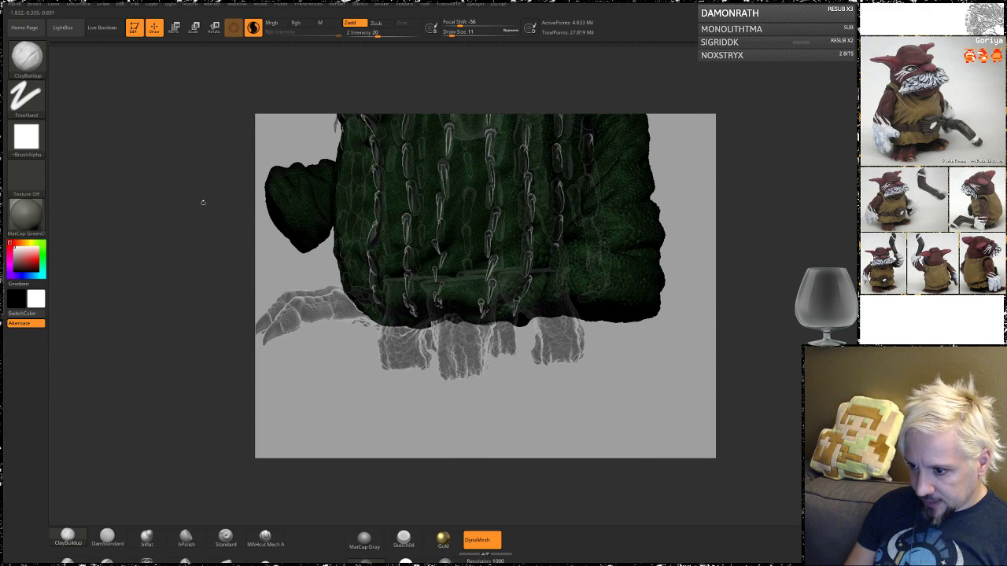
mouse_move(245, 230)
mouse_down()
mouse_move(681, 242)
mouse_move(686, 310)
mouse_move(683, 302)
mouse_move(708, 316)
mouse_move(743, 379)
mouse_move(748, 367)
mouse_up()
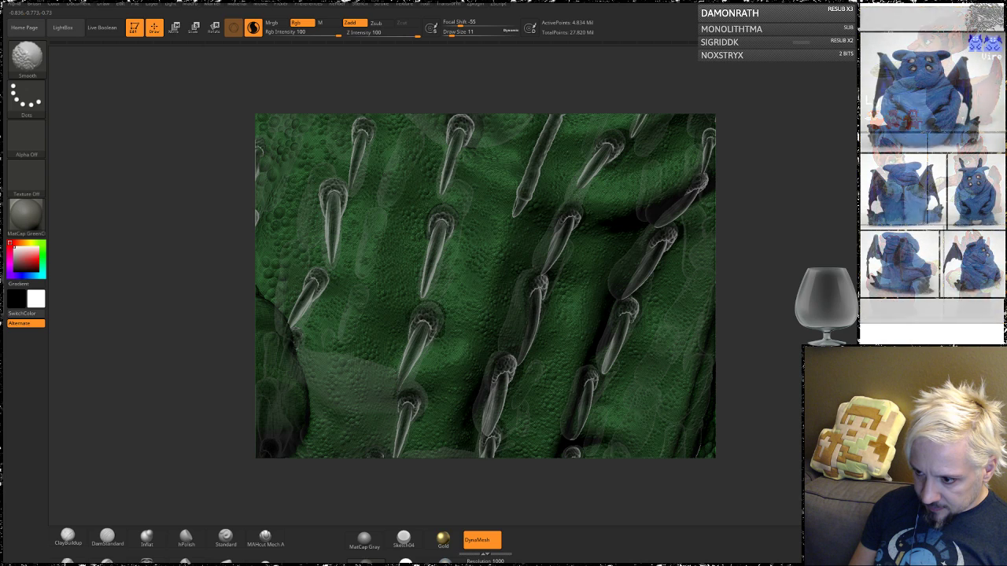
key(shift)
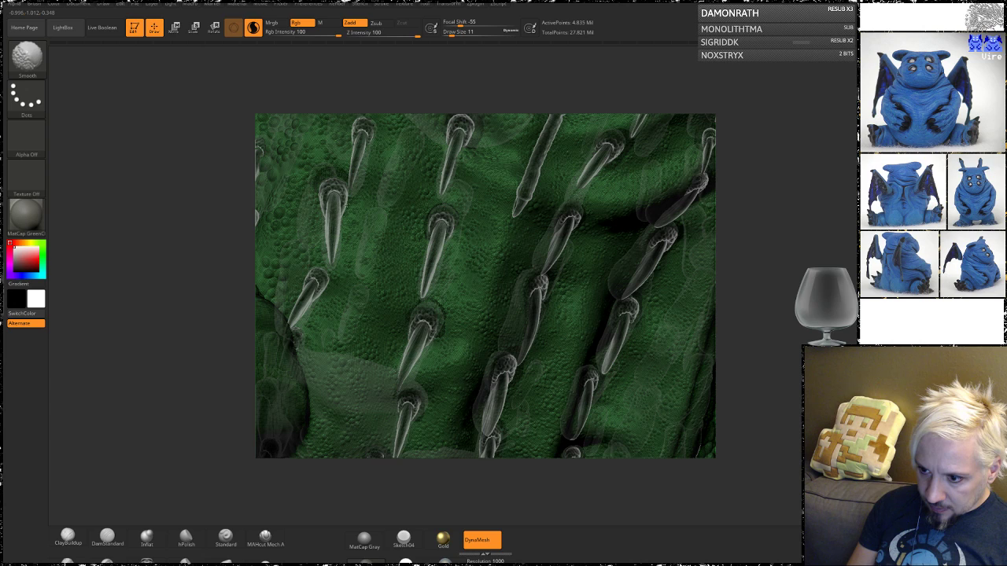
key(shift)
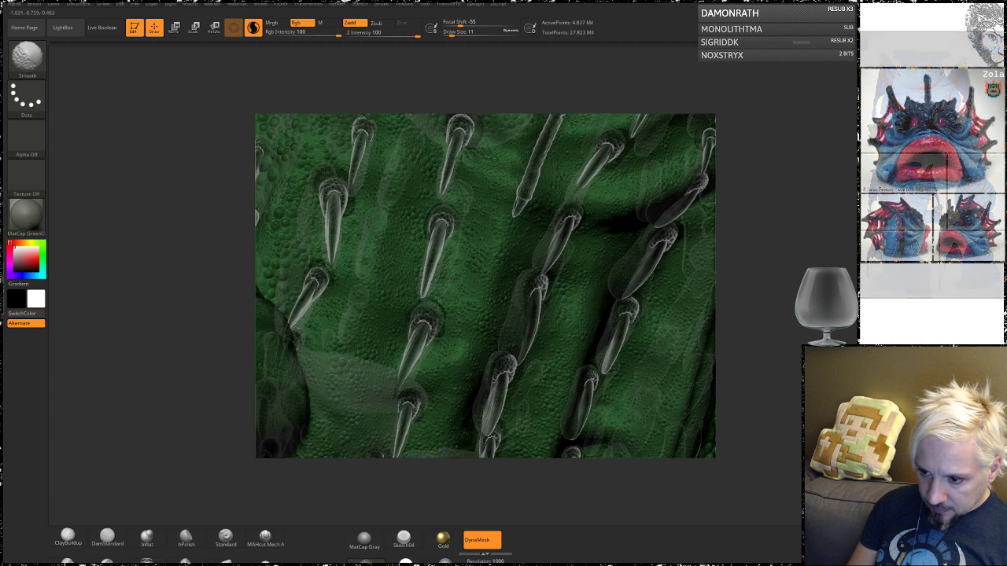
- Smooth around the upper horn bases beneath the fin tendrils on this side of the body
alt+right_drag(384, 144, 367, 324)
key(shift)
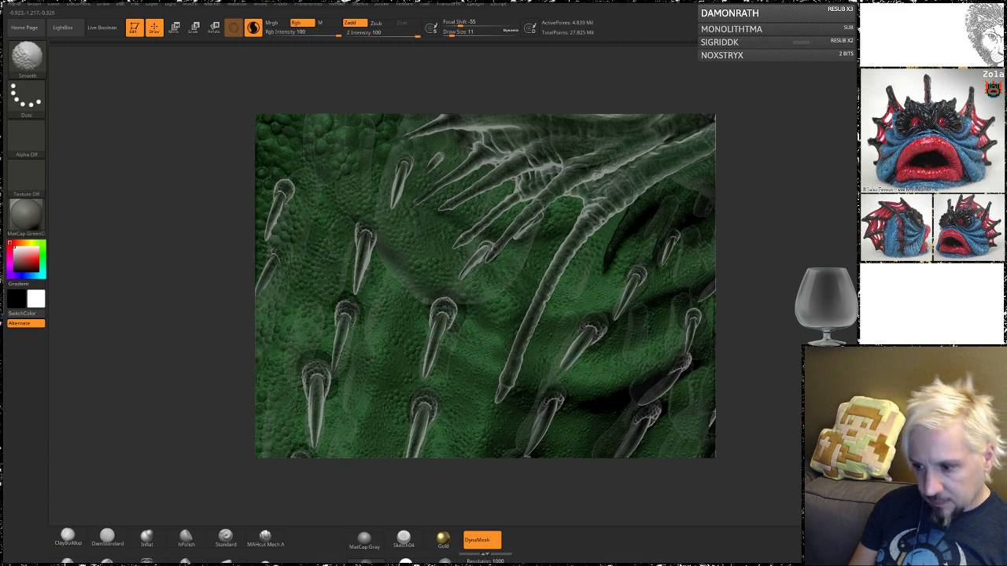
key(shift)
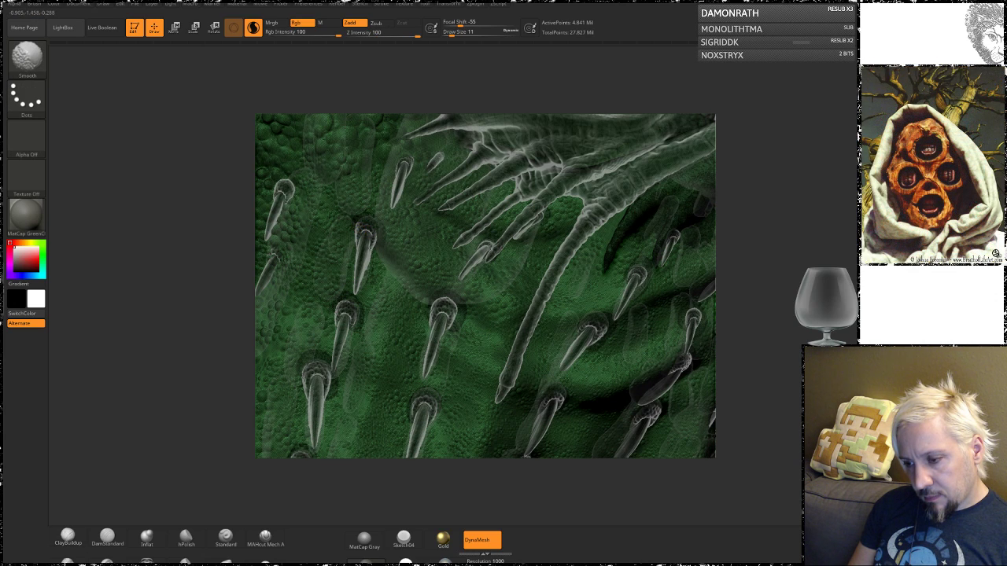
key(shift)
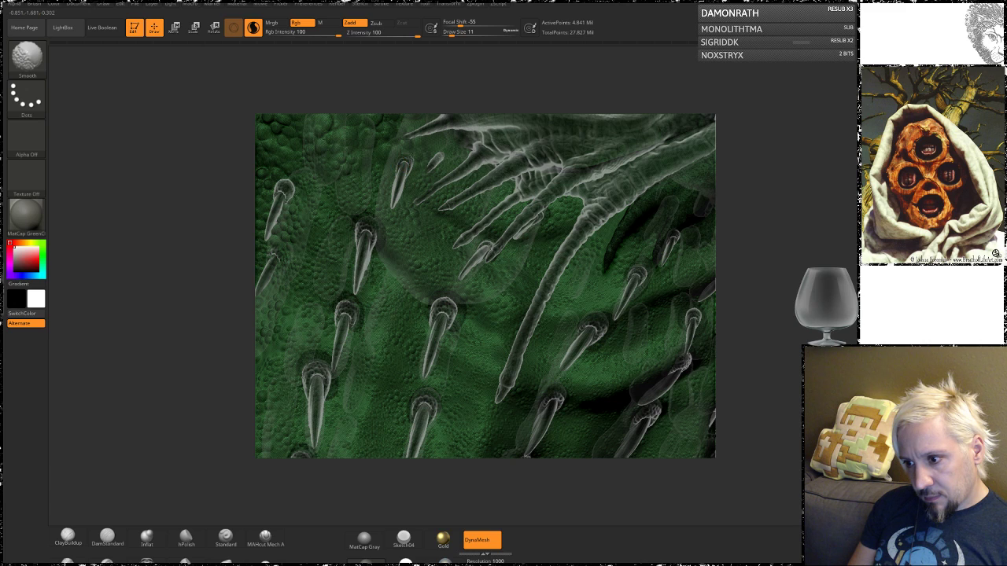
mouse_move(796, 151)
alt+mouse_down()
mouse_move(748, 256)
mouse_move(751, 218)
alt+mouse_up()
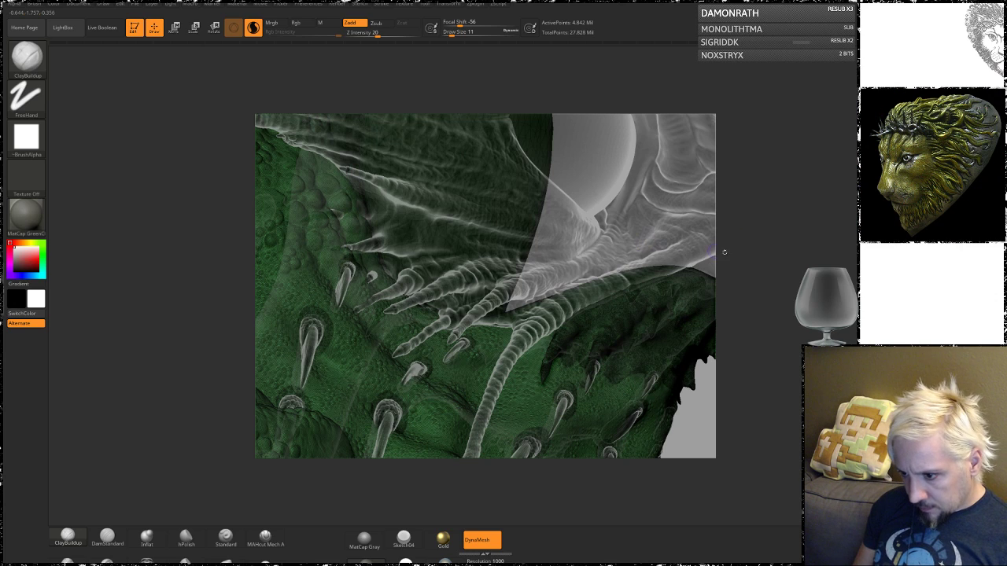
drag(738, 256, 708, 261)
key(shift)
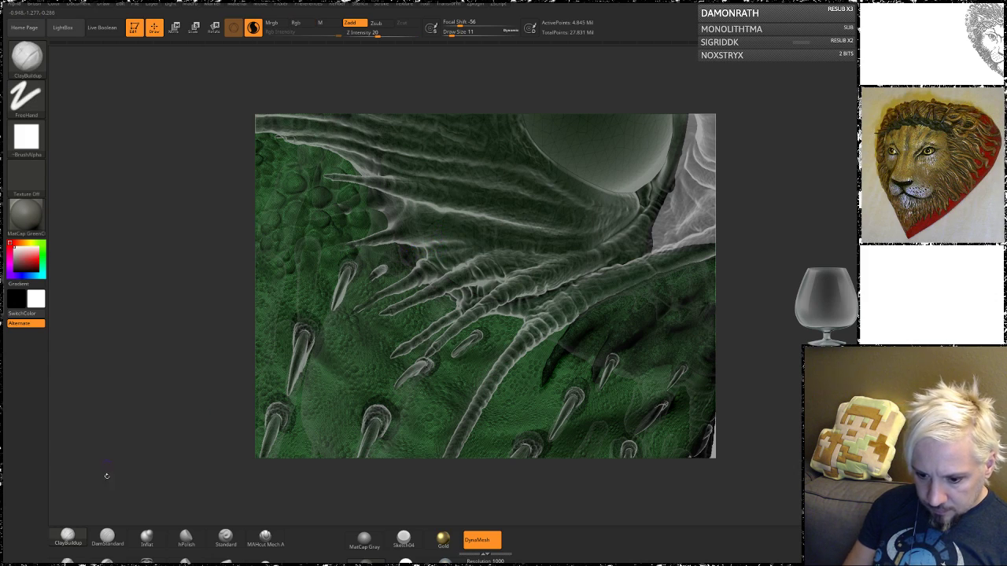
- Turn off Sculptris Pro and rework the body surface around the short, partly buried fin tendril
mouse_move(200, 353)
alt+mouse_down()
mouse_move(188, 362)
mouse_move(193, 394)
mouse_move(250, 45)
alt+mouse_up()
click(252, 30)
drag(174, 225, 172, 242)
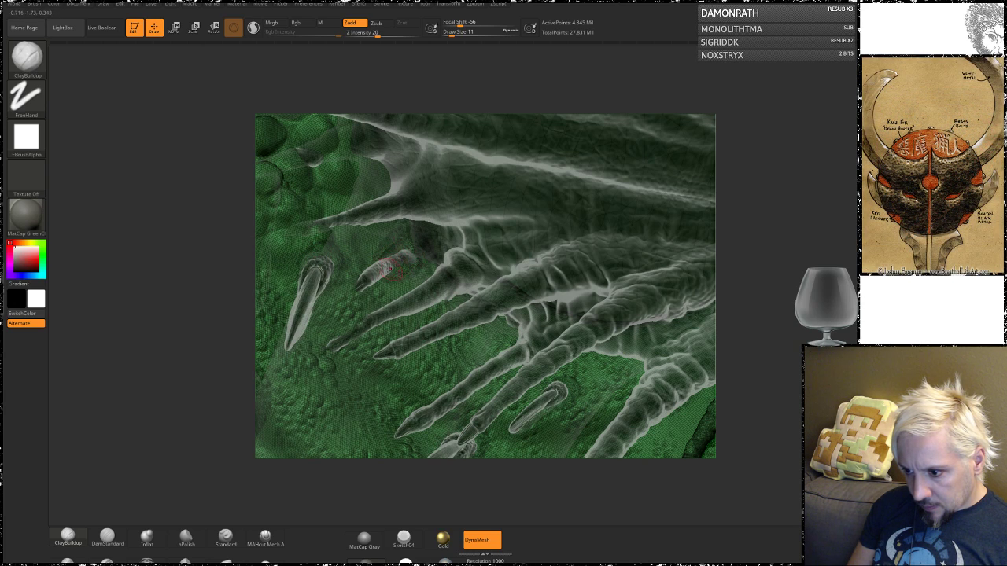
drag(387, 268, 394, 270)
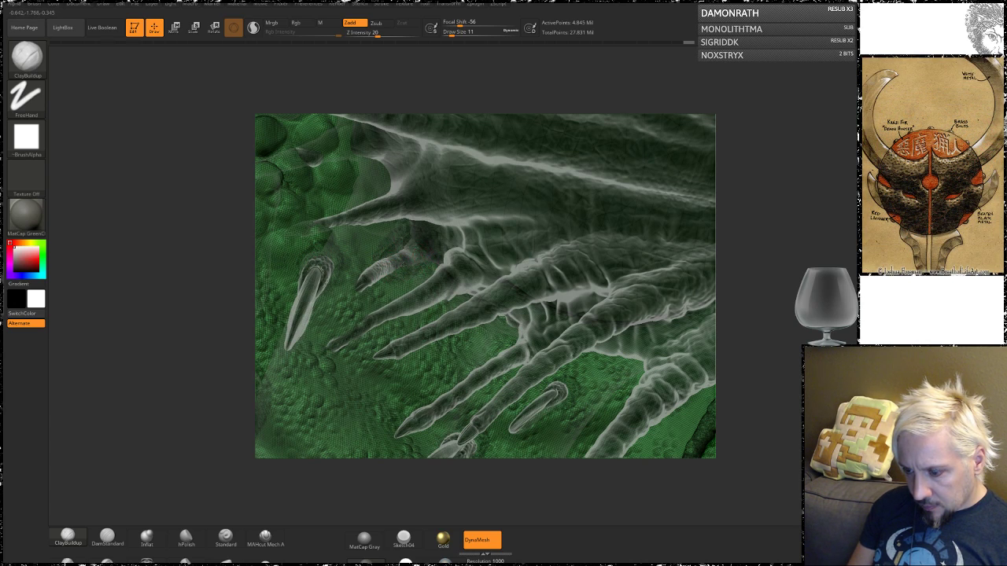
key(shift)
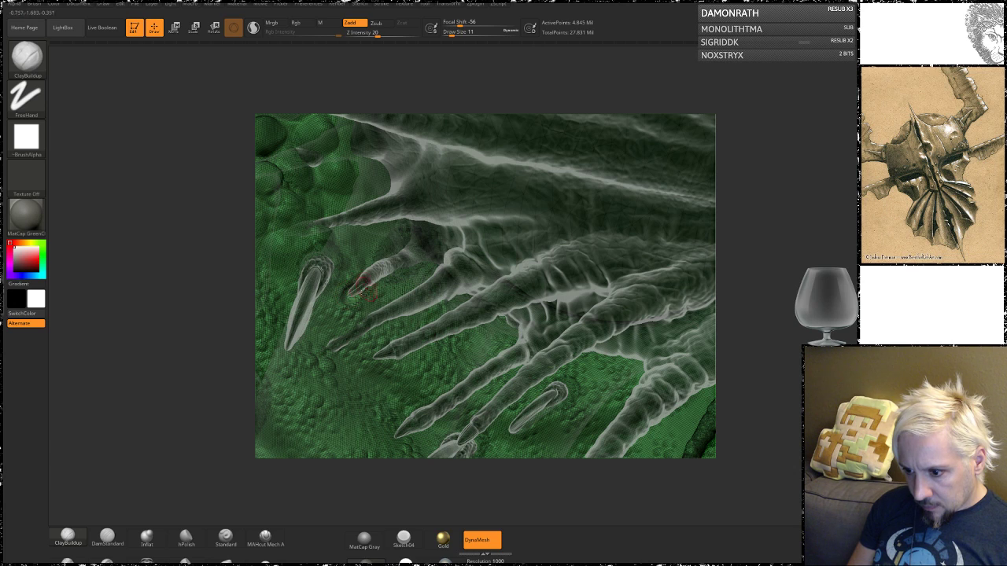
key(shift)
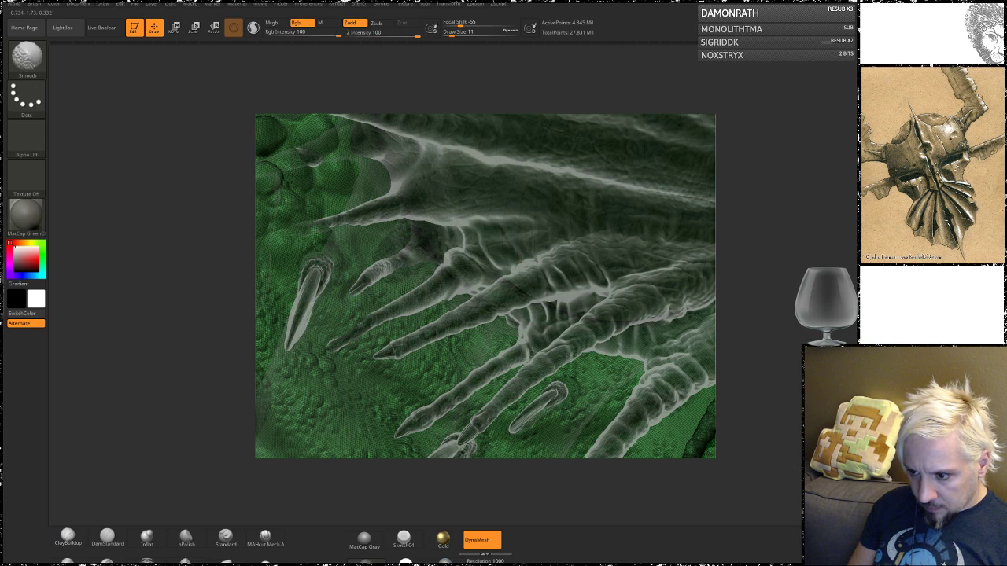
- Make the fin the active subtool and turn off its polyframe display
alt+click(474, 202)
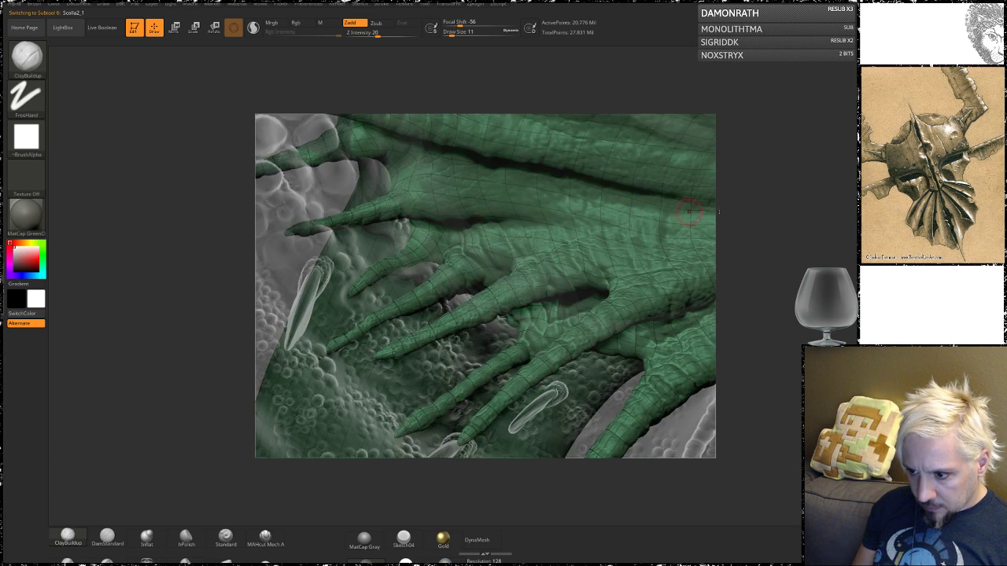
mouse_move(779, 213)
mouse_down()
mouse_move(786, 229)
mouse_move(771, 221)
mouse_up()
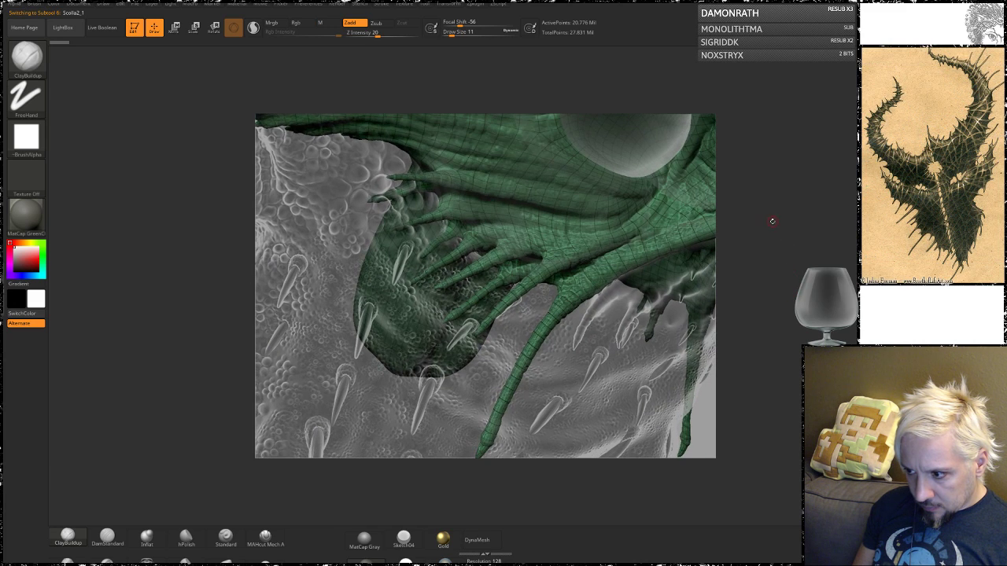
key(shift+f)
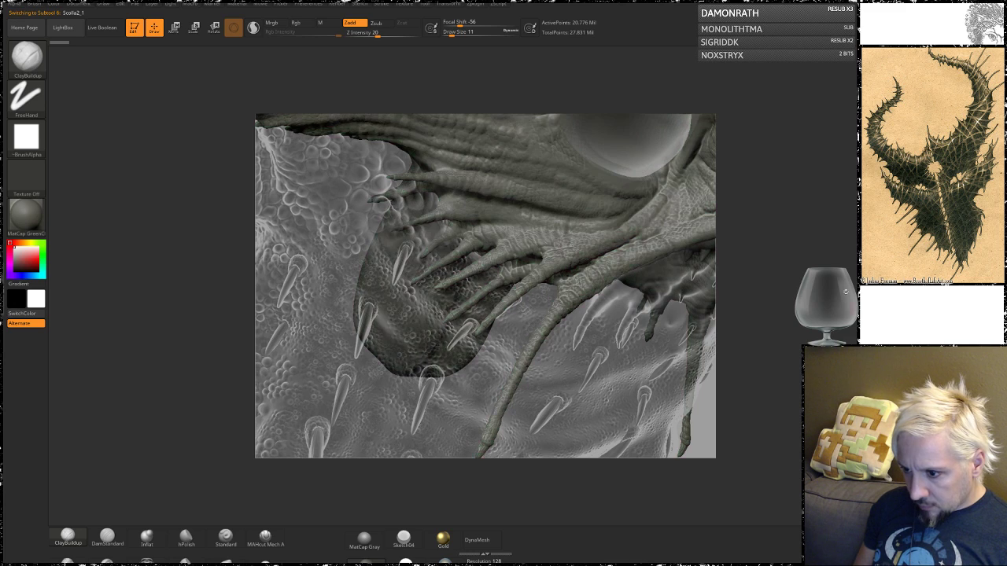
drag(780, 205, 744, 303)
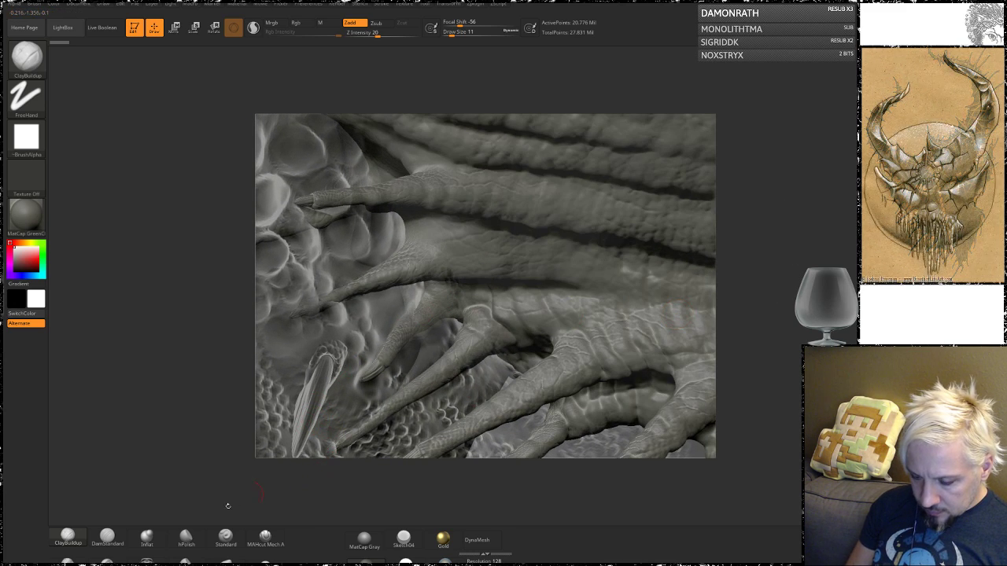
- With the Move brush at draw size 20, reshape the short fin tendril so it sits clear of the body
click(225, 561)
key(space)
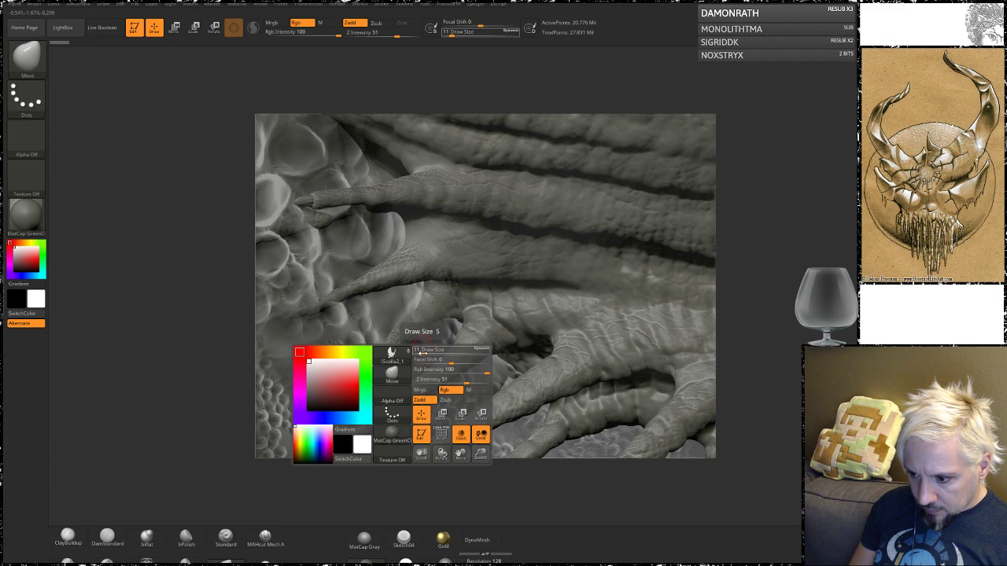
drag(422, 351, 406, 336)
drag(768, 275, 773, 293)
key(space)
drag(407, 335, 399, 336)
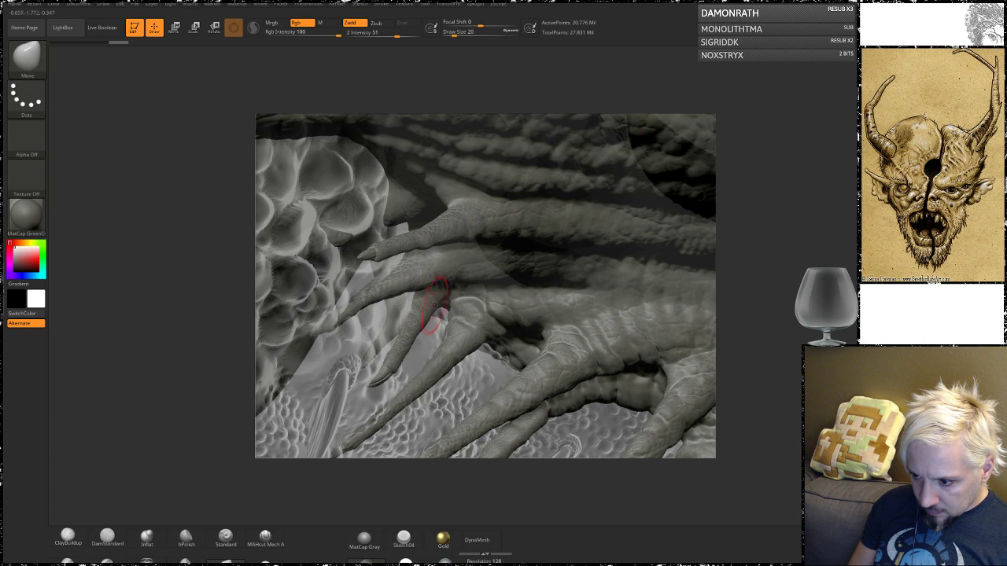
drag(412, 321, 404, 334)
drag(369, 386, 384, 361)
mouse_move(785, 308)
mouse_down()
mouse_move(797, 251)
mouse_move(774, 295)
mouse_up()
drag(161, 257, 197, 256)
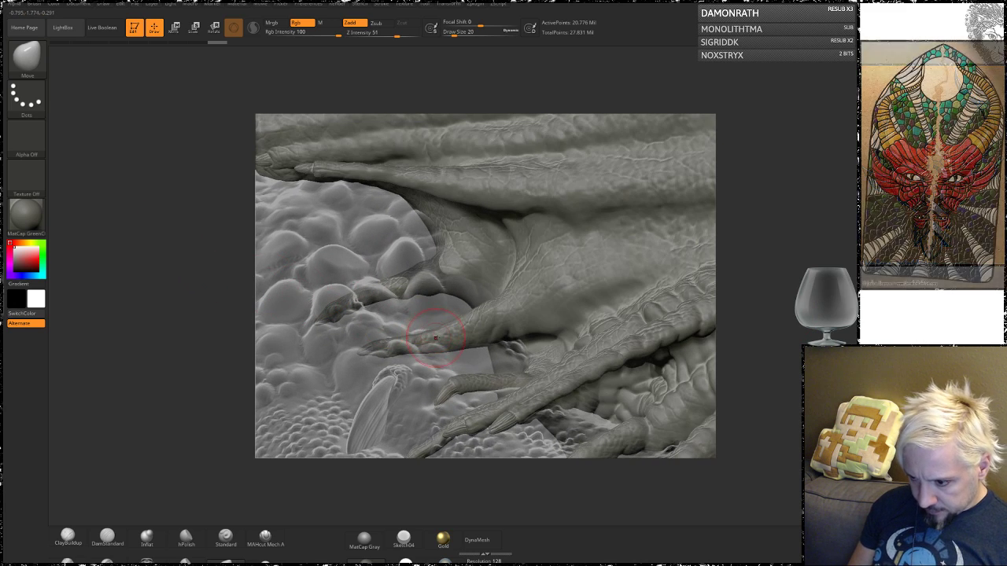
- Raise the Move brush's draw size to 35 and reposition the tendril above the short one against the large scales
key(space)
drag(434, 342, 435, 342)
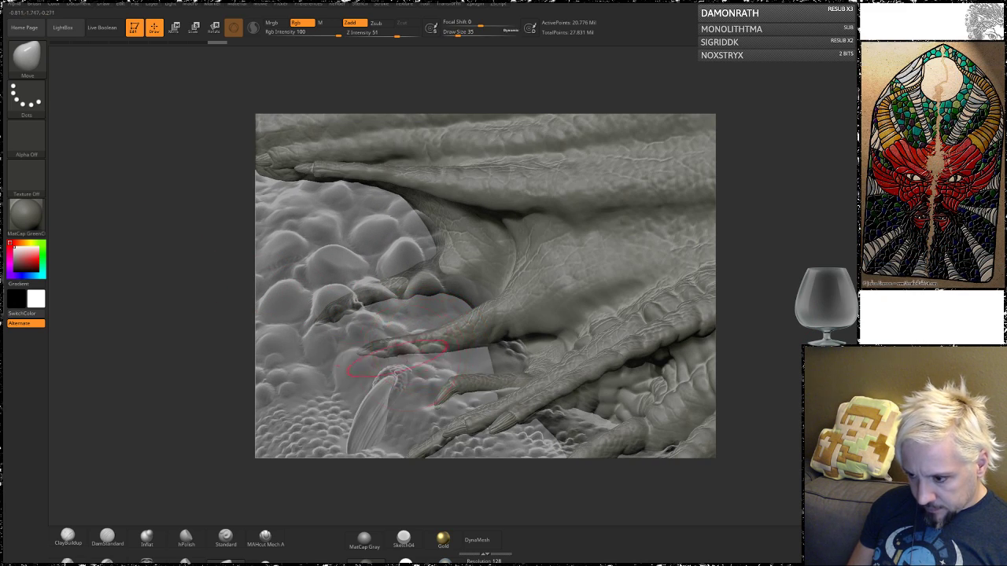
drag(192, 326, 220, 328)
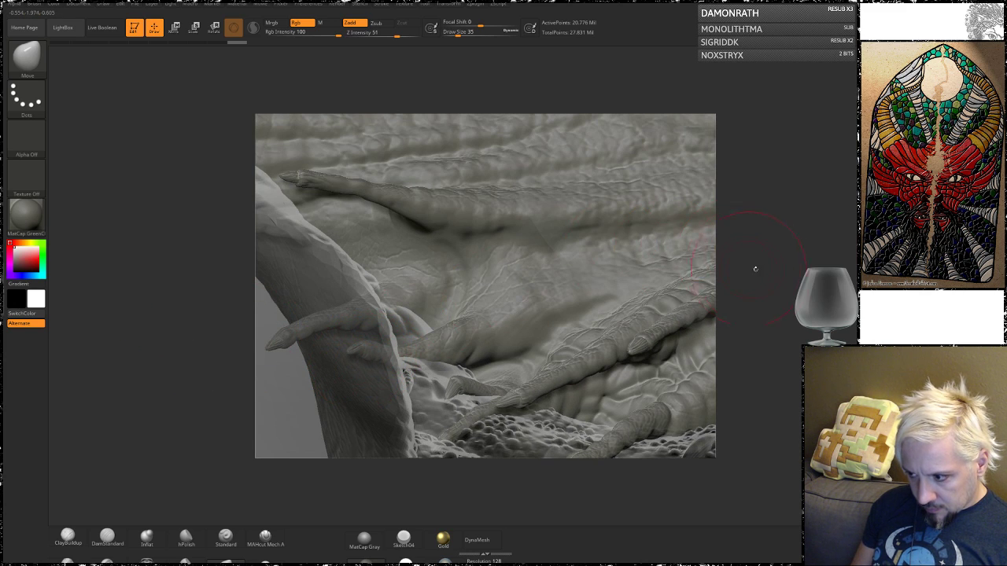
drag(756, 268, 722, 267)
drag(395, 344, 393, 372)
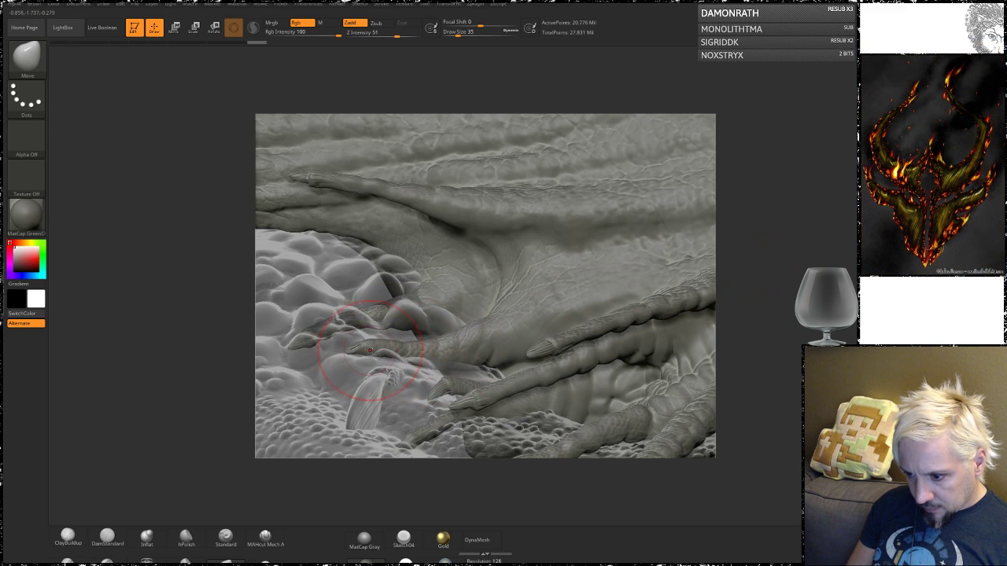
mouse_move(776, 221)
mouse_down()
mouse_move(772, 254)
mouse_move(769, 238)
mouse_up()
drag(422, 351, 421, 365)
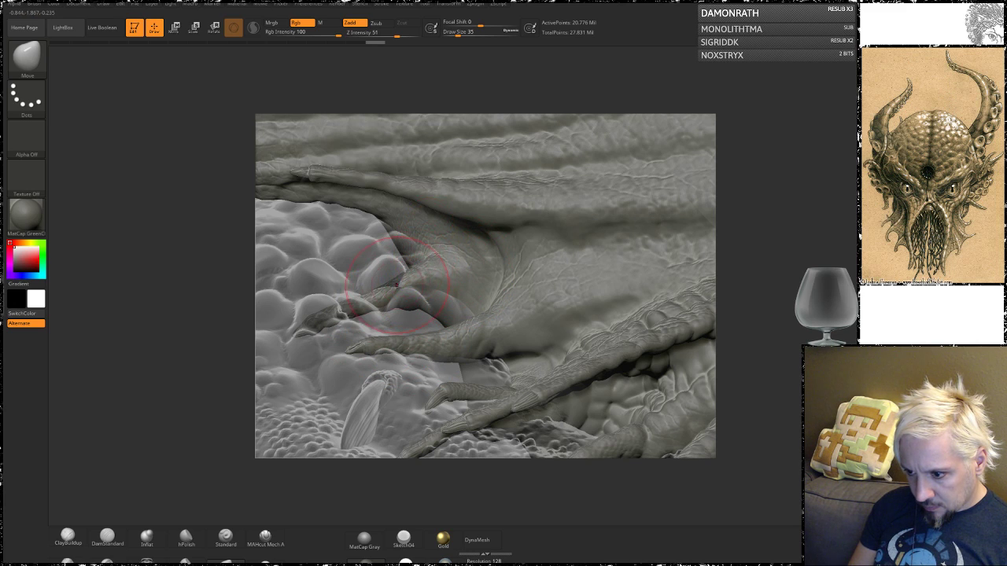
- Pull the next tendril up out of the large round scales and lengthen its tip across them
drag(397, 275, 390, 278)
drag(724, 265, 756, 264)
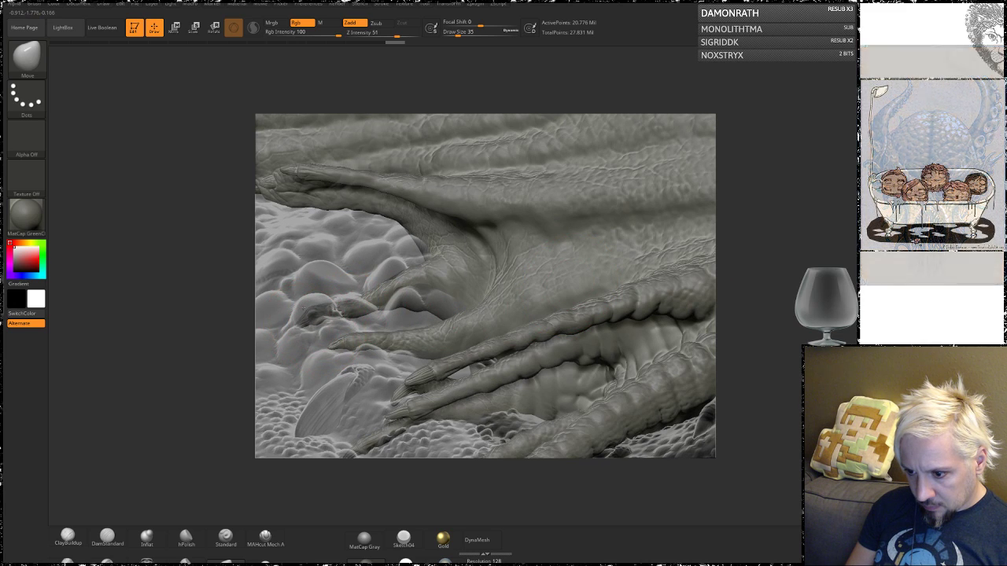
mouse_move(322, 317)
mouse_down()
mouse_move(314, 311)
mouse_move(345, 288)
mouse_move(374, 282)
mouse_move(302, 312)
mouse_up()
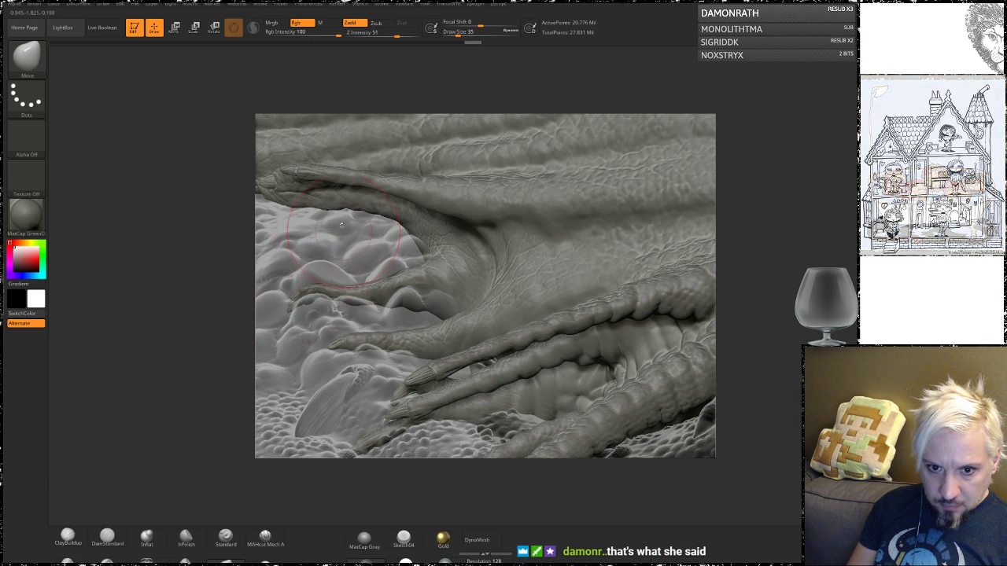
drag(196, 280, 376, 281)
- Set the Move brush's draw size to 20 and refine the lengthened tendril's curve from several angles
mouse_move(778, 228)
mouse_down()
mouse_move(378, 254)
mouse_move(374, 241)
mouse_up()
key(space)
drag(797, 259, 769, 219)
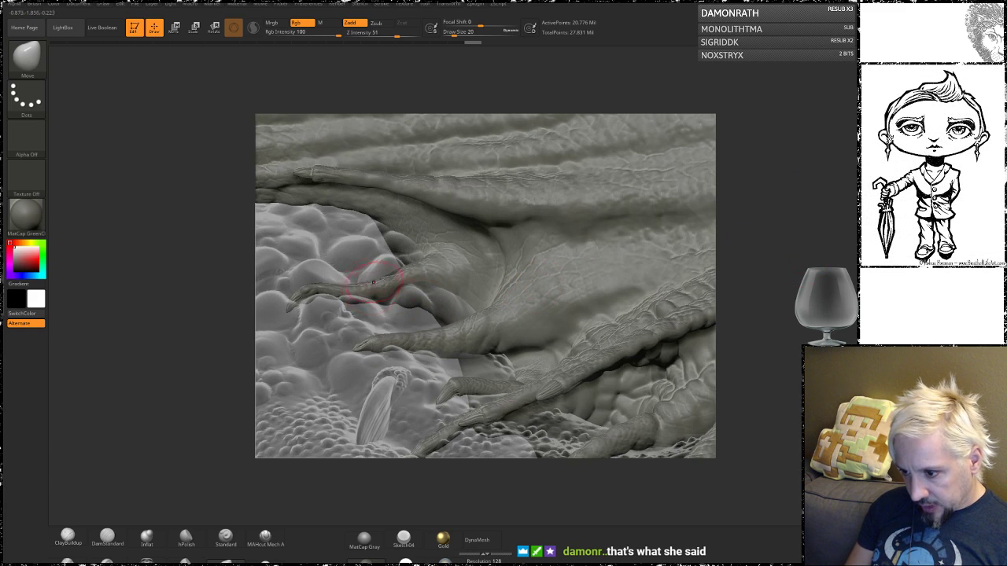
drag(809, 249, 324, 236)
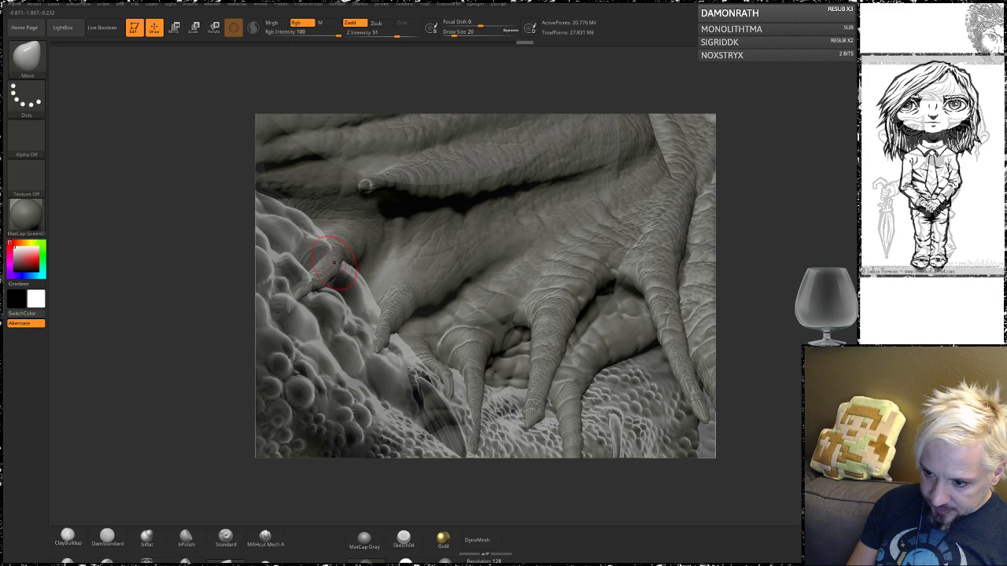
right_drag(365, 186, 402, 280)
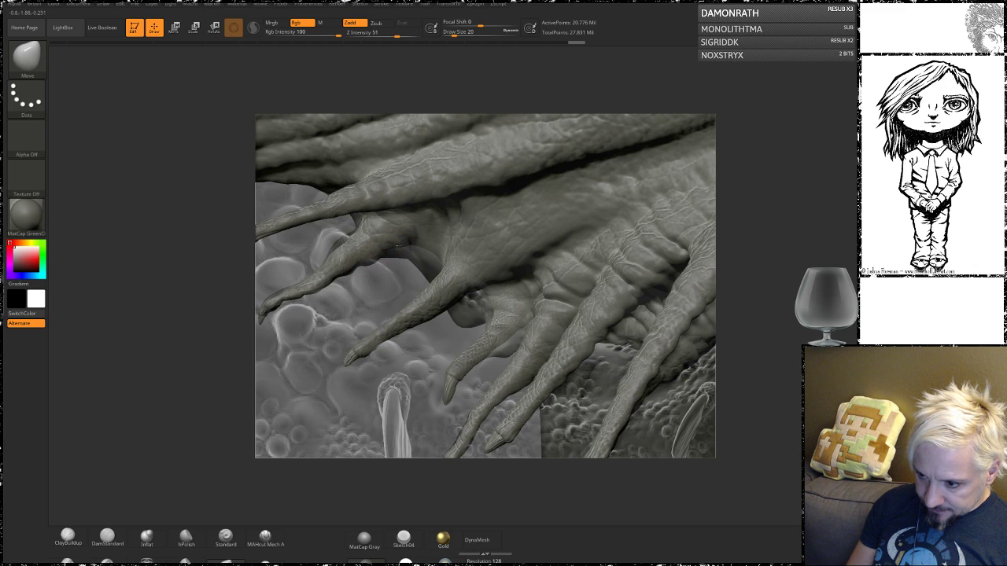
right_drag(397, 247, 363, 231)
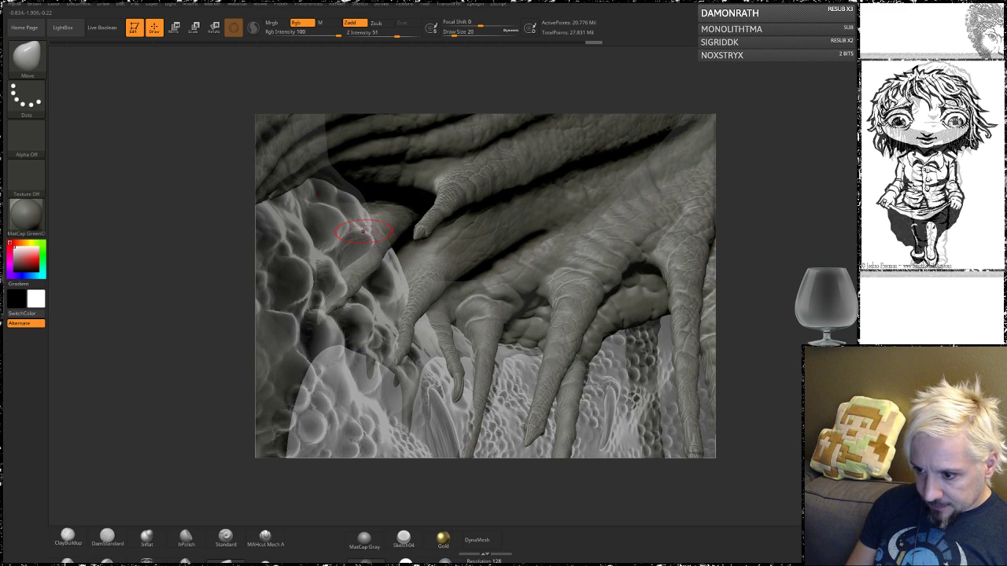
- Switch to the body subtool and push the large scales away from the lengthened tendril with the Move brush
alt+click(391, 256)
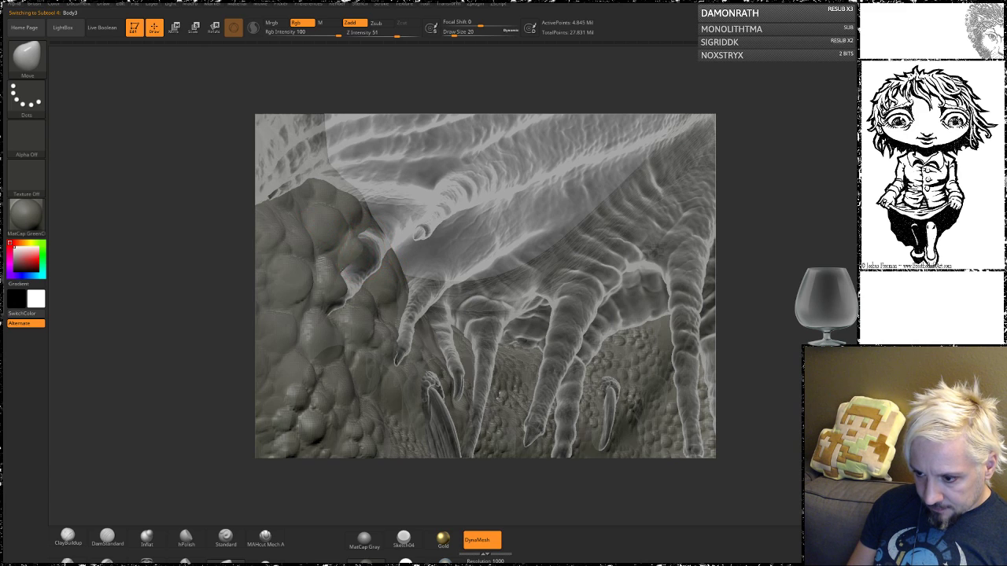
drag(378, 253, 369, 251)
drag(761, 262, 725, 249)
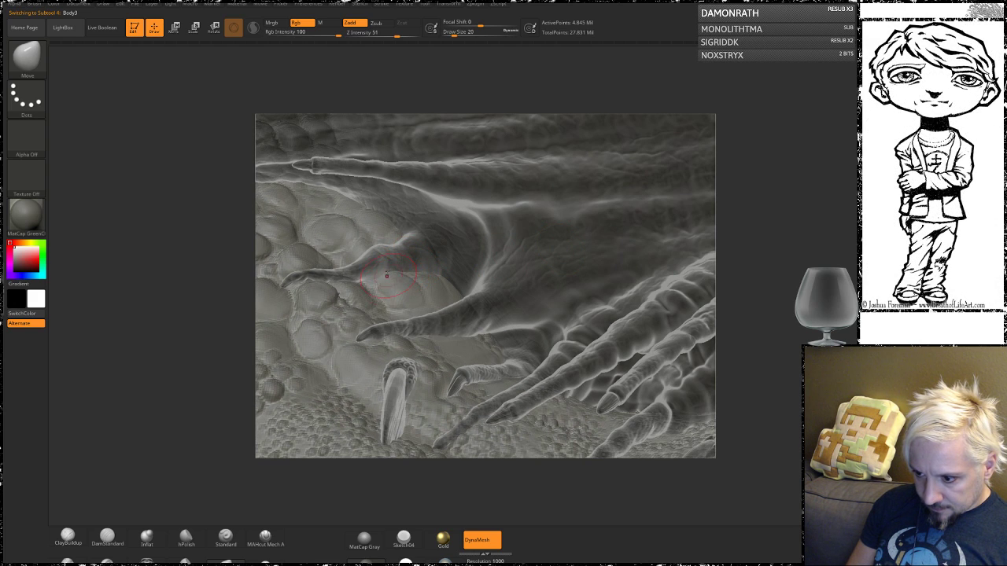
drag(738, 244, 579, 269)
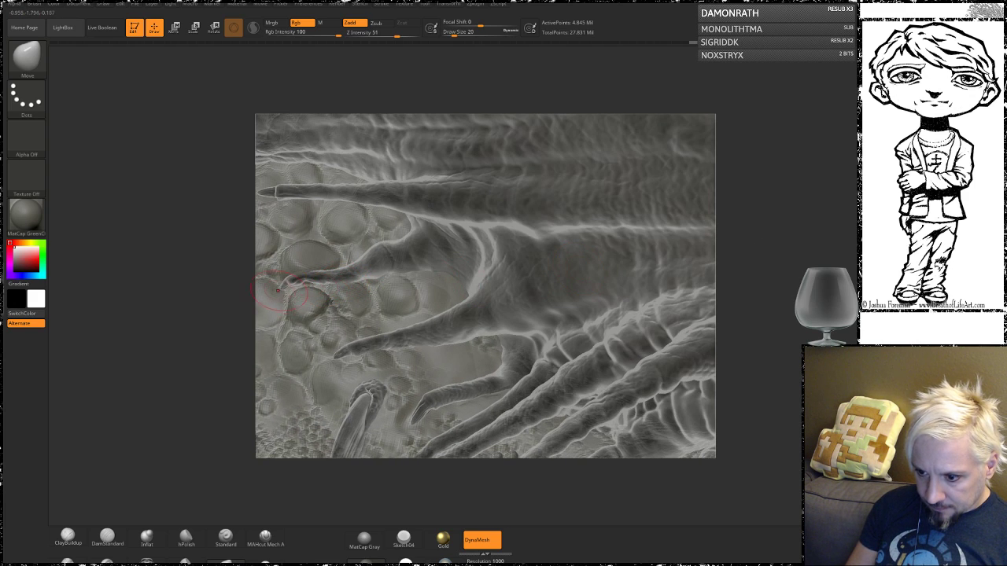
mouse_move(743, 236)
mouse_down()
mouse_move(780, 251)
mouse_move(787, 269)
mouse_up()
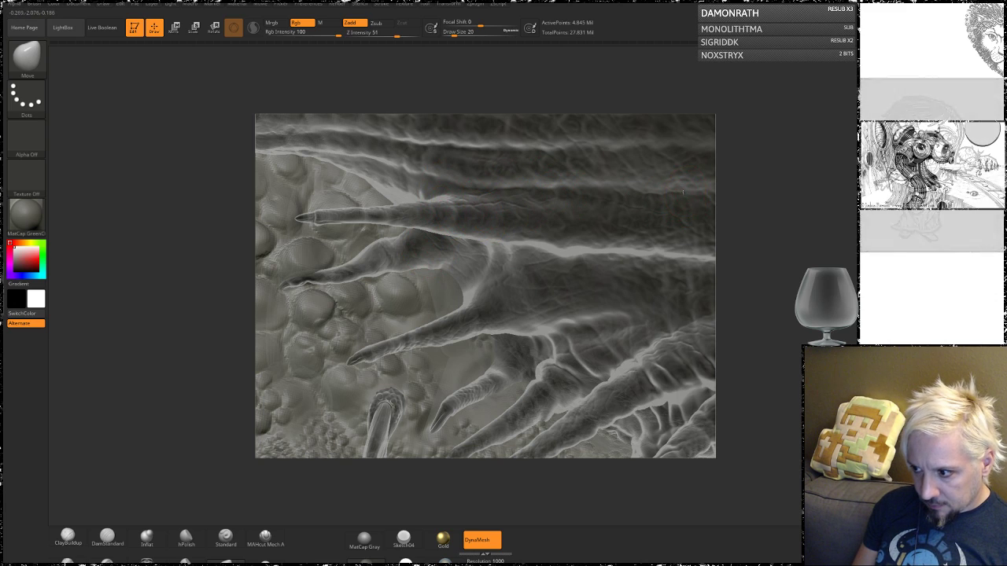
mouse_move(747, 236)
mouse_down()
mouse_move(785, 233)
mouse_move(686, 192)
mouse_up()
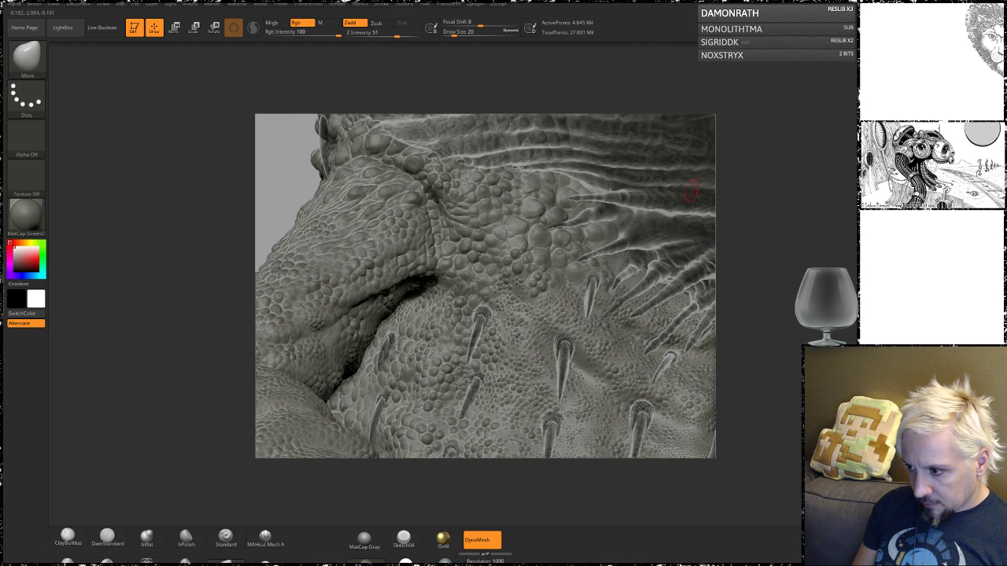
drag(786, 188, 757, 199)
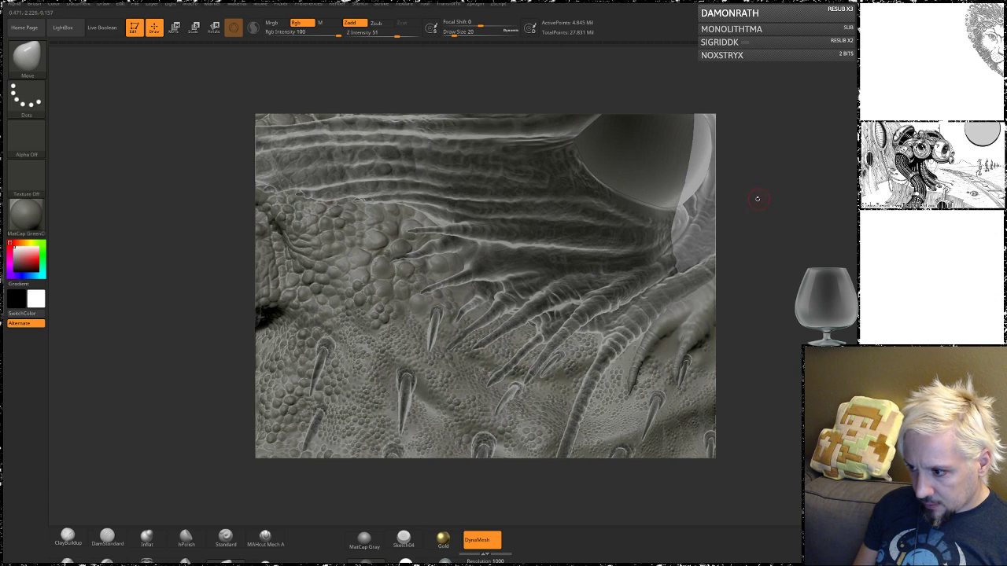
- Switch back to the fin subtool and adjust the lengthened tendril over the large scales
alt+click(707, 212)
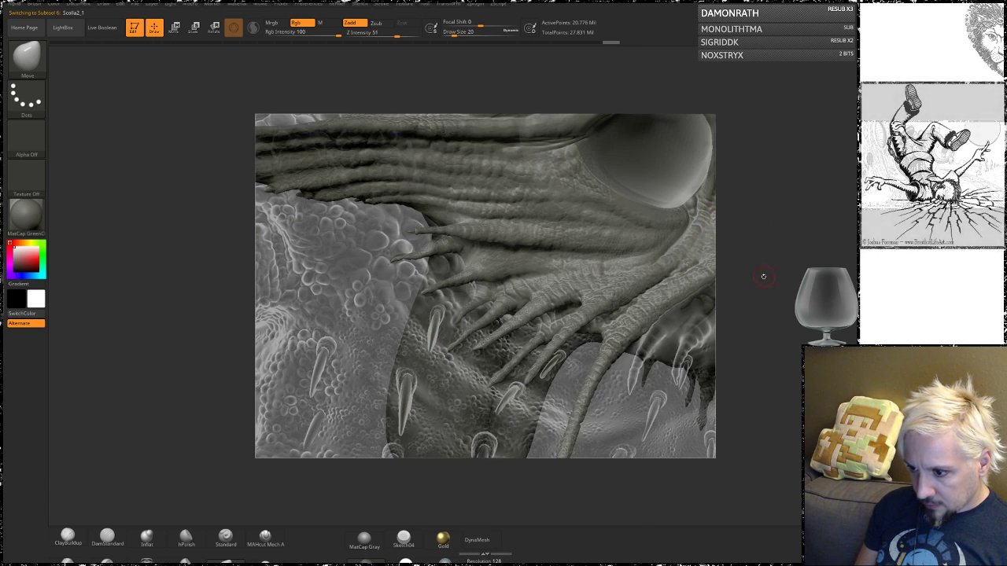
mouse_move(763, 277)
alt+mouse_down()
mouse_move(763, 250)
mouse_move(761, 334)
alt+mouse_up()
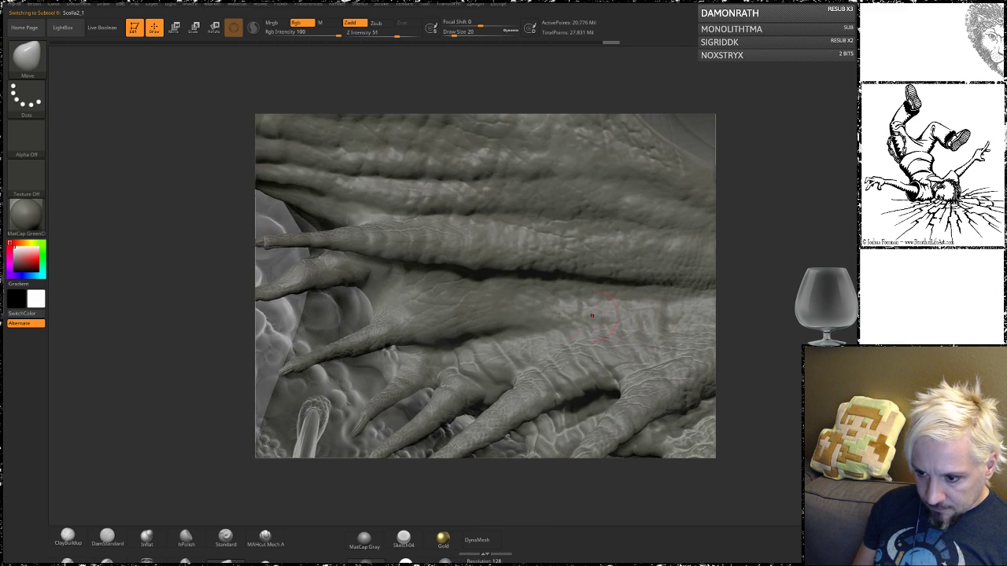
drag(823, 248, 358, 280)
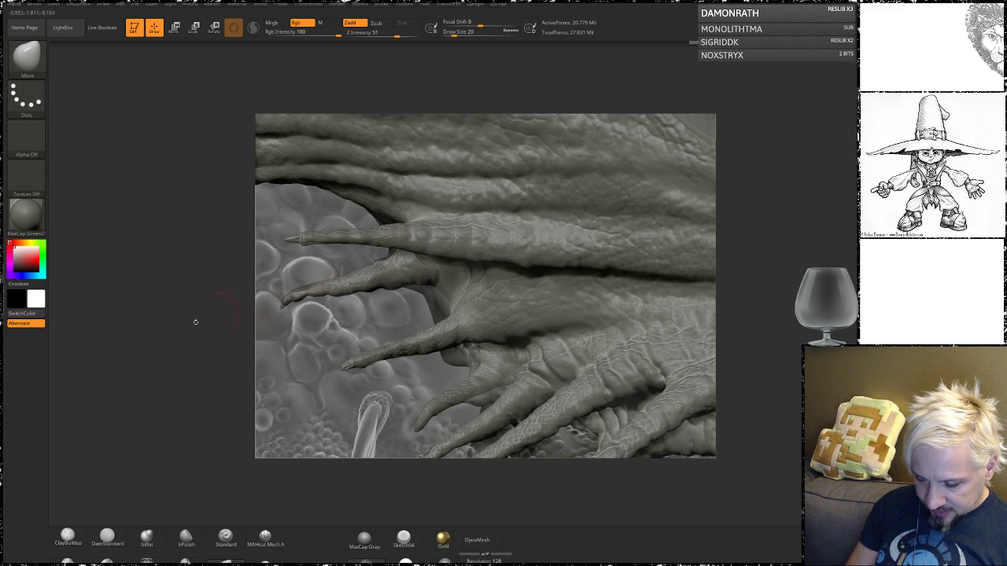
- Examine the reshaped fin tendrils and the whole head from several angles and distances
drag(195, 322, 272, 301)
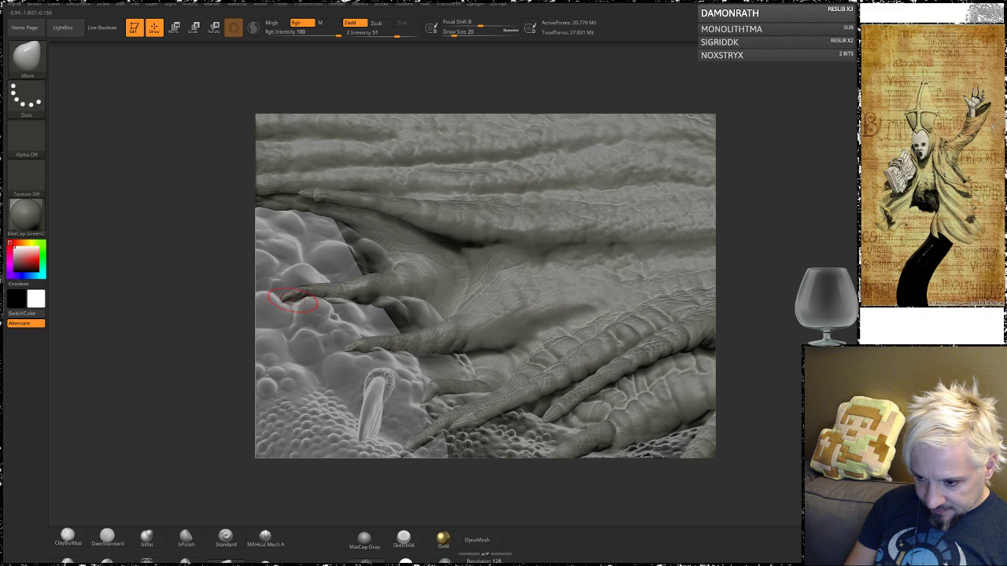
mouse_move(205, 295)
mouse_down()
mouse_move(163, 302)
mouse_move(258, 297)
mouse_move(208, 256)
mouse_move(192, 262)
mouse_up()
key(f)
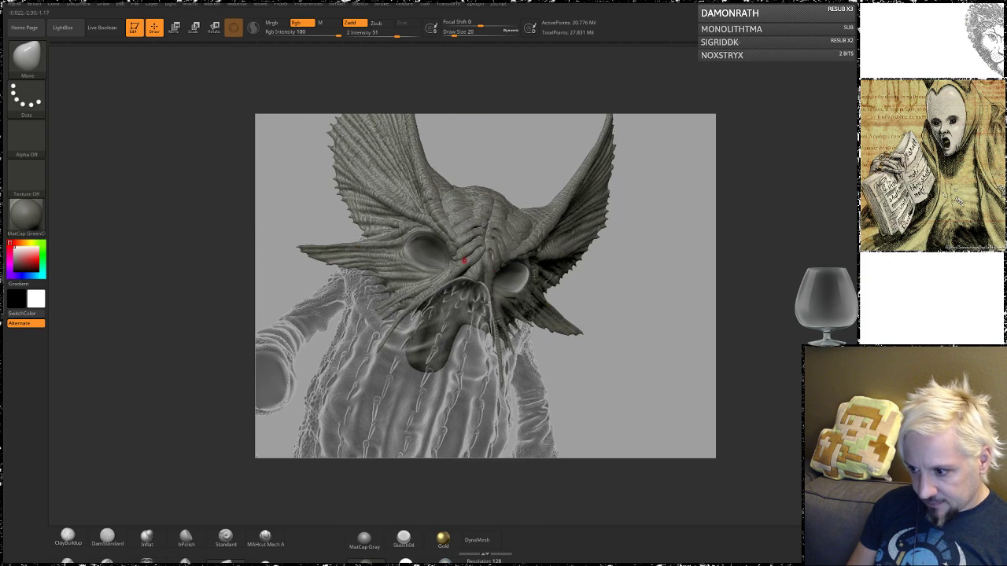
alt+drag(687, 325, 637, 290)
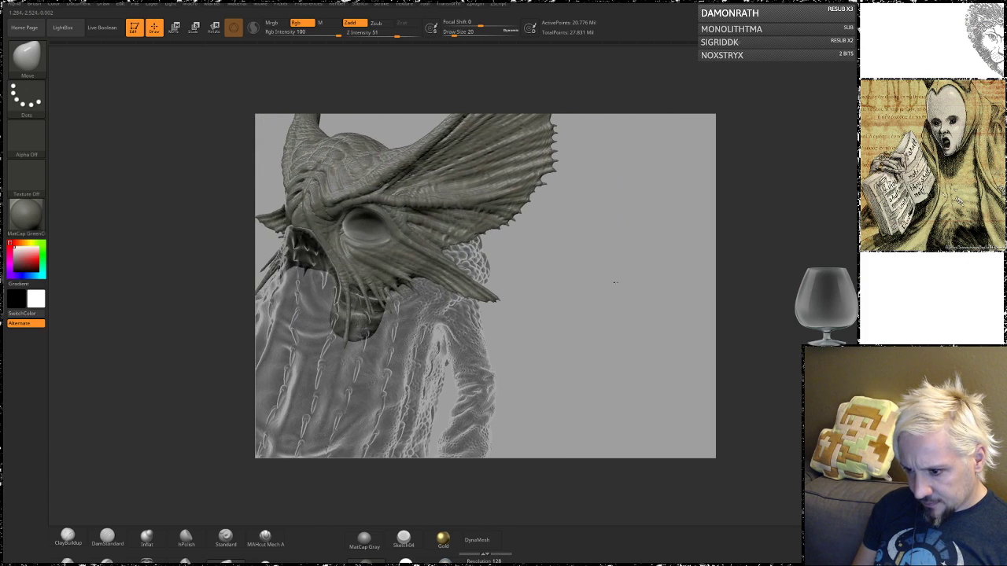
mouse_move(591, 319)
alt+mouse_down()
mouse_move(579, 267)
mouse_move(708, 322)
mouse_move(787, 328)
mouse_move(645, 308)
alt+mouse_up()
drag(294, 142, 576, 293)
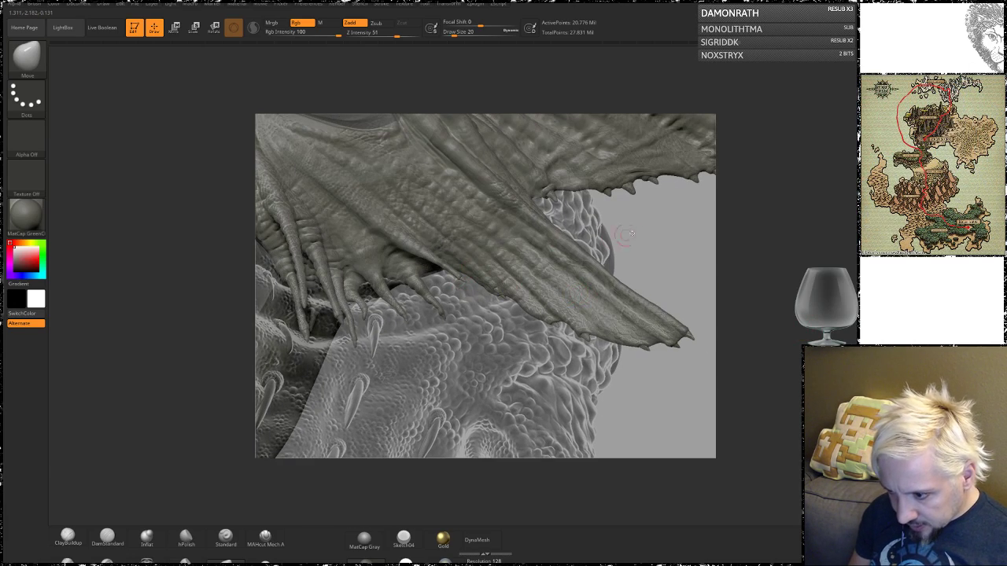
drag(654, 239, 704, 177)
mouse_move(677, 315)
mouse_down()
mouse_move(708, 350)
mouse_move(645, 303)
mouse_move(642, 241)
mouse_up()
alt+drag(638, 379, 584, 274)
alt+drag(530, 315, 656, 324)
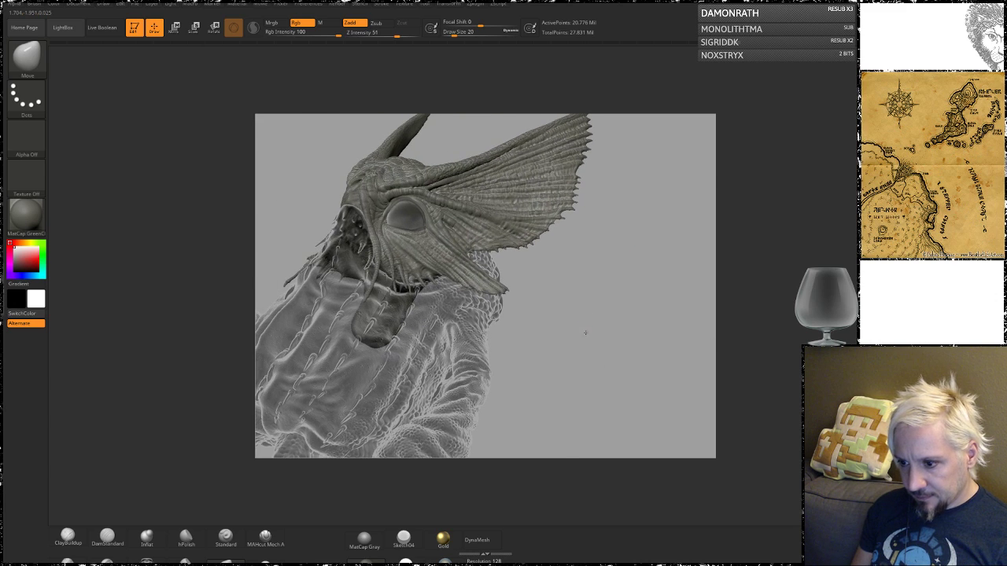
mouse_move(586, 333)
mouse_down()
mouse_move(616, 359)
mouse_move(582, 337)
mouse_move(576, 348)
mouse_move(584, 322)
mouse_up()
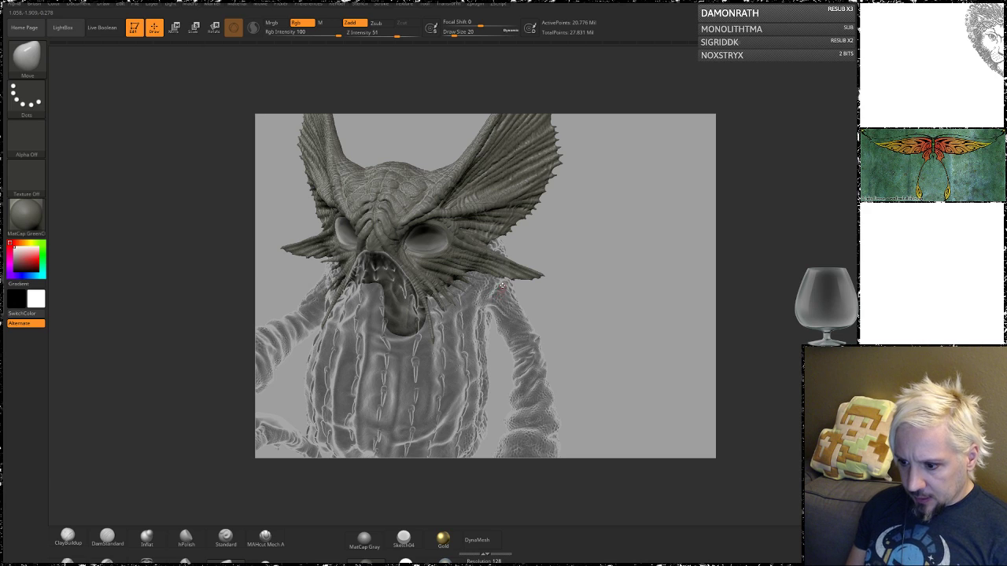
- Switch to the body subtool and build up the base of a central throat spike with ClayBuildup at draw size 14
alt+click(454, 336)
mouse_move(617, 327)
mouse_down()
mouse_move(642, 268)
mouse_move(598, 191)
mouse_move(624, 299)
mouse_move(677, 314)
mouse_move(696, 179)
mouse_move(452, 215)
mouse_up()
click(68, 529)
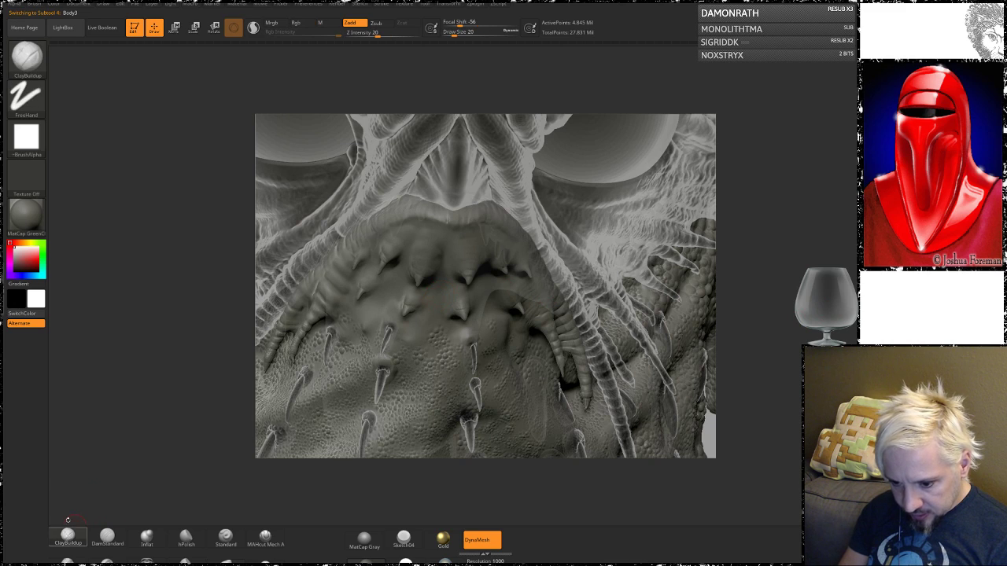
key(space)
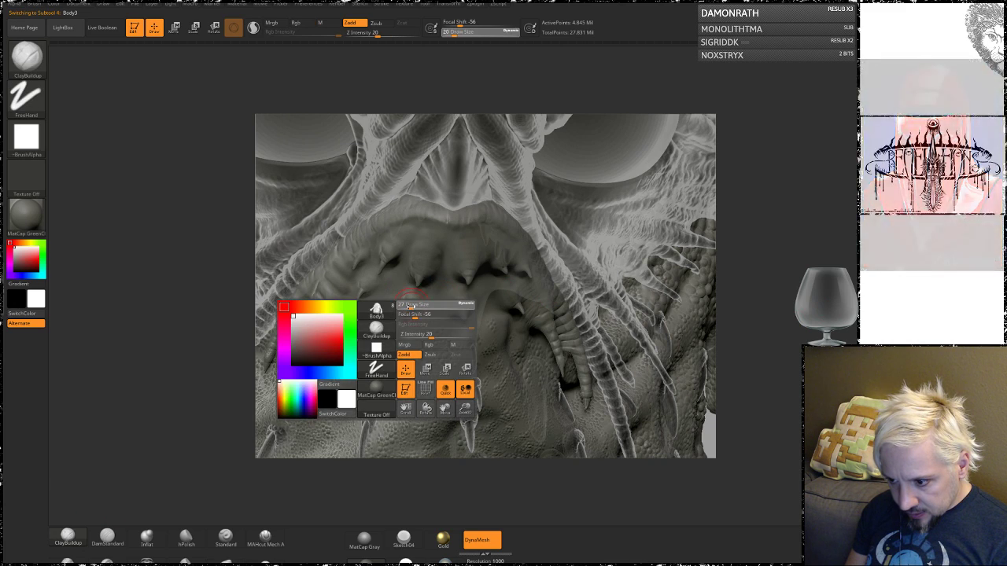
drag(407, 305, 402, 305)
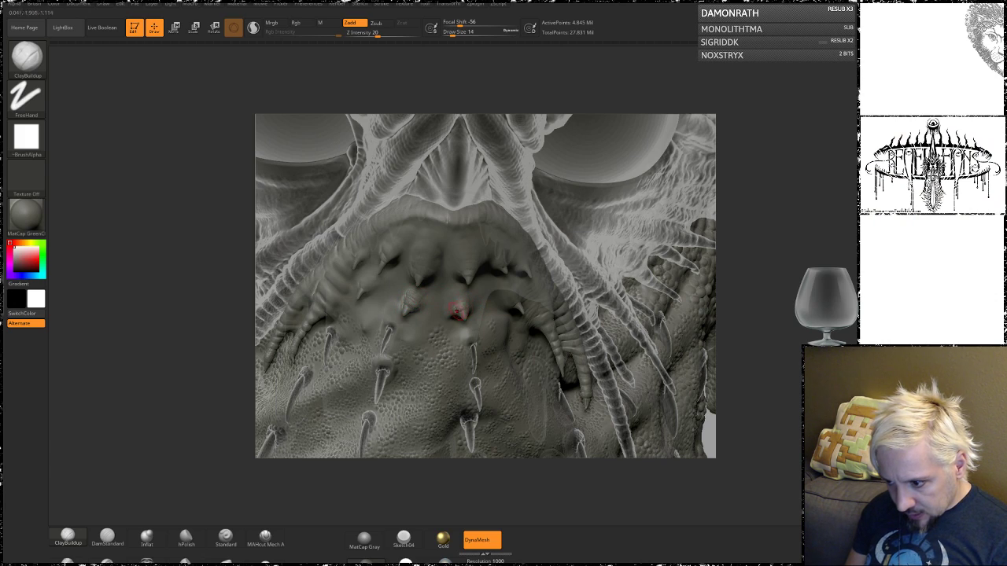
drag(457, 300, 462, 293)
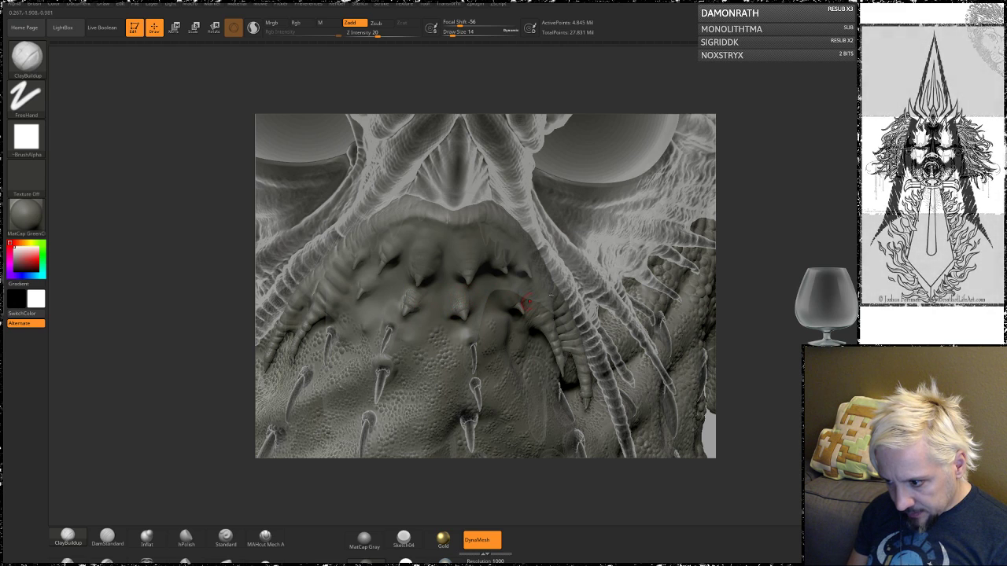
mouse_move(774, 334)
alt+mouse_down()
mouse_move(768, 324)
mouse_move(792, 330)
mouse_move(791, 318)
alt+mouse_up()
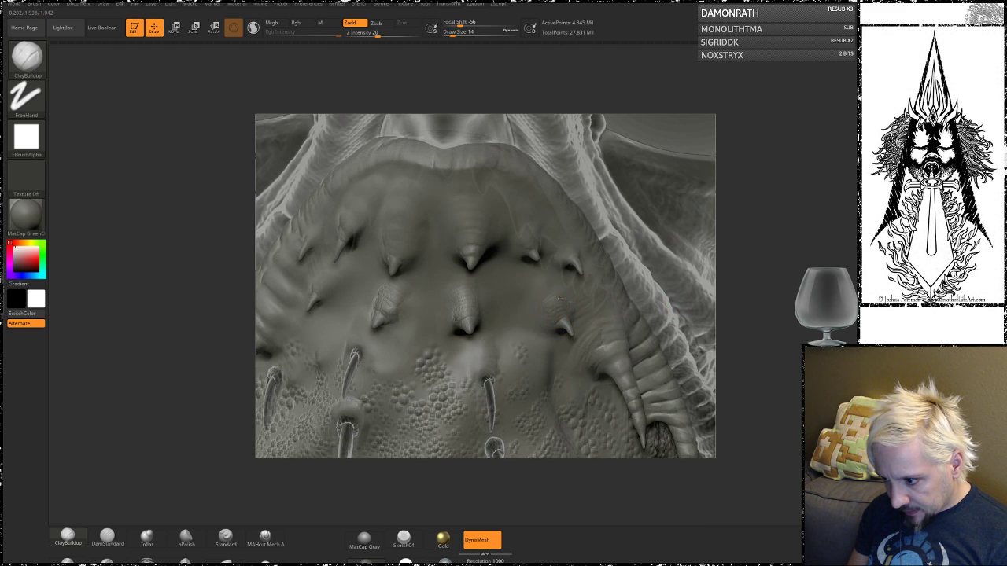
- QuickSave the project and smooth the built-up bases of the central throat spikes
key(shift)
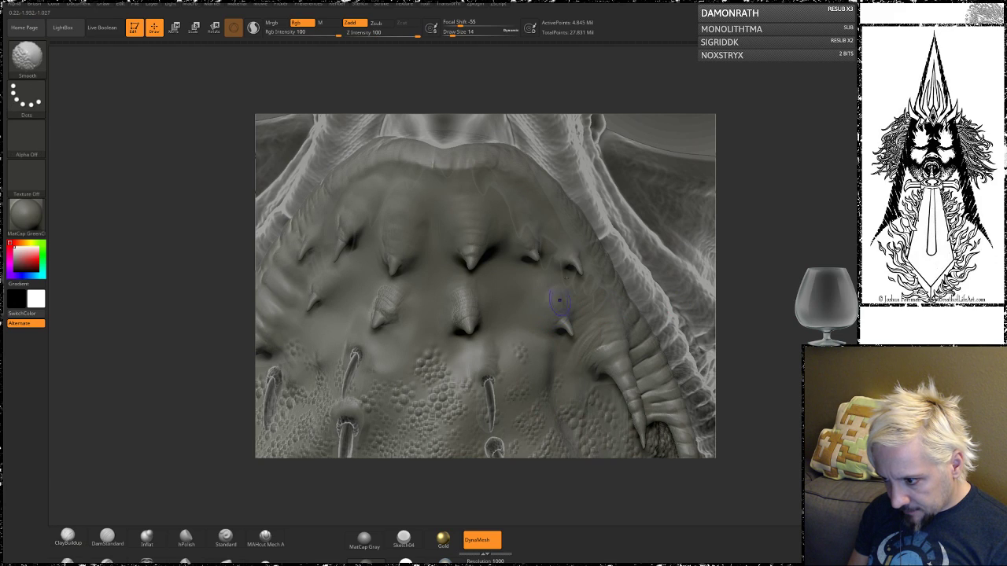
key(ctrl+s)
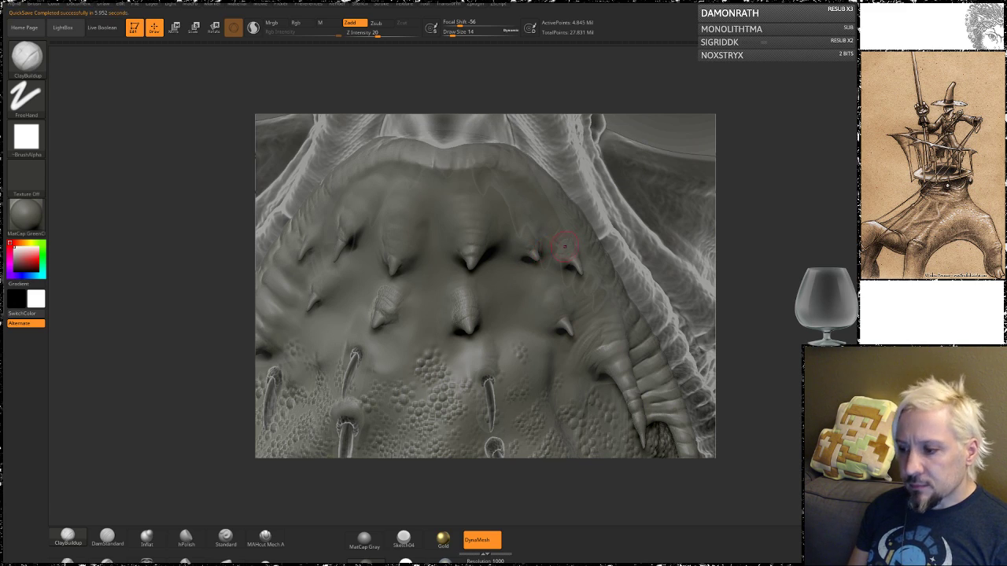
key(shift)
shift+drag(466, 295, 470, 305)
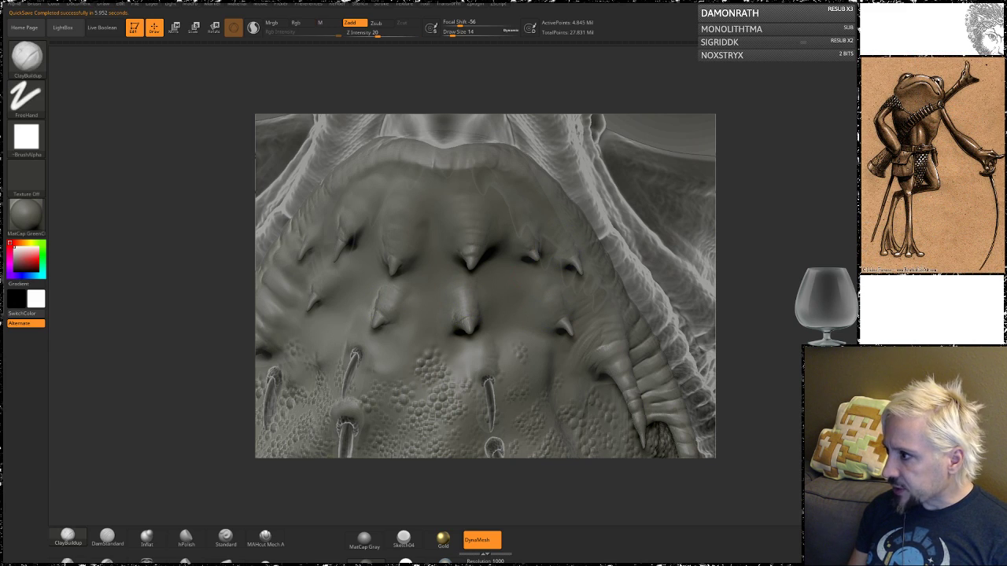
- Save the tool over the existing Scolla14 file
key(ctrl+shift+t)
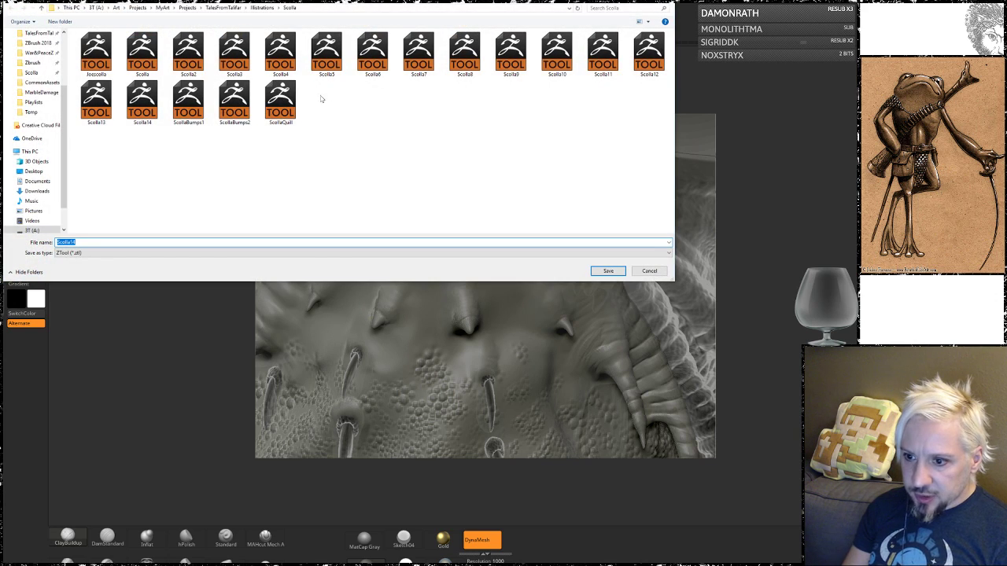
click(147, 102)
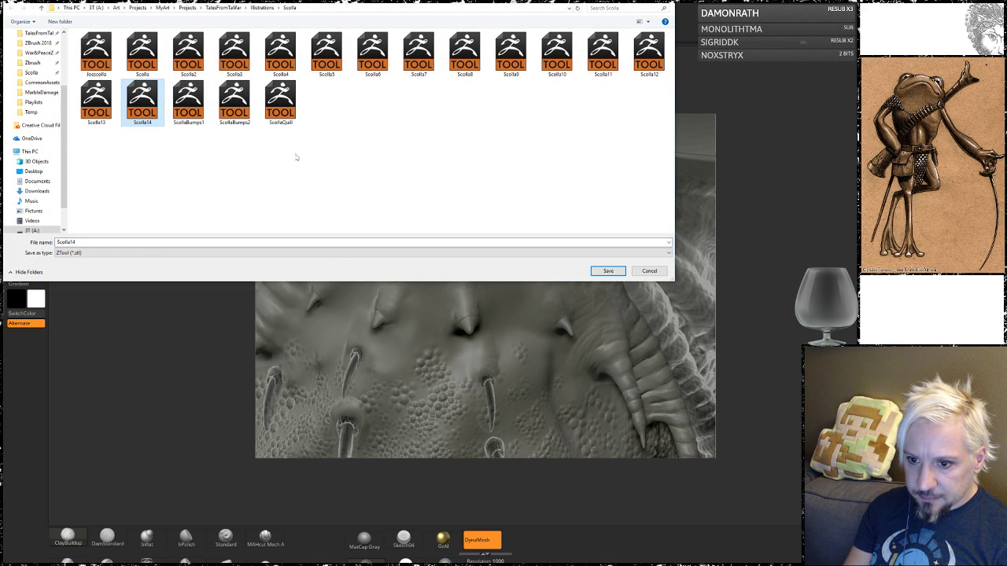
click(608, 271)
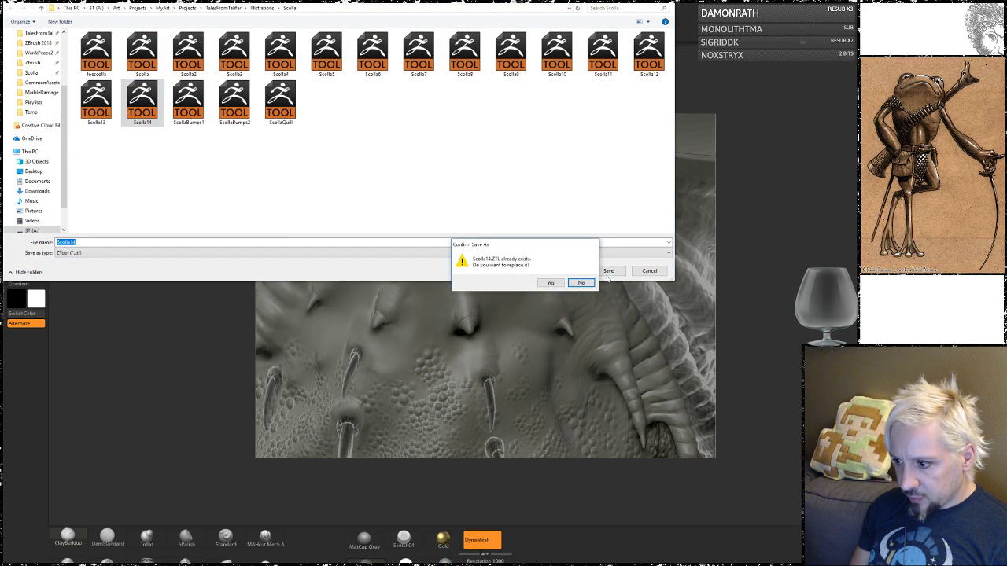
click(545, 280)
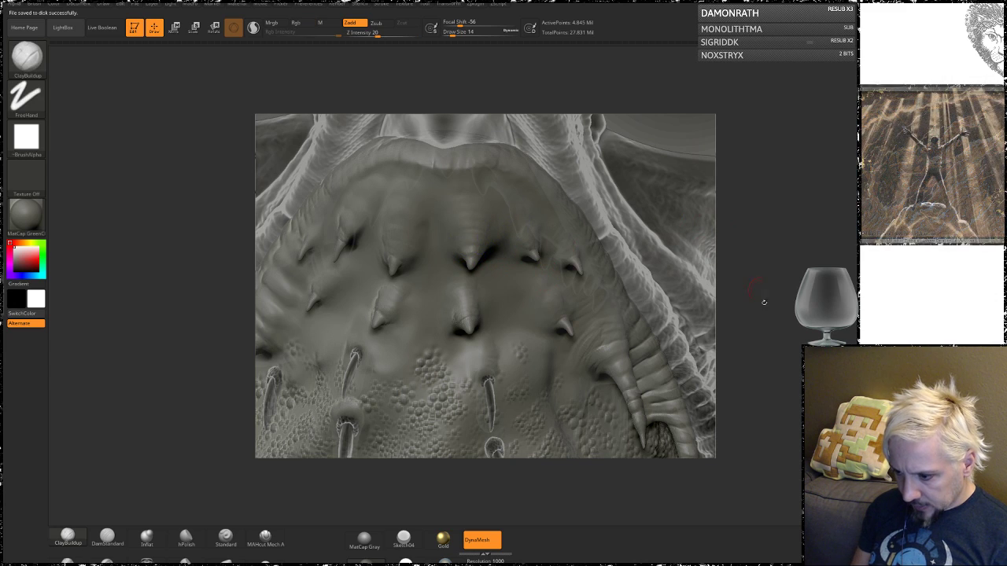
- Choose the Standard brush with the Spray stroke for adding scales to the throat
alt+drag(740, 257, 253, 337)
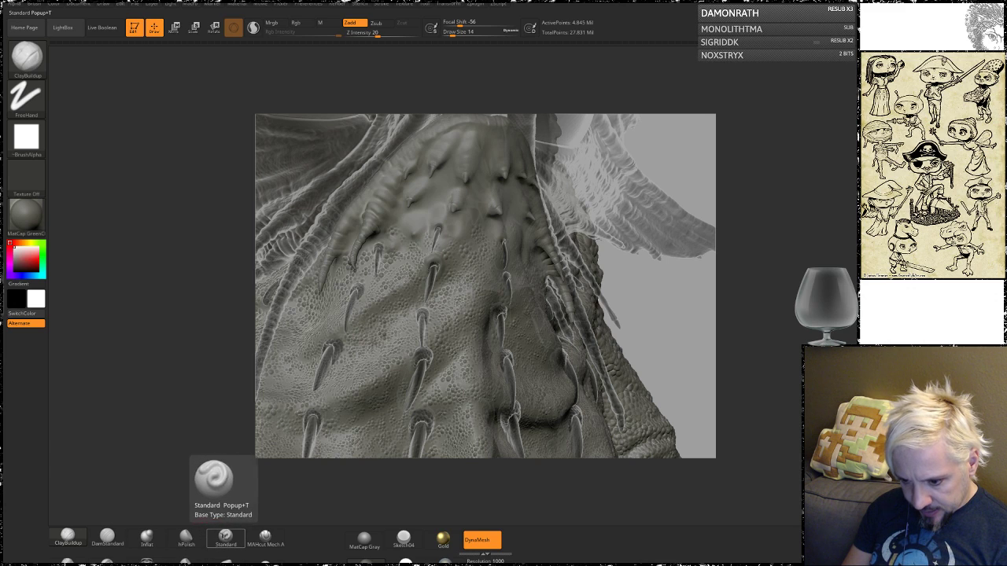
click(226, 537)
click(26, 96)
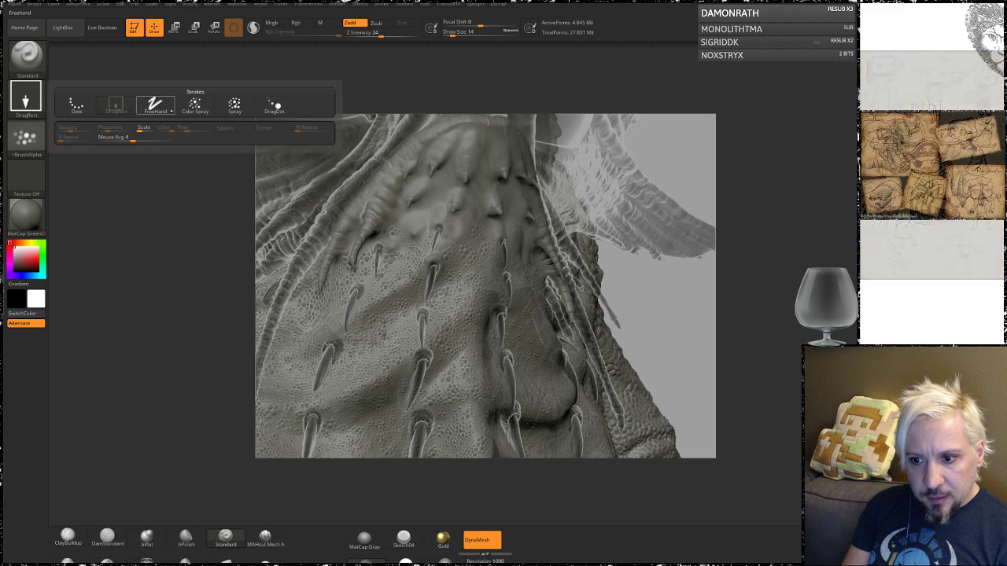
click(234, 105)
- Try spraying scales across the smooth skin between the throat spikes and the quills
drag(198, 278, 220, 398)
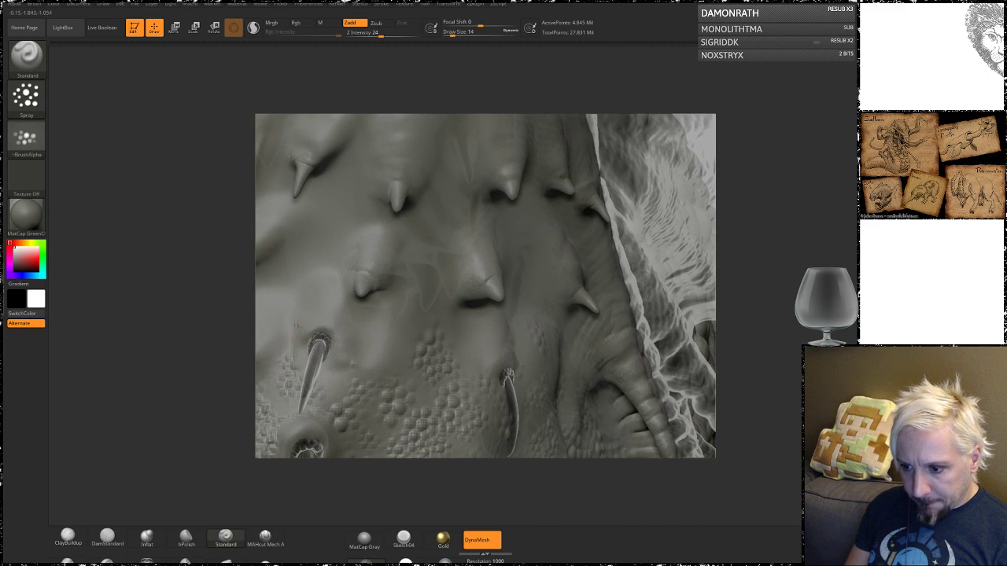
drag(296, 324, 366, 169)
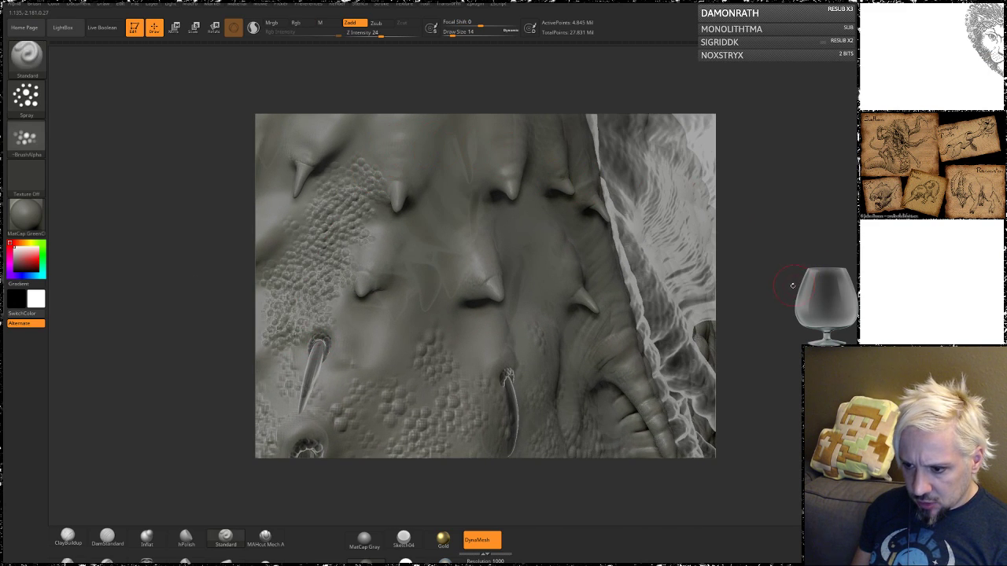
alt+drag(793, 284, 890, 266)
key(ctrl+z)
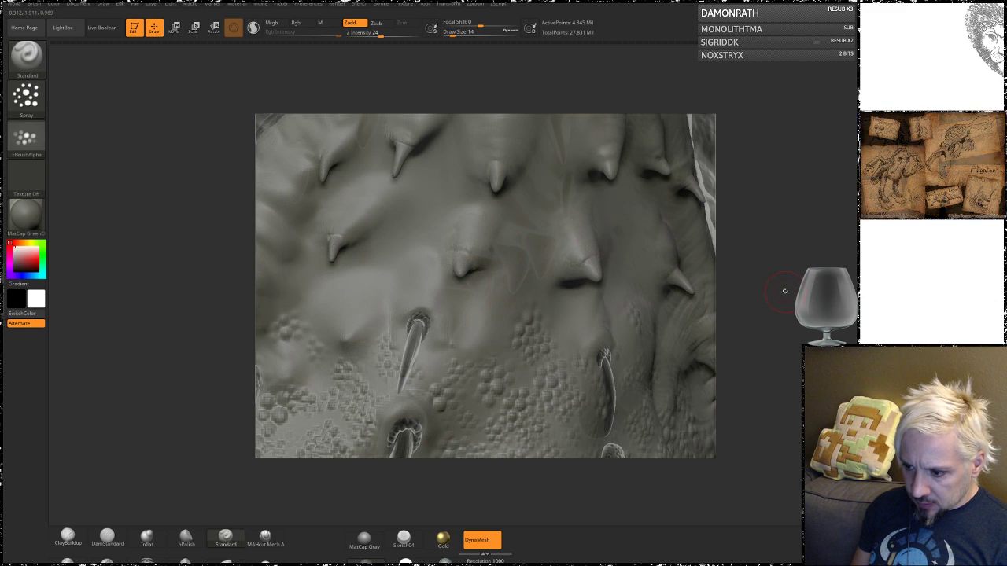
- Smooth the bare mound above the central quill and spray small scales over it at draw size 13
mouse_move(785, 290)
mouse_down()
mouse_move(778, 248)
mouse_move(796, 232)
mouse_move(769, 259)
mouse_move(775, 254)
mouse_move(777, 285)
mouse_up()
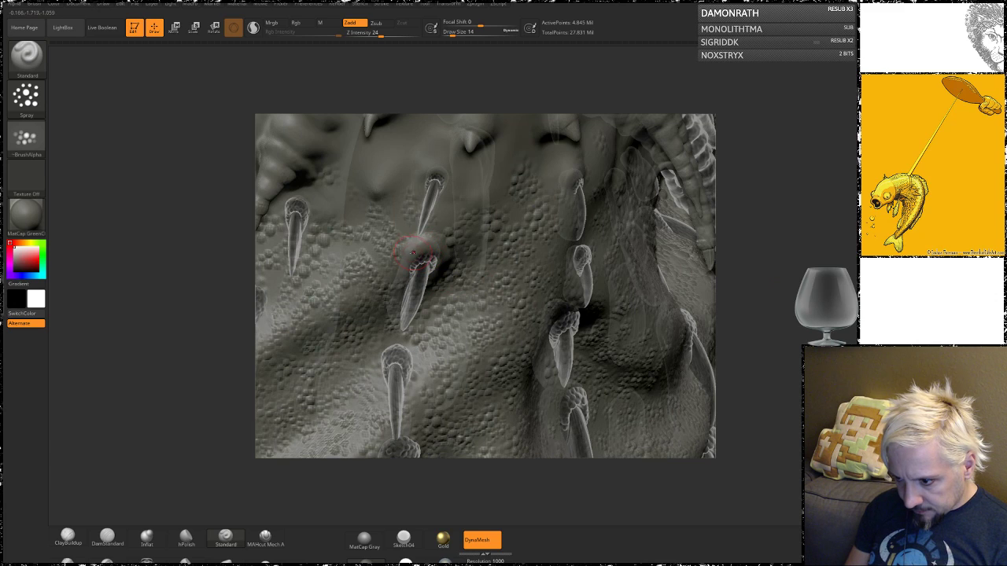
shift+drag(421, 241, 452, 241)
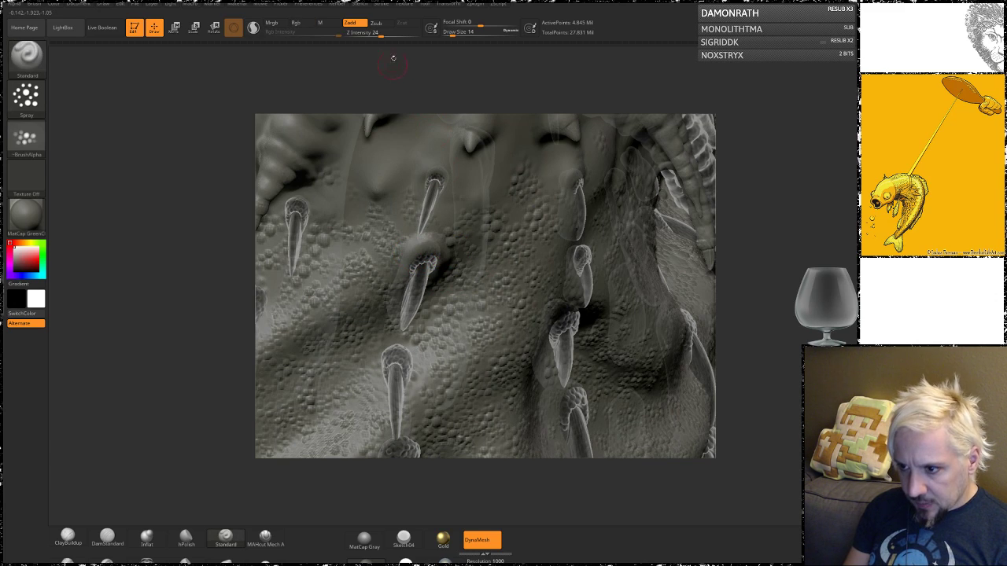
drag(433, 262, 427, 262)
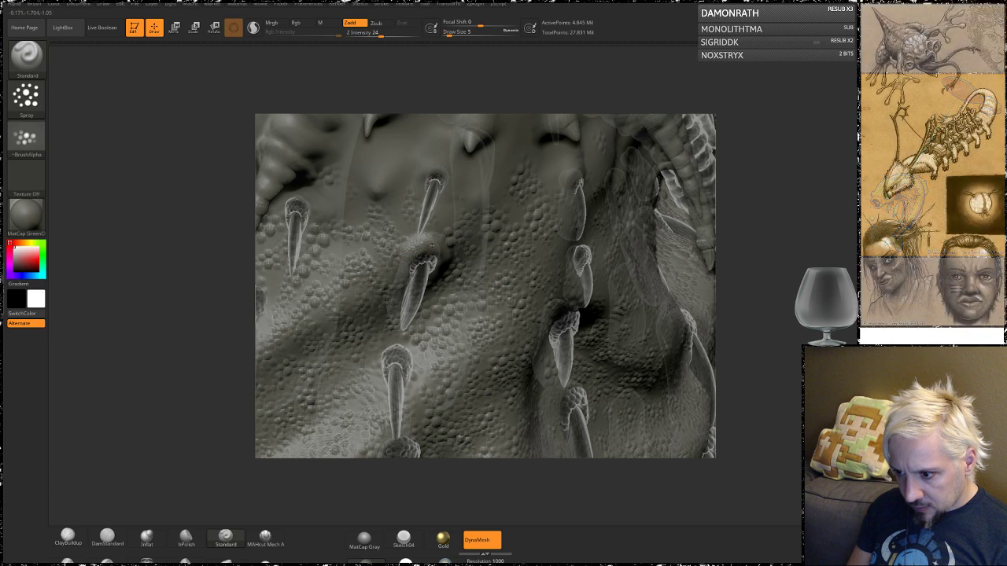
key(space)
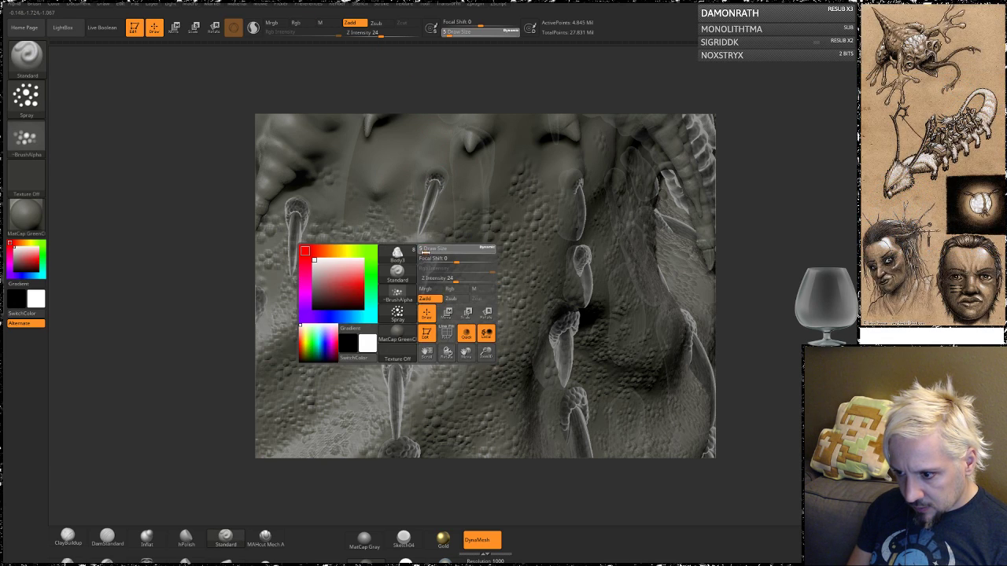
drag(427, 248, 430, 249)
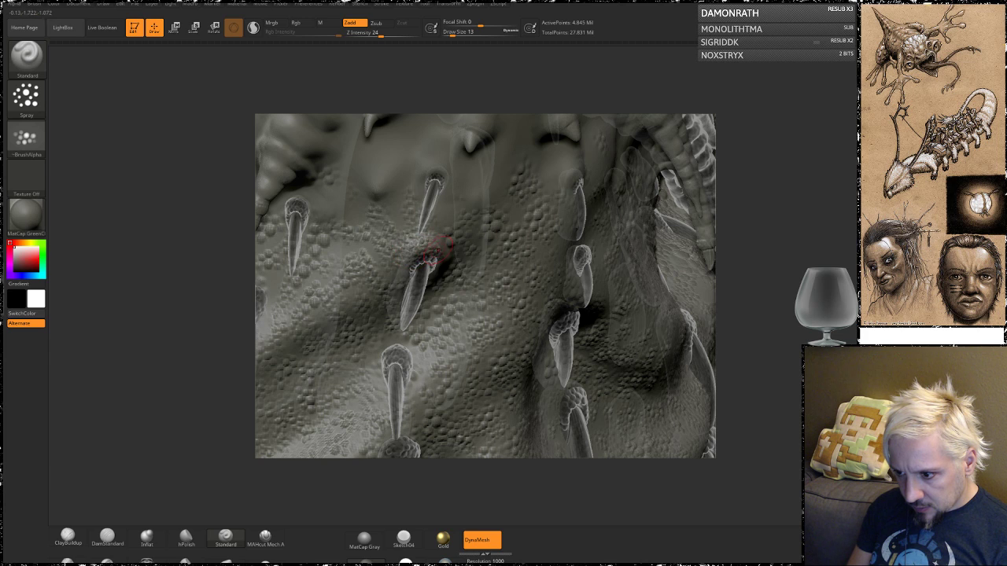
drag(780, 229, 784, 215)
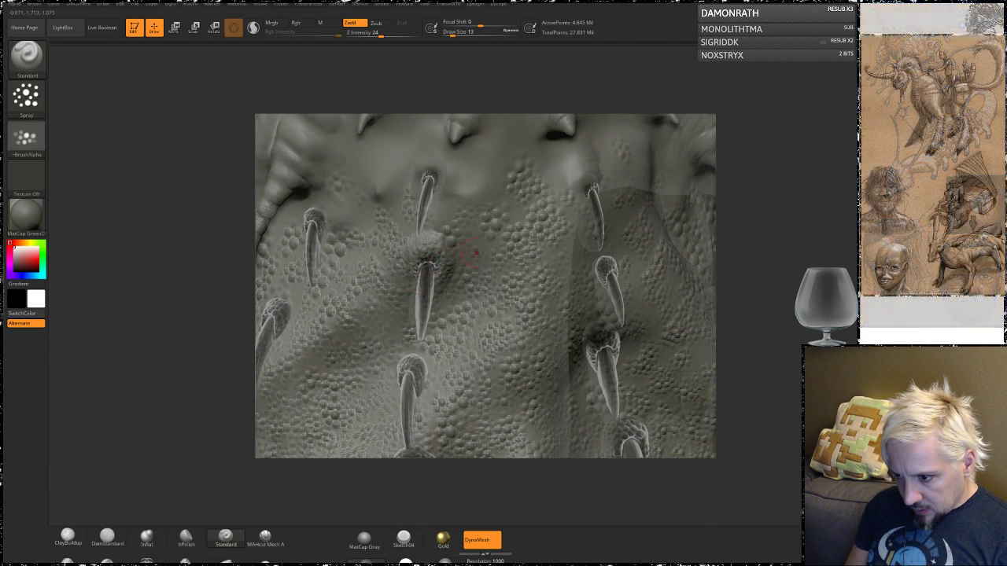
- Make the quills subtool Body4 active with the other subtools transparent, and choose the Clay brush at draw size 7
mouse_move(771, 236)
mouse_down()
mouse_move(765, 253)
mouse_move(776, 258)
mouse_move(268, 281)
mouse_move(783, 285)
mouse_move(784, 298)
mouse_move(428, 311)
mouse_up()
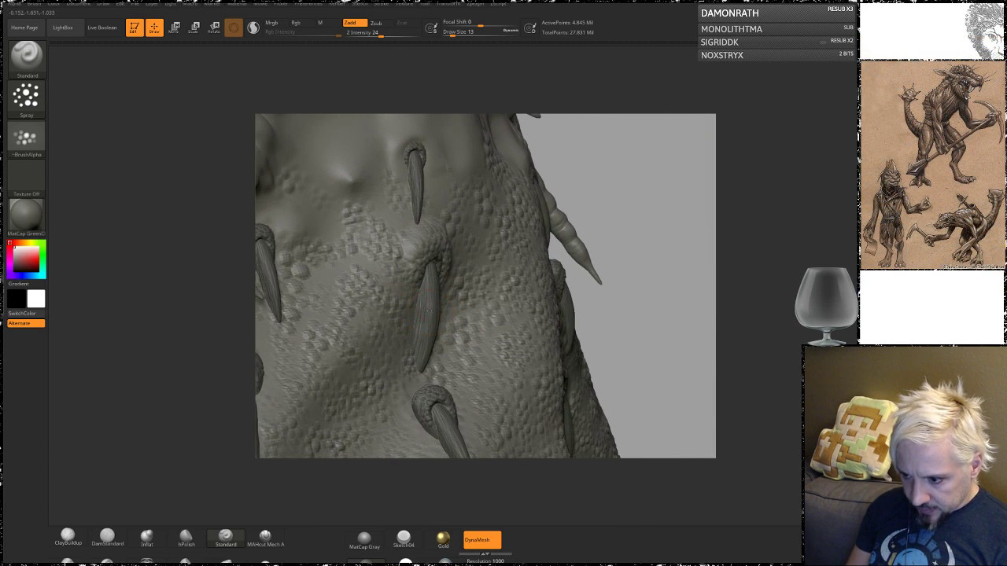
alt+click(429, 309)
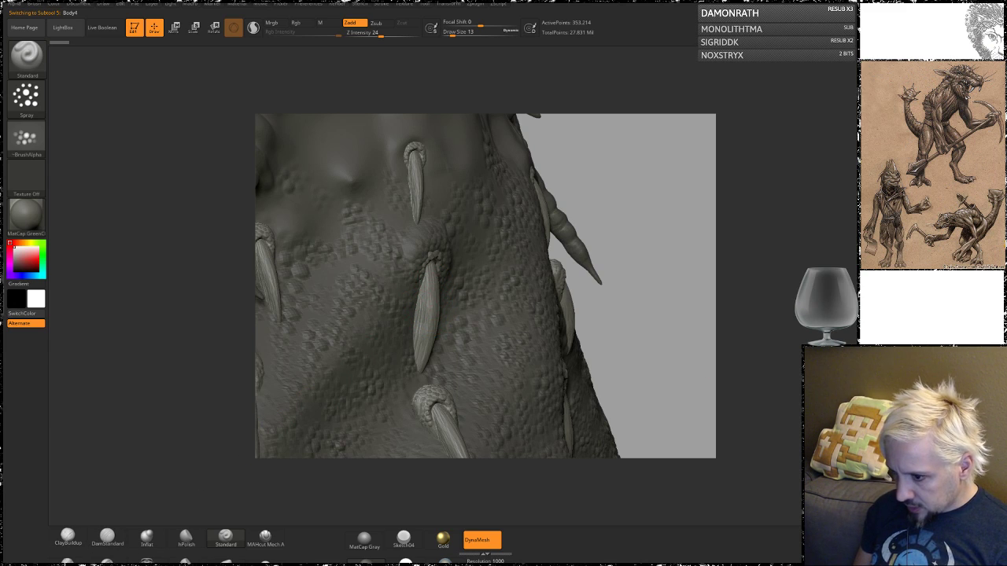
key(shift+t)
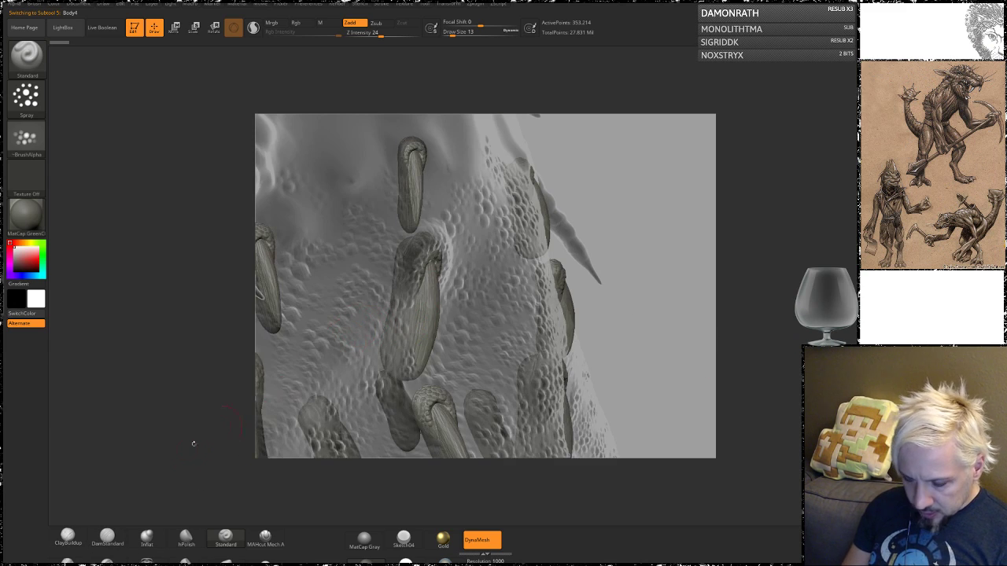
click(68, 561)
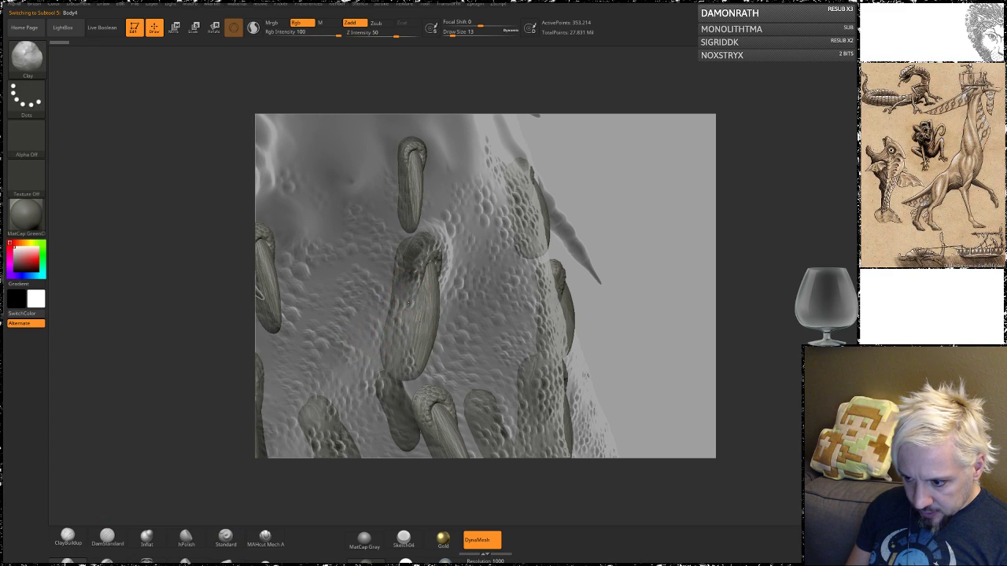
key(space)
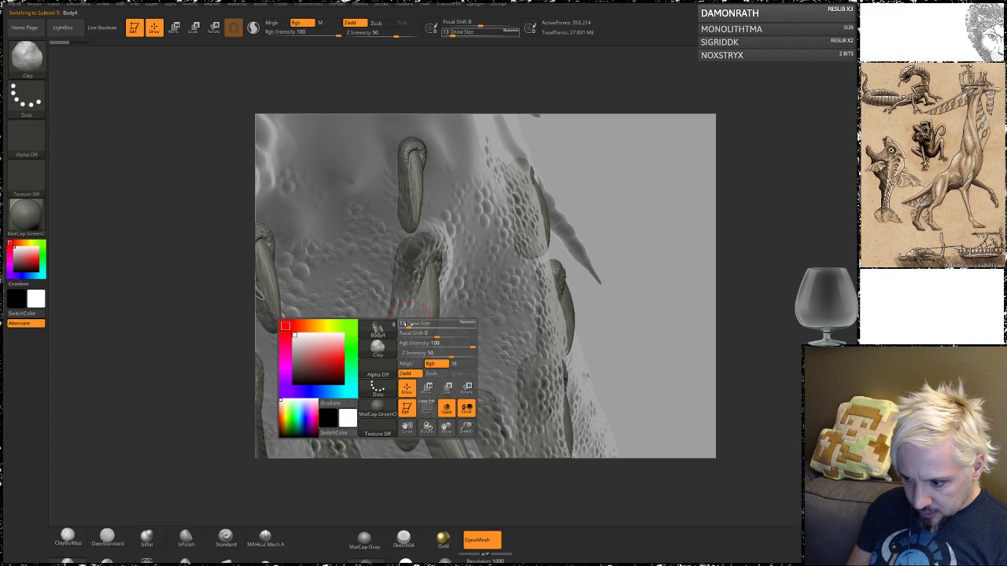
drag(408, 325, 405, 325)
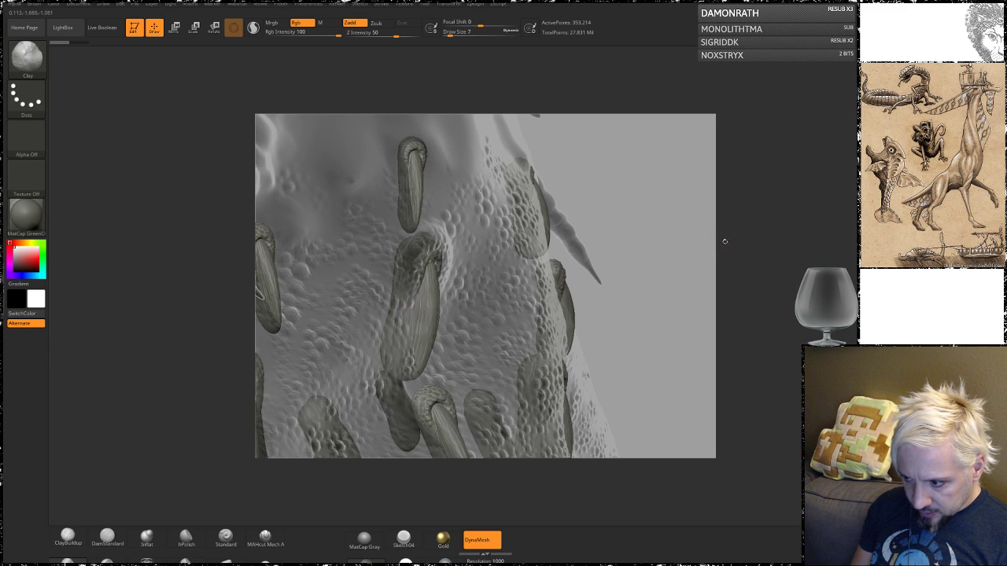
- Thicken the central quill's shaft with Clay strokes from several sides and turn the transparency off
mouse_move(722, 235)
mouse_down()
mouse_move(640, 299)
mouse_move(403, 278)
mouse_up()
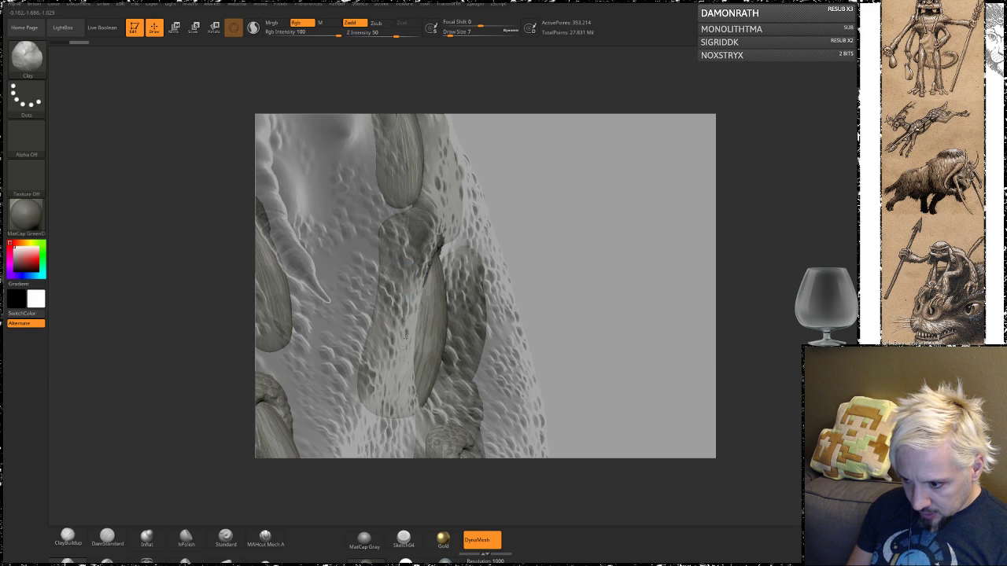
drag(593, 238, 421, 311)
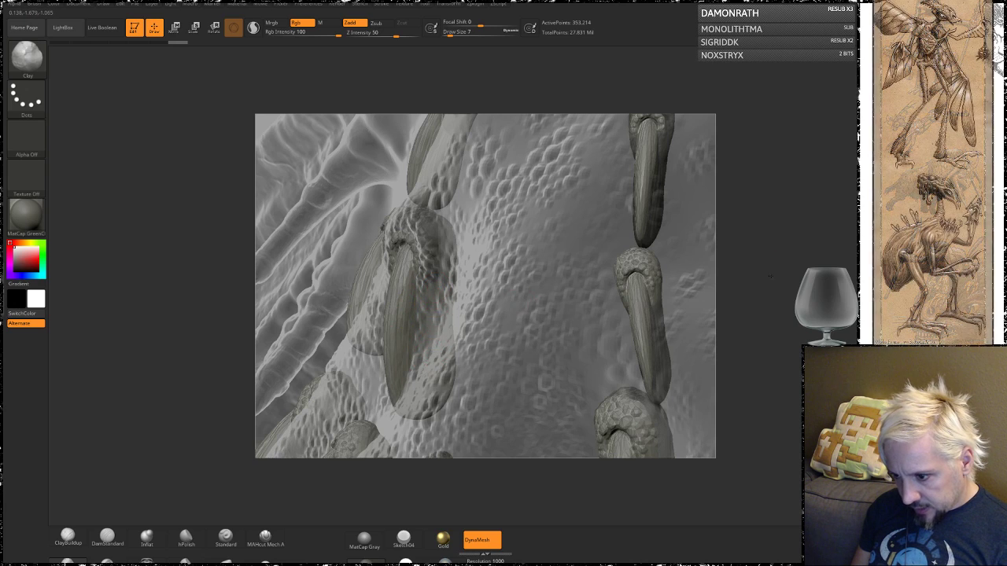
mouse_move(730, 272)
mouse_down()
mouse_move(792, 267)
mouse_move(747, 291)
mouse_up()
click(934, 385)
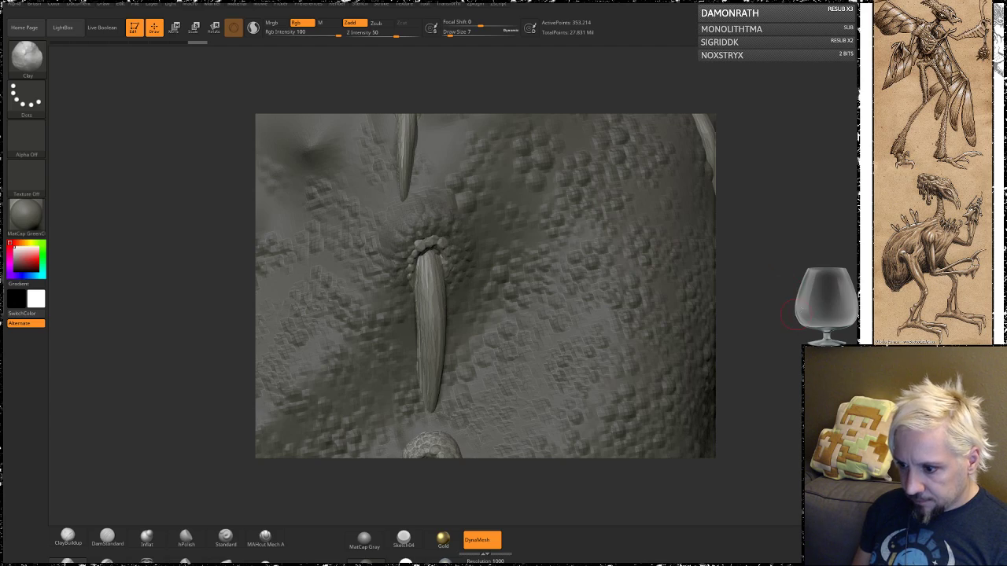
mouse_move(794, 315)
mouse_down()
mouse_move(825, 289)
mouse_move(457, 356)
mouse_up()
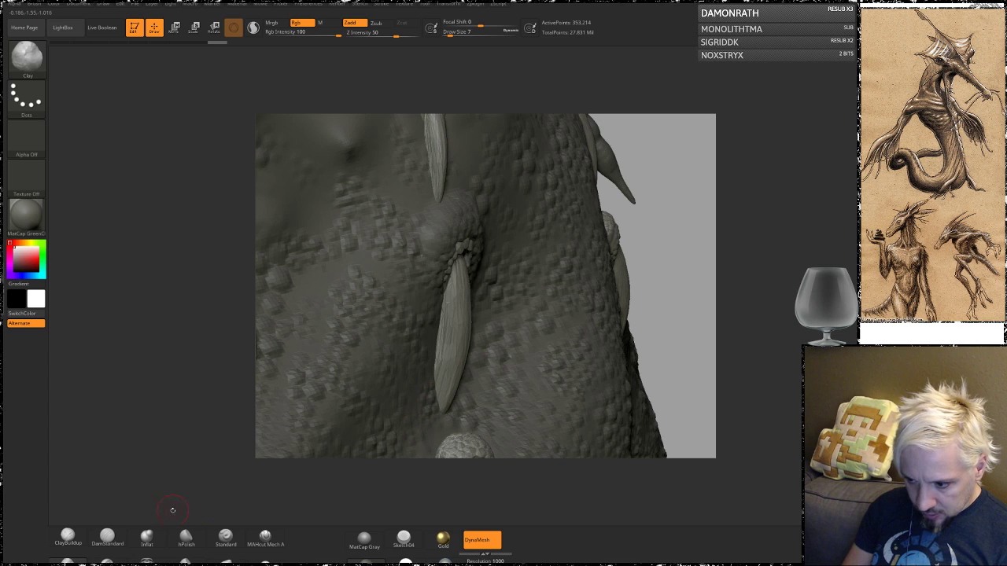
- Carve lengthwise grooves along the central quill's shaft with the DamStandard brush, working around both sides
click(107, 538)
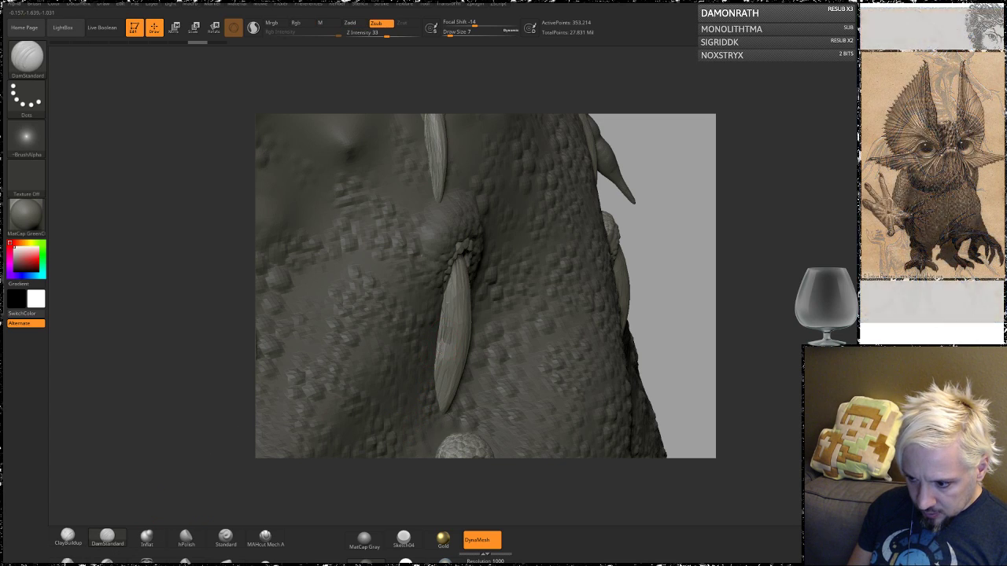
drag(442, 338, 439, 384)
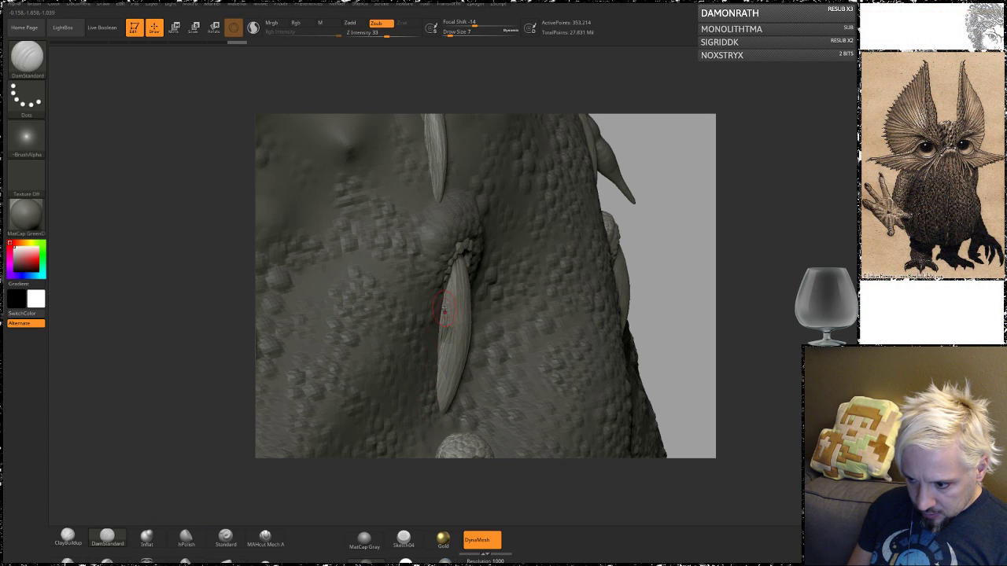
drag(444, 312, 439, 333)
drag(692, 265, 526, 314)
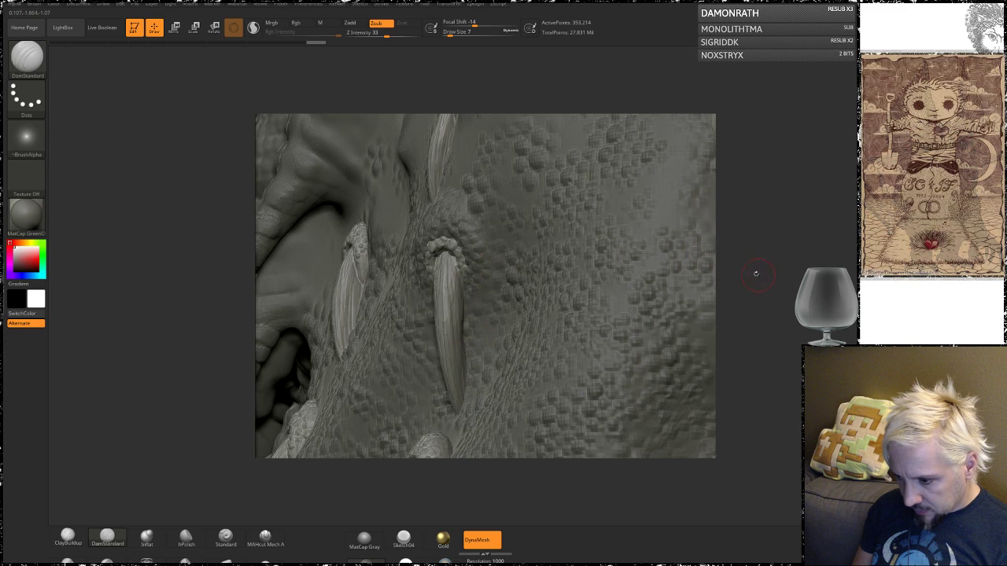
mouse_move(755, 275)
mouse_down()
mouse_move(652, 277)
mouse_move(765, 270)
mouse_move(629, 331)
mouse_move(535, 346)
mouse_move(454, 339)
mouse_up()
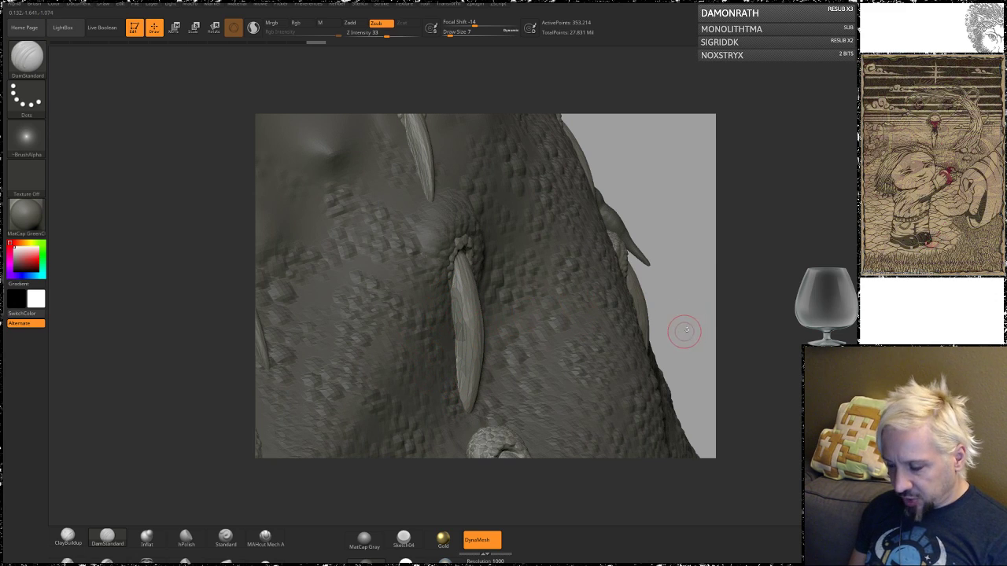
mouse_move(681, 333)
mouse_down()
mouse_move(629, 315)
mouse_move(511, 342)
mouse_up()
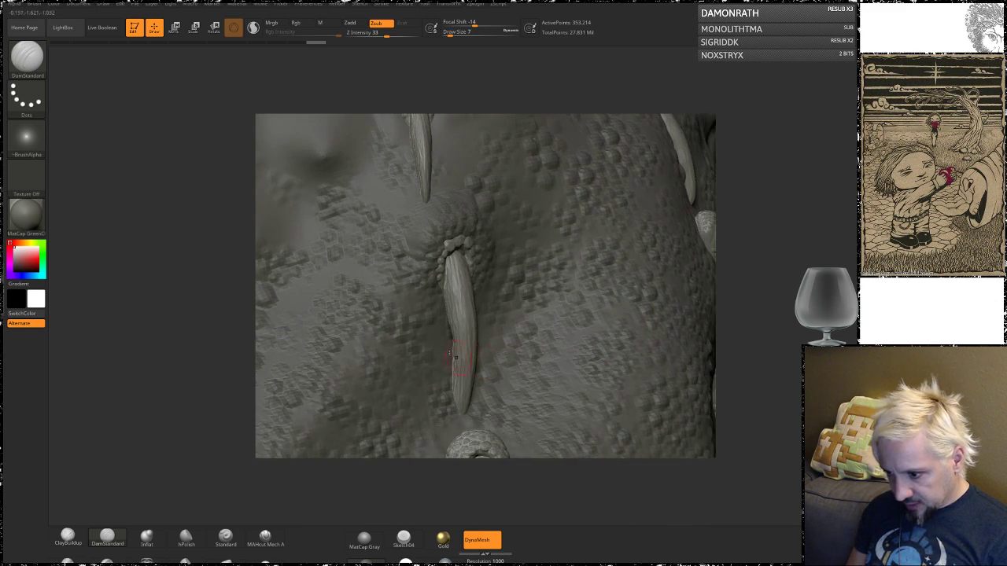
drag(754, 303, 822, 307)
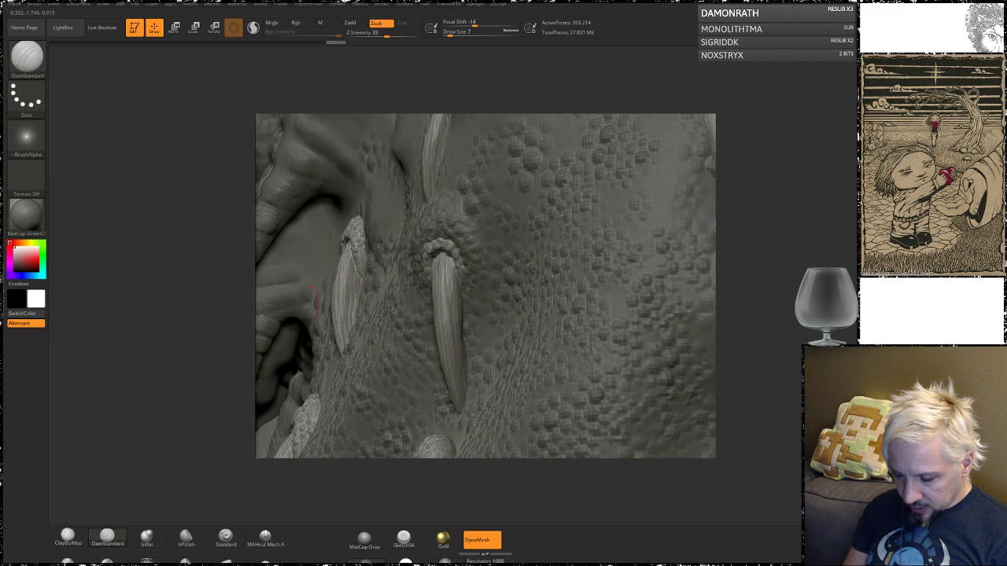
drag(755, 311, 716, 313)
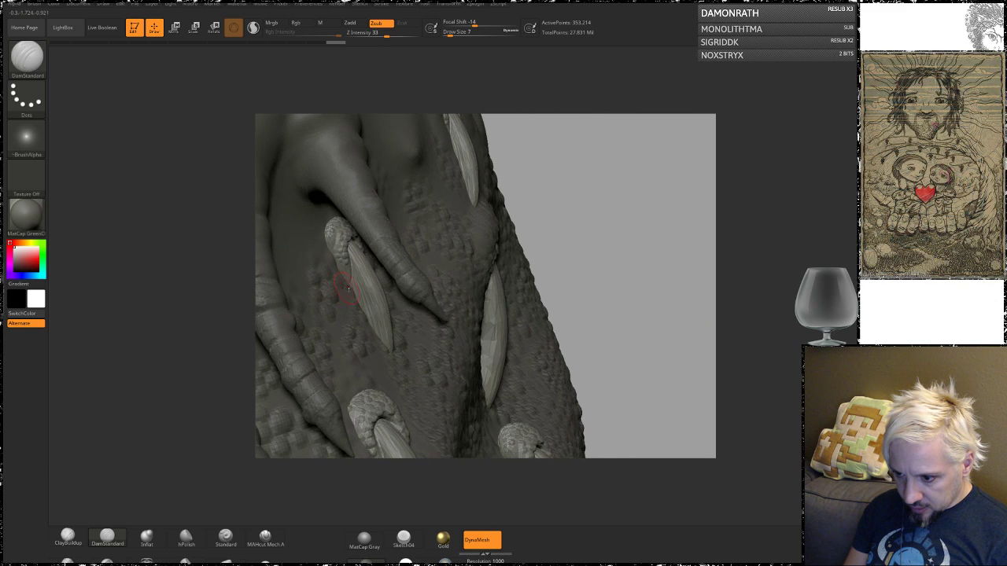
- Make the Body3 subtool active and spray fine scales over the mound above the central quill with the Standard brush at draw size 7
click(933, 361)
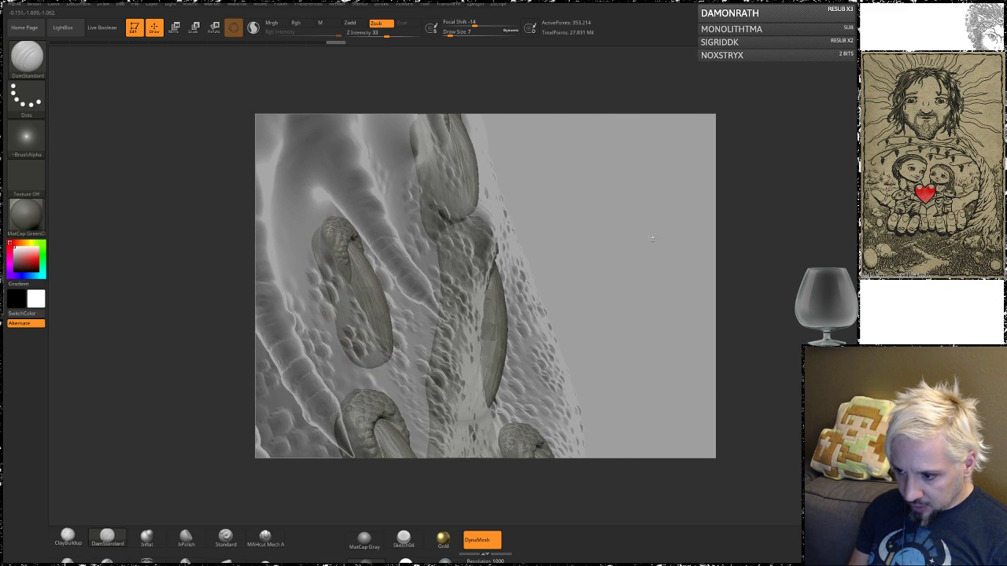
mouse_move(652, 238)
mouse_down()
mouse_move(647, 281)
mouse_move(711, 281)
mouse_up()
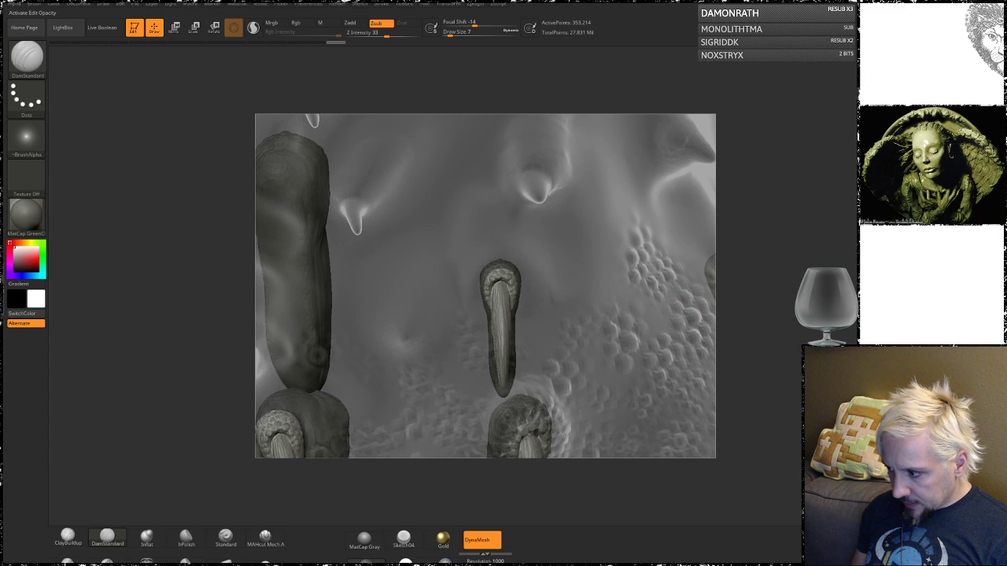
drag(712, 282, 678, 94)
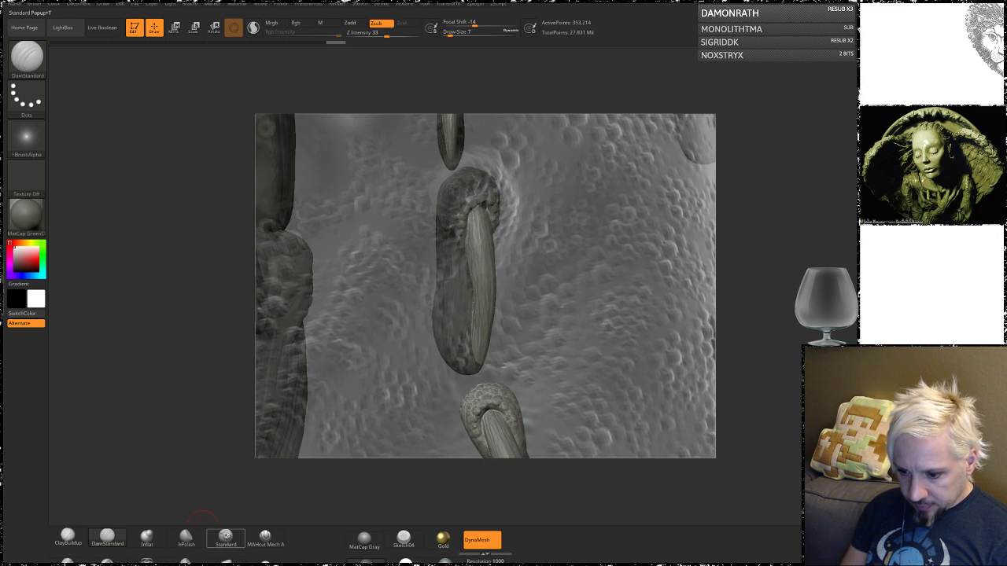
click(226, 536)
mouse_move(745, 234)
mouse_down()
mouse_move(728, 287)
mouse_move(773, 309)
mouse_up()
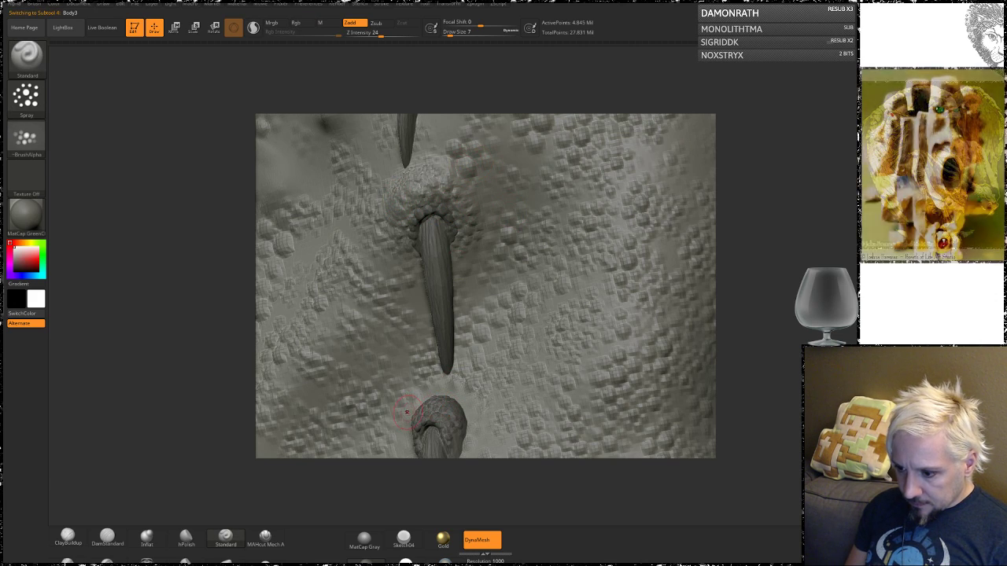
- Build up a curved skin ridge around the top of a neighbouring quill's base with the ClayBuildup brush at draw size 14
mouse_move(796, 374)
alt+mouse_down()
mouse_move(776, 245)
mouse_move(784, 291)
mouse_move(768, 288)
mouse_move(760, 301)
alt+mouse_up()
click(68, 537)
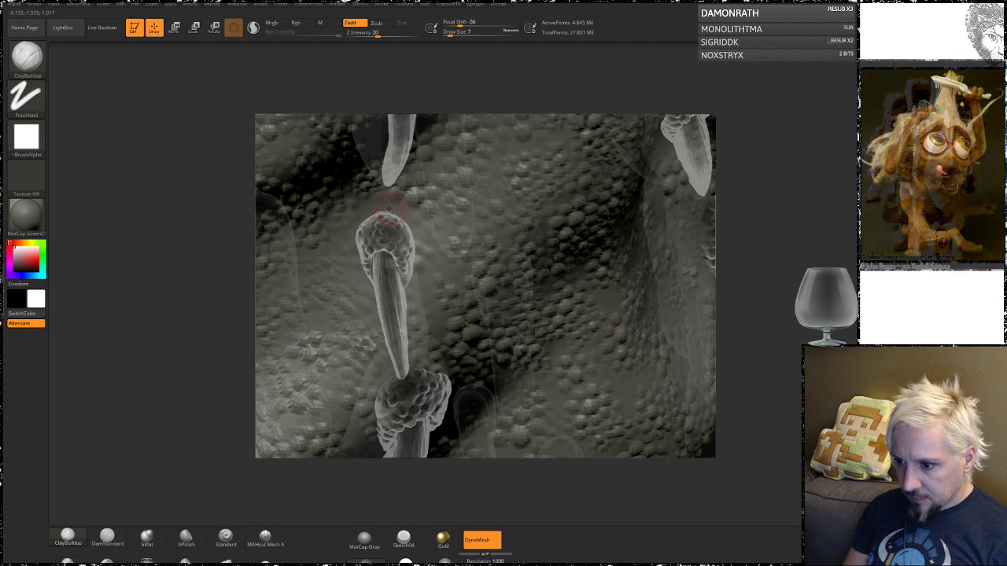
key(space)
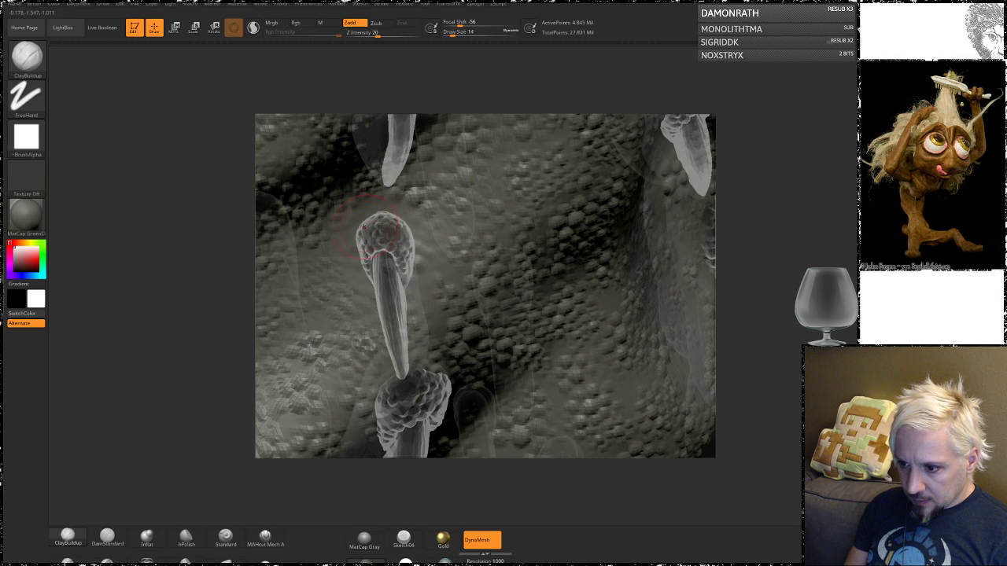
mouse_move(364, 228)
mouse_down()
mouse_move(387, 212)
mouse_move(420, 250)
mouse_move(356, 235)
mouse_up()
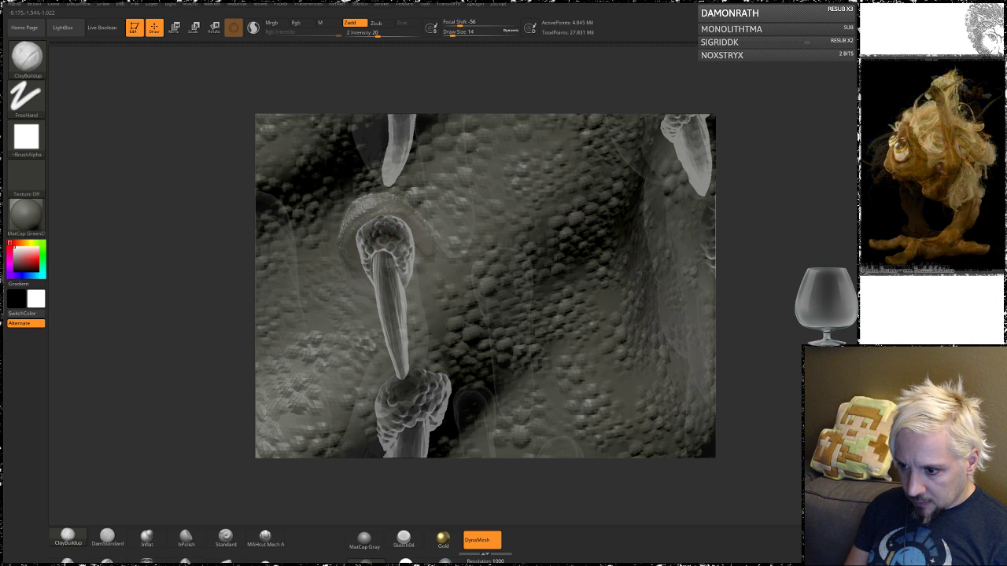
- Build up a raised collar of skin around the base of the small spike with ClayBuildup and smooth it
drag(802, 218, 756, 222)
mouse_move(367, 221)
mouse_down()
mouse_move(396, 207)
mouse_move(408, 250)
mouse_up()
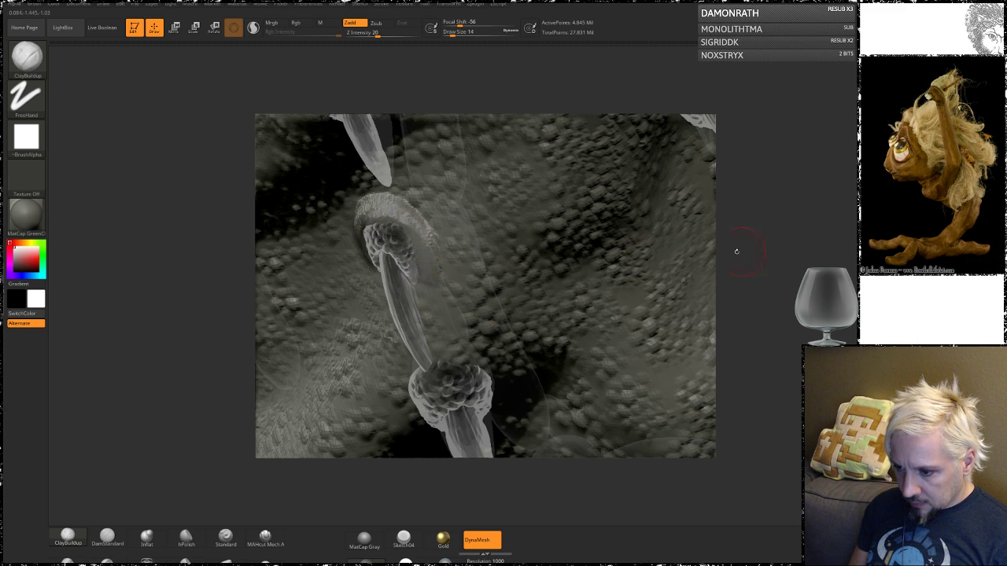
drag(735, 250, 673, 258)
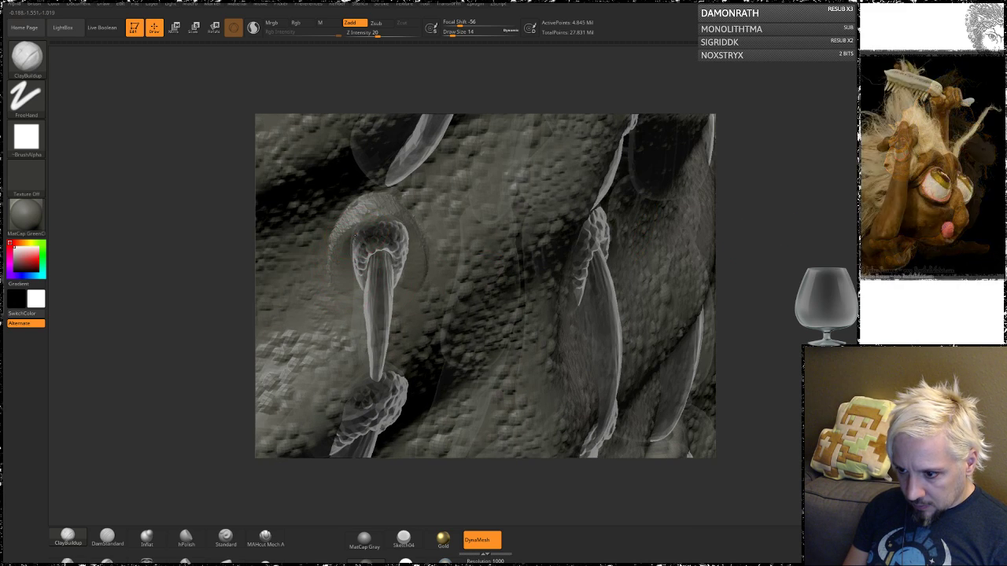
key(shift)
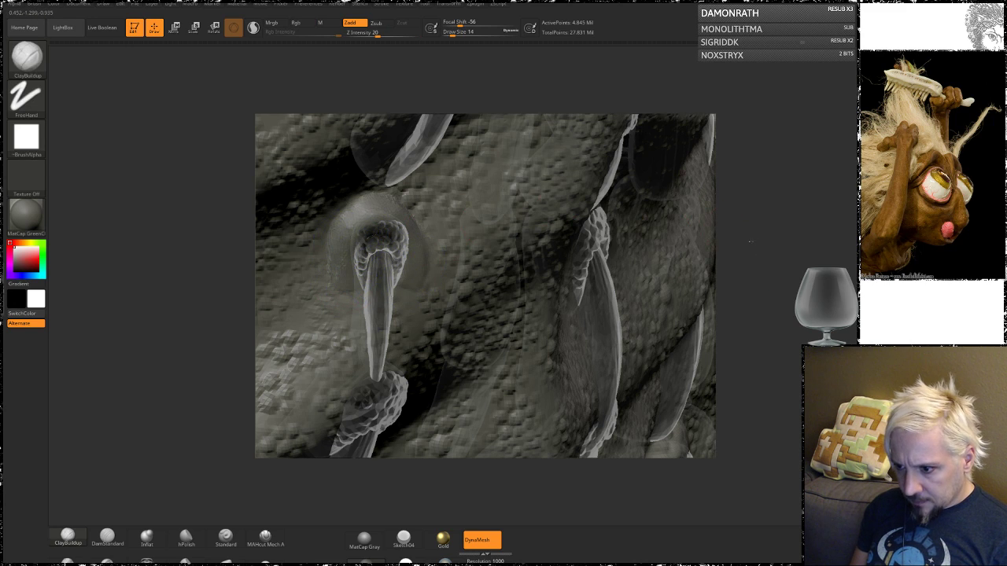
mouse_move(735, 236)
mouse_down()
mouse_move(764, 228)
mouse_move(775, 261)
mouse_move(348, 229)
mouse_up()
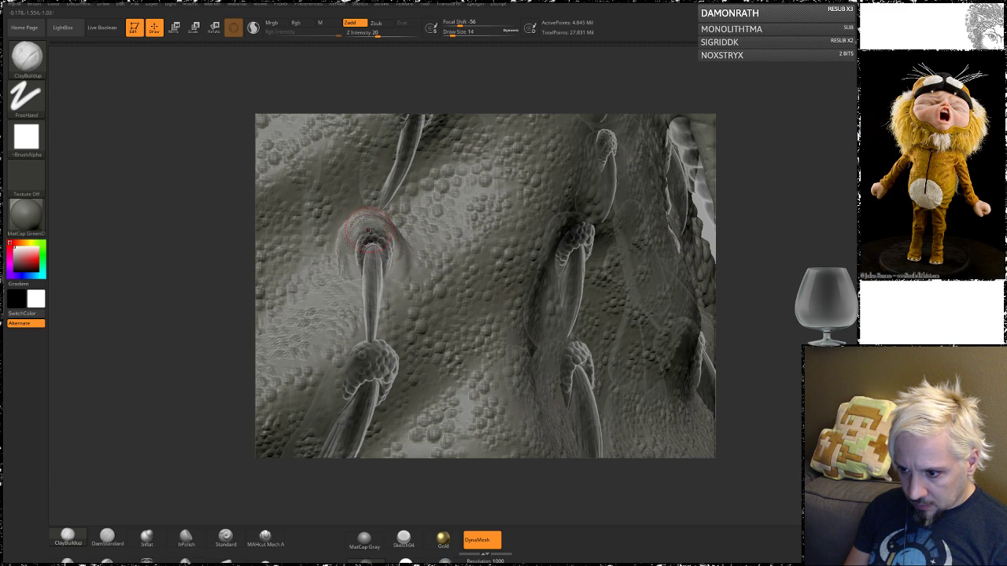
mouse_move(351, 245)
shift+mouse_down()
mouse_move(367, 228)
mouse_move(401, 263)
shift+mouse_up()
mouse_move(735, 240)
mouse_down()
mouse_move(788, 234)
mouse_move(757, 241)
mouse_move(770, 239)
mouse_move(762, 228)
mouse_up()
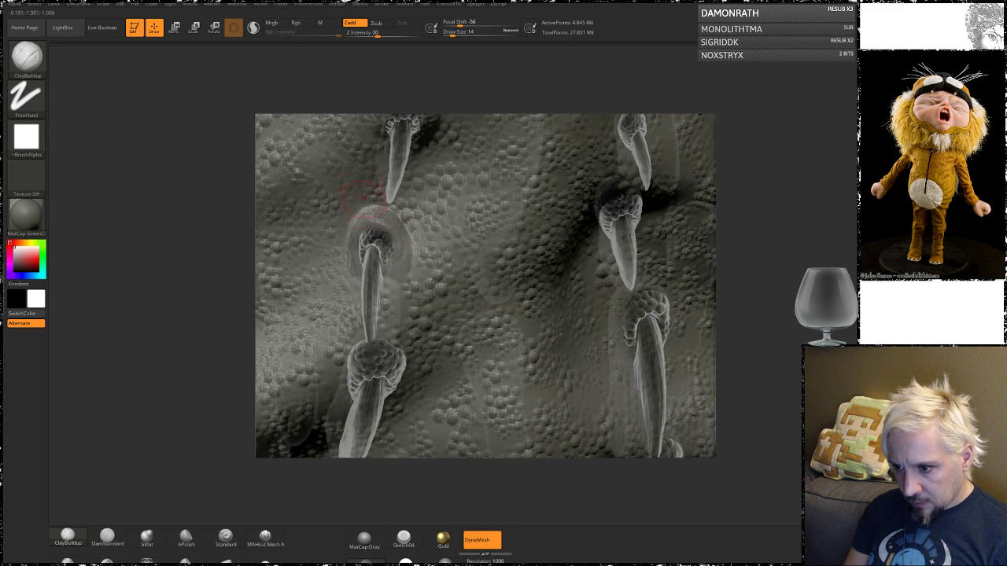
- Refine the skin collar around the spike's base with ClayBuildup at draw size 7 and smooth the edges
key(space)
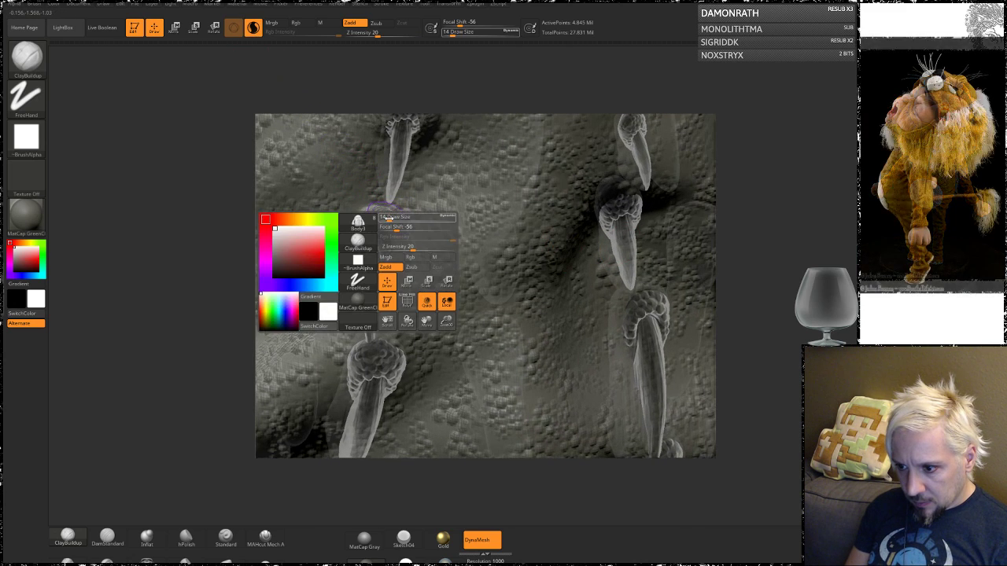
click(387, 219)
drag(387, 219, 383, 219)
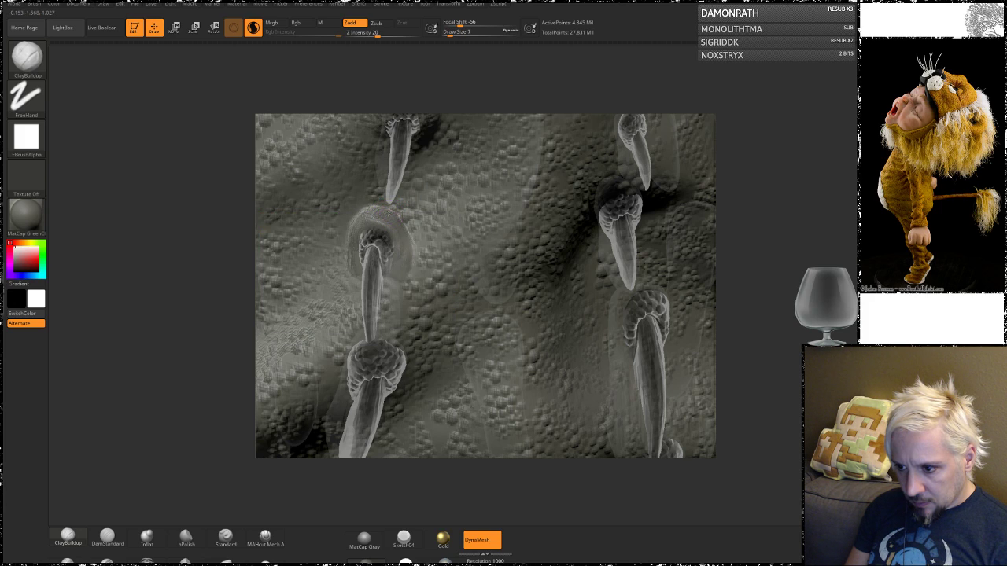
key(shift)
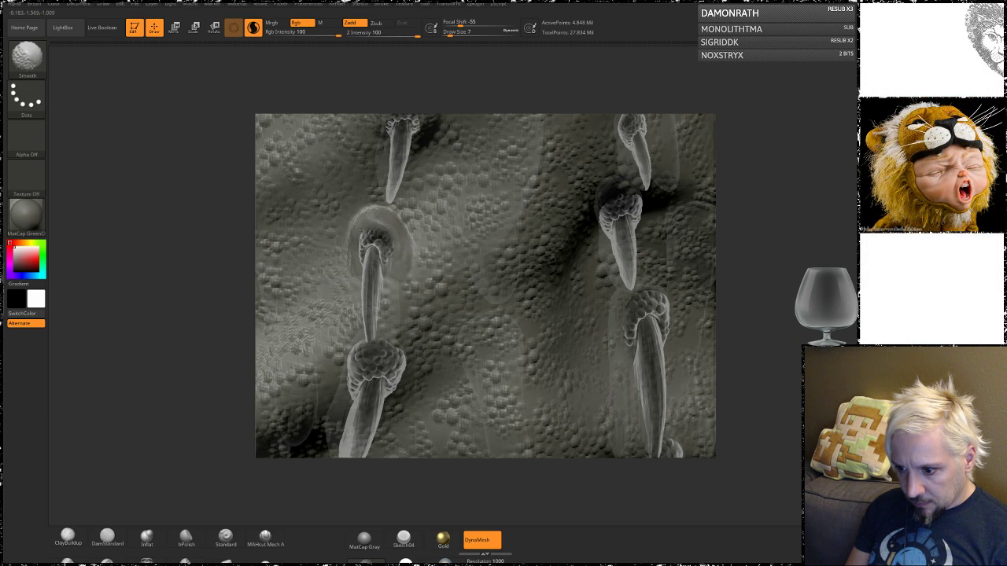
mouse_move(741, 263)
mouse_down()
mouse_move(785, 261)
mouse_move(815, 276)
mouse_move(844, 366)
mouse_move(856, 337)
mouse_up()
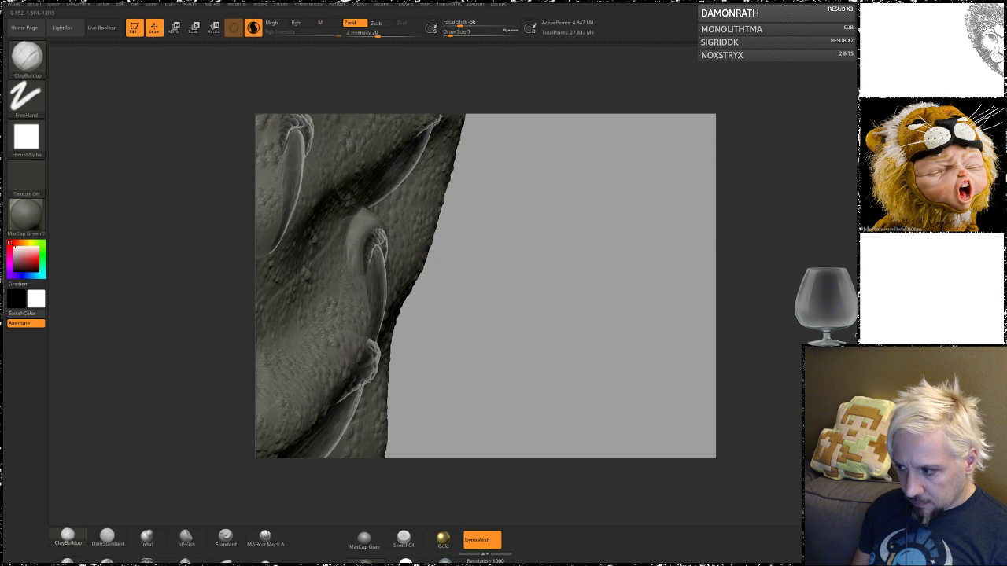
drag(593, 292, 512, 293)
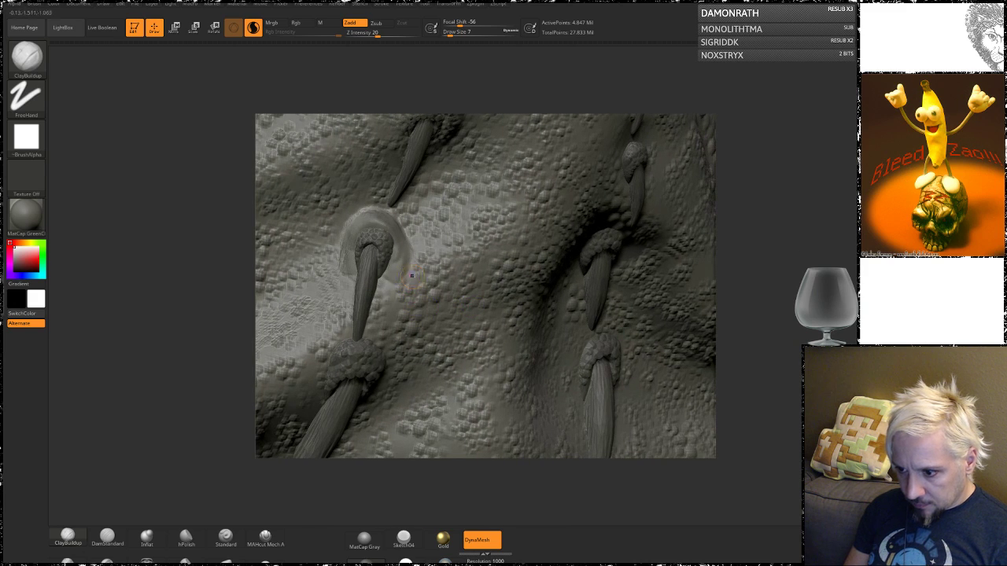
key(shift)
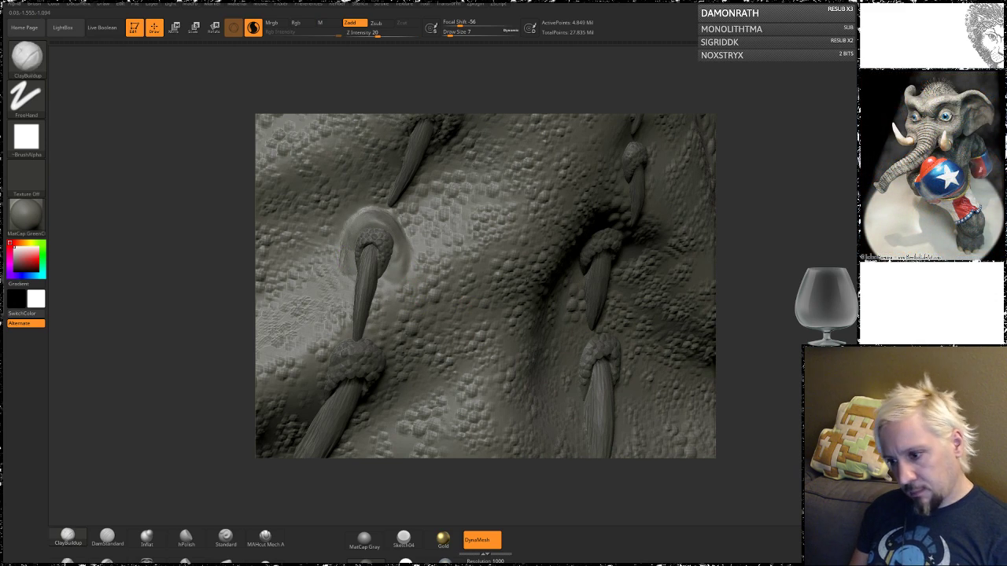
- Spray small scales over the smoothed collar around the spike using the Standard brush at draw size 16
click(225, 538)
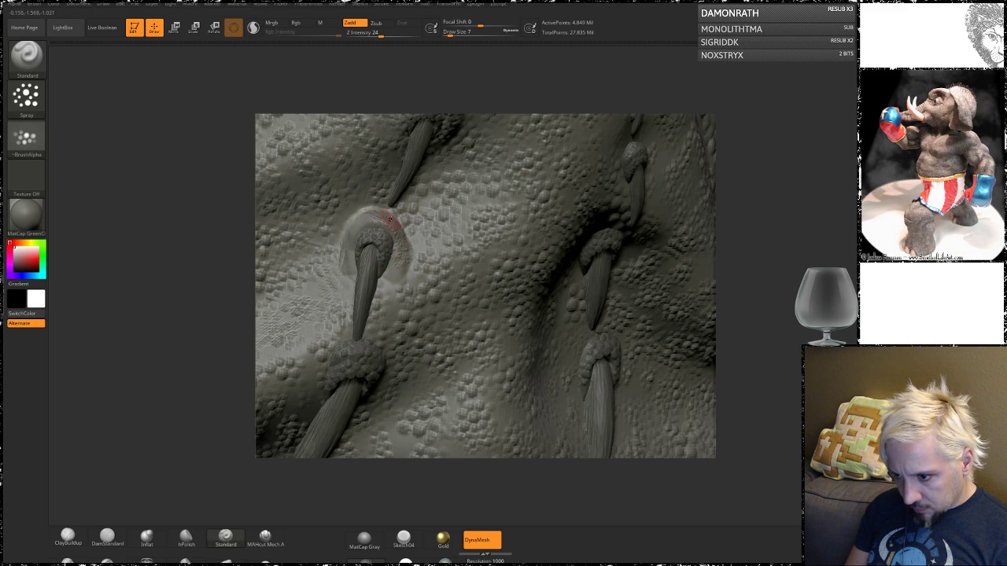
key(space)
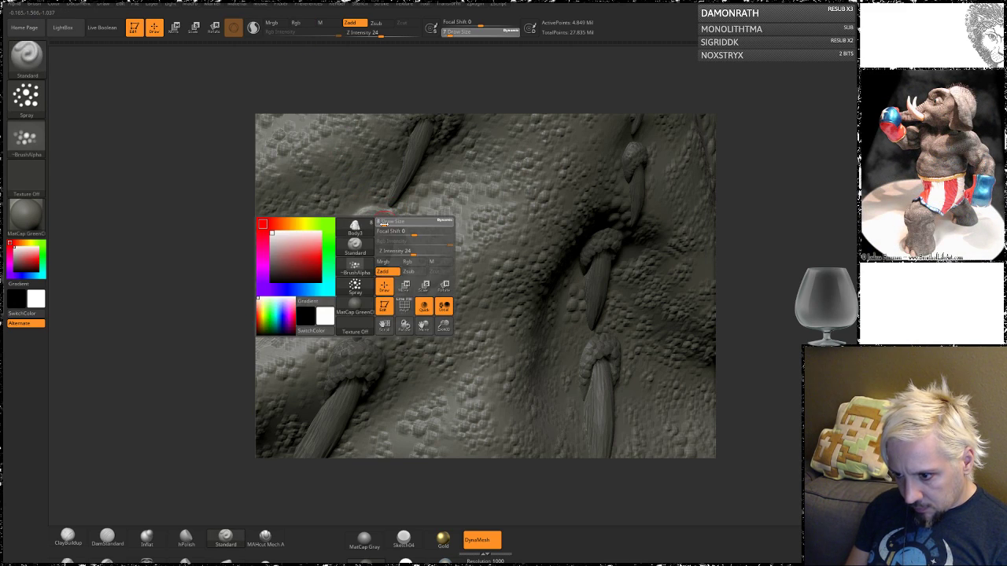
drag(384, 224, 347, 263)
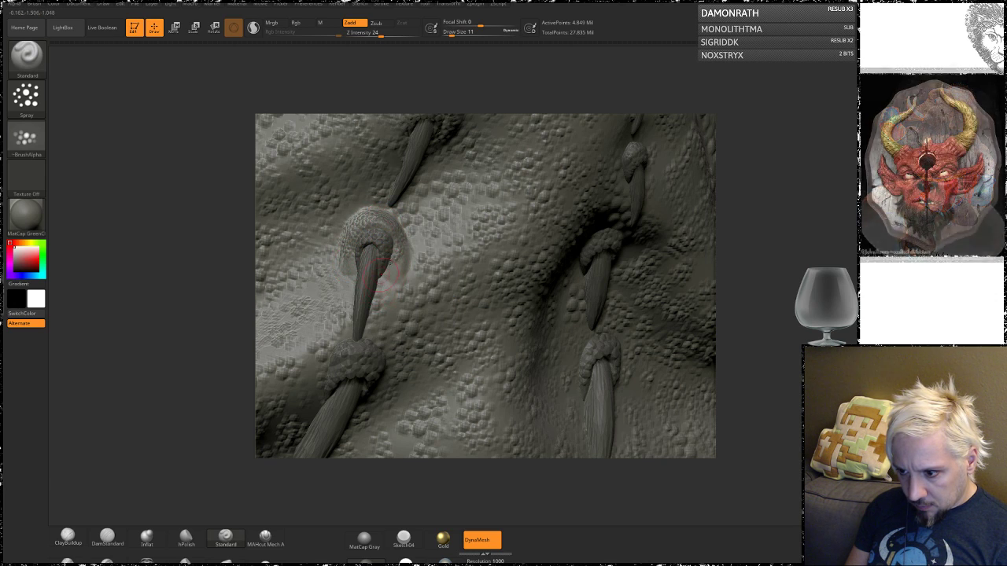
drag(769, 197, 788, 217)
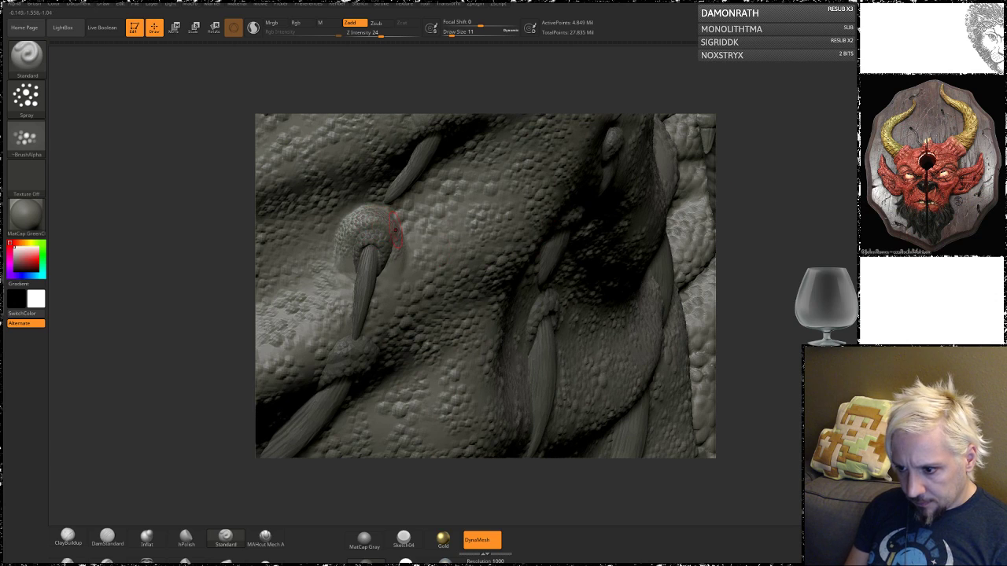
key(space)
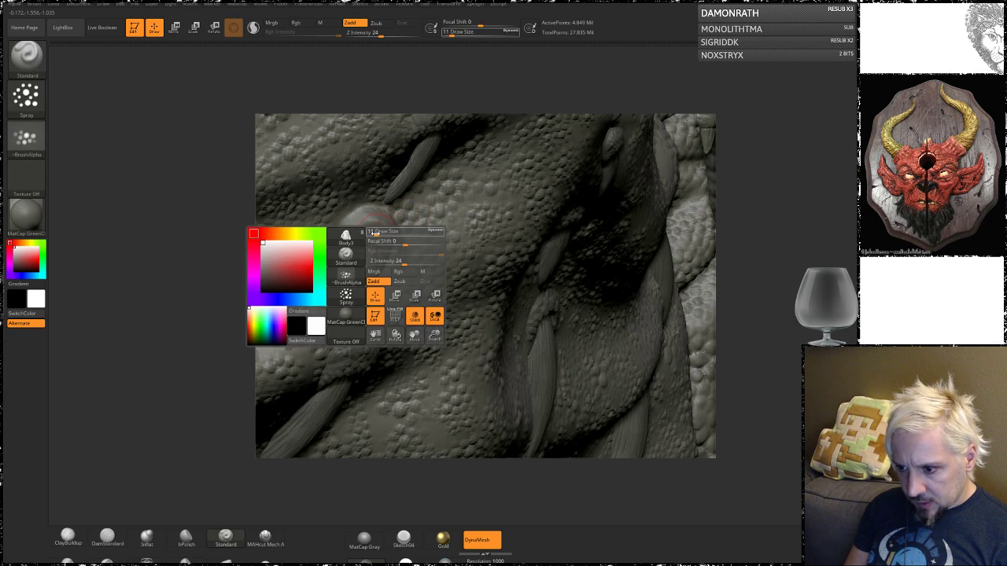
drag(374, 234, 377, 235)
click(377, 236)
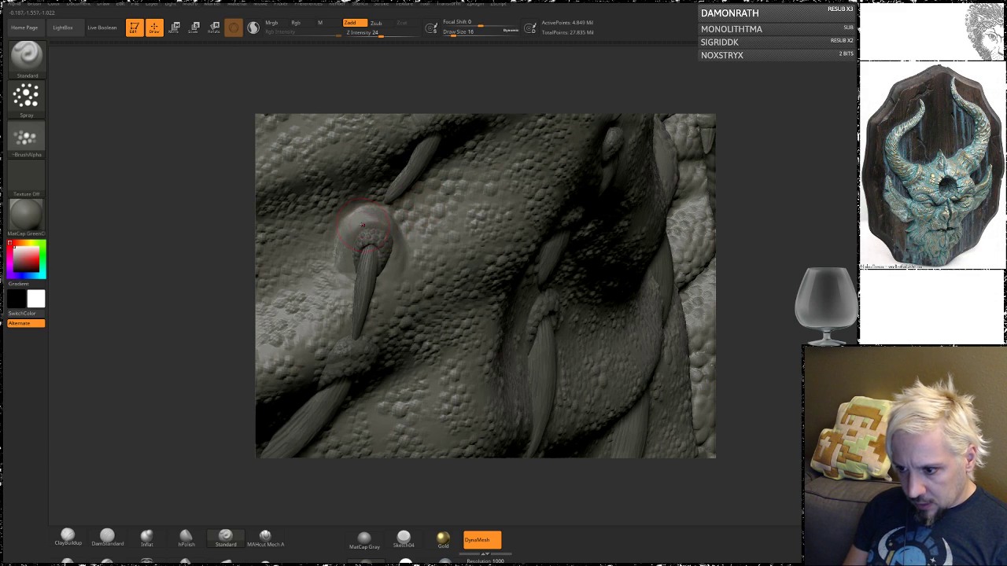
drag(374, 223, 335, 264)
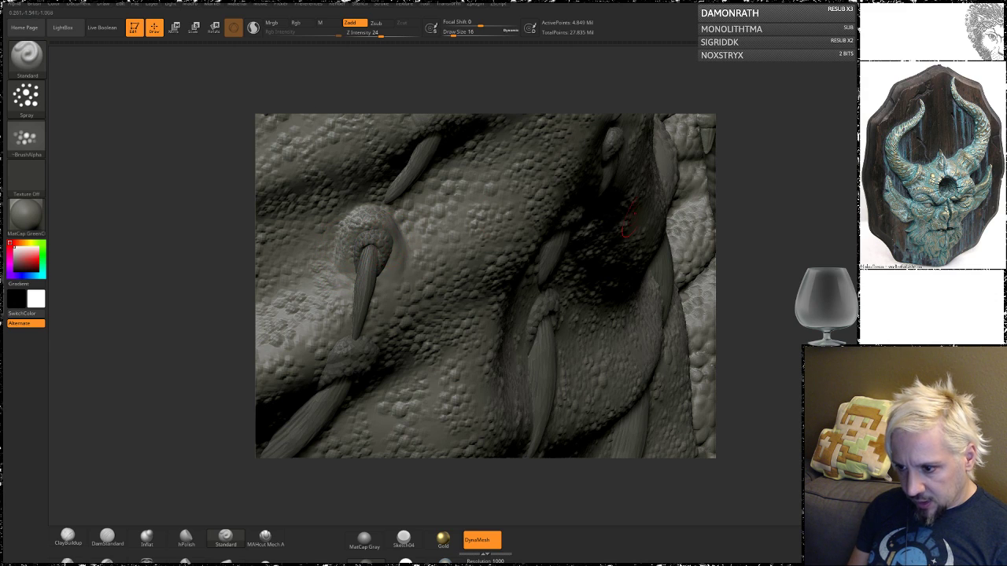
- Extend the sprayed scales along the collar's outer rim to blend it into the surrounding skin
drag(780, 330, 778, 268)
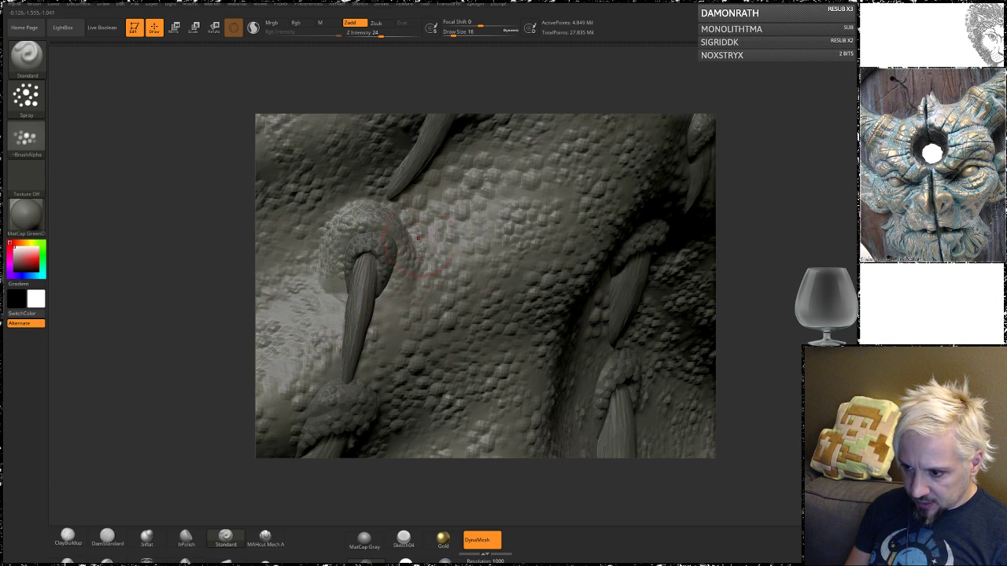
right_drag(418, 238, 527, 274)
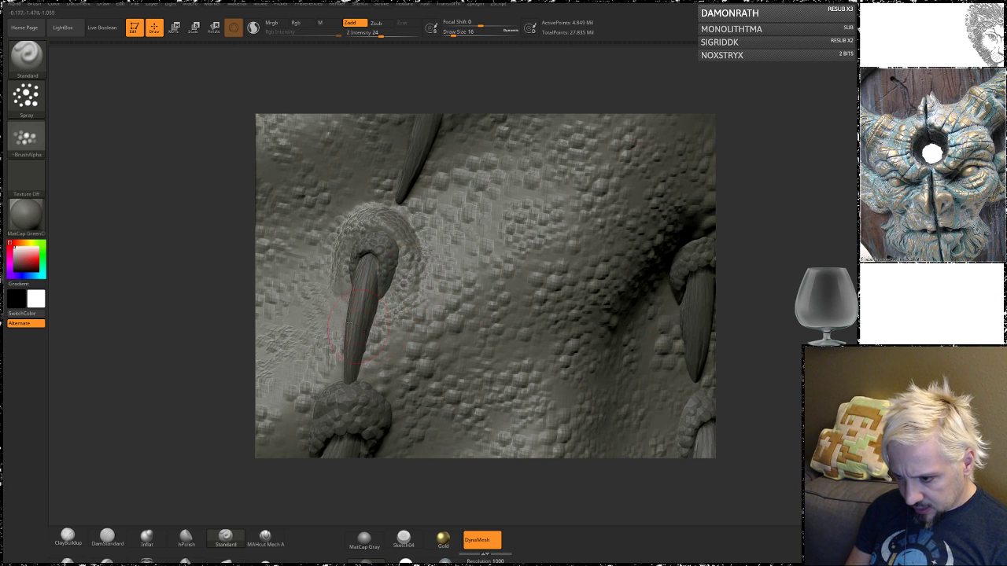
mouse_move(782, 233)
mouse_down()
mouse_move(747, 268)
mouse_move(379, 260)
mouse_up()
key(space)
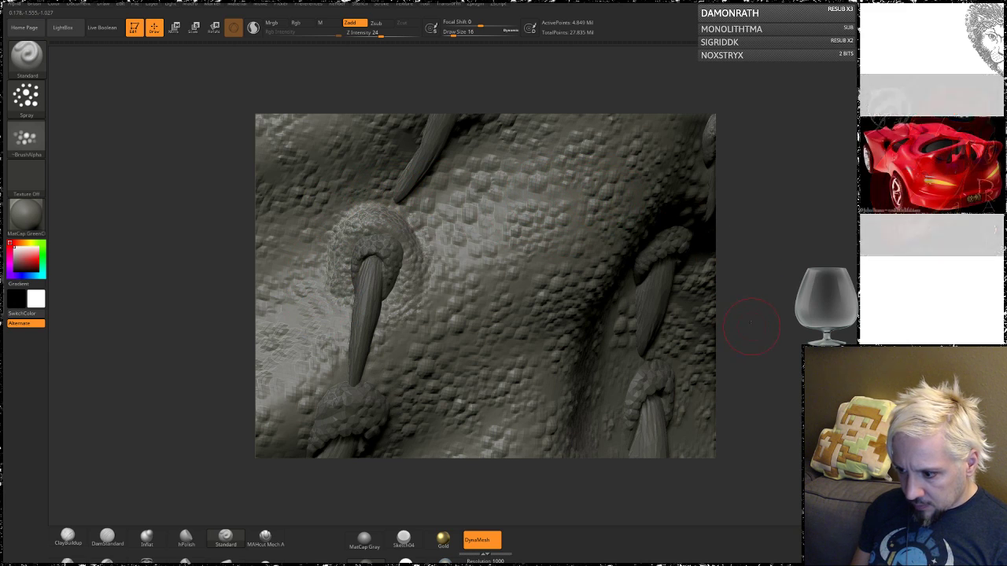
- Activate the spikes subtool Body4 with the DamStandard brush, and switch back to the skin subtool Body3
mouse_move(753, 286)
mouse_down()
mouse_move(739, 311)
mouse_move(715, 269)
mouse_up()
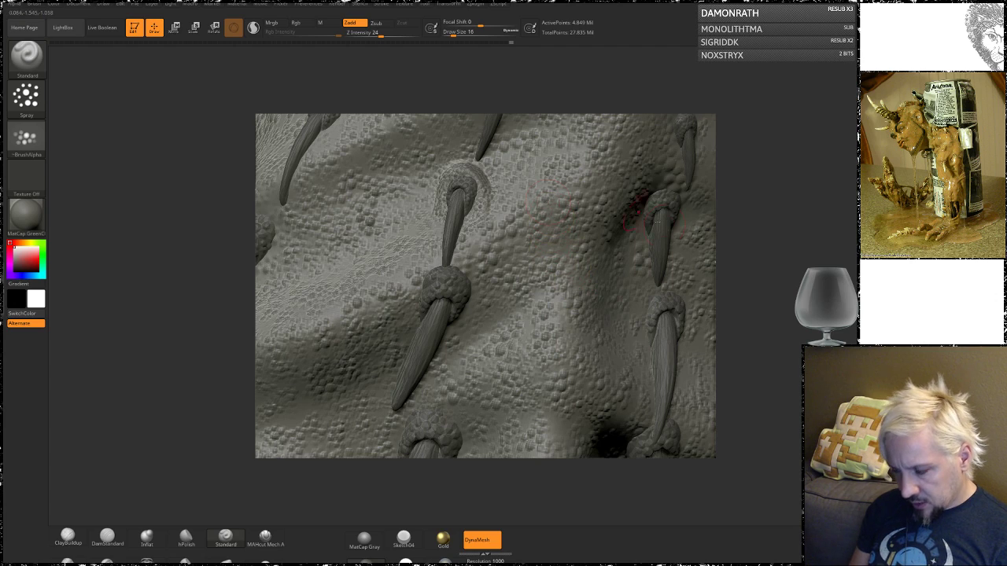
mouse_move(751, 315)
alt+mouse_down()
mouse_move(754, 245)
mouse_move(755, 281)
mouse_move(672, 210)
mouse_move(415, 175)
alt+mouse_up()
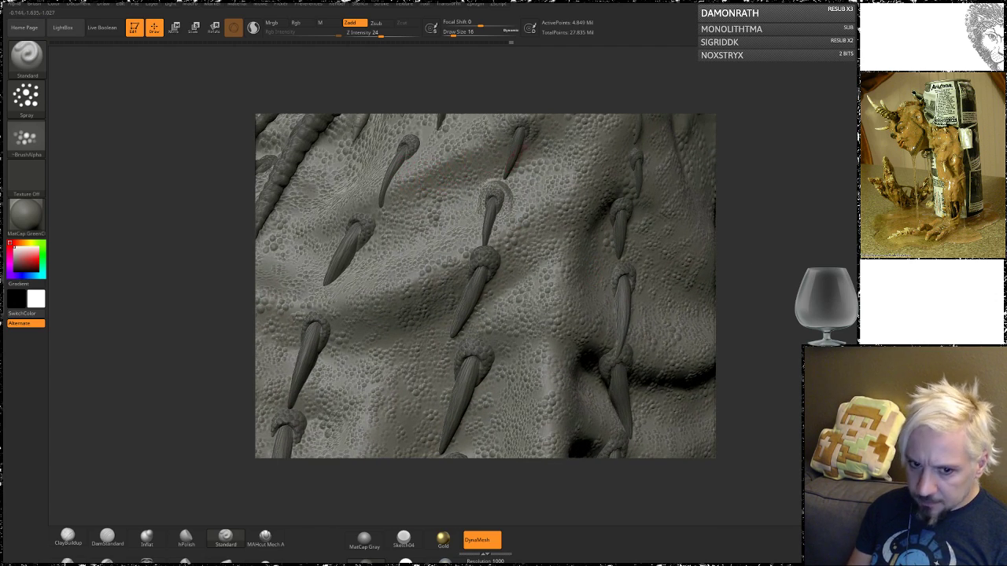
drag(775, 242, 751, 236)
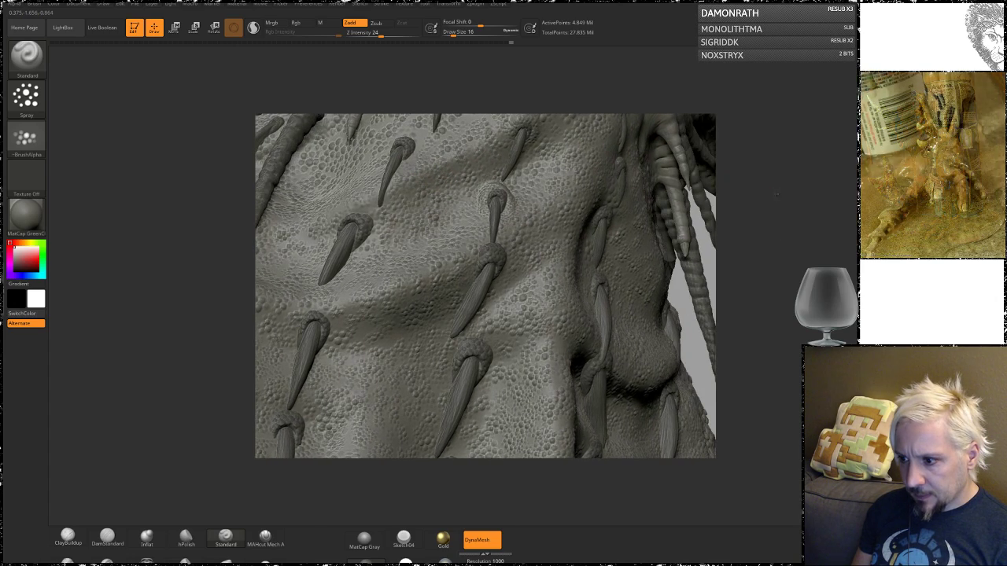
mouse_move(760, 200)
alt+mouse_down()
mouse_move(781, 245)
mouse_move(815, 240)
mouse_move(771, 231)
mouse_move(747, 241)
mouse_move(752, 233)
mouse_move(838, 258)
alt+mouse_up()
alt+click(505, 308)
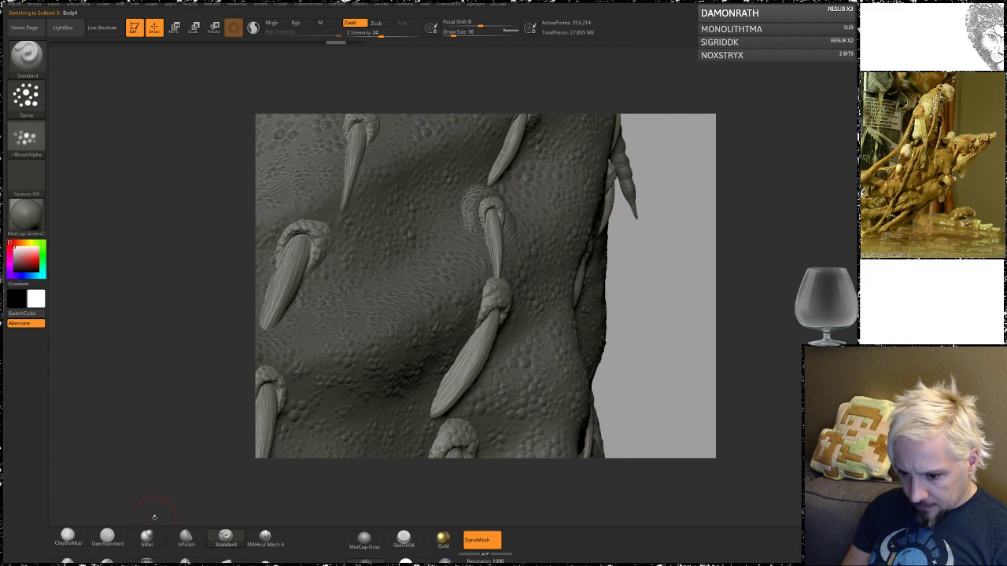
click(107, 538)
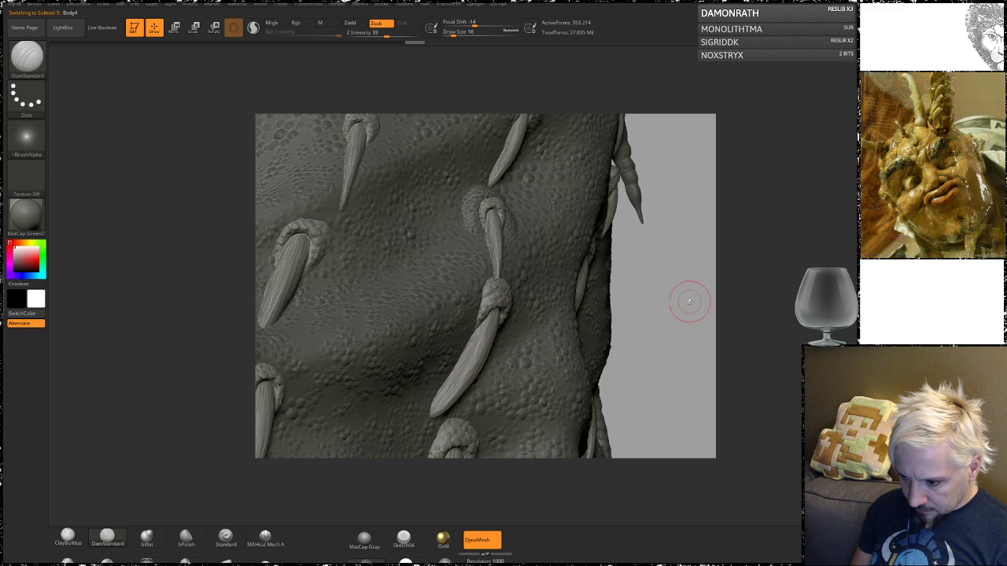
mouse_move(687, 299)
mouse_down()
mouse_move(621, 275)
mouse_move(486, 346)
mouse_up()
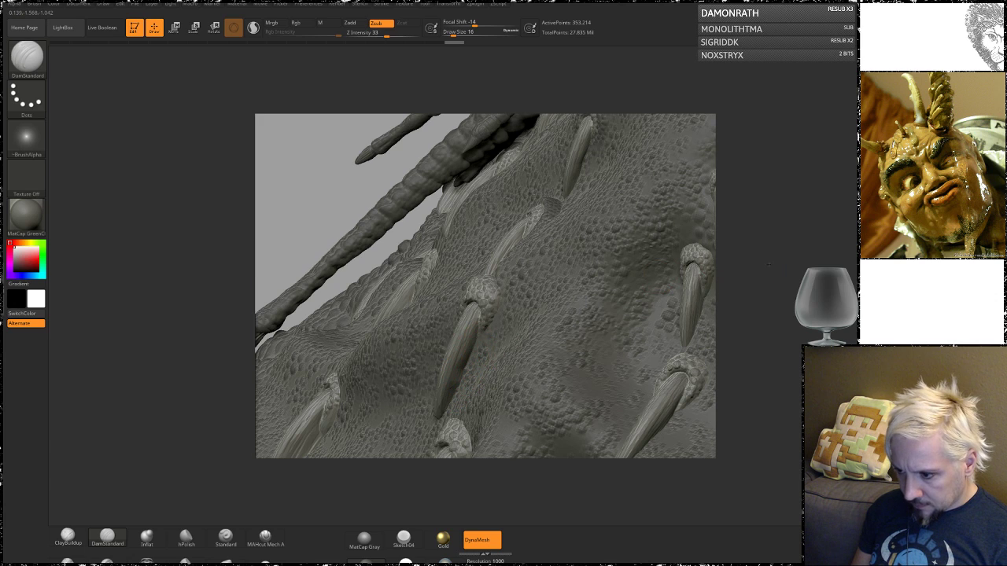
drag(338, 212, 533, 315)
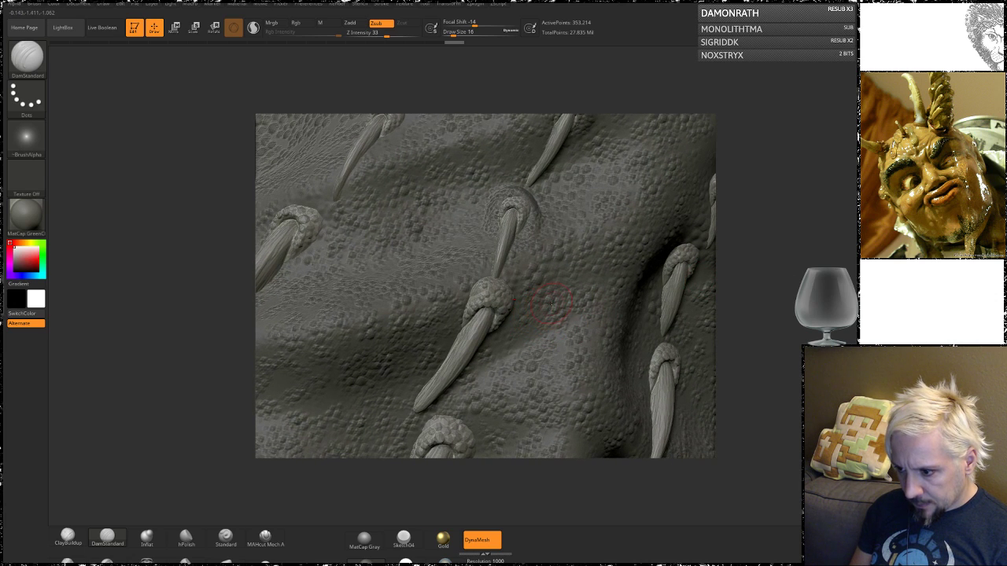
alt+click(552, 303)
mouse_move(766, 227)
mouse_down()
mouse_move(779, 264)
mouse_move(543, 238)
mouse_up()
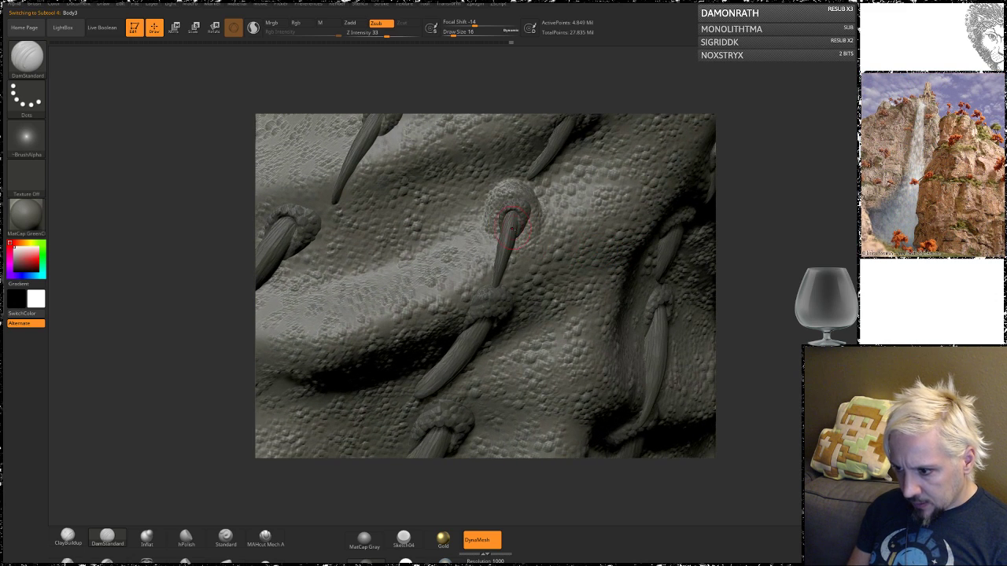
- Activate the spikes subtool Body4 with polygroup colors shown, isolate the red spike inside the new collar, and switch to the Move gizmo
alt+click(511, 224)
key(shift+f)
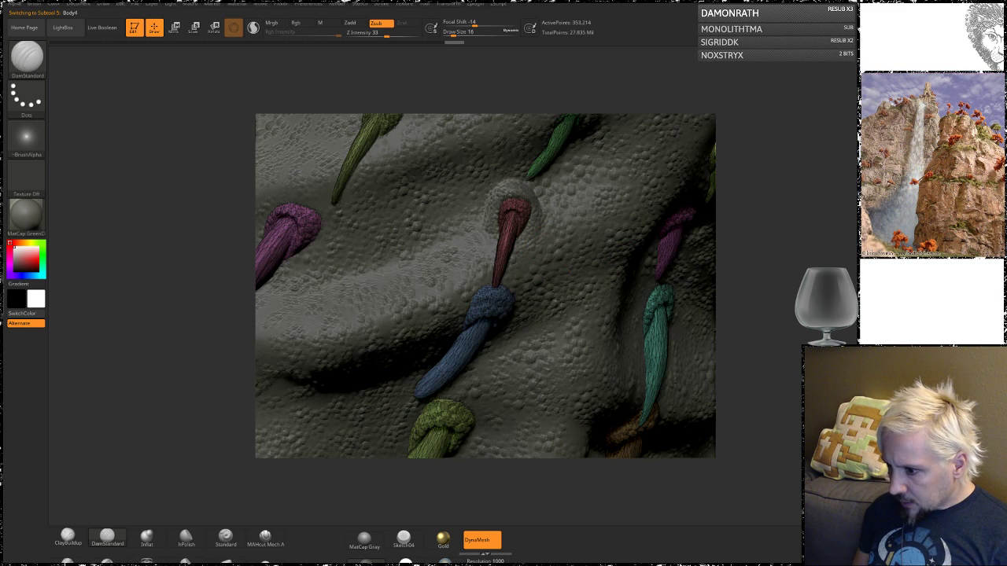
ctrl+shift+click(512, 226)
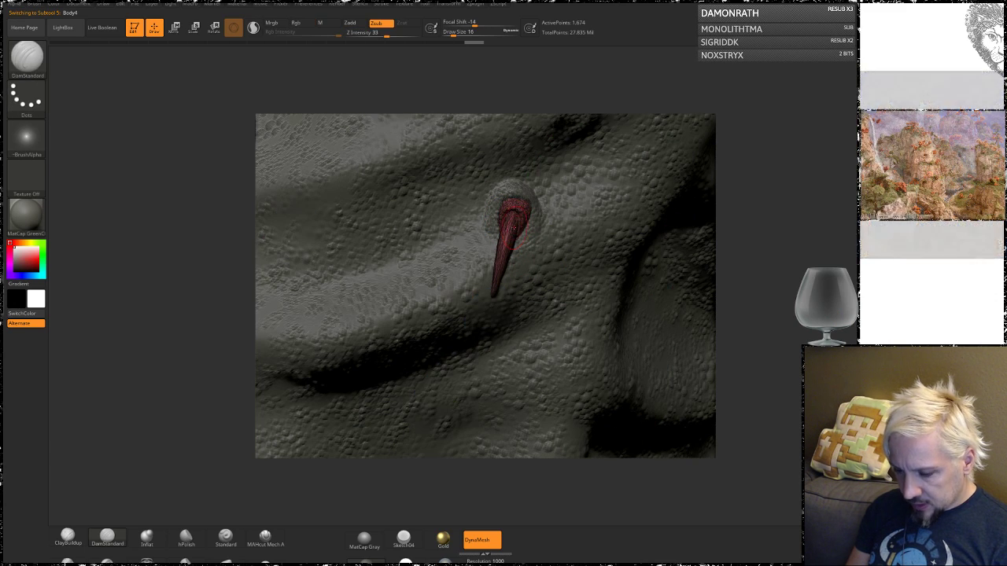
key(w)
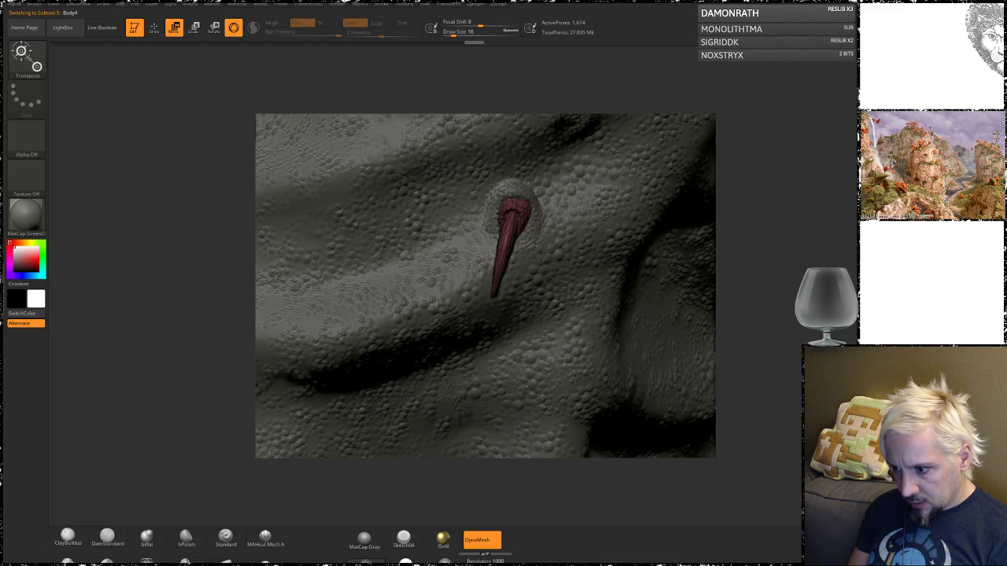
- Unhide all the spikes and bring the whole creature back into view from the front
drag(753, 185, 750, 174)
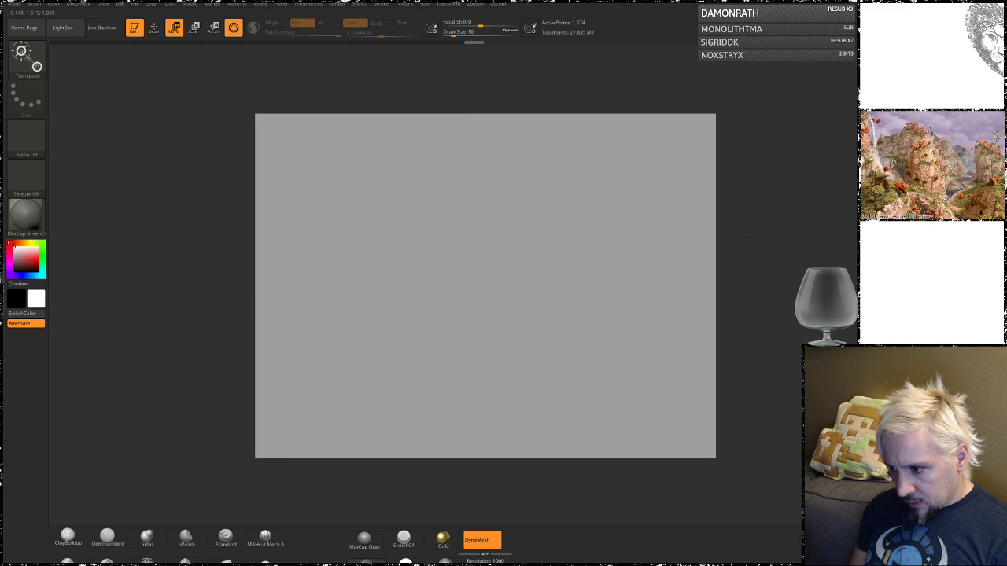
mouse_move(744, 281)
mouse_down()
mouse_move(775, 331)
mouse_move(766, 308)
mouse_move(668, 362)
mouse_move(633, 300)
mouse_up()
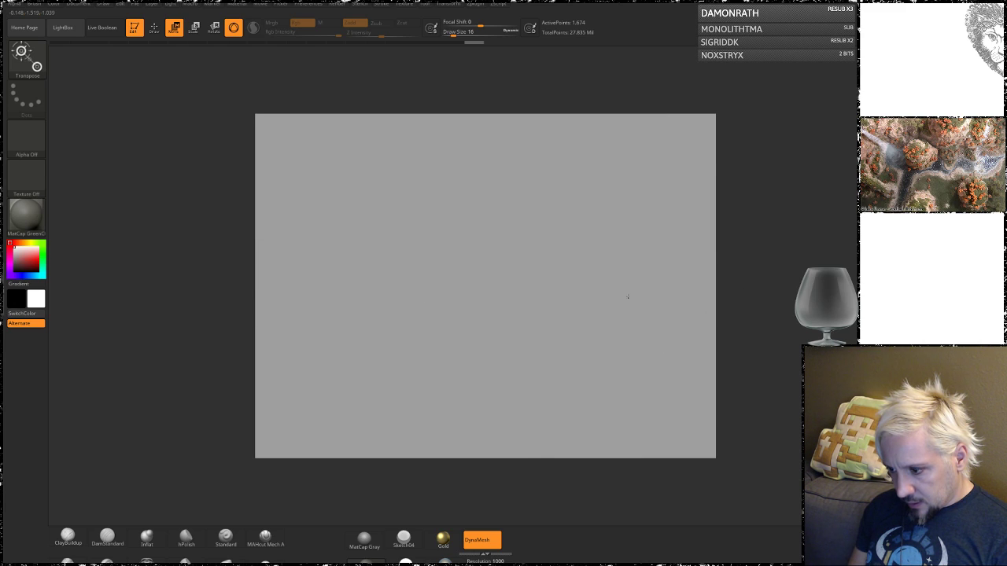
drag(660, 353, 624, 299)
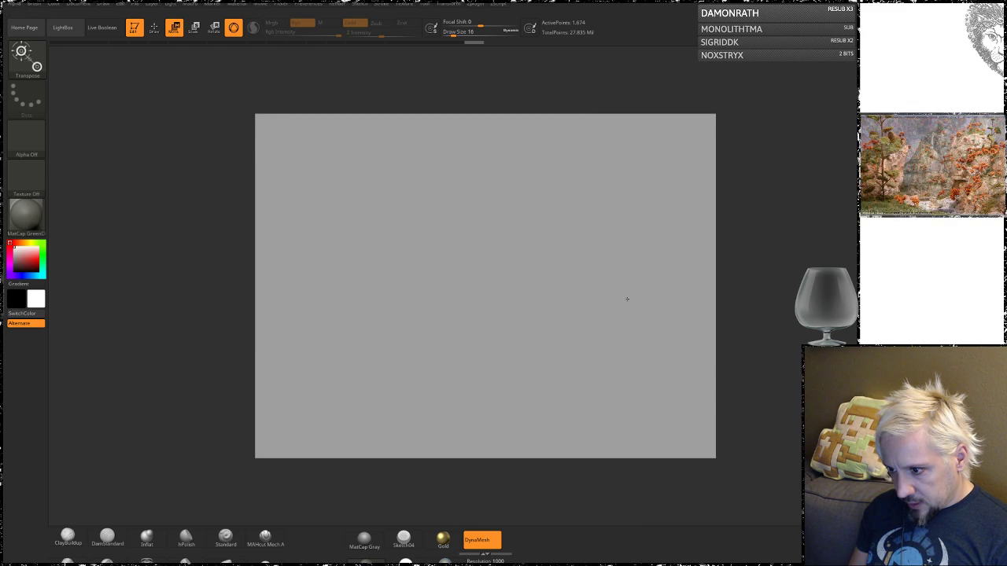
key(ctrl+shift)
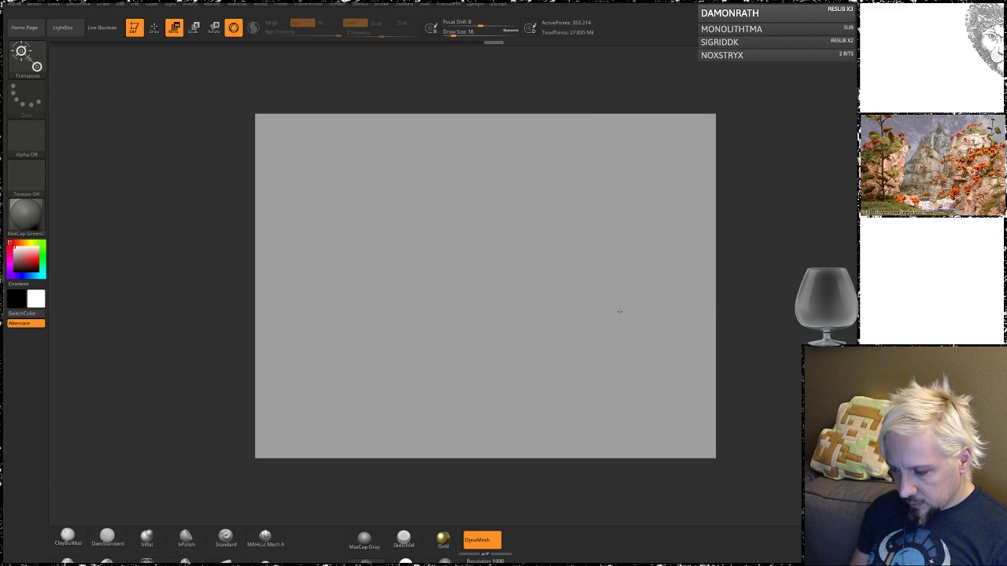
key(ctrl+shift)
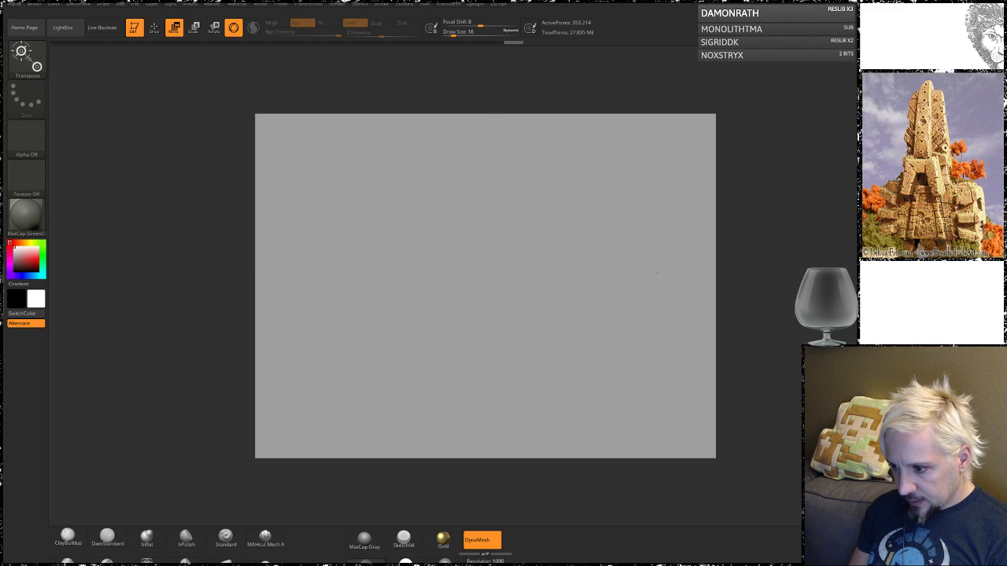
ctrl+shift+click(664, 269)
drag(678, 313, 665, 298)
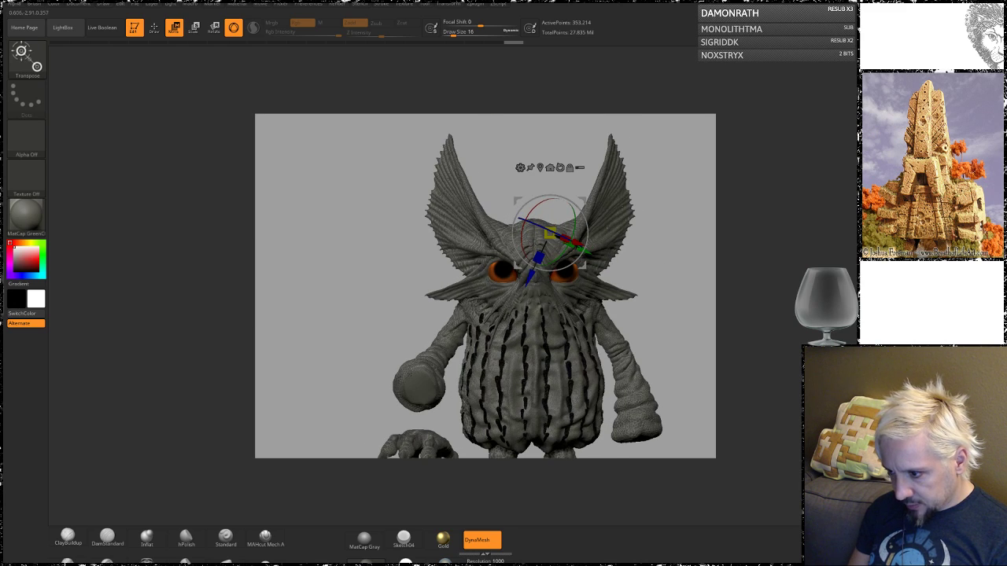
- Relocate the gizmo to the front of the torso without moving the spikes, and reset its orientation
alt+drag(582, 200, 598, 335)
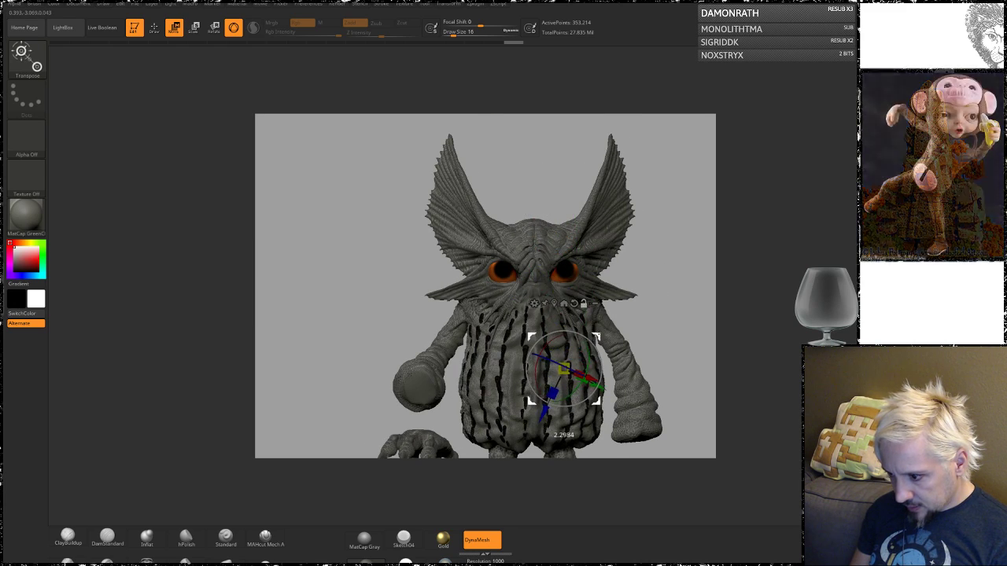
drag(680, 312, 643, 313)
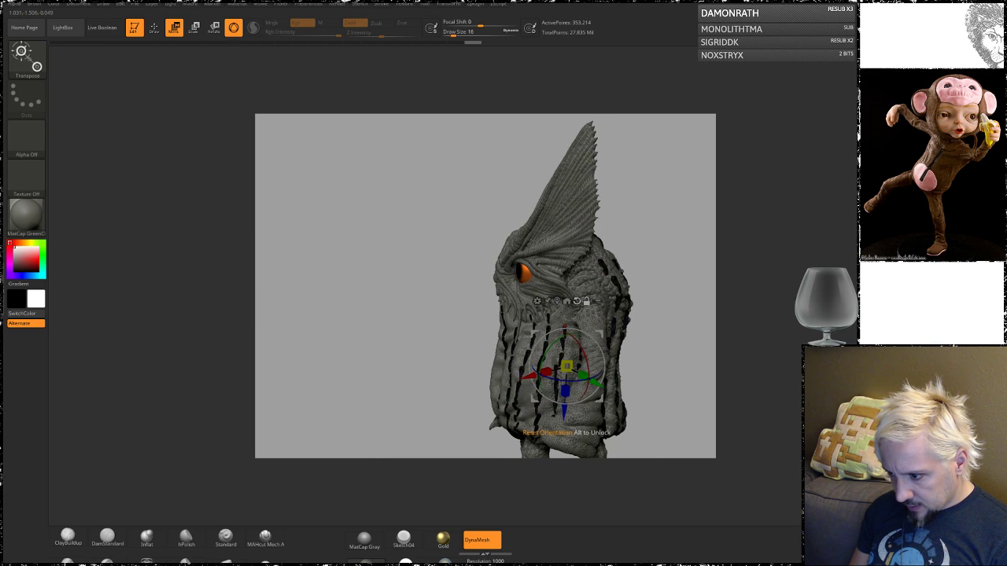
click(577, 300)
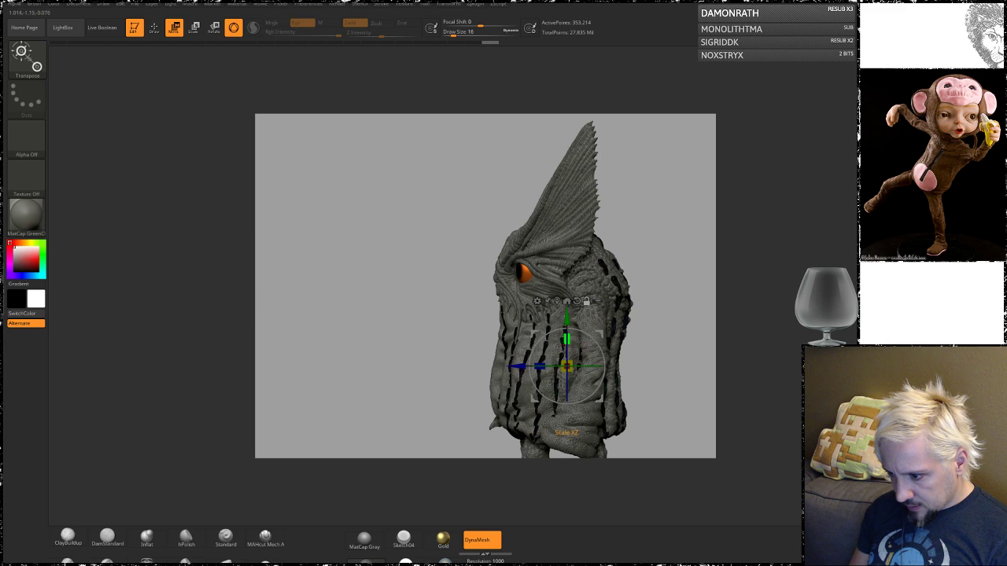
alt+drag(517, 367, 462, 367)
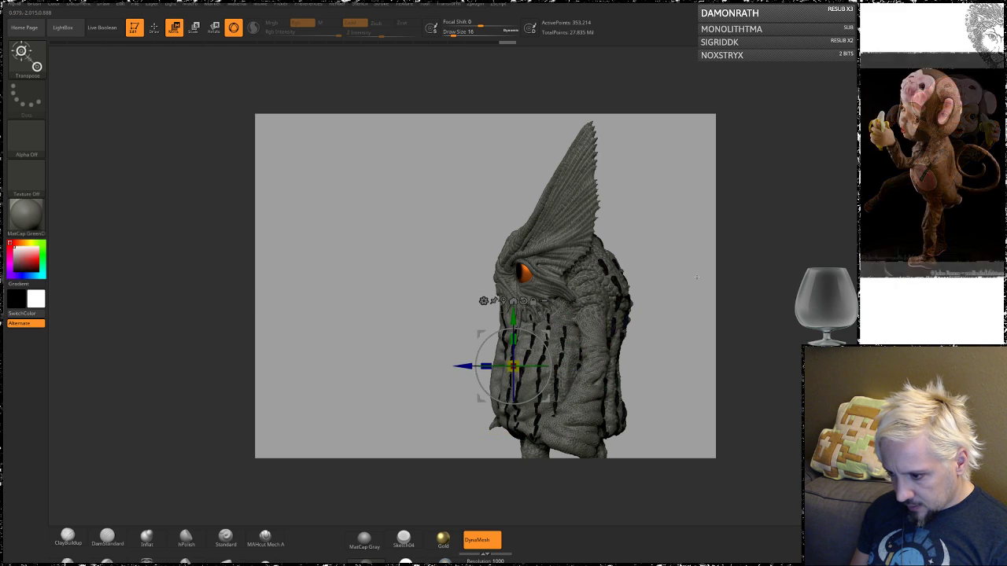
- Reposition the unlocked gizmo onto the orange-brown spike on the side of the torso
drag(660, 263, 755, 553)
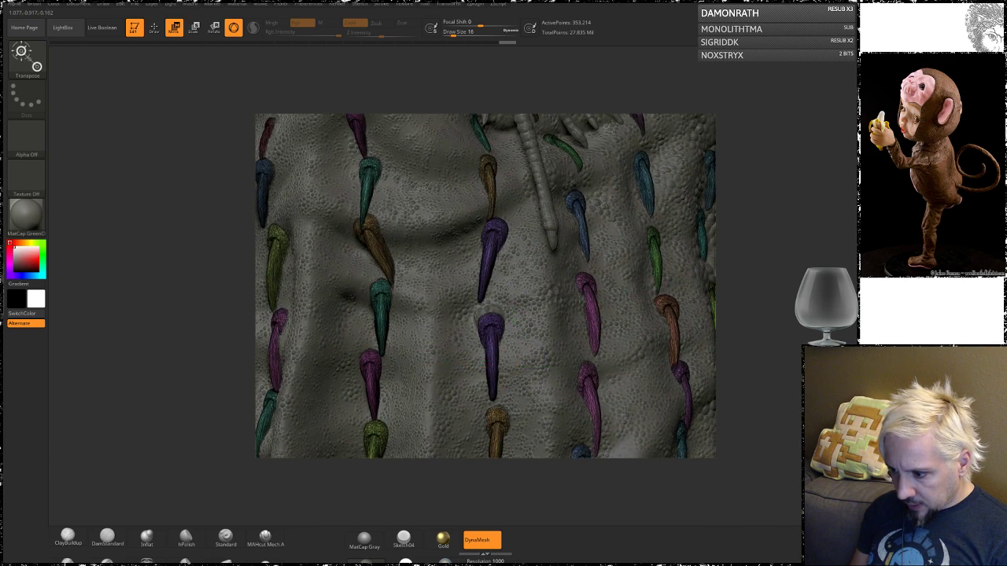
alt+drag(779, 382, 644, 261)
drag(687, 286, 682, 238)
alt+drag(745, 175, 783, 372)
alt+drag(766, 230, 790, 318)
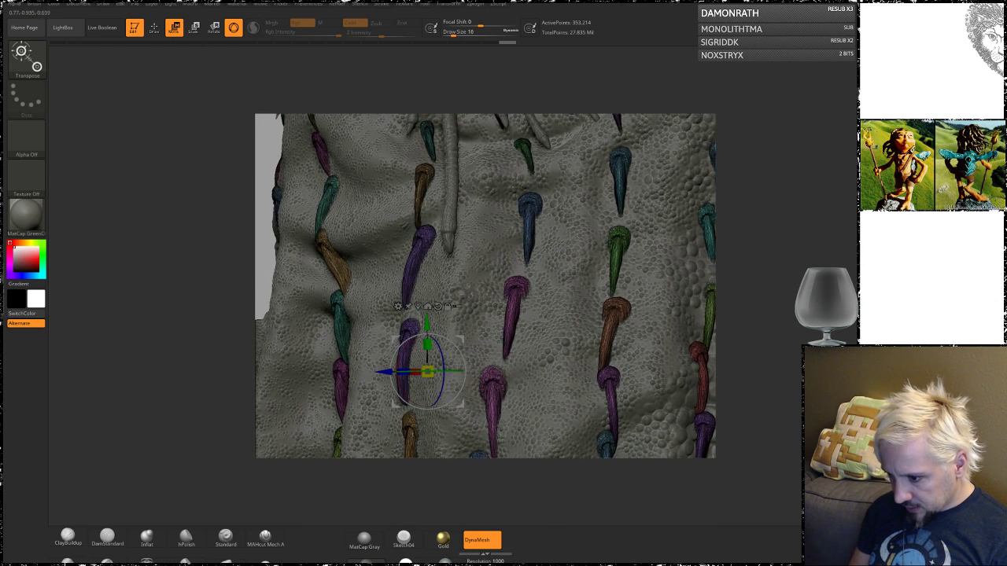
alt+drag(427, 371, 619, 317)
drag(790, 303, 821, 291)
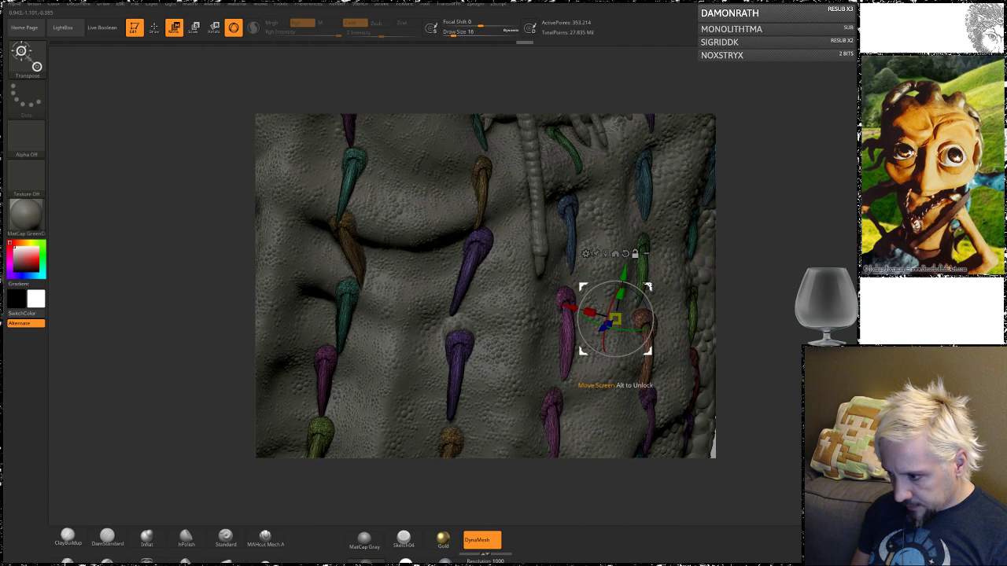
alt+drag(615, 319, 647, 321)
drag(778, 307, 741, 308)
- Mask every spike except the orange-brown one and shift it slightly along the skin with the gizmo
ctrl+click(629, 321)
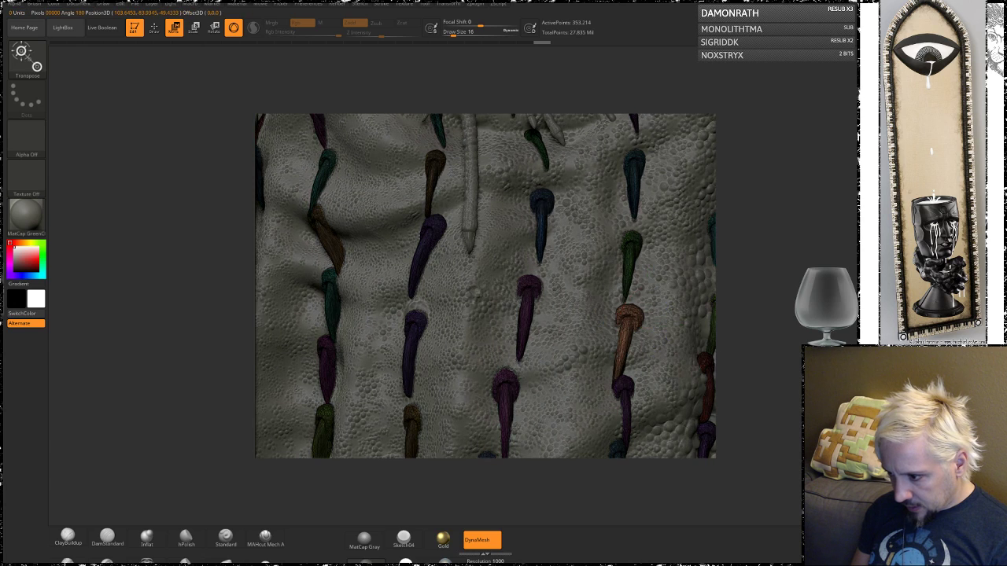
mouse_move(621, 369)
mouse_down()
mouse_move(643, 338)
mouse_move(631, 333)
mouse_up()
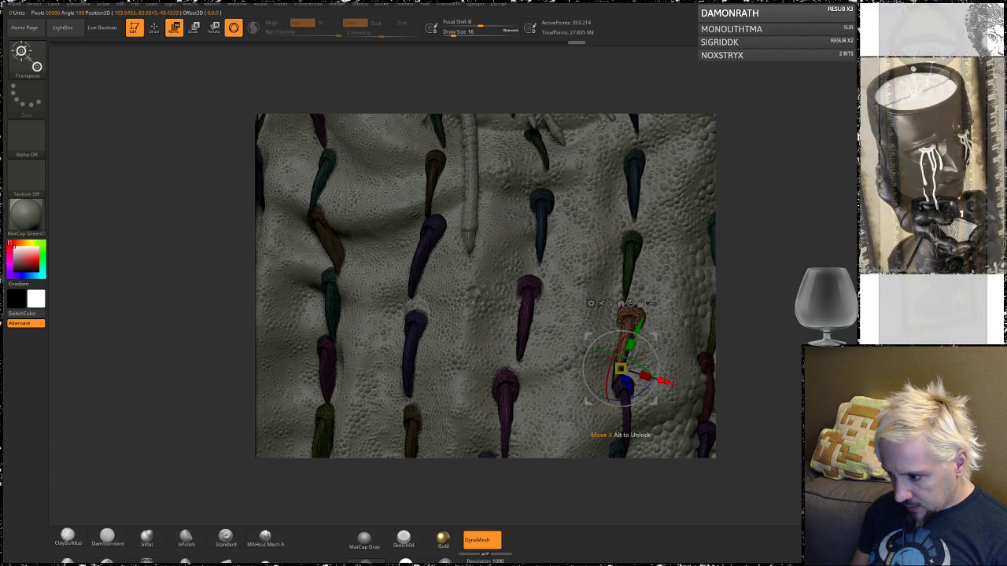
drag(666, 383, 659, 381)
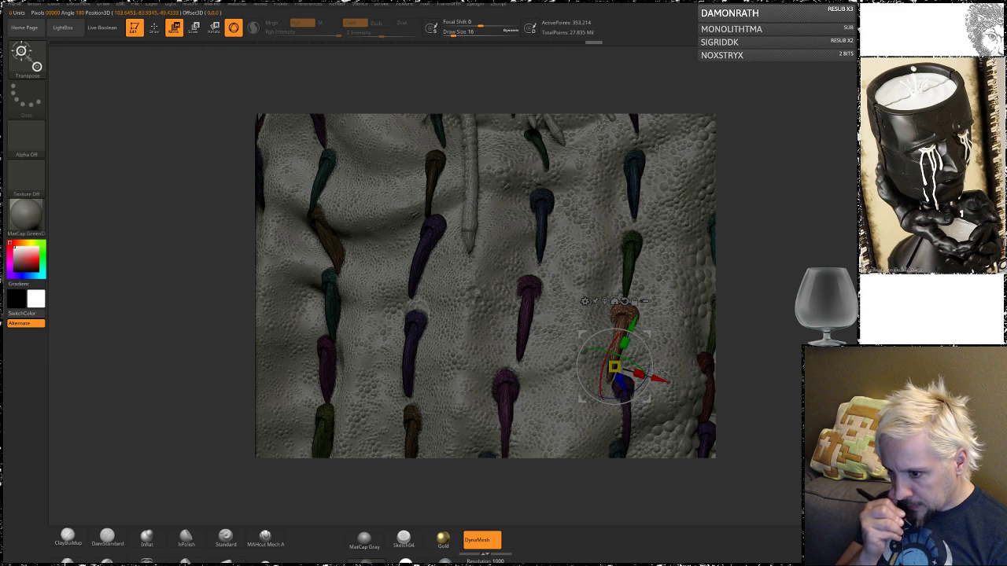
mouse_move(763, 317)
mouse_down()
mouse_move(784, 319)
mouse_move(764, 344)
mouse_move(669, 374)
mouse_up()
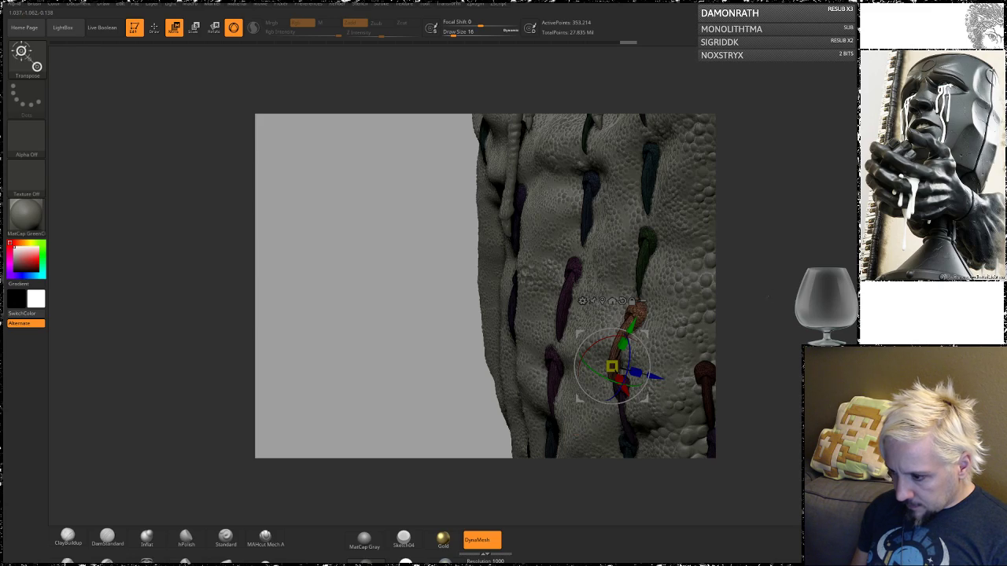
mouse_move(768, 297)
mouse_down()
mouse_move(790, 343)
mouse_move(732, 314)
mouse_move(753, 328)
mouse_move(793, 323)
mouse_move(765, 325)
mouse_up()
- Center the gizmo on the dark blue spike below the purple one and inspect how it sits in the skin
alt+click(294, 220)
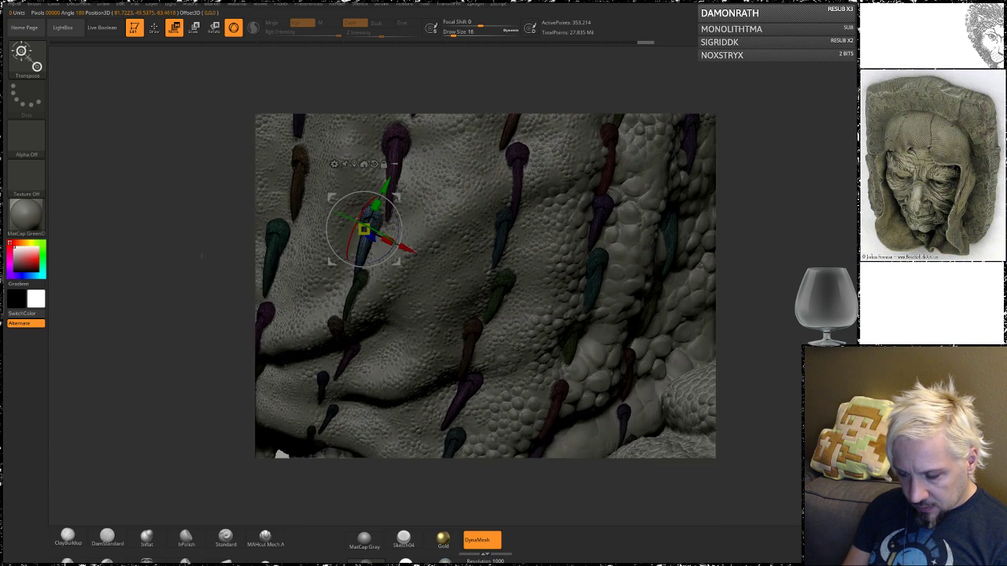
drag(201, 256, 196, 256)
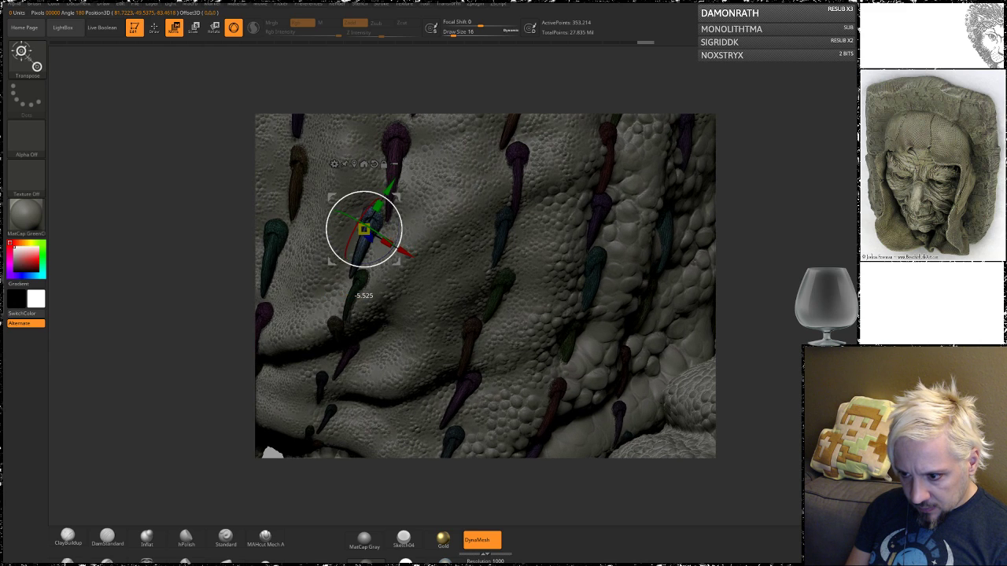
drag(214, 312, 193, 317)
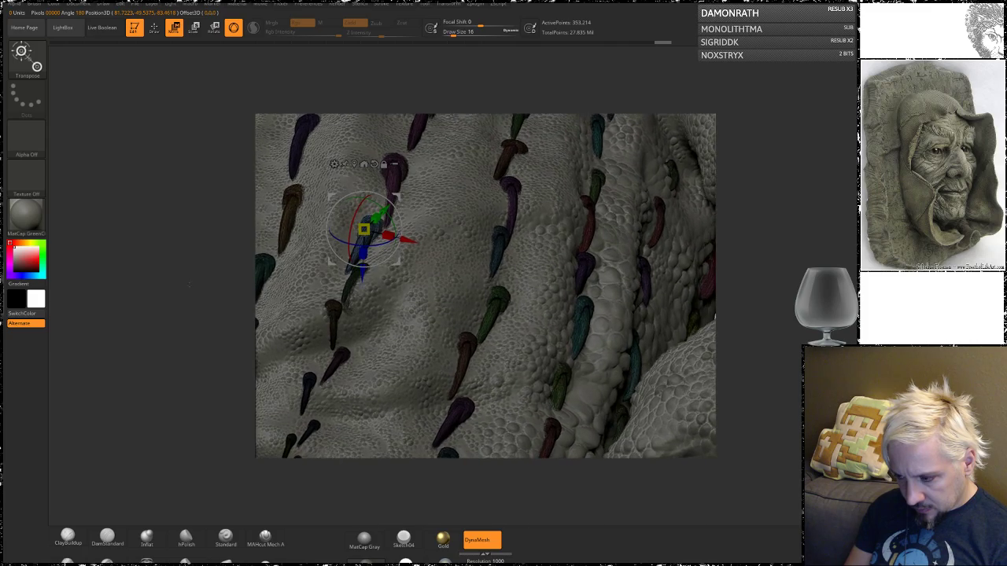
drag(165, 334, 164, 338)
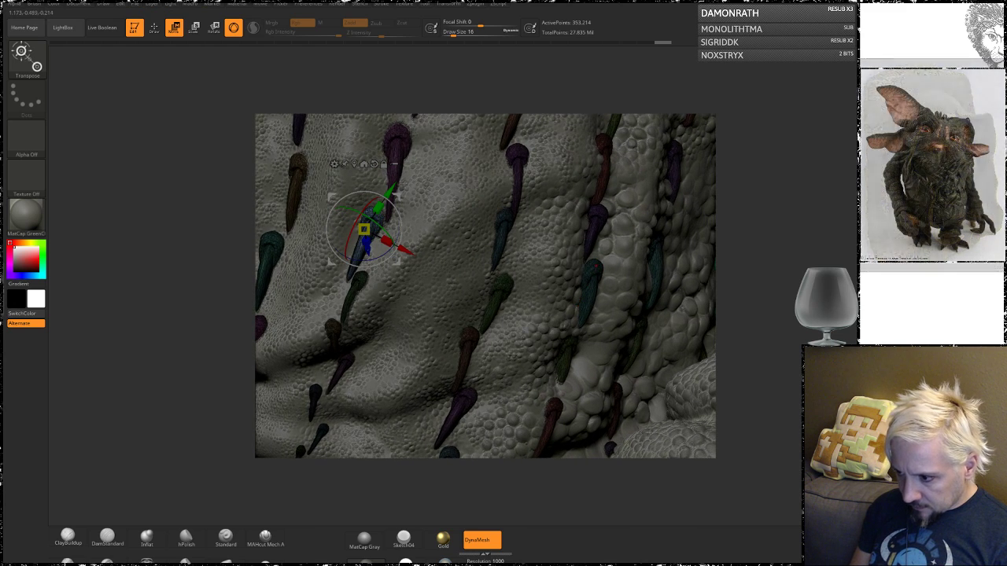
- Target the teal spike beside the large scales and reshape its base using the Move brush at draw size 68 and focal shift -75
click(595, 271)
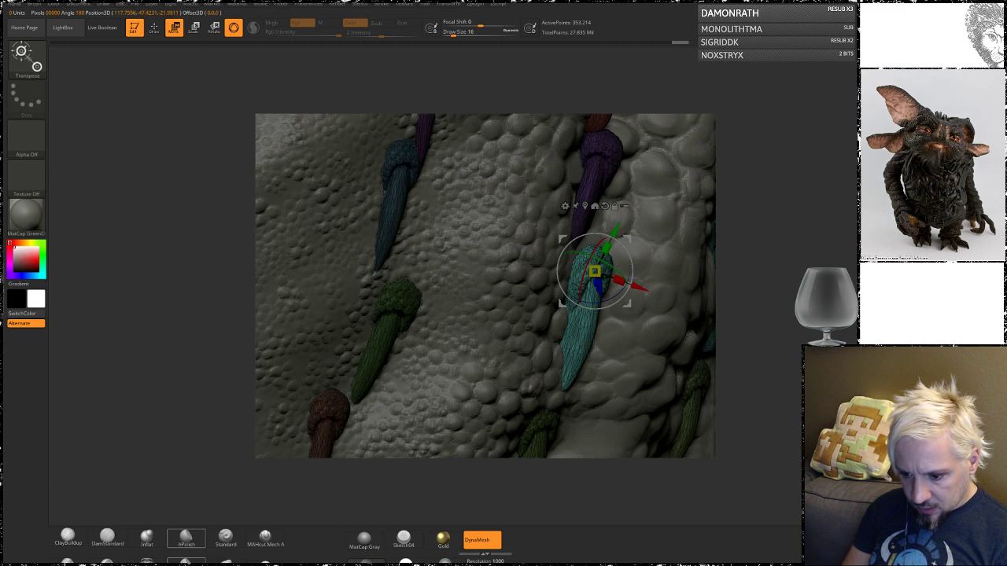
key(q)
key(space)
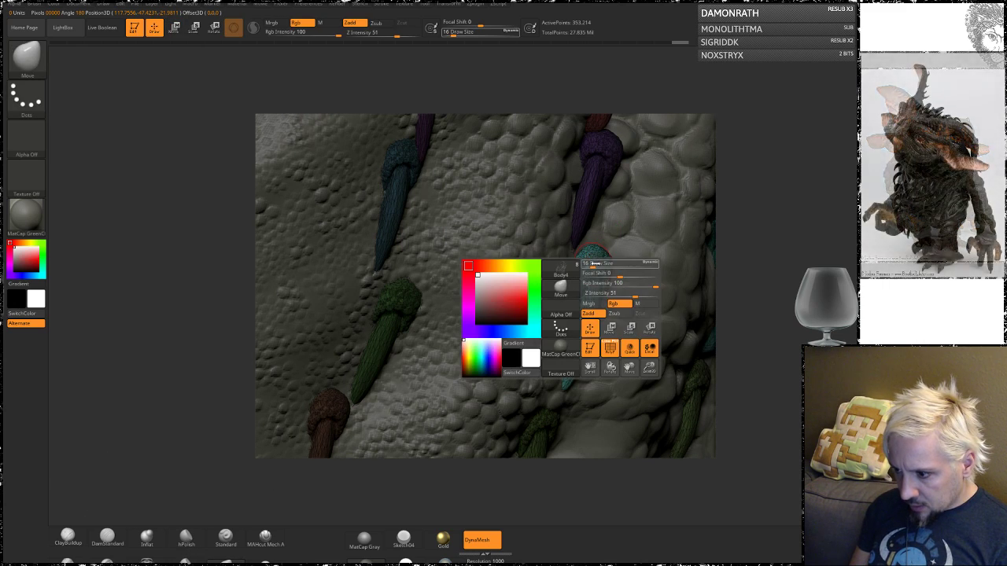
mouse_move(594, 272)
mouse_down()
mouse_move(584, 272)
mouse_move(673, 236)
mouse_up()
right_drag(550, 250, 604, 237)
drag(606, 259, 609, 250)
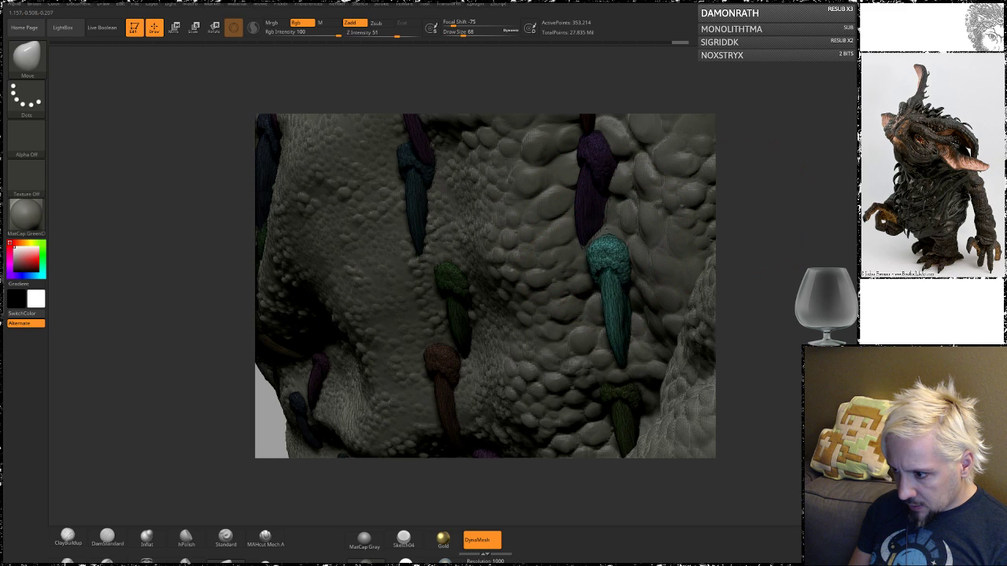
right_drag(768, 247, 560, 303)
drag(571, 313, 586, 303)
- Reduce the Move brush's draw size to 35 and fine-tune the base of the teal spike
key(space)
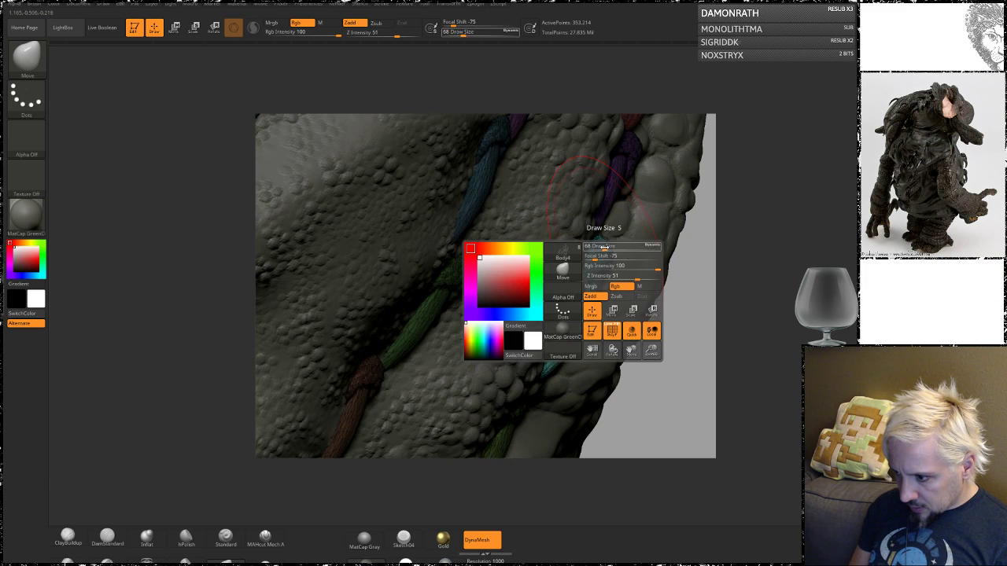
drag(606, 247, 596, 246)
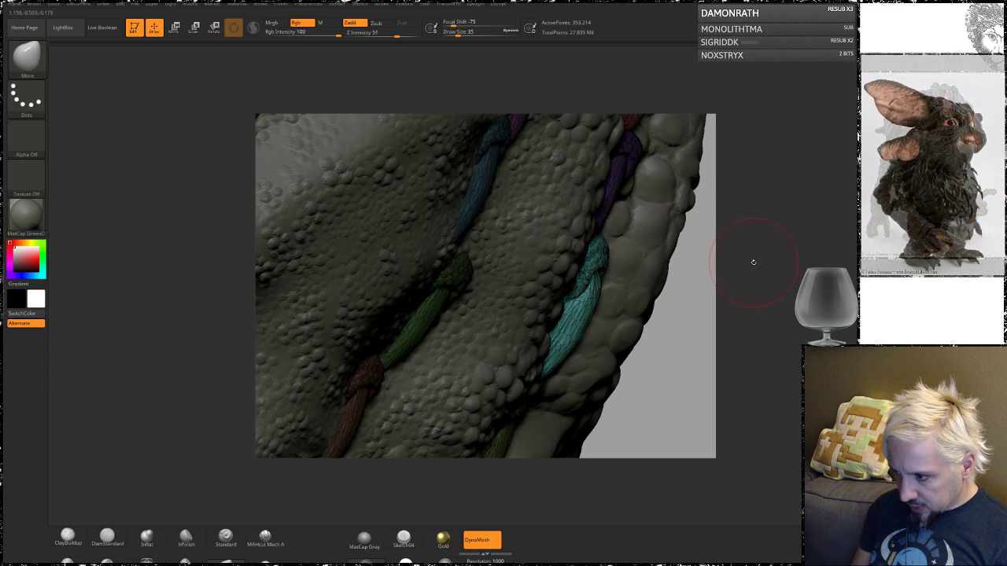
mouse_move(748, 260)
mouse_down()
mouse_move(724, 245)
mouse_move(601, 248)
mouse_up()
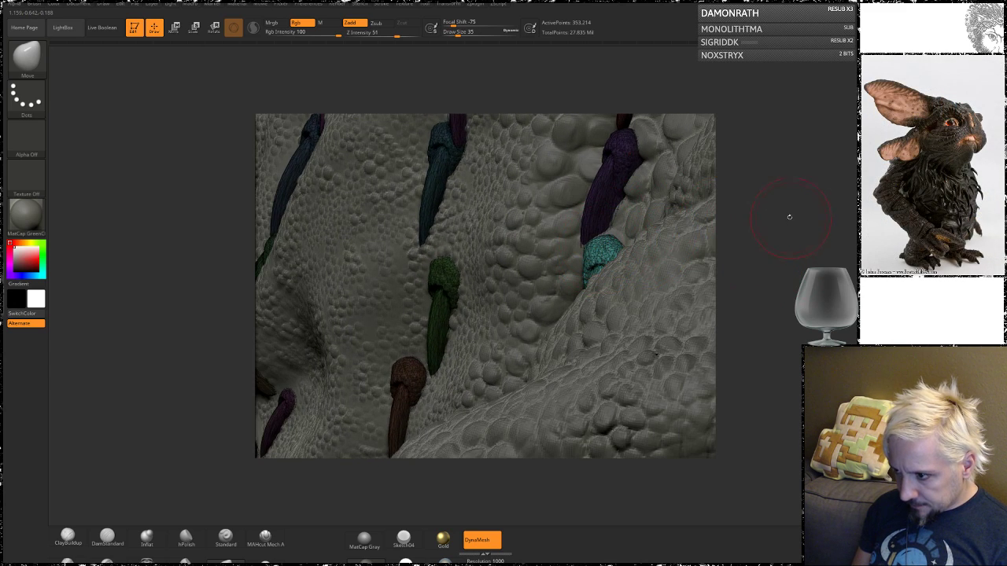
drag(790, 216, 732, 257)
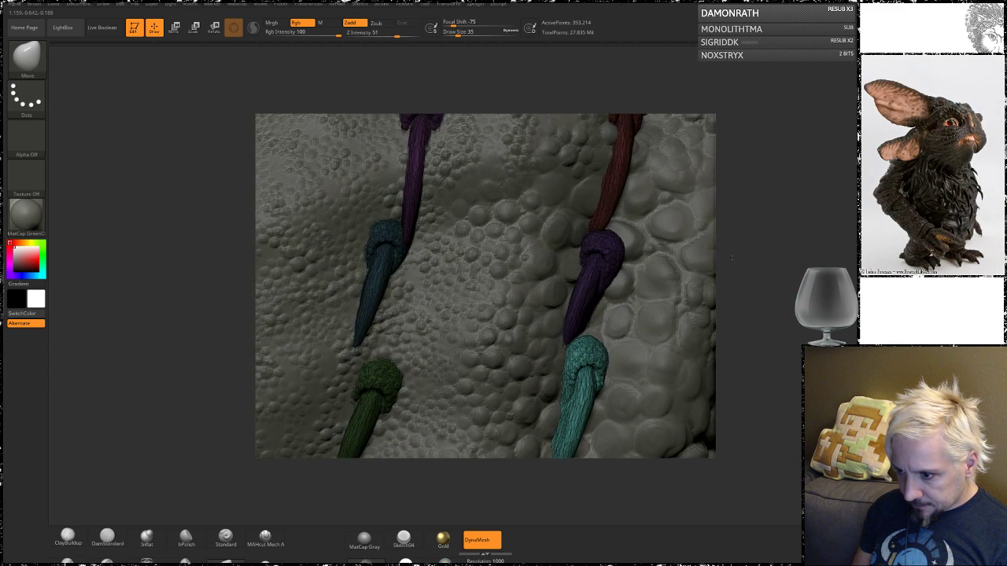
- Hide only the long purple spike above the dark blue one, keeping the other spikes shown
ctrl+shift+click(412, 167)
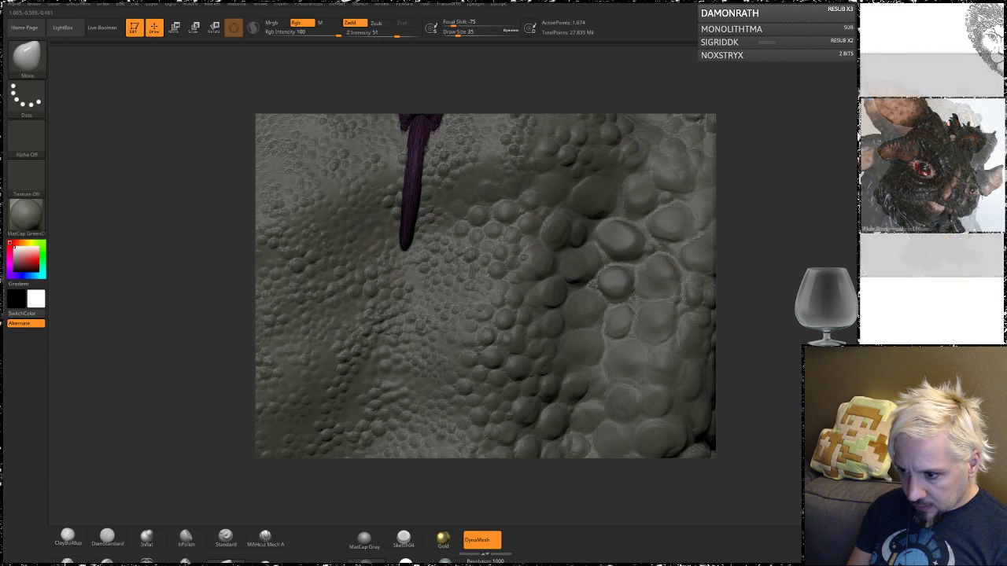
ctrl+shift+click(776, 219)
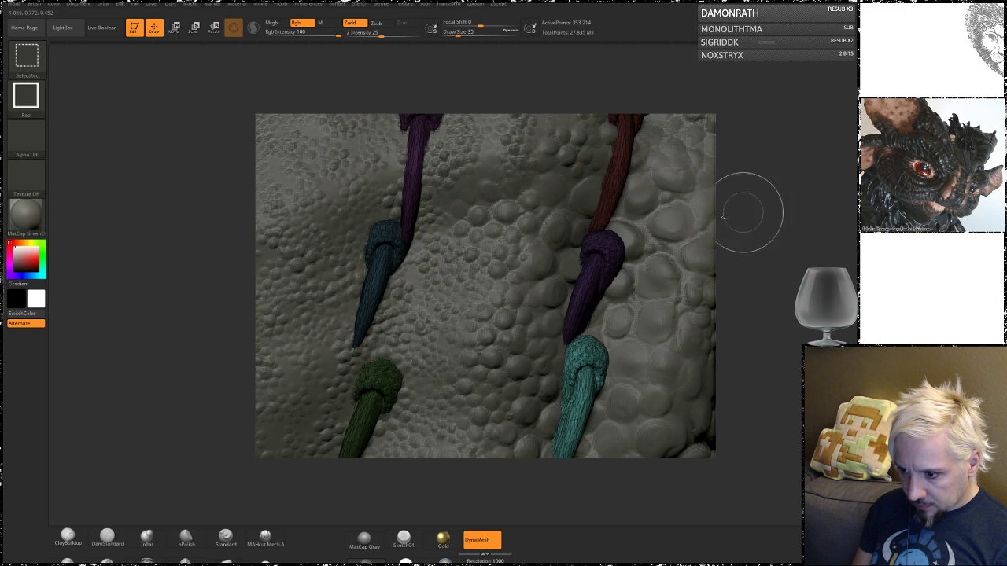
ctrl+shift+click(414, 156)
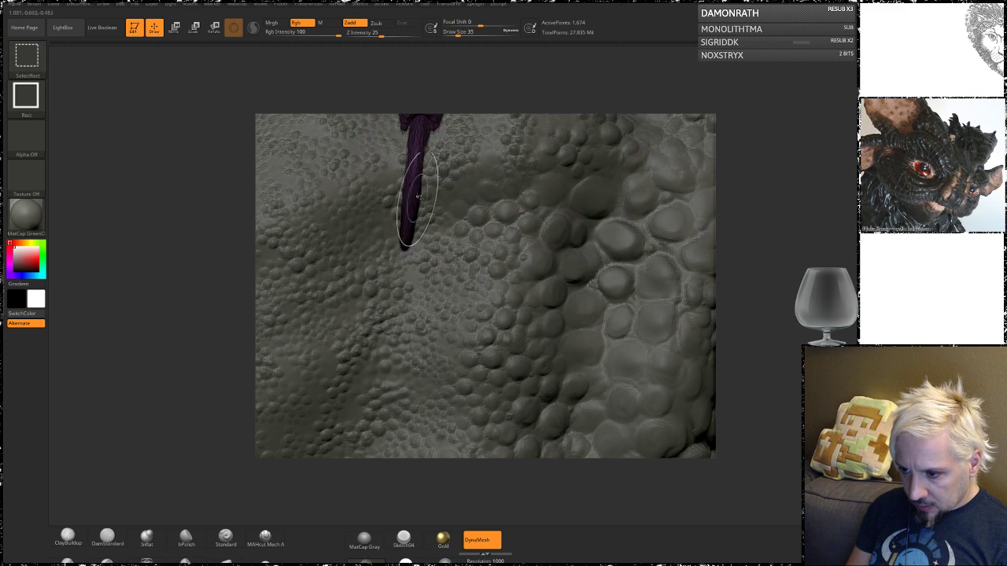
ctrl+shift+click(409, 169)
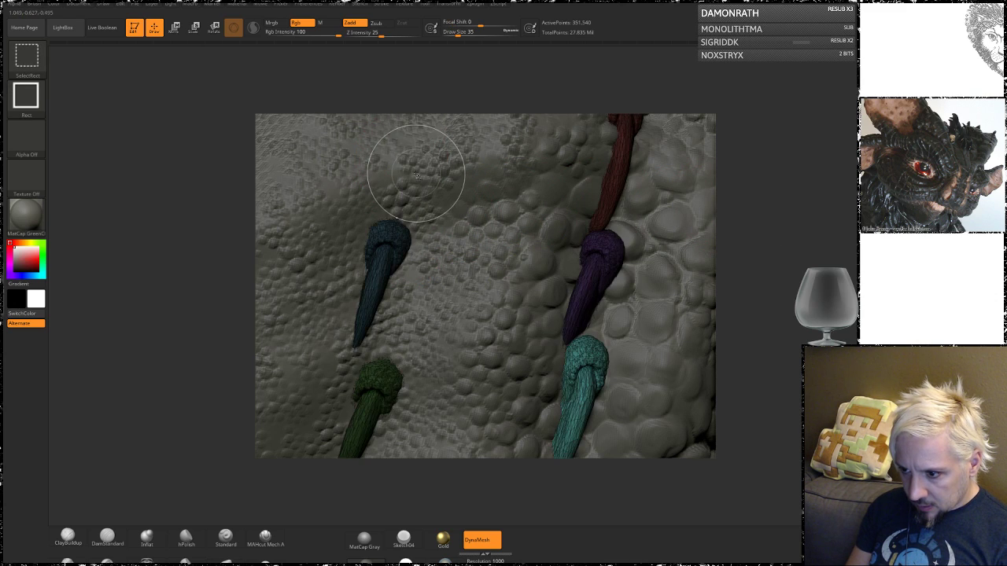
- Unhide all the spikes and rotate the long purple spike slightly so its tip clears the dark blue spike below
ctrl+shift+click(722, 196)
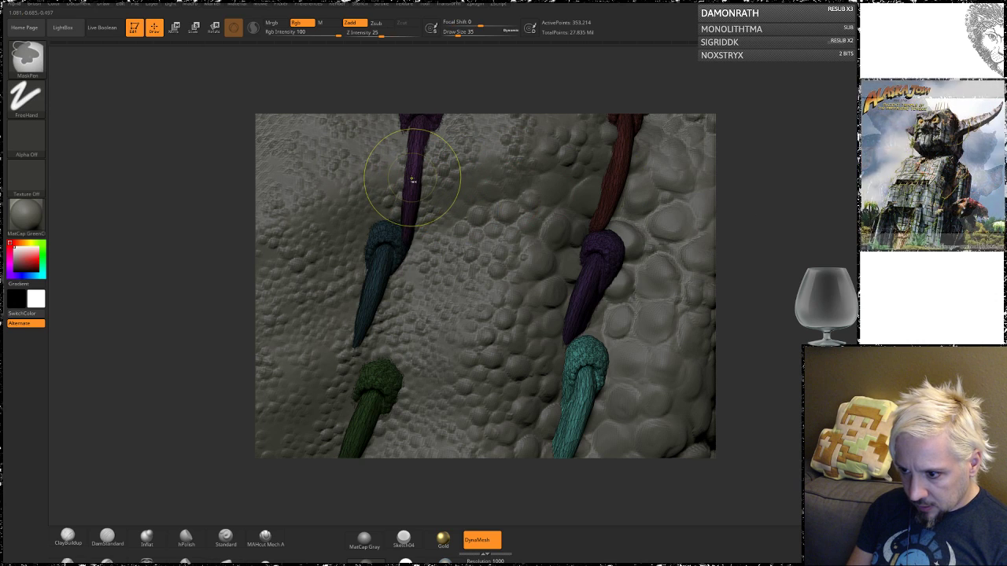
alt+drag(745, 181, 744, 312)
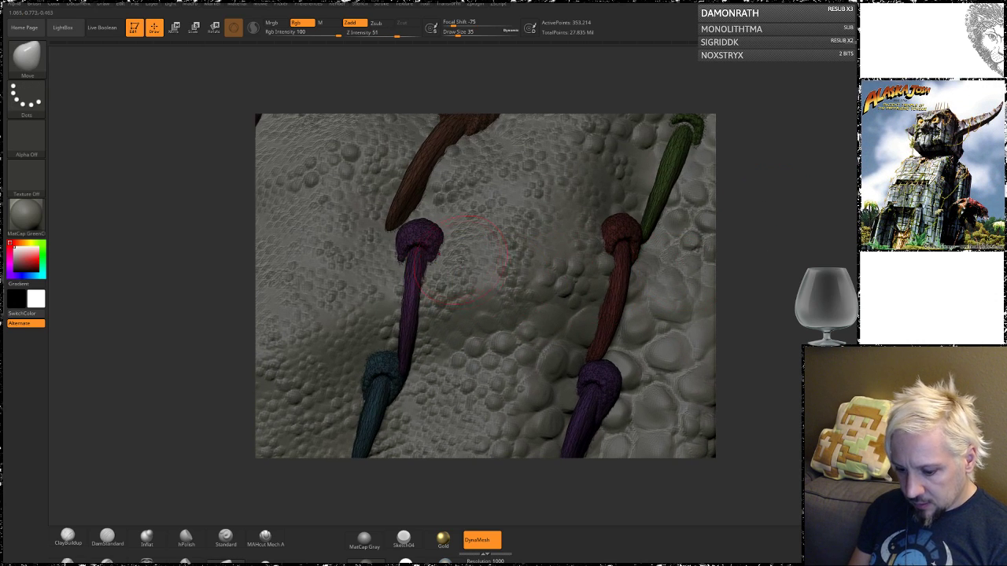
key(w)
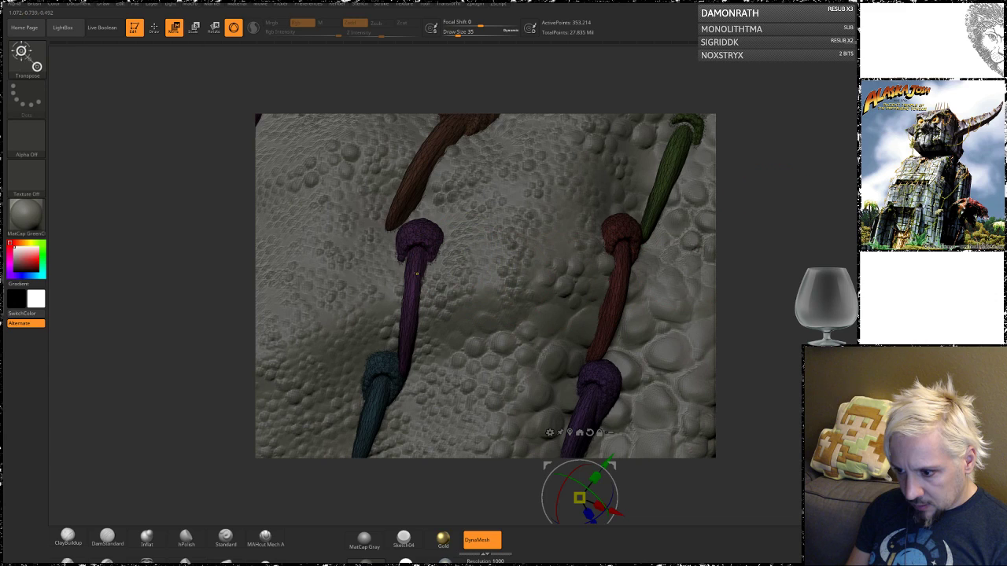
click(417, 273)
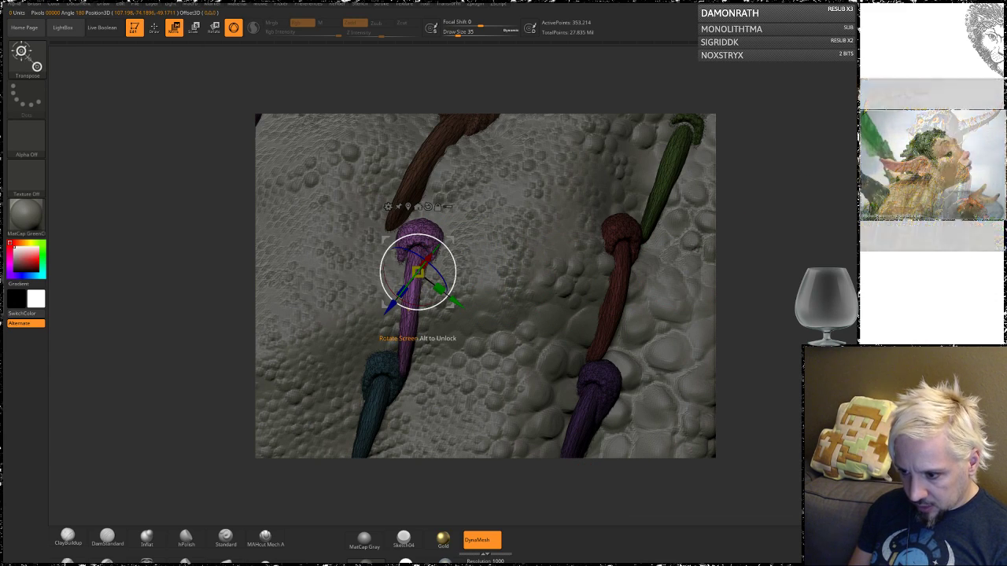
drag(419, 310, 426, 309)
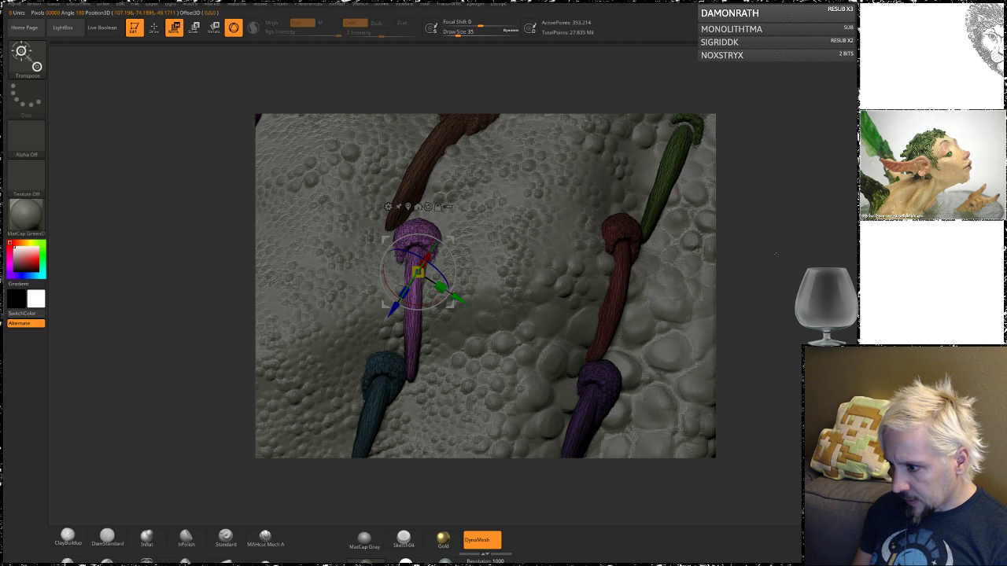
- Target the green spike above the red one and adjust its placement so its textured collar sits out of the skin
alt+drag(776, 254, 753, 279)
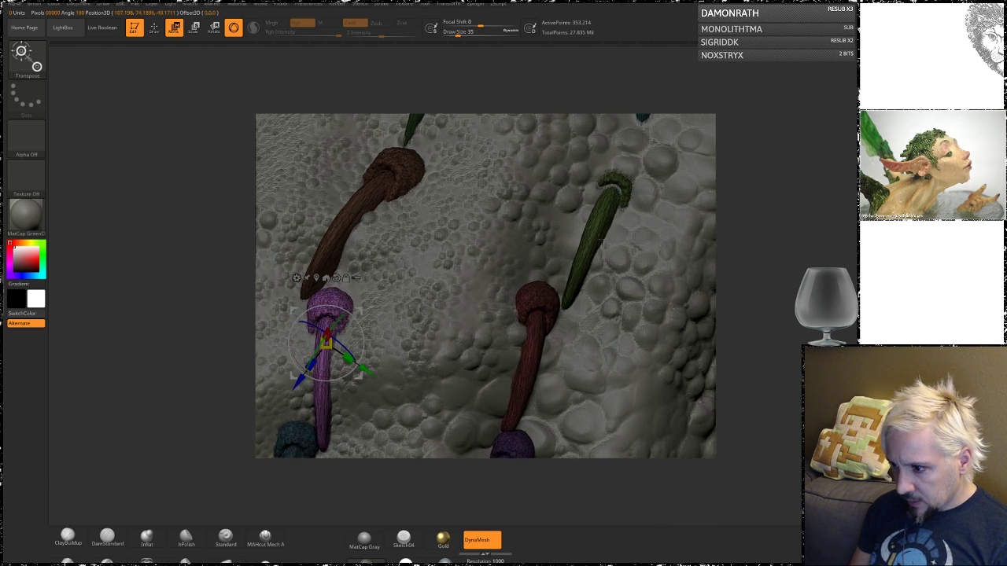
alt+click(598, 225)
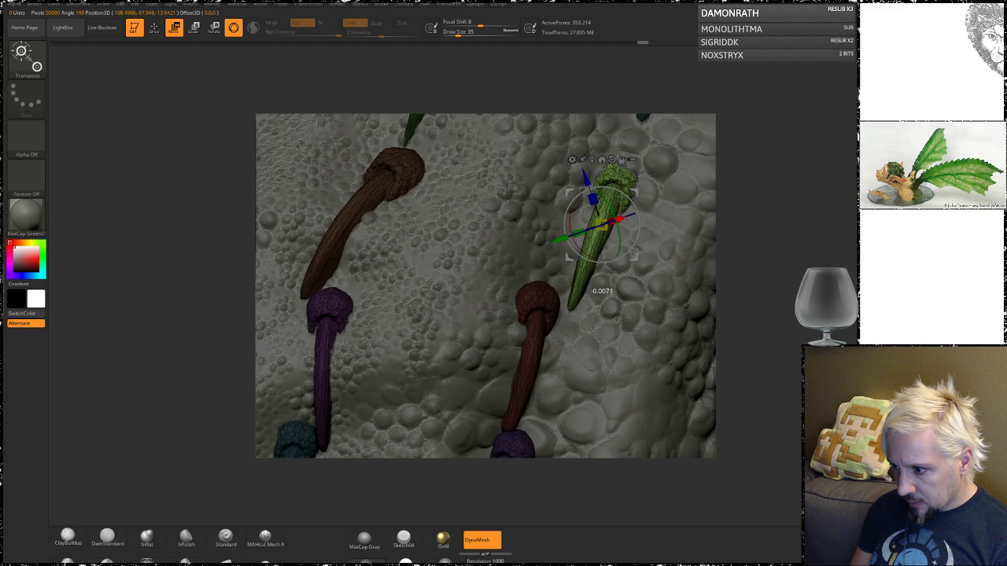
mouse_move(754, 229)
mouse_down()
mouse_move(737, 247)
mouse_move(739, 153)
mouse_move(928, 218)
mouse_move(730, 236)
mouse_move(739, 210)
mouse_move(771, 229)
mouse_up()
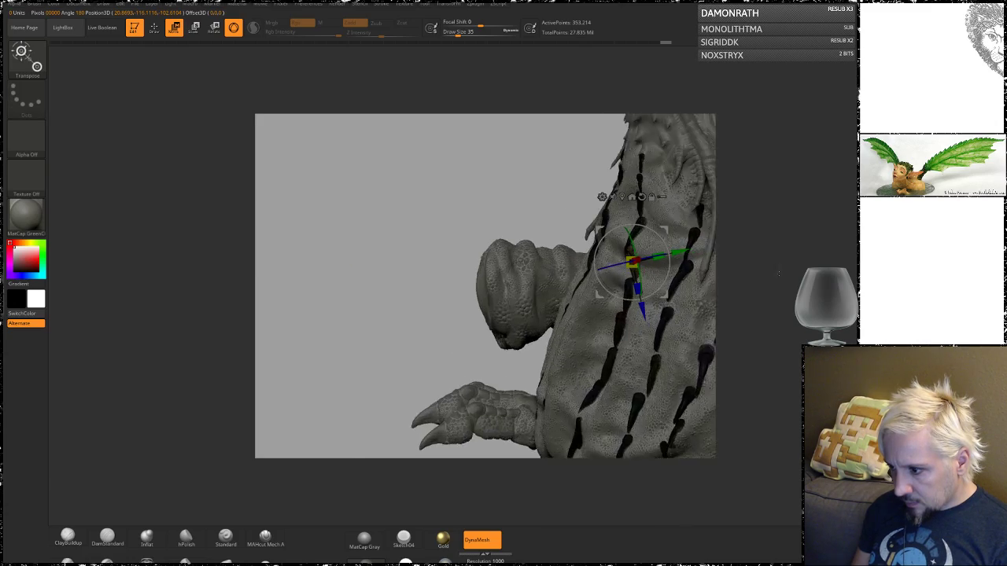
- Refine the orange spike beside the deep skin fold with the DamStandard brush, setting the draw size to 22
alt+drag(779, 273, 684, 322)
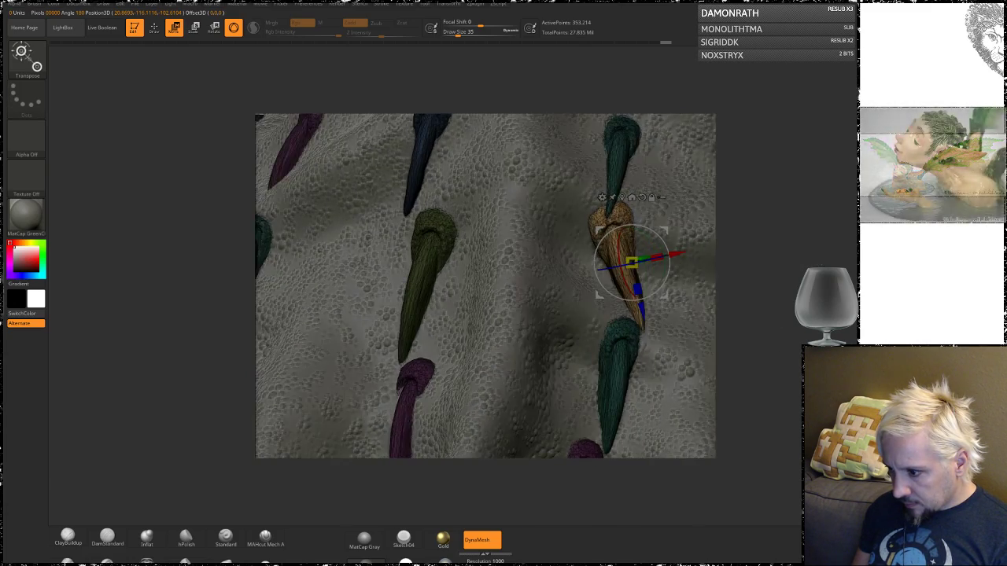
drag(755, 314, 818, 236)
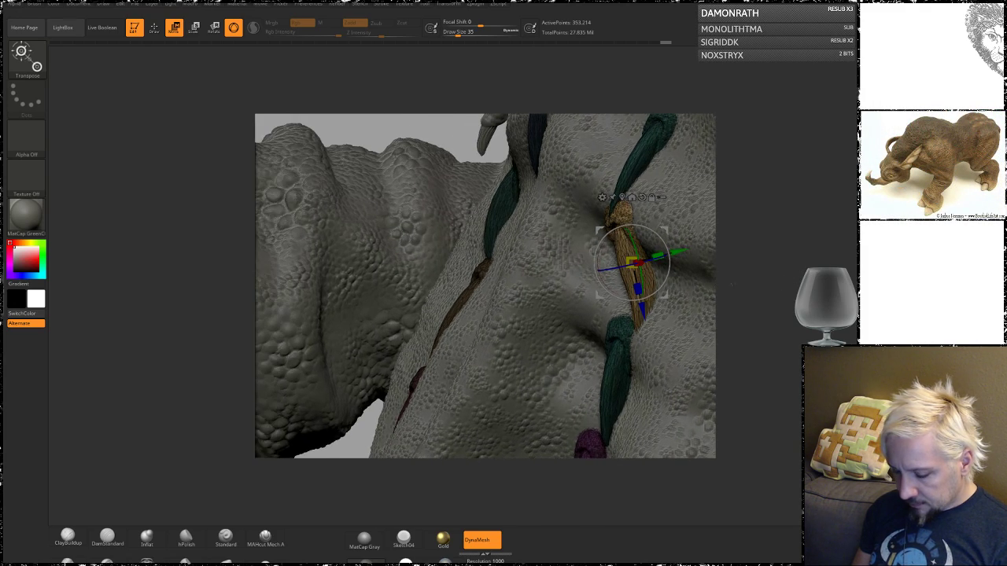
key(q)
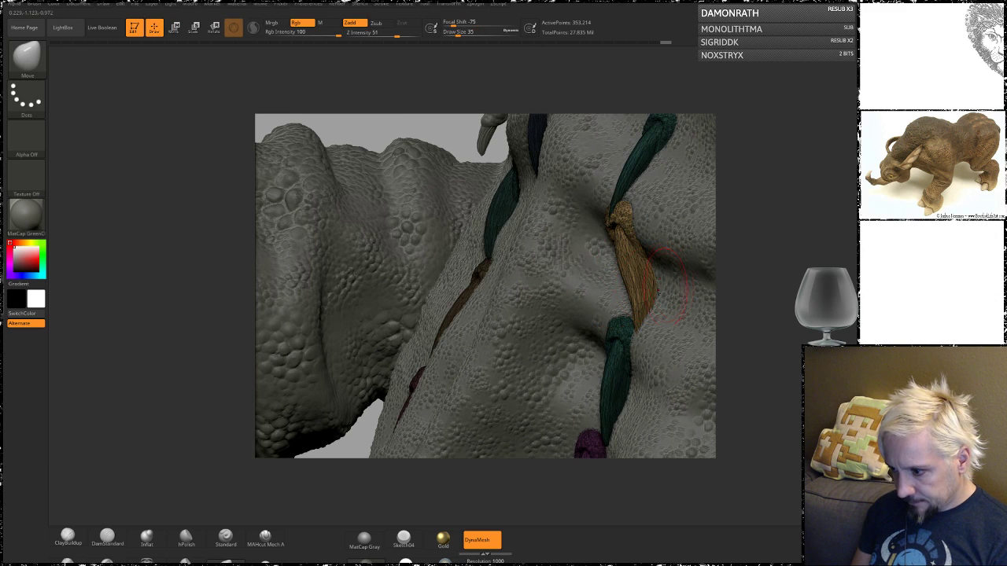
click(107, 536)
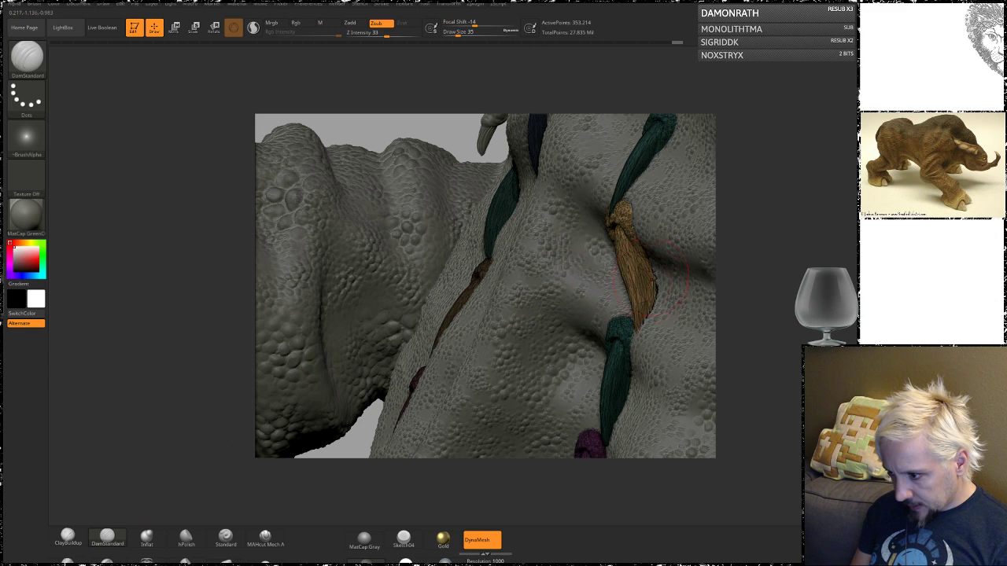
mouse_move(773, 236)
mouse_down()
mouse_move(834, 238)
mouse_move(761, 250)
mouse_up()
key(space)
drag(698, 273, 657, 296)
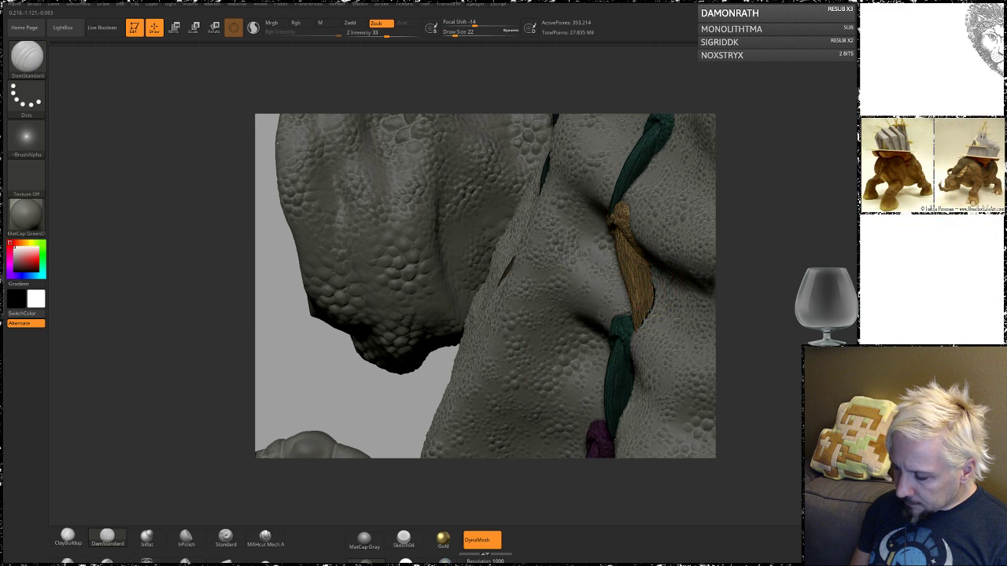
mouse_move(780, 215)
mouse_down()
mouse_move(748, 243)
mouse_move(641, 268)
mouse_up()
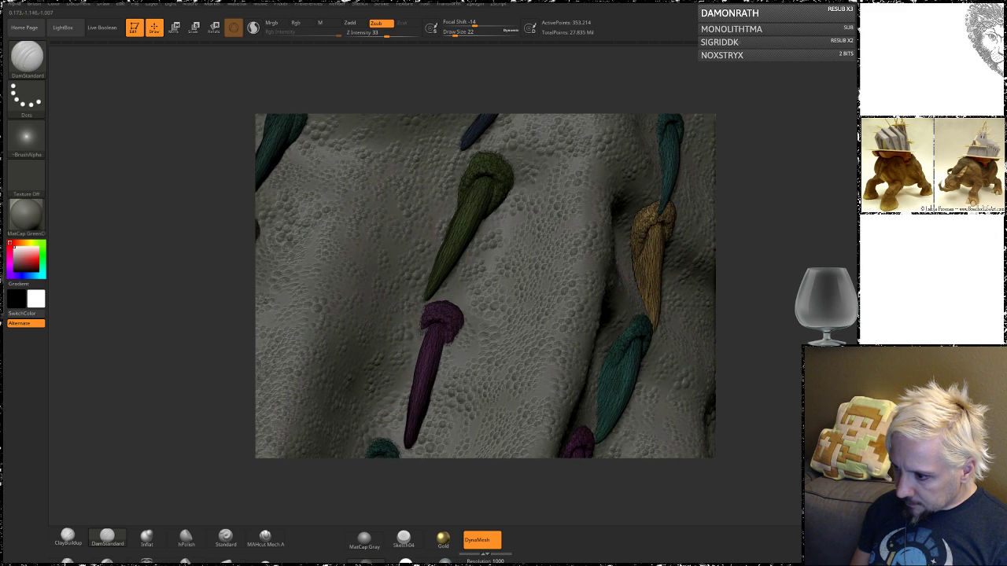
- Build up and smooth the body skin around the orange spike using ClayBuildup at draw size 56 with ghost transparency on
drag(746, 229, 772, 207)
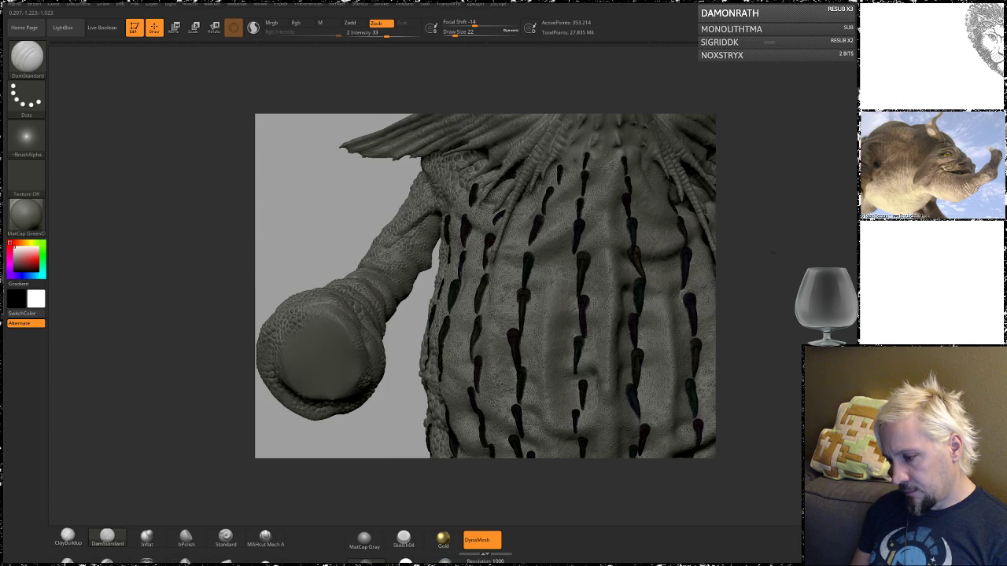
drag(772, 252, 721, 277)
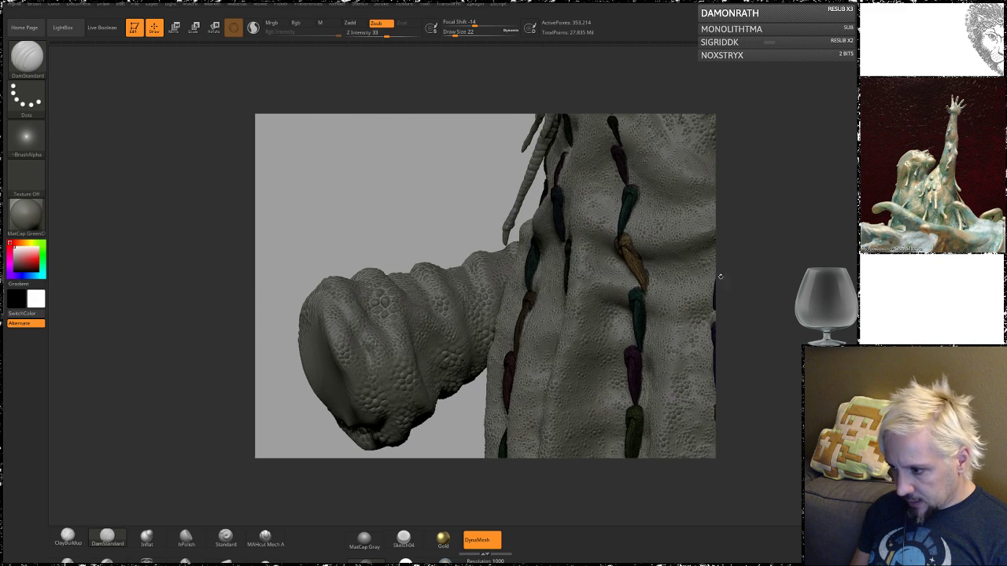
alt+click(682, 245)
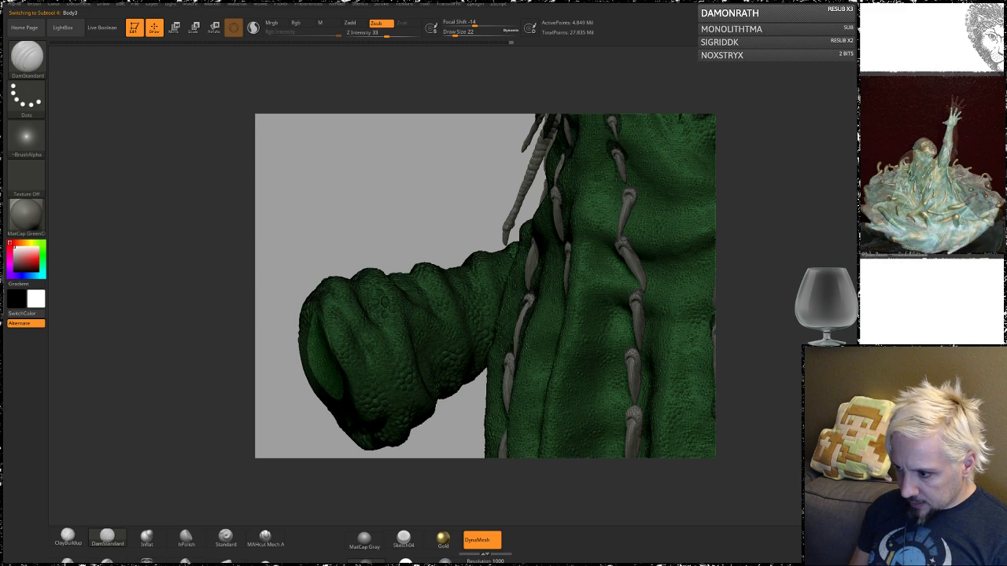
click(69, 538)
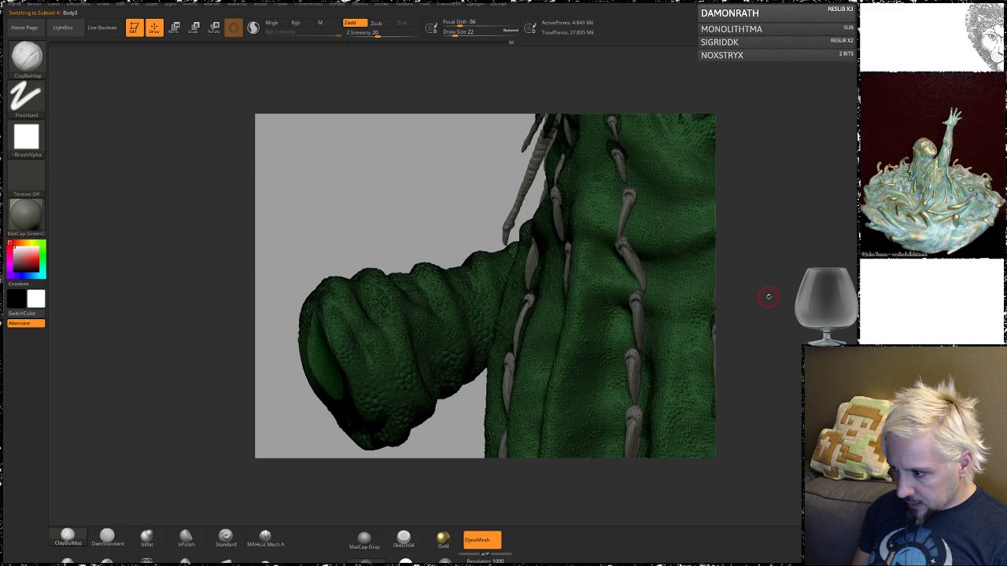
key(space)
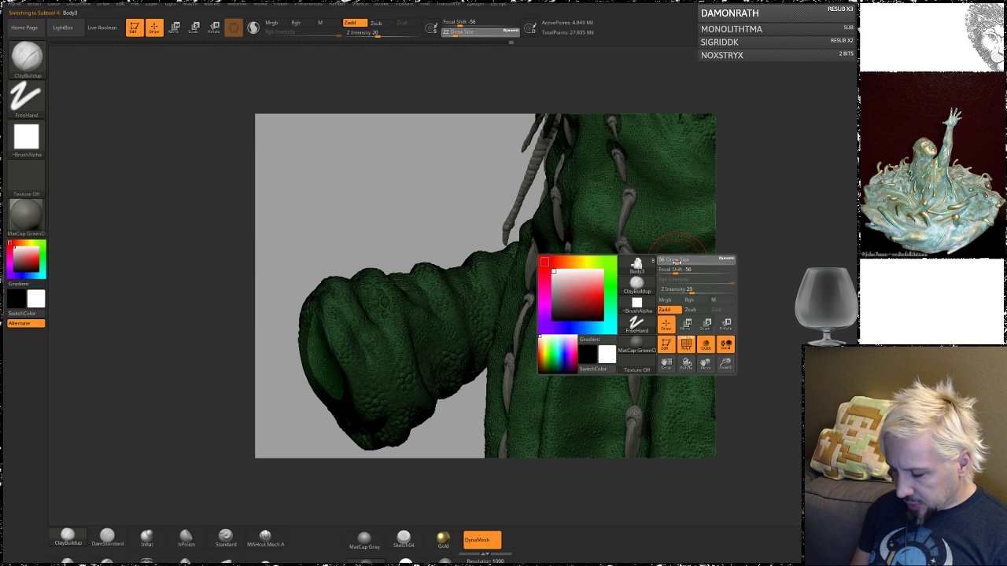
mouse_move(764, 271)
alt+mouse_down()
mouse_move(767, 294)
mouse_move(778, 263)
alt+mouse_up()
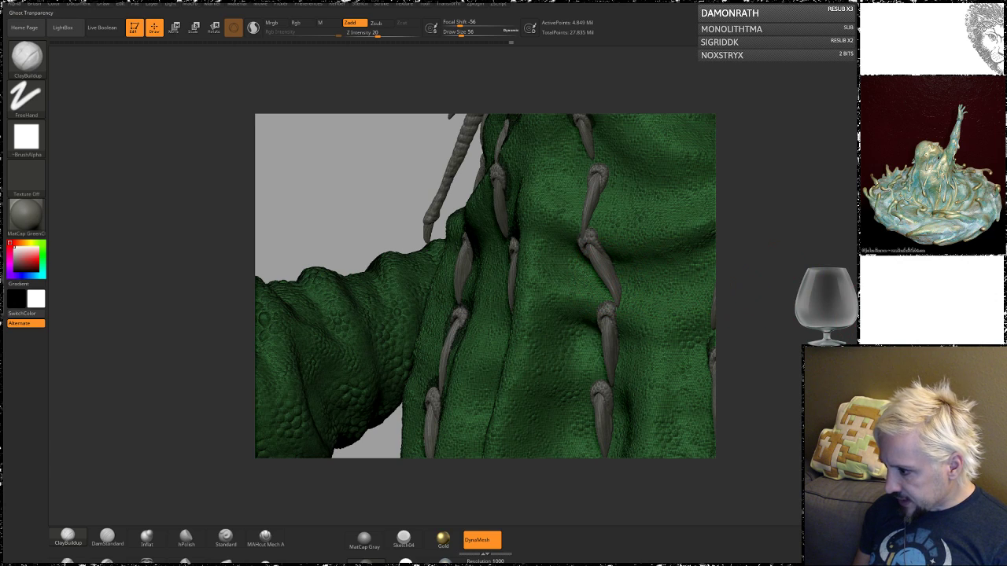
click(934, 429)
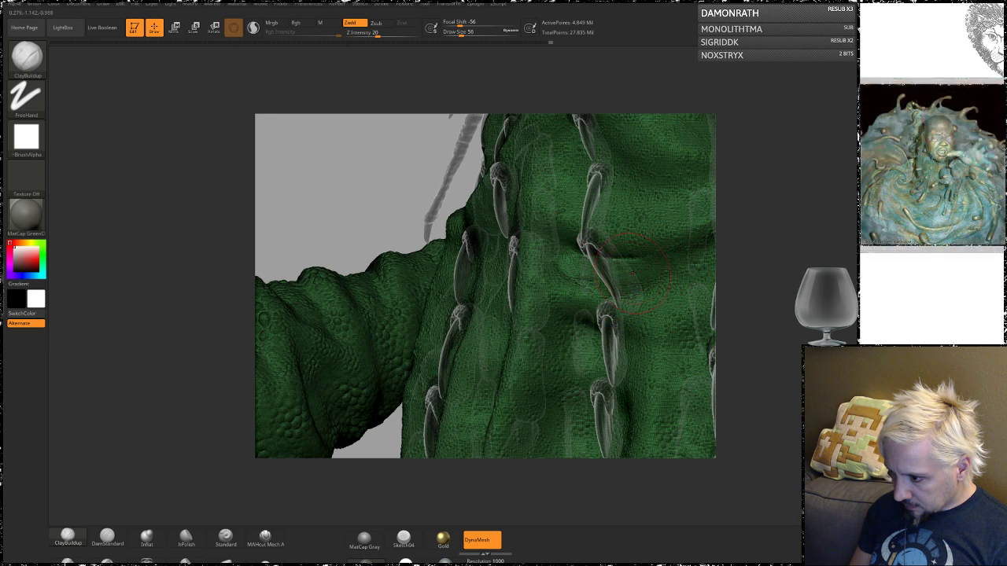
key(shift)
key(shift)
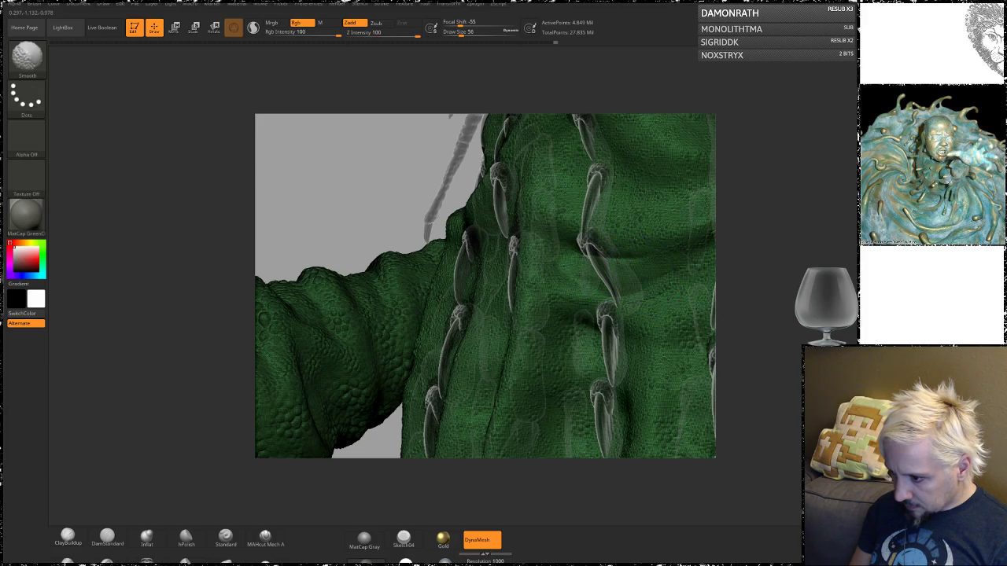
- Reduce the ClayBuildup draw size to 35 and further fill and smooth the skin fold beside the tilted spike
mouse_move(758, 250)
mouse_down()
mouse_move(775, 234)
mouse_move(751, 239)
mouse_up()
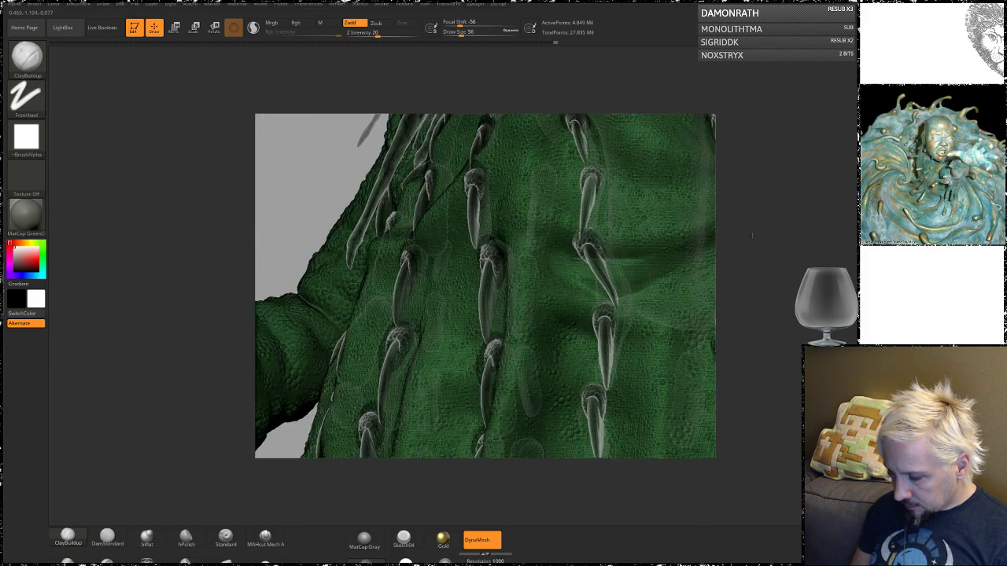
key(space)
drag(642, 269, 638, 269)
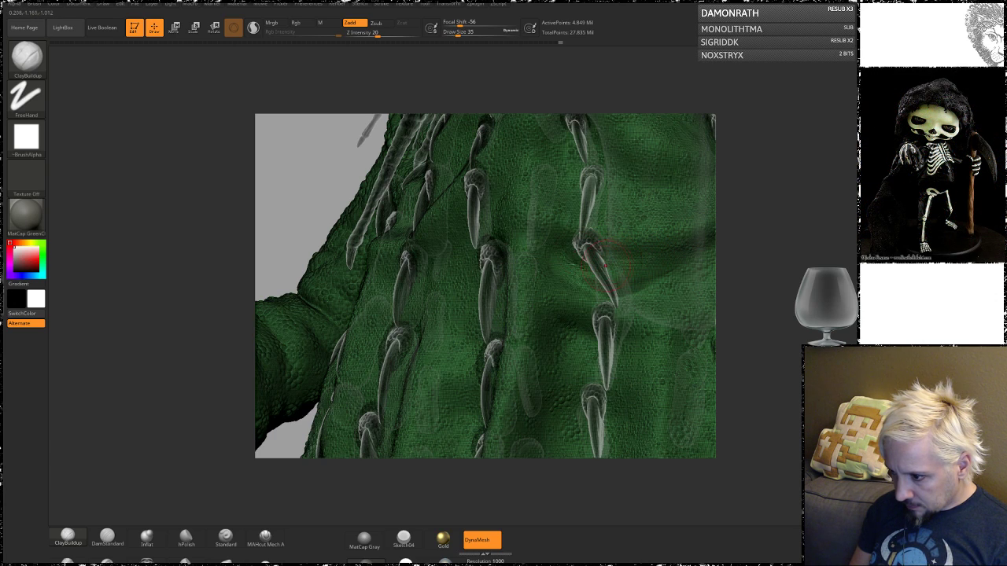
key(shift)
shift+drag(639, 266, 739, 270)
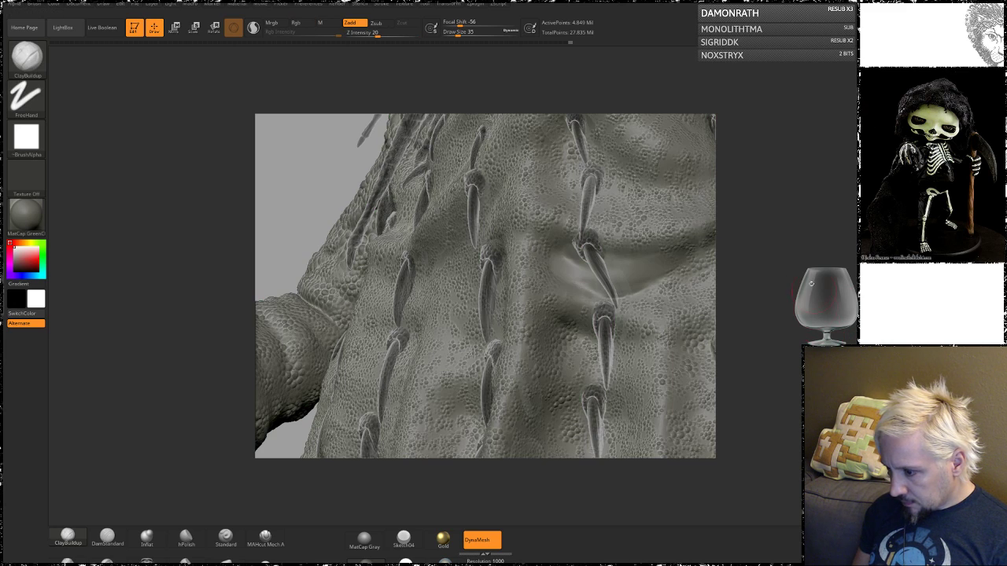
mouse_move(811, 284)
mouse_down()
mouse_move(843, 281)
mouse_move(786, 271)
mouse_move(711, 290)
mouse_move(765, 288)
mouse_up()
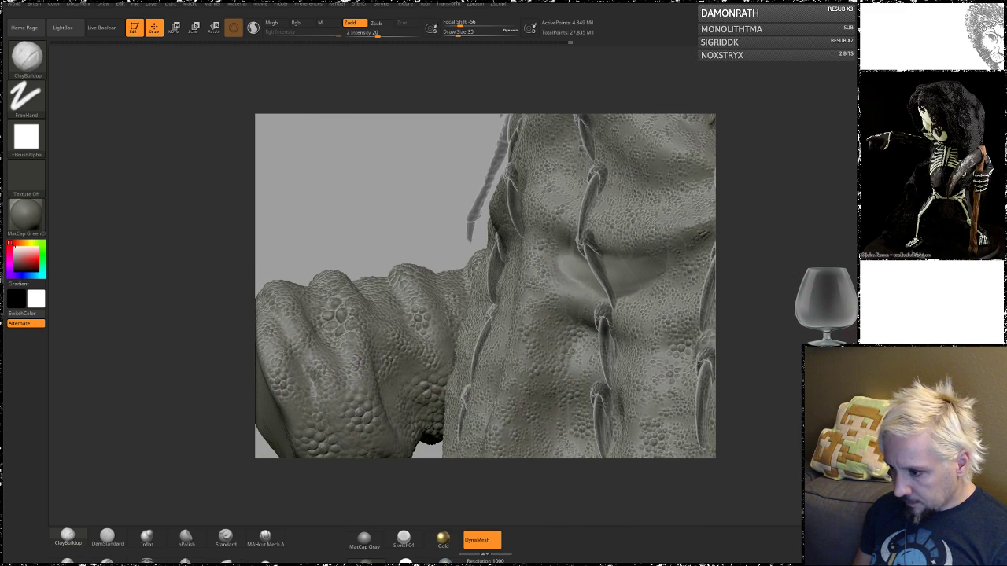
- Center the gizmo on the tilted spike and try a rotation with the body subtool still active
key(w)
click(600, 267)
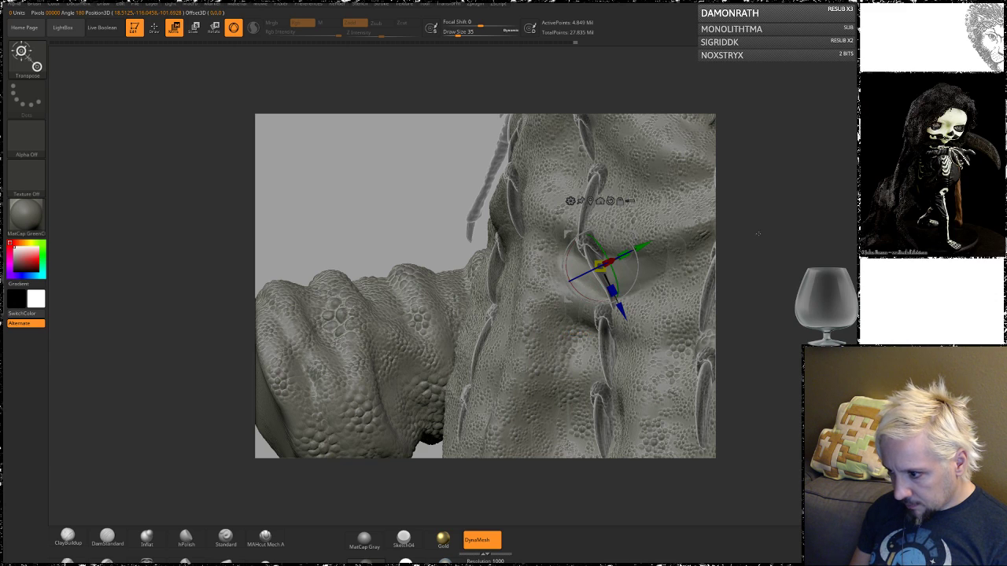
drag(758, 234, 720, 247)
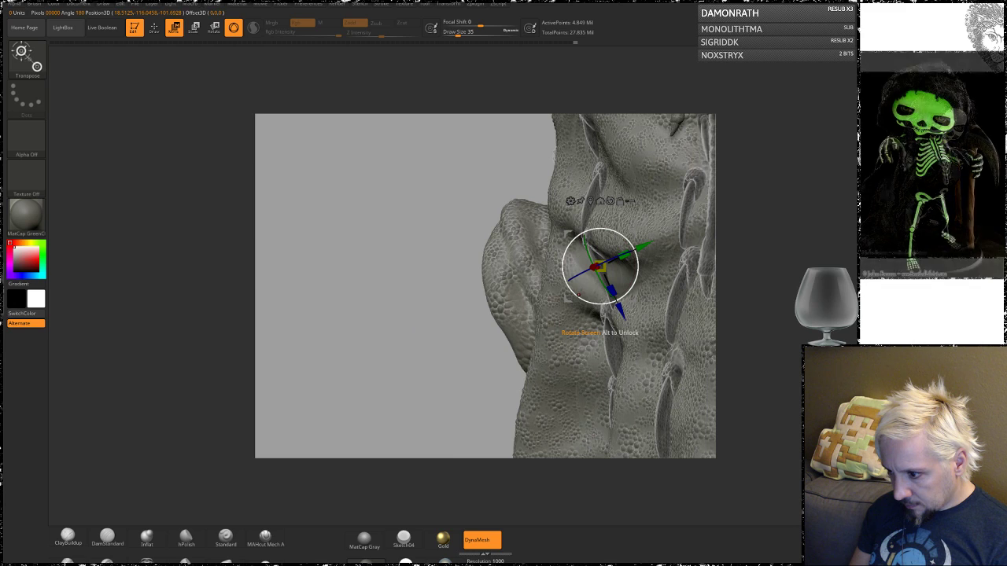
drag(573, 293, 626, 296)
key(ctrl+z)
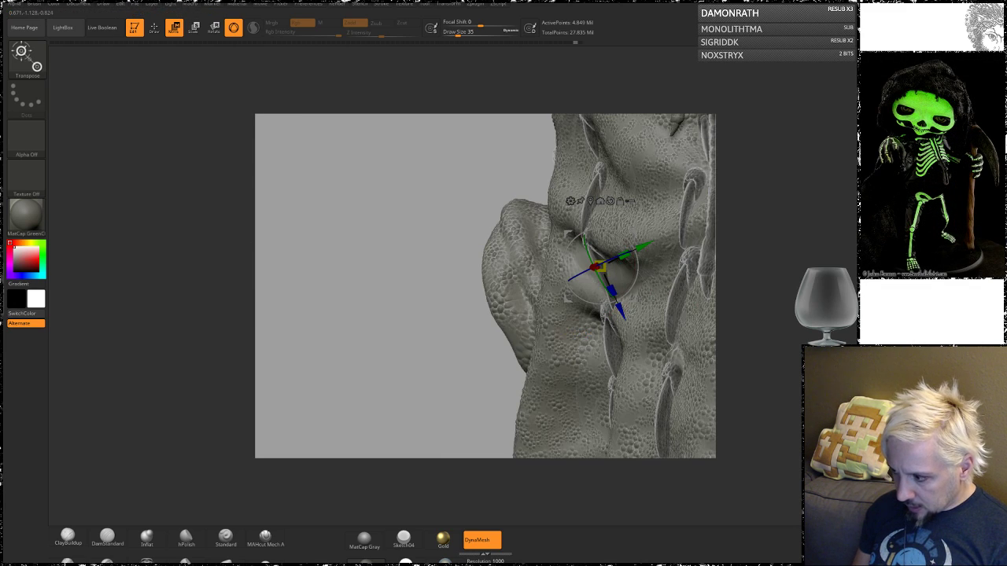
- Make the spikes subtool active and rotate the tilted spike to fit the smoothed skin fold
alt+click(678, 289)
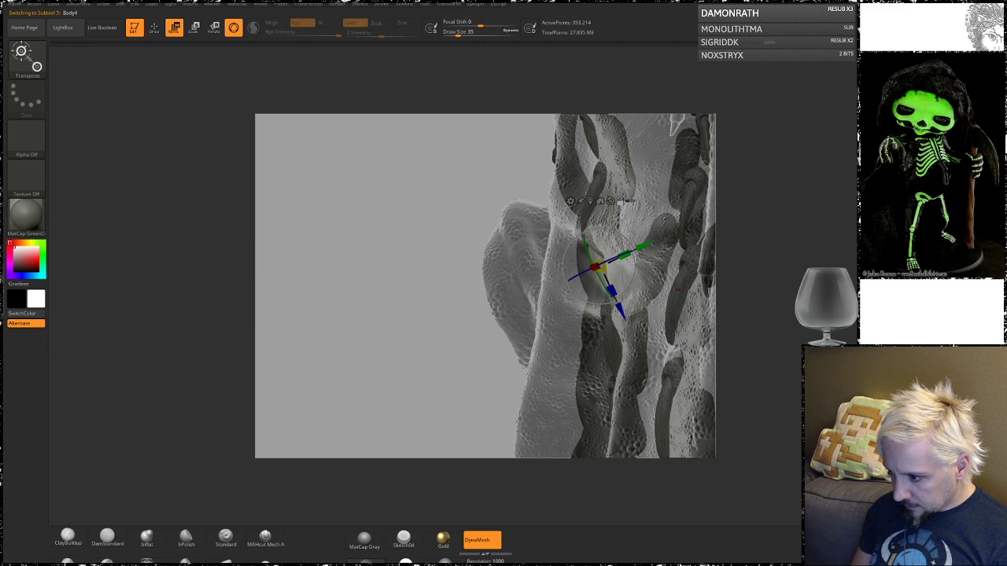
mouse_move(730, 290)
mouse_down()
mouse_move(786, 277)
mouse_move(735, 287)
mouse_up()
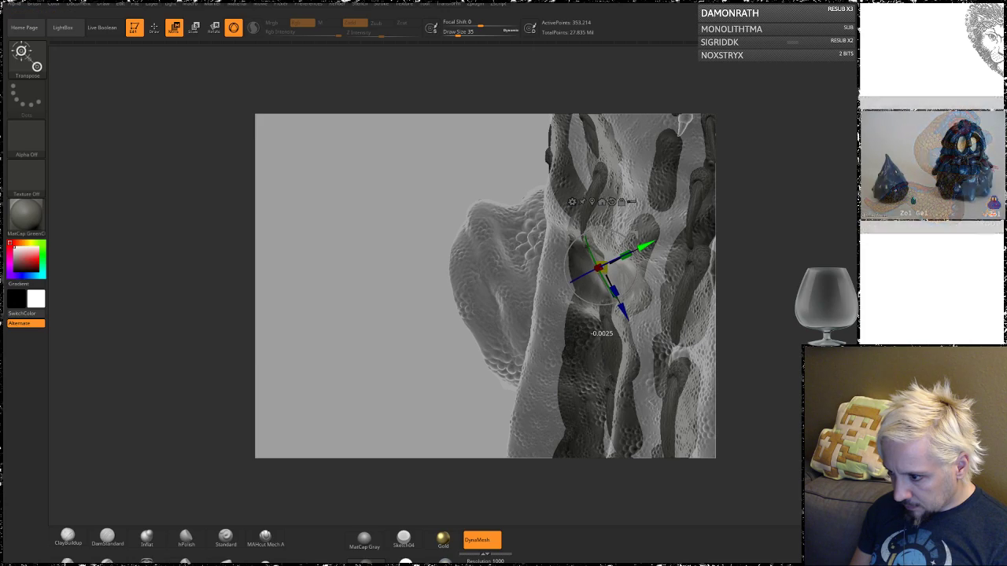
drag(740, 253, 832, 251)
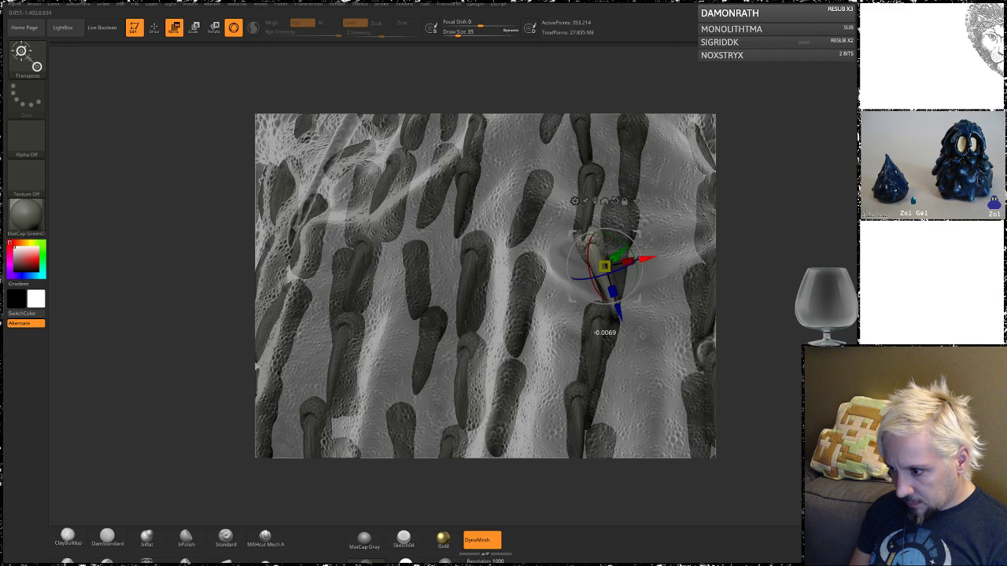
drag(740, 307, 722, 247)
drag(605, 324, 609, 327)
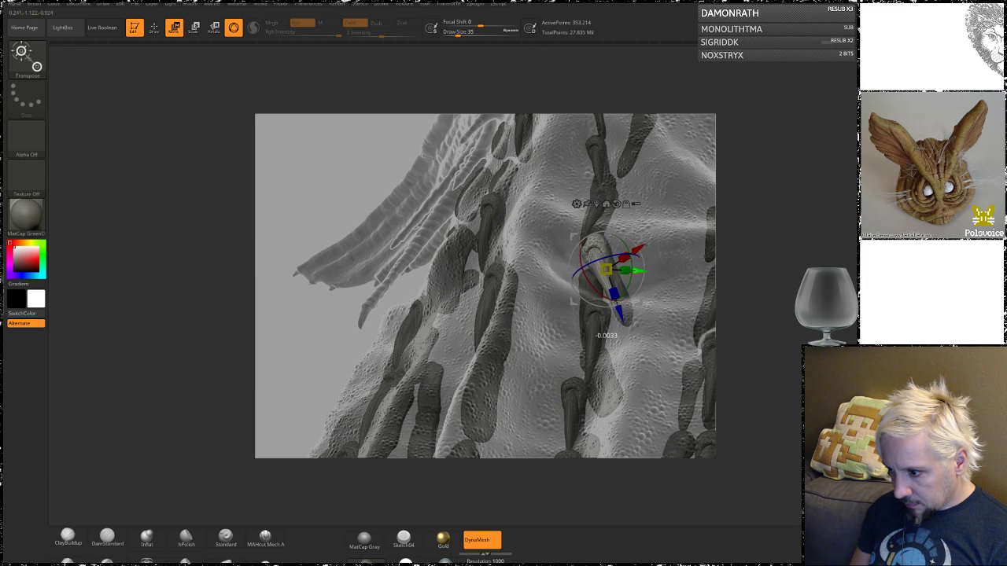
drag(775, 236, 758, 283)
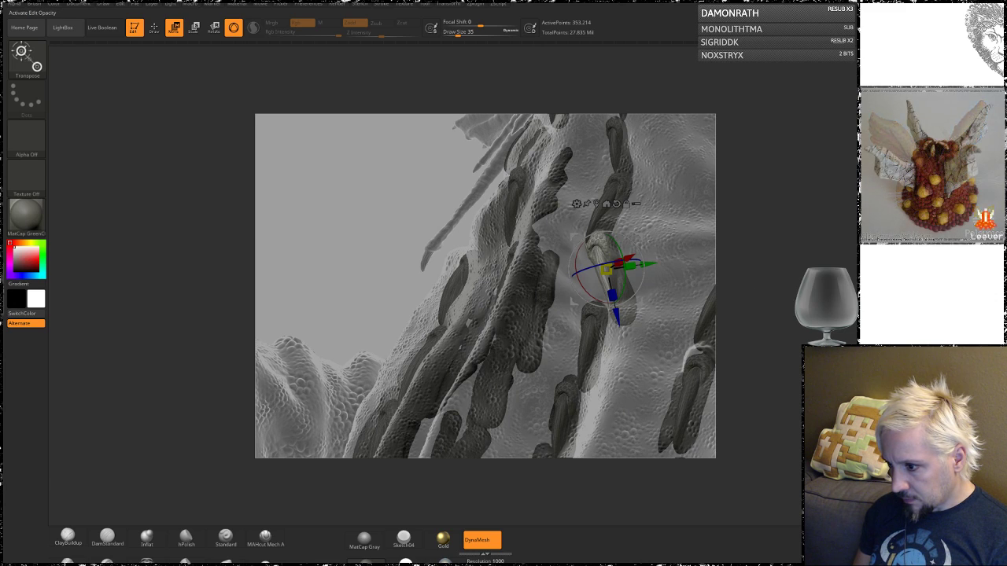
mouse_move(789, 321)
mouse_down()
mouse_move(781, 340)
mouse_move(765, 296)
mouse_up()
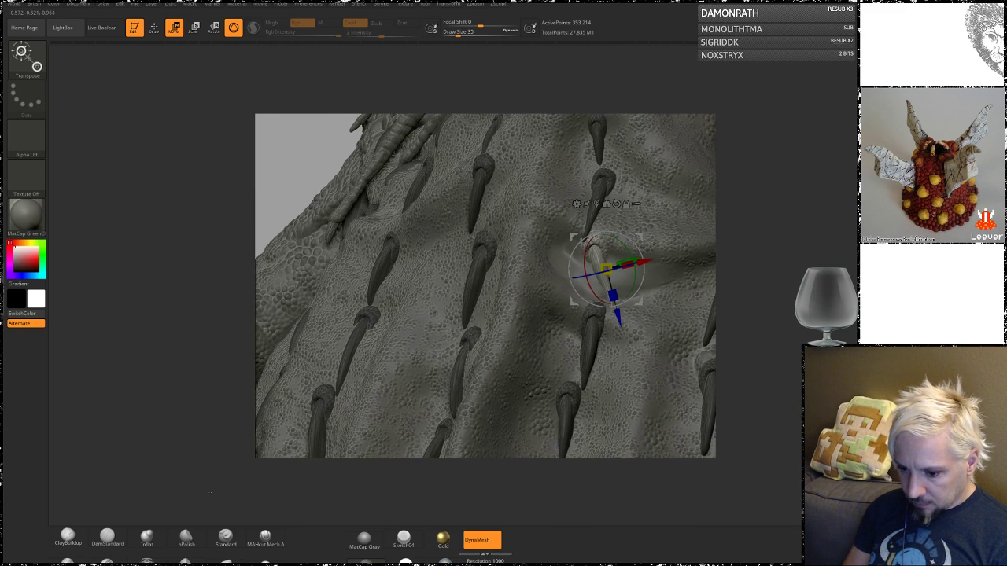
- Make the body subtool active and spray scales with the Standard brush over the smoothed skin fold around the tilted spike
key(q)
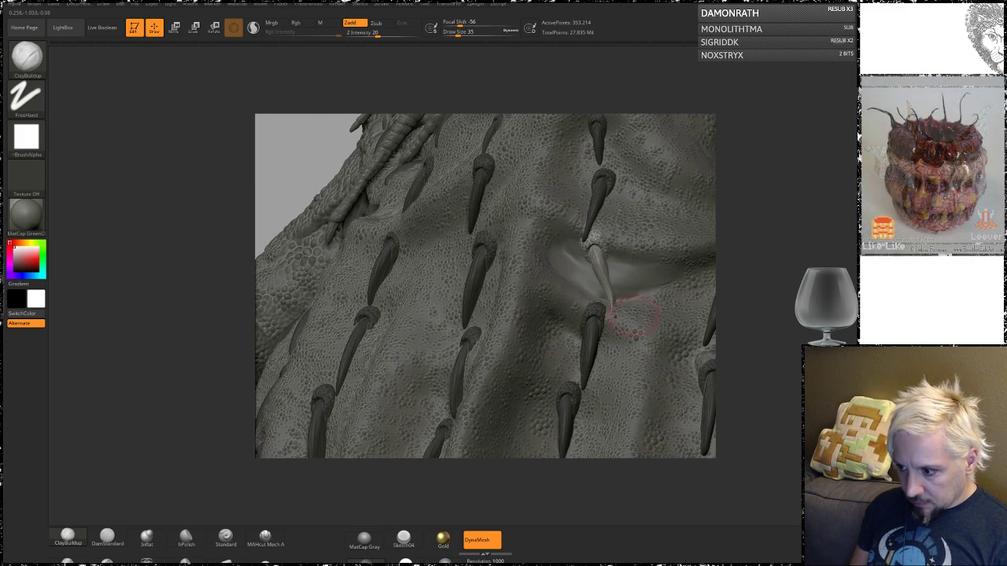
alt+click(393, 354)
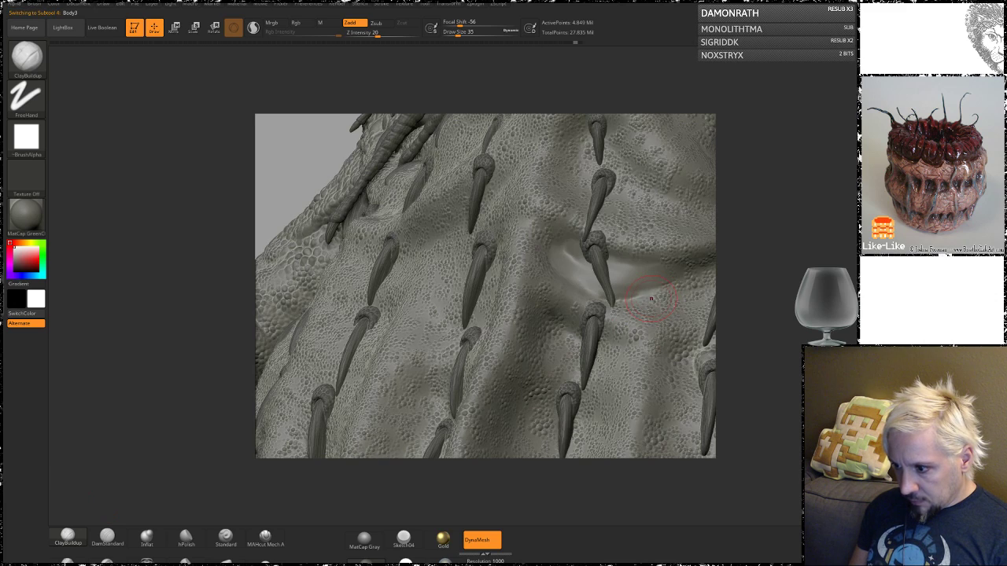
click(226, 537)
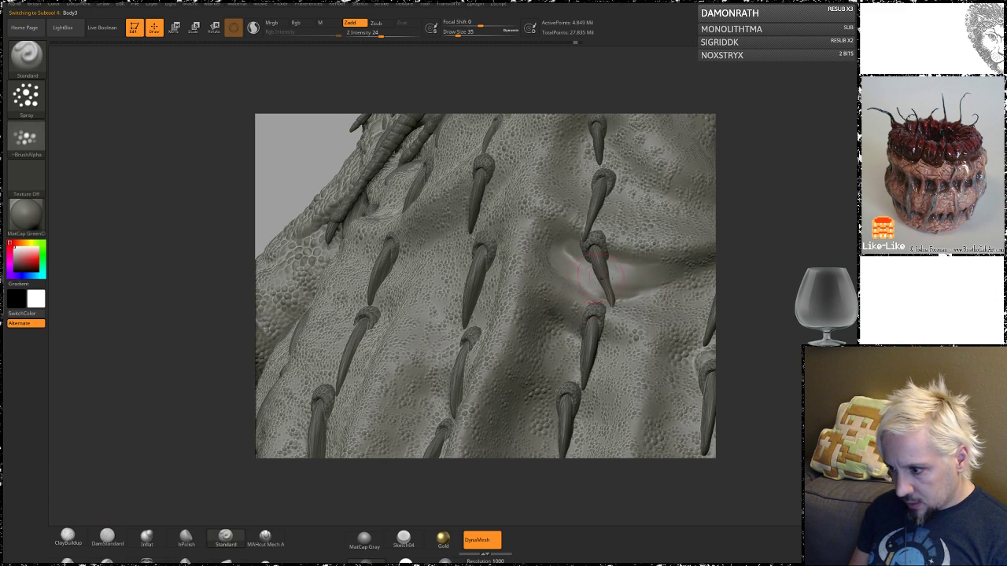
drag(620, 270, 674, 271)
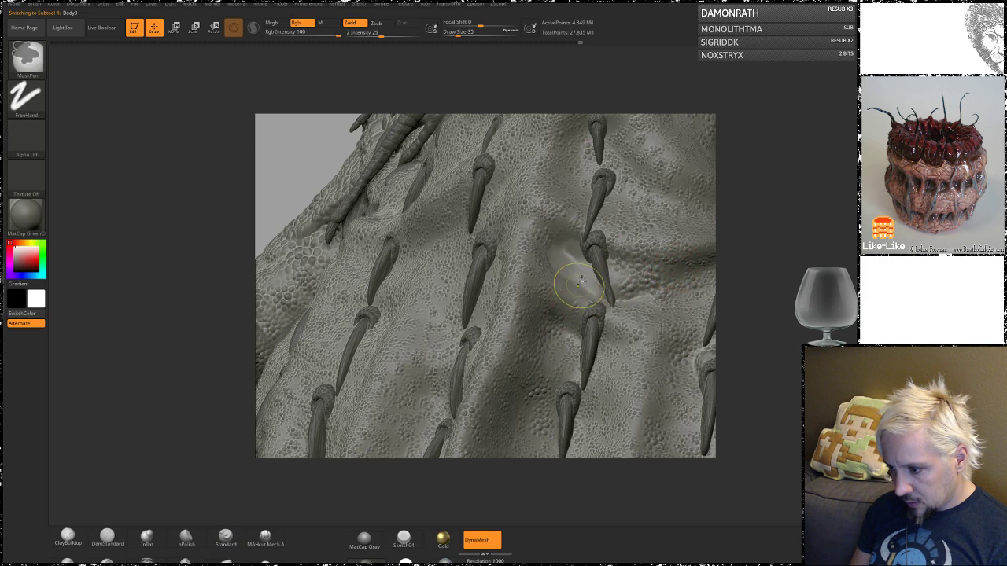
key(ctrl+z)
mouse_move(608, 272)
mouse_down()
mouse_move(627, 273)
mouse_move(553, 238)
mouse_up()
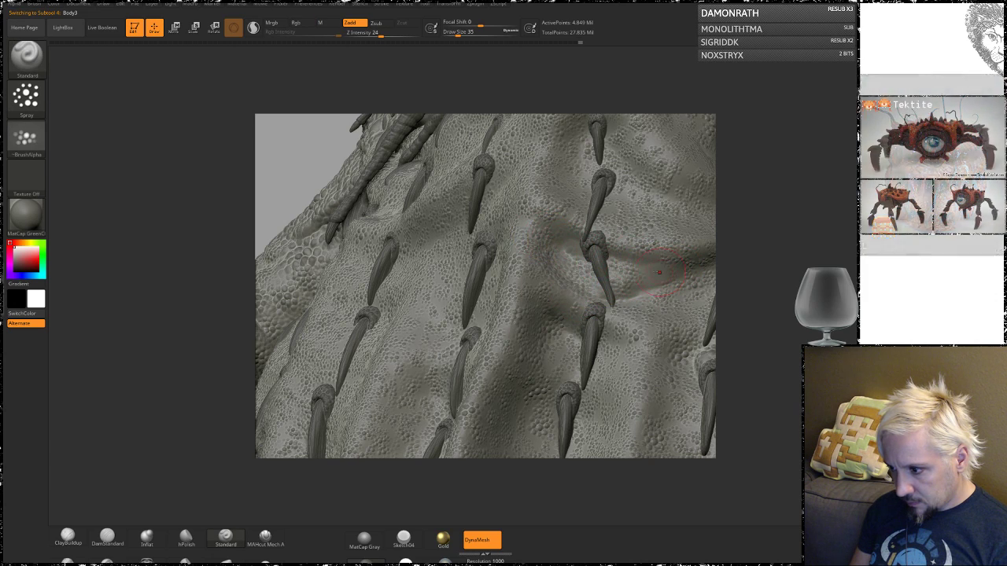
- Reduce the Standard brush's draw size to 25 and spray scales around the collars of the tilted spike and the spikes above it
key(space)
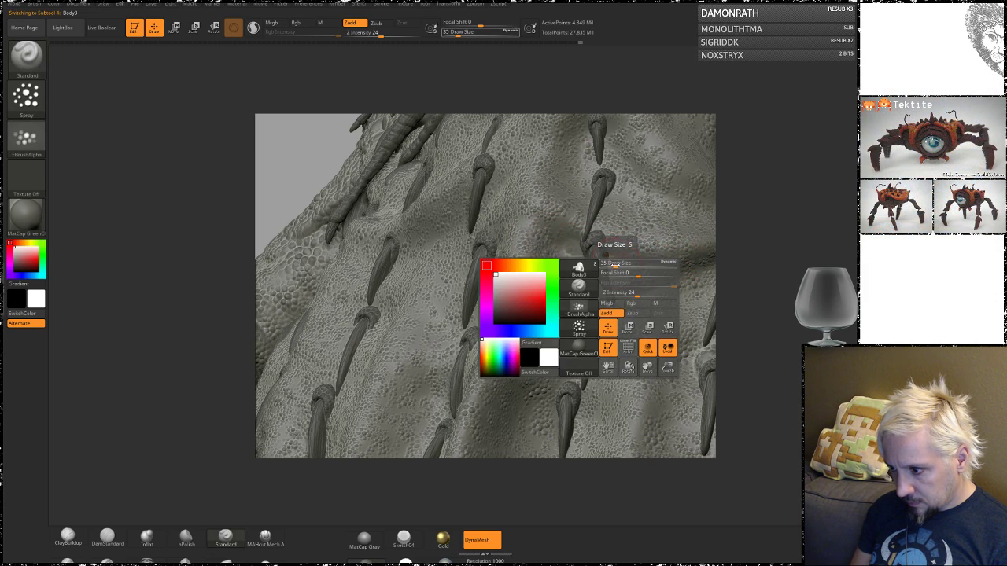
drag(626, 264, 617, 265)
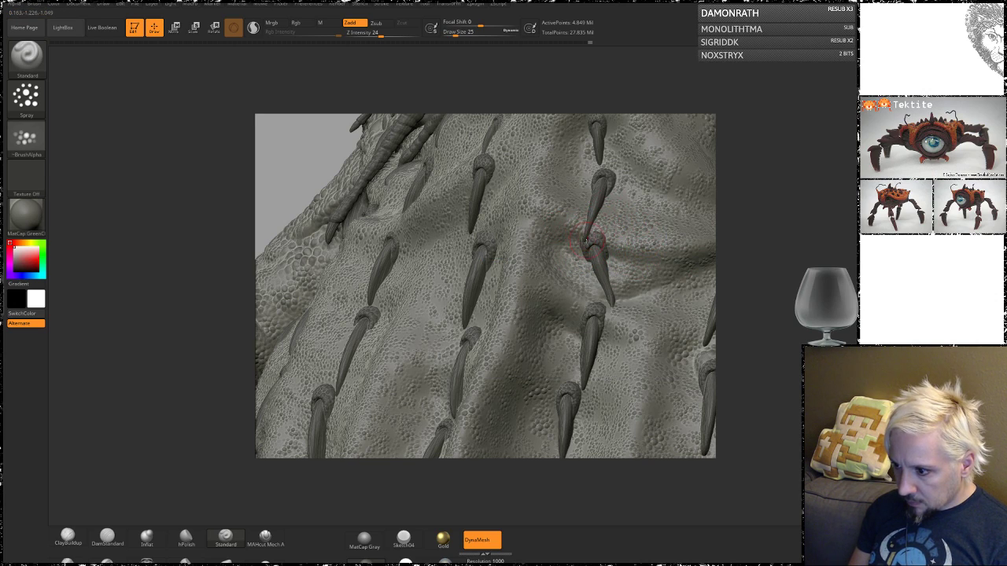
alt+drag(769, 254, 765, 306)
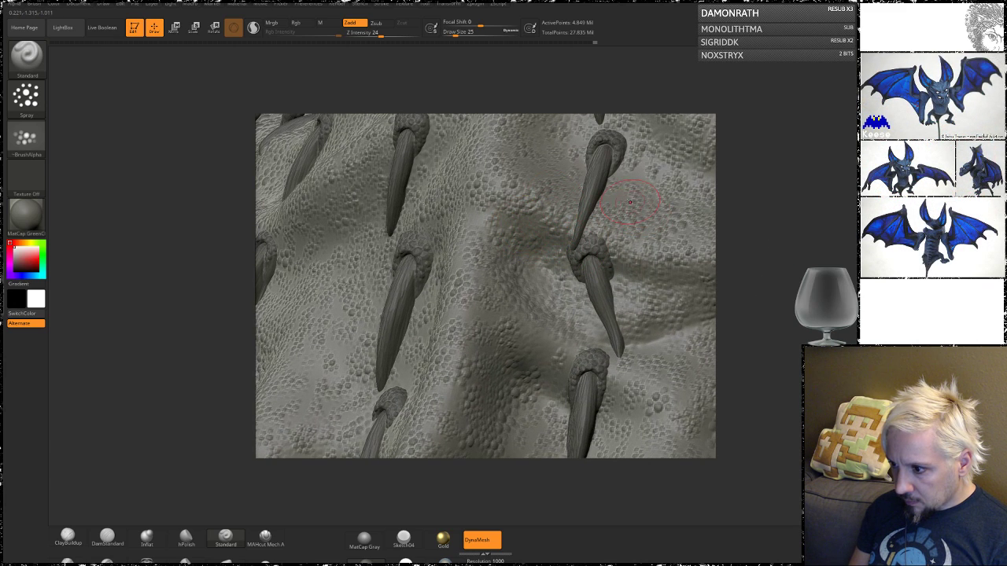
alt+drag(809, 185, 767, 277)
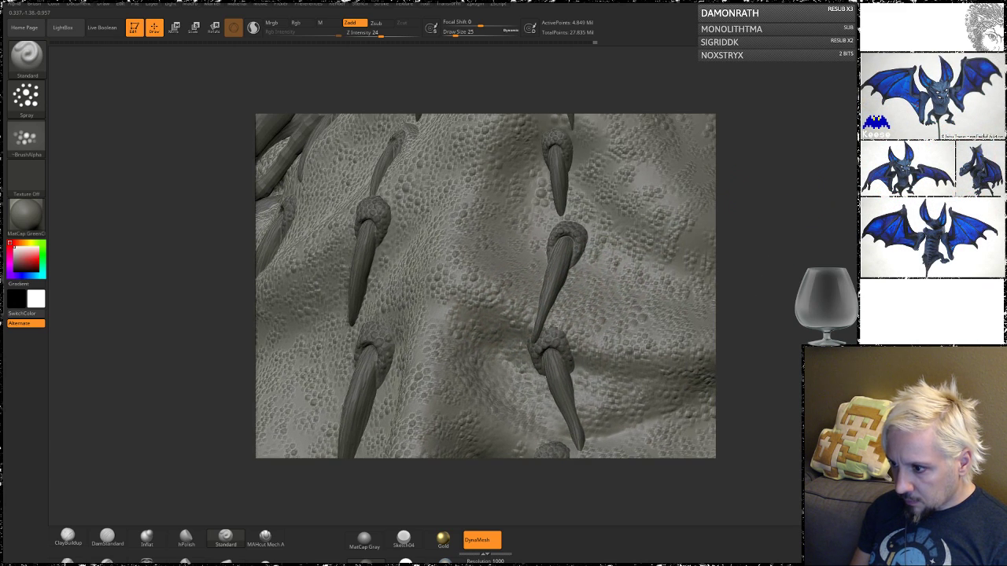
mouse_move(603, 258)
mouse_down()
mouse_move(563, 214)
mouse_move(586, 241)
mouse_up()
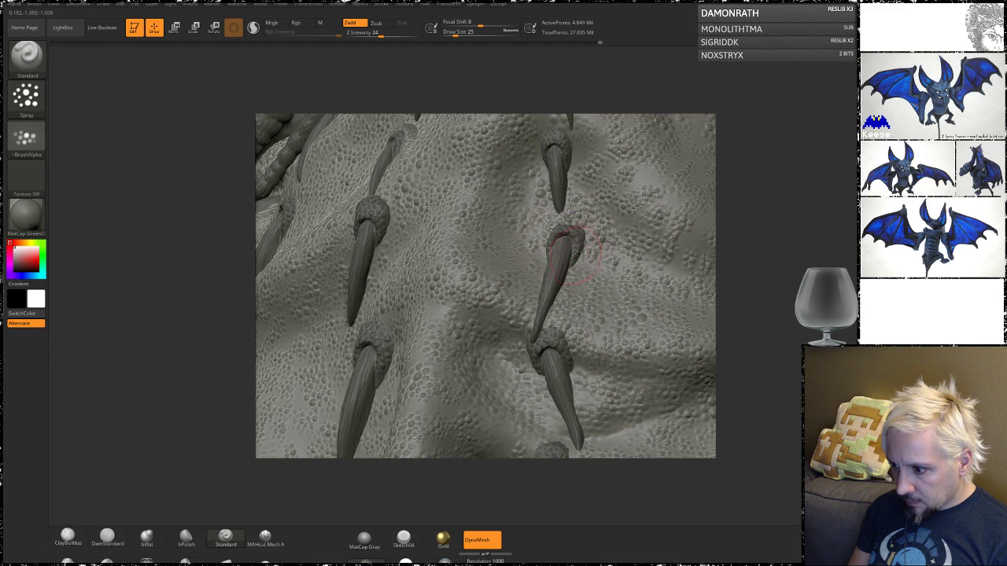
alt+drag(774, 185, 731, 268)
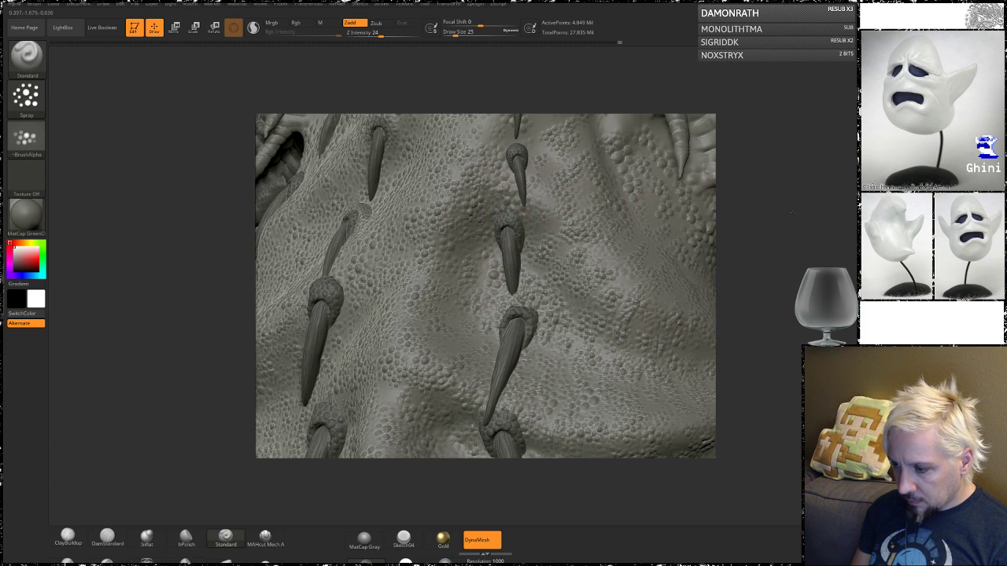
- Set the draw size to 17 and spray small scales over the bare skin at the base of the topmost central spike
alt+right_drag(634, 166, 610, 263)
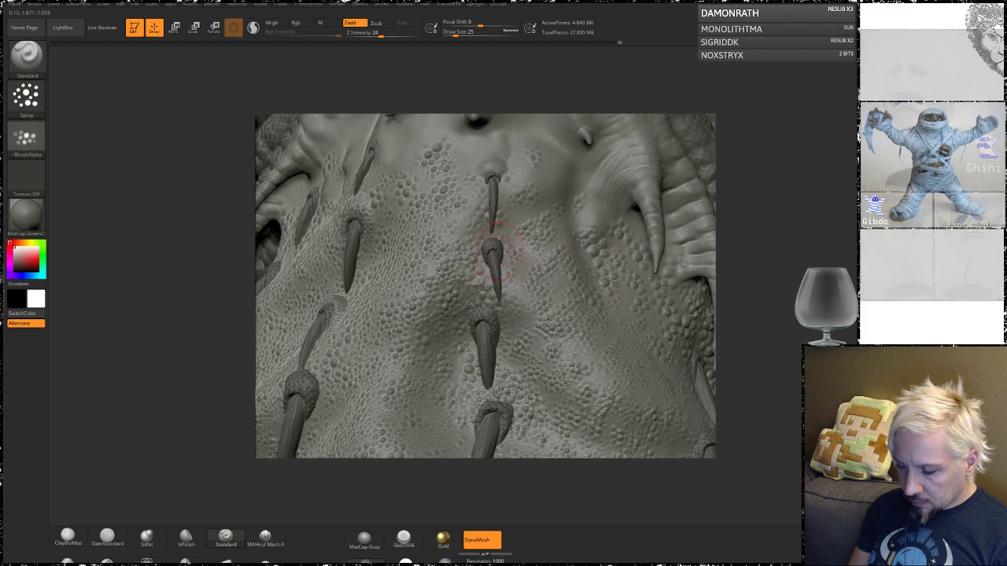
key(space)
drag(498, 252, 494, 252)
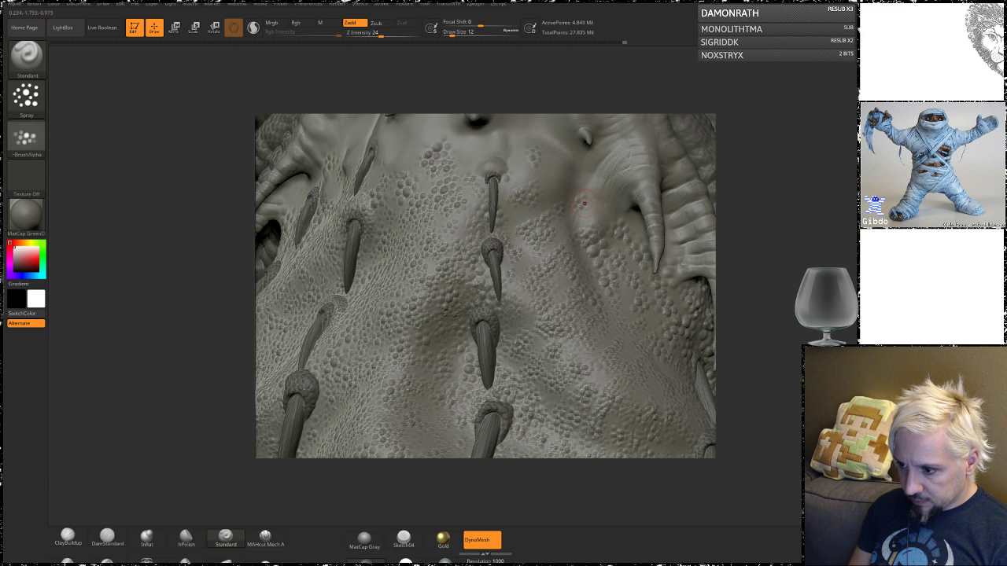
mouse_move(584, 204)
right_down()
mouse_move(553, 196)
mouse_move(541, 258)
right_up()
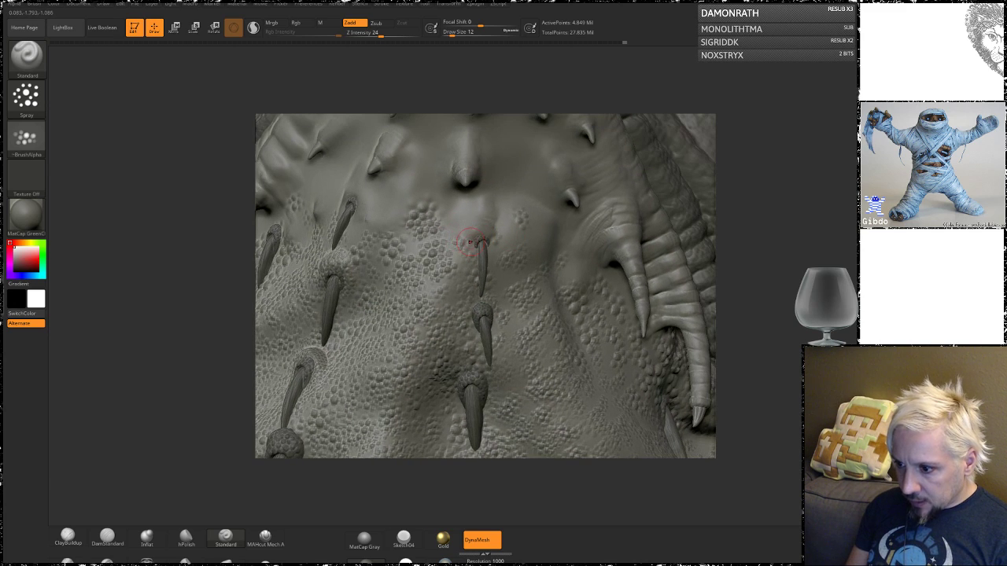
key(space)
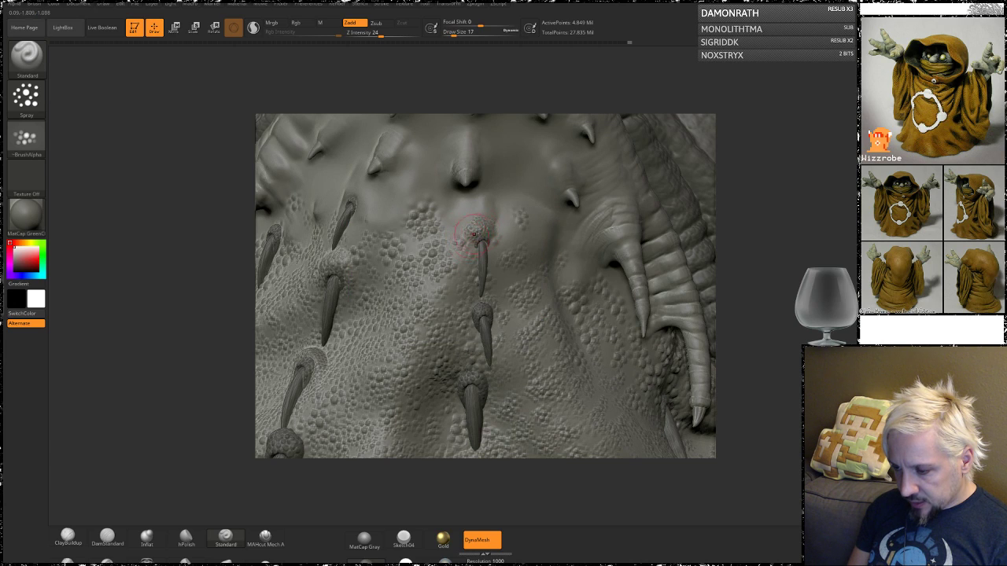
key(shift)
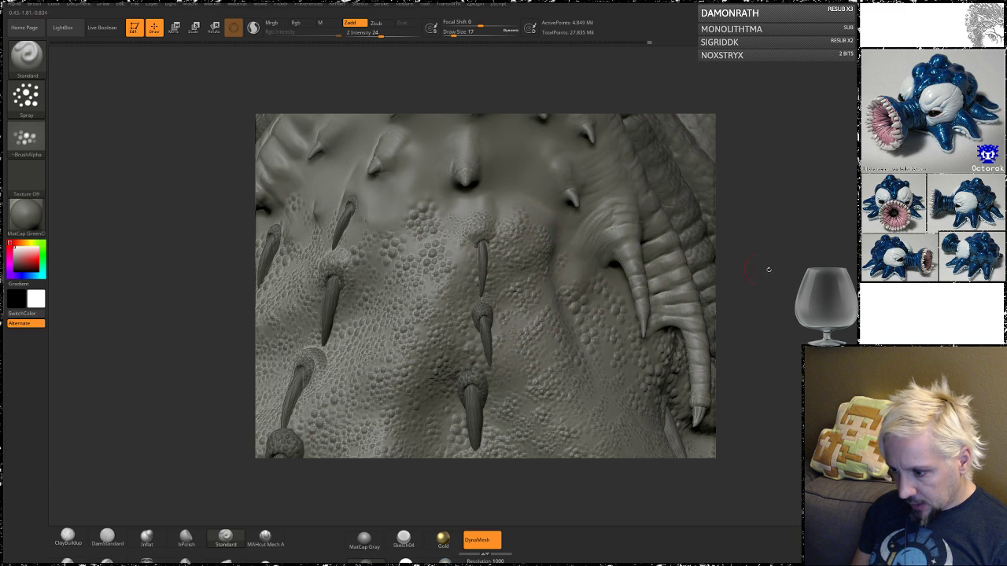
- Spray scales over the bare bumps beside the topmost central spike and up around the central horn nubs
drag(769, 270, 556, 282)
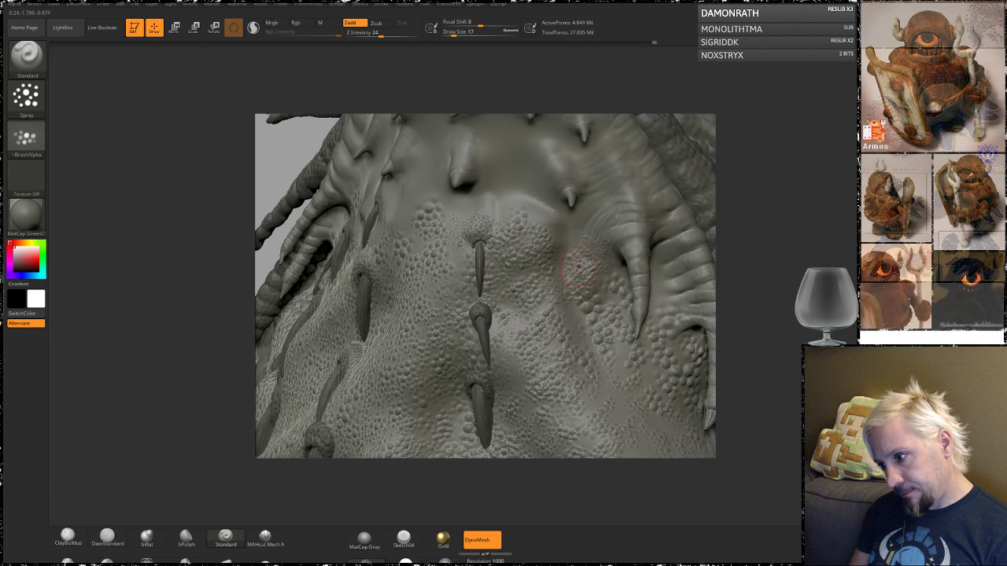
drag(565, 239, 490, 231)
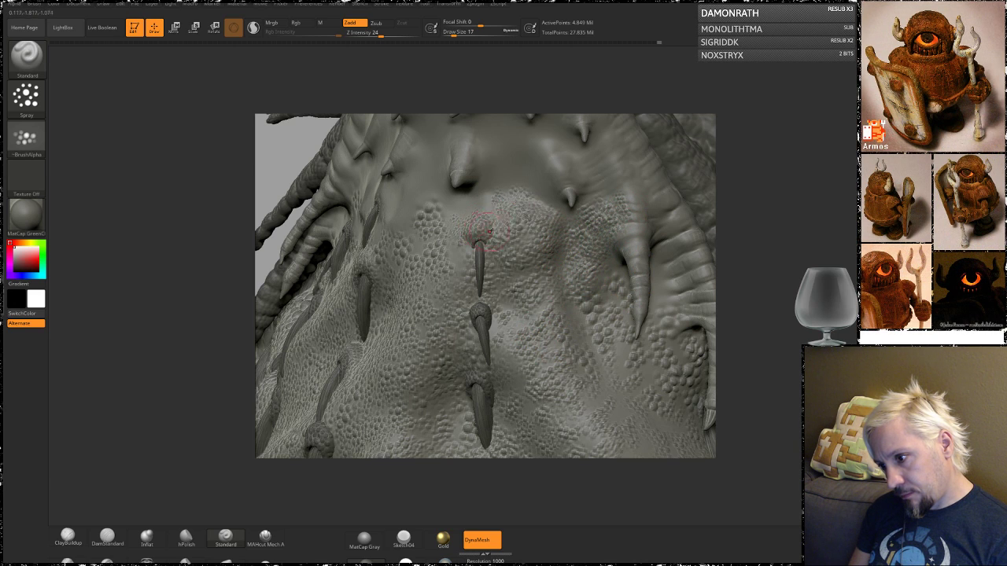
drag(755, 225, 804, 273)
drag(489, 235, 442, 250)
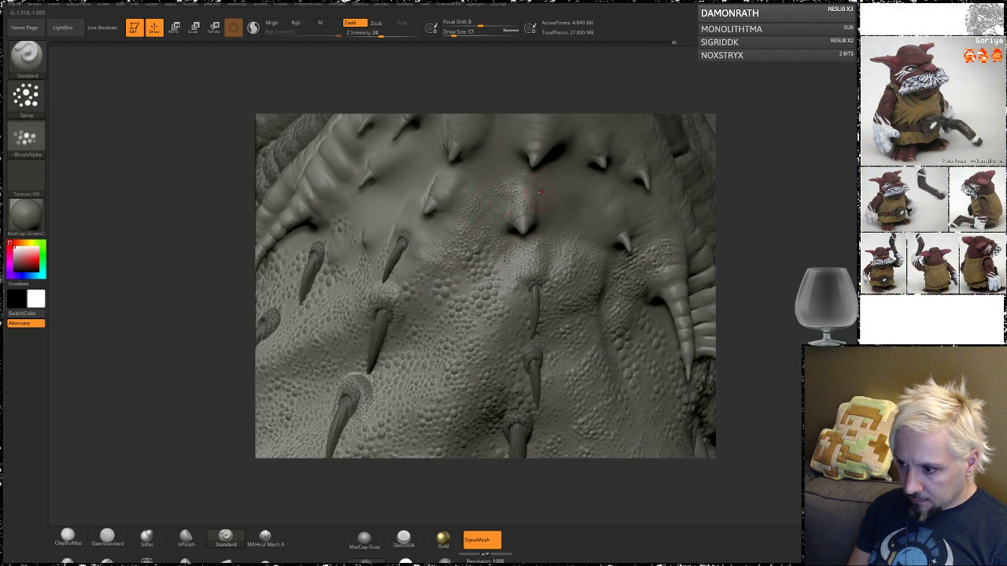
drag(431, 192, 451, 179)
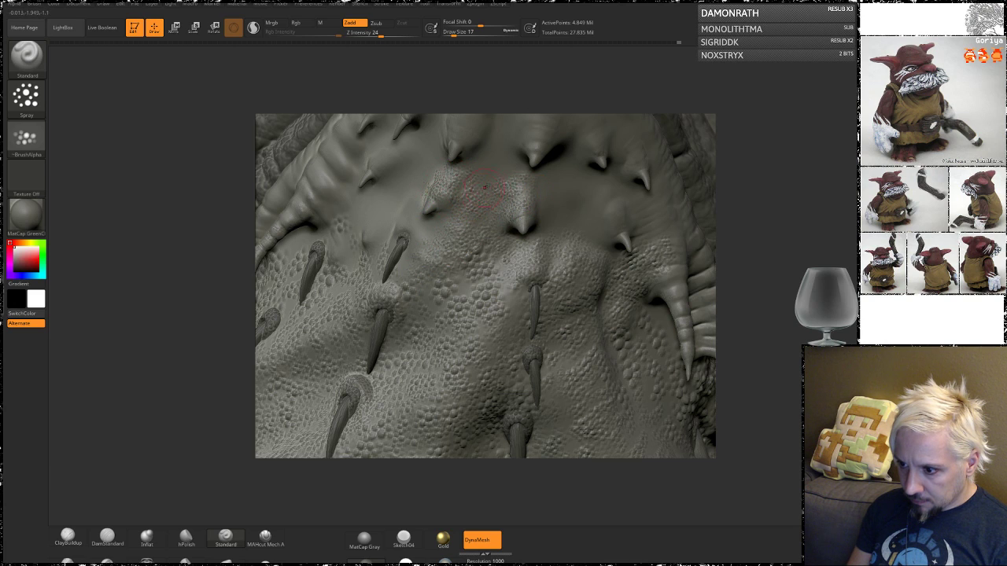
- Fill the bare skin around the small horns beside the central nub with sprayed scales
drag(744, 201, 685, 203)
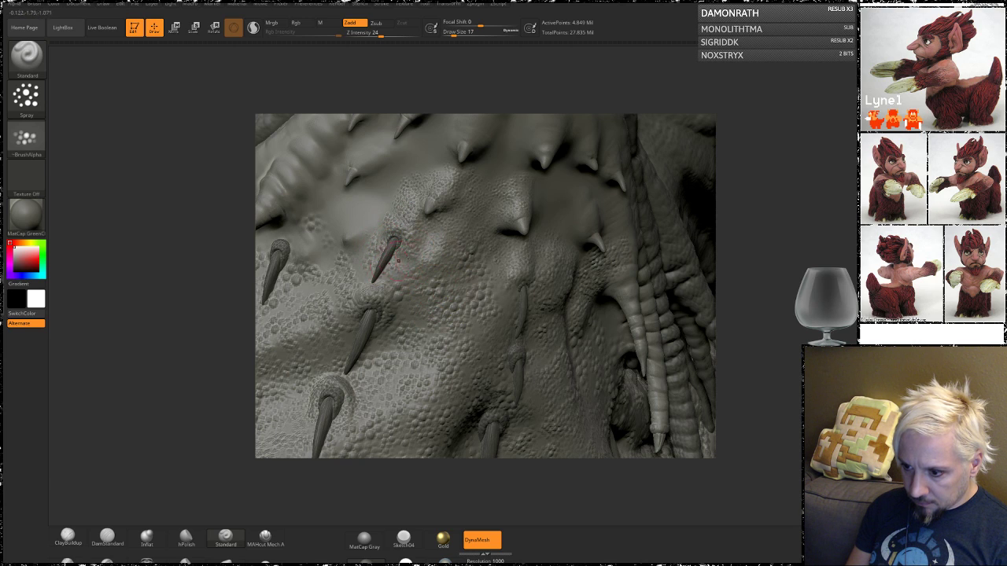
mouse_move(771, 215)
mouse_down()
mouse_move(757, 261)
mouse_move(789, 259)
mouse_up()
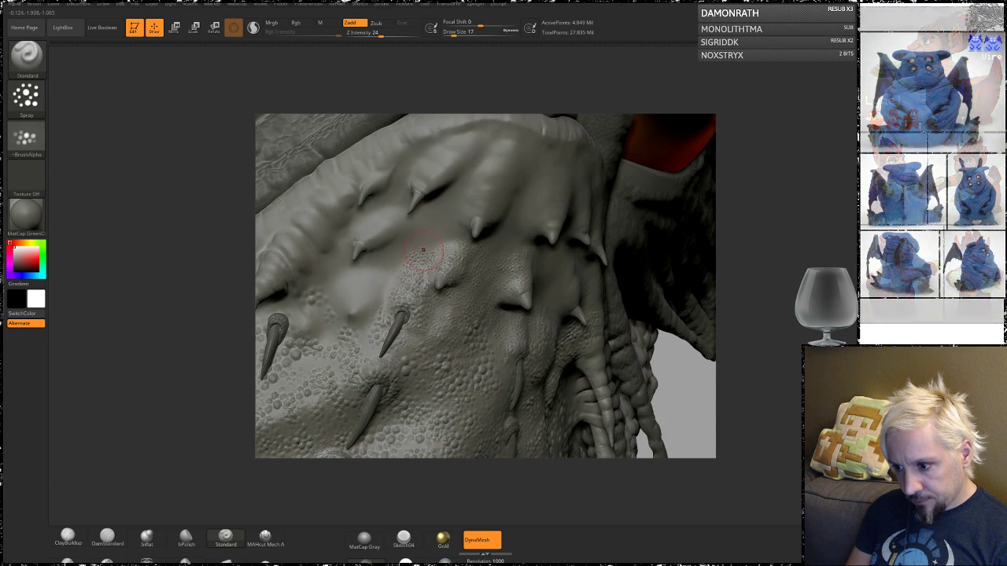
mouse_move(404, 262)
mouse_down()
mouse_move(366, 295)
mouse_move(339, 299)
mouse_move(382, 266)
mouse_move(354, 230)
mouse_move(380, 216)
mouse_up()
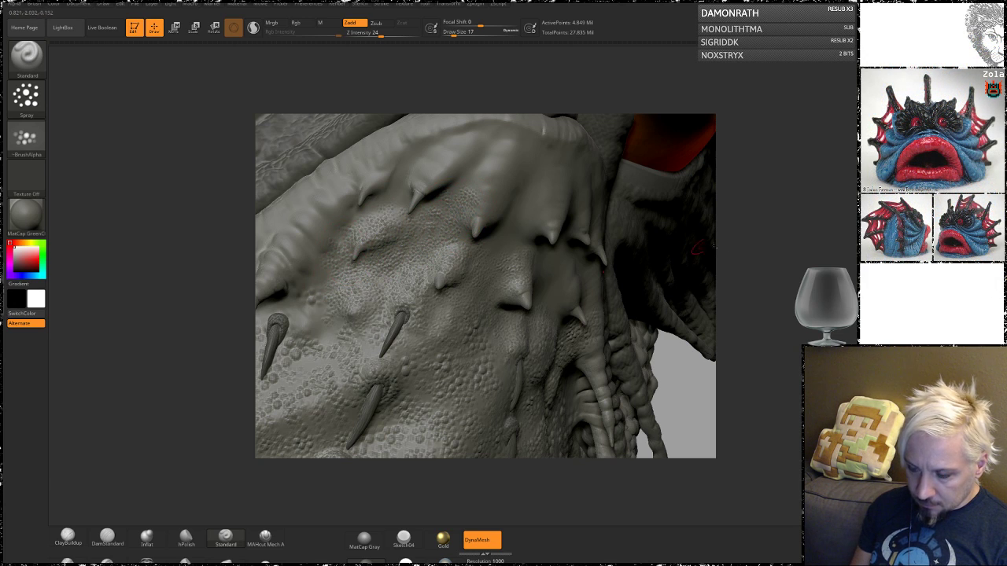
- Extend the scales to the outer horns below the wrinkled rim and soften their edge along the rim with the Smooth brush
alt+right_drag(392, 277, 462, 251)
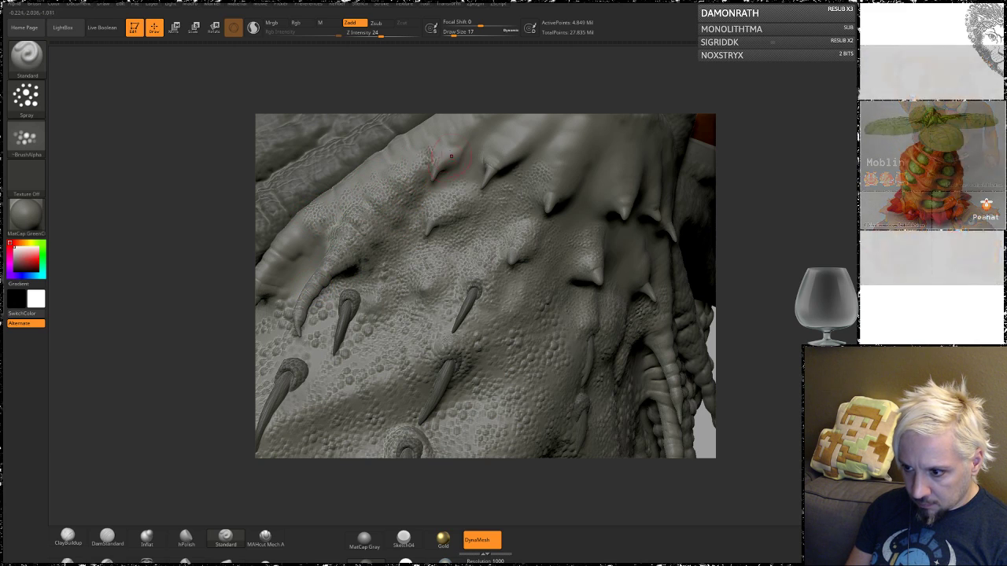
alt+drag(655, 114, 606, 237)
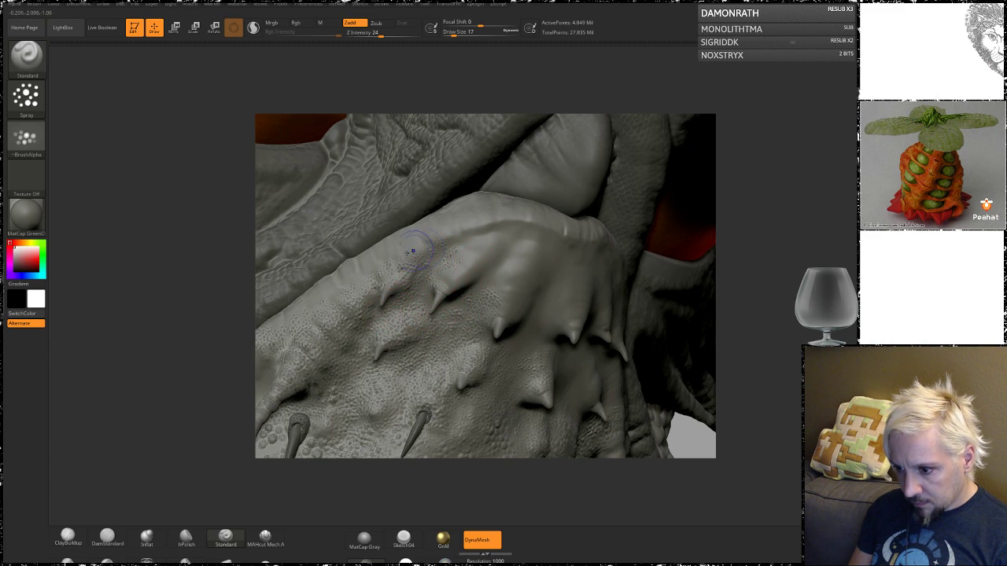
key(shift)
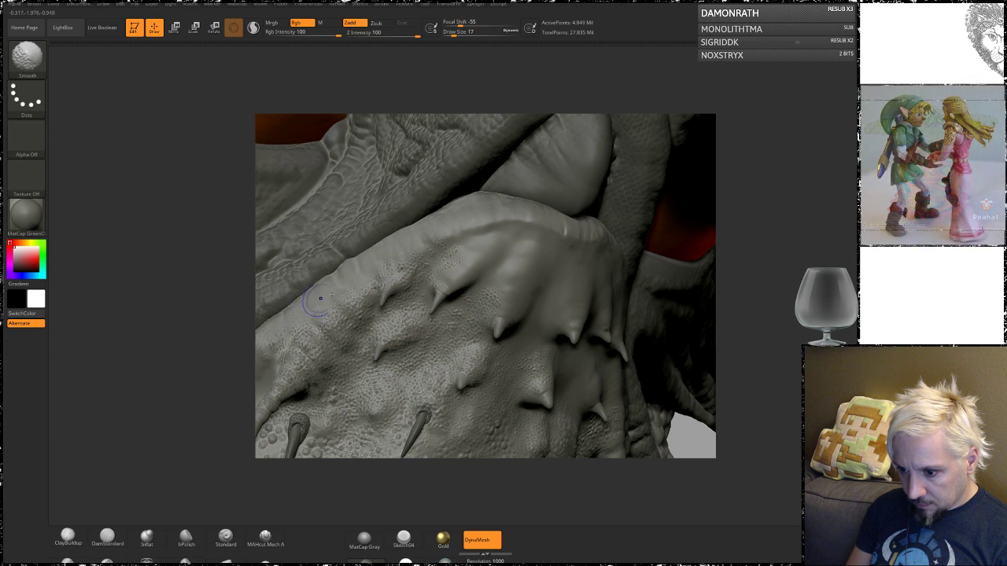
alt+drag(757, 274, 839, 239)
key(shift)
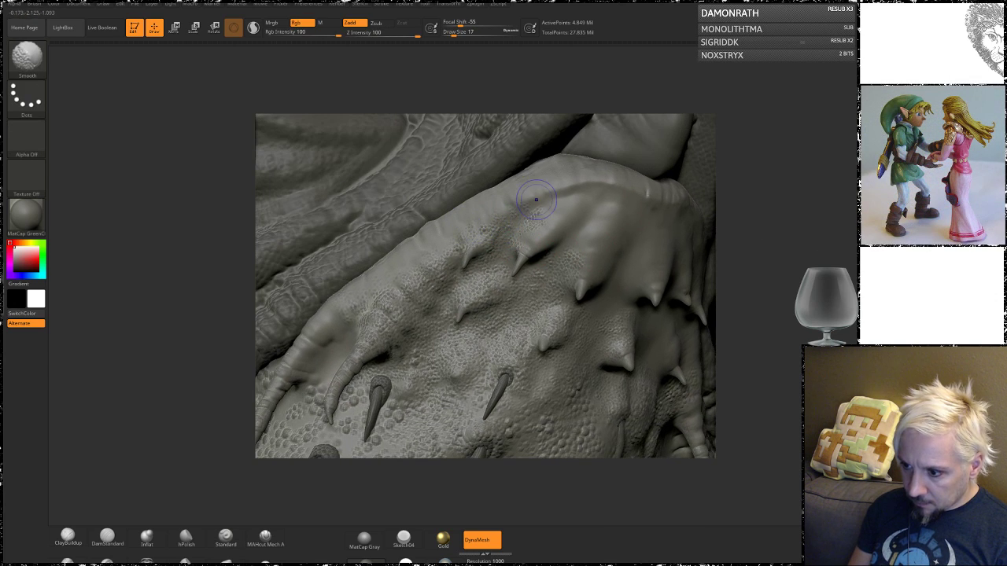
shift+drag(336, 300, 377, 318)
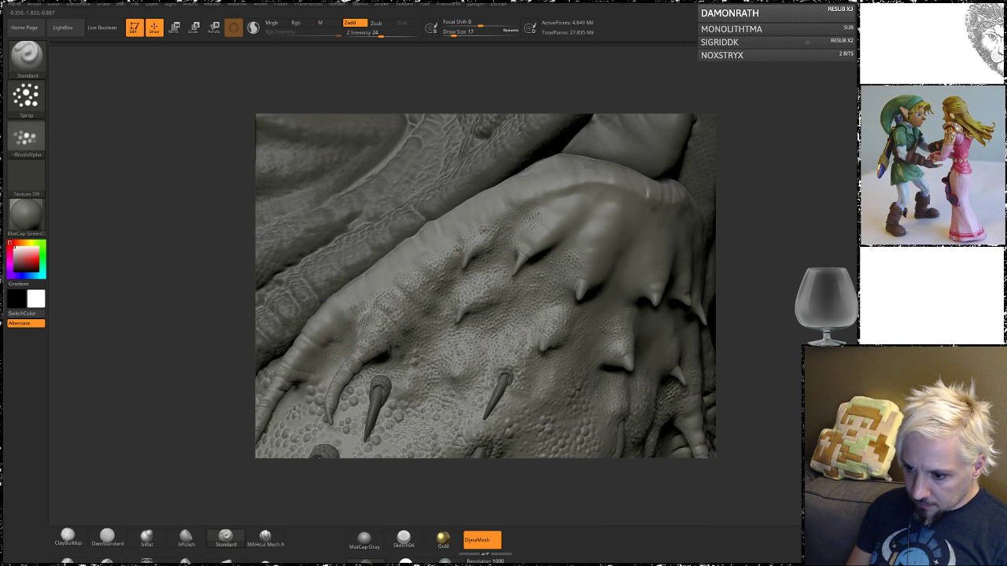
- Spray scales around the claw-like ridges at the side and across the upper skin and horns beneath the rim
mouse_move(759, 270)
mouse_down()
mouse_move(811, 209)
mouse_move(809, 244)
mouse_move(760, 226)
mouse_up()
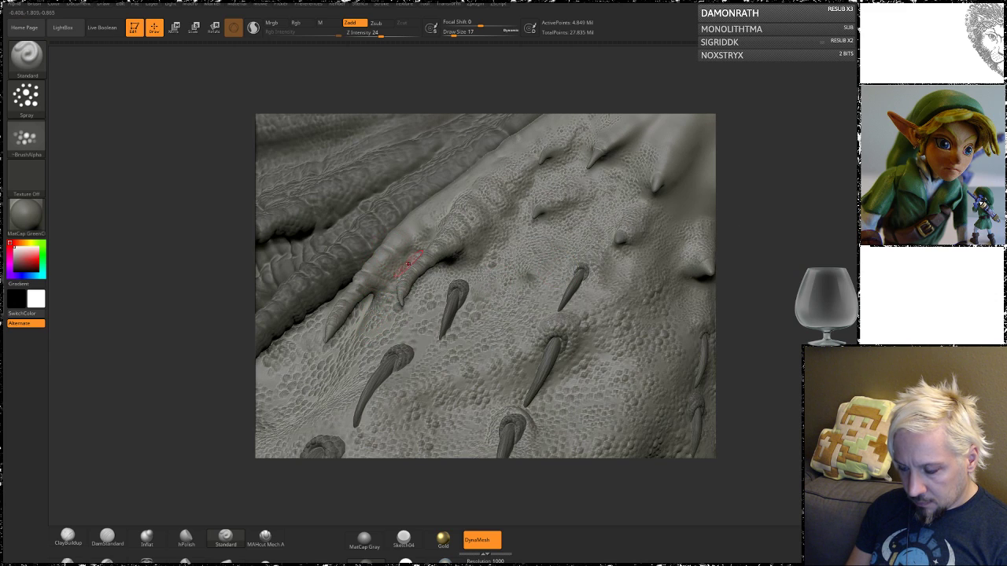
right_drag(464, 339, 462, 354)
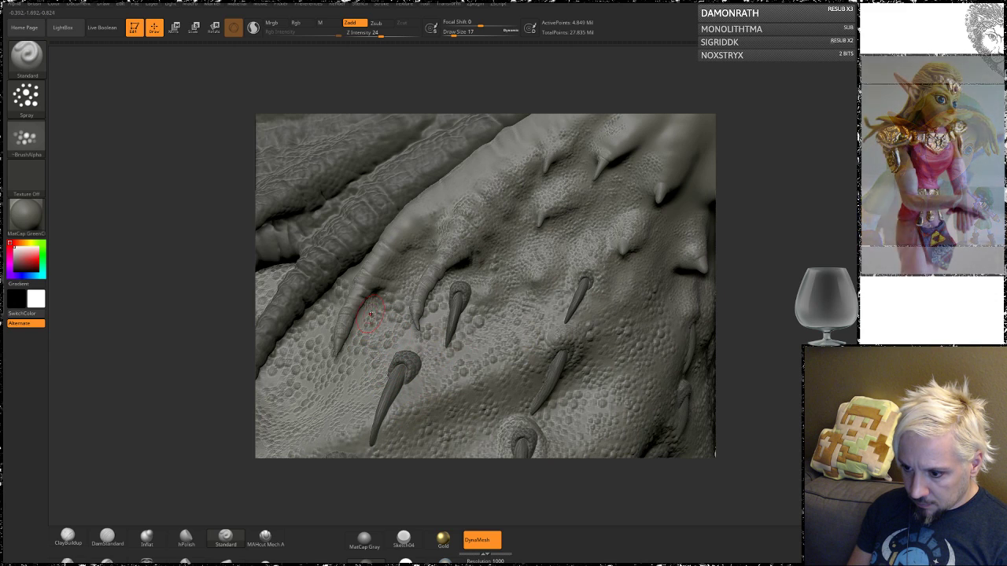
mouse_move(380, 373)
right_down()
mouse_move(440, 342)
mouse_move(363, 242)
right_up()
mouse_move(355, 256)
mouse_down()
mouse_move(370, 219)
mouse_move(396, 236)
mouse_move(435, 210)
mouse_up()
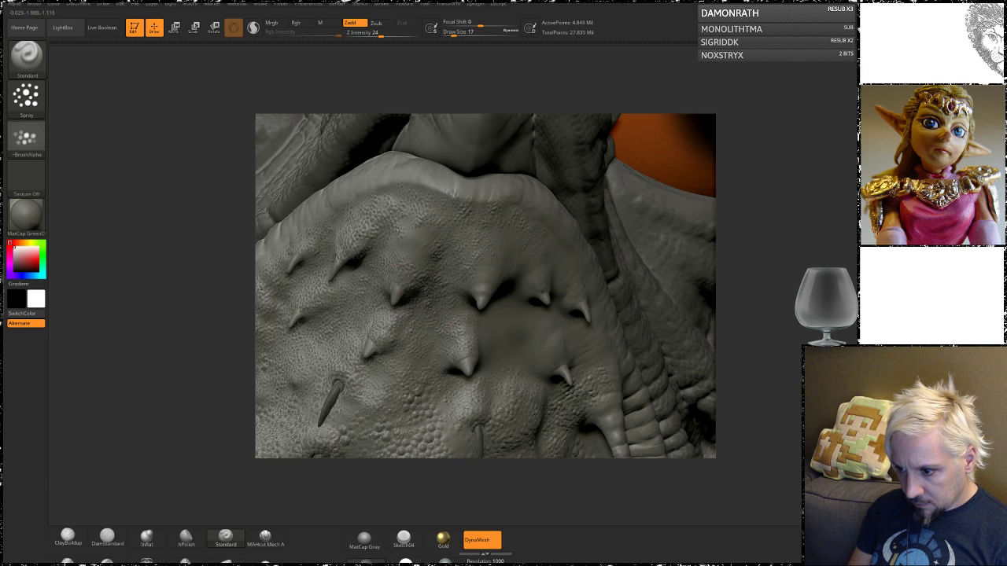
- Inspect the existing scale texture on the skin folds above the rim and around the orange eye
mouse_move(843, 148)
alt+mouse_down()
mouse_move(798, 178)
mouse_move(747, 260)
mouse_move(733, 232)
alt+mouse_up()
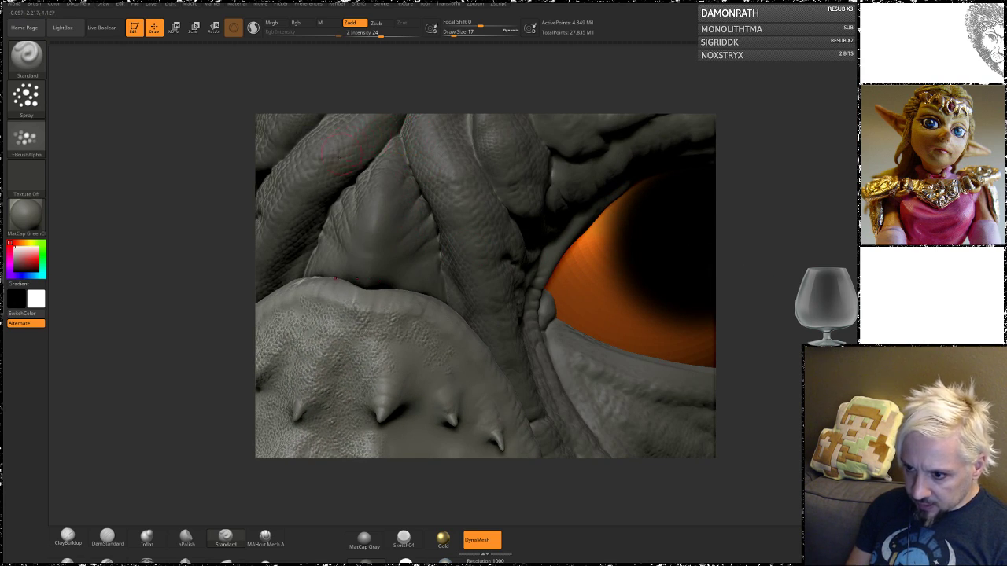
mouse_move(807, 240)
mouse_down()
mouse_move(806, 229)
mouse_move(755, 216)
mouse_up()
drag(782, 171, 772, 206)
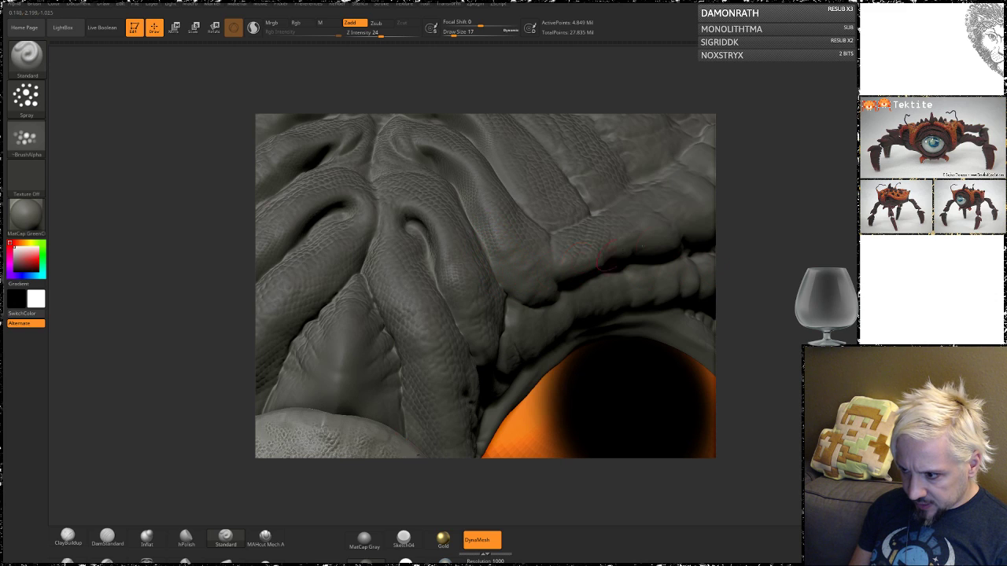
mouse_move(759, 240)
mouse_down()
mouse_move(720, 214)
mouse_move(753, 232)
mouse_up()
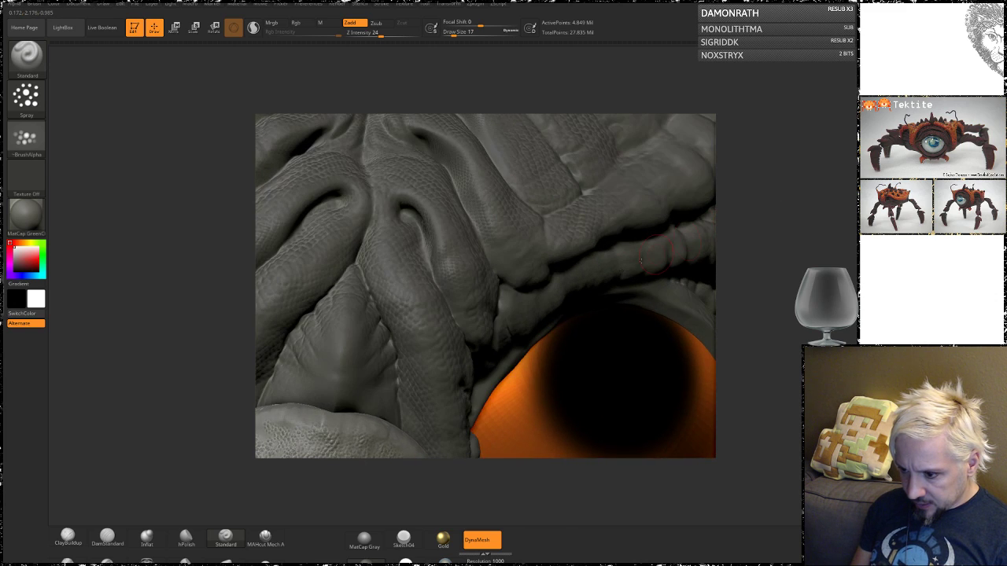
alt+drag(785, 332, 802, 148)
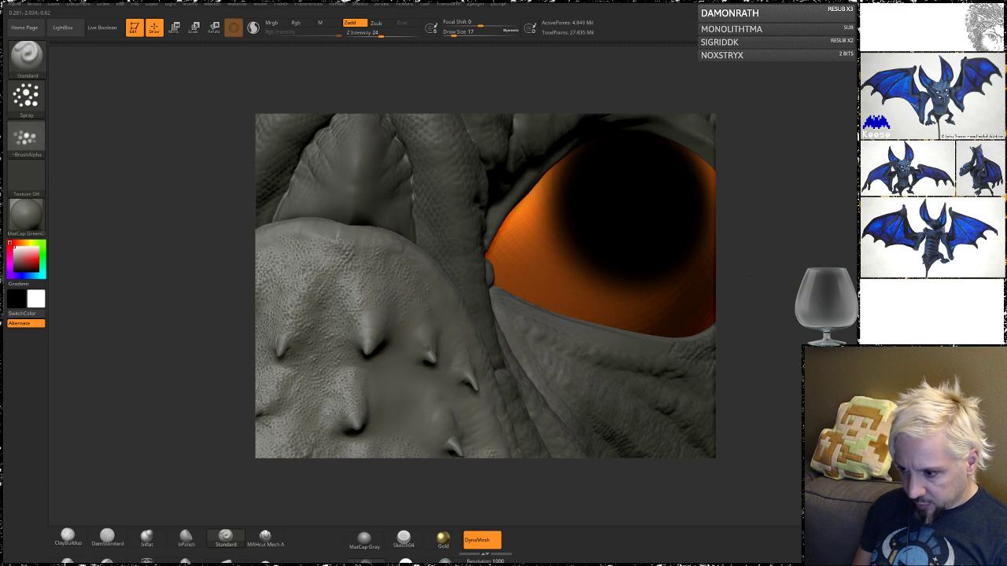
- Fill the remaining bare skin between and around the small horn nubs below the rim with sprayed scales
alt+drag(733, 288, 774, 205)
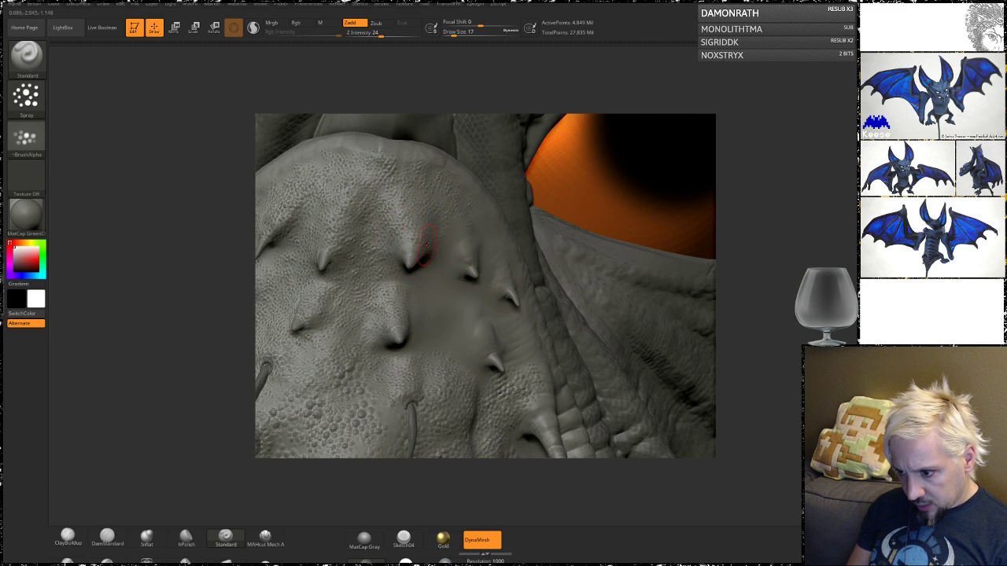
right_drag(425, 276, 431, 260)
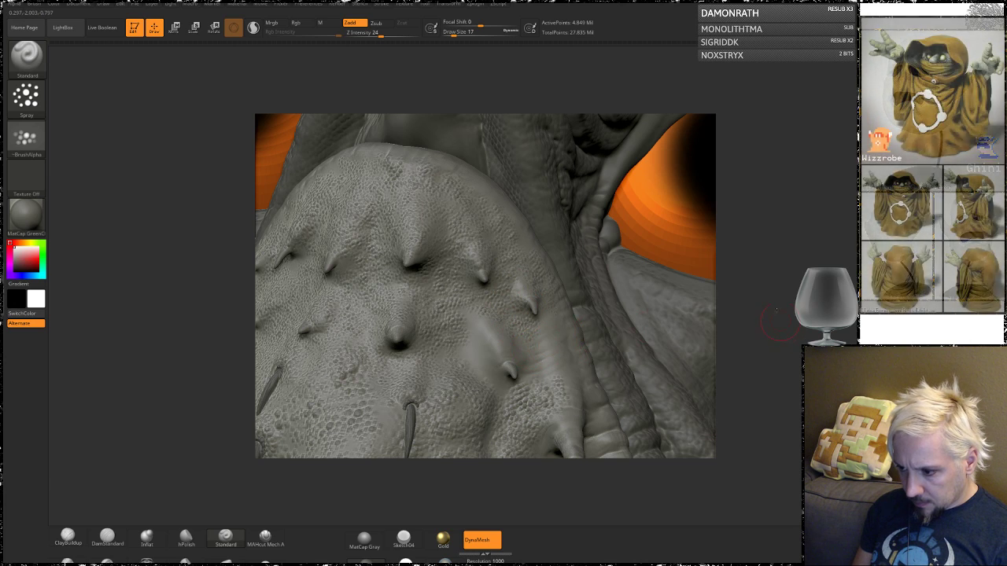
alt+drag(774, 321, 770, 242)
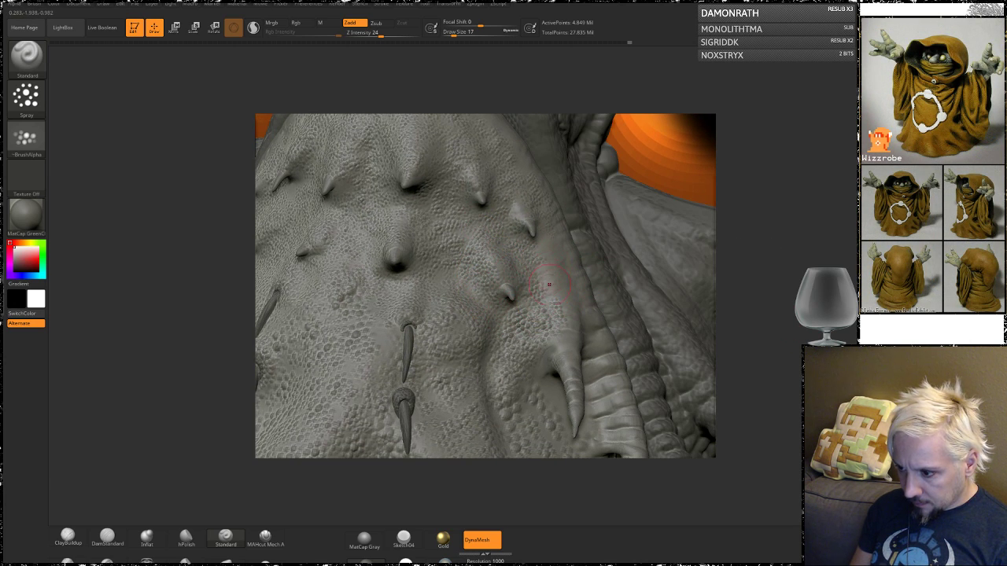
right_drag(555, 280, 594, 275)
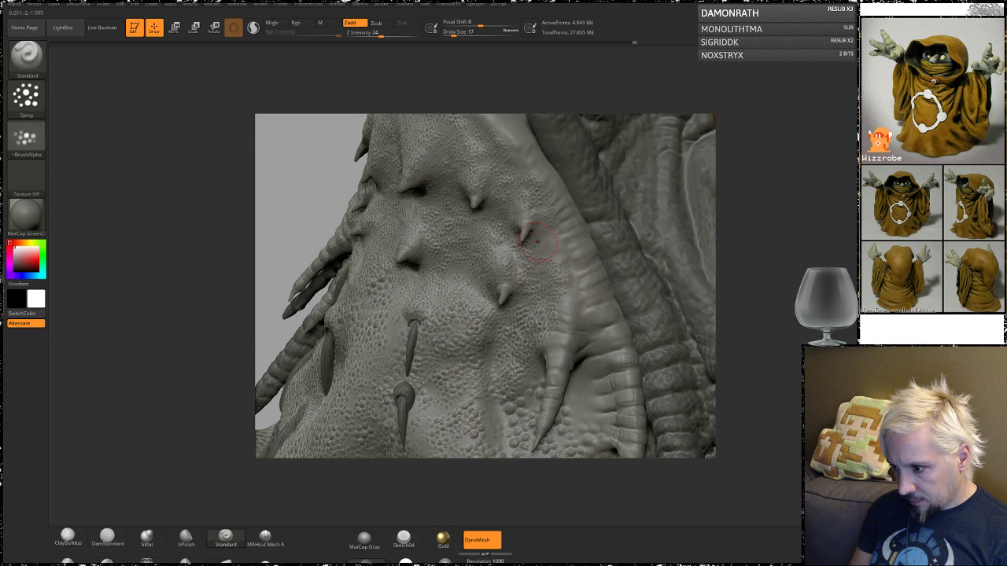
- Spray larger scales over the smooth skin around the bases and tips of the claw-like ridges
mouse_move(589, 386)
mouse_down()
mouse_move(582, 421)
mouse_move(594, 409)
mouse_up()
mouse_move(749, 400)
alt+mouse_down()
mouse_move(755, 294)
mouse_move(564, 313)
alt+mouse_up()
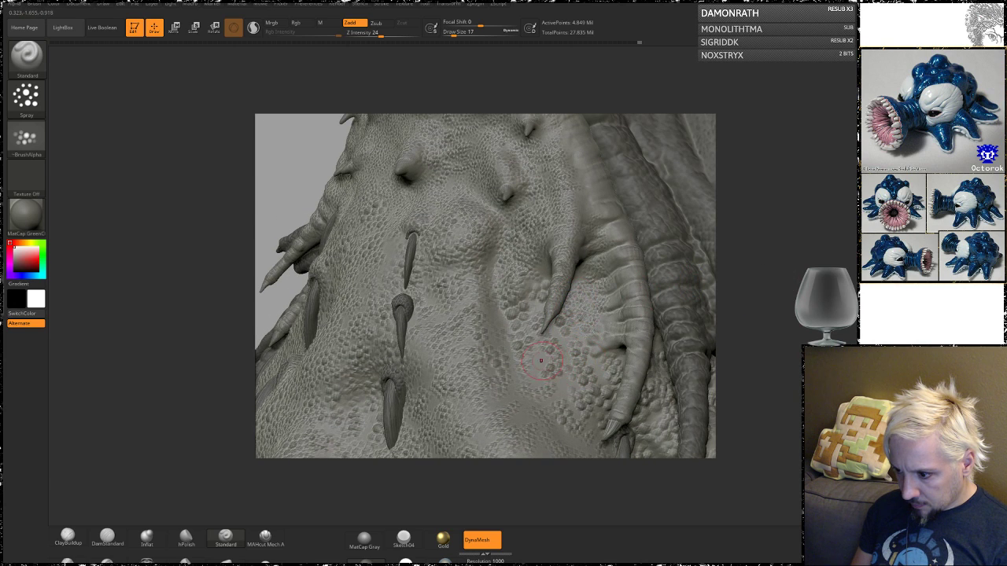
right_drag(669, 330, 492, 328)
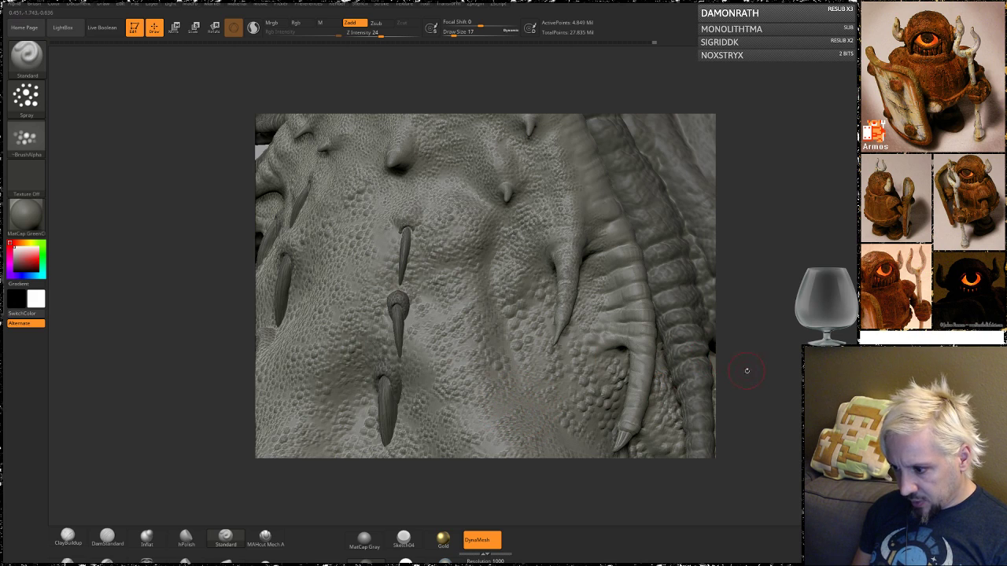
drag(747, 370, 735, 319)
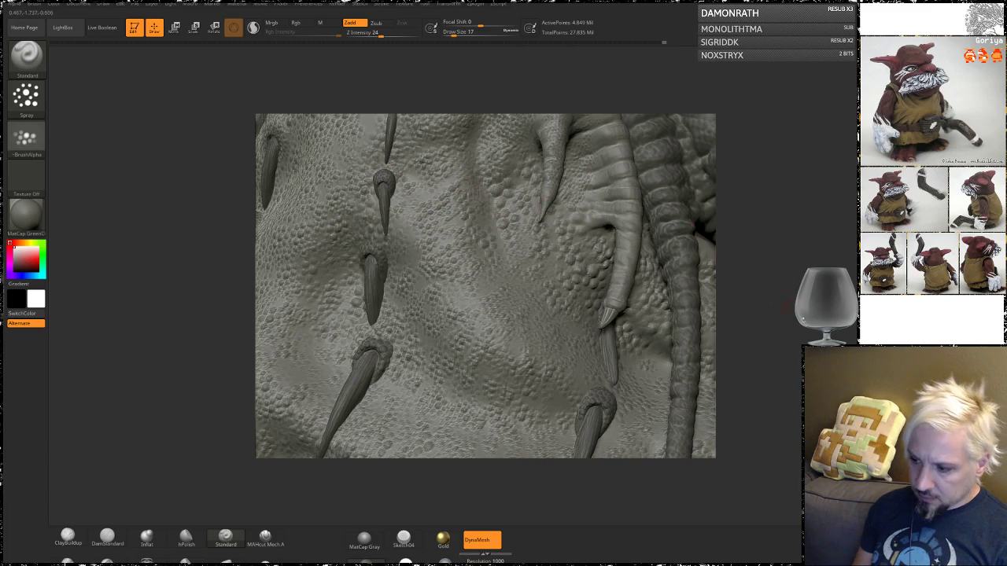
- Check the scale coverage between the claw-like ridges and the spikes and touch up the skin at the ridge bases
mouse_move(731, 206)
mouse_down()
mouse_move(769, 276)
mouse_move(778, 273)
mouse_move(774, 350)
mouse_up()
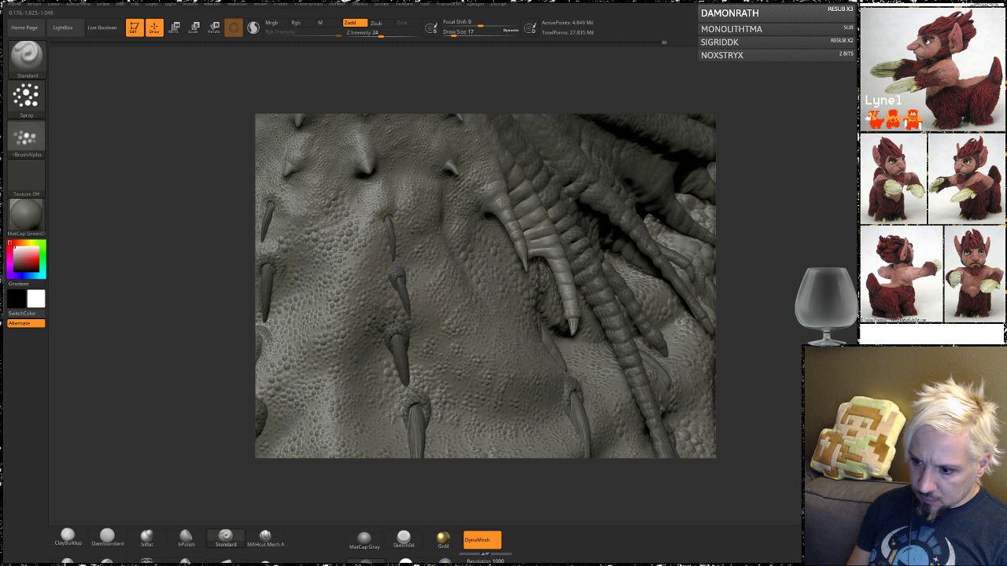
mouse_move(784, 240)
alt+mouse_down()
mouse_move(817, 253)
mouse_move(892, 324)
mouse_move(896, 380)
alt+mouse_up()
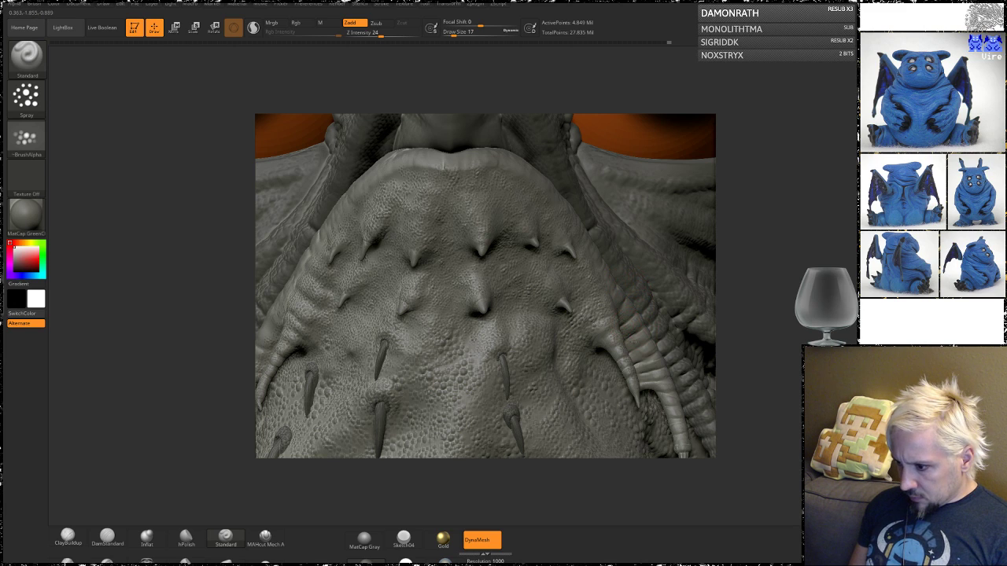
alt+drag(854, 431, 742, 286)
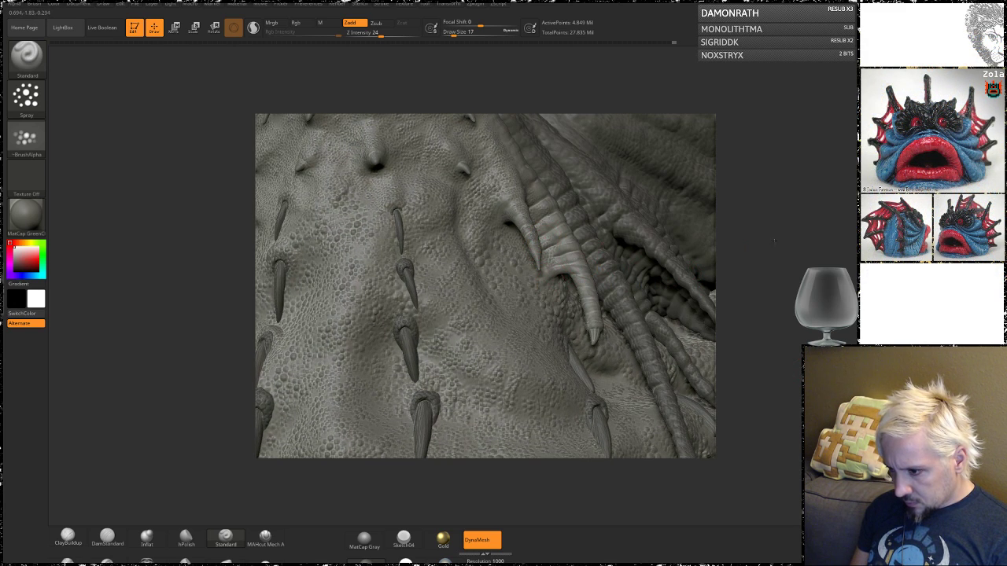
drag(774, 240, 617, 264)
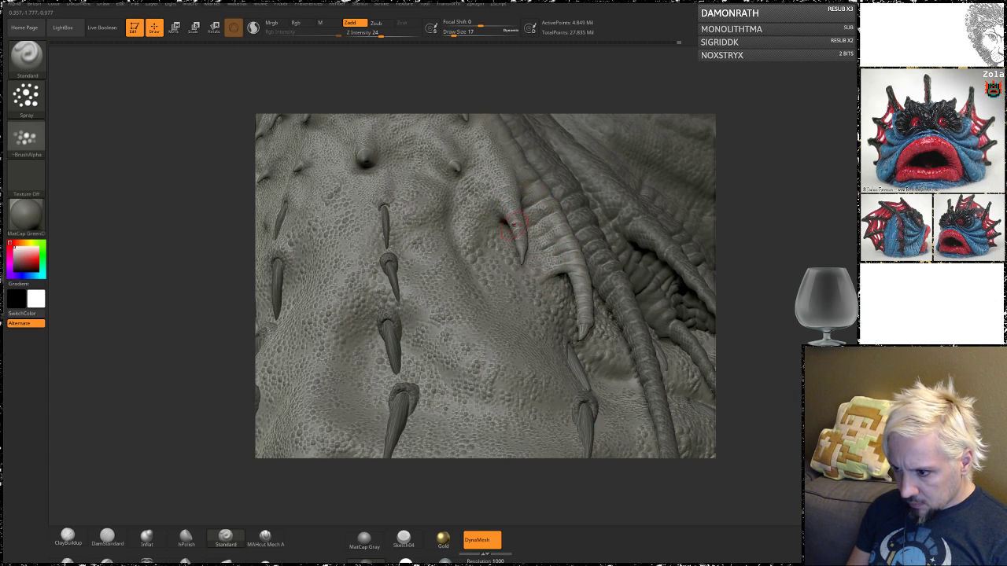
drag(579, 226, 525, 156)
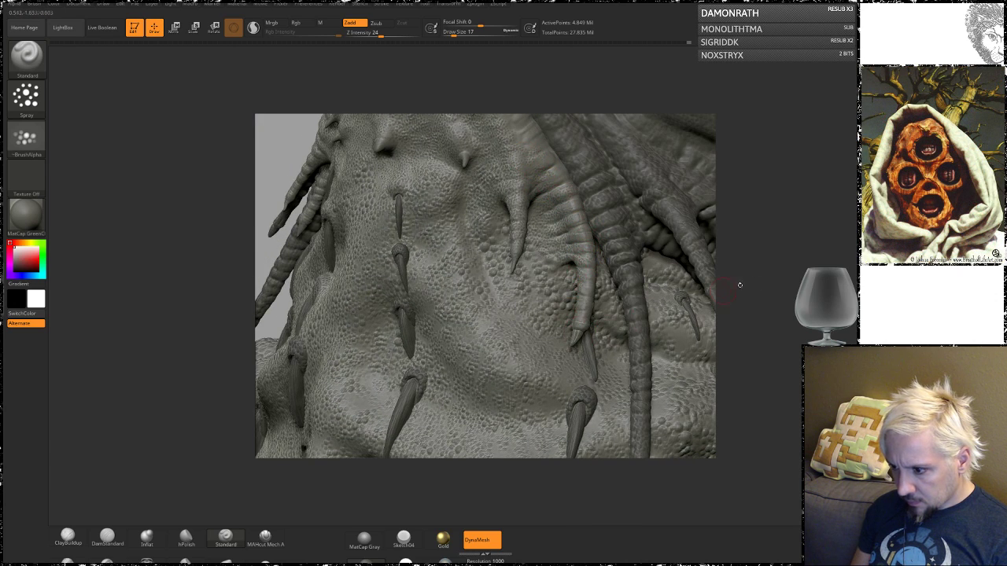
drag(739, 285, 760, 322)
- Soften the scales above the upper horn nubs with the Smooth brush so they fade into the rim
key(shift)
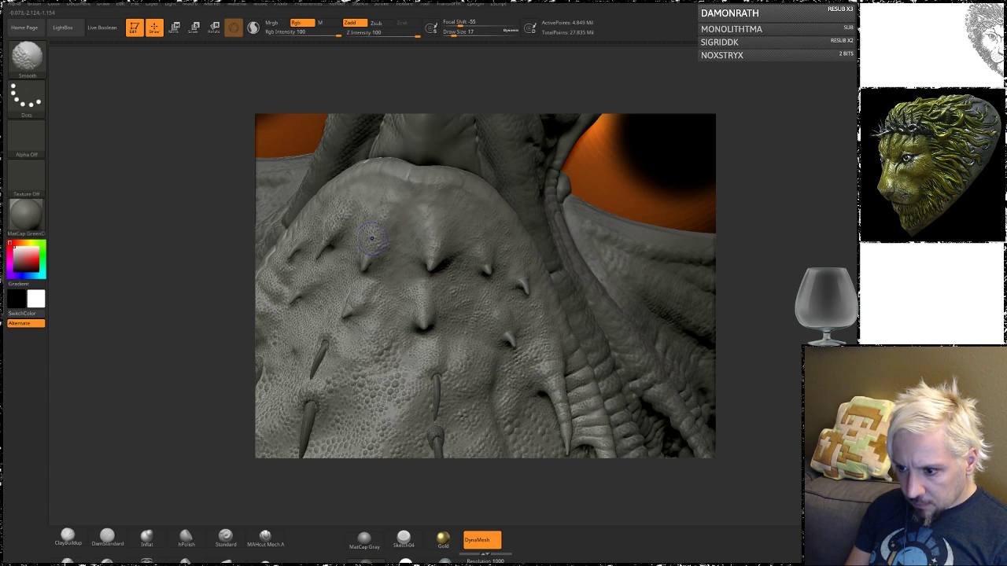
mouse_move(792, 186)
alt+mouse_down()
mouse_move(782, 277)
mouse_move(750, 227)
mouse_move(740, 243)
mouse_move(756, 259)
alt+mouse_up()
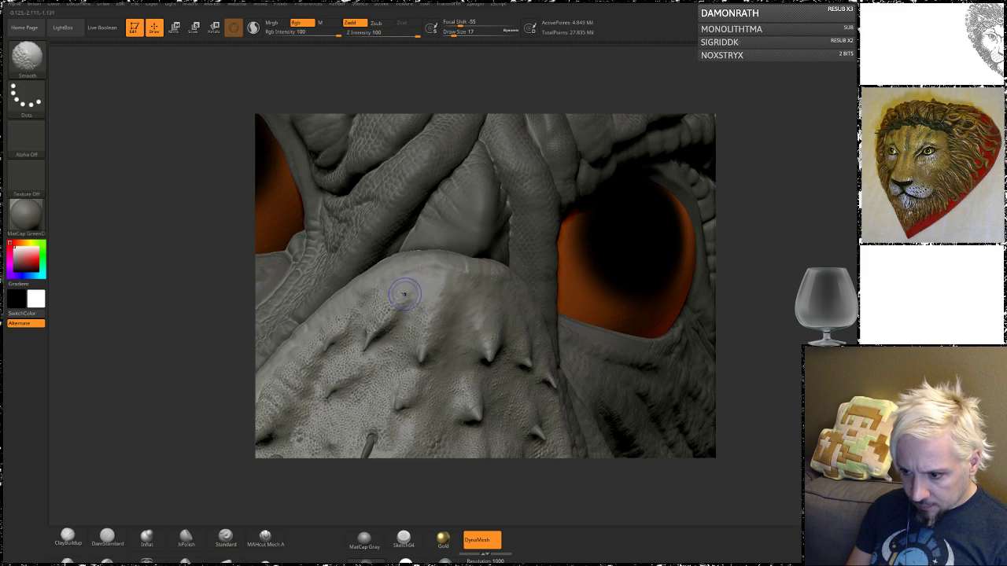
key(shift)
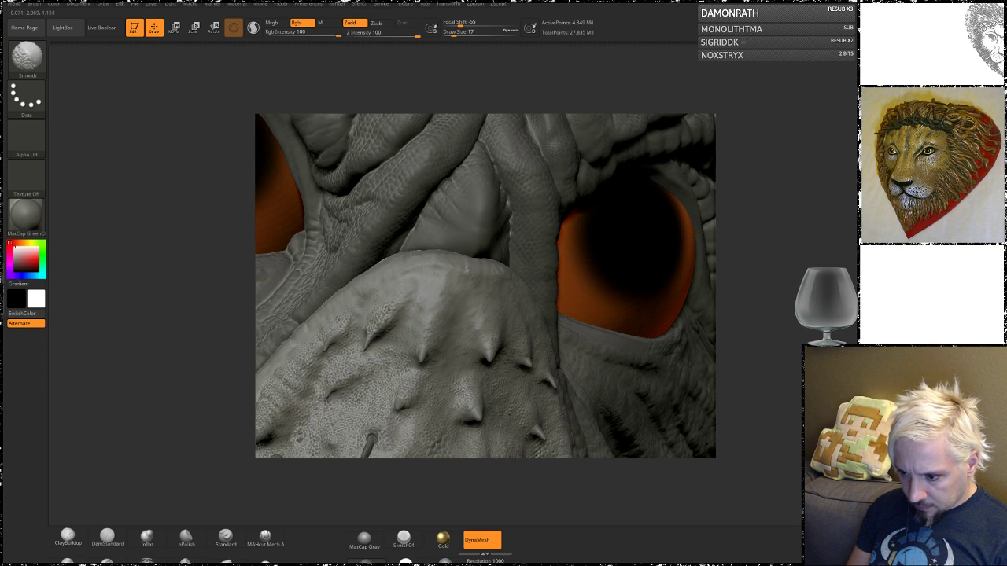
drag(747, 255, 798, 254)
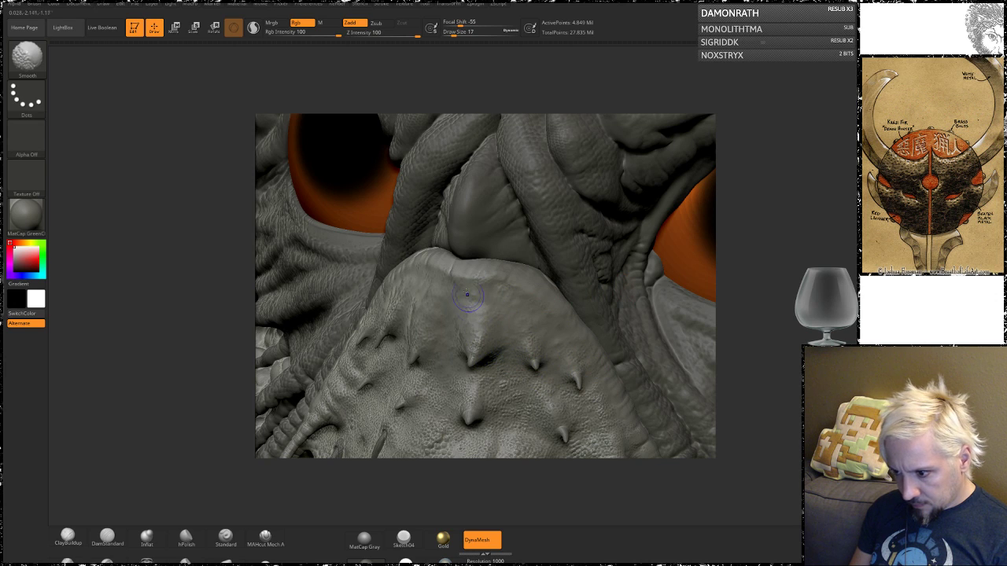
drag(791, 279, 786, 280)
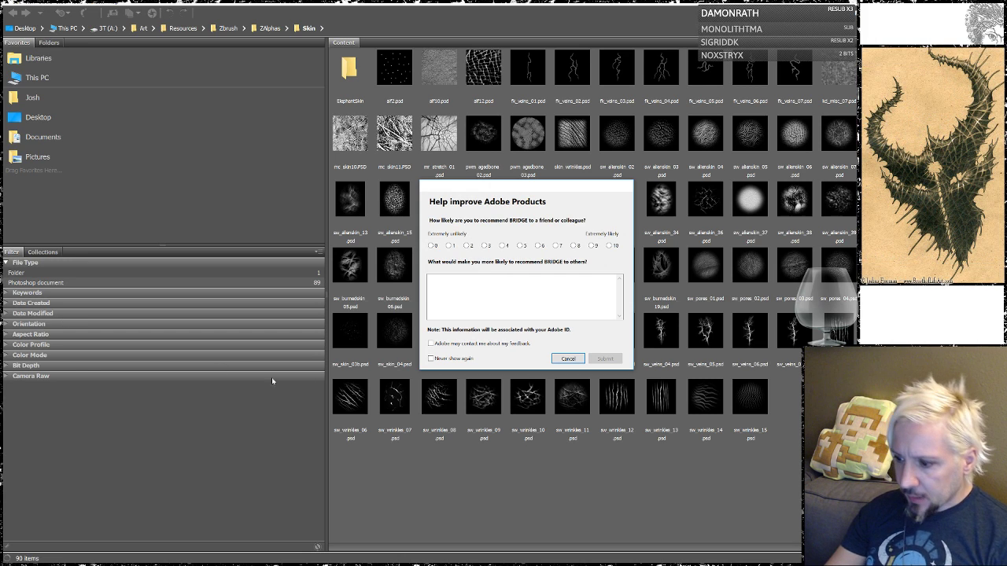
- Dismiss the feedback survey in Adobe Bridge and preview a reptile-skin alpha from the Scale folder
click(567, 360)
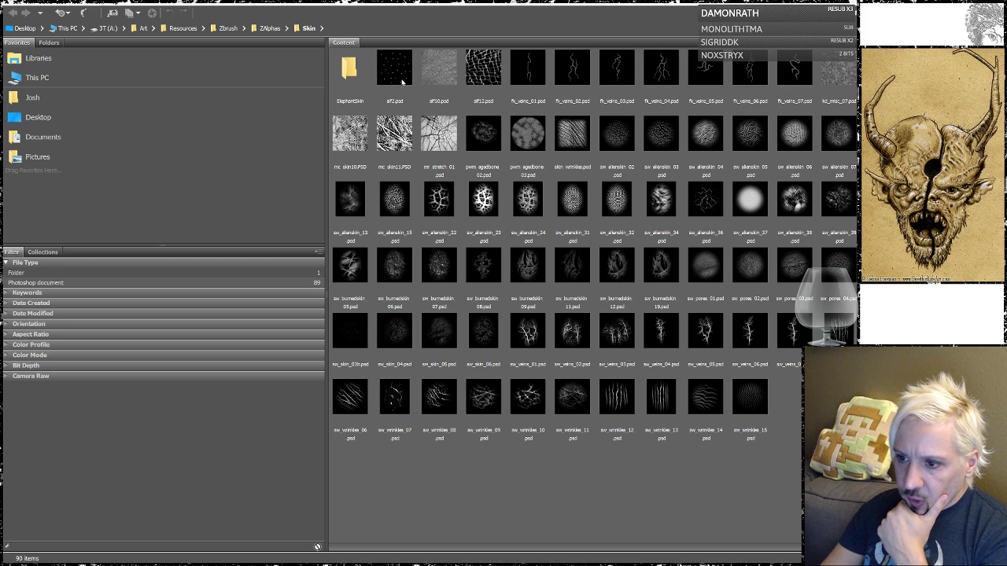
click(270, 28)
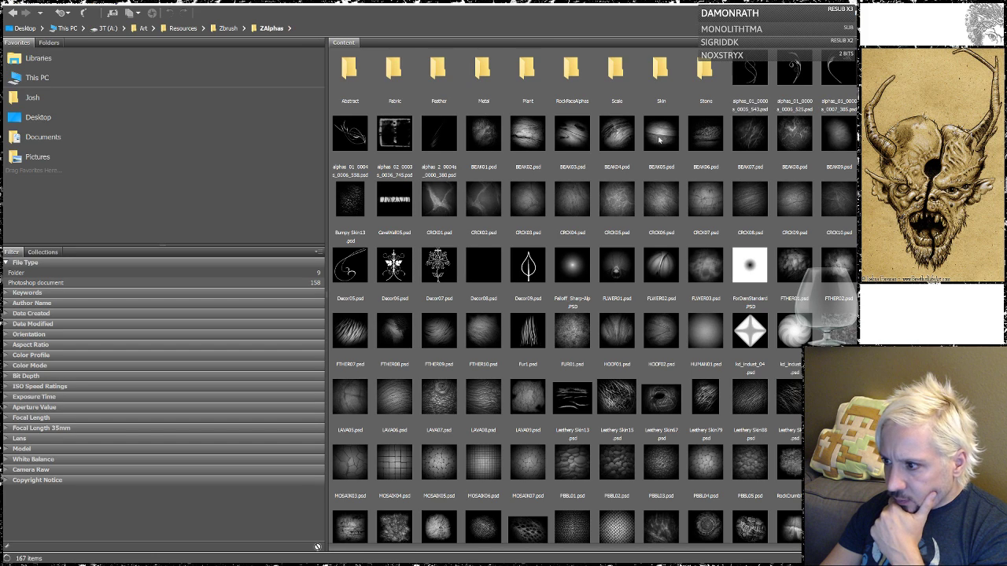
double_click(617, 70)
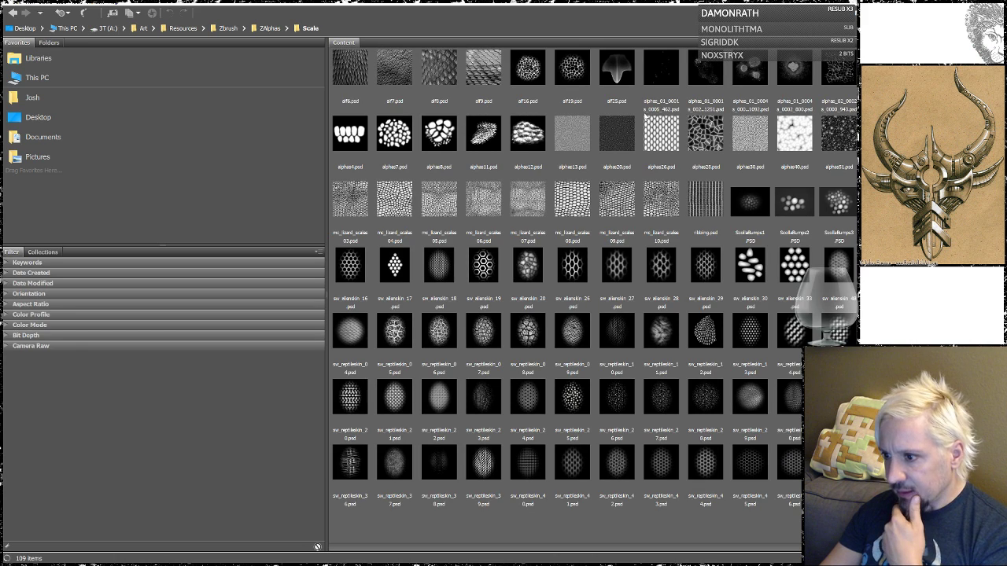
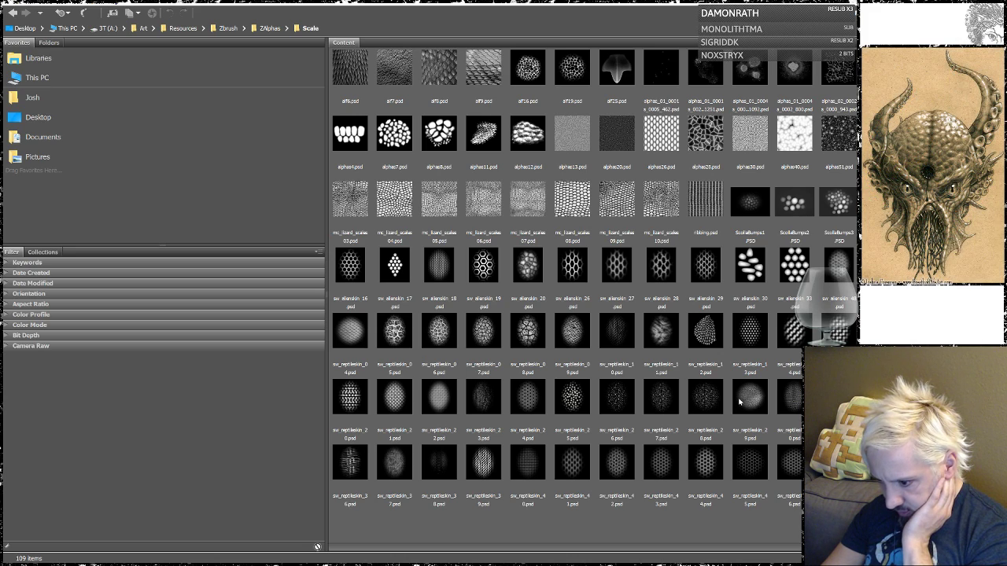
click(484, 400)
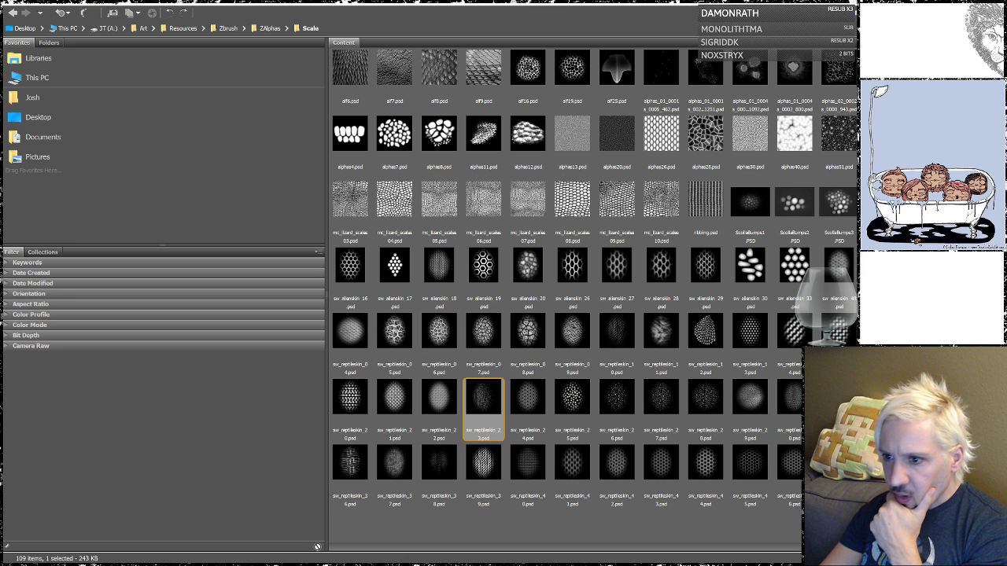
- Look through the alphas in the main ZAlphas folder for a suitable skin texture
click(273, 30)
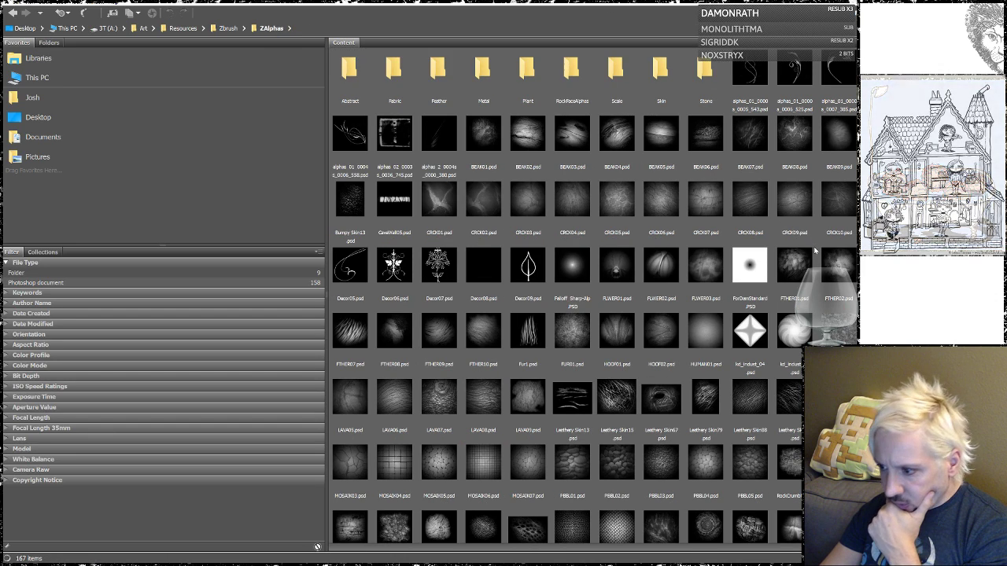
scroll(815, 251, down, 3)
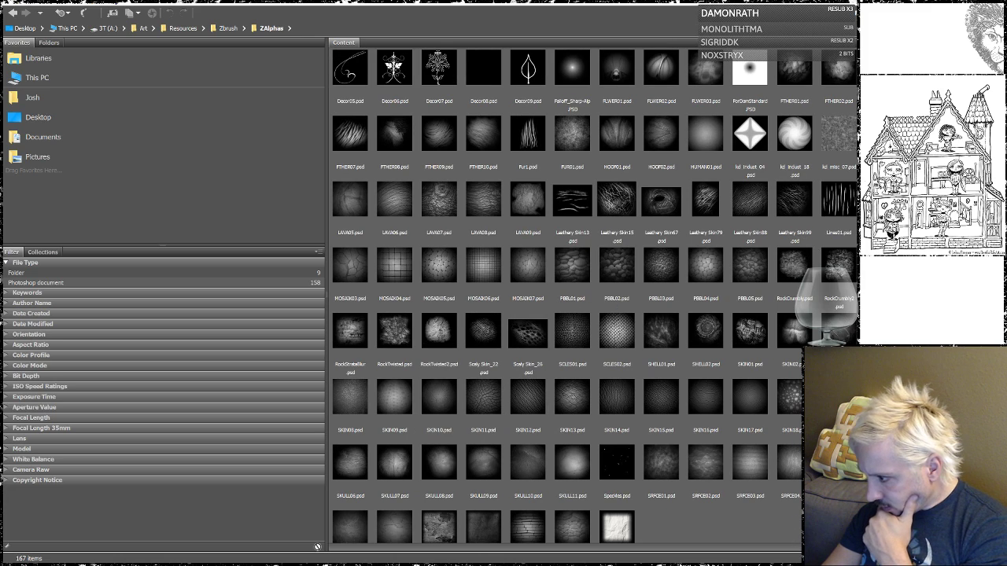
click(883, 397)
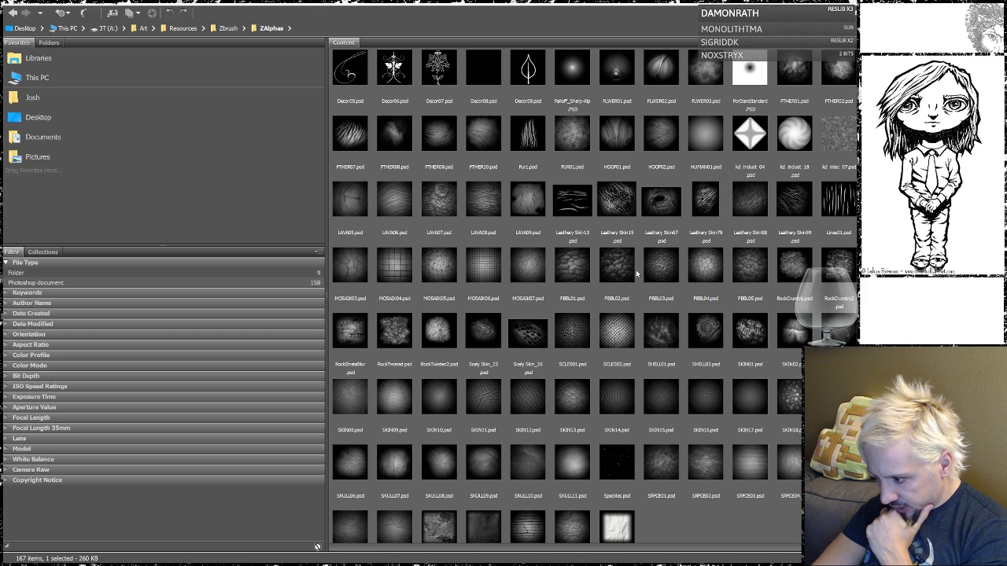
scroll(637, 273, down, 1)
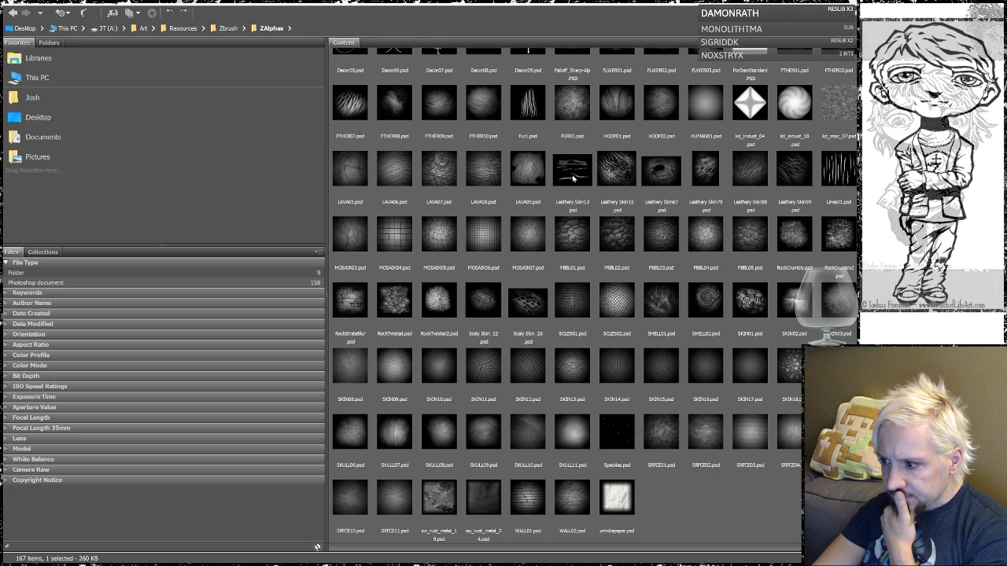
scroll(572, 178, up, 3)
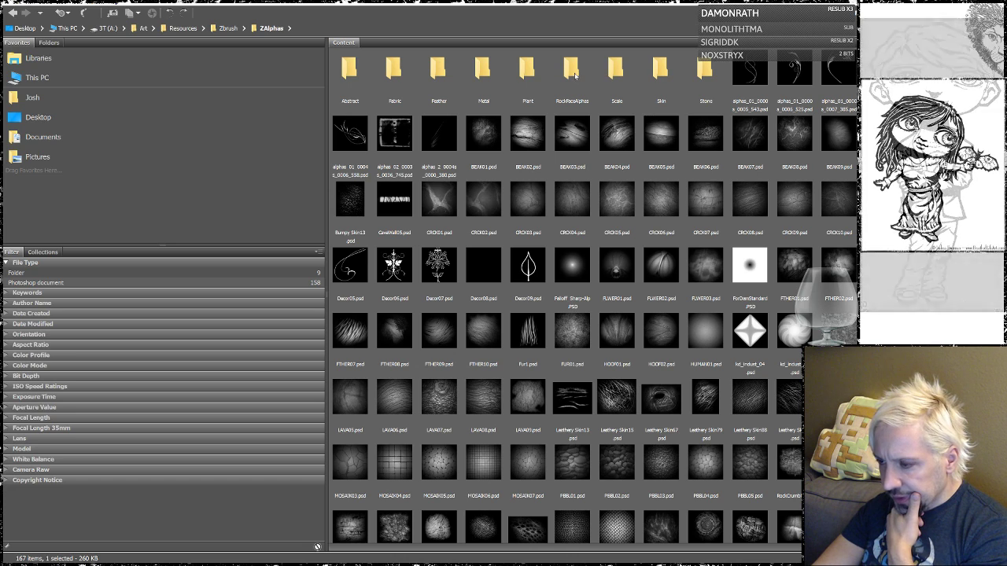
- Open the Skin folder and preview sw_pores_02.psd and other skin alphas
double_click(661, 71)
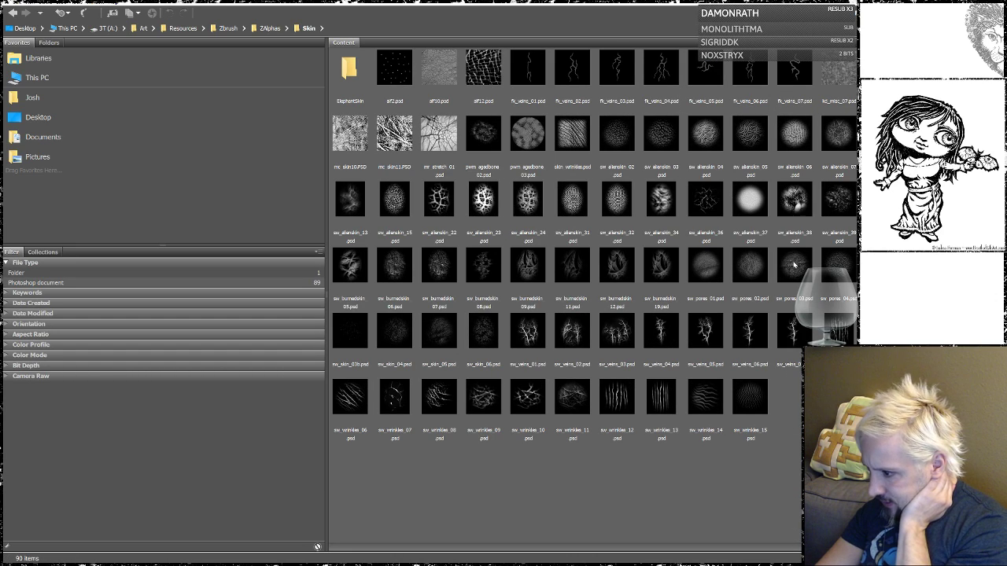
click(748, 264)
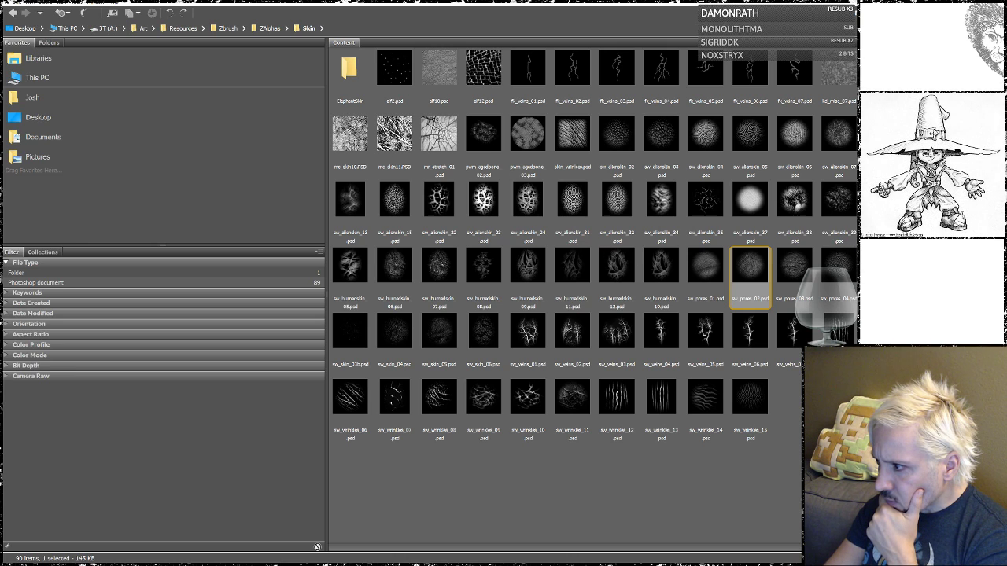
key(Right)
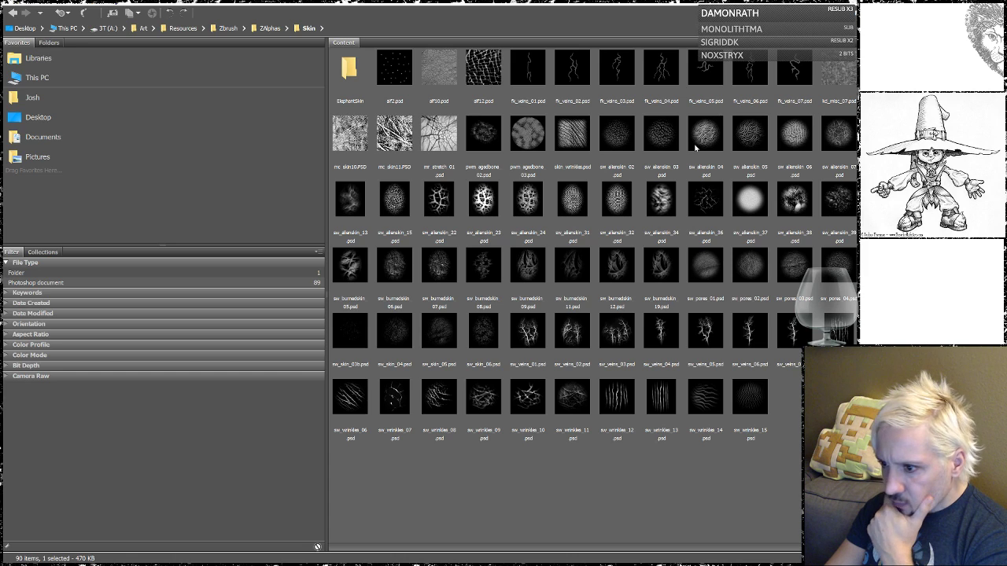
- Return to the ZAlphas folder, preview SCLES01.psd, and switch back to the creature in ZBrush
click(272, 29)
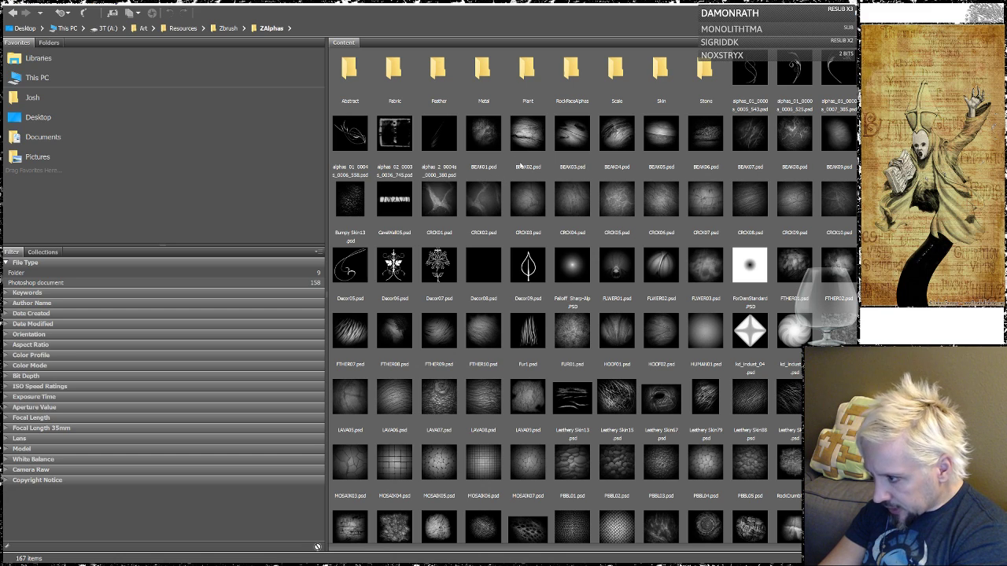
scroll(580, 253, down, 2)
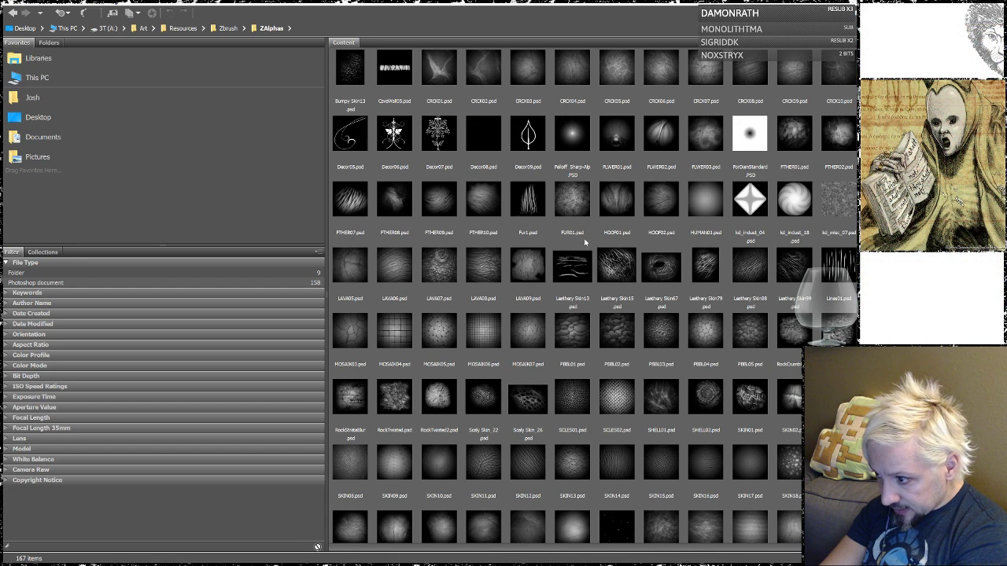
scroll(586, 242, down, 1)
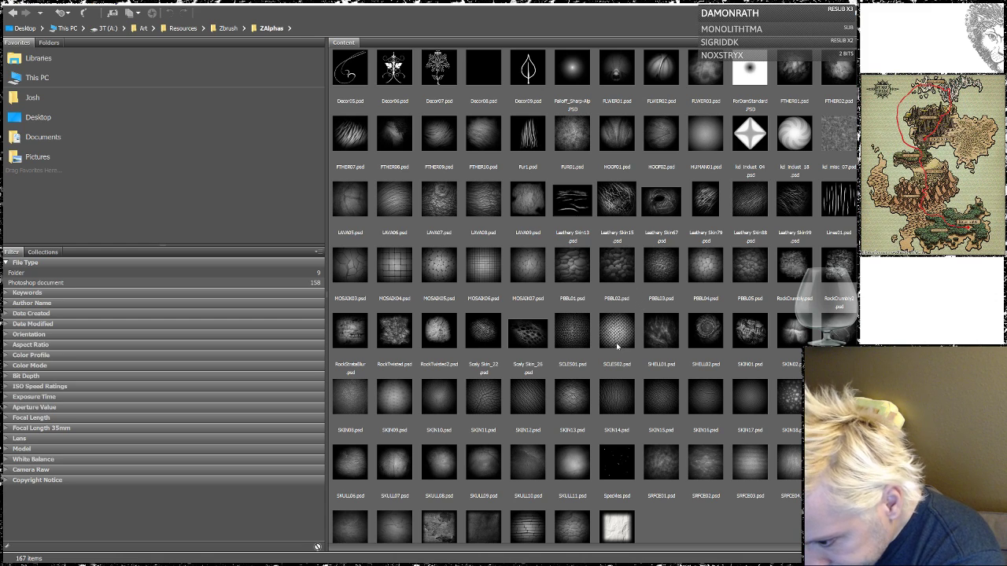
click(567, 341)
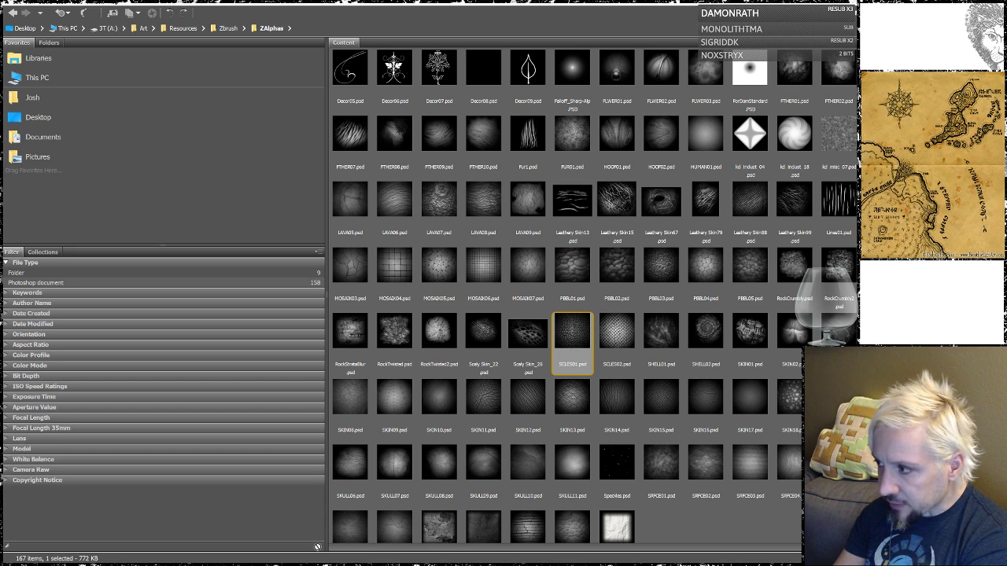
key(super+Down)
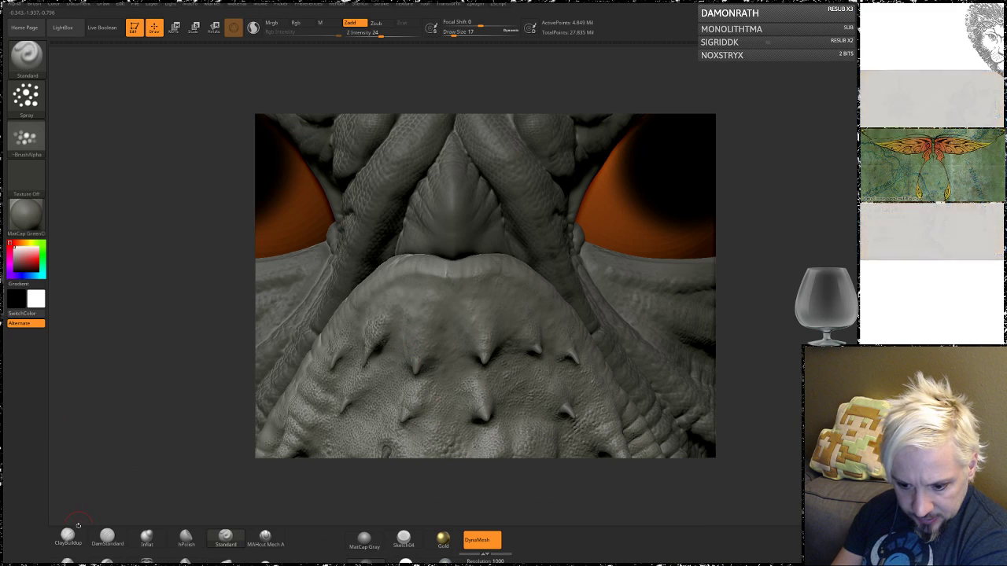
- Import SCLES01.psd from the ZAlphas folder as the Standard brush's alpha and set the stroke to DragRect
click(226, 537)
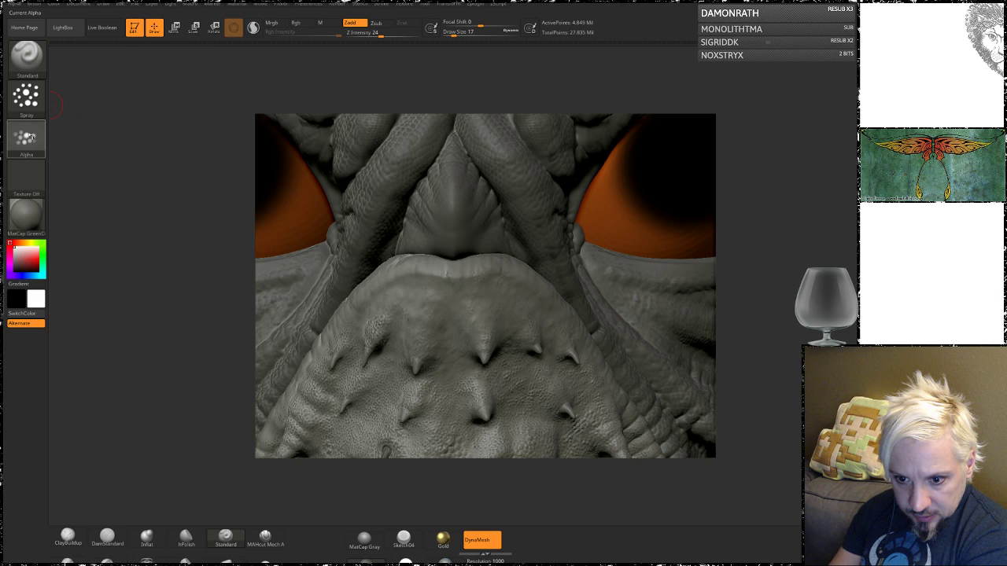
click(28, 134)
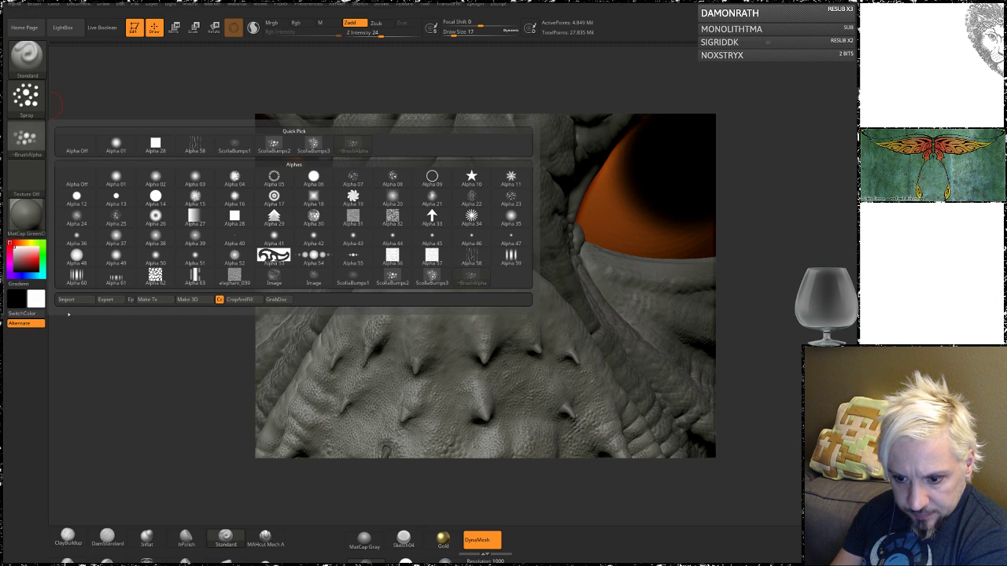
click(70, 302)
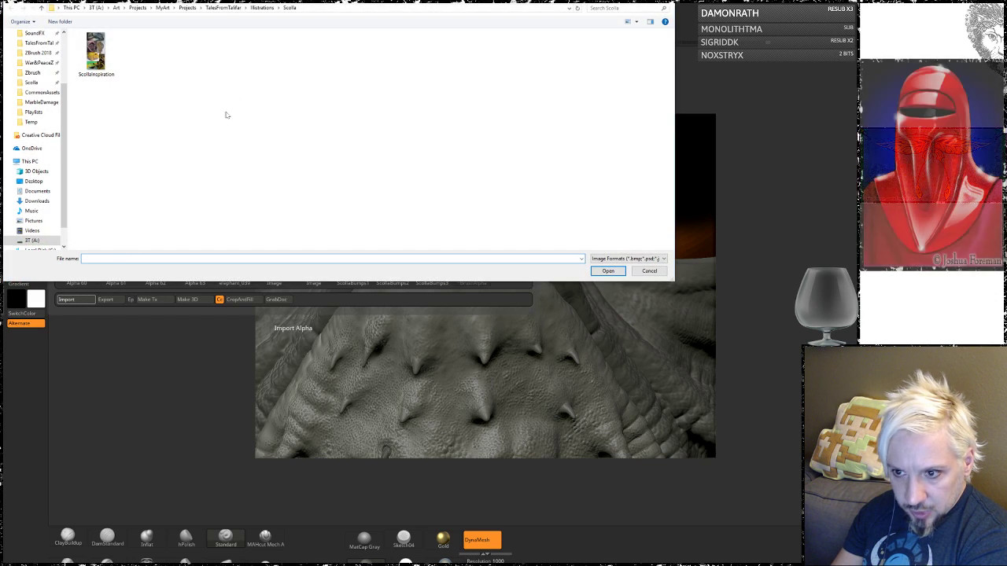
click(32, 72)
double_click(93, 70)
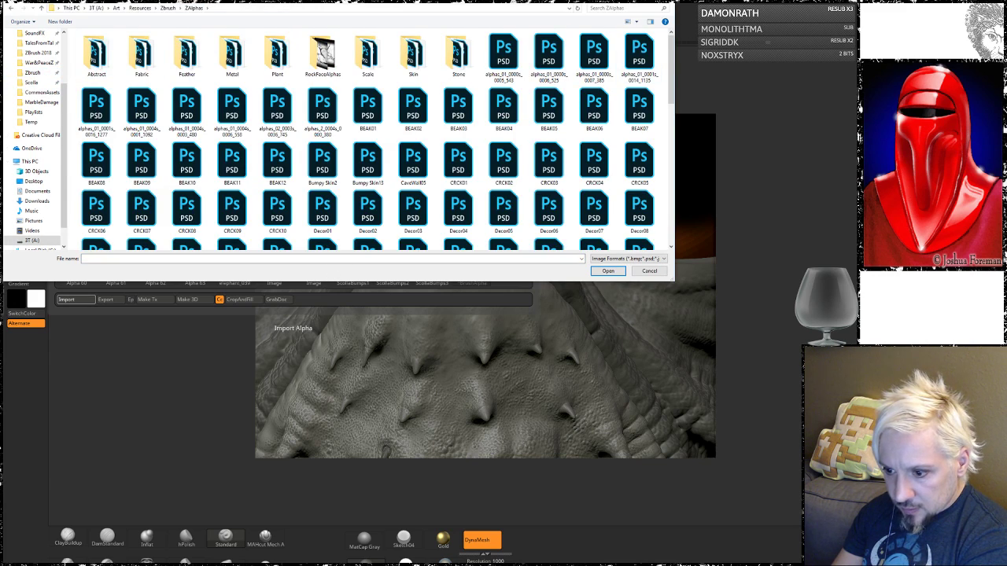
click(97, 259)
text(sc)
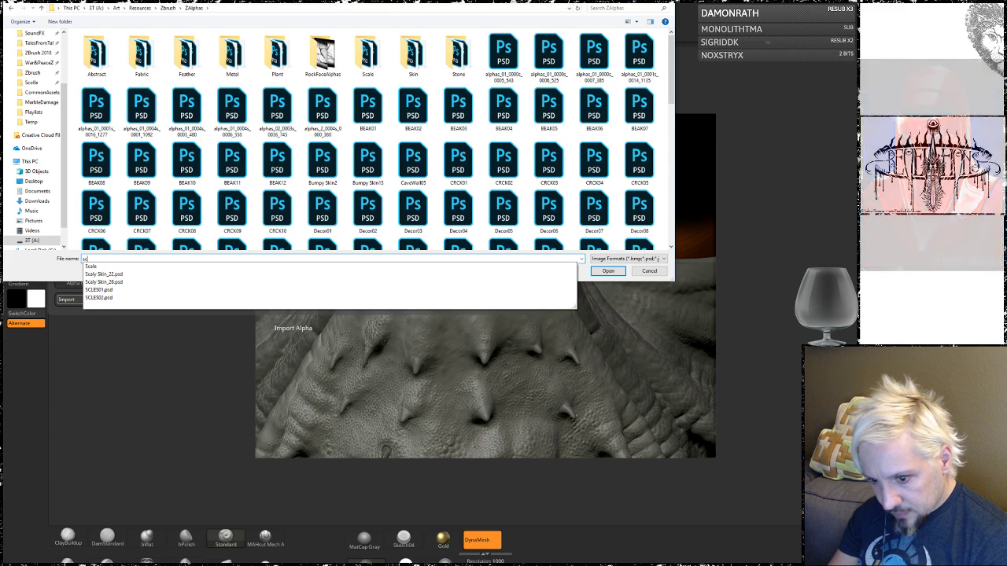
click(105, 291)
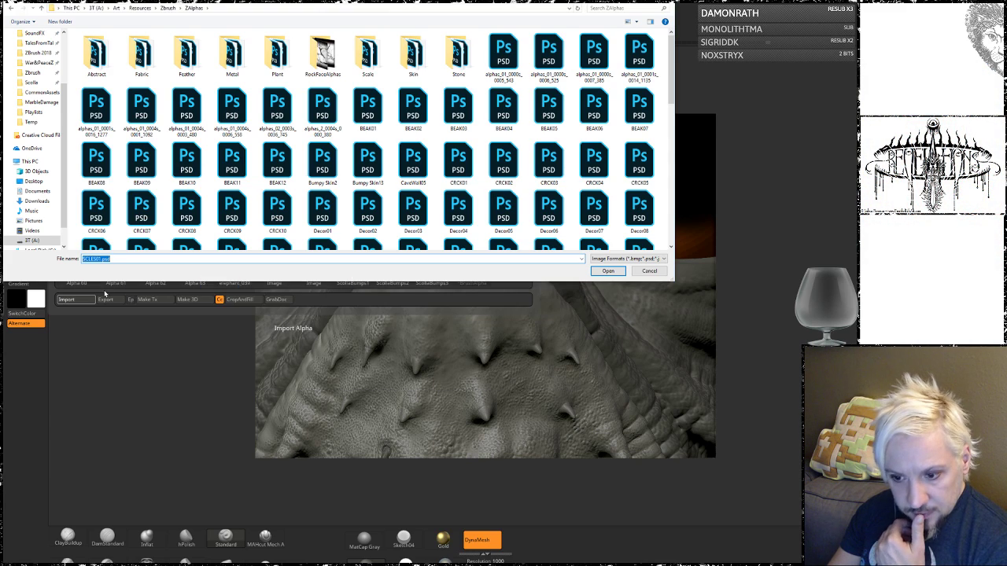
click(608, 270)
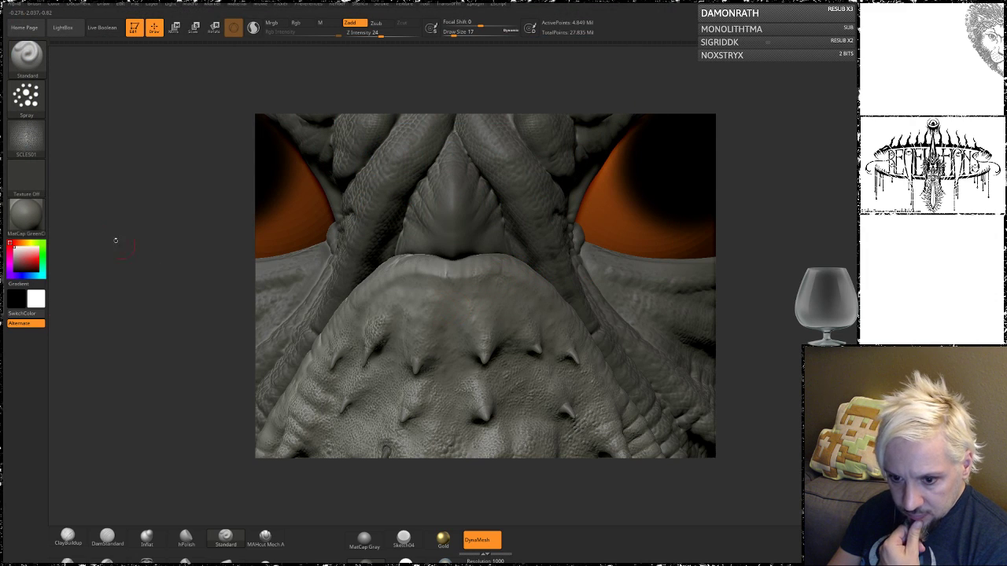
click(28, 97)
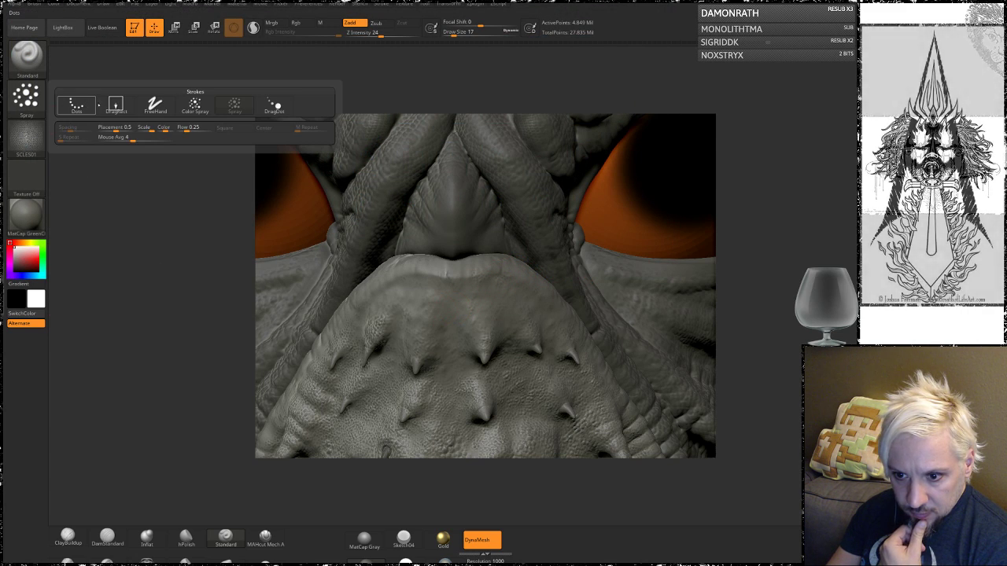
click(114, 107)
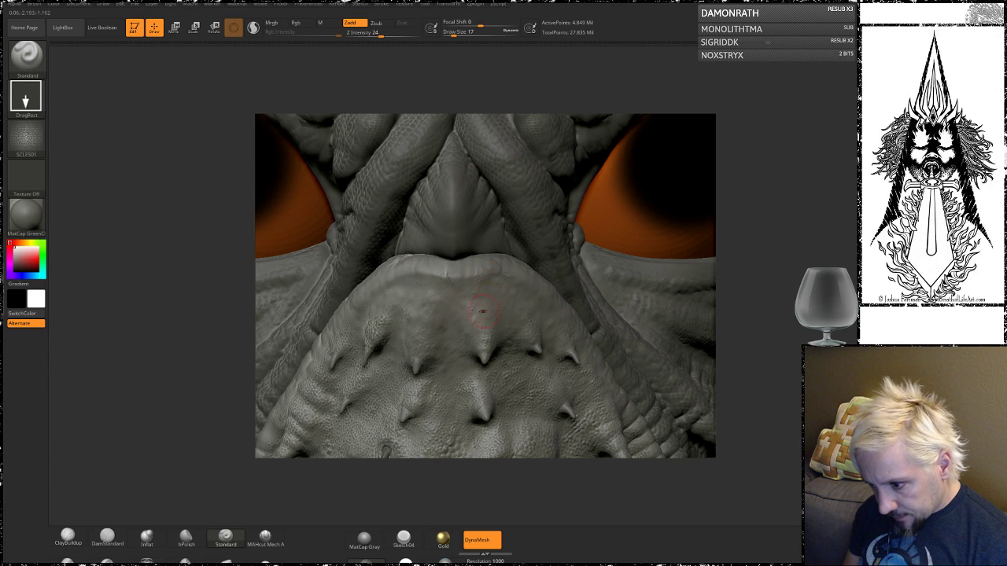
- Try stamping the SCLES01 scales in two sizes on the smooth skin above the horn nubs, undoing the stamps
mouse_move(453, 303)
mouse_down()
mouse_move(472, 352)
mouse_move(461, 363)
mouse_up()
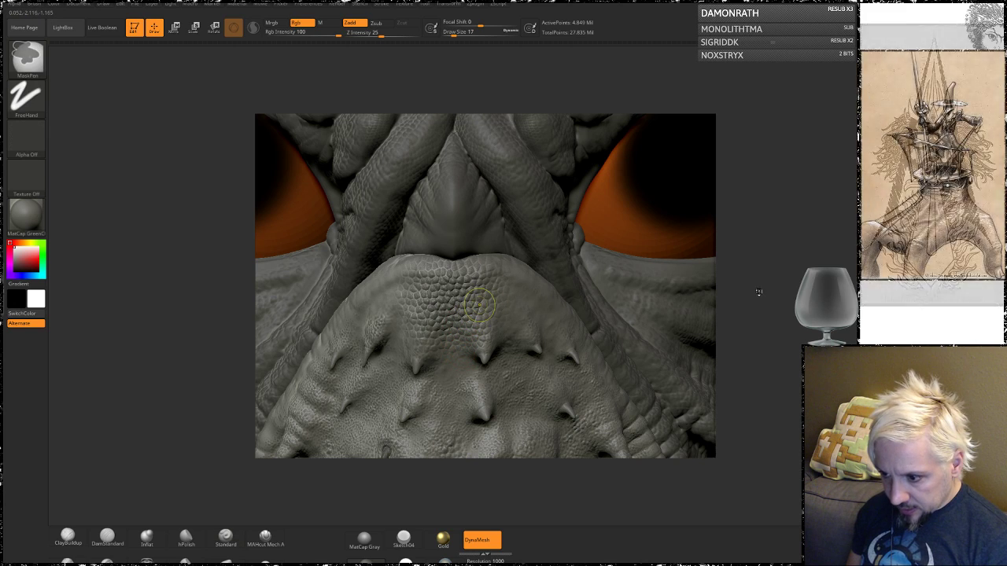
key(ctrl+z)
drag(771, 288, 686, 295)
mouse_move(538, 280)
mouse_down()
mouse_move(550, 293)
mouse_move(513, 308)
mouse_move(516, 324)
mouse_up()
key(ctrl+z)
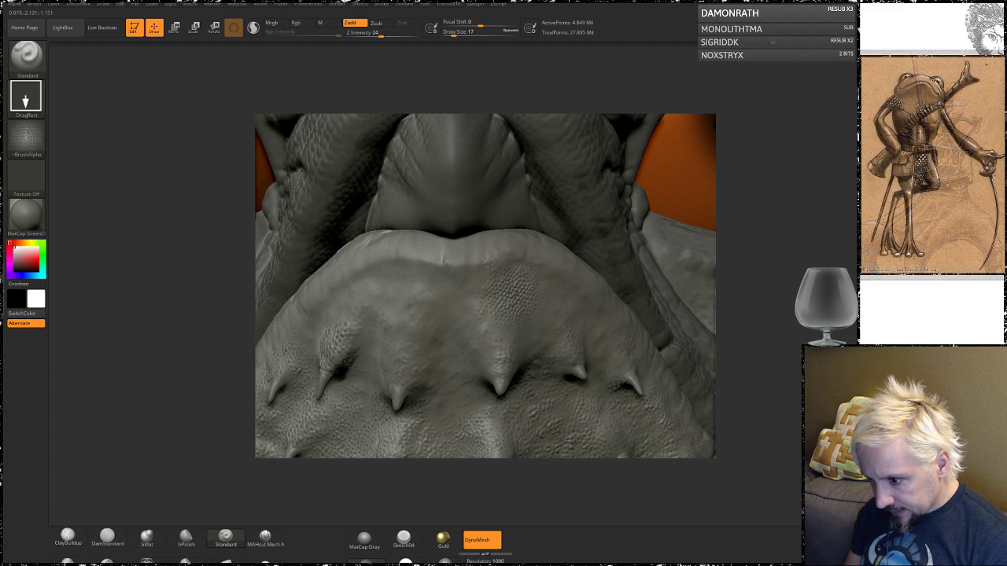
- Switch the material to MatCap Gray and inspect the skin around the horn nubs from several angles
drag(759, 242, 563, 213)
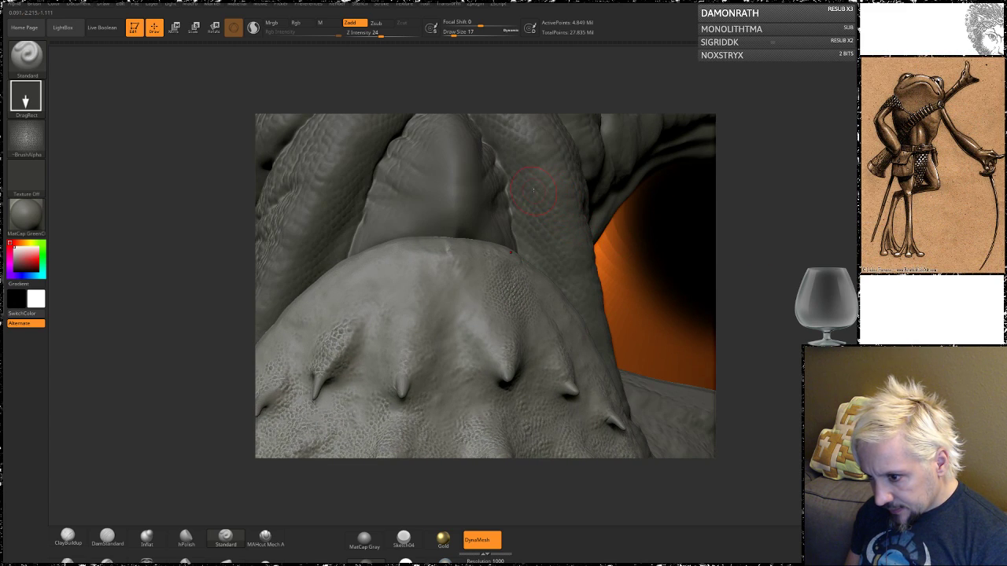
drag(777, 269, 744, 245)
drag(791, 279, 533, 212)
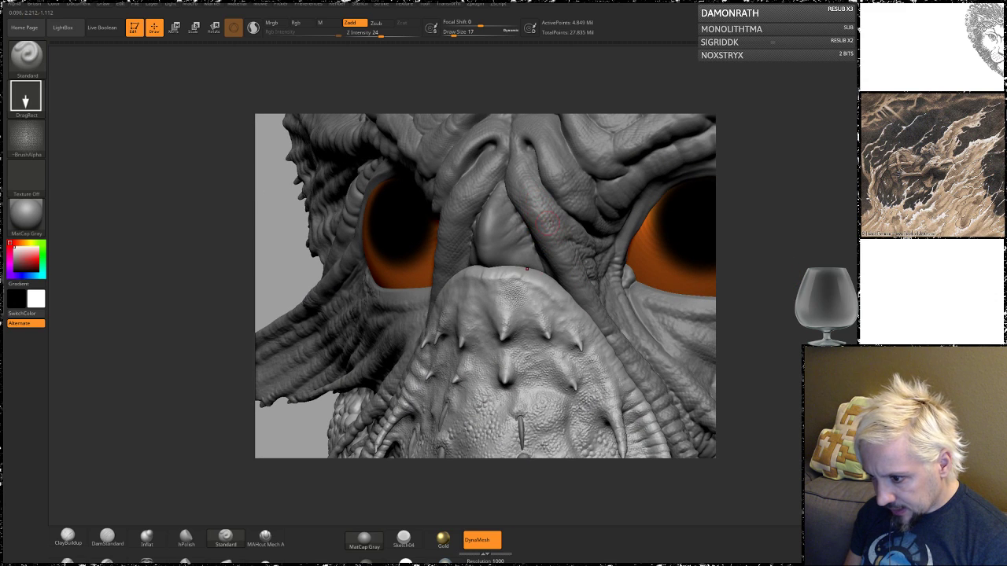
mouse_move(771, 209)
mouse_down()
mouse_move(768, 232)
mouse_move(789, 228)
mouse_move(772, 247)
mouse_move(760, 241)
mouse_up()
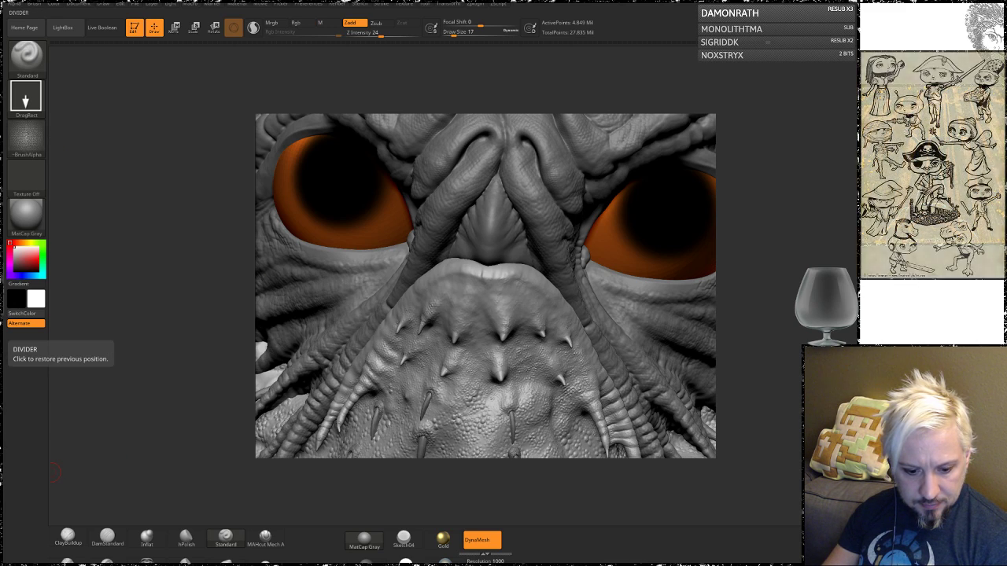
- Switch to Adobe Bridge and examine SKIN17.psd and the other skin and scale alphas with enlarged thumbnails
key(alt+Tab)
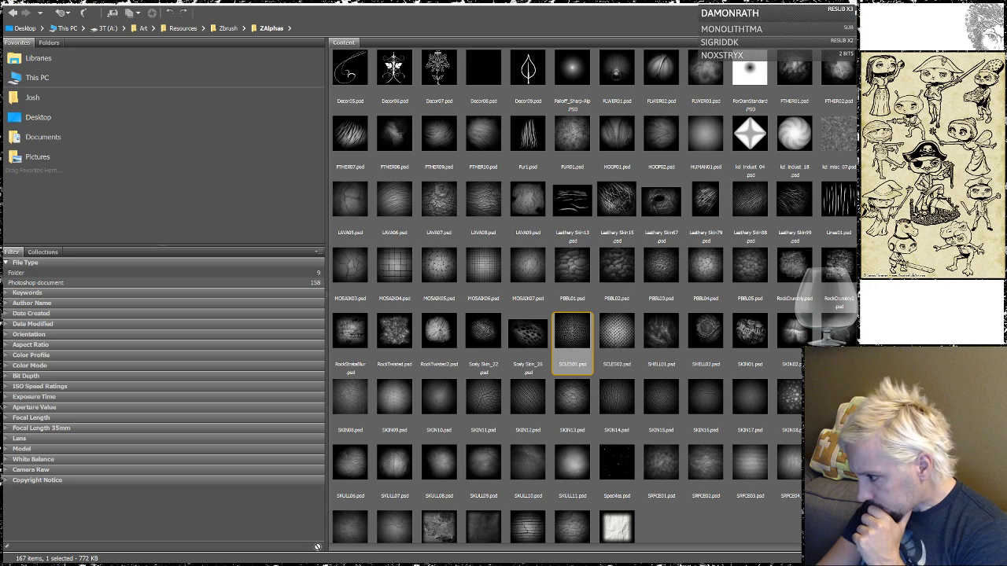
click(883, 396)
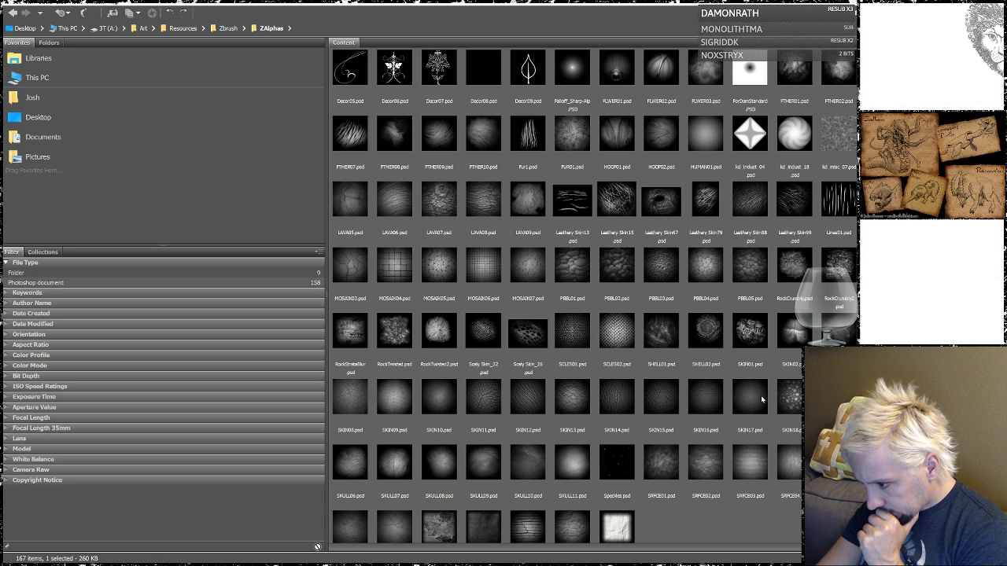
click(762, 399)
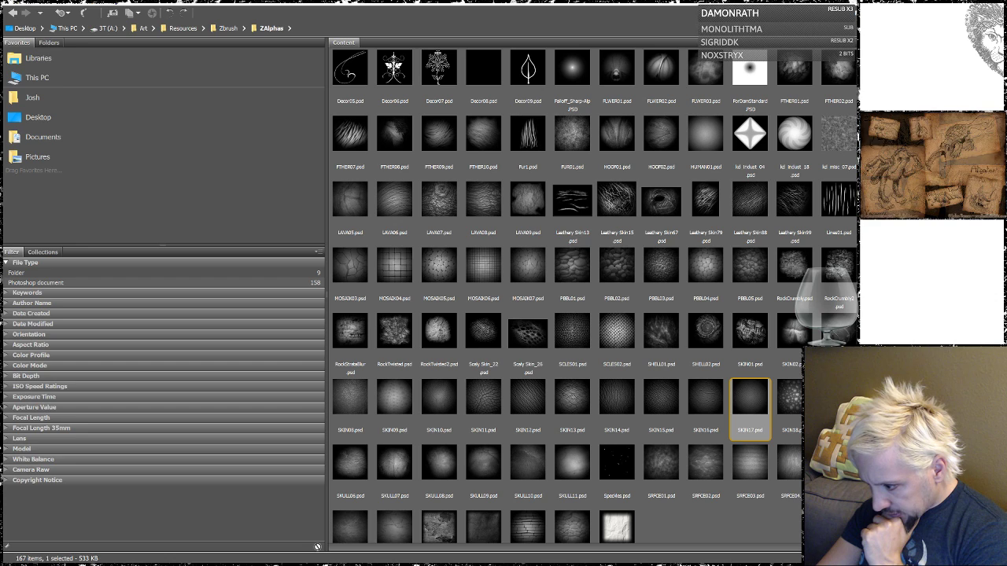
drag(904, 557, 938, 557)
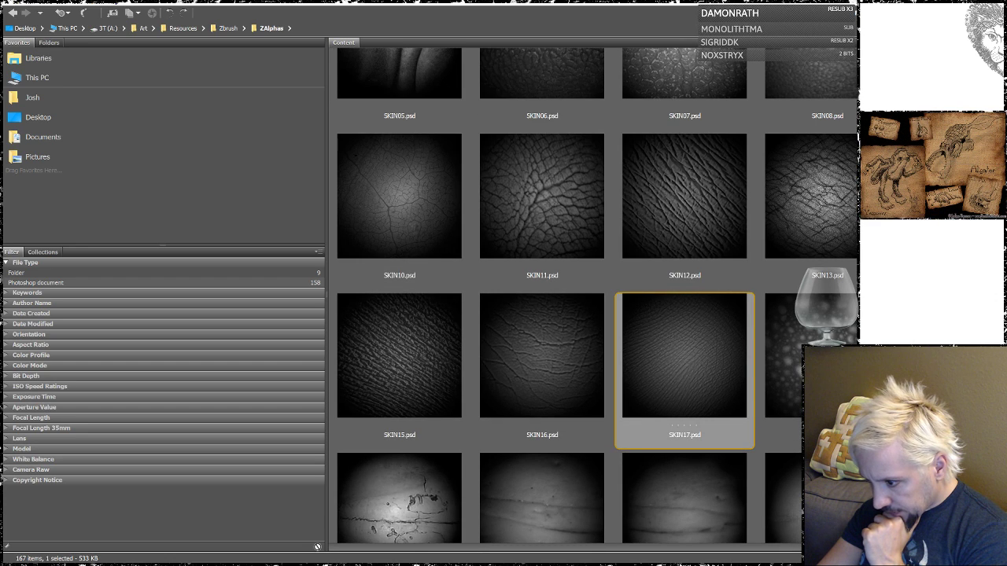
scroll(660, 464, up, 5)
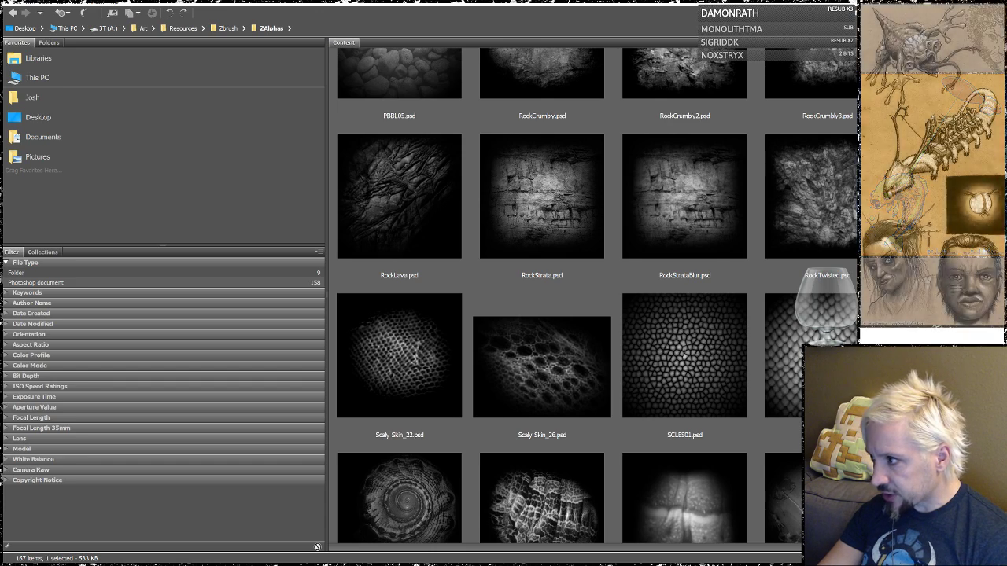
- Switch back to ZBrush and import Scaly Skin_22.psd as the brush alpha
key(alt+Tab)
click(23, 140)
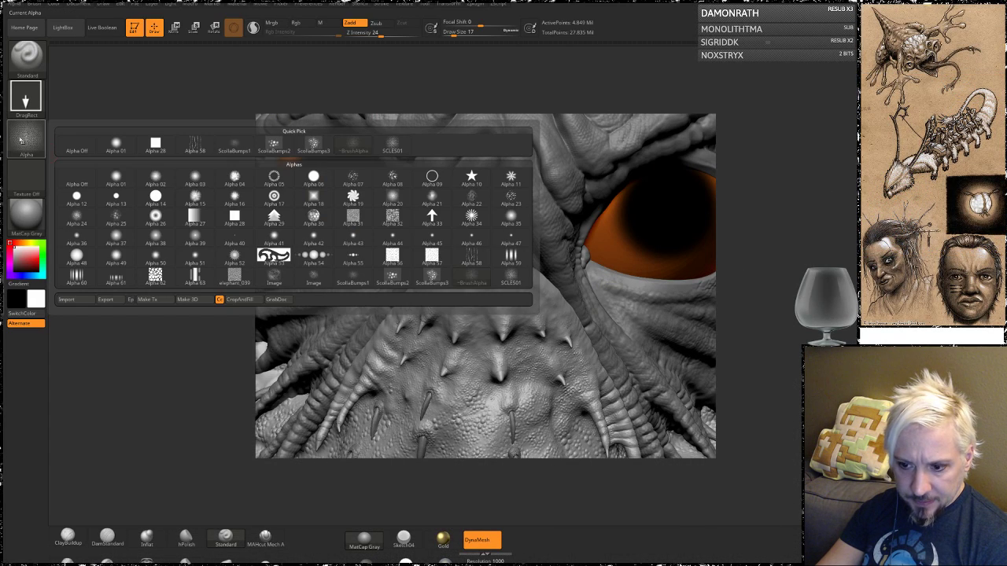
click(76, 300)
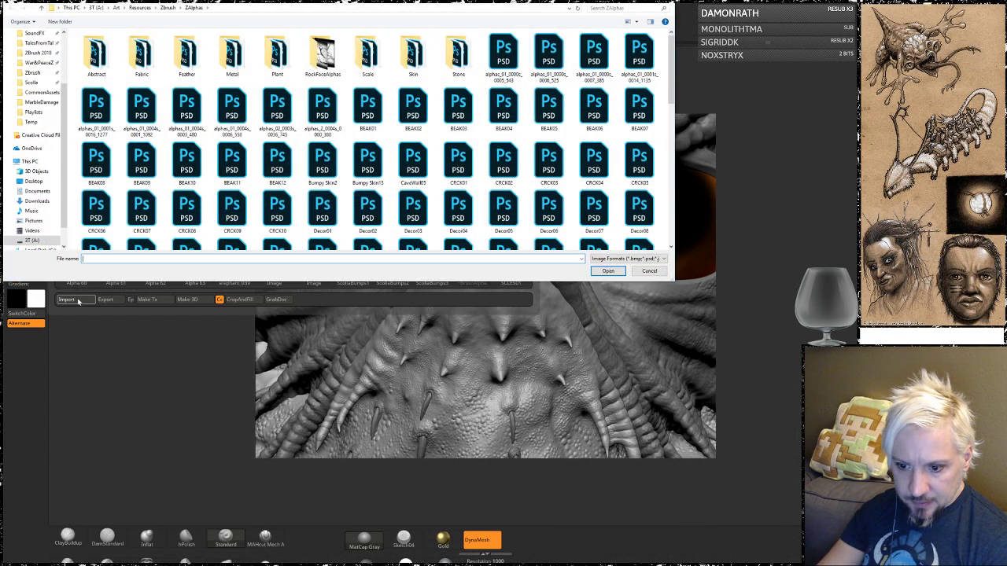
text(scal)
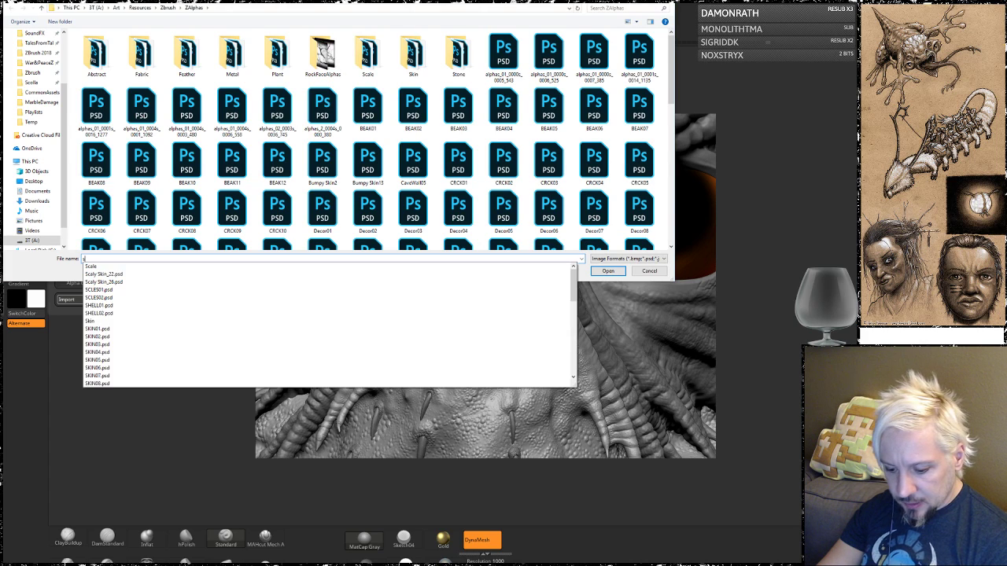
click(106, 273)
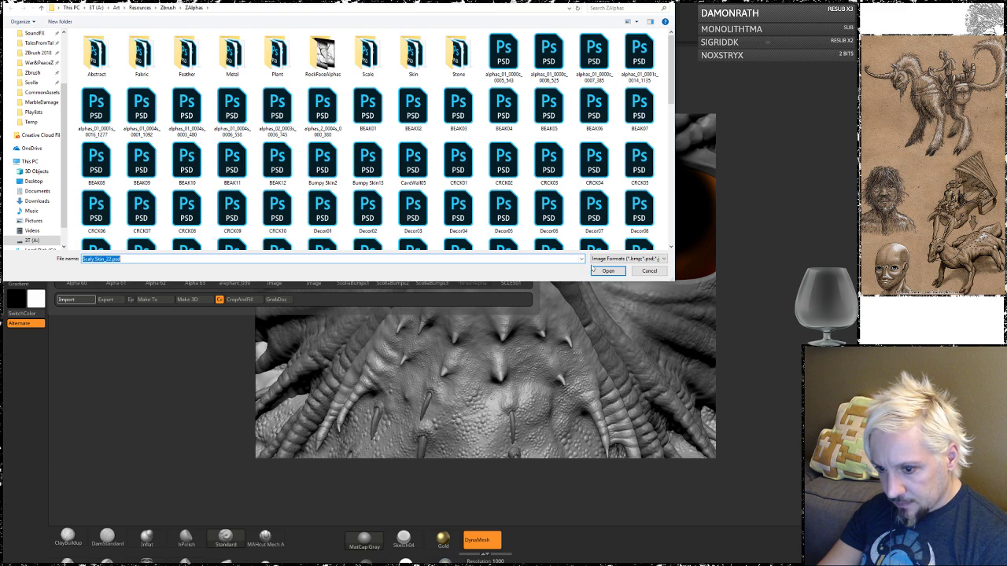
click(600, 271)
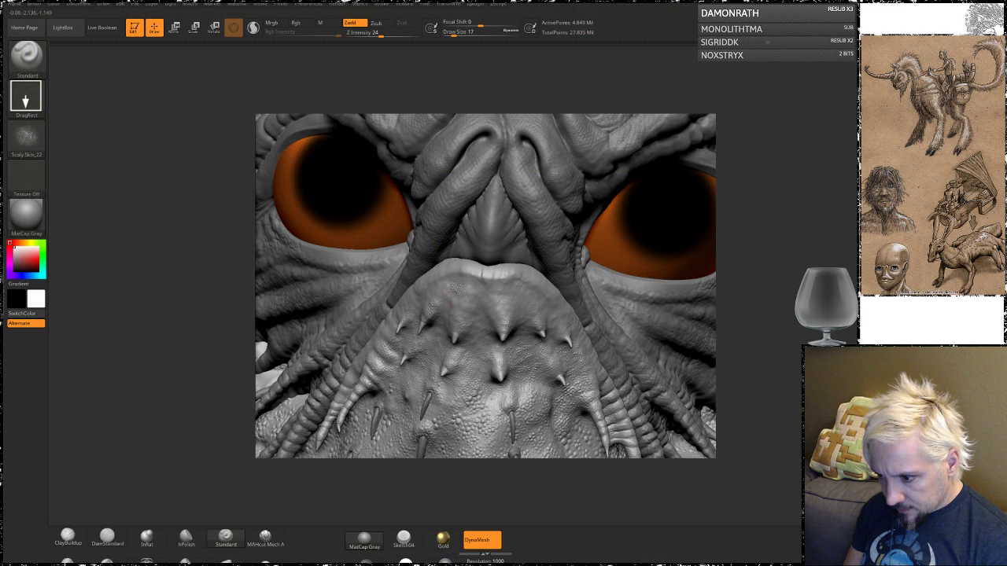
- Test the scaly alpha above the horn nubs, undo the test stamps, and set the brush to Zsub with Z Intensity 14
drag(456, 290, 443, 315)
key(ctrl+z)
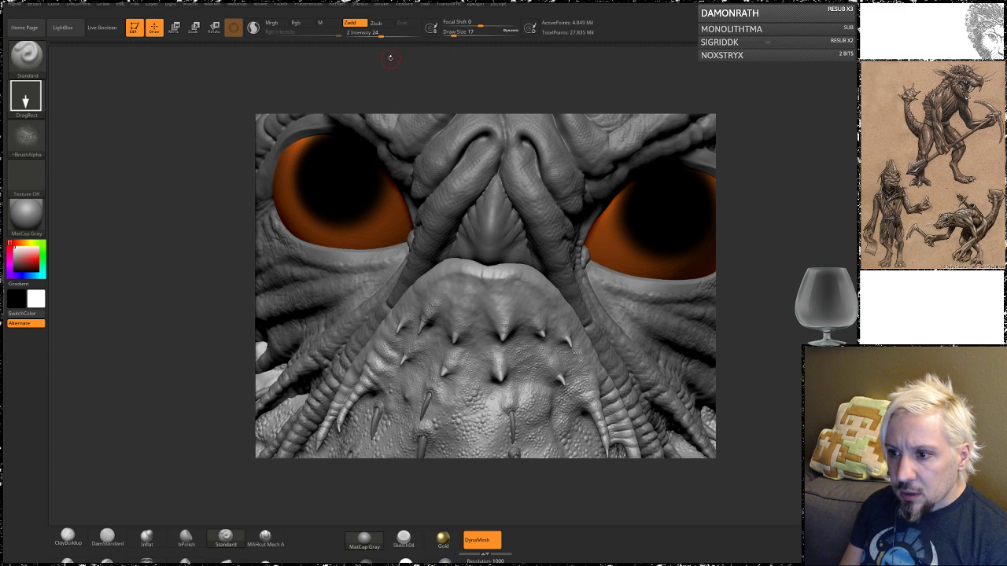
click(376, 23)
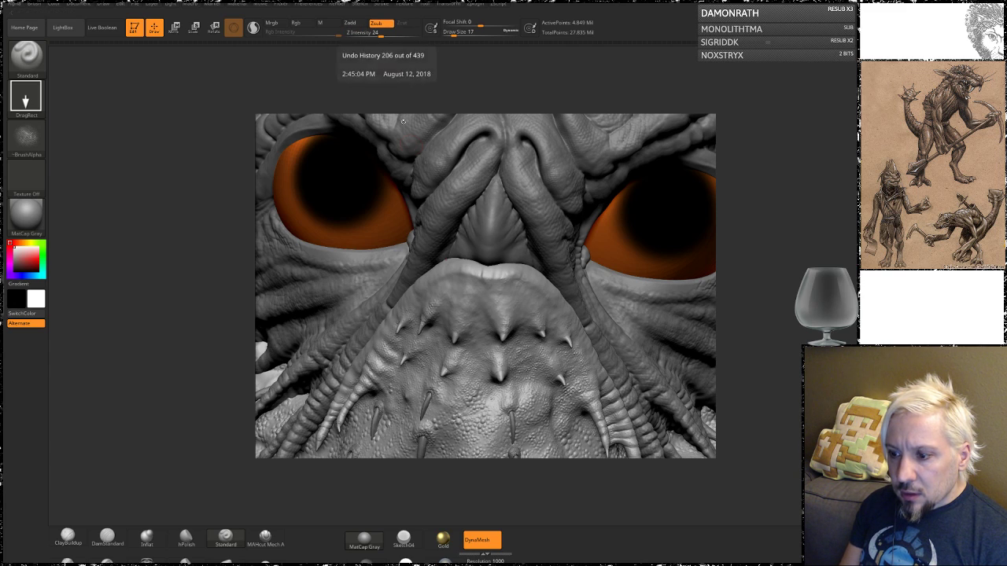
drag(458, 296, 509, 311)
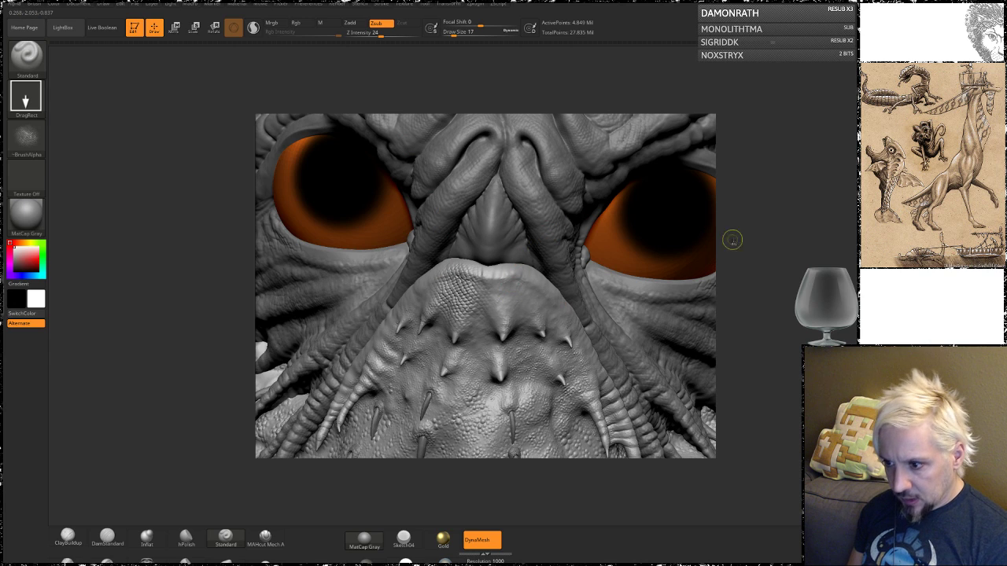
key(ctrl+z)
drag(761, 262, 765, 288)
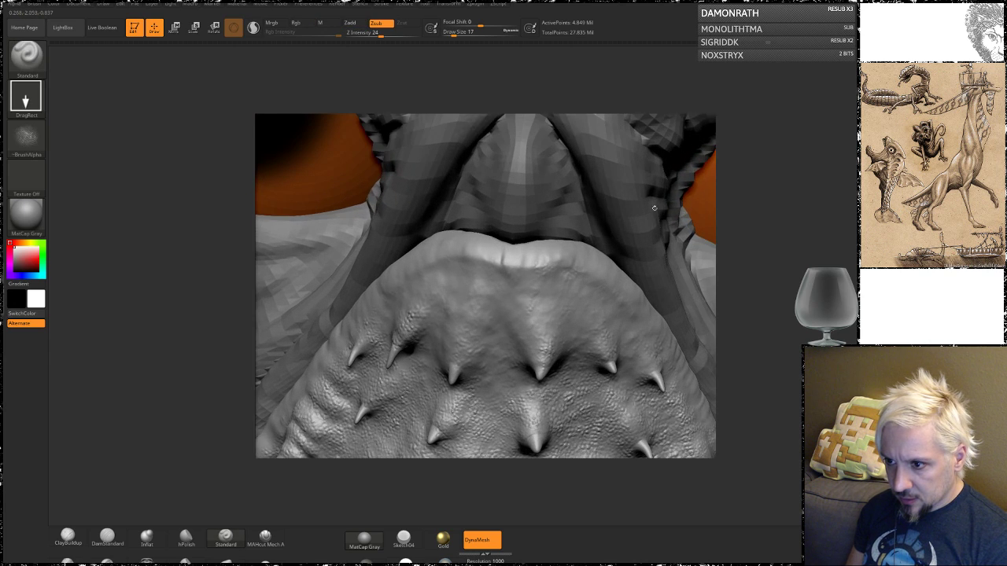
drag(381, 36, 372, 35)
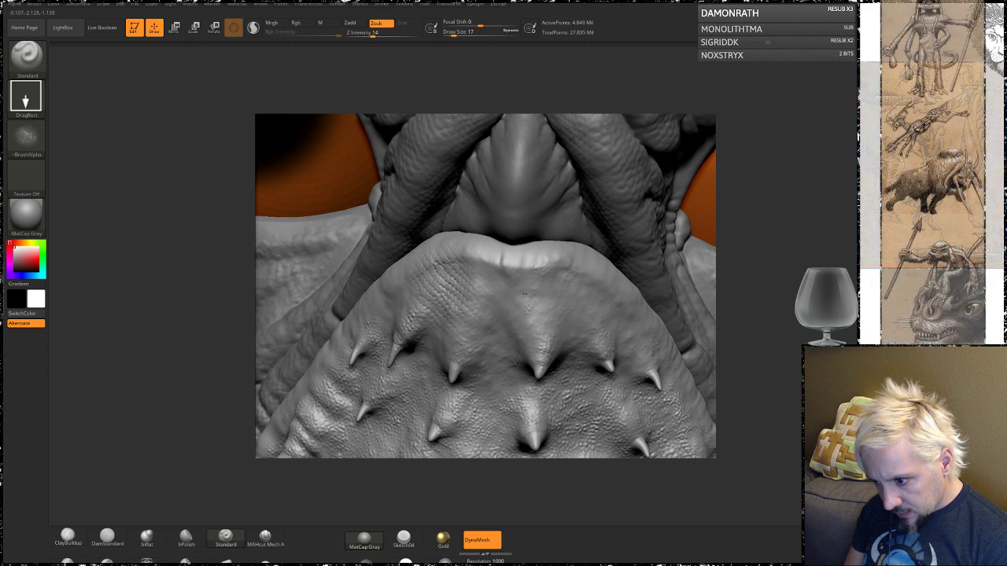
- Stamp the scaly skin texture across the smooth area above the horn nubs, covering both sides and the centre
mouse_move(525, 294)
mouse_down()
mouse_move(508, 233)
mouse_move(481, 208)
mouse_up()
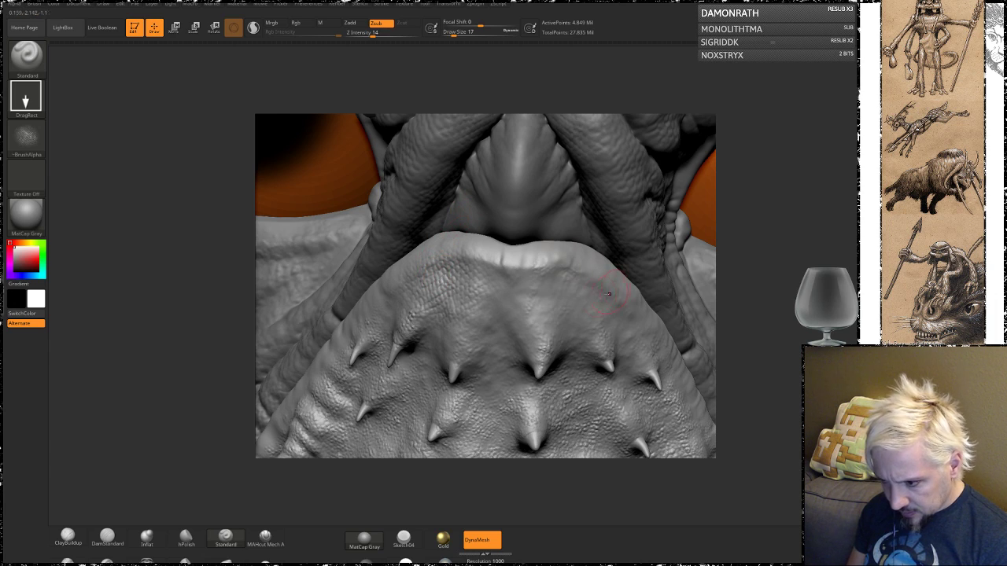
mouse_move(590, 296)
mouse_down()
mouse_move(569, 336)
mouse_move(528, 316)
mouse_move(525, 302)
mouse_move(536, 302)
mouse_up()
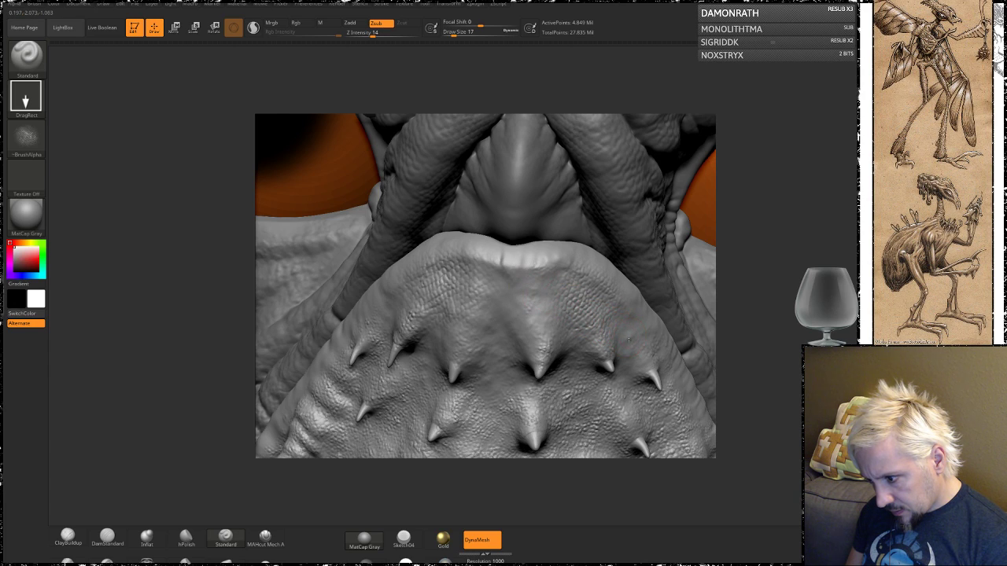
drag(605, 369, 621, 371)
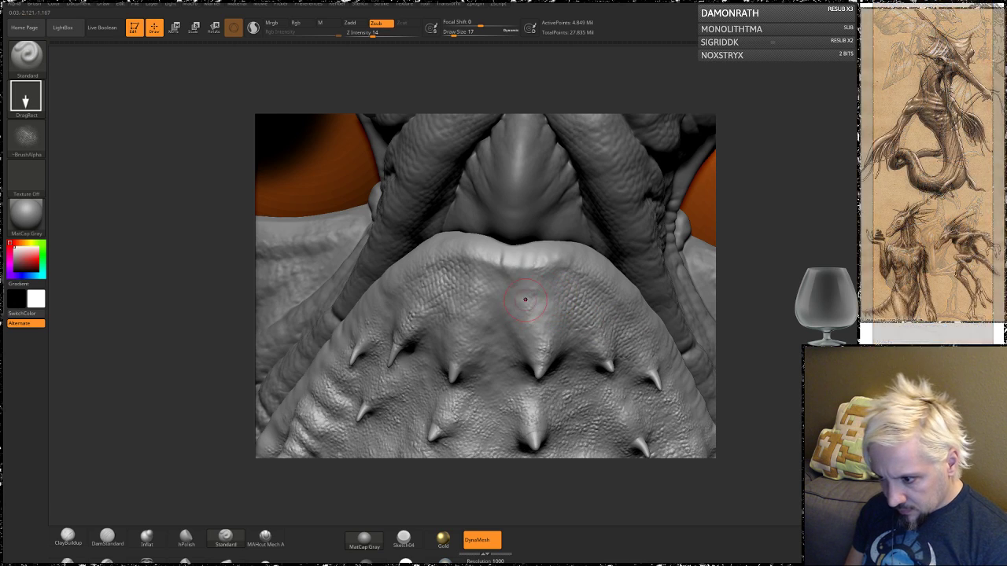
drag(527, 298, 554, 359)
key(ctrl+z)
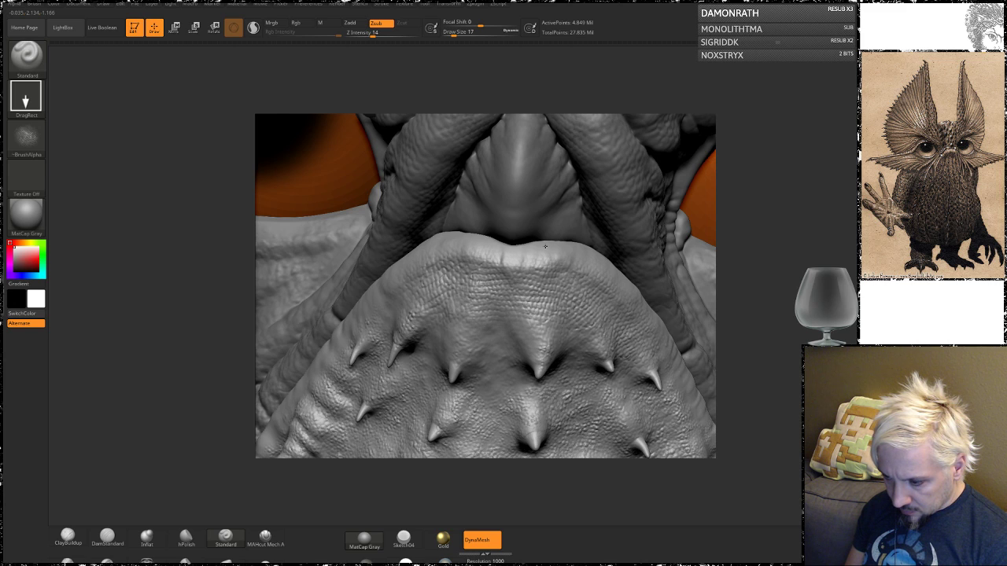
drag(742, 276, 425, 291)
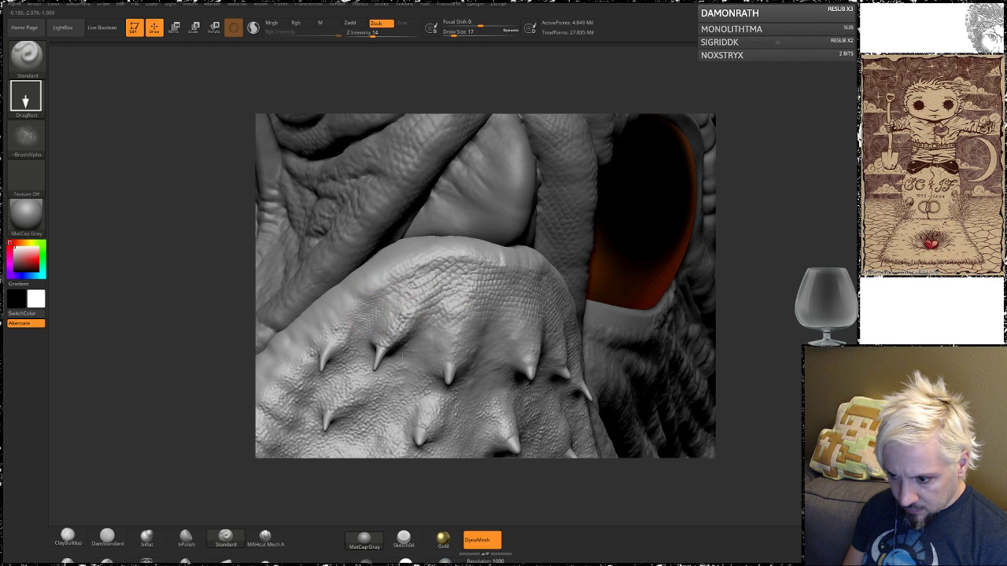
drag(402, 356, 386, 247)
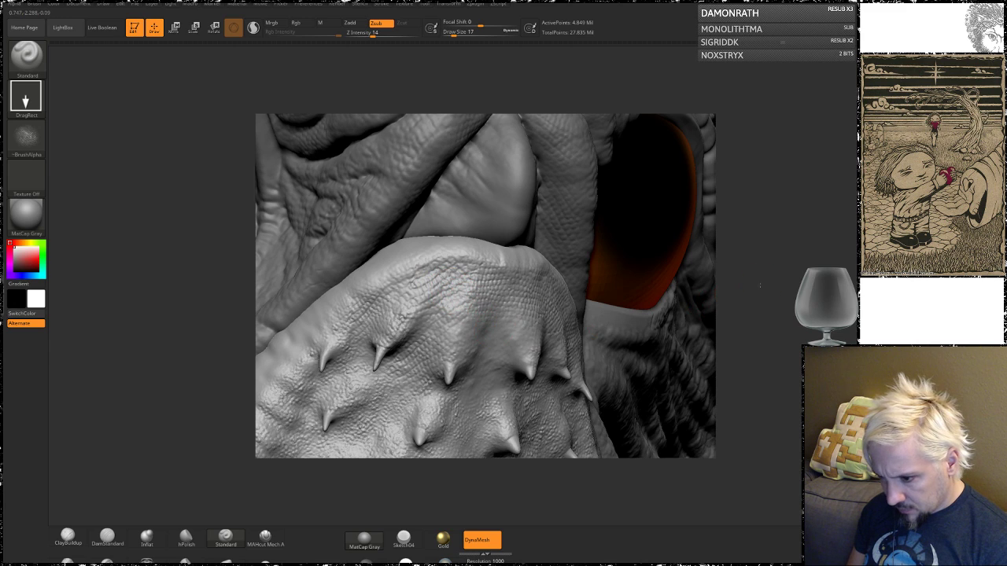
- Examine the scale texture above the horn nubs and across the surrounding face from several angles, activating the face subtool along the way
drag(760, 285, 689, 290)
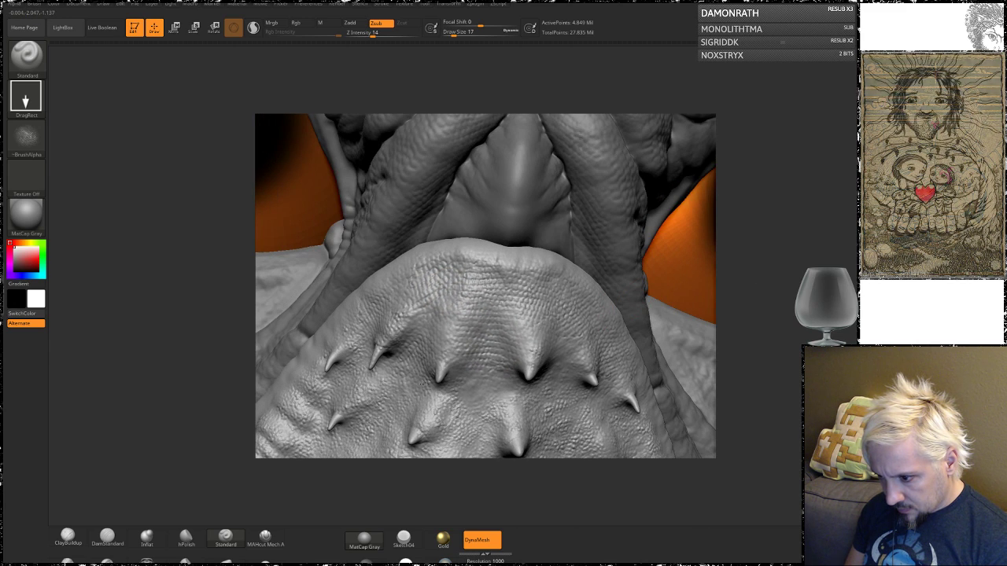
drag(763, 277, 705, 279)
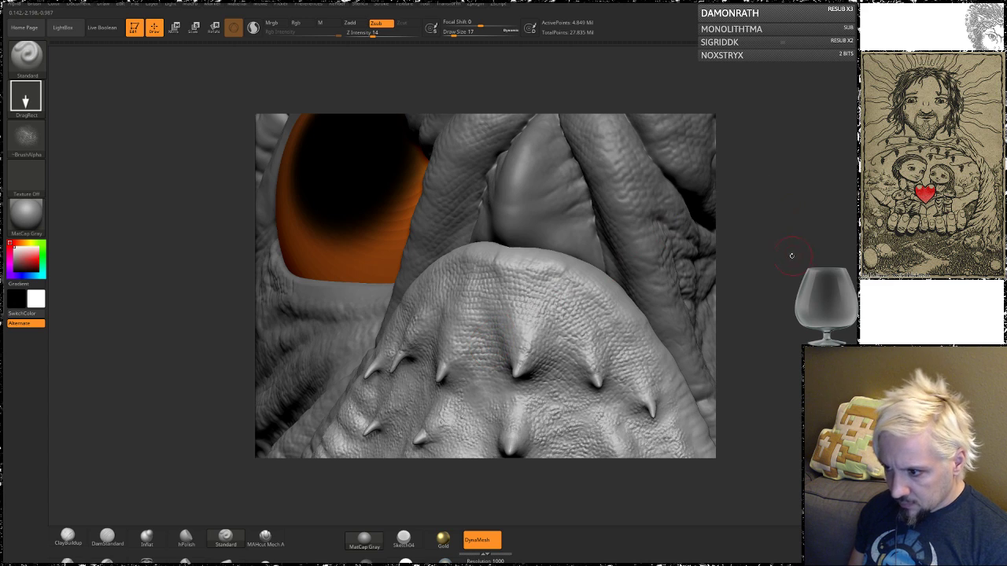
drag(791, 255, 794, 304)
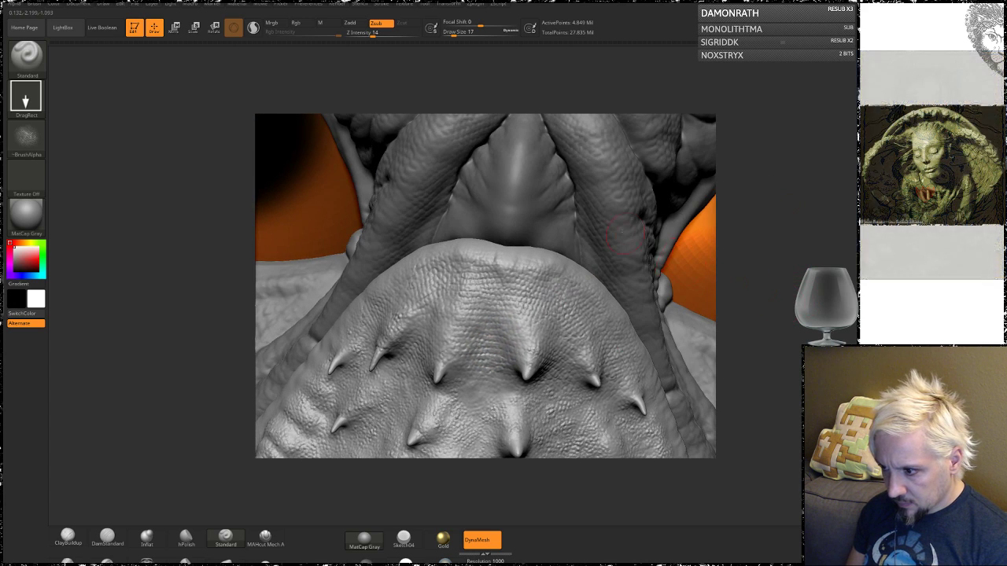
alt+click(621, 211)
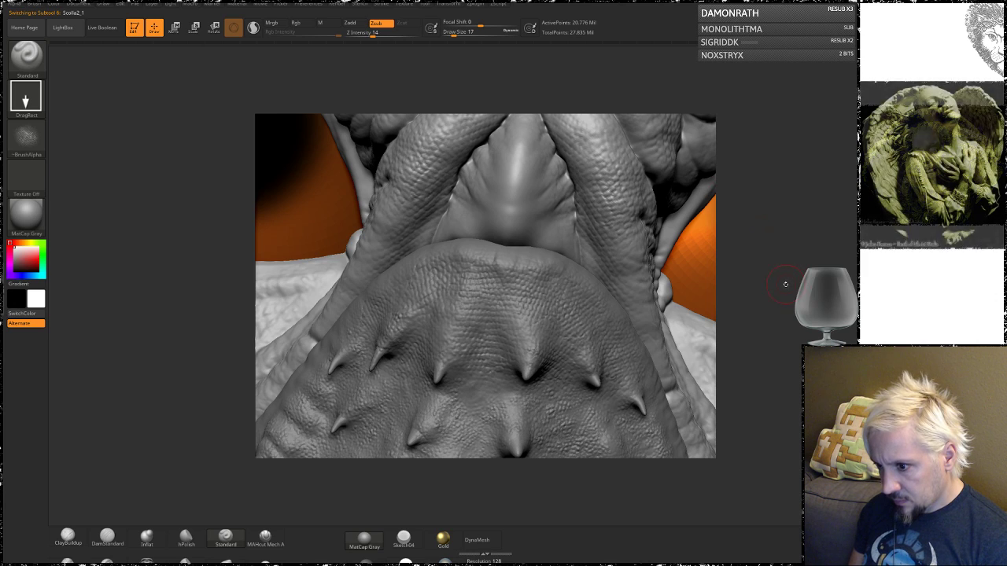
drag(801, 286, 788, 289)
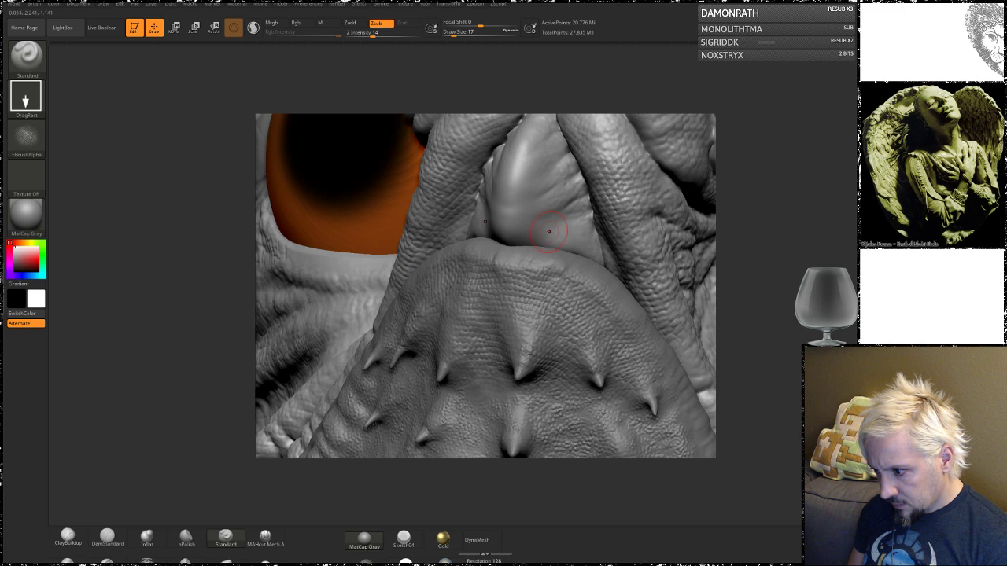
alt+drag(803, 313, 732, 259)
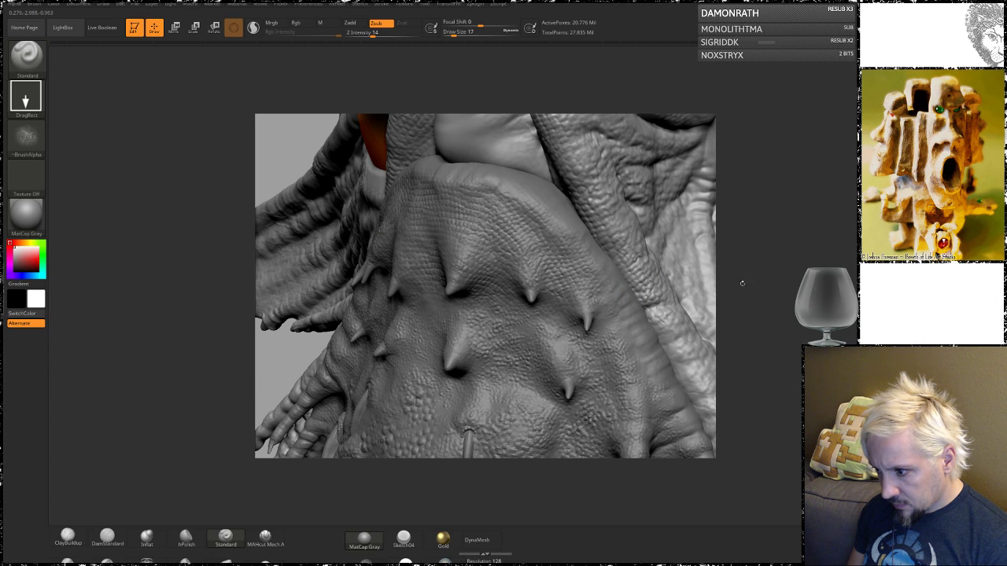
drag(771, 274, 796, 324)
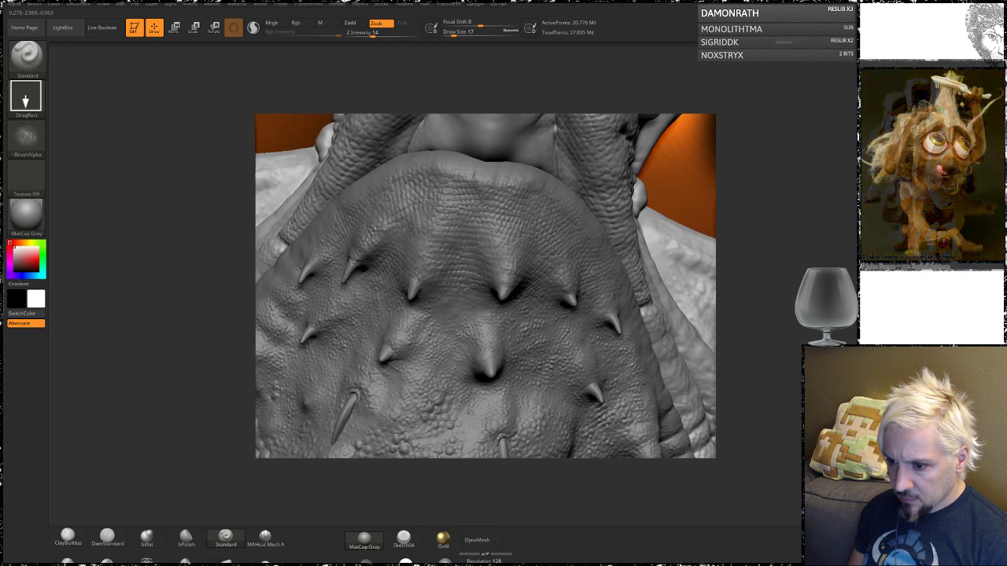
drag(735, 189, 755, 276)
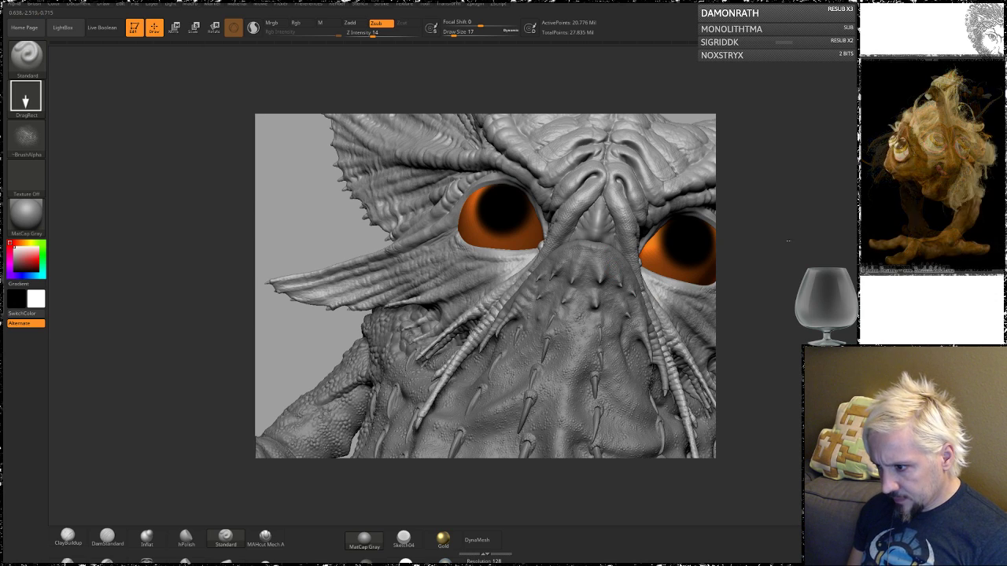
mouse_move(787, 242)
mouse_down()
mouse_move(777, 270)
mouse_move(790, 276)
mouse_move(784, 257)
mouse_move(638, 290)
mouse_up()
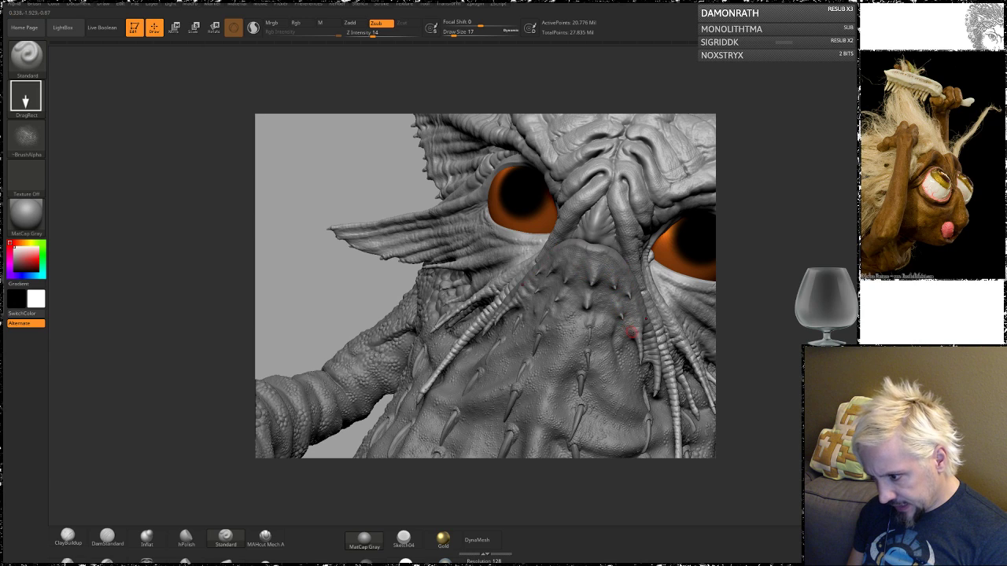
drag(762, 284, 521, 315)
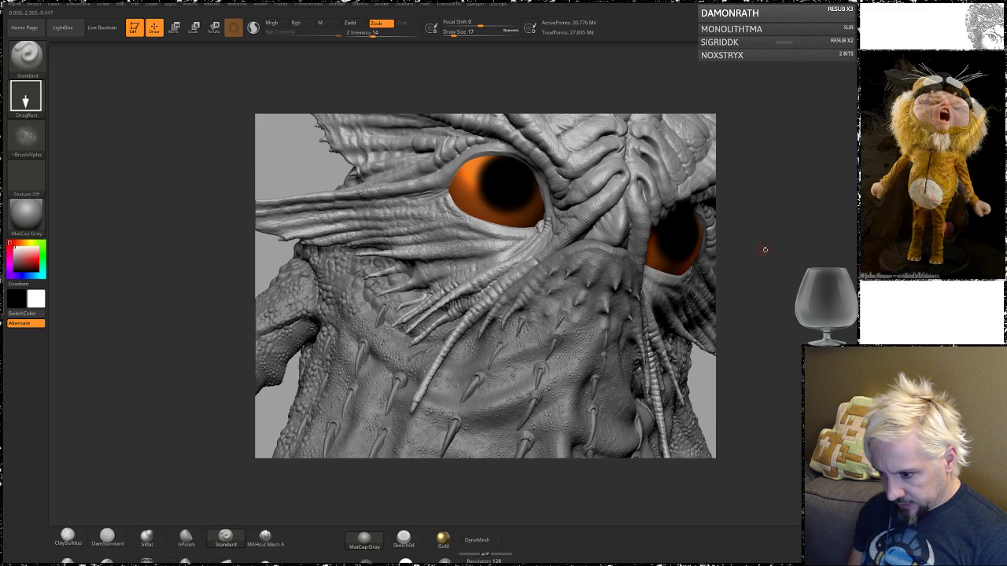
mouse_move(764, 249)
mouse_down()
mouse_move(754, 206)
mouse_move(747, 331)
mouse_up()
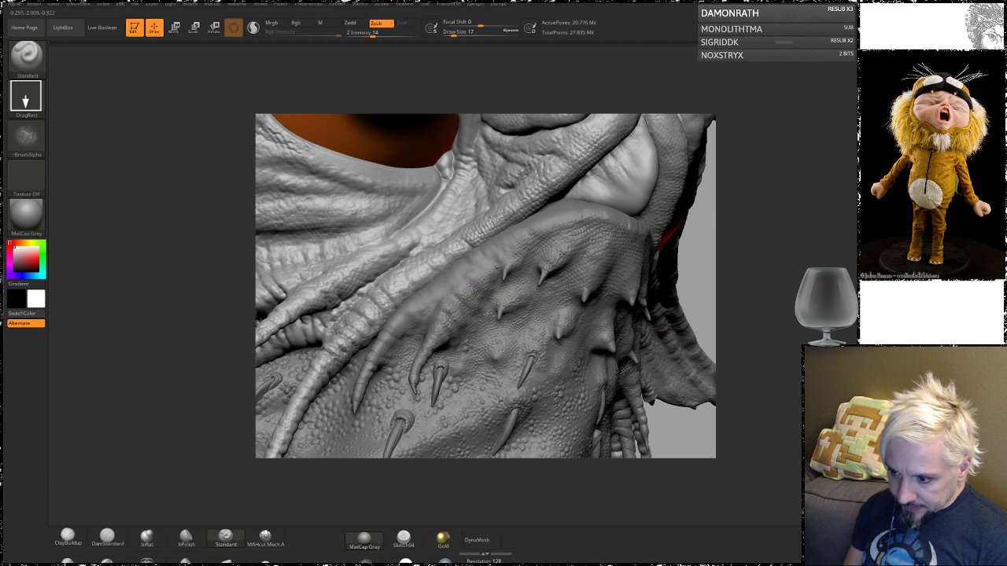
- Activate the Body3 subtool and stamp the scaly skin texture over the smooth ridge and short forked tendrils beside the horn nubs
alt+click(478, 285)
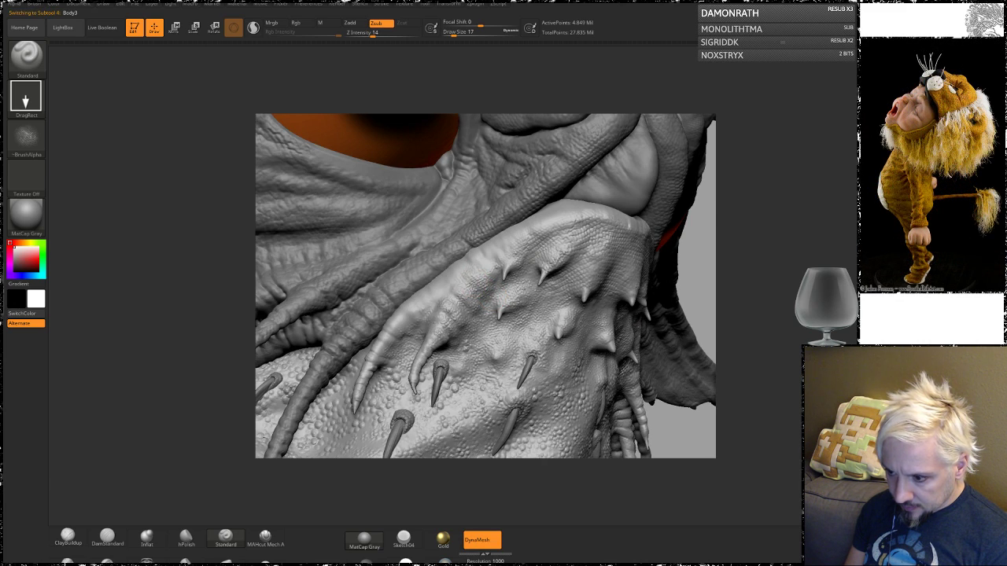
drag(477, 281, 516, 297)
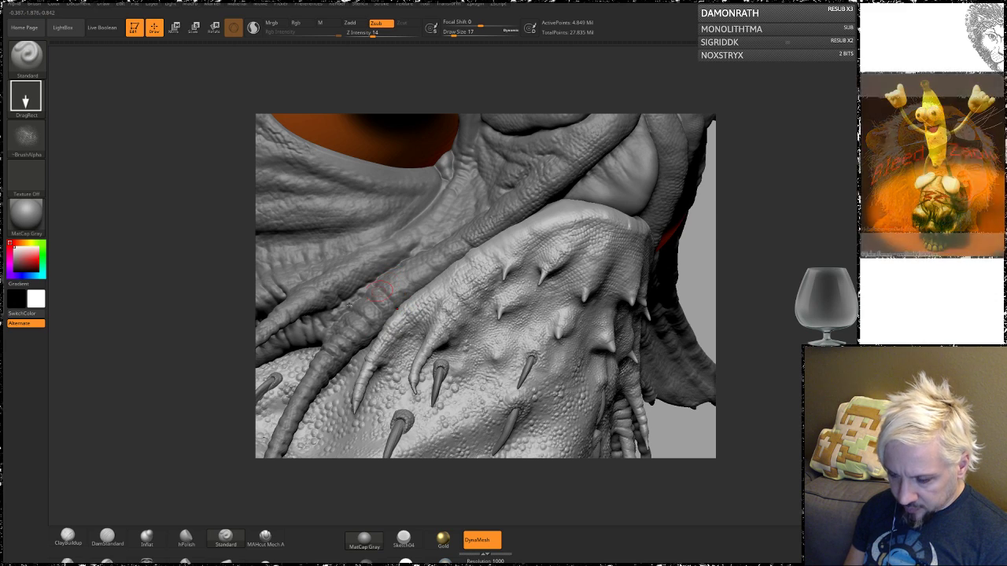
mouse_move(125, 336)
alt+mouse_down()
mouse_move(163, 262)
mouse_move(180, 370)
alt+mouse_up()
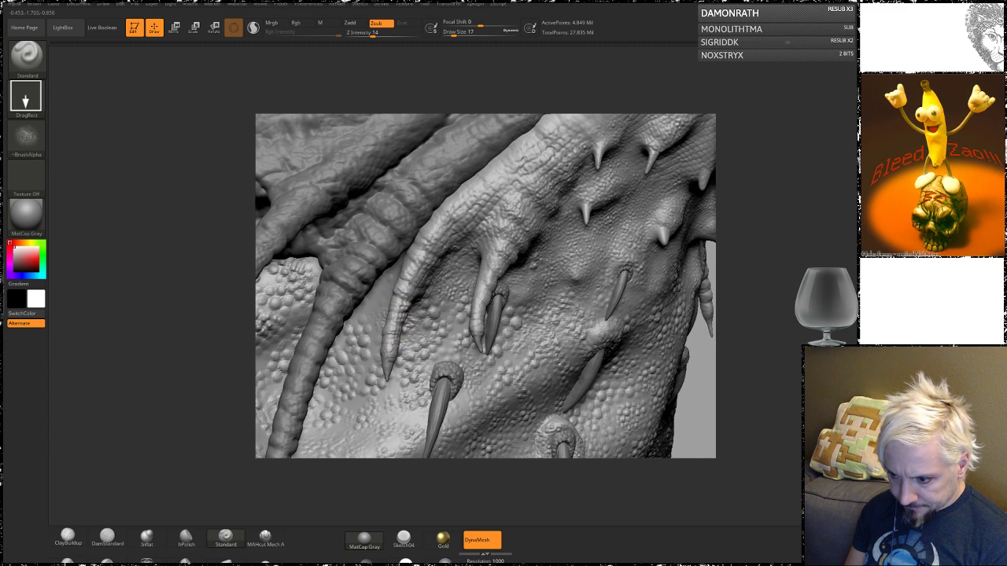
drag(748, 255, 724, 223)
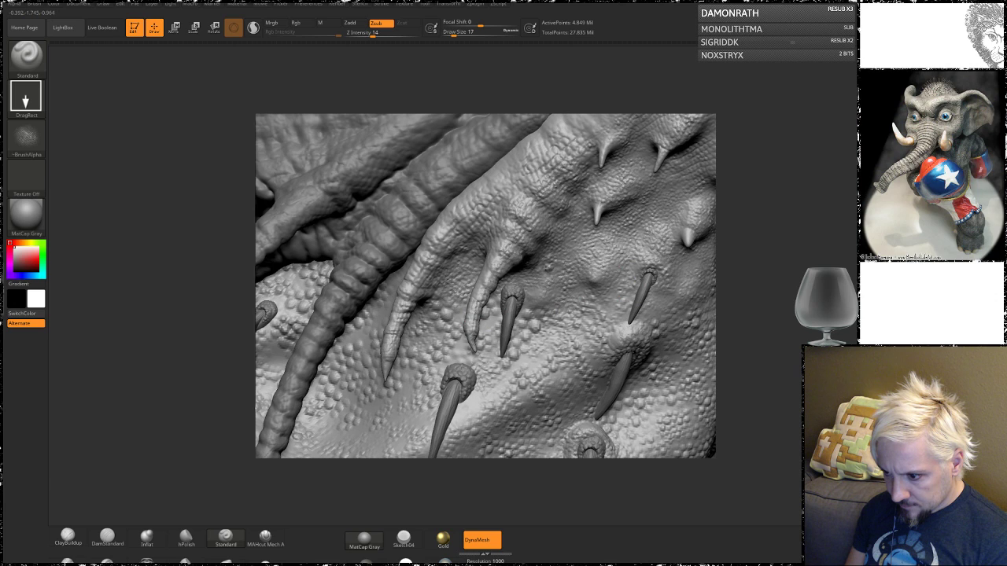
drag(795, 236, 839, 239)
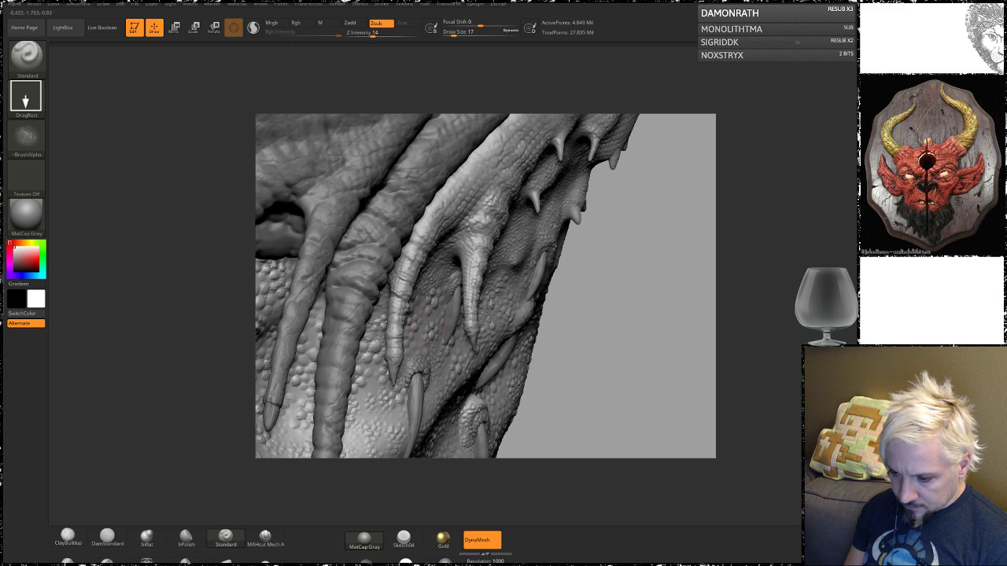
- Stamp the scaly skin texture over the smooth banded ridge above the forked tendrils on the creature's other side
mouse_move(682, 304)
mouse_down()
mouse_move(784, 255)
mouse_move(740, 259)
mouse_move(733, 250)
mouse_move(766, 294)
mouse_up()
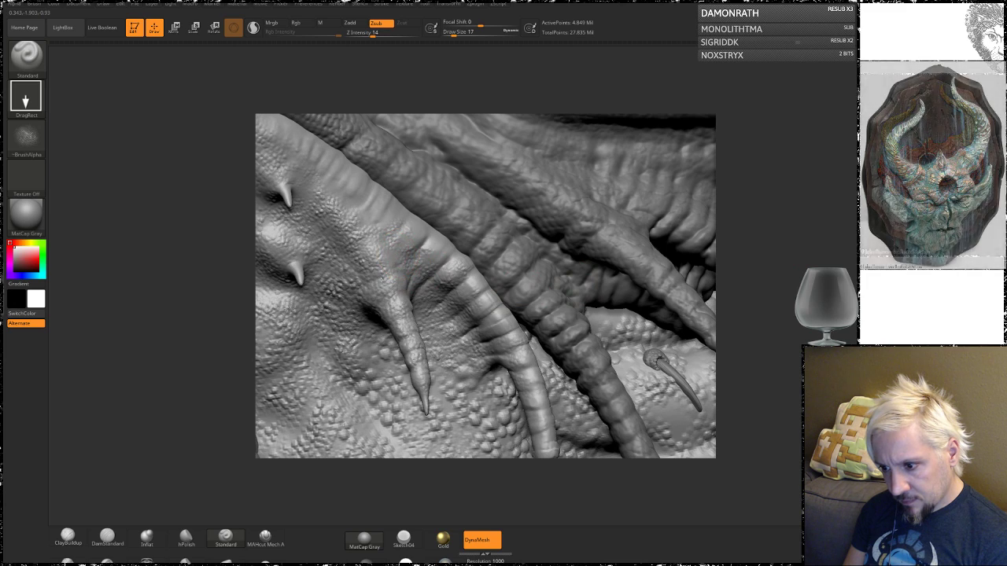
drag(342, 294, 328, 311)
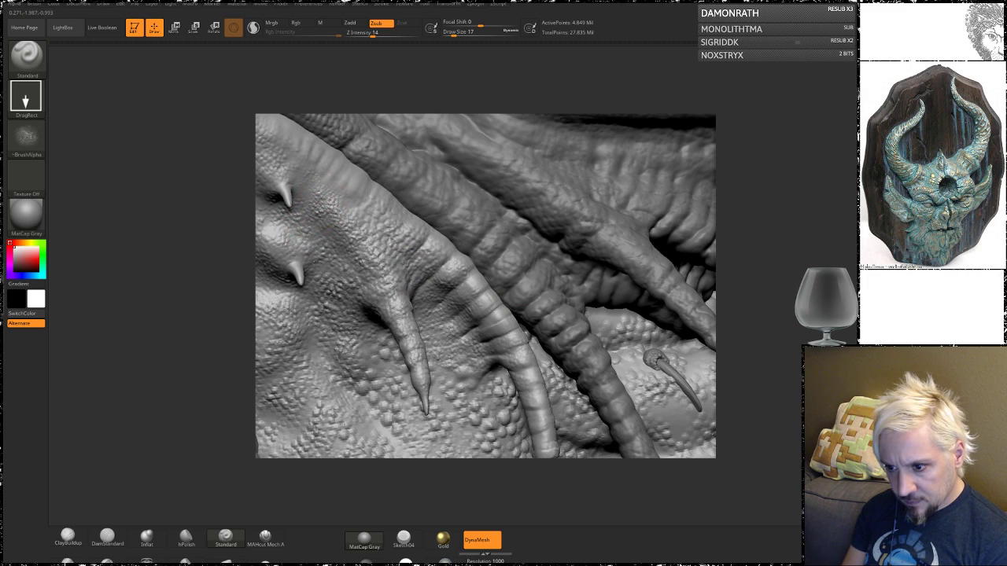
mouse_move(325, 203)
mouse_down()
mouse_move(215, 214)
mouse_move(211, 202)
mouse_up()
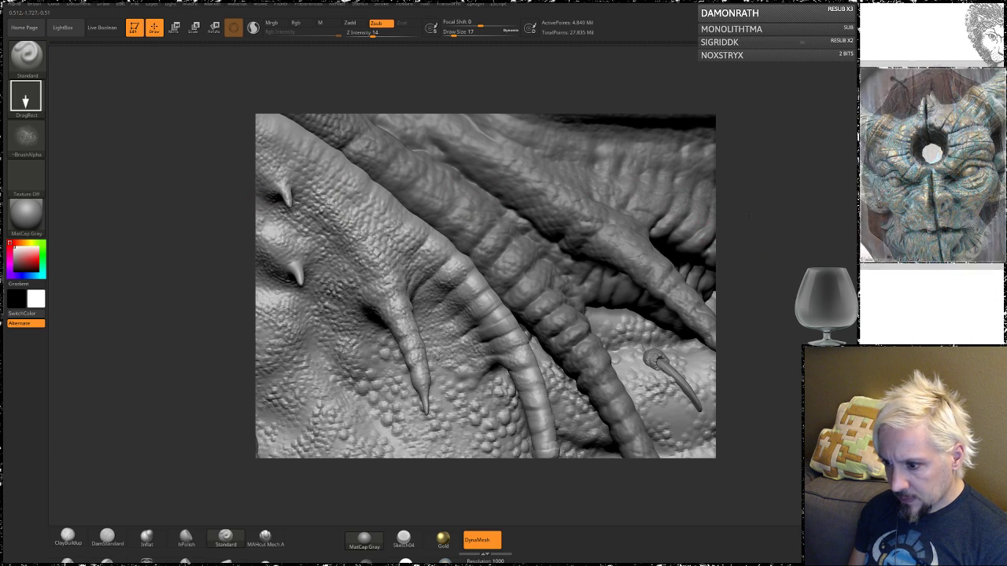
- Stamp the scaly skin texture along the longer body tendril down to its claw tip
alt+right_drag(464, 336, 428, 265)
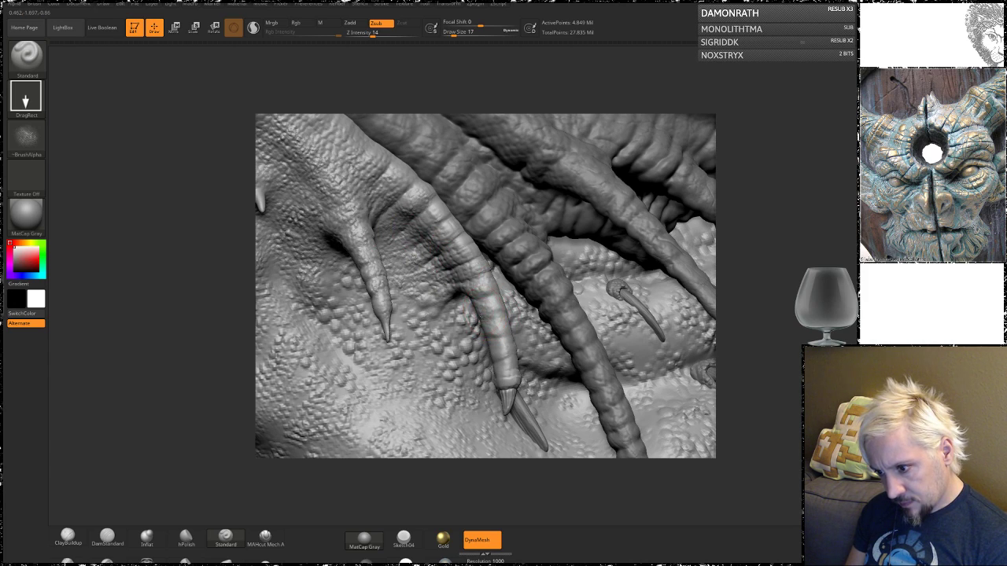
drag(483, 308, 488, 272)
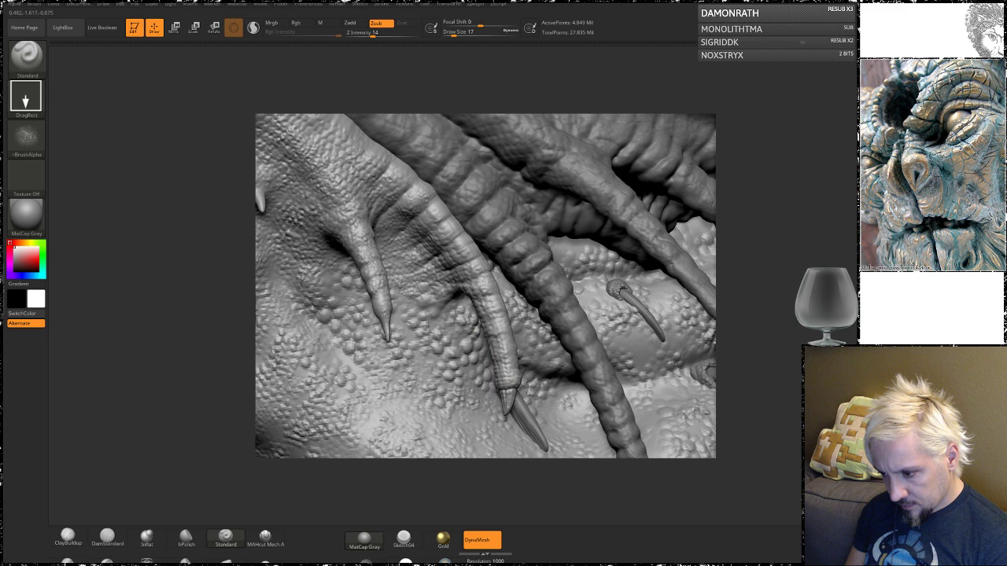
drag(760, 222, 694, 236)
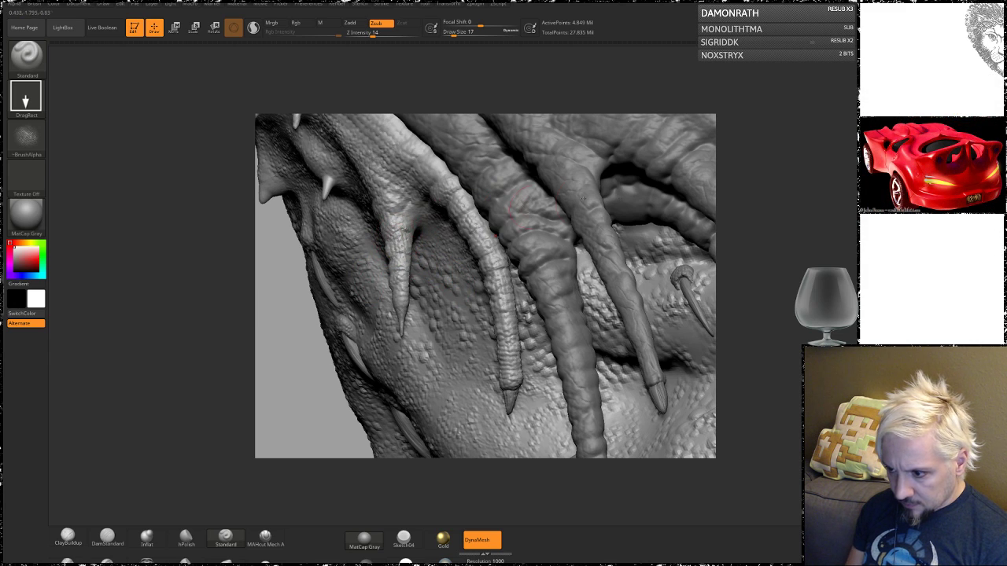
drag(213, 315, 240, 295)
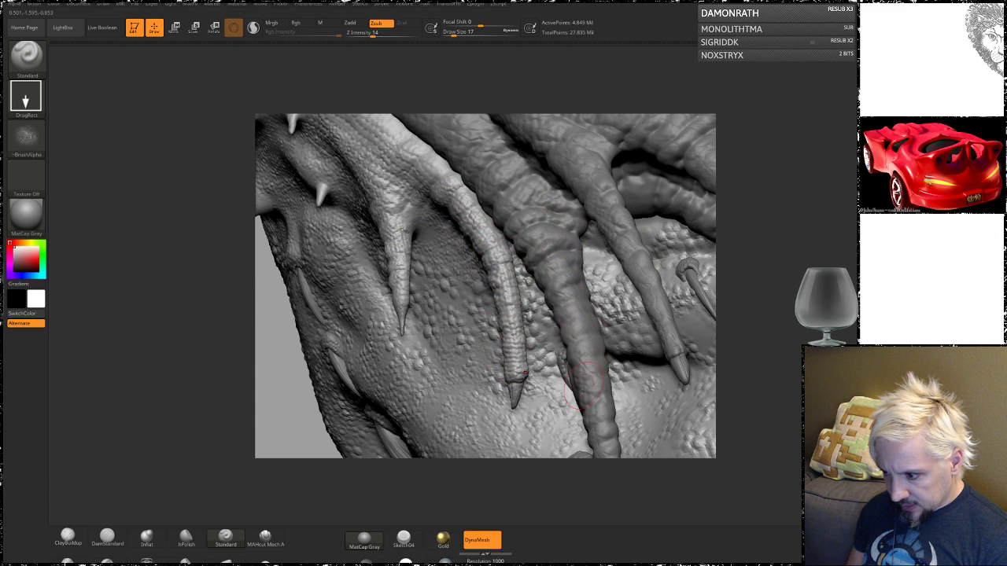
- Activate the face subtool and stamp the scaly skin texture along the long hanging whisker down to its claw tip
drag(762, 245, 590, 233)
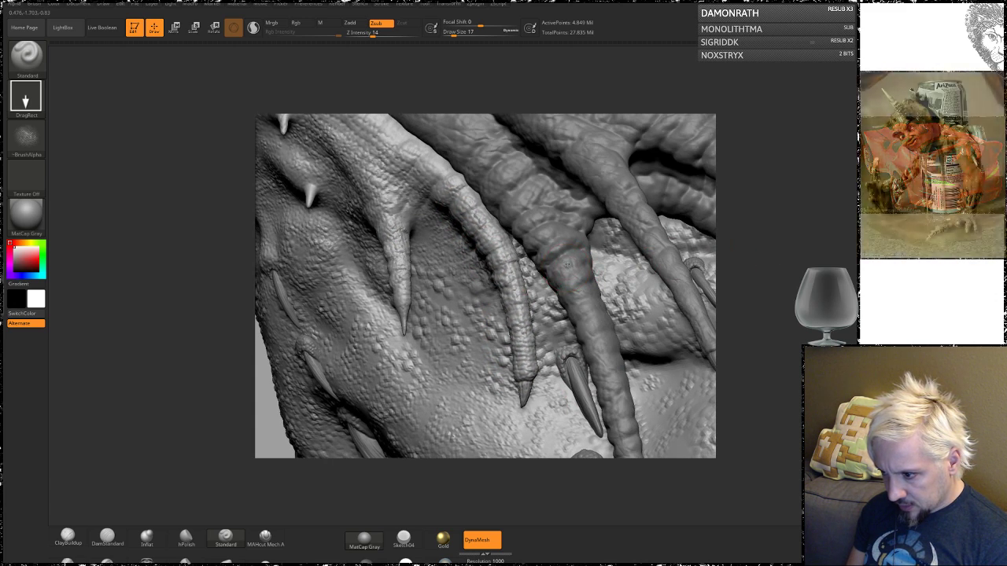
alt+click(573, 230)
mouse_move(763, 233)
mouse_down()
mouse_move(779, 229)
mouse_move(647, 283)
mouse_up()
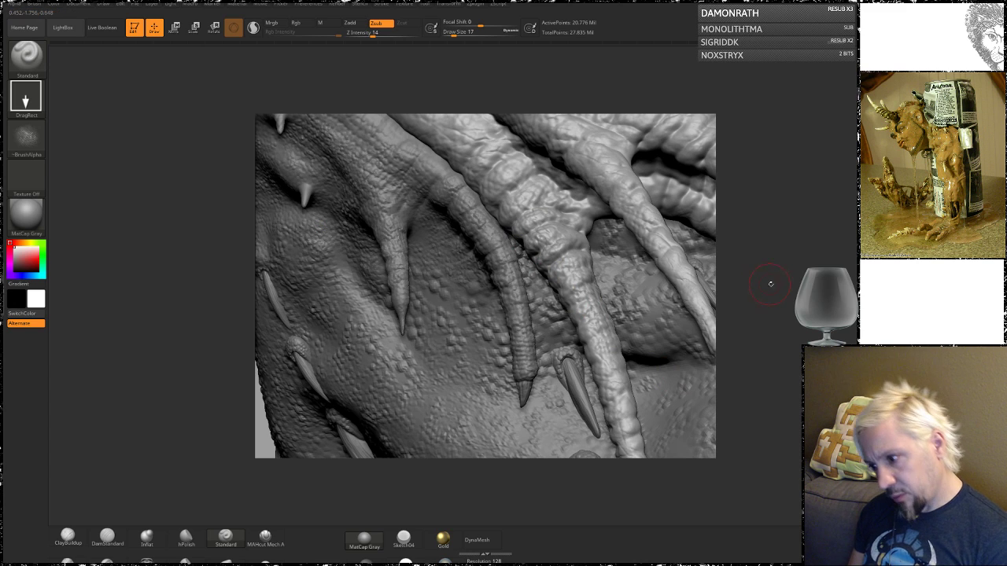
mouse_move(771, 283)
mouse_down()
mouse_move(739, 307)
mouse_move(556, 249)
mouse_up()
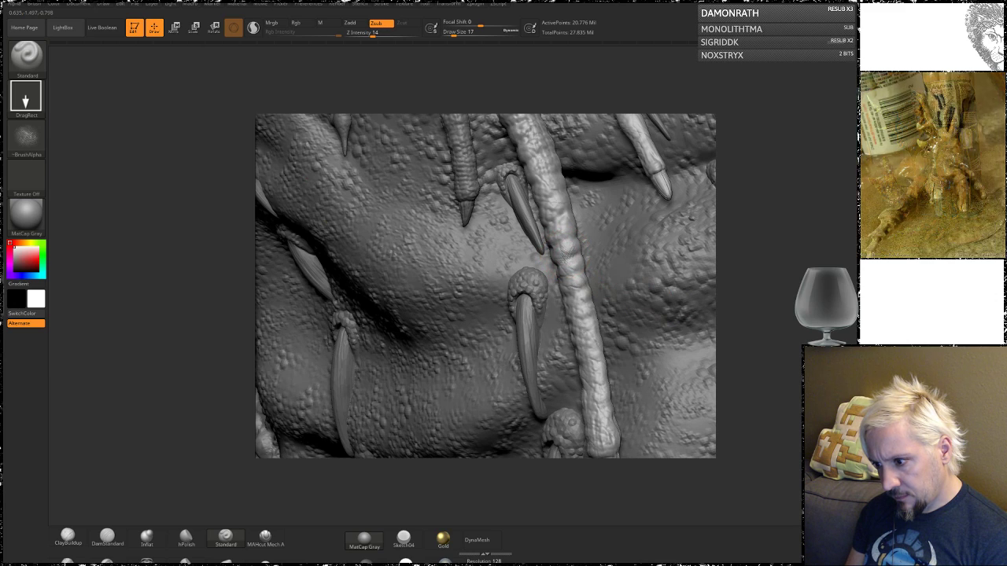
drag(581, 302, 586, 319)
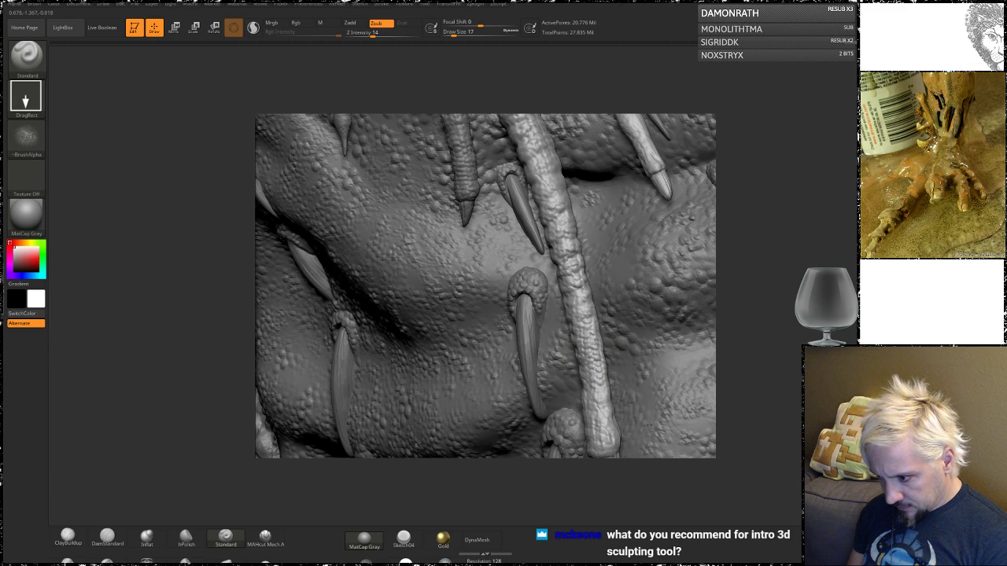
mouse_move(771, 345)
mouse_down()
mouse_move(595, 333)
mouse_move(601, 315)
mouse_move(601, 354)
mouse_move(604, 305)
mouse_up()
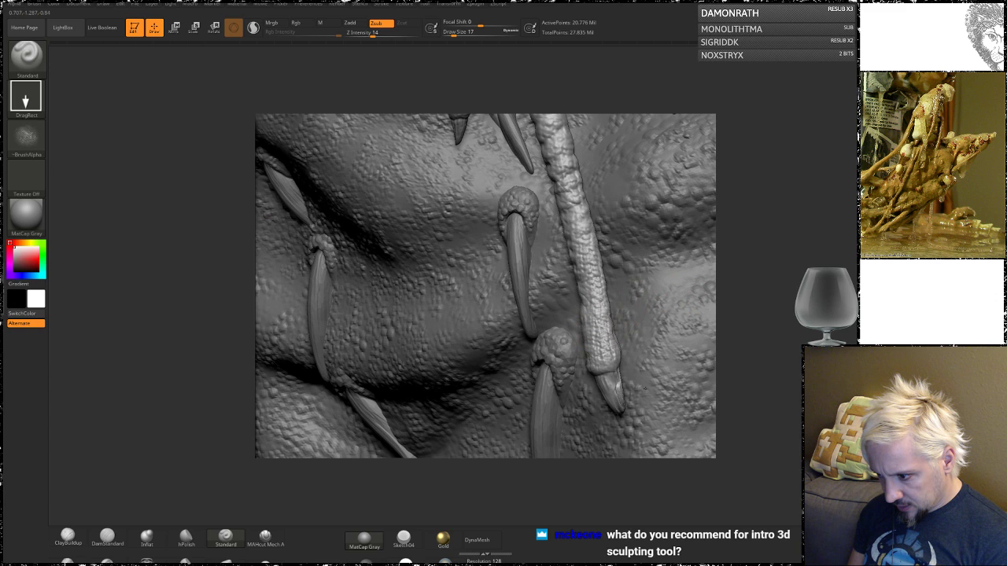
drag(751, 304, 741, 305)
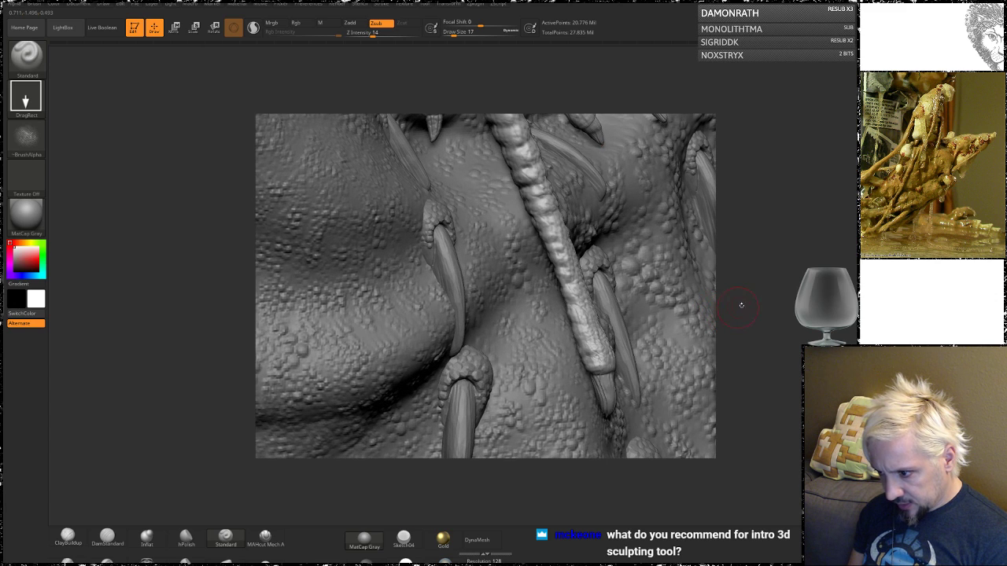
- Examine the whiskers and short tendrils below the eye, close up and from several angles, for remaining smooth areas
mouse_move(761, 339)
mouse_down()
mouse_move(753, 265)
mouse_move(770, 270)
mouse_up()
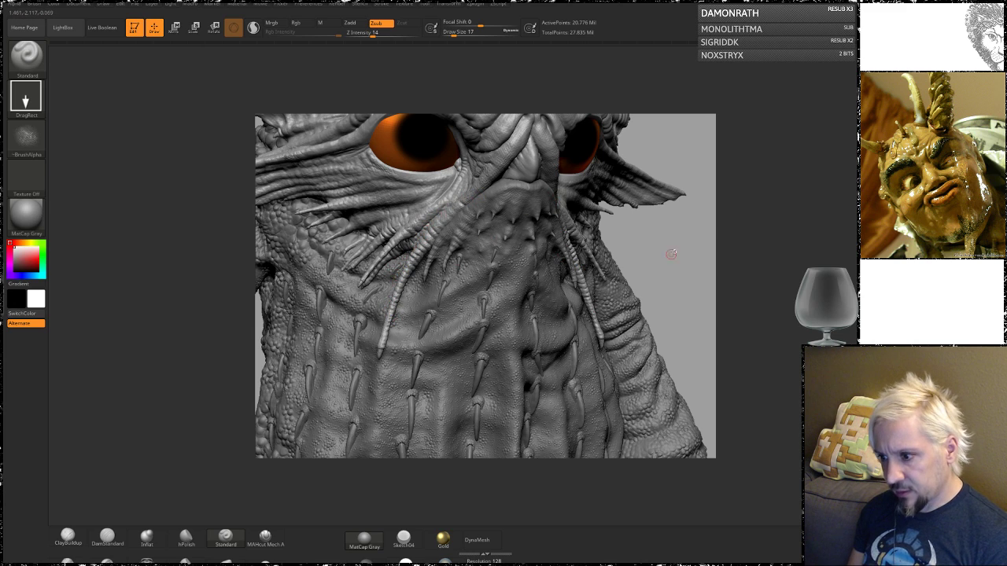
drag(670, 255, 671, 253)
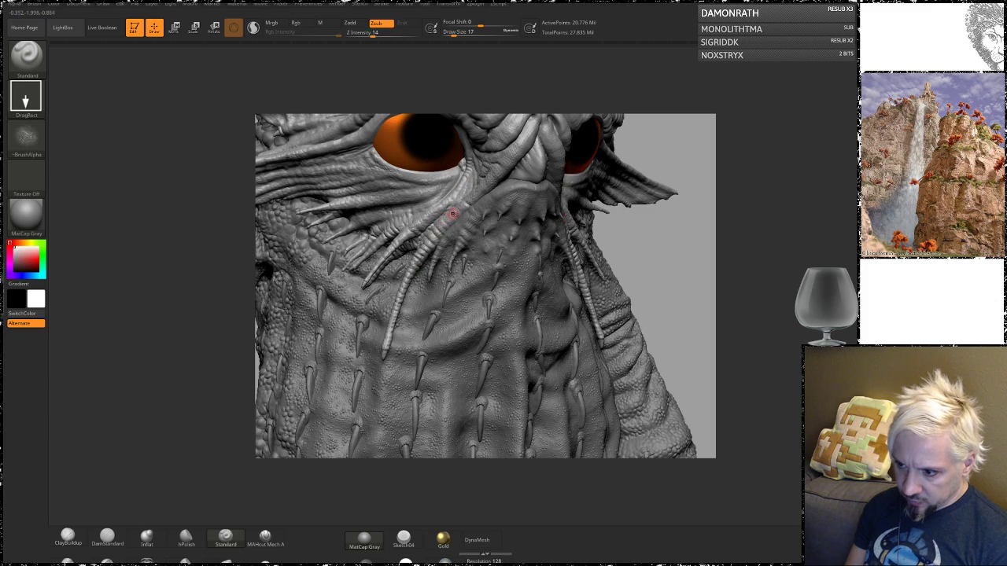
drag(751, 196, 438, 284)
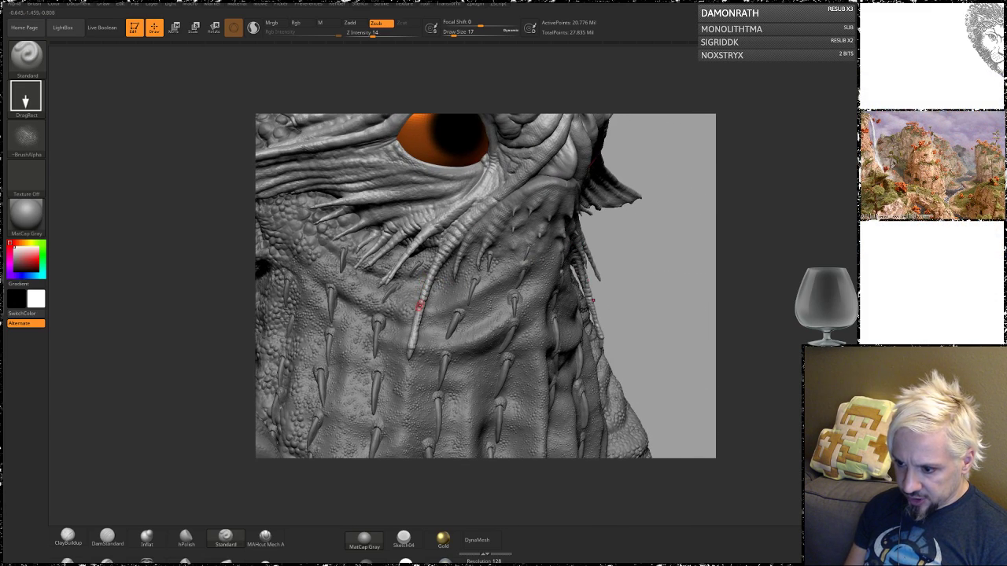
mouse_move(627, 295)
mouse_down()
mouse_move(673, 264)
mouse_move(687, 215)
mouse_move(534, 319)
mouse_up()
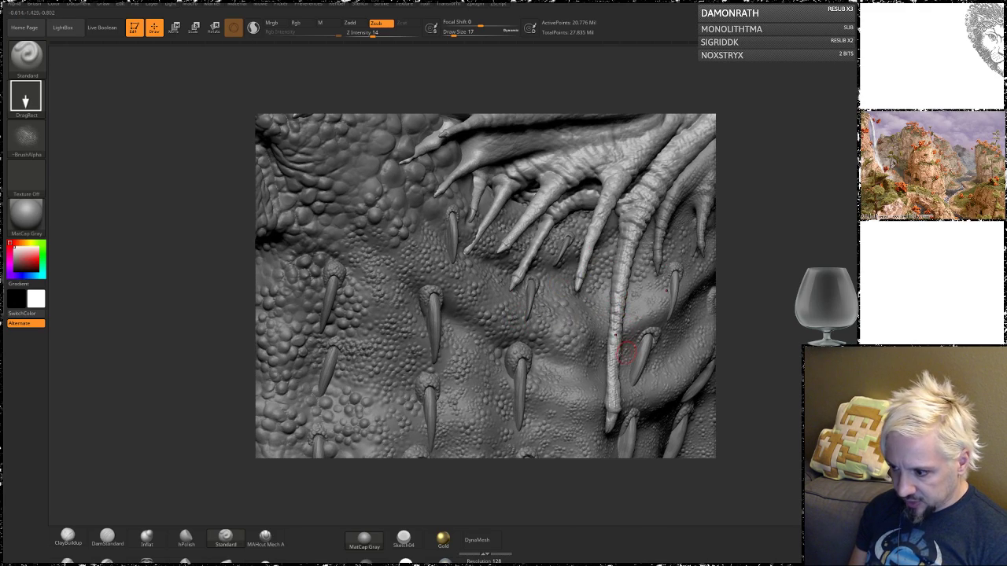
drag(741, 284, 696, 236)
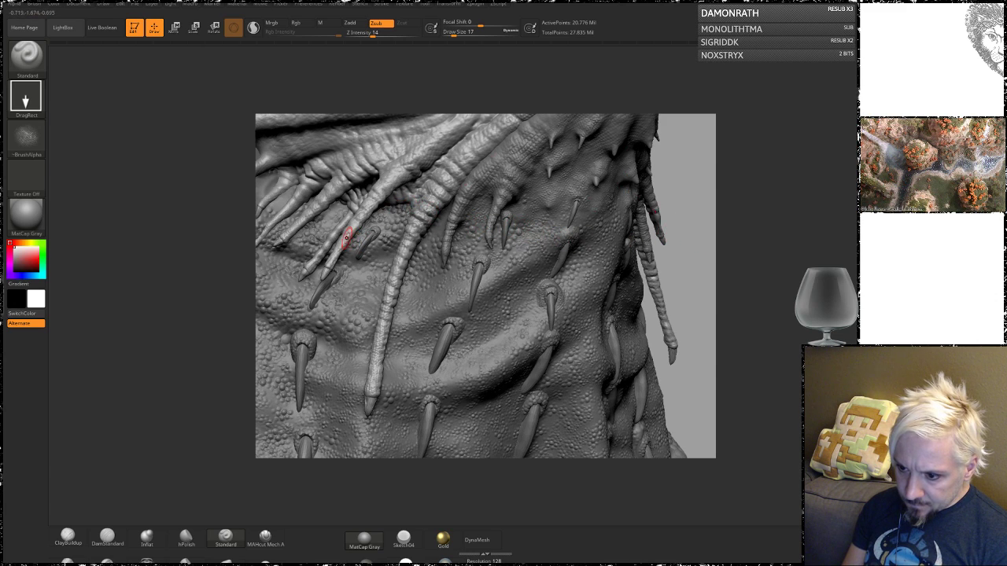
drag(758, 206, 712, 248)
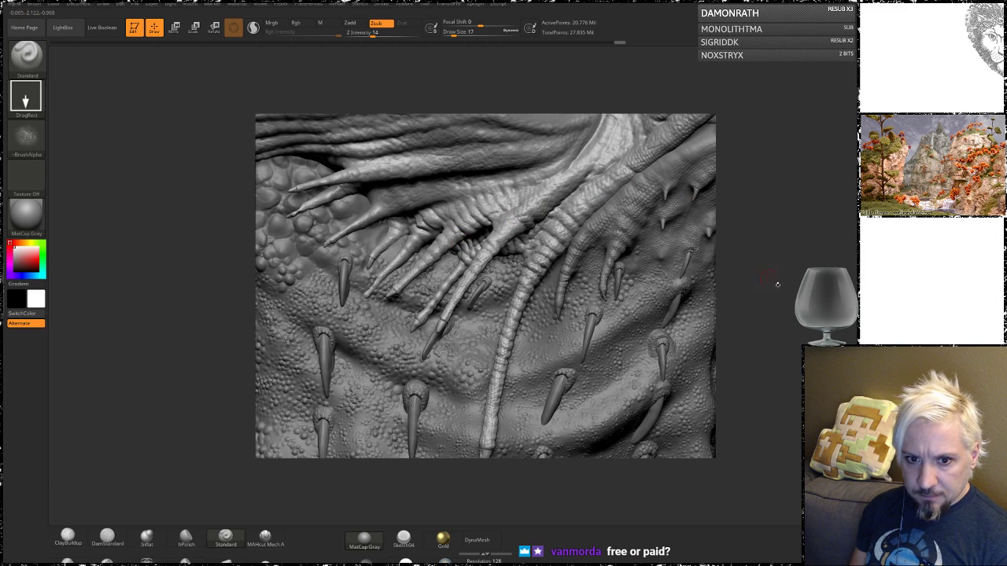
- Stamp the scaly skin texture over the forked short tendrils below the eye, from their roots toward the claw tips
drag(789, 271, 794, 258)
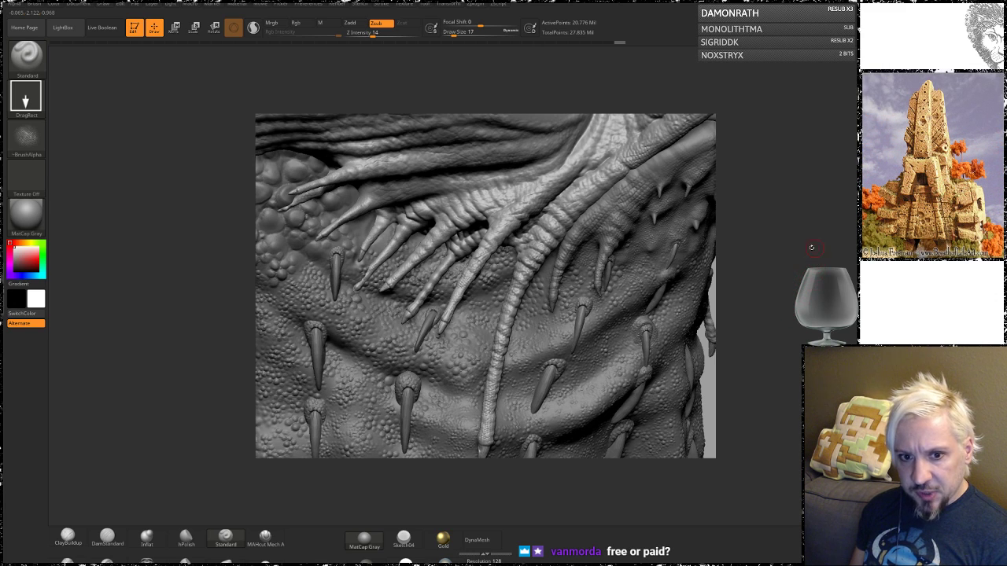
mouse_move(815, 307)
mouse_down()
mouse_move(810, 300)
mouse_move(811, 350)
mouse_up()
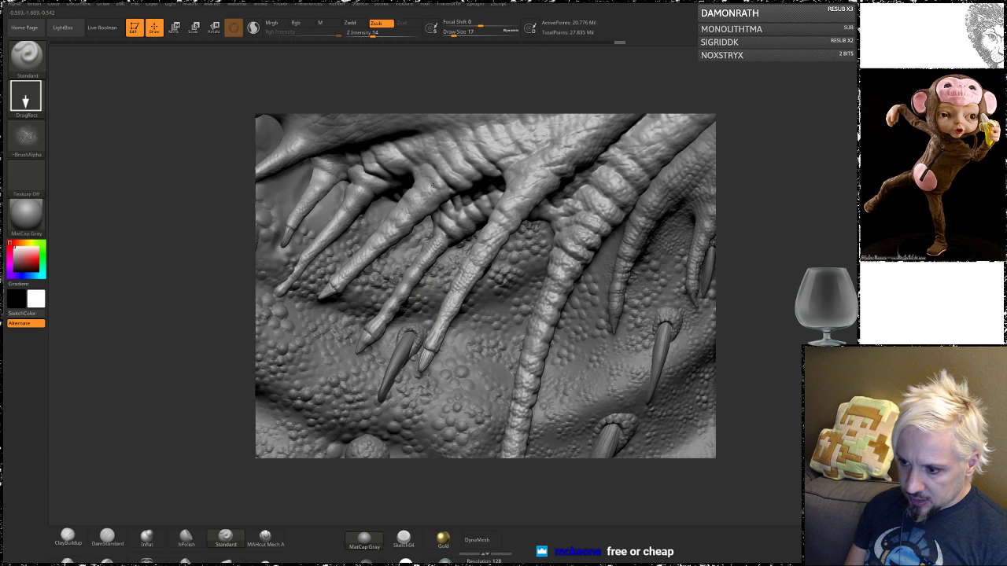
right_drag(471, 259, 528, 301)
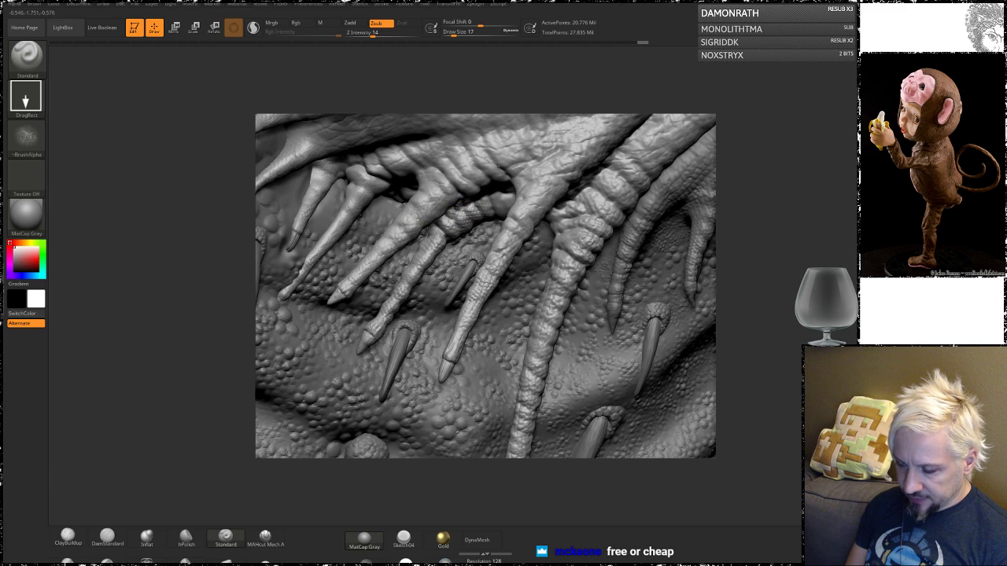
drag(479, 158, 493, 176)
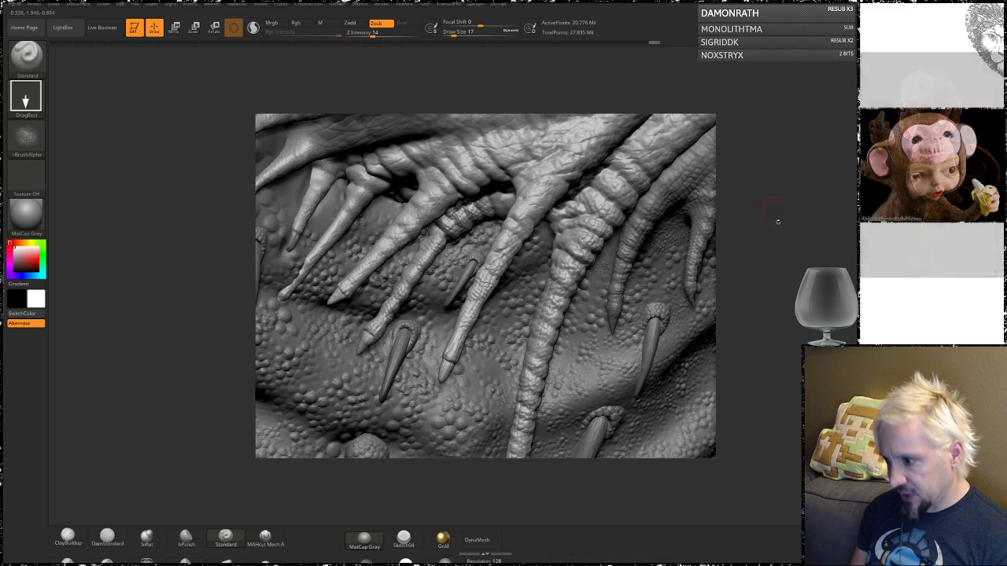
drag(778, 221, 796, 190)
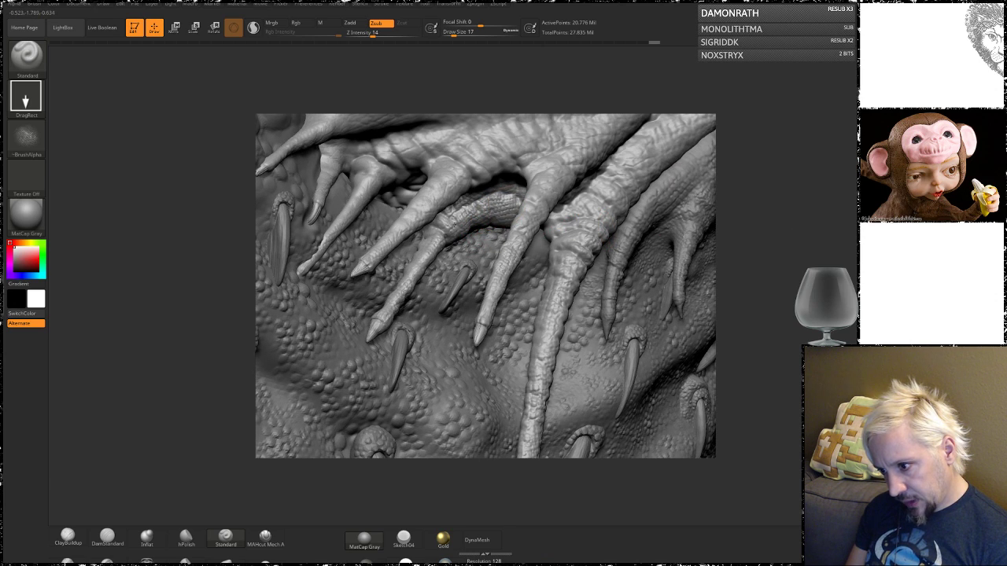
drag(755, 253, 607, 176)
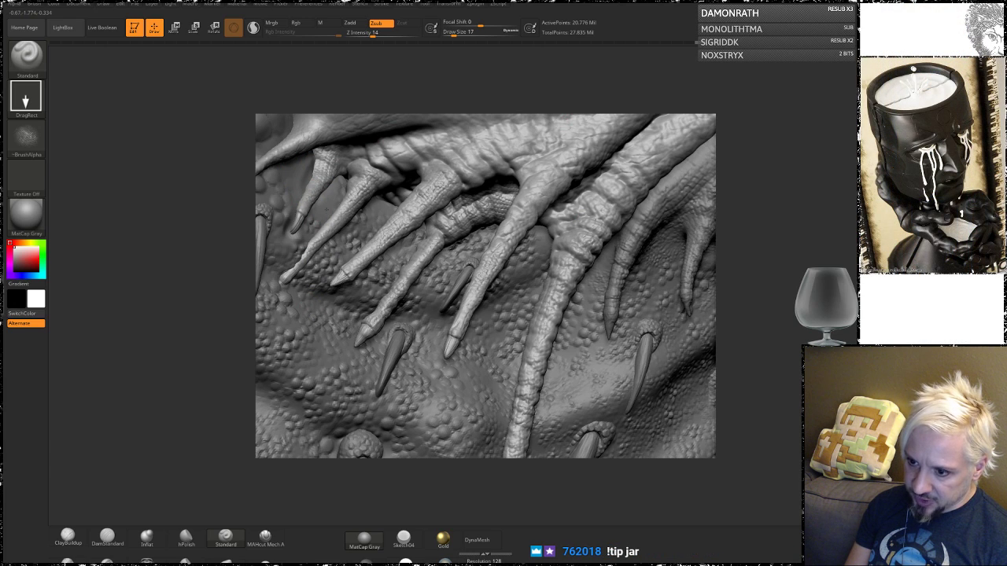
drag(788, 284, 759, 272)
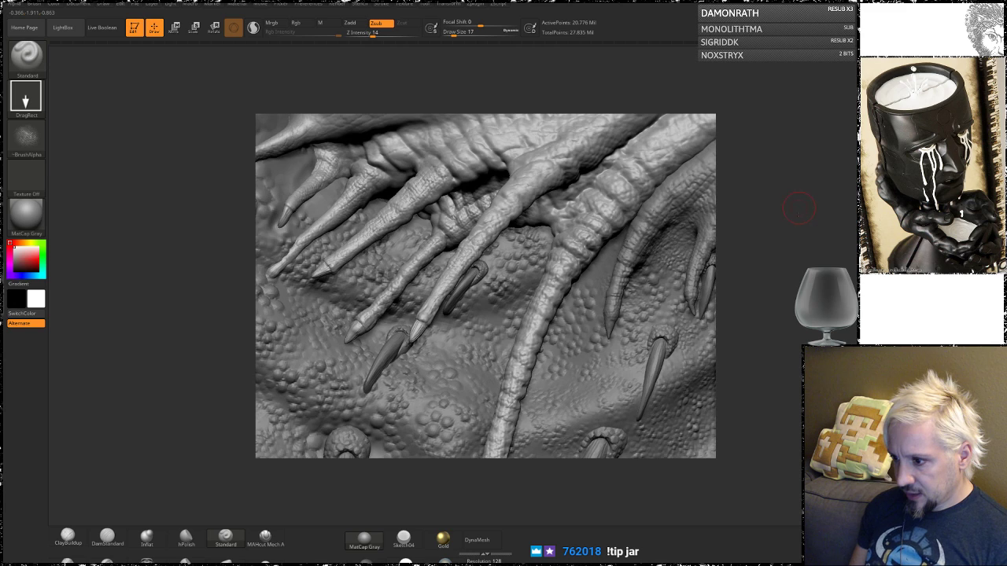
- Stamp the scaly skin texture along the thick base of the long whisker where it rises toward the inner eye corner
alt+drag(802, 205, 719, 328)
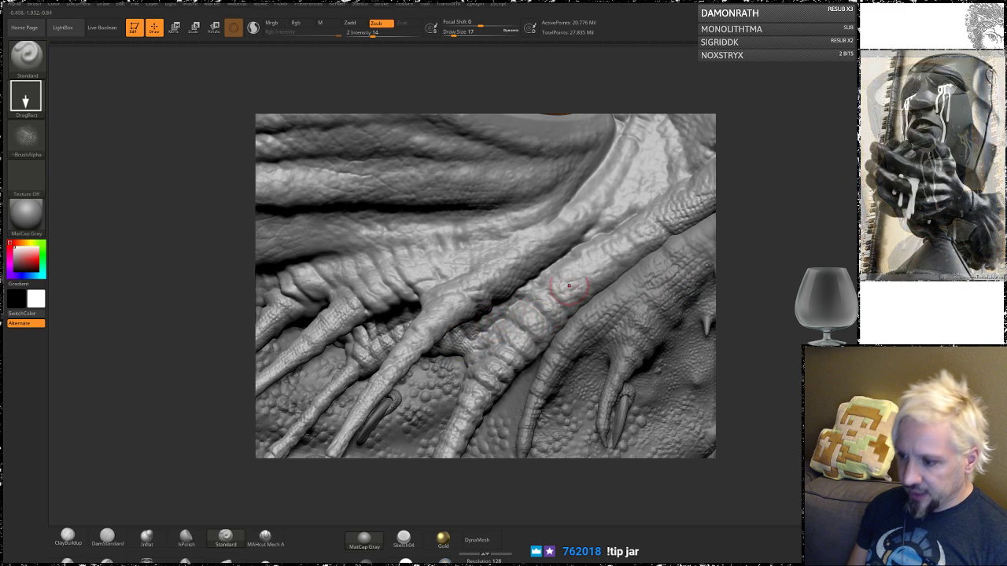
drag(763, 293, 733, 282)
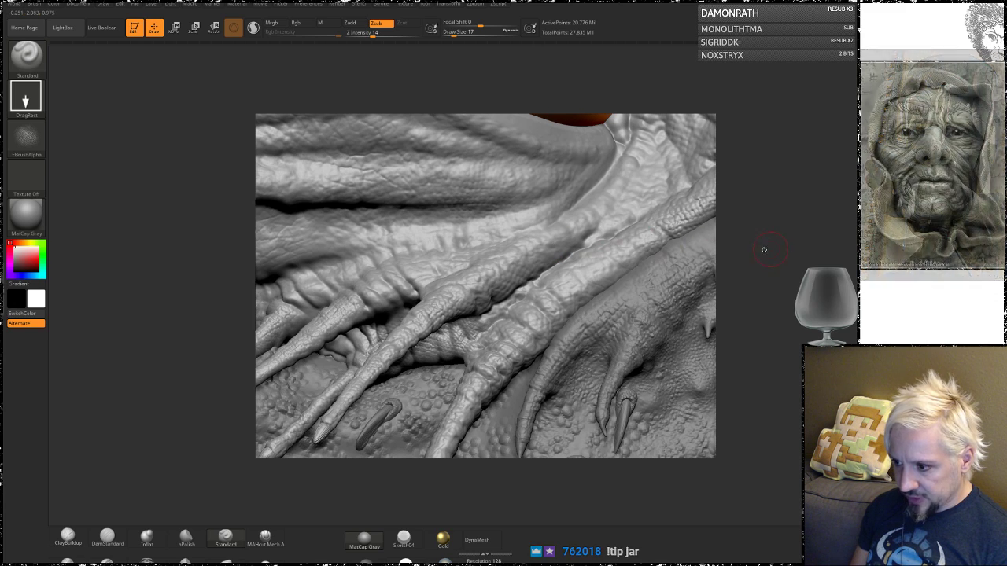
drag(764, 250, 758, 283)
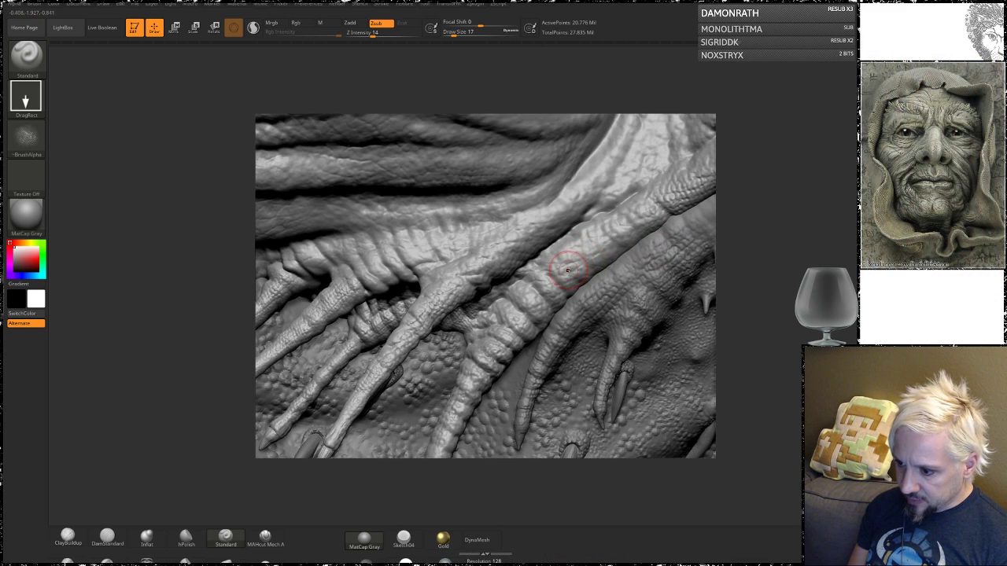
drag(574, 270, 580, 308)
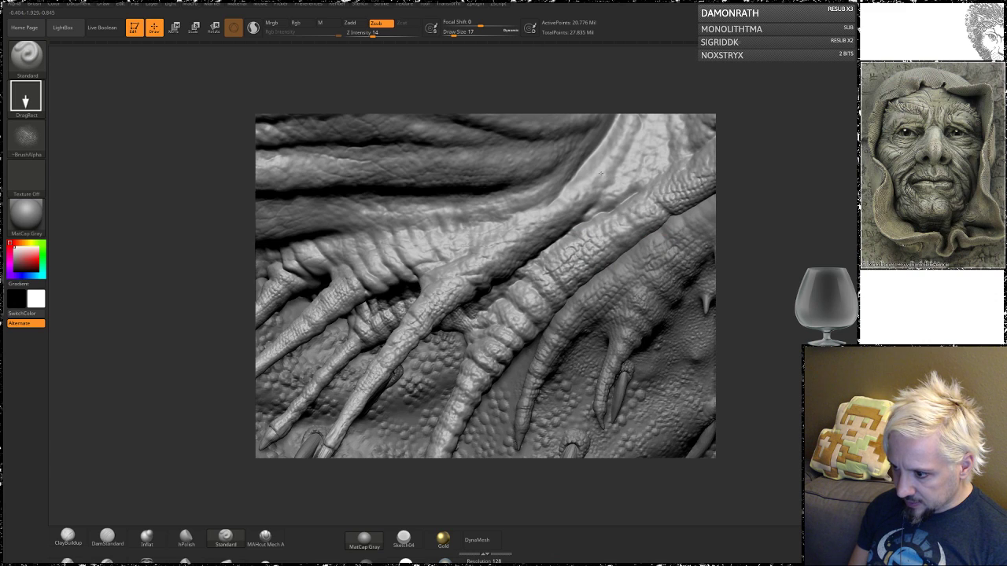
mouse_move(748, 223)
mouse_down()
mouse_move(760, 221)
mouse_move(744, 242)
mouse_up()
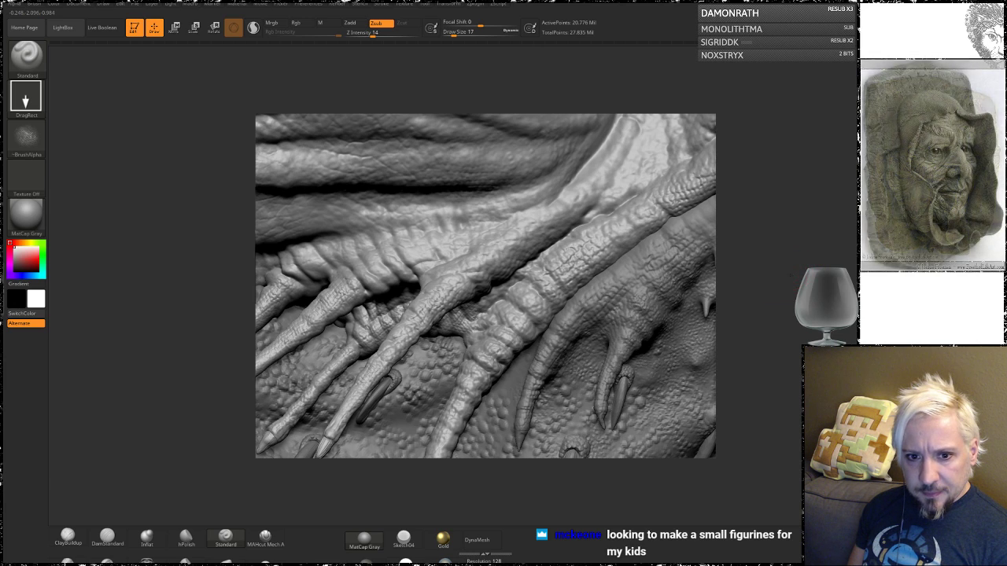
drag(796, 248, 792, 272)
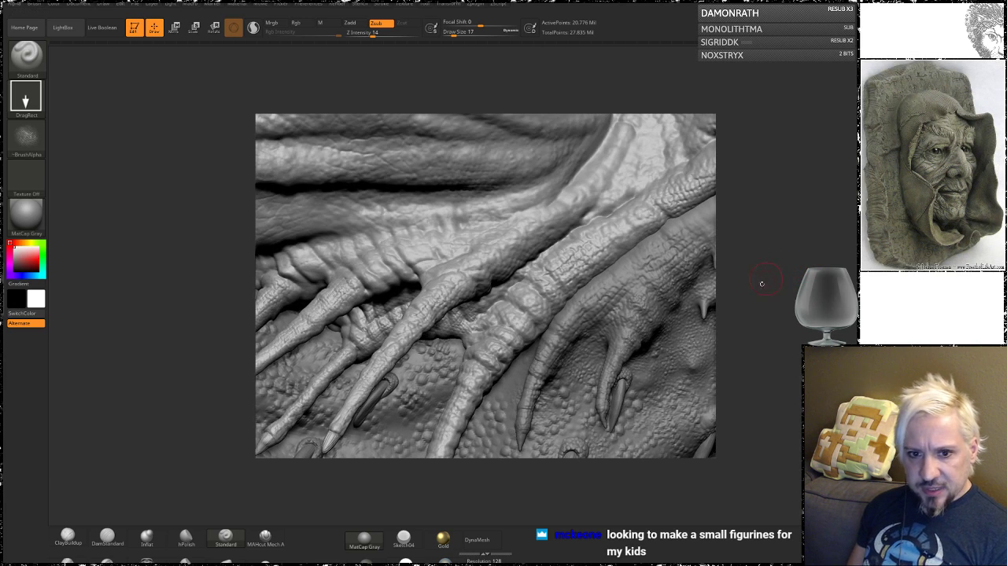
drag(765, 256, 777, 274)
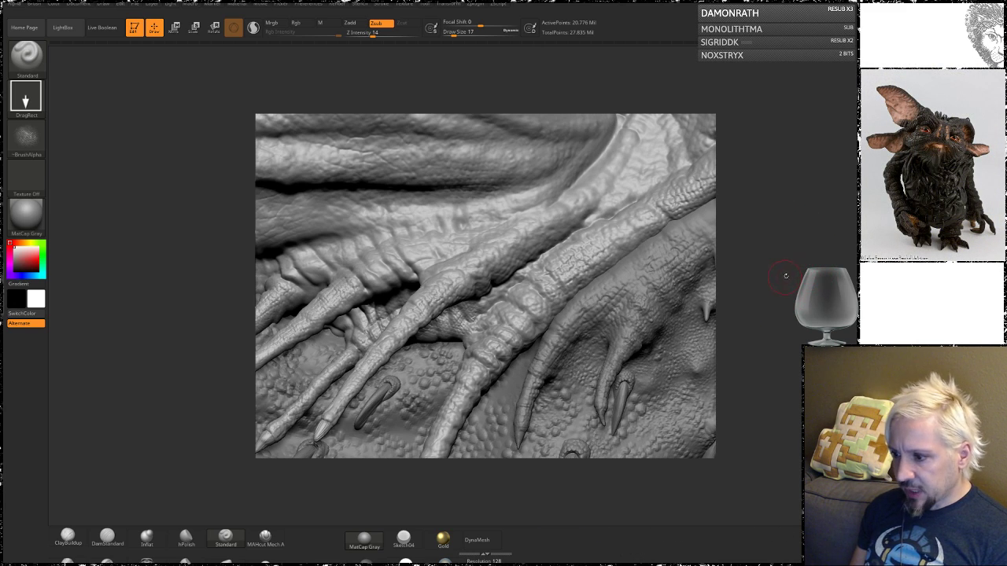
drag(785, 276, 760, 281)
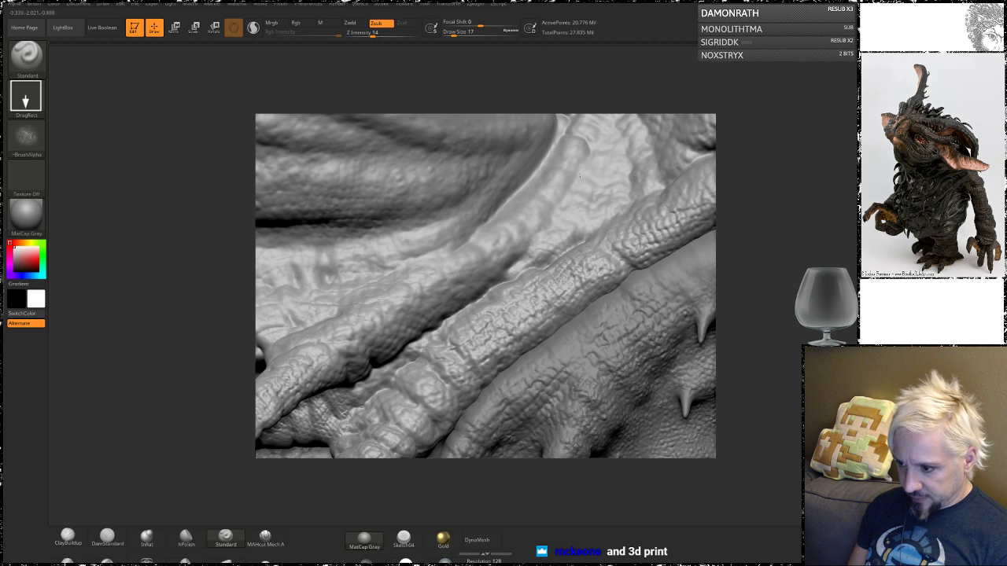
- Examine the whole head, the area below the eye and the spiked muzzle for remaining smooth skin
ctrl+right_drag(584, 168, 670, 88)
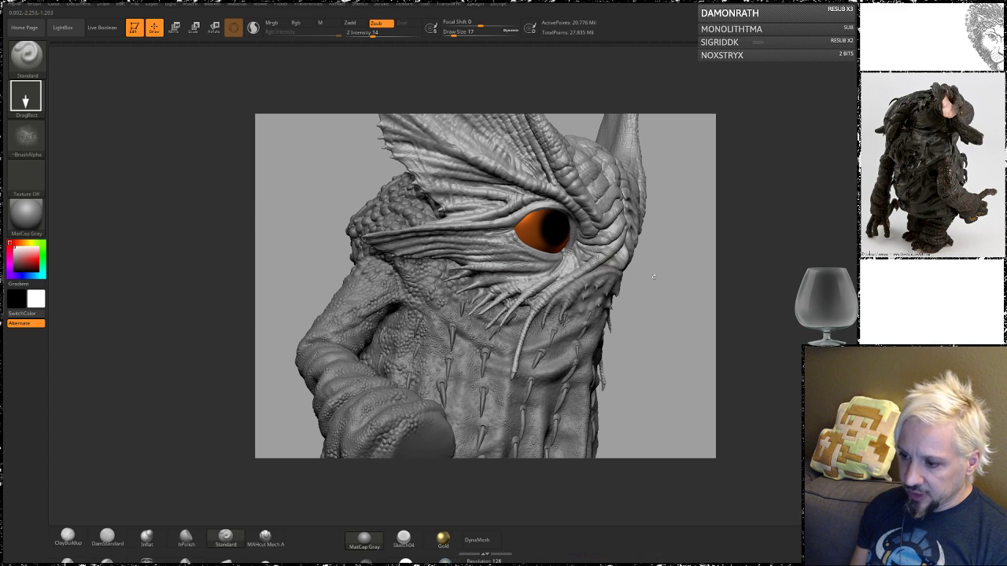
drag(650, 327, 672, 317)
alt+drag(663, 284, 699, 399)
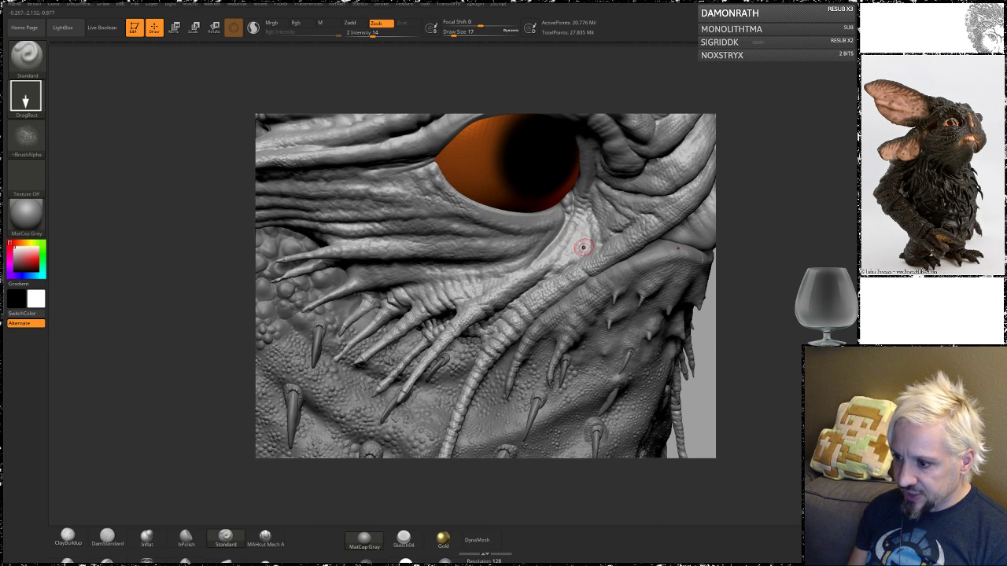
alt+drag(737, 327, 682, 364)
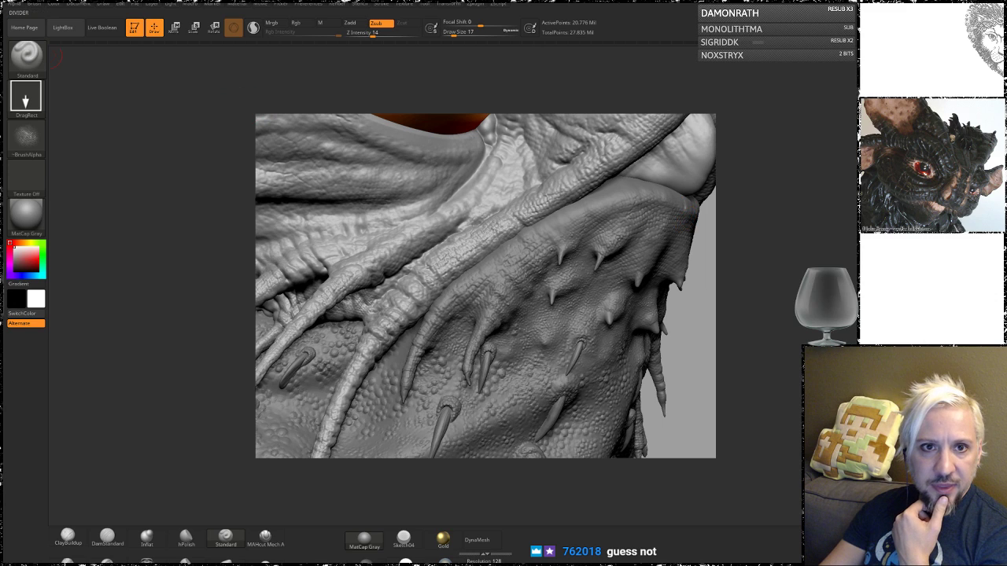
- Bring up the browser window with the Twitch stream chat to read it, and move it back off the screen
drag(0, 0, 438, 78)
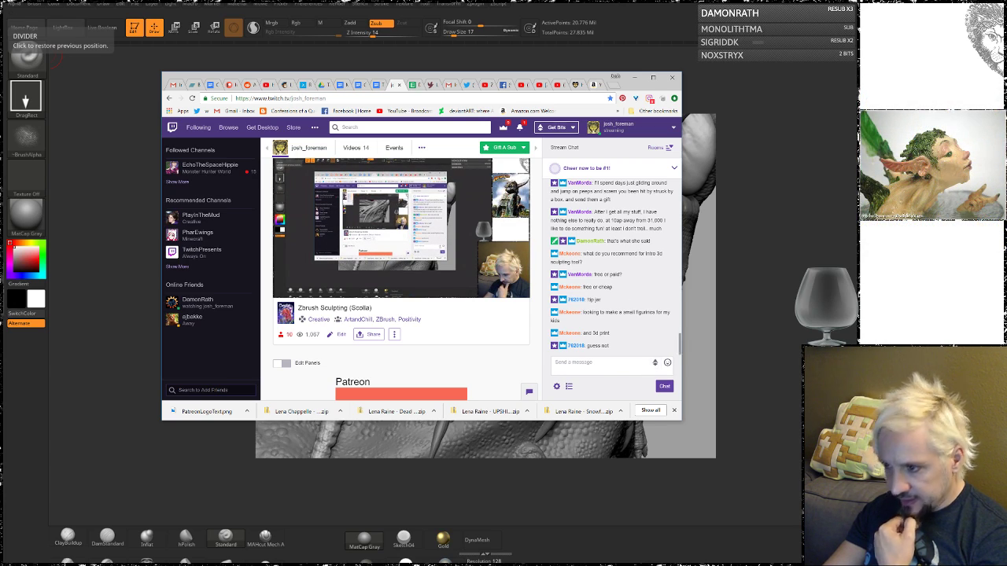
drag(515, 78, 0, 36)
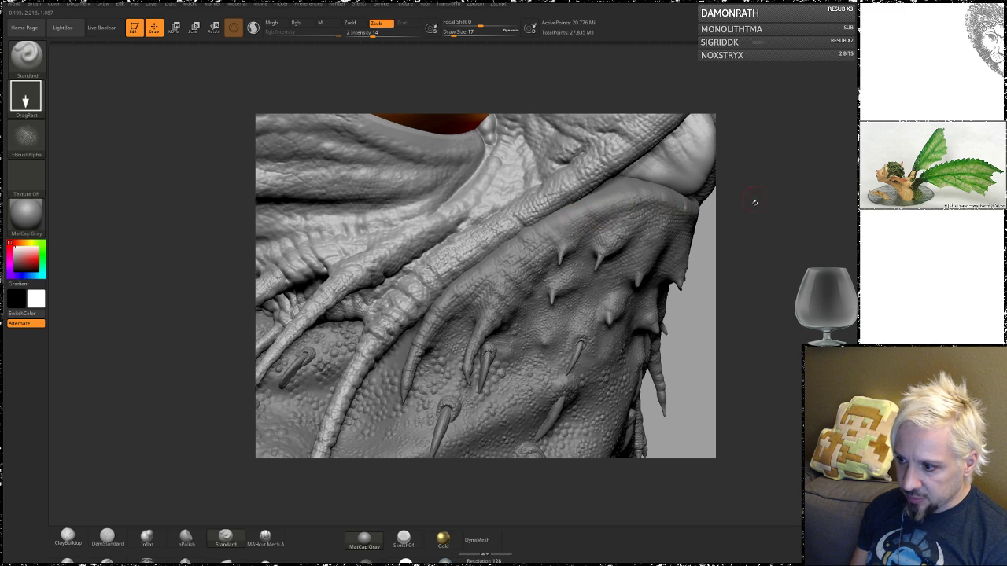
- Stamp the scaly skin texture over the nose-bridge folds and the inner brow ridge beside the eye
drag(708, 267, 606, 229)
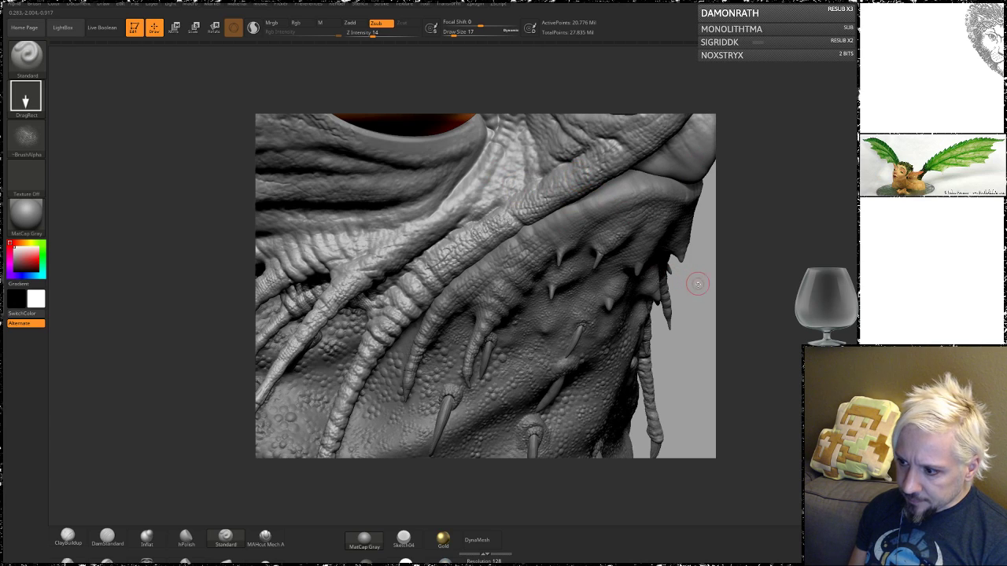
mouse_move(697, 281)
mouse_down()
mouse_move(665, 280)
mouse_move(747, 181)
mouse_move(711, 222)
mouse_move(705, 260)
mouse_up()
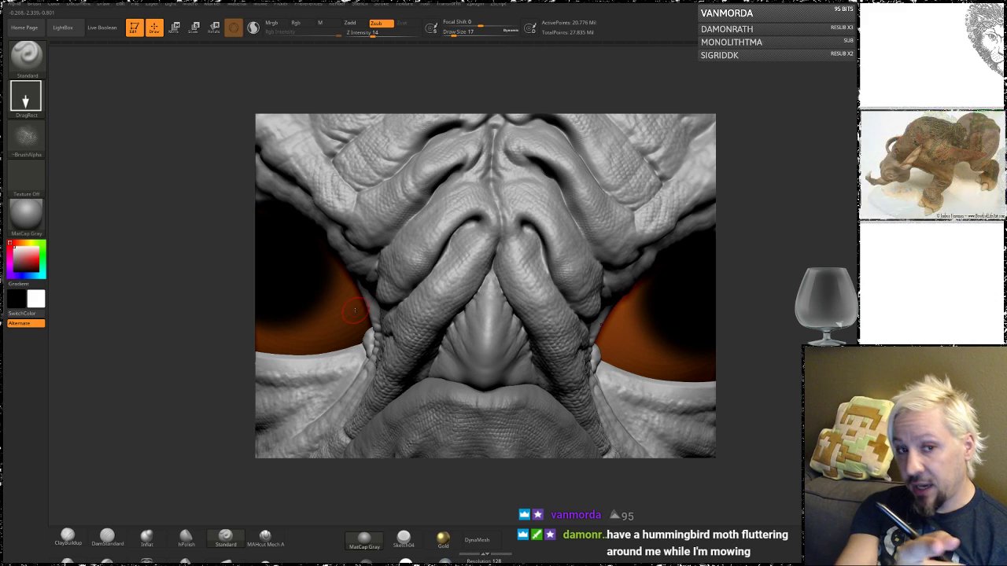
drag(361, 284, 340, 268)
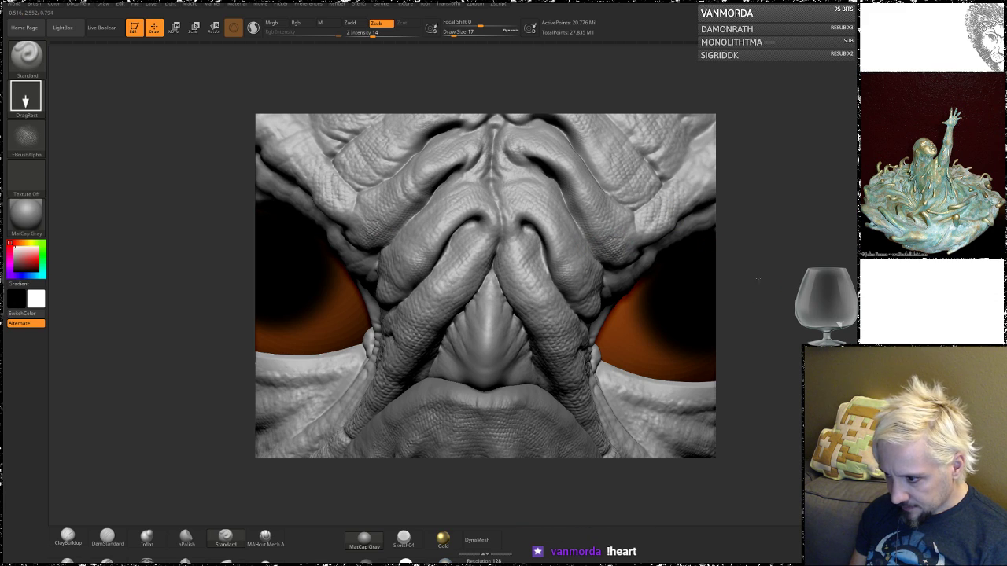
mouse_move(759, 278)
mouse_down()
mouse_move(737, 254)
mouse_move(766, 333)
mouse_up()
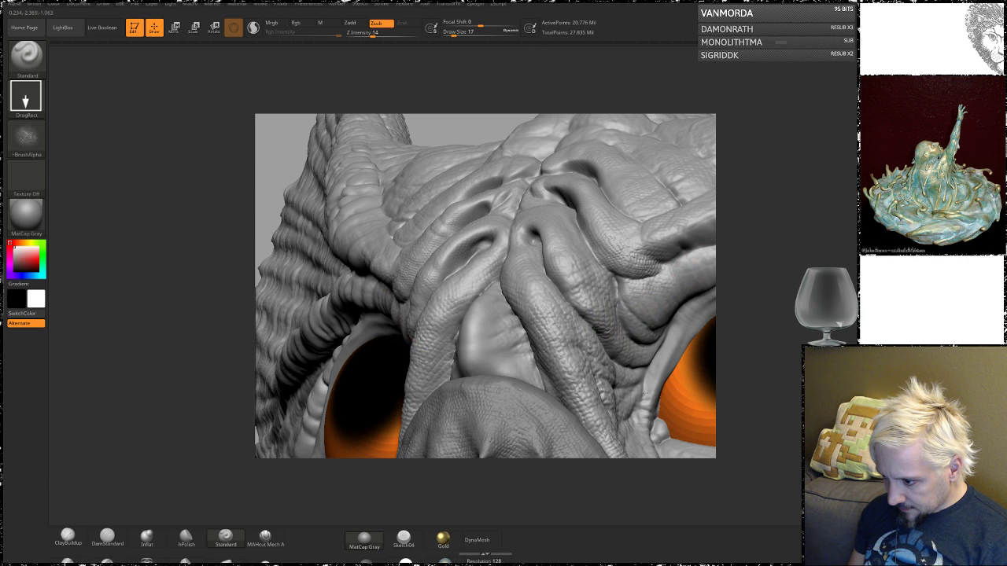
mouse_move(776, 225)
mouse_down()
mouse_move(760, 247)
mouse_move(773, 254)
mouse_move(734, 279)
mouse_up()
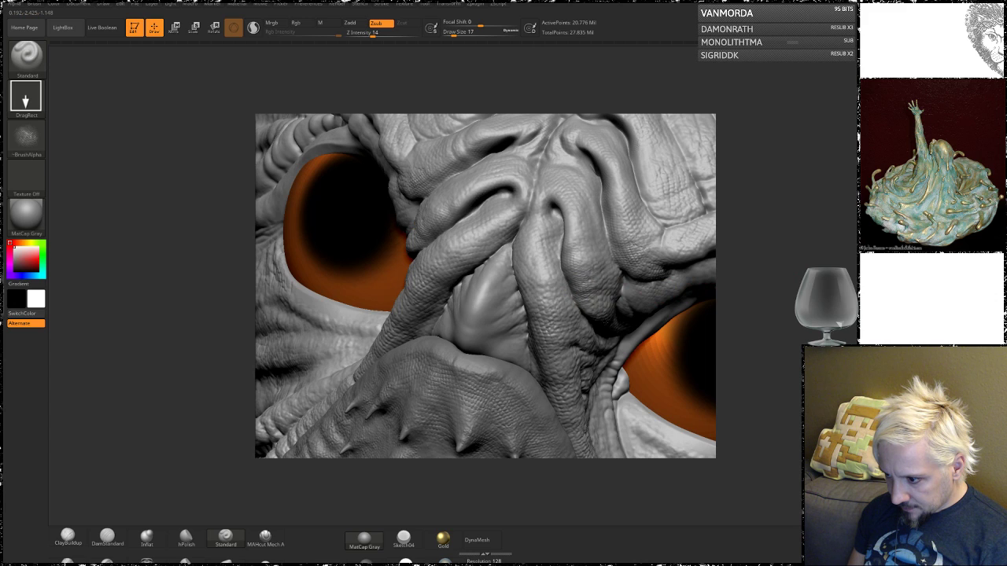
drag(747, 244, 760, 230)
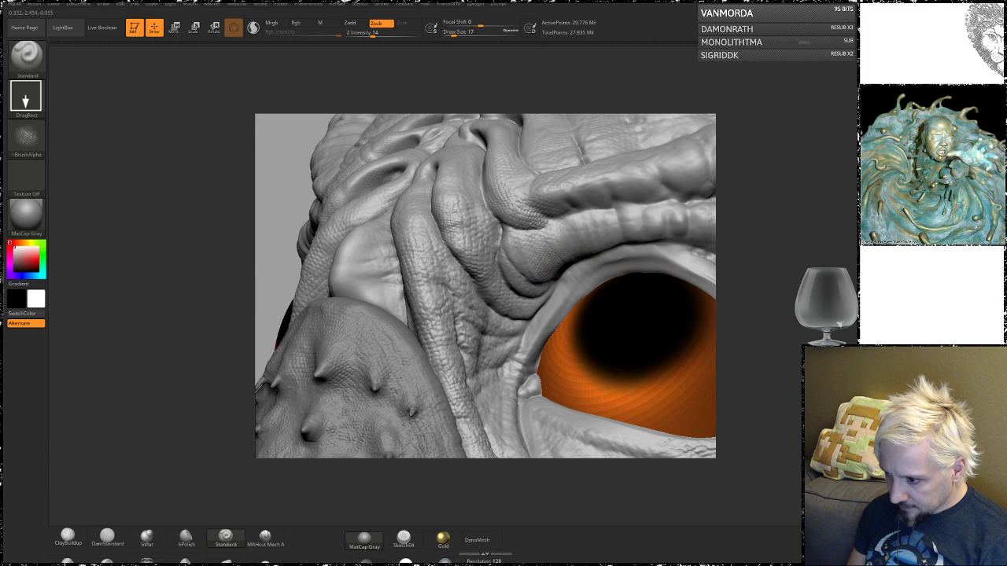
drag(559, 235, 645, 173)
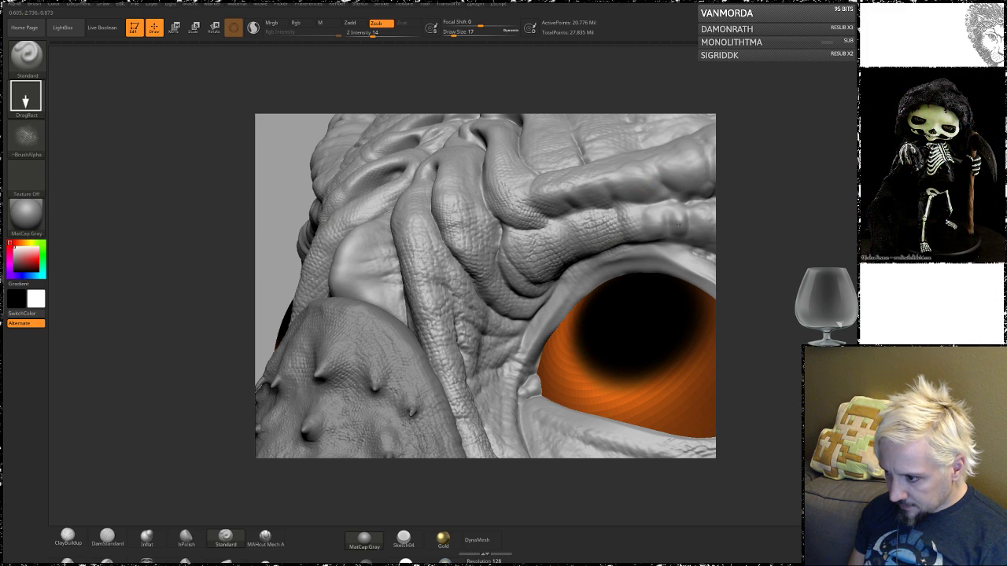
- Stamp the scaly skin texture outward along the banded ridge arching above the eye, past its outer corner
alt+drag(775, 223, 627, 224)
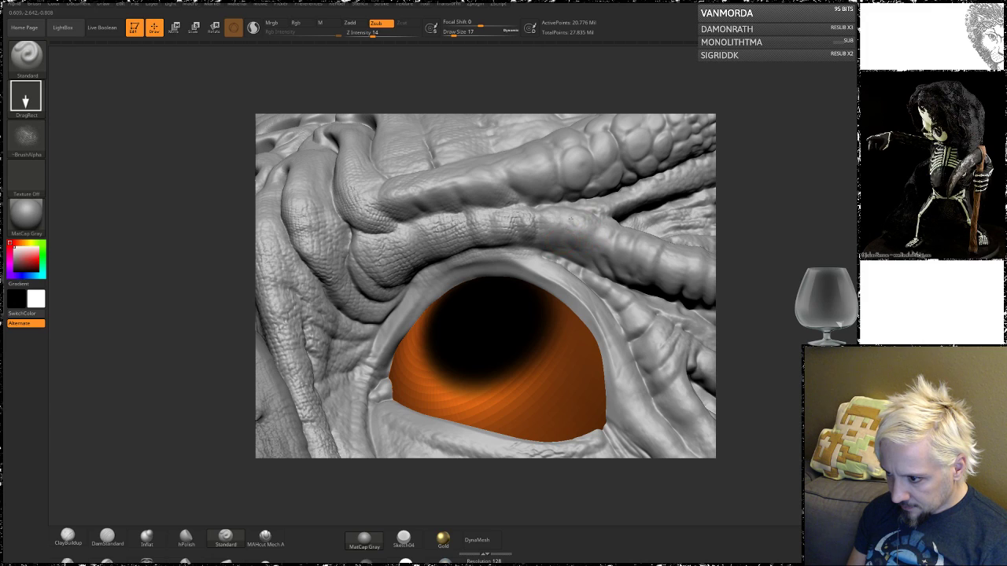
mouse_move(578, 173)
mouse_down()
mouse_move(630, 189)
mouse_move(660, 220)
mouse_move(652, 206)
mouse_up()
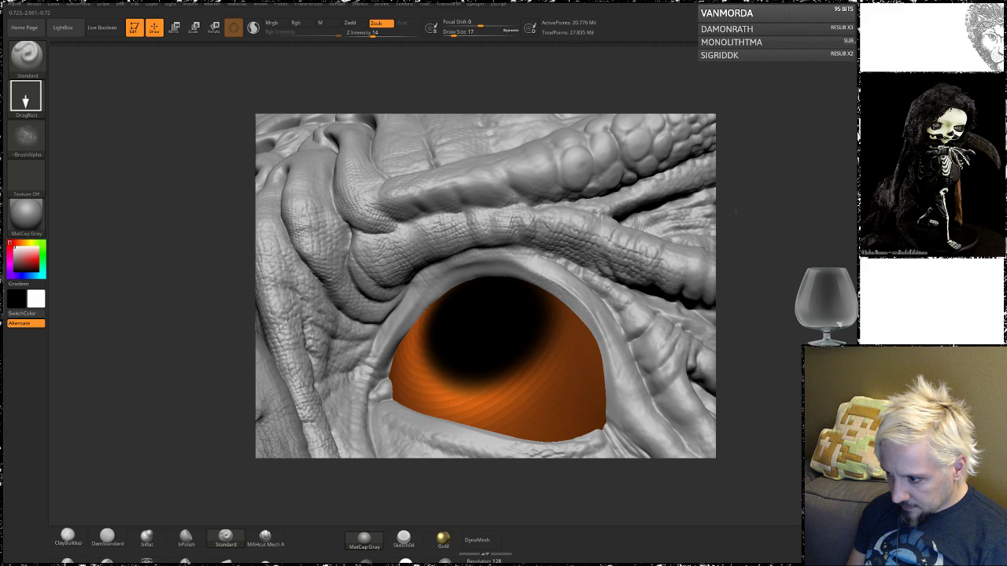
alt+drag(749, 247, 604, 274)
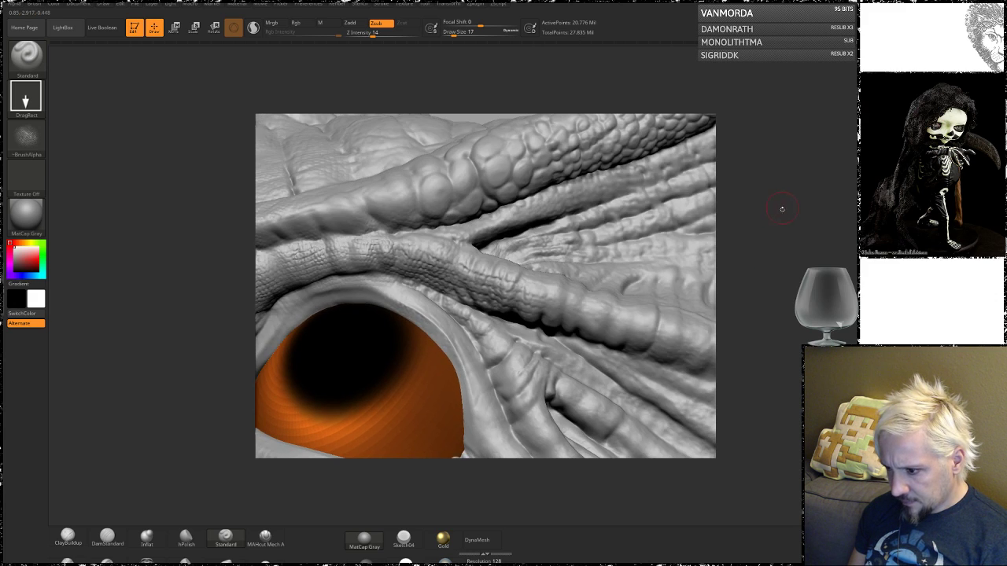
drag(782, 209, 762, 183)
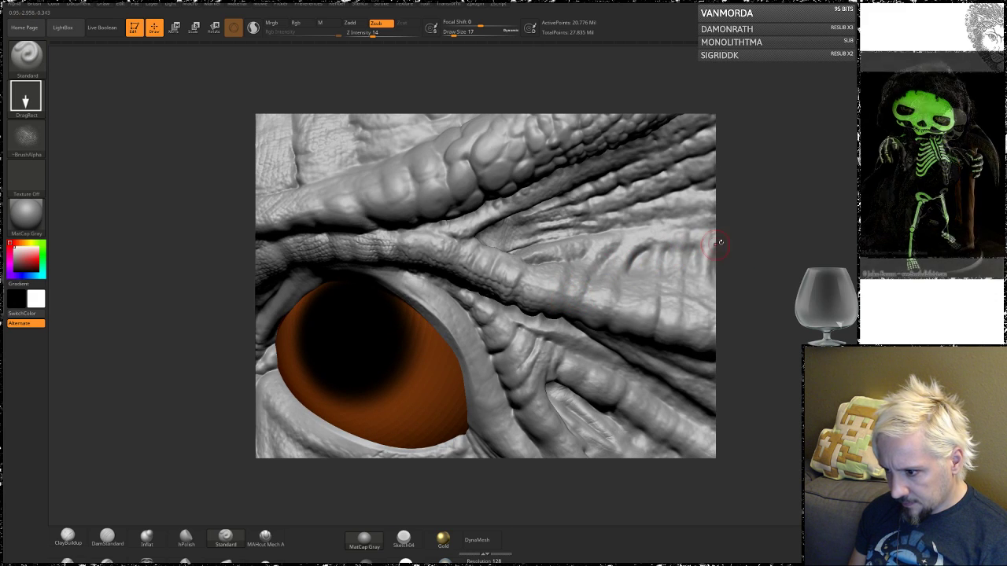
drag(762, 237, 767, 210)
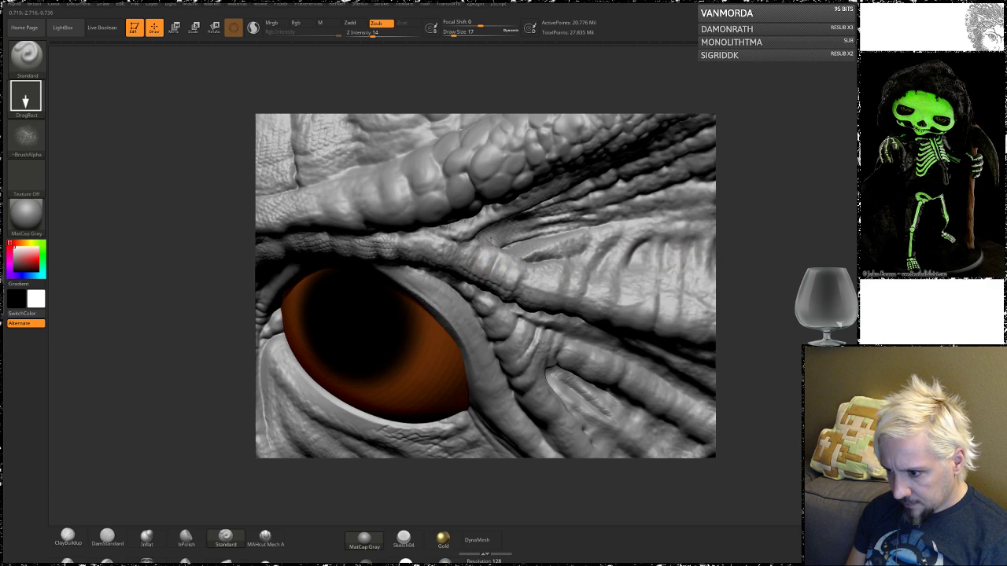
drag(526, 263, 618, 255)
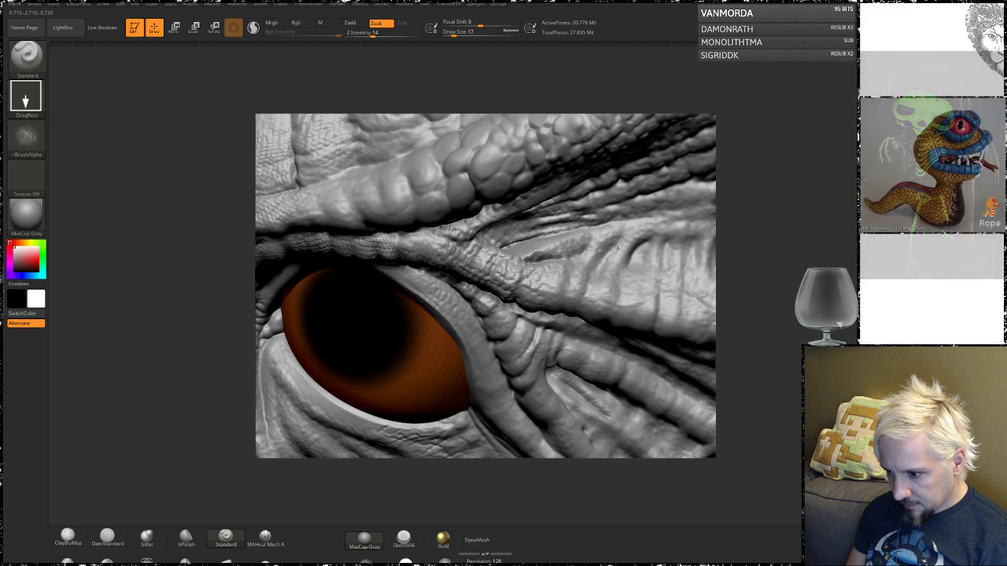
- Lower the Standard brush's Z Intensity to 8 and stamp the scaly skin texture along the outer eyelid rim, undoing the stronger first stamp
mouse_move(774, 291)
mouse_down()
mouse_move(810, 228)
mouse_move(759, 246)
mouse_up()
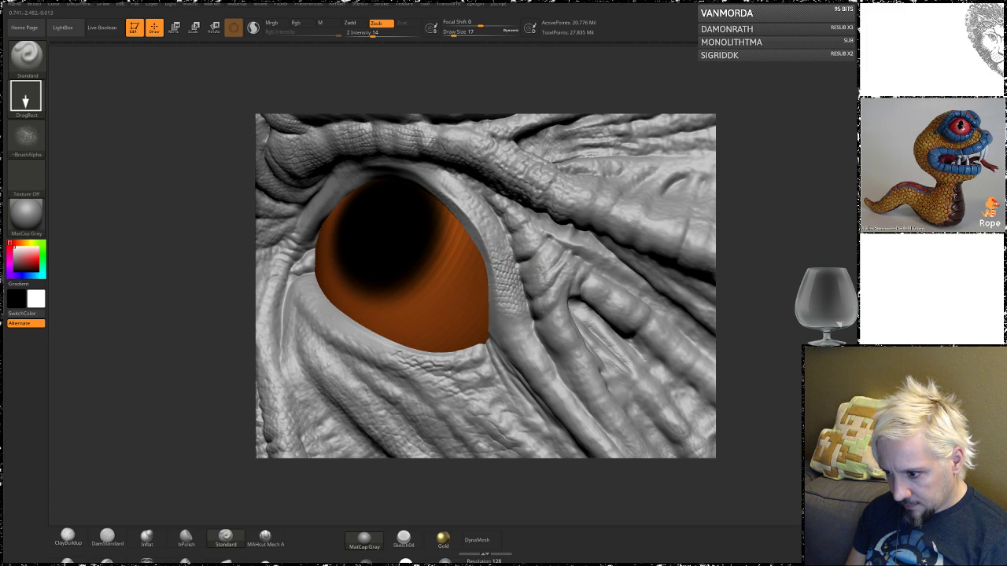
drag(522, 339, 527, 340)
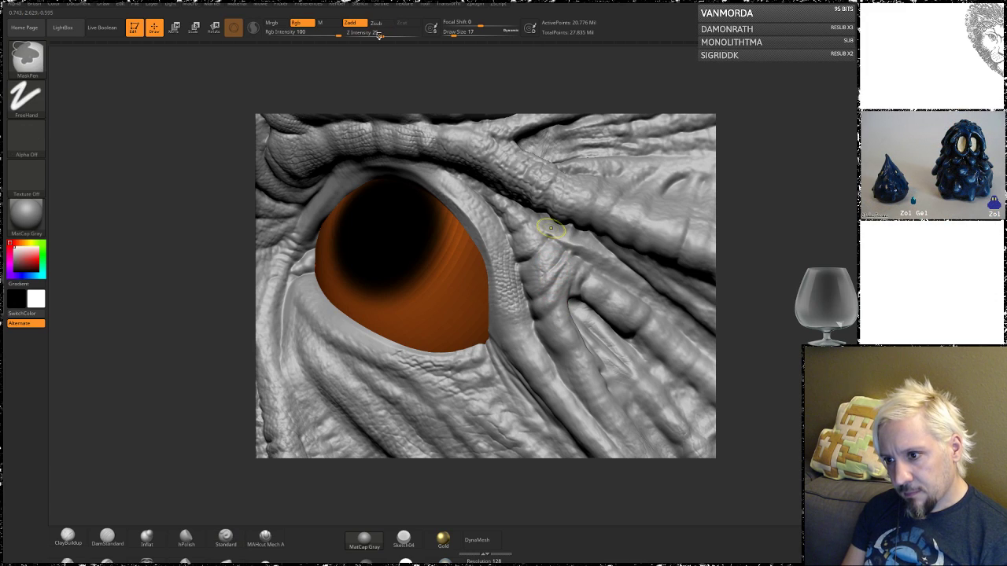
key(ctrl+z)
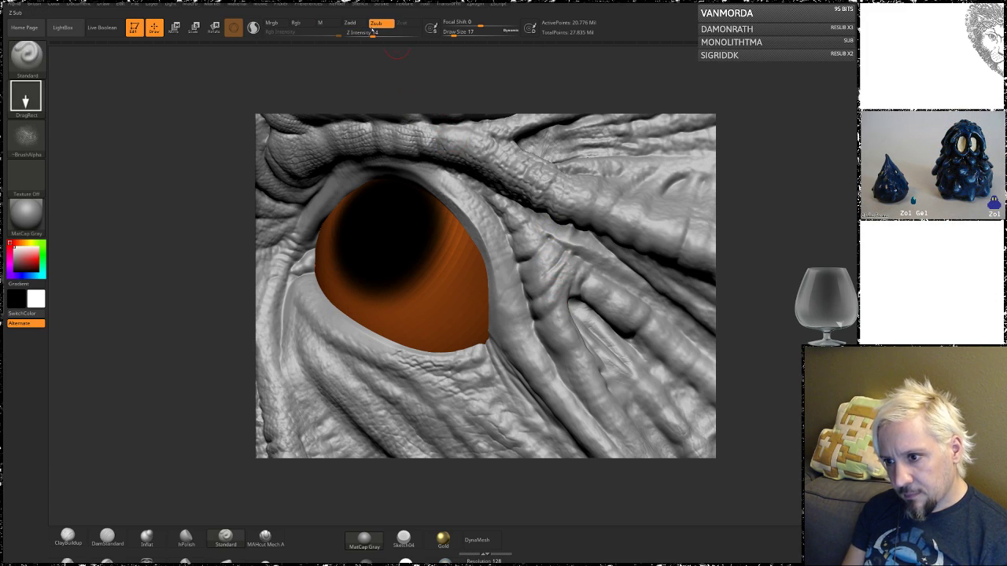
drag(373, 34, 368, 34)
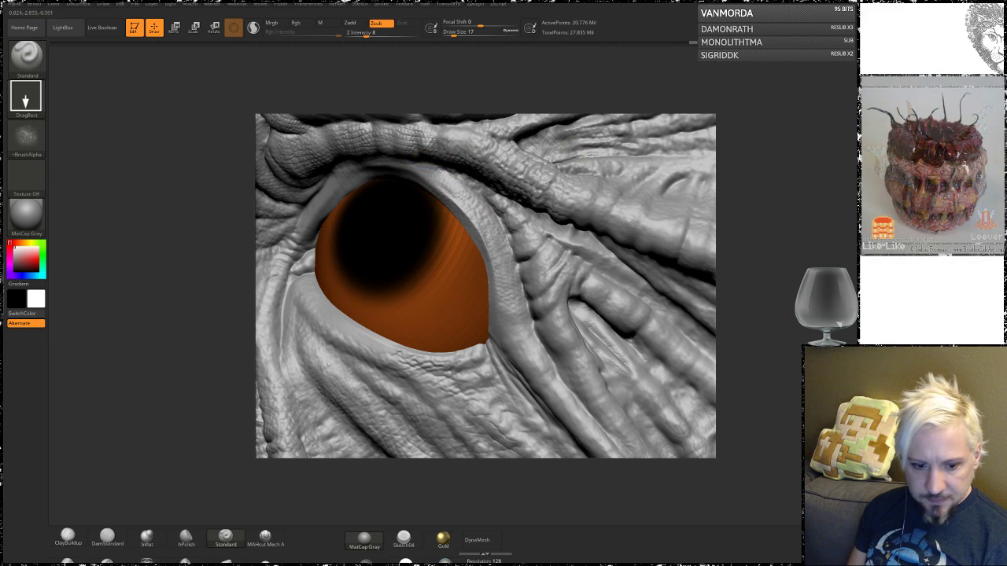
drag(785, 220, 754, 185)
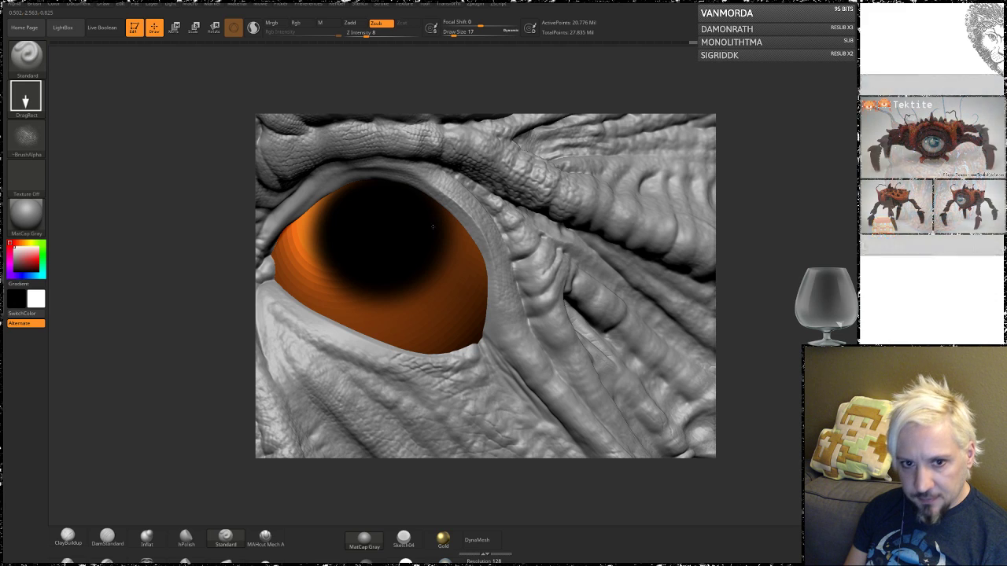
drag(760, 197, 771, 178)
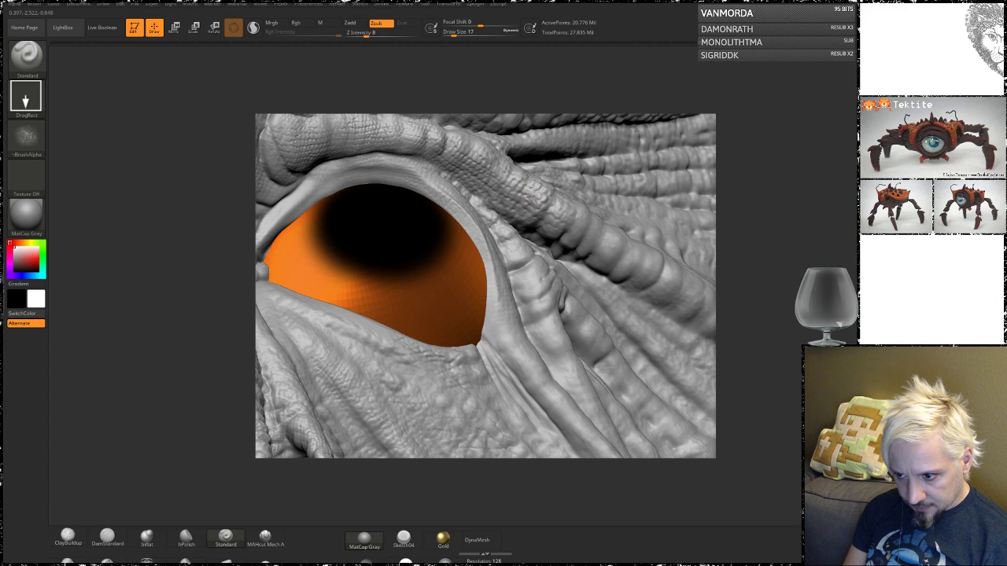
- Stamp the scaly skin texture along the lower eyelid and the ridge running down from the eye's outer corner
drag(164, 249, 201, 233)
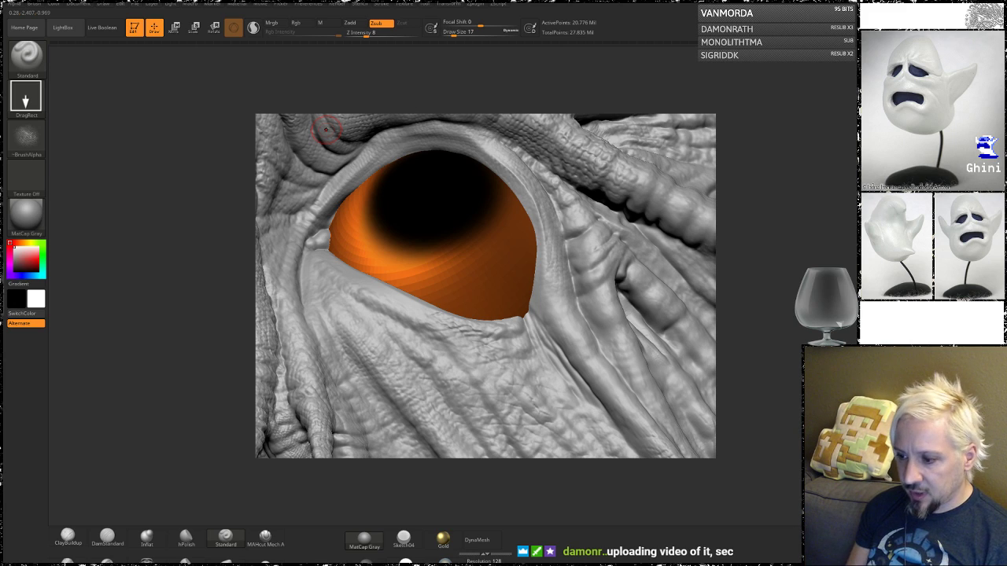
drag(771, 237, 794, 250)
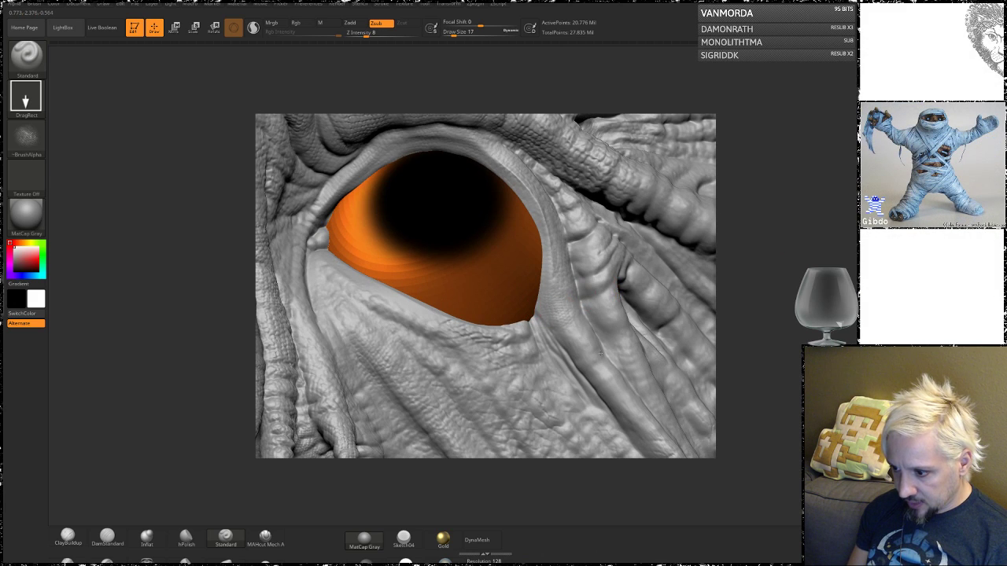
mouse_move(771, 325)
alt+mouse_down()
mouse_move(783, 250)
mouse_move(774, 309)
alt+mouse_up()
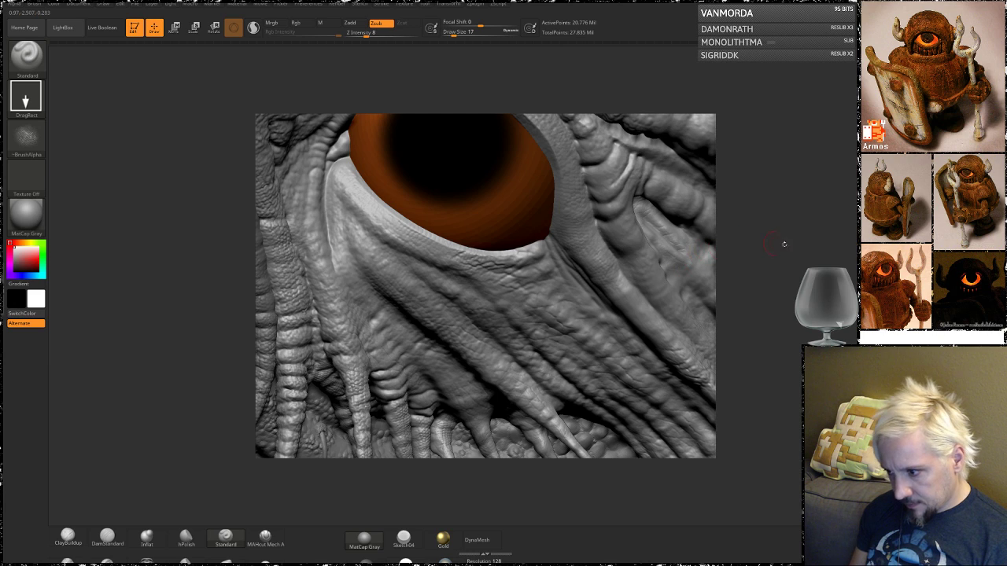
mouse_move(782, 319)
alt+mouse_down()
mouse_move(757, 235)
mouse_move(735, 230)
alt+mouse_up()
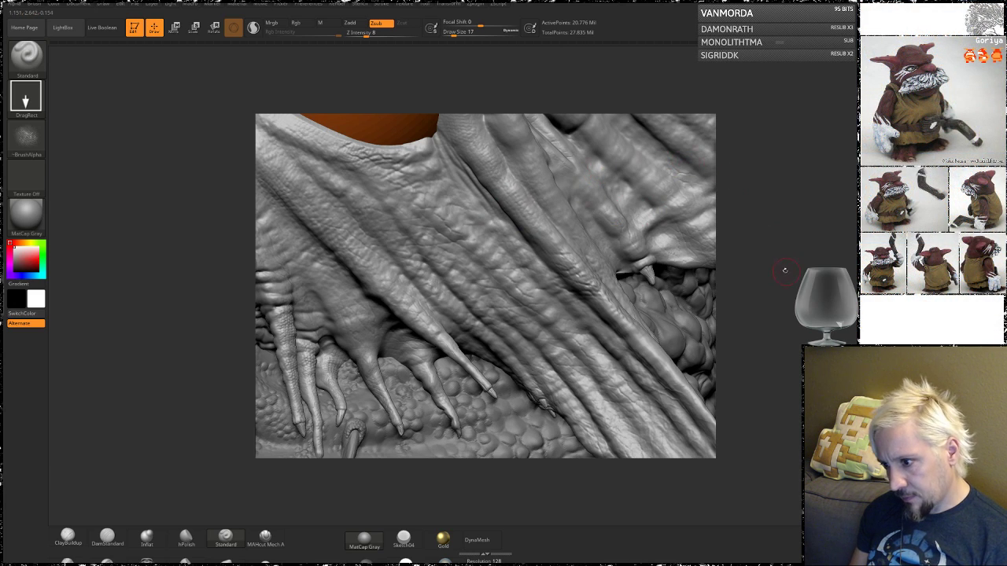
- Switch the model to the green MatCap material and examine the head, torso and the area around the eye
mouse_move(802, 273)
mouse_down()
mouse_move(754, 262)
mouse_move(754, 284)
mouse_move(698, 226)
mouse_move(736, 303)
mouse_move(708, 330)
mouse_move(679, 334)
mouse_up()
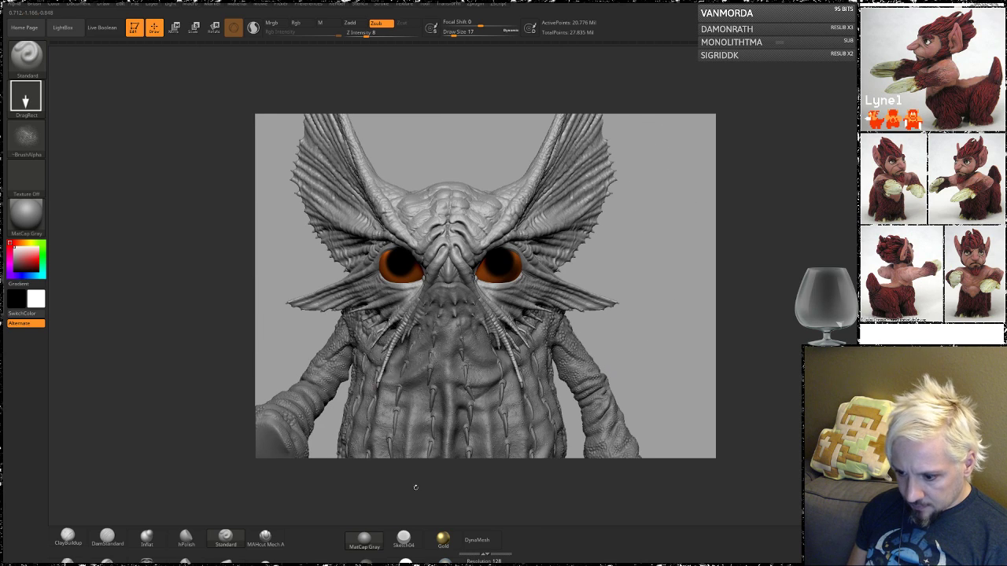
click(365, 561)
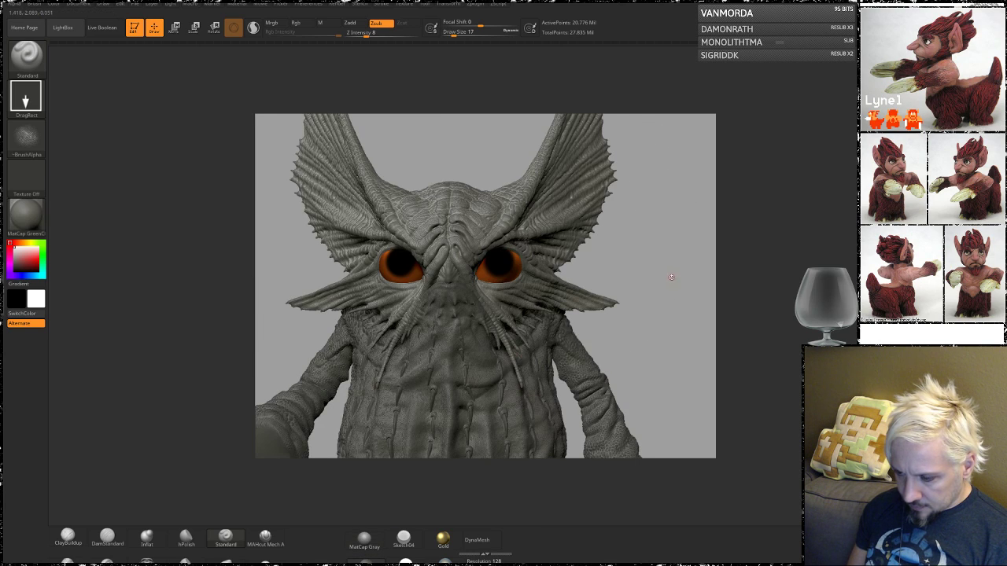
mouse_move(667, 277)
mouse_down()
mouse_move(653, 268)
mouse_move(480, 352)
mouse_move(677, 272)
mouse_move(652, 265)
mouse_move(642, 283)
mouse_move(658, 262)
mouse_up()
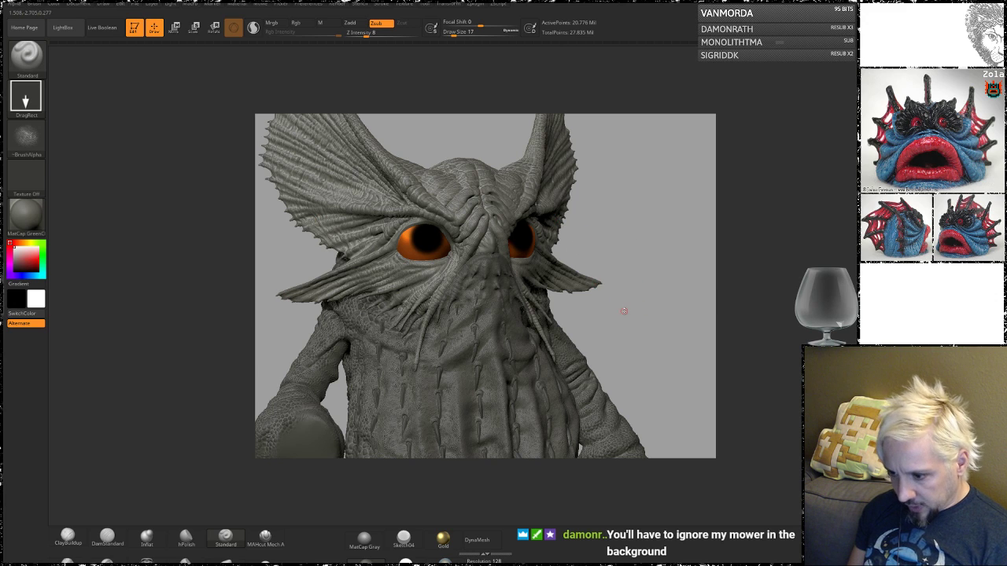
drag(639, 331, 638, 277)
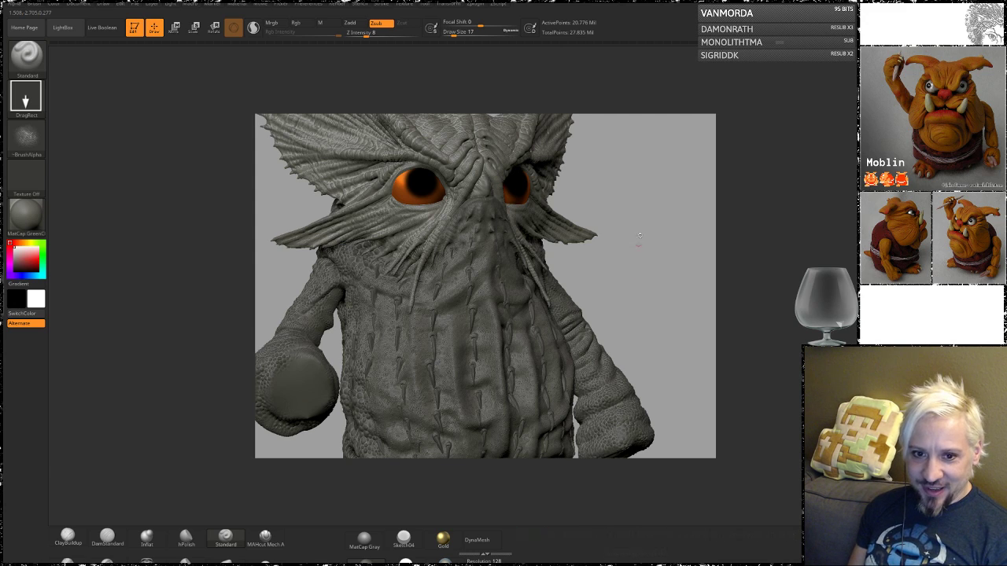
mouse_move(647, 286)
mouse_down()
mouse_move(664, 281)
mouse_move(630, 278)
mouse_move(707, 243)
mouse_up()
drag(661, 283, 706, 259)
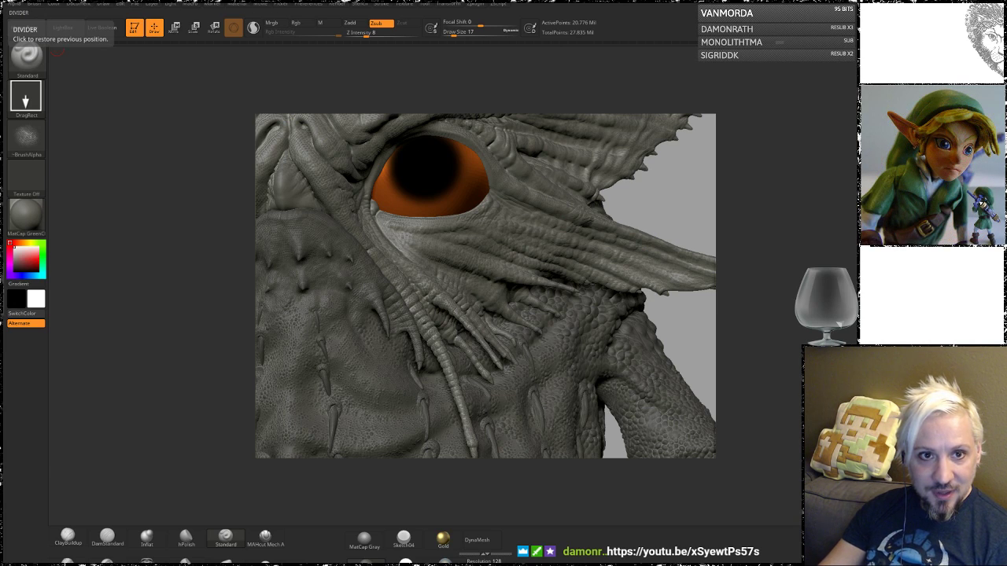
- Switch to the browser, watch the Hummingbird Moth video on YouTube with pauses, and close the window
drag(0, 32, 391, 53)
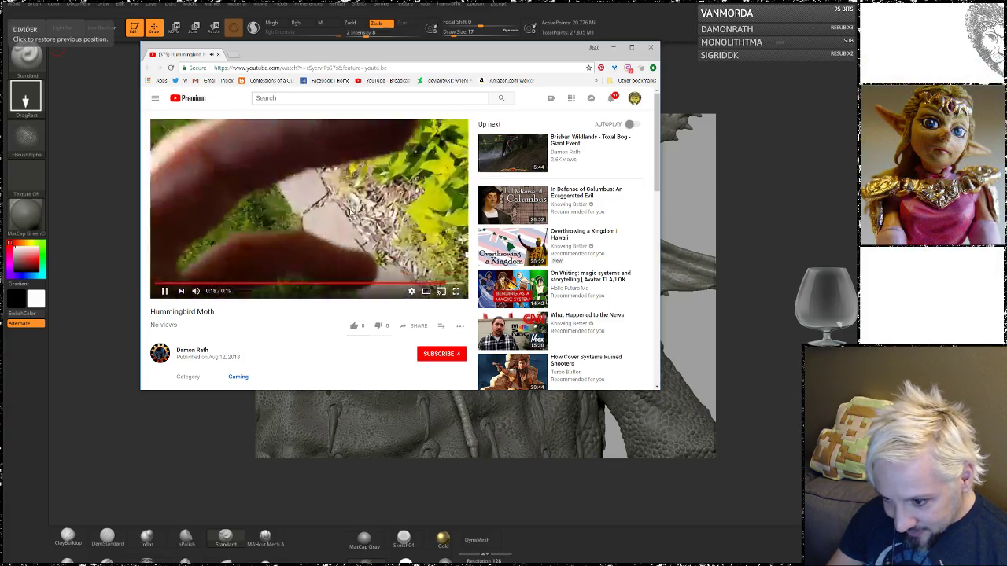
click(165, 291)
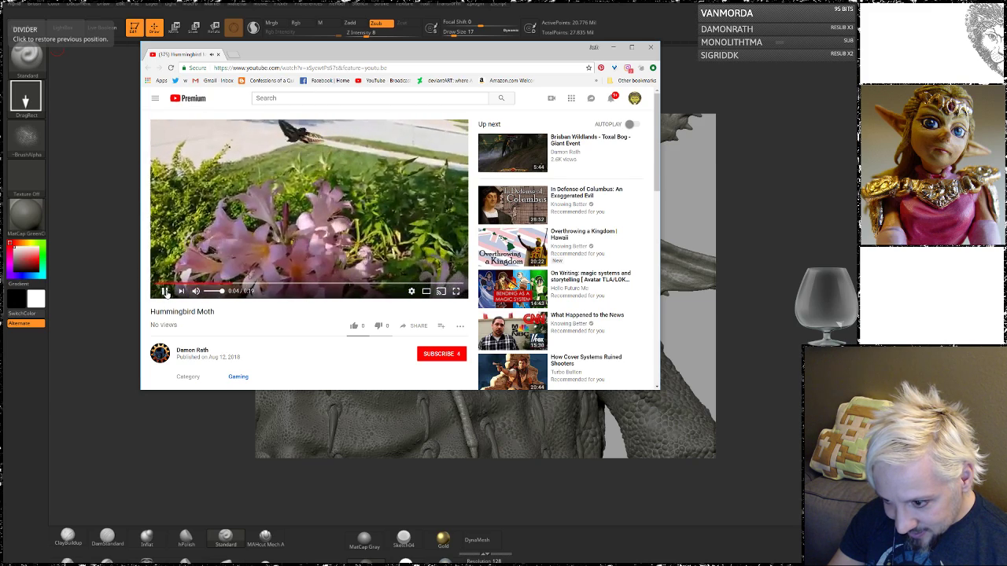
click(165, 291)
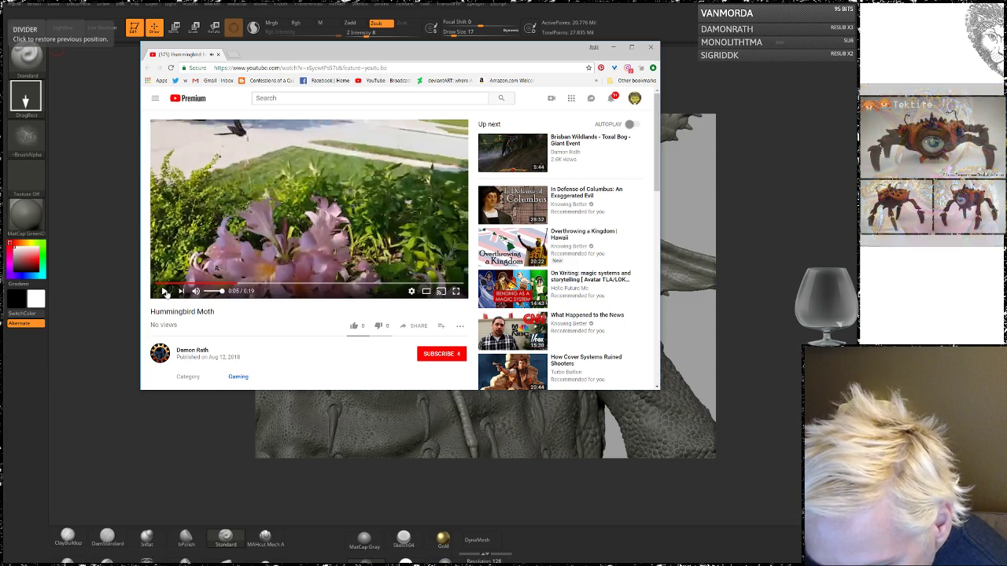
click(165, 291)
click(165, 291)
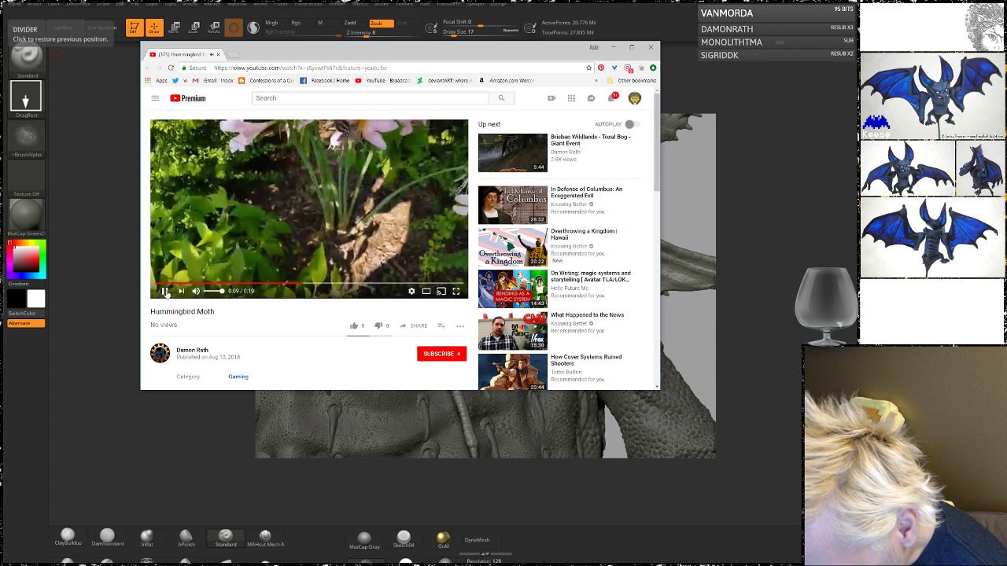
click(165, 292)
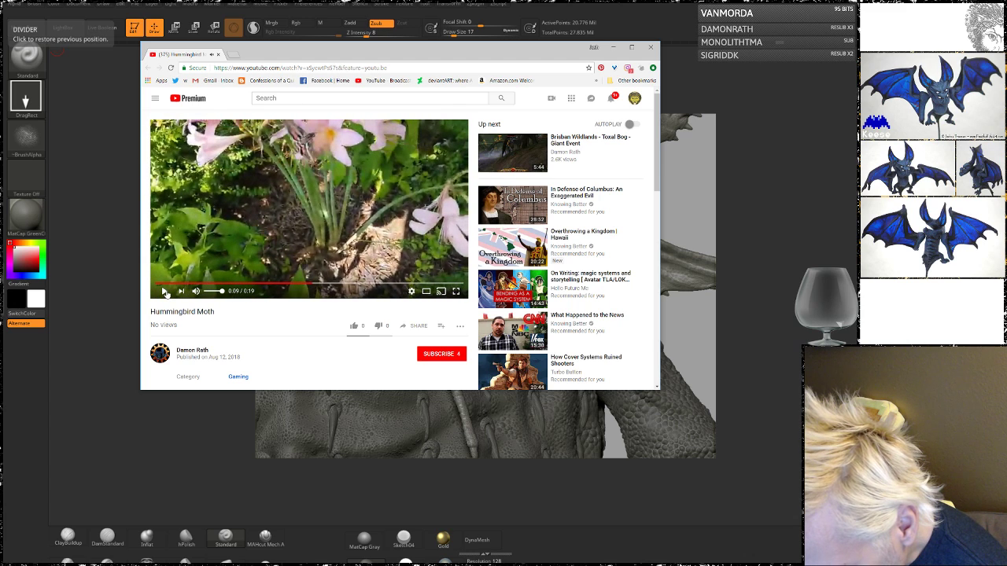
click(165, 292)
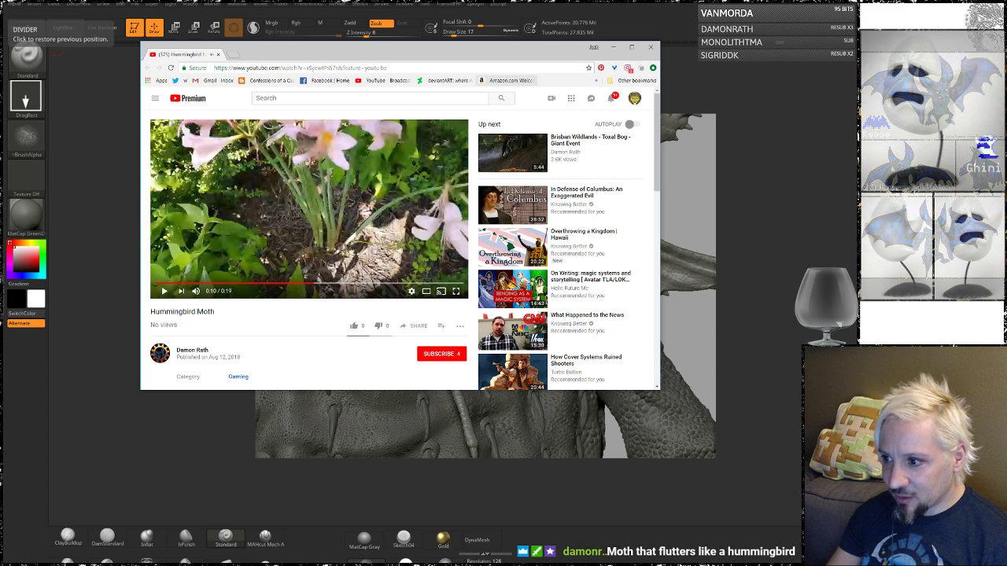
click(652, 49)
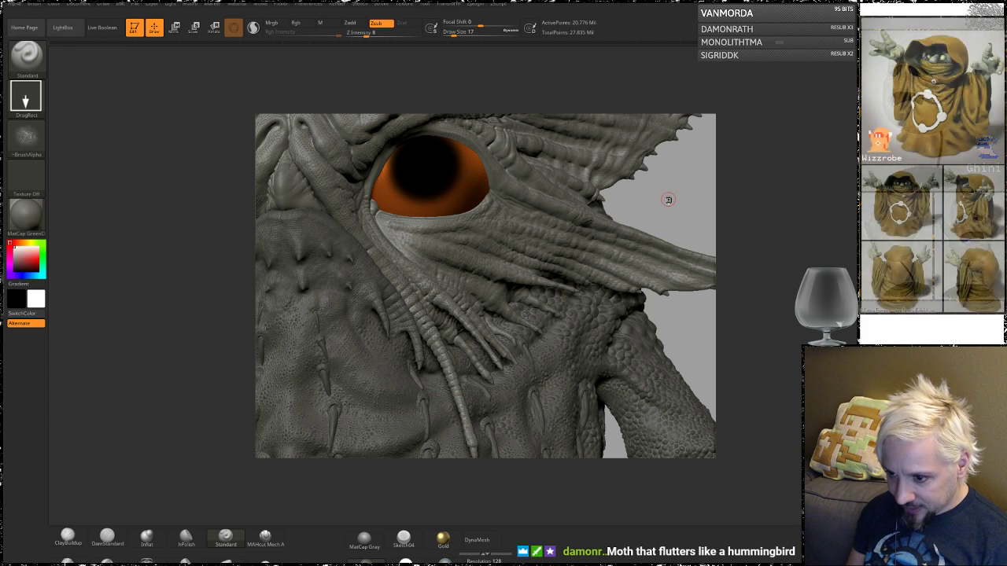
- Make the Body3 subtool active and examine the spiked muzzle's upper edge below the nose
alt+drag(673, 203, 674, 202)
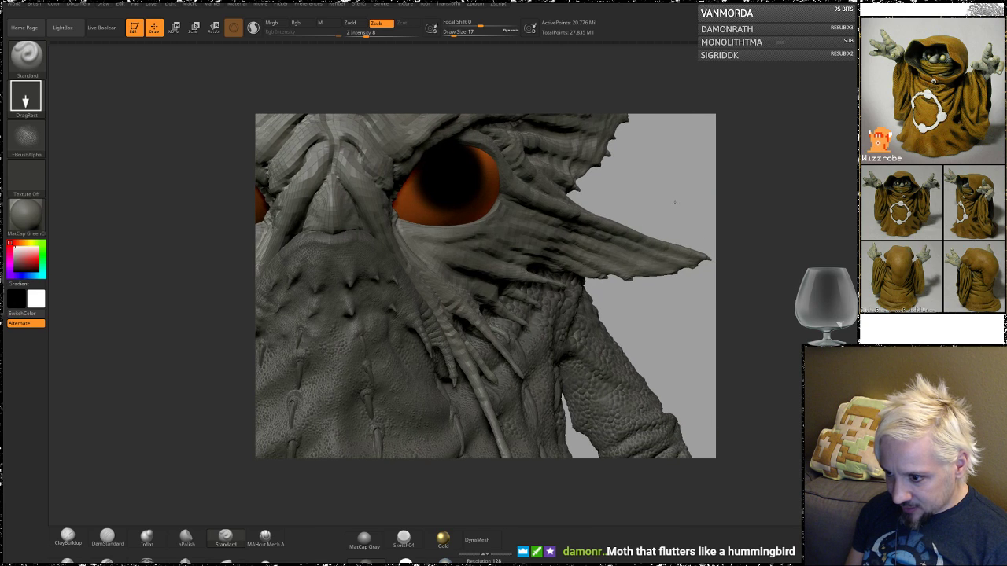
alt+drag(659, 282, 427, 323)
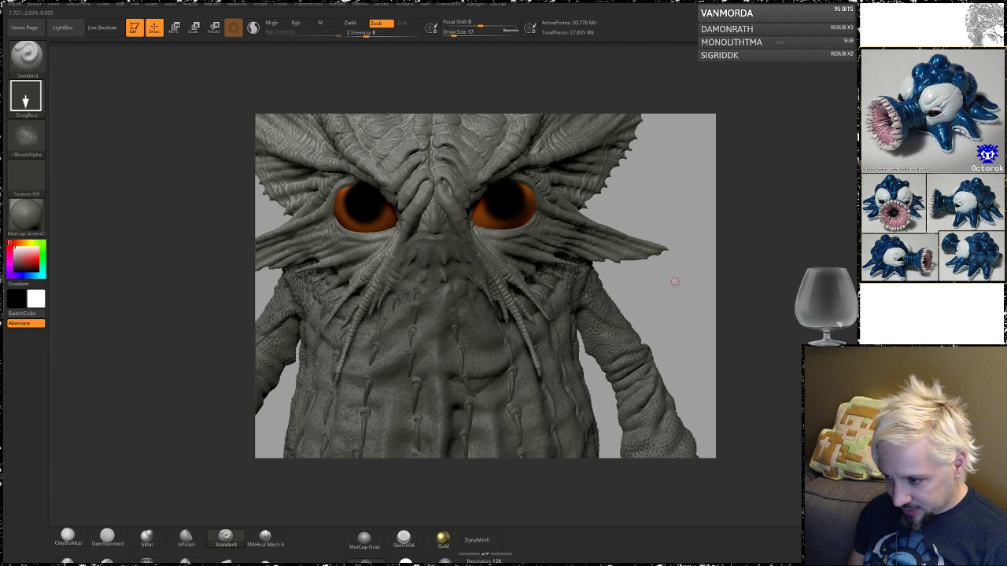
alt+click(487, 330)
drag(682, 290, 662, 299)
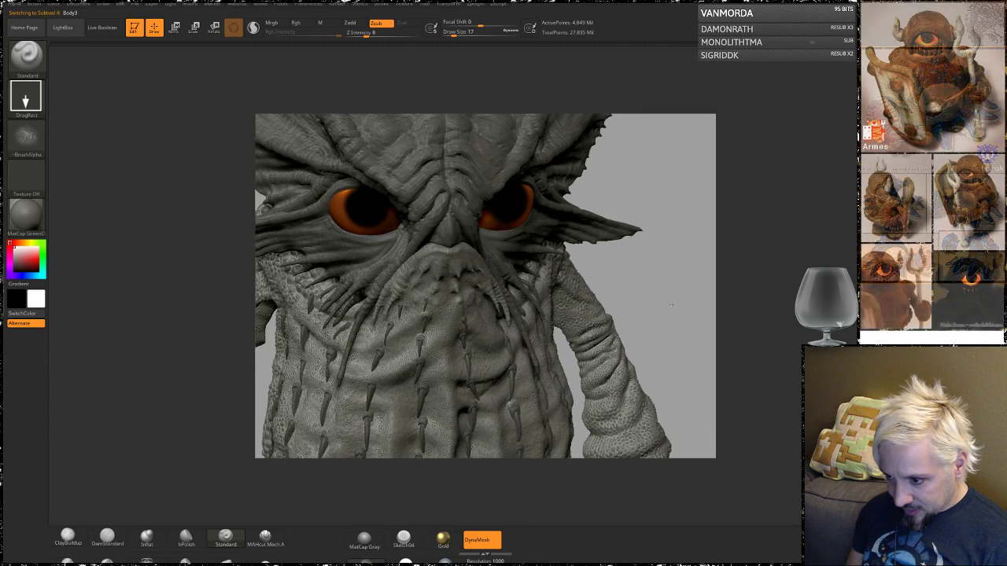
alt+drag(650, 265, 683, 401)
mouse_move(703, 255)
mouse_down()
mouse_move(691, 236)
mouse_move(801, 401)
mouse_up()
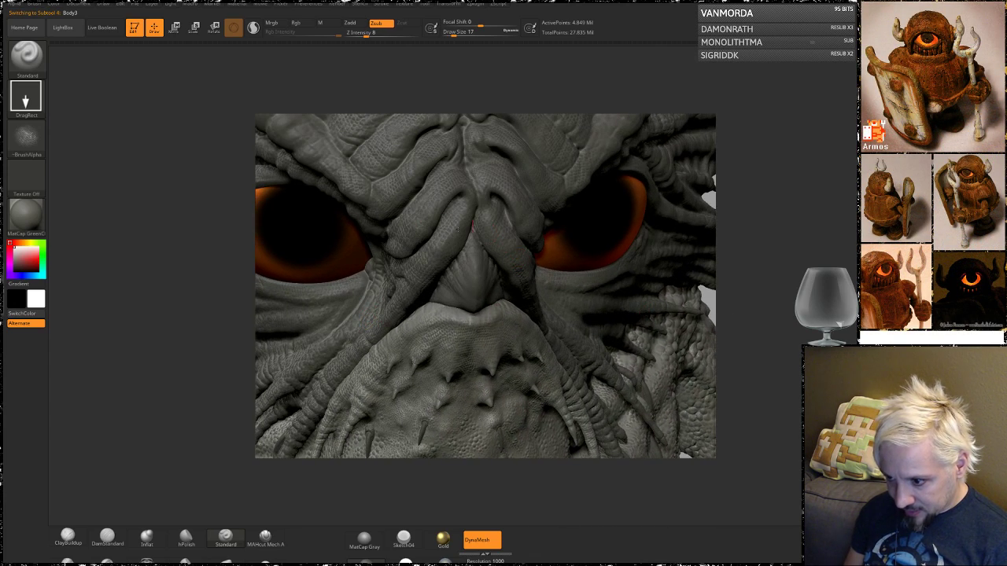
drag(763, 320, 740, 363)
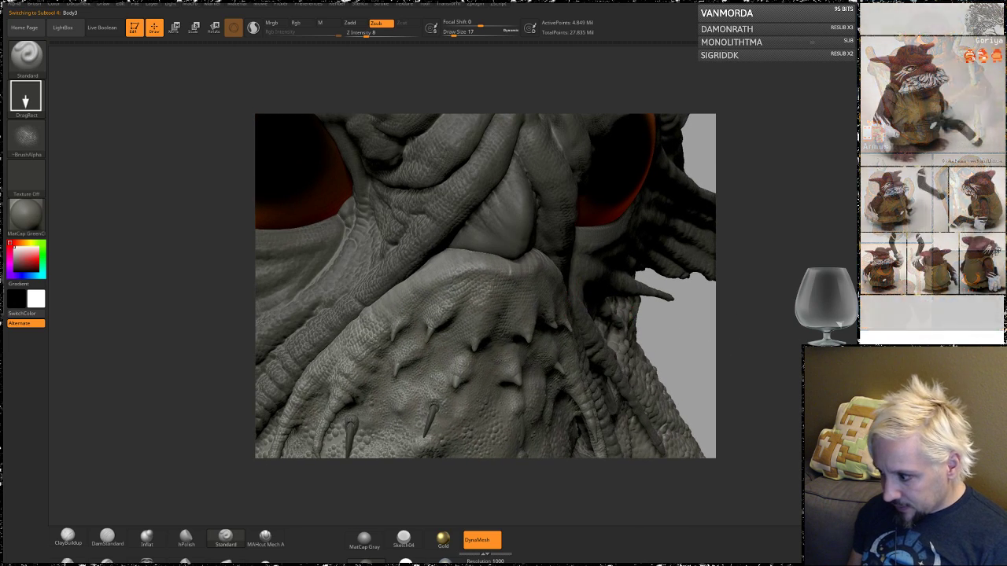
- Isolate the body subtool and smooth the rough upper rim above the muzzle spikes along both sides
key(alt+s)
mouse_move(735, 249)
mouse_down()
mouse_move(398, 222)
mouse_move(421, 306)
mouse_move(435, 303)
mouse_up()
key(shift)
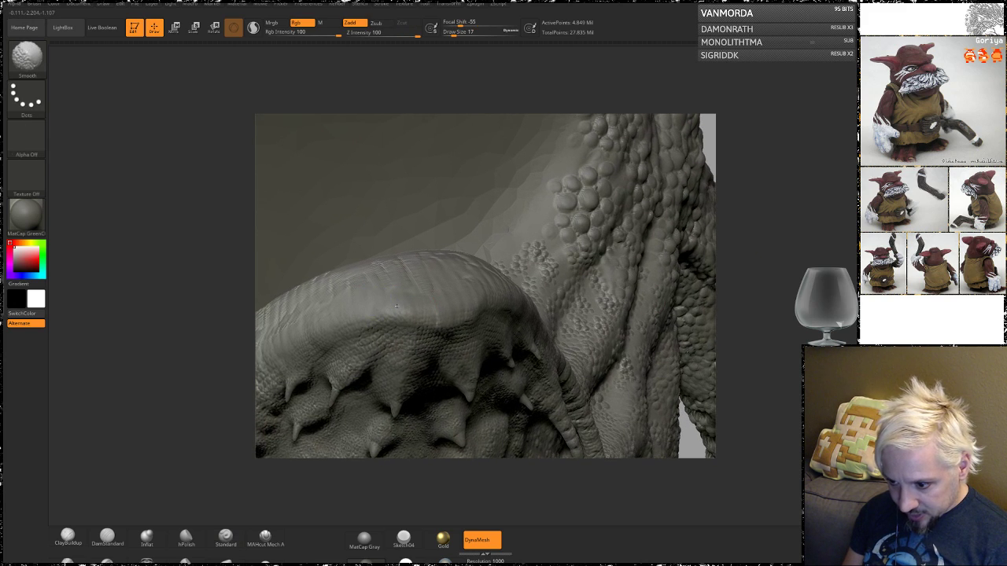
drag(224, 283, 468, 290)
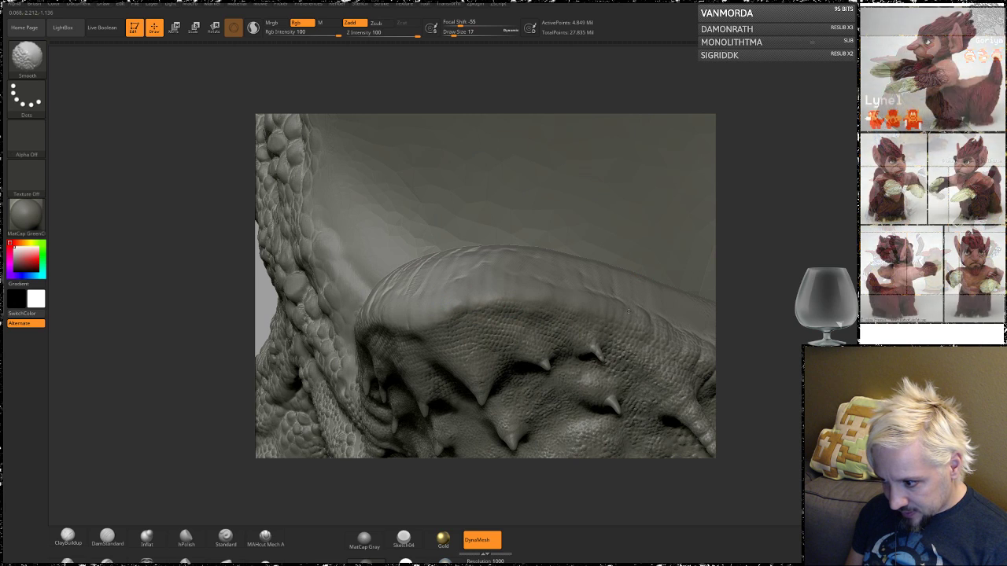
mouse_move(736, 336)
alt+mouse_down()
mouse_move(625, 293)
mouse_move(518, 279)
alt+mouse_up()
shift+drag(431, 258, 446, 271)
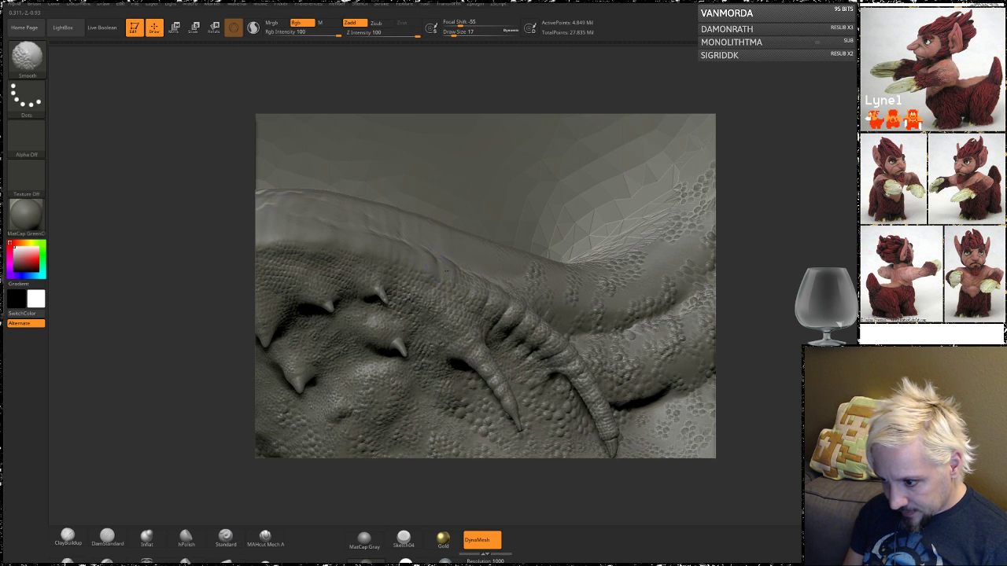
drag(224, 291, 553, 269)
key(shift)
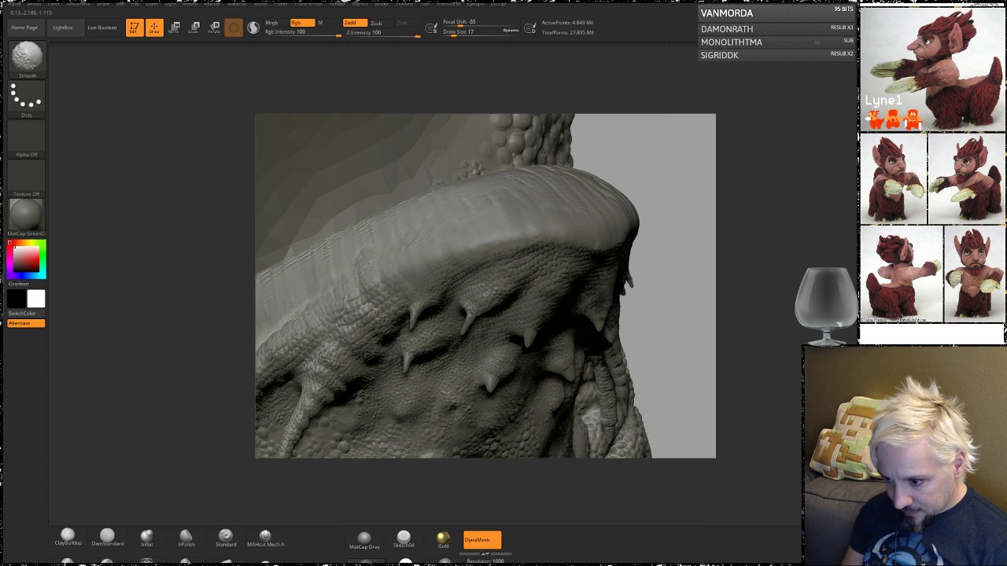
alt+drag(665, 193, 751, 197)
drag(735, 255, 771, 247)
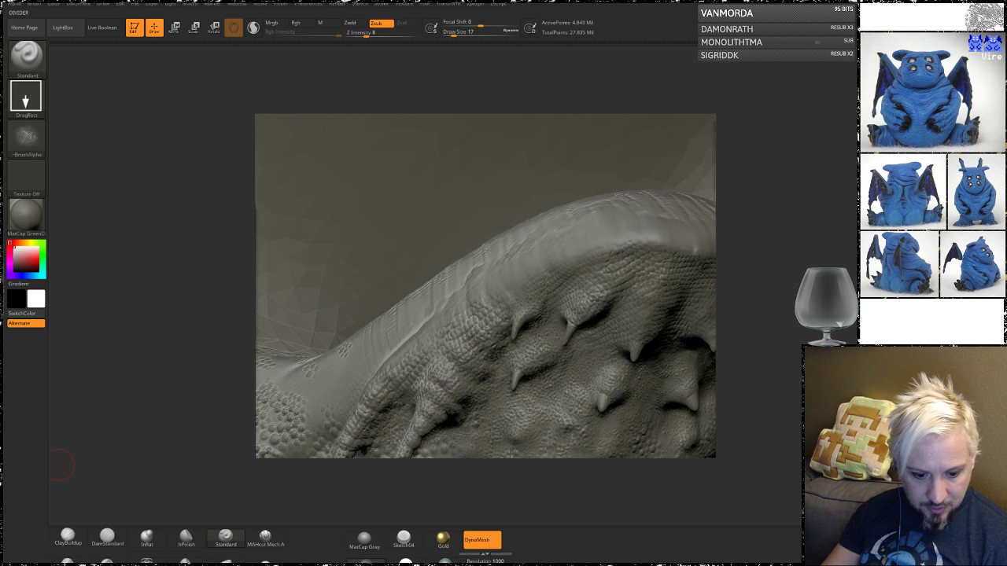
- Switch to Adobe Bridge and look through the ZAlphas folder's thumbnails for a skin alpha suited to the muzzle rim
key(alt+Tab)
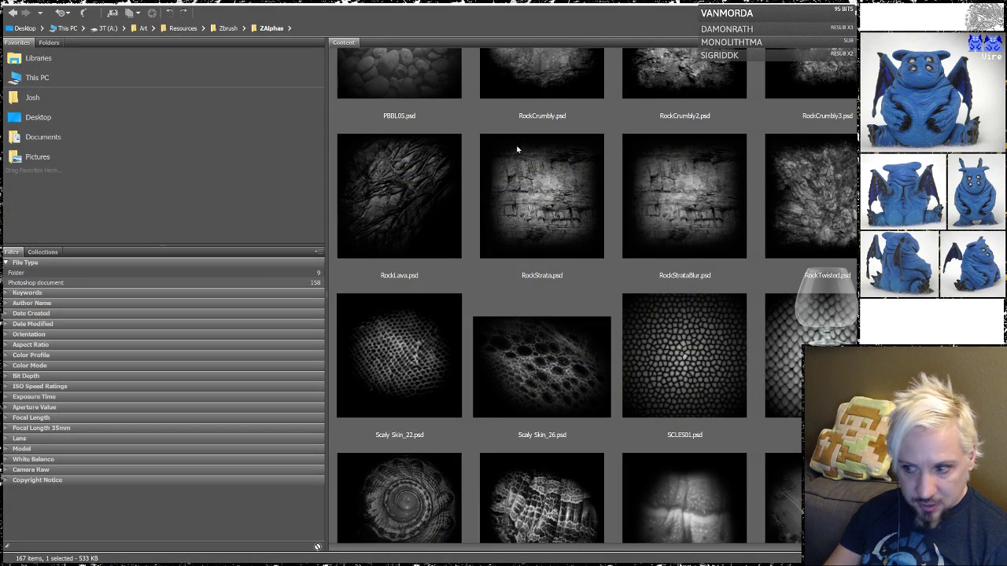
scroll(676, 267, down, 6)
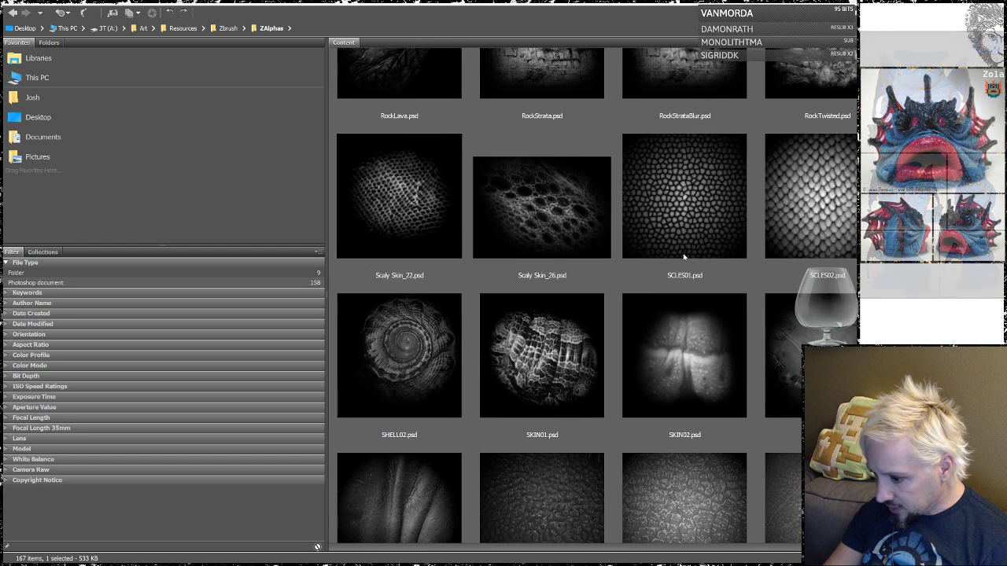
scroll(682, 253, down, 2)
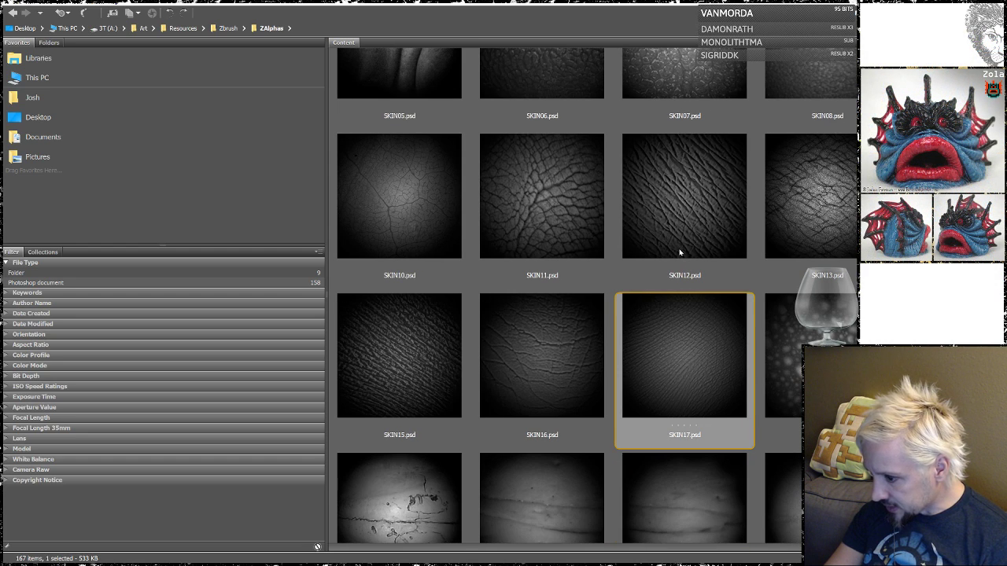
scroll(680, 252, down, 2)
scroll(680, 253, down, 4)
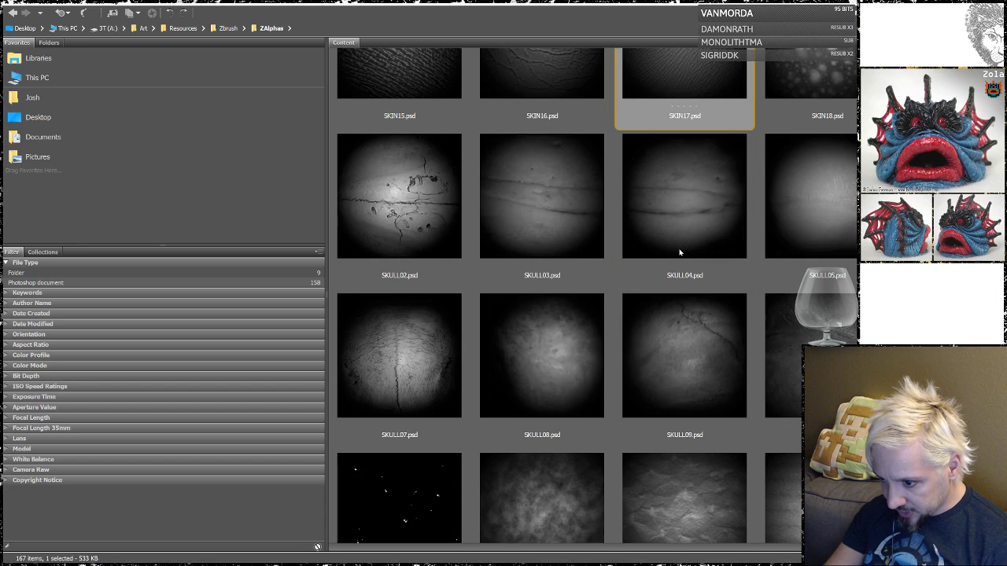
scroll(680, 253, up, 4)
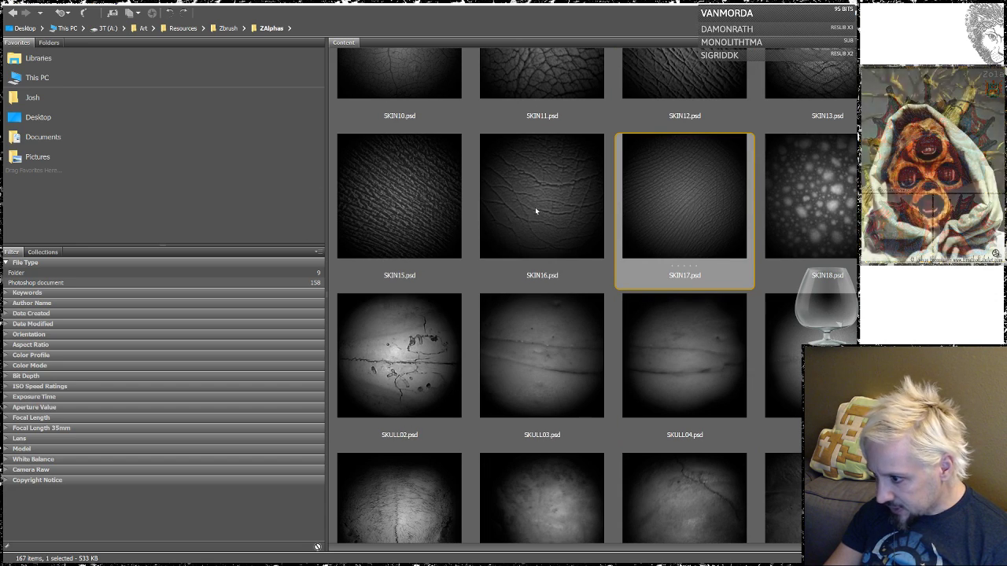
scroll(535, 206, up, 2)
scroll(546, 207, down, 6)
scroll(545, 207, down, 5)
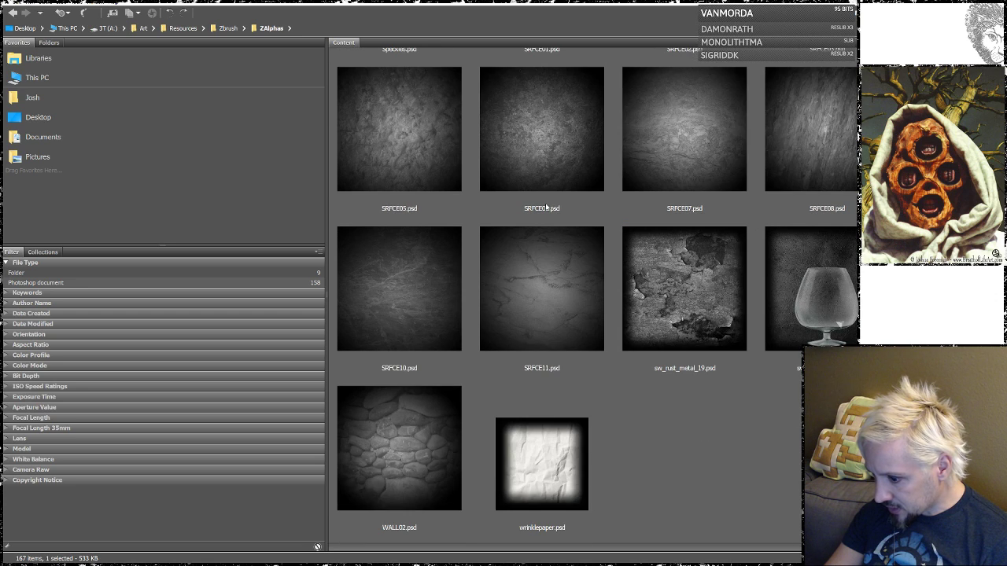
scroll(545, 207, up, 15)
scroll(545, 206, up, 10)
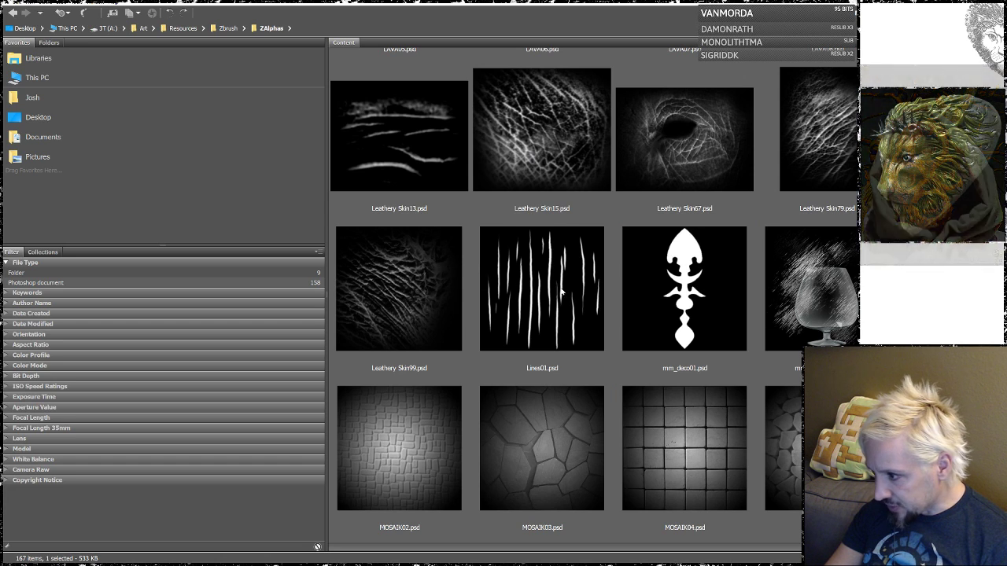
scroll(561, 291, up, 5)
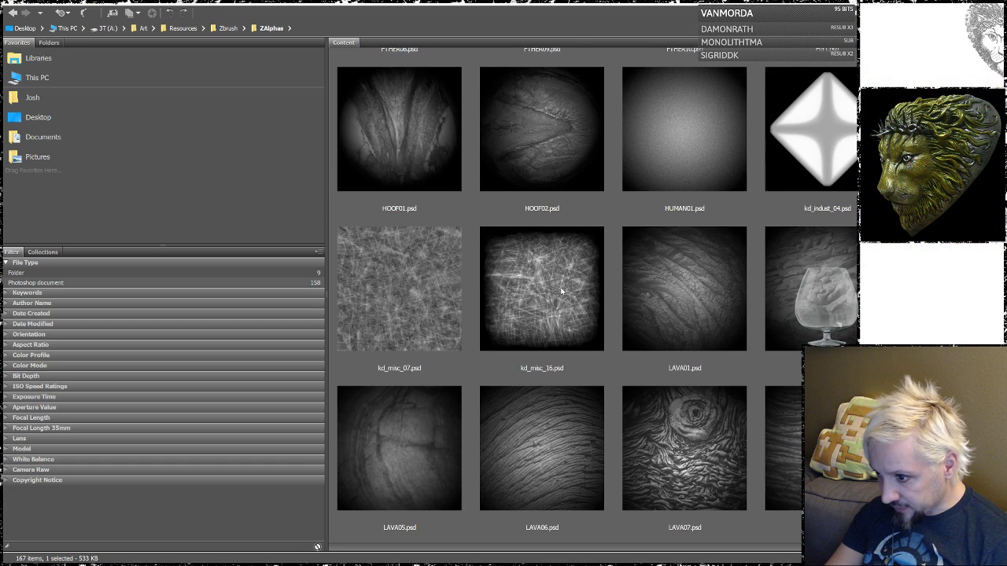
scroll(561, 292, up, 5)
scroll(561, 291, up, 3)
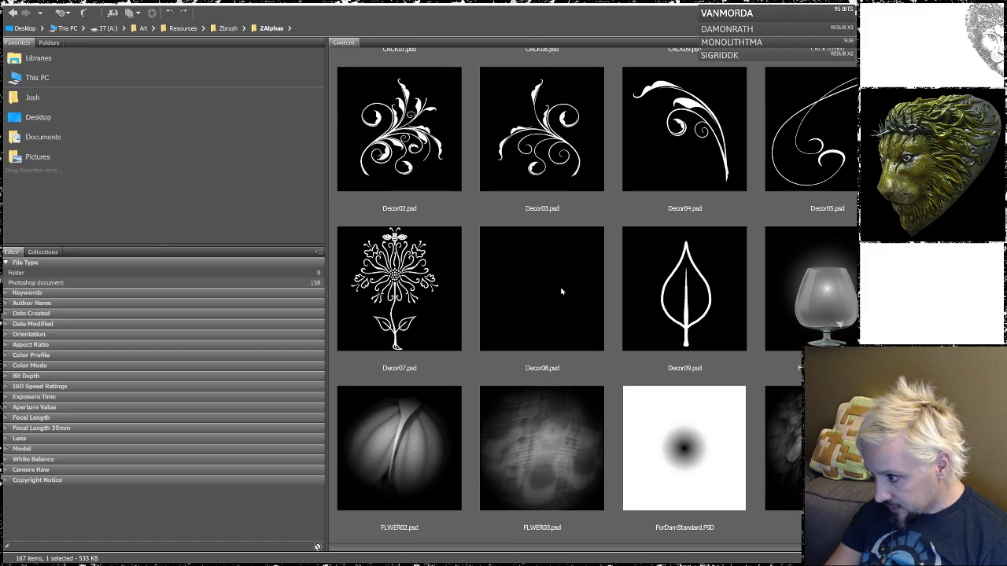
scroll(561, 292, up, 3)
scroll(561, 289, up, 6)
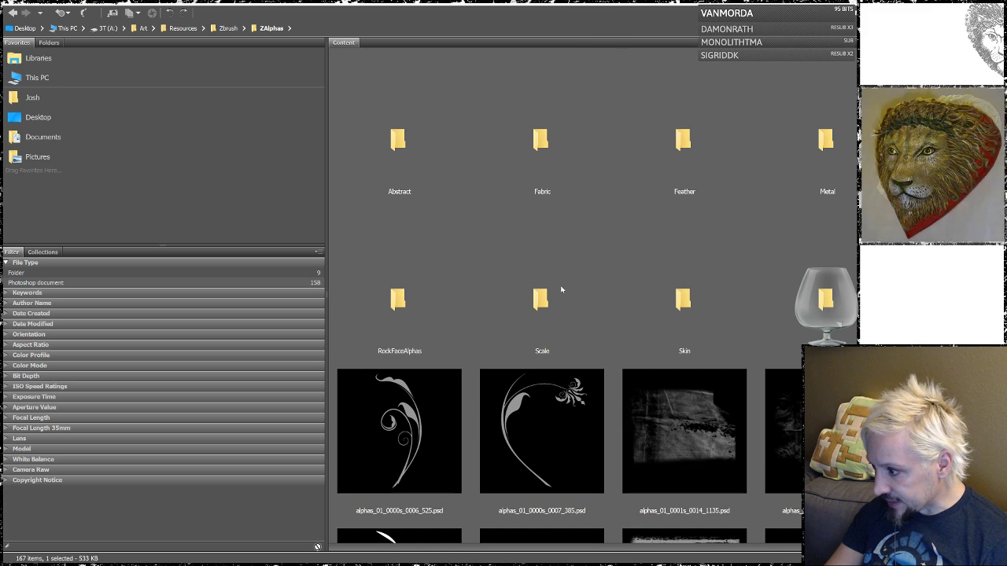
scroll(561, 290, down, 5)
scroll(561, 288, down, 12)
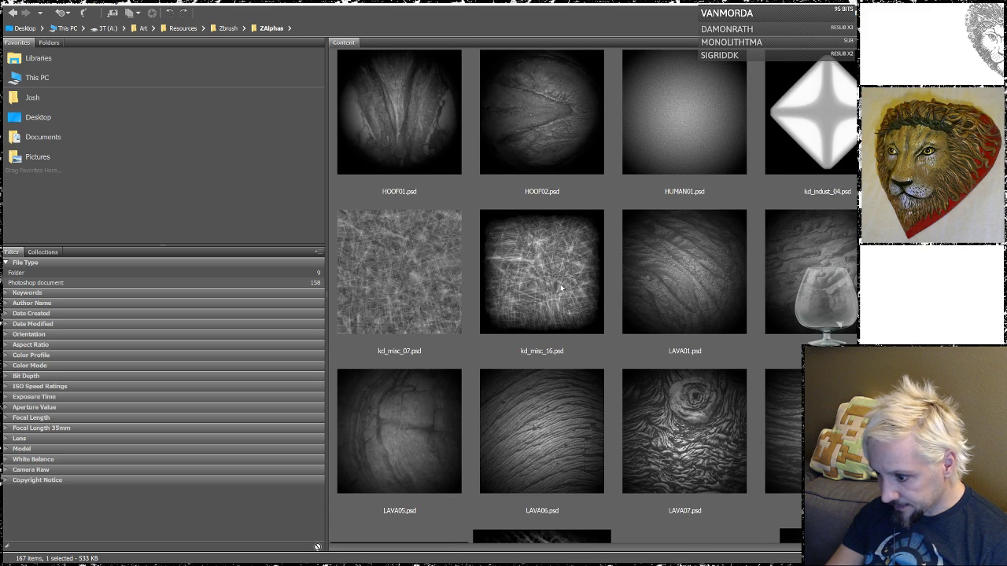
scroll(561, 284, down, 1)
scroll(560, 288, down, 1)
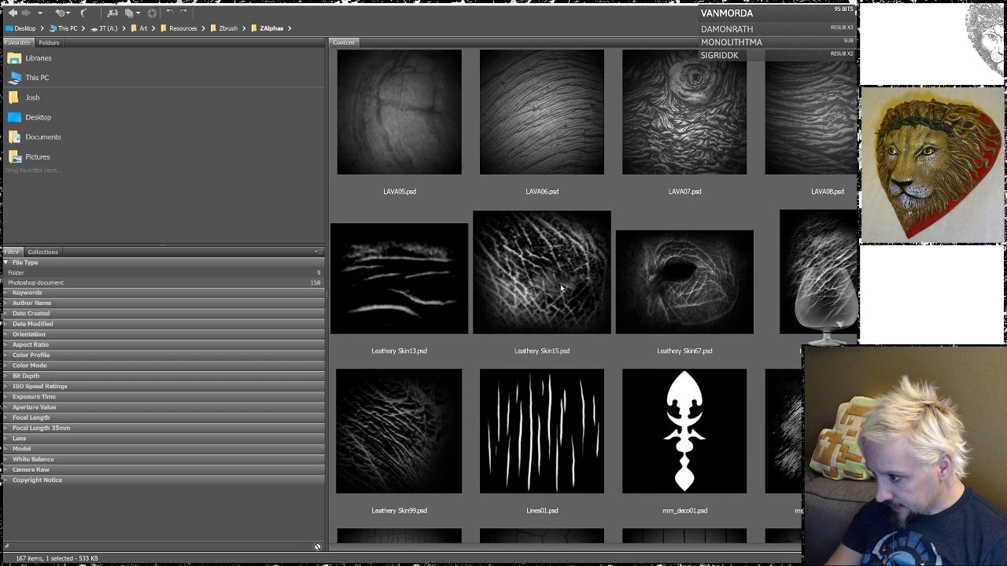
scroll(557, 282, down, 4)
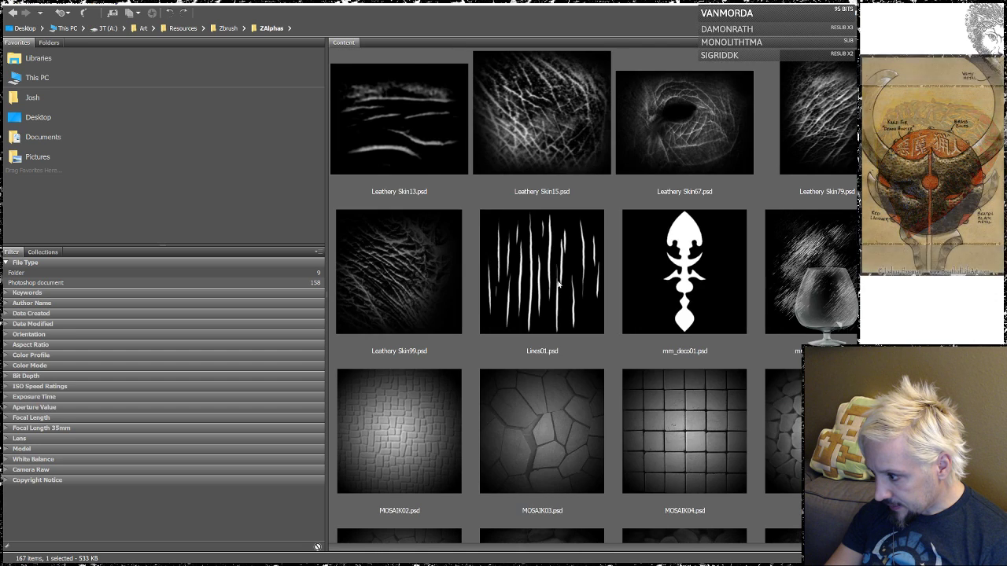
scroll(557, 281, down, 1)
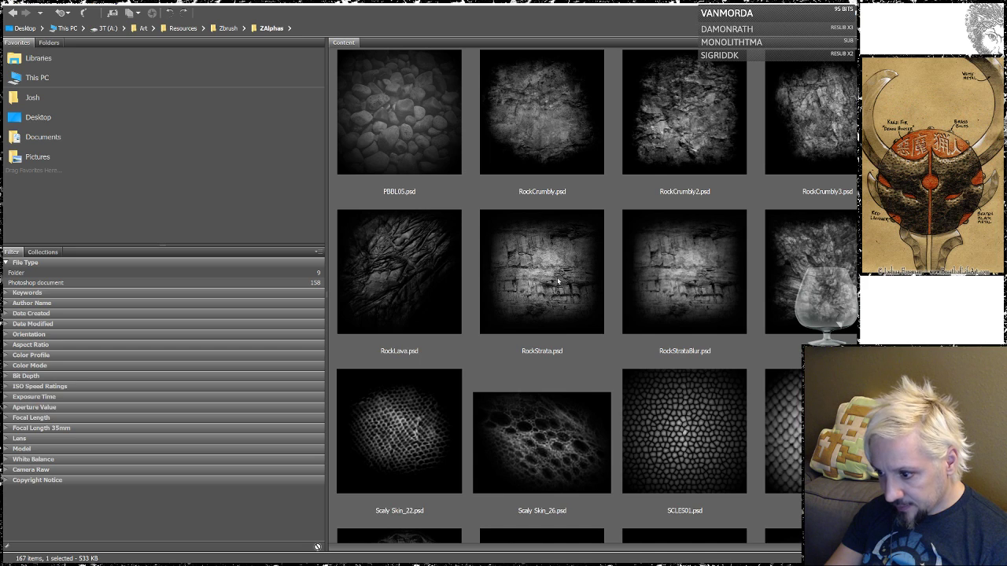
scroll(558, 281, down, 1)
scroll(557, 281, down, 2)
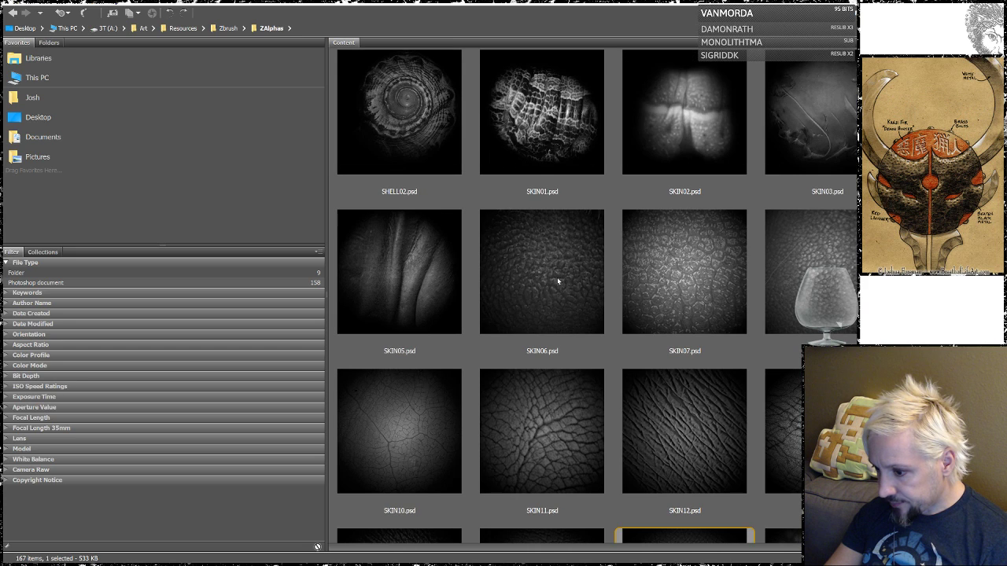
scroll(558, 281, down, 1)
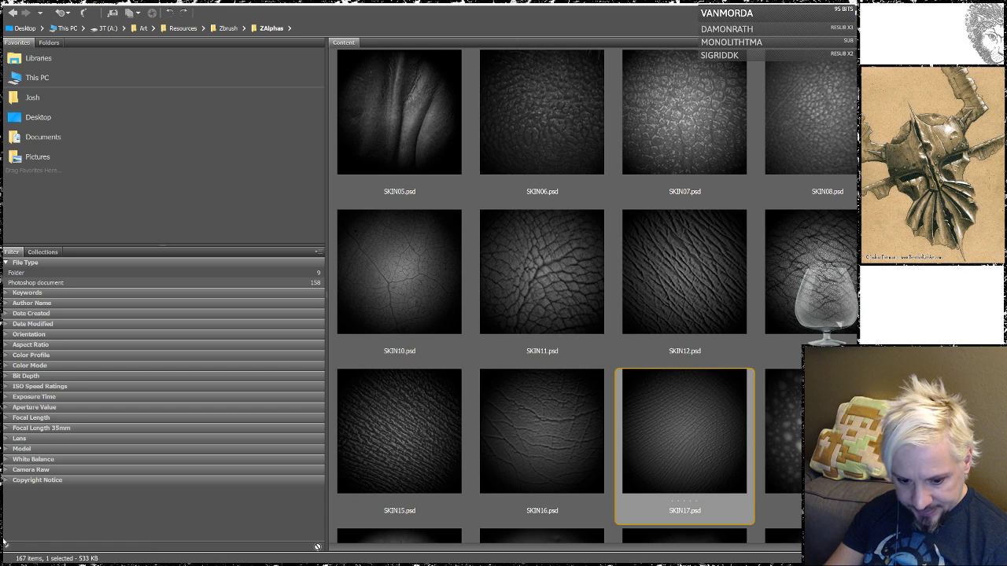
- Switch back to ZBrush and import SKIN16.psd from the ZAlphas folder as the brush alpha
key(alt+Tab)
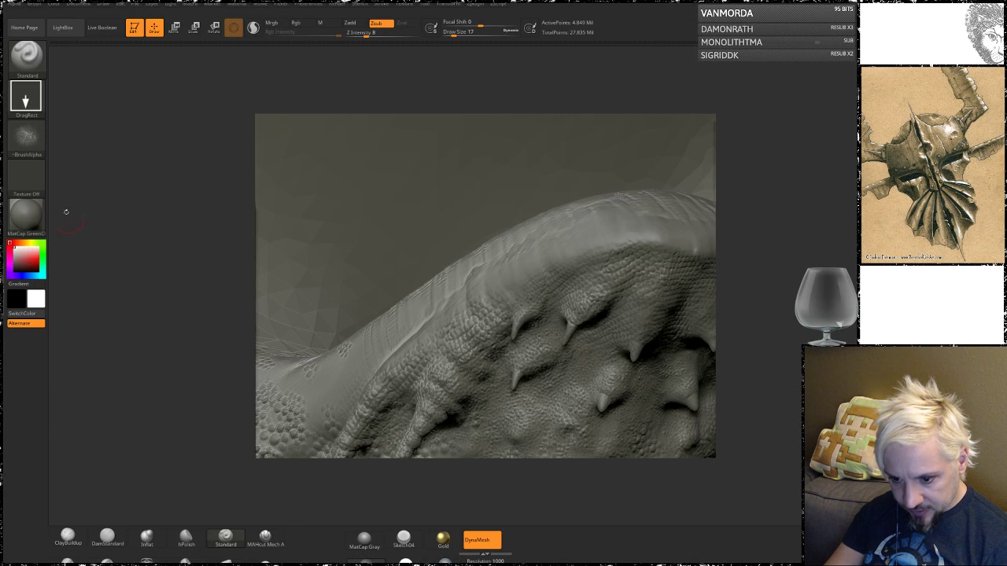
click(25, 135)
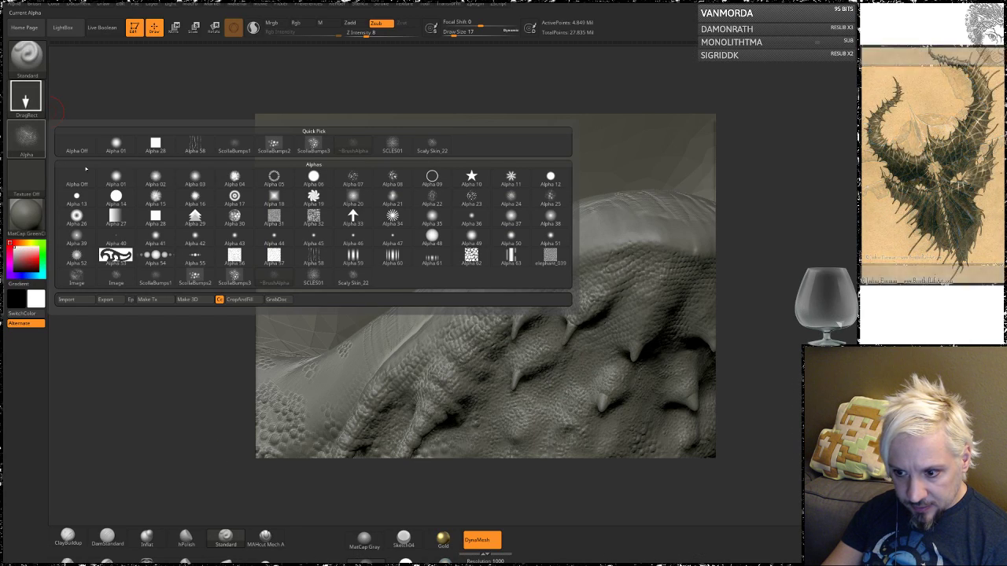
click(67, 299)
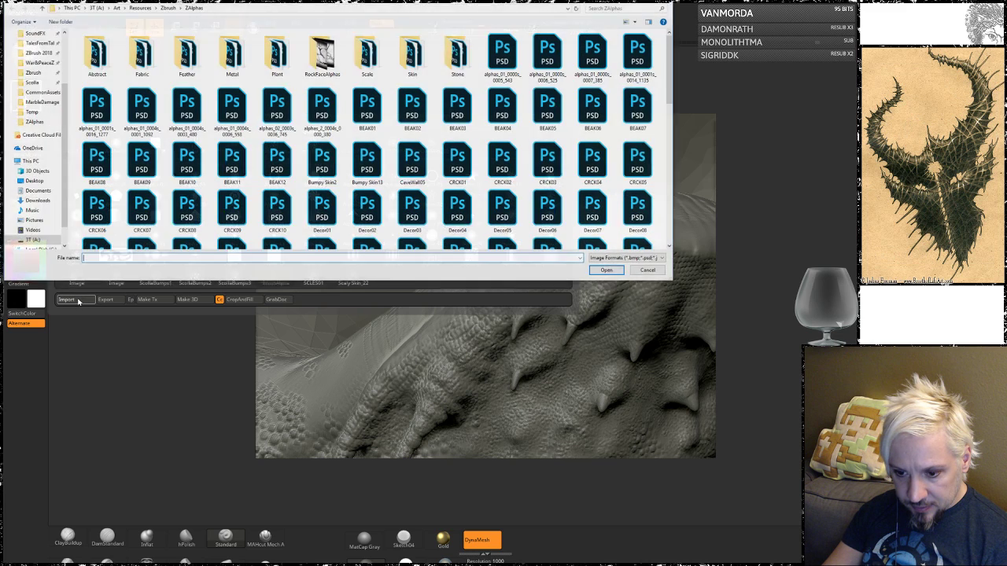
text(skin)
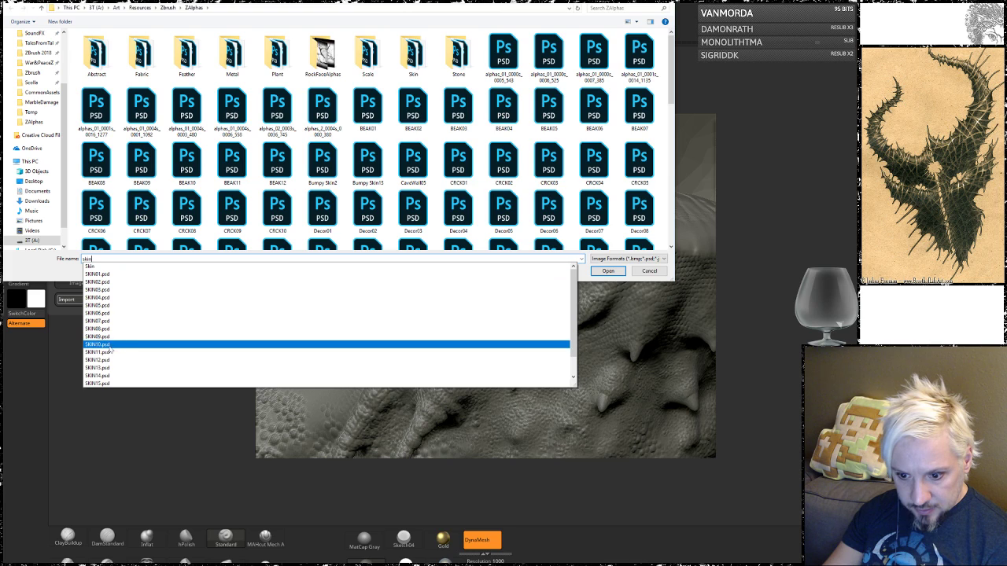
scroll(111, 376, down, 1)
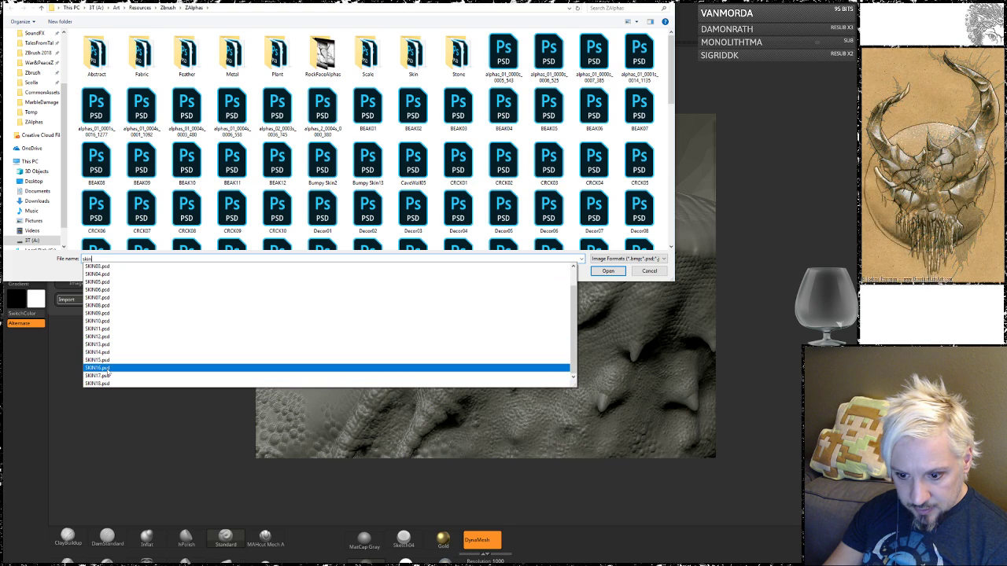
click(111, 376)
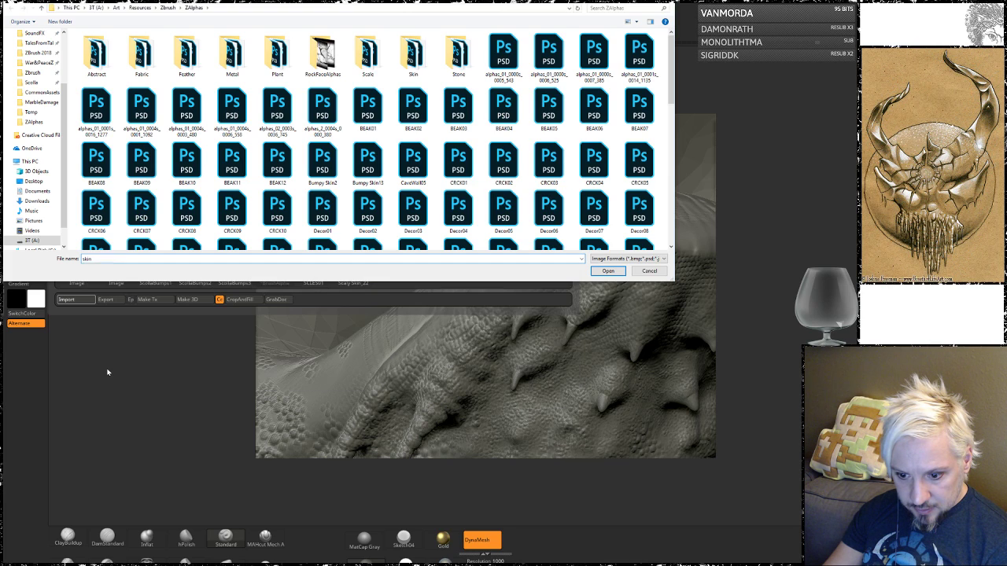
click(609, 272)
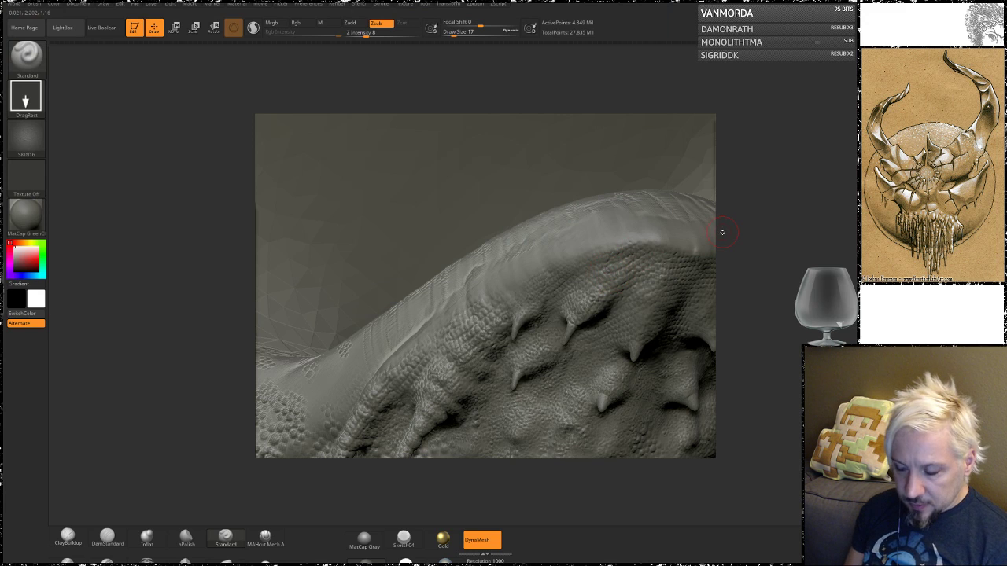
- Set the Standard brush to Zadd with Z Intensity 32 and try stamping the SKIN16 alpha on the middle of the muzzle's upper rim
right_drag(557, 233, 587, 260)
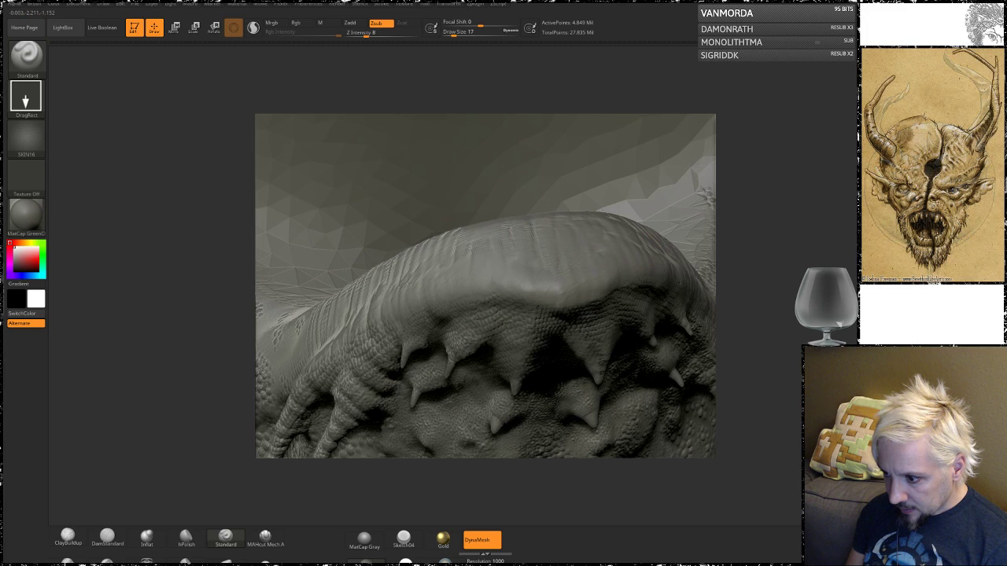
key(shift)
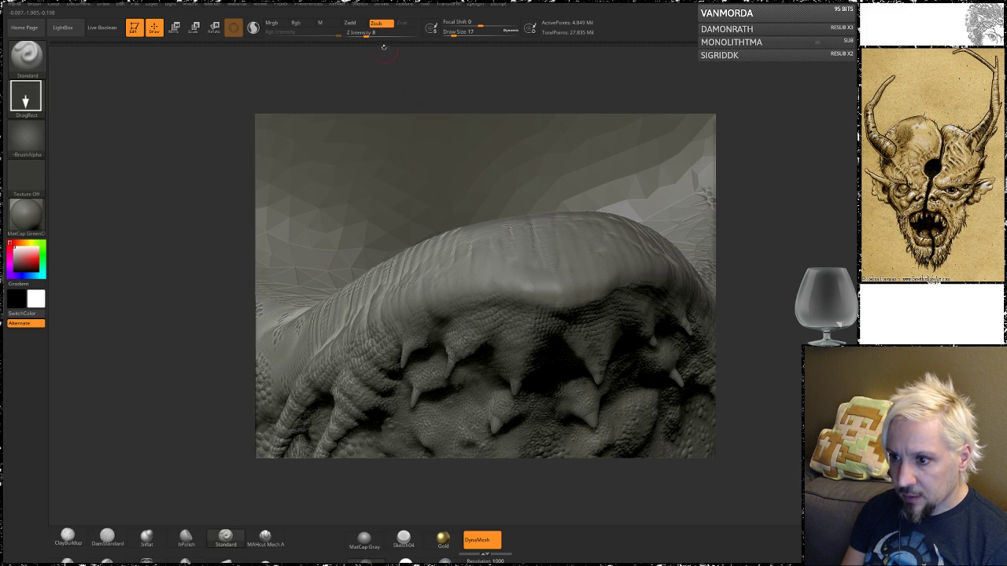
drag(366, 36, 385, 36)
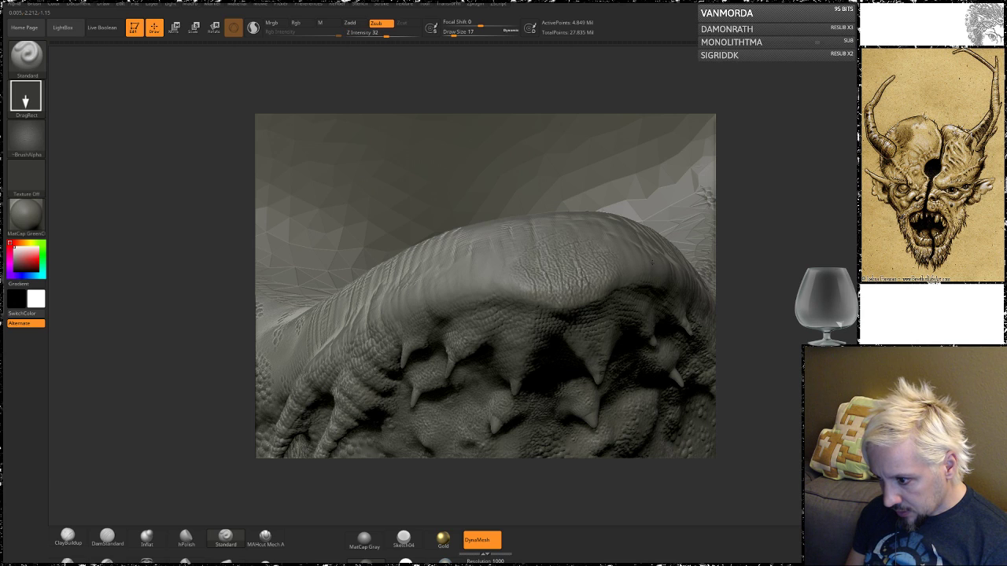
key(ctrl)
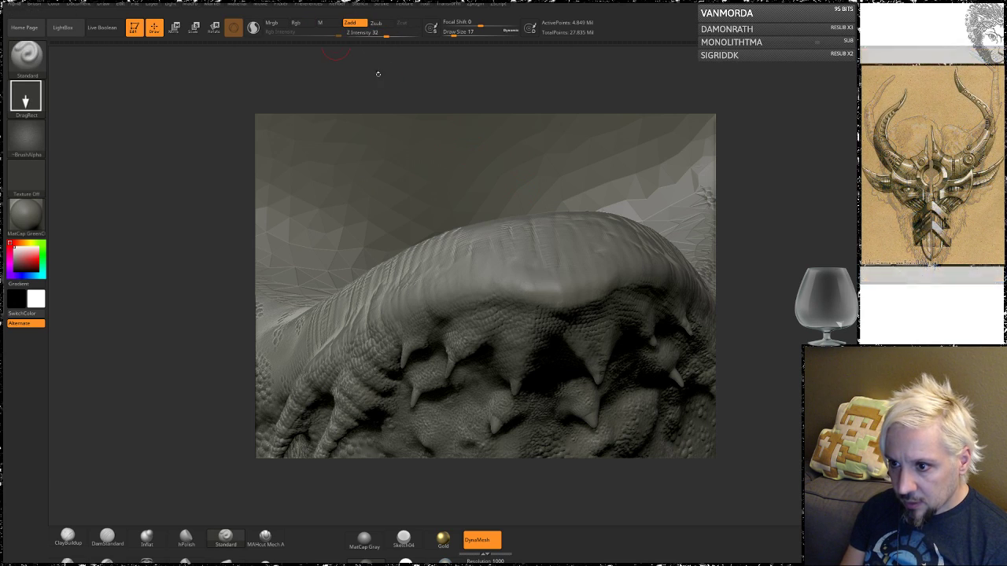
mouse_move(560, 277)
mouse_down()
mouse_move(526, 268)
mouse_move(587, 261)
mouse_move(543, 236)
mouse_move(515, 245)
mouse_move(509, 269)
mouse_up()
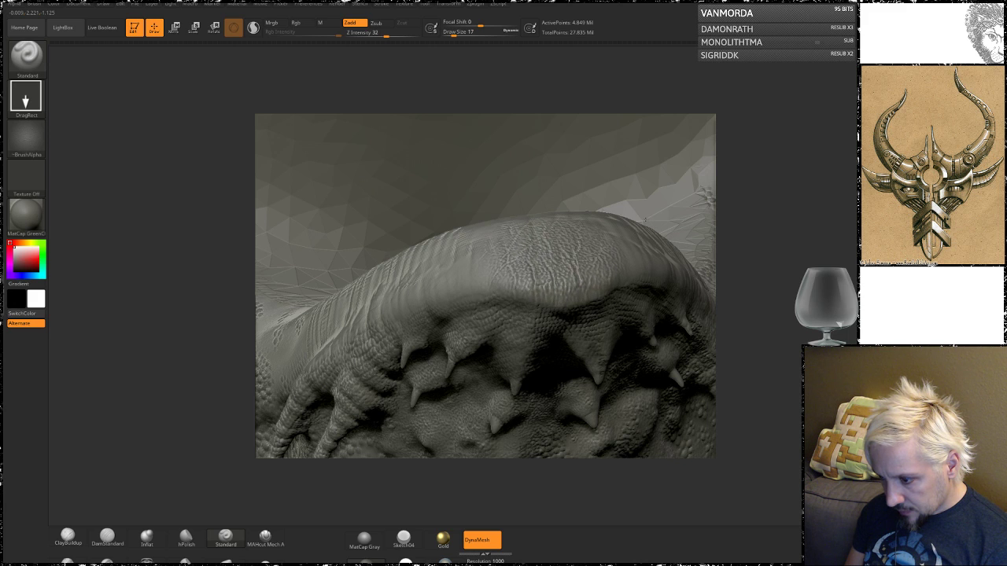
- Import SKIN15.psd as the brush alpha, try it on the middle of the muzzle's upper rim, and undo the stamp
mouse_move(758, 241)
mouse_down()
mouse_move(761, 211)
mouse_move(755, 251)
mouse_up()
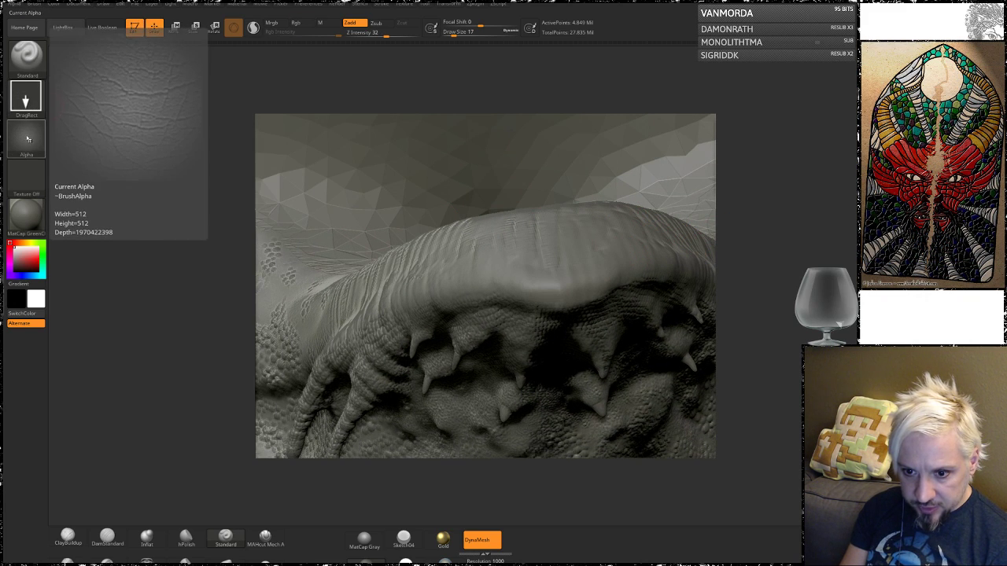
click(28, 137)
click(83, 302)
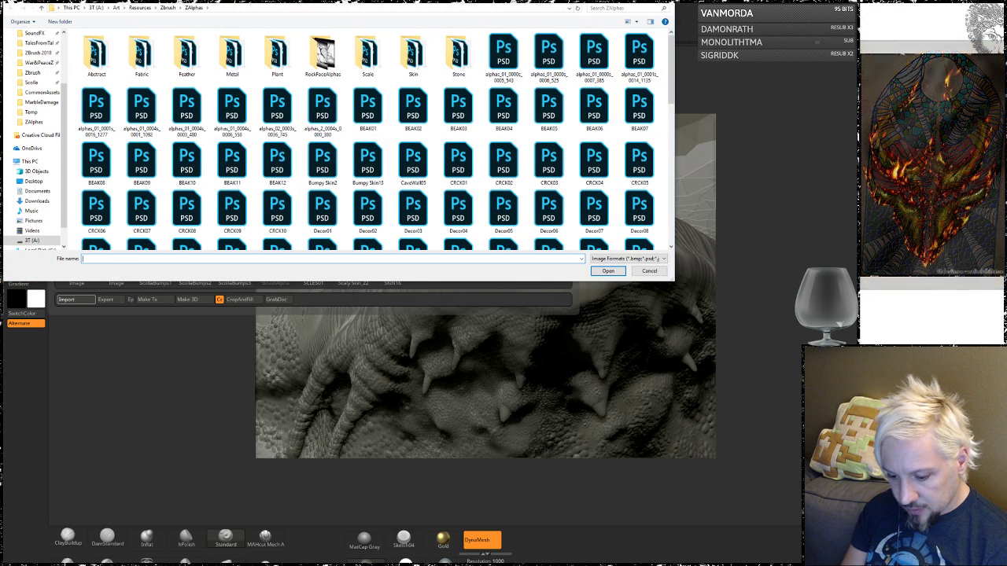
text(skin)
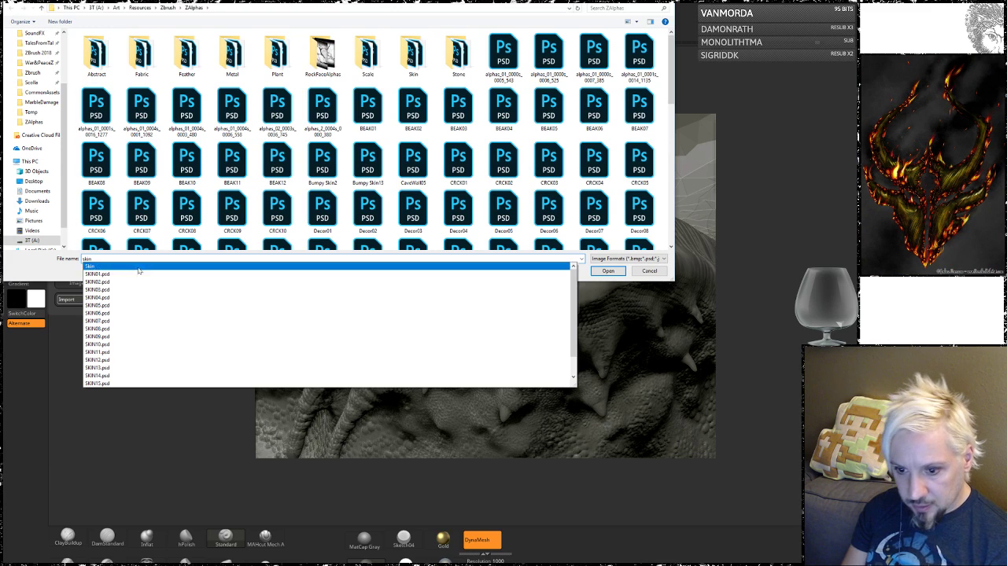
click(99, 383)
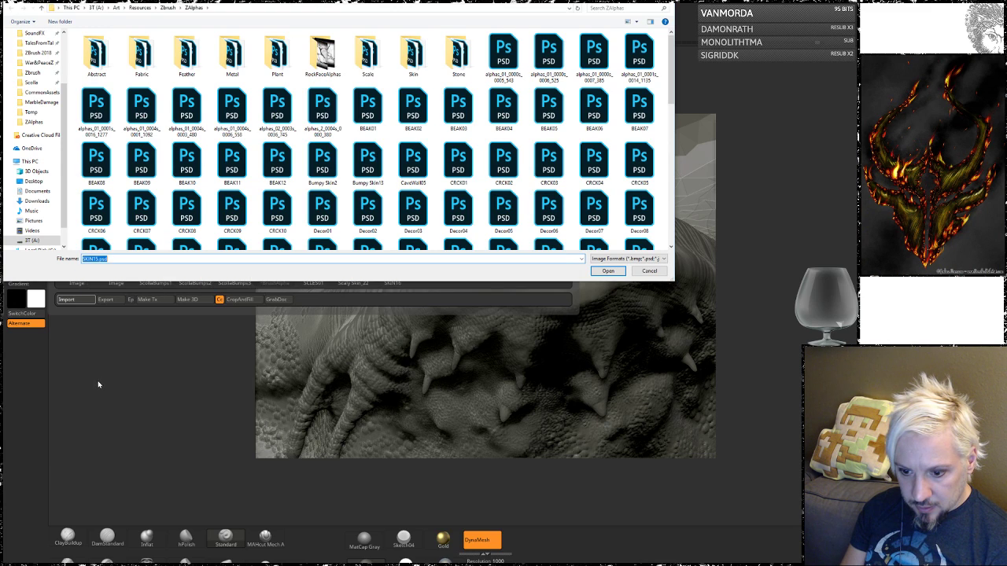
click(608, 271)
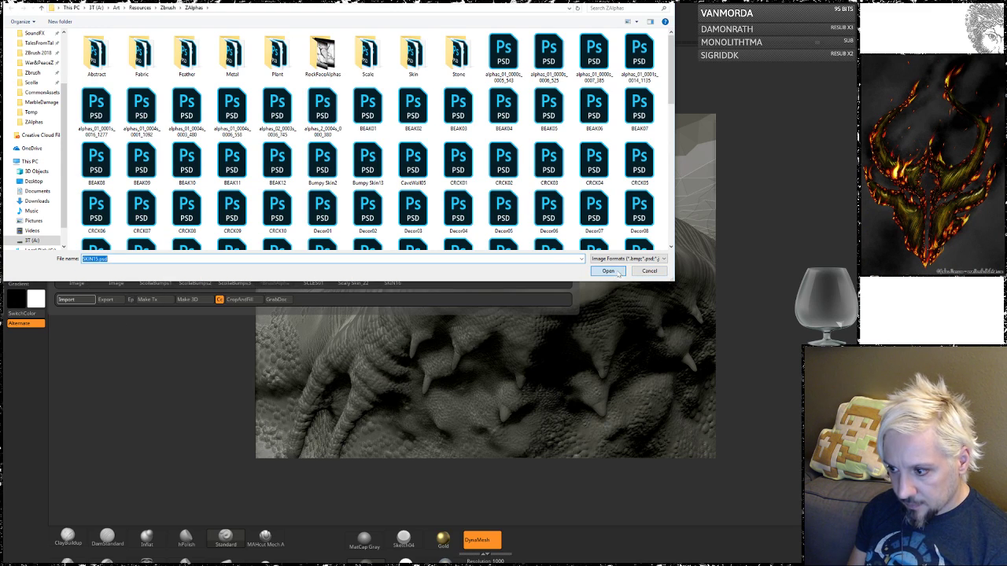
mouse_move(515, 265)
mouse_down()
mouse_move(556, 231)
mouse_move(540, 217)
mouse_up()
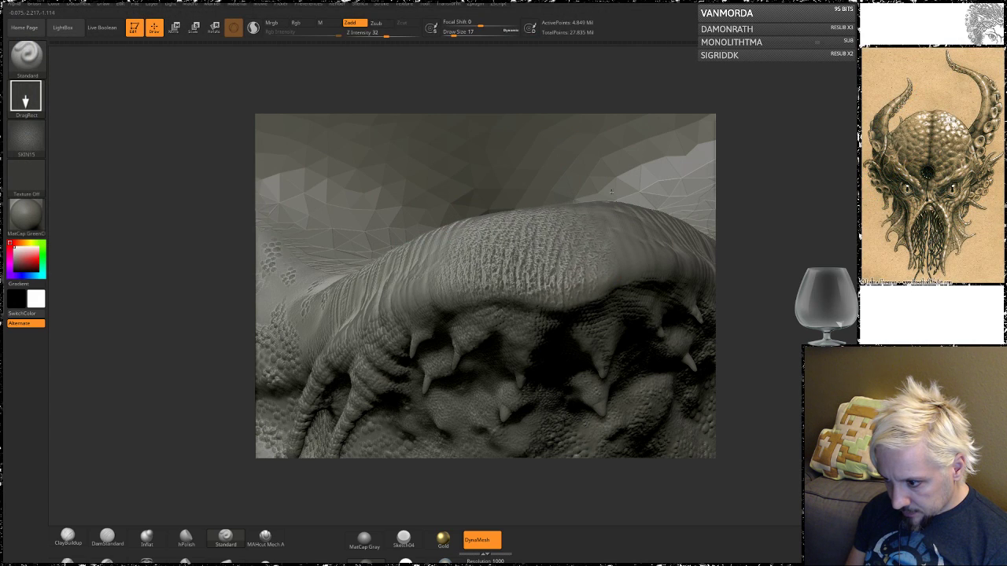
key(ctrl+z)
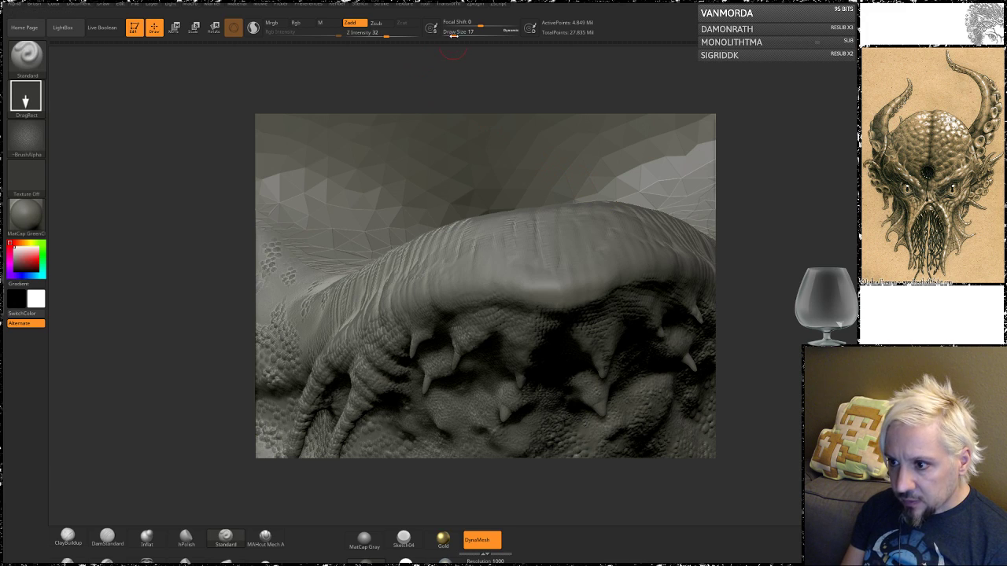
- Lower the brush's Z Intensity to 12 and stamp the SKIN15 alpha along the muzzle's upper rim, from the middle out to the side
drag(385, 35, 367, 34)
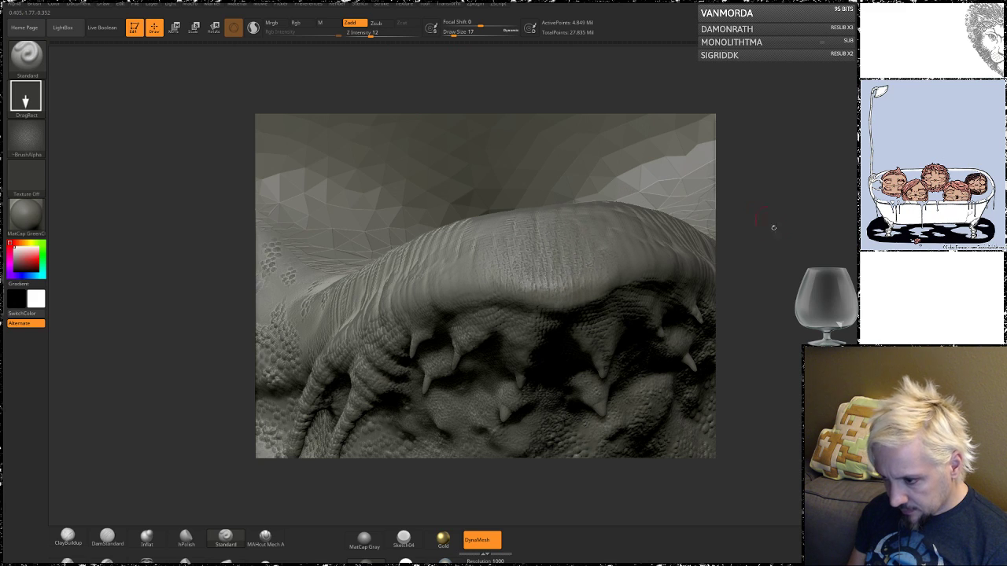
mouse_move(774, 228)
mouse_down()
mouse_move(767, 206)
mouse_move(735, 206)
mouse_up()
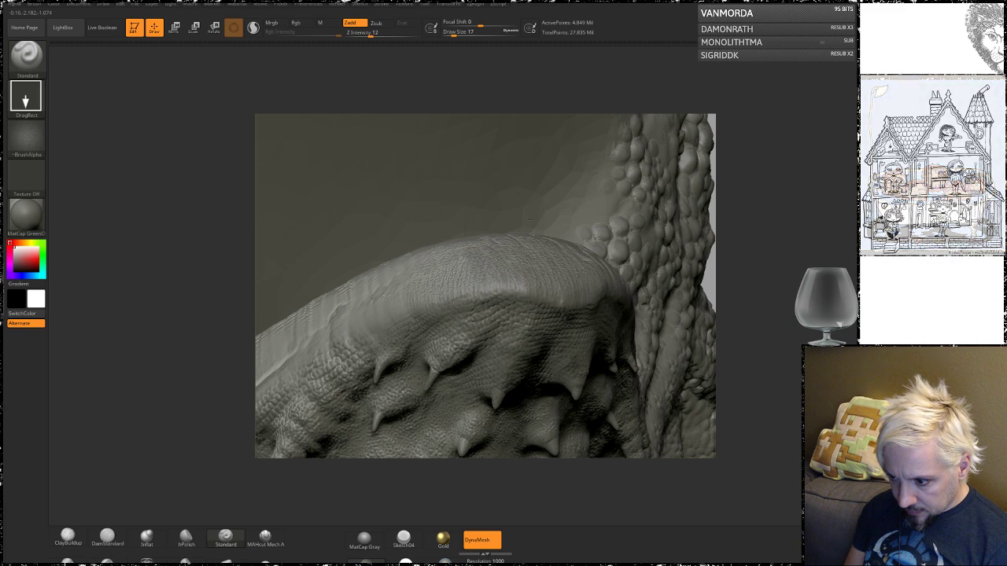
drag(774, 246, 472, 265)
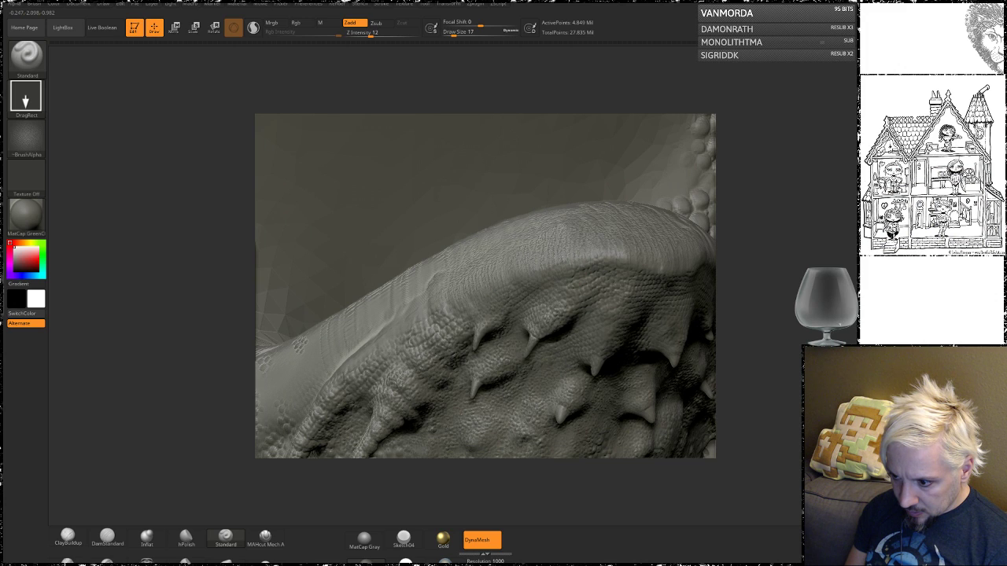
drag(761, 210, 771, 214)
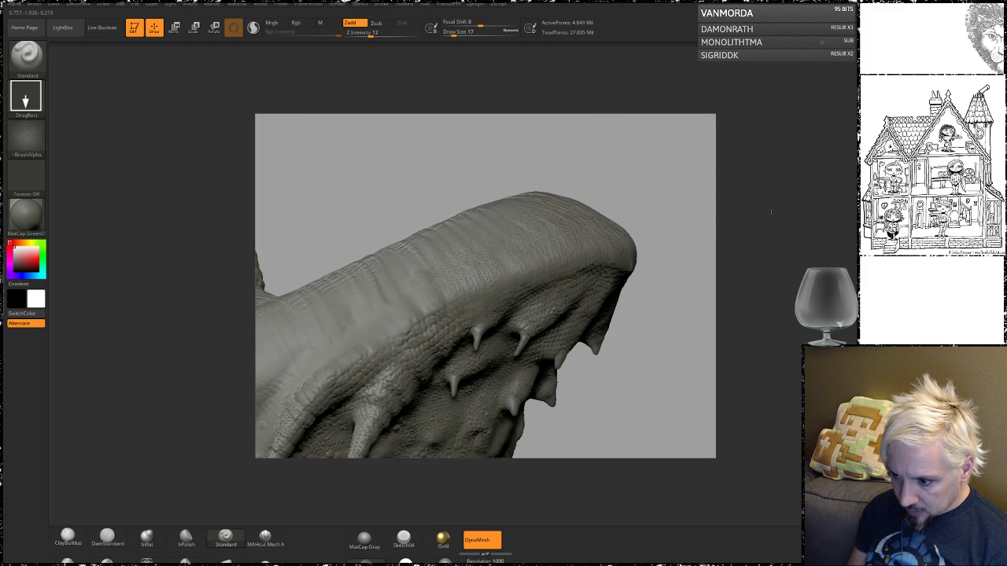
mouse_move(712, 257)
mouse_down()
mouse_move(703, 220)
mouse_move(713, 210)
mouse_up()
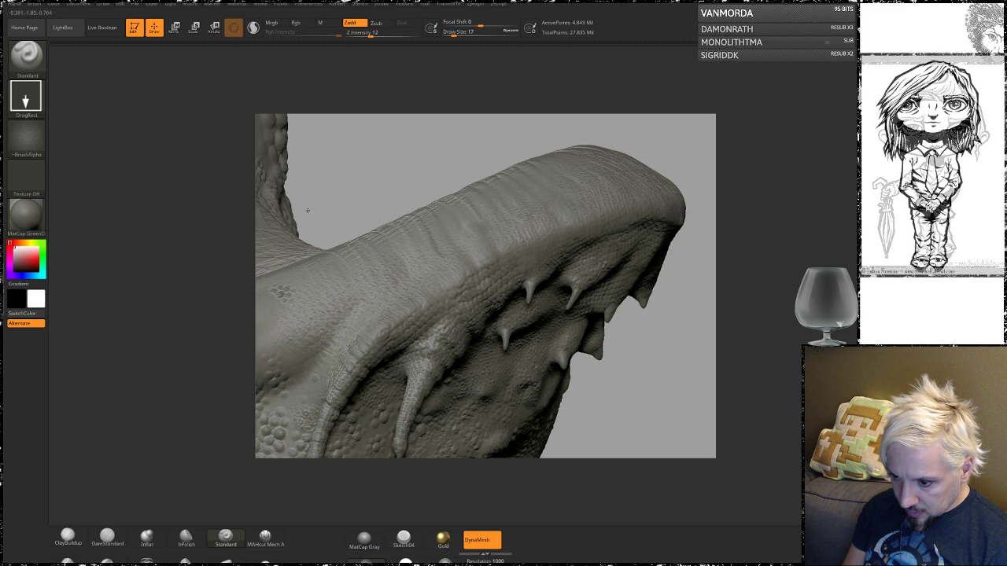
drag(750, 184, 512, 176)
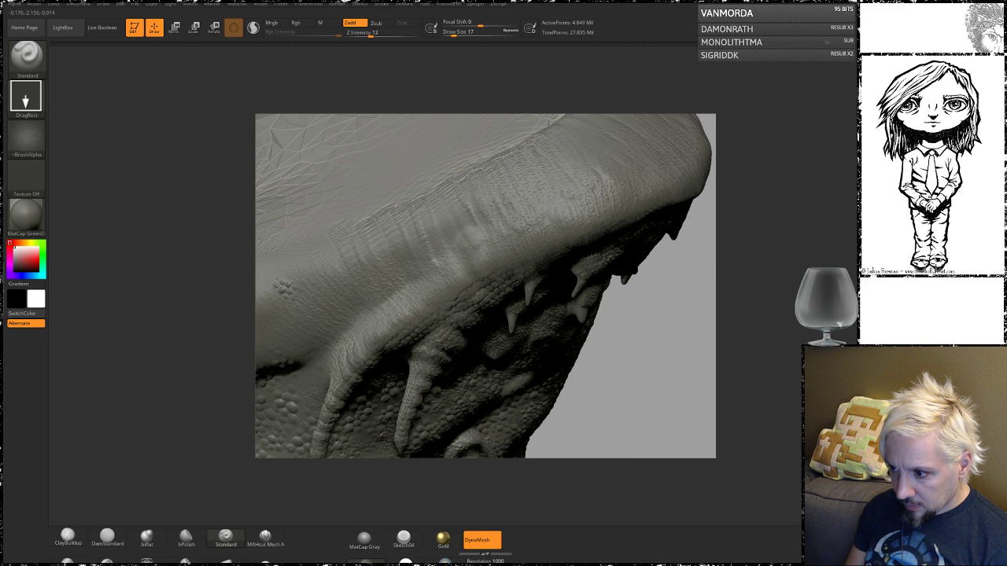
- Choose the DamStandard brush and set its draw size to 4 for detailing the front rim of the creature's lower lip
mouse_move(676, 331)
mouse_down()
mouse_move(663, 270)
mouse_move(642, 283)
mouse_move(589, 270)
mouse_up()
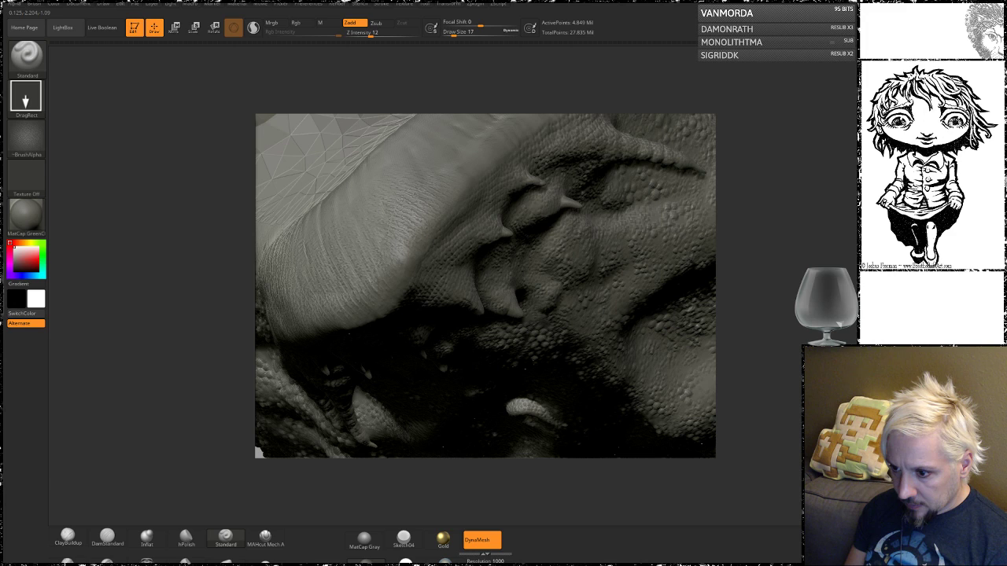
drag(766, 193, 387, 257)
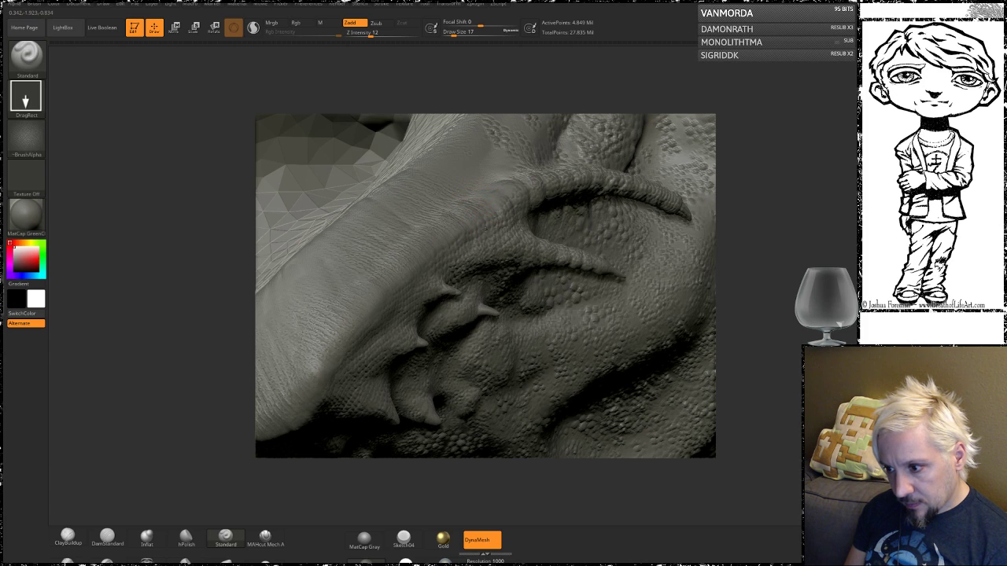
mouse_move(718, 381)
alt+mouse_down()
mouse_move(724, 312)
mouse_move(778, 249)
mouse_move(787, 209)
mouse_move(731, 290)
mouse_move(690, 209)
mouse_move(668, 266)
mouse_move(675, 253)
alt+mouse_up()
click(111, 538)
mouse_move(775, 268)
alt+mouse_down()
mouse_move(772, 238)
mouse_move(779, 267)
mouse_move(837, 246)
mouse_move(944, 273)
alt+mouse_up()
key(space)
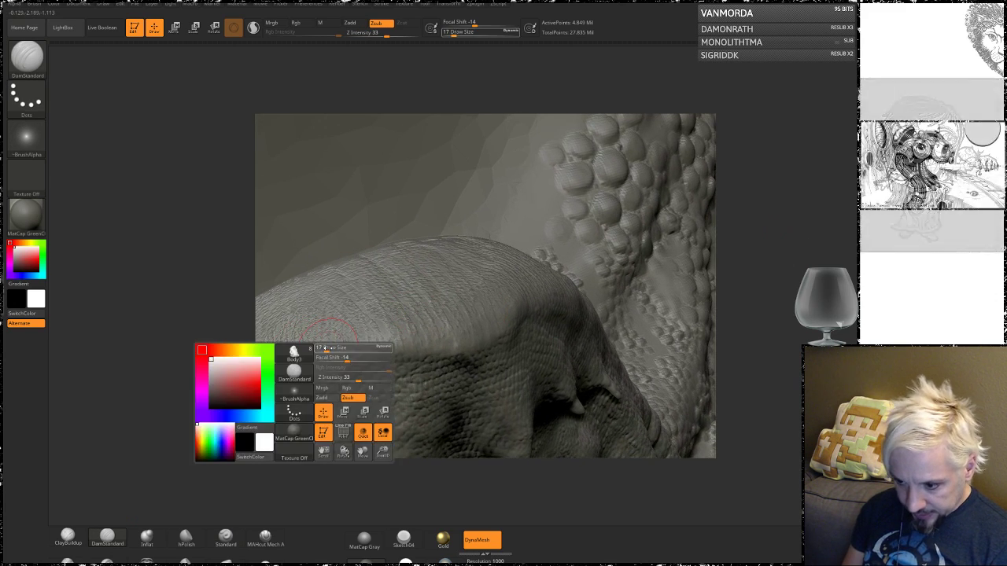
drag(329, 350, 317, 350)
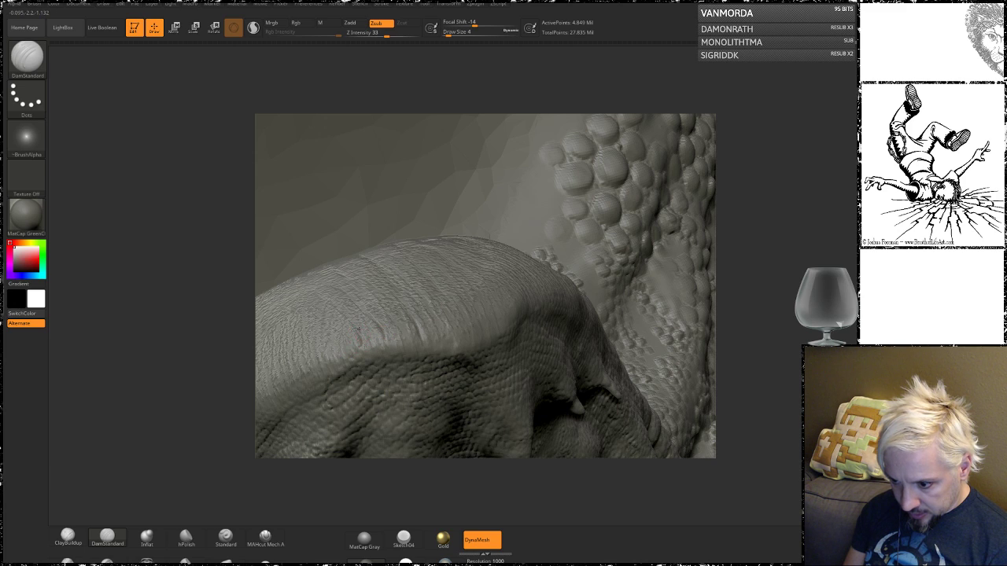
- Carve a row of fine vertical grooves across the front rim of the lower lip with DamStandard
drag(775, 277, 721, 271)
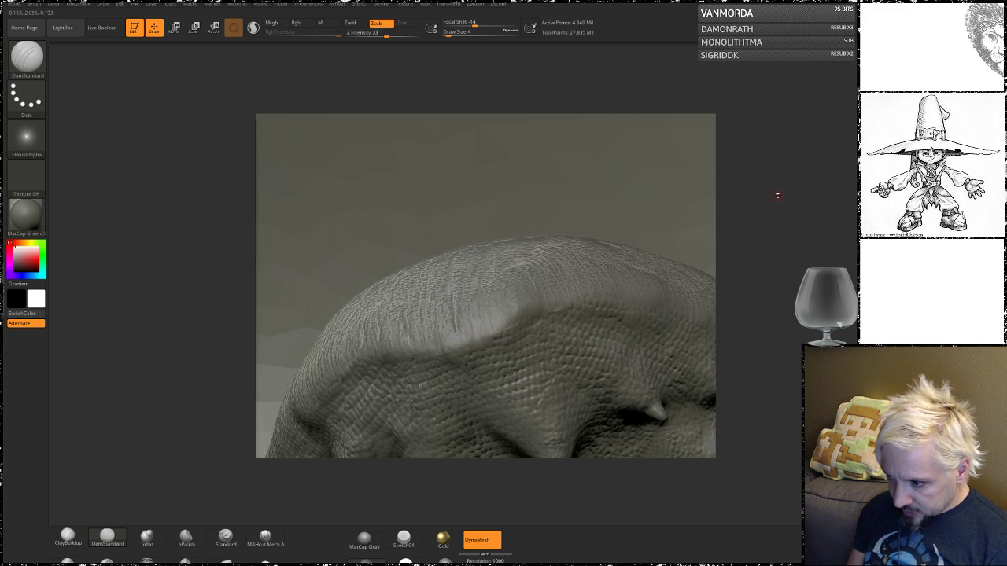
drag(777, 195, 455, 306)
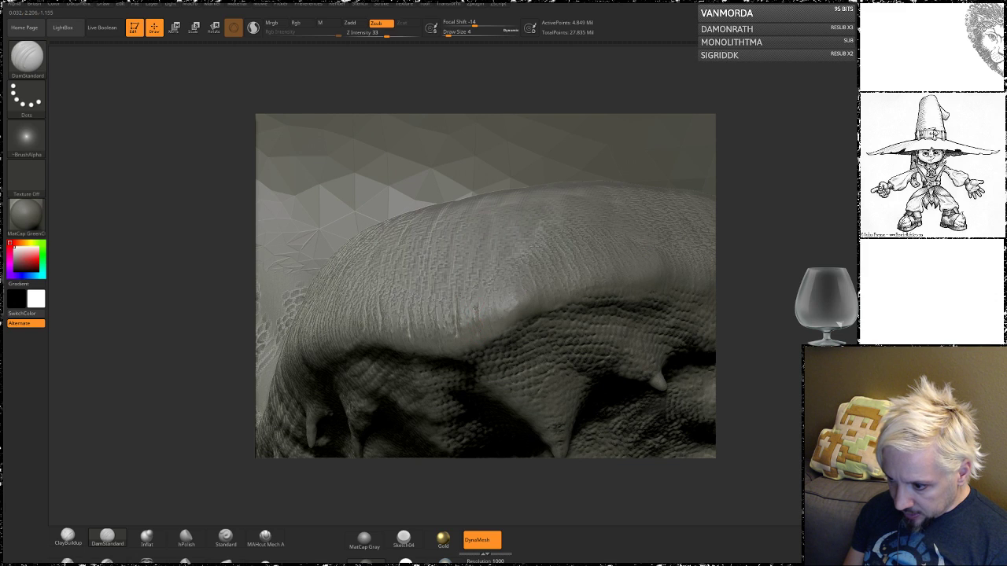
drag(742, 221, 735, 188)
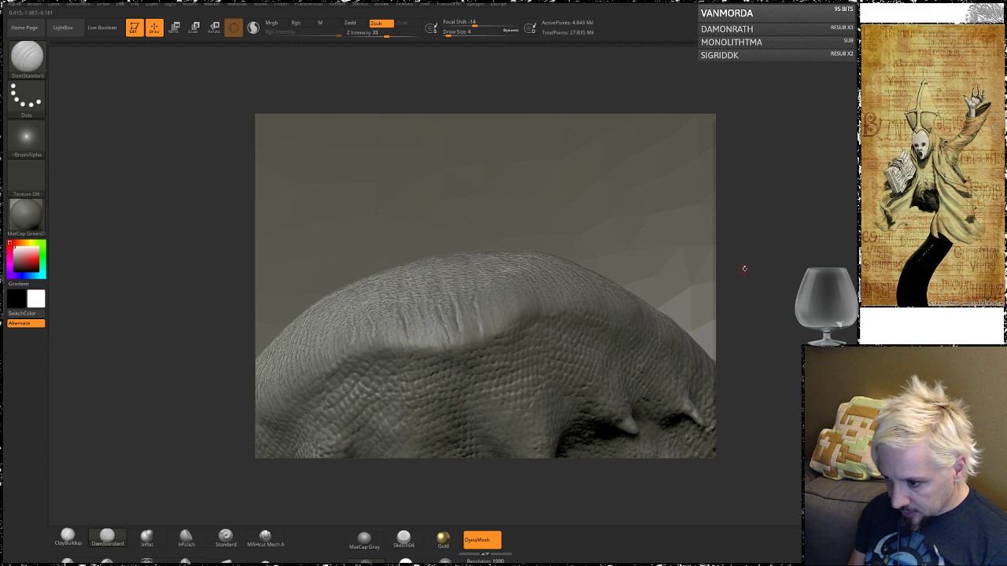
drag(744, 270, 780, 269)
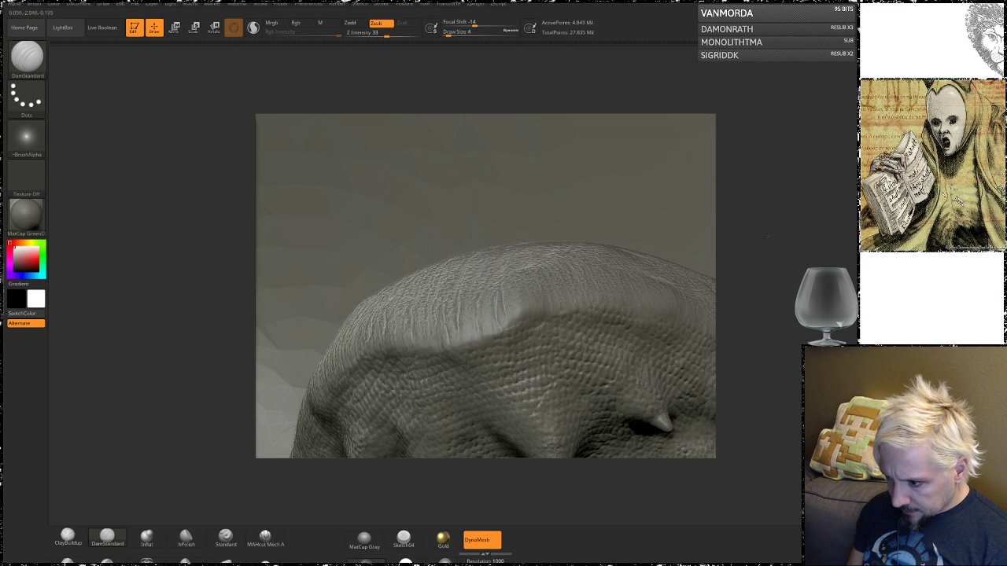
drag(744, 277, 775, 269)
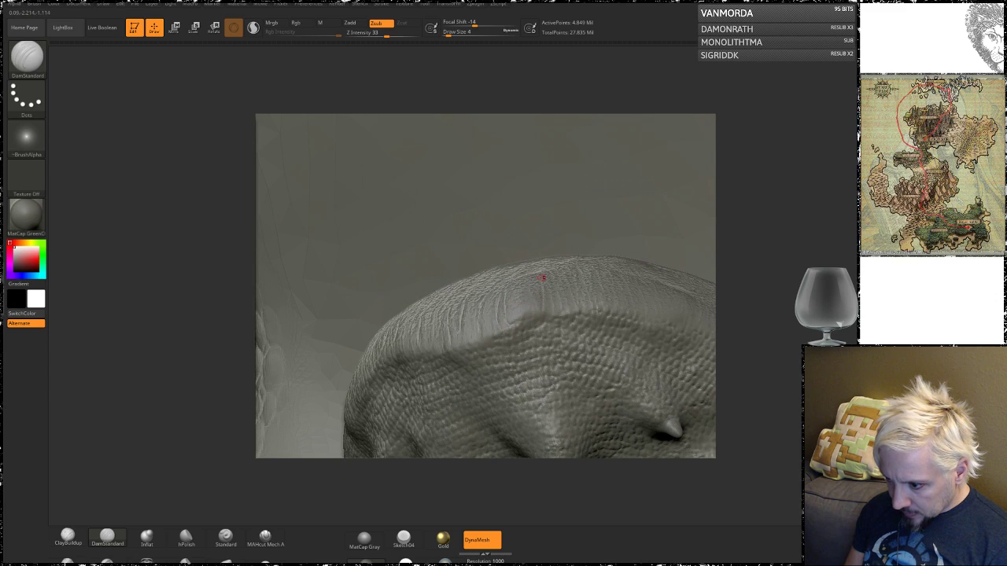
alt+drag(786, 291, 801, 344)
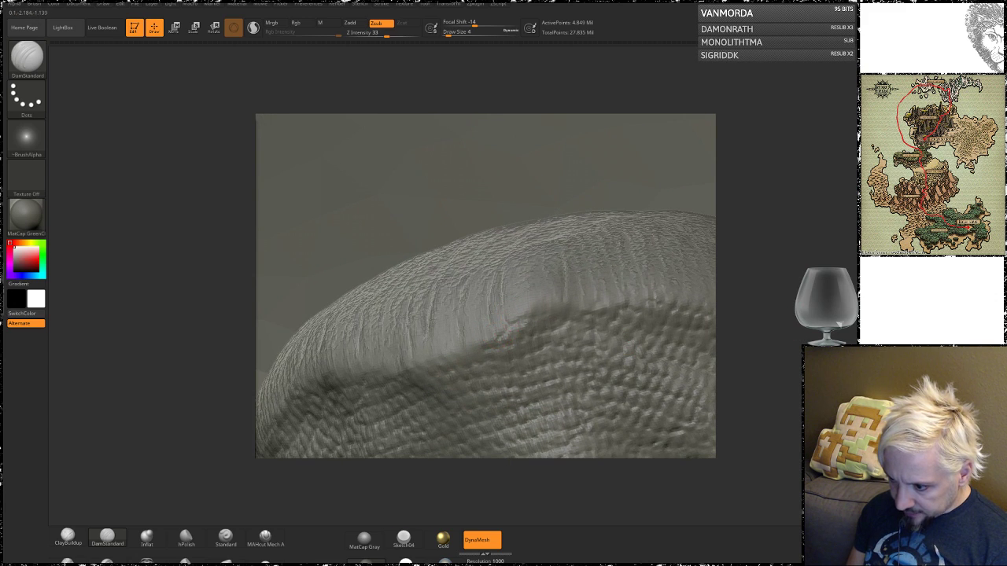
drag(754, 307, 735, 332)
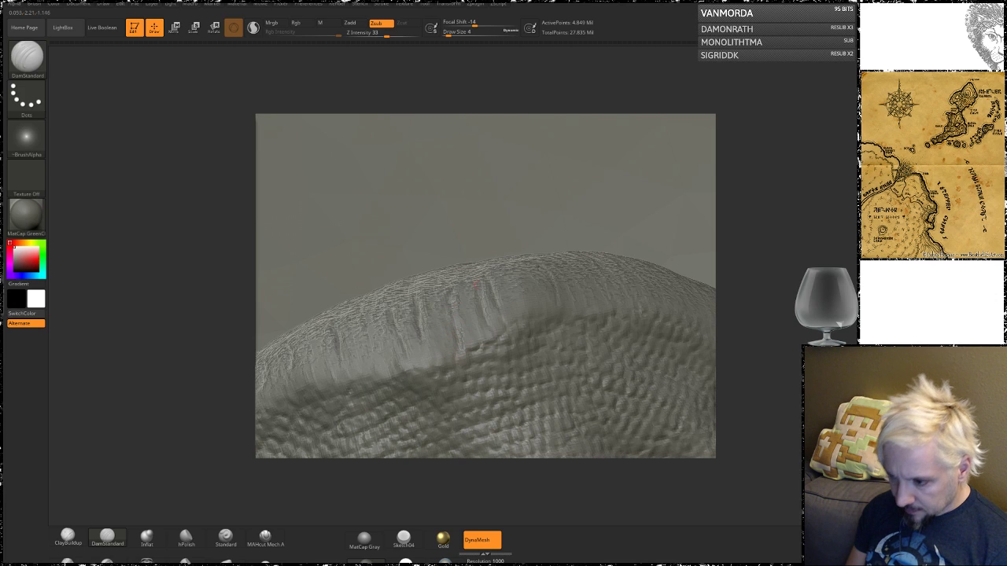
drag(755, 293, 737, 308)
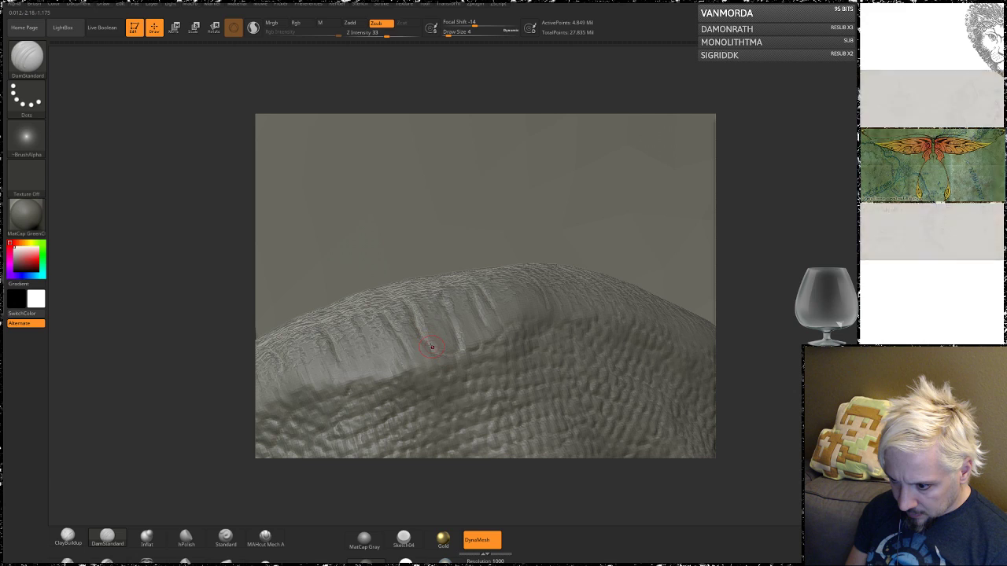
- Carve short curved creases joining the bottoms of the lip grooves into rounded folds along the scale boundary
drag(773, 257, 740, 274)
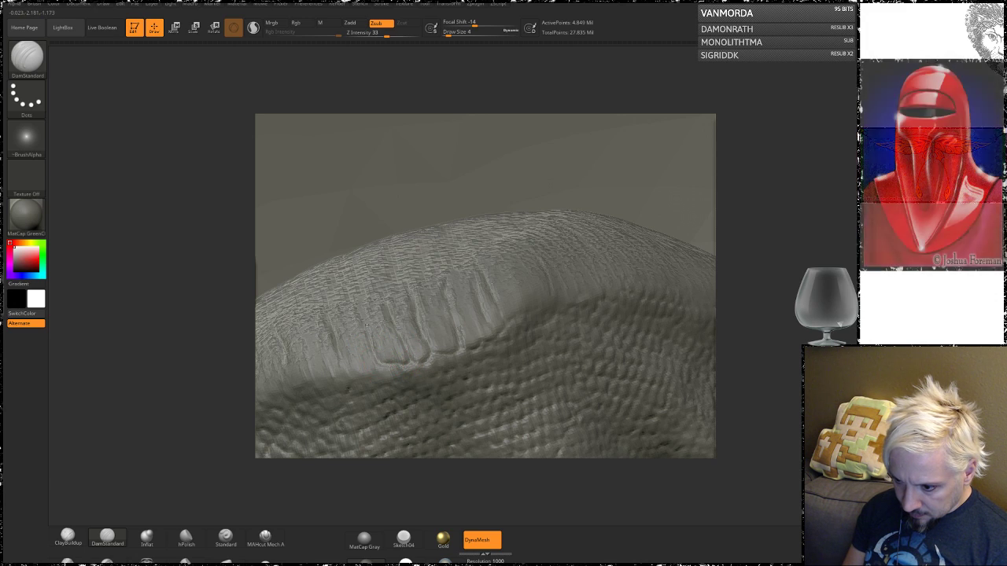
mouse_move(162, 310)
mouse_down()
mouse_move(234, 251)
mouse_move(248, 260)
mouse_up()
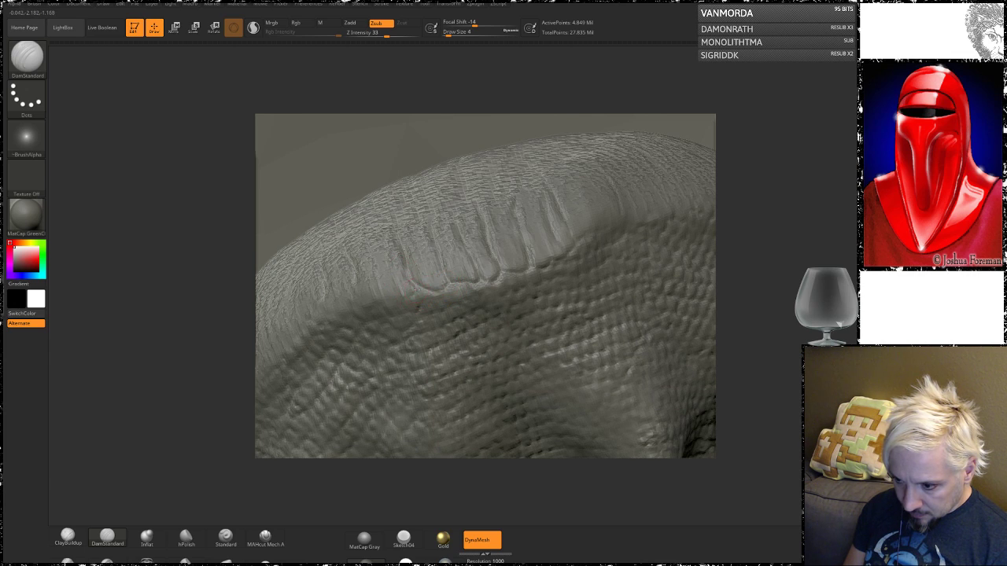
drag(248, 260, 205, 228)
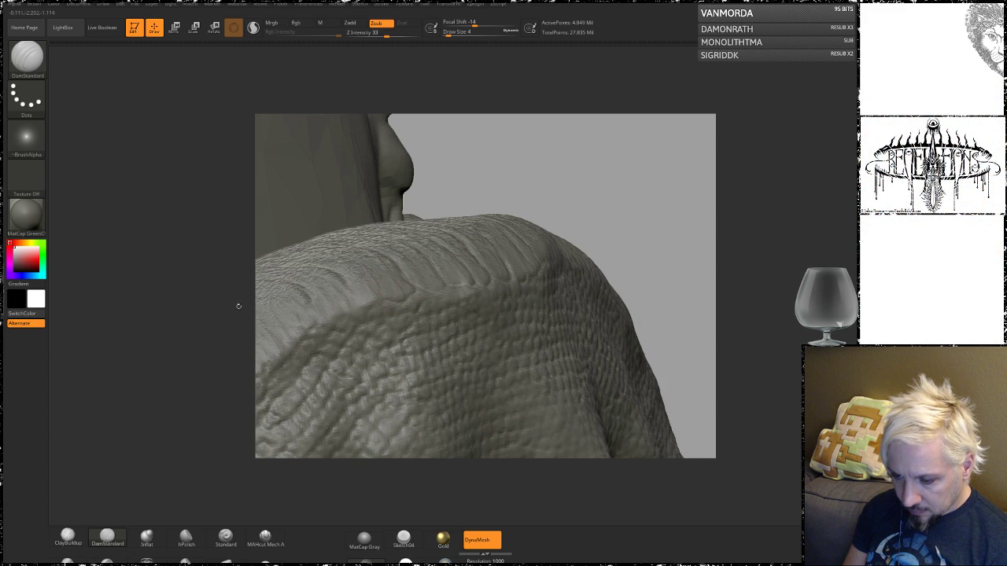
drag(239, 306, 365, 313)
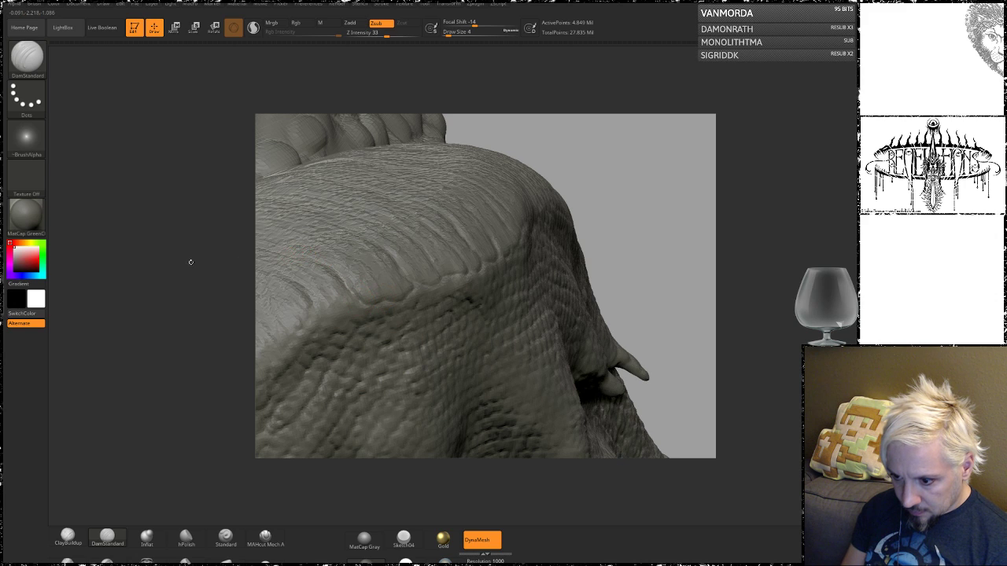
drag(189, 261, 359, 243)
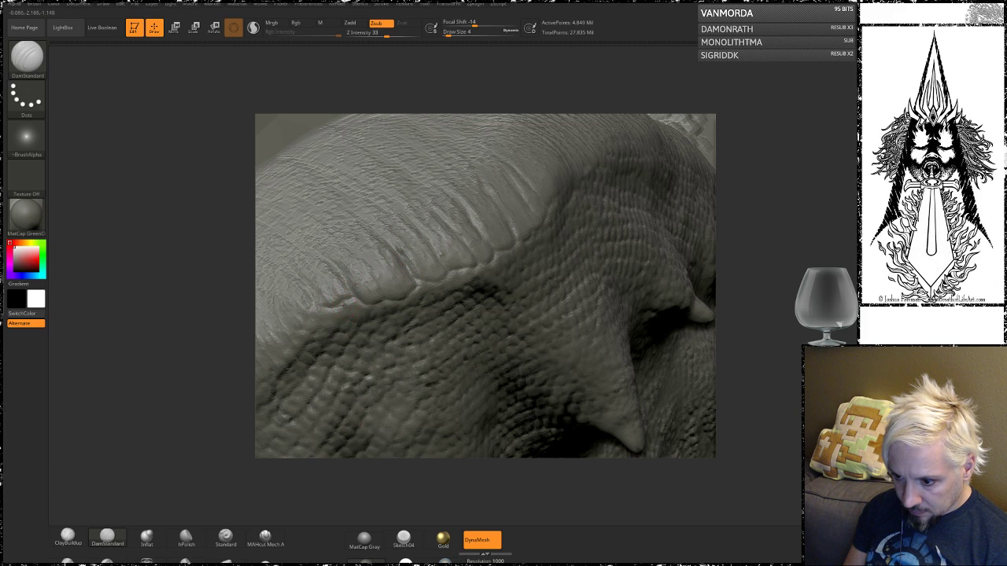
drag(565, 259, 556, 121)
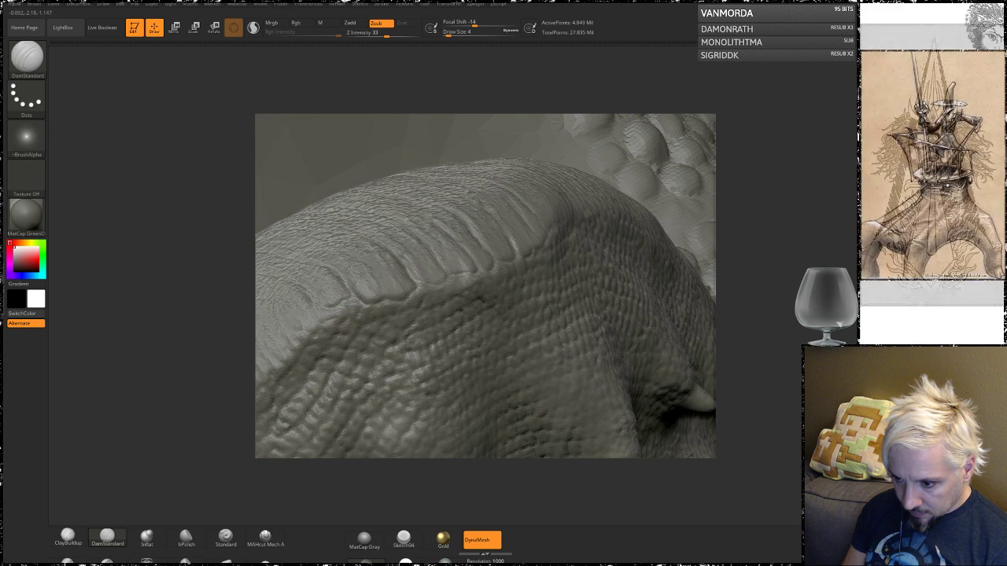
mouse_move(764, 256)
mouse_down()
mouse_move(751, 228)
mouse_move(769, 276)
mouse_move(873, 303)
mouse_up()
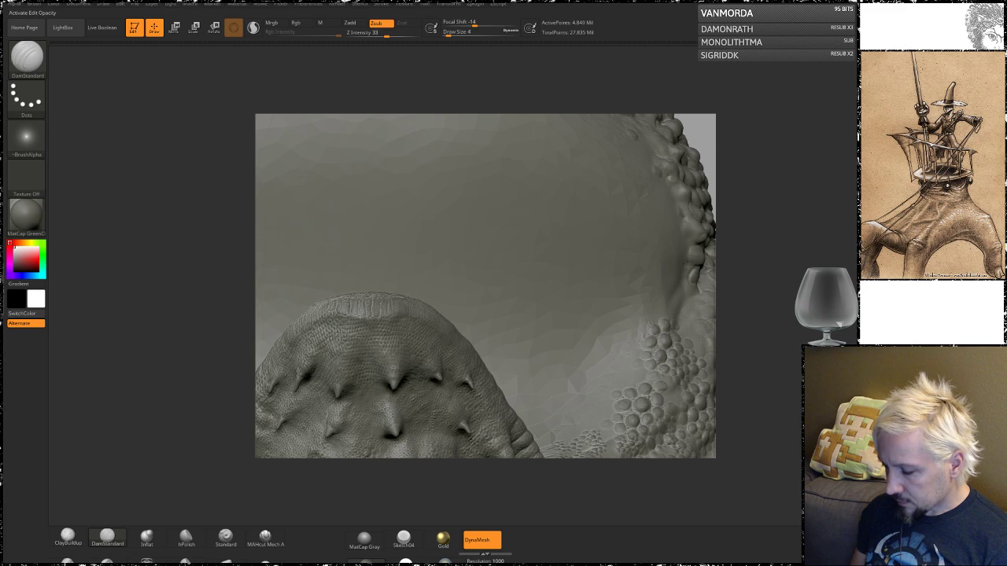
- Show the whole head, try the MatCap Gray and Sketch04 materials, and switch to the Green Metallic material
click(822, 429)
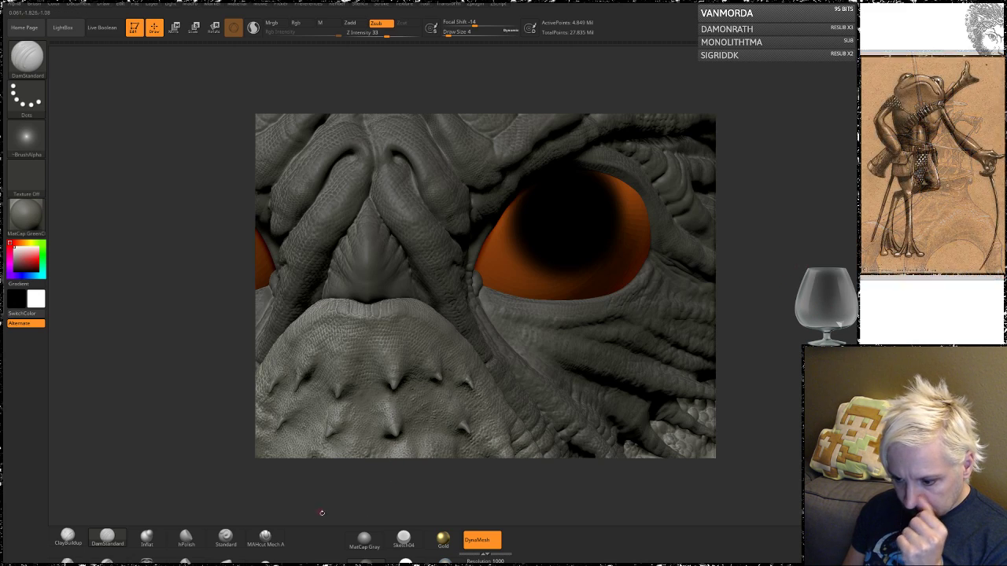
click(364, 539)
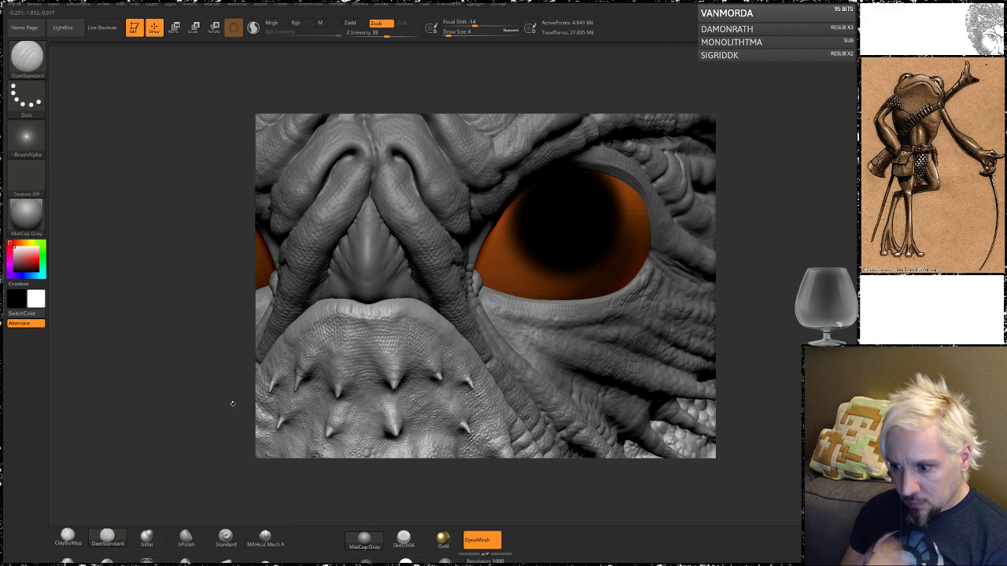
drag(180, 347, 125, 335)
click(403, 539)
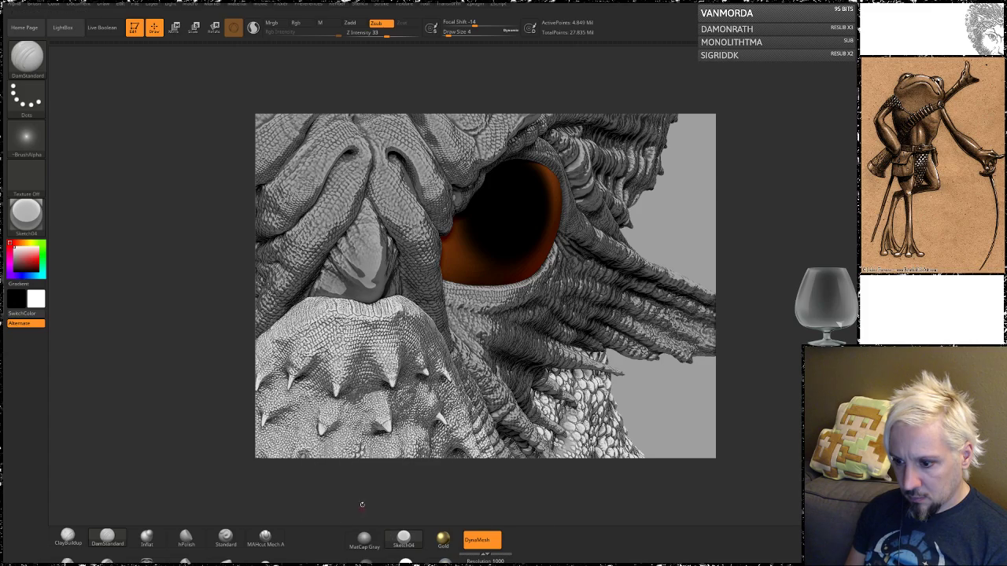
drag(449, 490, 501, 489)
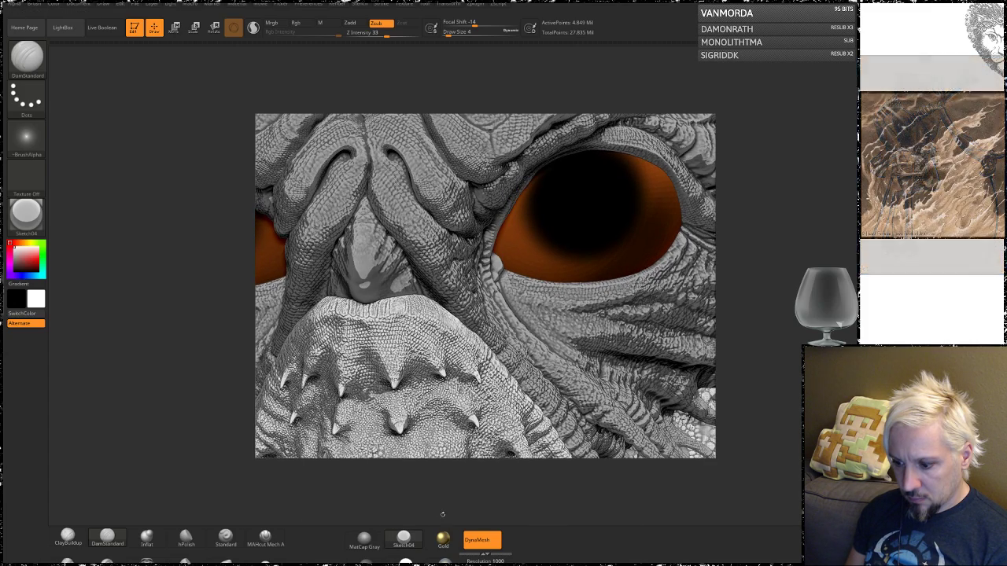
click(445, 561)
drag(199, 376, 169, 382)
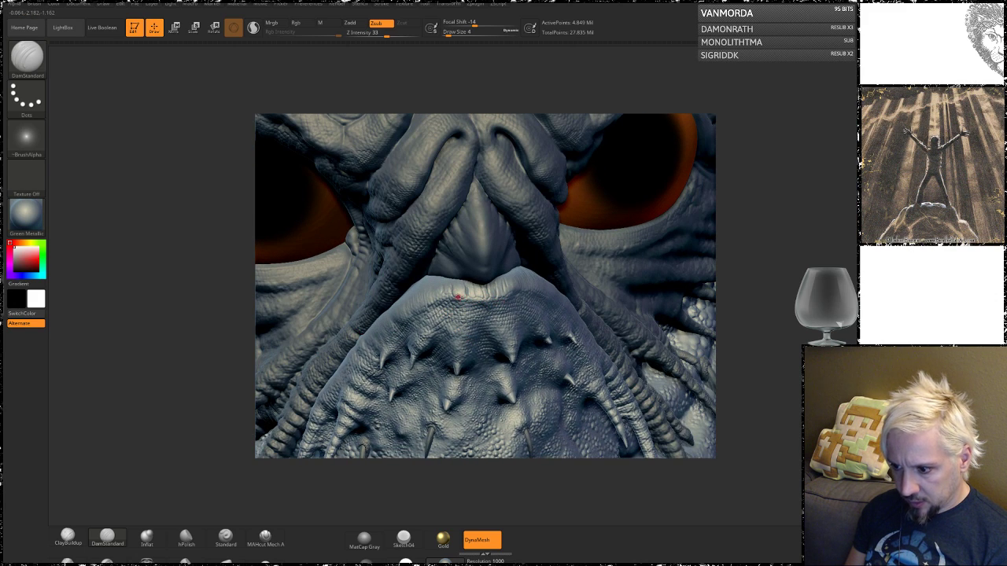
- Inspect the lip rim up close and undo the strokes that joined the grooves into rounded folds
drag(781, 301, 725, 330)
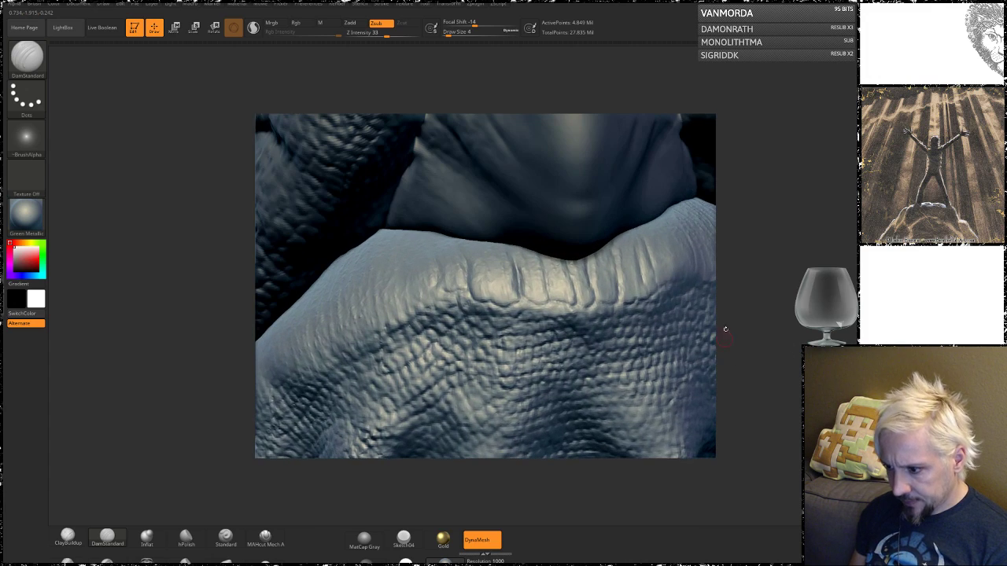
drag(781, 313, 774, 302)
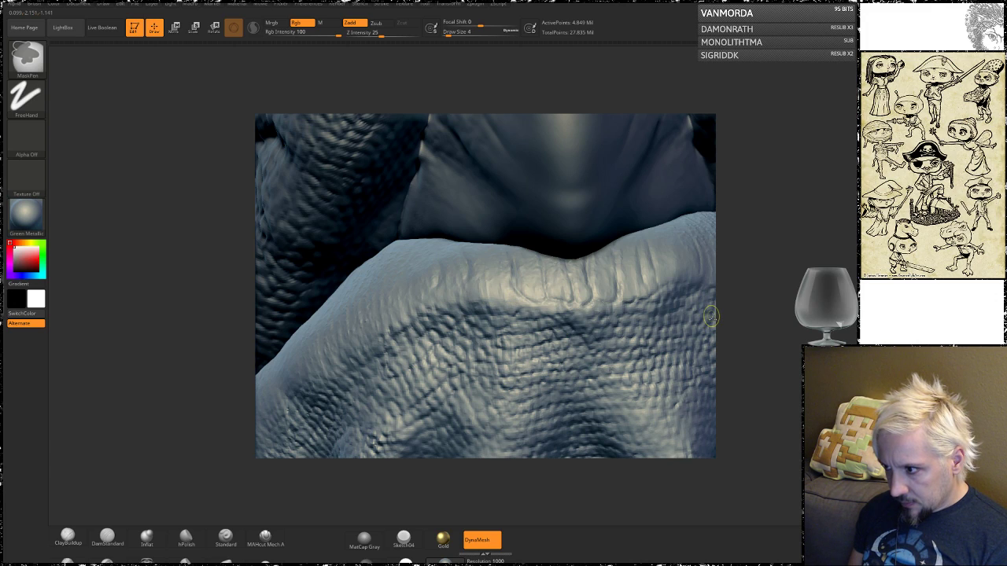
key(ctrl+z)
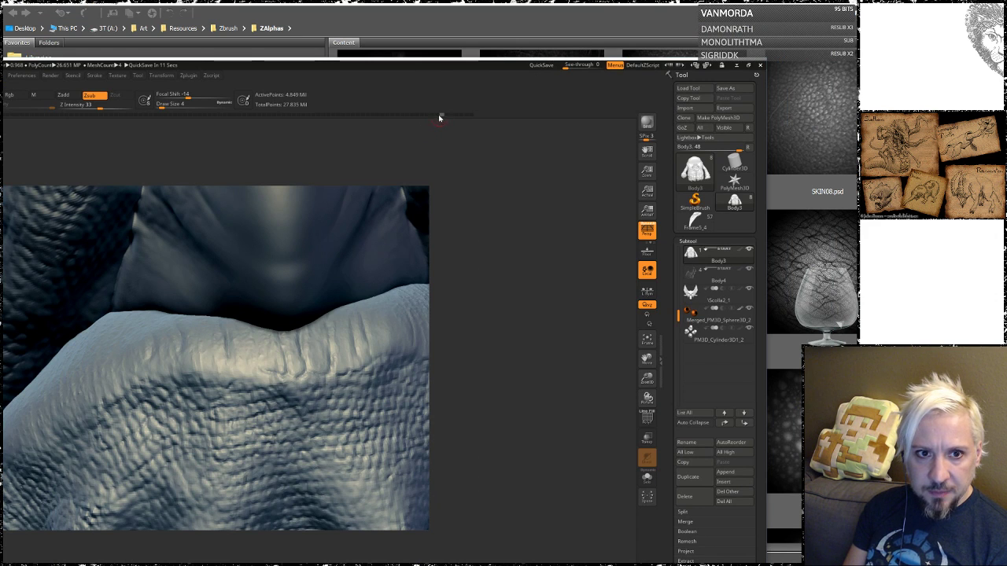
- Check the skin alpha images in the ZAlphas folder, then bring the sculpting window back into place
drag(467, 66, 409, 77)
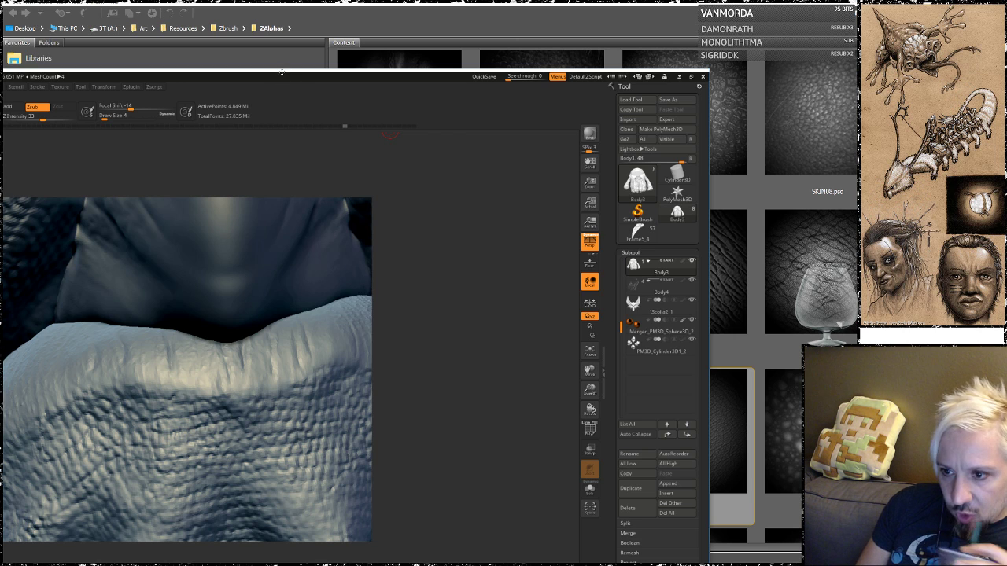
double_click(281, 72)
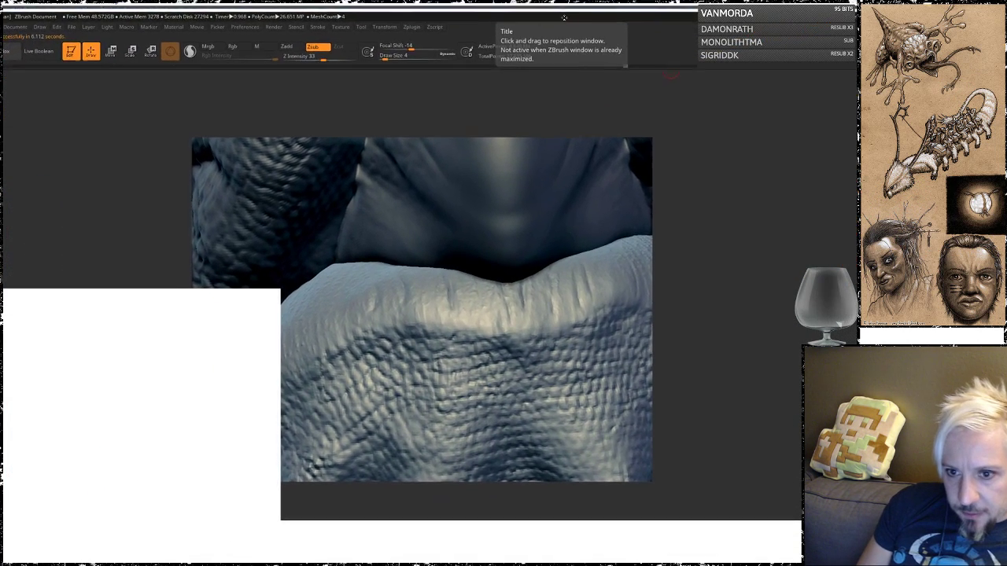
drag(563, 17, 628, 1)
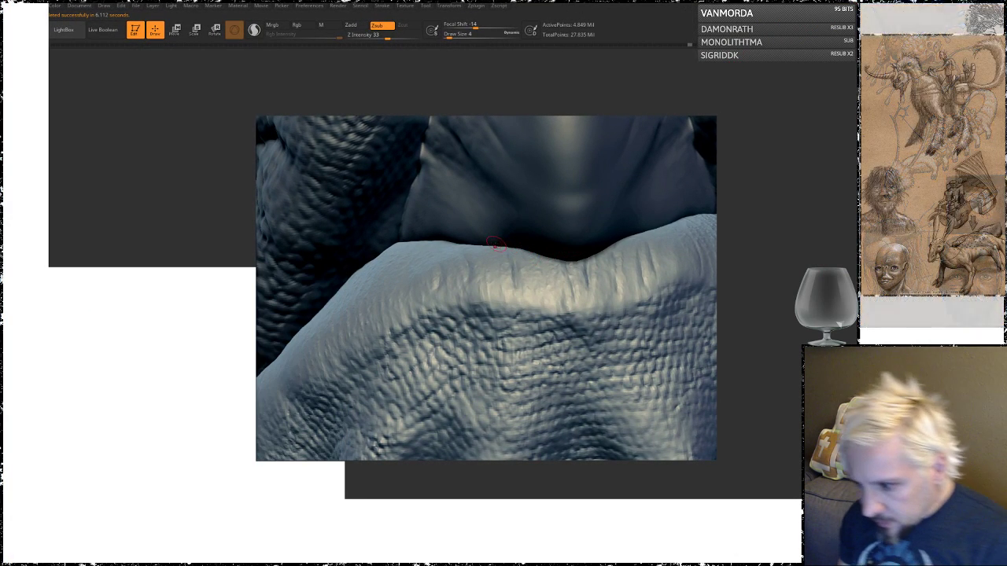
- Accept removal of the undone history entries and carve a continuous crease along the front boundary between the smooth lip rim and the scales
mouse_move(760, 308)
mouse_down()
mouse_move(761, 298)
mouse_move(764, 323)
mouse_move(784, 294)
mouse_move(784, 313)
mouse_move(699, 305)
mouse_up()
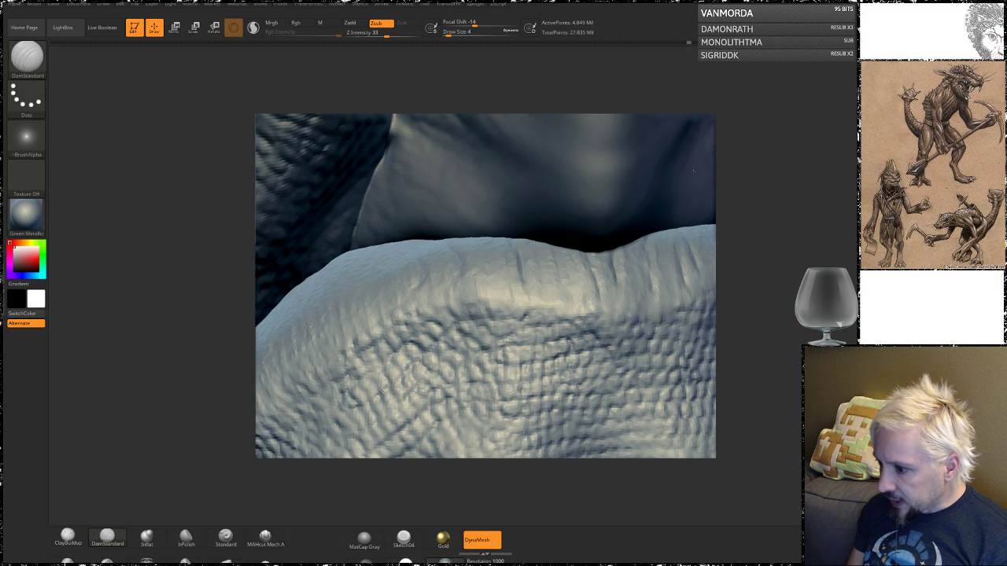
click(651, 320)
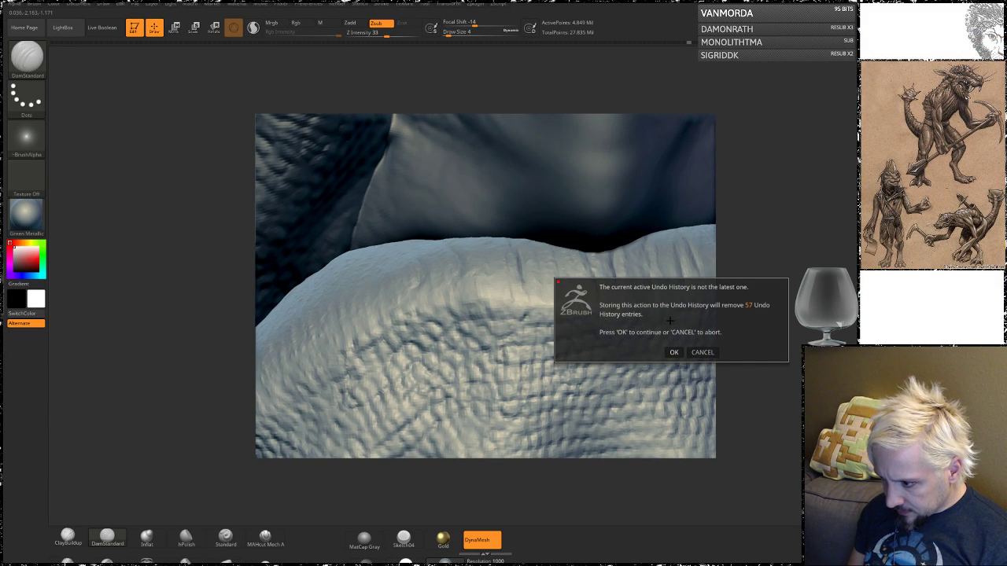
click(674, 352)
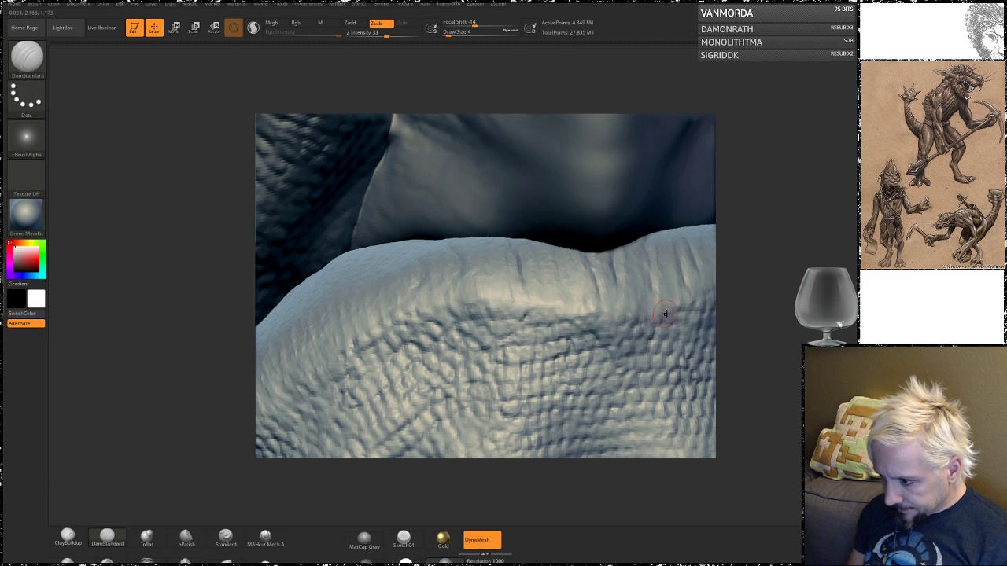
mouse_move(666, 314)
mouse_down()
mouse_move(599, 325)
mouse_move(520, 311)
mouse_up()
drag(793, 272, 770, 286)
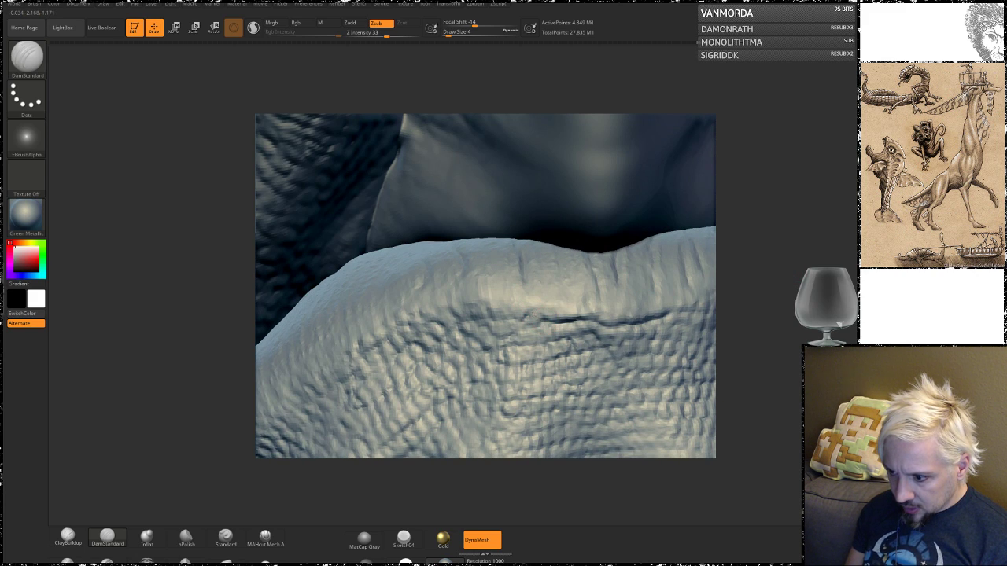
drag(530, 317, 461, 307)
drag(776, 273, 767, 280)
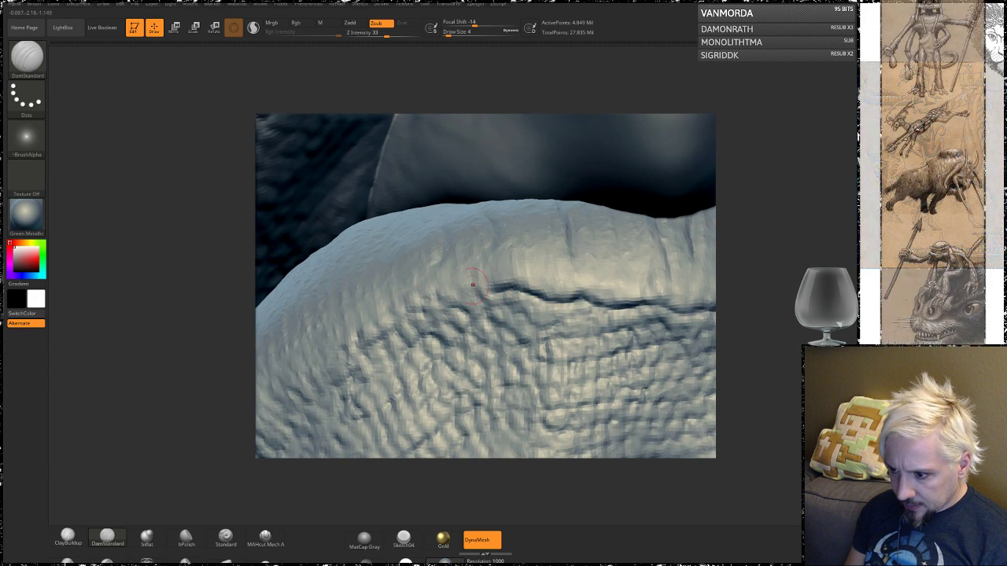
drag(476, 290, 409, 305)
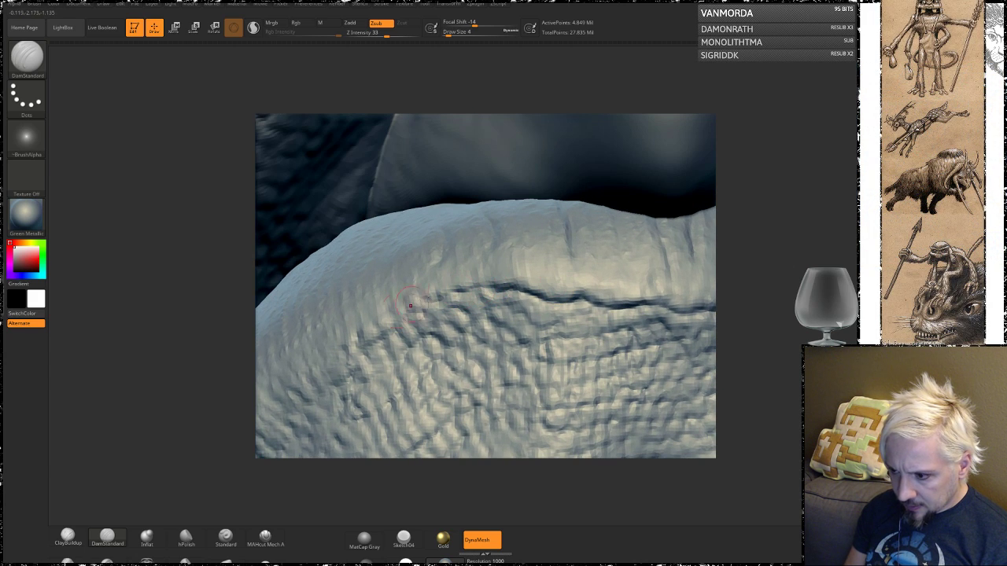
- Continue the boundary crease from the front of the lip along its side, above the row of spikes
mouse_move(767, 271)
alt+mouse_down()
mouse_move(762, 213)
mouse_move(765, 224)
mouse_move(791, 228)
alt+mouse_up()
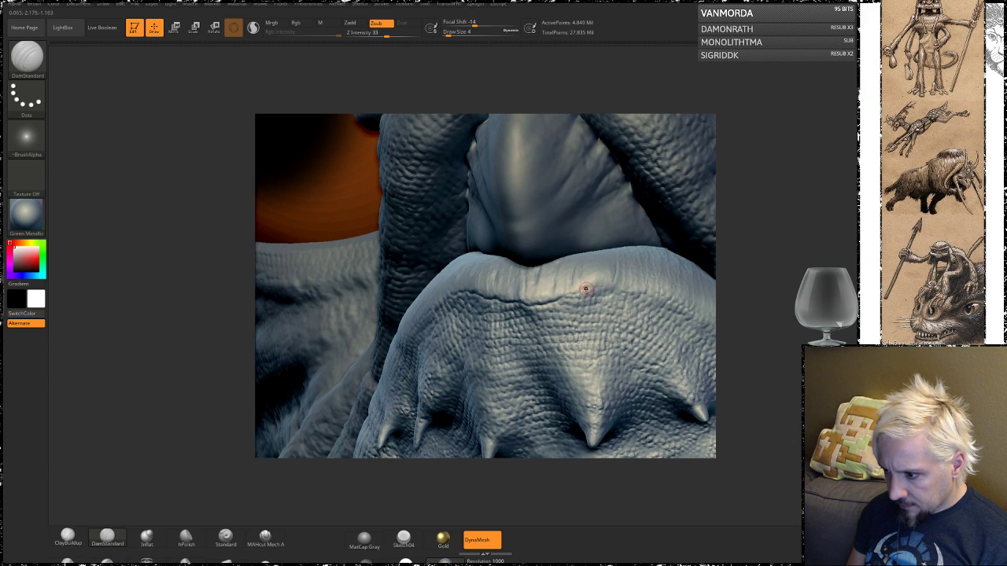
drag(604, 289, 632, 292)
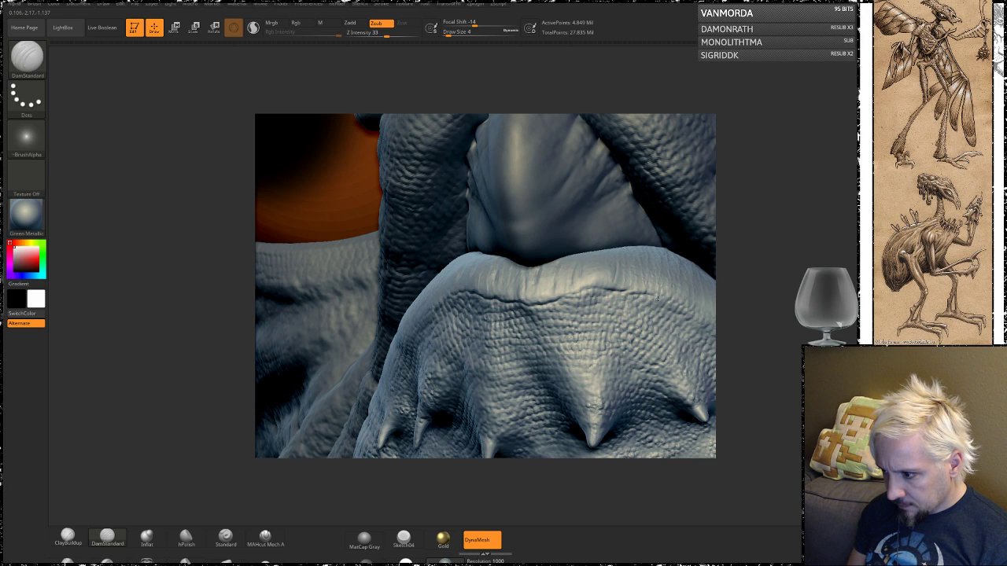
drag(785, 276, 768, 274)
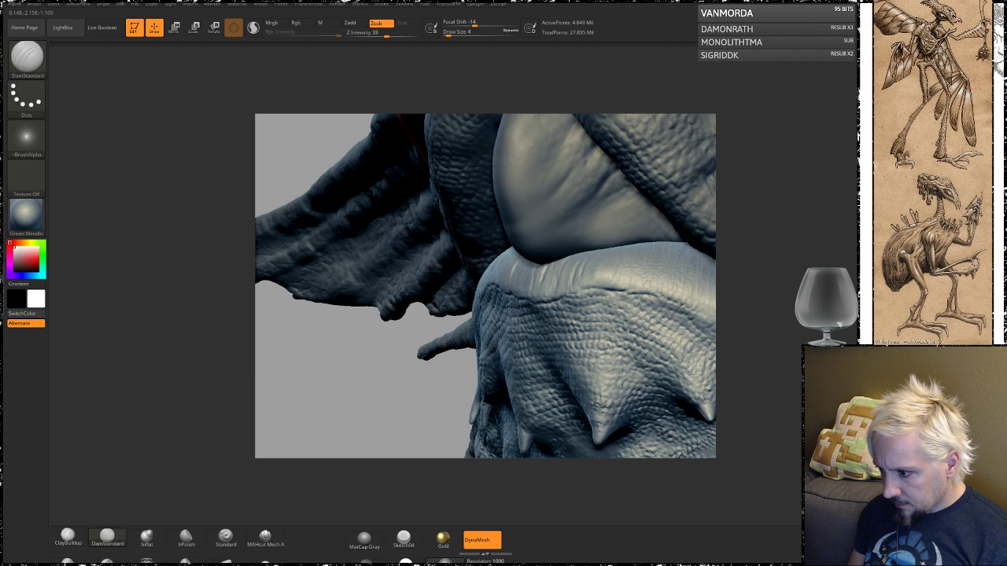
alt+drag(726, 306, 670, 252)
drag(780, 269, 726, 247)
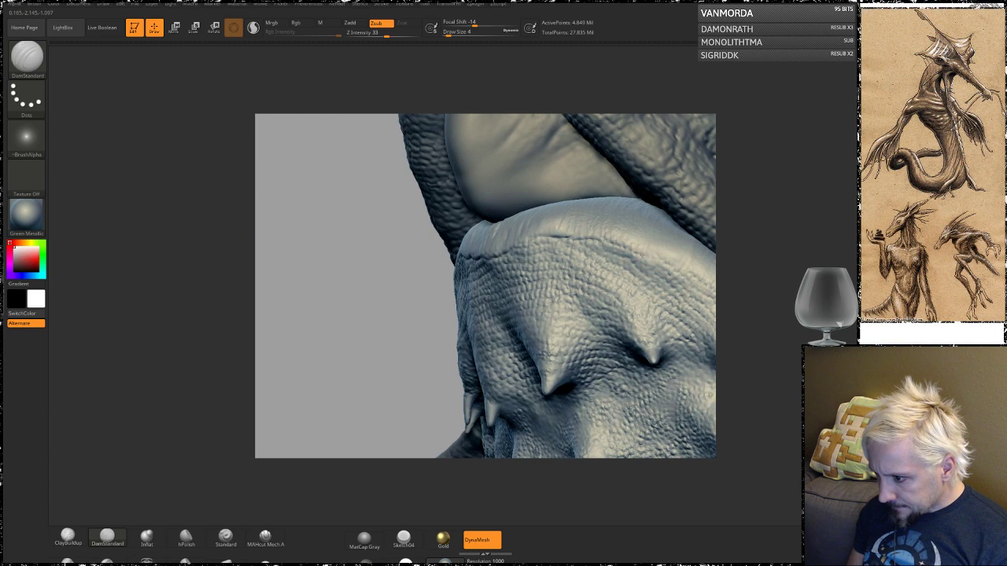
drag(665, 262, 685, 273)
mouse_move(757, 252)
mouse_down()
mouse_move(786, 263)
mouse_move(742, 272)
mouse_up()
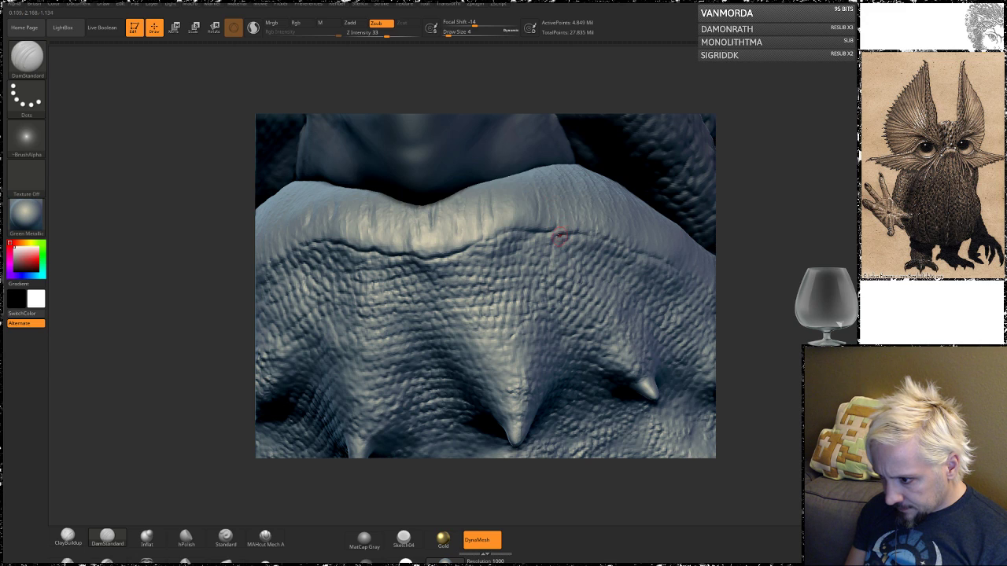
- Lengthen the boundary crease down the opposite flank of the lip and cut cross creases into the rim above the outer spikes
mouse_move(747, 247)
mouse_down()
mouse_move(815, 220)
mouse_move(820, 233)
mouse_up()
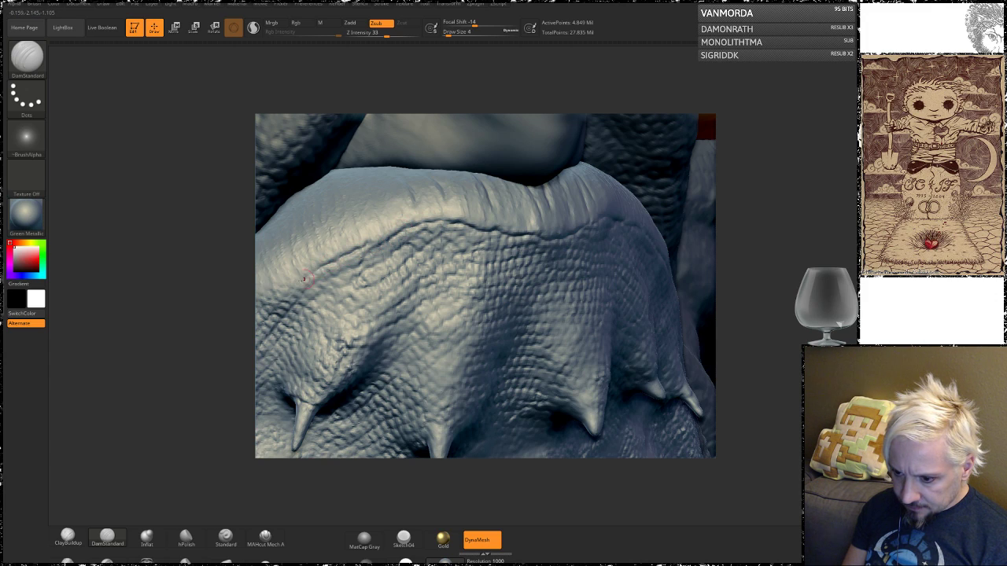
alt+drag(153, 330, 336, 280)
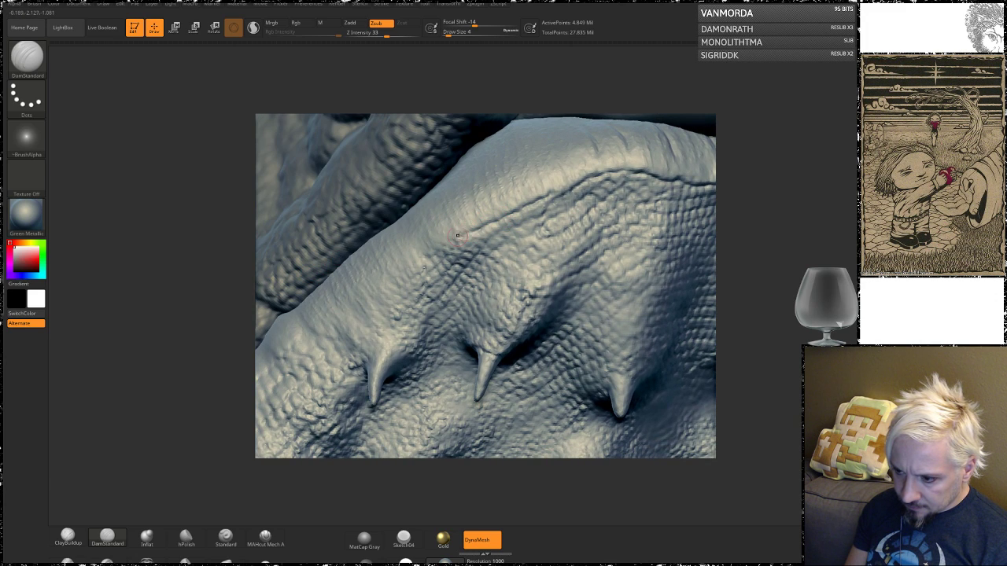
drag(479, 228, 472, 215)
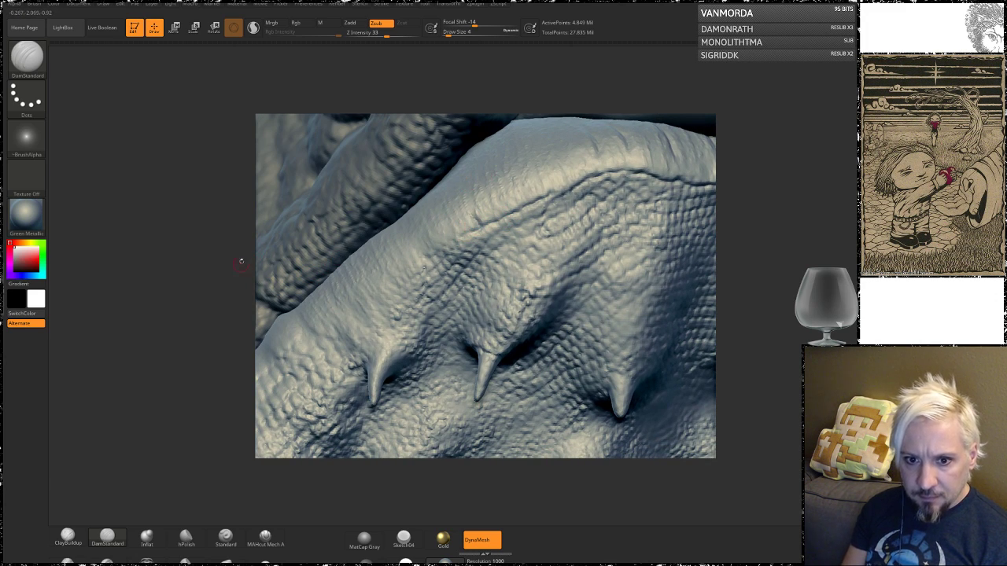
drag(241, 261, 241, 264)
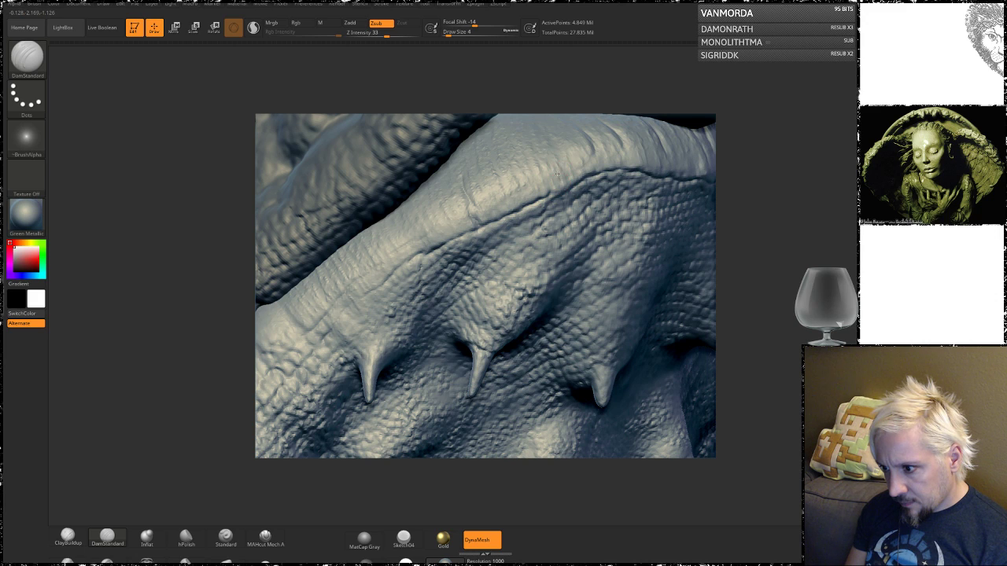
- Carve vertical wrinkles across the front and shoulder of the lip rim, running down to the boundary crease
drag(767, 222, 733, 239)
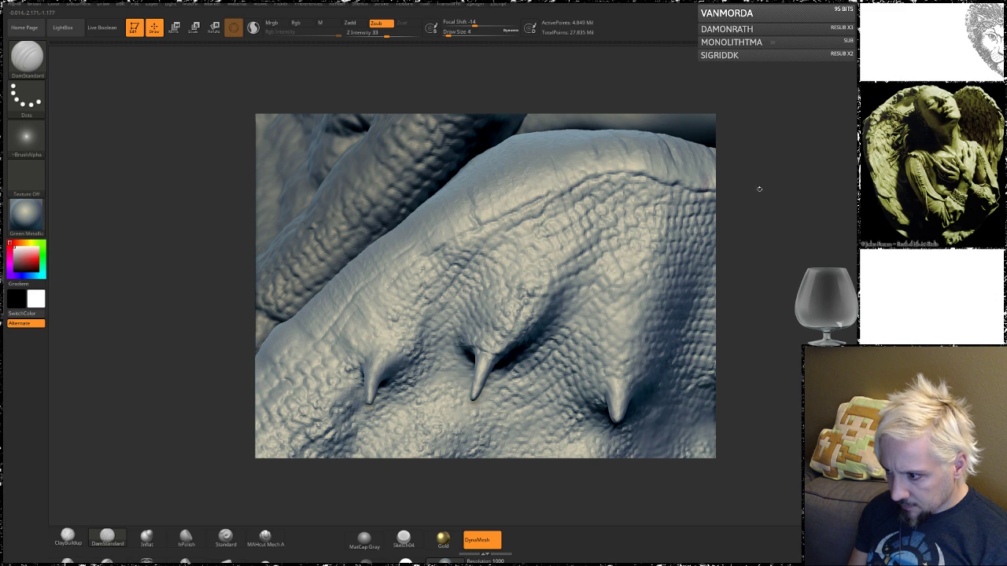
mouse_move(758, 189)
mouse_down()
mouse_move(768, 188)
mouse_move(747, 208)
mouse_up()
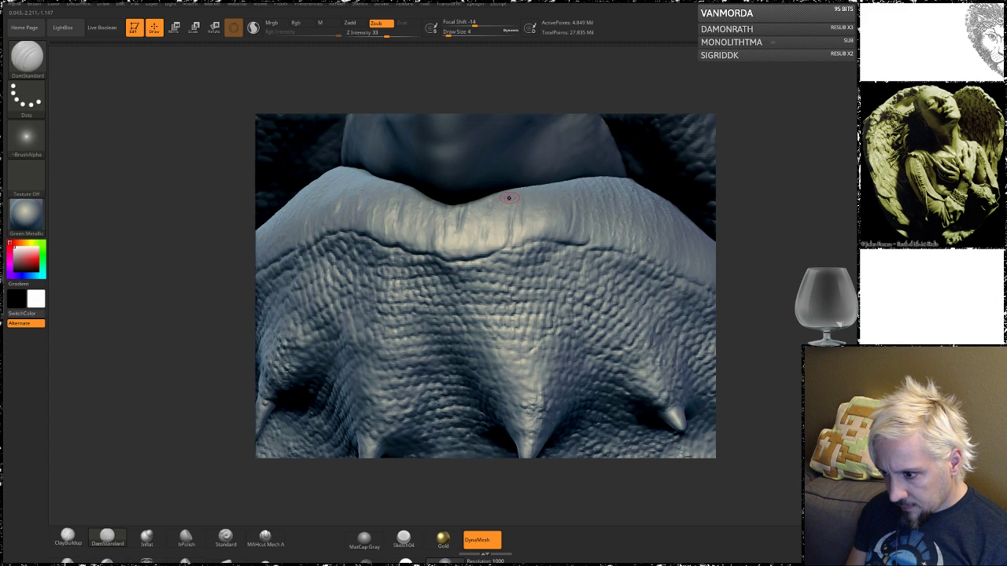
mouse_move(722, 204)
mouse_down()
mouse_move(681, 211)
mouse_move(730, 211)
mouse_move(719, 191)
mouse_up()
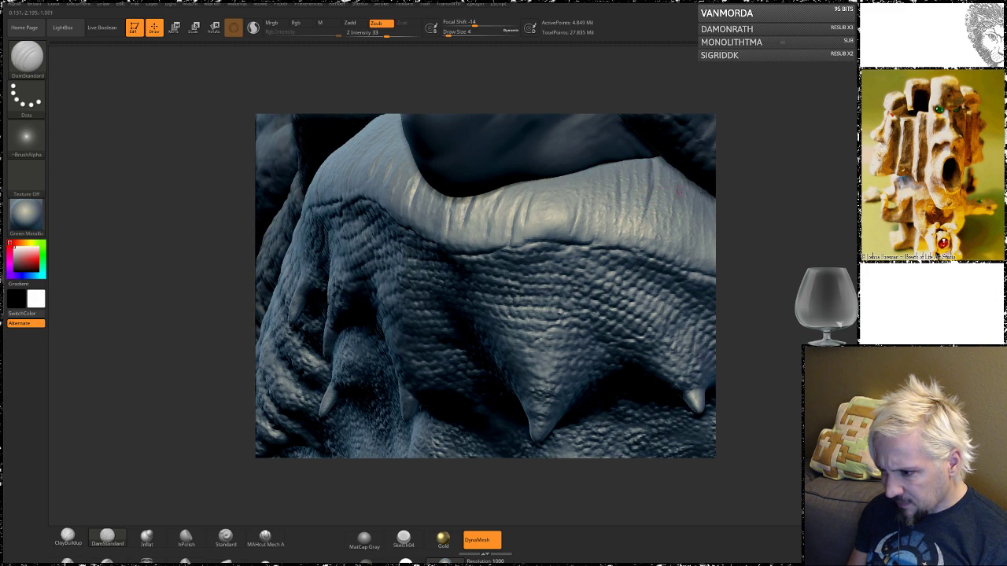
mouse_move(731, 183)
mouse_down()
mouse_move(804, 211)
mouse_move(732, 194)
mouse_move(728, 203)
mouse_up()
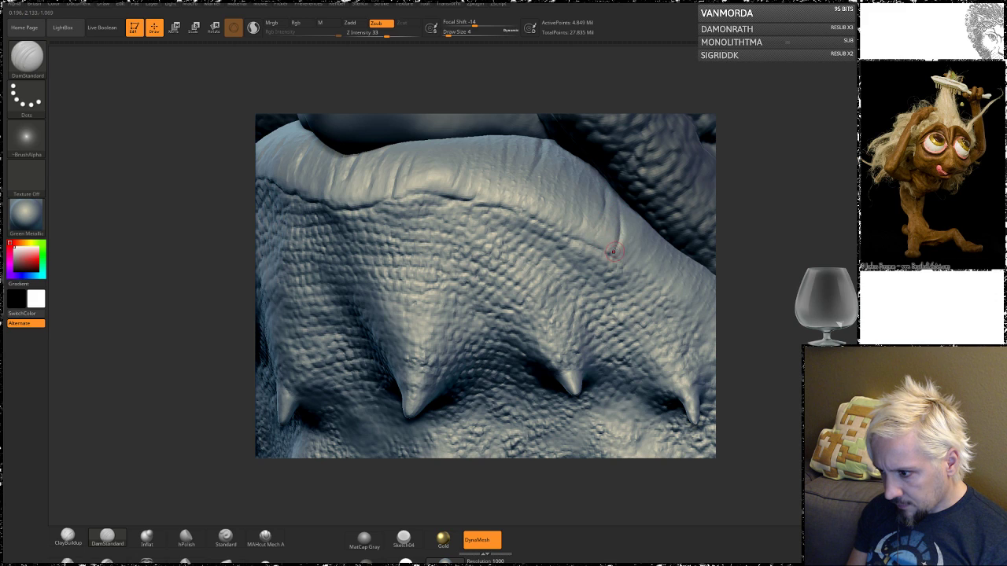
drag(735, 211, 793, 241)
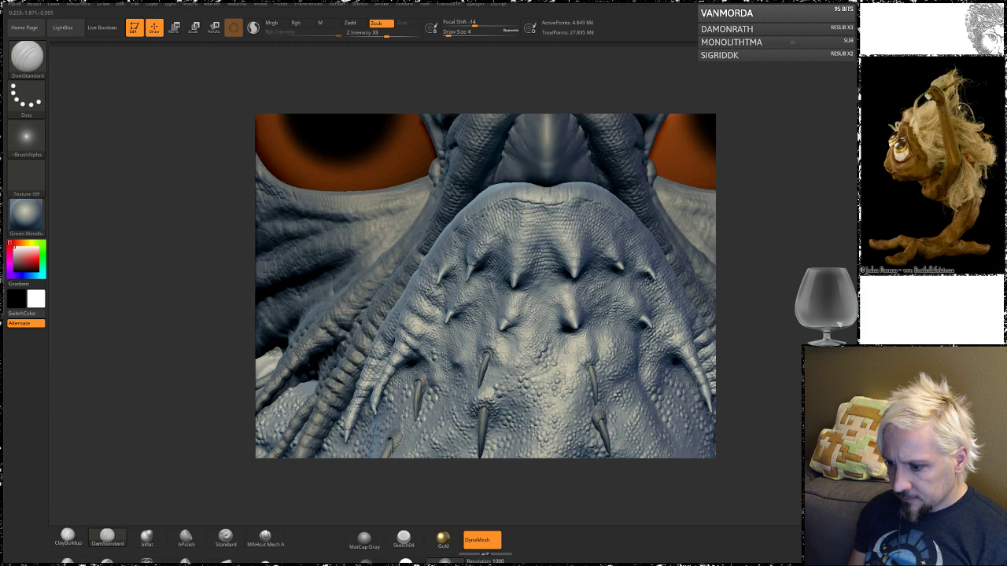
- Switch to the MatCap Gray material and carve cross creases over the side rim toward the base of the long tendrils
click(364, 538)
mouse_move(787, 207)
mouse_down()
mouse_move(799, 229)
mouse_move(787, 247)
mouse_move(793, 218)
mouse_move(757, 233)
mouse_move(772, 242)
mouse_move(768, 267)
mouse_move(809, 234)
mouse_move(791, 254)
mouse_move(720, 267)
mouse_move(760, 274)
mouse_move(761, 315)
mouse_up()
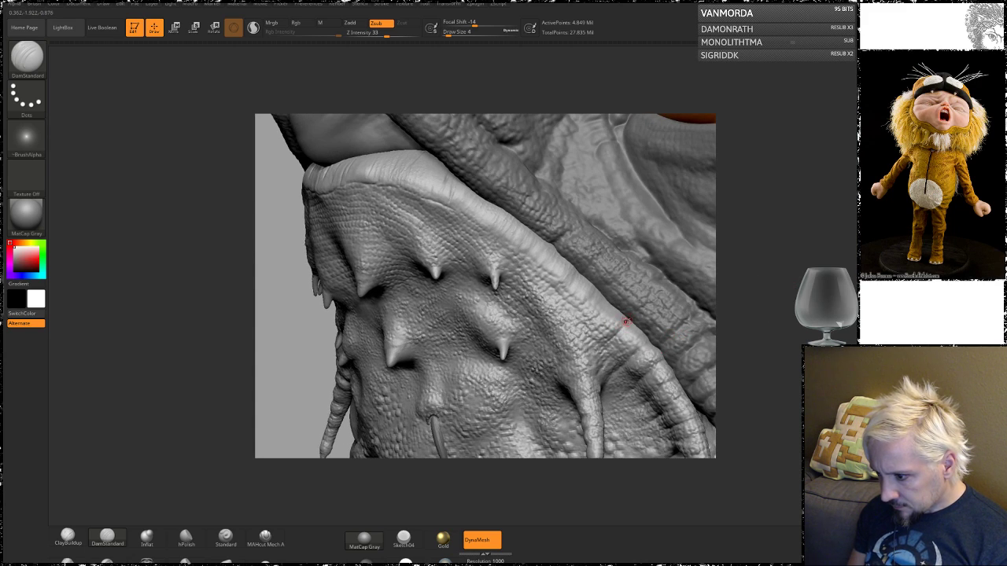
drag(761, 315, 728, 310)
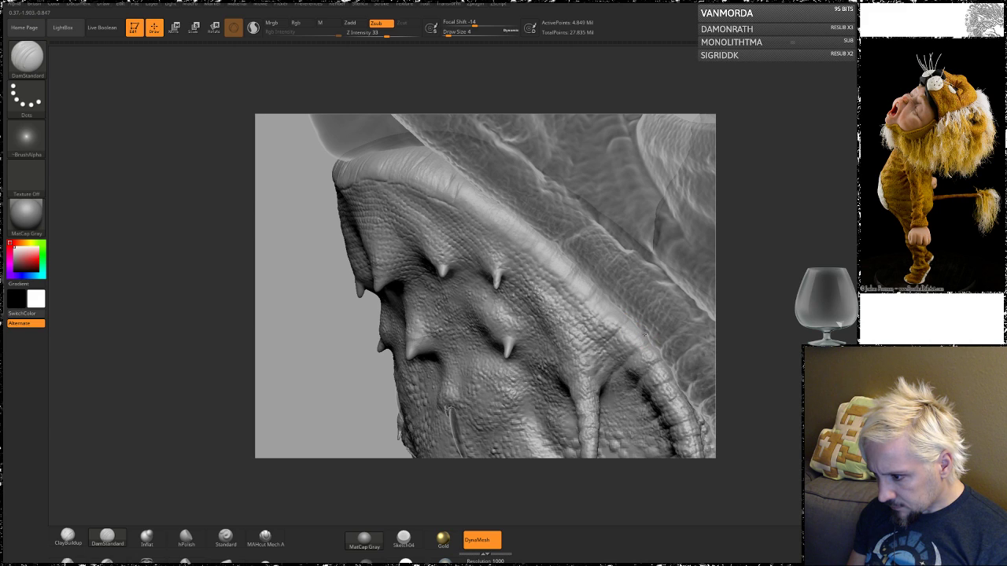
mouse_move(743, 318)
alt+mouse_down()
mouse_move(737, 308)
mouse_move(740, 350)
alt+mouse_up()
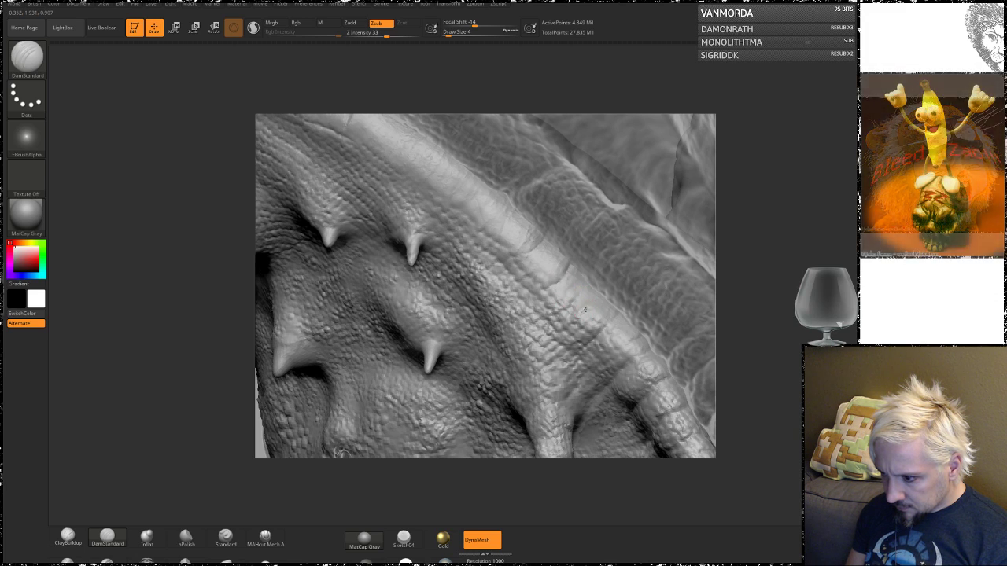
mouse_move(757, 256)
mouse_down()
mouse_move(755, 246)
mouse_move(775, 306)
mouse_up()
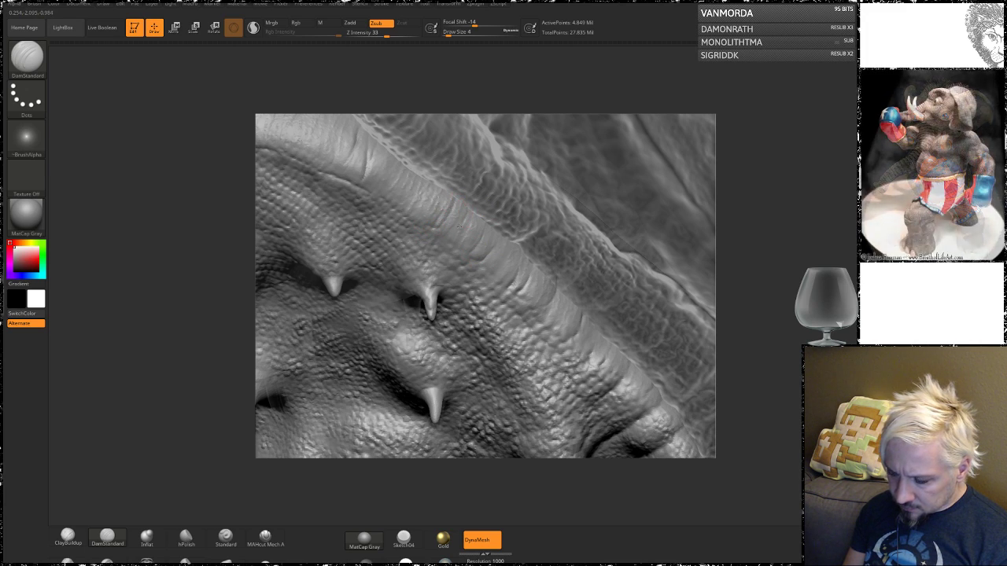
- Fill the side rim between the front of the lip and the tendrils with short, closely spaced cross wrinkles
alt+drag(767, 200, 837, 227)
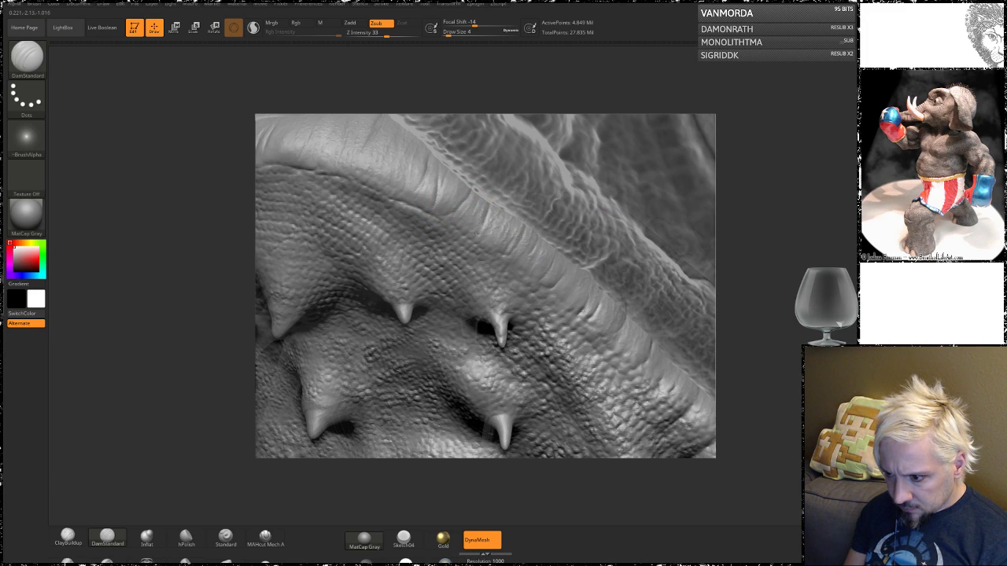
drag(500, 211, 487, 233)
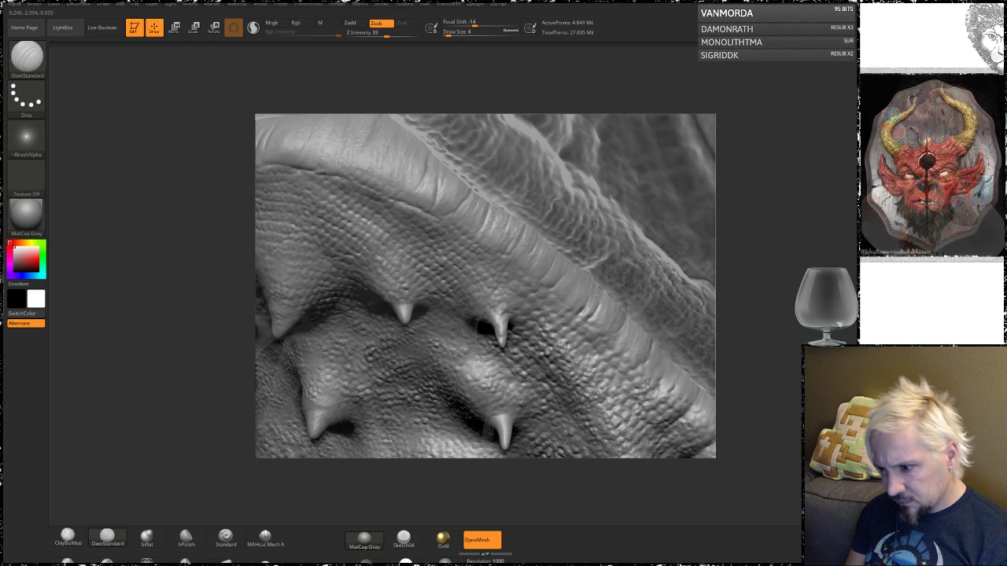
mouse_move(763, 243)
alt+mouse_down()
mouse_move(760, 200)
mouse_move(747, 180)
mouse_move(751, 228)
mouse_move(728, 332)
alt+mouse_up()
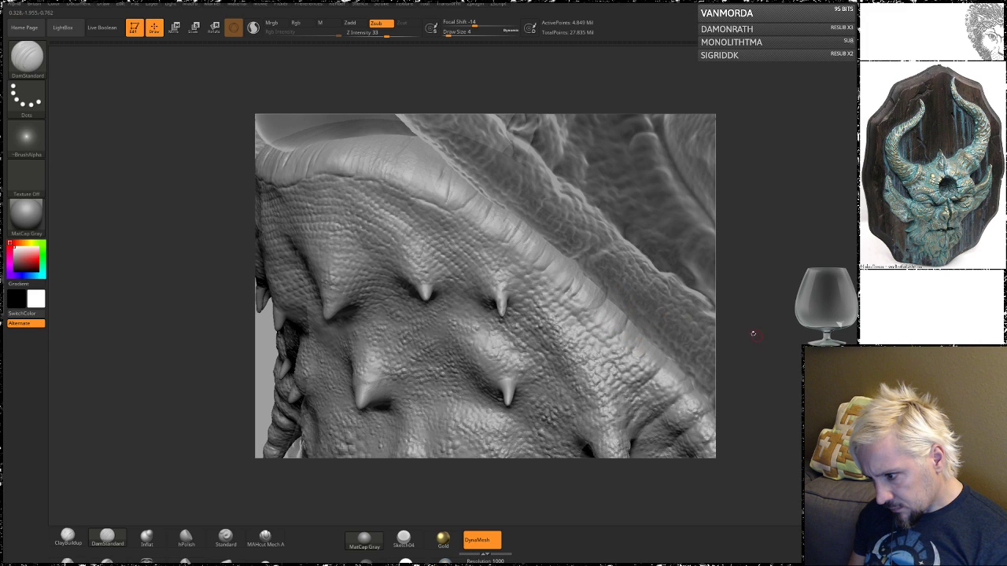
drag(753, 335, 742, 244)
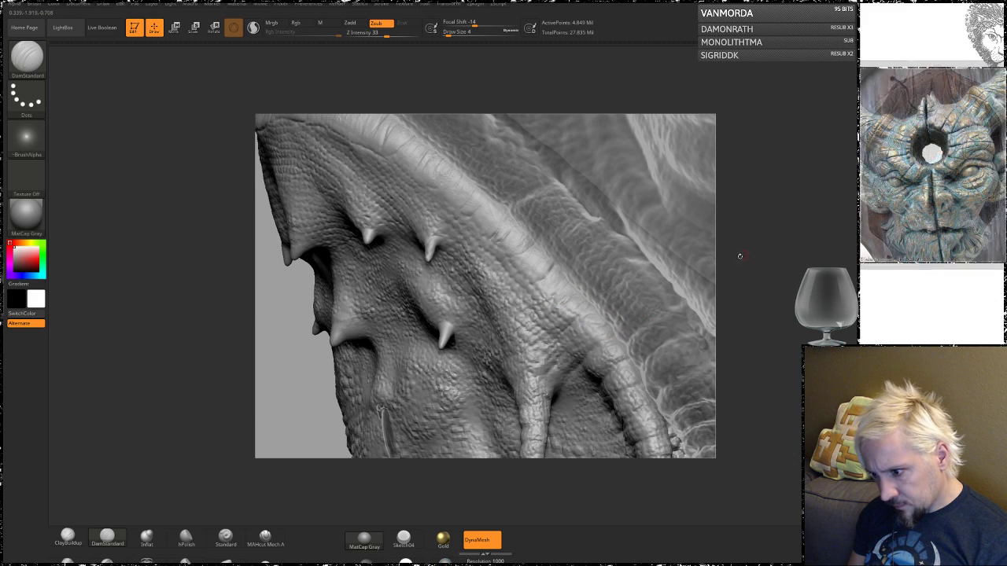
drag(739, 256, 501, 287)
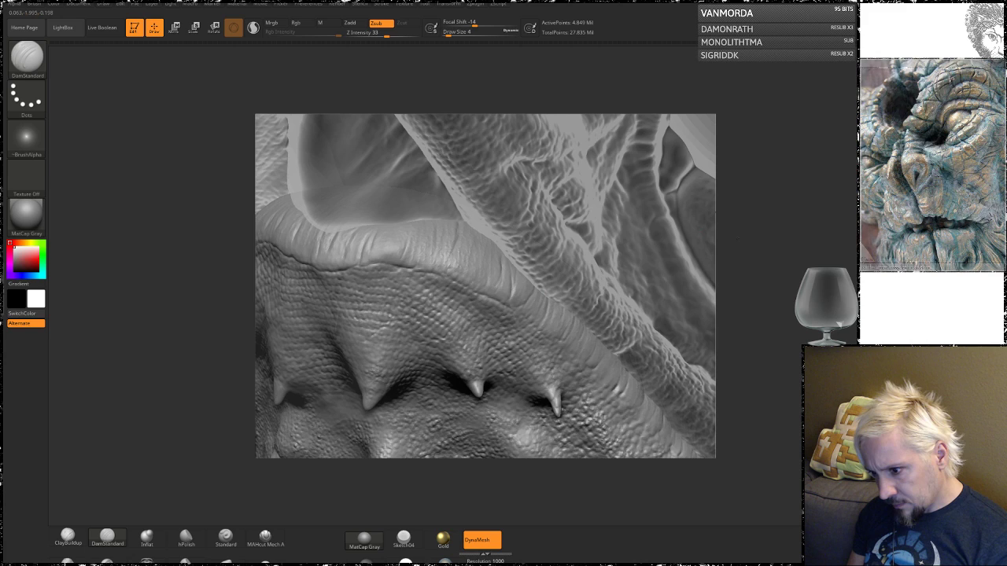
mouse_move(725, 221)
mouse_down()
mouse_move(736, 238)
mouse_move(747, 237)
mouse_move(467, 305)
mouse_up()
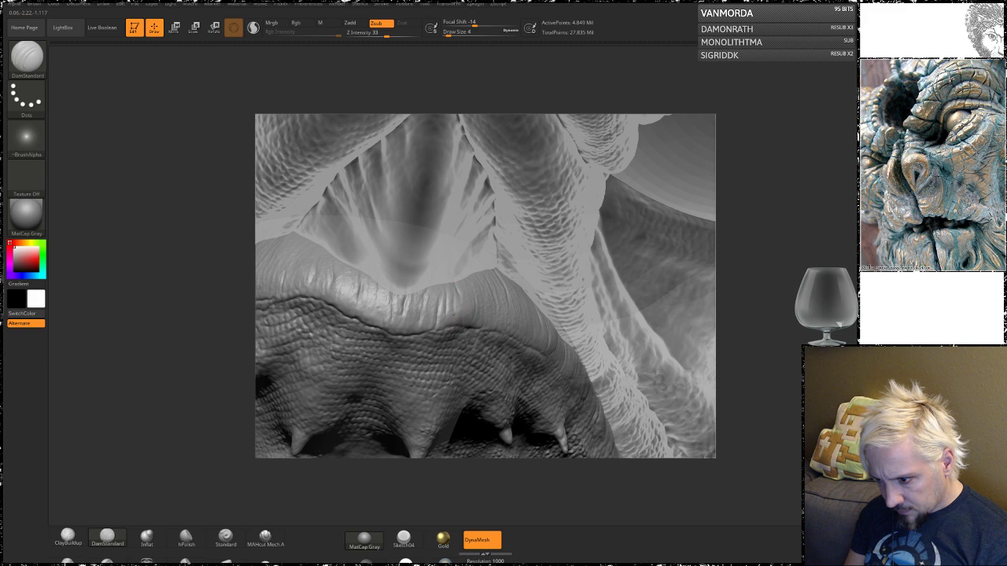
- Carve fine vertical wrinkles into the upper lip rim beneath the overhanging scaly ridge, down to the boundary crease
mouse_move(730, 223)
mouse_down()
mouse_move(775, 244)
mouse_move(818, 234)
mouse_move(805, 239)
mouse_up()
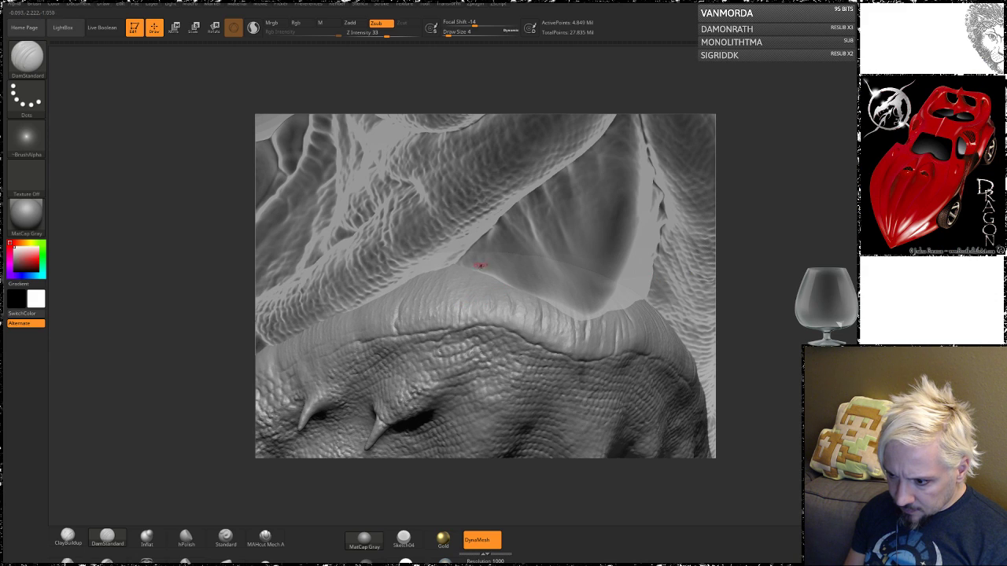
drag(761, 297, 739, 243)
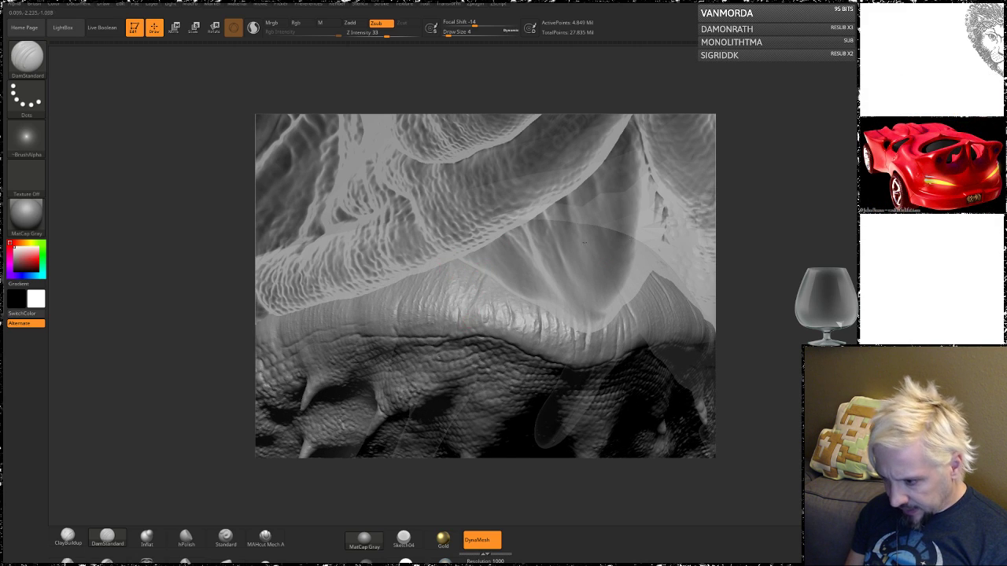
drag(758, 292, 777, 316)
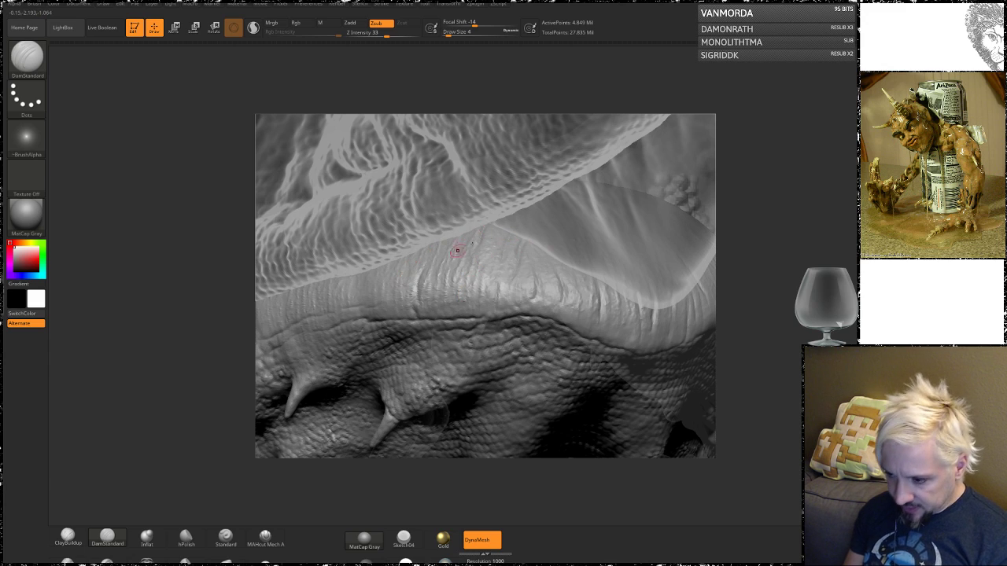
drag(747, 220, 774, 217)
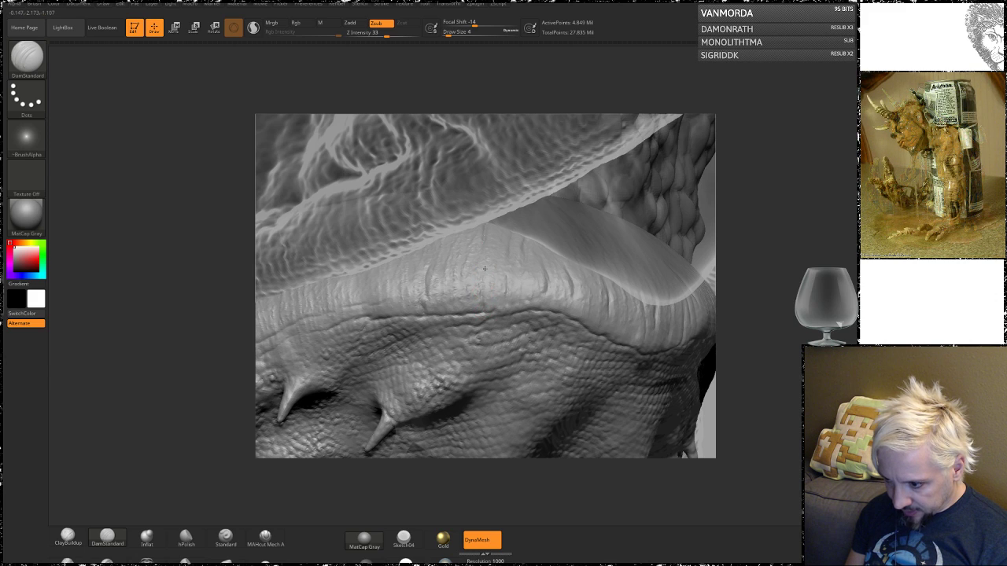
drag(782, 270, 574, 240)
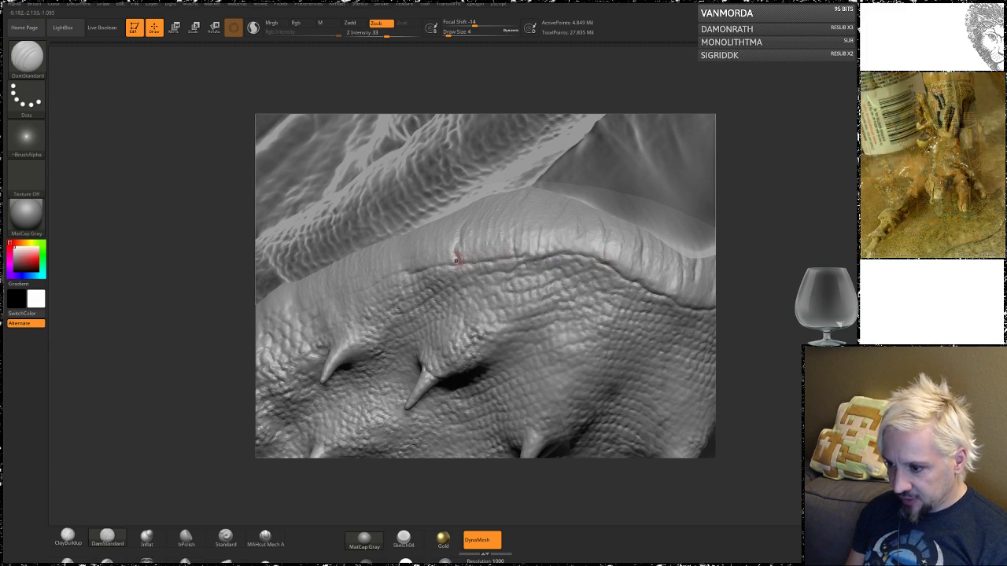
- Extend the boundary crease along the side lip rim and carve cross wrinkles above it, including one deep wrinkle
drag(393, 278, 280, 311)
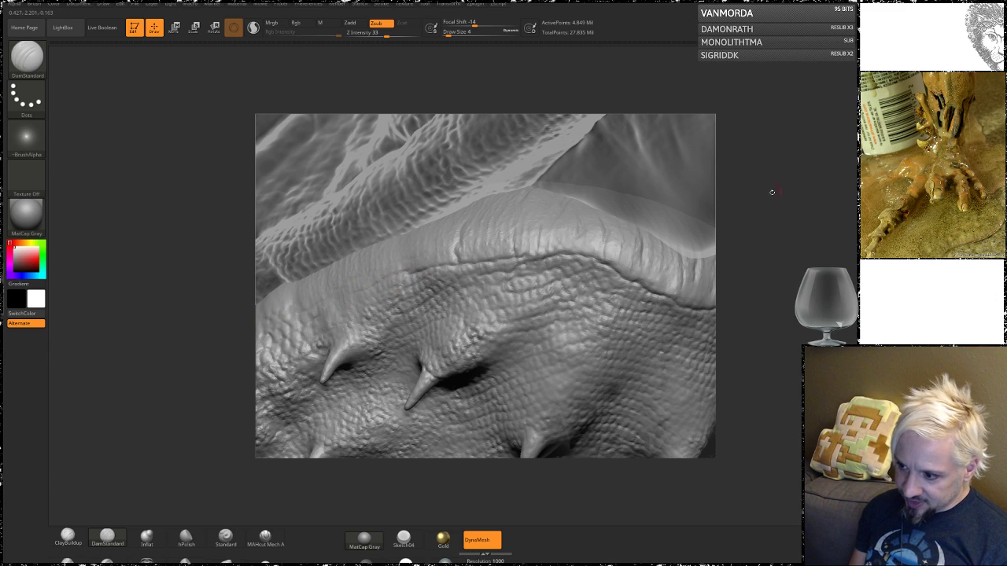
drag(771, 191, 707, 197)
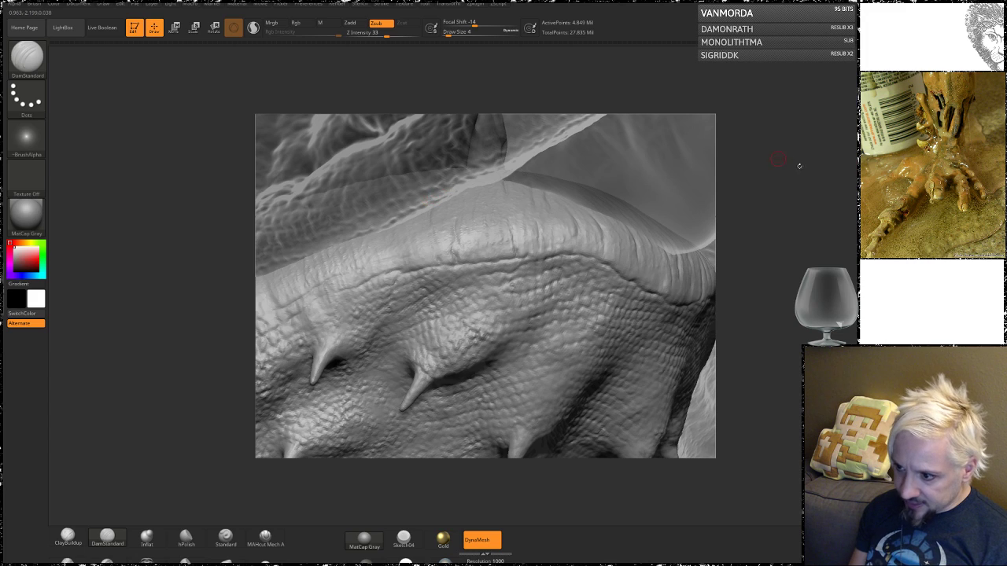
drag(799, 166, 439, 191)
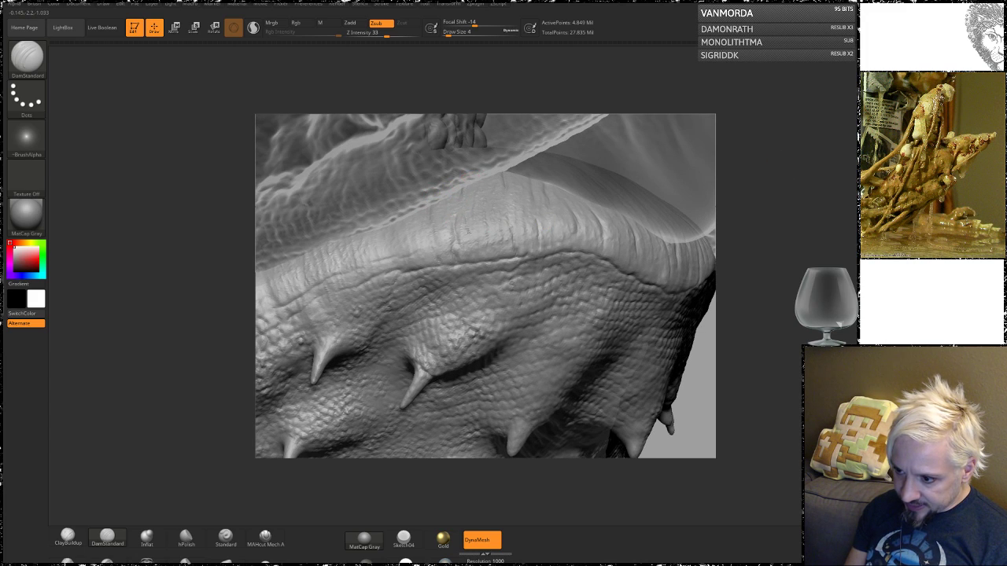
drag(732, 185, 481, 193)
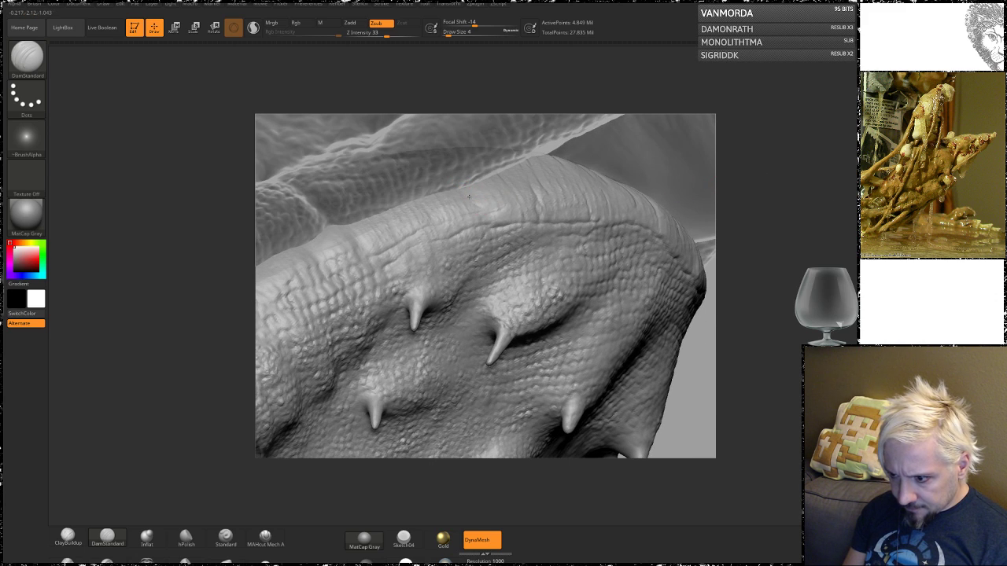
drag(779, 165, 476, 208)
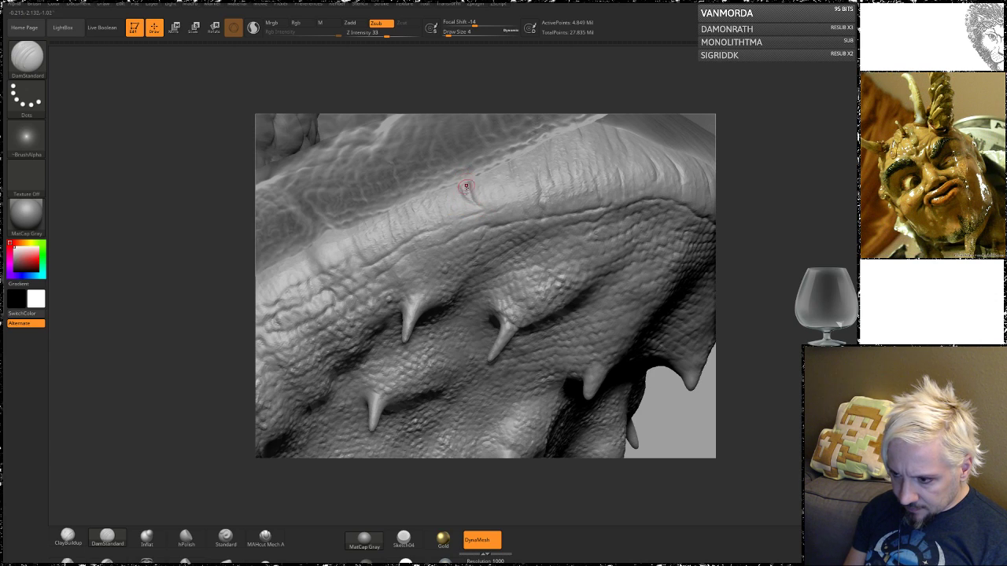
drag(746, 166, 447, 186)
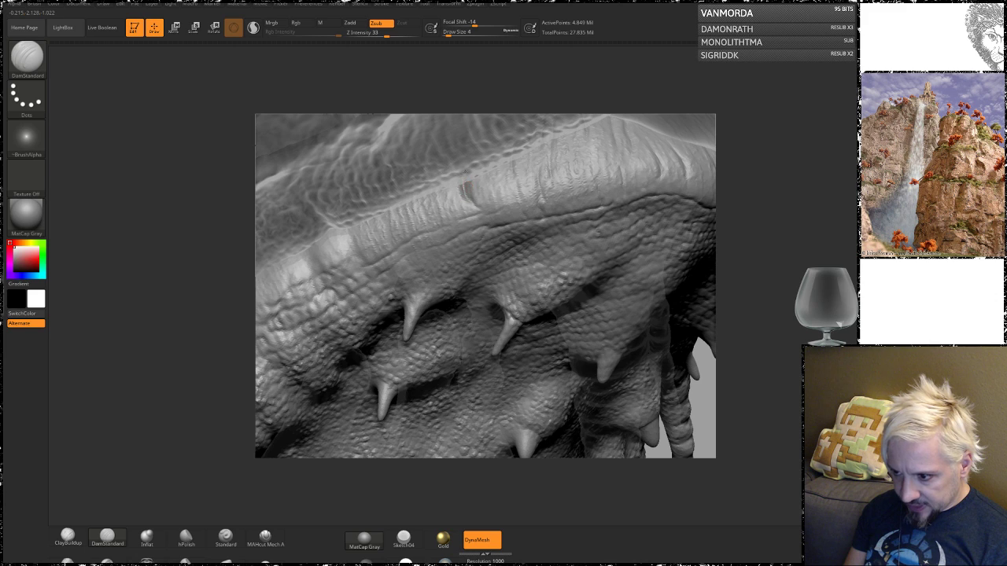
- Carve a second deep cross wrinkle beside the first one on the side lip rim, above the small spikes
ctrl+drag(759, 197, 786, 228)
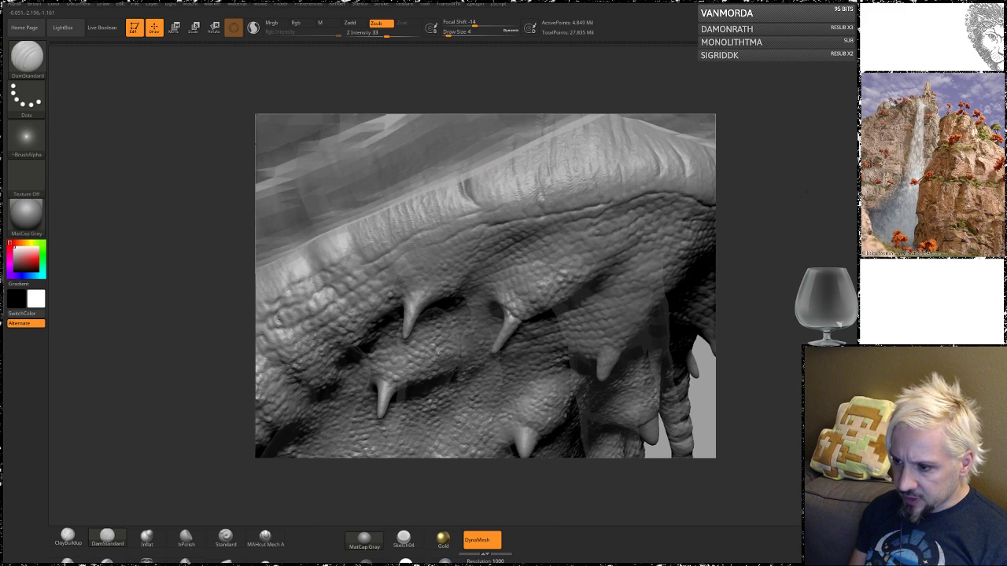
mouse_move(790, 307)
alt+mouse_down()
mouse_move(798, 247)
mouse_move(781, 210)
mouse_move(730, 184)
mouse_move(627, 194)
alt+mouse_up()
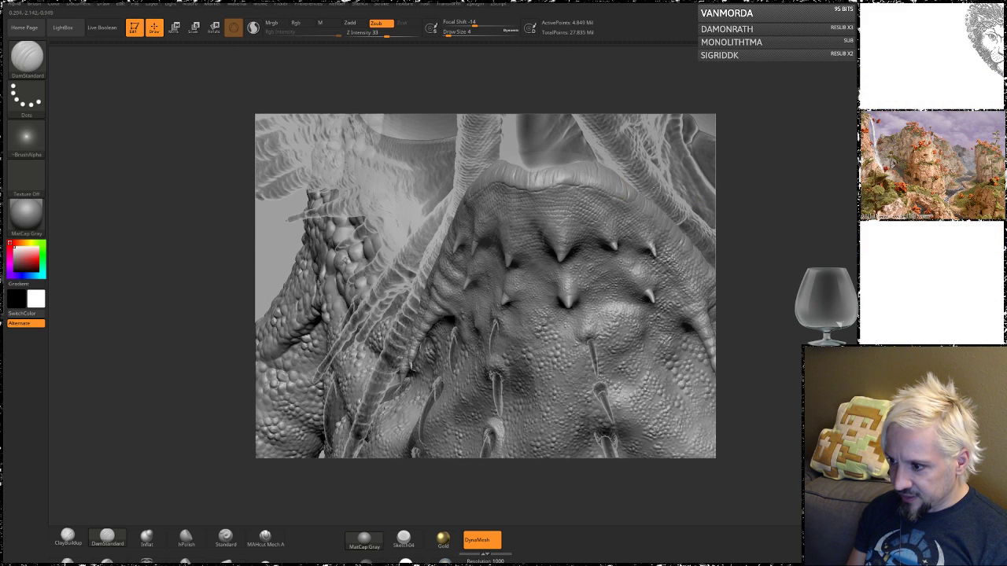
drag(767, 171, 612, 192)
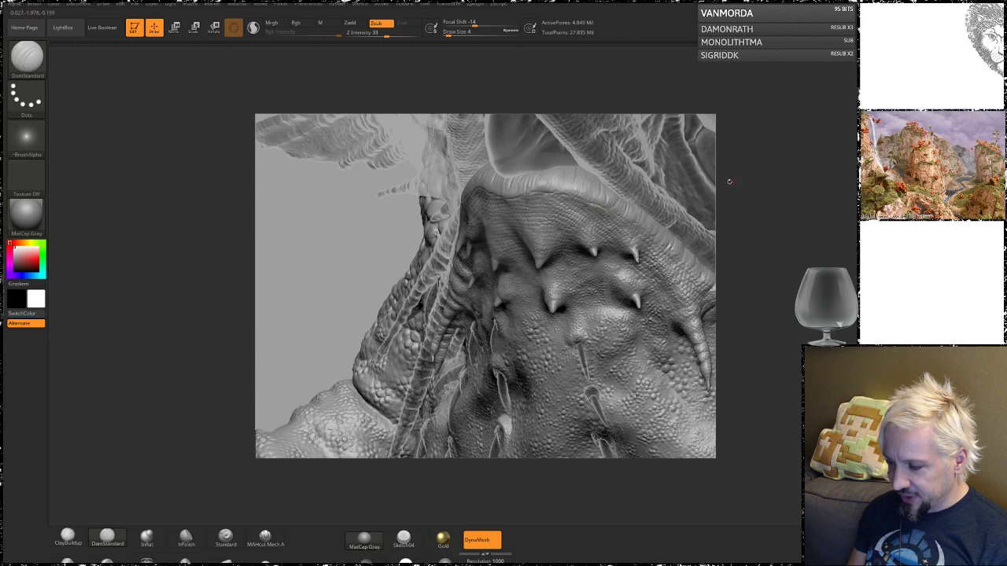
drag(729, 182, 472, 185)
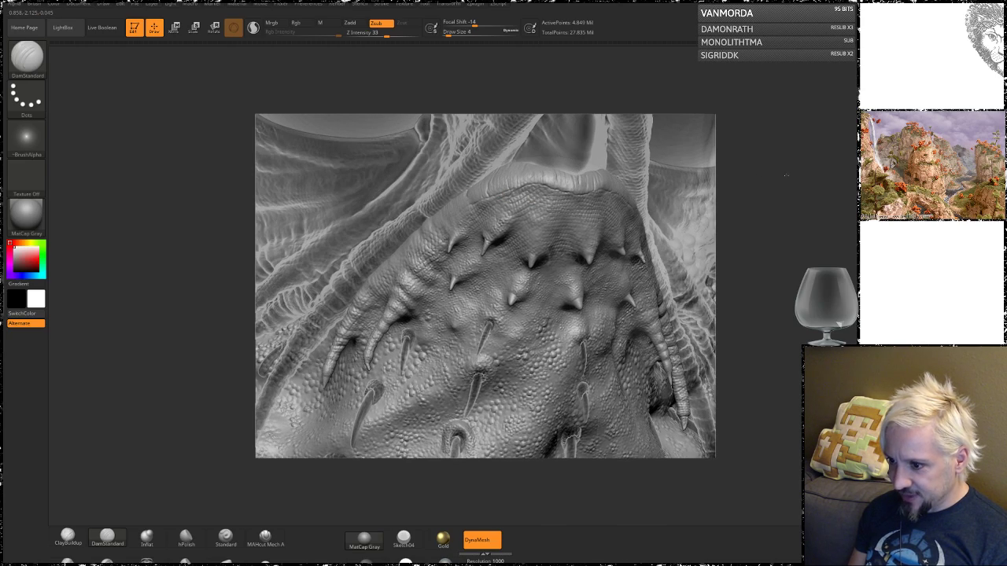
mouse_move(786, 177)
mouse_down()
mouse_move(692, 181)
mouse_move(755, 160)
mouse_up()
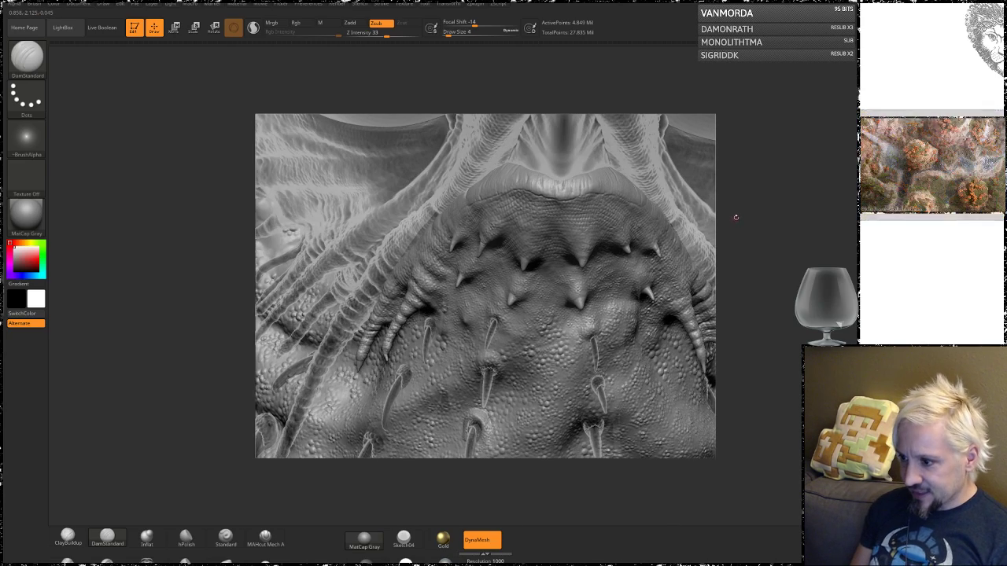
drag(735, 217, 808, 193)
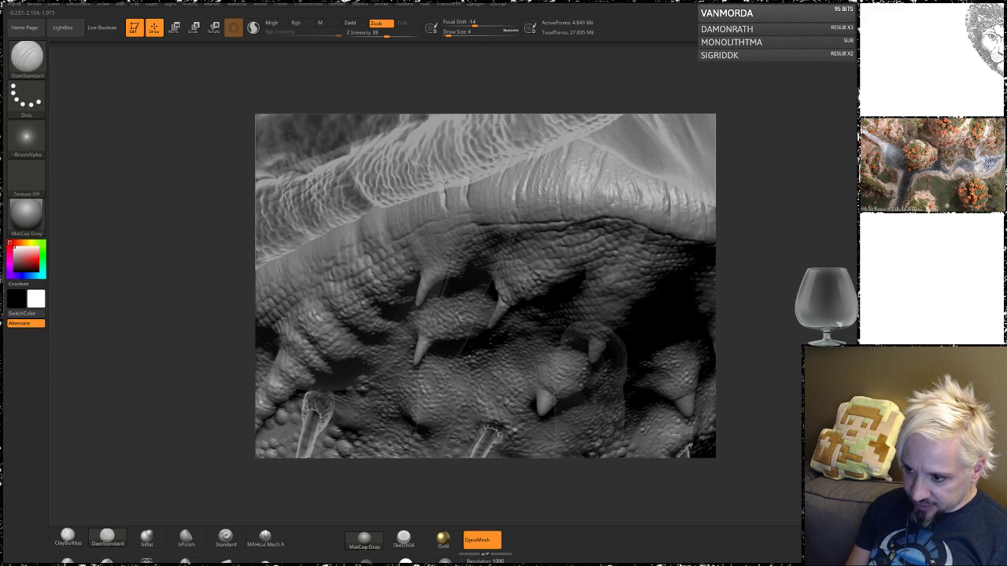
drag(804, 169, 449, 197)
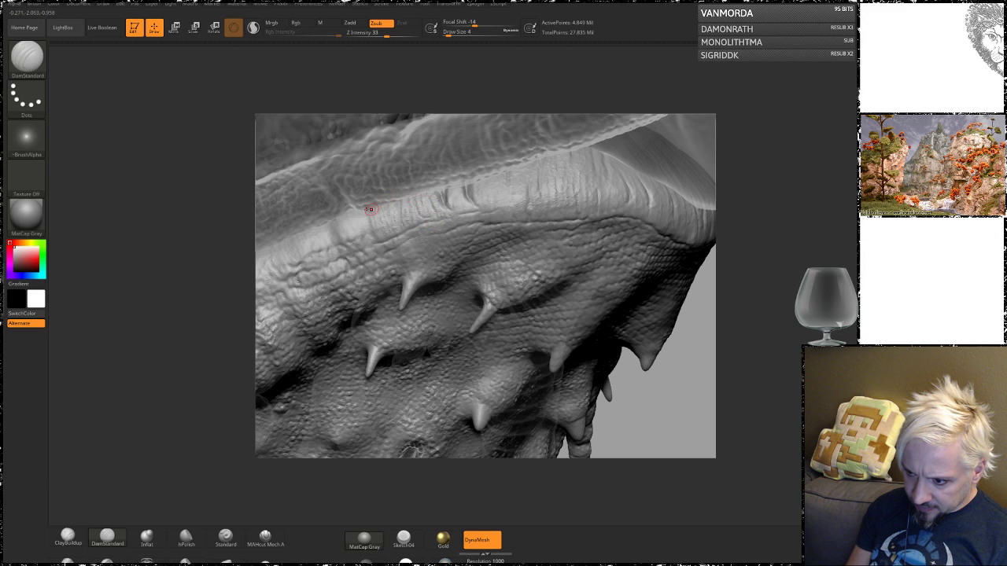
- Carve cross creases over the side rim from the deep wrinkles toward the base of the outer tendril
mouse_move(216, 236)
alt+mouse_down()
mouse_move(225, 225)
mouse_move(402, 221)
alt+mouse_up()
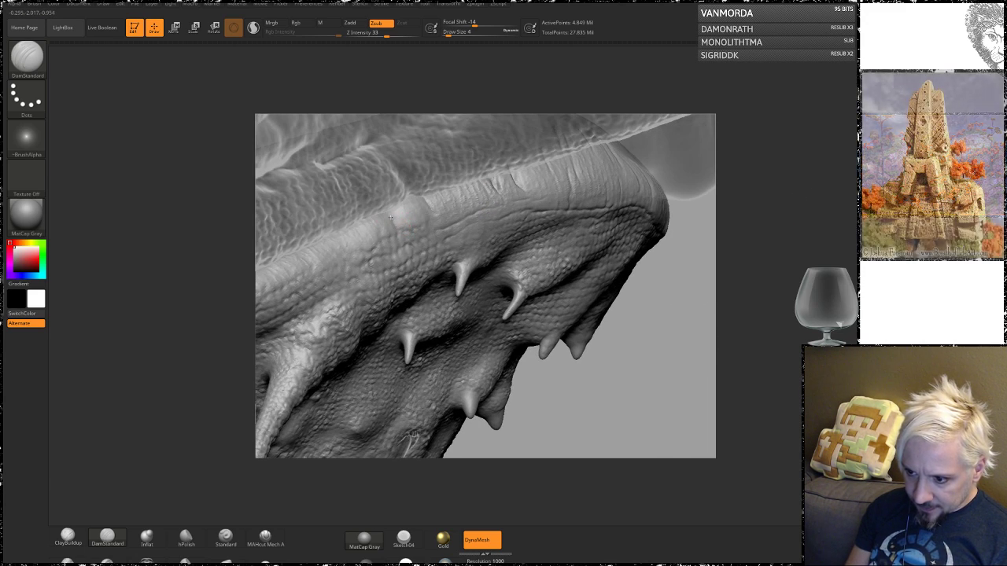
mouse_move(678, 301)
alt+mouse_down()
mouse_move(771, 264)
mouse_move(831, 266)
alt+mouse_up()
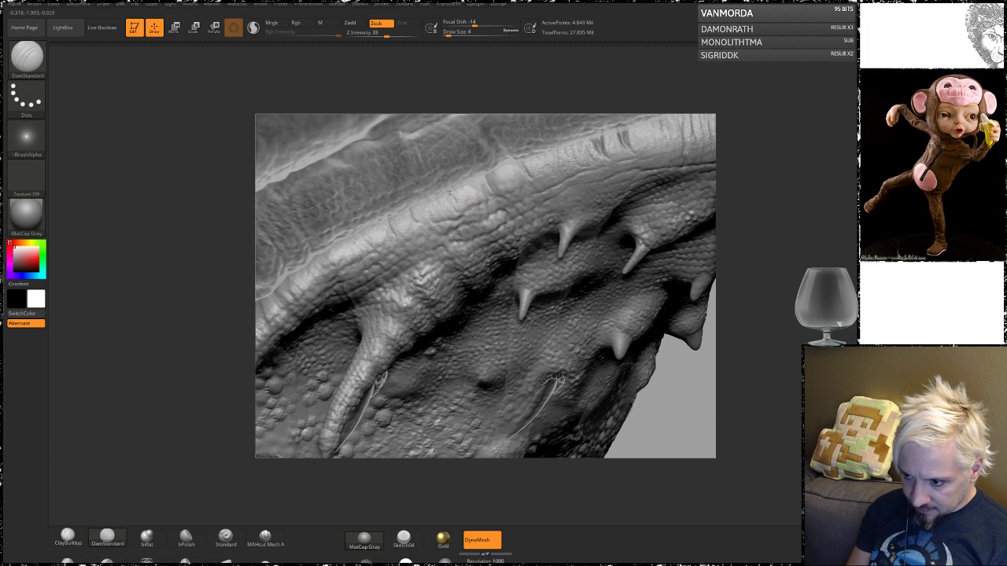
drag(668, 409, 377, 245)
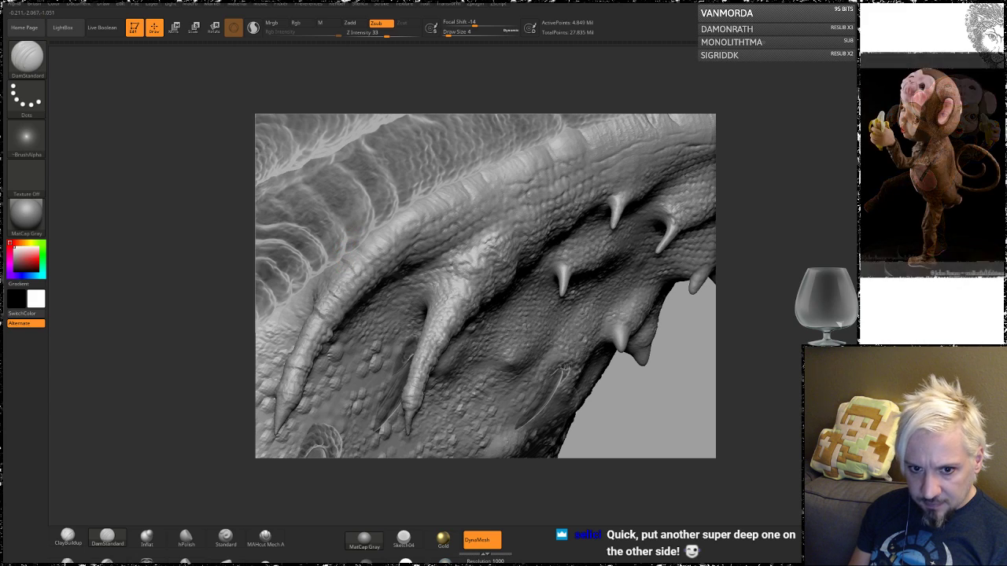
drag(761, 186, 727, 159)
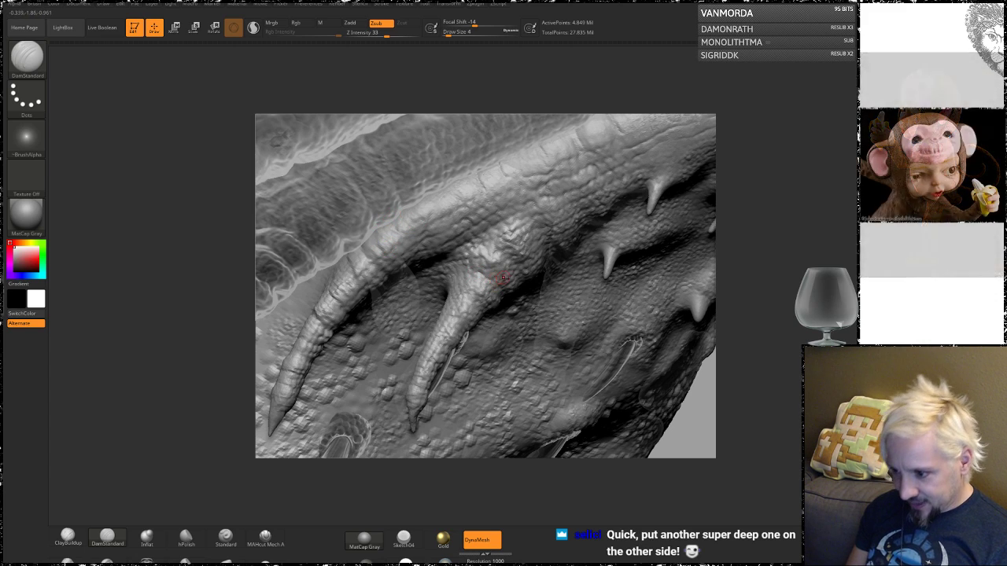
- Carve fine wrinkles between the scales around the bases of the two side tendrils
mouse_move(755, 324)
mouse_down()
mouse_move(771, 318)
mouse_move(767, 299)
mouse_up()
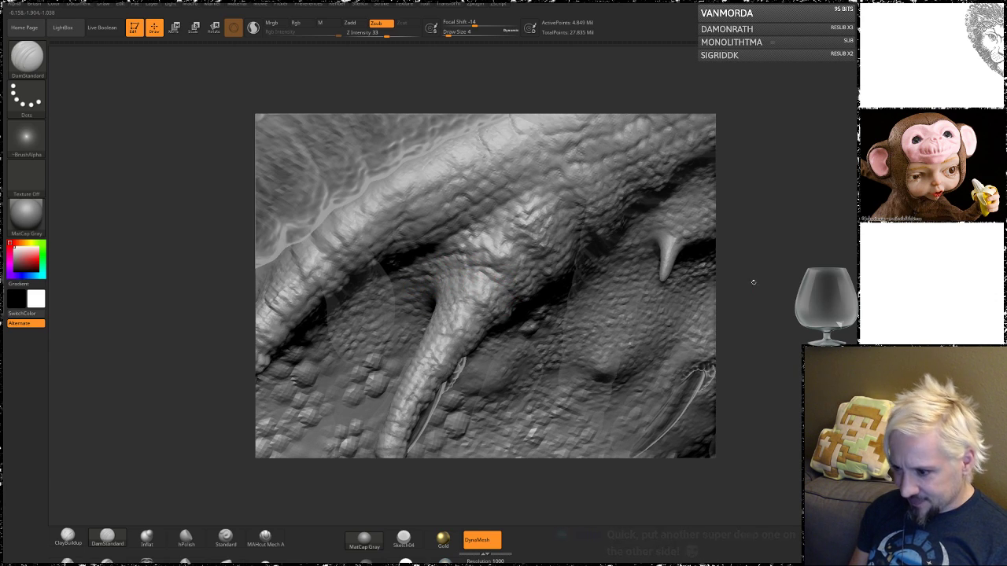
drag(753, 281, 756, 316)
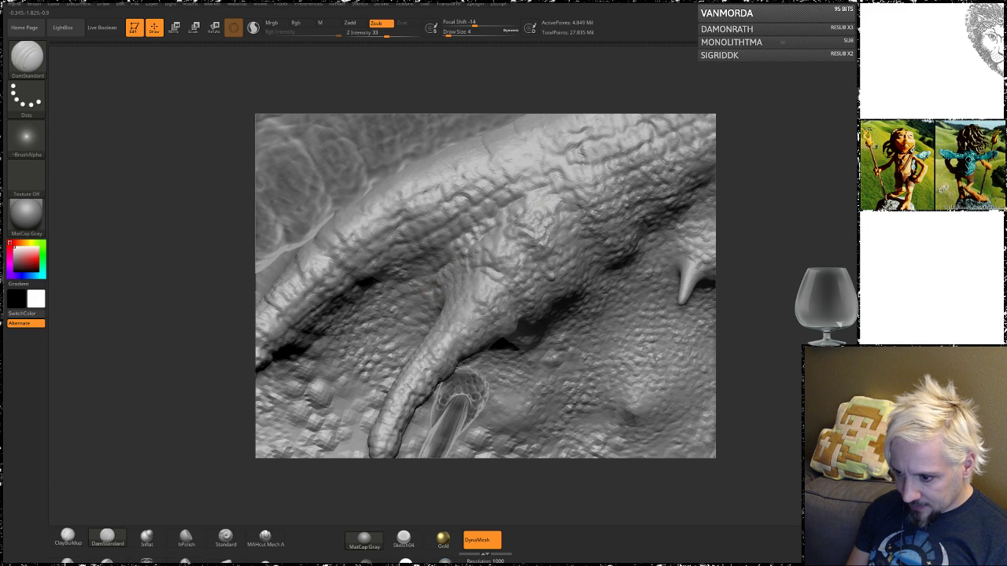
drag(786, 269, 747, 274)
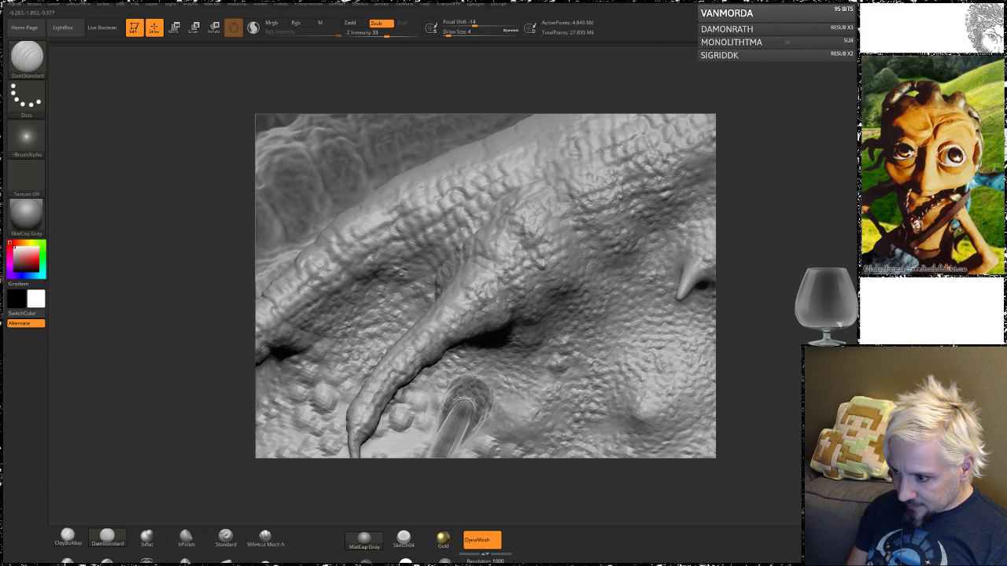
mouse_move(761, 263)
mouse_down()
mouse_move(753, 274)
mouse_move(798, 185)
mouse_up()
- Refine the tips of the two side tendrils and add fine creases along the upper length of the outer one
mouse_move(408, 346)
shift+mouse_down()
mouse_move(422, 342)
mouse_move(423, 357)
shift+mouse_up()
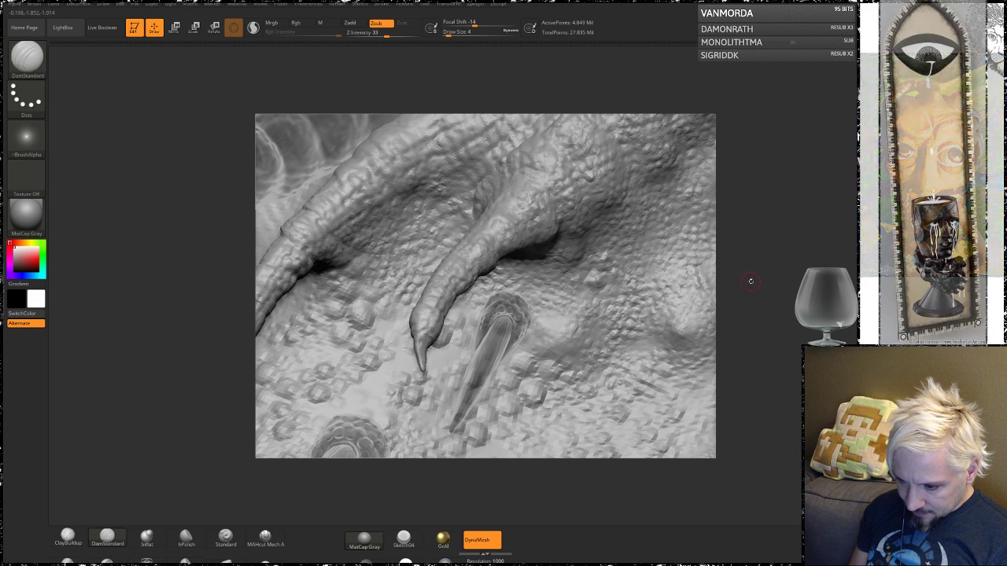
mouse_move(751, 280)
alt+mouse_down()
mouse_move(797, 240)
mouse_move(762, 246)
mouse_move(802, 259)
alt+mouse_up()
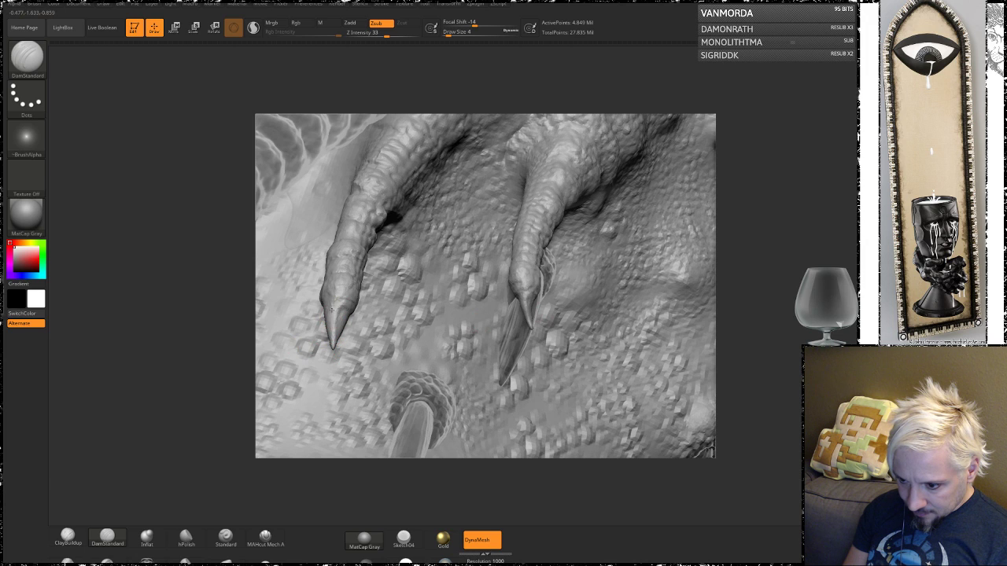
drag(738, 250, 696, 240)
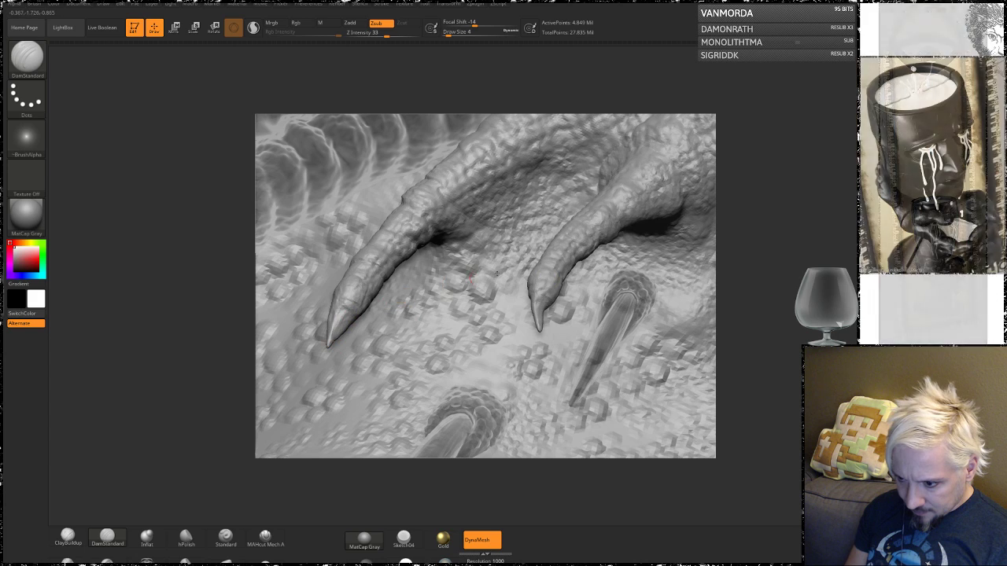
mouse_move(726, 192)
alt+mouse_down()
mouse_move(664, 347)
mouse_move(644, 368)
alt+mouse_up()
drag(737, 276, 755, 338)
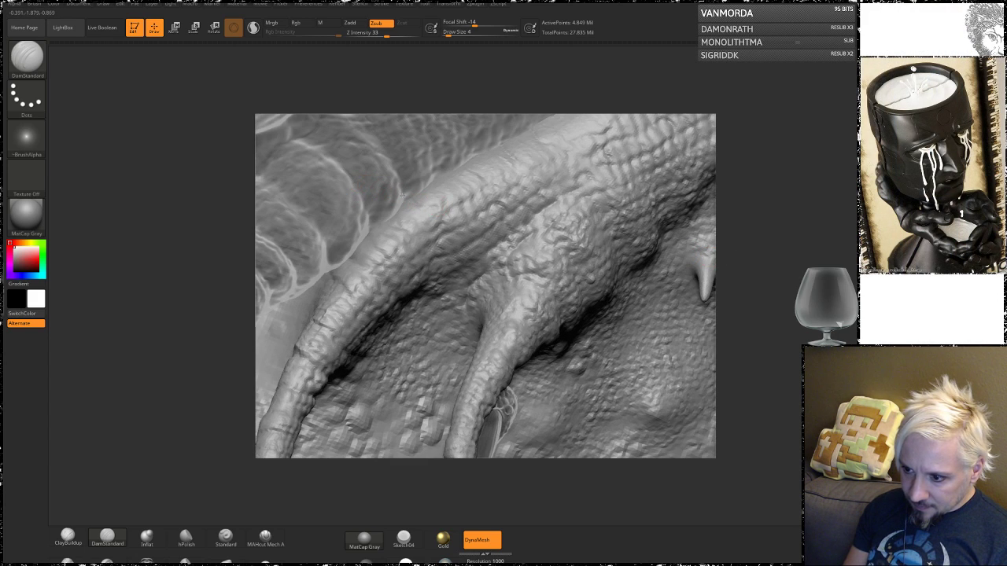
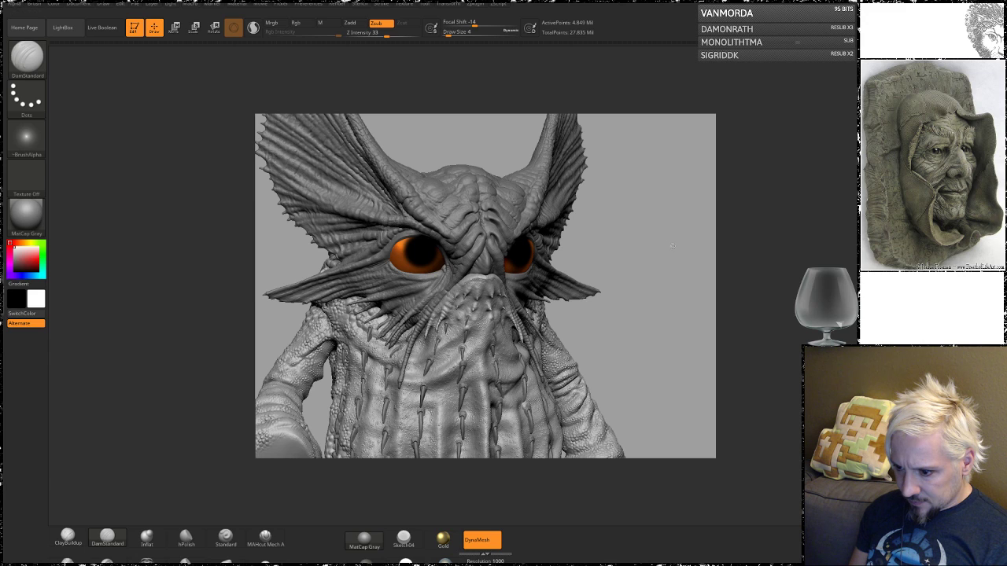
- Examine the whole head, ear fins and torso from the front and side, and the finished lip rim up close
drag(660, 317, 641, 321)
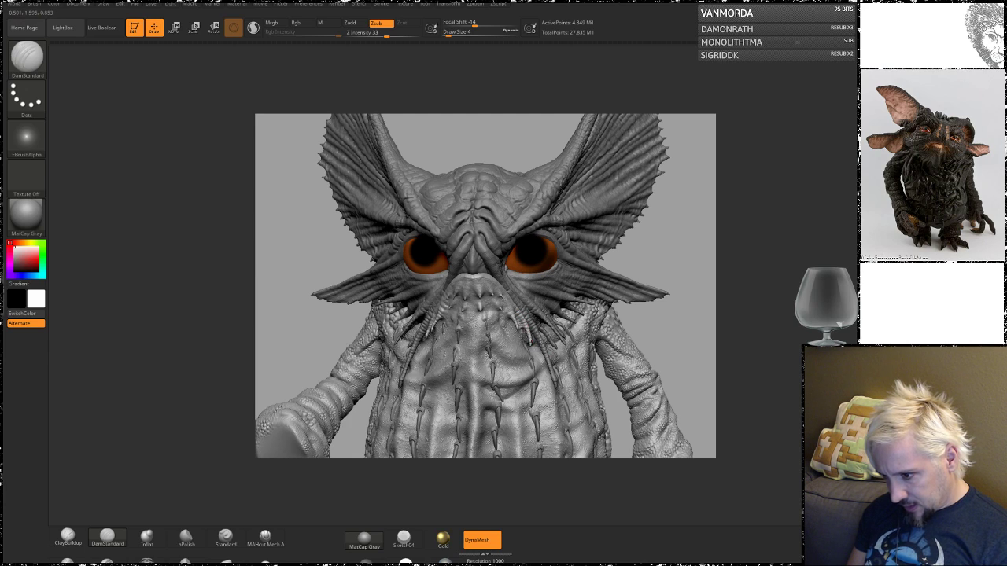
drag(673, 261, 646, 262)
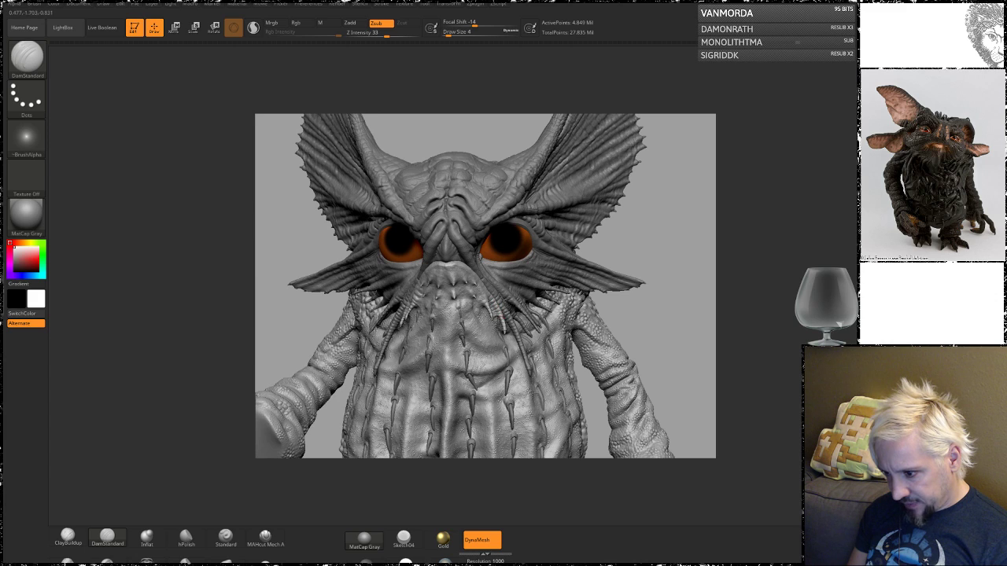
drag(674, 242, 625, 243)
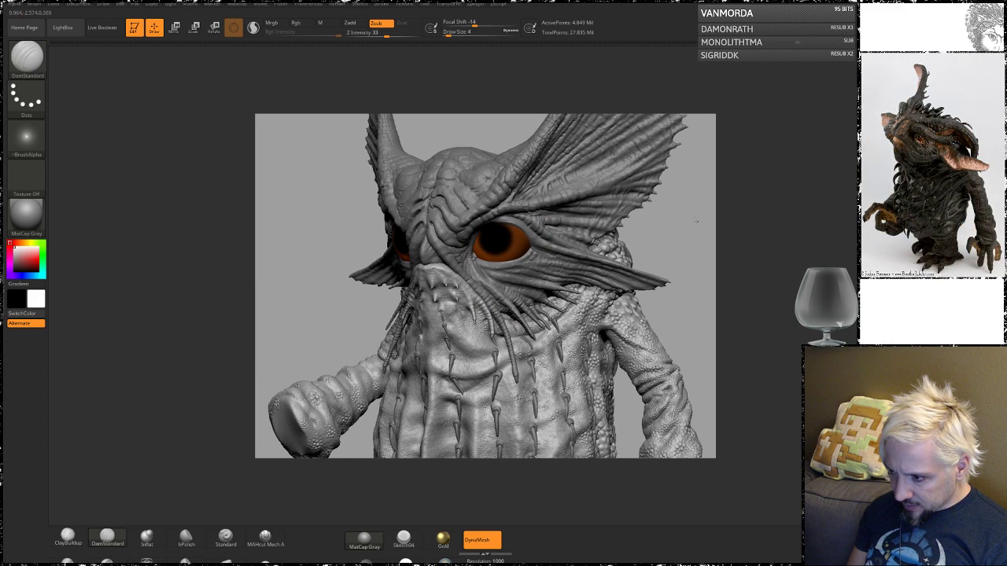
alt+drag(696, 222, 678, 261)
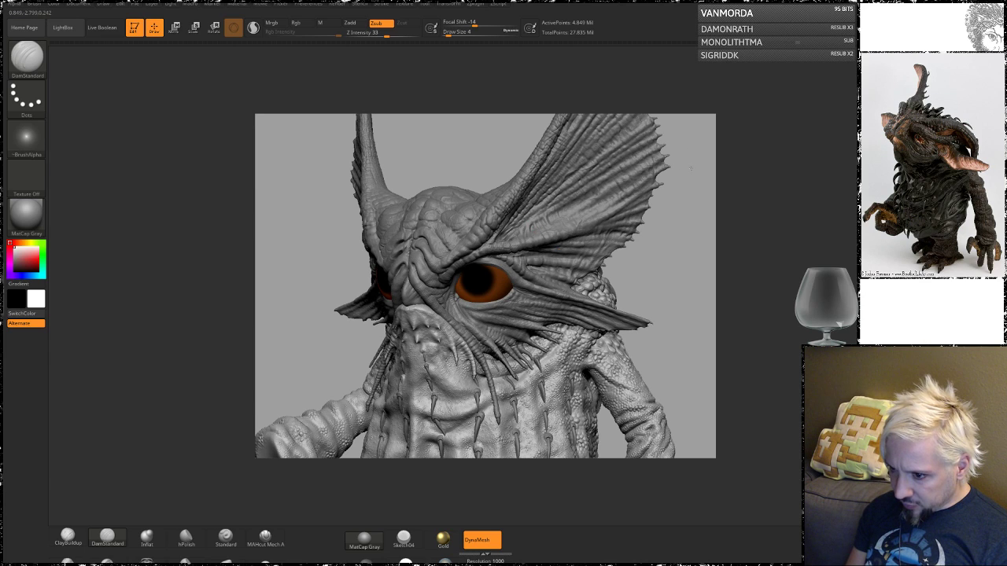
alt+drag(692, 167, 676, 237)
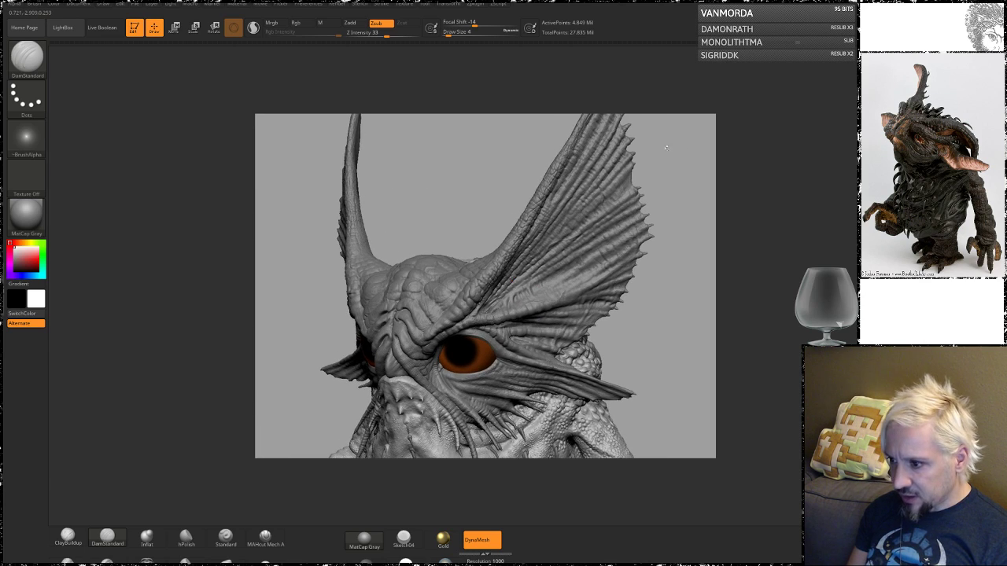
alt+drag(665, 147, 651, 175)
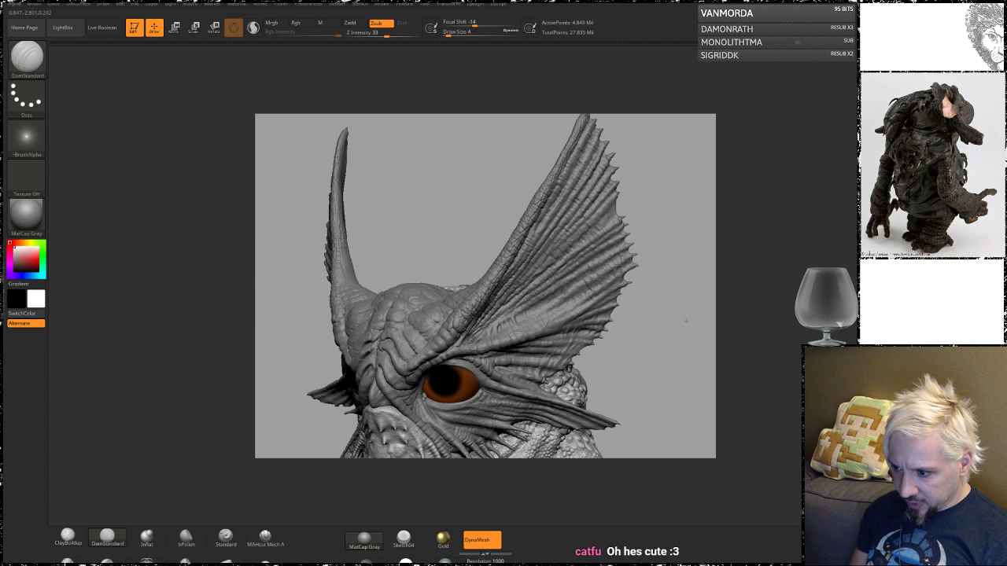
mouse_move(685, 320)
mouse_down()
mouse_move(674, 259)
mouse_move(659, 260)
mouse_up()
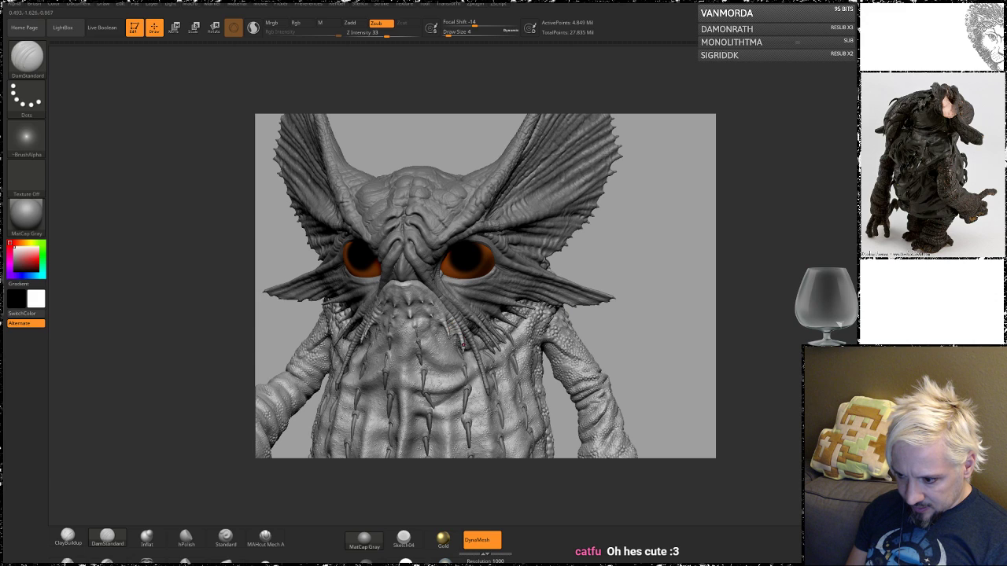
alt+drag(630, 334, 656, 302)
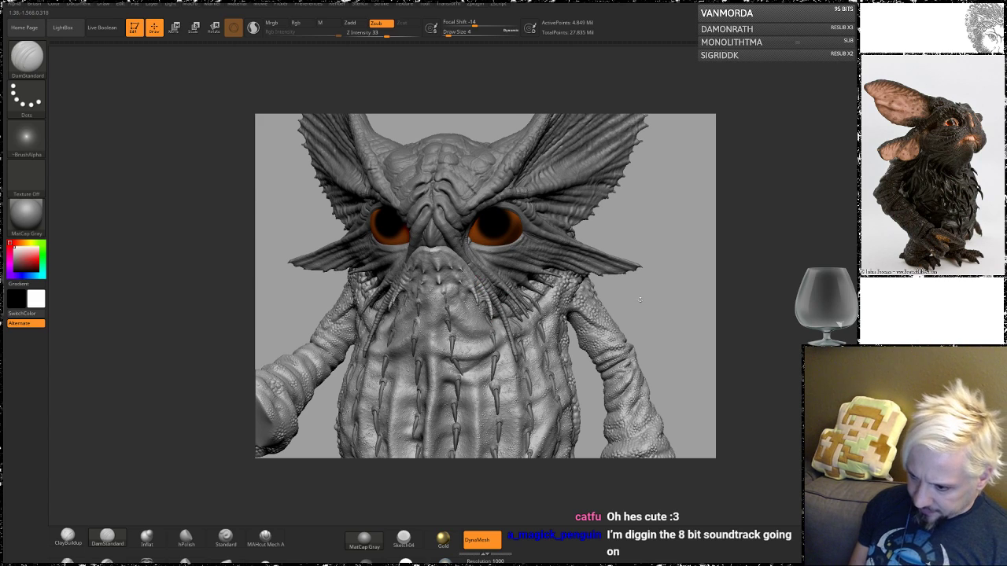
mouse_move(652, 312)
mouse_down()
mouse_move(671, 308)
mouse_move(651, 284)
mouse_move(660, 253)
mouse_move(678, 293)
mouse_move(715, 225)
mouse_up()
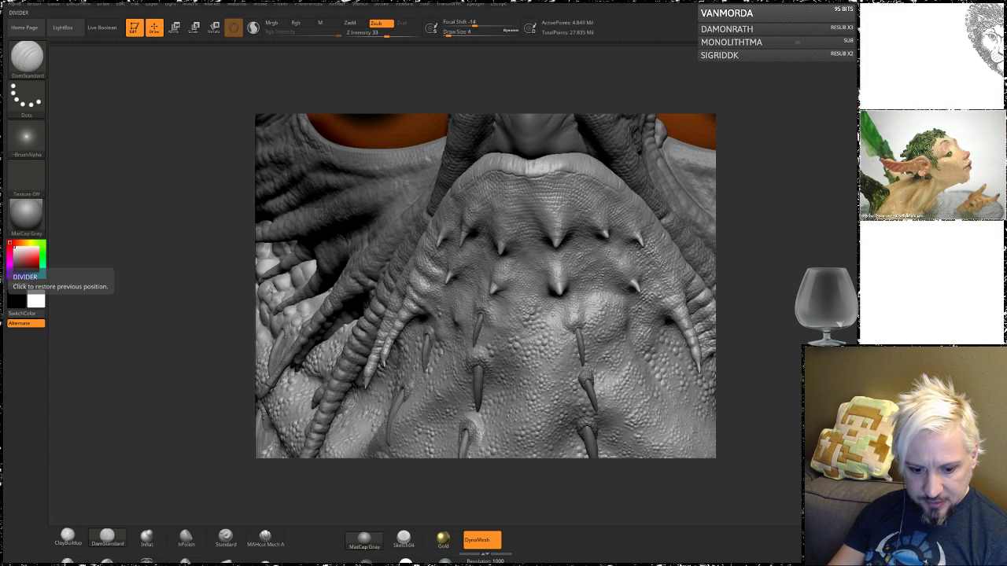
- Look through the songs in the YouTubeLivestream playlist in the music player and return to ZBrush
key(alt+Tab)
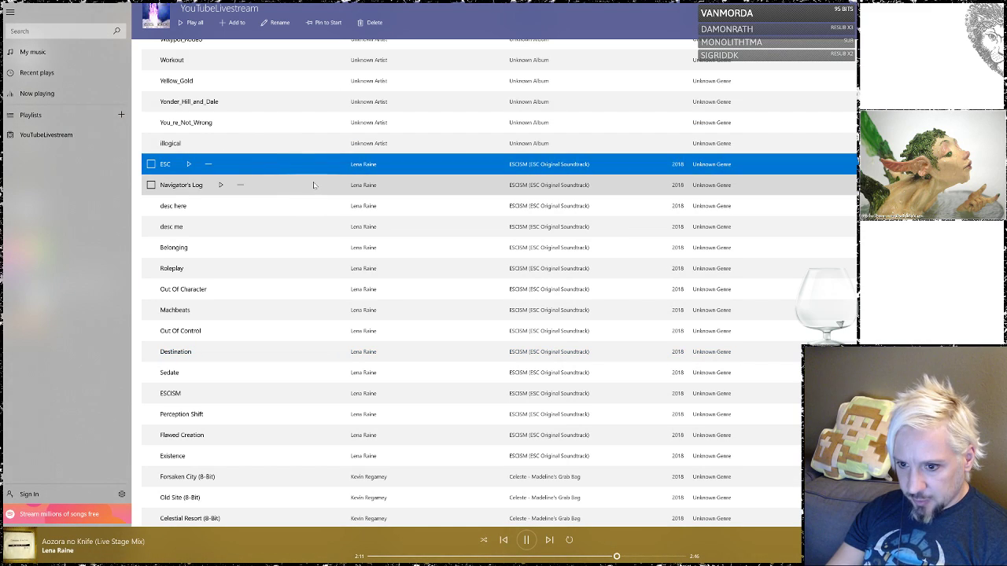
scroll(396, 347, down, 3)
scroll(515, 391, up, 4)
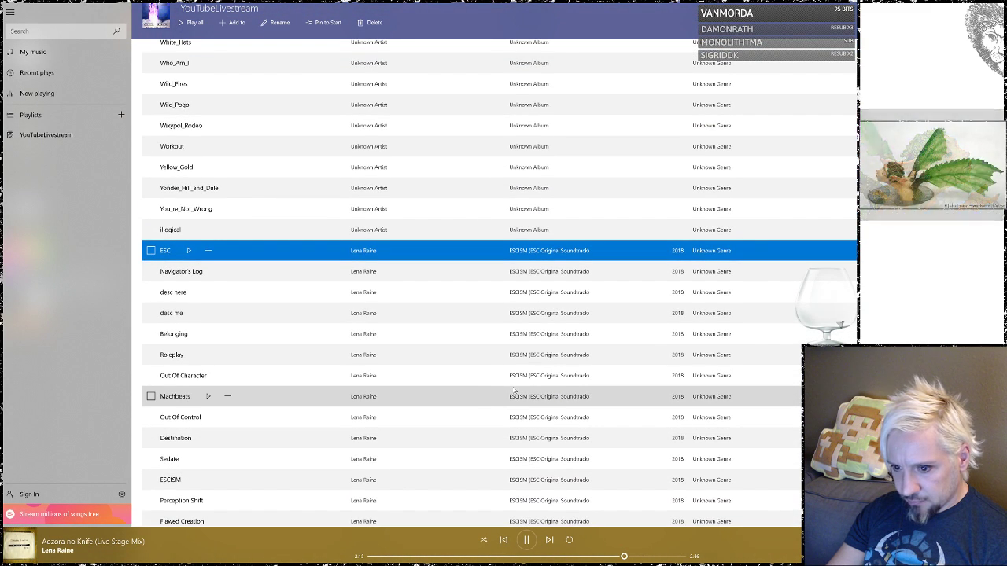
scroll(515, 391, down, 3)
scroll(514, 391, down, 5)
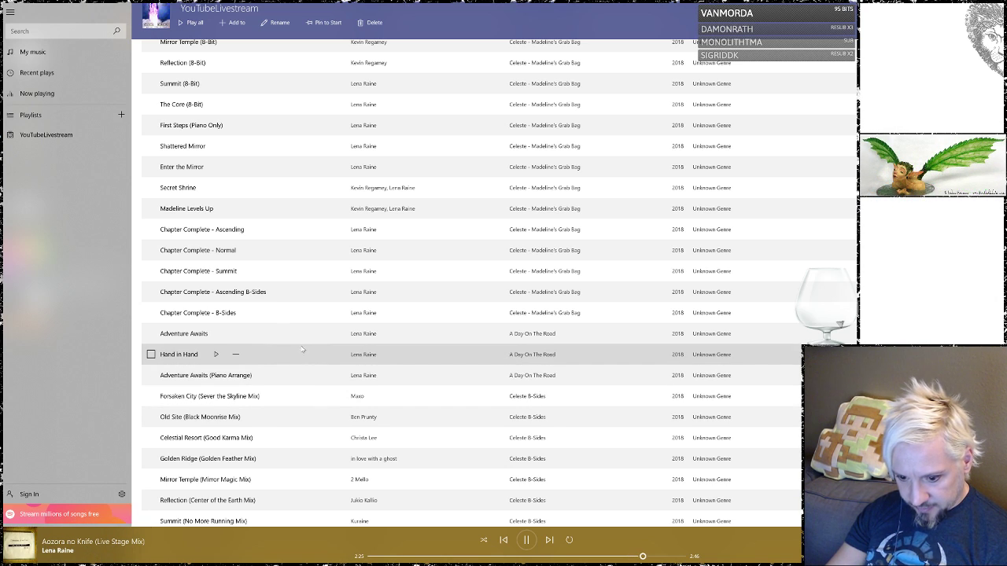
scroll(330, 311, down, 2)
scroll(335, 306, down, 3)
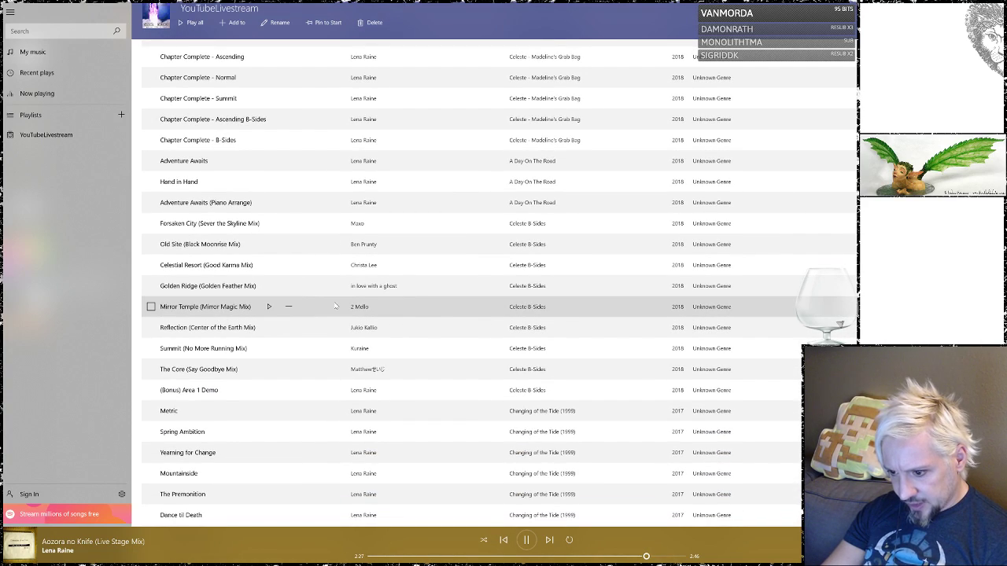
scroll(335, 306, up, 10)
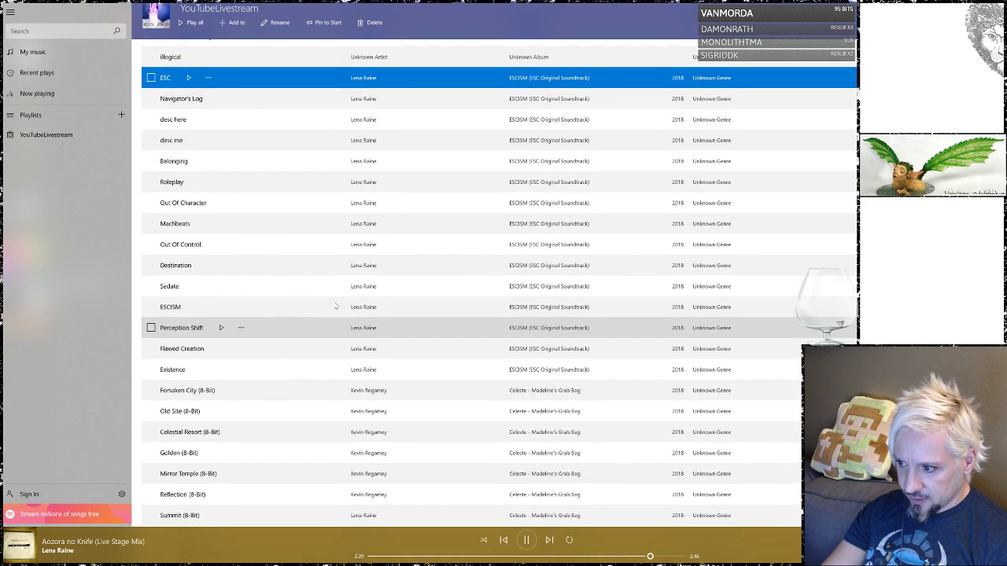
scroll(335, 306, up, 3)
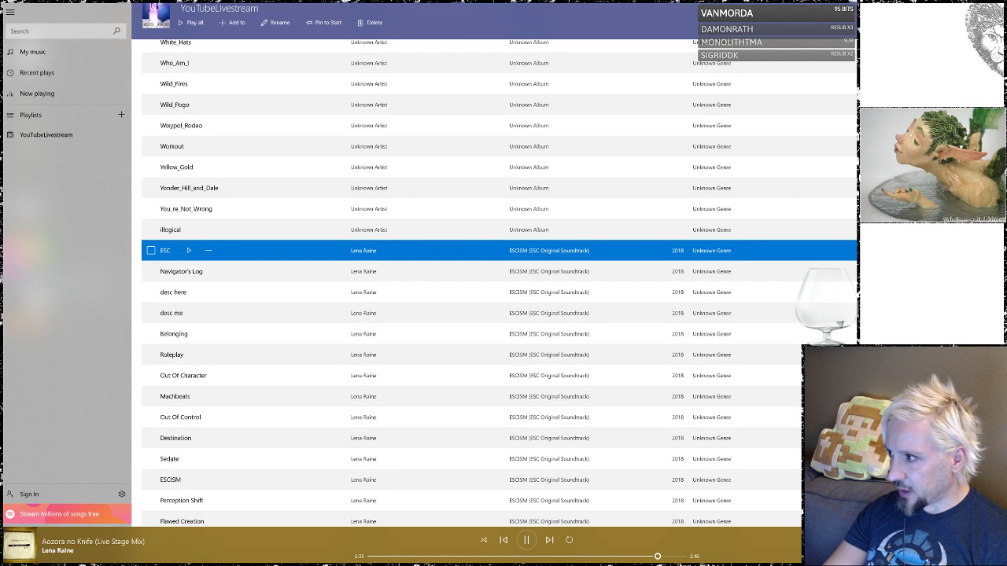
key(alt+Tab)
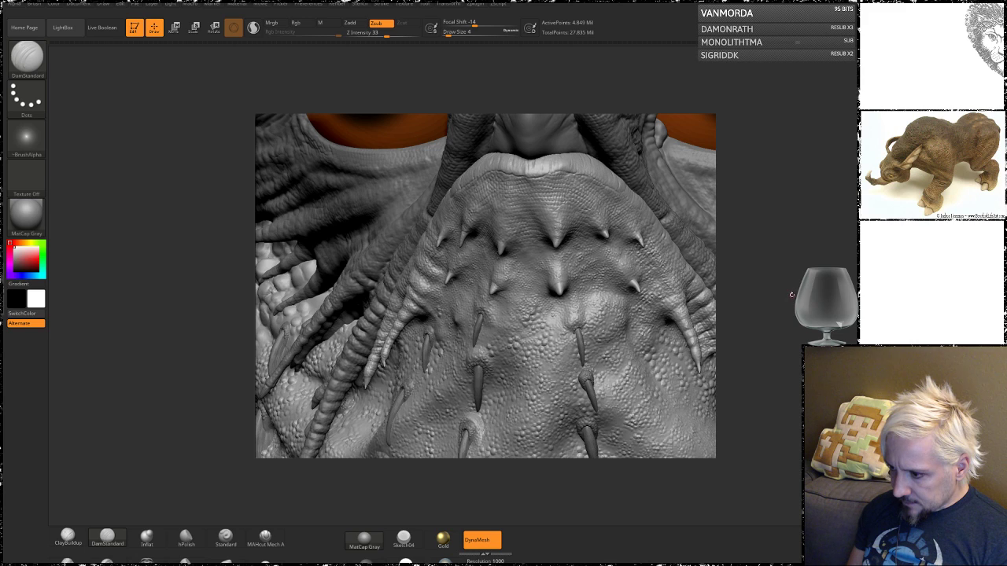
- Smooth the scale texture off the two small outer spikes in the upper row below the lip rim
mouse_move(795, 294)
mouse_down()
mouse_move(789, 268)
mouse_move(794, 303)
mouse_up()
mouse_move(794, 259)
mouse_down()
mouse_move(805, 245)
mouse_move(756, 265)
mouse_up()
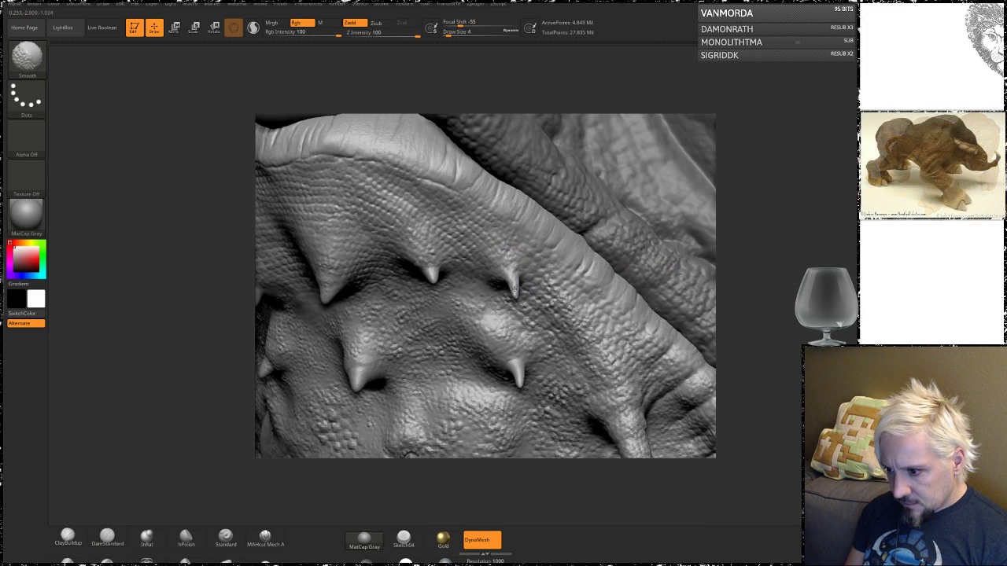
shift+drag(444, 277, 431, 272)
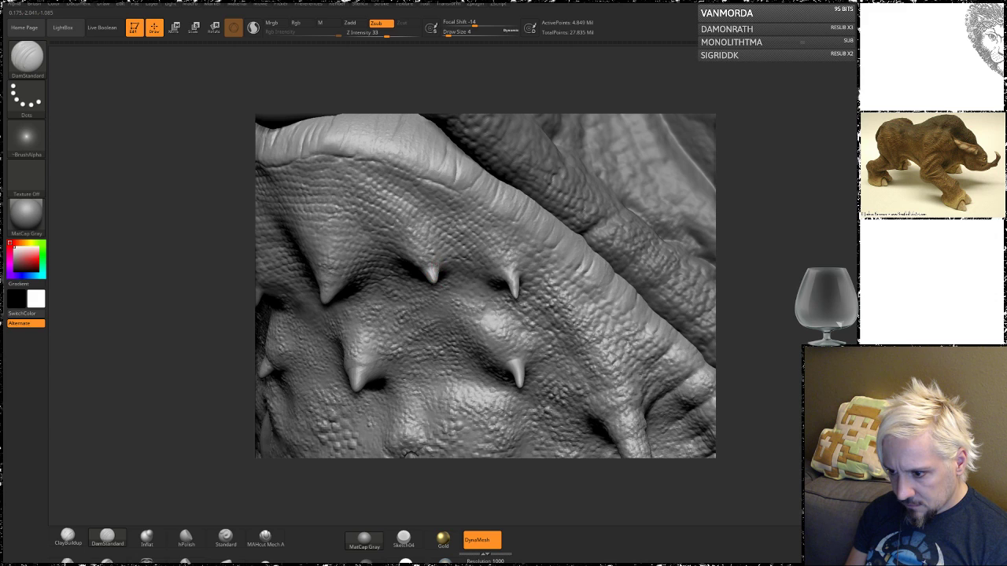
mouse_move(760, 257)
mouse_down()
mouse_move(771, 250)
mouse_move(775, 334)
mouse_up()
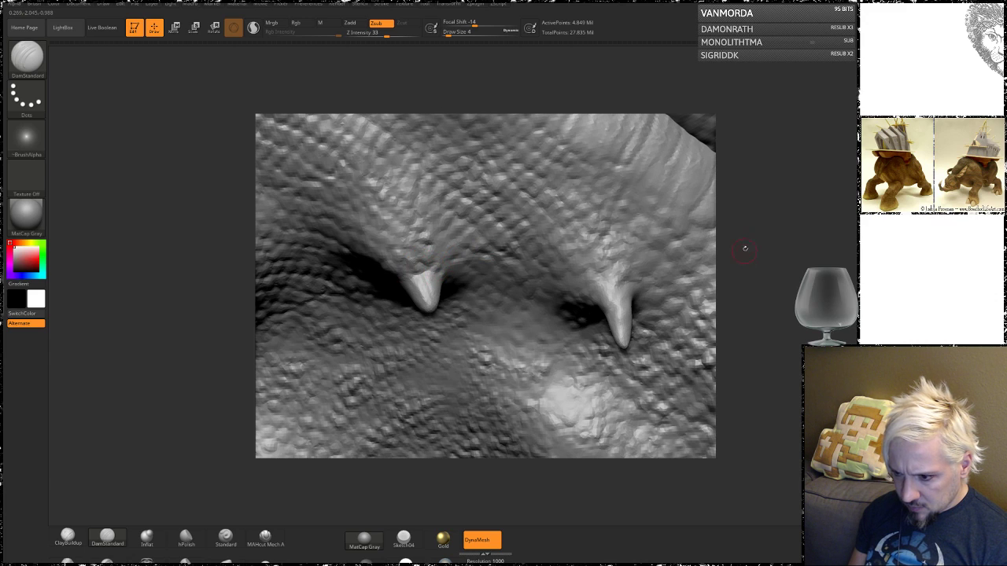
drag(745, 247, 792, 239)
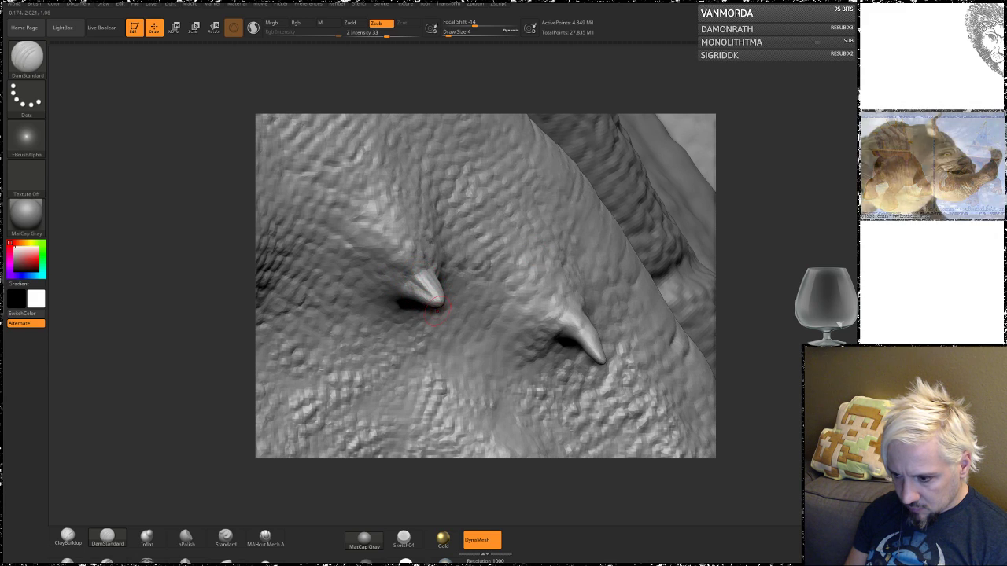
mouse_move(755, 243)
mouse_down()
mouse_move(764, 193)
mouse_move(432, 287)
mouse_up()
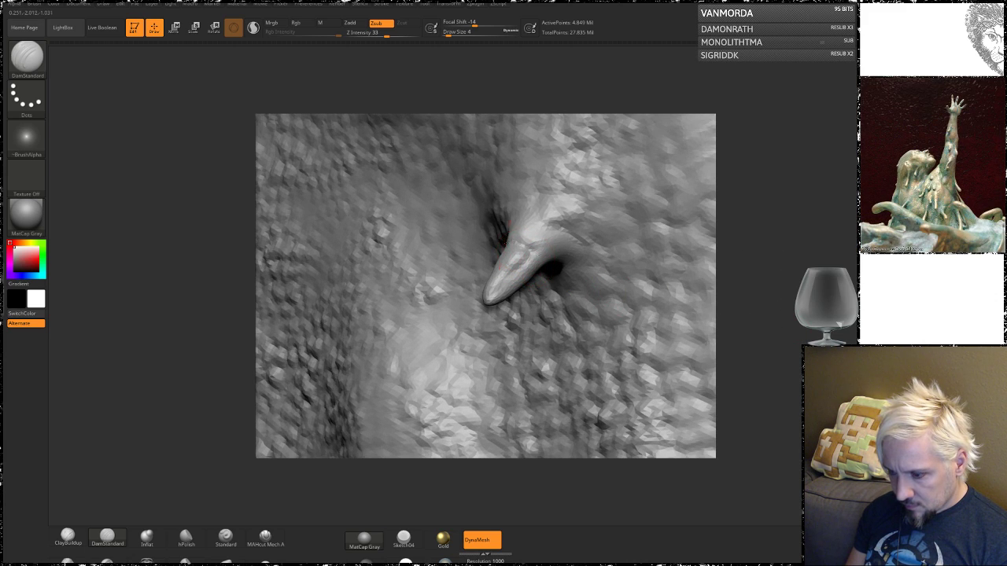
- Build up a raised collar of skin around the base of the outermost upper-row spike with the ClayBuildup brush
click(68, 538)
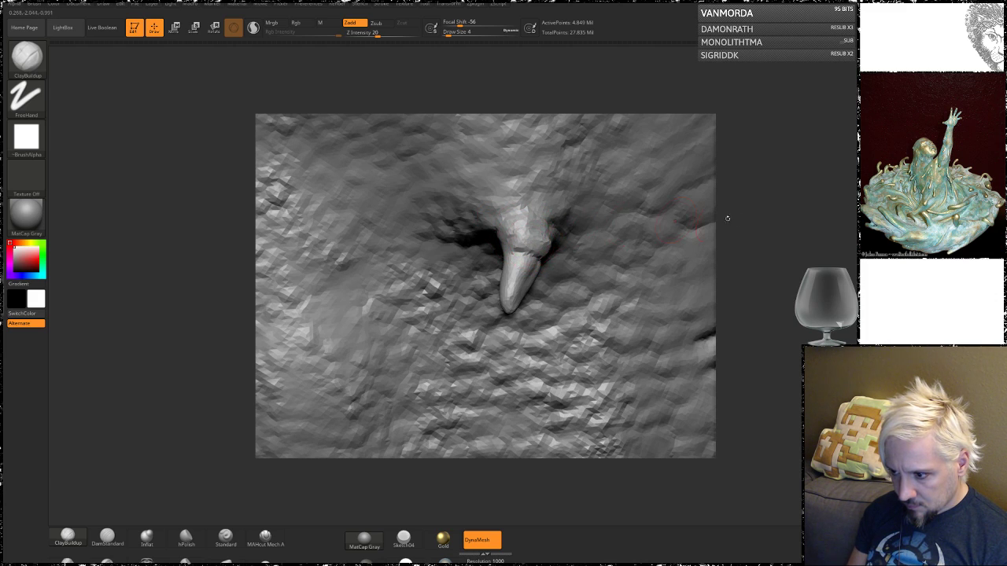
drag(728, 218, 497, 230)
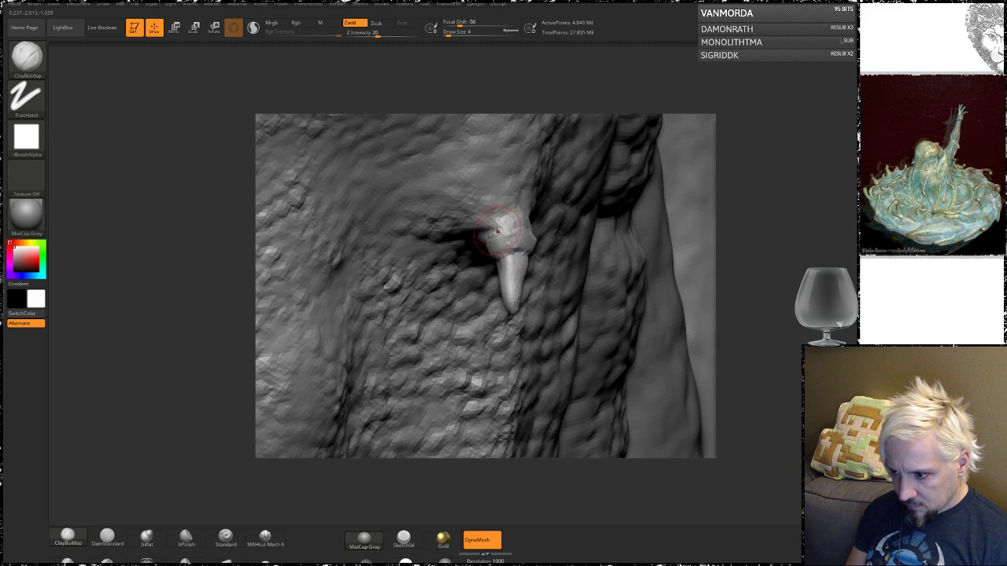
drag(762, 244, 668, 137)
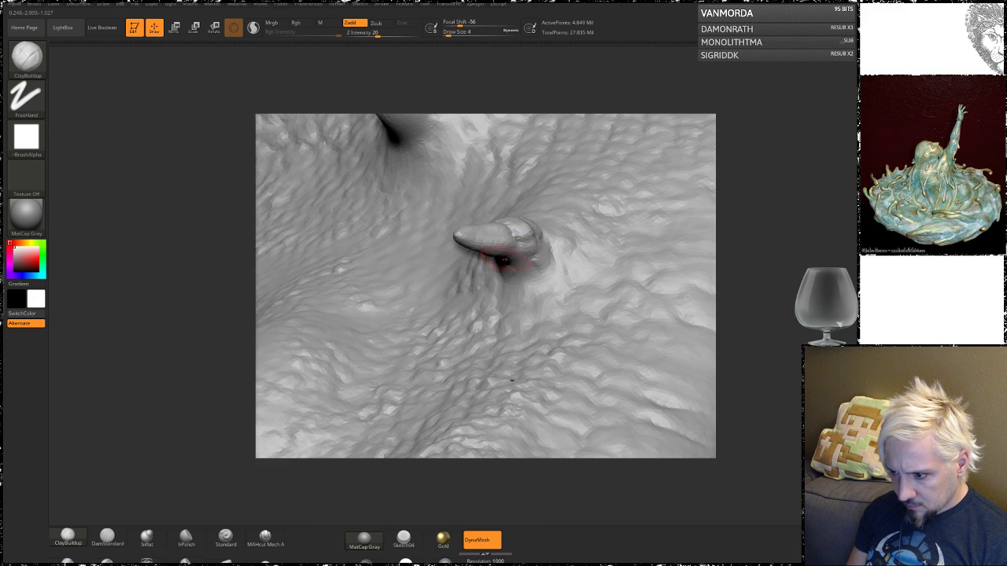
drag(503, 260, 549, 266)
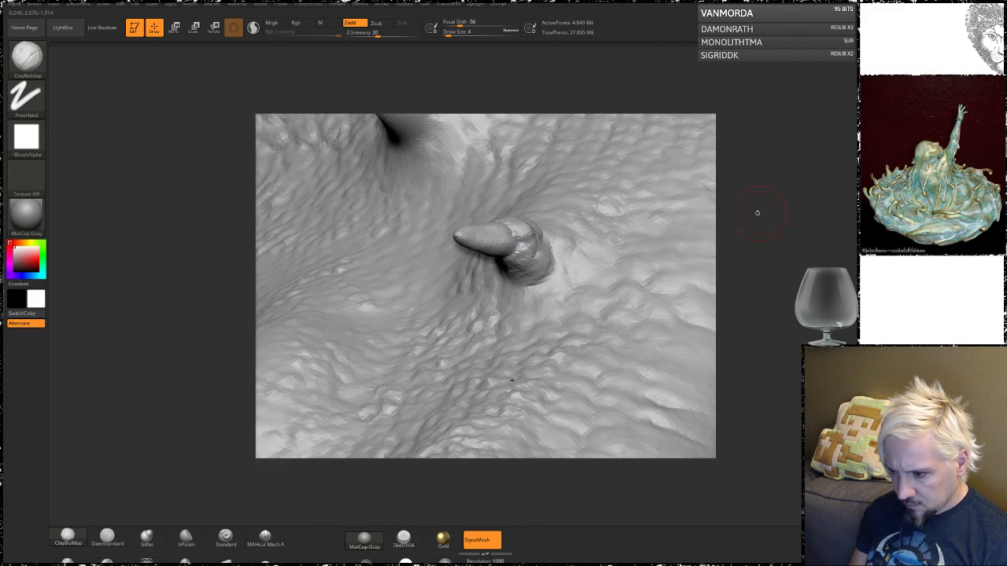
mouse_move(757, 213)
mouse_down()
mouse_move(712, 181)
mouse_move(692, 189)
mouse_up()
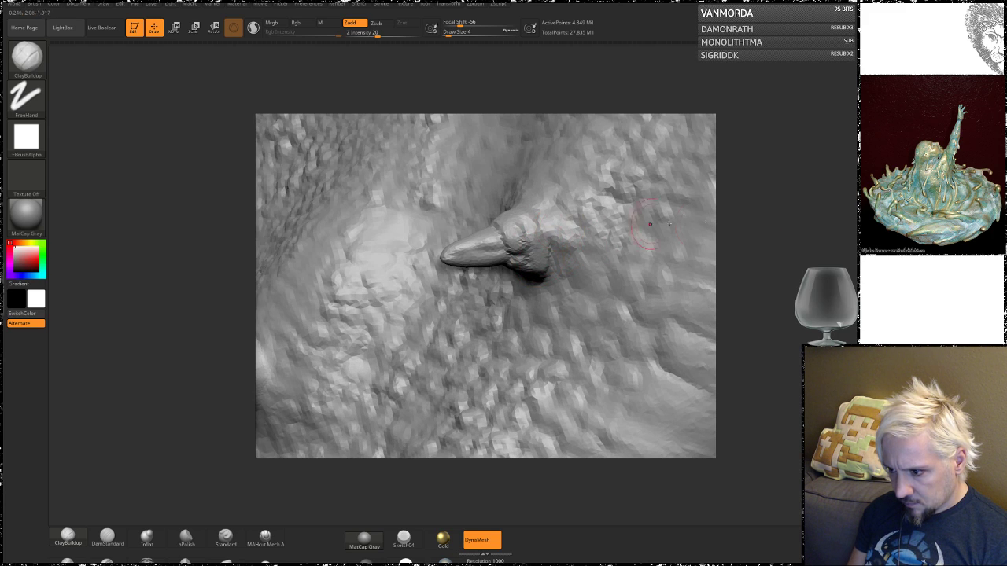
drag(720, 236, 728, 315)
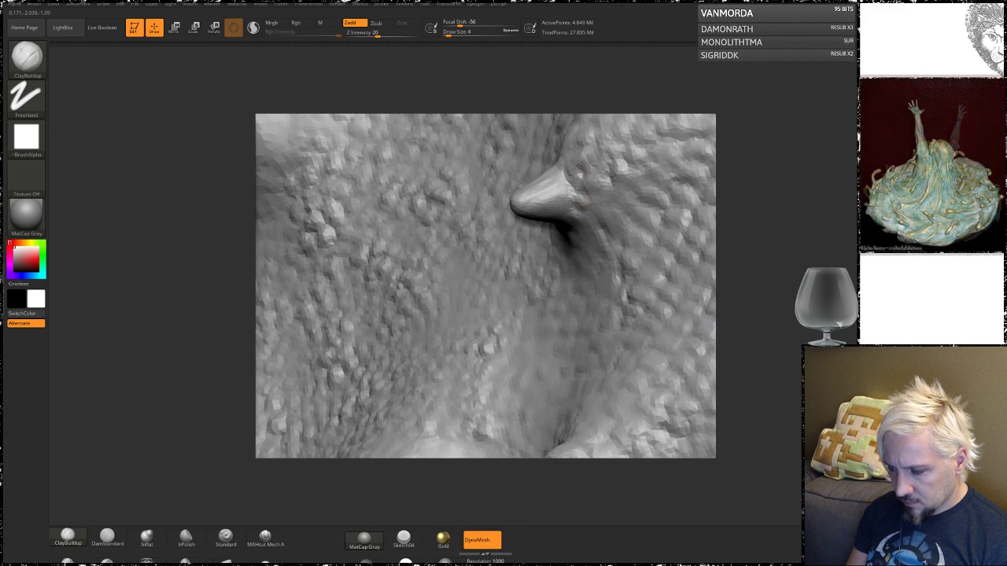
- Build up lumpy skin folds around the base of the second upper-row spike and soften the lump beneath it
drag(578, 187, 568, 223)
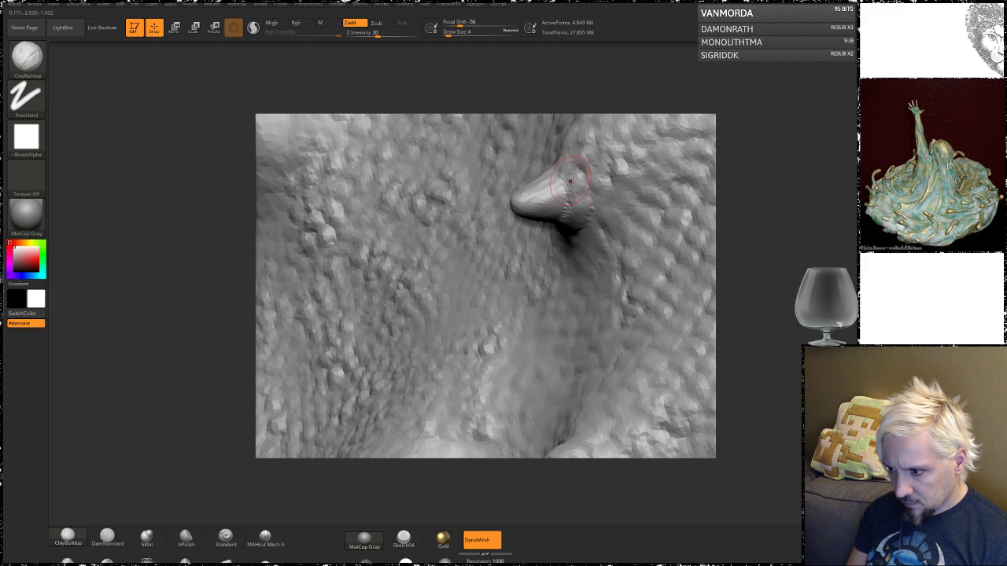
drag(764, 191, 763, 271)
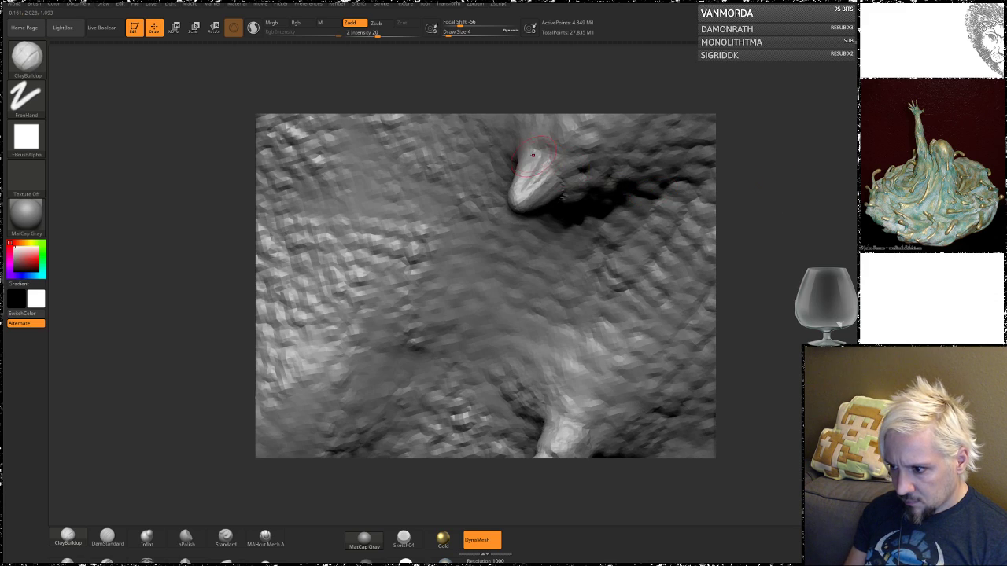
drag(556, 155, 527, 138)
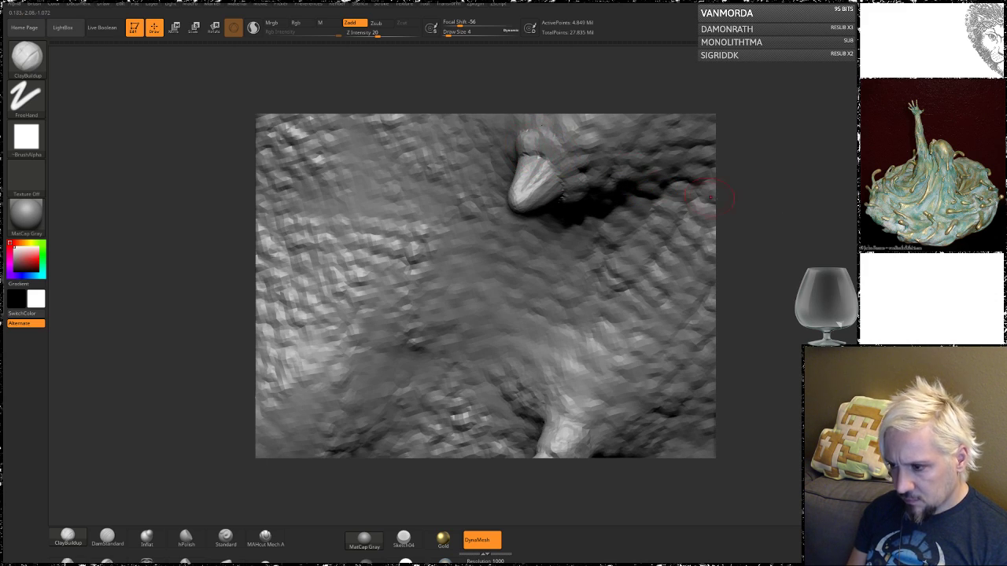
mouse_move(760, 166)
mouse_down()
mouse_move(760, 199)
mouse_move(760, 119)
mouse_up()
drag(523, 189, 565, 194)
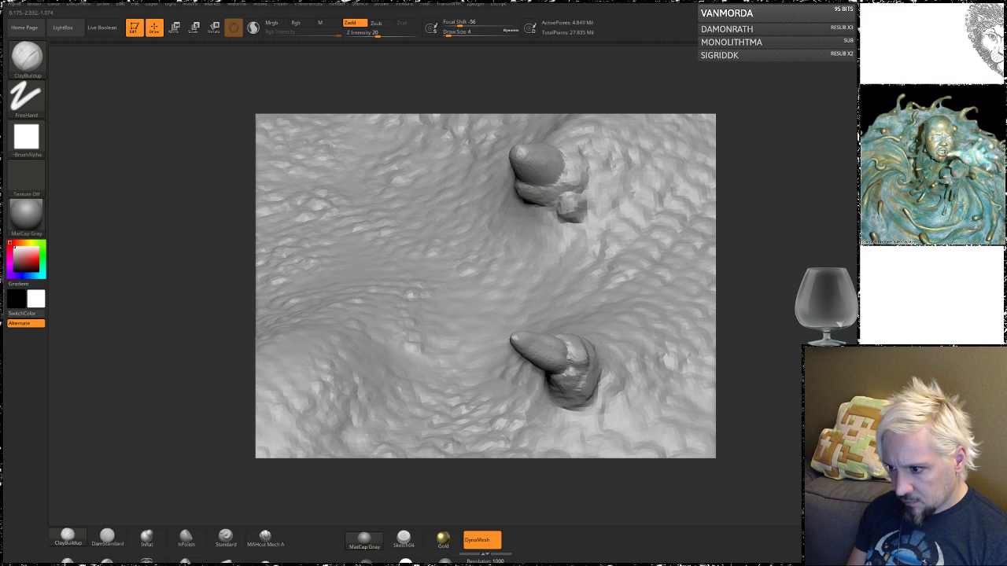
mouse_move(578, 204)
shift+mouse_down()
mouse_move(579, 196)
mouse_move(585, 207)
shift+mouse_up()
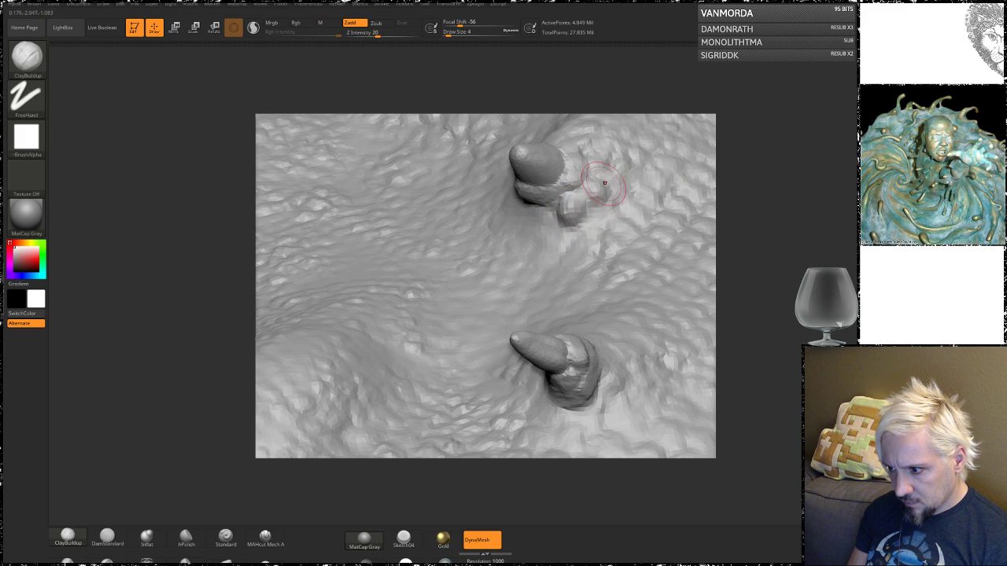
mouse_move(768, 200)
alt+mouse_down()
mouse_move(740, 293)
mouse_move(787, 346)
alt+mouse_up()
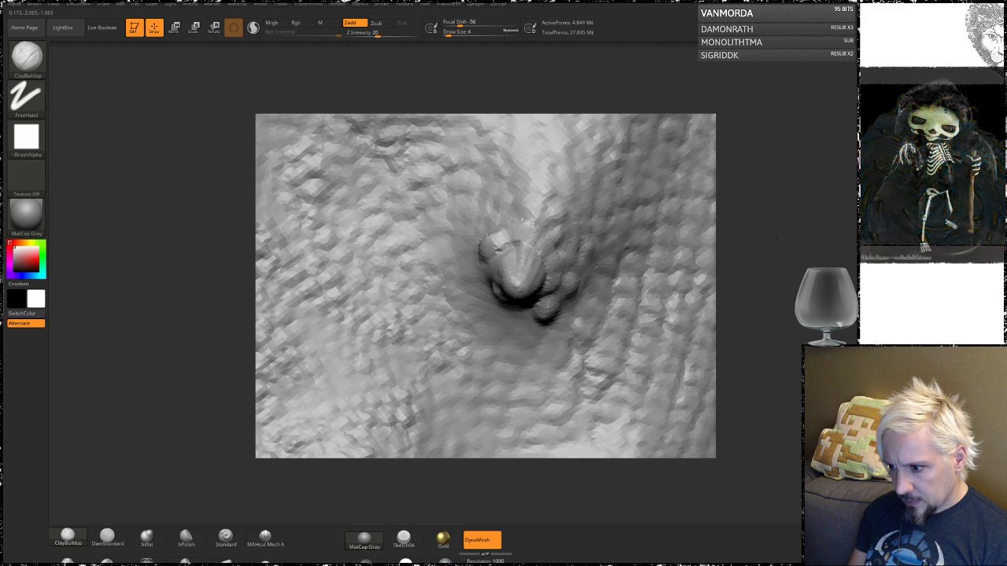
mouse_move(512, 221)
mouse_down()
mouse_move(498, 214)
mouse_move(519, 217)
mouse_move(526, 206)
mouse_up()
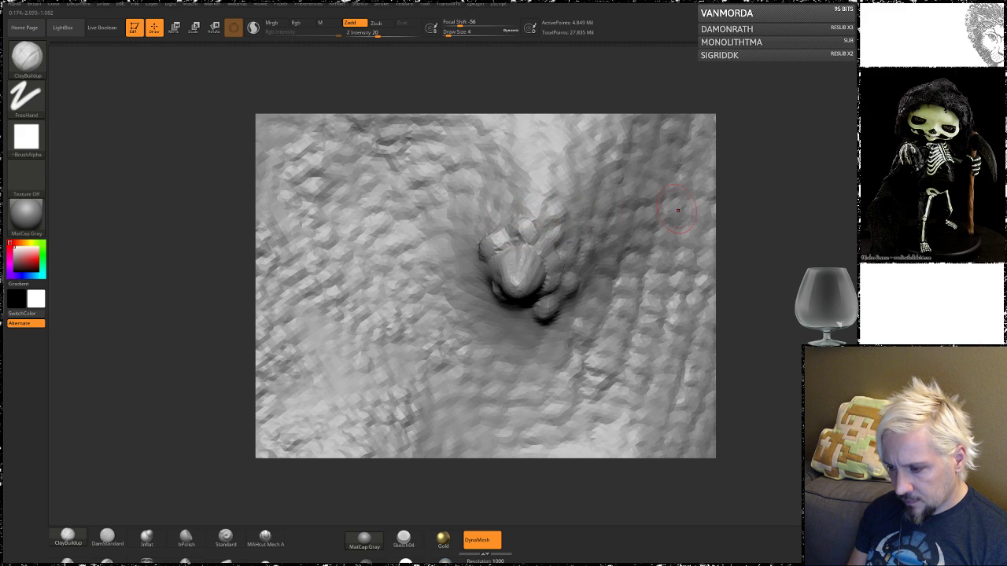
- Build up a rough skin collar around the base of the larger third spike in the upper row
mouse_move(743, 235)
alt+mouse_down()
mouse_move(721, 126)
mouse_move(740, 232)
mouse_move(774, 293)
alt+mouse_up()
alt+drag(765, 189, 765, 320)
drag(487, 96, 462, 112)
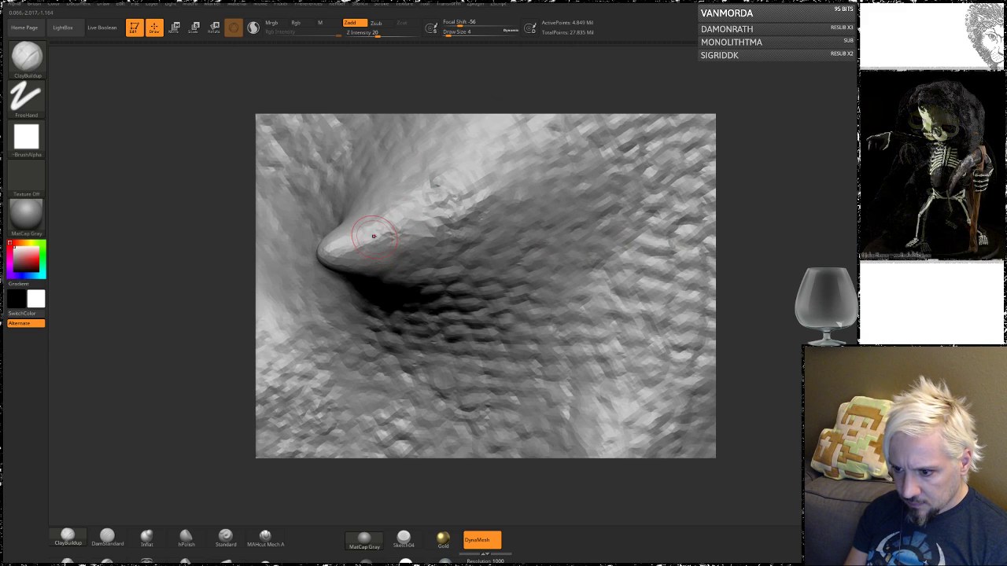
mouse_move(381, 226)
mouse_down()
mouse_move(382, 260)
mouse_move(380, 251)
mouse_up()
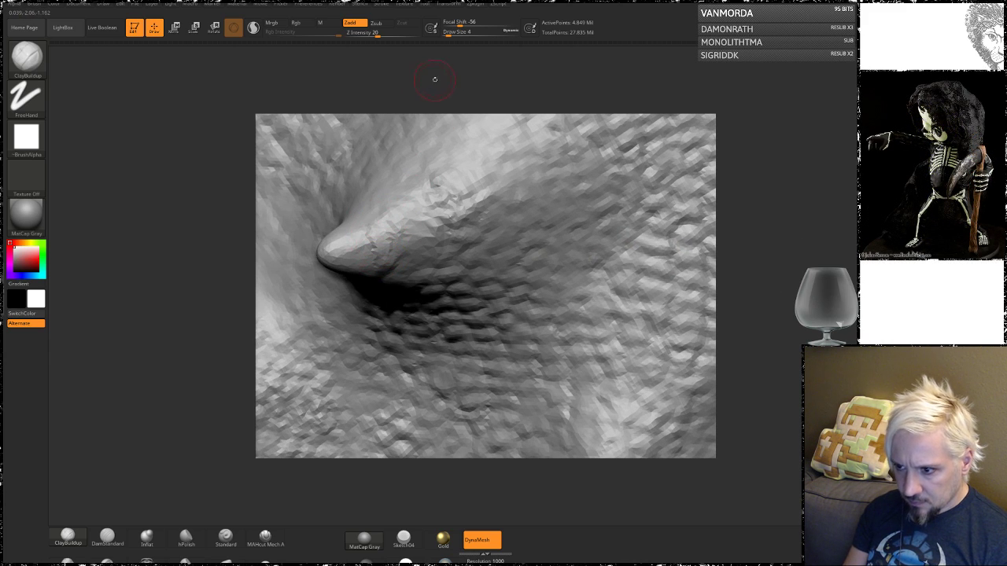
drag(434, 80, 369, 197)
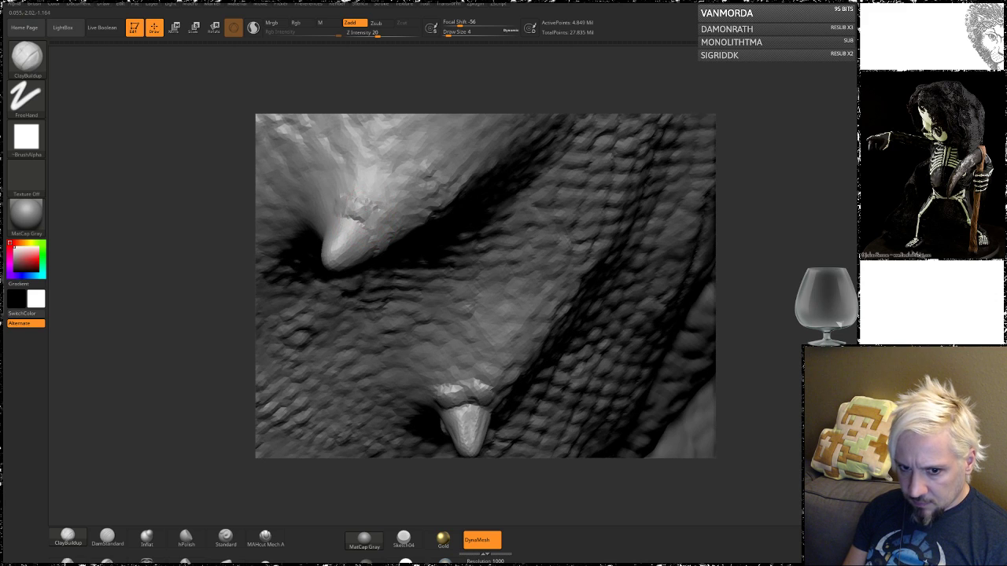
drag(791, 174, 775, 202)
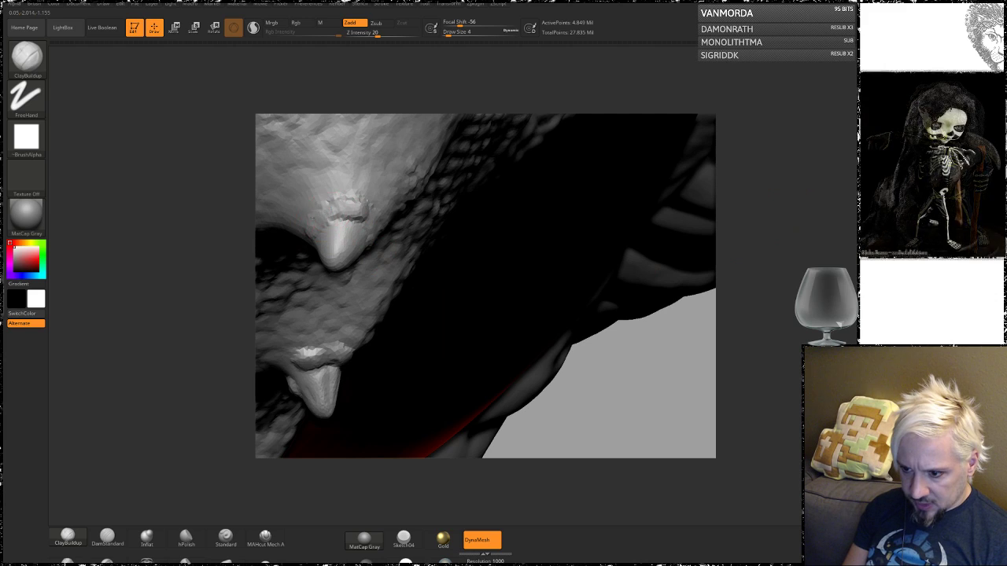
drag(717, 261, 367, 200)
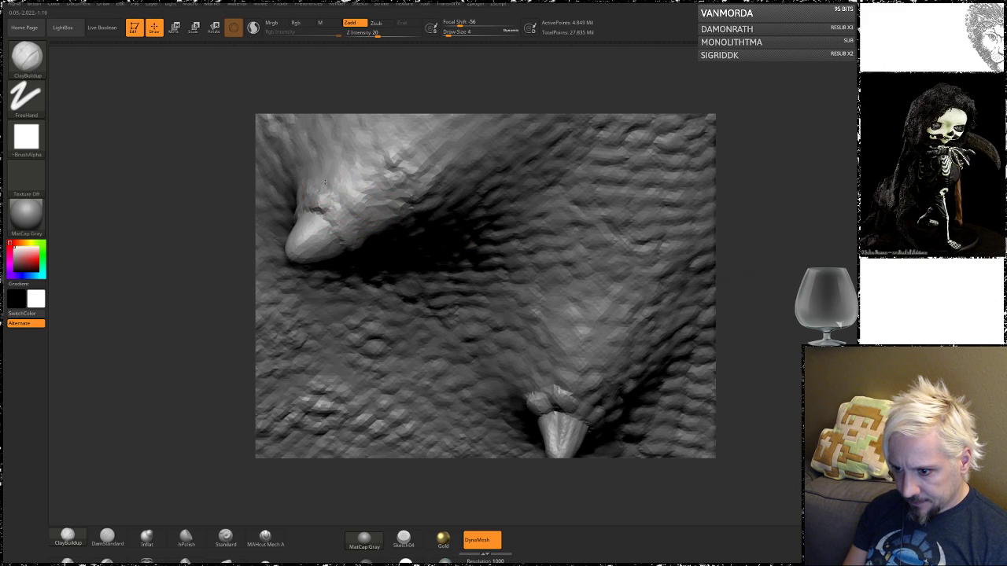
- Examine the whole head, ear fins and chin from several angles, and the spikes below the lip rim up close
alt+drag(788, 322, 769, 335)
alt+drag(758, 275, 737, 299)
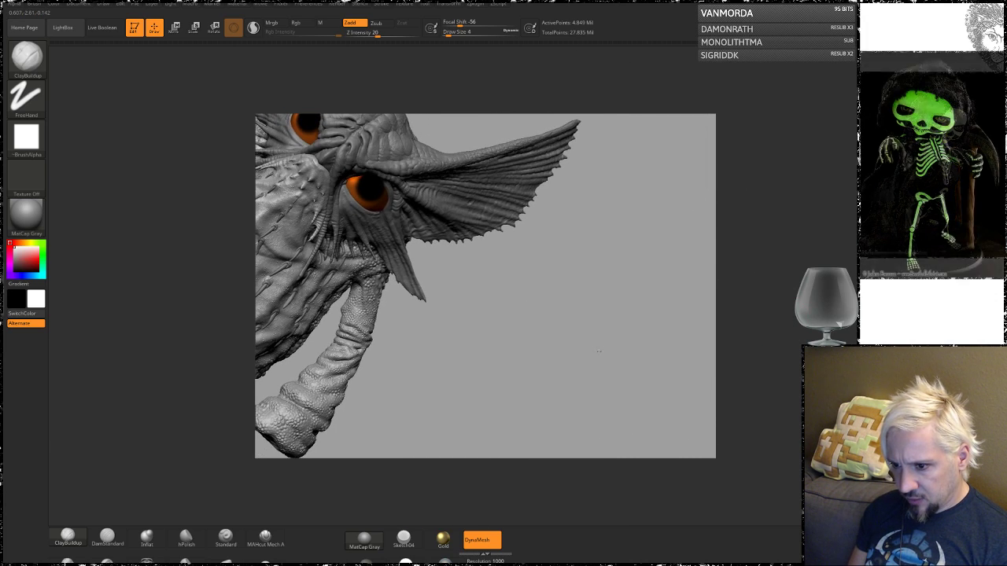
mouse_move(550, 319)
alt+mouse_down()
mouse_move(659, 379)
mouse_move(624, 384)
mouse_move(623, 360)
alt+mouse_up()
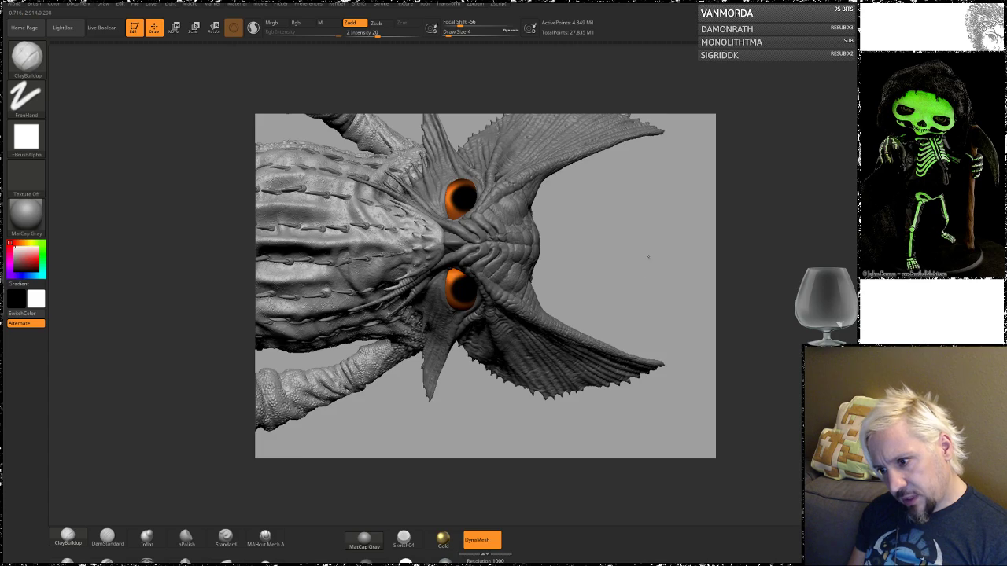
drag(648, 257, 646, 354)
drag(679, 403, 606, 285)
drag(655, 217, 665, 249)
mouse_move(657, 304)
mouse_down()
mouse_move(650, 274)
mouse_move(608, 280)
mouse_move(769, 511)
mouse_up()
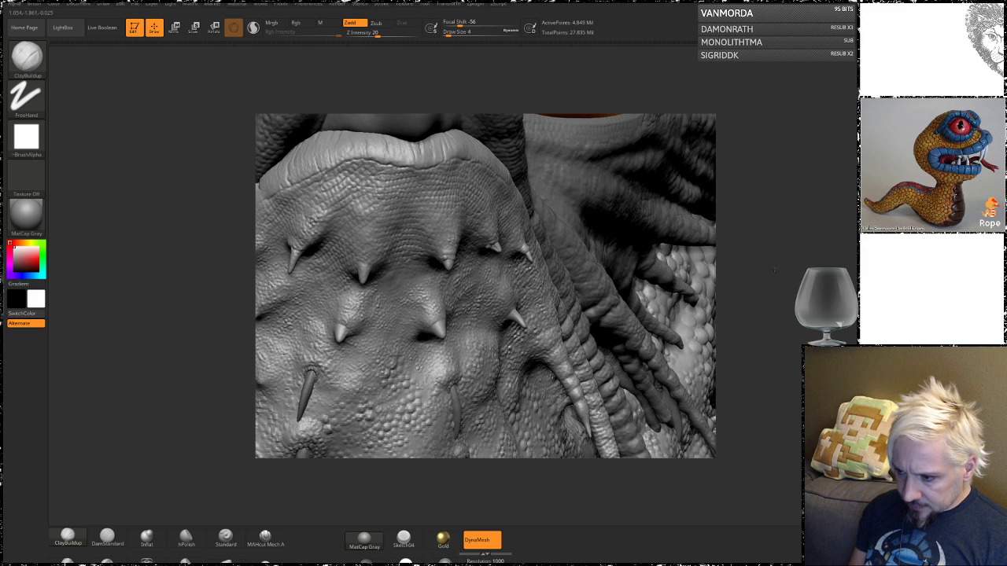
- Build up a lumpy skin collar around the base of the upper-row spike beside the chin's centre with ClayBuildup
alt+drag(774, 271, 785, 366)
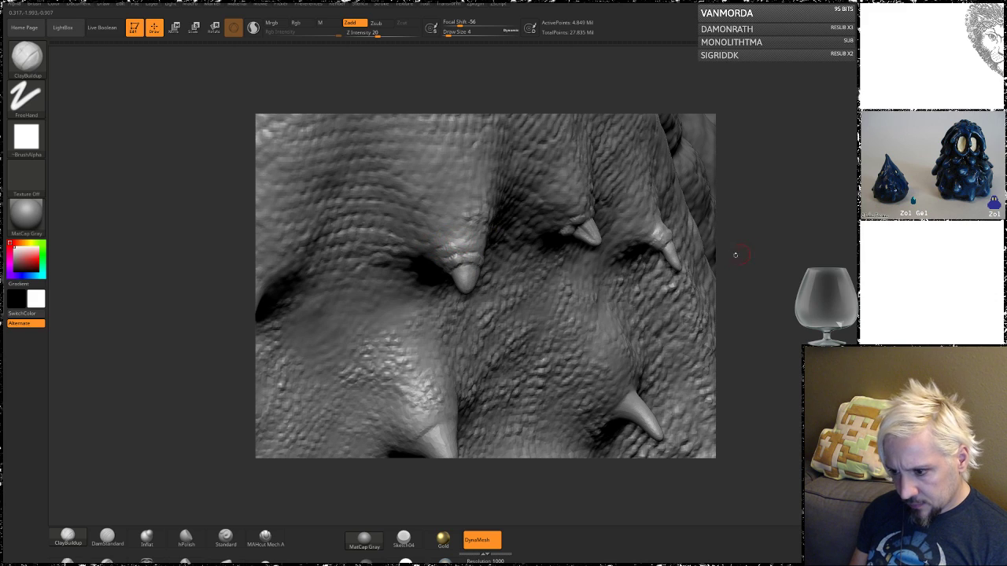
drag(736, 254, 417, 283)
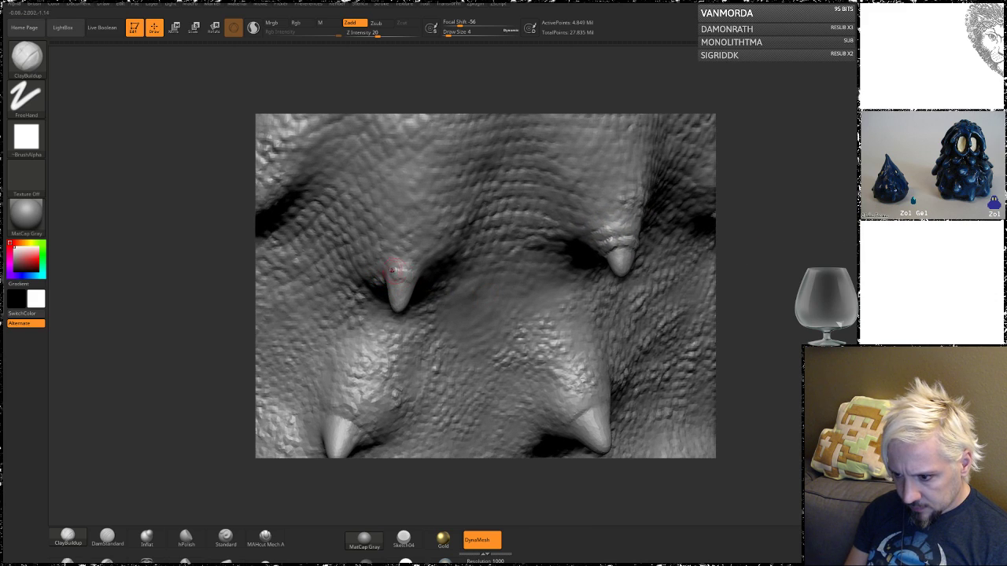
drag(782, 229, 648, 249)
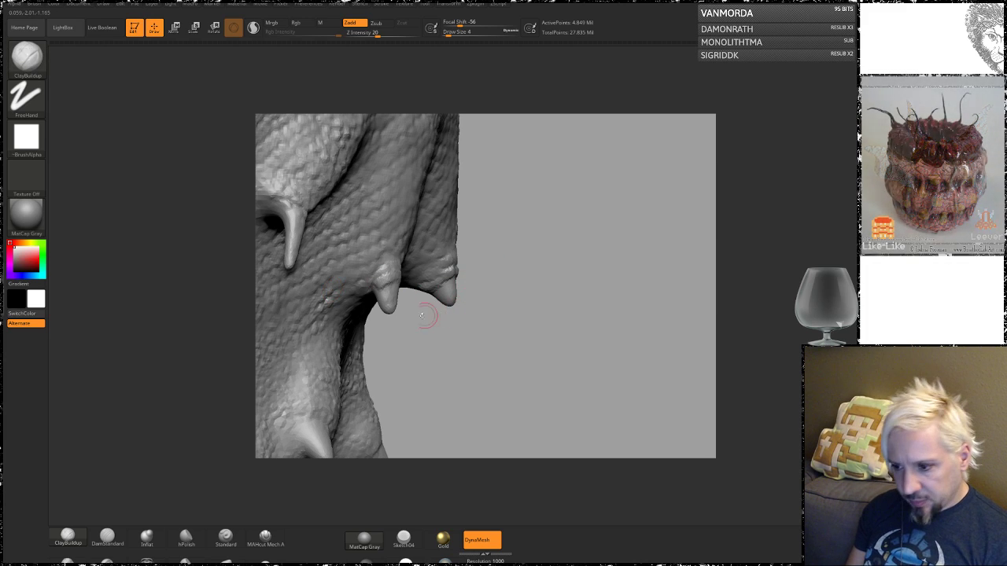
mouse_move(492, 326)
mouse_down()
mouse_move(489, 318)
mouse_move(540, 303)
mouse_move(546, 337)
mouse_up()
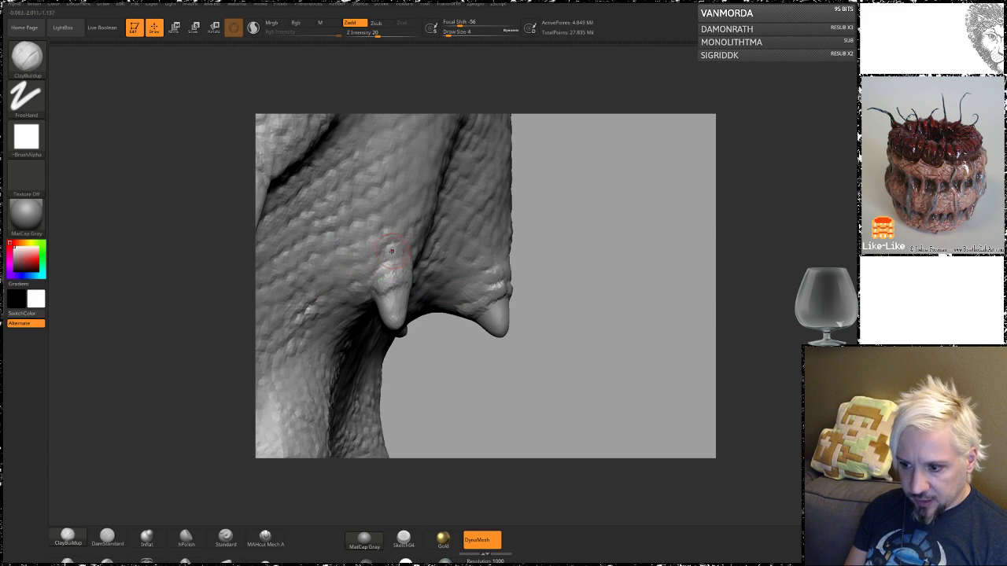
drag(613, 227, 402, 271)
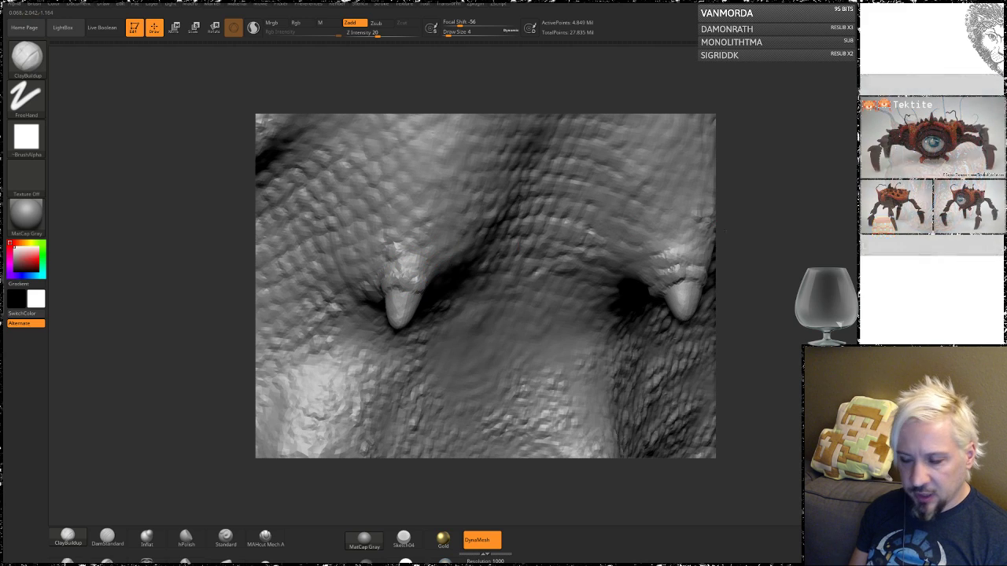
drag(404, 288, 488, 256)
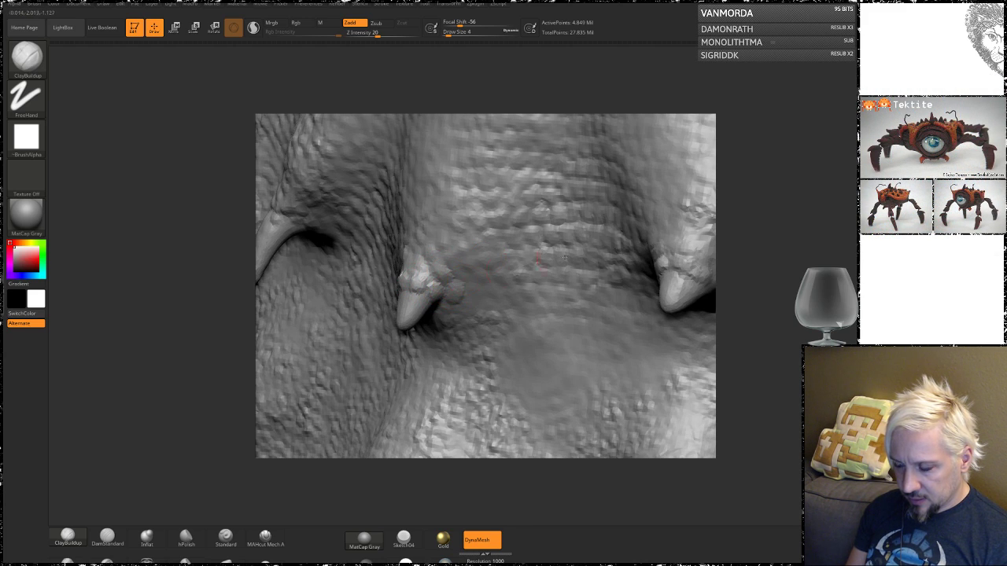
mouse_move(448, 285)
mouse_down()
mouse_move(519, 267)
mouse_move(441, 311)
mouse_up()
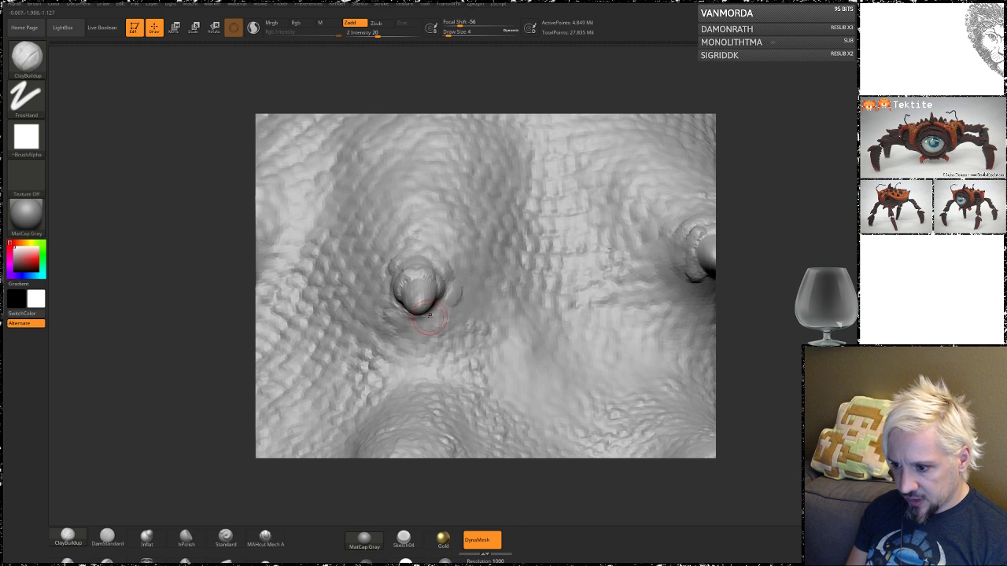
drag(754, 229, 838, 236)
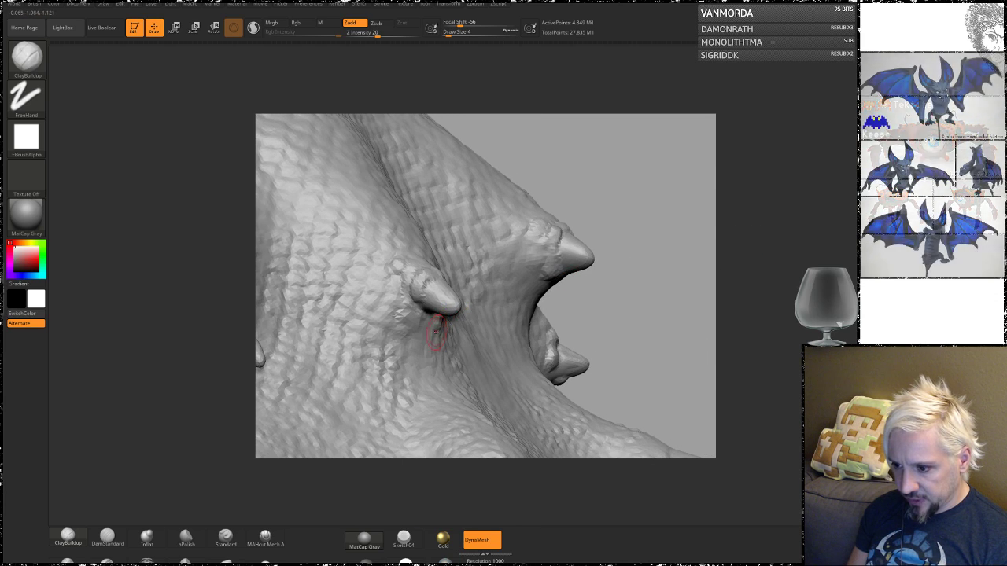
drag(741, 192, 540, 254)
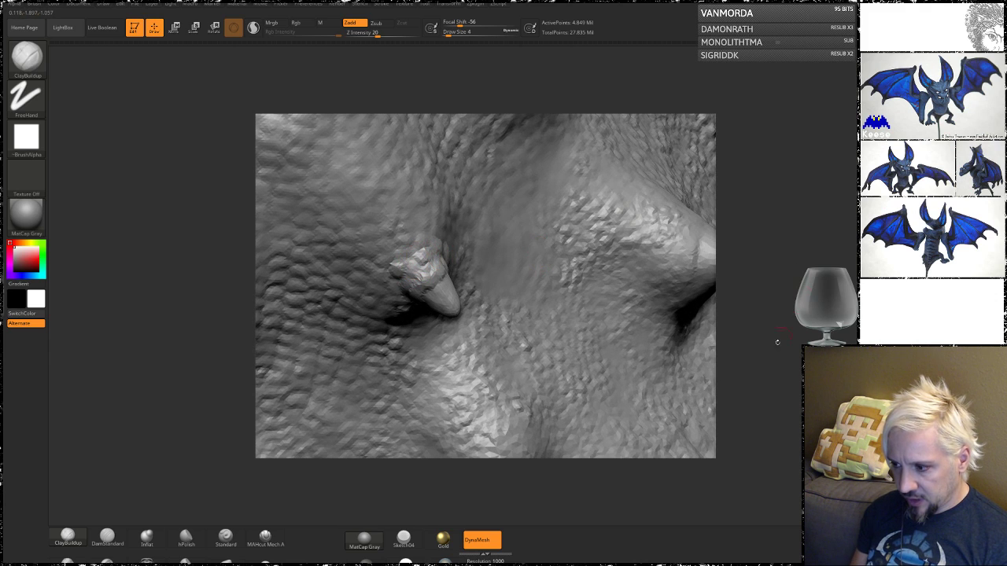
- Start a raised skin collar along the base of the large lower-row spike, leaving a distinct edge where skin meets spike
mouse_move(777, 342)
mouse_down()
mouse_move(700, 299)
mouse_move(744, 160)
mouse_move(634, 278)
mouse_move(578, 296)
mouse_up()
drag(753, 283, 678, 304)
drag(495, 261, 492, 272)
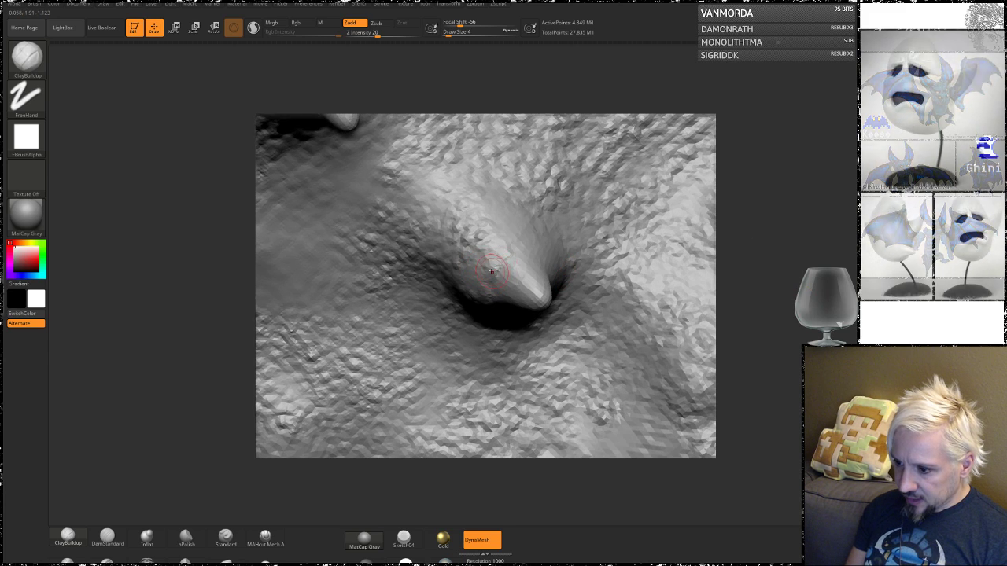
drag(766, 245, 823, 197)
mouse_move(504, 263)
mouse_down()
mouse_move(498, 293)
mouse_move(507, 263)
mouse_up()
mouse_move(775, 247)
mouse_down()
mouse_move(793, 246)
mouse_move(466, 271)
mouse_up()
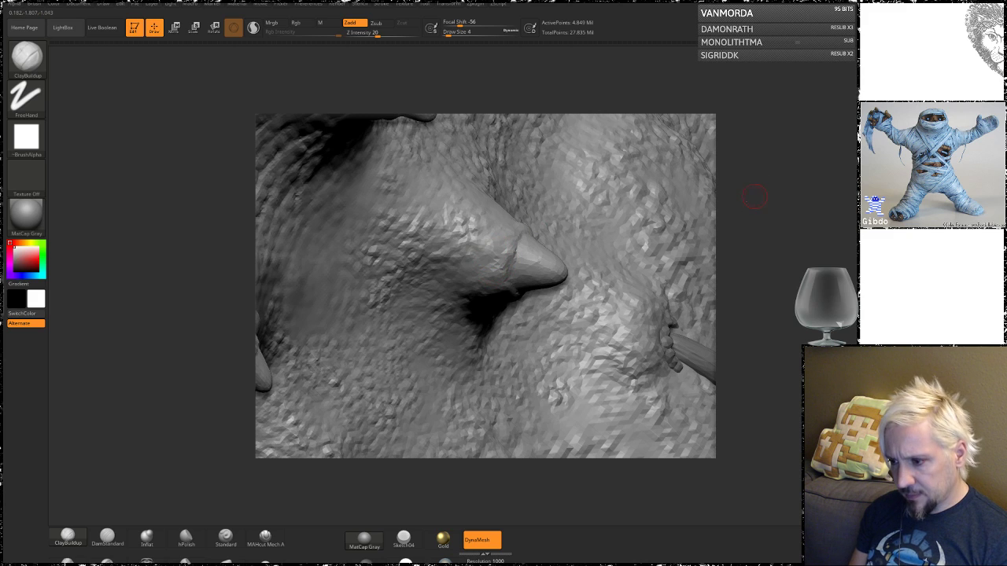
- Extend the large lower-row spike's skin collar around its sides and underside with lumpy folds
mouse_move(753, 196)
mouse_down()
mouse_move(539, 238)
mouse_move(525, 210)
mouse_move(548, 216)
mouse_up()
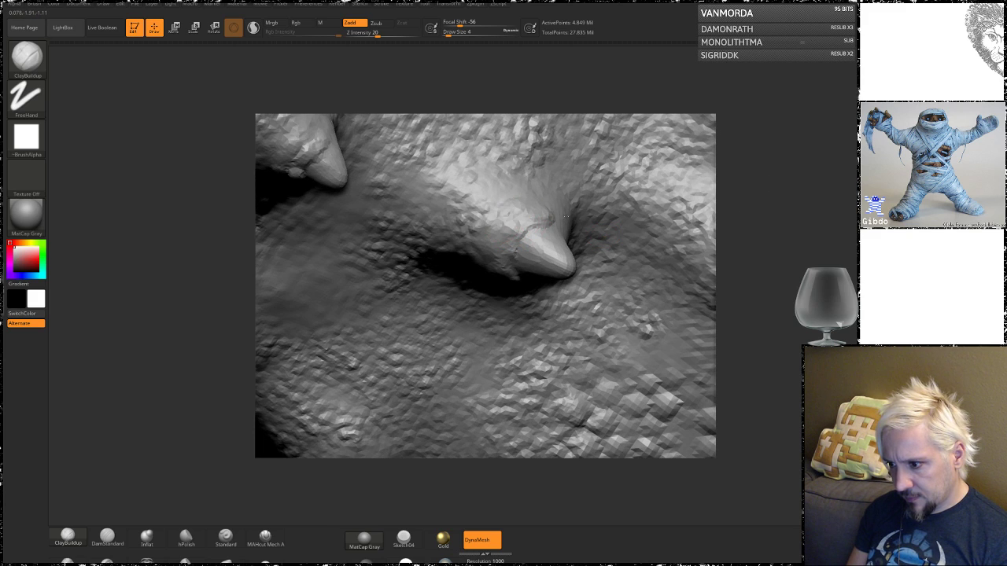
mouse_move(778, 225)
mouse_down()
mouse_move(569, 222)
mouse_move(579, 249)
mouse_move(601, 249)
mouse_move(585, 271)
mouse_up()
drag(747, 315, 786, 224)
drag(572, 286, 533, 228)
drag(744, 189, 748, 217)
drag(527, 217, 540, 190)
mouse_move(738, 133)
mouse_down()
mouse_move(740, 163)
mouse_move(519, 172)
mouse_up()
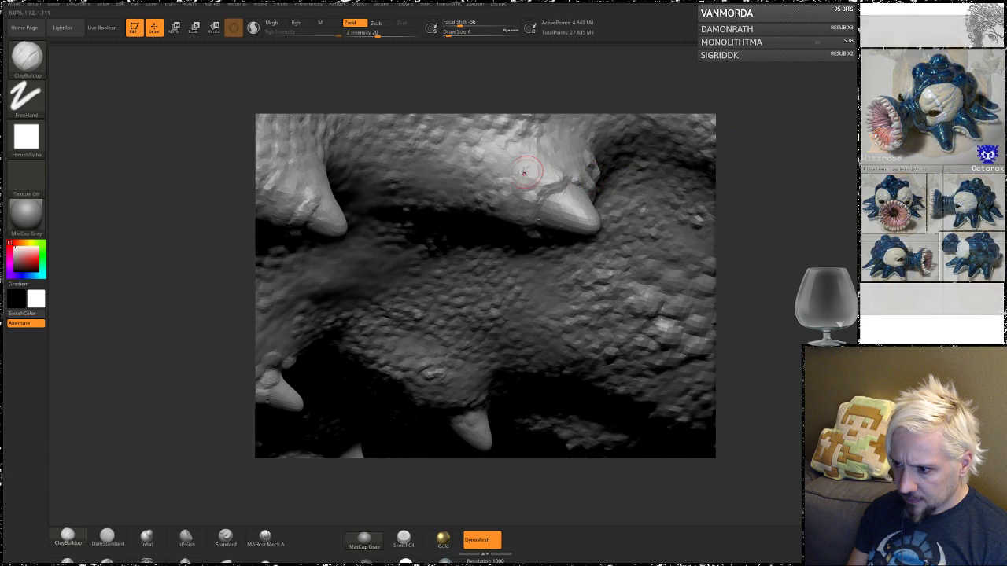
- Build up a raised skin collar with side folds around the neighbouring large lower-row spike on the opposite side of the chin
mouse_move(755, 272)
alt+mouse_down()
mouse_move(744, 194)
mouse_move(761, 305)
alt+mouse_up()
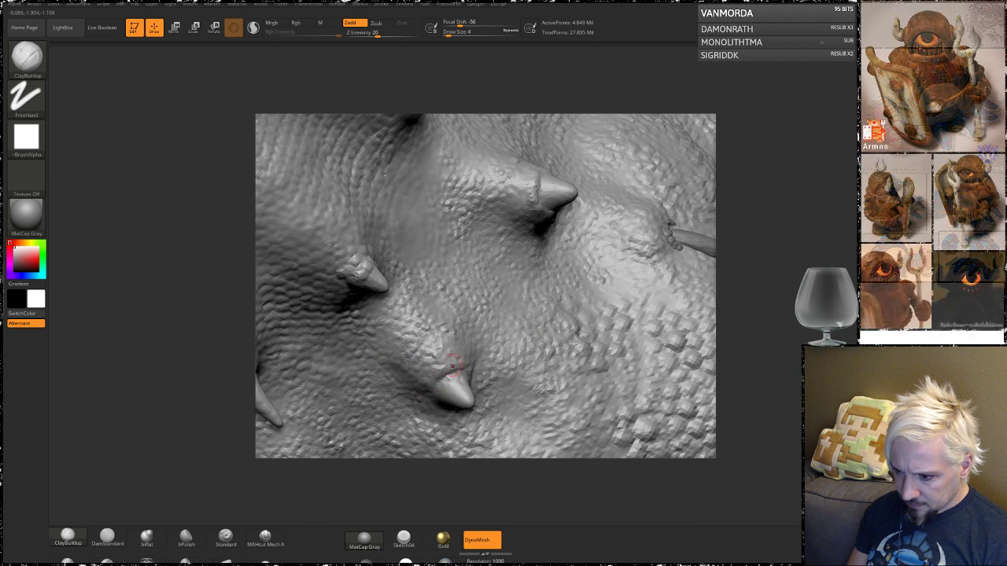
drag(763, 300, 936, 312)
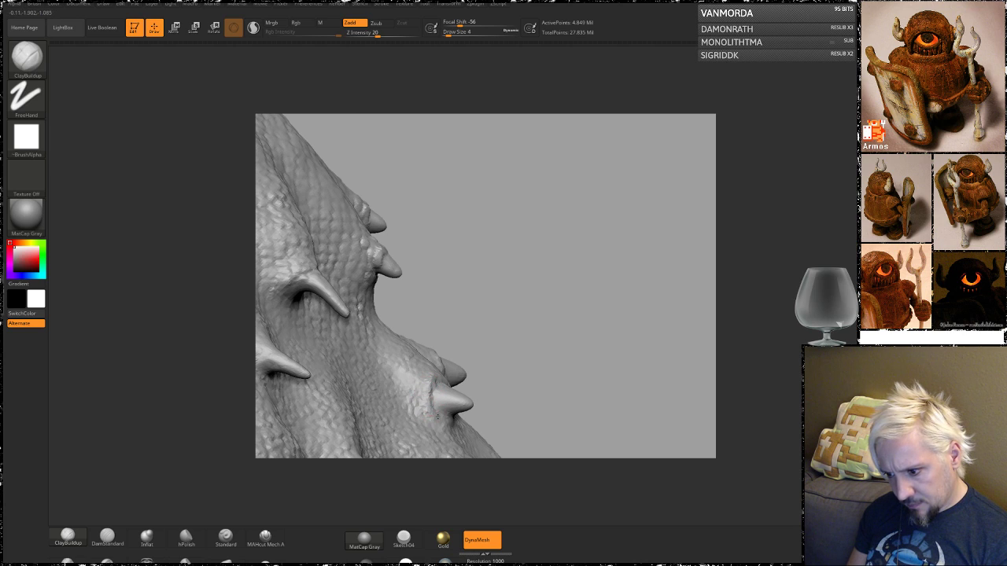
mouse_move(569, 354)
mouse_down()
mouse_move(535, 279)
mouse_move(570, 256)
mouse_move(625, 302)
mouse_move(704, 279)
mouse_up()
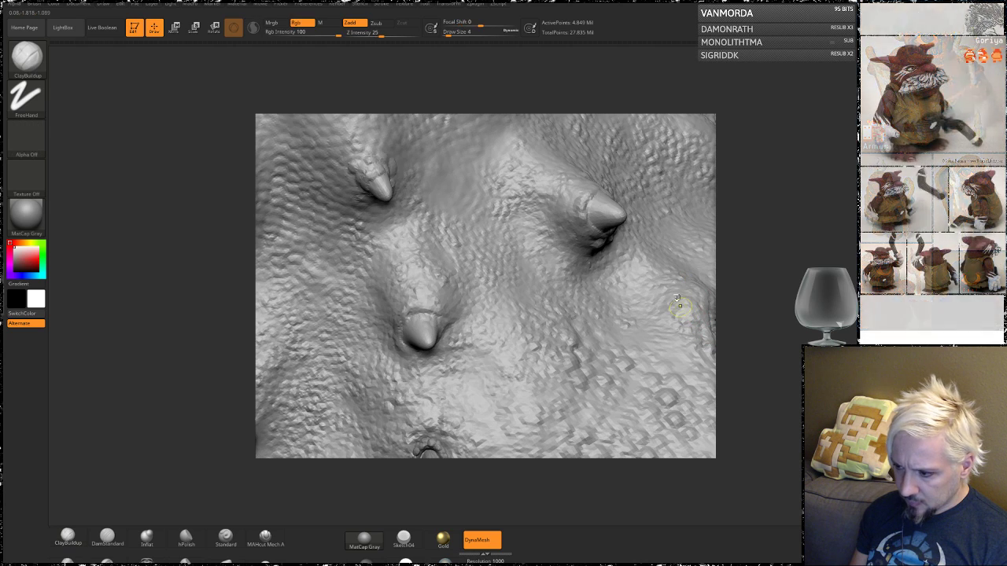
mouse_move(770, 326)
mouse_down()
mouse_move(676, 346)
mouse_move(362, 339)
mouse_up()
drag(170, 274, 324, 299)
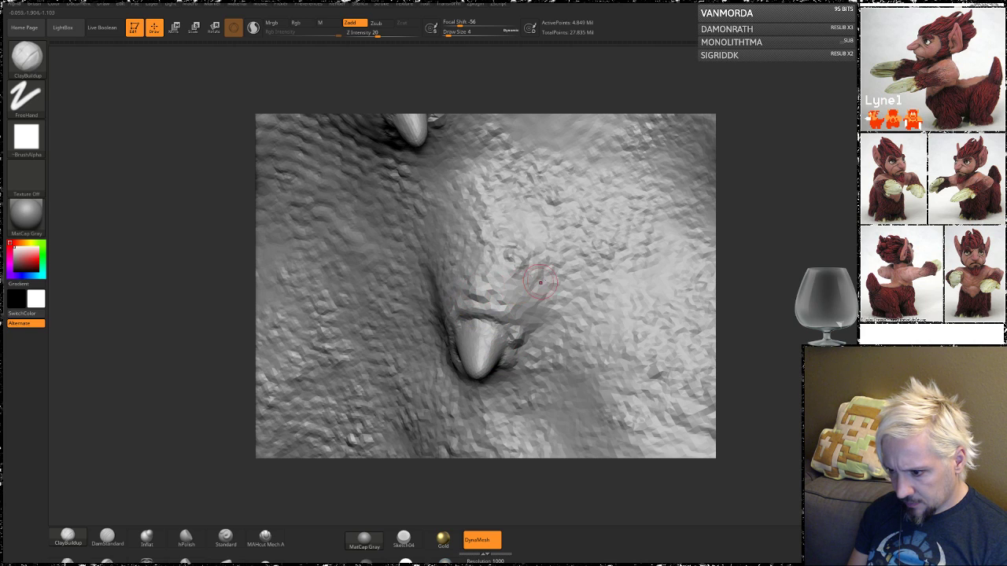
- Build up thick skin folds around the base of the small outer spike in the lower row
mouse_move(738, 255)
mouse_down()
mouse_move(777, 246)
mouse_move(772, 254)
mouse_move(724, 182)
mouse_move(708, 114)
mouse_move(760, 257)
mouse_move(769, 340)
mouse_move(880, 214)
mouse_up()
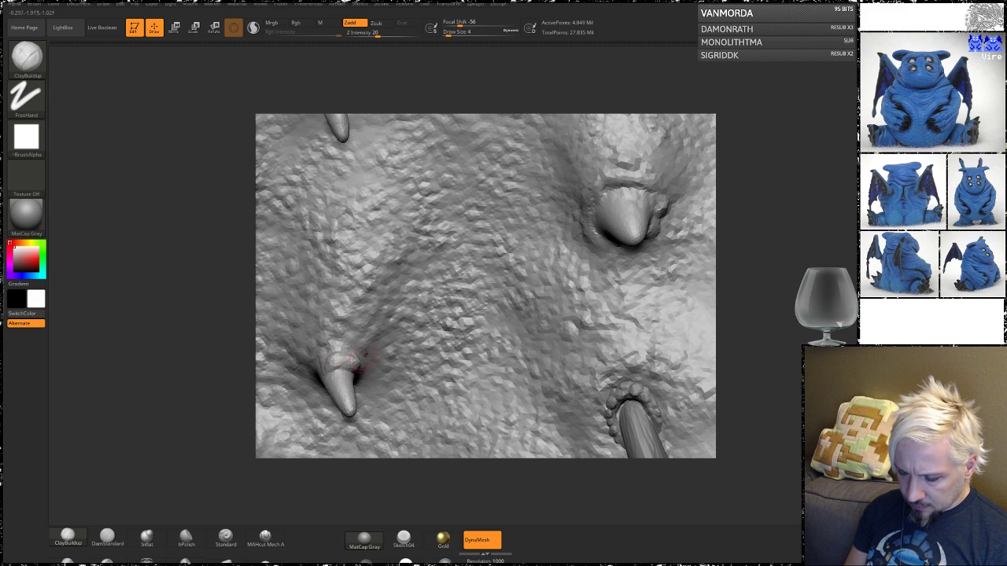
drag(764, 276, 556, 296)
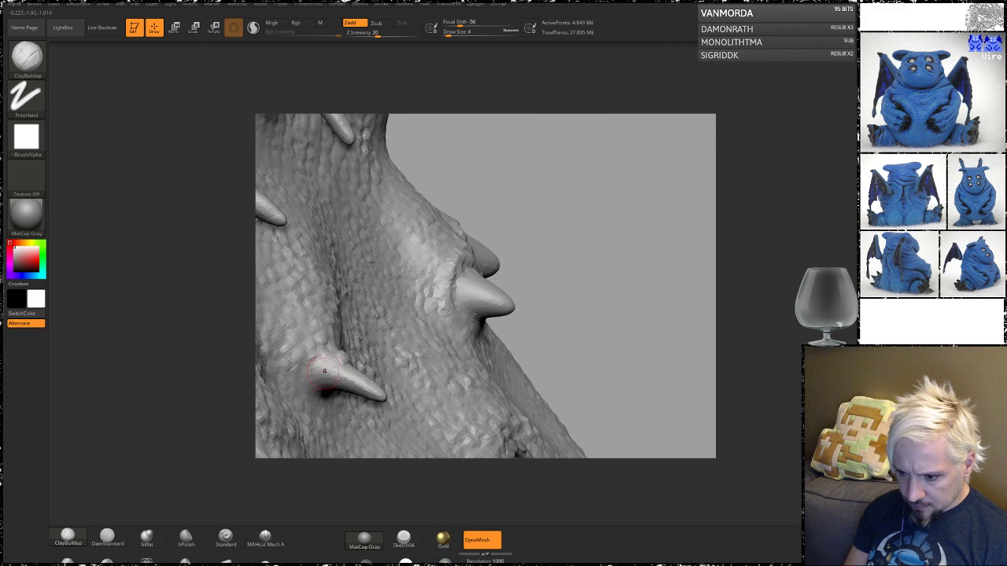
mouse_move(331, 364)
mouse_down()
mouse_move(312, 370)
mouse_move(326, 358)
mouse_move(324, 367)
mouse_up()
drag(570, 312, 495, 268)
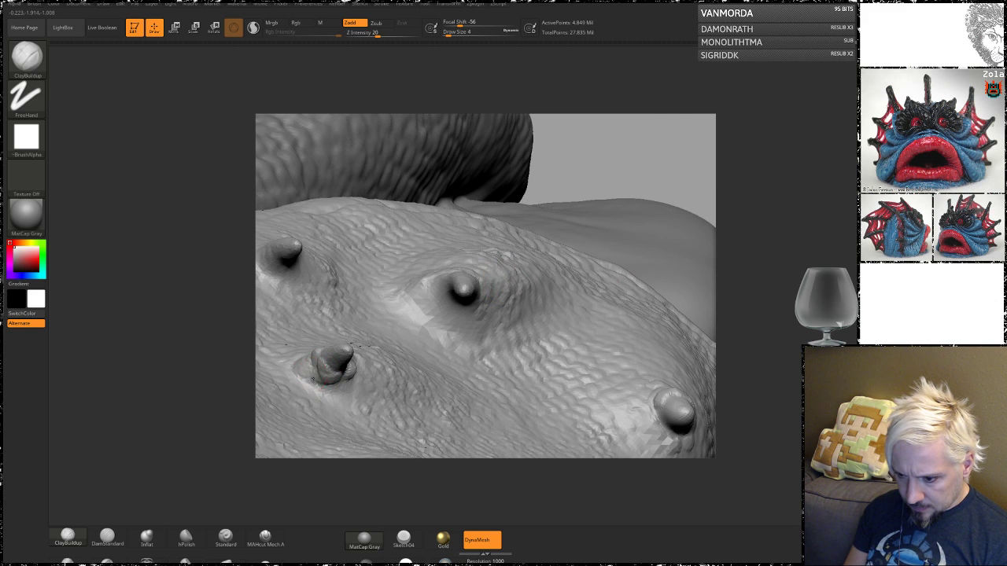
mouse_move(718, 265)
mouse_down()
mouse_move(333, 383)
mouse_move(364, 366)
mouse_move(367, 375)
mouse_up()
- Build up a rough skin collar around the base of the long, slender outer spike above, filling the skin beside it
mouse_move(732, 233)
mouse_down()
mouse_move(645, 271)
mouse_move(653, 277)
mouse_up()
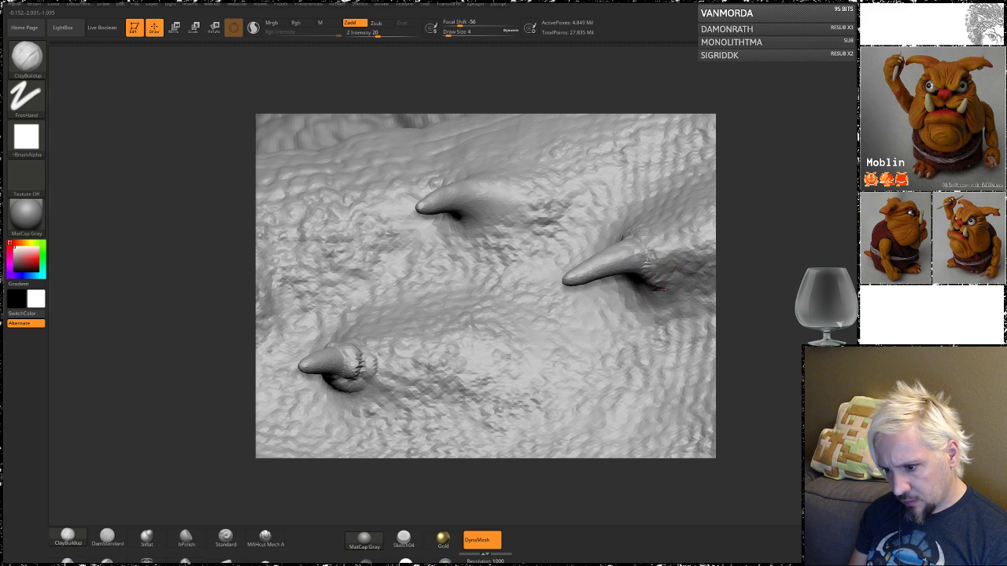
drag(720, 201, 445, 283)
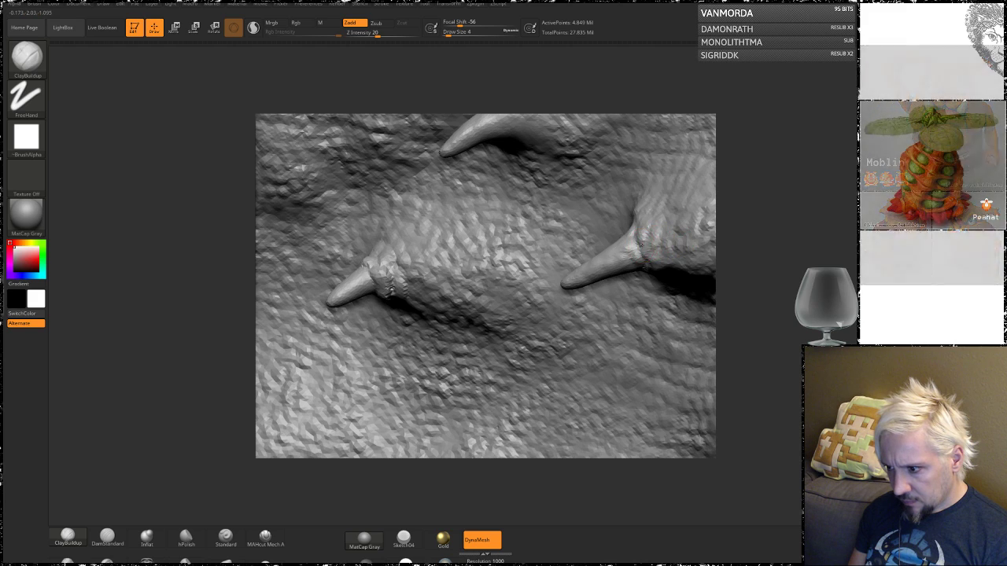
drag(736, 269, 777, 269)
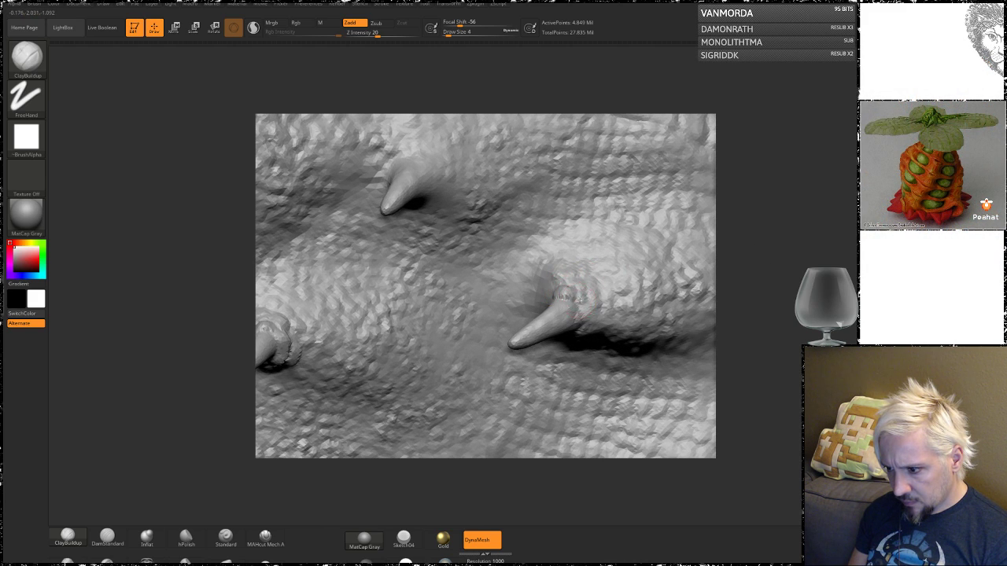
drag(769, 241, 789, 260)
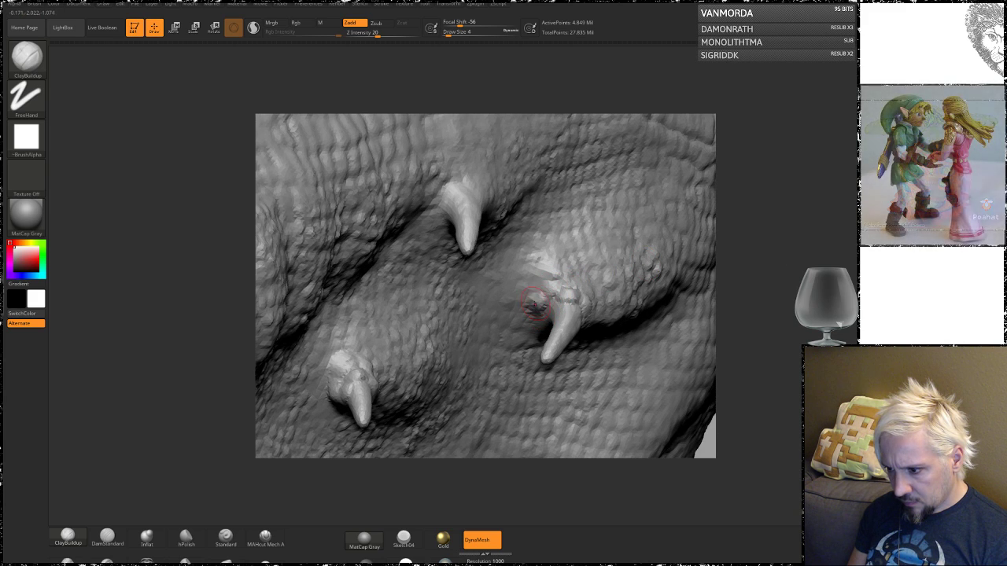
mouse_move(722, 236)
mouse_down()
mouse_move(730, 211)
mouse_move(740, 236)
mouse_up()
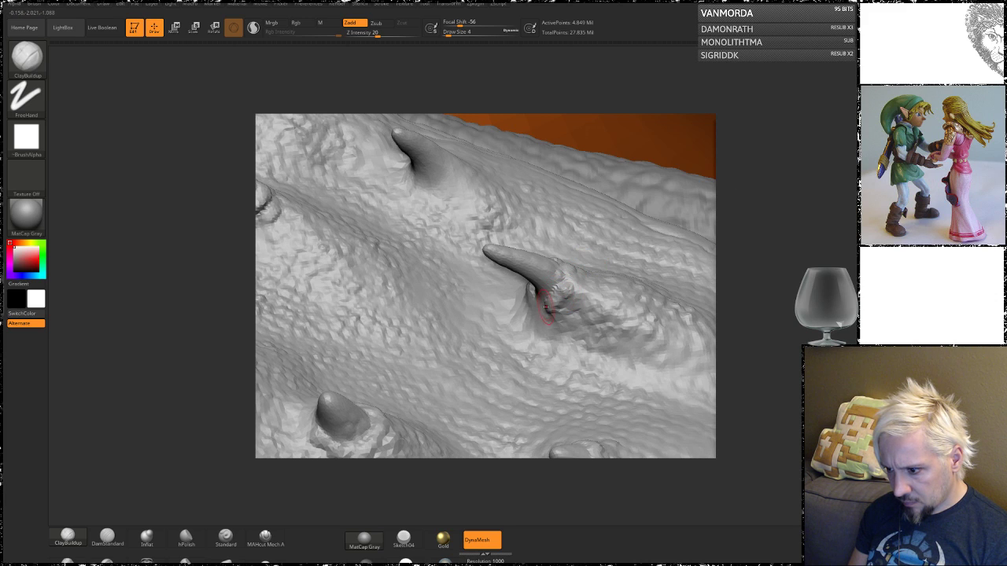
mouse_move(546, 308)
mouse_down()
mouse_move(533, 314)
mouse_move(555, 323)
mouse_move(586, 284)
mouse_up()
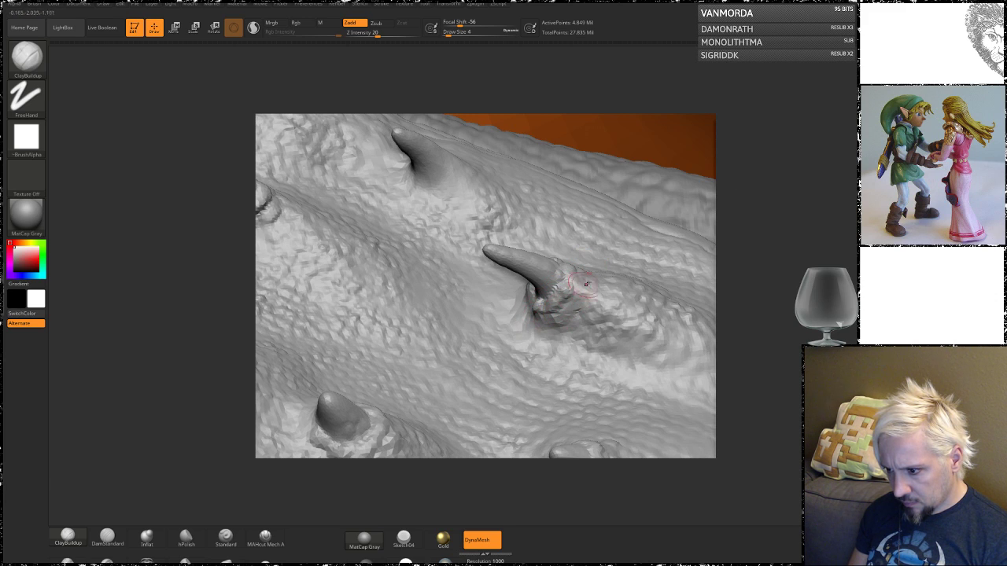
mouse_move(748, 236)
mouse_down()
mouse_move(766, 213)
mouse_move(764, 300)
mouse_move(769, 263)
mouse_up()
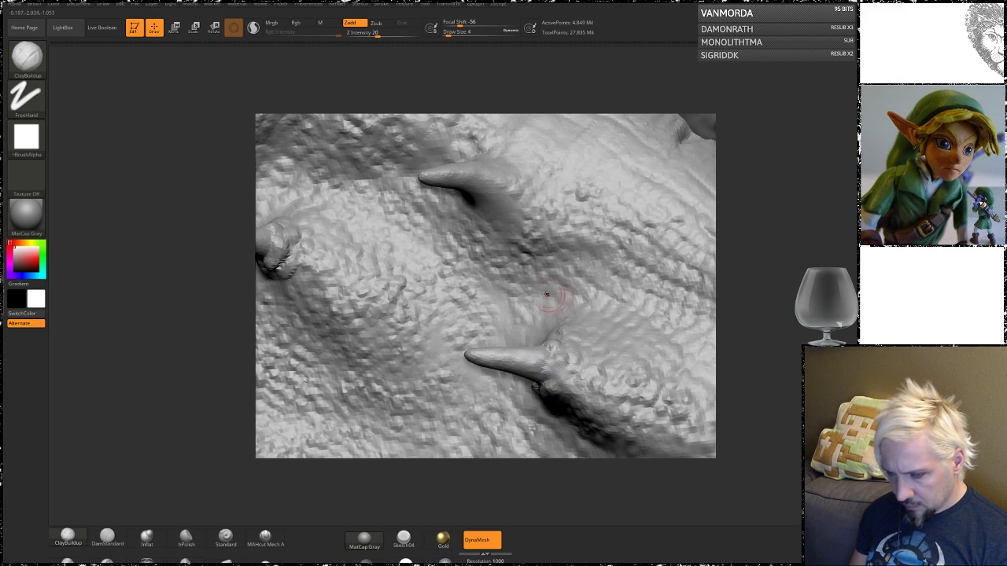
- Enable Sculptris Pro and smooth the rough collars of the long outer spike and the small lower-row spike
click(253, 28)
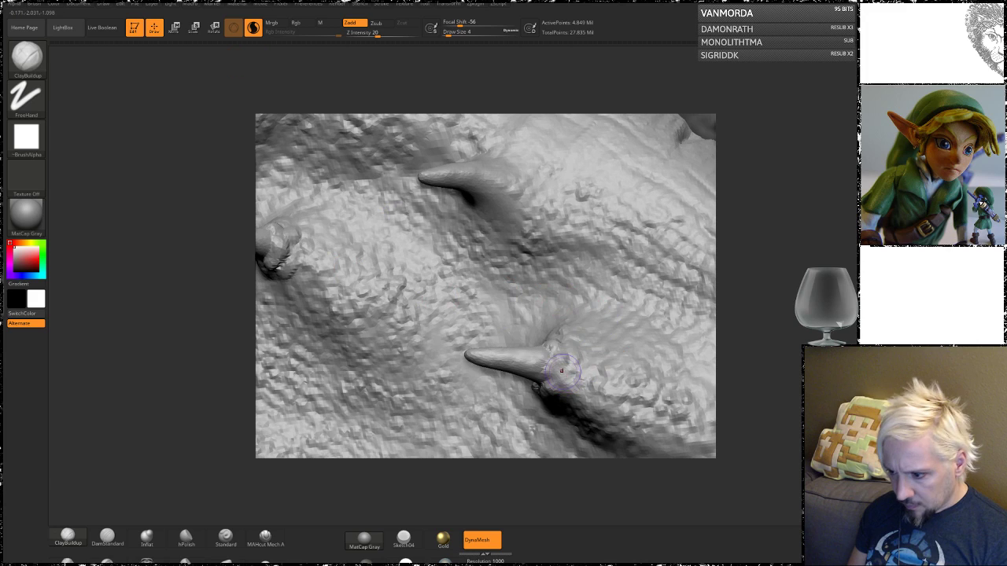
key(space)
key(shift)
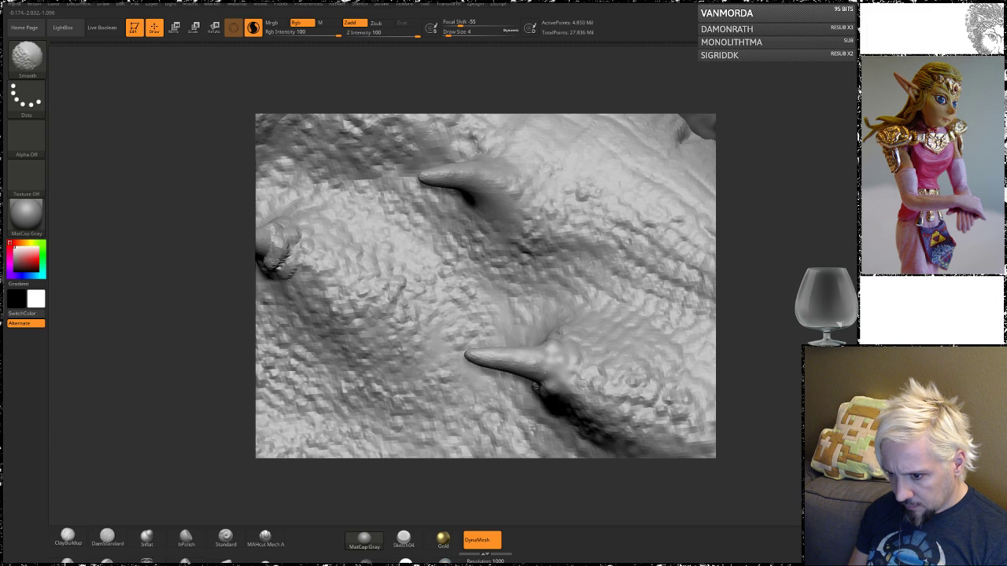
key(shift)
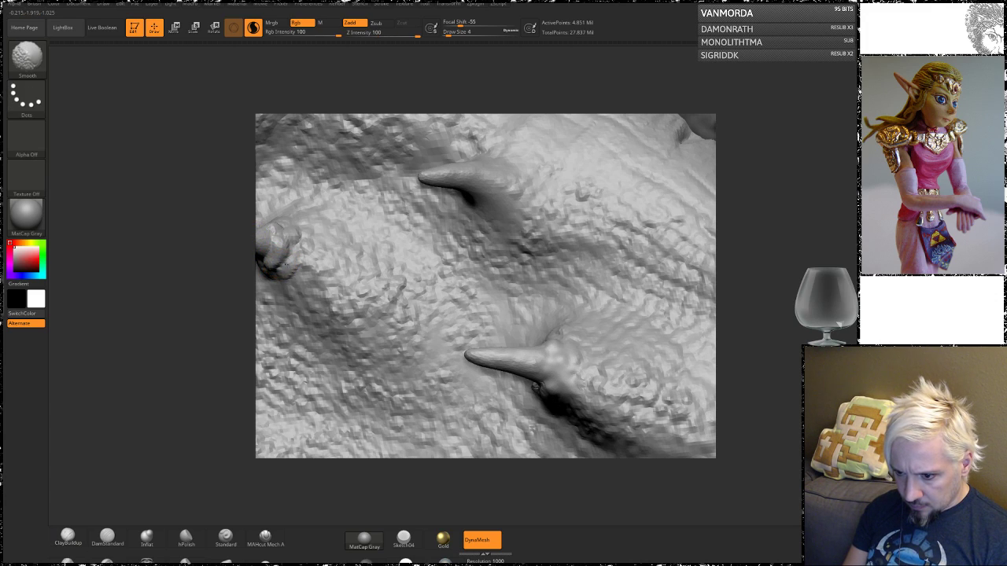
shift+drag(549, 357, 550, 359)
key(shift)
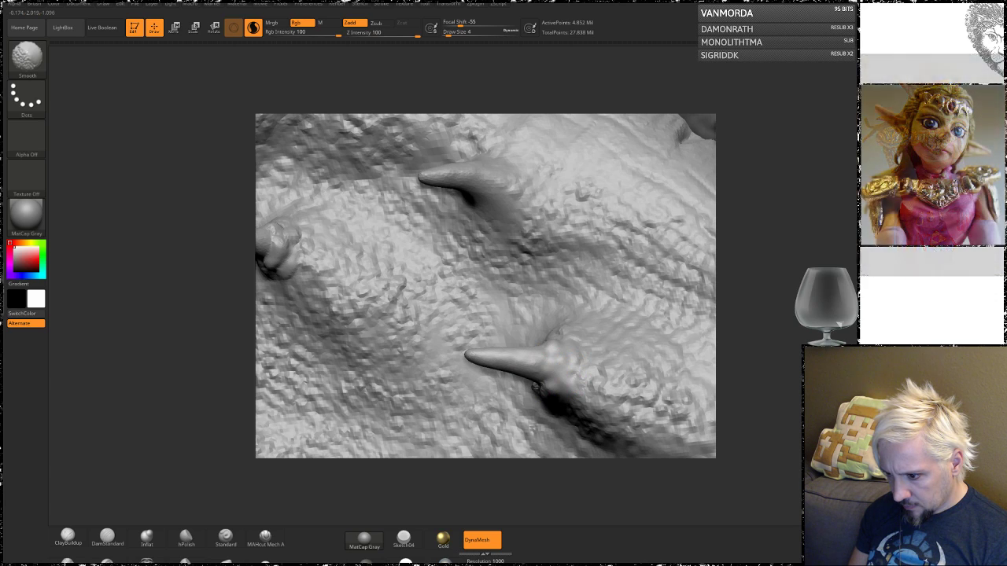
key(shift)
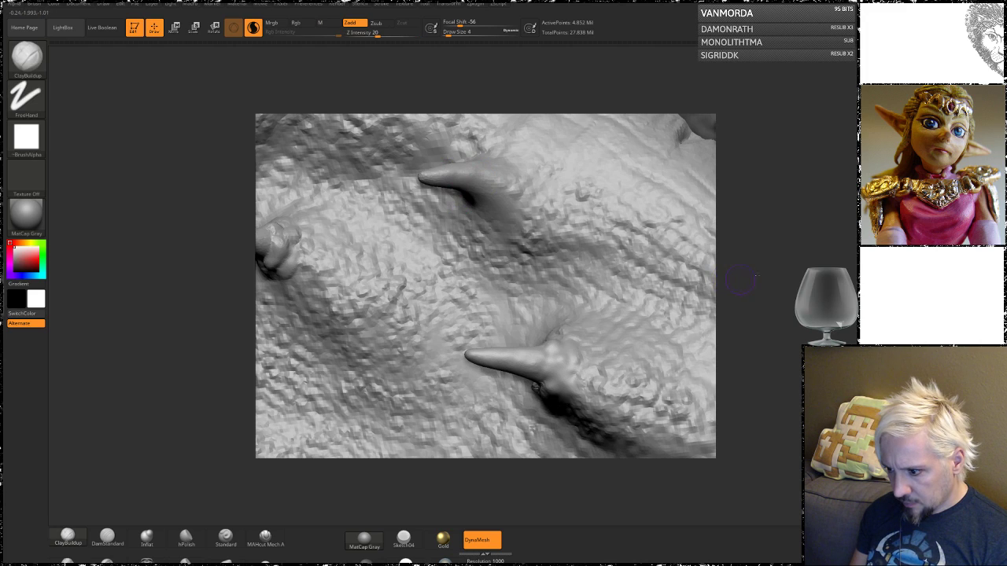
- Soften the collar and surrounding skin behind the long outer spike with the Smooth brush
alt+drag(756, 276, 812, 270)
key(shift)
key(shift)
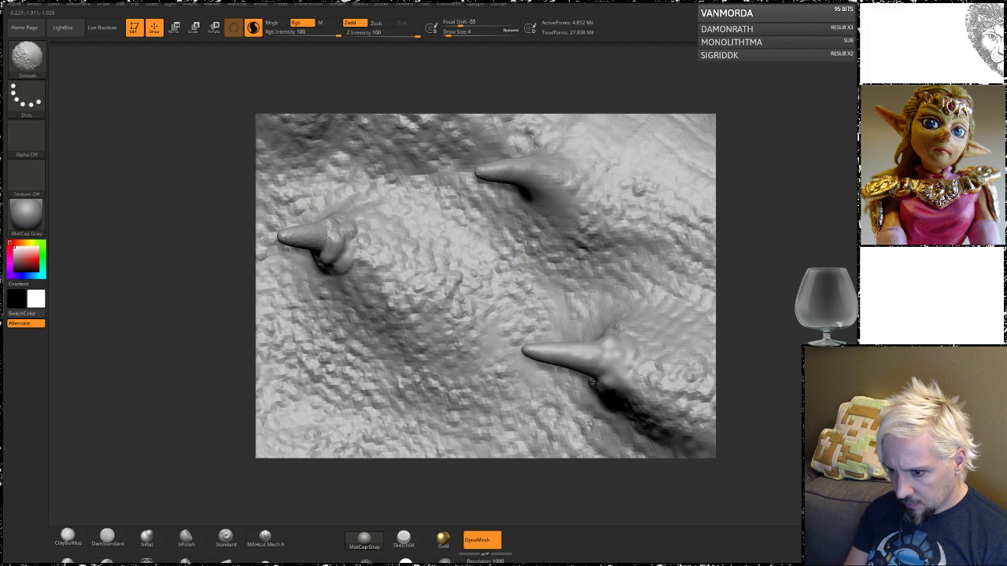
drag(618, 366, 659, 376)
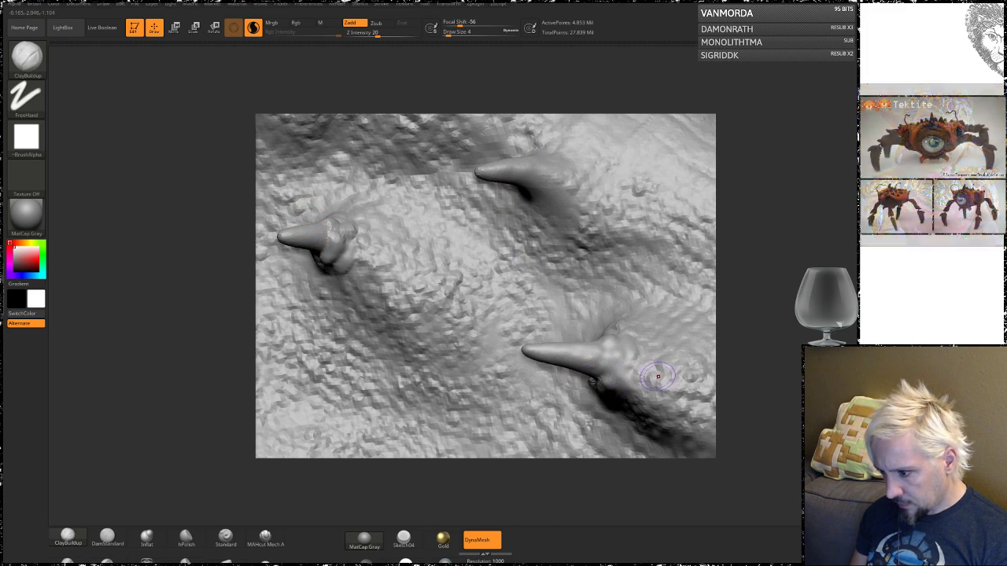
key(shift)
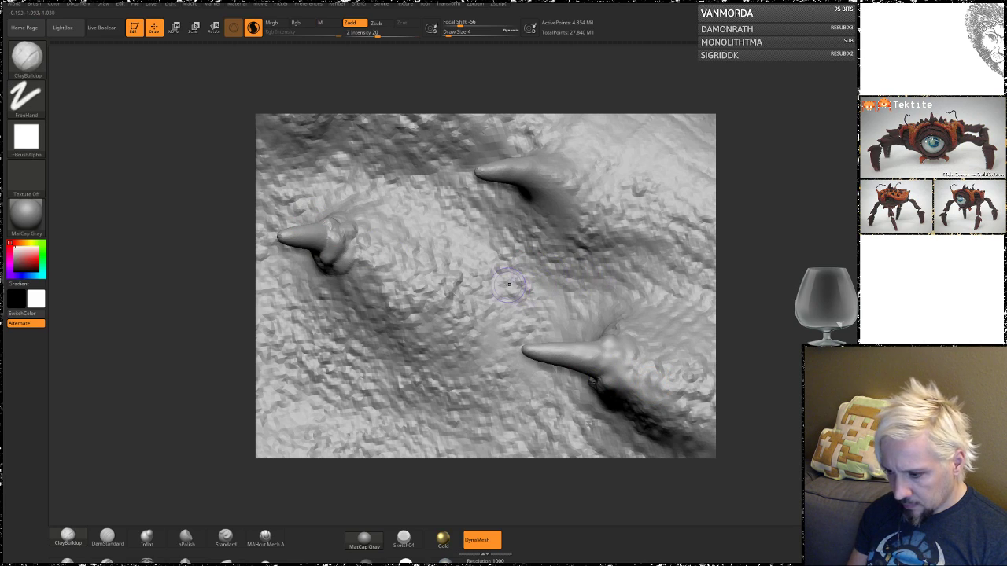
- Turn off Sculptris Pro and build up a lumpy skin collar around the base of the outer spike nearest the lip edge
click(253, 27)
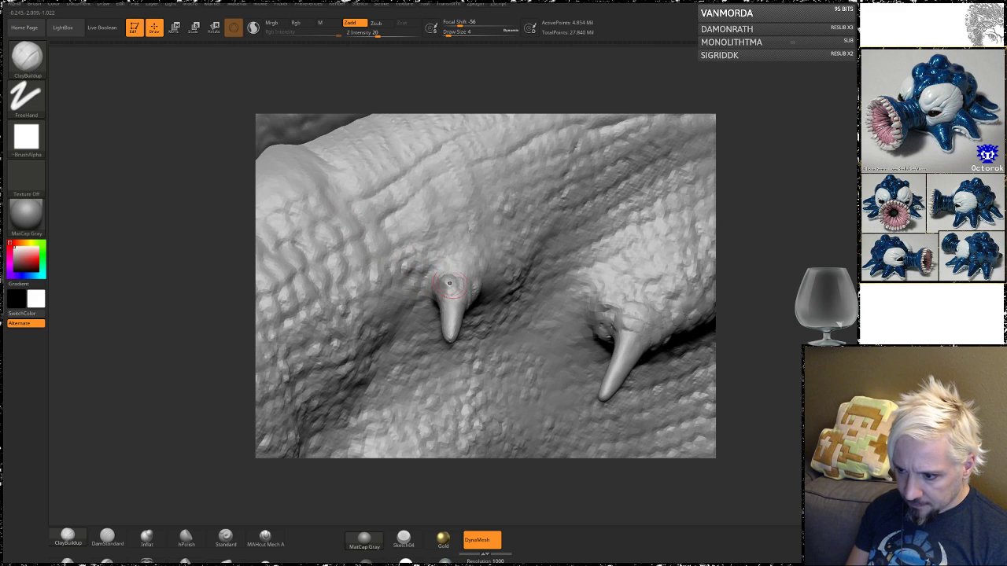
drag(793, 220, 756, 240)
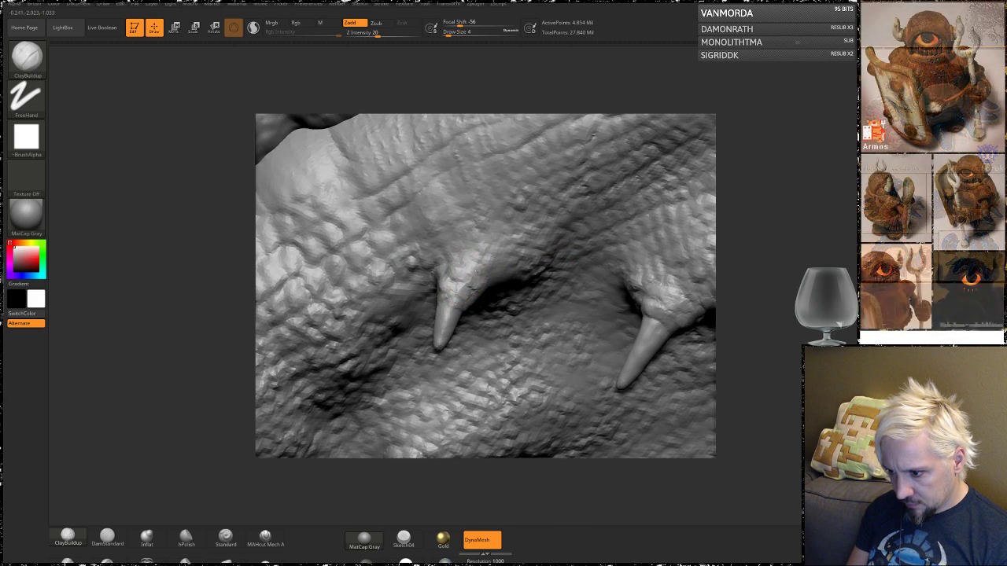
drag(755, 262, 725, 235)
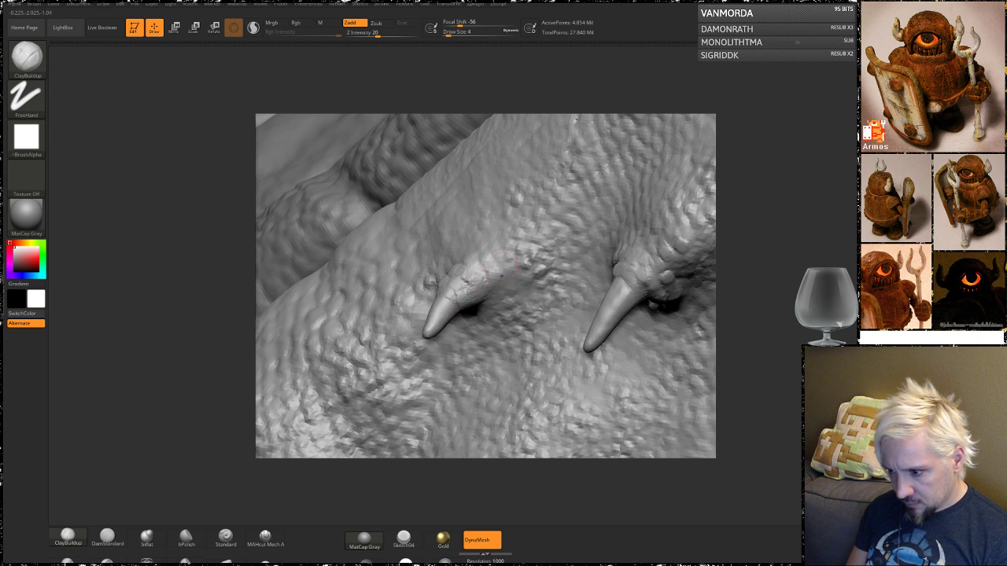
mouse_move(784, 286)
mouse_down()
mouse_move(760, 211)
mouse_move(732, 181)
mouse_up()
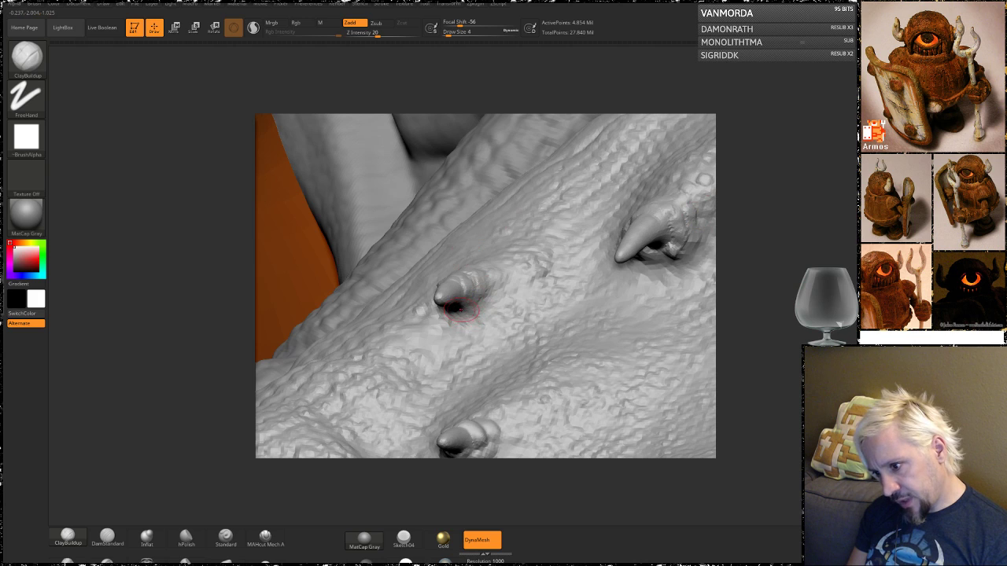
drag(752, 259, 787, 250)
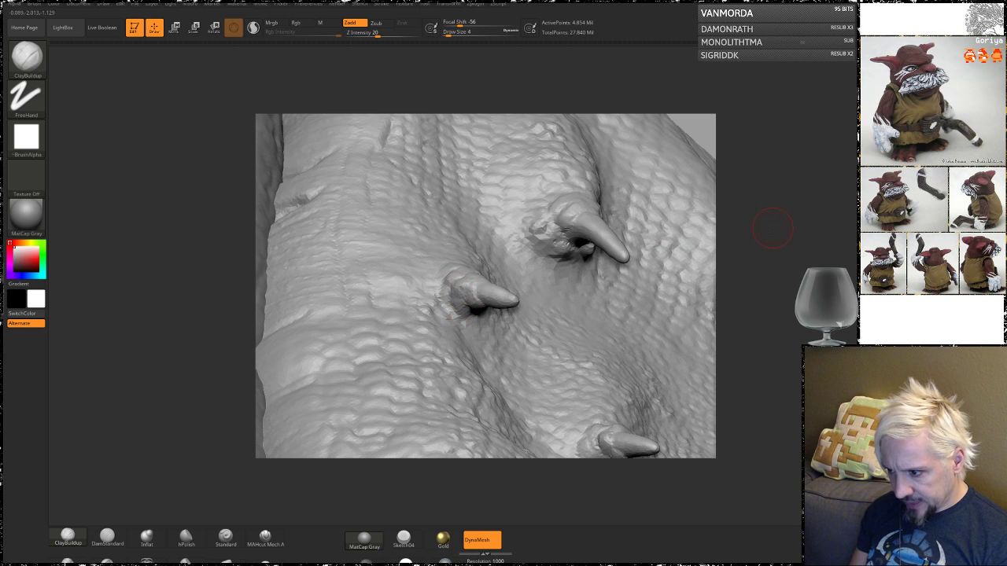
drag(773, 228, 766, 307)
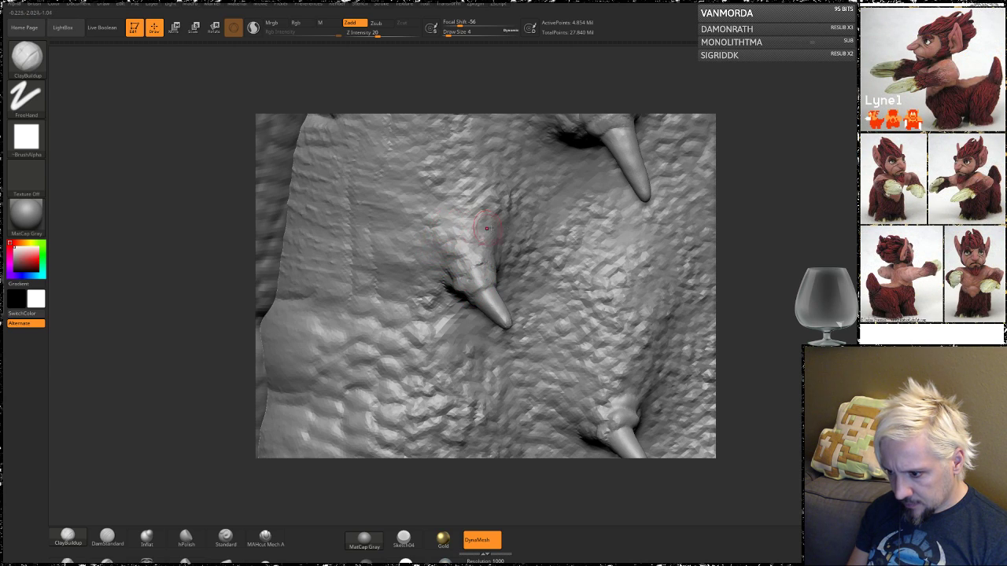
- Carve fine lengthwise grooves into the slender outer spikes with the DamStandard brush at draw size 2
click(107, 538)
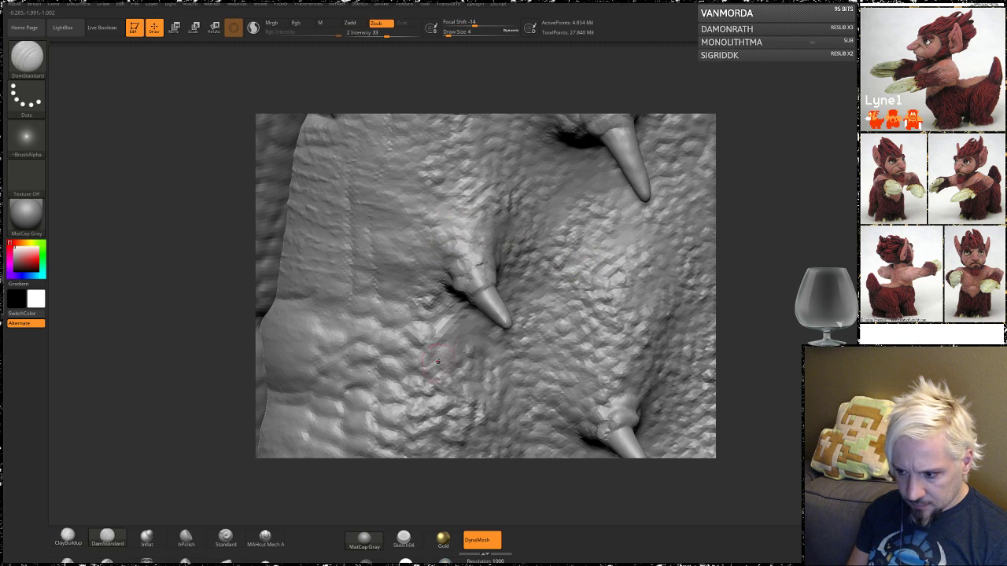
right_click(508, 319)
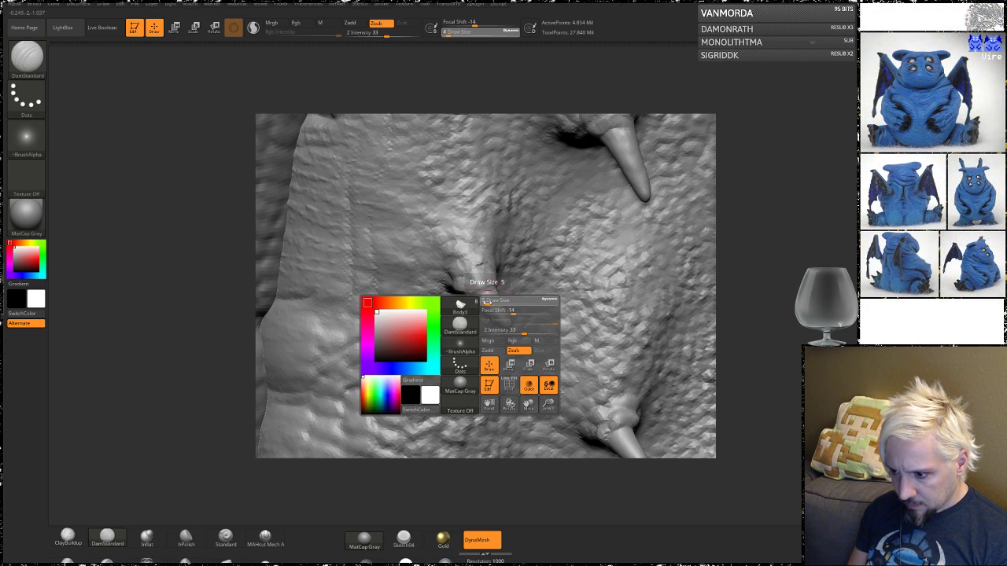
drag(485, 301, 481, 302)
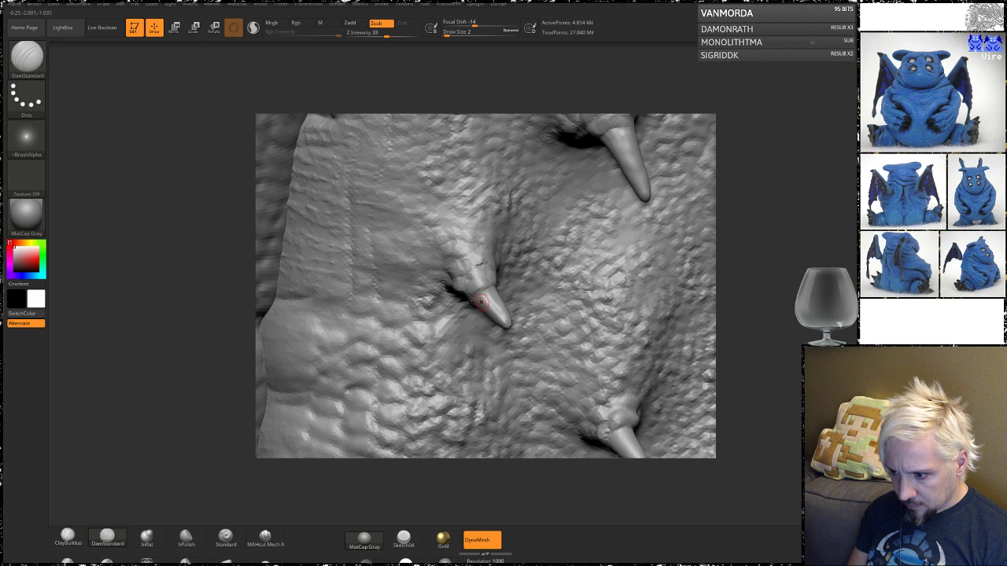
drag(742, 259, 783, 262)
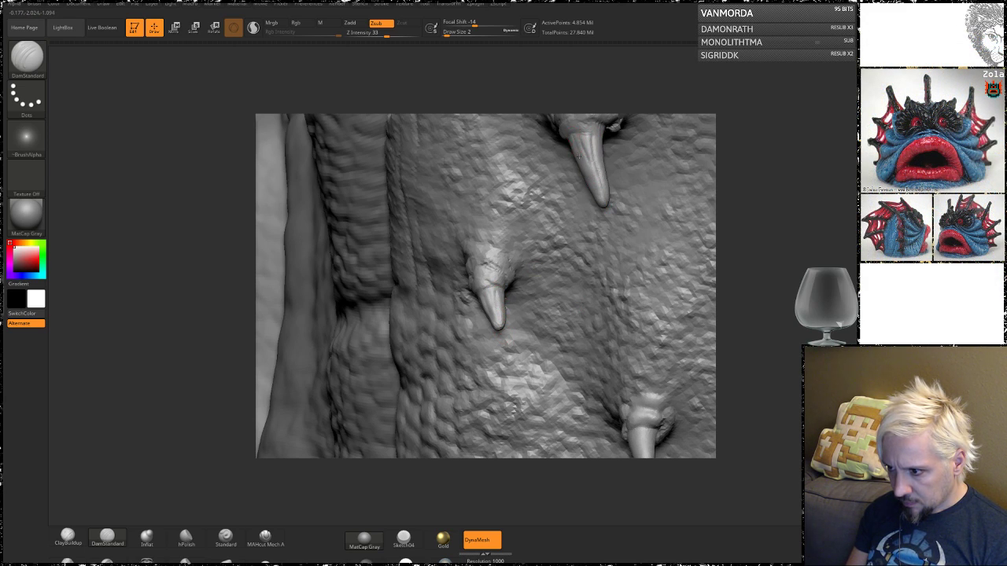
drag(753, 152, 792, 152)
drag(569, 151, 595, 196)
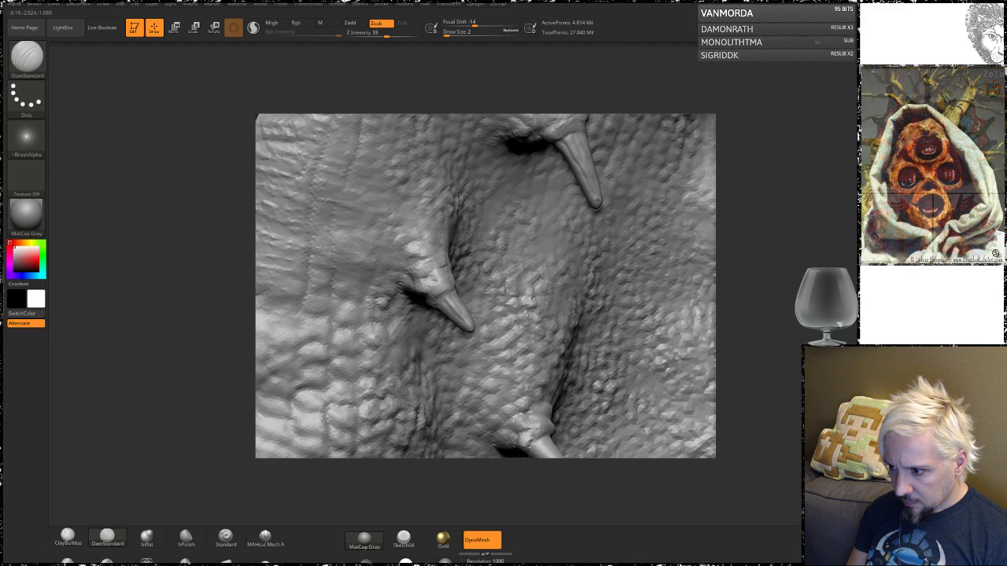
- Carve lengthwise grooves into the front of the short, thick spike above the long one with the beaded collar
drag(752, 218, 668, 217)
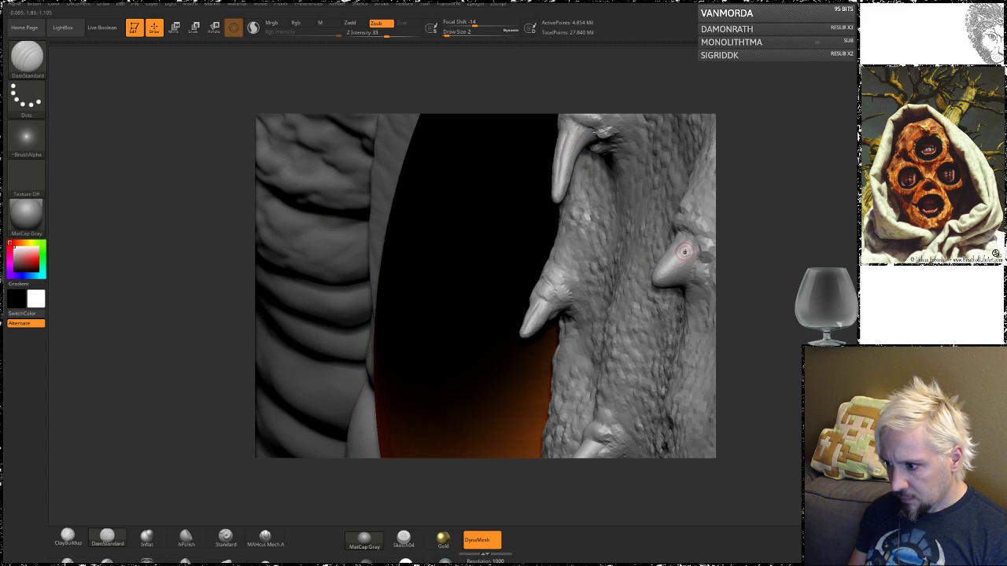
mouse_move(771, 207)
mouse_down()
mouse_move(669, 246)
mouse_move(678, 276)
mouse_up()
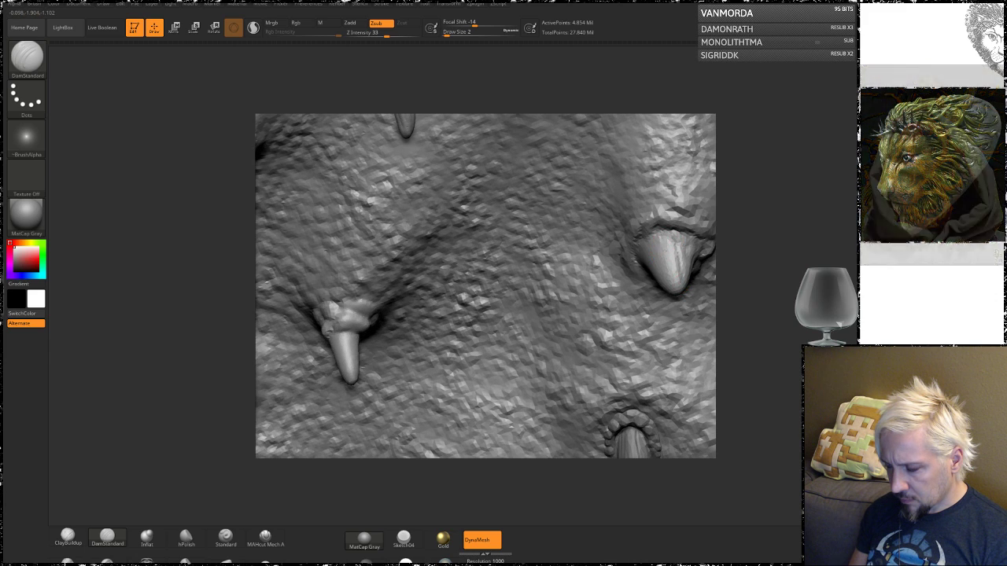
drag(662, 237, 678, 288)
alt+drag(770, 259, 628, 186)
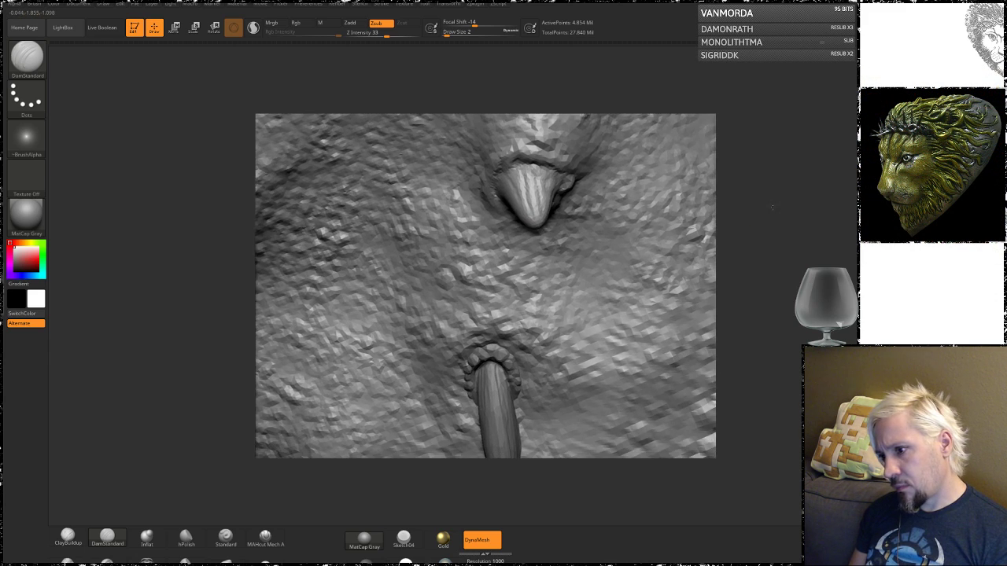
drag(768, 207, 802, 214)
drag(501, 185, 531, 216)
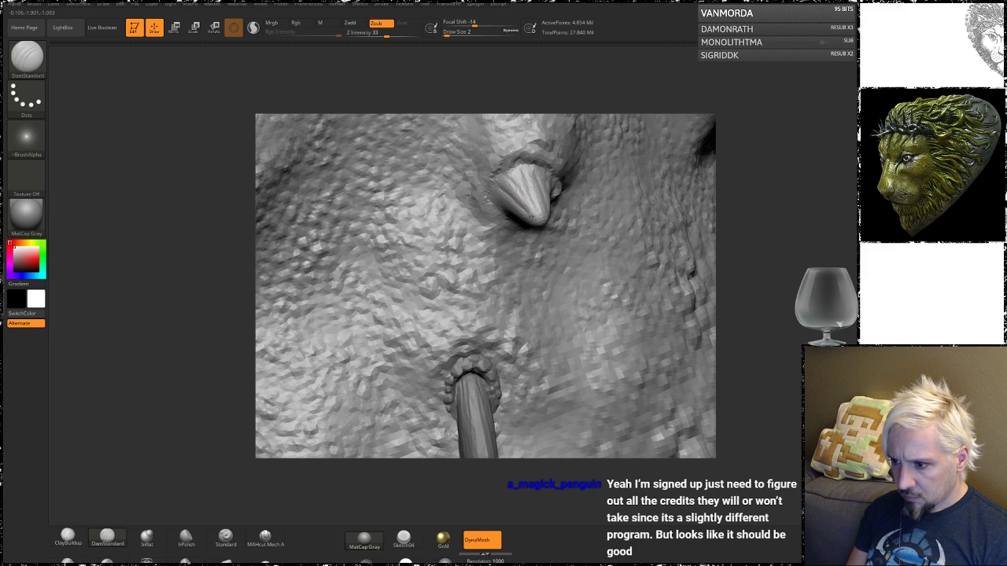
- Extend the grooves around the sides and underside of the short, thick spike above the beaded collar
drag(738, 229, 723, 206)
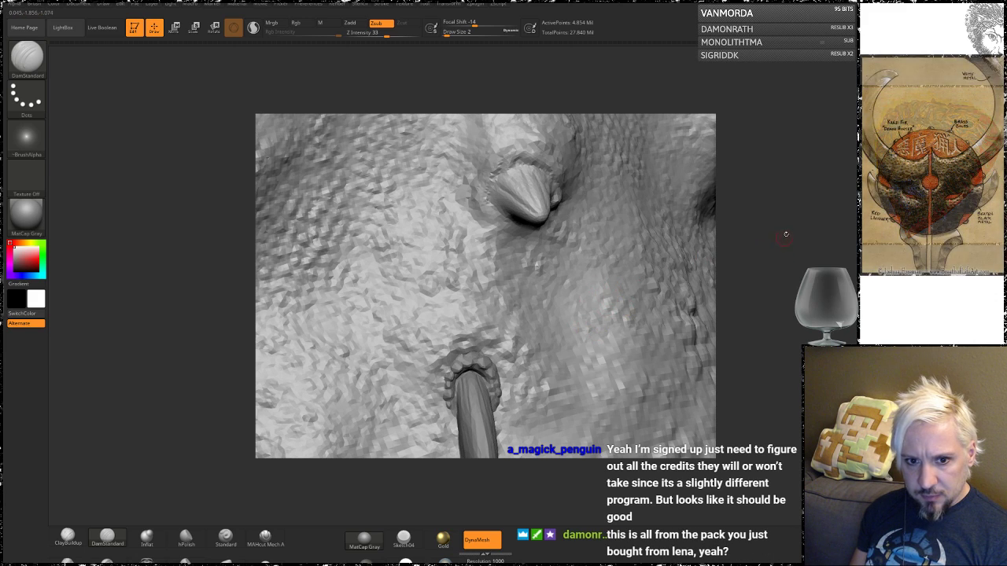
mouse_move(785, 234)
mouse_down()
mouse_move(783, 258)
mouse_move(767, 228)
mouse_move(789, 269)
mouse_up()
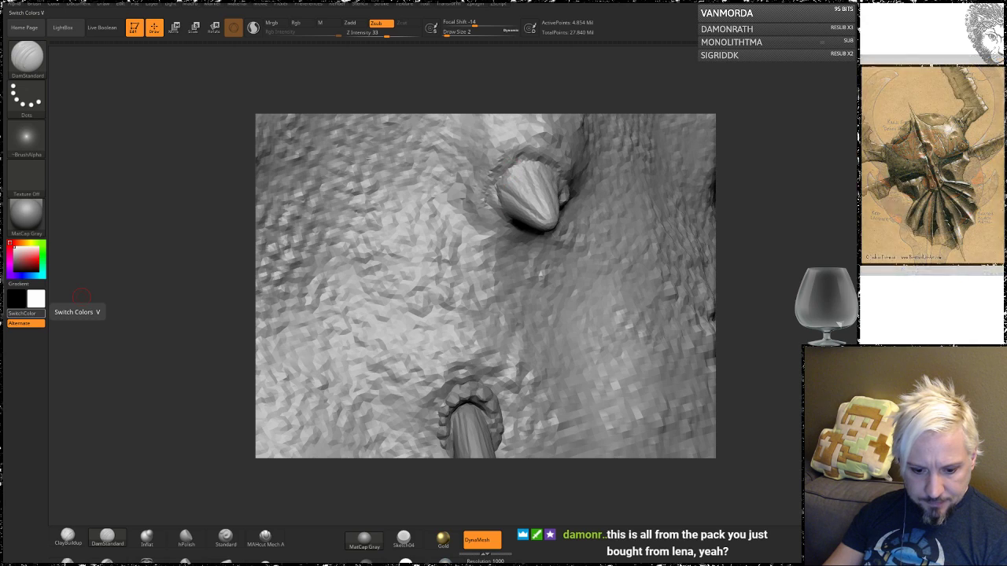
key(alt+Tab)
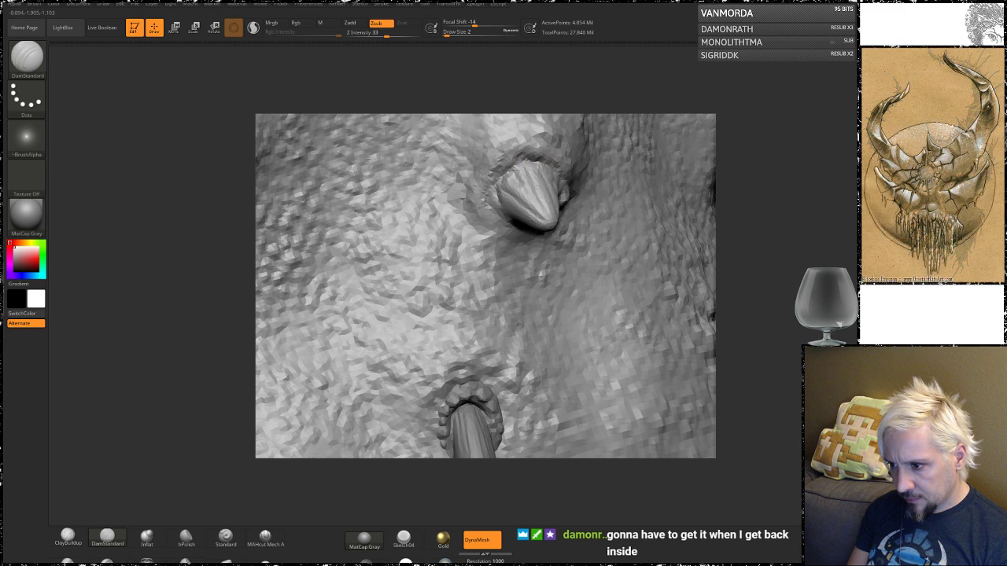
mouse_move(739, 155)
mouse_down()
mouse_move(795, 146)
mouse_move(777, 141)
mouse_up()
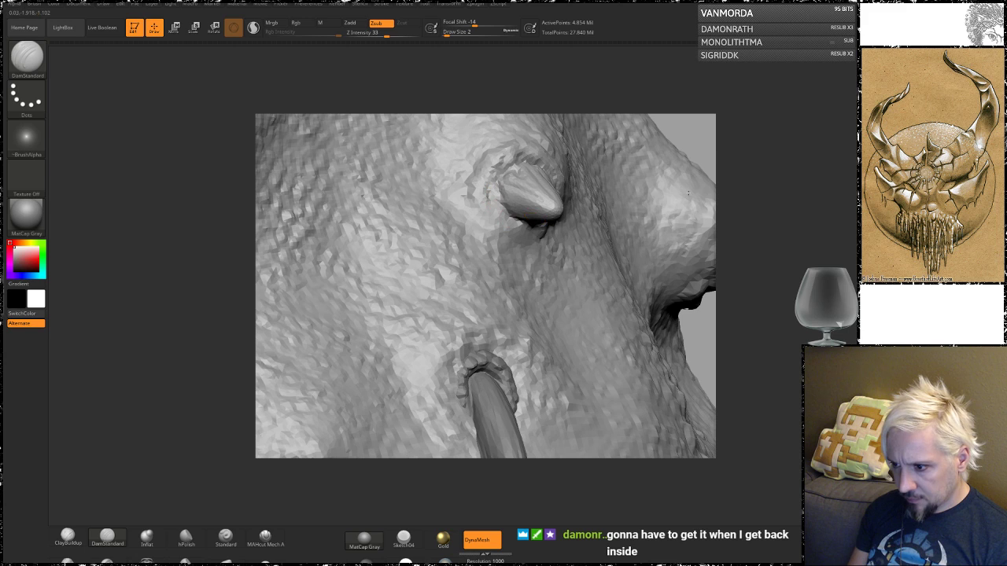
drag(725, 191, 525, 228)
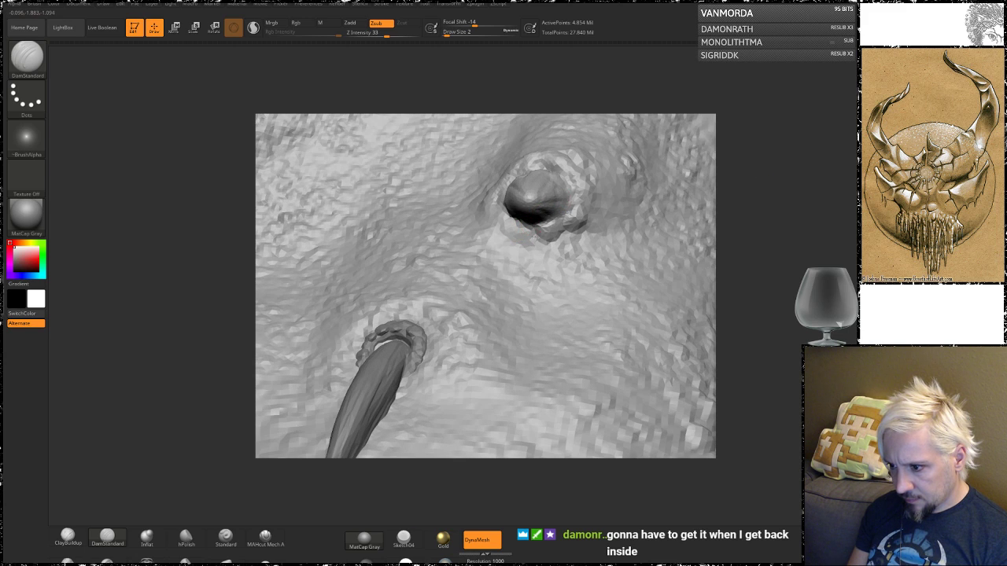
mouse_move(764, 278)
mouse_down()
mouse_move(753, 242)
mouse_move(652, 277)
mouse_up()
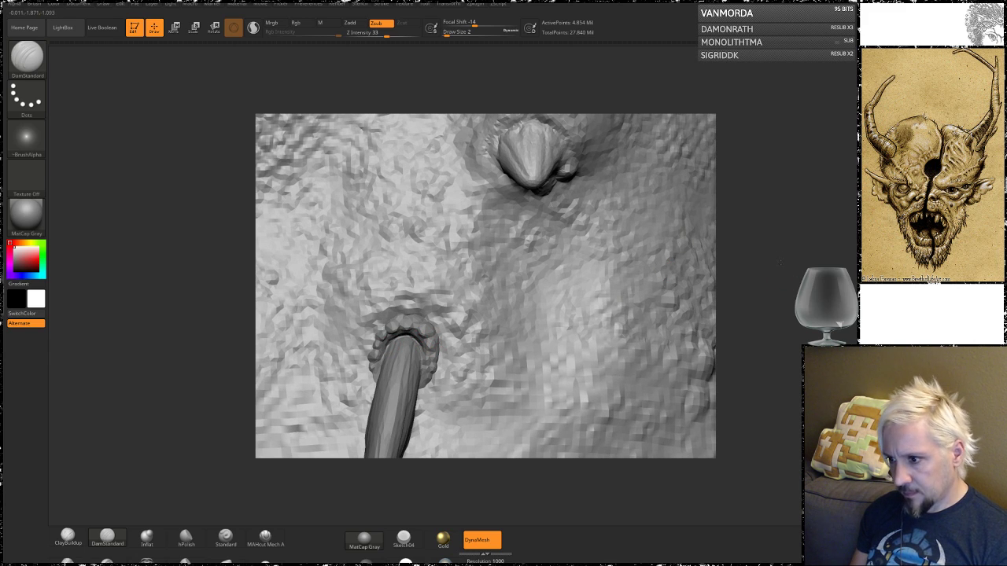
- Carve fine grooves into the small spikes in the row above the short, thick spike
mouse_move(780, 262)
alt+mouse_down()
mouse_move(779, 225)
mouse_move(768, 241)
mouse_move(756, 198)
mouse_move(747, 227)
mouse_move(670, 262)
alt+mouse_up()
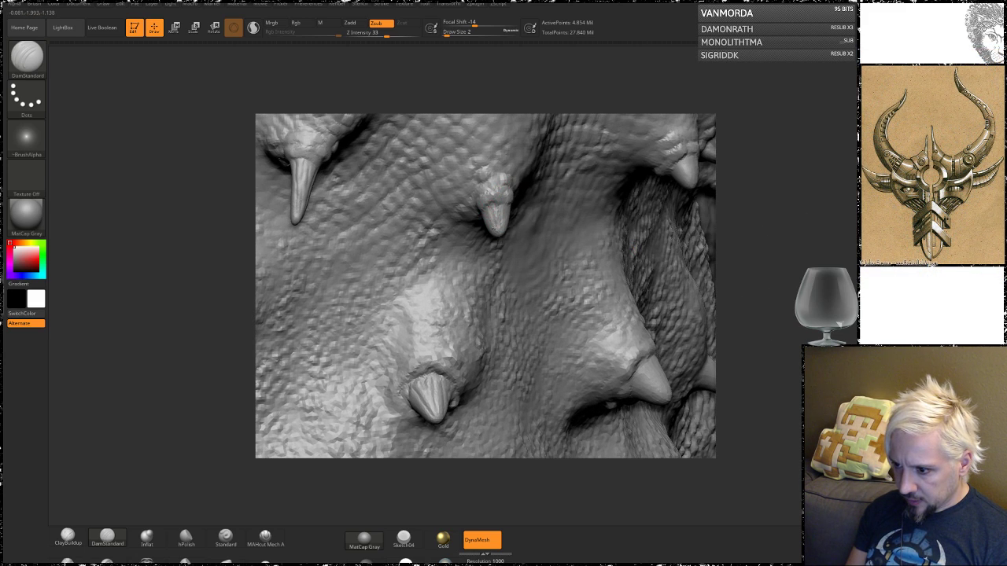
drag(759, 236, 676, 240)
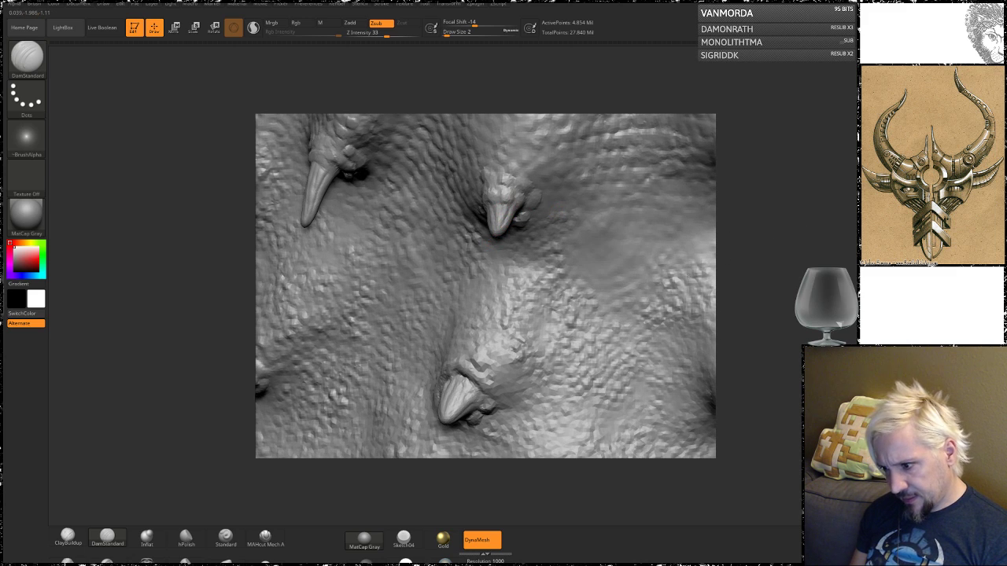
right_drag(488, 240, 555, 248)
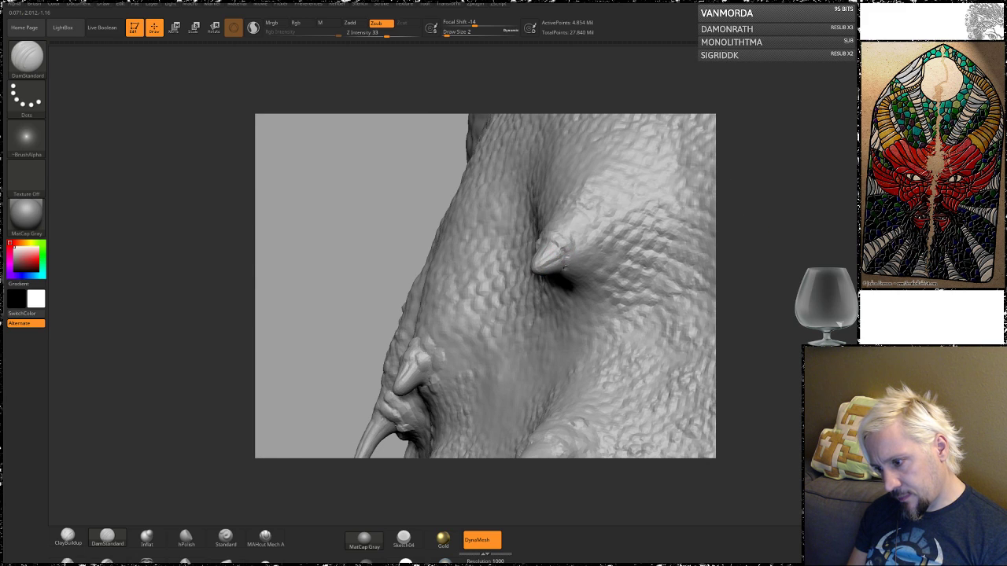
right_drag(736, 237, 557, 268)
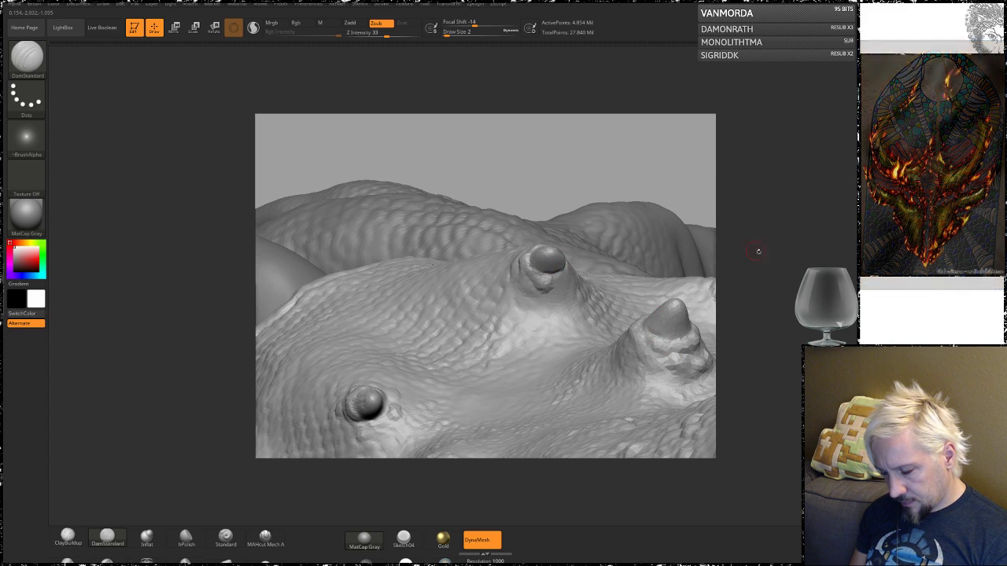
mouse_move(758, 252)
mouse_down()
mouse_move(764, 326)
mouse_move(743, 299)
mouse_up()
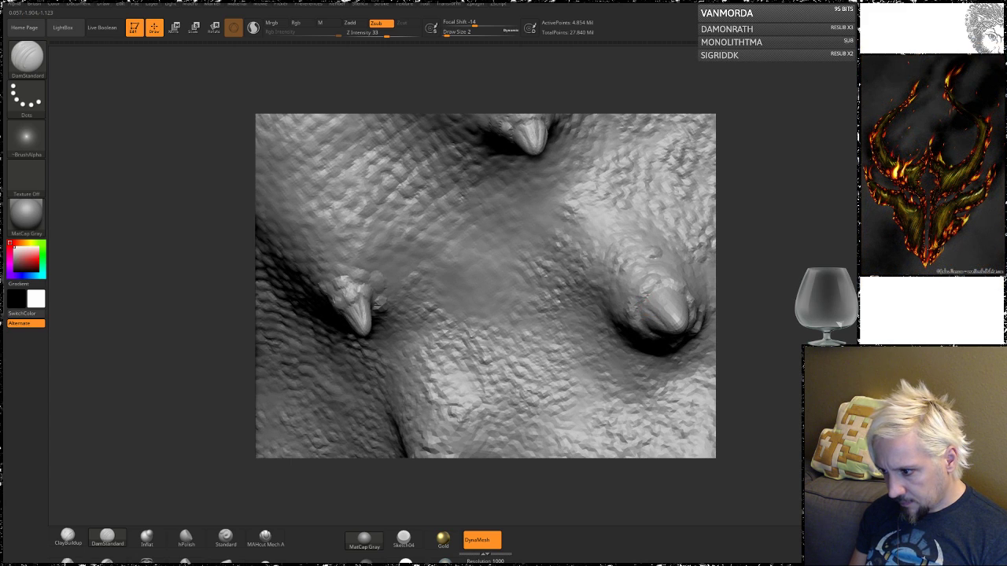
- Carve lengthwise grooves around all sides of the broad conical spike on the large neighbouring bump with DamStandard
key(shift)
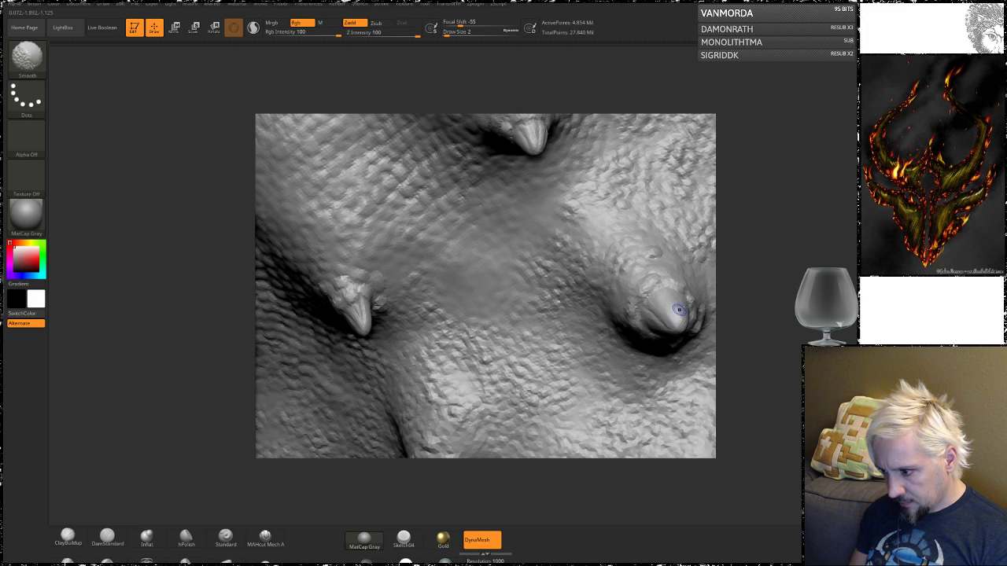
drag(741, 302, 746, 373)
drag(677, 292, 678, 333)
drag(670, 293, 676, 326)
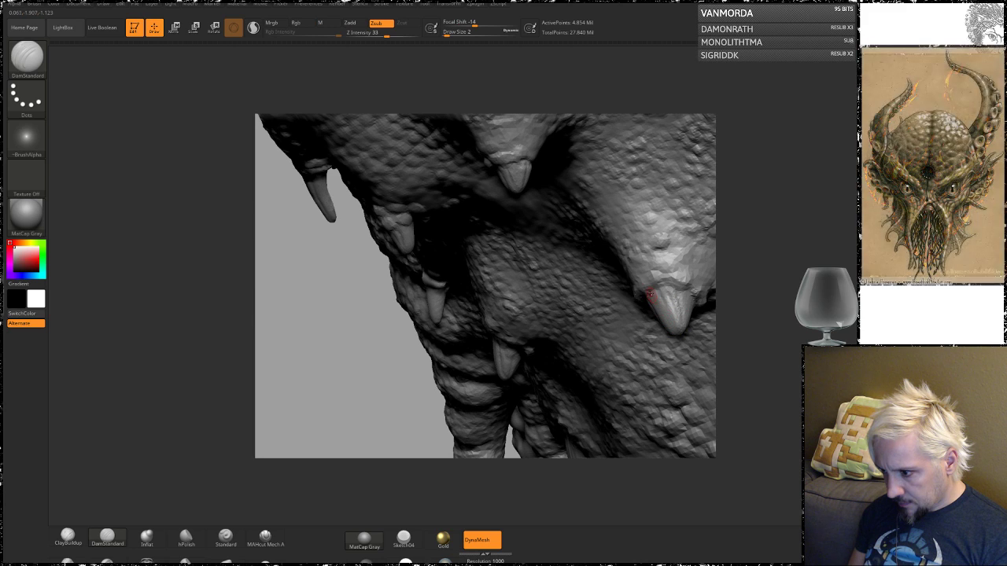
drag(653, 294, 670, 327)
mouse_move(764, 292)
mouse_down()
mouse_move(774, 260)
mouse_move(689, 297)
mouse_move(676, 331)
mouse_up()
drag(775, 252, 692, 283)
drag(757, 322, 718, 236)
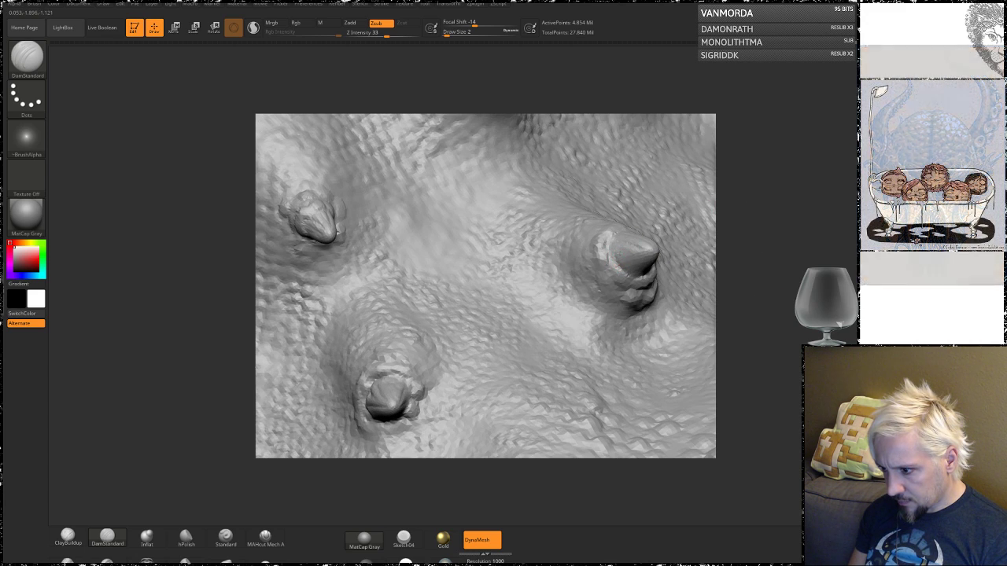
drag(622, 250, 645, 258)
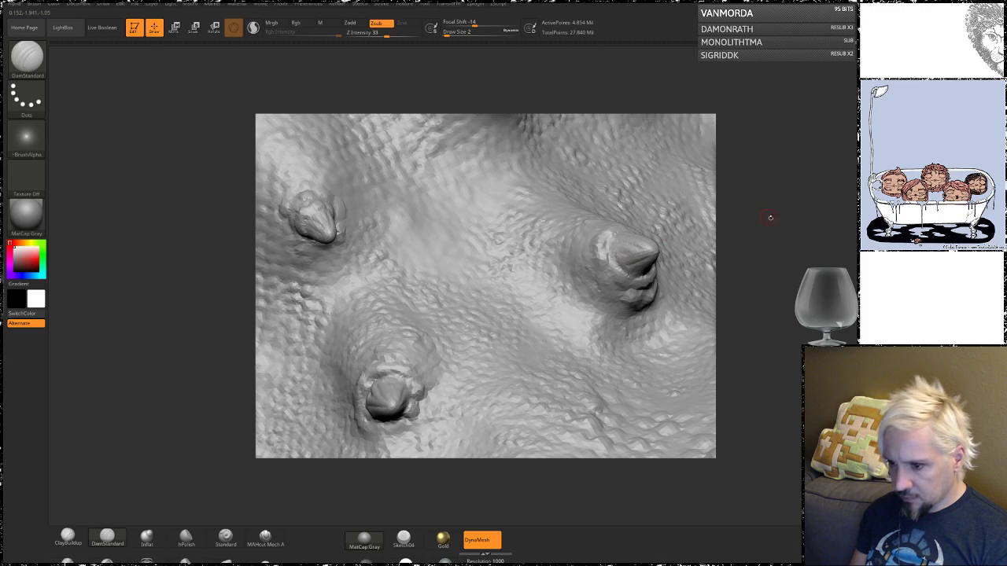
- Carve lengthwise grooves into the two small spikes just beneath the wrinkled lip edge
drag(771, 218, 751, 241)
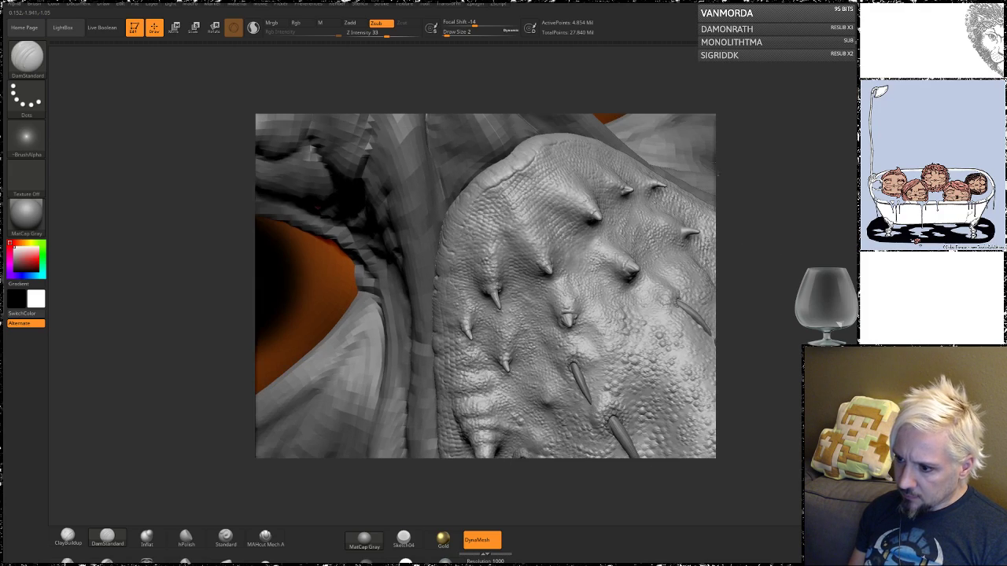
drag(717, 174, 722, 177)
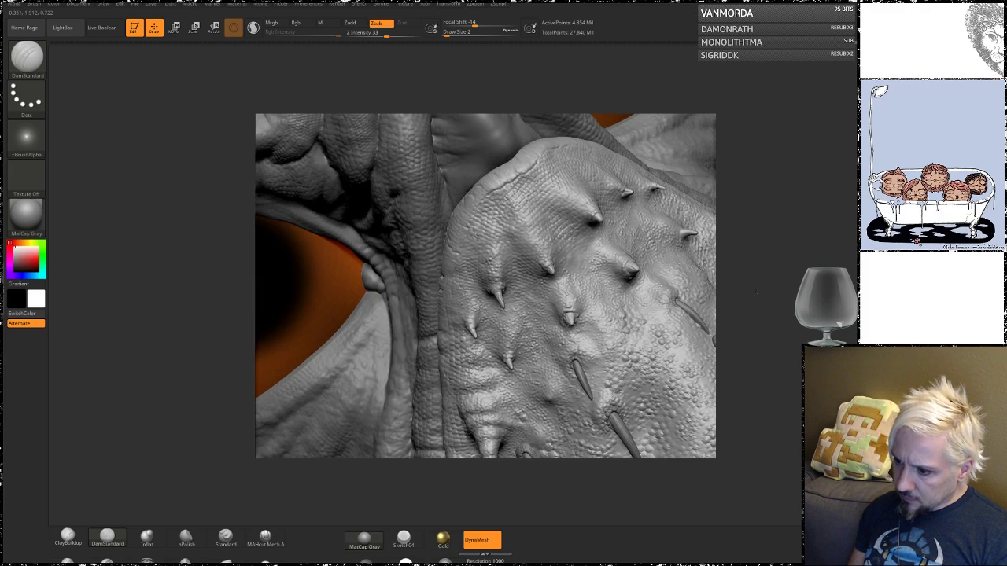
mouse_move(762, 285)
mouse_down()
mouse_move(780, 297)
mouse_move(753, 239)
mouse_move(787, 385)
mouse_move(809, 184)
mouse_move(799, 220)
mouse_up()
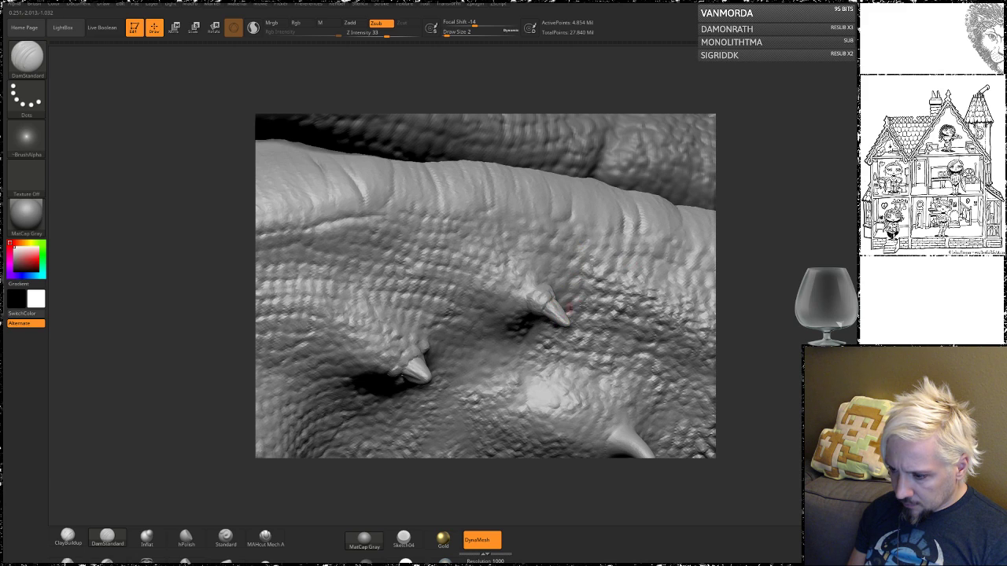
mouse_move(753, 250)
mouse_down()
mouse_move(744, 254)
mouse_move(733, 223)
mouse_move(746, 275)
mouse_up()
- Start a raised skin collar around the base of the bare spike below the two grooved ones, using ClayBuildup at draw size 4
click(68, 538)
mouse_move(782, 309)
alt+mouse_down()
mouse_move(778, 297)
mouse_move(776, 331)
alt+mouse_up()
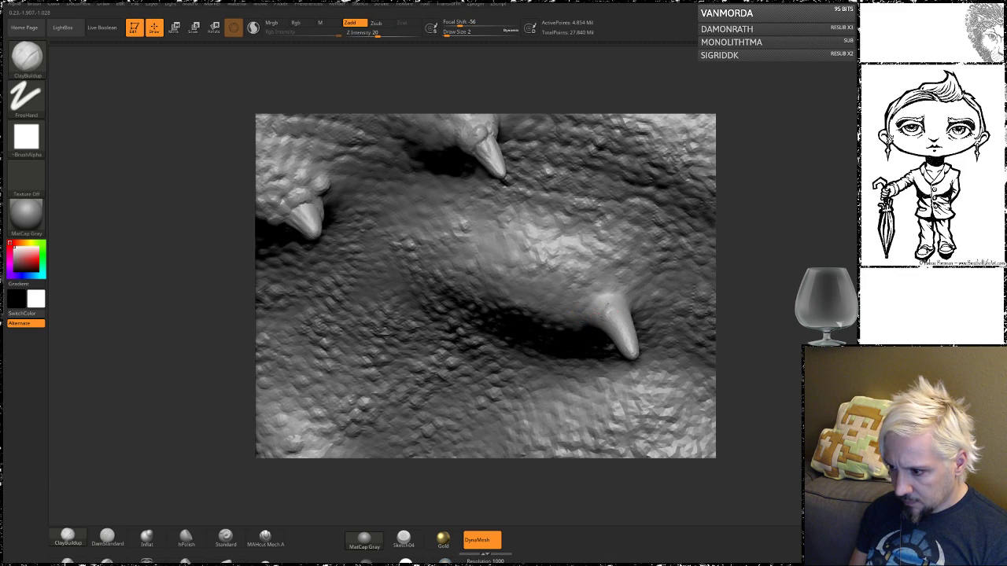
key(space)
click(601, 313)
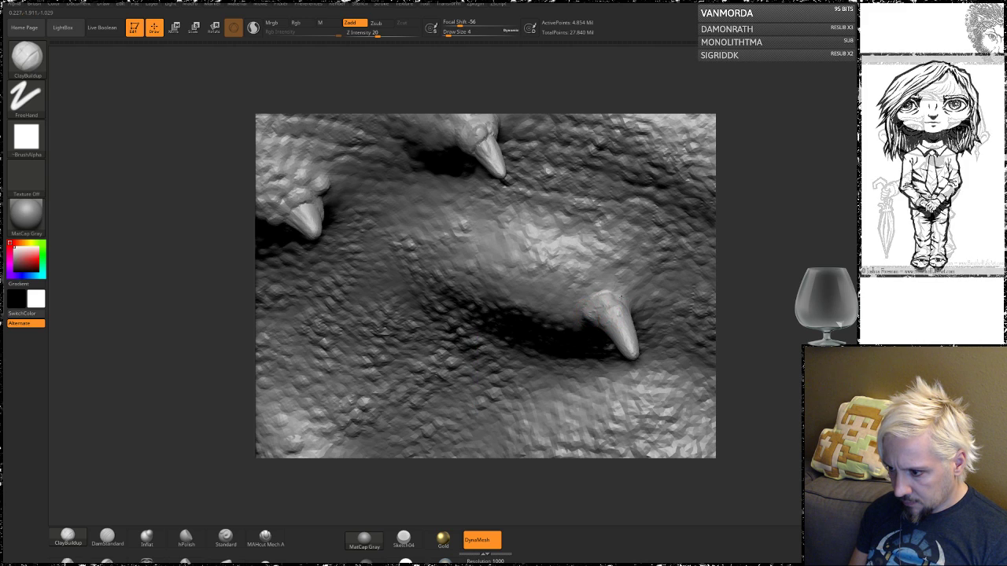
drag(779, 252, 784, 126)
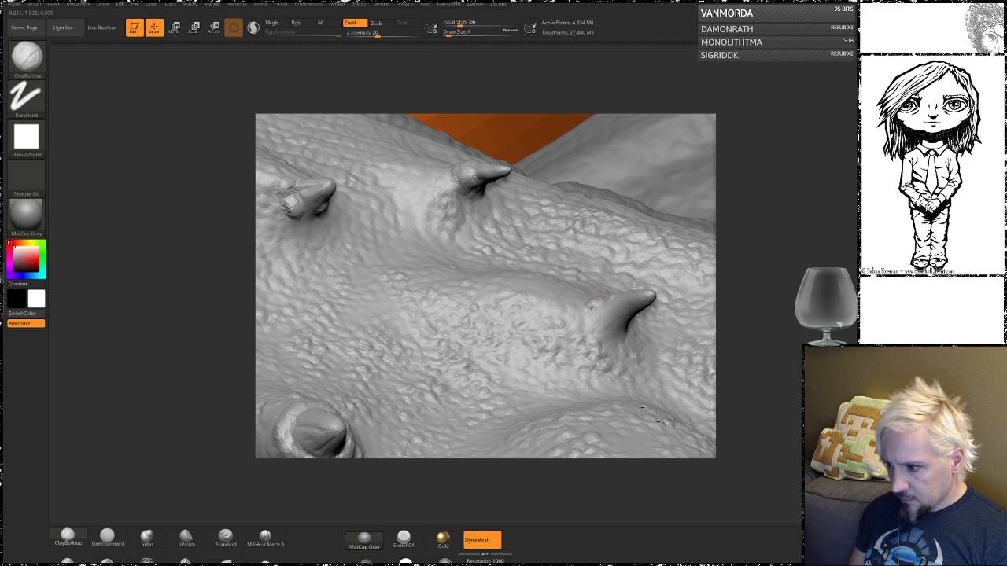
mouse_move(606, 304)
mouse_down()
mouse_move(594, 310)
mouse_move(607, 333)
mouse_up()
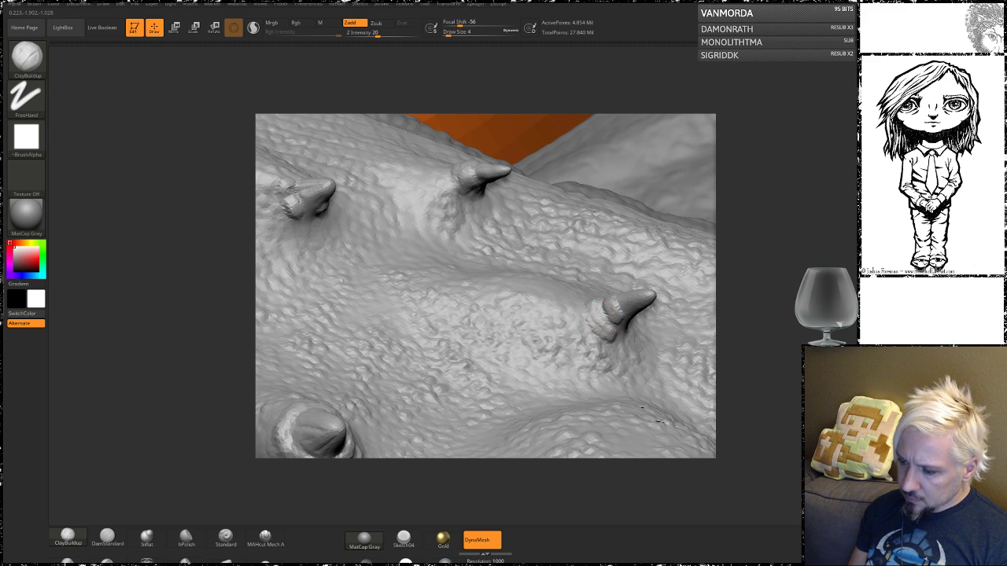
- Extend the clay collar around the sides and back of the same spike's base to close the ring
drag(767, 260, 728, 322)
drag(609, 337, 642, 327)
mouse_move(733, 274)
mouse_down()
mouse_move(629, 302)
mouse_move(634, 335)
mouse_up()
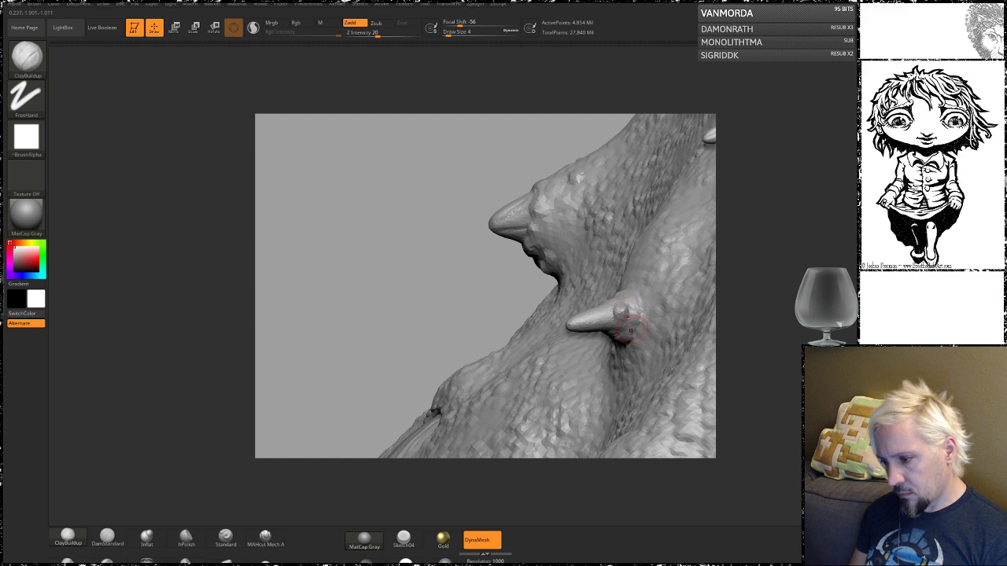
mouse_move(795, 252)
mouse_down()
mouse_move(822, 291)
mouse_move(806, 293)
mouse_up()
mouse_move(609, 298)
mouse_down()
mouse_move(626, 294)
mouse_move(620, 284)
mouse_up()
drag(766, 267, 793, 269)
mouse_move(608, 281)
mouse_down()
mouse_move(602, 291)
mouse_move(611, 280)
mouse_up()
drag(789, 271, 747, 280)
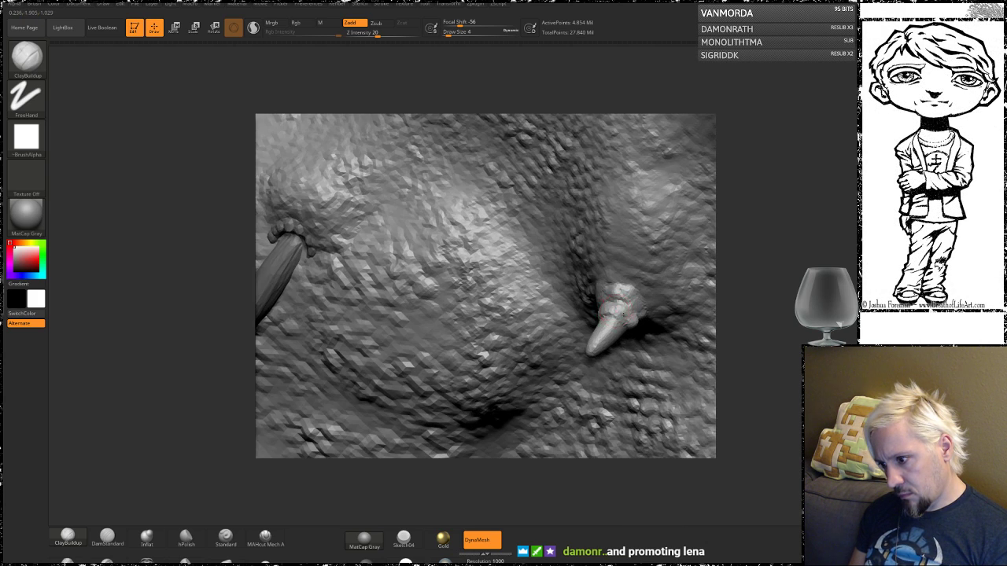
drag(610, 321, 626, 315)
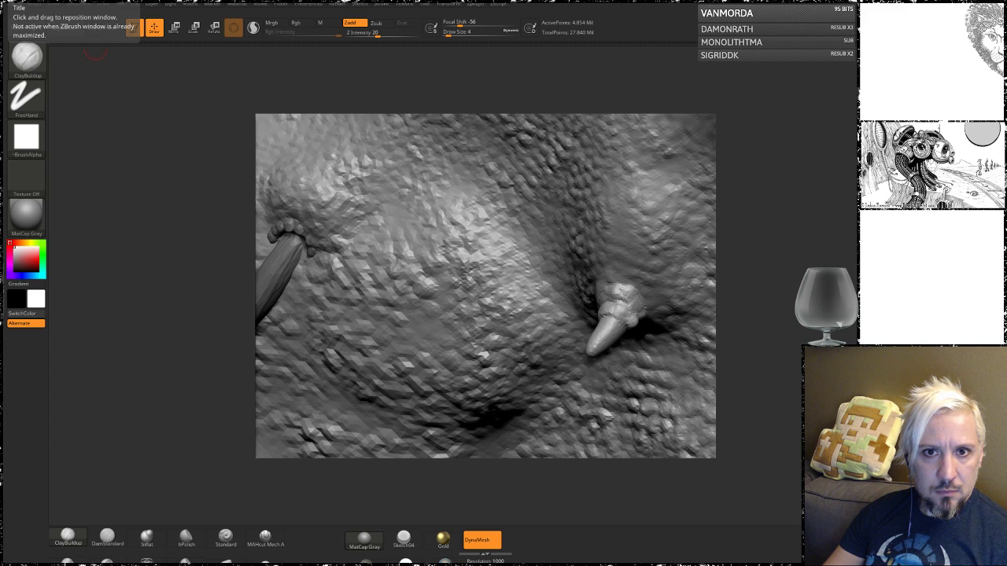
- Switch to the web browser, maximize its window and open the Cognitive Bias Codex image at full size
drag(2, 77, 660, 91)
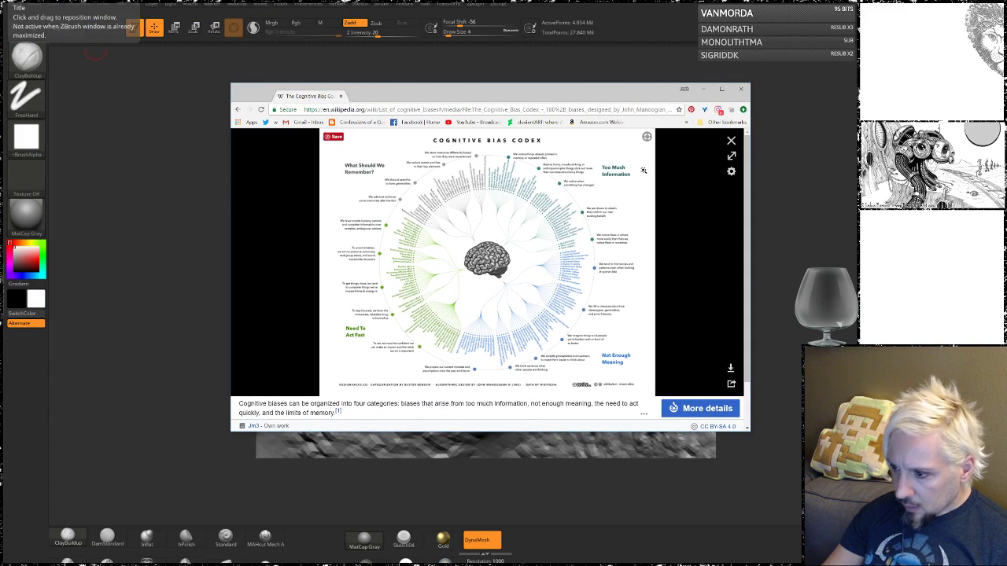
click(724, 90)
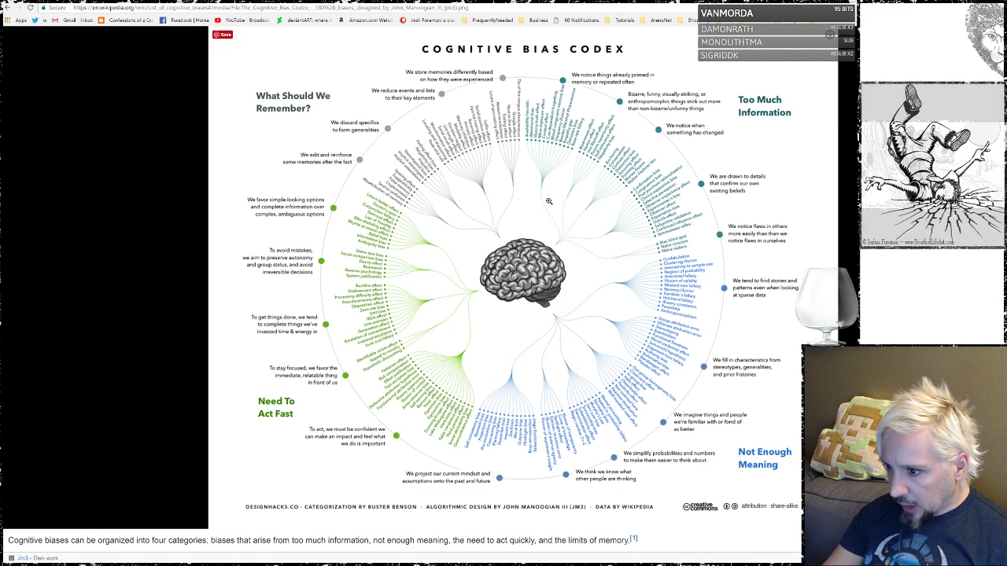
click(352, 277)
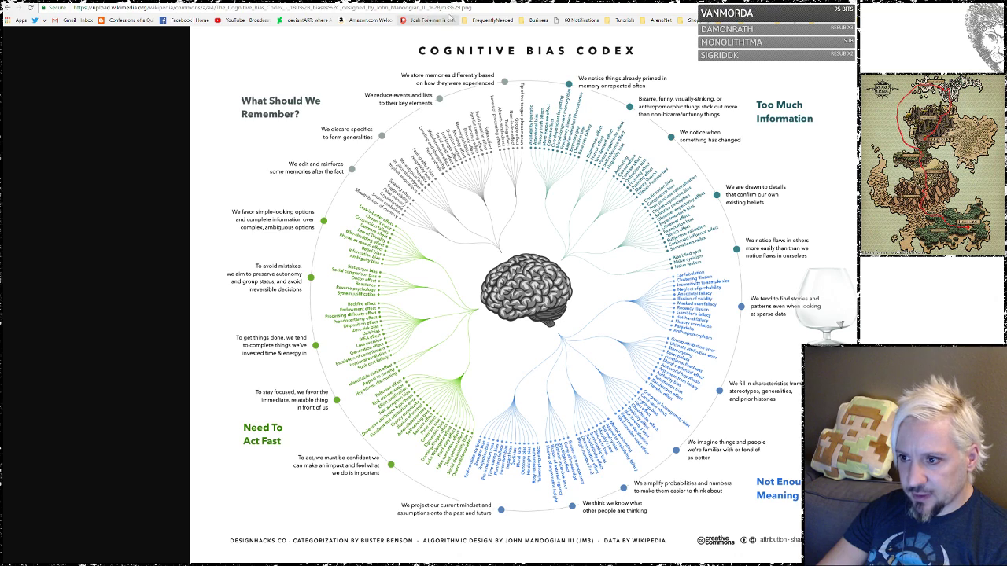
- Search the web for "rhyme is reason effect", accept the corrected query "rhyme as reason effect" and open its Wikipedia article
click(425, 7)
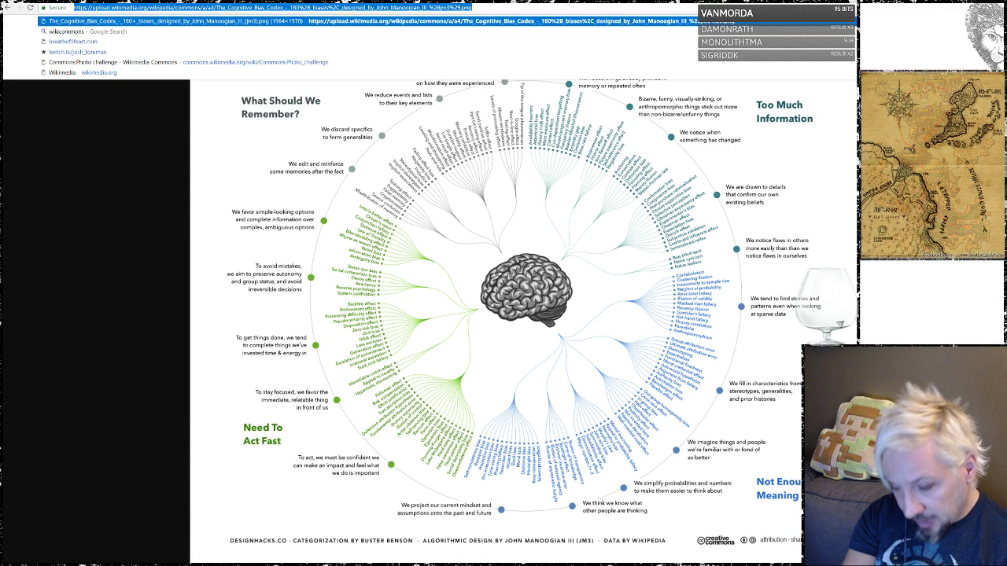
text(ry)
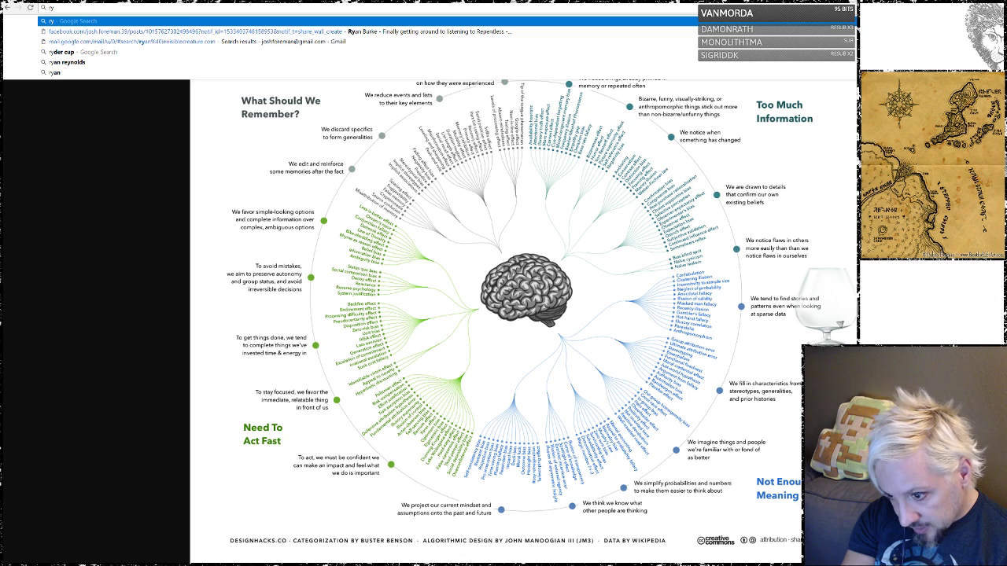
key(BackSpace)
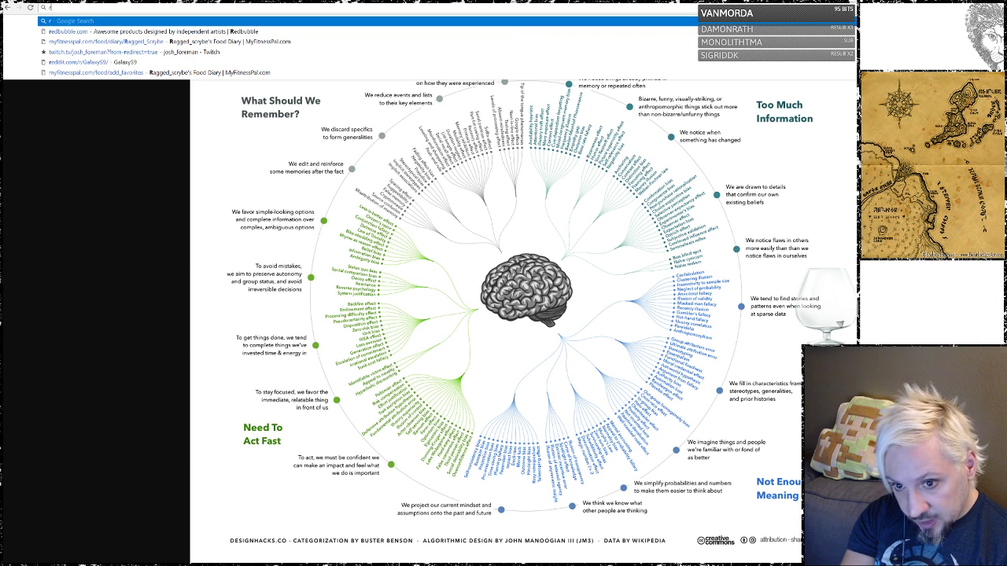
text(hyme)
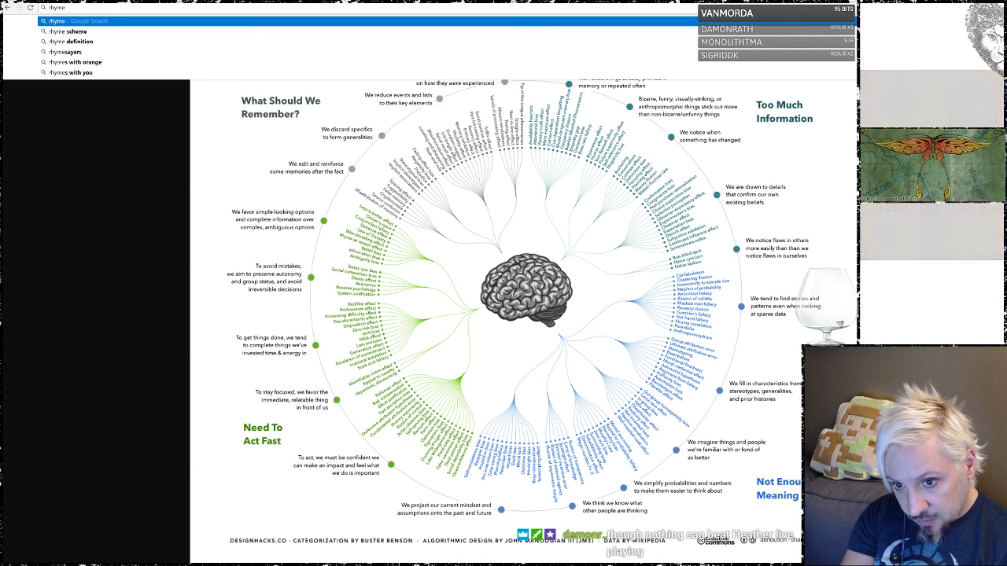
text( is reason effect)
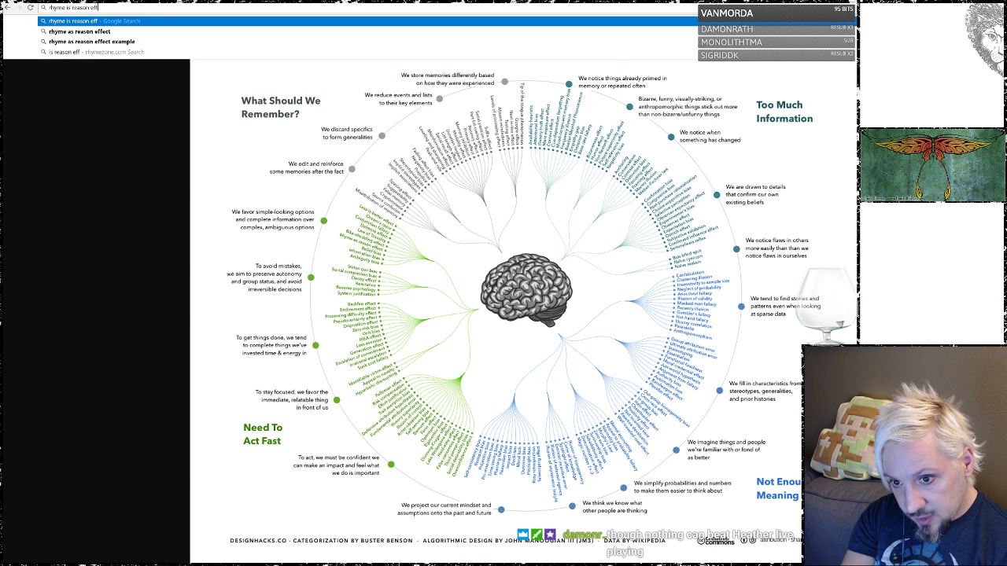
key(Return)
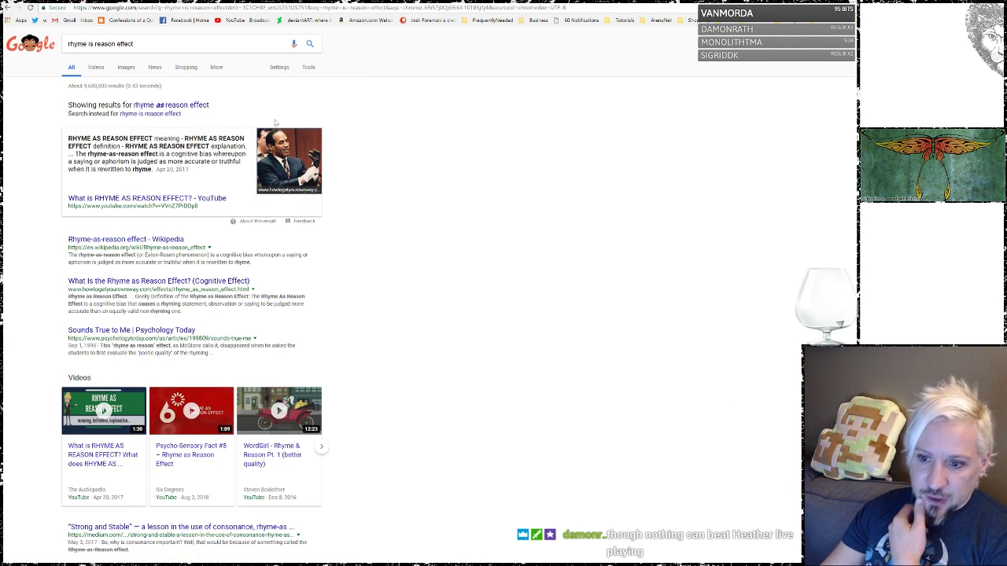
click(179, 105)
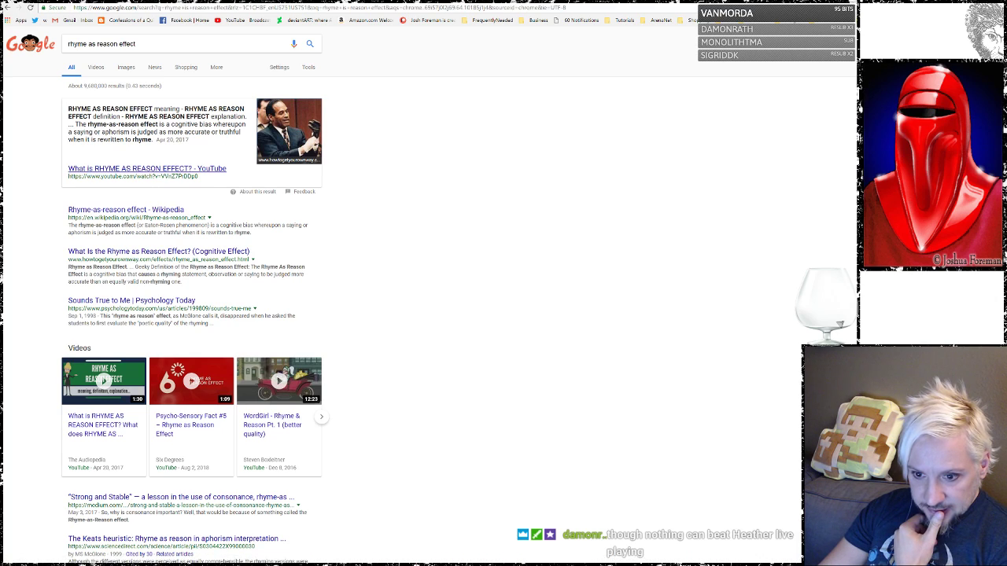
click(116, 210)
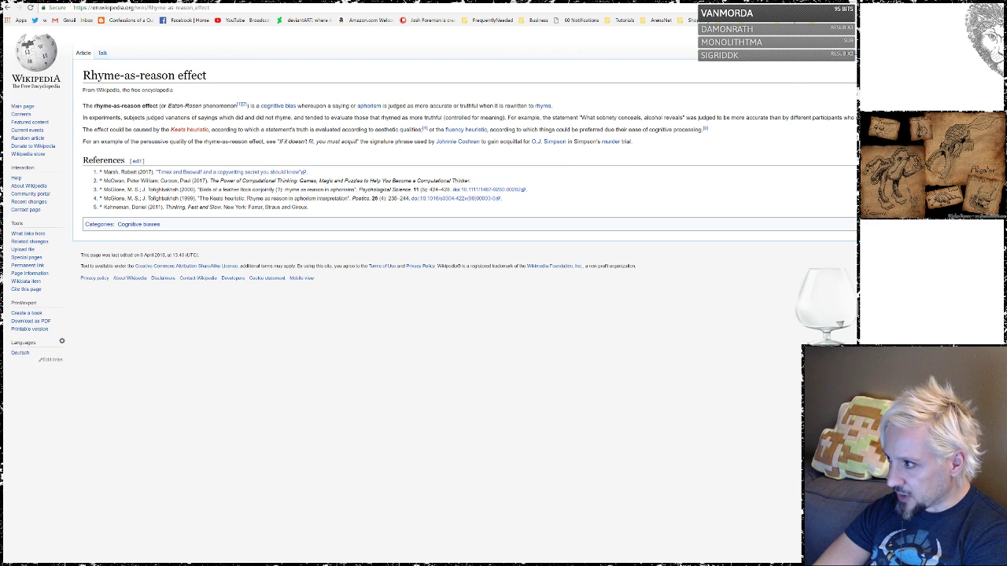
- Switch back to ZBrush and carve lengthwise grooves into the newly collared spike with DamStandard, Sculptris Pro mode on and draw size 3
key(alt+Tab)
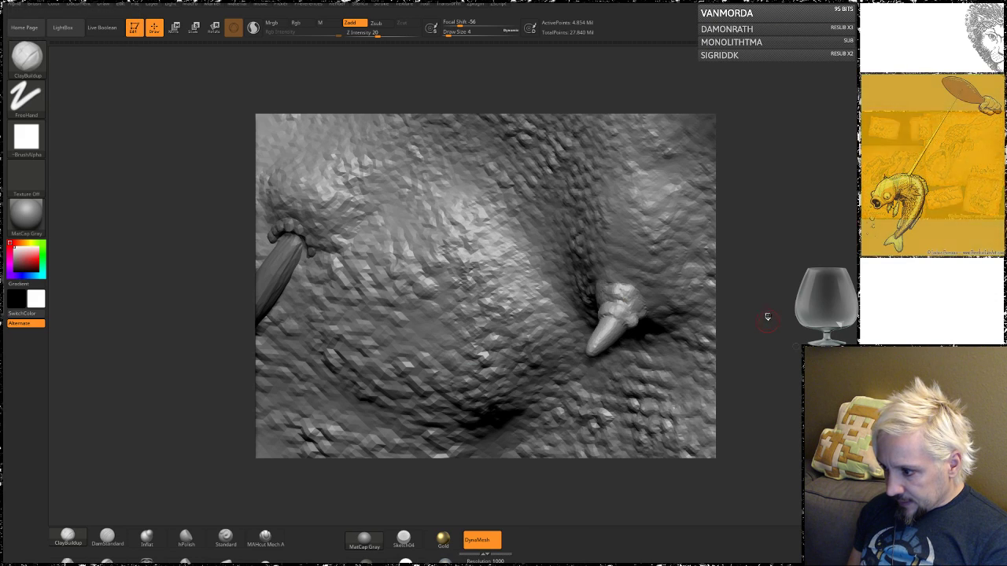
mouse_move(773, 328)
mouse_down()
mouse_move(767, 291)
mouse_move(770, 346)
mouse_up()
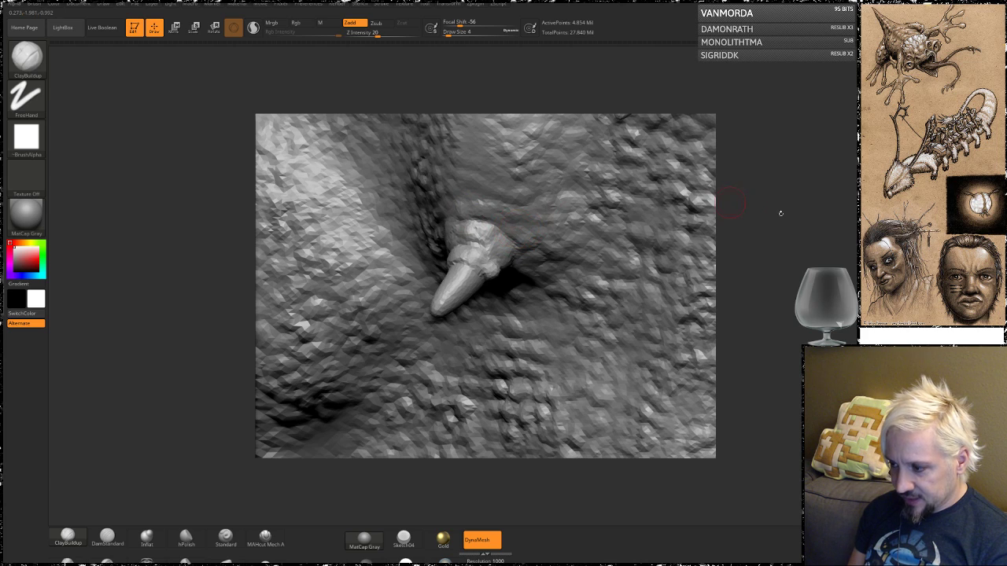
mouse_move(779, 213)
mouse_down()
mouse_move(783, 230)
mouse_move(808, 221)
mouse_up()
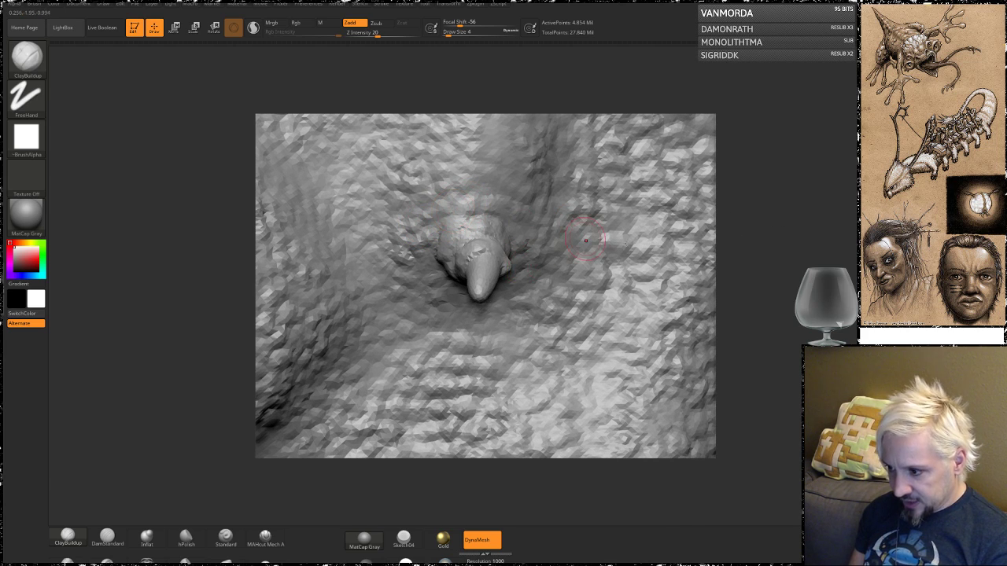
drag(776, 262, 738, 254)
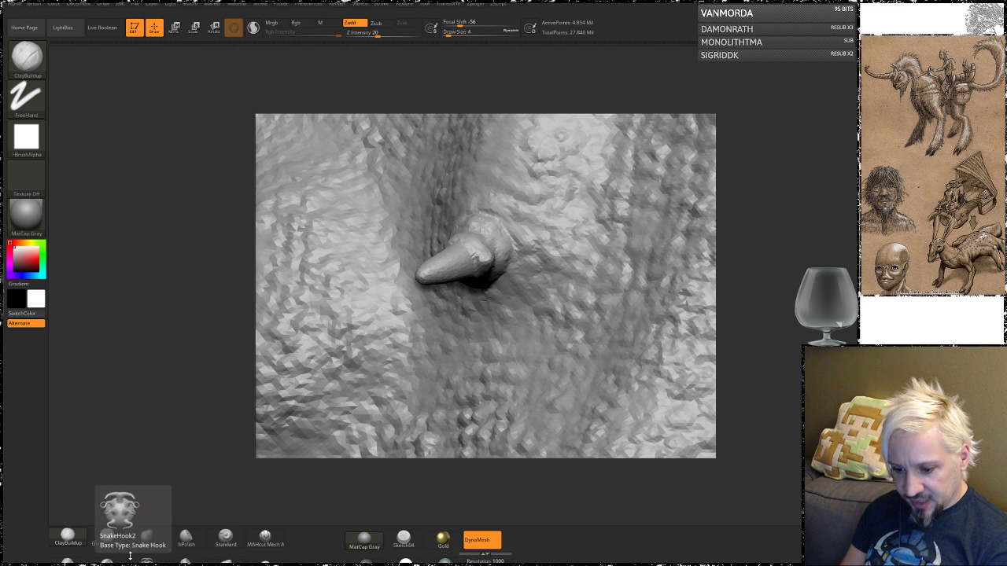
click(107, 537)
drag(118, 350, 149, 358)
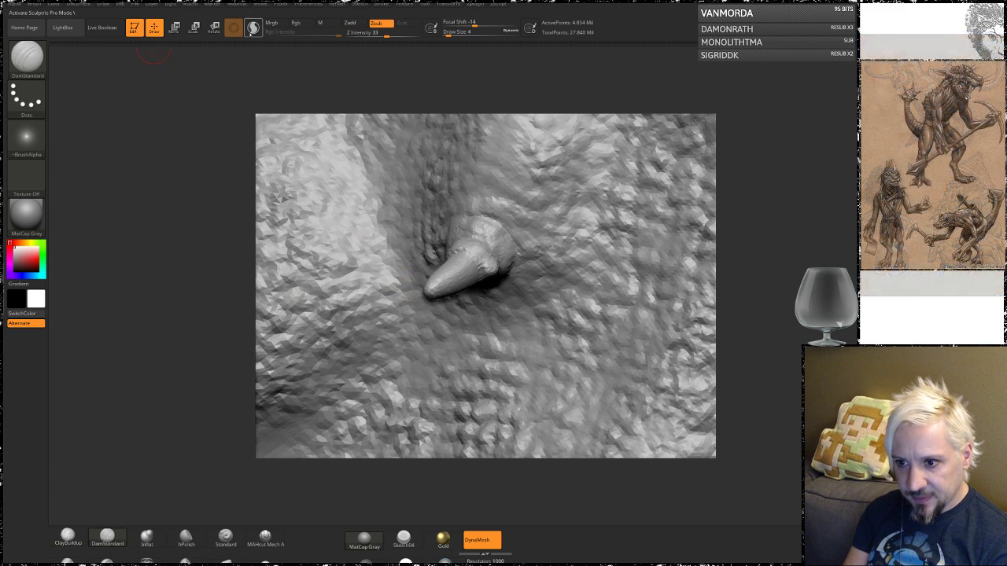
click(253, 28)
key(space)
drag(467, 271, 434, 291)
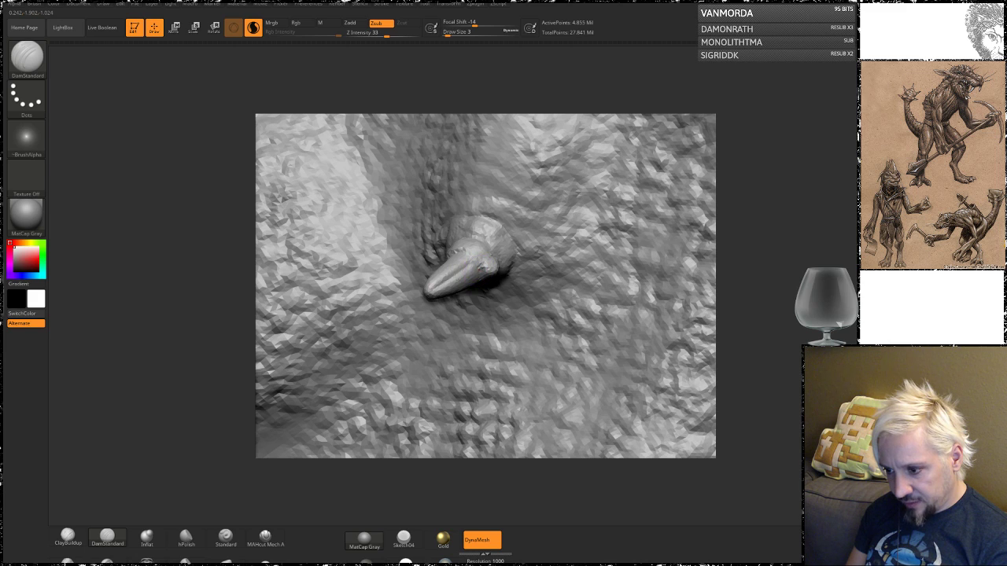
drag(481, 267, 459, 282)
- Continue the lengthwise grooves over the front, far side and underside of the newly collared spike
drag(782, 187, 826, 206)
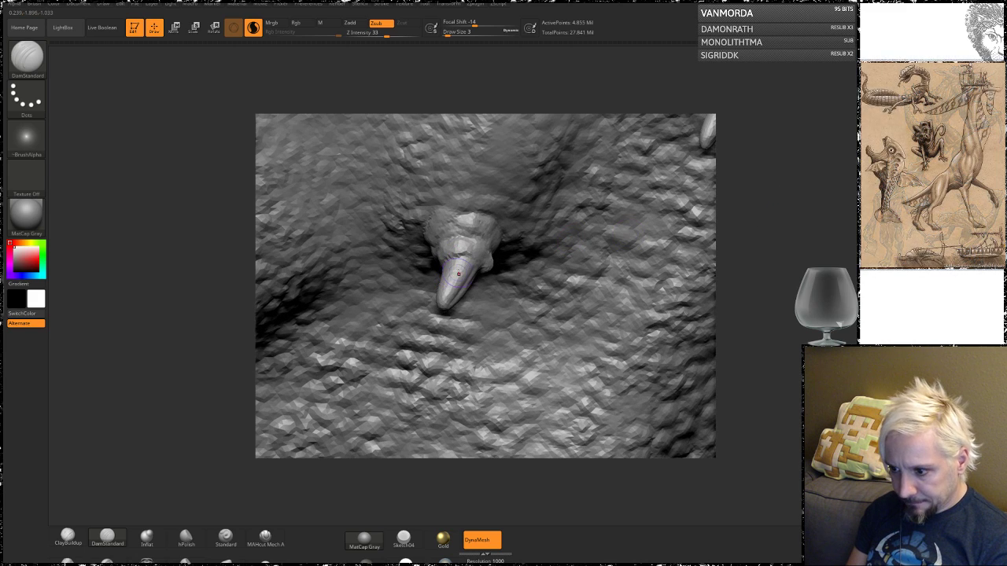
drag(465, 260, 455, 278)
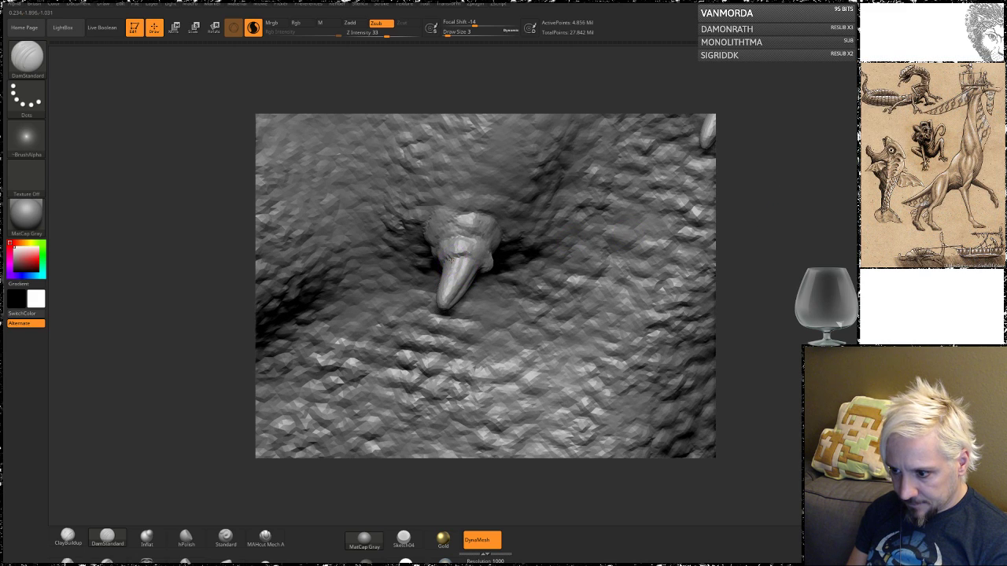
drag(749, 229, 818, 244)
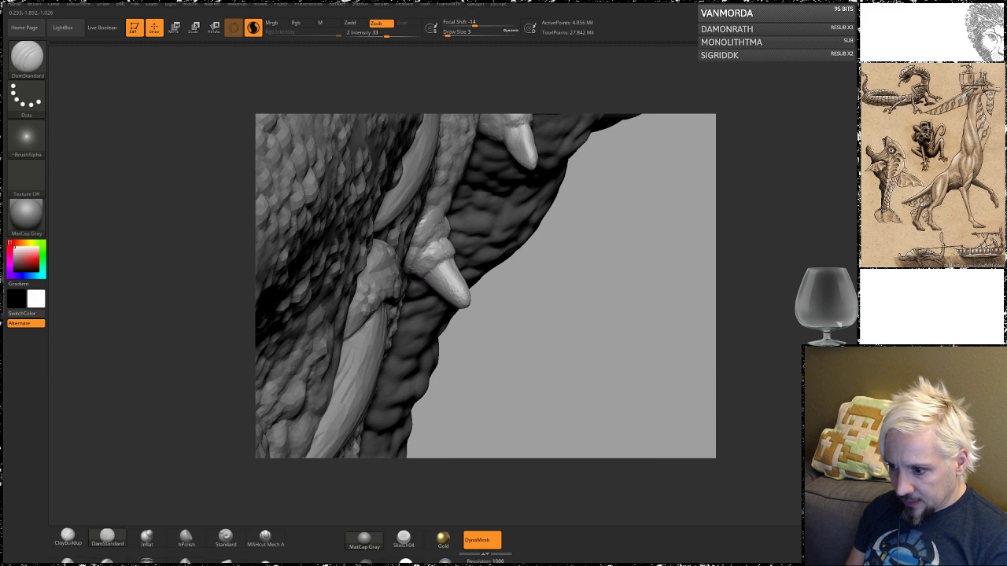
drag(761, 230, 682, 259)
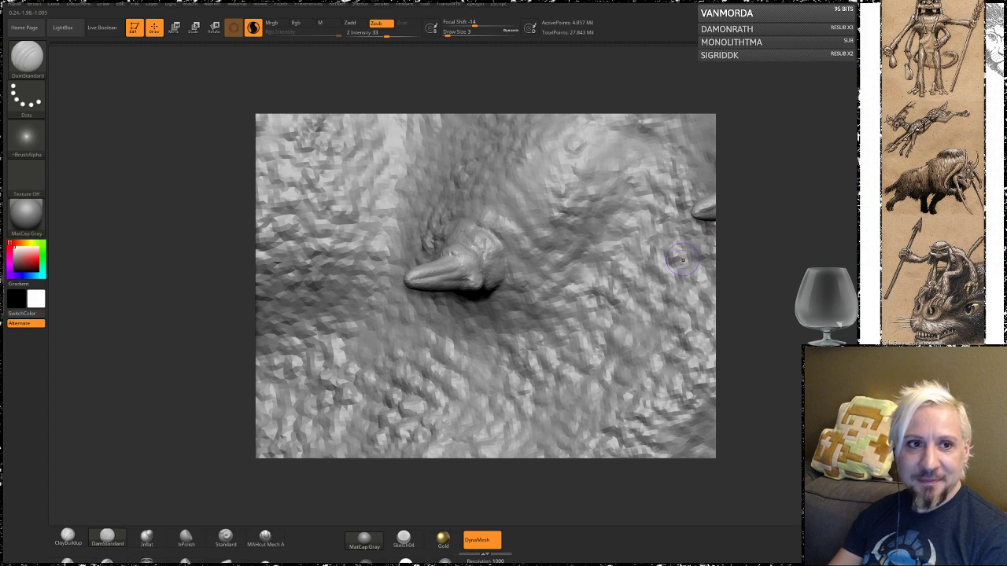
mouse_move(26, 217)
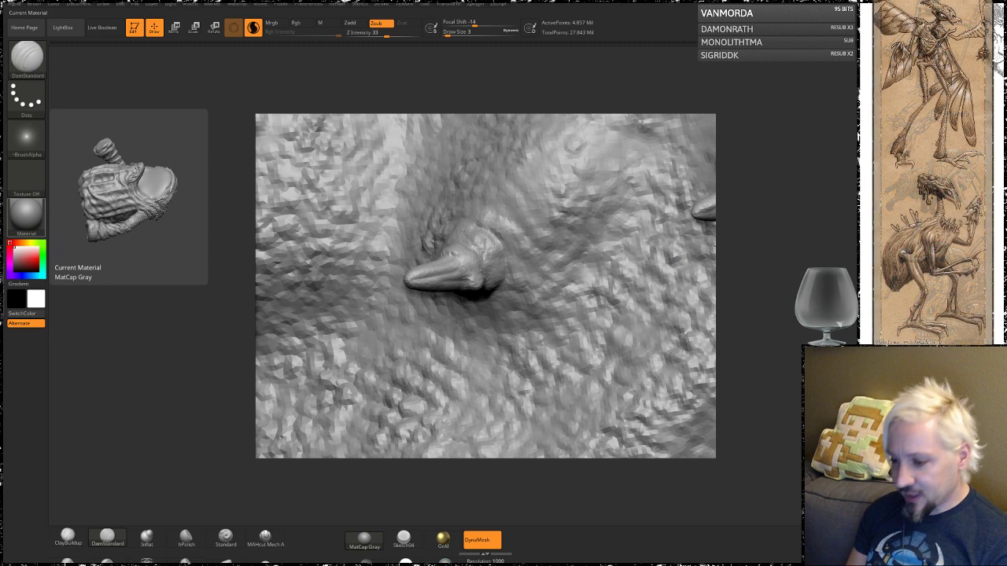
drag(752, 297, 751, 197)
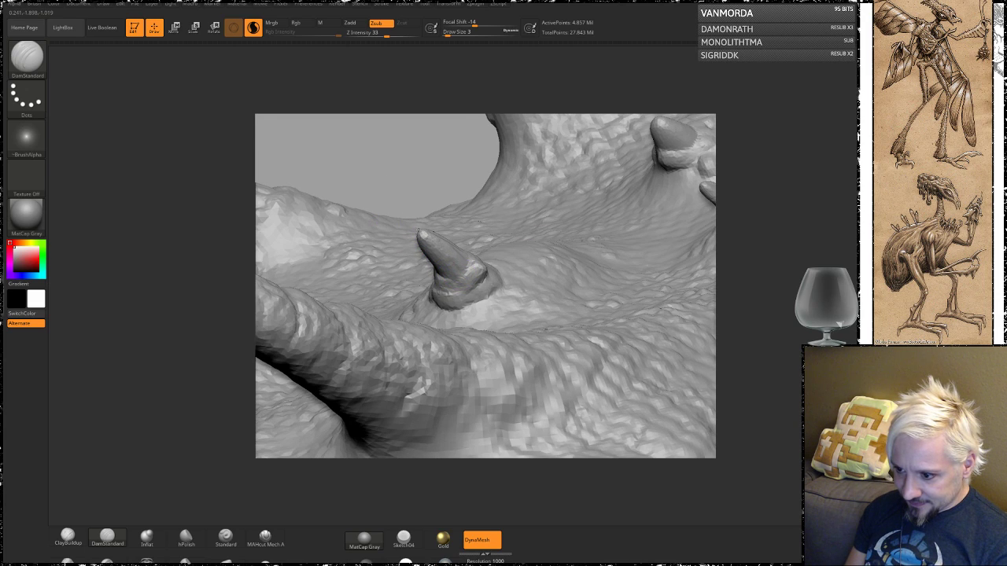
drag(417, 230, 444, 276)
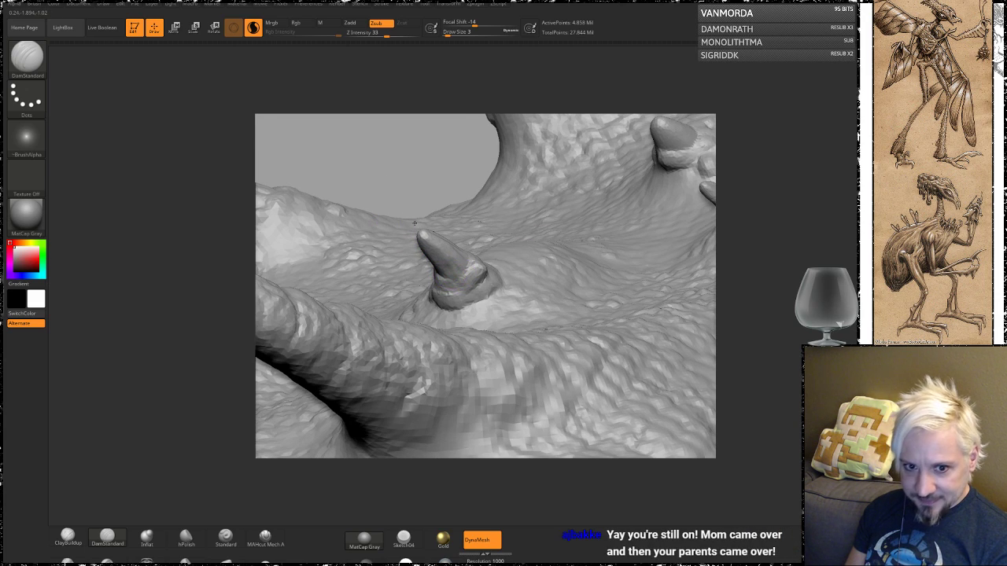
- Carve fine lengthwise grooves into the small outer chin spike and crease its skin collar with DamStandard at draw size 3
mouse_move(768, 187)
mouse_down()
mouse_move(799, 186)
mouse_move(803, 226)
mouse_move(708, 260)
mouse_up()
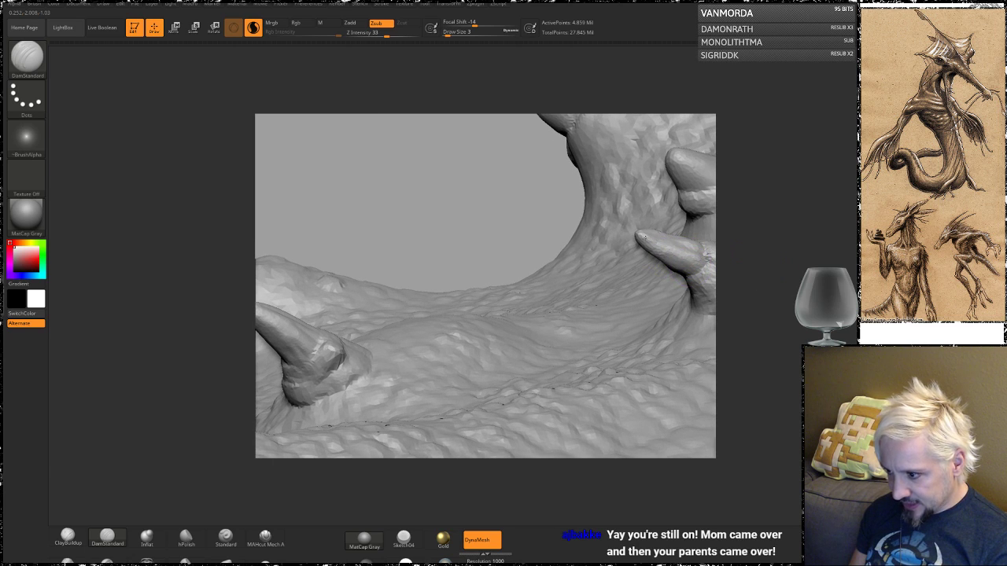
drag(773, 222, 813, 189)
drag(608, 238, 560, 206)
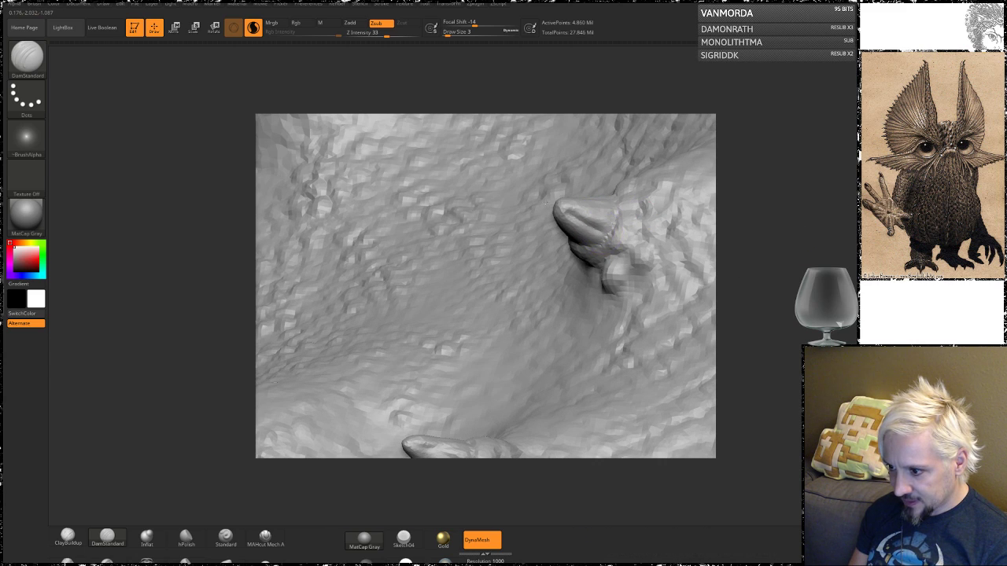
drag(755, 172, 730, 210)
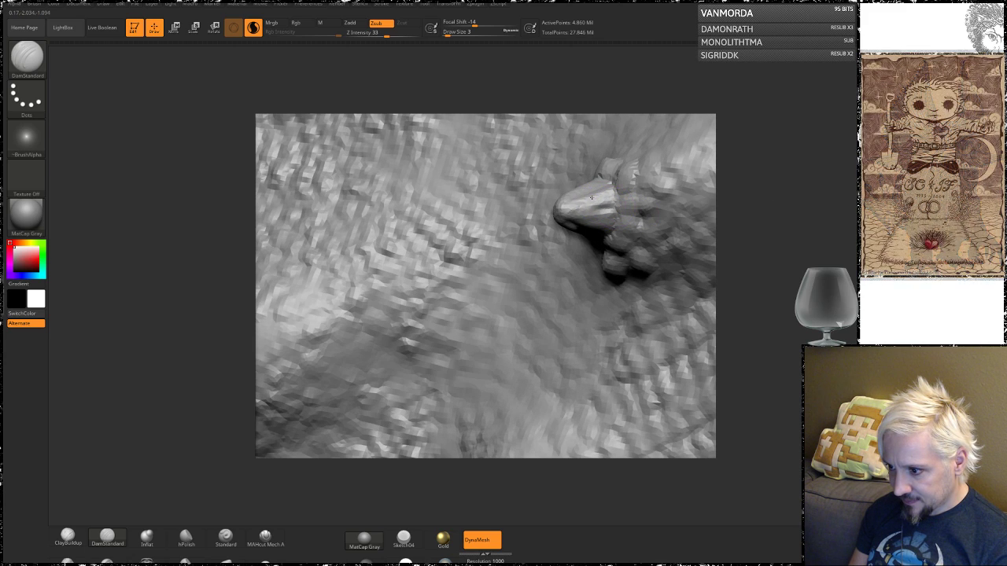
drag(796, 148, 717, 176)
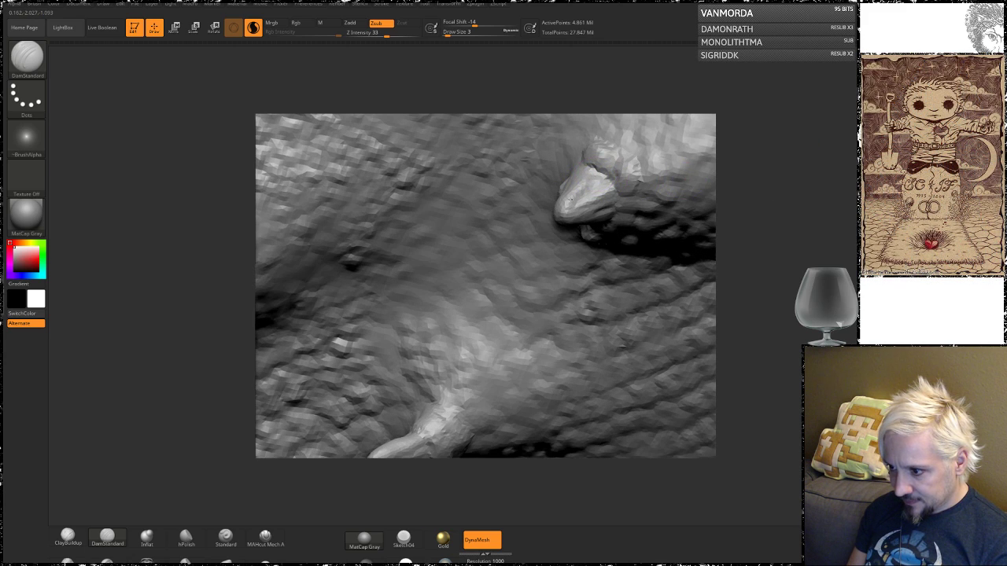
drag(592, 179, 559, 213)
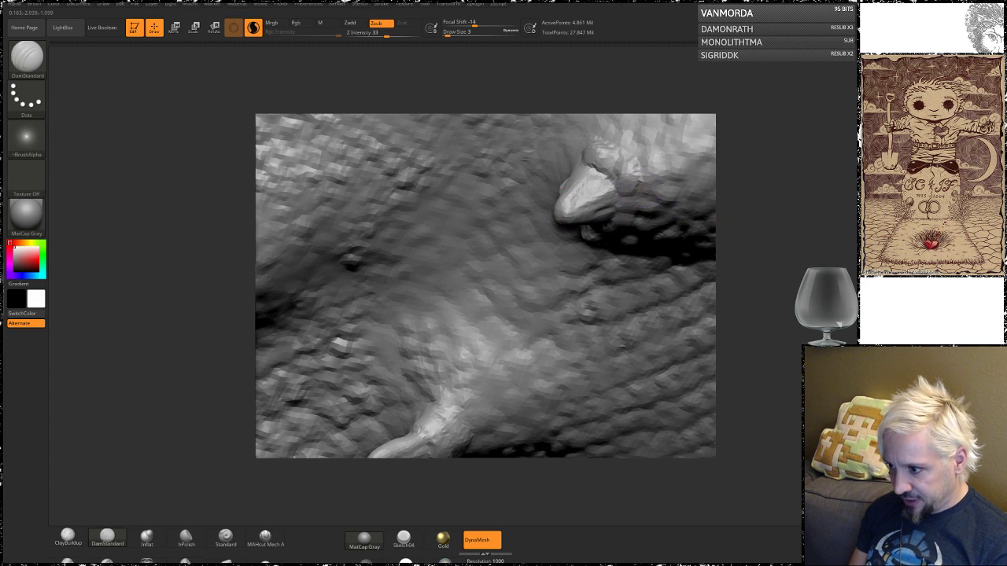
mouse_move(642, 183)
mouse_down()
mouse_move(634, 161)
mouse_move(618, 157)
mouse_up()
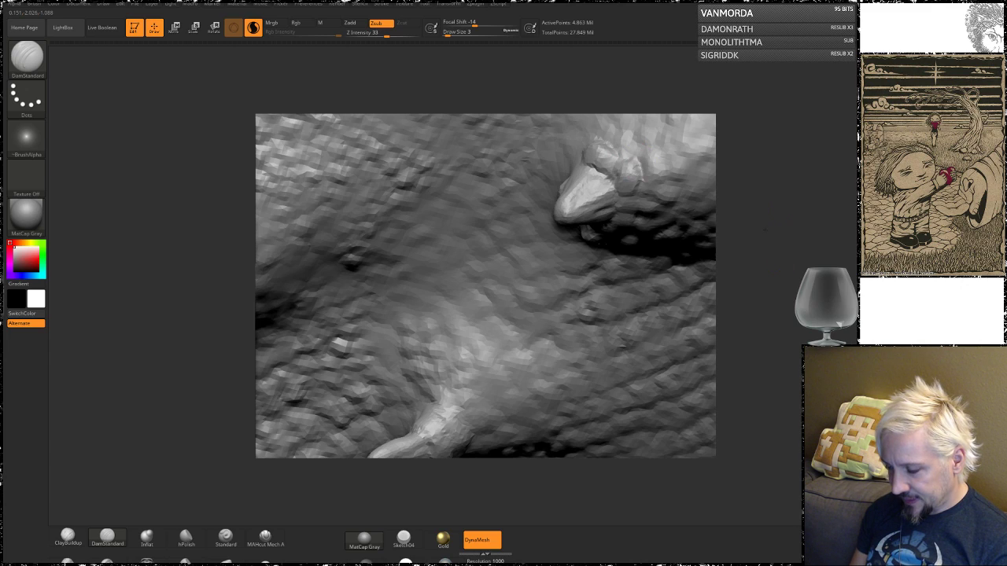
- Carve lengthwise grooves into the thick lower-row chin spike and the smaller spike beside it
mouse_move(765, 230)
alt+mouse_down()
mouse_move(757, 153)
mouse_move(748, 189)
mouse_move(772, 310)
mouse_move(775, 285)
mouse_move(602, 254)
alt+mouse_up()
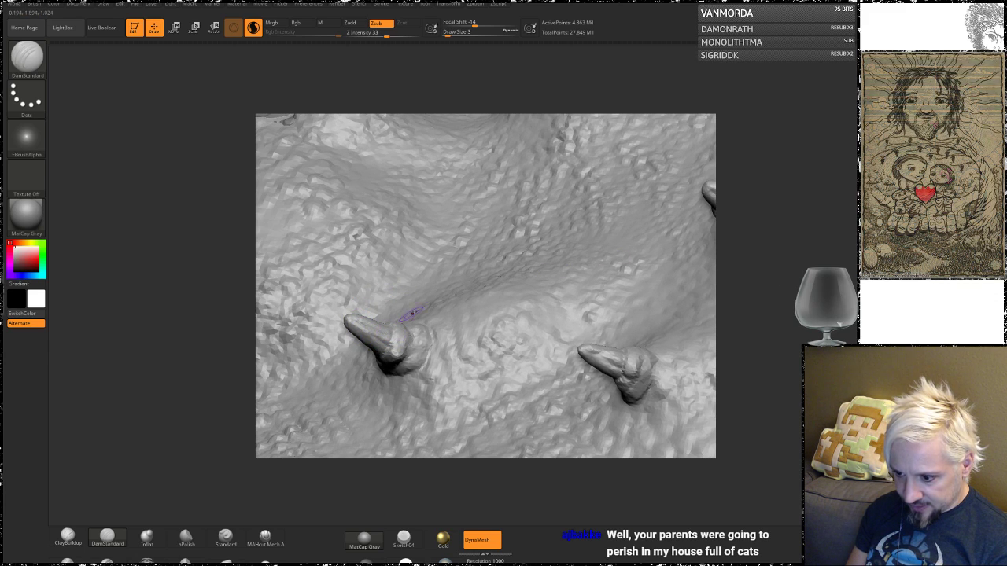
drag(728, 279, 789, 342)
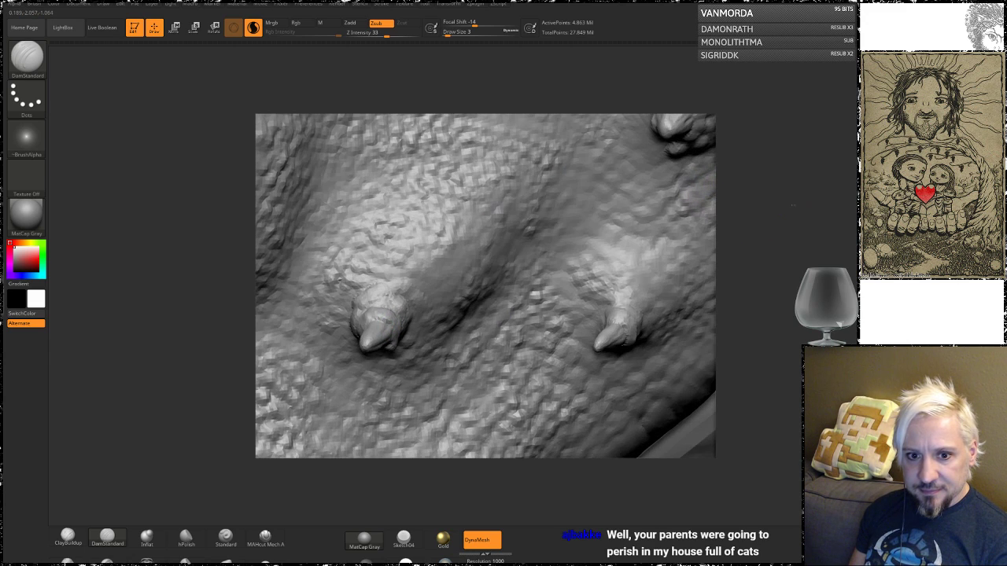
alt+drag(769, 212, 766, 188)
mouse_move(773, 276)
mouse_down()
mouse_move(773, 209)
mouse_move(764, 218)
mouse_move(795, 295)
mouse_move(703, 329)
mouse_move(630, 289)
mouse_up()
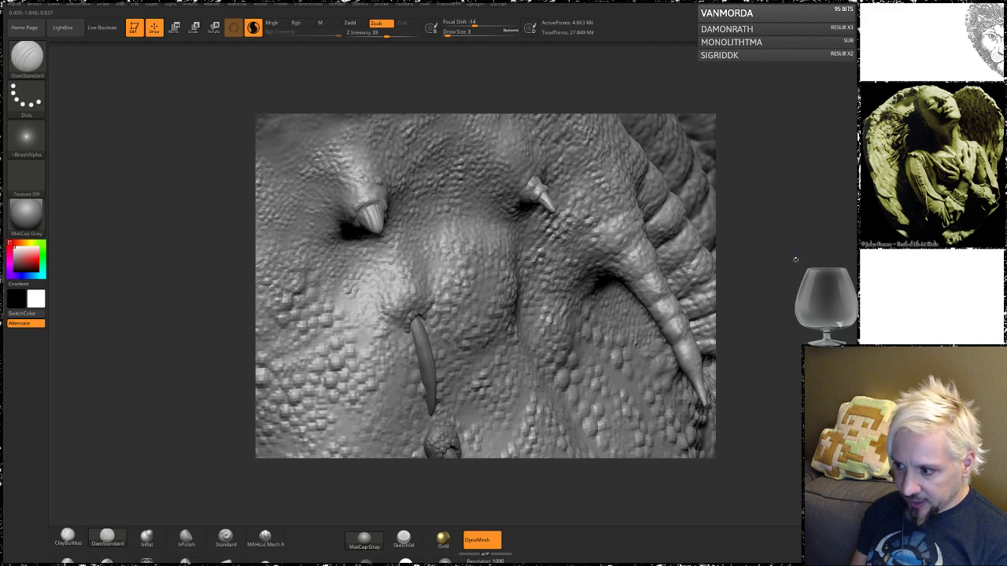
drag(795, 259, 630, 242)
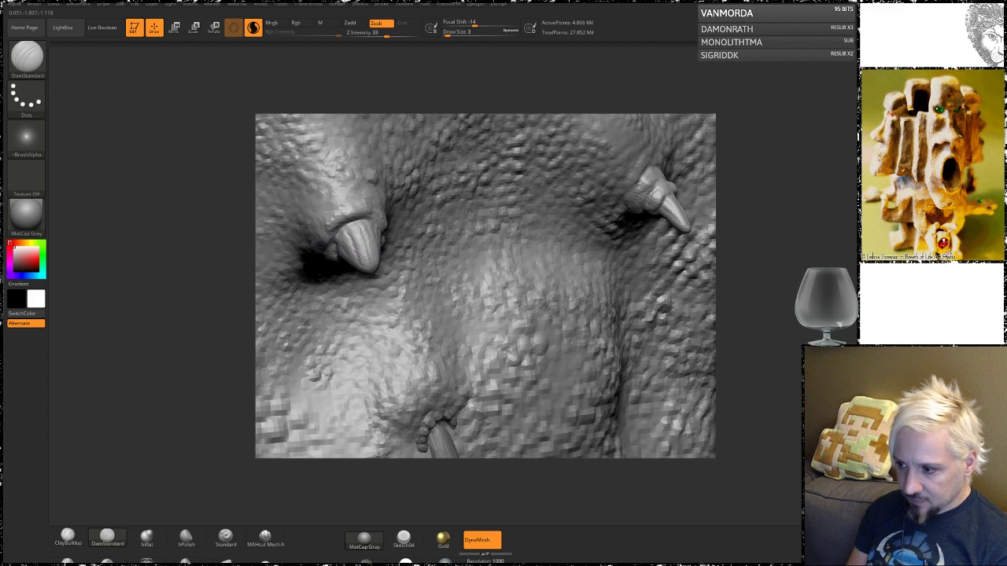
mouse_move(744, 224)
mouse_down()
mouse_move(795, 236)
mouse_move(600, 241)
mouse_up()
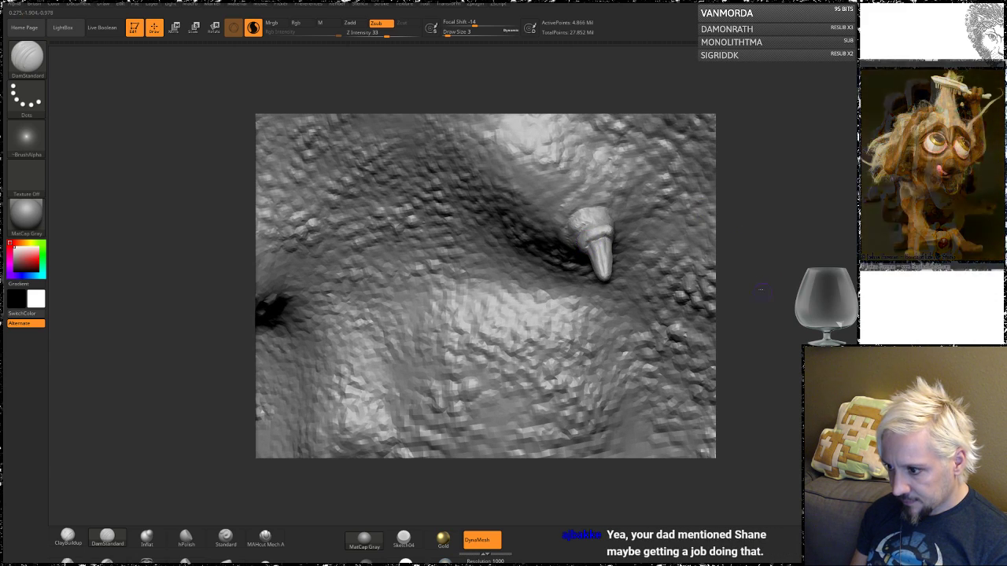
mouse_move(749, 271)
alt+mouse_down()
mouse_move(734, 203)
mouse_move(752, 209)
mouse_move(756, 238)
alt+mouse_up()
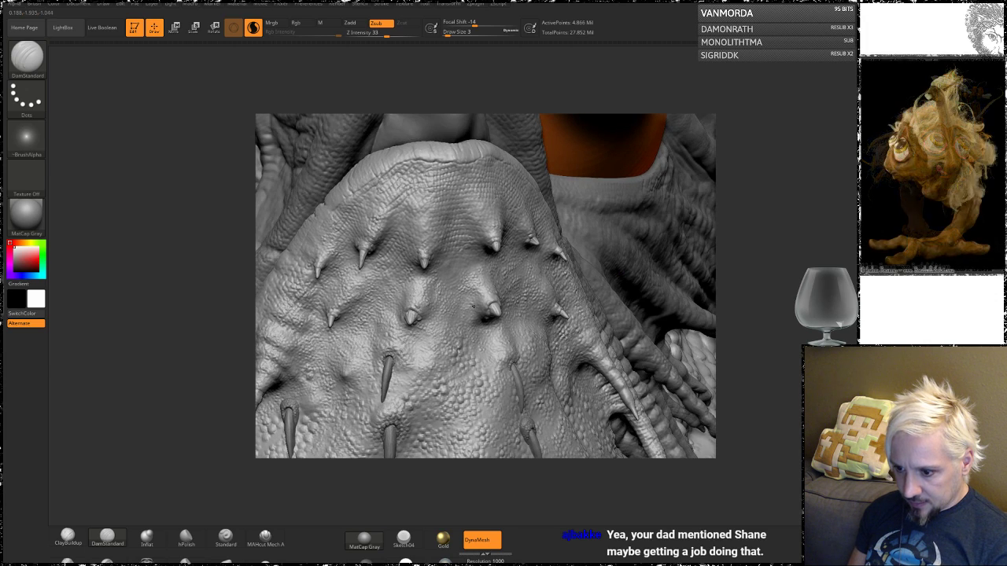
- Carve fine grooves along the small lower-row spike on the opposite side of the chin
alt+drag(191, 335, 344, 250)
mouse_move(190, 272)
alt+mouse_down()
mouse_move(199, 268)
mouse_move(195, 252)
mouse_move(198, 339)
alt+mouse_up()
mouse_move(102, 207)
alt+mouse_down()
mouse_move(235, 350)
mouse_move(305, 376)
alt+mouse_up()
alt+drag(145, 346, 254, 230)
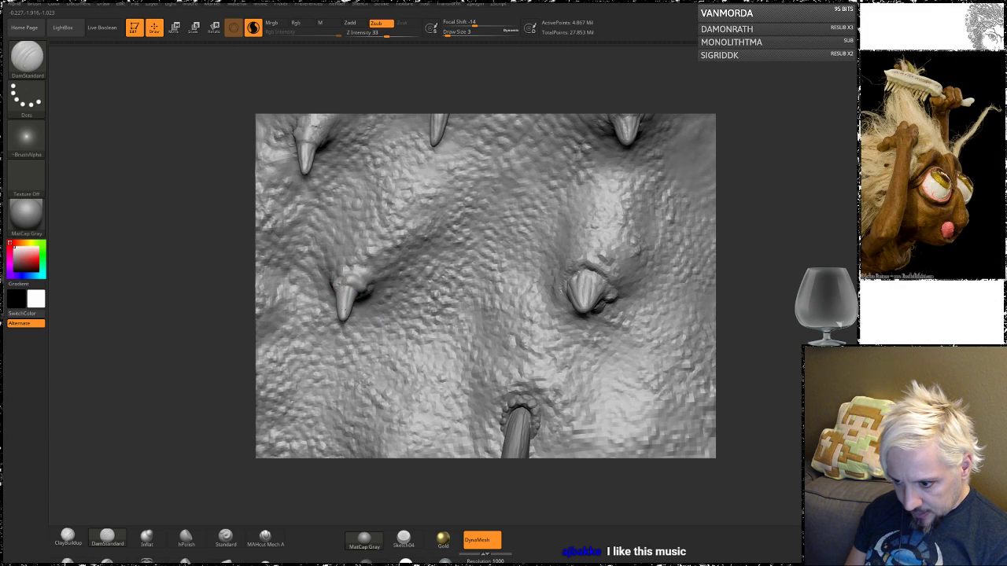
drag(339, 291, 353, 290)
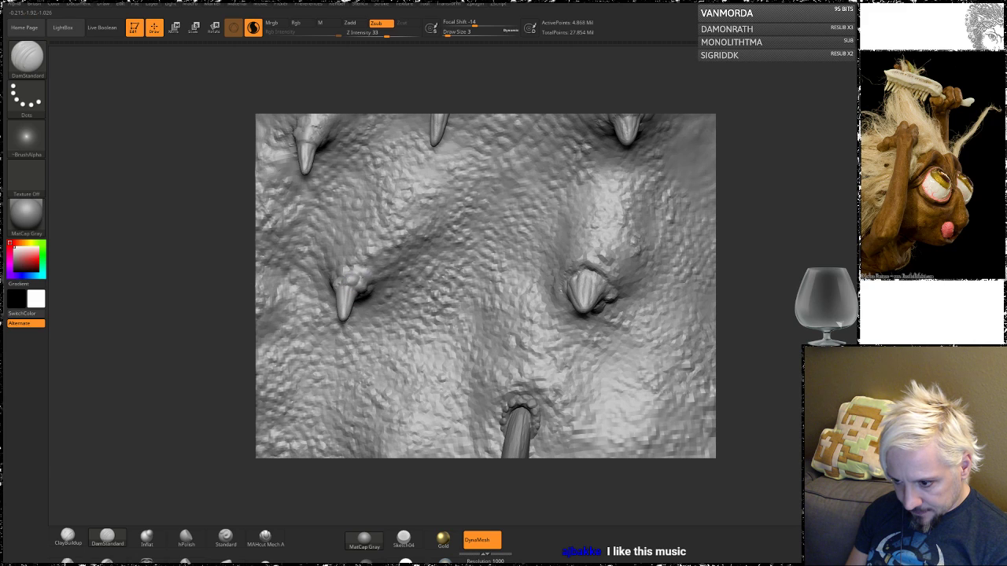
mouse_move(224, 293)
mouse_down()
mouse_move(189, 294)
mouse_move(192, 351)
mouse_up()
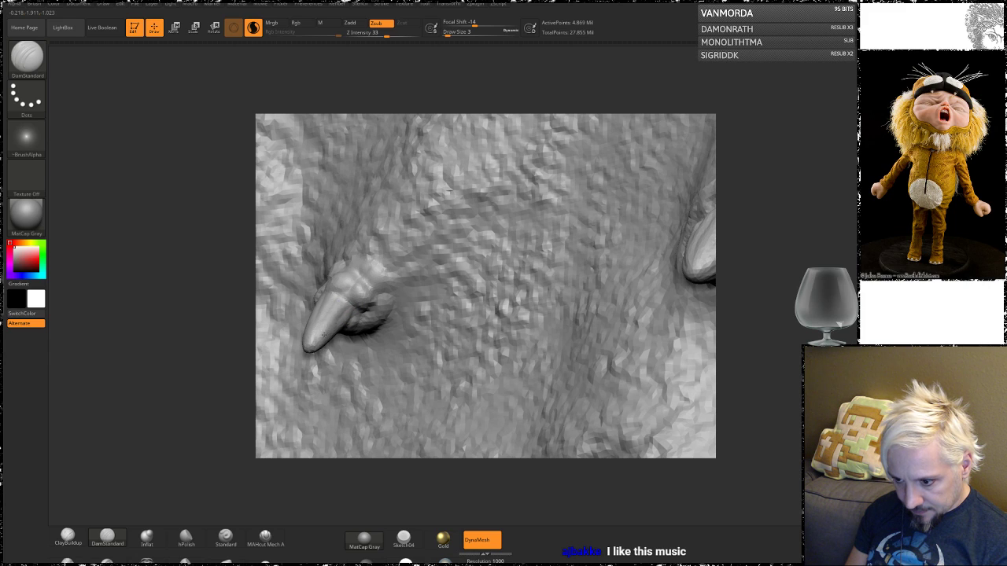
mouse_move(155, 358)
mouse_down()
mouse_move(229, 368)
mouse_move(285, 337)
mouse_up()
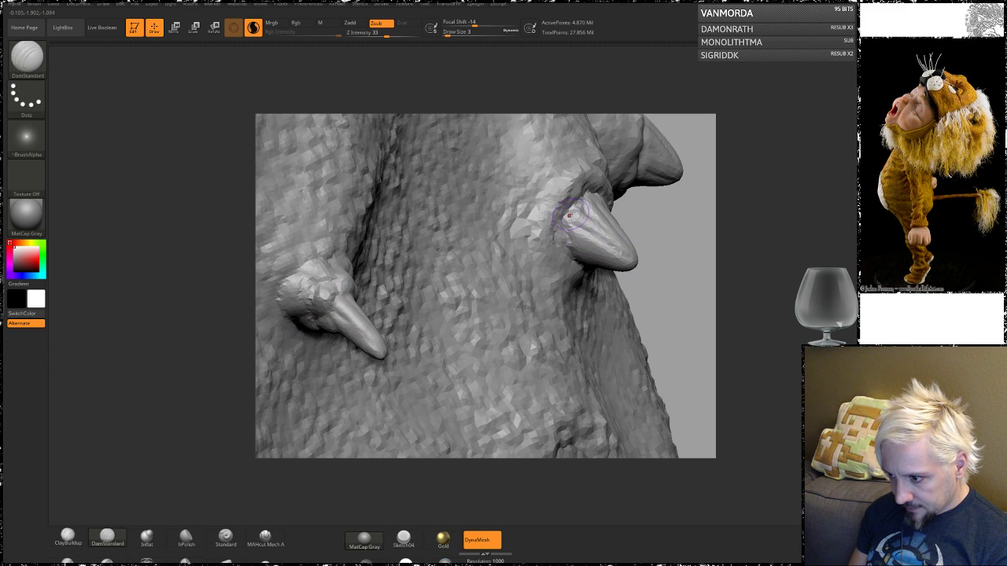
- Groove the neighbouring thick chin spike lengthwise from base to tip and soften the grooves with Smooth
drag(566, 218, 588, 229)
drag(690, 226, 618, 233)
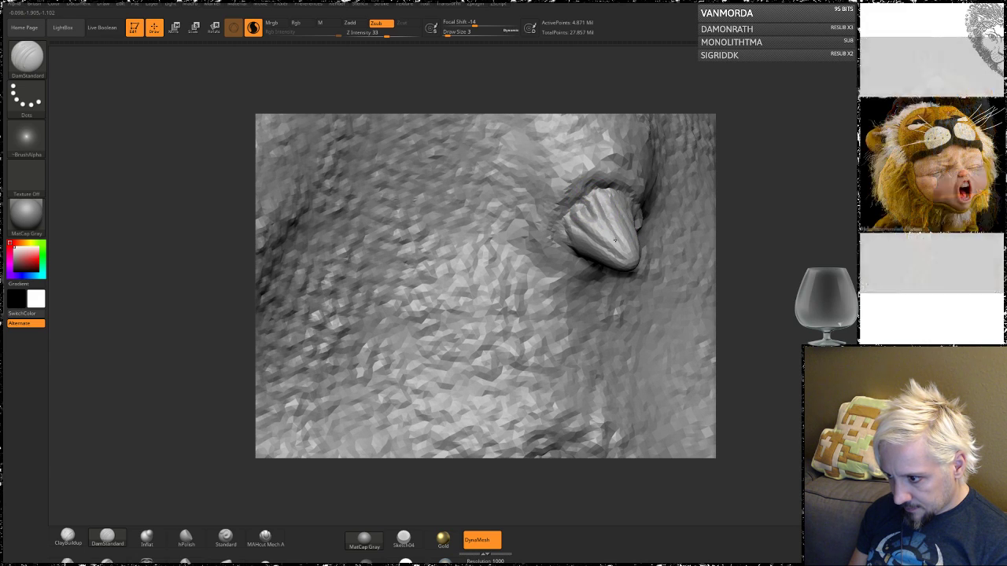
drag(775, 204, 738, 207)
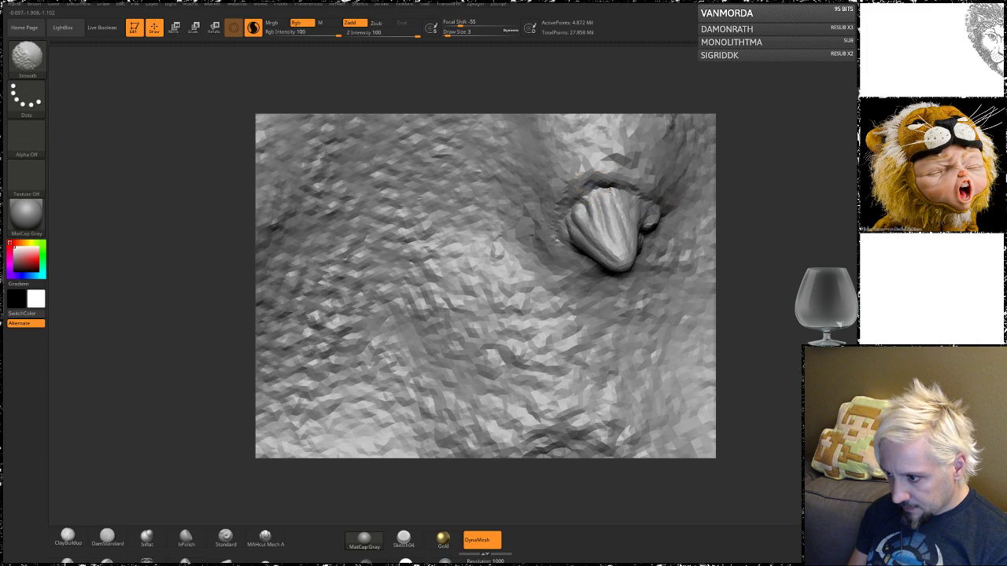
shift+drag(609, 188, 615, 241)
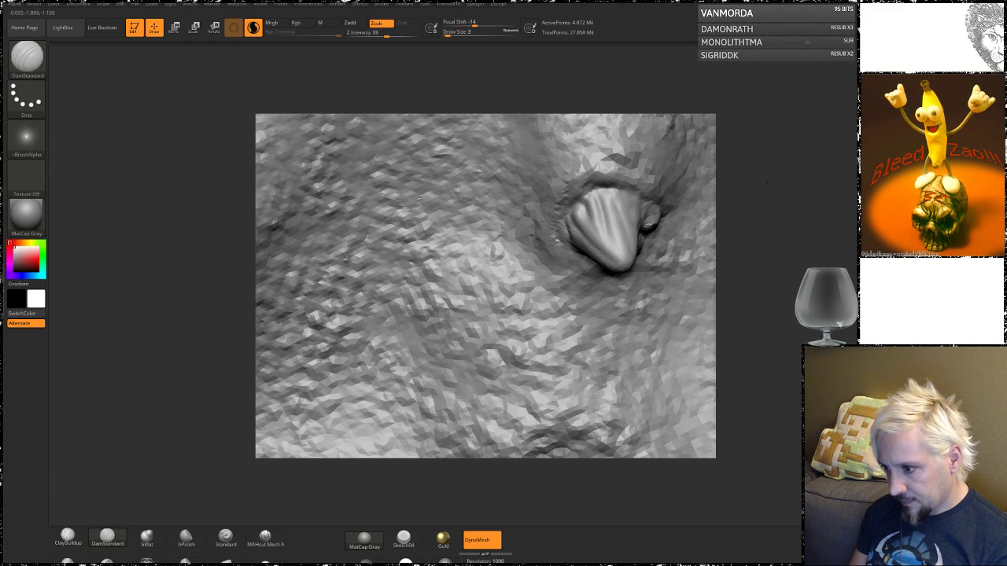
right_drag(595, 211, 582, 198)
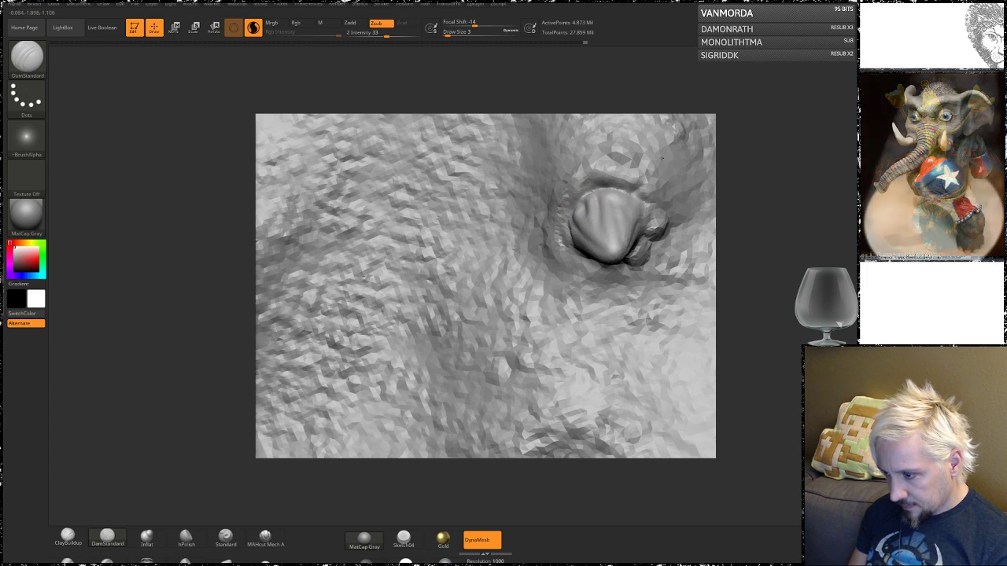
- Carve bulging skin folds around the base of the thick spike, turn Sculptris Pro off and deepen the spike's lengthwise grooves
mouse_move(751, 189)
mouse_down()
mouse_move(766, 166)
mouse_move(596, 248)
mouse_up()
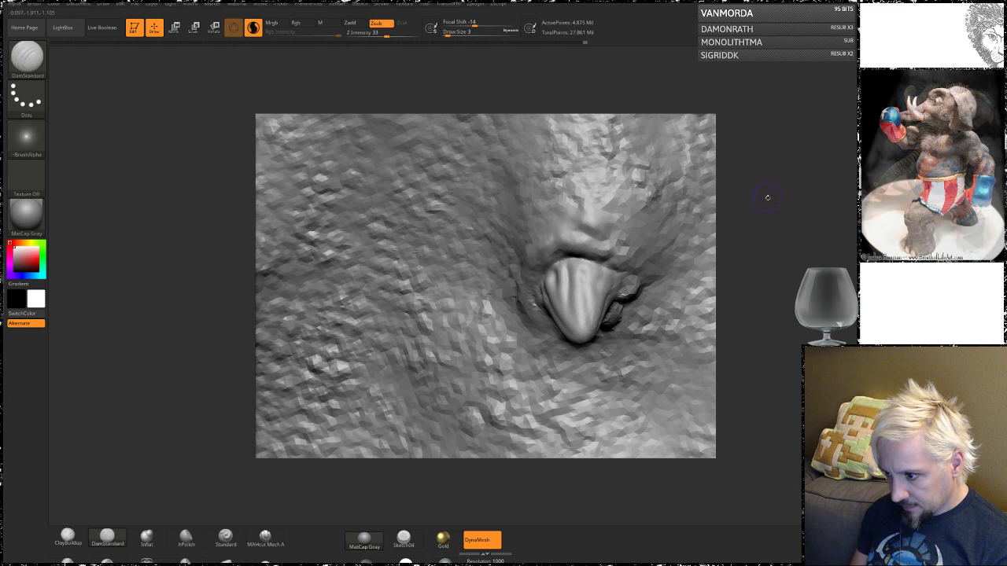
mouse_move(767, 194)
mouse_down()
mouse_move(544, 259)
mouse_move(592, 271)
mouse_up()
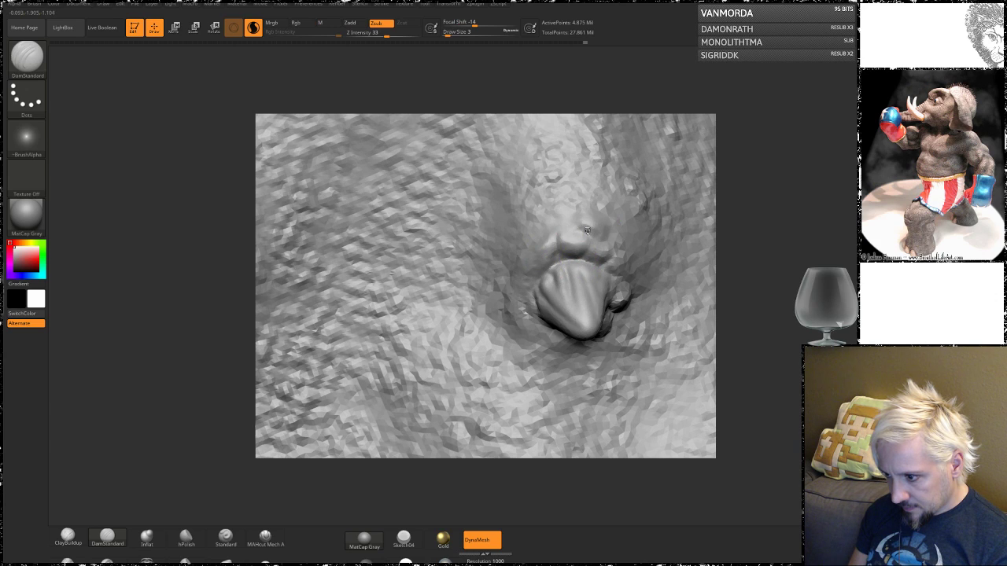
drag(586, 229, 539, 273)
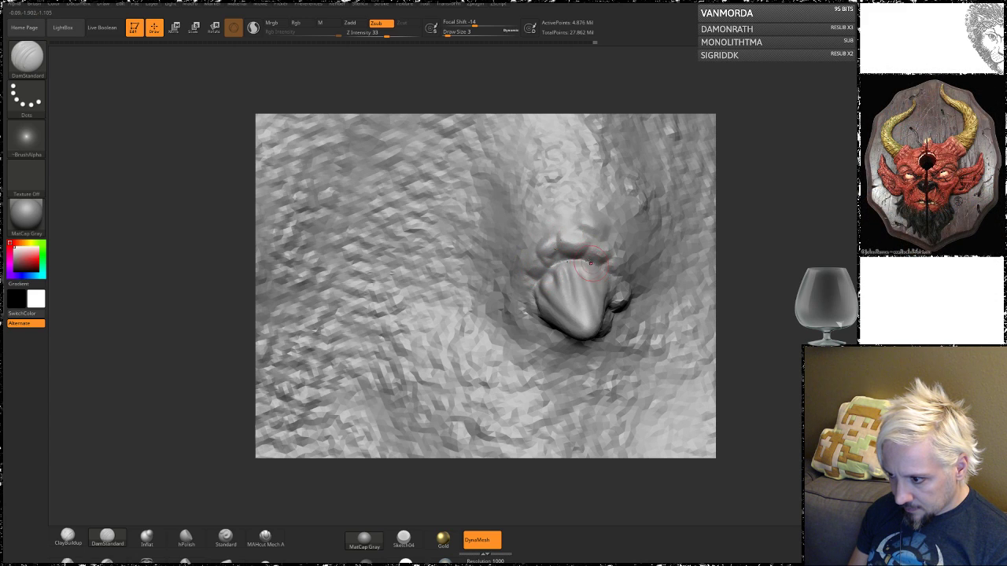
mouse_move(744, 207)
mouse_down()
mouse_move(604, 270)
mouse_move(575, 331)
mouse_up()
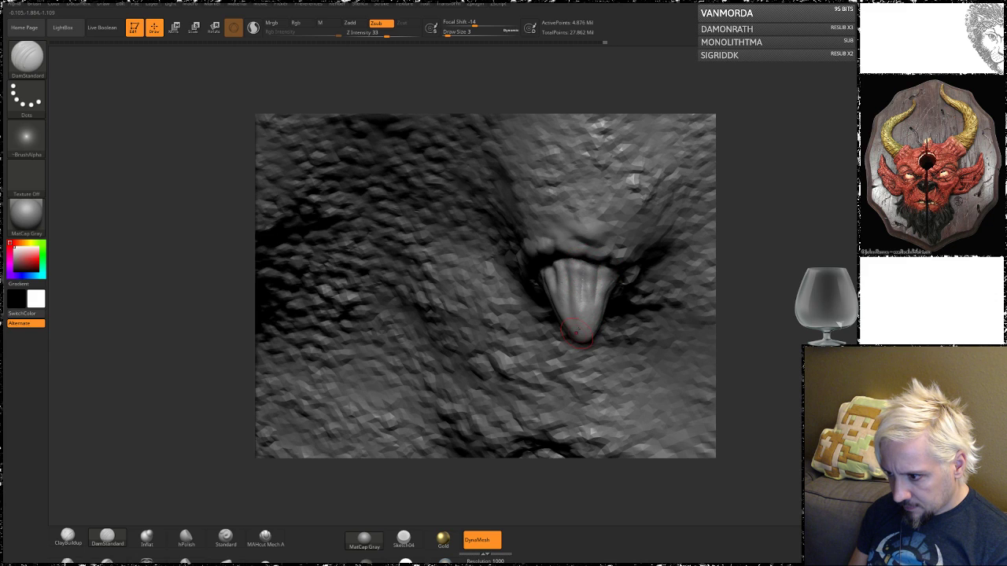
drag(588, 290, 584, 336)
drag(730, 227, 645, 253)
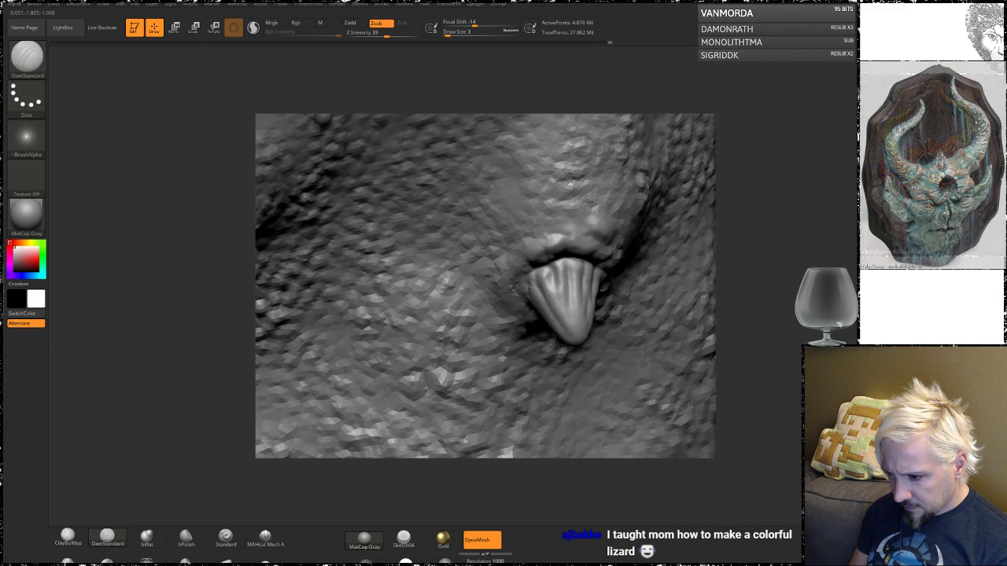
drag(558, 281, 573, 319)
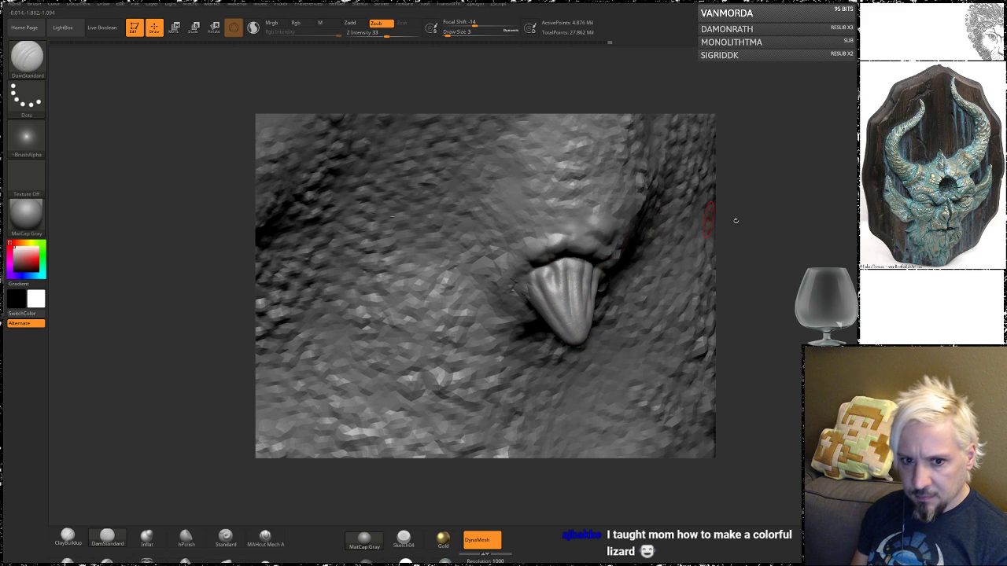
- Set up the Standard brush with the ScollaBumps2 alpha and the Spray stroke for texturing the chin skin
mouse_move(769, 302)
alt+mouse_down()
mouse_move(764, 232)
mouse_move(766, 290)
alt+mouse_up()
drag(815, 260, 814, 246)
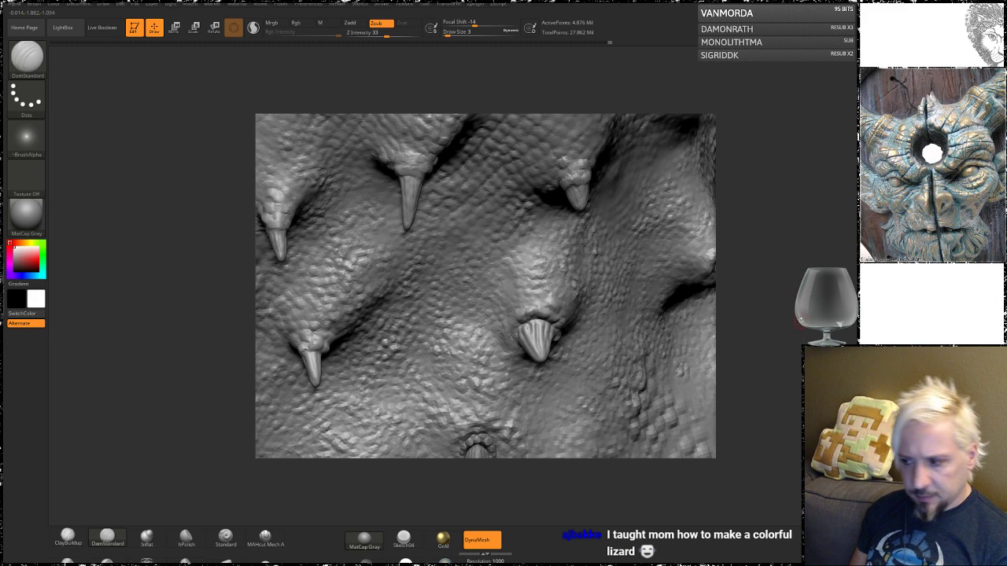
mouse_move(798, 319)
mouse_down()
mouse_move(806, 290)
mouse_move(811, 303)
mouse_up()
drag(798, 345, 830, 223)
drag(801, 293, 731, 343)
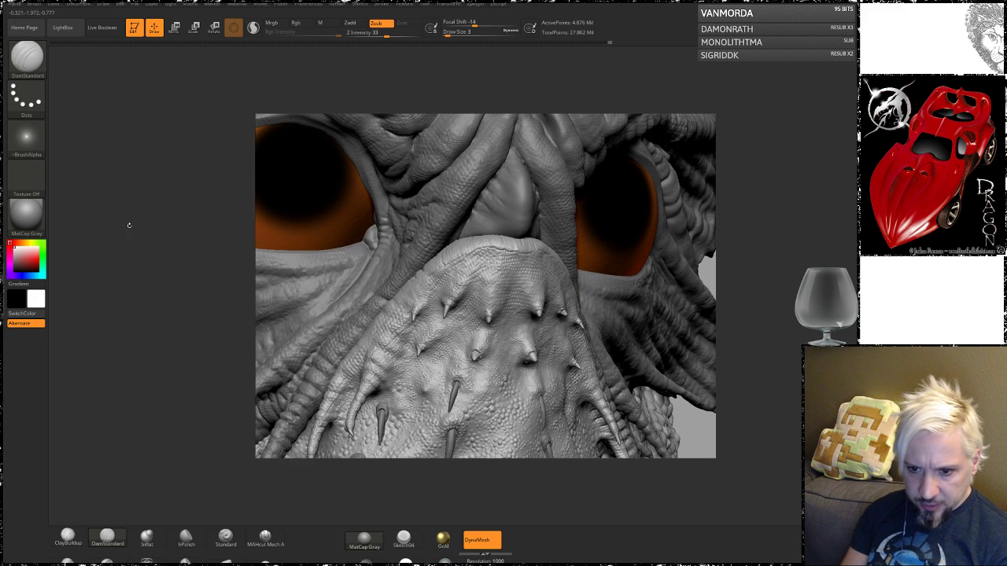
click(226, 538)
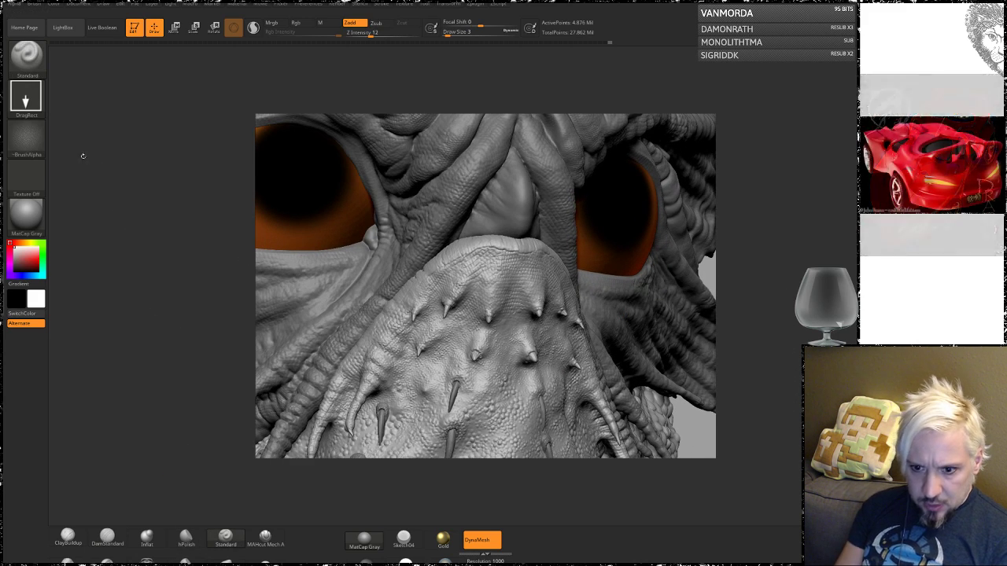
click(36, 138)
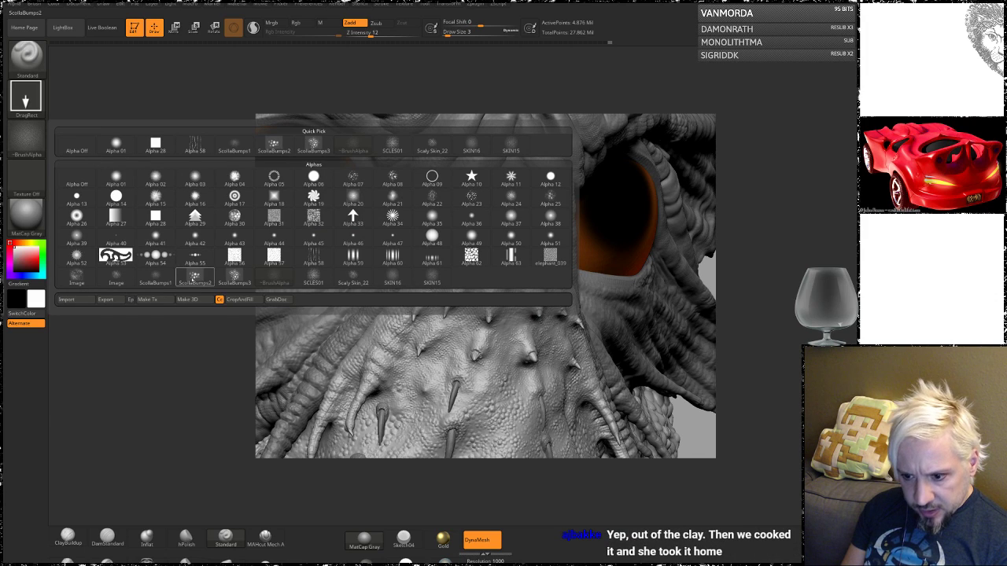
click(183, 242)
click(26, 96)
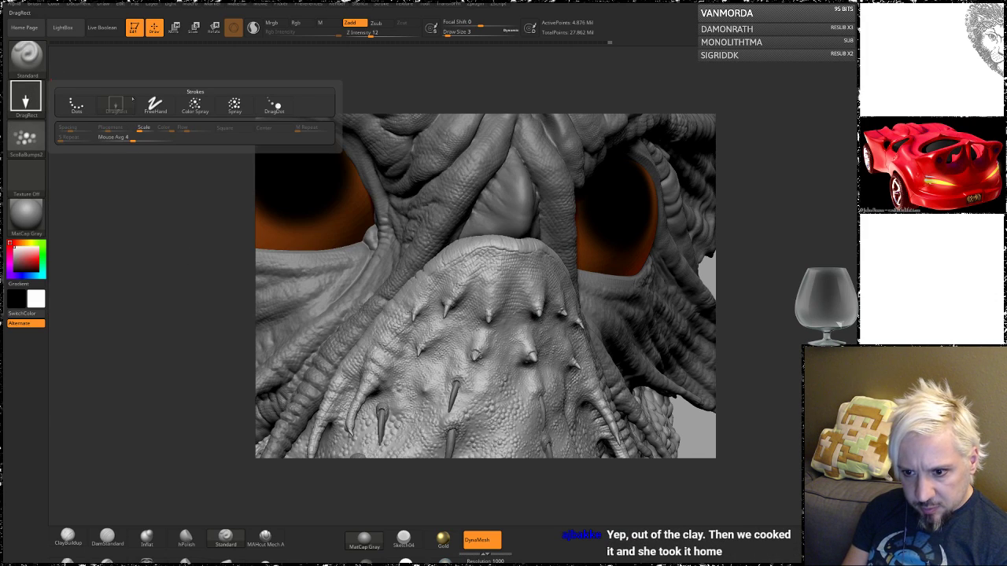
click(235, 105)
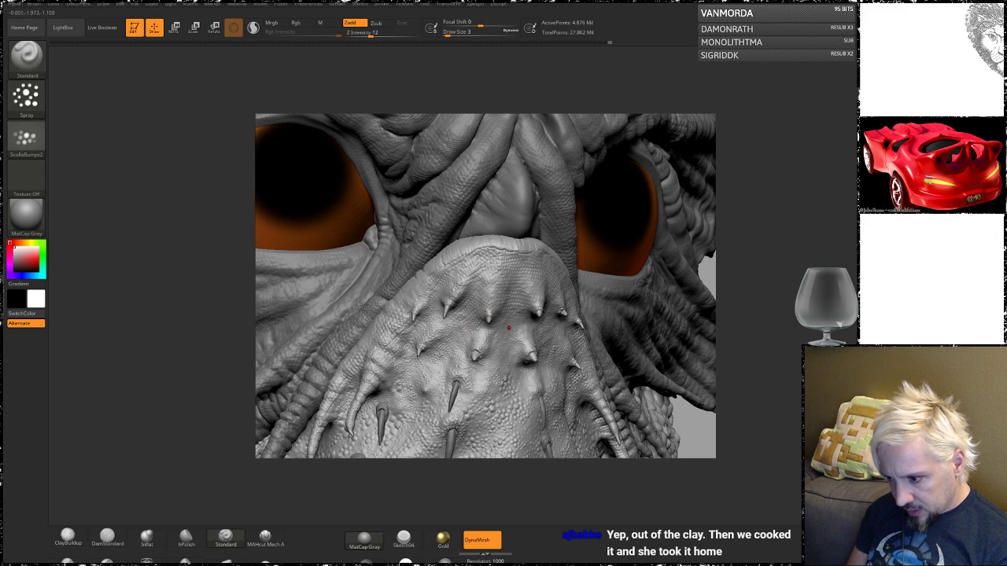
- Spray fine bumps over the skin around the upper chin spikes, using Draw Size 16 and Z Intensity 20
drag(700, 296, 775, 314)
key(space)
drag(496, 337, 509, 342)
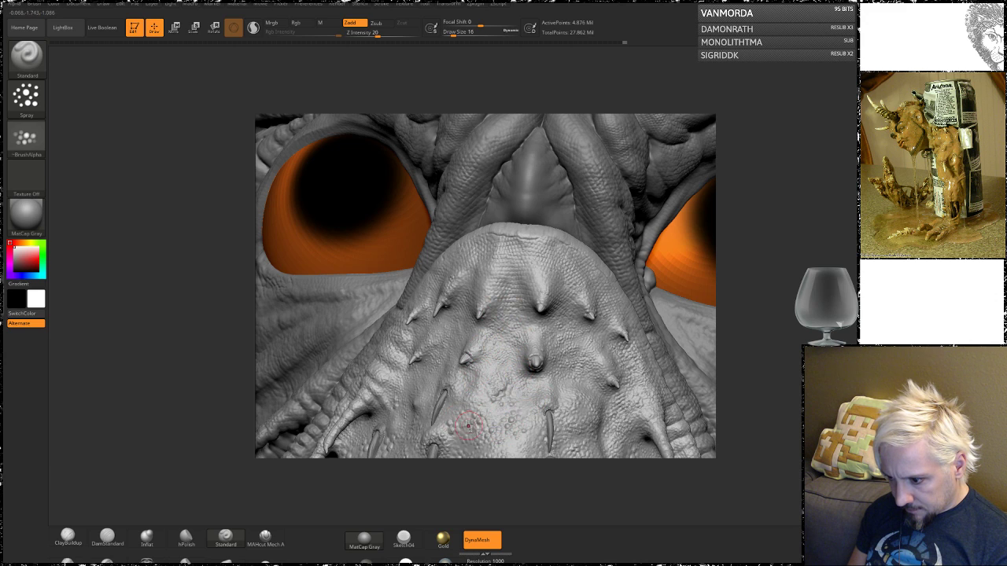
right_drag(606, 303, 652, 322)
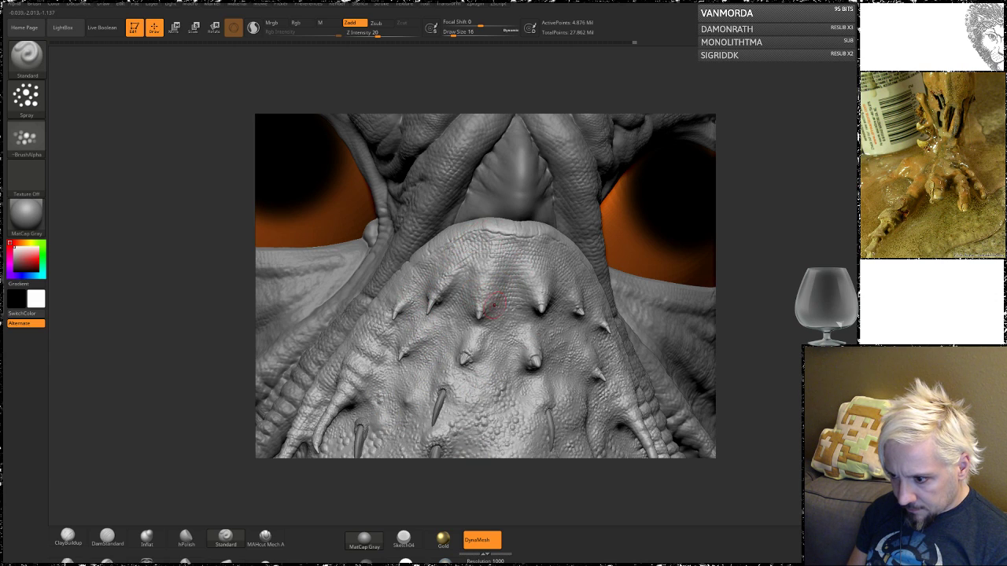
right_drag(758, 295, 743, 308)
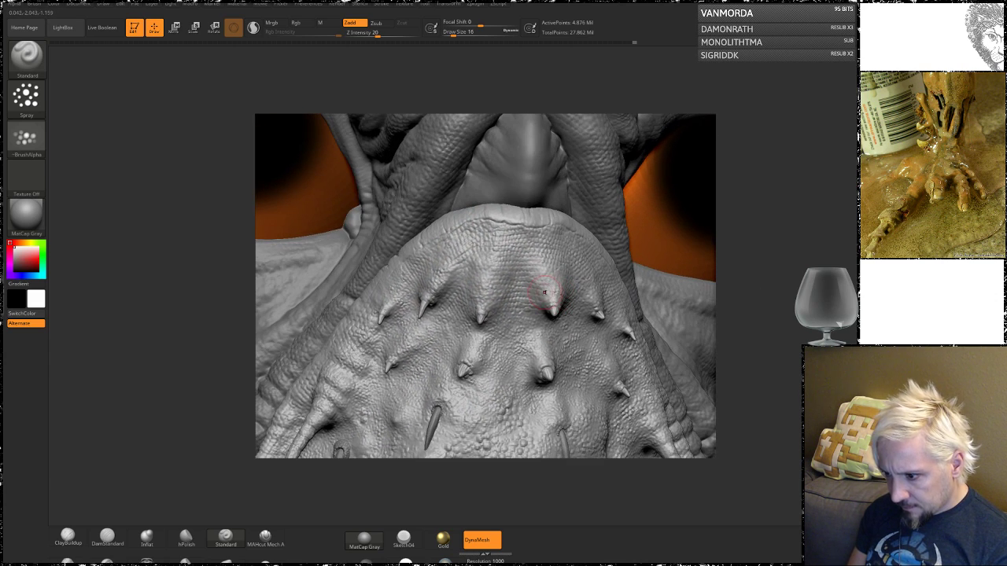
right_drag(599, 357, 608, 346)
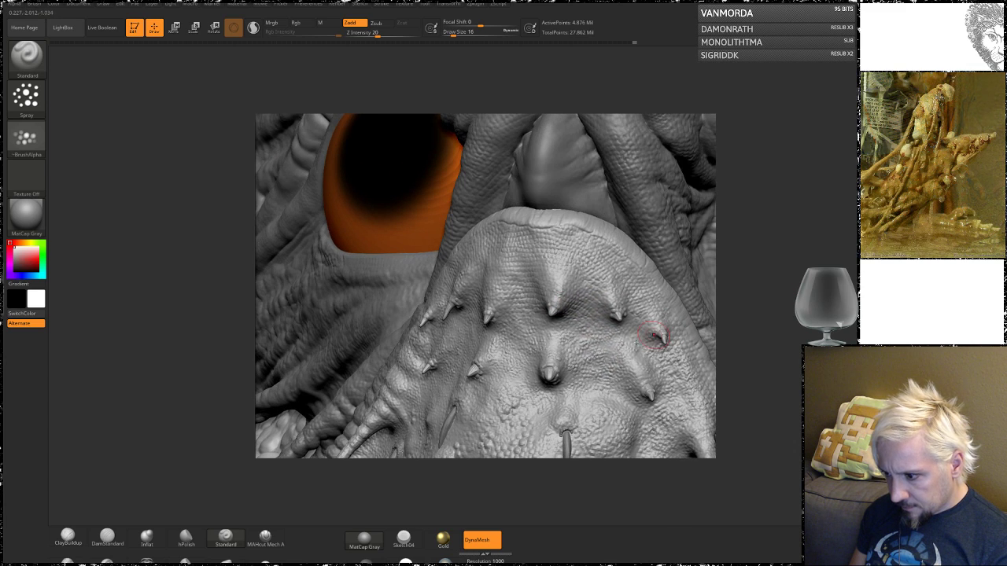
right_drag(678, 295, 616, 282)
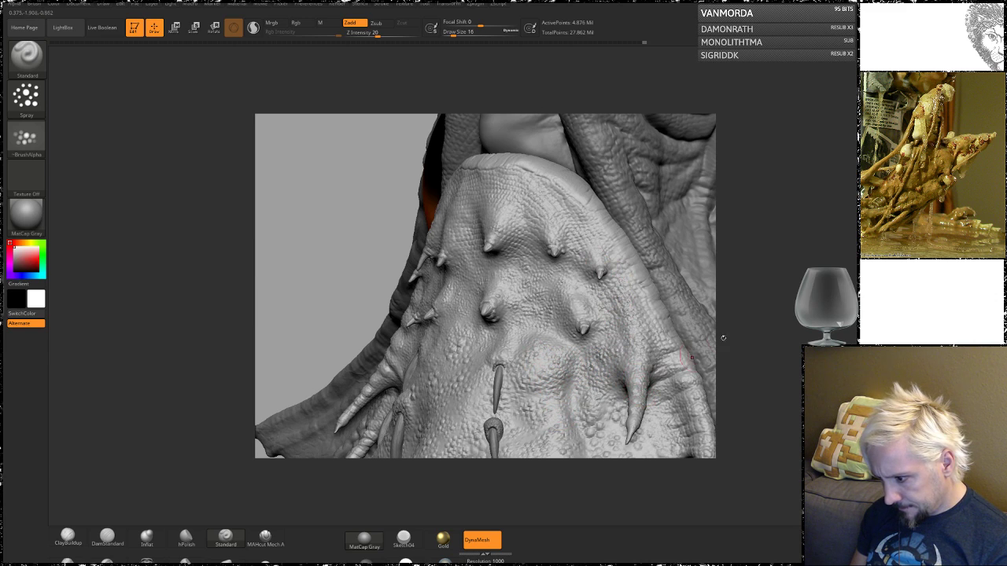
right_drag(686, 357, 640, 418)
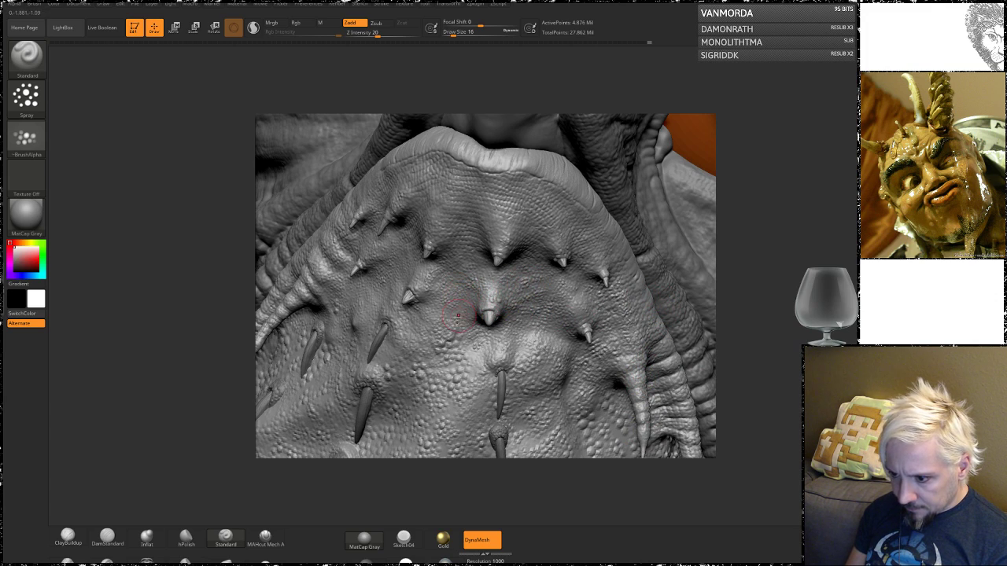
- Switch the Standard brush to the DragRect stroke at Draw Size 27 and try a bump stamp between the central chin spikes
key(space)
drag(456, 289, 461, 289)
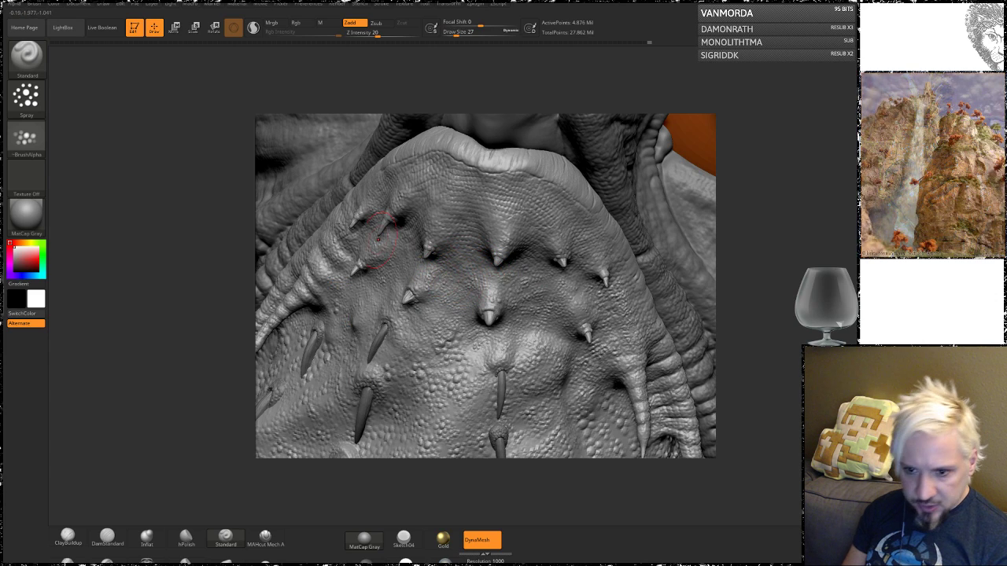
click(28, 97)
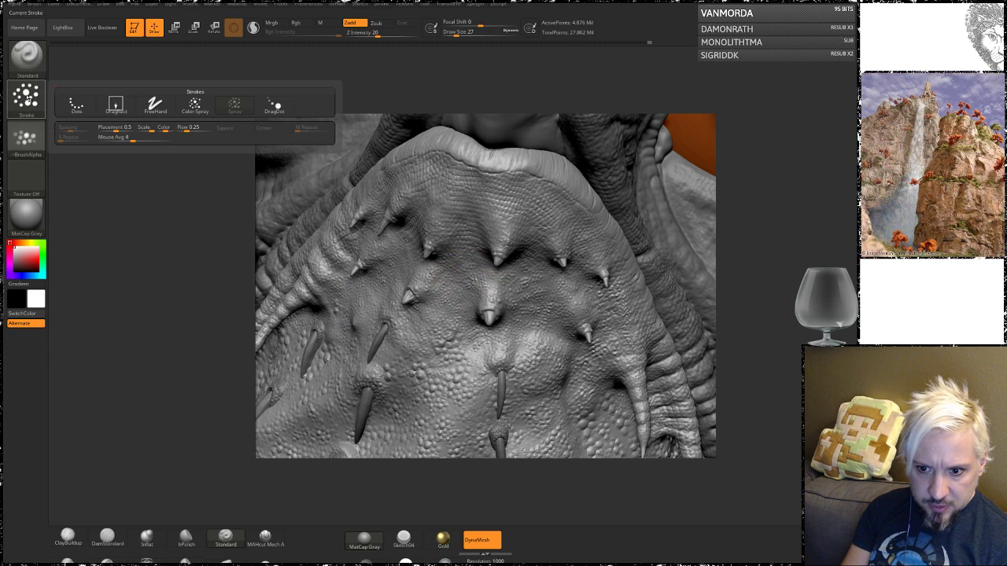
click(116, 103)
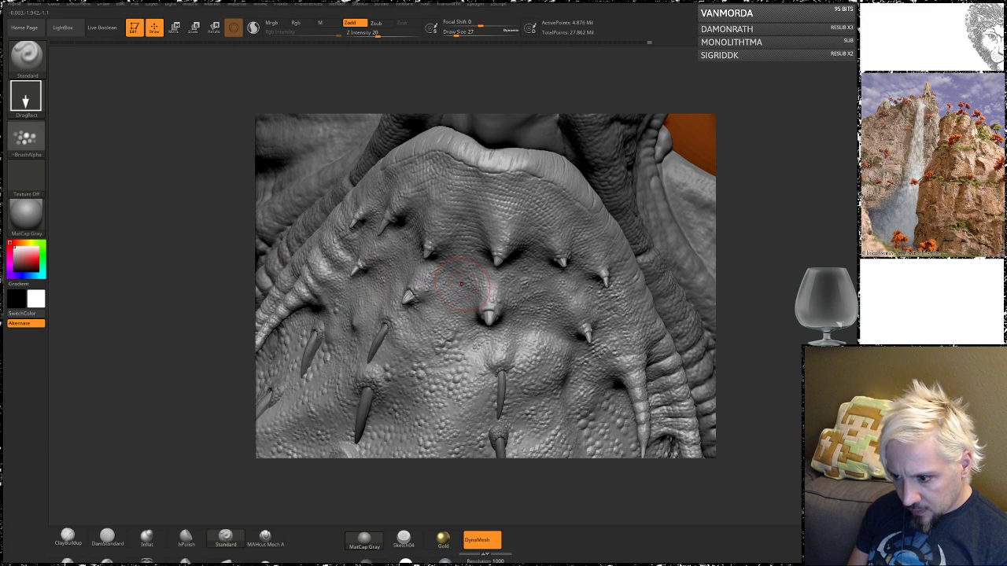
drag(493, 291, 475, 269)
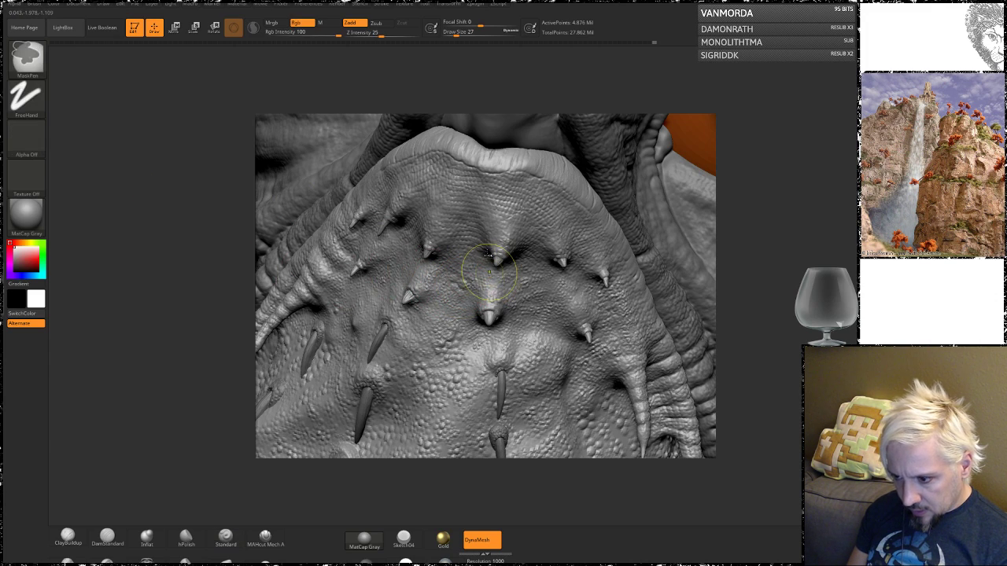
key(ctrl+z)
- Reduce the Draw Size to 9, undo the test stamp near the central spikes and set Z Intensity to 27
click(378, 35)
drag(379, 35, 391, 35)
drag(777, 285, 770, 359)
key(space)
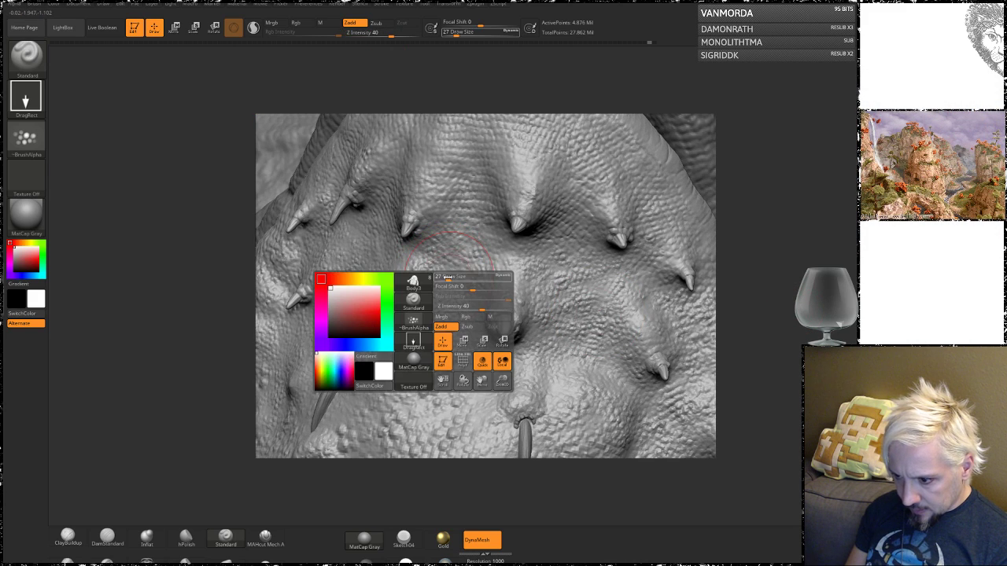
mouse_move(451, 278)
mouse_down()
mouse_move(474, 323)
mouse_move(470, 312)
mouse_move(465, 345)
mouse_move(473, 348)
mouse_up()
key(ctrl+z)
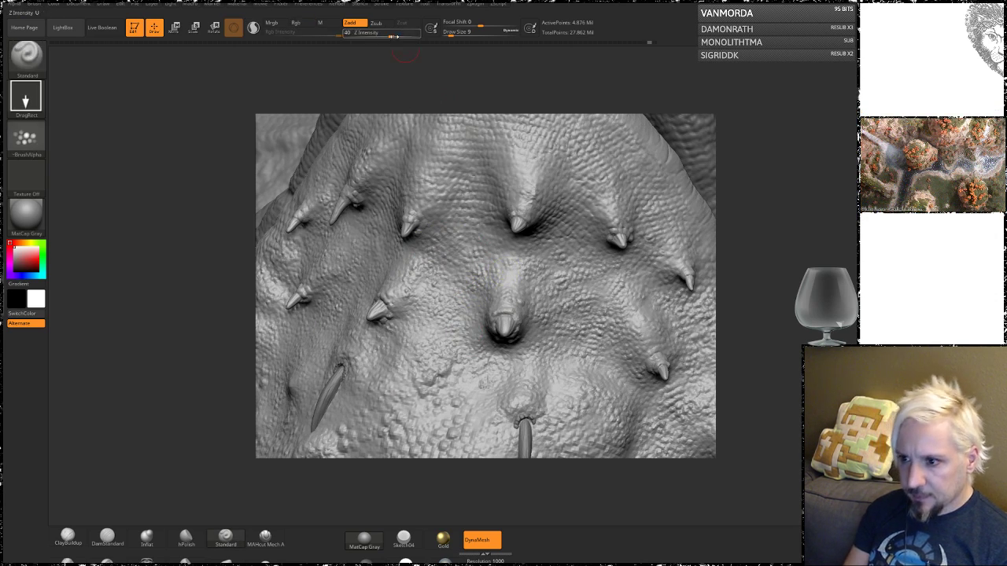
drag(388, 35, 381, 36)
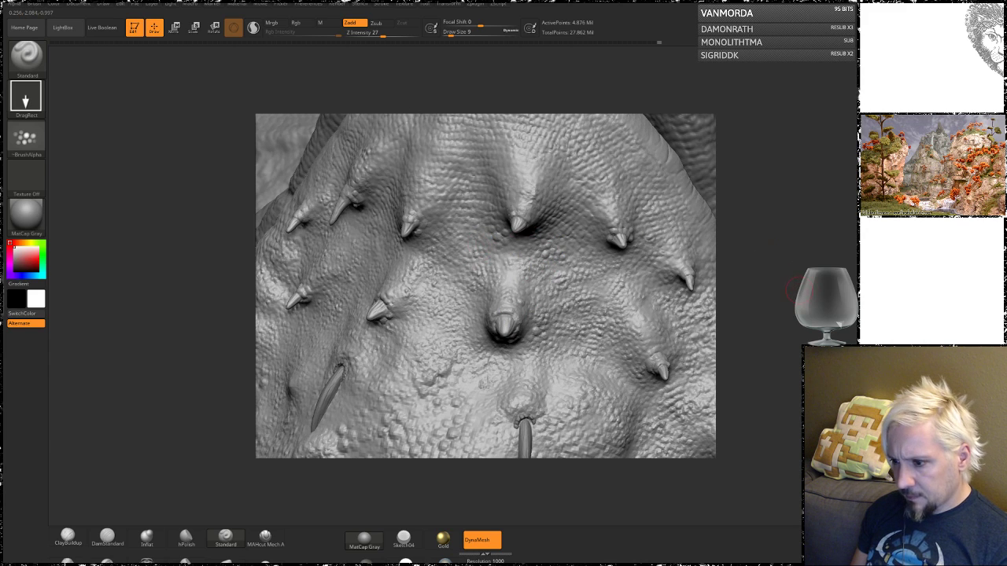
- Stamp individual raised bumps with DragRect on the skin above and around the upper row of chin spikes
alt+drag(761, 347, 782, 218)
alt+drag(768, 289, 765, 321)
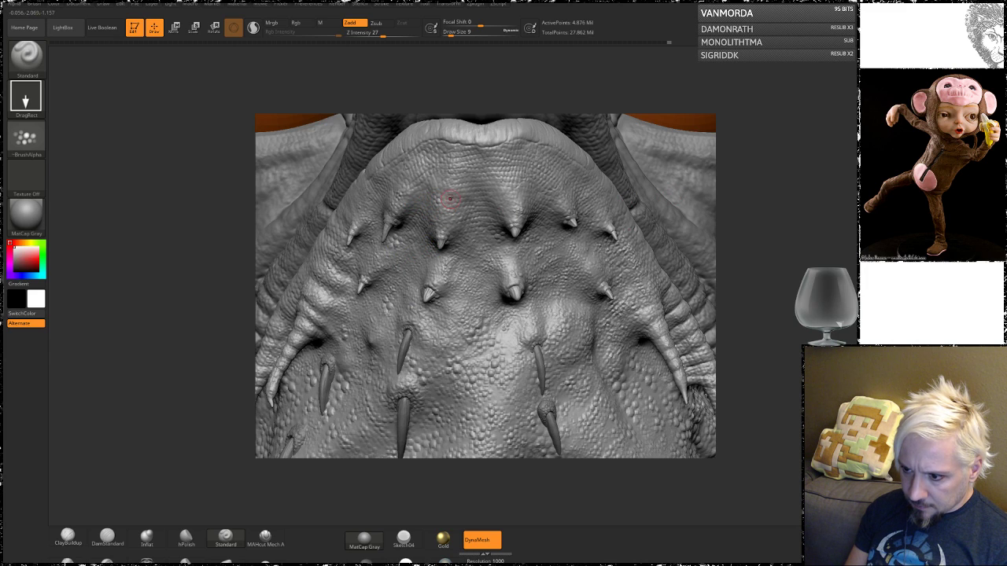
right_drag(450, 198, 512, 199)
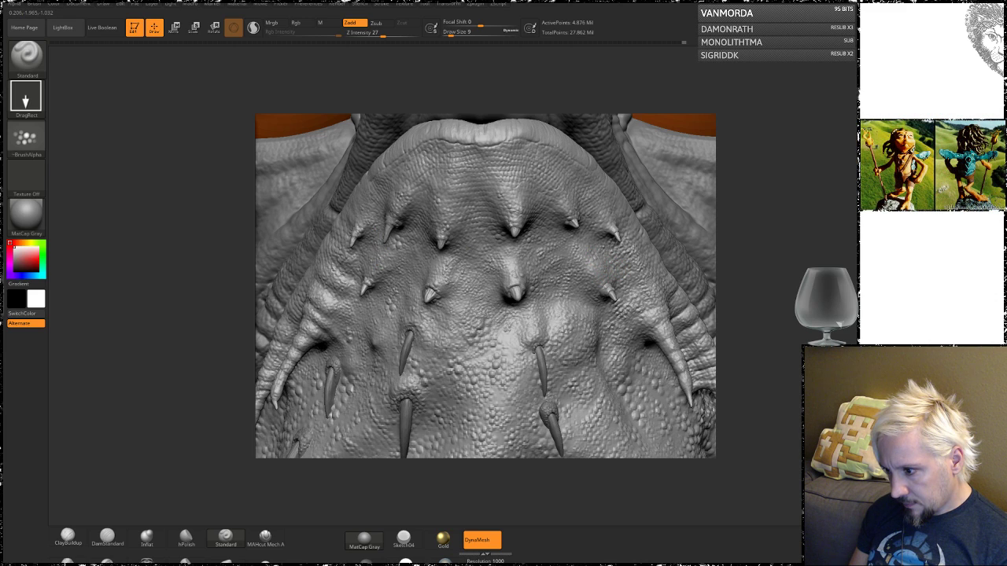
drag(721, 209, 664, 212)
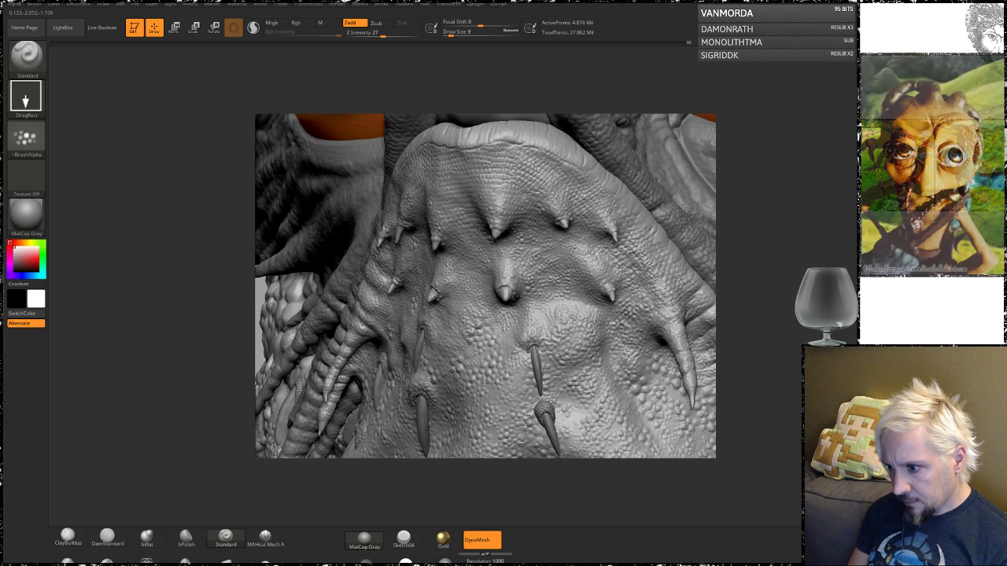
mouse_move(793, 208)
mouse_down()
mouse_move(776, 230)
mouse_move(744, 239)
mouse_up()
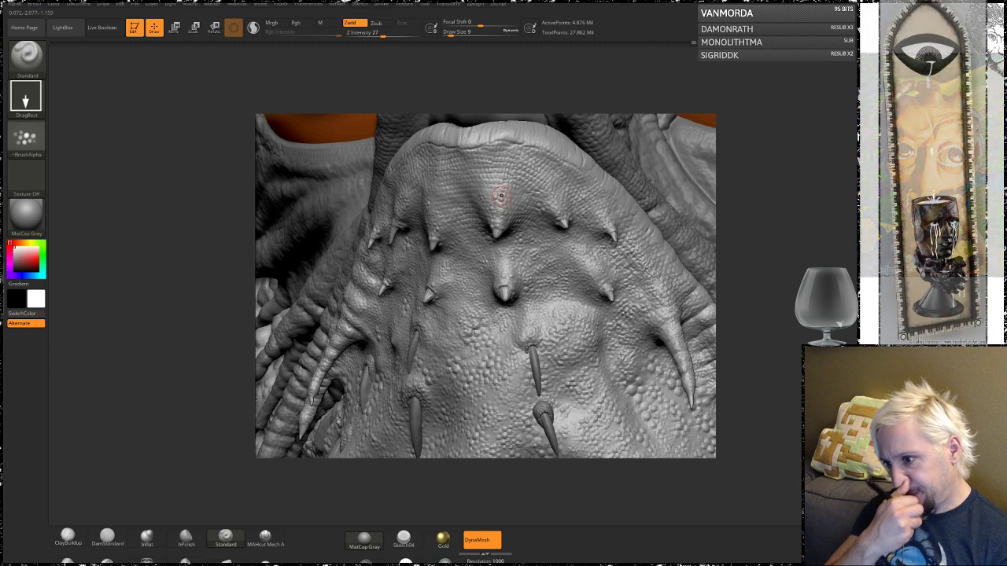
drag(771, 257, 792, 252)
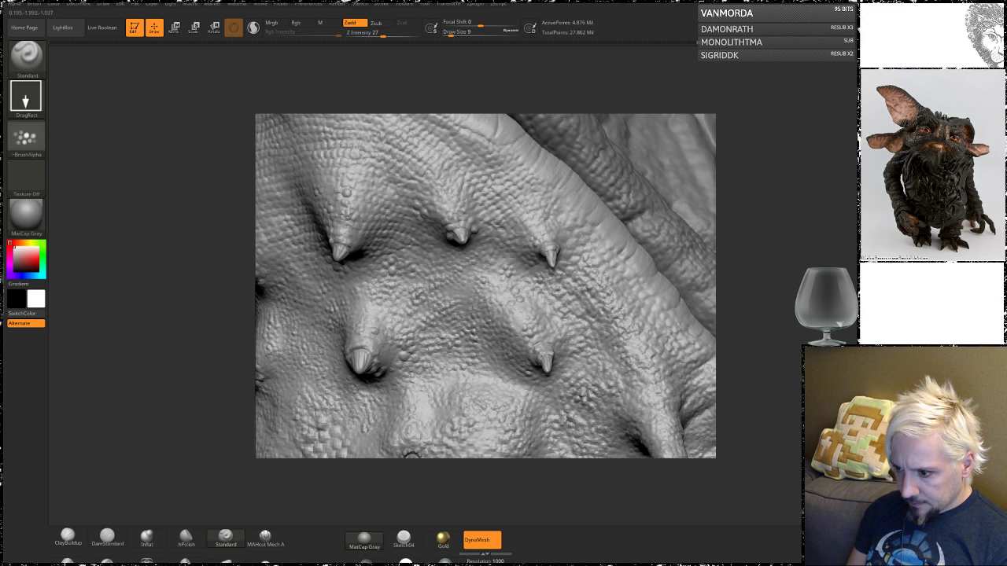
- Stamp more scattered bumps along the spike bases and in the skin between the two spike rows
mouse_move(748, 257)
mouse_down()
mouse_move(775, 250)
mouse_move(755, 261)
mouse_up()
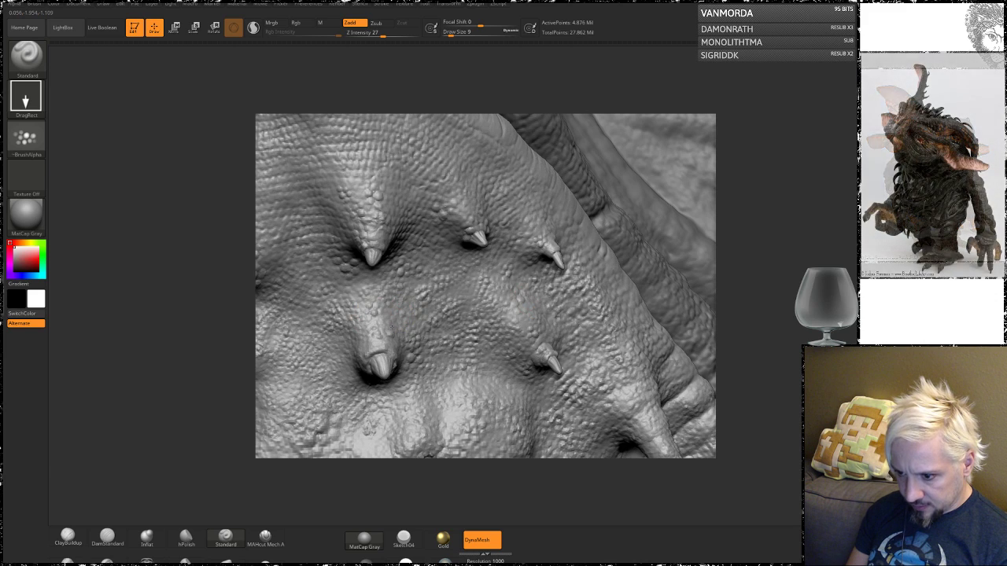
drag(735, 233, 790, 250)
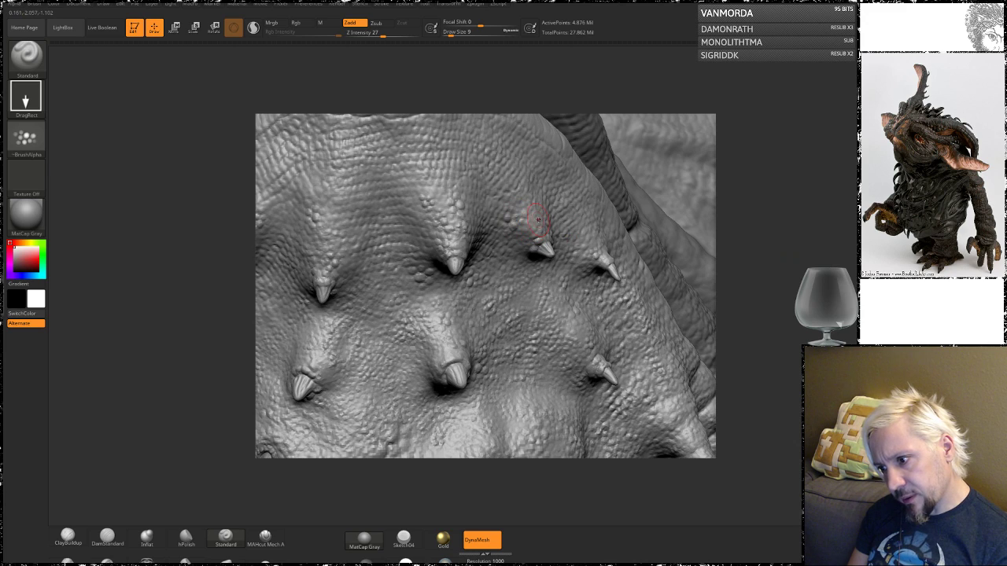
drag(767, 299, 796, 280)
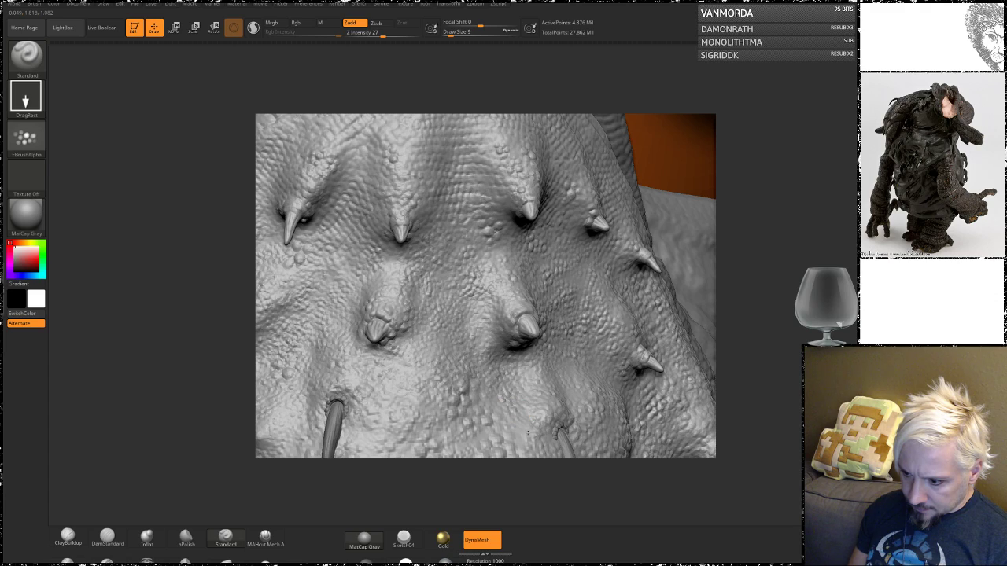
drag(779, 285, 746, 320)
- Examine the bump texture on the lower chin and around its long spikes from several angles
mouse_move(776, 353)
alt+mouse_down()
mouse_move(732, 274)
mouse_move(783, 349)
mouse_move(789, 247)
alt+mouse_up()
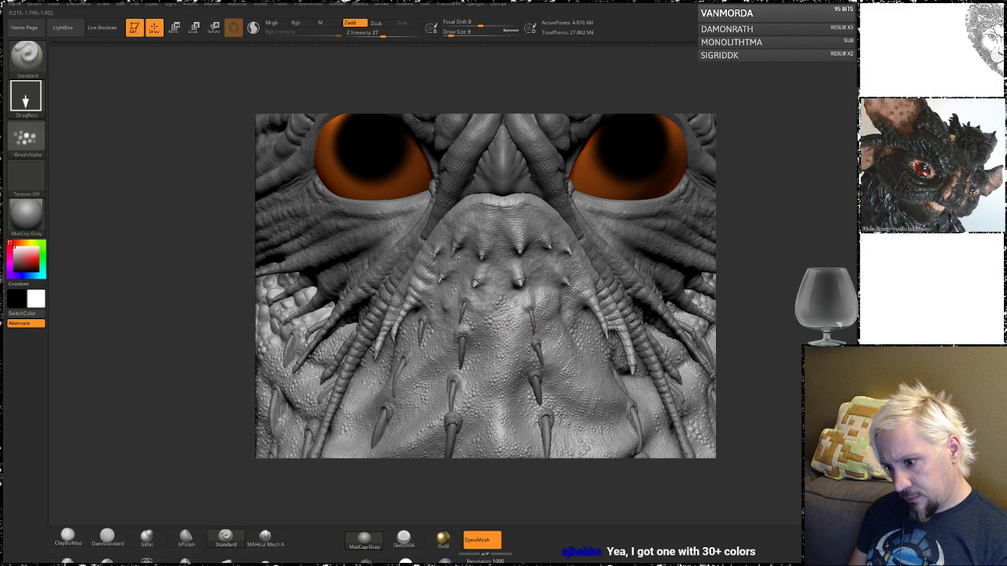
alt+drag(778, 330, 734, 259)
drag(818, 303, 758, 296)
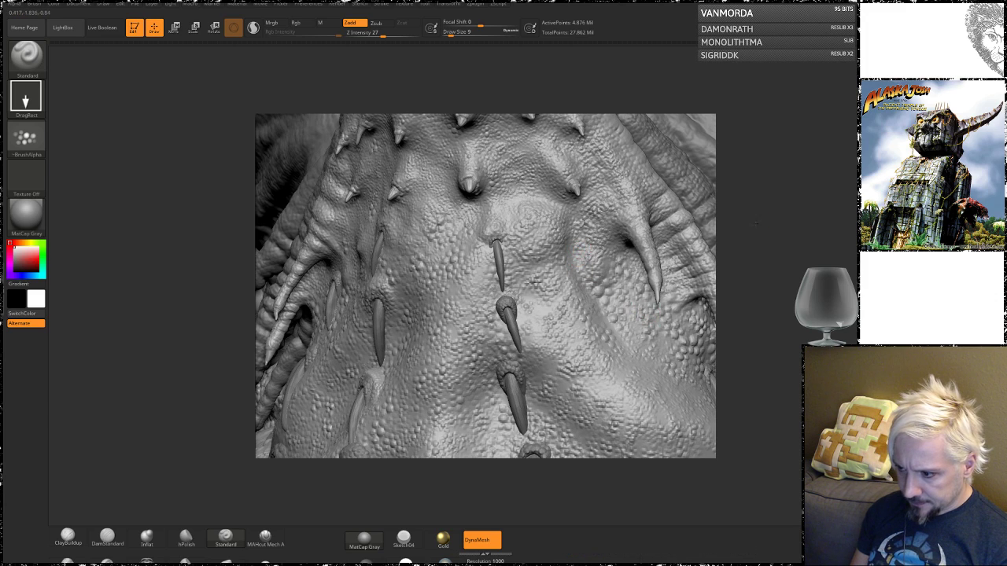
right_drag(535, 280, 557, 231)
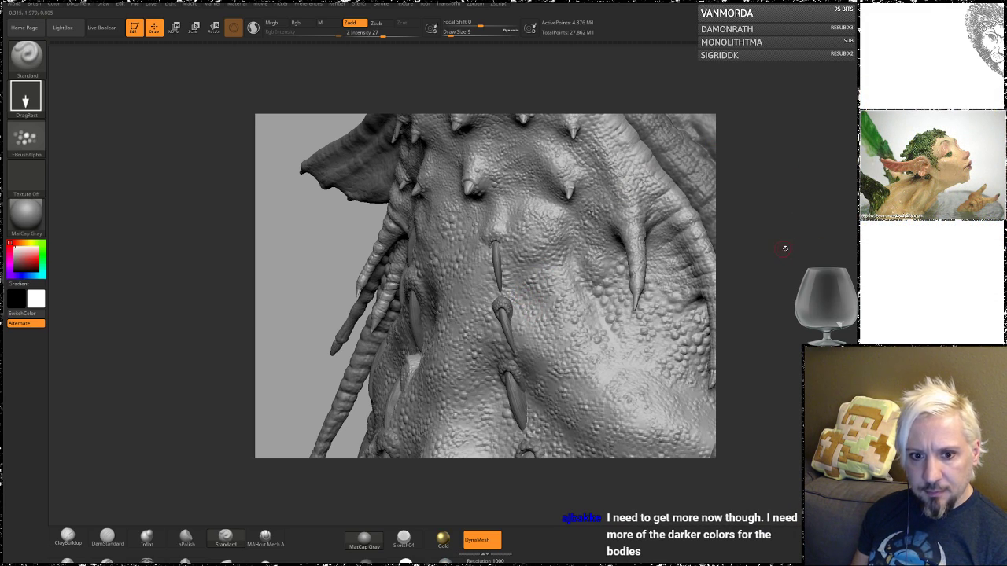
mouse_move(785, 249)
mouse_down()
mouse_move(809, 245)
mouse_move(797, 218)
mouse_move(787, 224)
mouse_up()
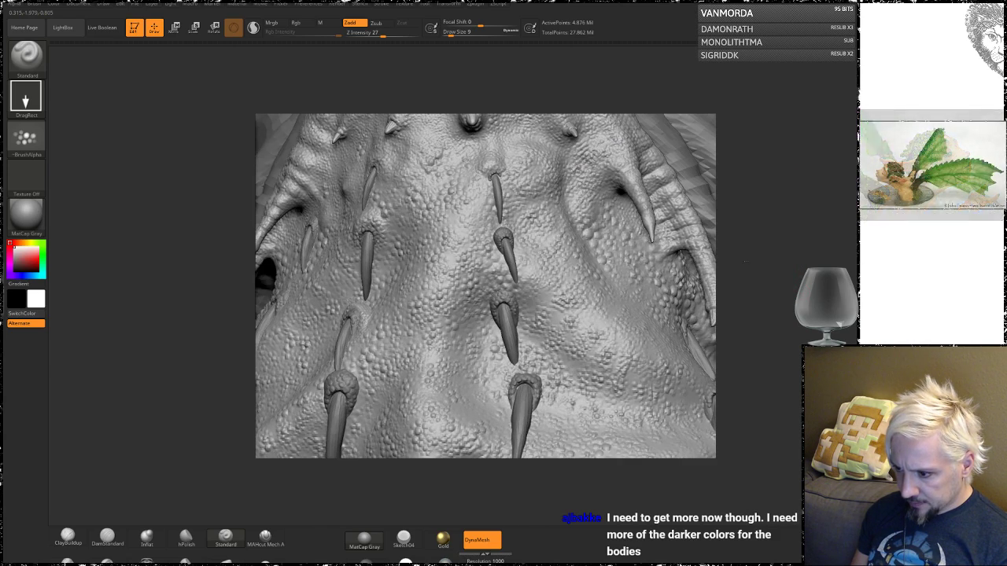
drag(746, 261, 740, 262)
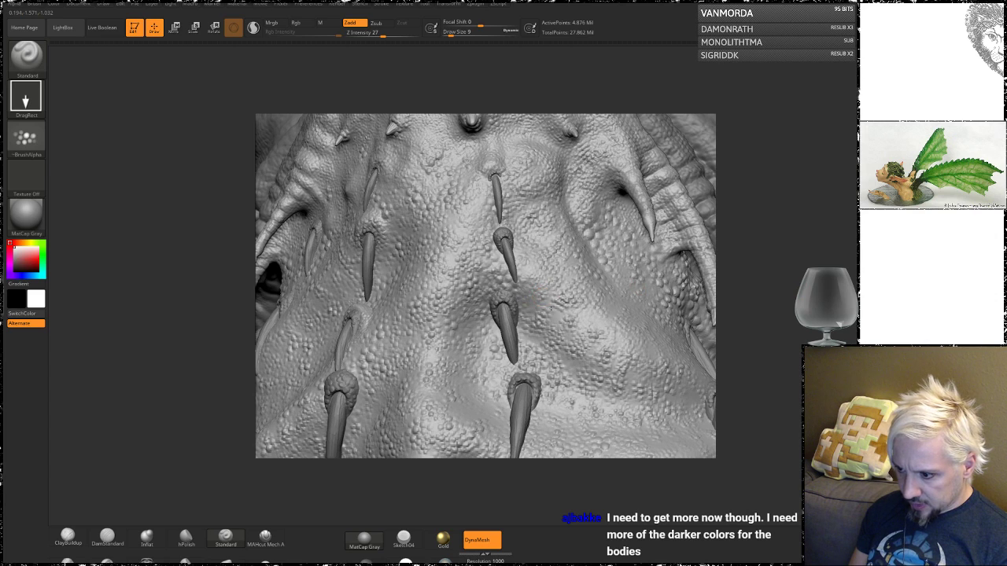
drag(735, 266, 772, 265)
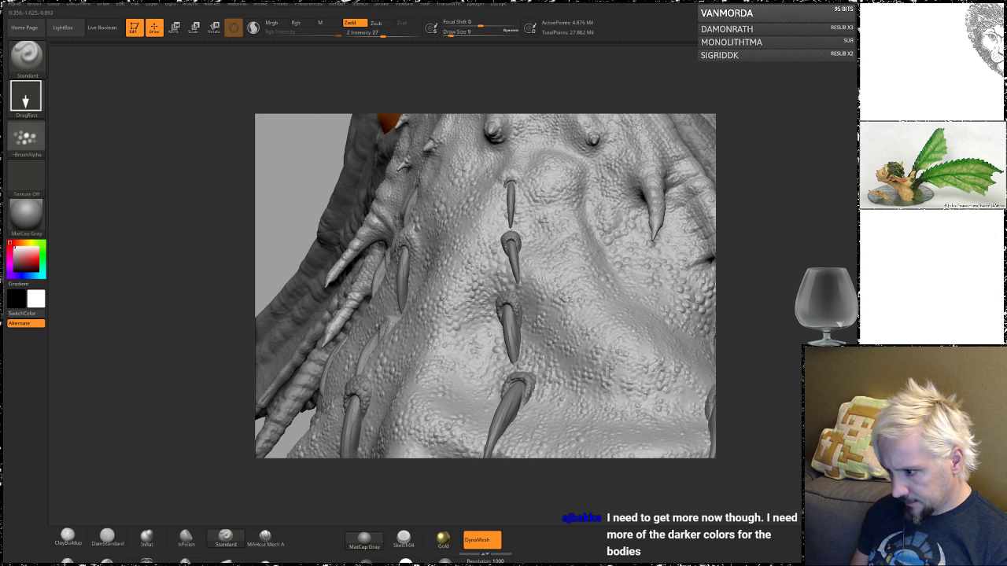
drag(793, 228, 608, 262)
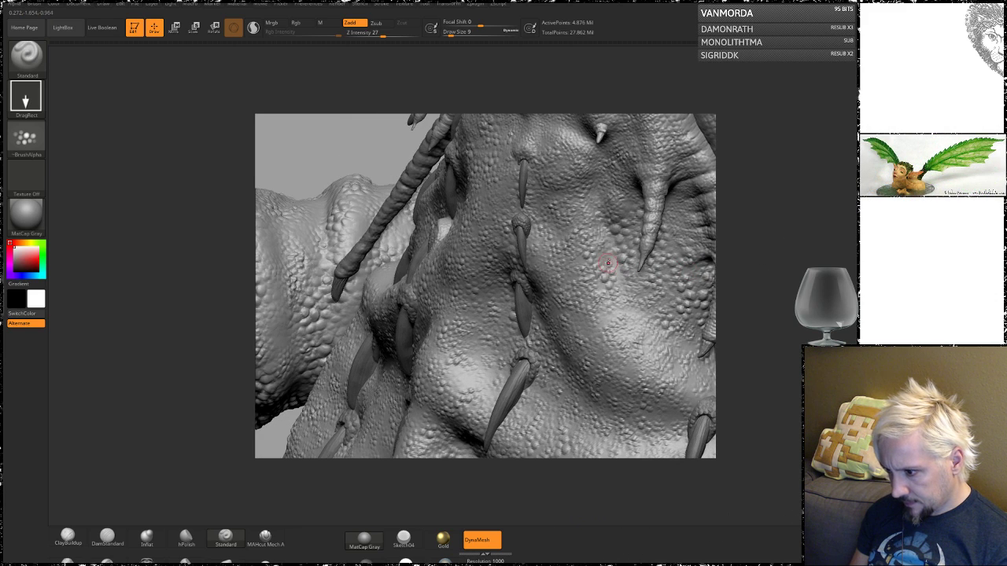
- Switch back to the Spray stroke at Draw Size 17 and spray bumps over the lower chin folds between the long spikes
click(26, 96)
click(234, 104)
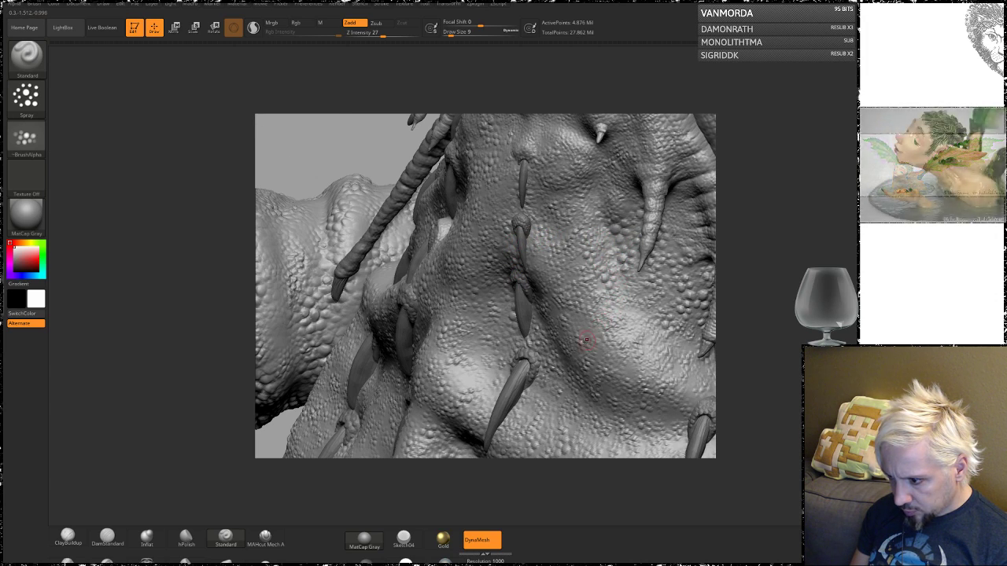
key(space)
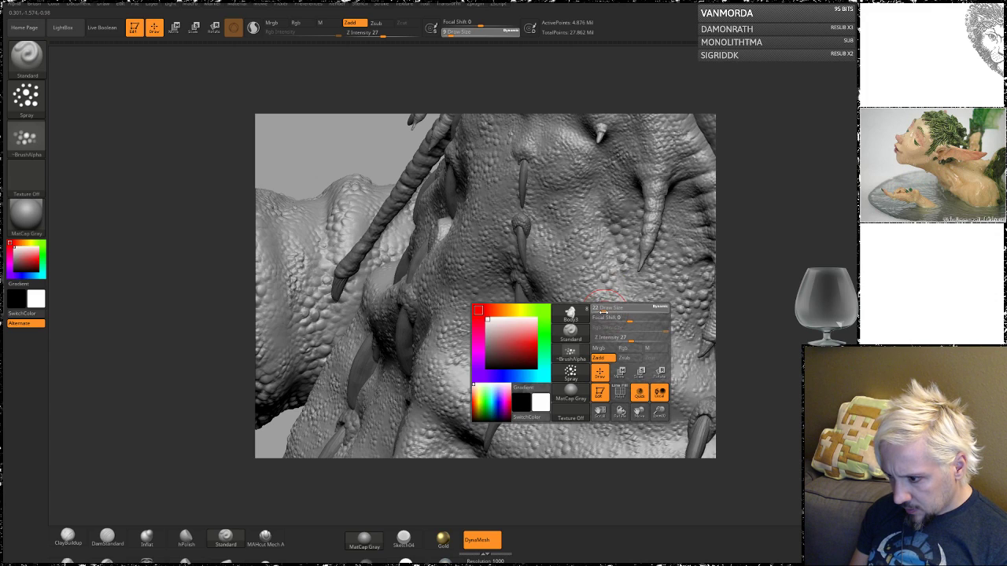
drag(603, 312, 598, 312)
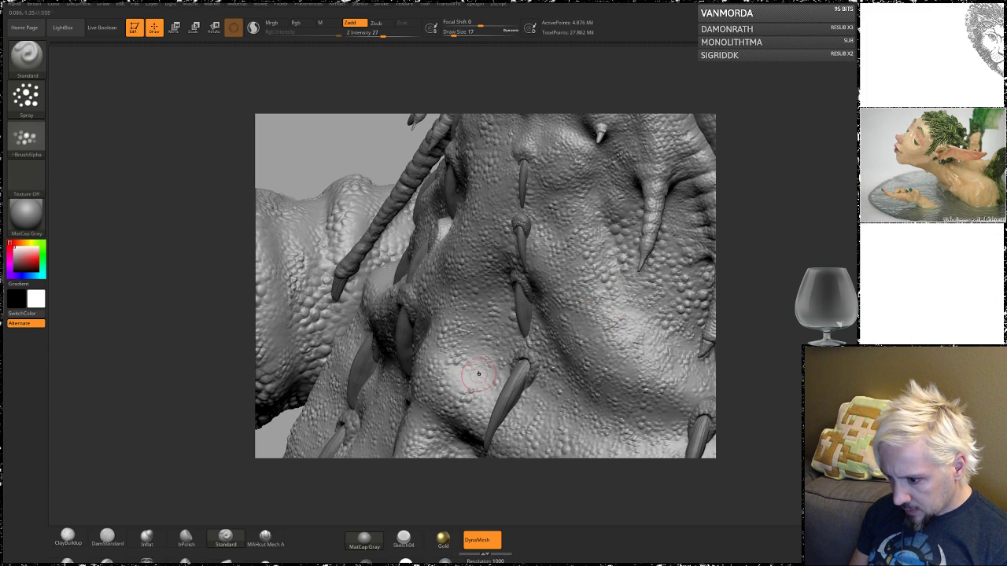
mouse_move(783, 339)
mouse_down()
mouse_move(822, 327)
mouse_move(828, 256)
mouse_move(811, 289)
mouse_up()
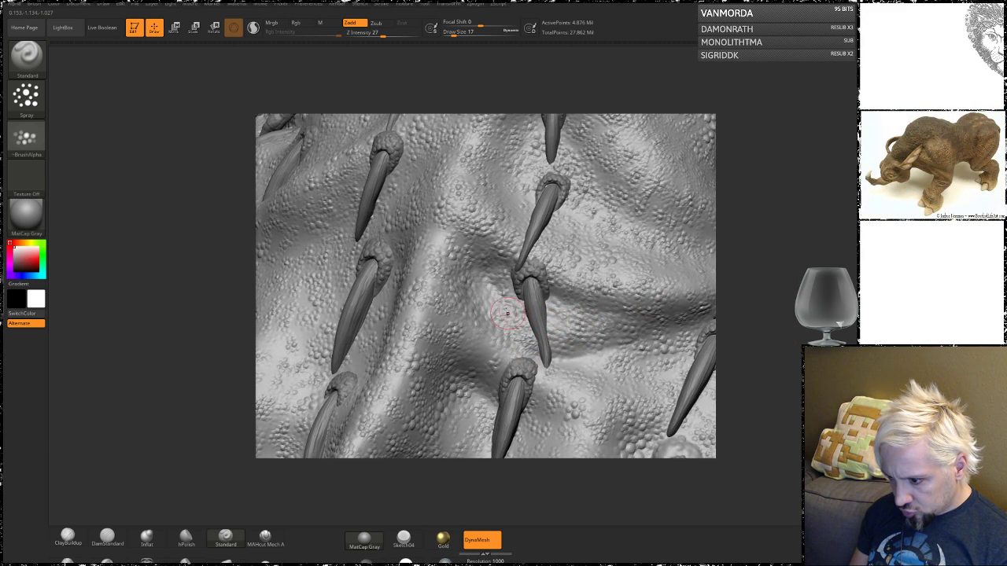
mouse_move(766, 276)
mouse_down()
mouse_move(720, 281)
mouse_move(771, 276)
mouse_move(765, 266)
mouse_move(755, 272)
mouse_up()
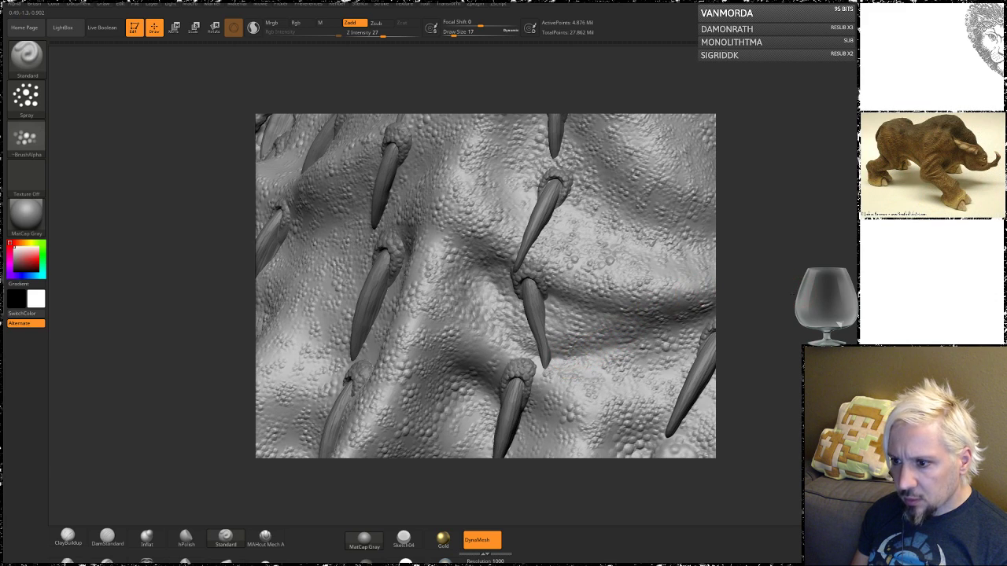
mouse_move(791, 294)
mouse_down()
mouse_move(736, 287)
mouse_move(751, 285)
mouse_up()
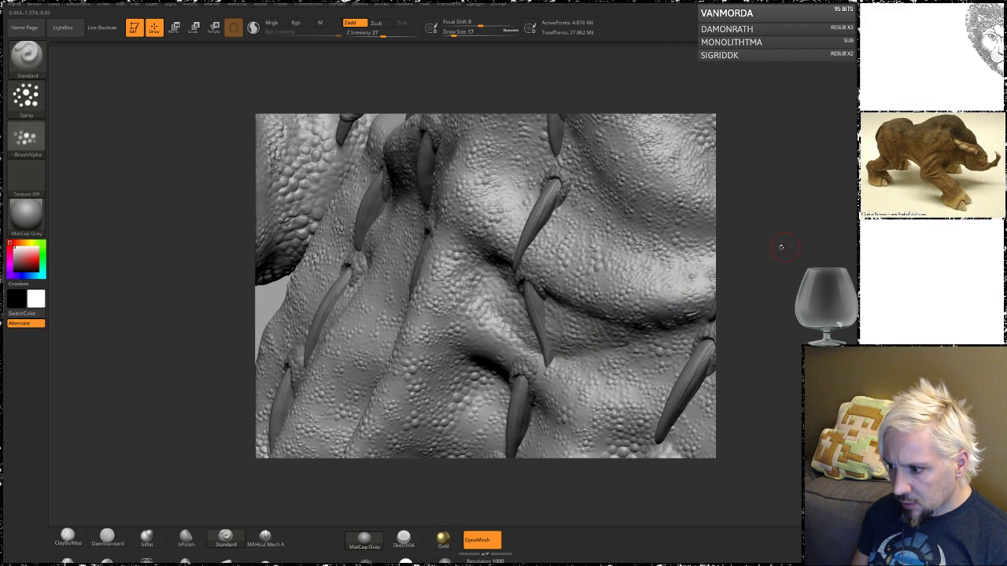
drag(781, 247, 735, 263)
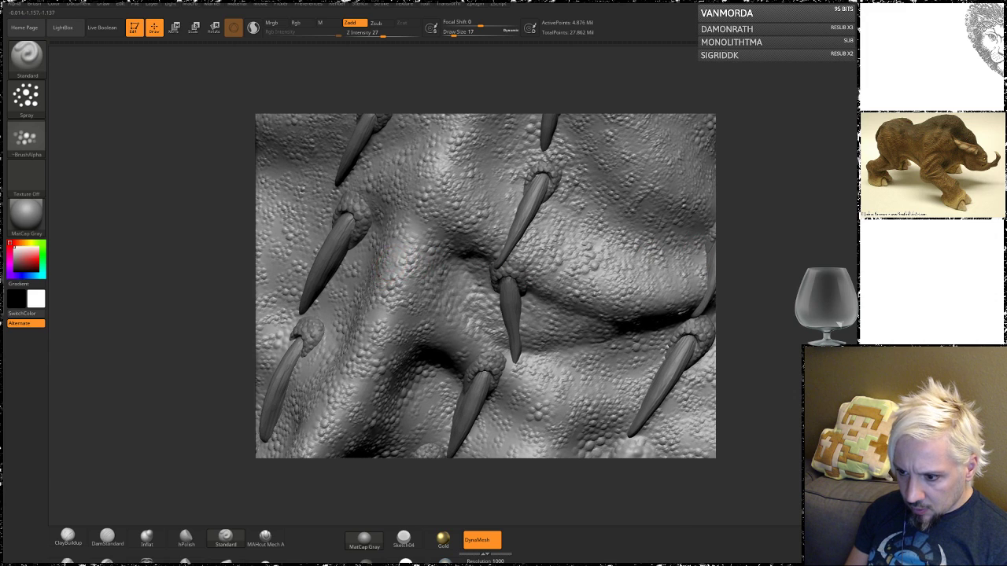
- Spray more bumps at Z Intensity 27 over the skin folds between the two rows of long chin spikes
drag(412, 216, 425, 238)
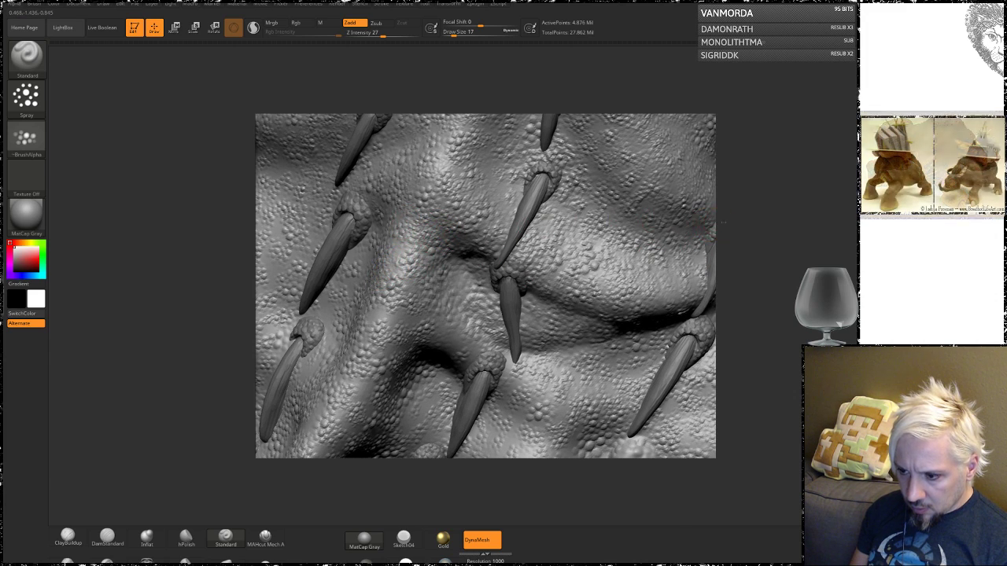
mouse_move(762, 235)
mouse_down()
mouse_move(733, 230)
mouse_move(823, 222)
mouse_up()
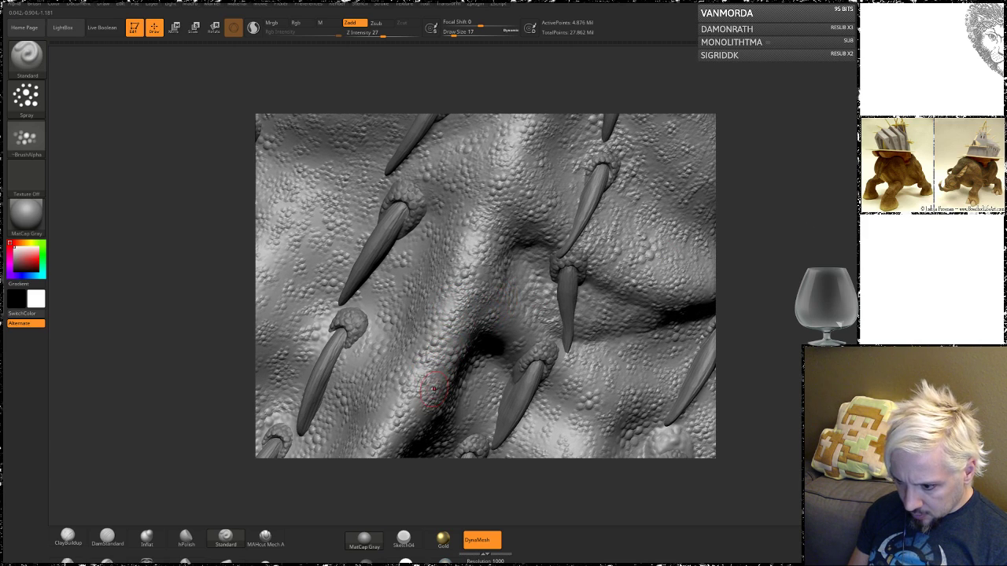
mouse_move(734, 256)
mouse_down()
mouse_move(753, 254)
mouse_move(741, 257)
mouse_up()
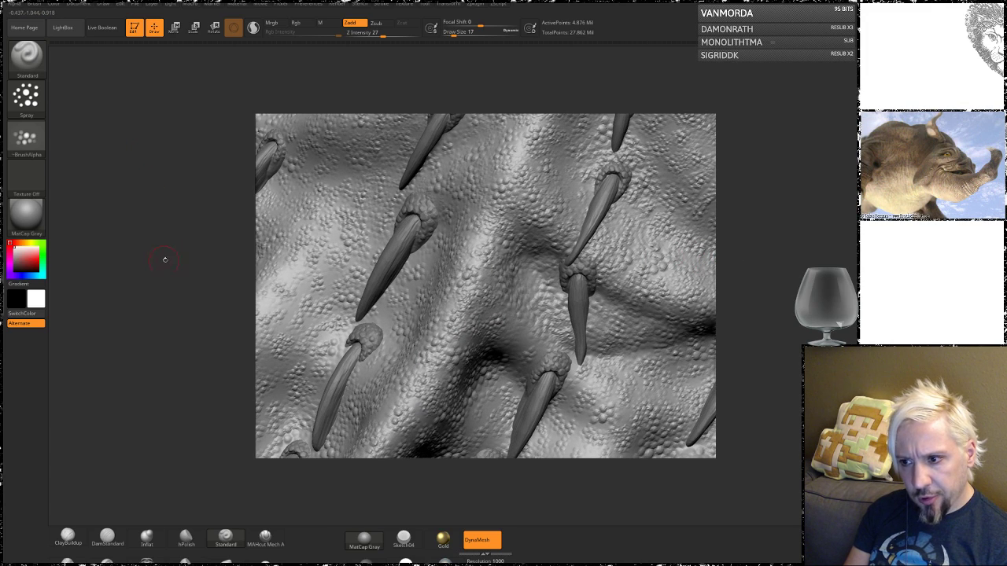
drag(165, 260, 221, 232)
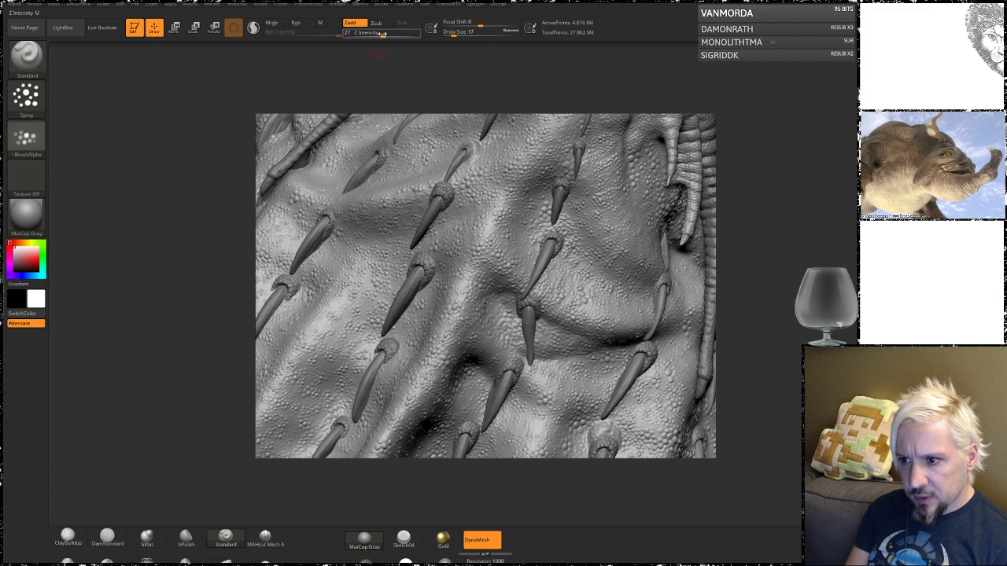
- Lower the Z Intensity to 19 and spray softer bumps over the chin folds and the skin around the central spikes
drag(382, 34, 375, 35)
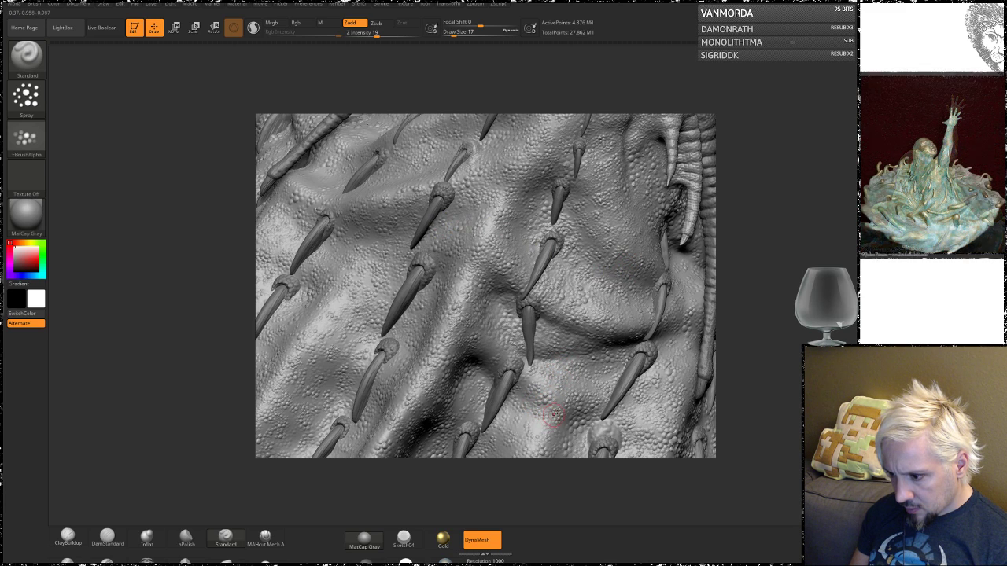
drag(810, 210, 759, 274)
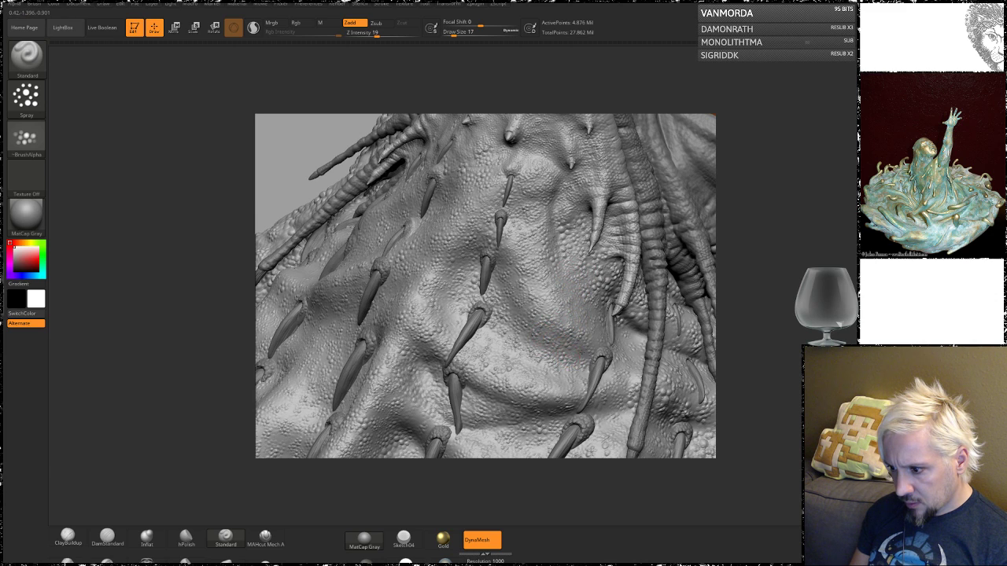
mouse_move(759, 214)
mouse_down()
mouse_move(755, 231)
mouse_move(737, 200)
mouse_up()
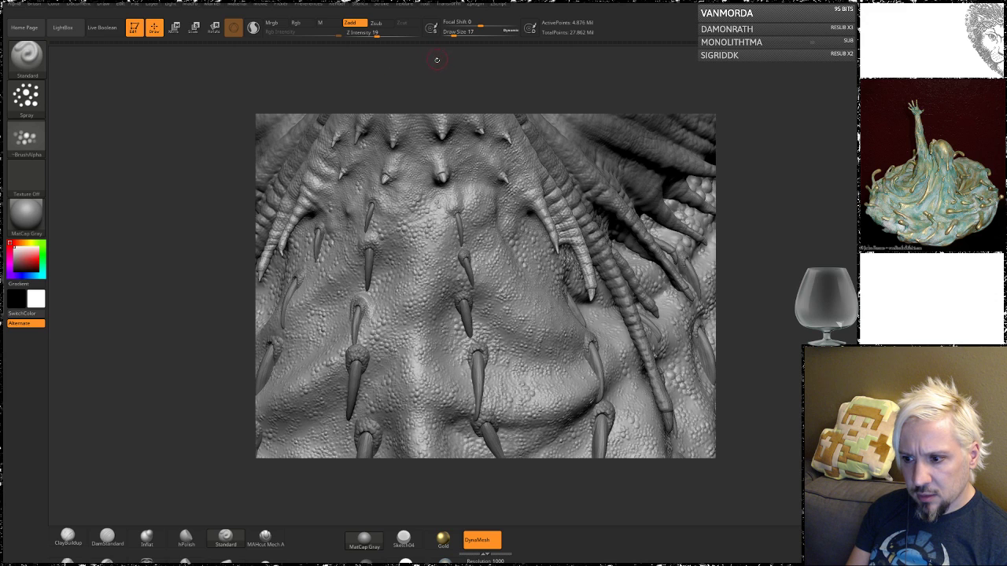
drag(471, 69, 390, 298)
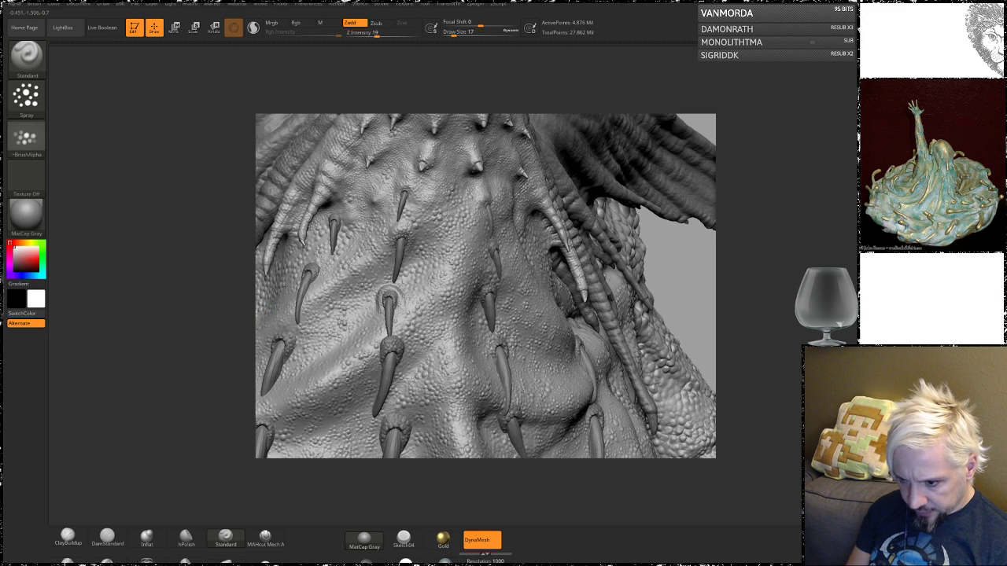
mouse_move(206, 369)
mouse_down()
mouse_move(295, 303)
mouse_move(371, 346)
mouse_up()
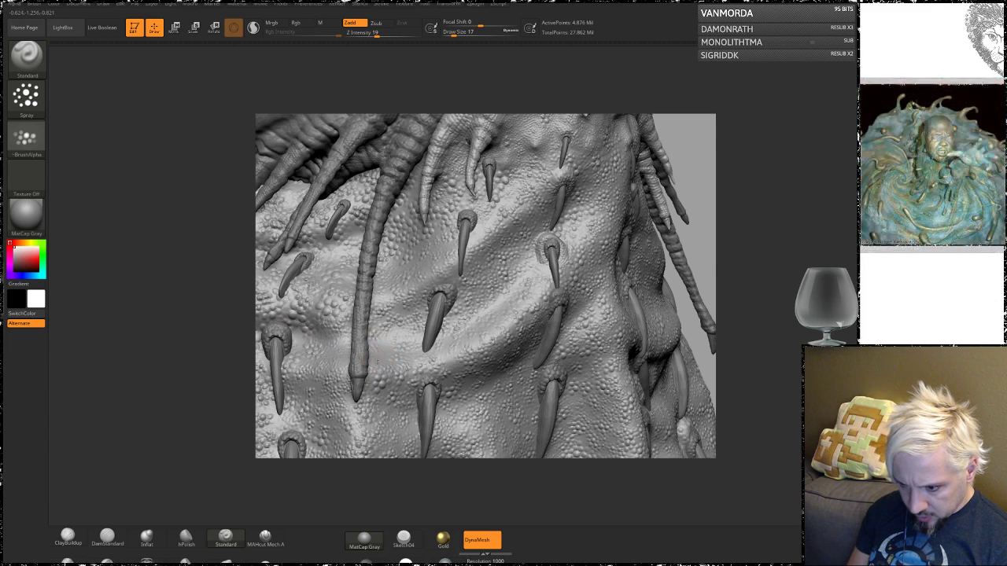
- Spray fine bumps over the side chin folds beside the hanging tentacle and between the neighbouring spikes
mouse_move(214, 390)
mouse_down()
mouse_move(217, 380)
mouse_move(229, 398)
mouse_move(244, 376)
mouse_up()
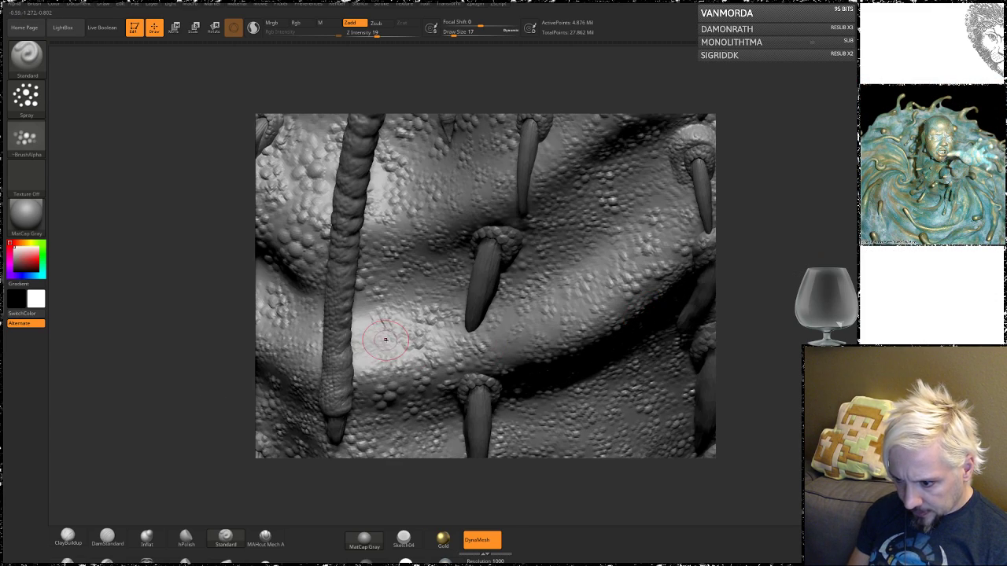
mouse_move(386, 340)
mouse_down()
mouse_move(368, 354)
mouse_move(381, 310)
mouse_up()
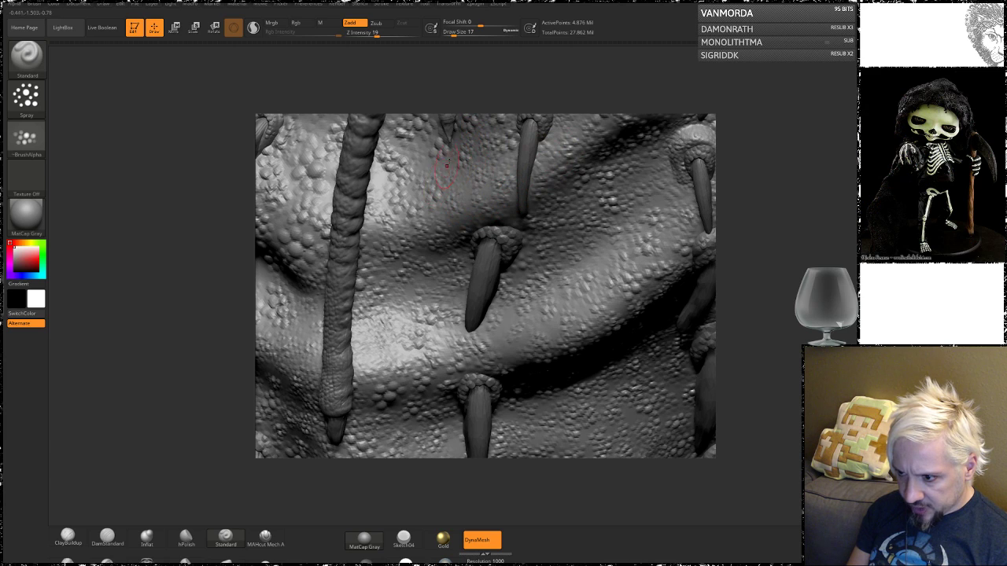
drag(746, 281, 743, 305)
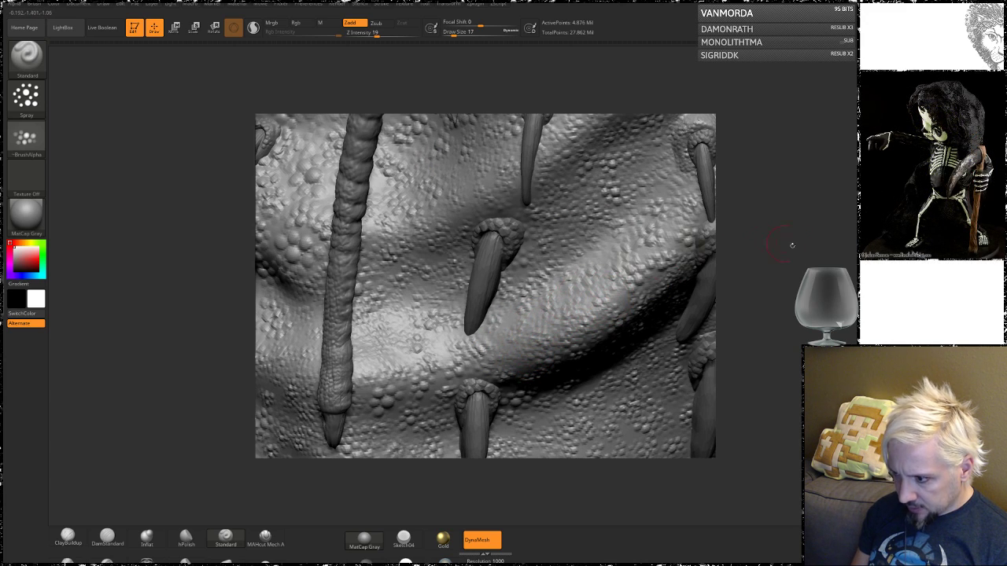
mouse_move(792, 245)
mouse_down()
mouse_move(758, 257)
mouse_move(755, 127)
mouse_up()
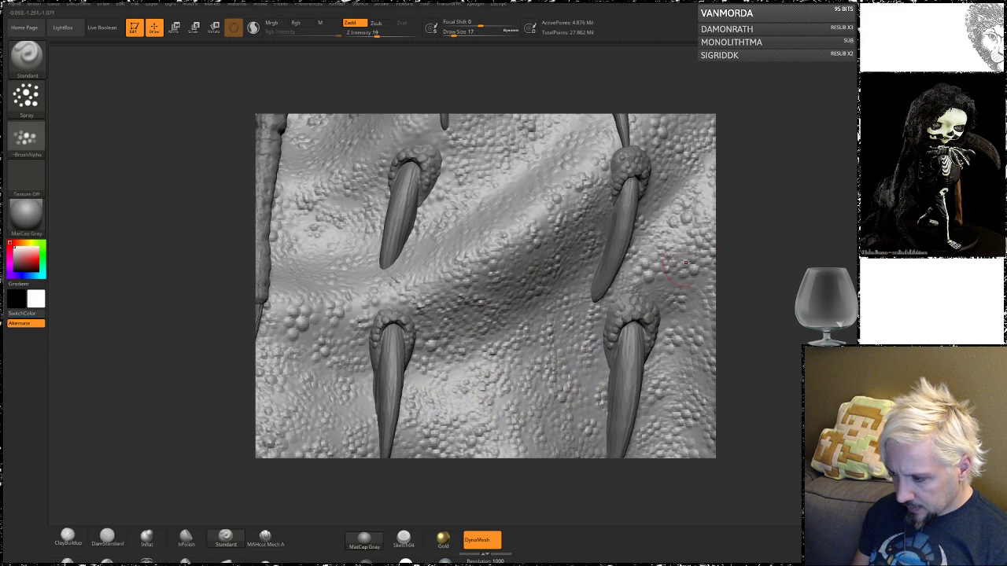
mouse_move(806, 213)
mouse_down()
mouse_move(612, 294)
mouse_move(772, 250)
mouse_move(512, 233)
mouse_up()
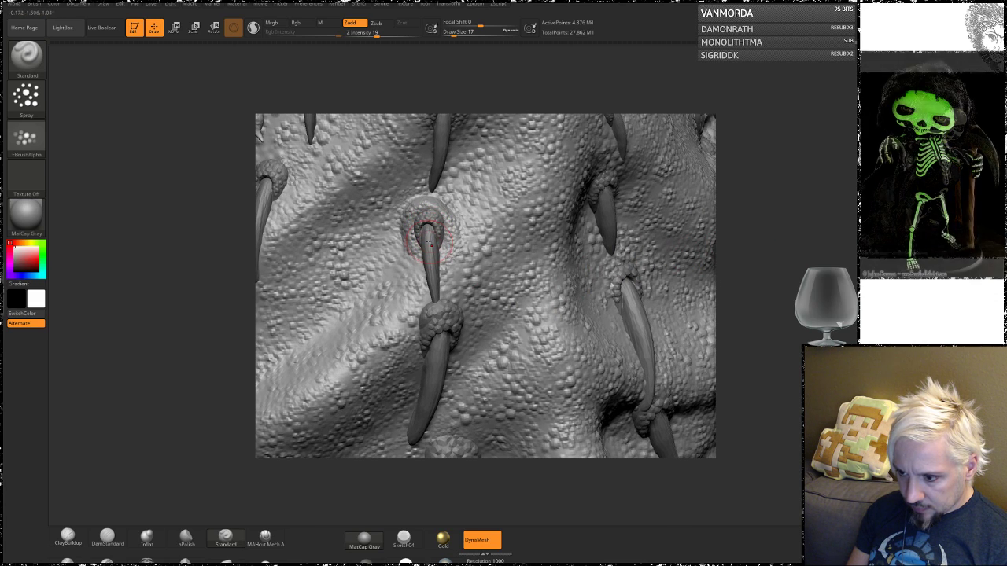
- Select the chin spikes subtool and isolate the short central spike for moving, with the gizmo centred on it
alt+click(427, 232)
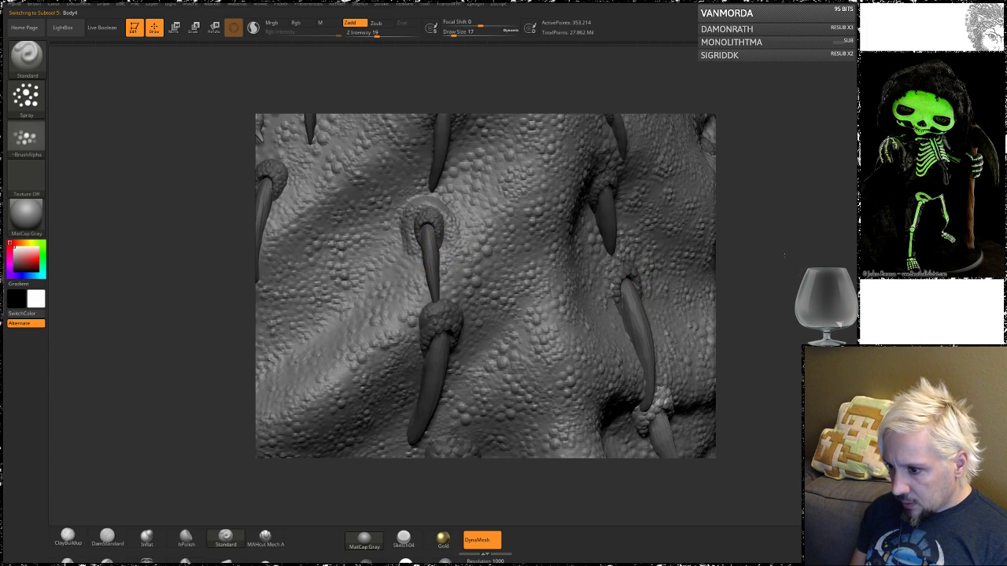
drag(785, 255, 789, 256)
key(ctrl)
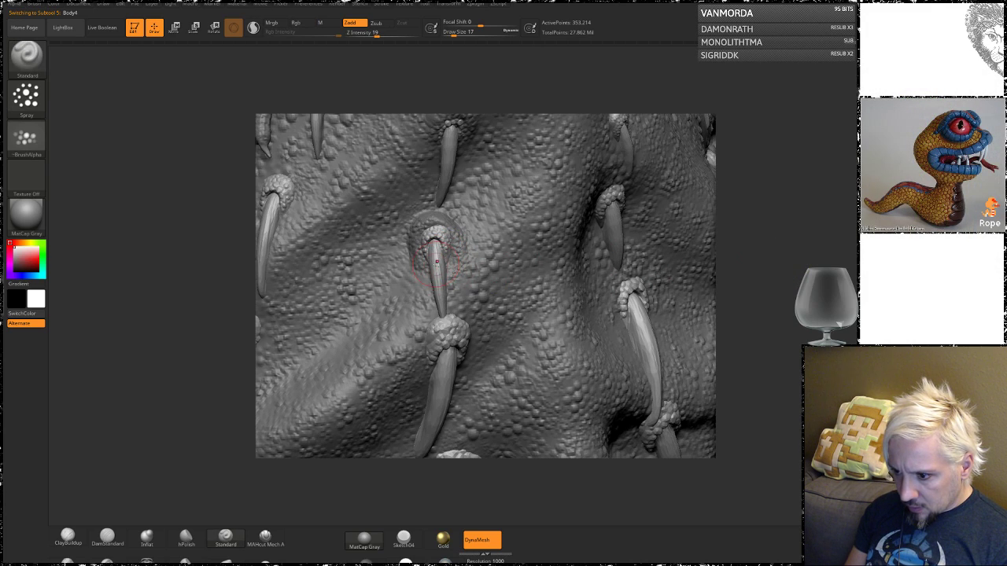
key(ctrl)
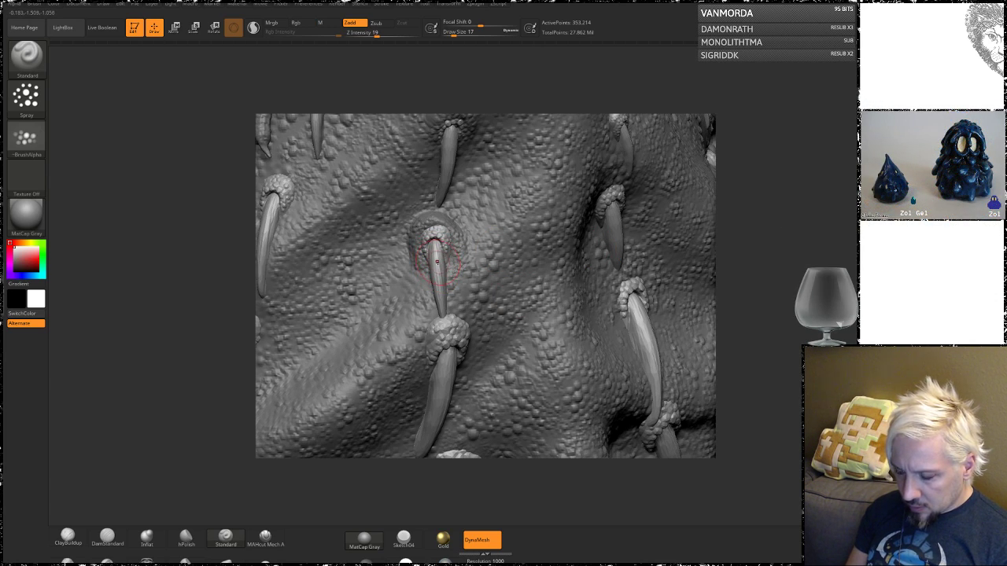
key(w)
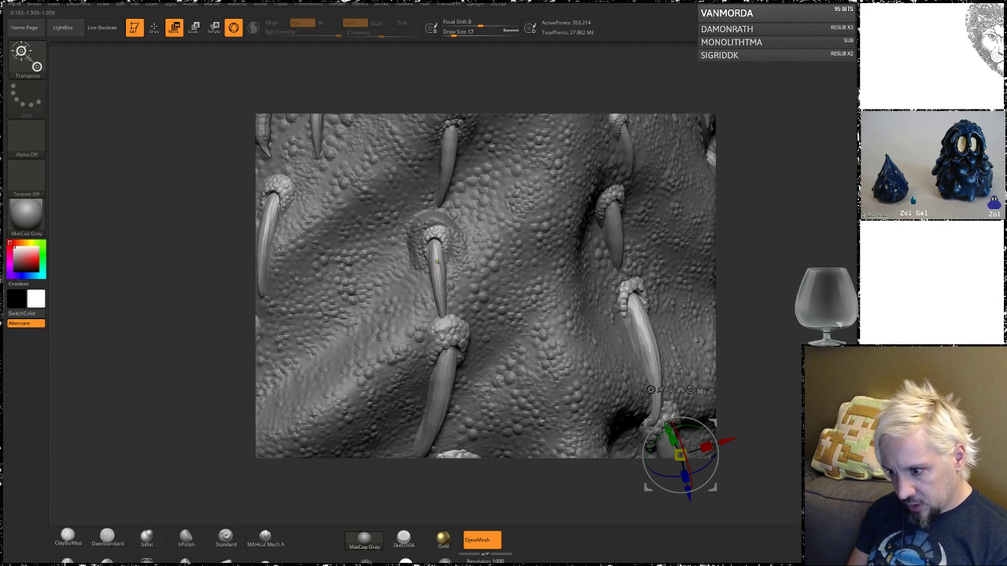
click(436, 262)
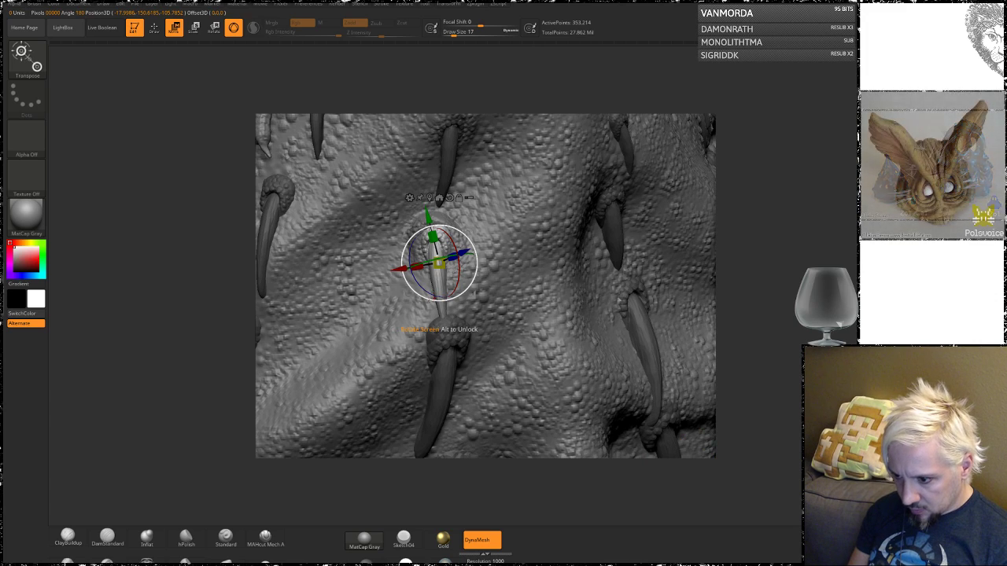
mouse_move(430, 301)
ctrl+mouse_down()
mouse_move(409, 290)
mouse_move(426, 298)
ctrl+mouse_up()
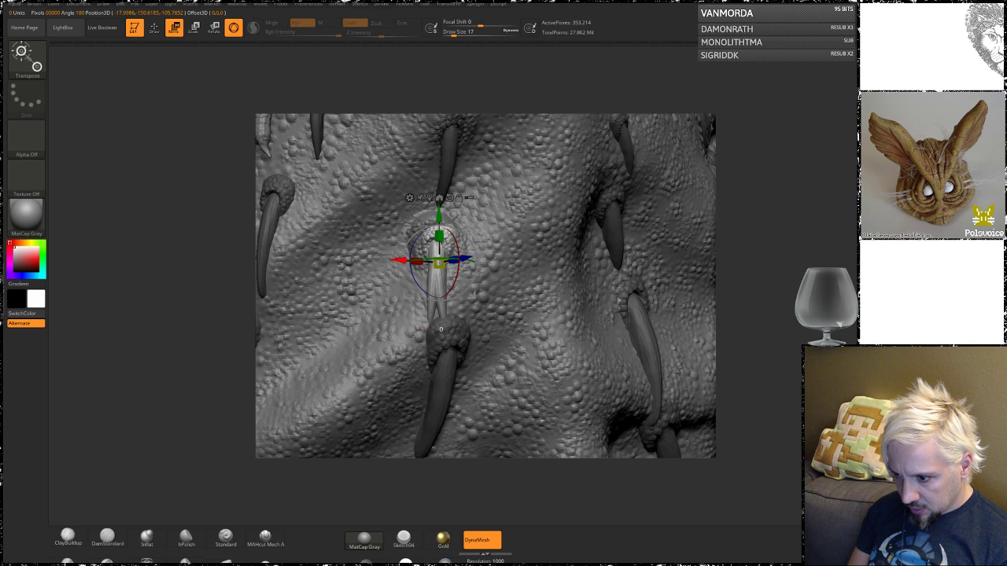
drag(399, 259, 321, 255)
key(ctrl+z)
key(ctrl+z)
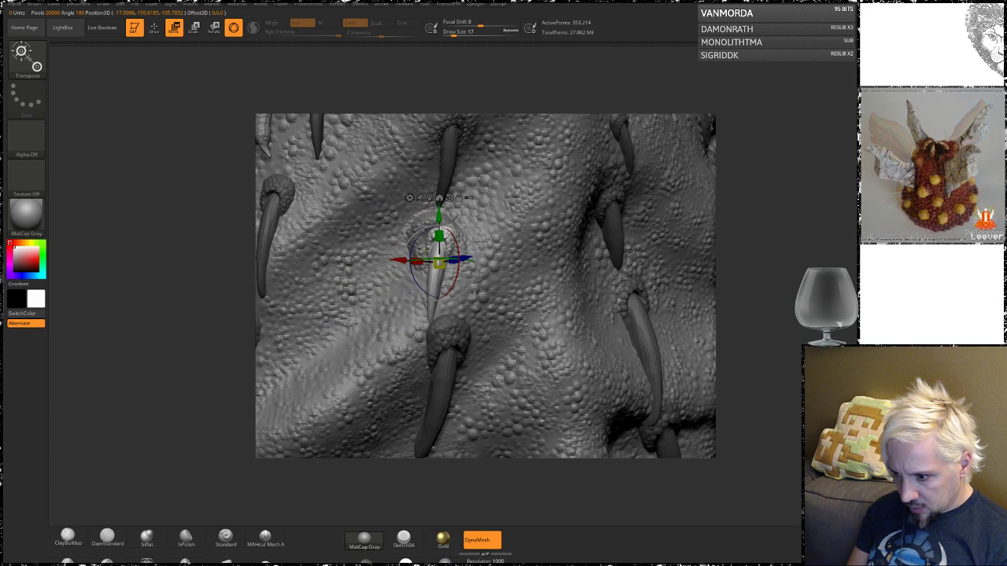
key(ctrl+z)
drag(741, 256, 631, 261)
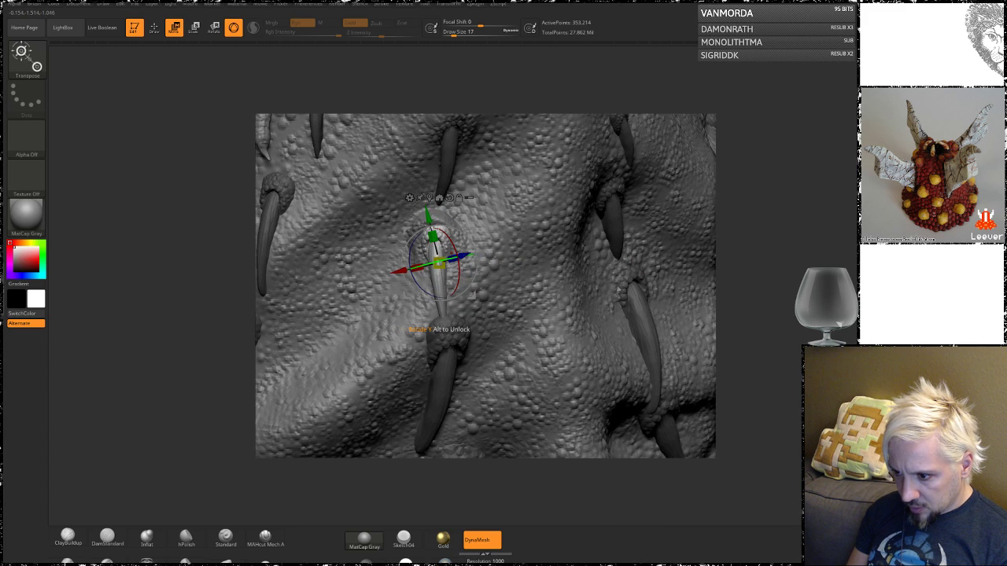
drag(485, 250, 557, 221)
key(ctrl+z)
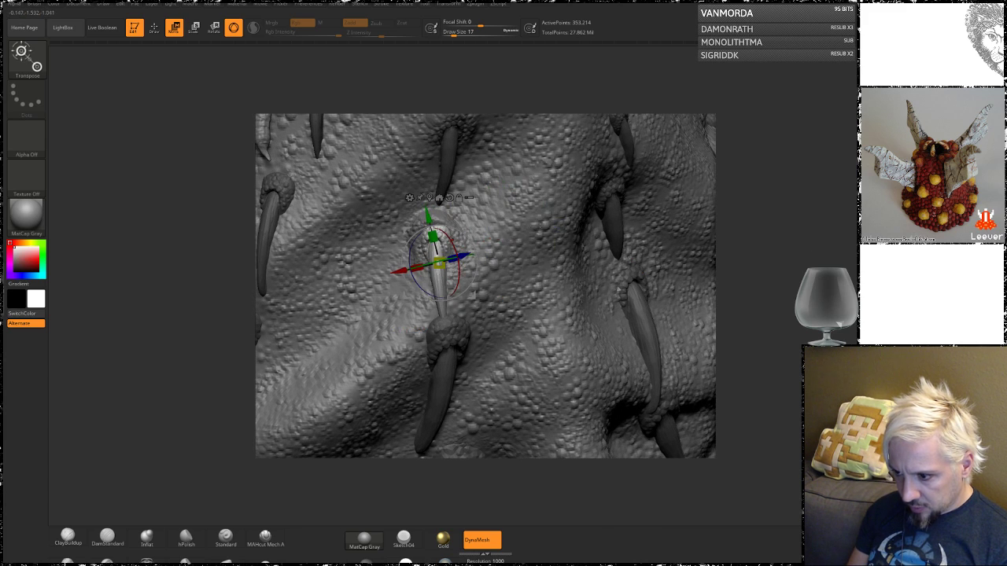
- Rotate and shift the short central spike so its tip clears the spike base below it, and return to Draw mode
drag(741, 256, 775, 259)
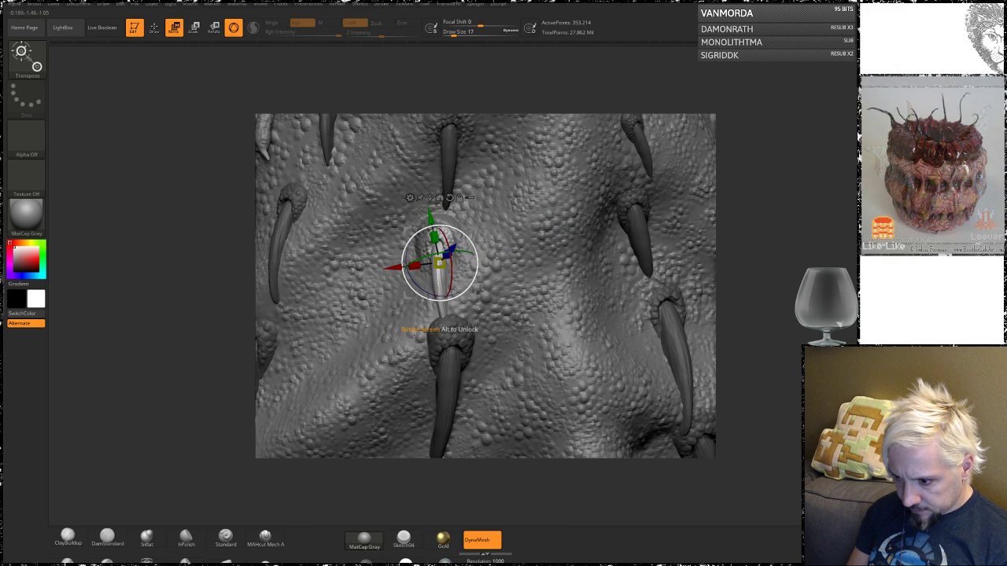
drag(476, 264, 476, 260)
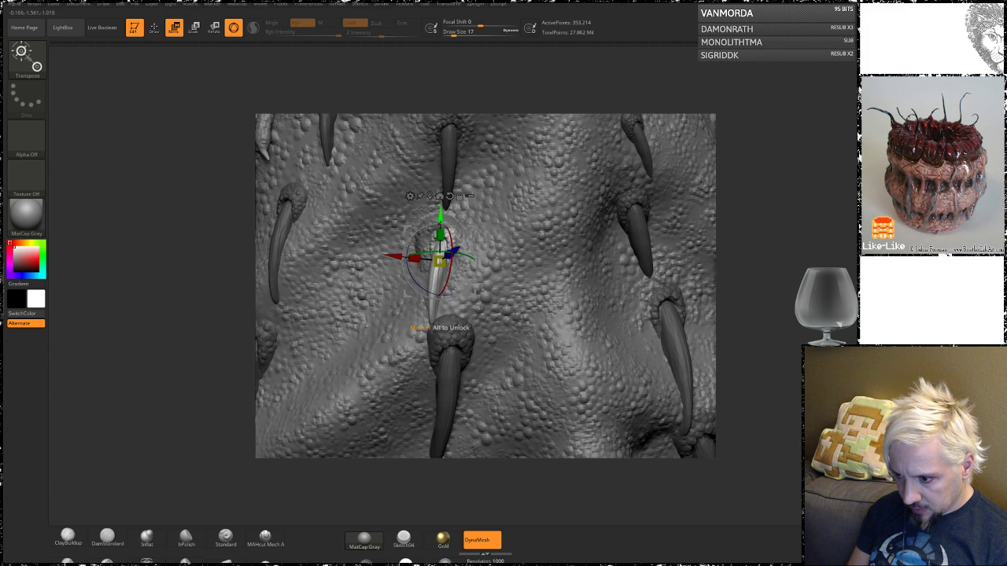
drag(460, 319, 436, 321)
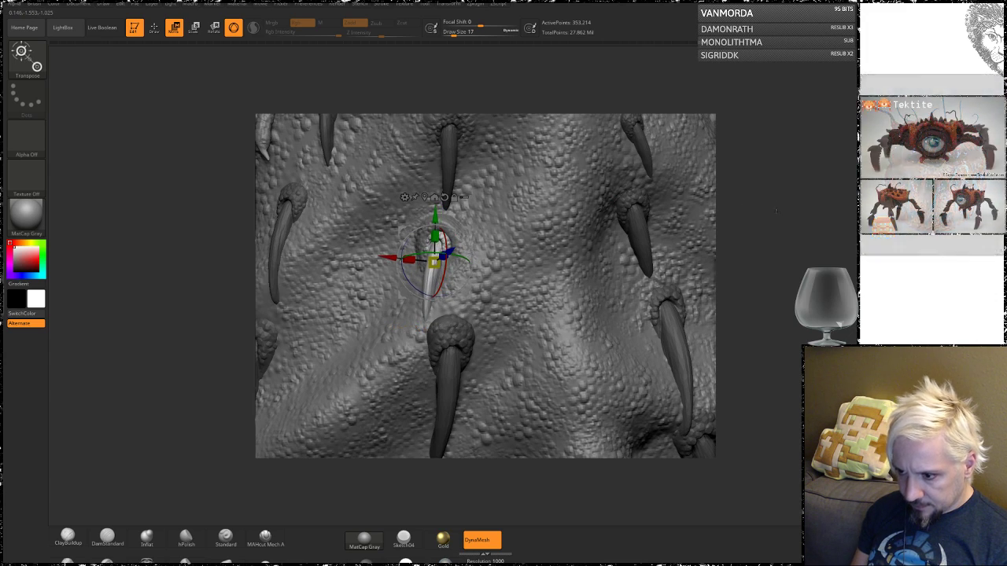
mouse_move(735, 221)
mouse_down()
mouse_move(787, 217)
mouse_move(568, 285)
mouse_up()
key(q)
key(ctrl)
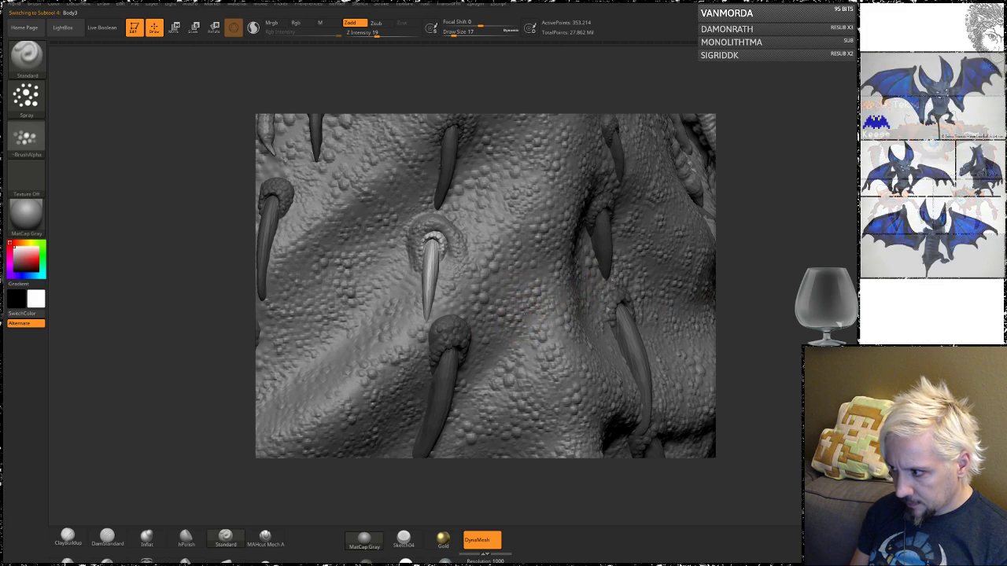
- Select the skin mesh and use ClayBuildup to build up raised skin around the bases of the central spikes
alt+click(527, 318)
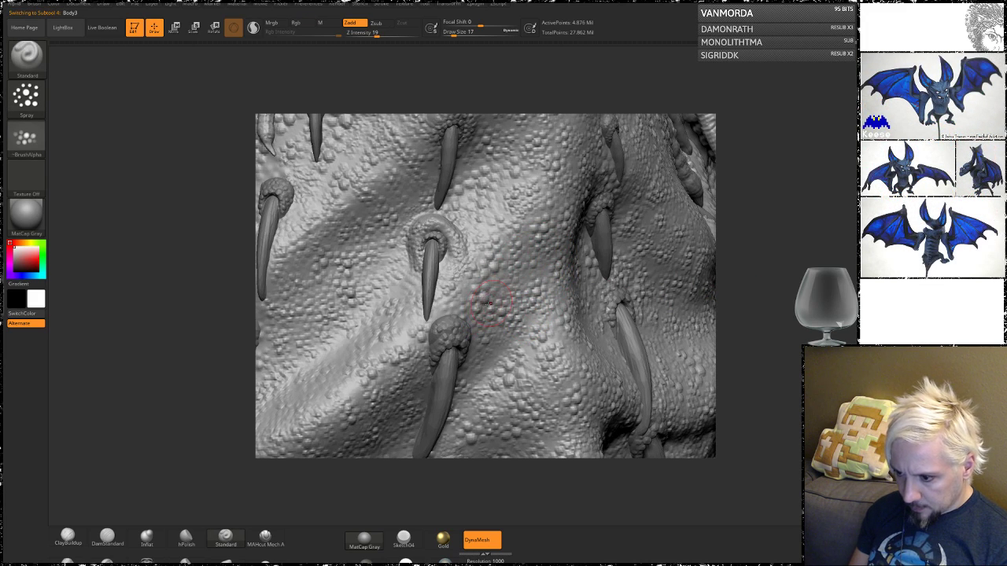
click(69, 531)
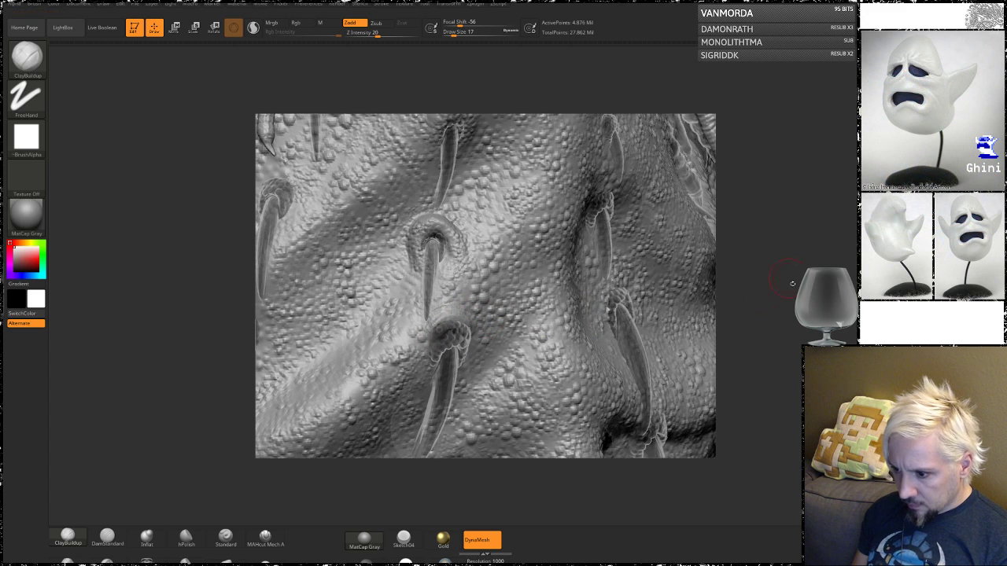
drag(776, 281, 815, 282)
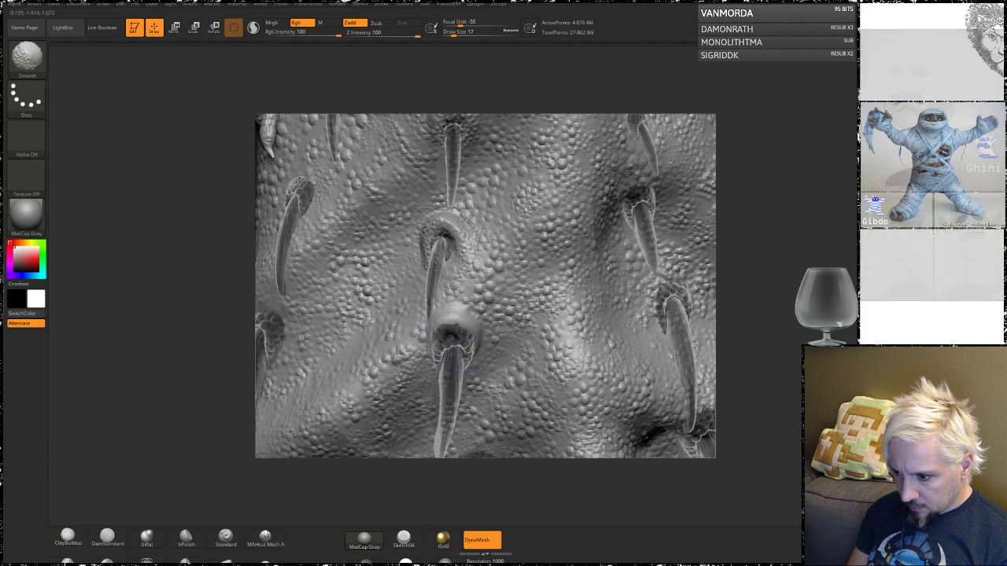
mouse_move(780, 265)
mouse_down()
mouse_move(672, 260)
mouse_move(754, 263)
mouse_up()
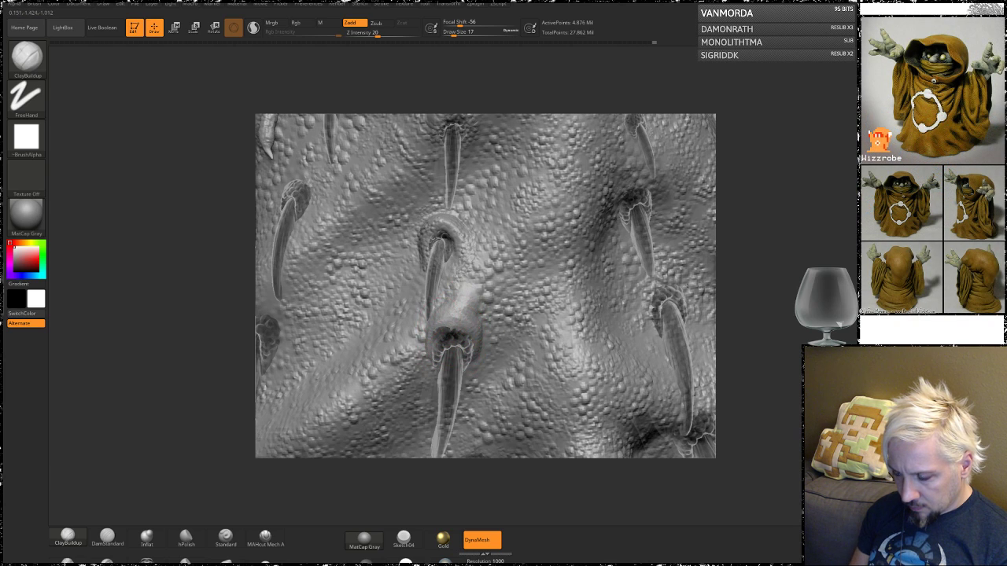
drag(759, 315, 683, 317)
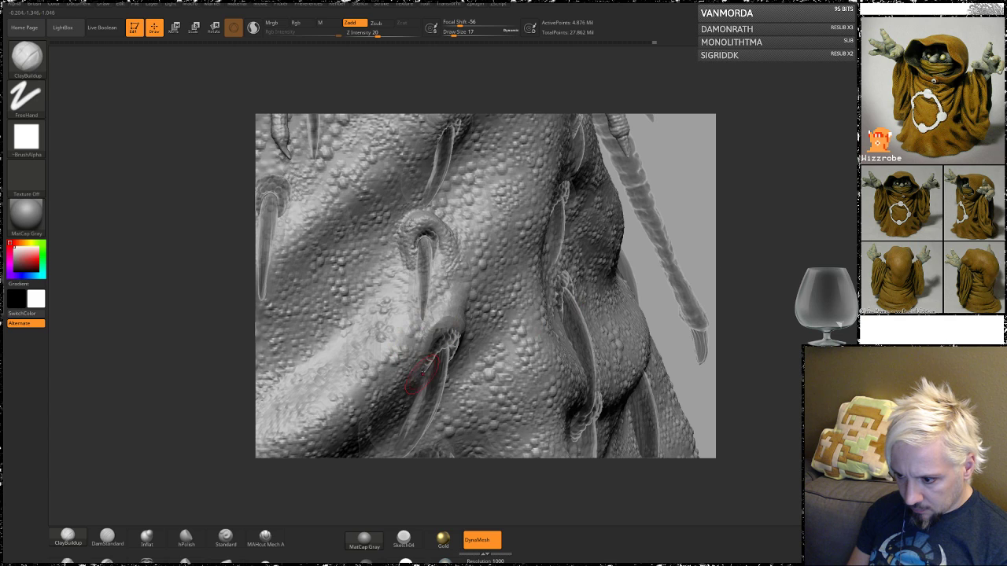
- Smooth the built-up skin above the lower central spike and spray bumps over it with the Standard brush
key(shift)
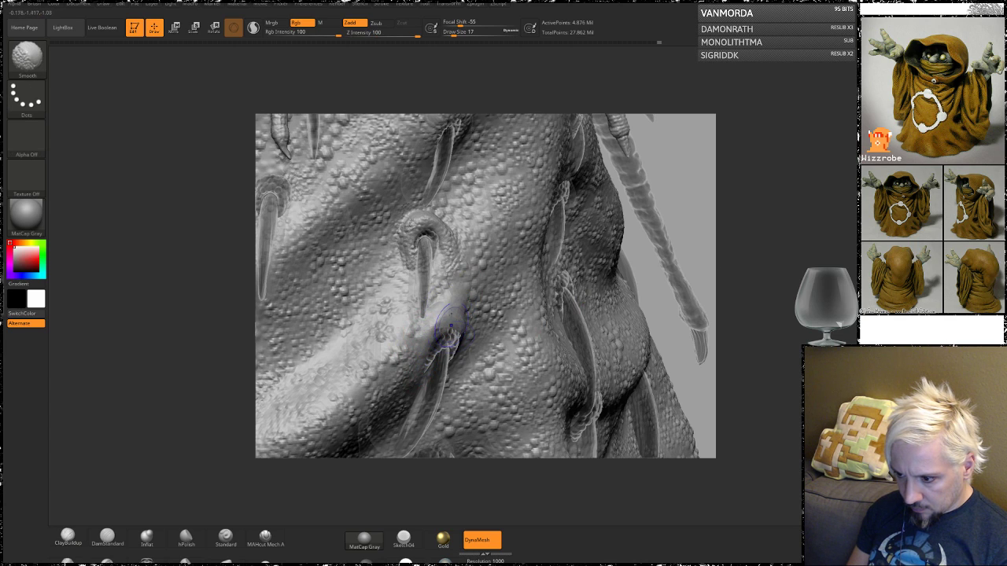
drag(776, 290, 840, 325)
shift+drag(481, 335, 464, 321)
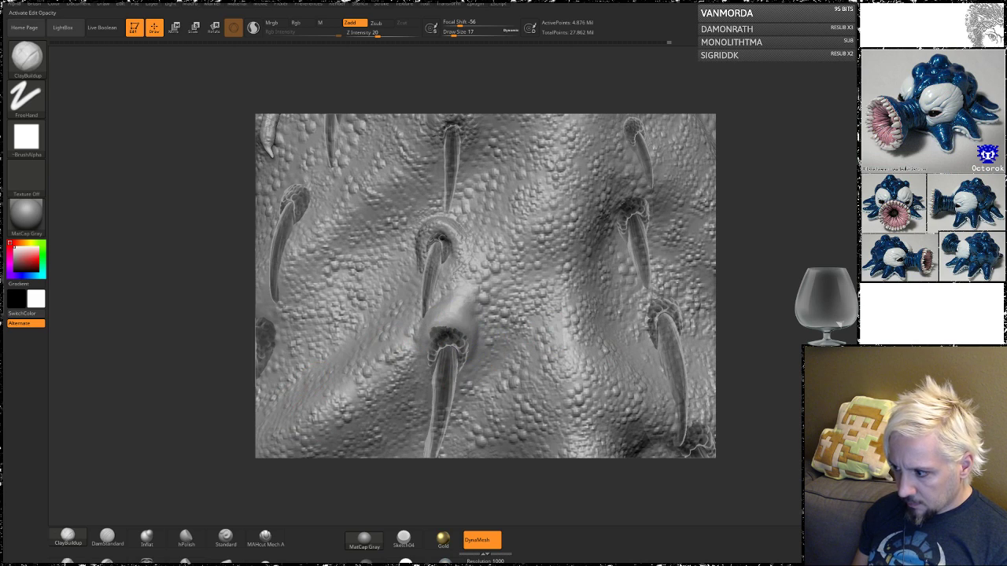
click(226, 538)
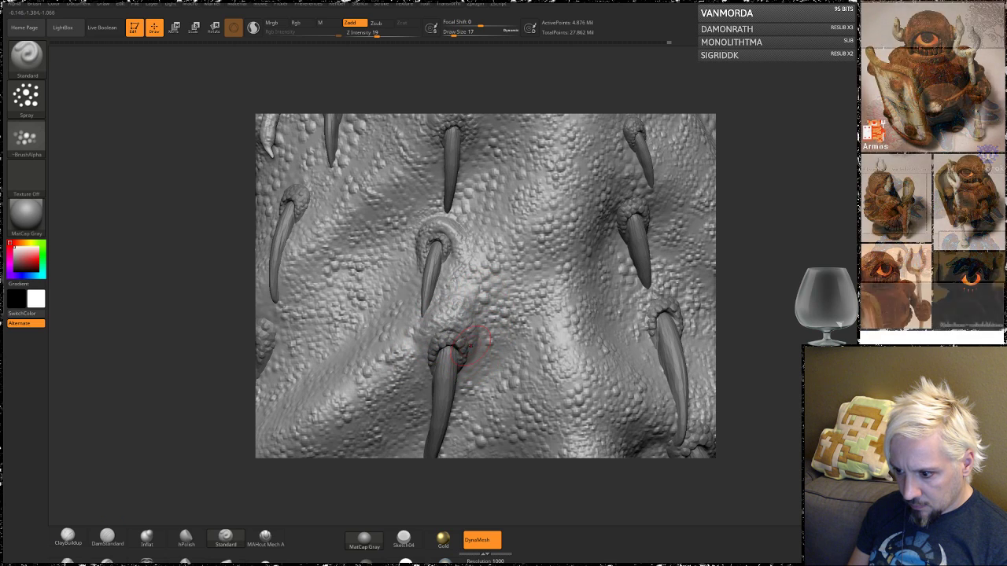
- Examine the chin spikes and bumpy skin up close, and switch to the green clay MatCap to check the face
mouse_move(553, 277)
alt+right_down()
mouse_move(551, 196)
mouse_move(556, 264)
alt+right_up()
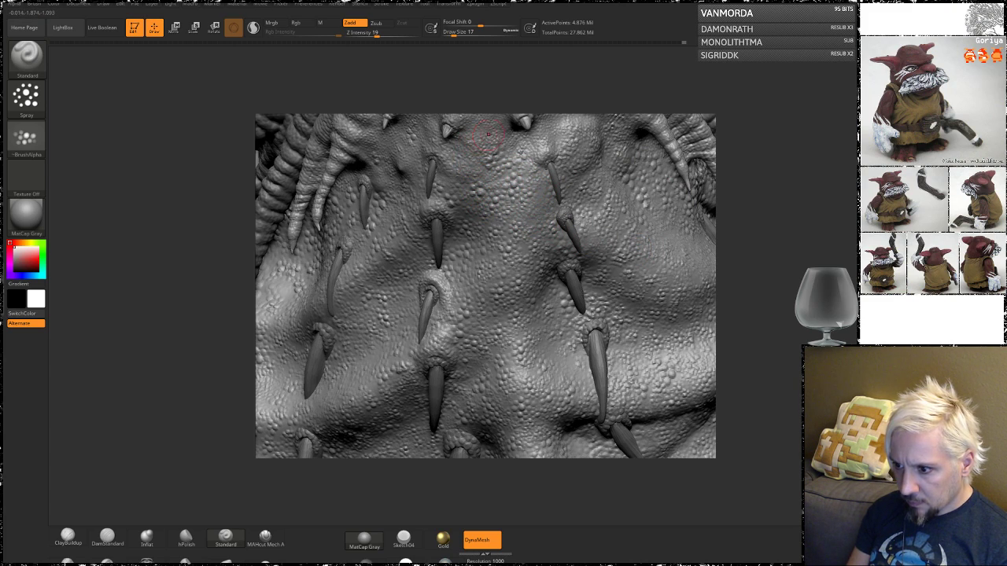
alt+drag(760, 183, 723, 302)
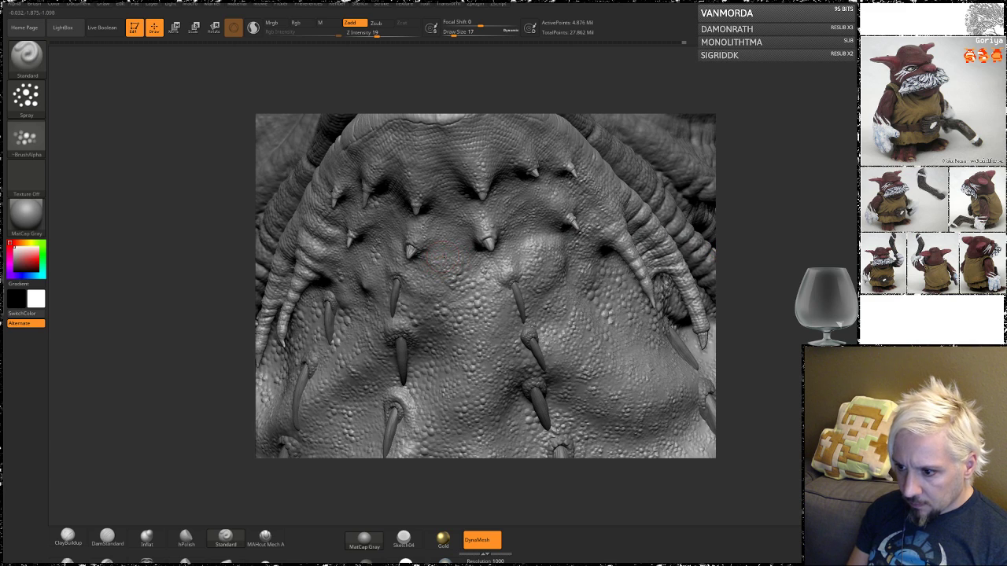
drag(773, 234, 758, 275)
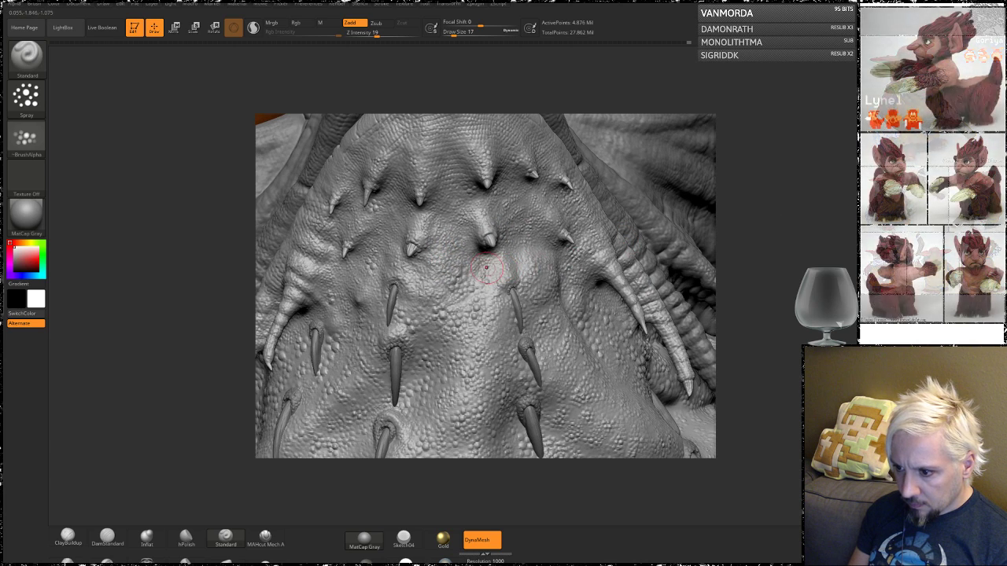
click(364, 561)
mouse_move(829, 311)
alt+mouse_down()
mouse_move(798, 283)
mouse_move(813, 220)
mouse_move(776, 251)
mouse_move(775, 242)
mouse_move(772, 276)
mouse_move(747, 293)
mouse_move(651, 274)
mouse_move(639, 261)
mouse_move(684, 300)
alt+mouse_up()
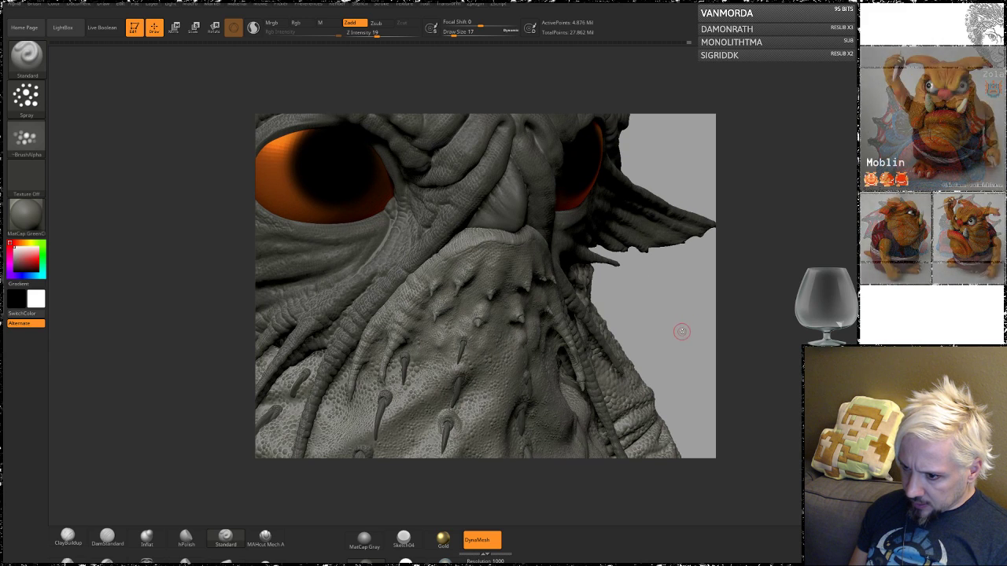
mouse_move(685, 338)
mouse_down()
mouse_move(650, 265)
mouse_move(586, 318)
mouse_up()
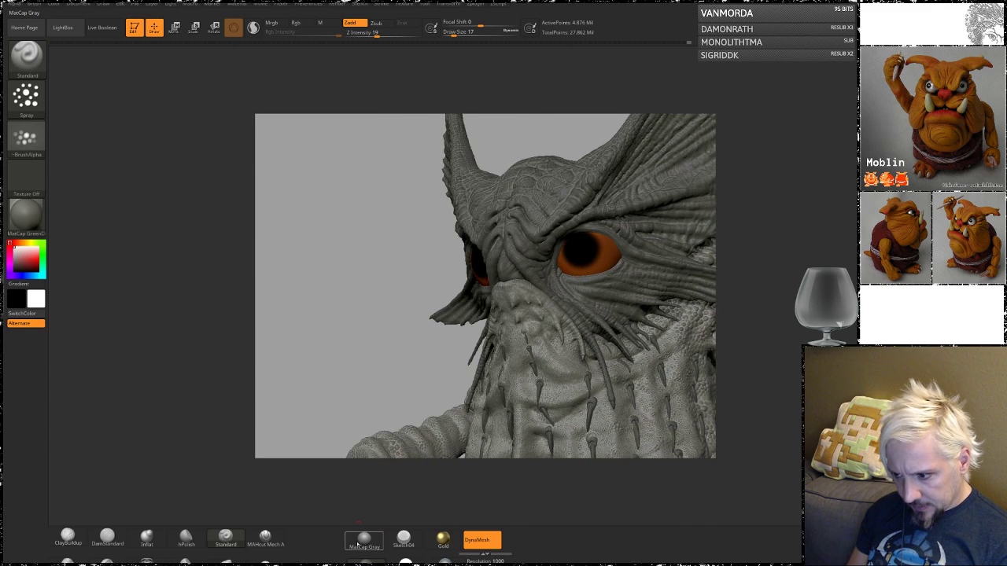
- Preview the creature's surface detail from the front, sides and back using the Framer02, Sketch04 and Gold materials
click(405, 561)
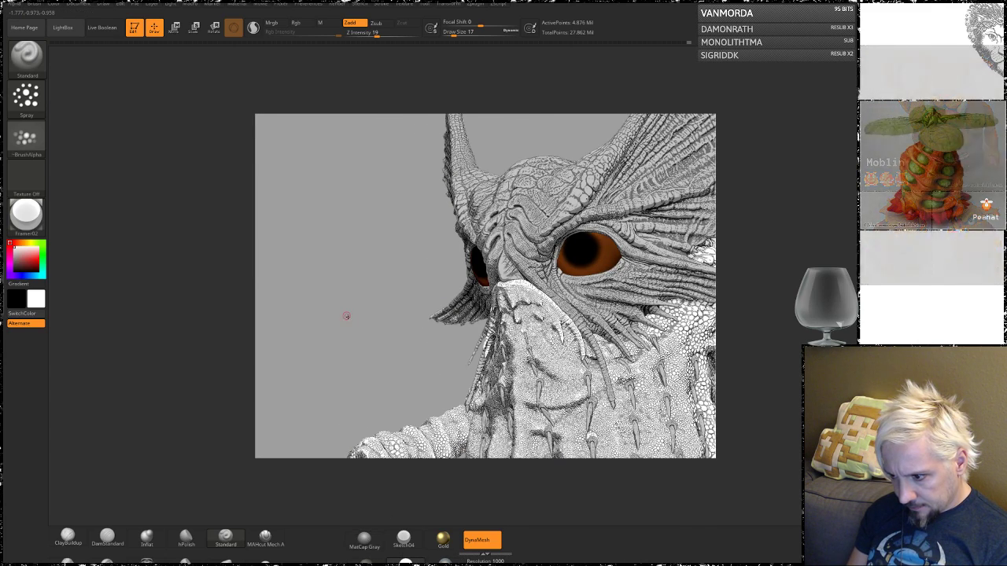
mouse_move(346, 317)
mouse_down()
mouse_move(351, 330)
mouse_move(363, 328)
mouse_up()
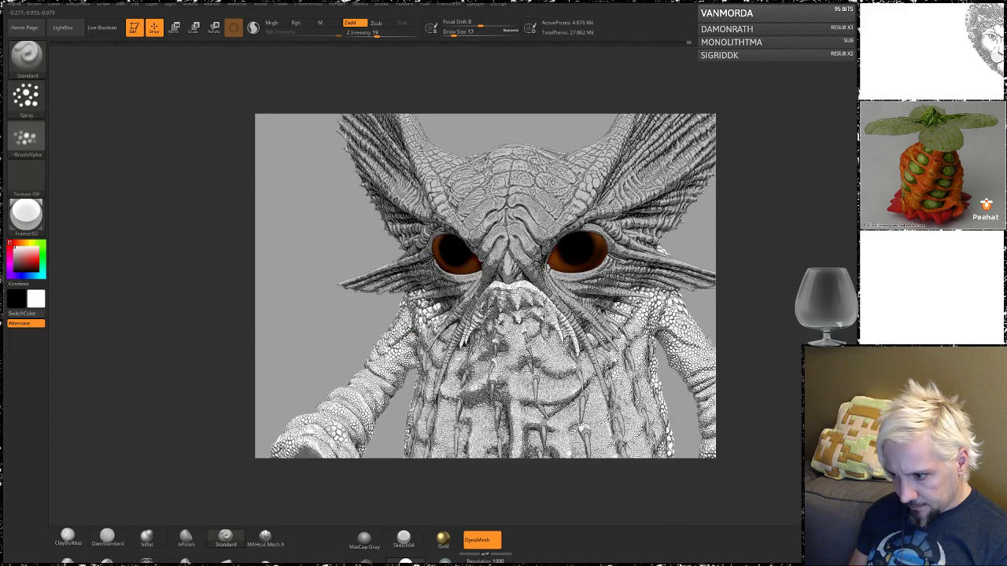
click(404, 540)
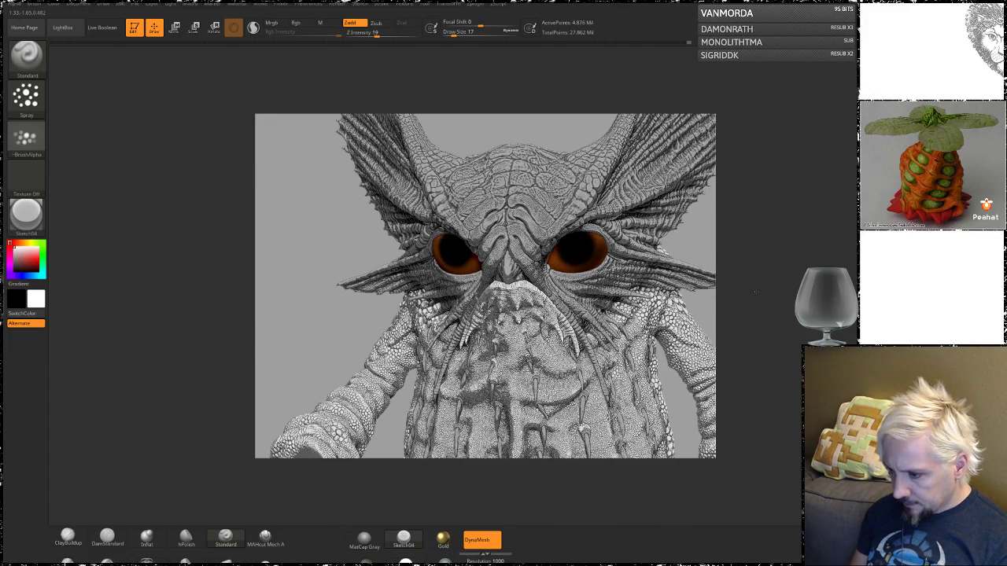
mouse_move(756, 292)
mouse_down()
mouse_move(742, 285)
mouse_move(760, 275)
mouse_up()
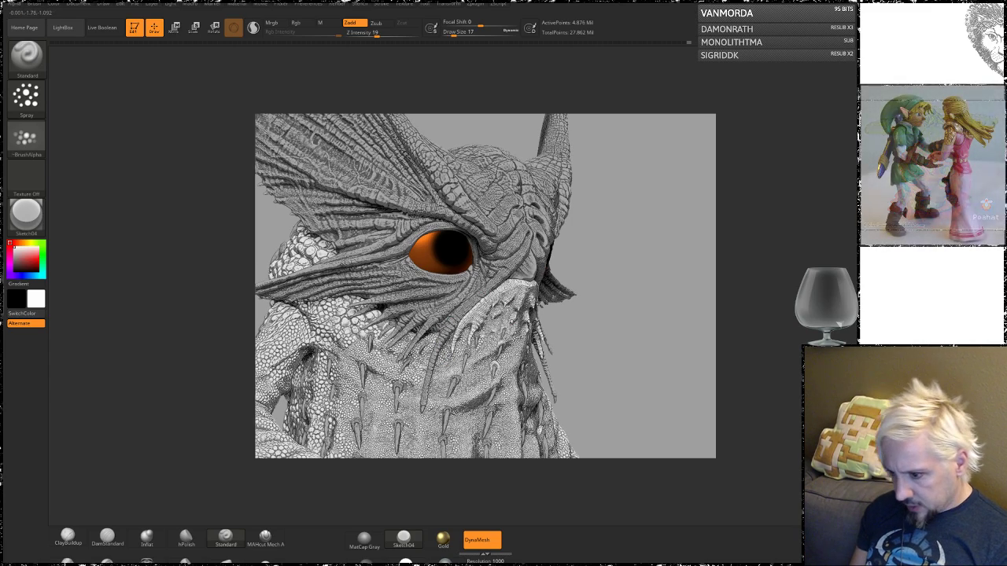
mouse_move(634, 339)
mouse_down()
mouse_move(613, 344)
mouse_move(605, 330)
mouse_move(635, 340)
mouse_move(632, 326)
mouse_move(610, 318)
mouse_move(535, 322)
mouse_move(583, 309)
mouse_up()
drag(672, 220, 651, 269)
drag(470, 145, 471, 240)
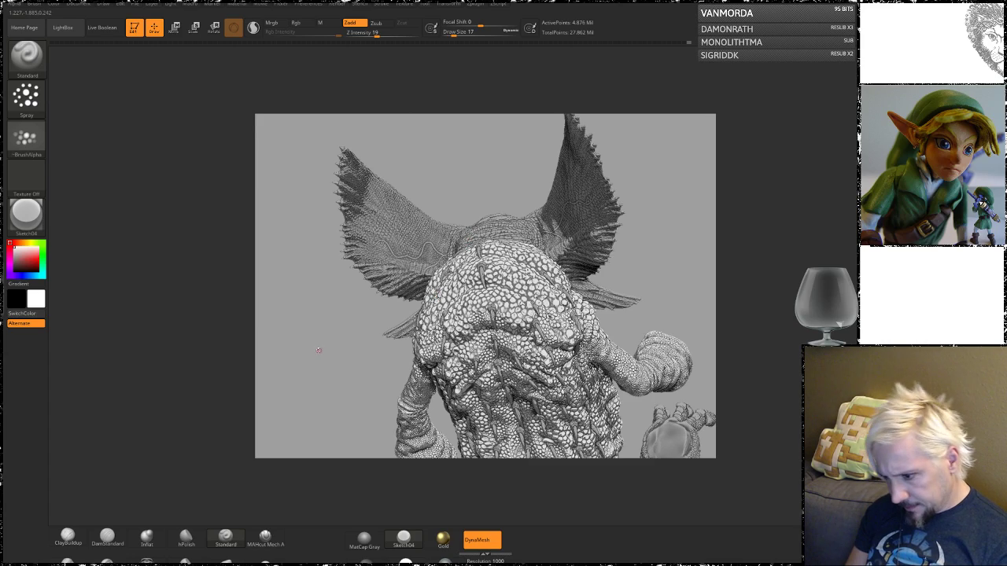
mouse_move(324, 369)
mouse_down()
mouse_move(598, 290)
mouse_move(634, 314)
mouse_move(636, 345)
mouse_move(626, 302)
mouse_up()
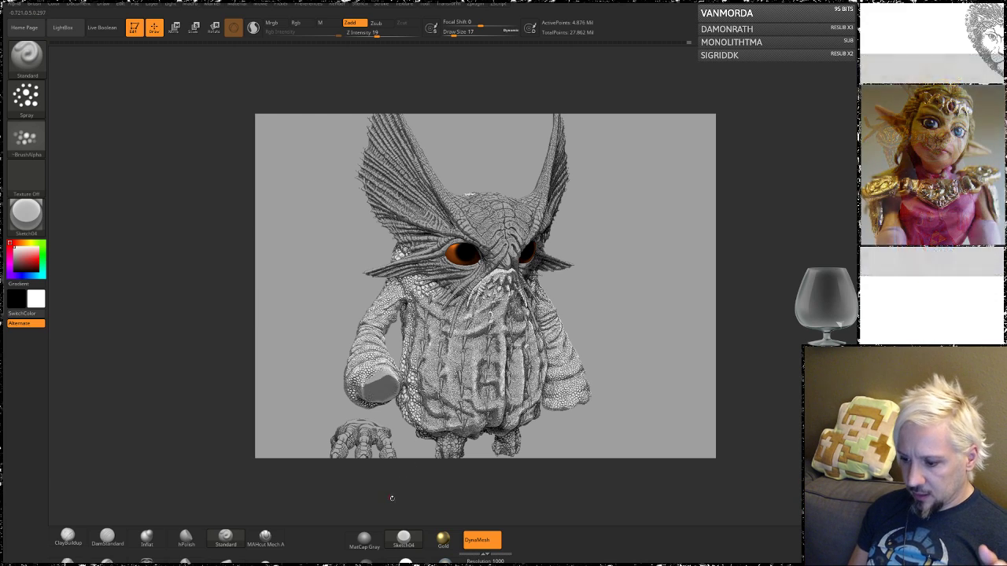
click(442, 538)
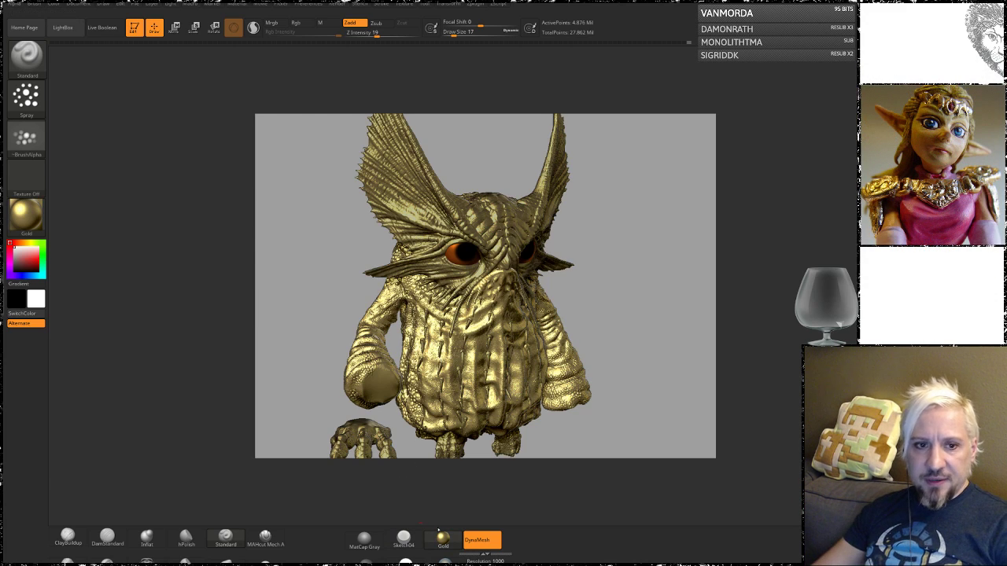